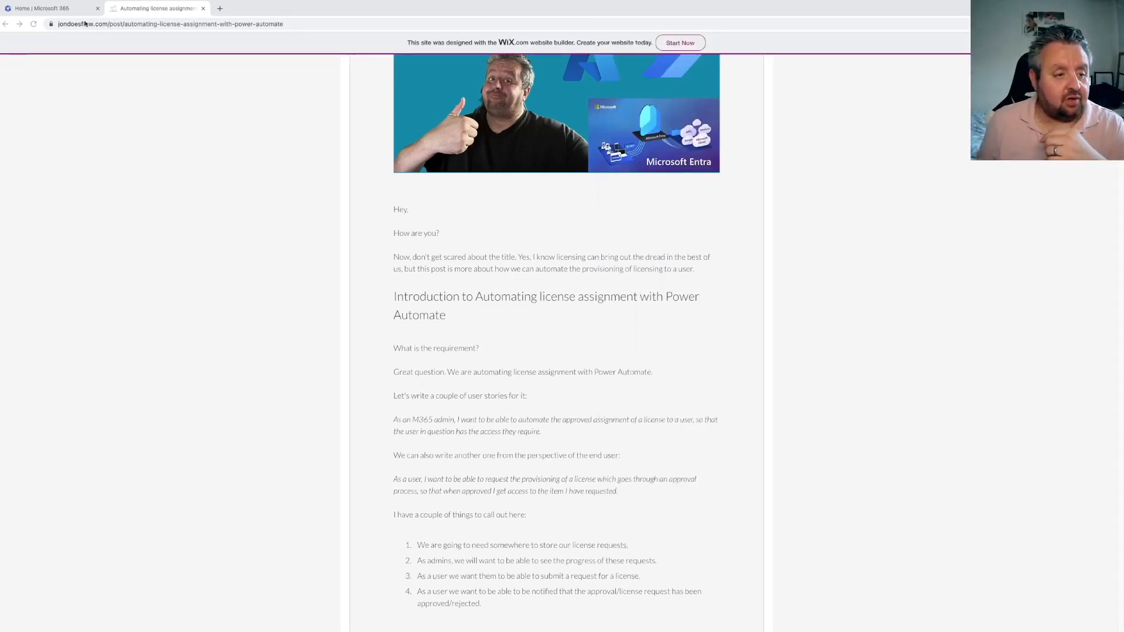
Switch to the Microsoft 365 tab and go to make.powerapps.com
left_click(57, 10)
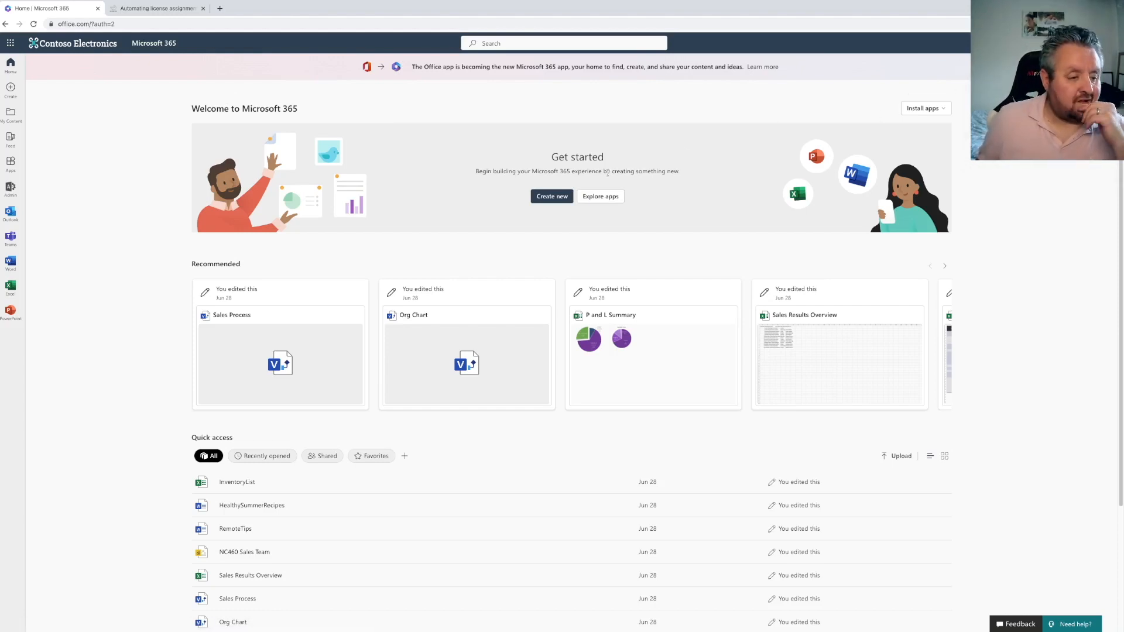
left_click(121, 24)
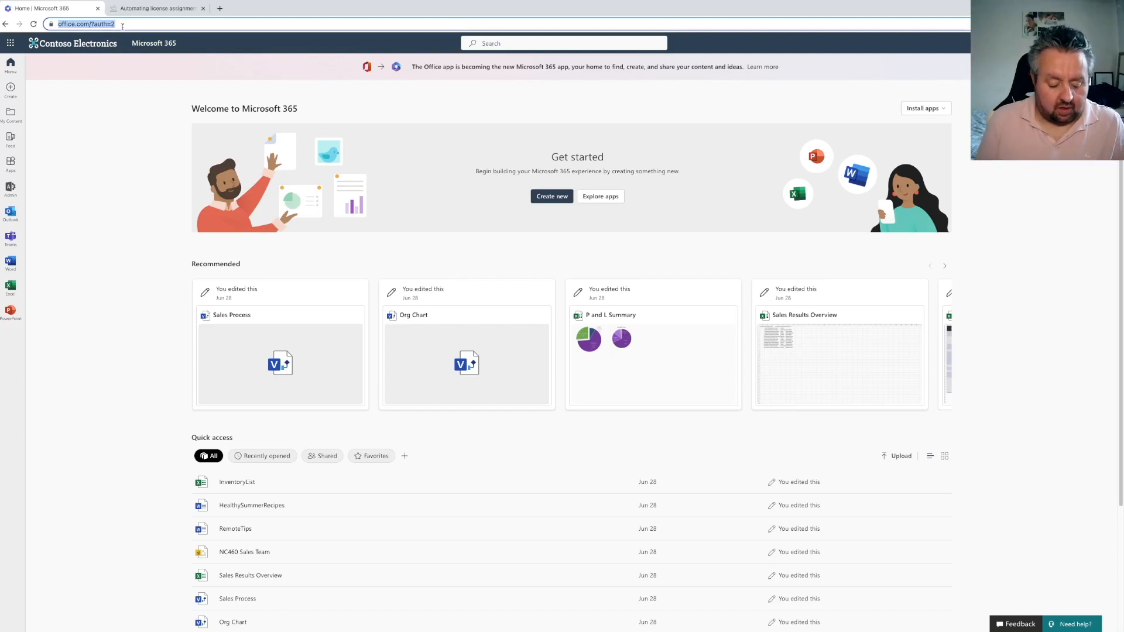
type("make.powerapps.com")
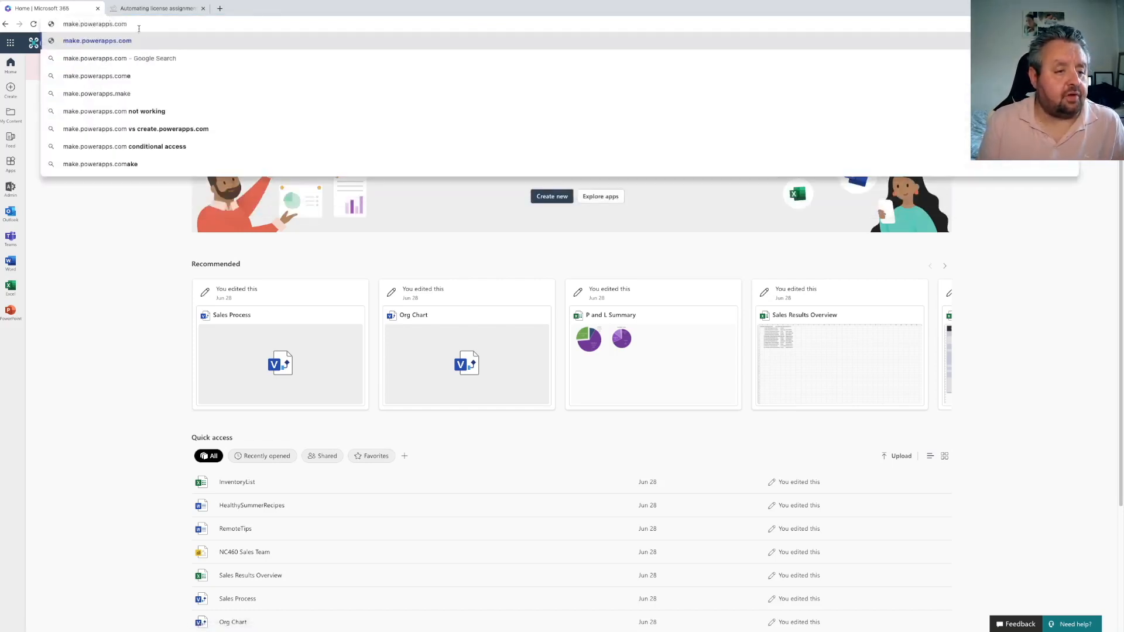
key("Return")
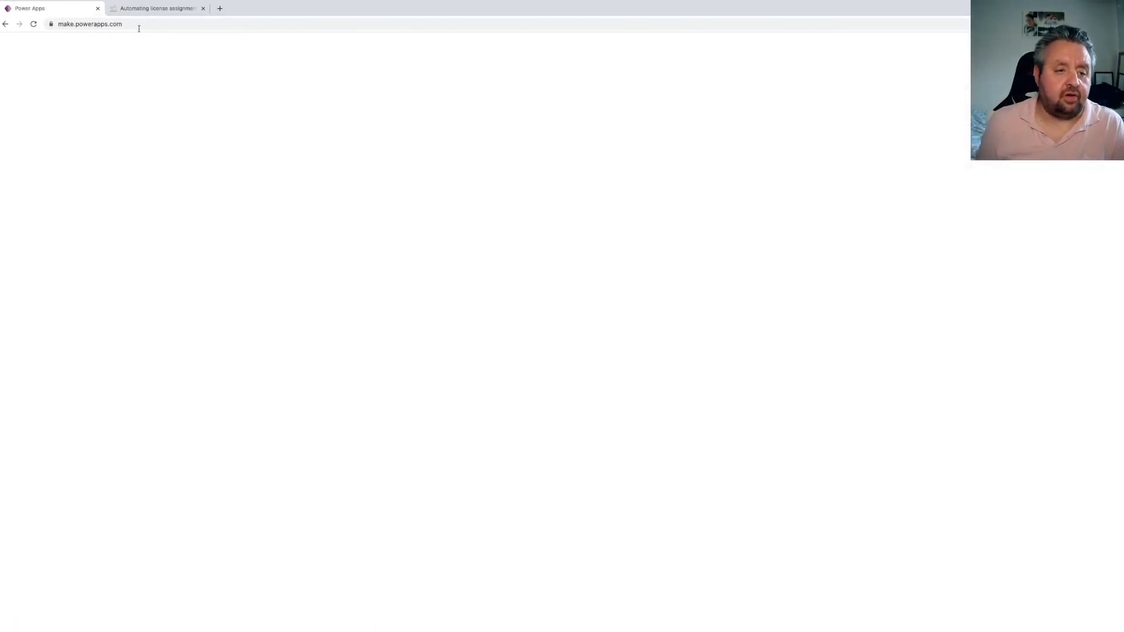
left_click_drag(162, 13, 1, 71)
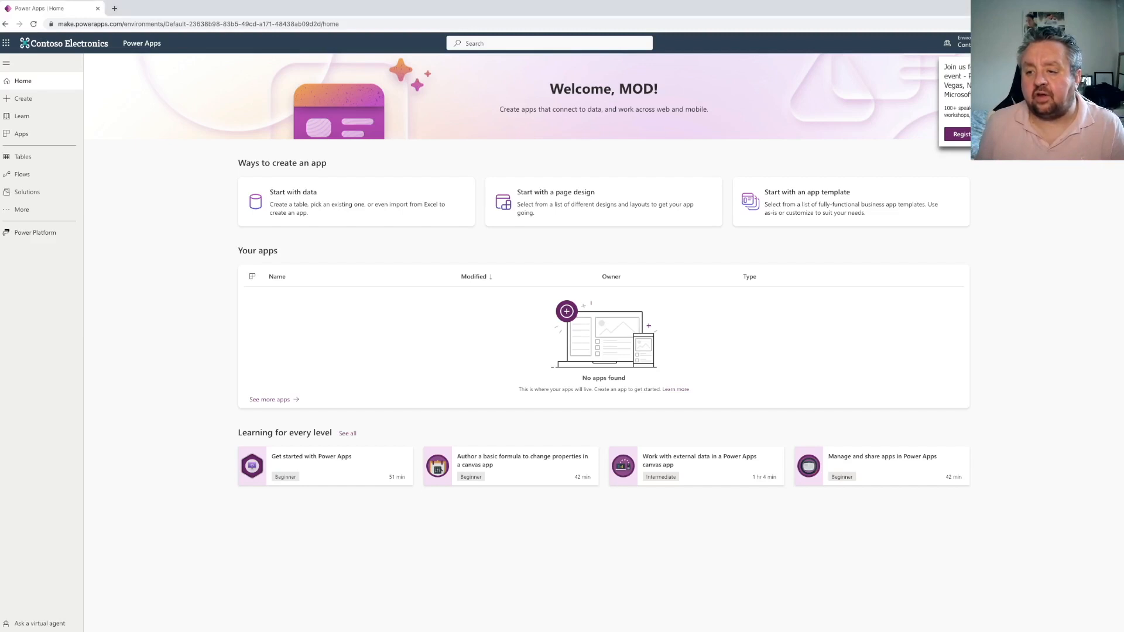
Open Solutions, start creating a Dataverse database and choose its currency from the list
left_click(27, 193)
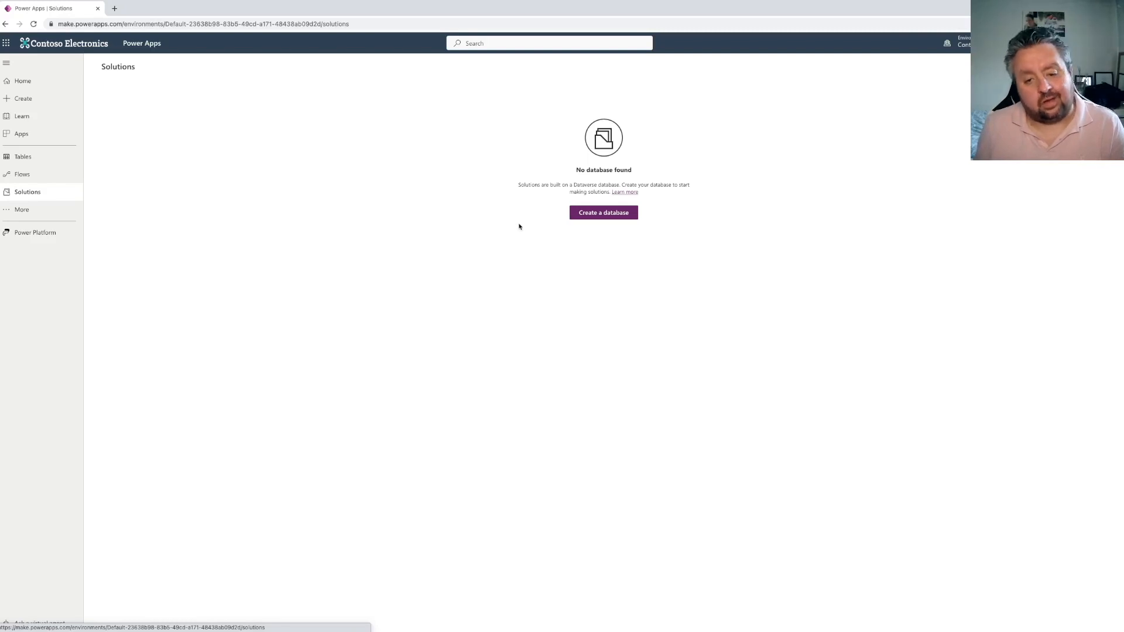
left_click(603, 215)
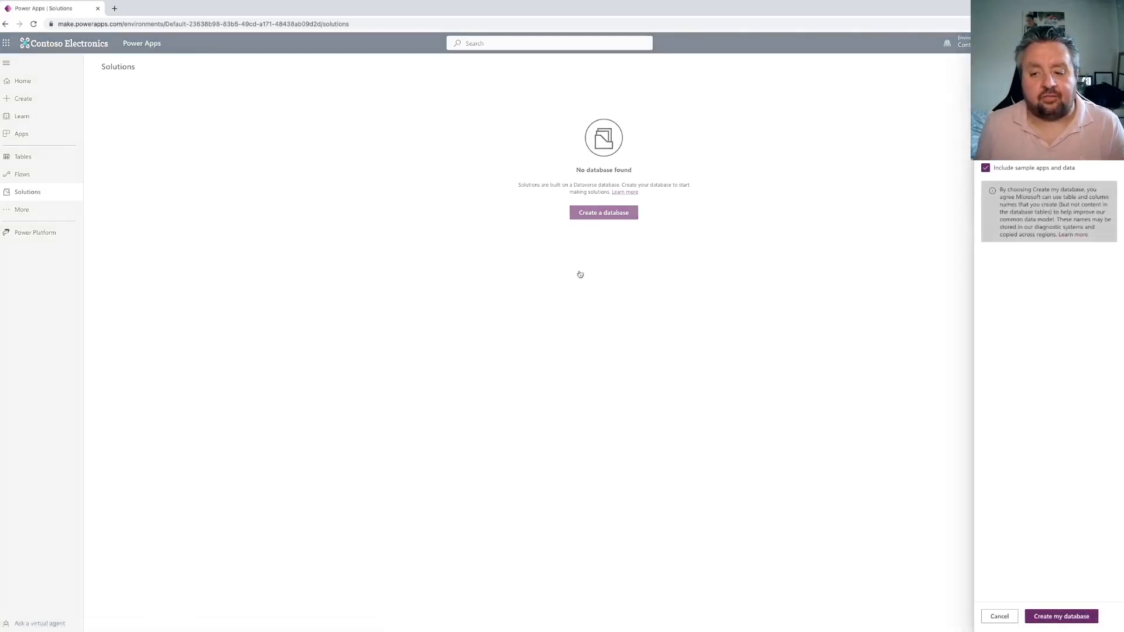
left_click(1048, 111)
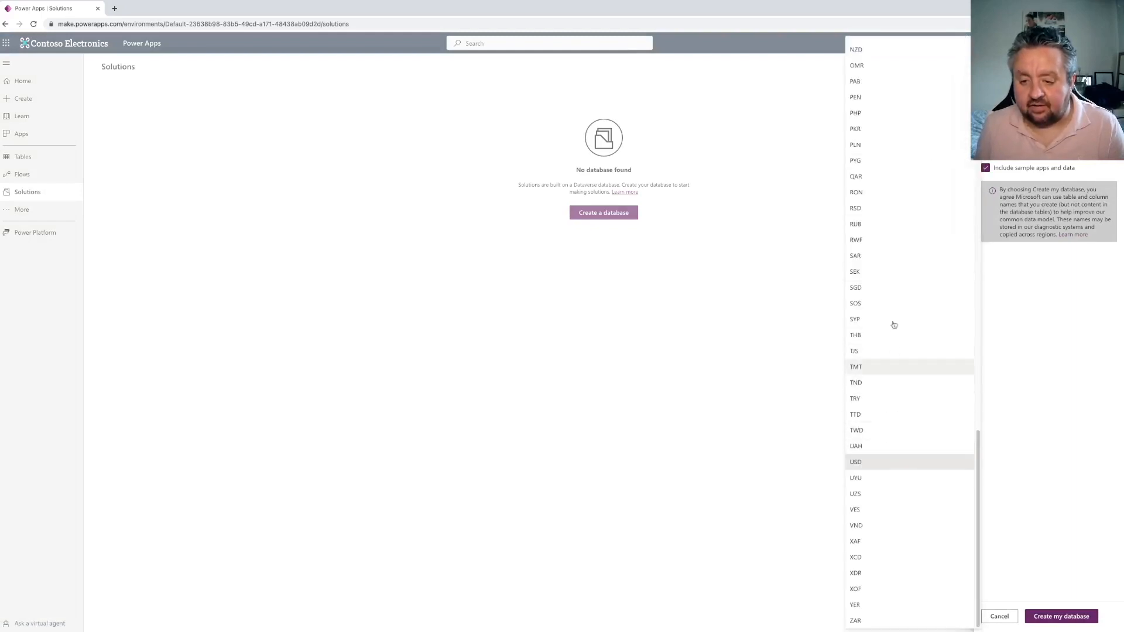
scroll(880, 266, "up", 20)
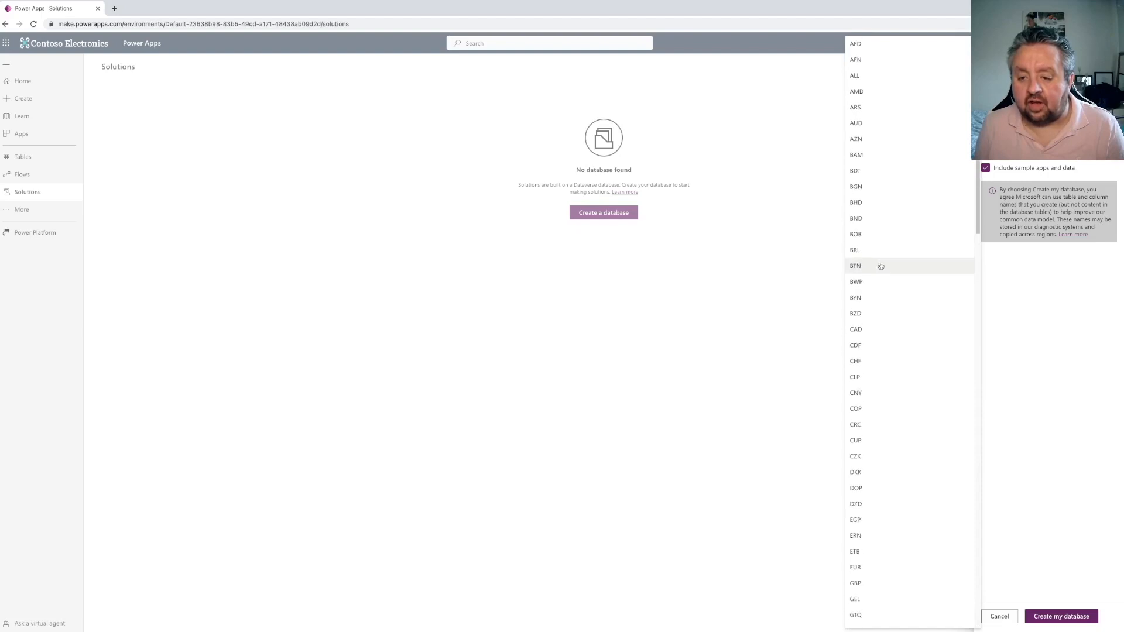
scroll(882, 328, "down", 8)
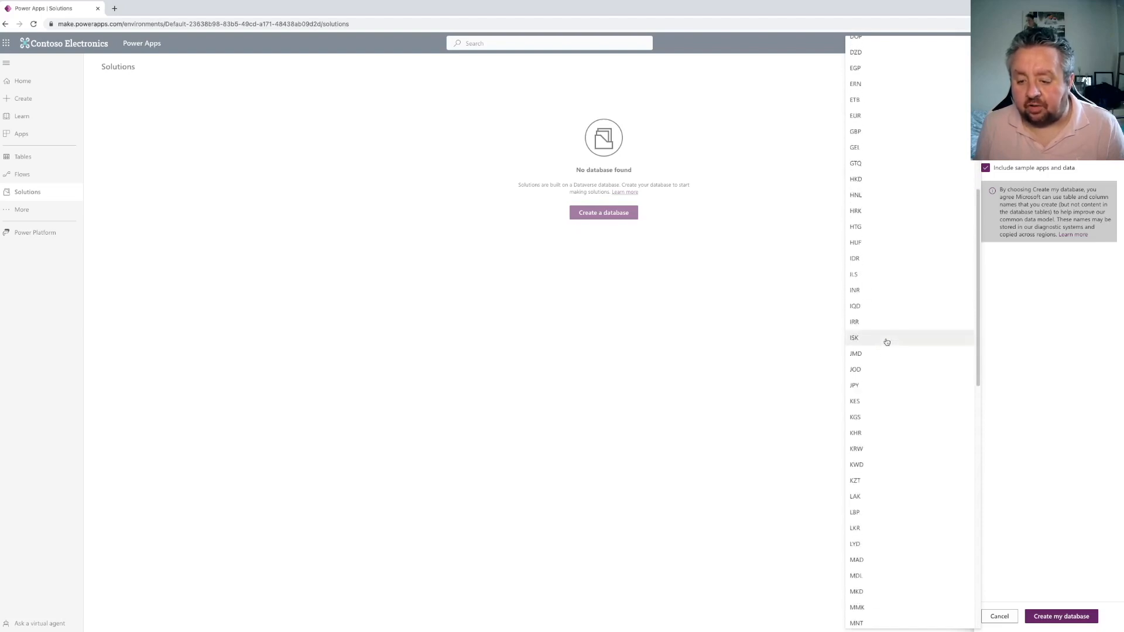
scroll(884, 337, "up", 1)
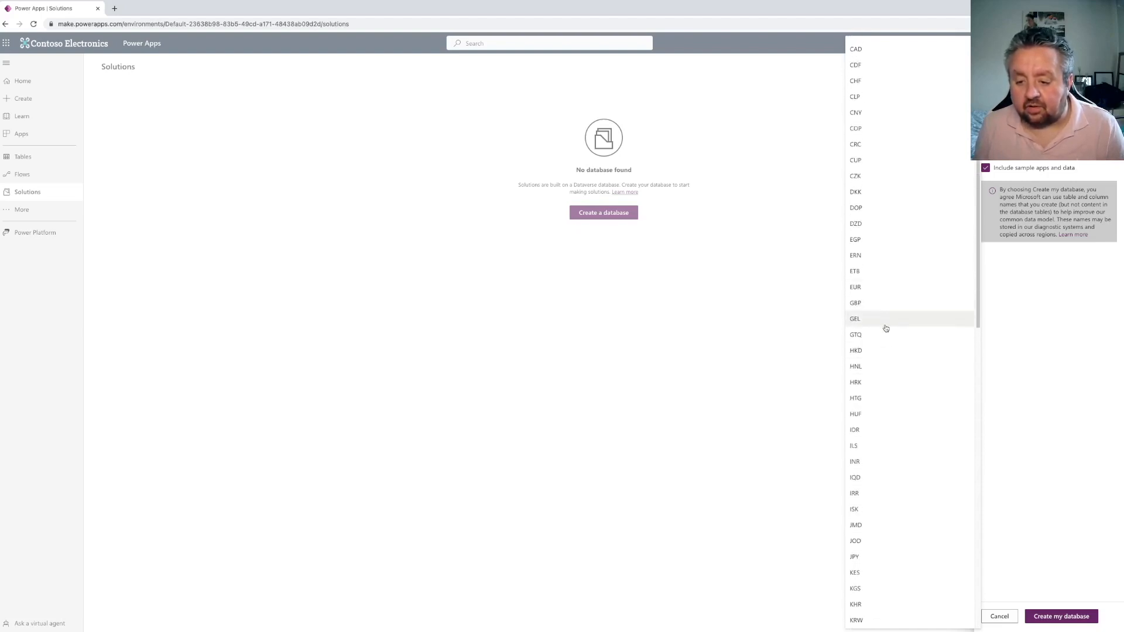
left_click(883, 321)
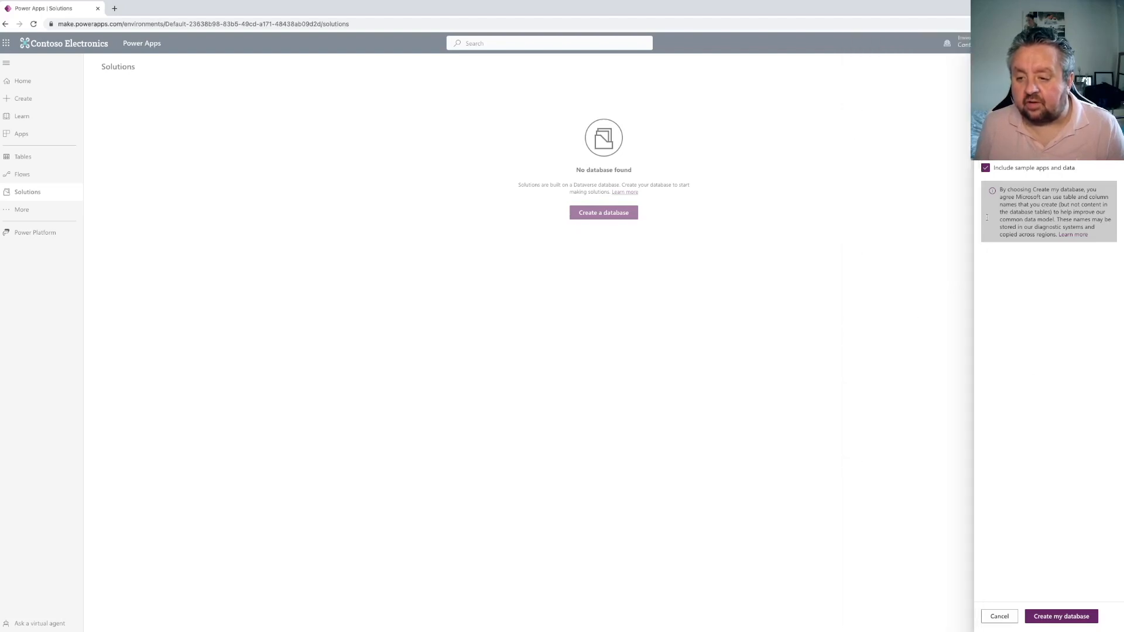
Turn off sample apps and data and create the database
left_click(985, 168)
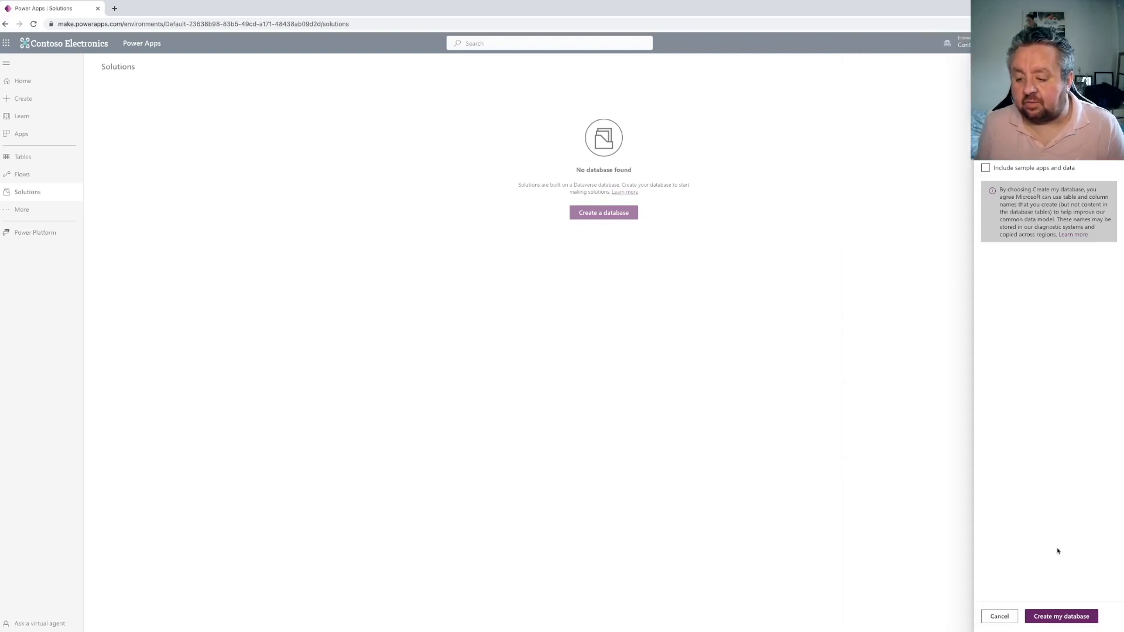
left_click(1064, 617)
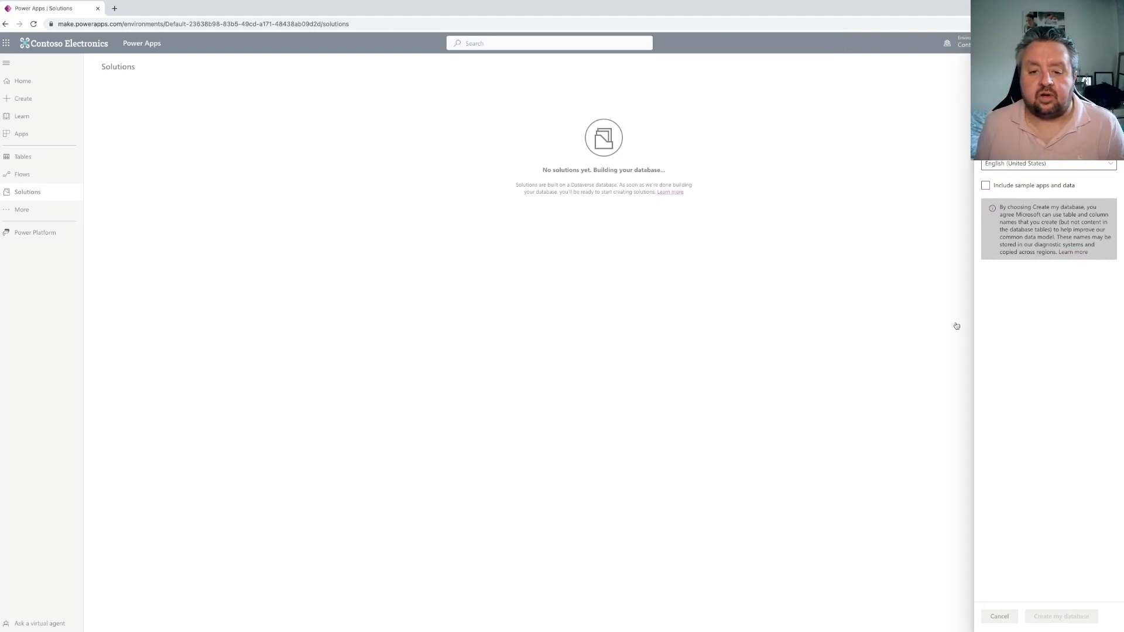
Open a new tab and go to office.com
left_click(115, 8)
type("office.,")
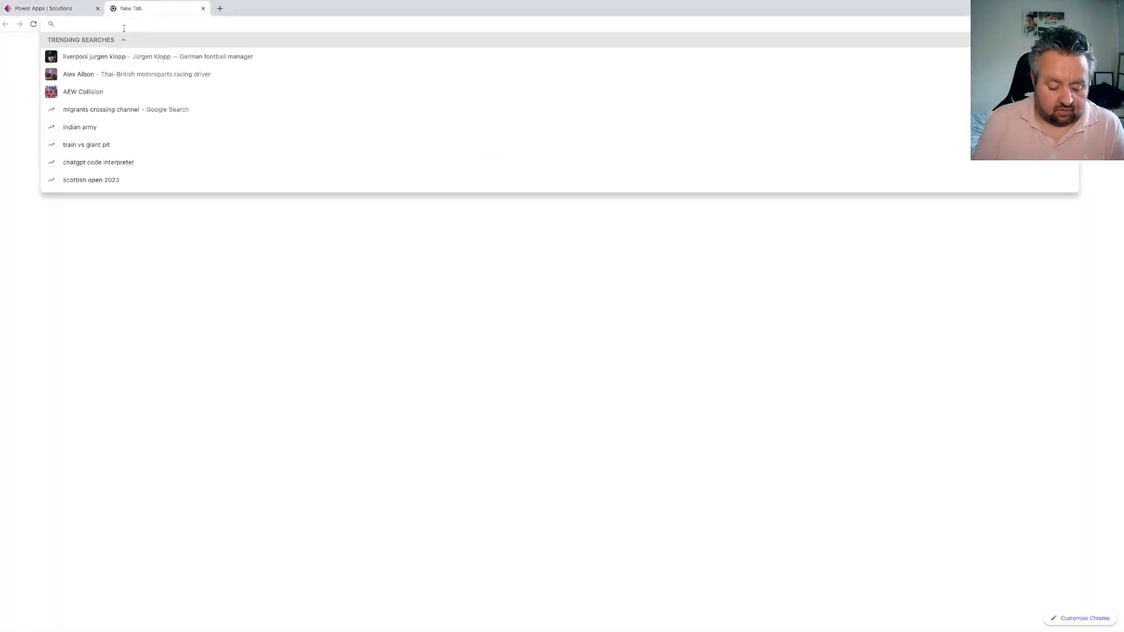
key("BackSpace")
type("com")
key("Return")
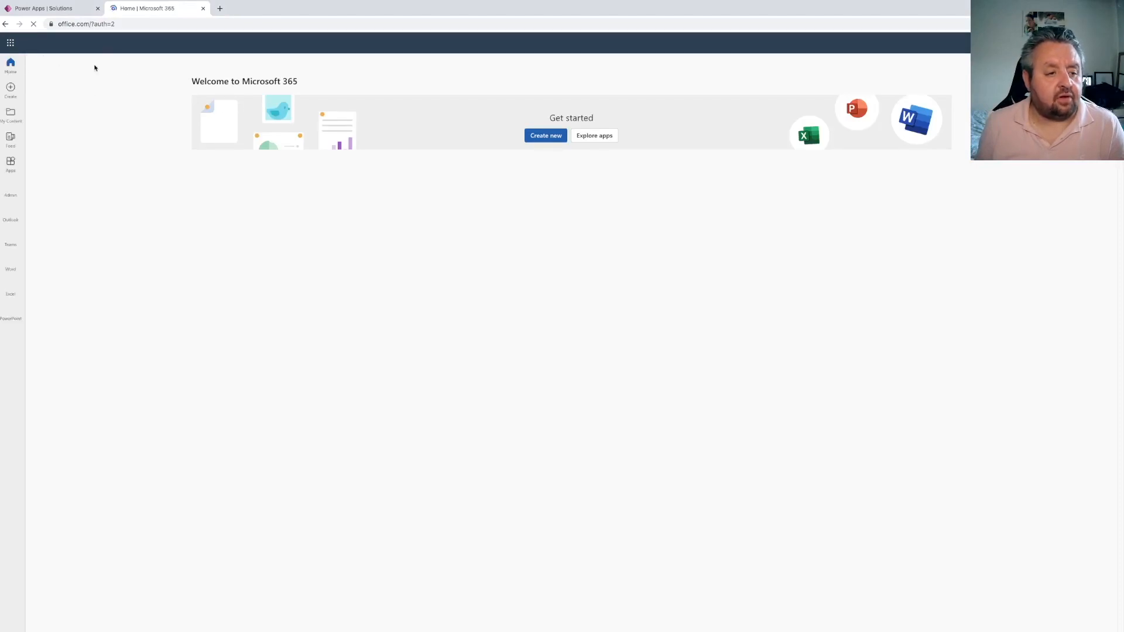
Open the Microsoft 365 admin center and look through the billing products, licenses and bills pages
left_click(11, 188)
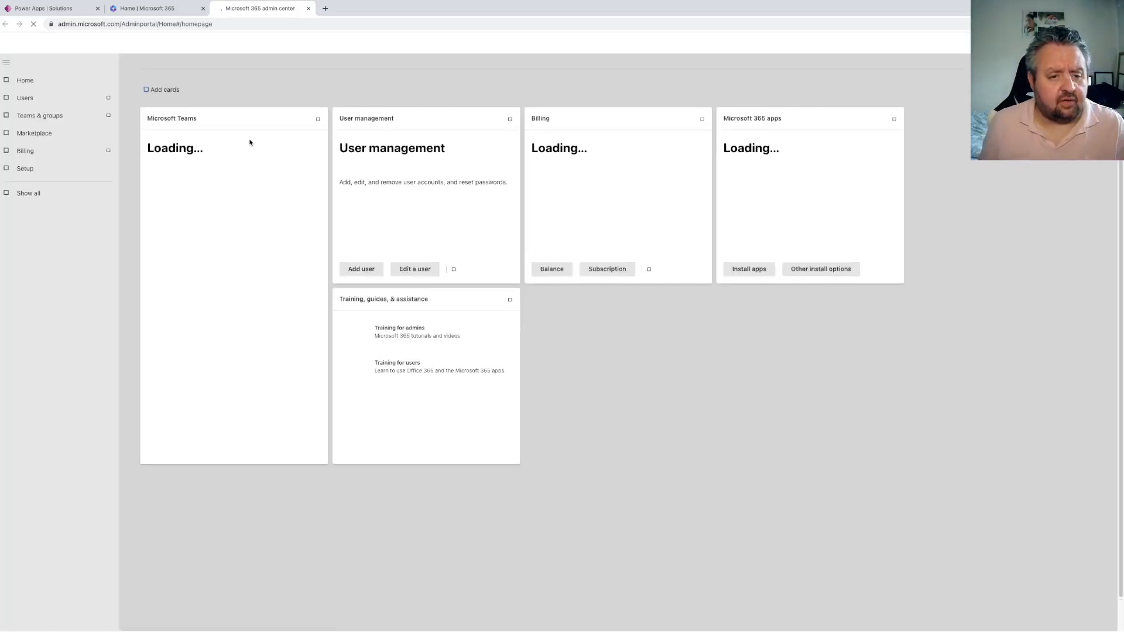
left_click(33, 153)
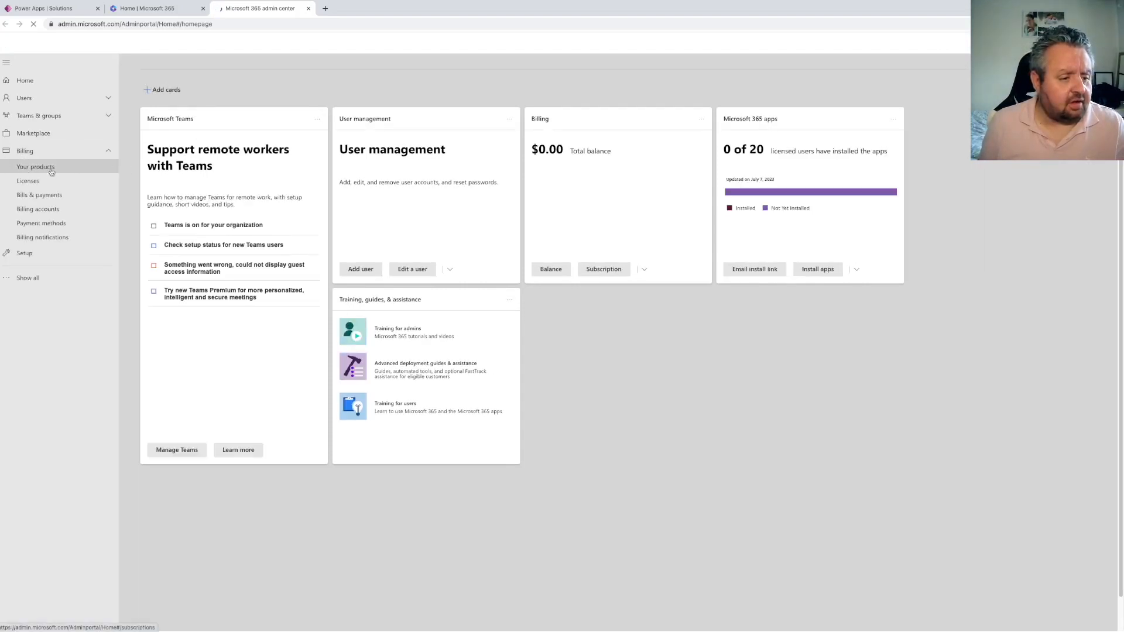
left_click(45, 169)
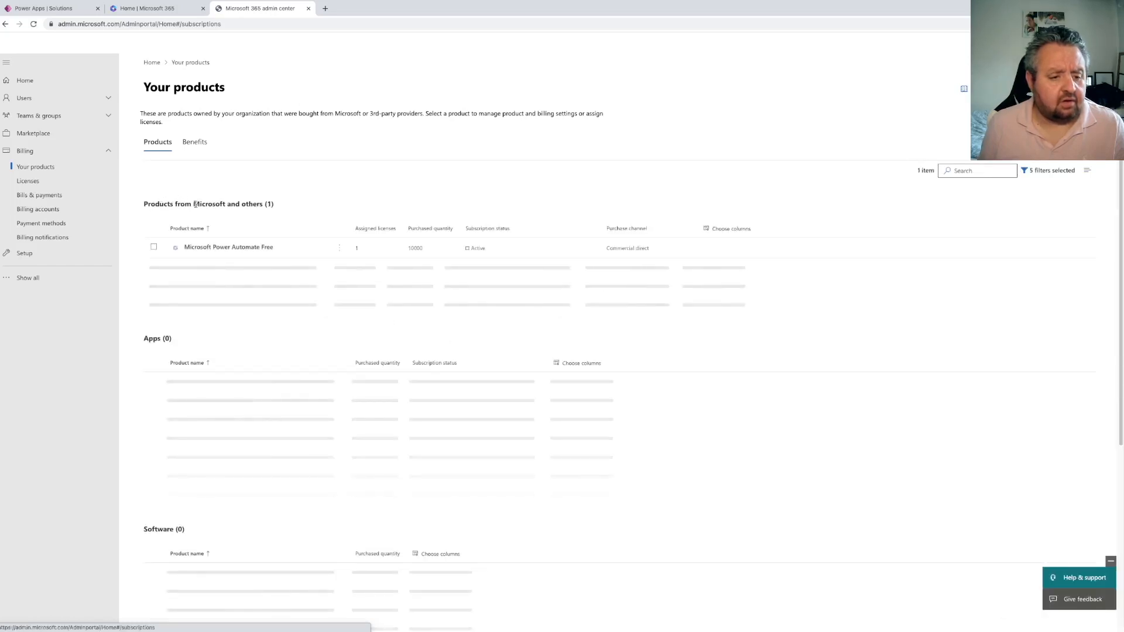
left_click(27, 182)
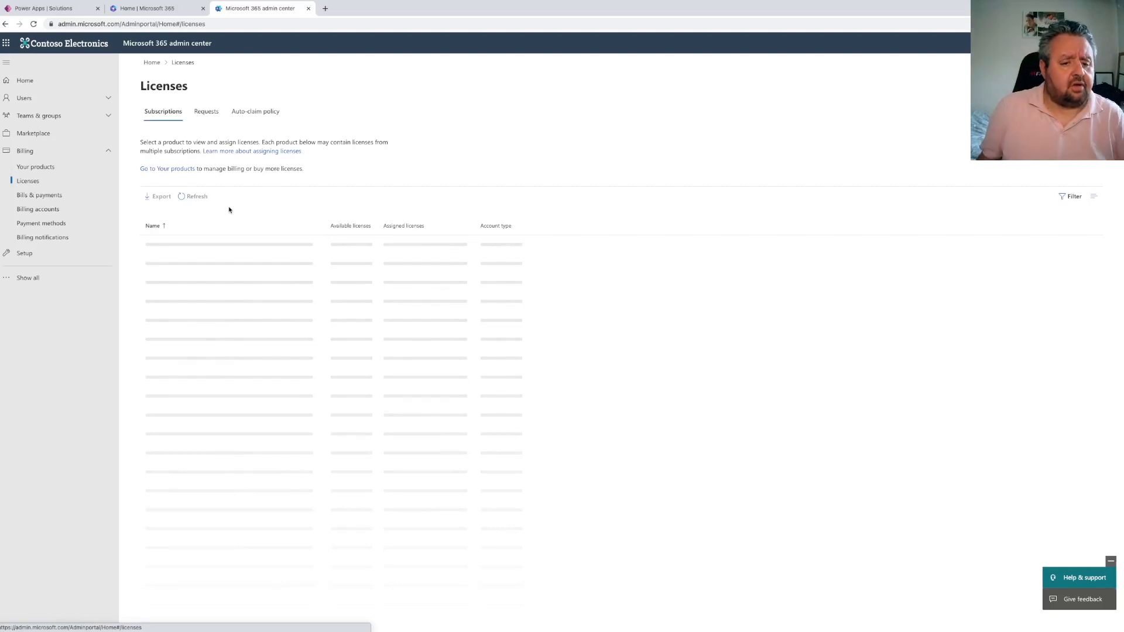
left_click(100, 173)
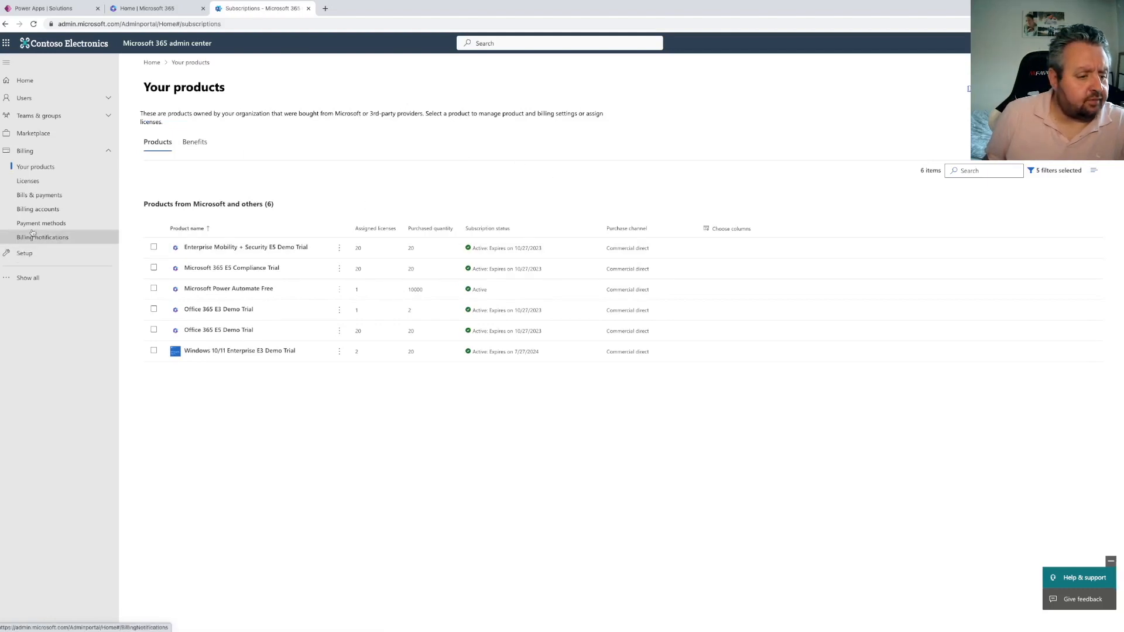
left_click(49, 197)
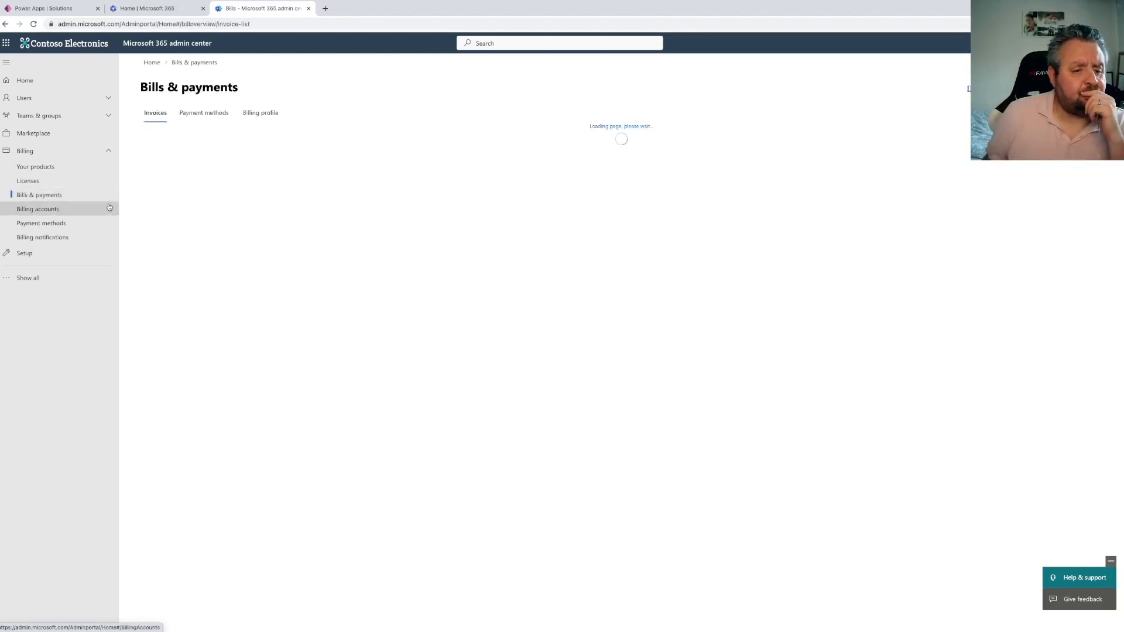
left_click(38, 167)
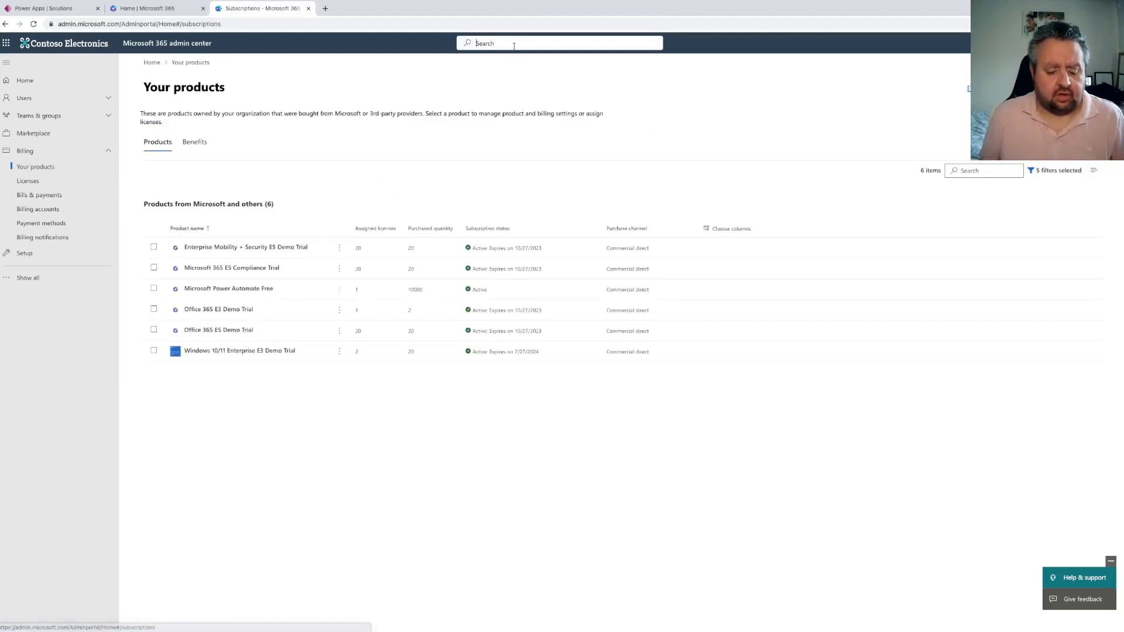
Search the admin center for "power apps per user" and open the Integrated apps navigation result
type("pow")
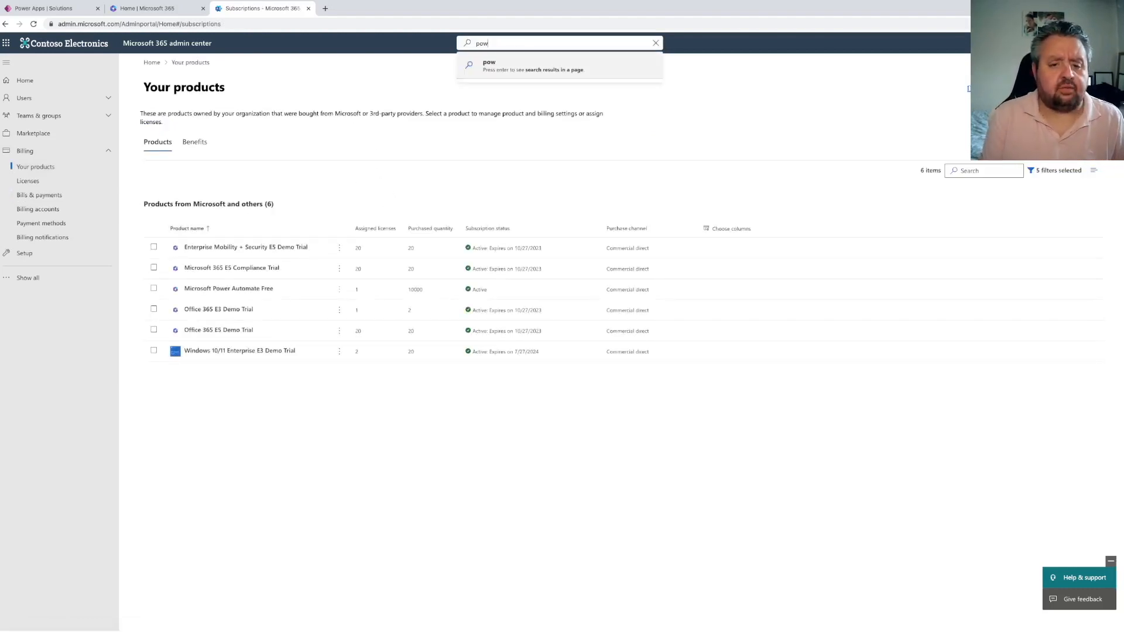
type("er apps pe")
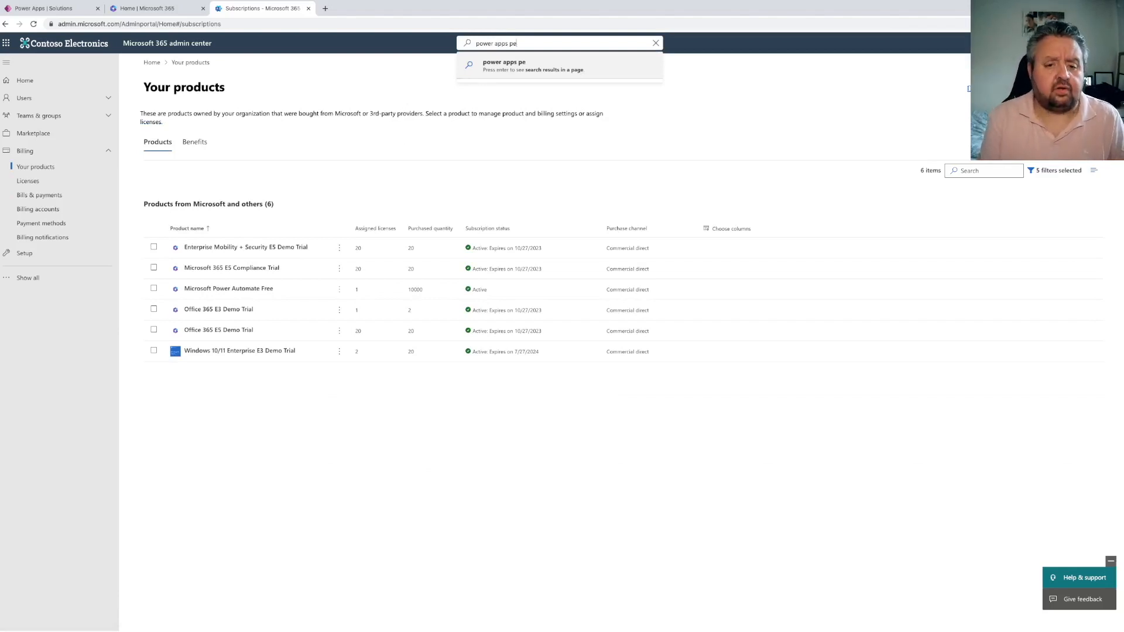
type("r user")
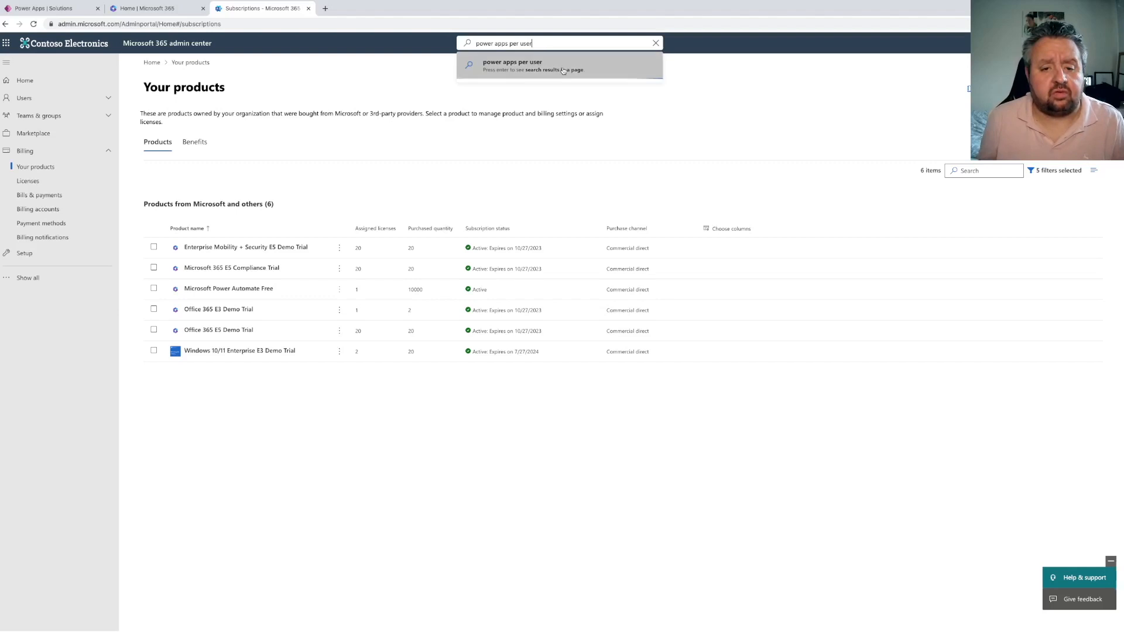
left_click(550, 70)
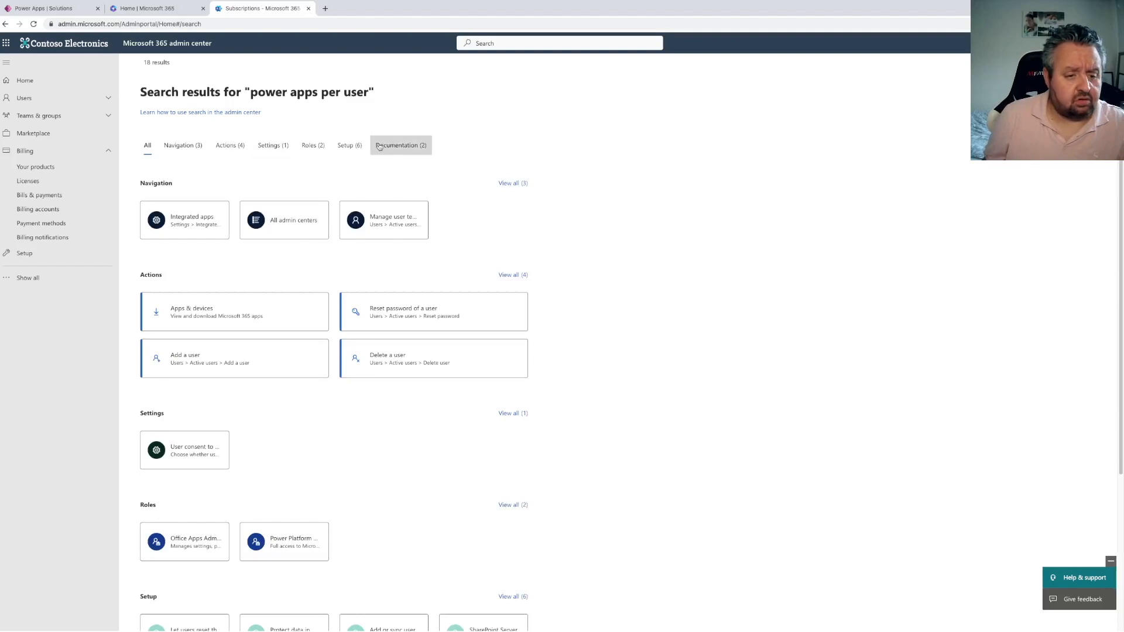
left_click(182, 155)
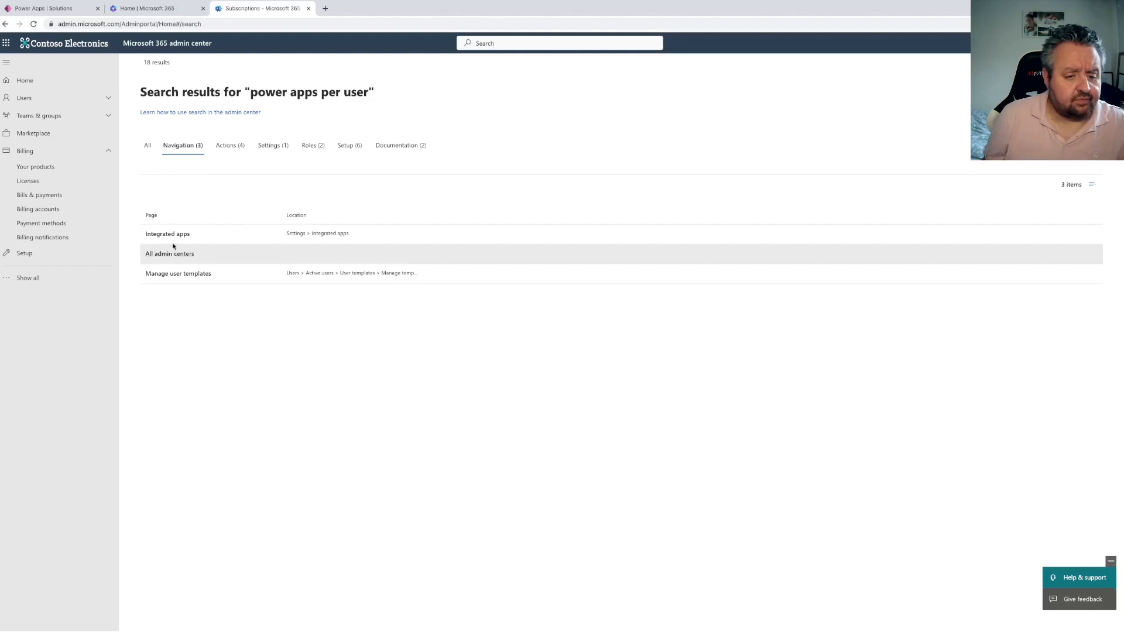
left_click(155, 234)
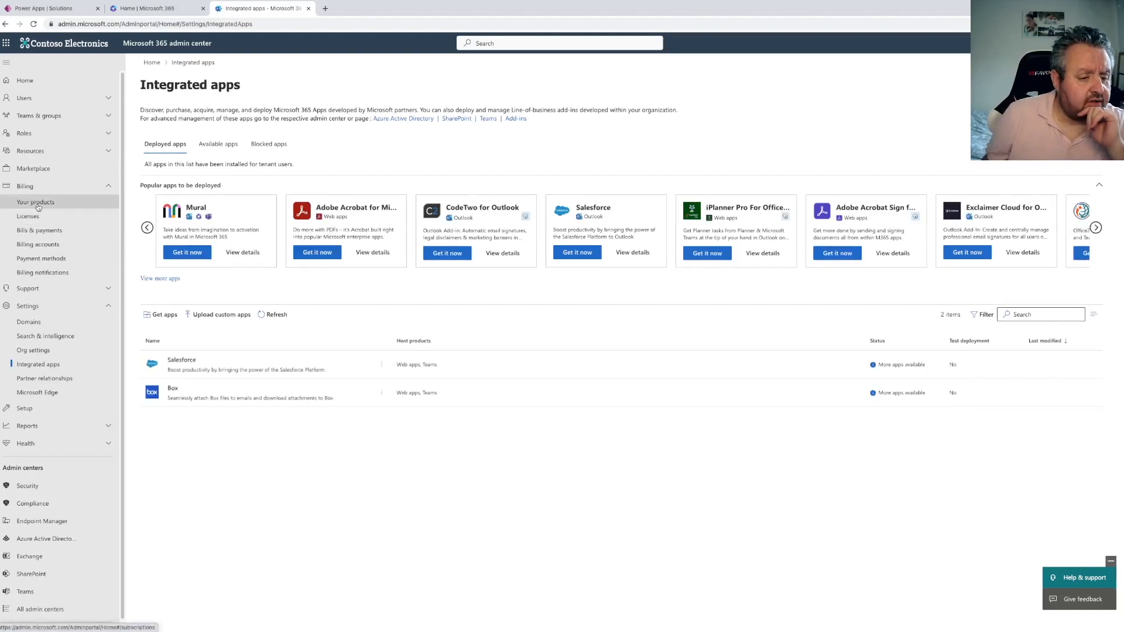
Review the products, licenses, benefits, bills and Marketplace pages under Billing
left_click(37, 203)
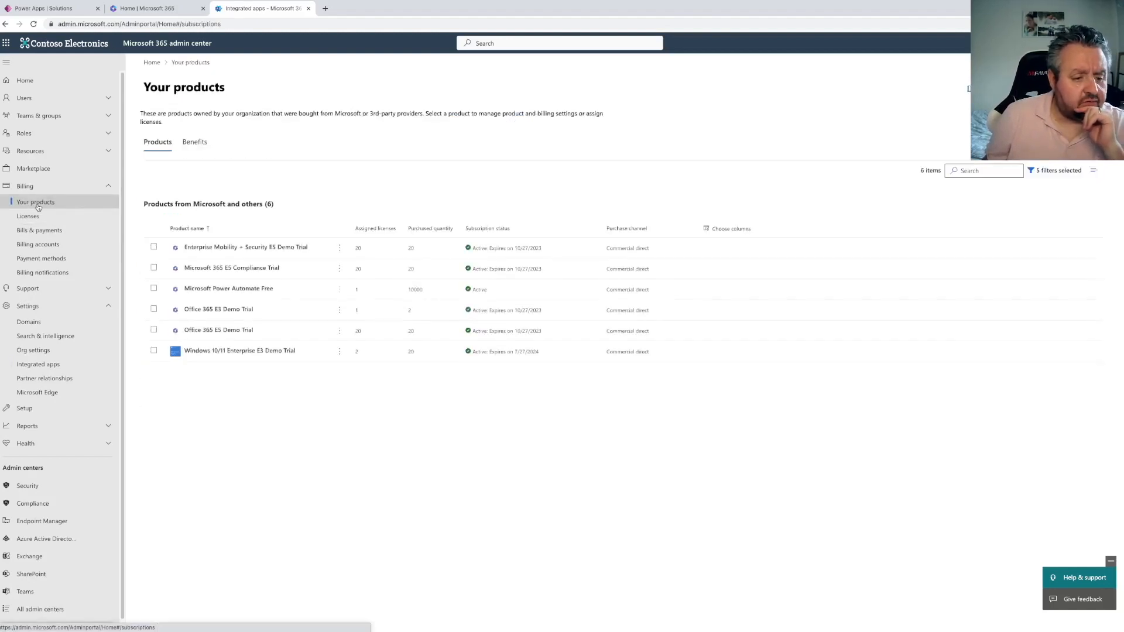
left_click(29, 217)
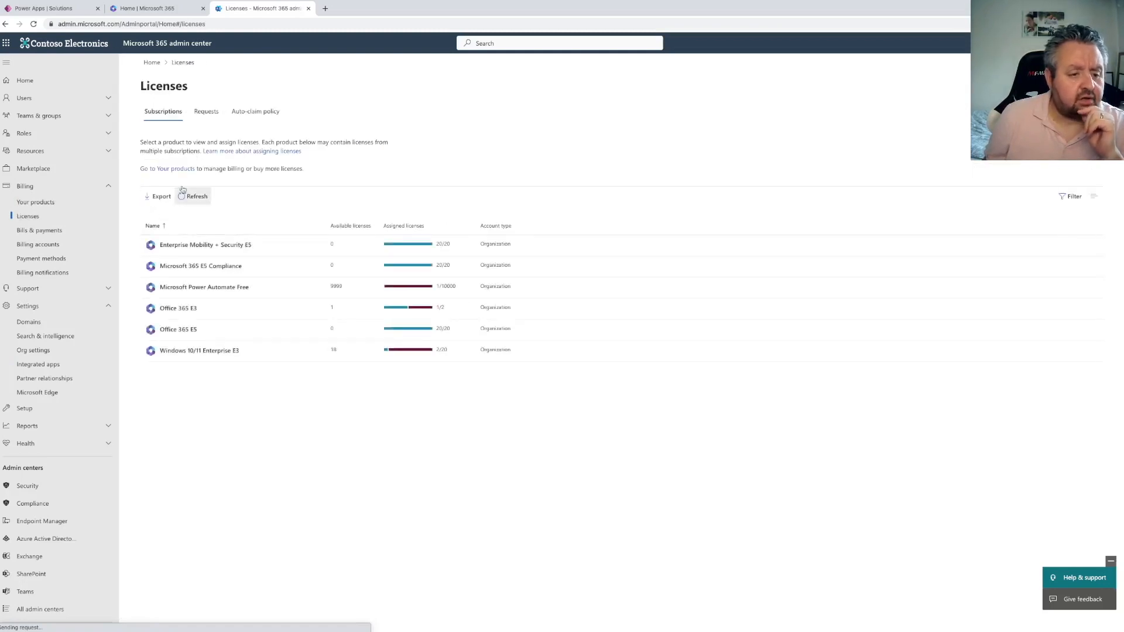
left_click(179, 170)
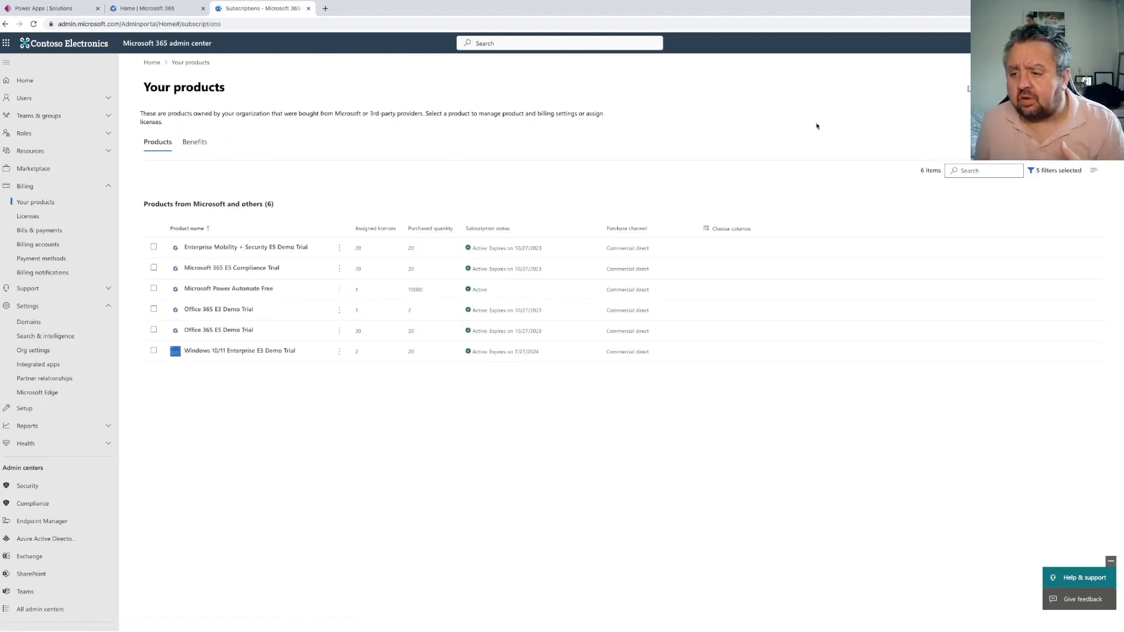
left_click(196, 146)
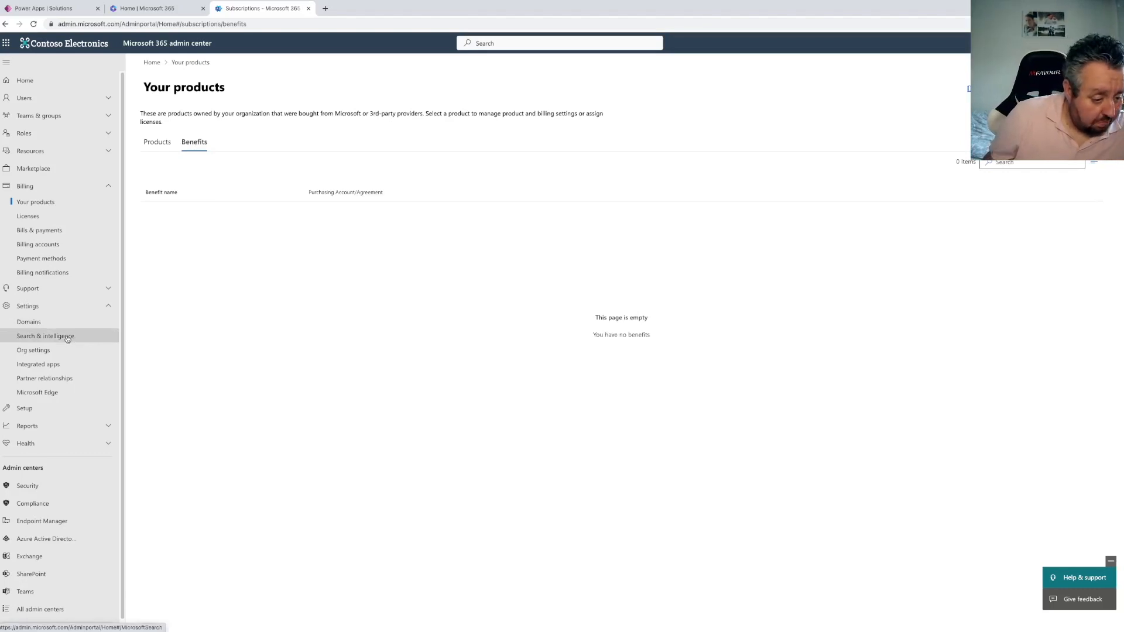
left_click(43, 233)
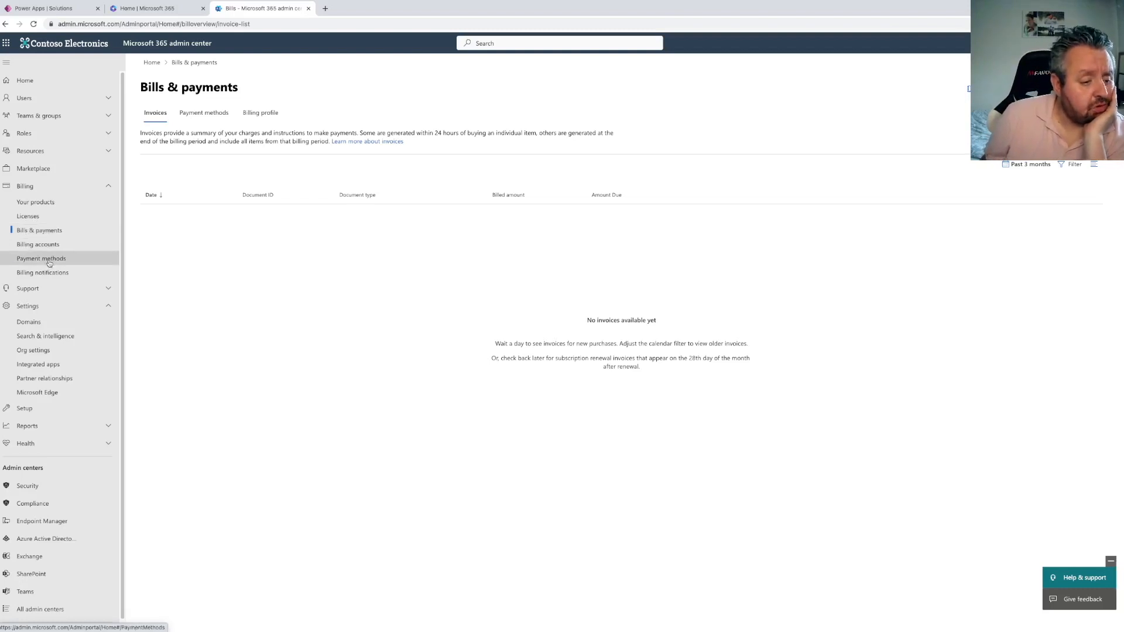
left_click(44, 170)
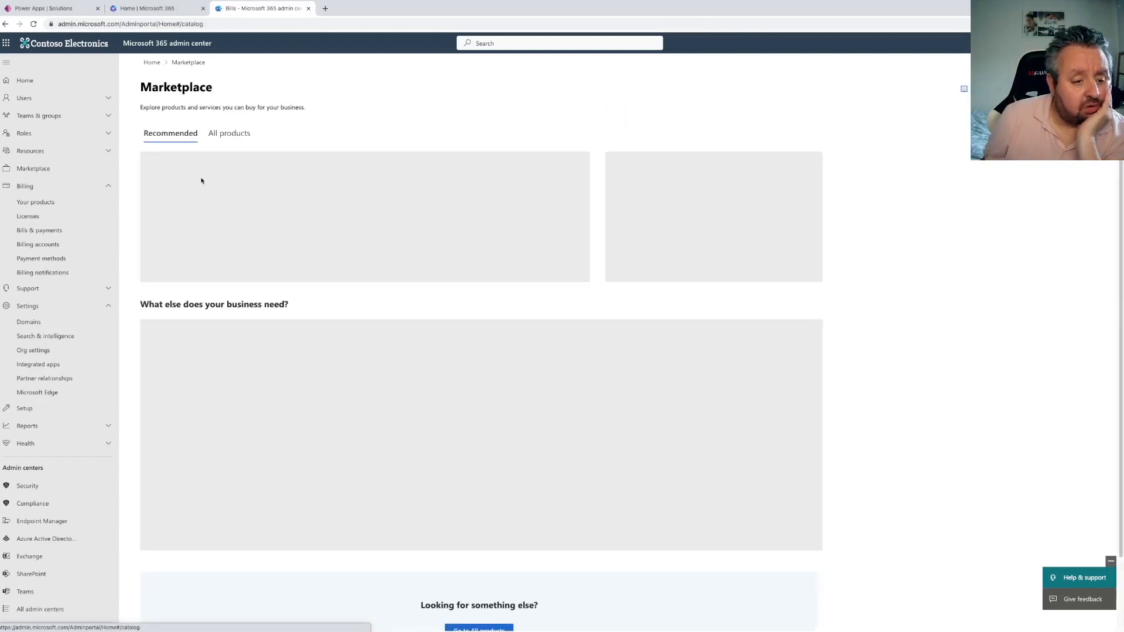
Start a free trial of the Power Apps per user plan from the Marketplace's all products list, searching for "power apps"
left_click(231, 134)
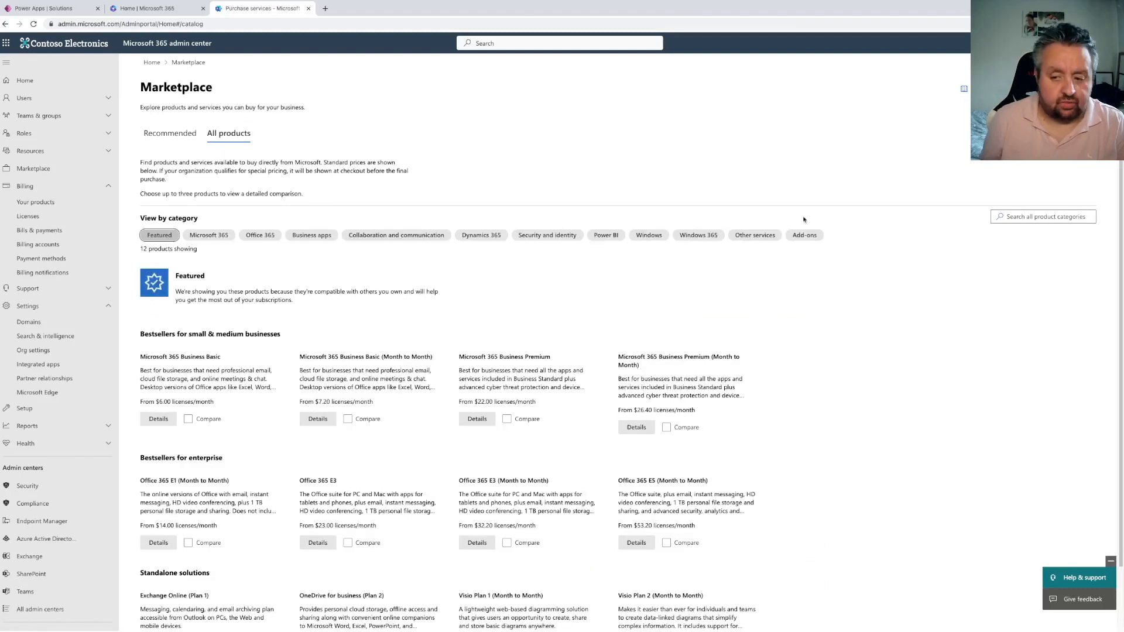
left_click(1019, 215)
type("power apps")
key("Return")
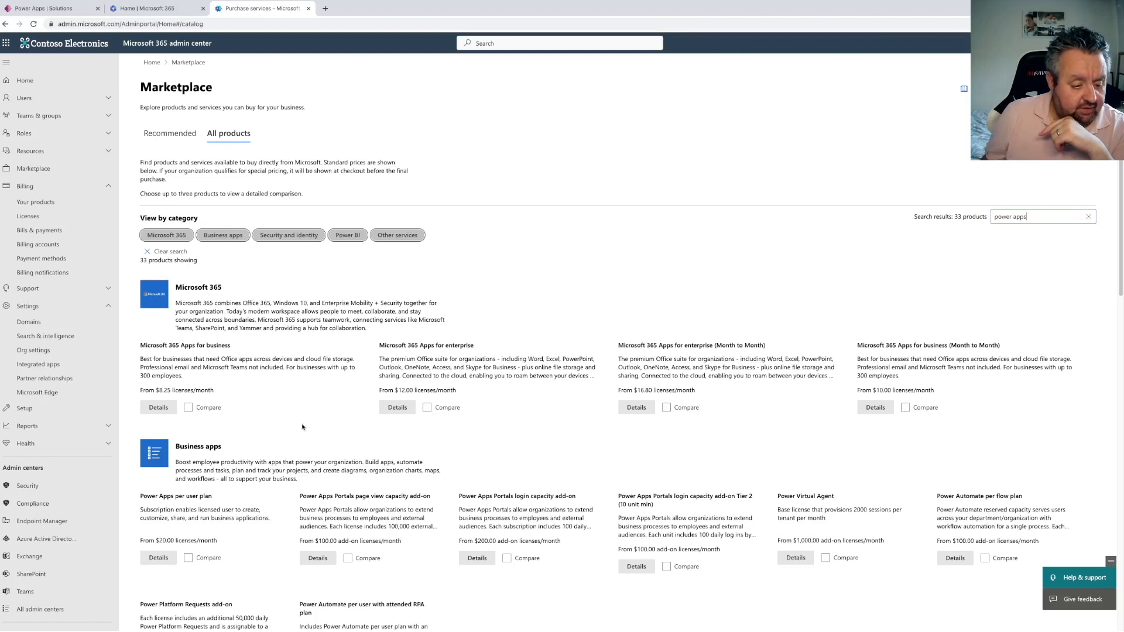
left_click(159, 557)
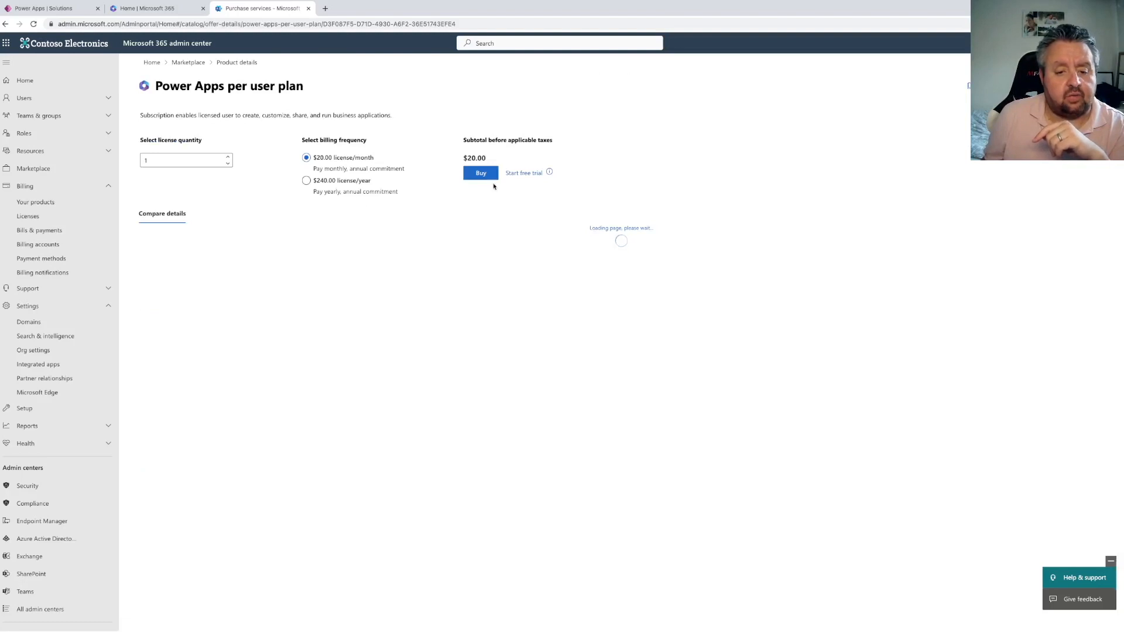
left_click(523, 173)
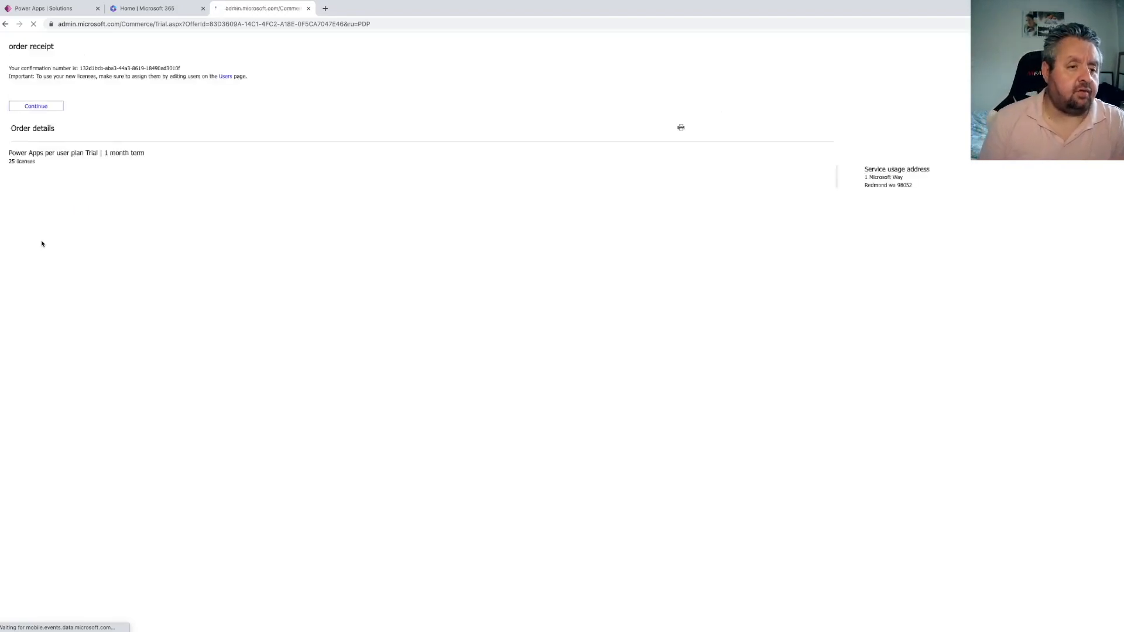
left_click(43, 130)
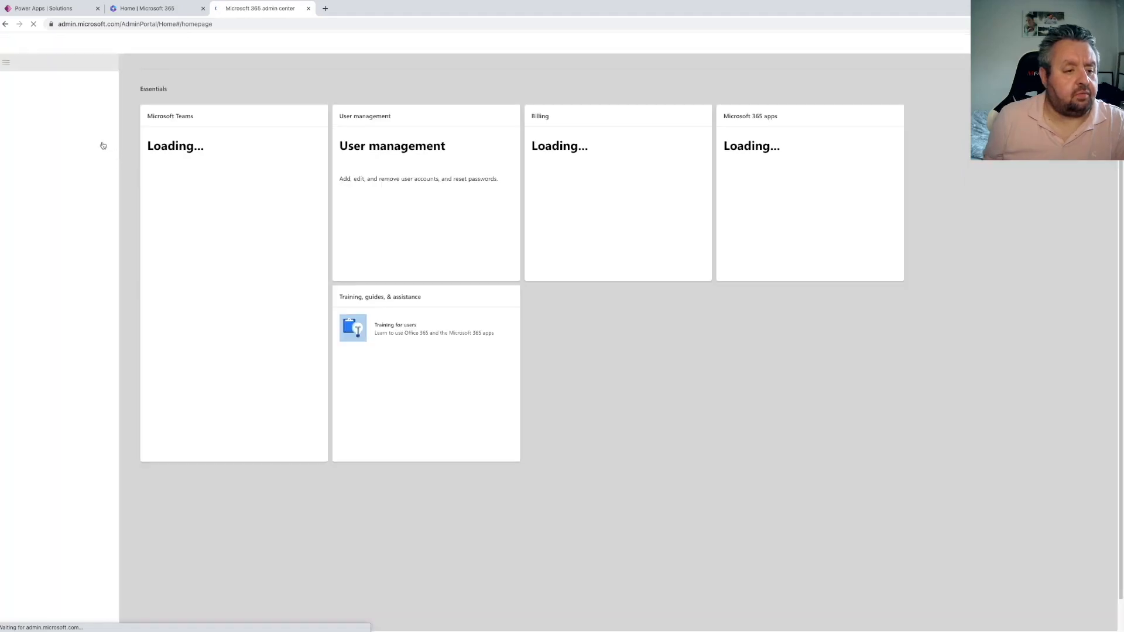
Assign the Power Apps per user plan license to the MOD Administrator active user and save the changes
left_click(31, 100)
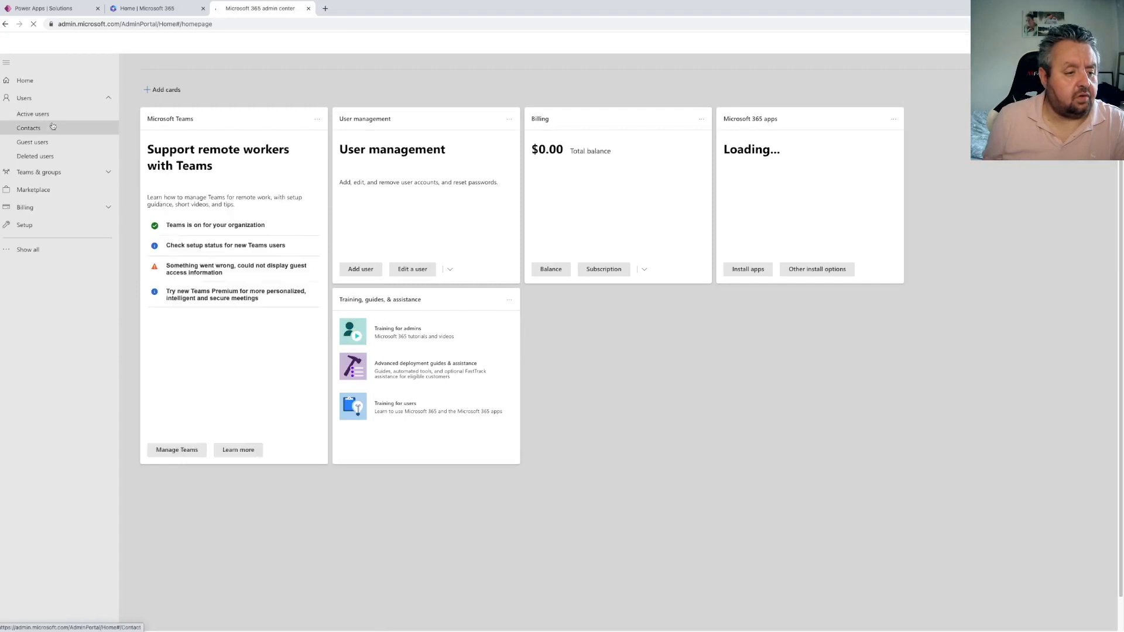
left_click(37, 114)
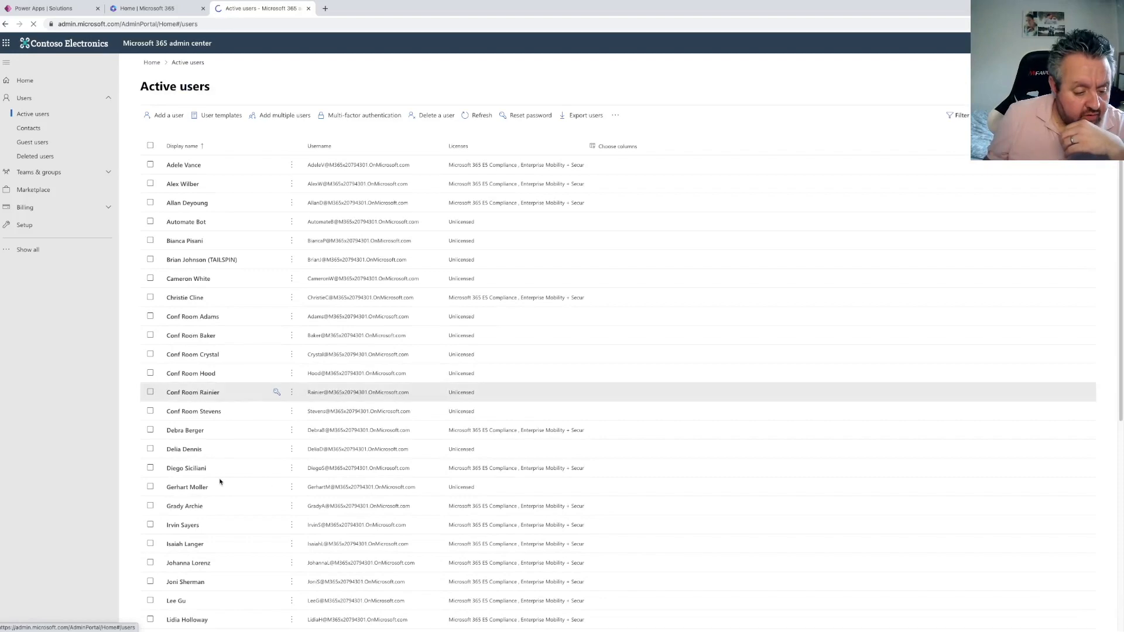
scroll(214, 475, "down", 5)
left_click(300, 450)
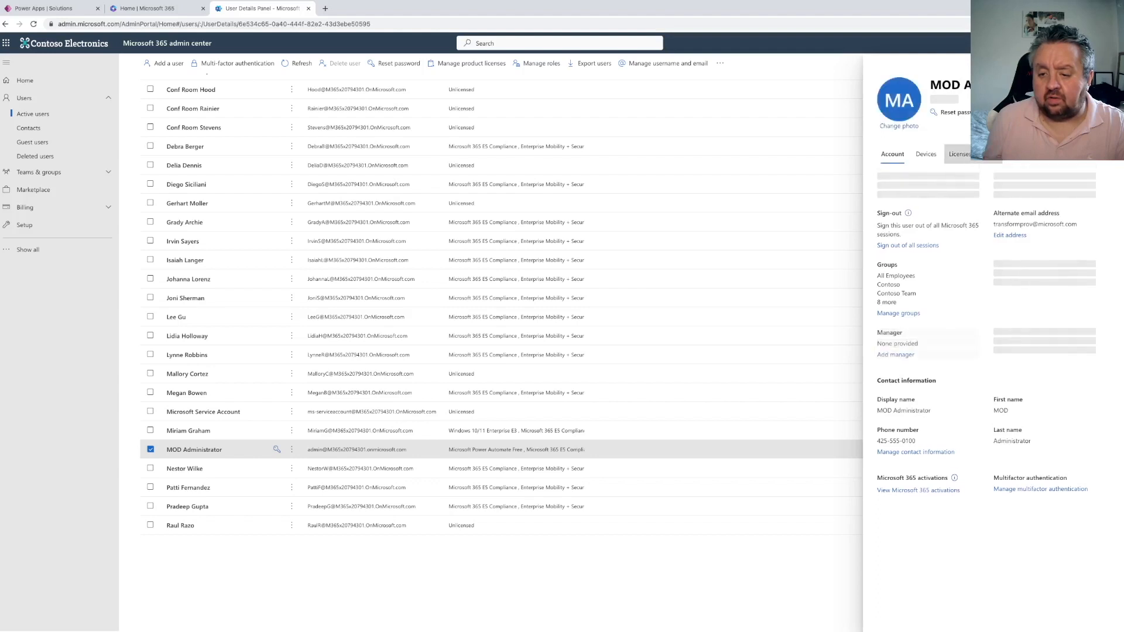
left_click(958, 154)
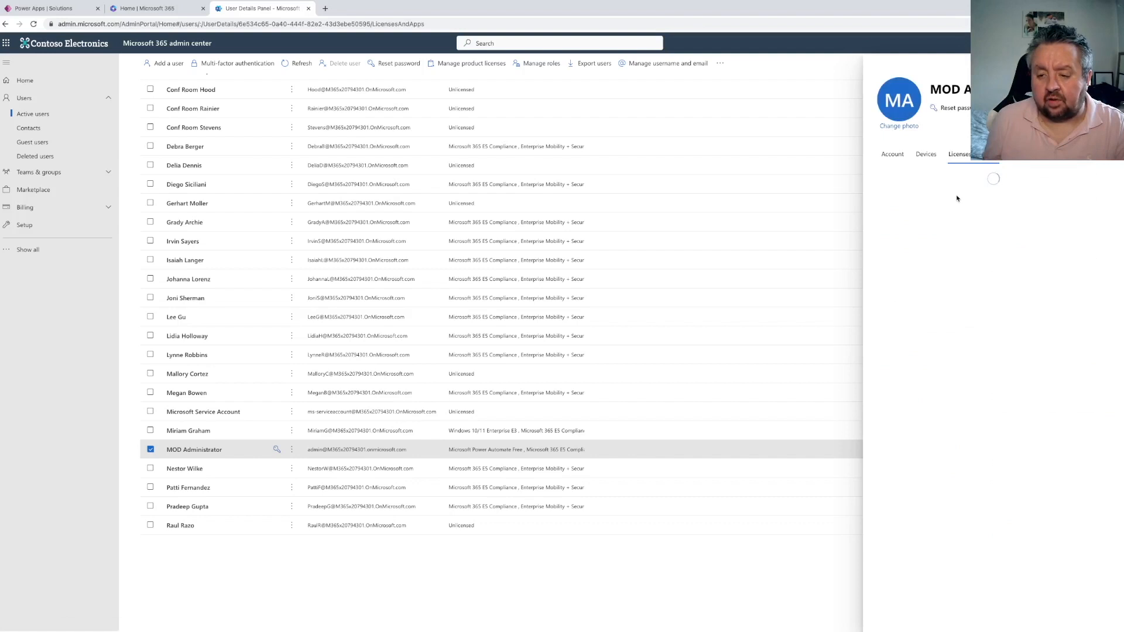
left_click(881, 400)
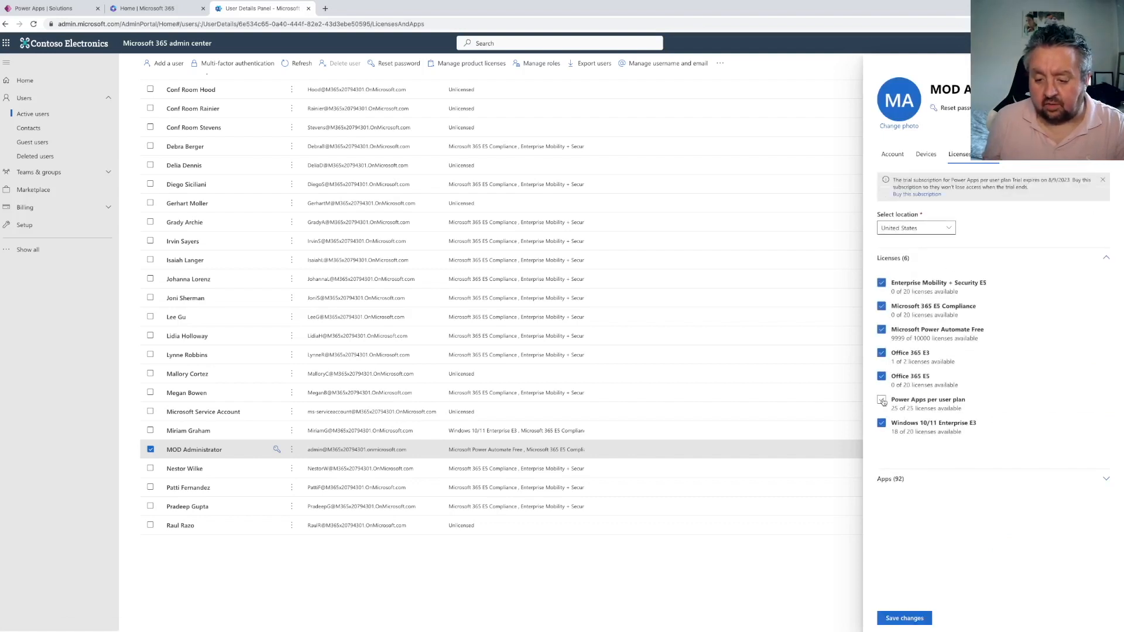
left_click(905, 617)
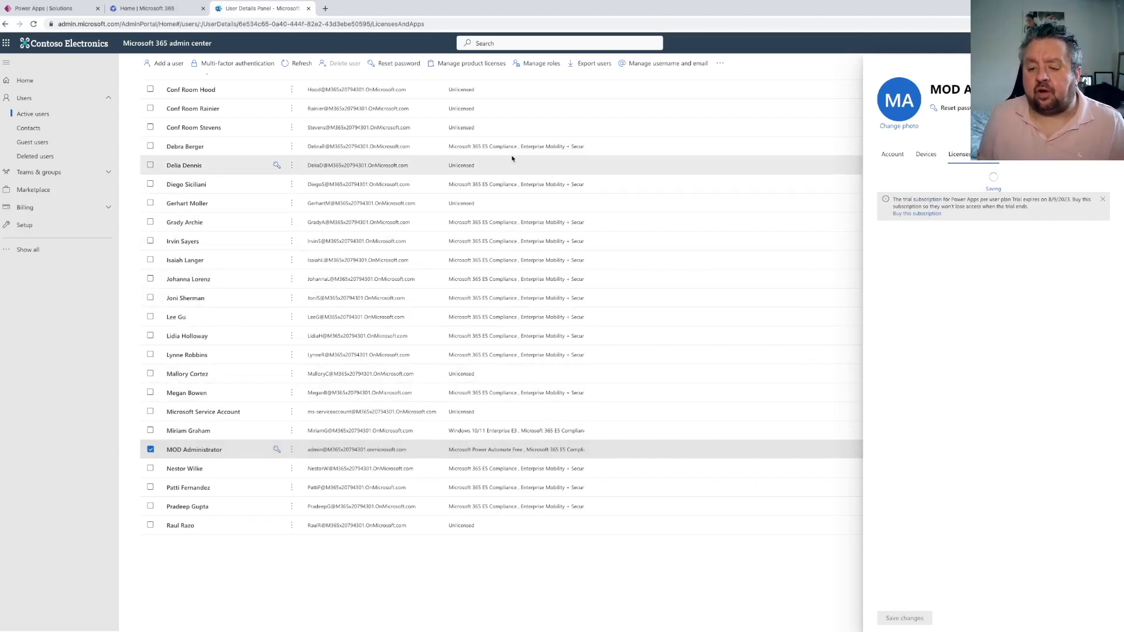
Close the admin center and Microsoft 365 home tabs and reload the Power Apps Solutions page
left_click(44, 8)
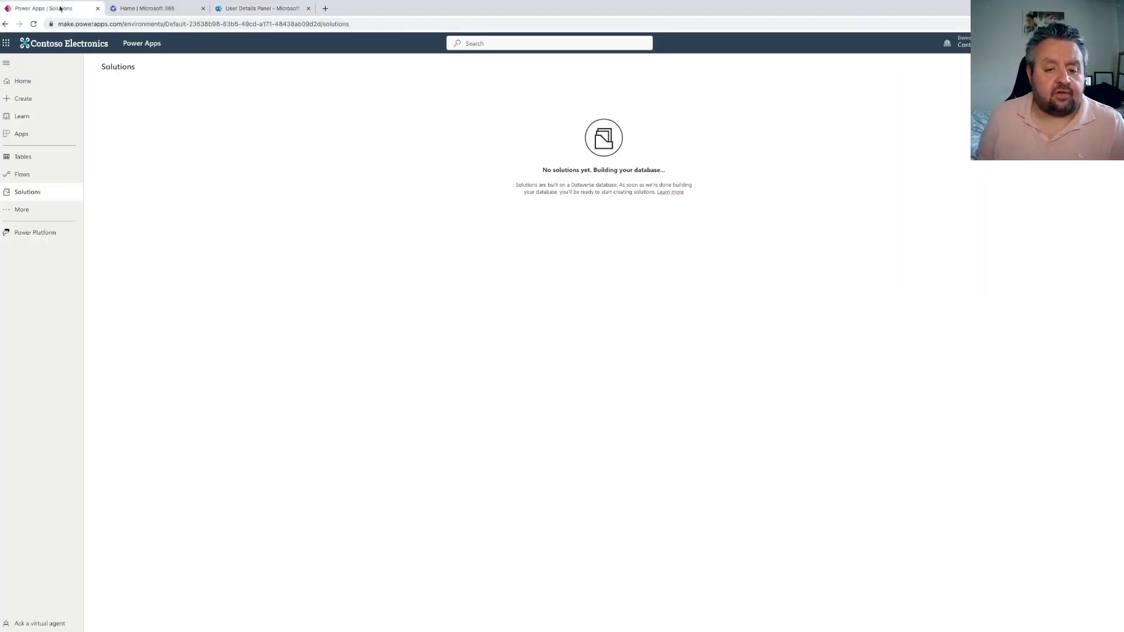
left_click(258, 9)
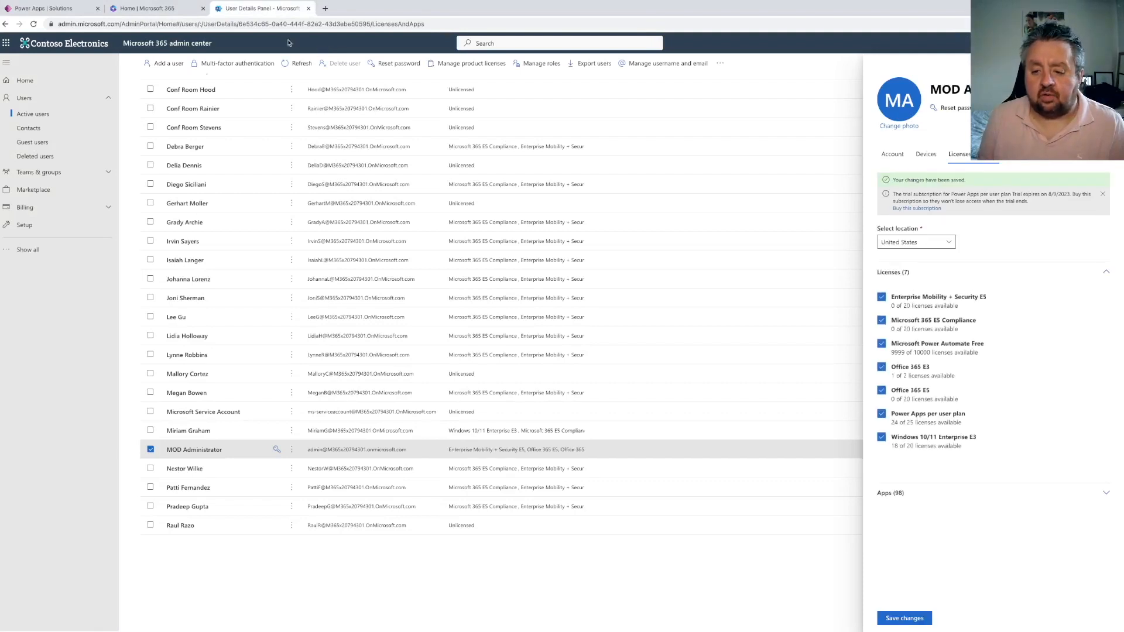
left_click(309, 9)
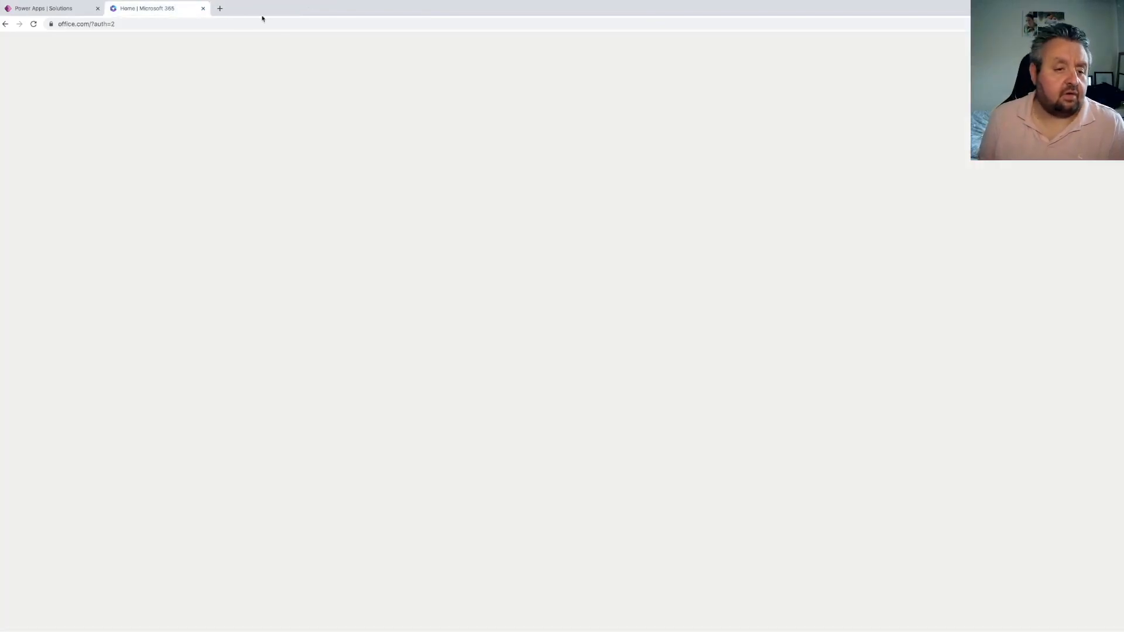
left_click(203, 8)
left_click(33, 24)
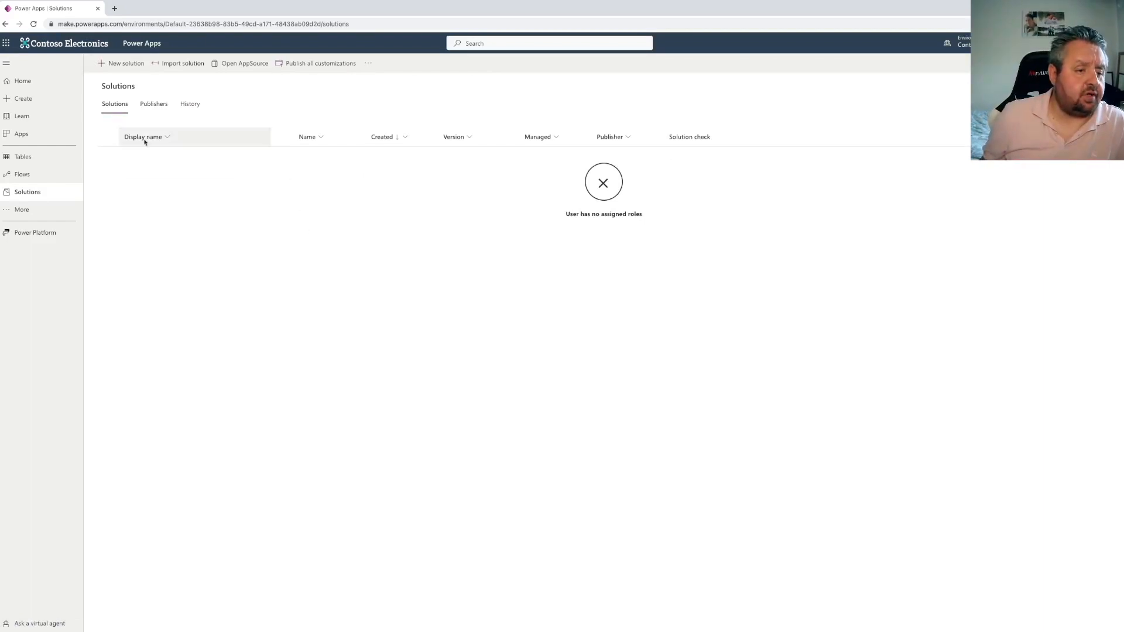
Open the Power Platform admin center from the settings pane, dismiss its welcome tour and go to Environments
left_click(1071, 43)
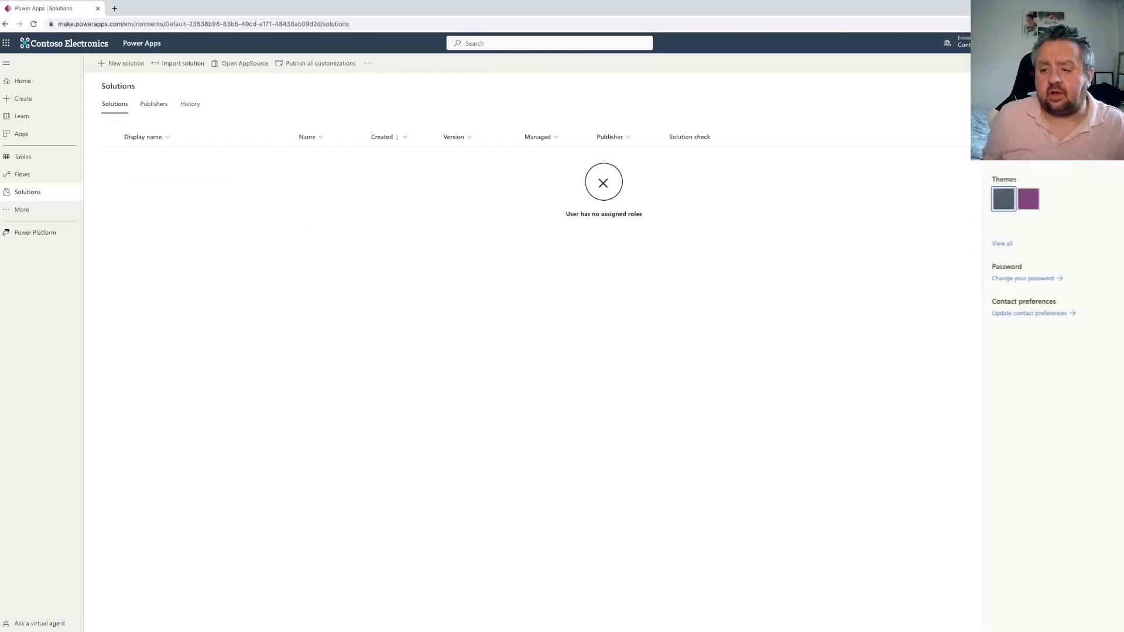
left_click(1009, 103)
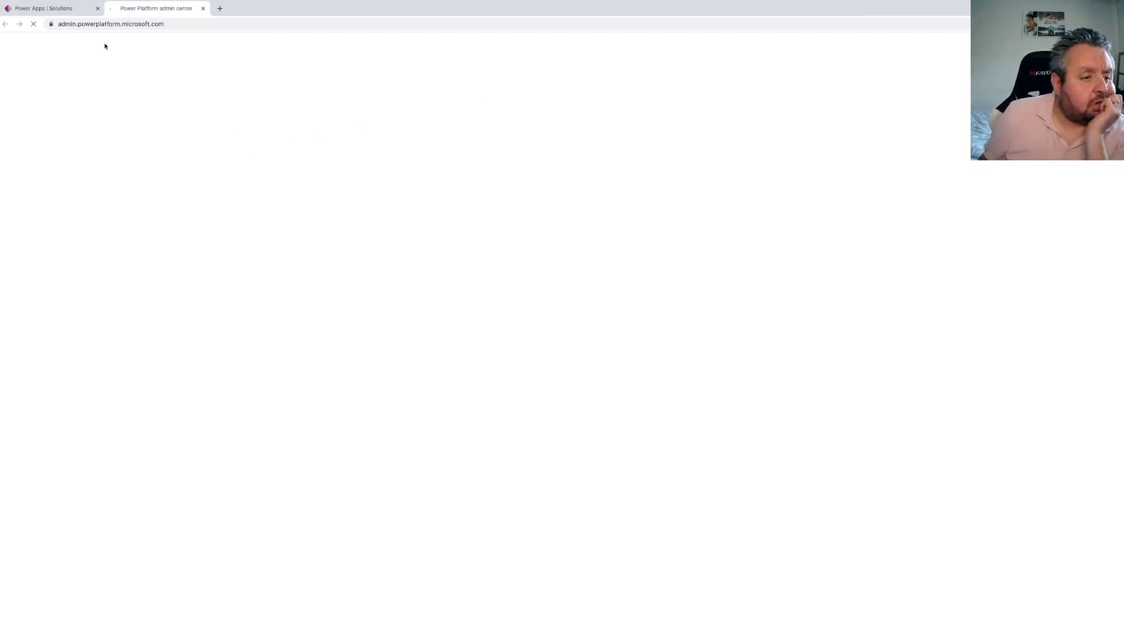
left_click(50, 9)
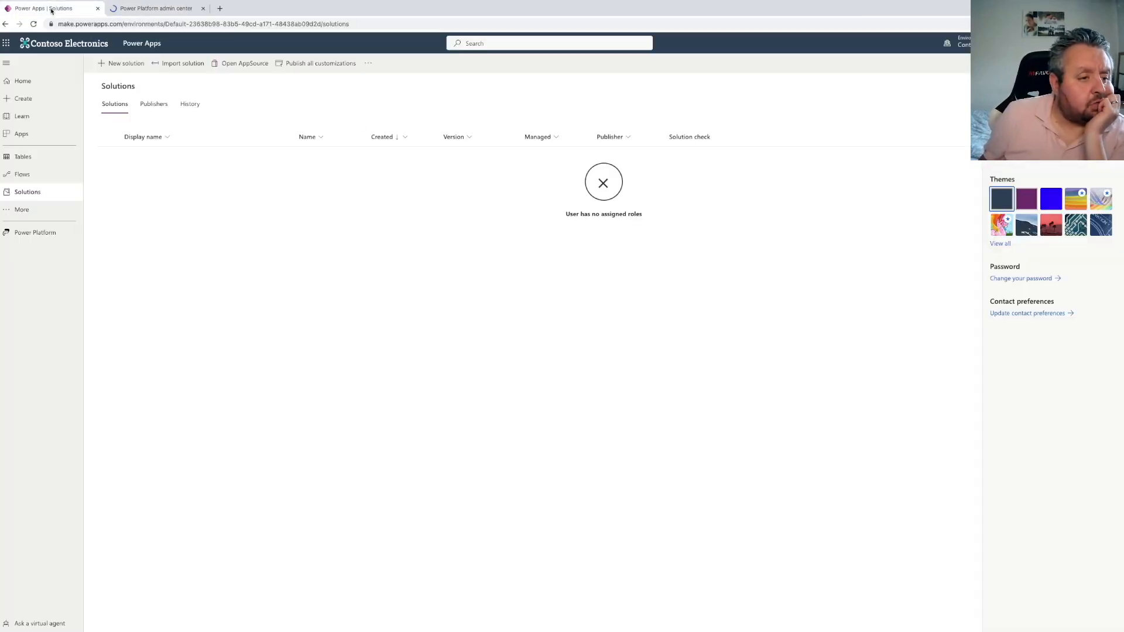
left_click(150, 11)
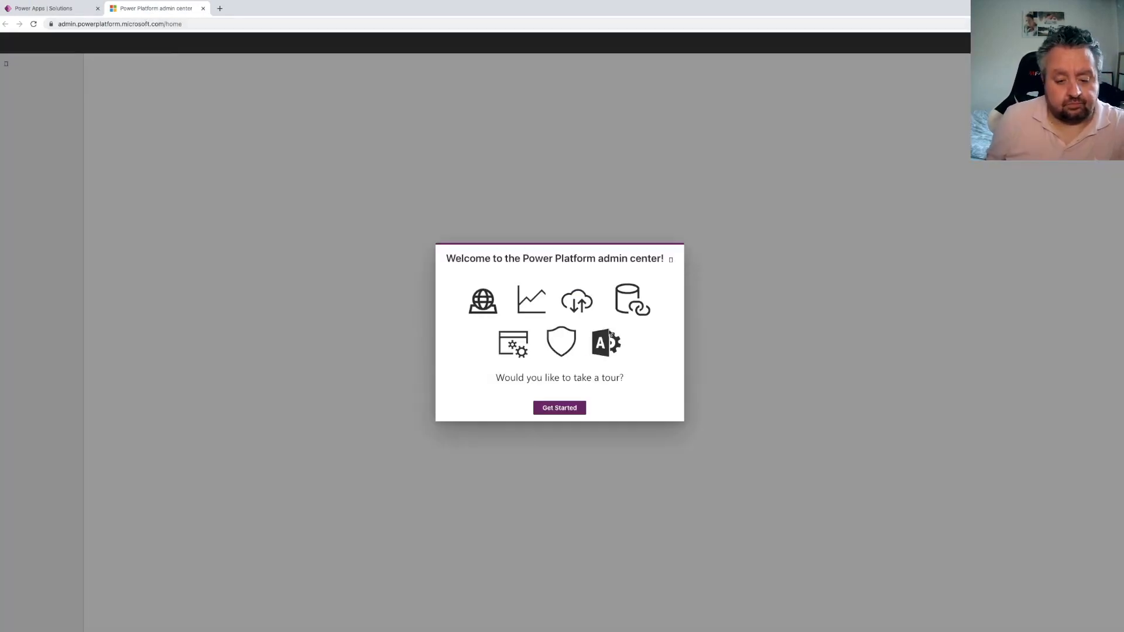
left_click(671, 260)
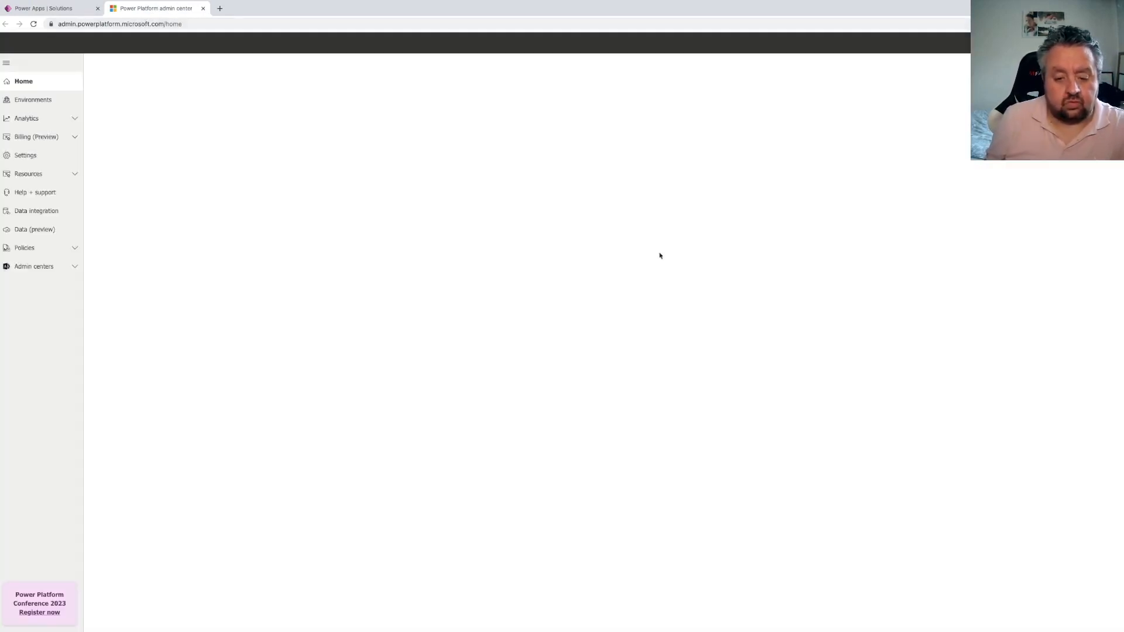
left_click(37, 103)
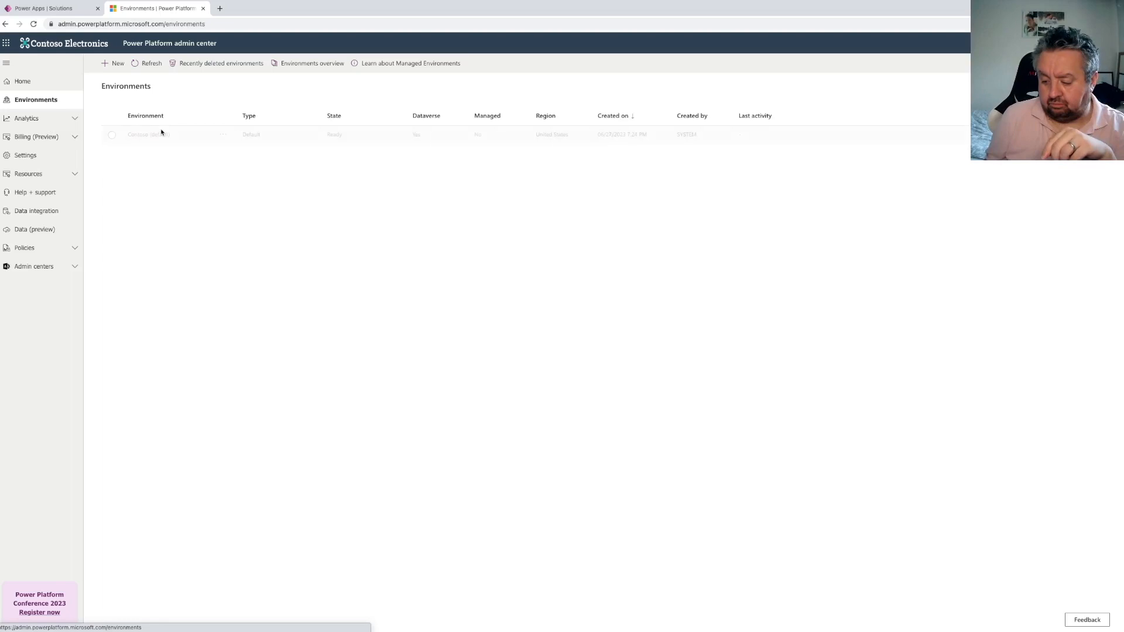
Review the users of the Contoso (default) environment and the MOD Administrator's assigned roles
left_click(151, 135)
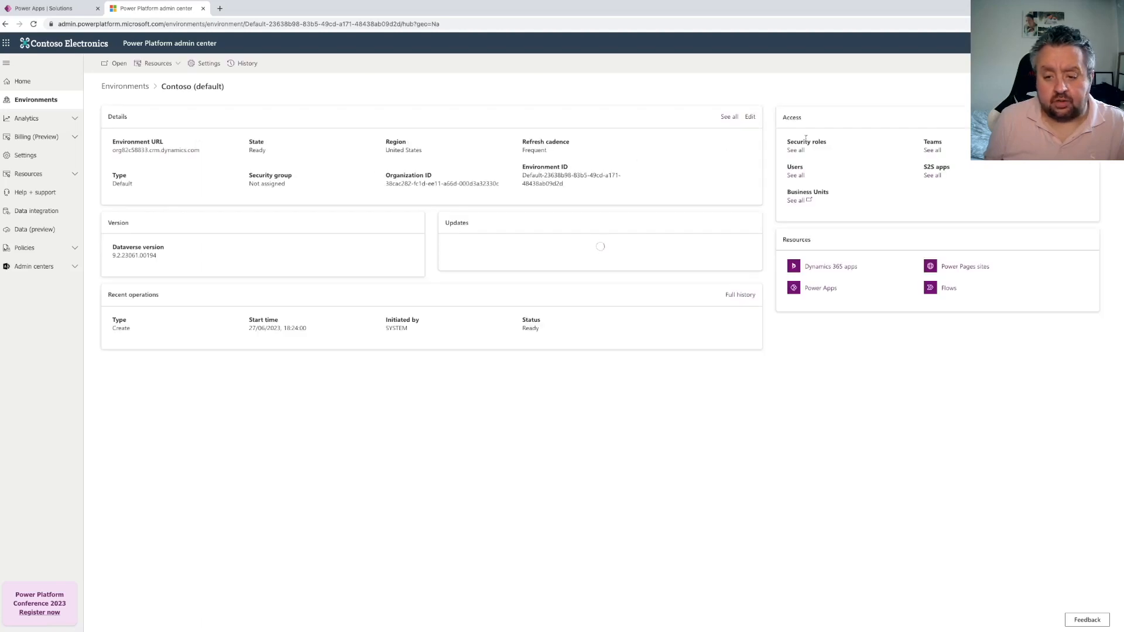
left_click(797, 175)
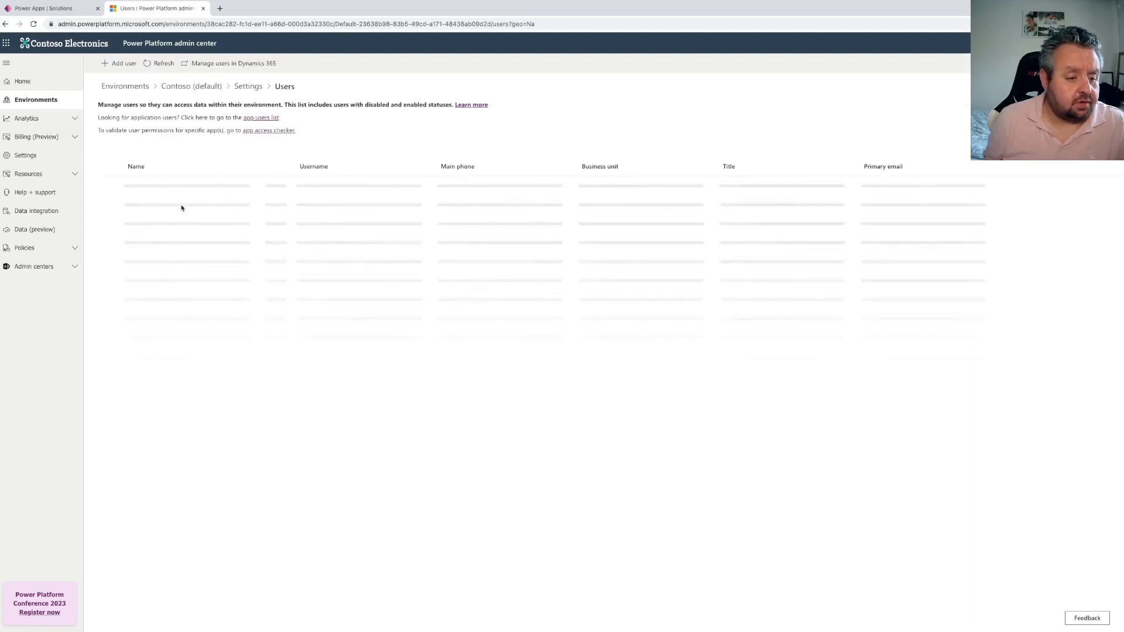
left_click(167, 187)
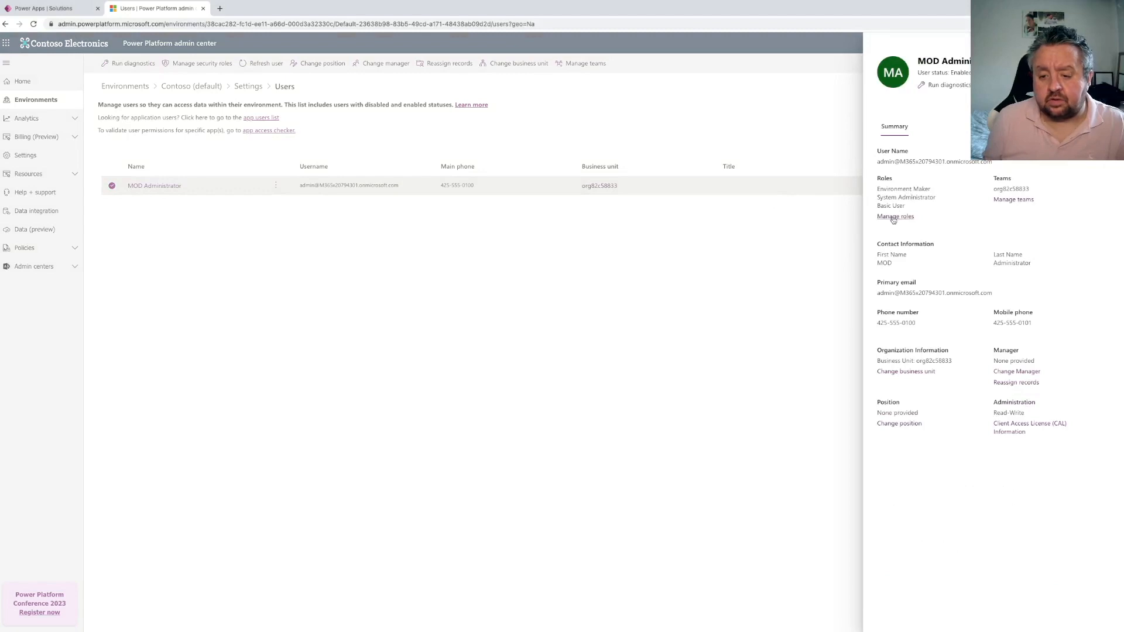
left_click(1107, 45)
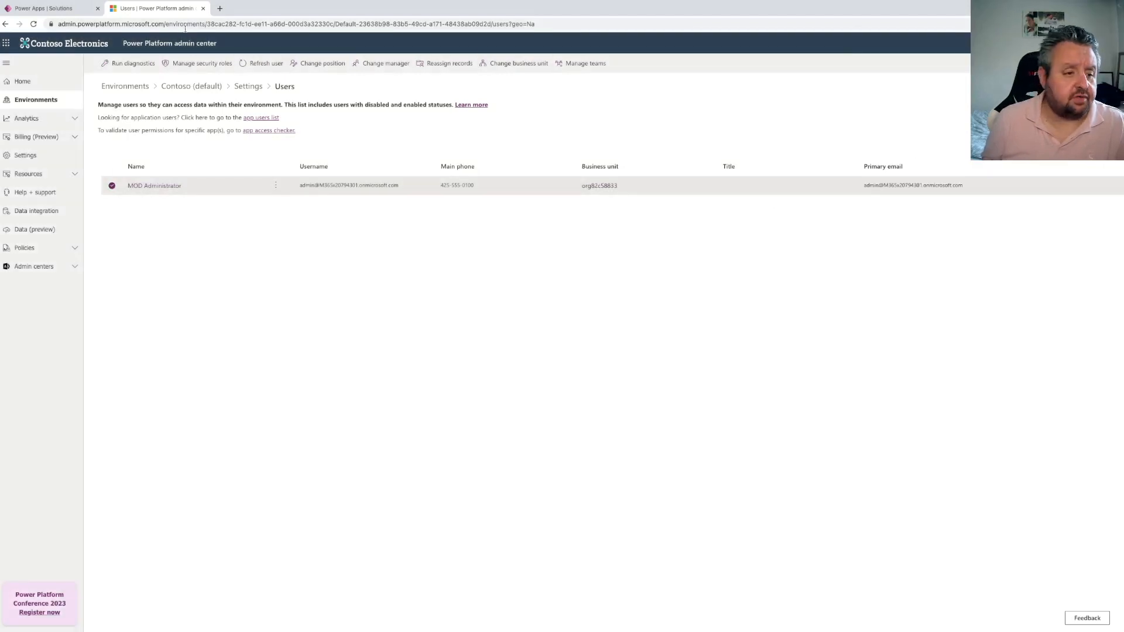
Reload the Power Apps Solutions list, open Flows and get started with Power Automate for United States
left_click(61, 9)
left_click(34, 24)
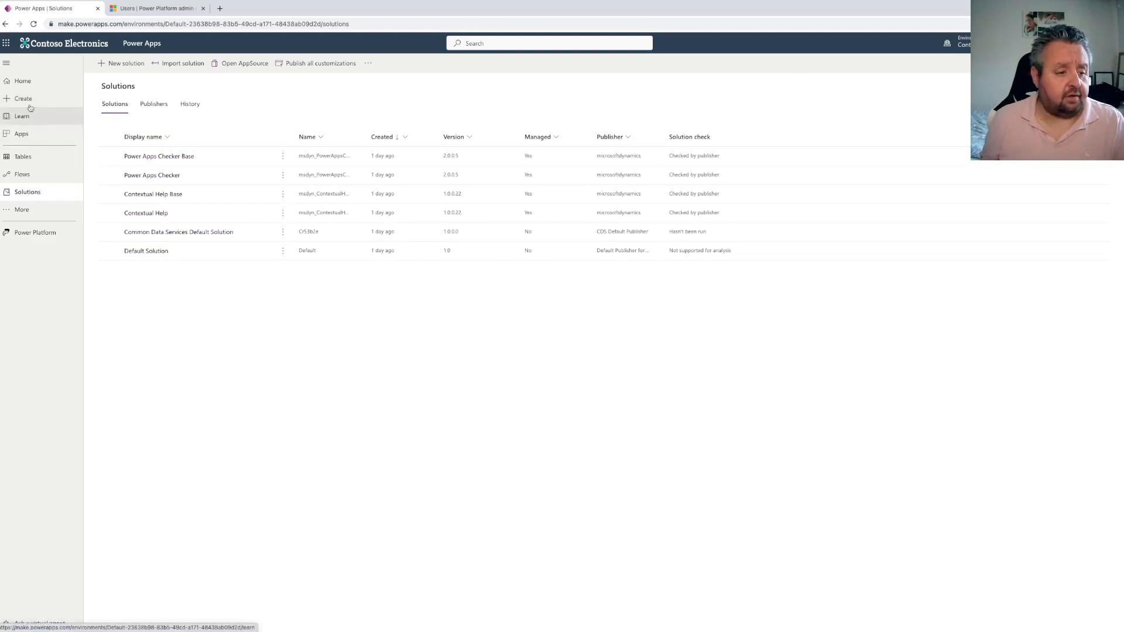
left_click(40, 174)
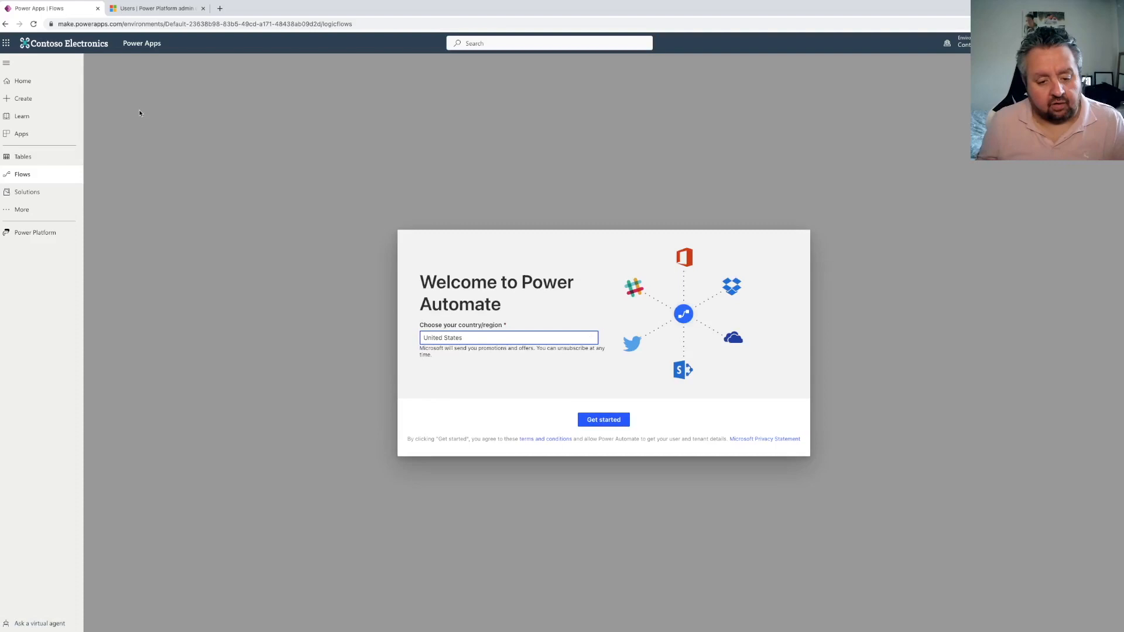
left_click(604, 419)
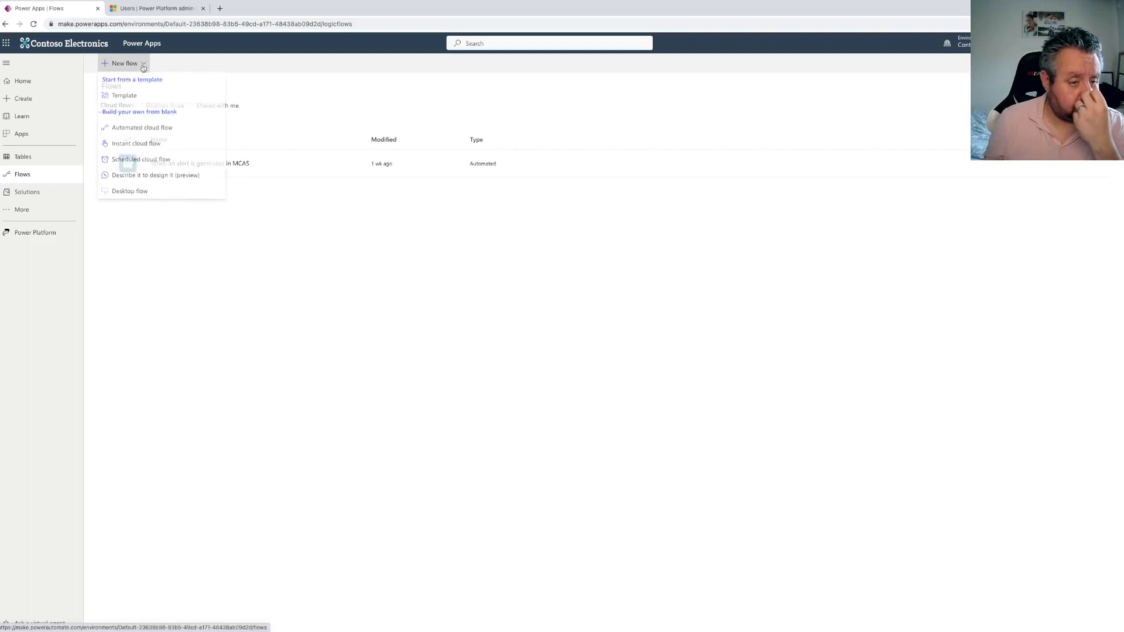
Create an instant cloud flow named "Generate approvals solution" with the Manually trigger a flow trigger
left_click(144, 66)
left_click(142, 145)
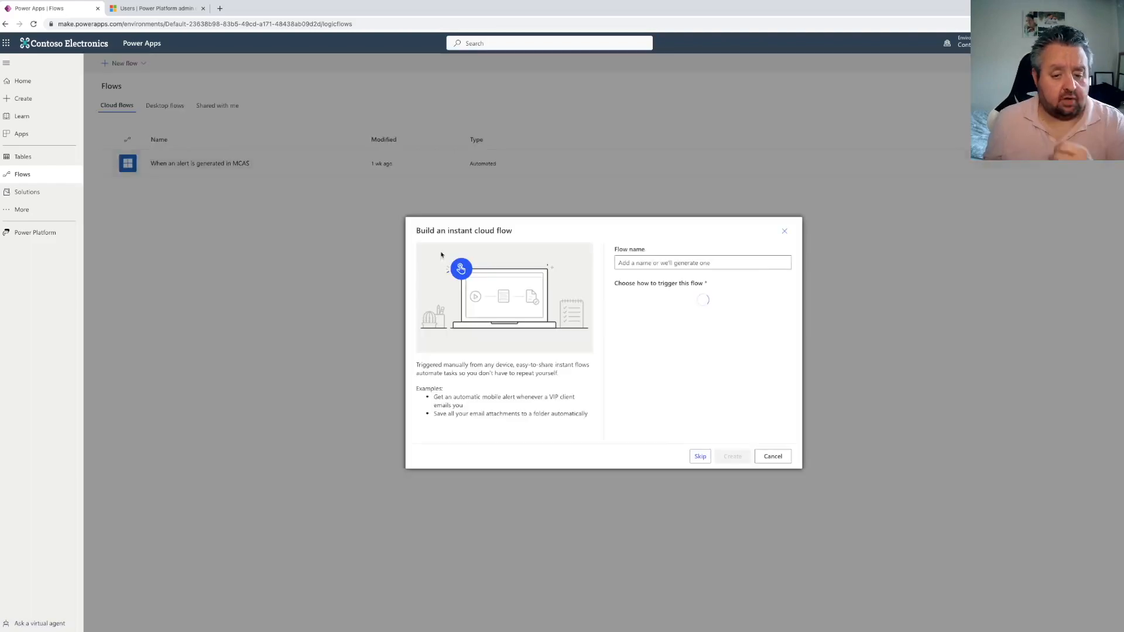
left_click(631, 261)
type("Generate approvals")
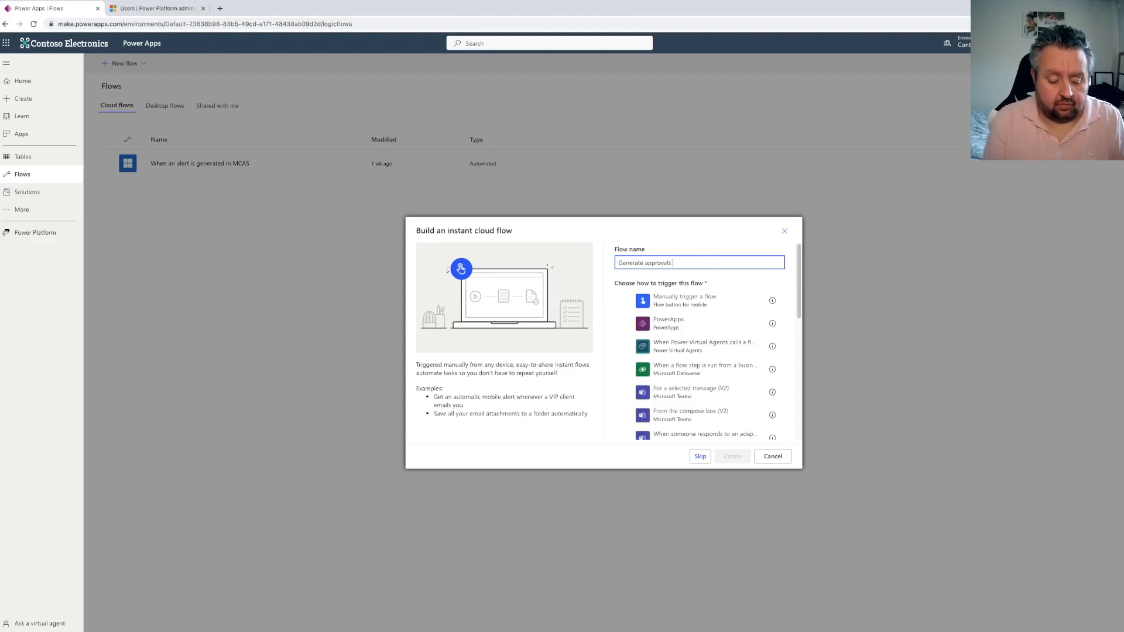
type(" solution")
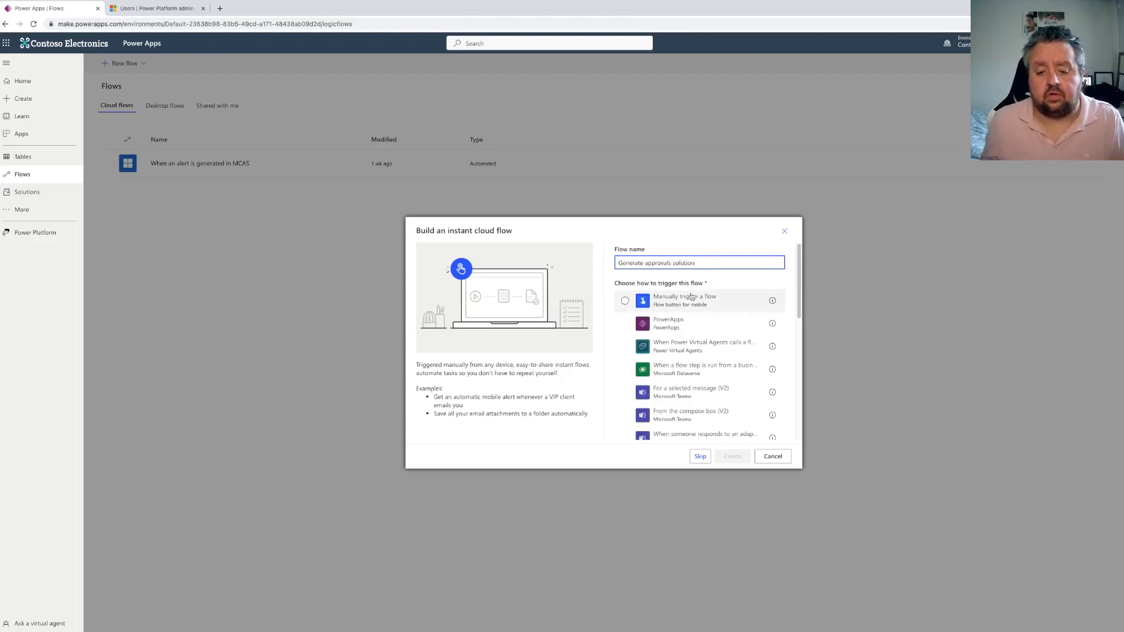
left_click(673, 300)
left_click(732, 456)
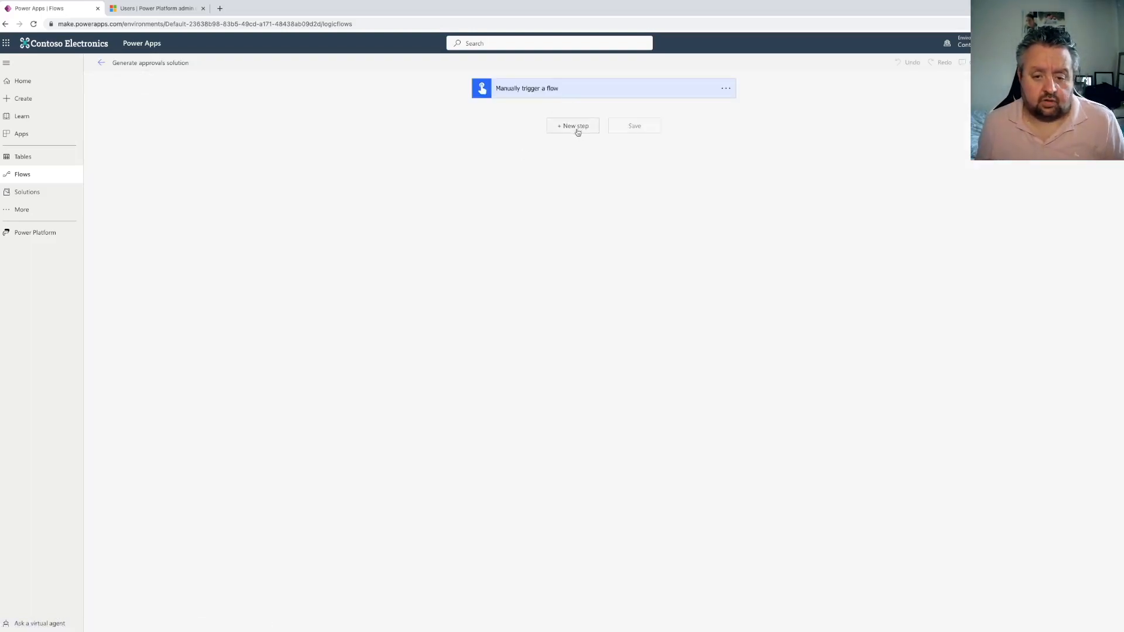
Add a Start and wait for an approval step with approval type Approve/Reject - First to respond
left_click(574, 129)
type("start and wai")
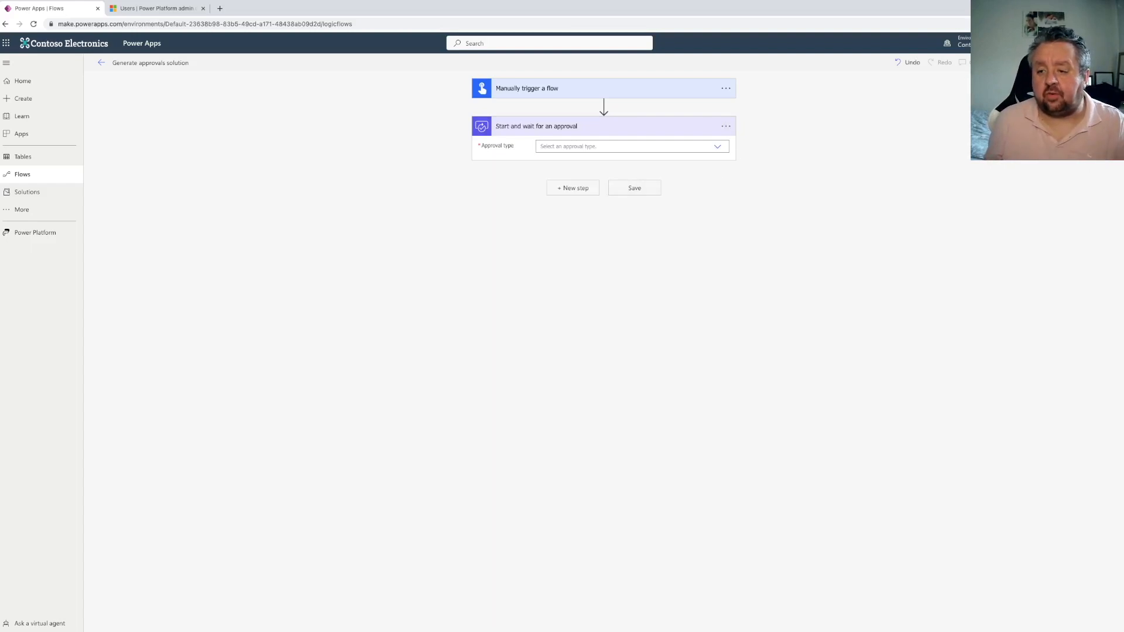
left_click(716, 146)
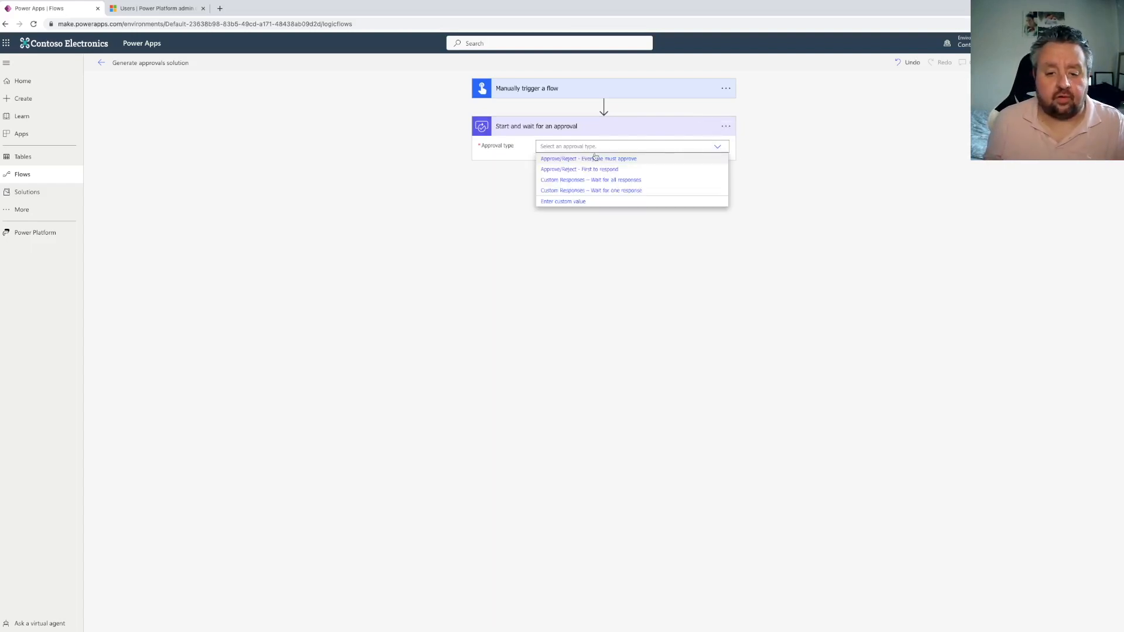
left_click(598, 170)
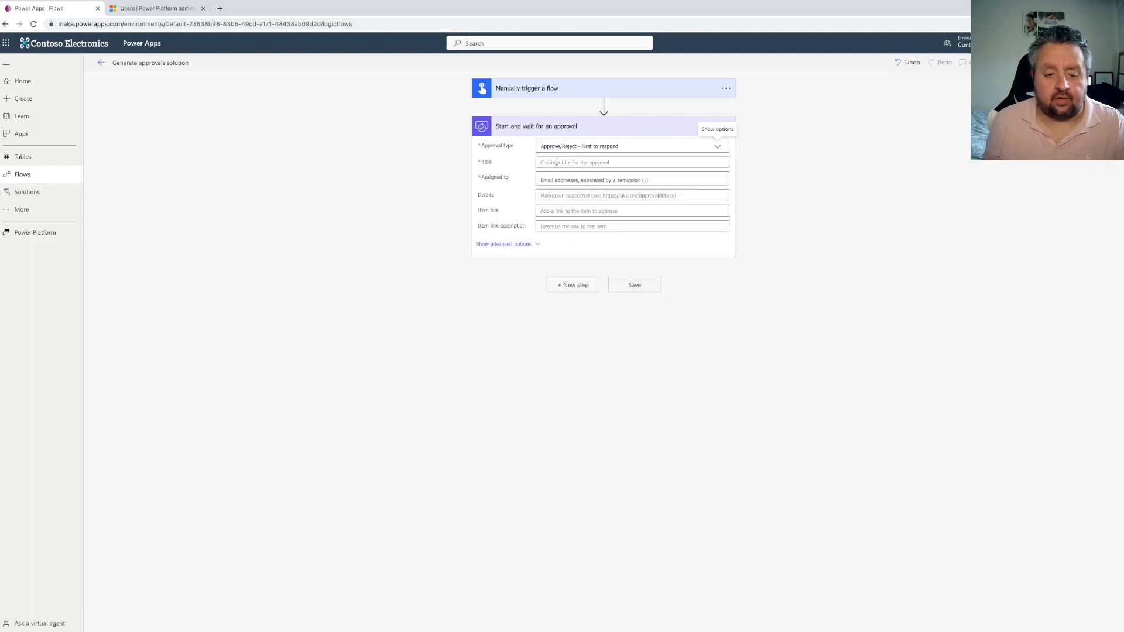
Set the approval's title to "Test" and assign it to the MOD Administrator user
left_click(559, 162)
type("Test")
left_click(556, 190)
type("mod")
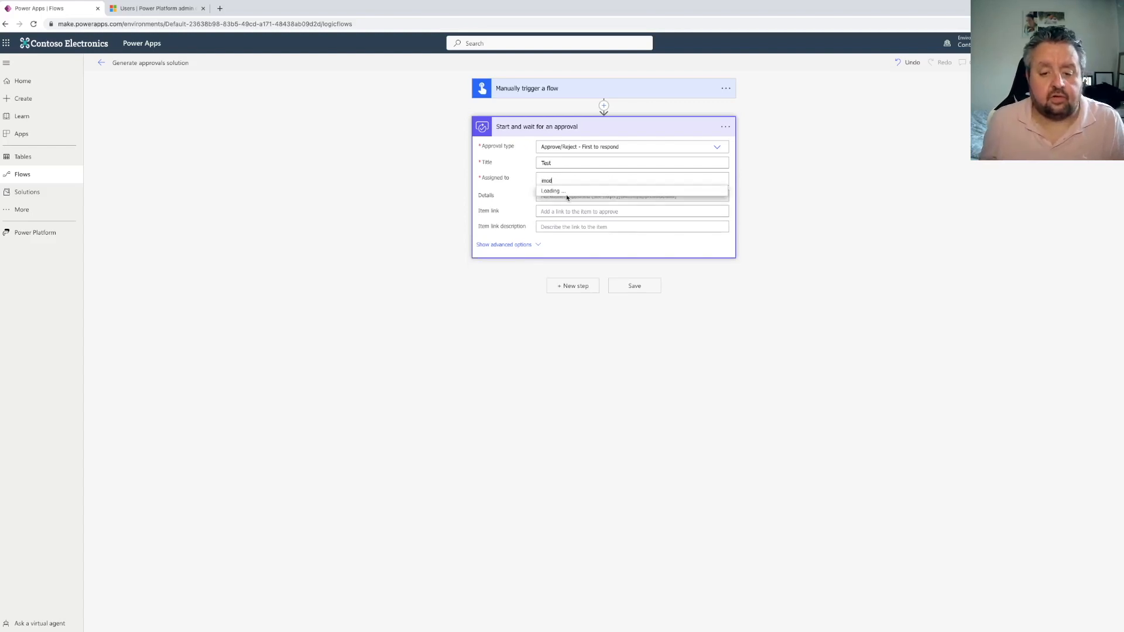
left_click(567, 197)
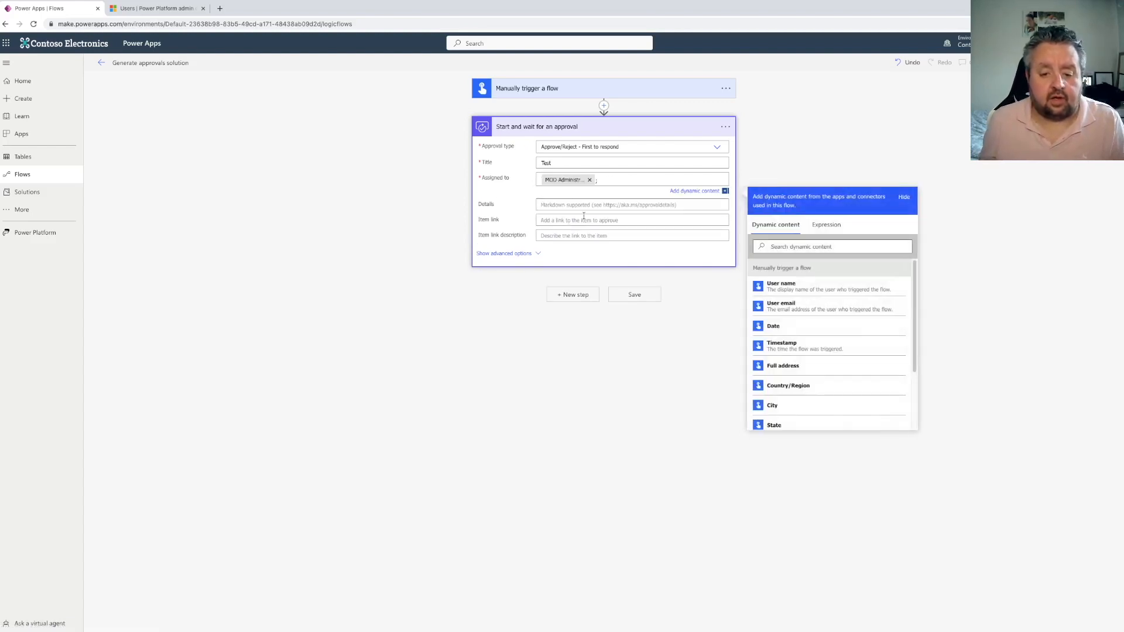
left_click(646, 203)
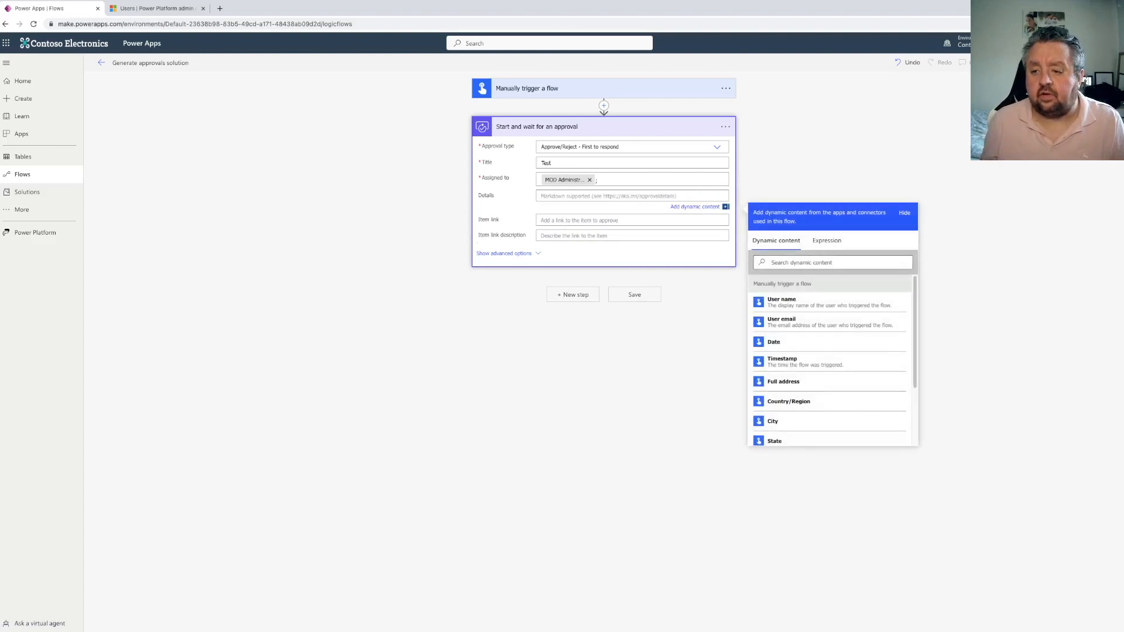
Save the Generate approvals solution flow
left_click(995, 145)
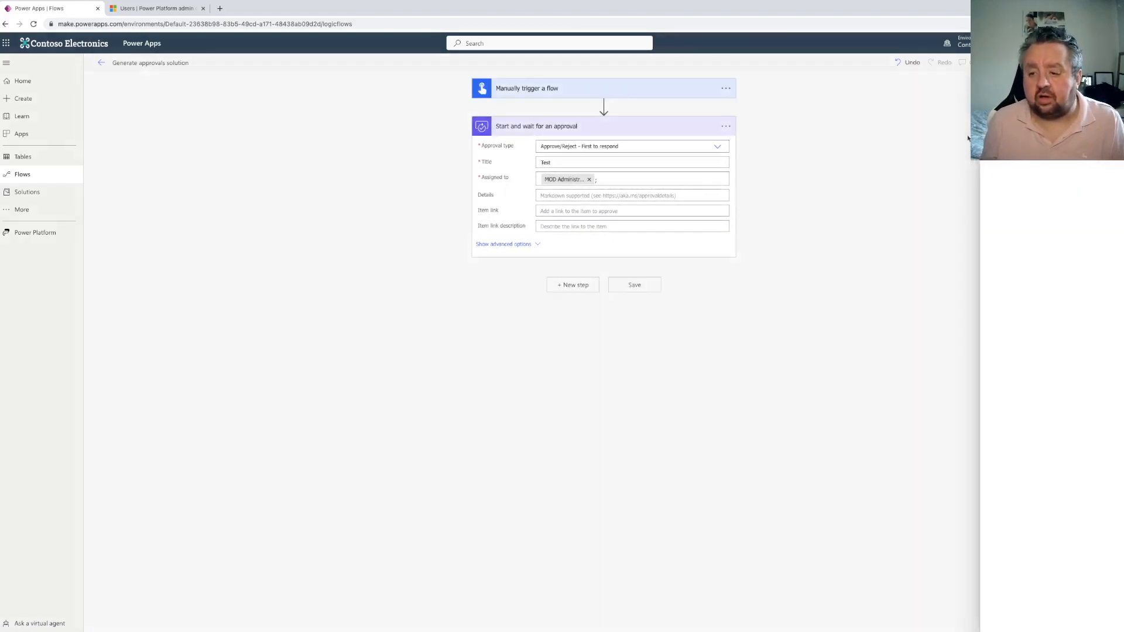
left_click(1058, 63)
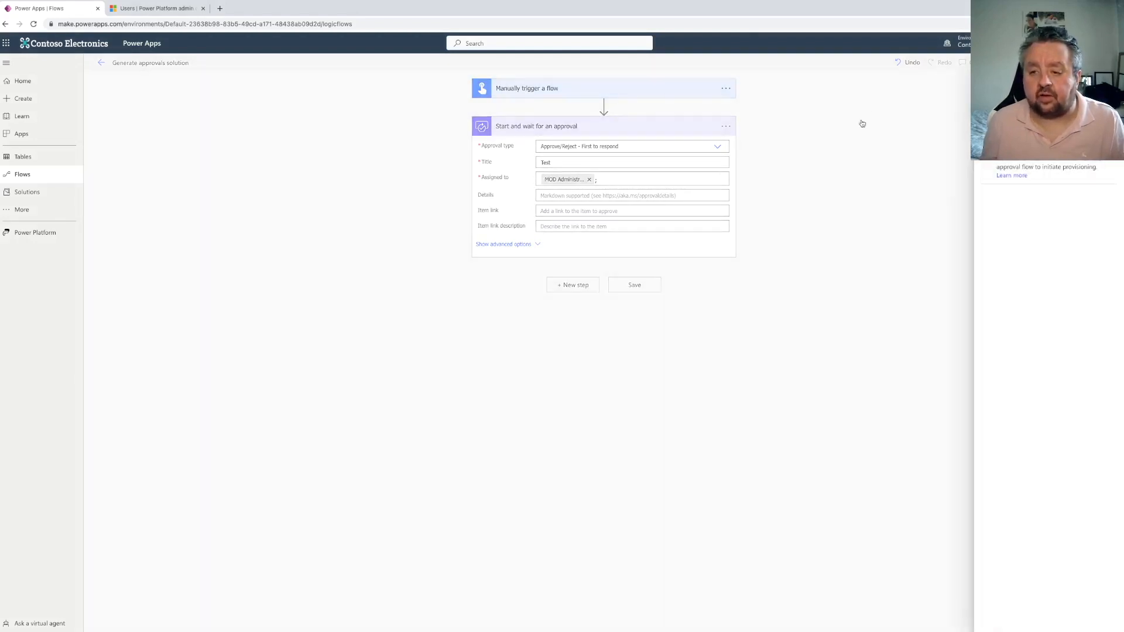
left_click(940, 153)
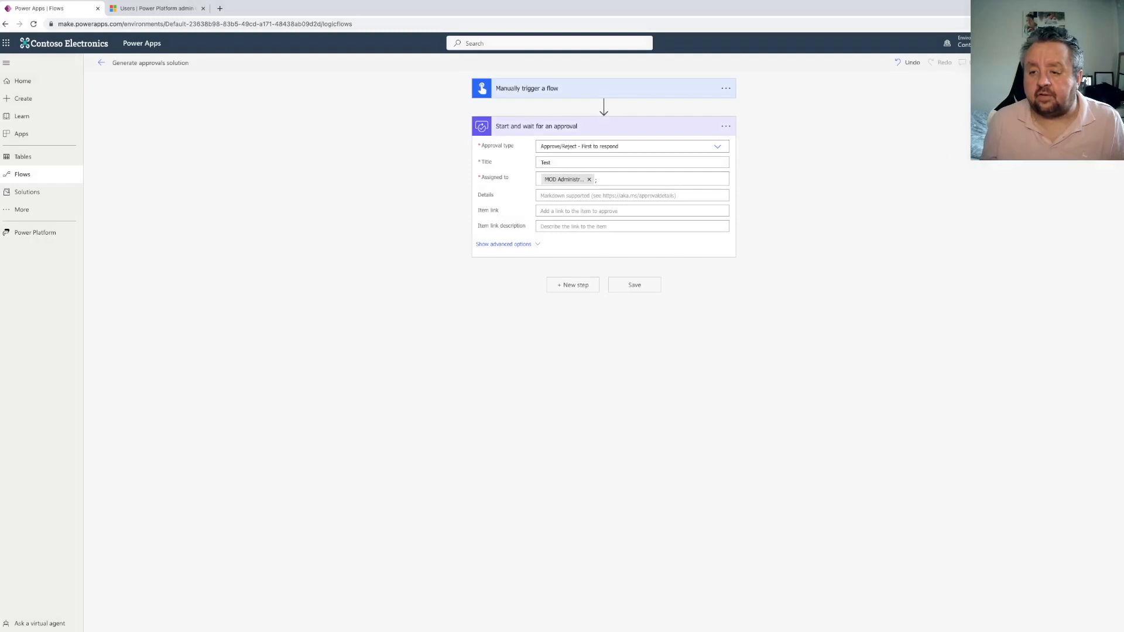
left_click(1022, 62)
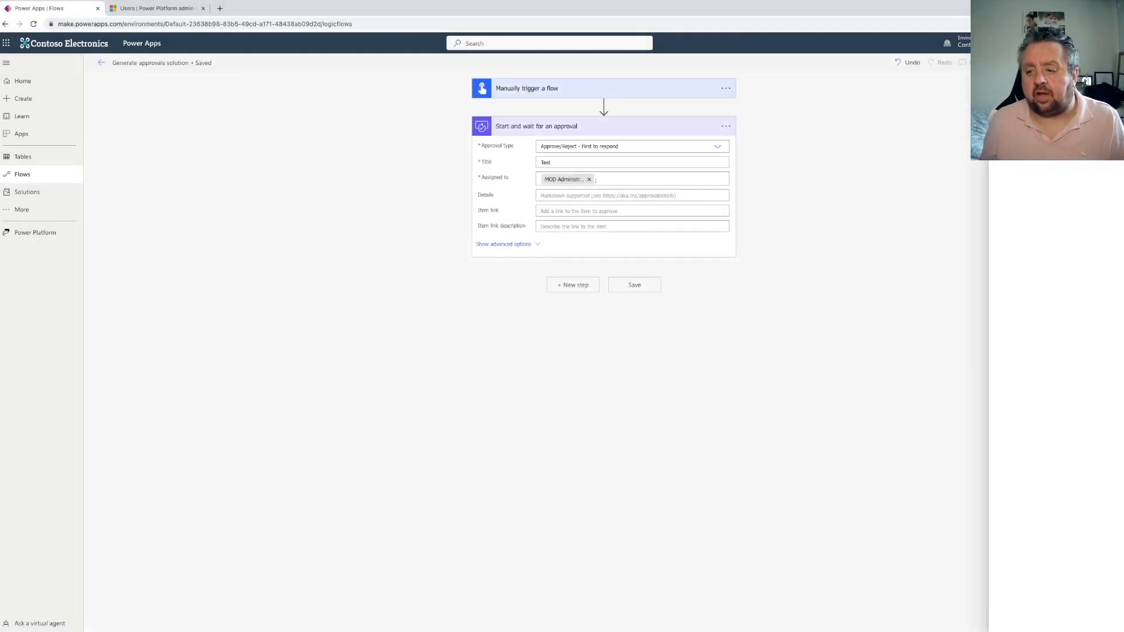
Test the flow with the manual trigger option and run it
left_click(1106, 62)
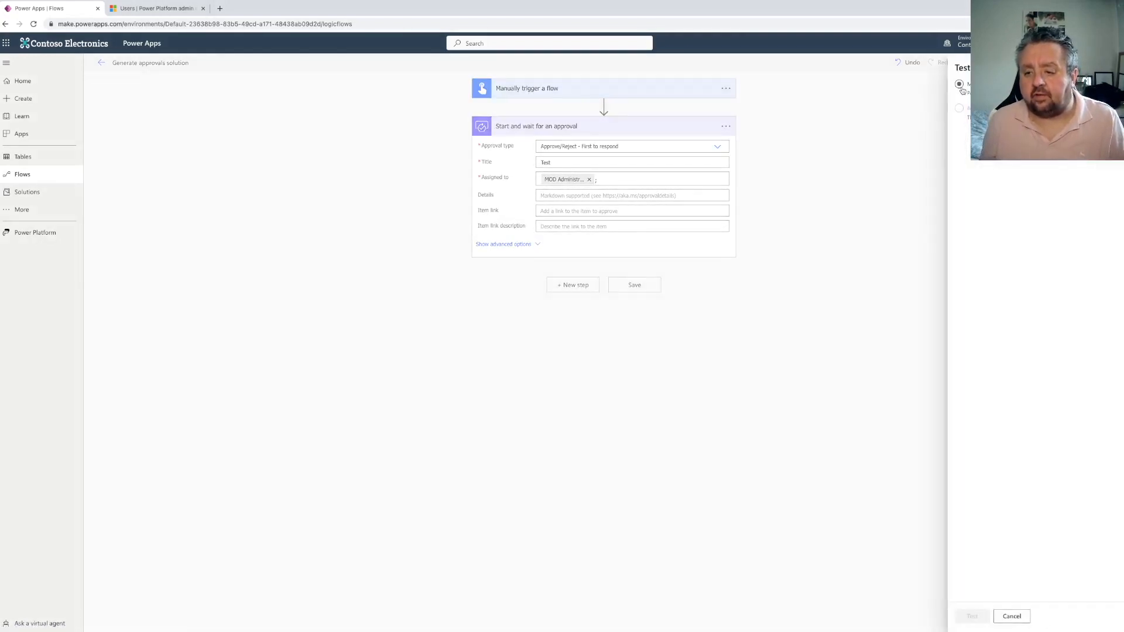
left_click(960, 85)
left_click(978, 616)
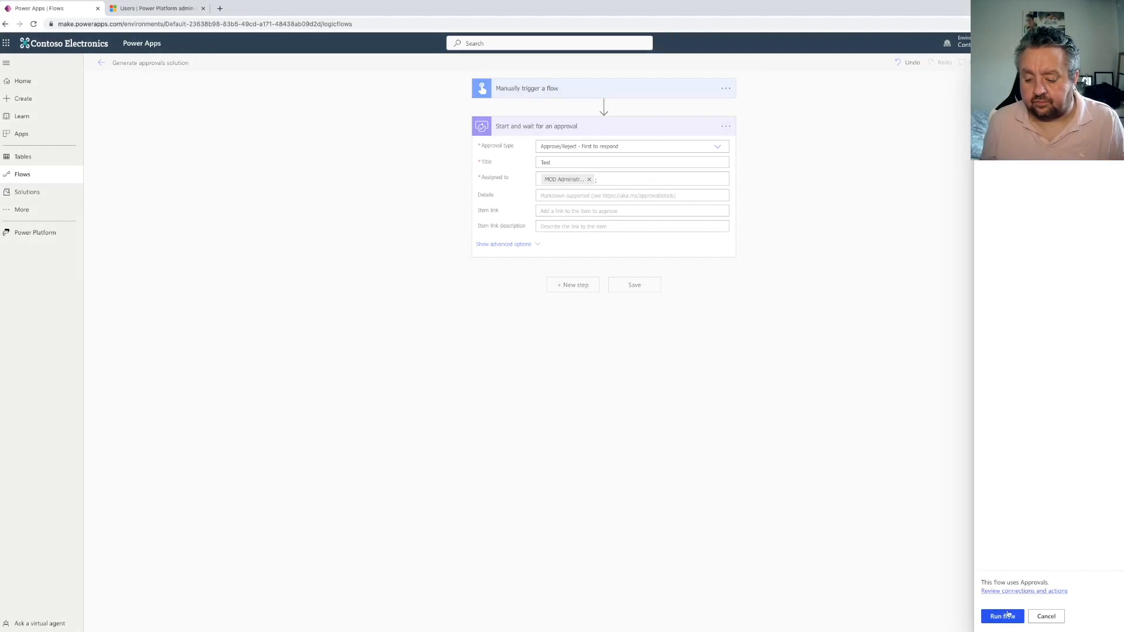
left_click(1002, 616)
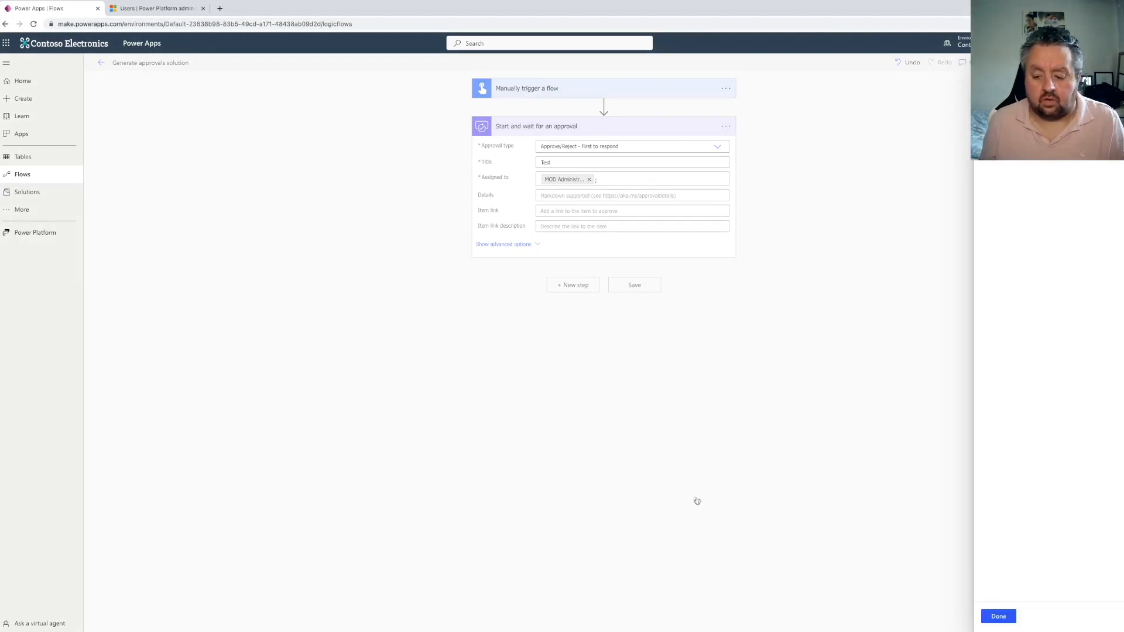
left_click(998, 616)
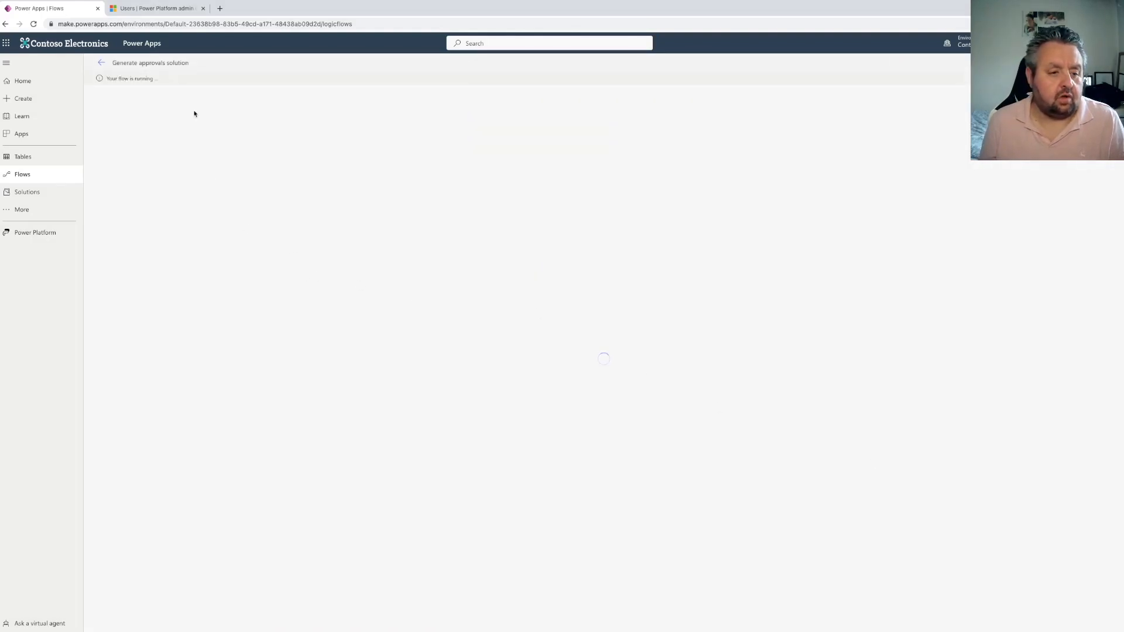
Open Solutions, start a new solution and add a new publisher with display name "JonDoesFlow"
left_click(28, 195)
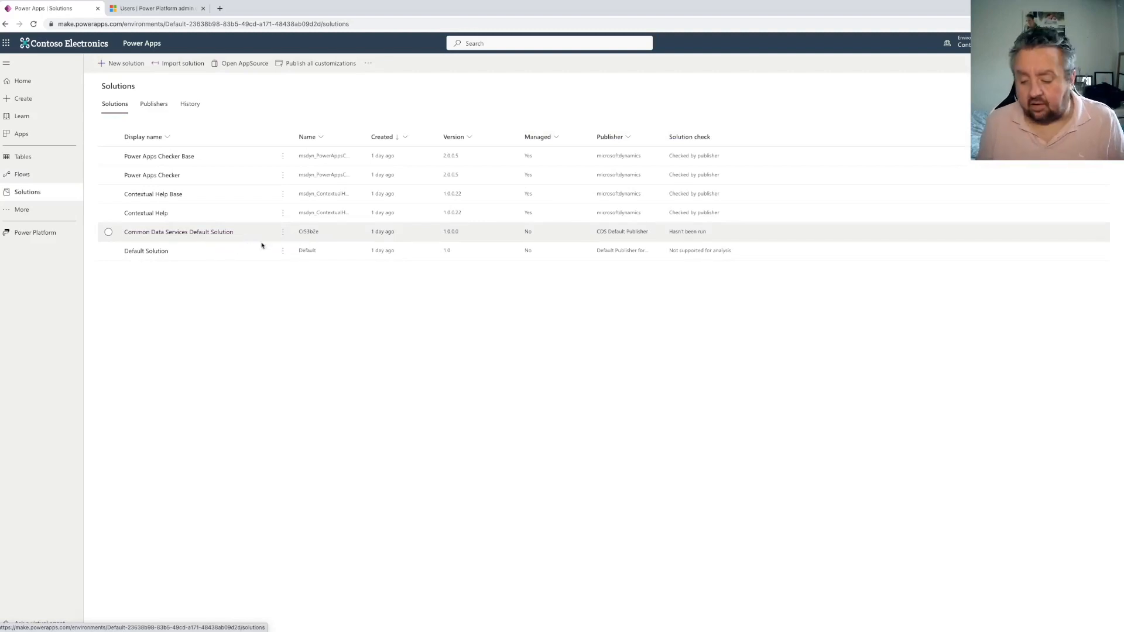
left_click(123, 63)
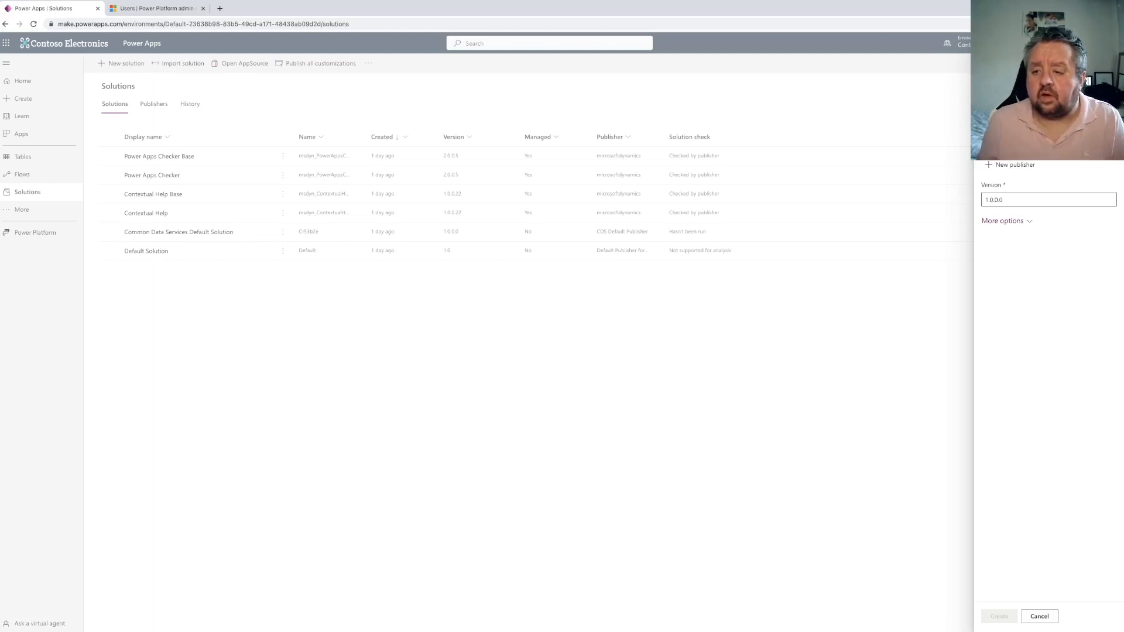
left_click(1067, 148)
left_click(1066, 199)
left_click(1012, 167)
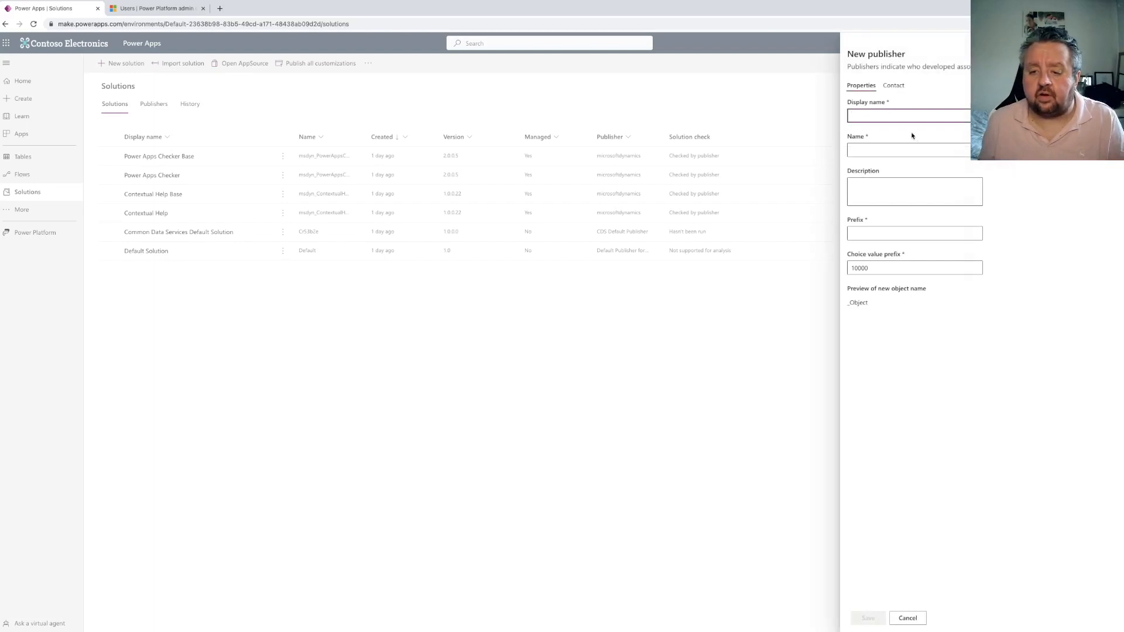
type("JonDoesFlow")
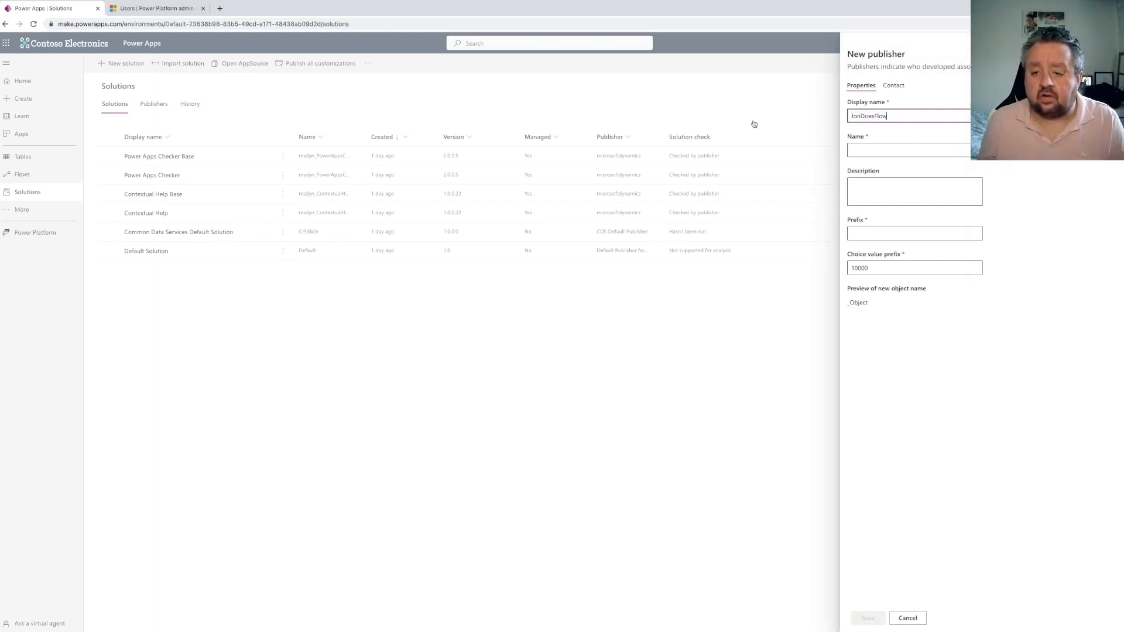
left_click(863, 148)
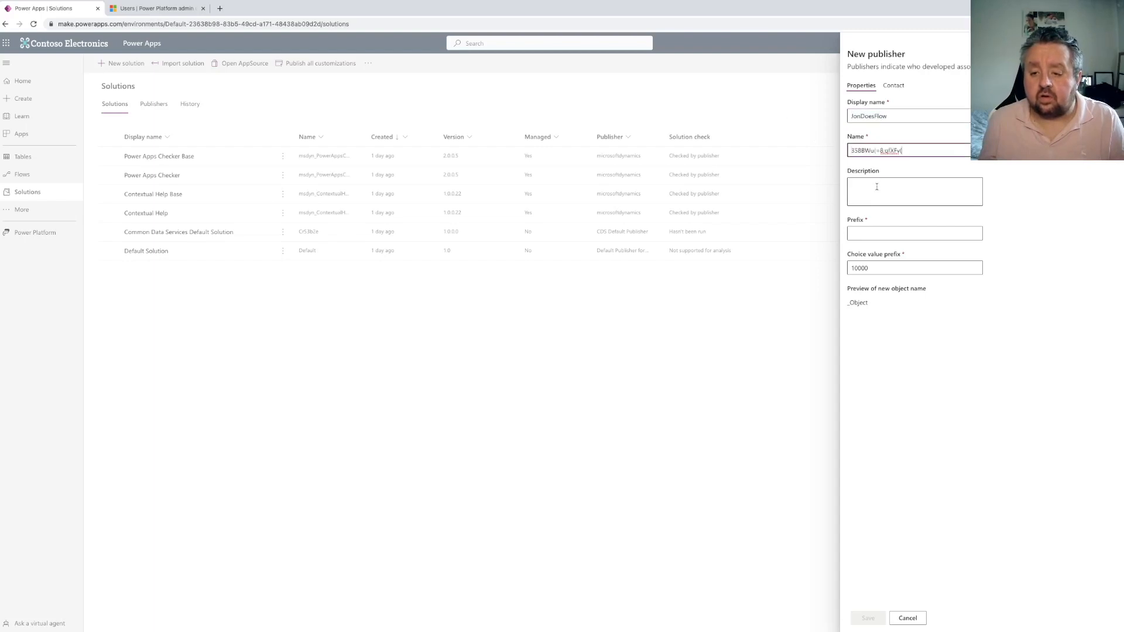
Copy the display name into the publisher's Name, set the prefix to jdf and save the publisher
left_click_drag(897, 119, 825, 121)
key("super+c")
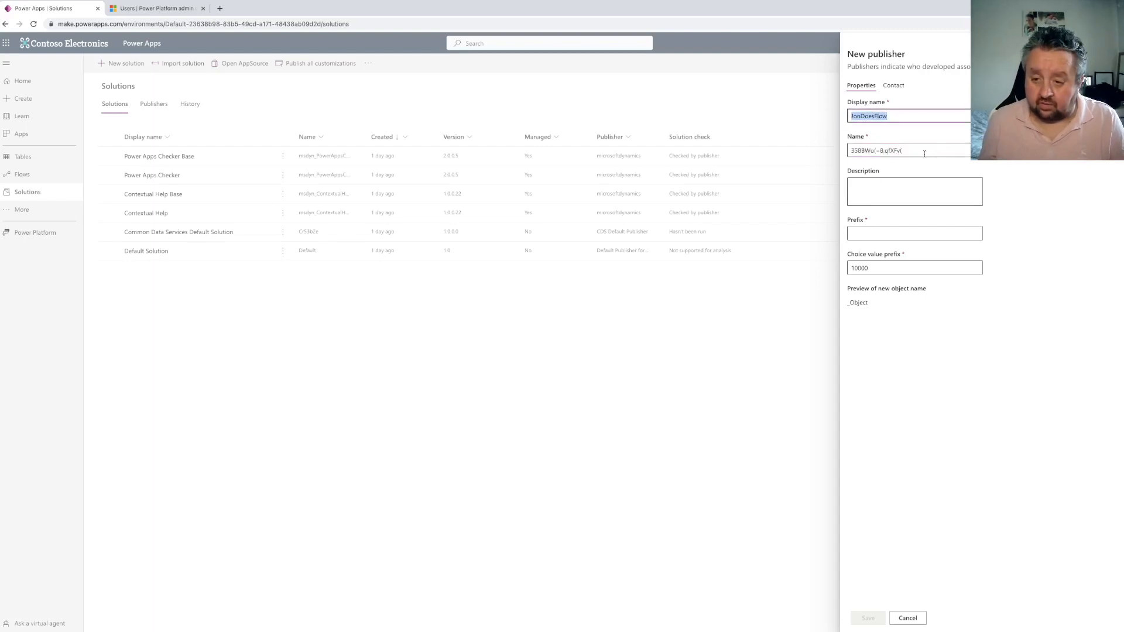
left_click_drag(923, 153, 834, 156)
key("super+a")
key("super+v")
left_click(871, 197)
left_click(867, 232)
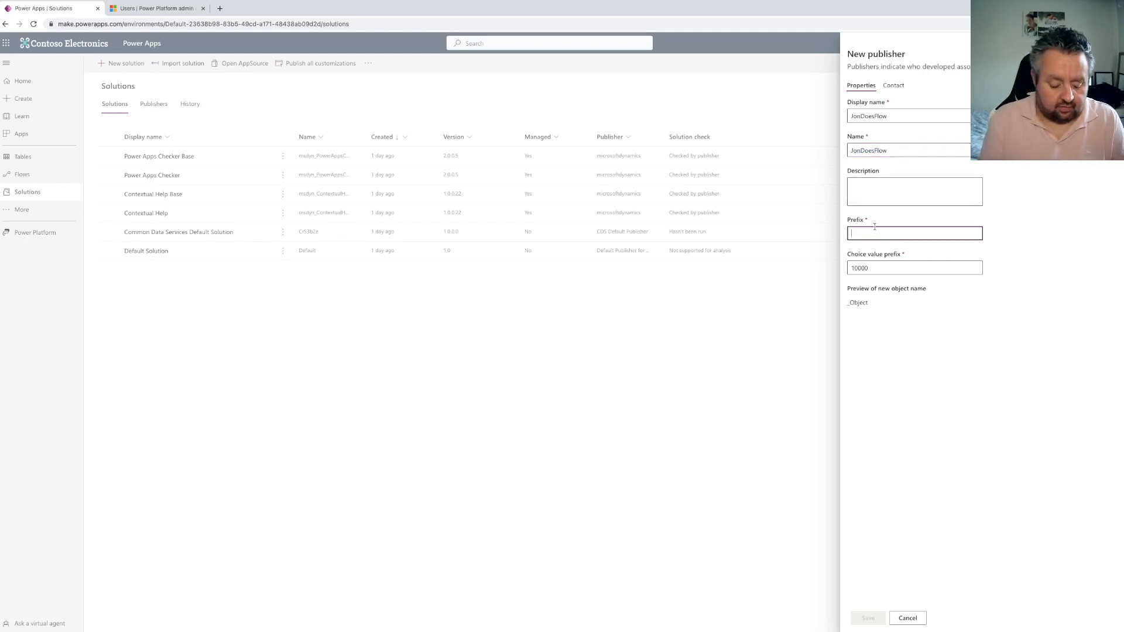
type("jdf")
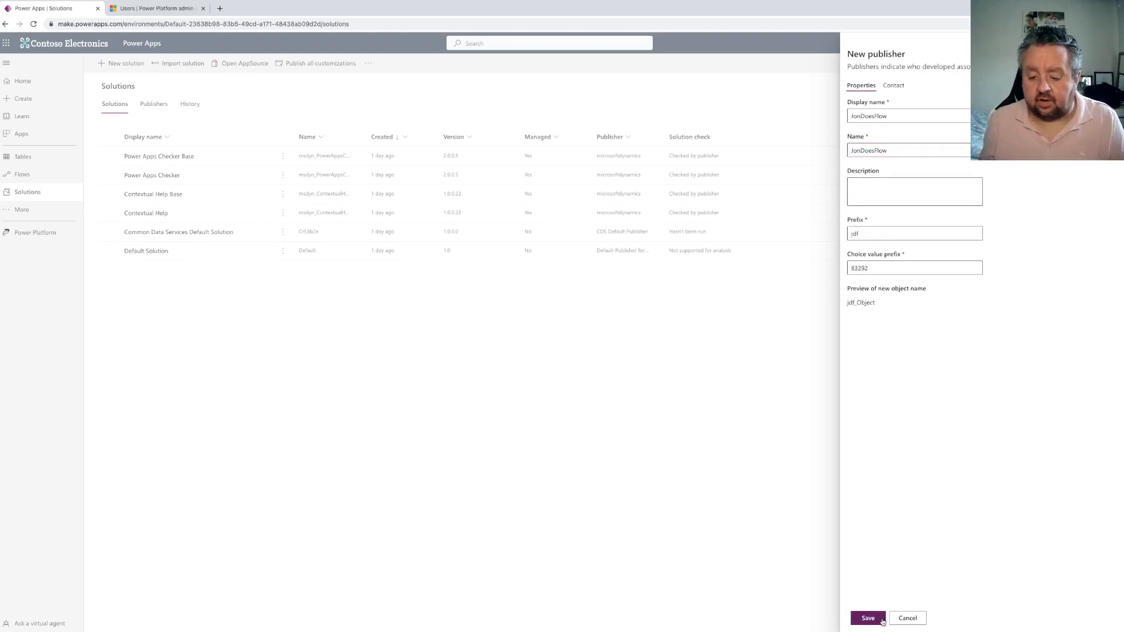
left_click(878, 619)
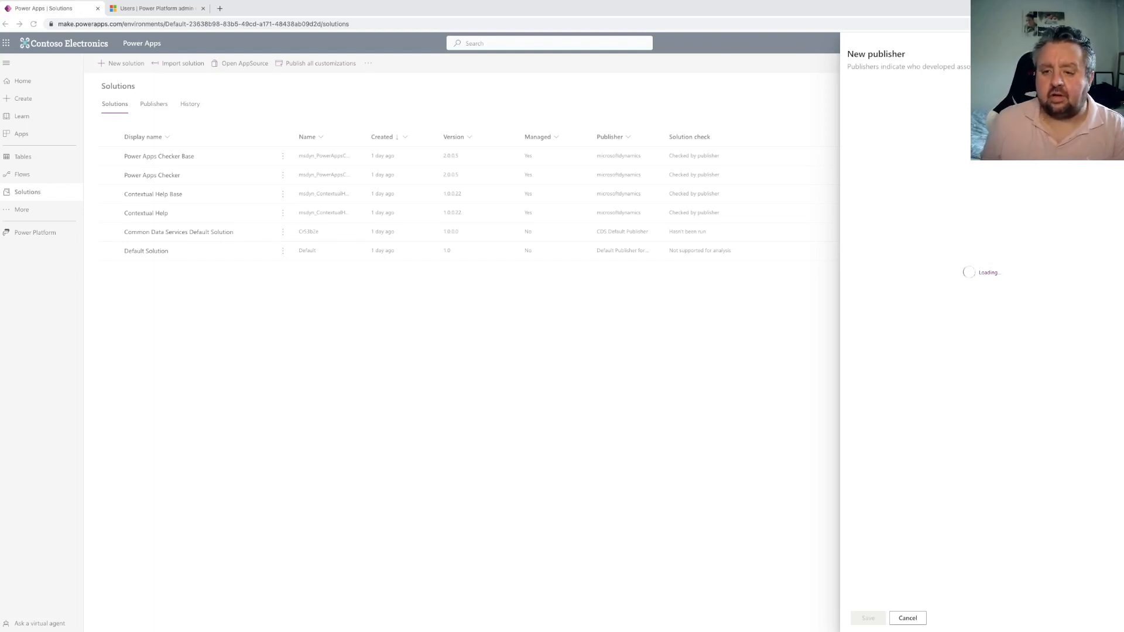
Close the new publisher and new solution panels without creating anything
left_click(1108, 54)
left_click(1108, 54)
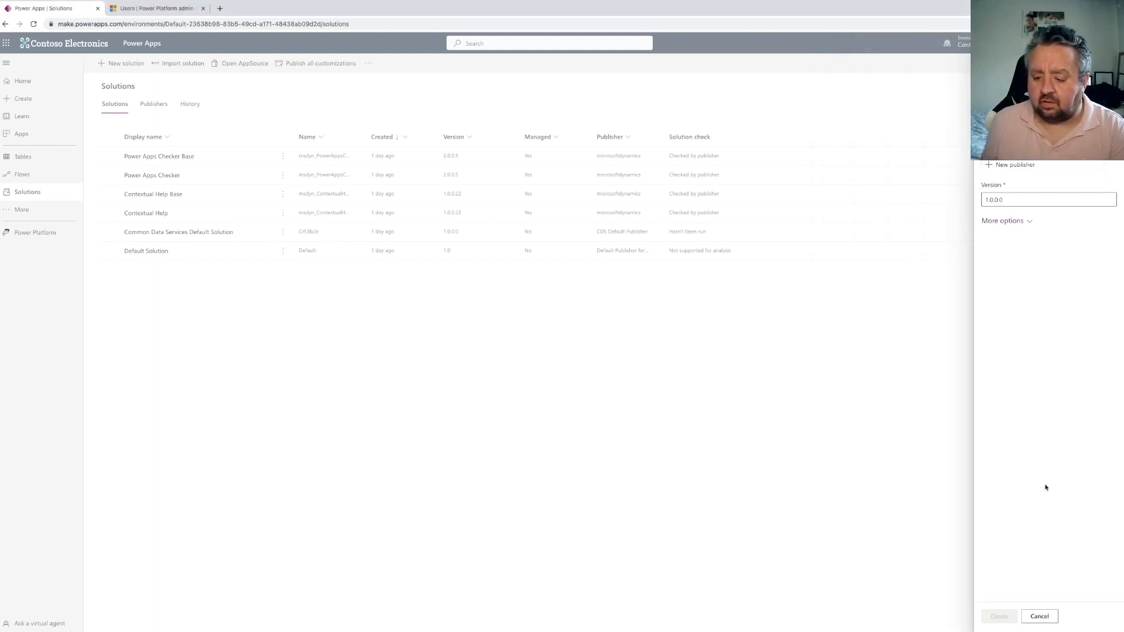
left_click(1045, 618)
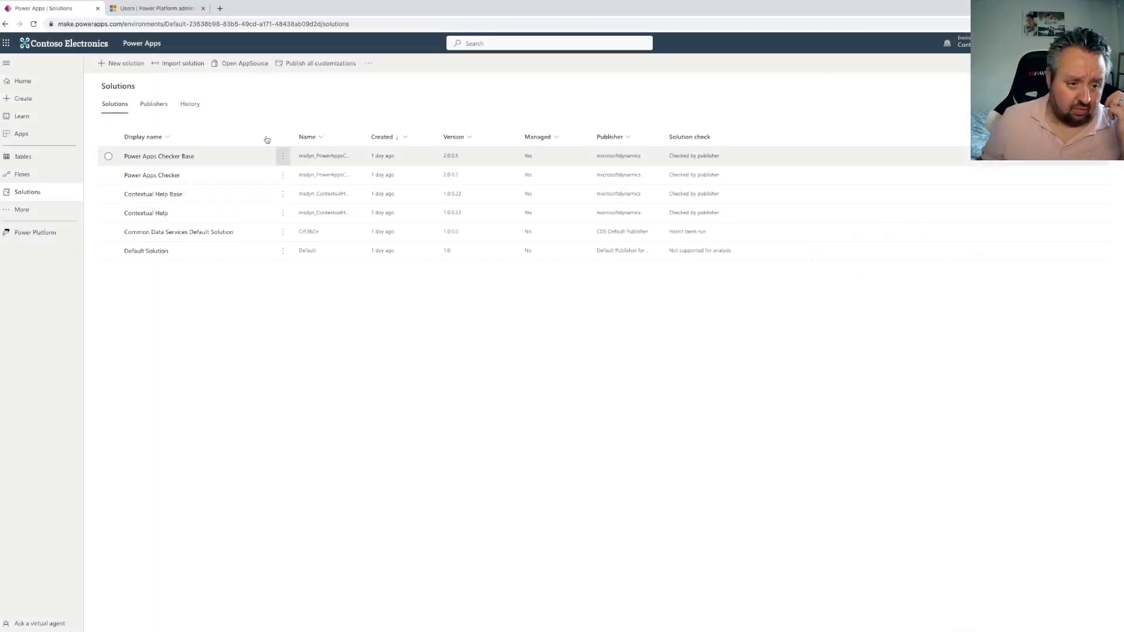
Start another new solution and add a new publisher with display name "JonDoesFlow"
left_click(116, 65)
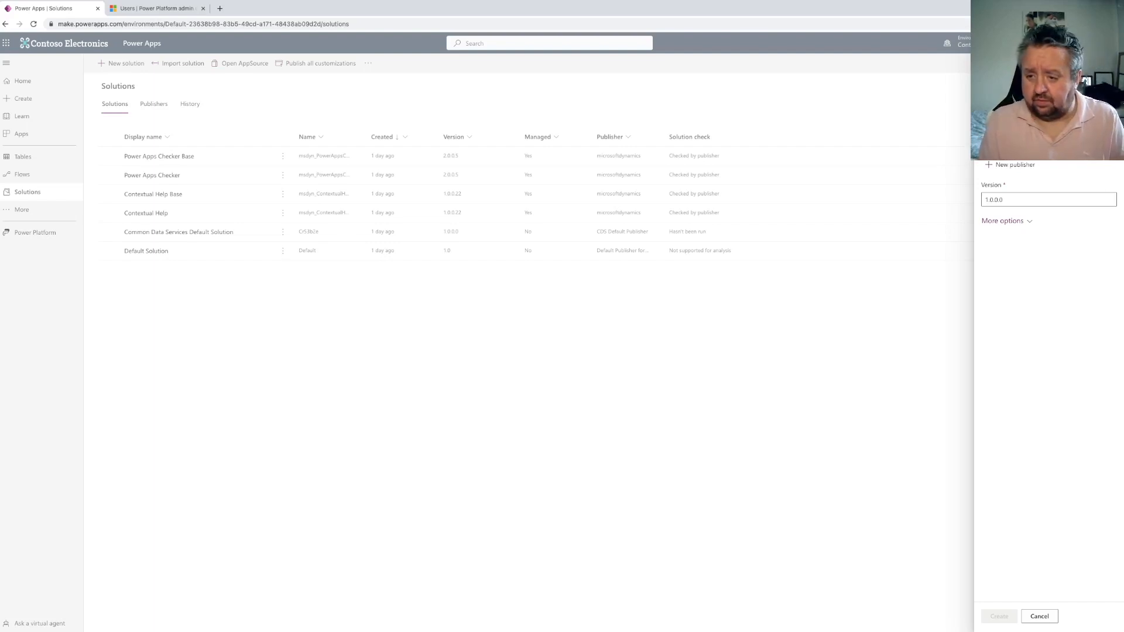
left_click(1048, 151)
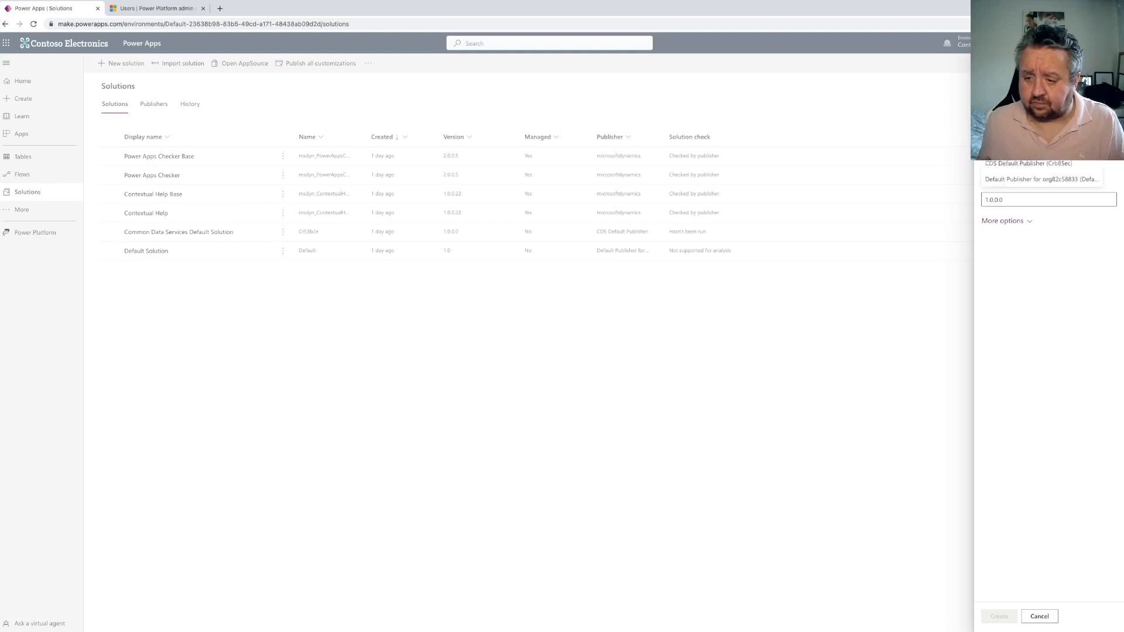
left_click(1045, 165)
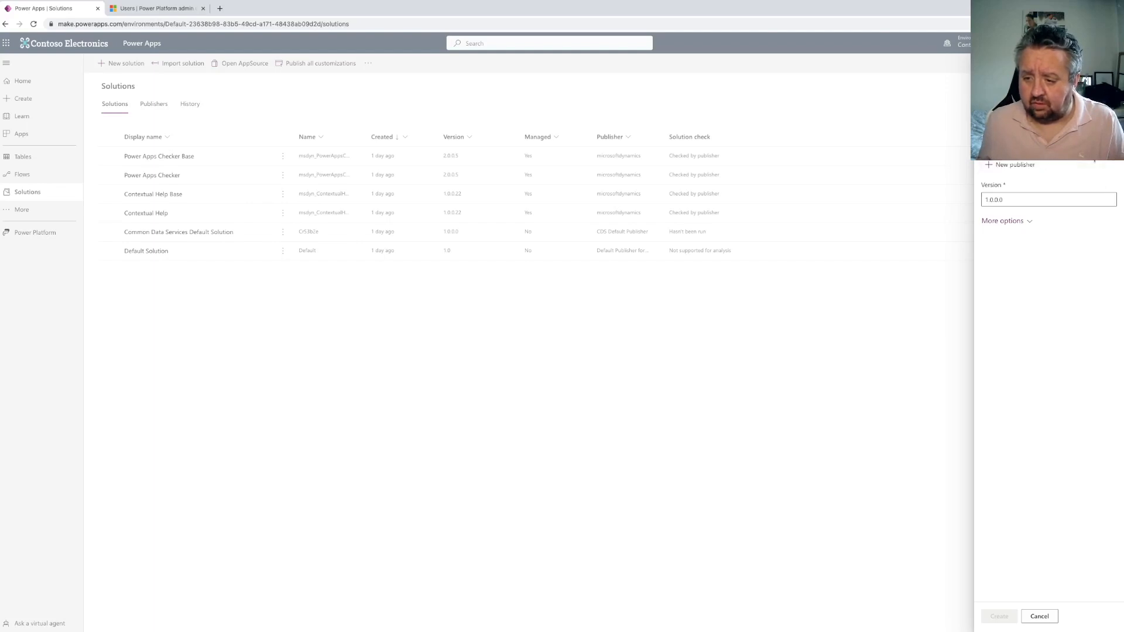
left_click(1013, 166)
type("JonDoesIT")
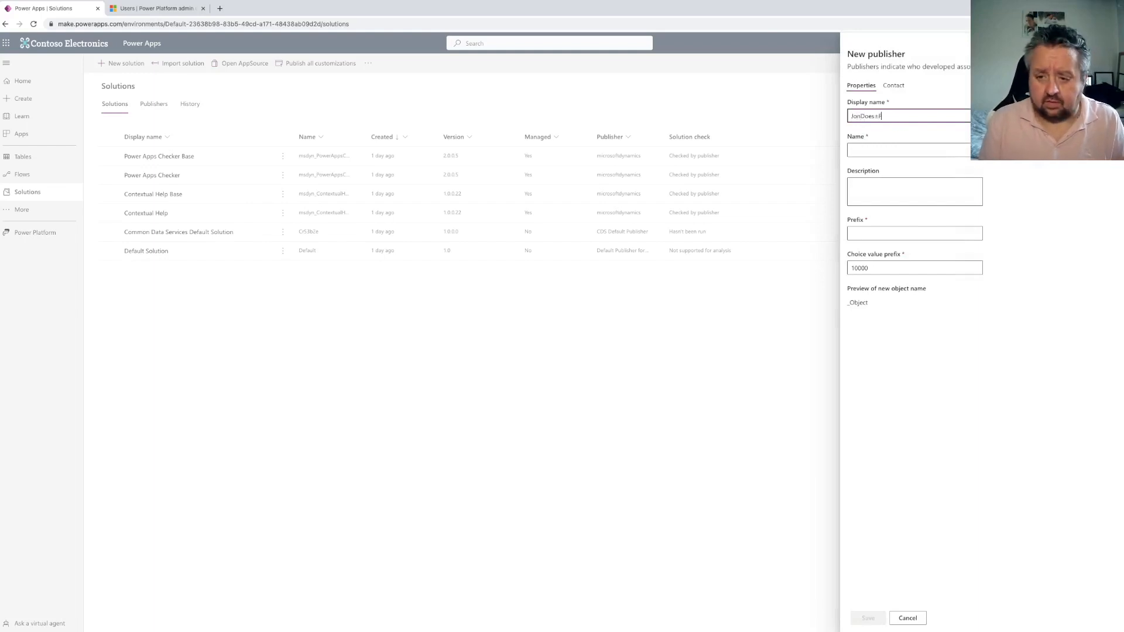
type("low")
Copy the display name into the publisher's Name field and set the prefix to jd
key("ctrl+a")
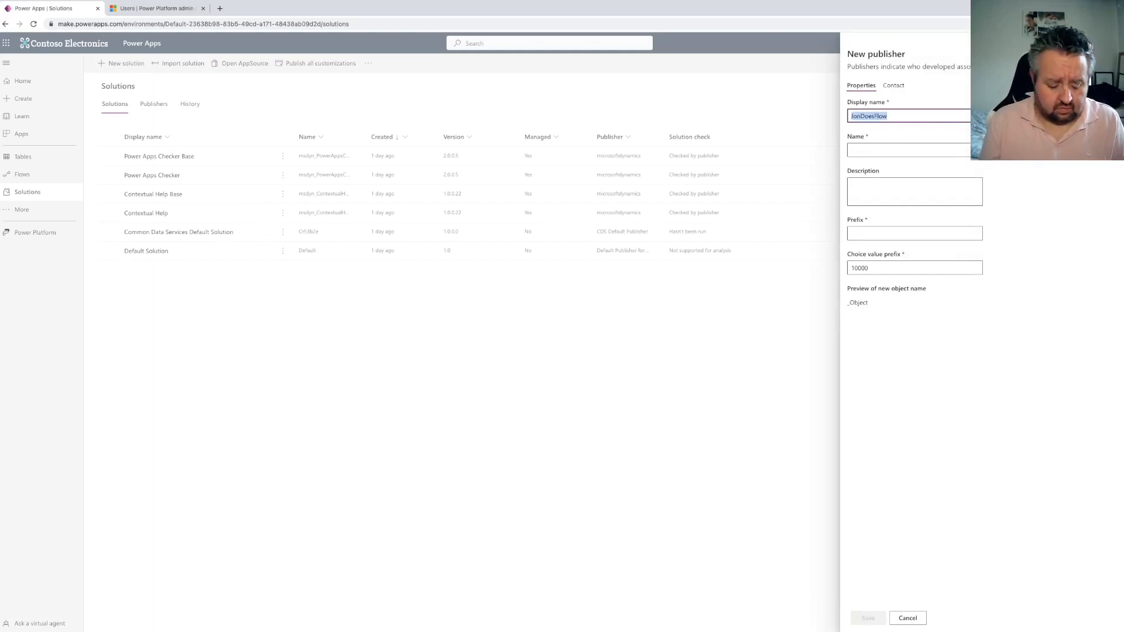
key("ctrl+c")
key("Tab")
key("ctrl+v")
key("Tab")
type("jd")
left_click(900, 426)
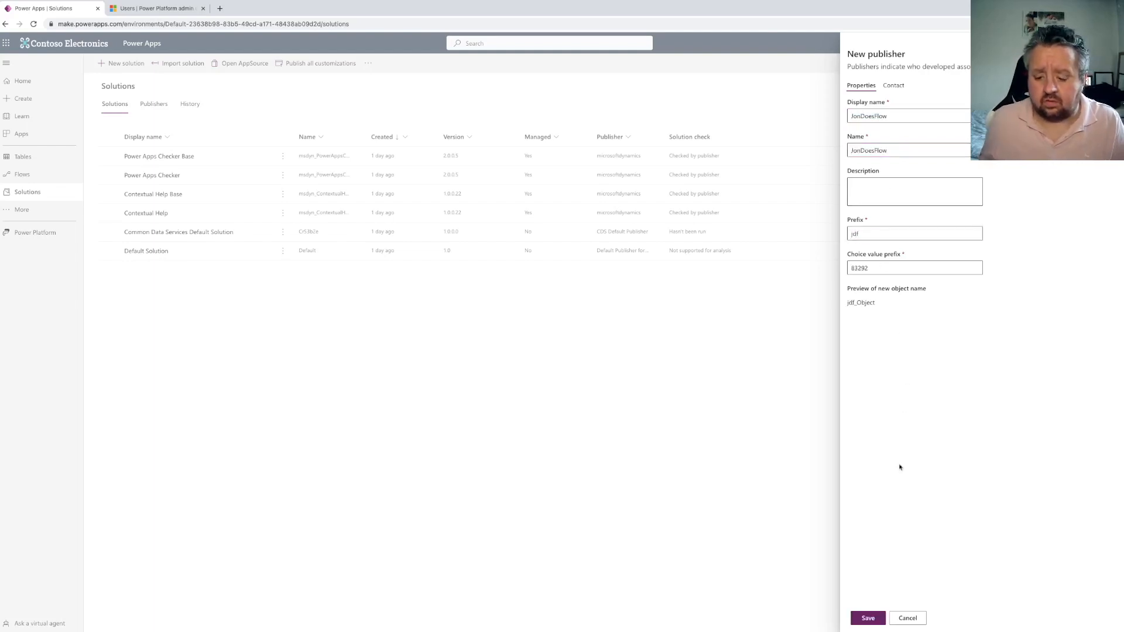
Save the publisher, close its panel and create the License Assignments solution
left_click(872, 618)
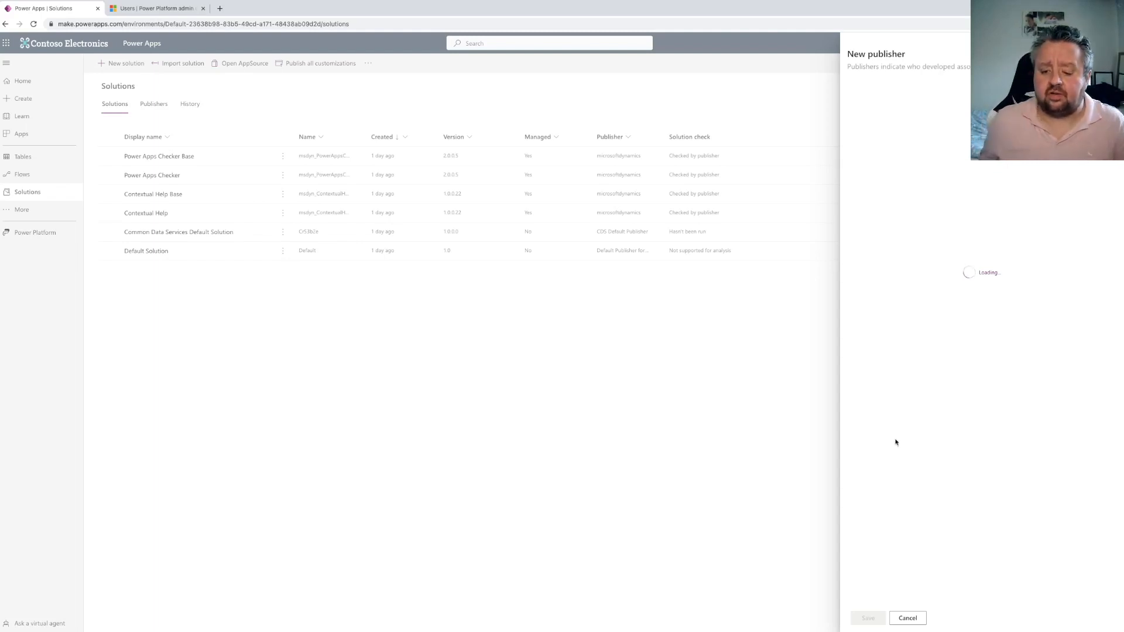
left_click(907, 617)
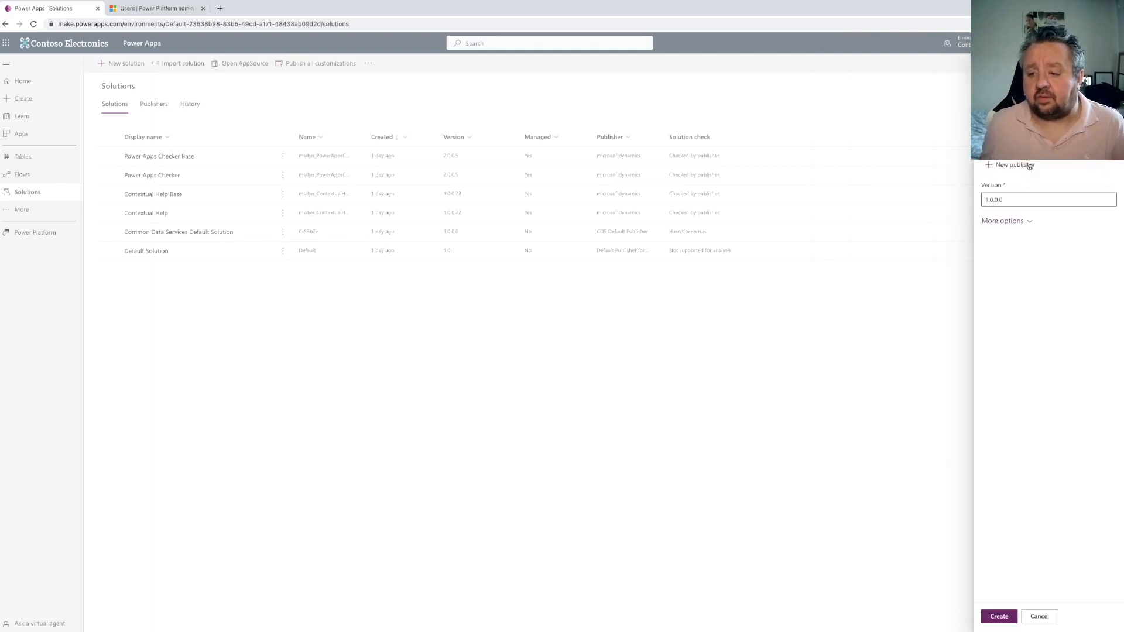
left_click(999, 615)
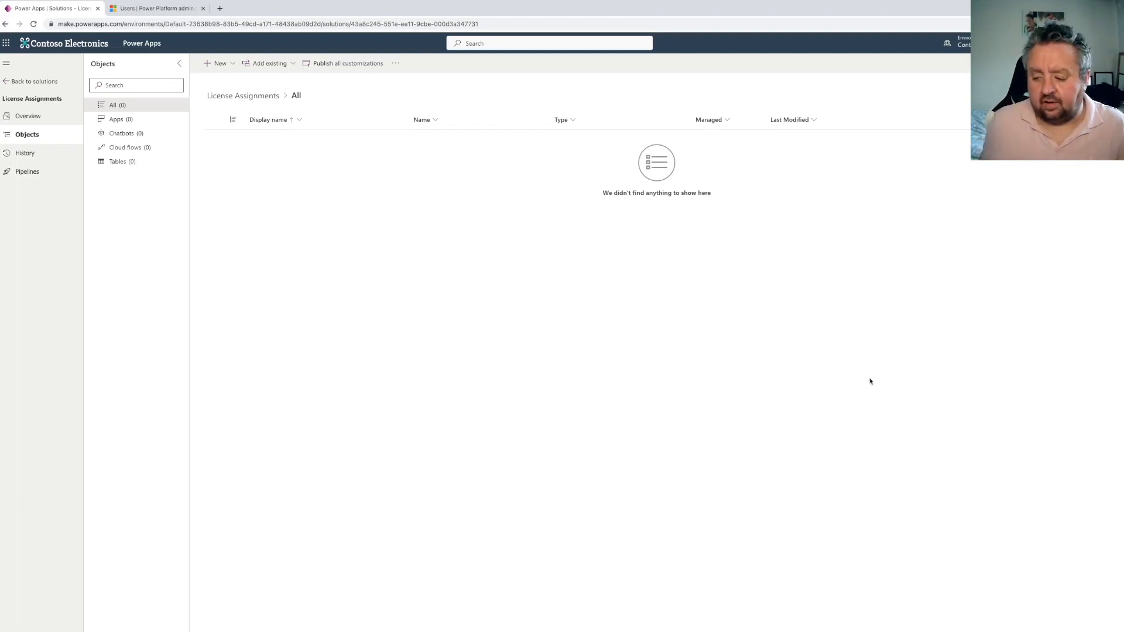
Create a new table in the solution with display name "License Assignments"
left_click(231, 65)
mouse_move(248, 176)
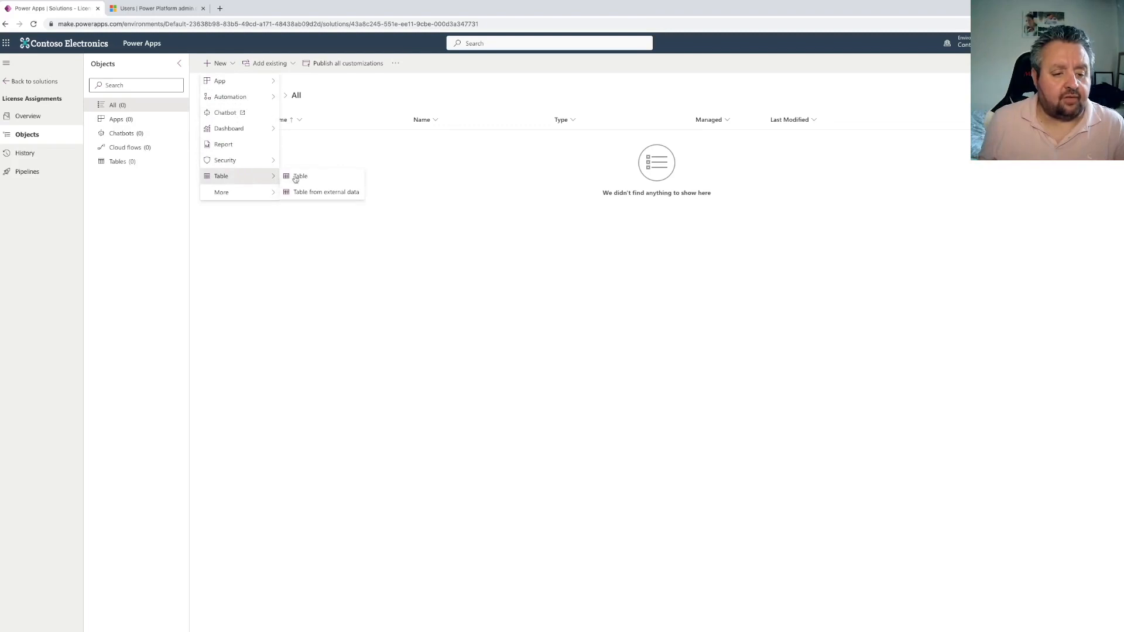
left_click(317, 180)
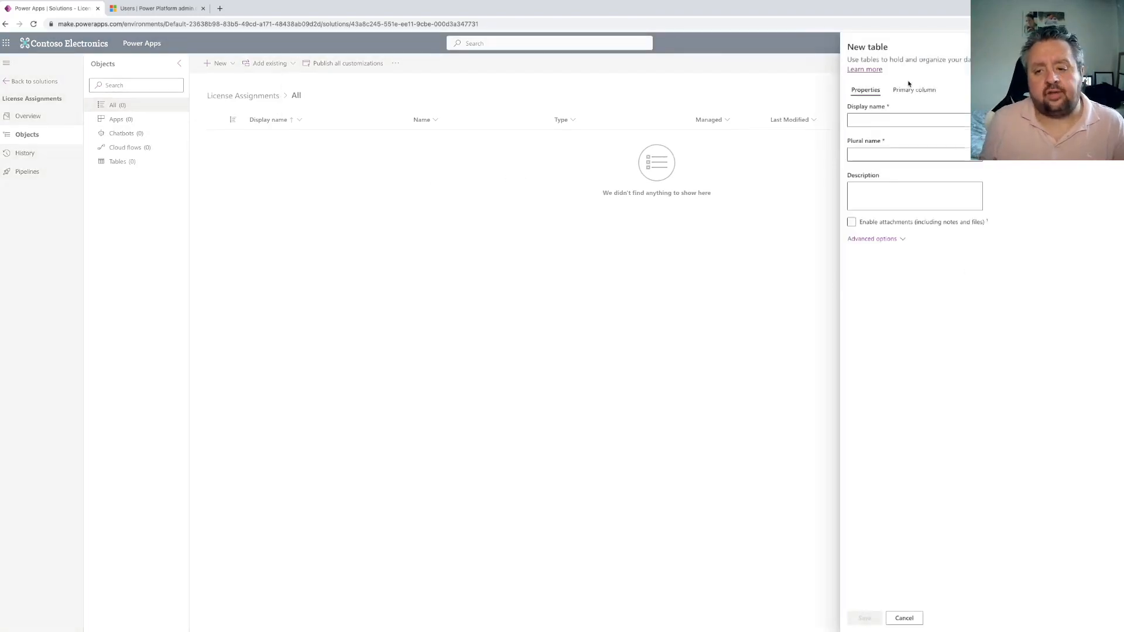
left_click(867, 121)
type("Lice")
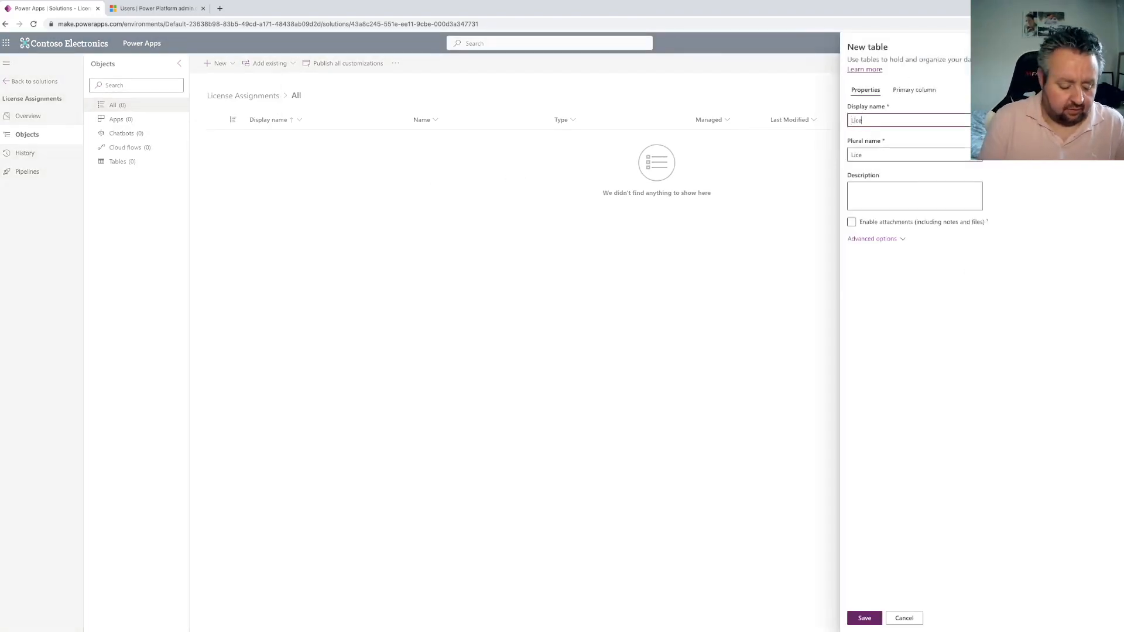
type("nse Assignments")
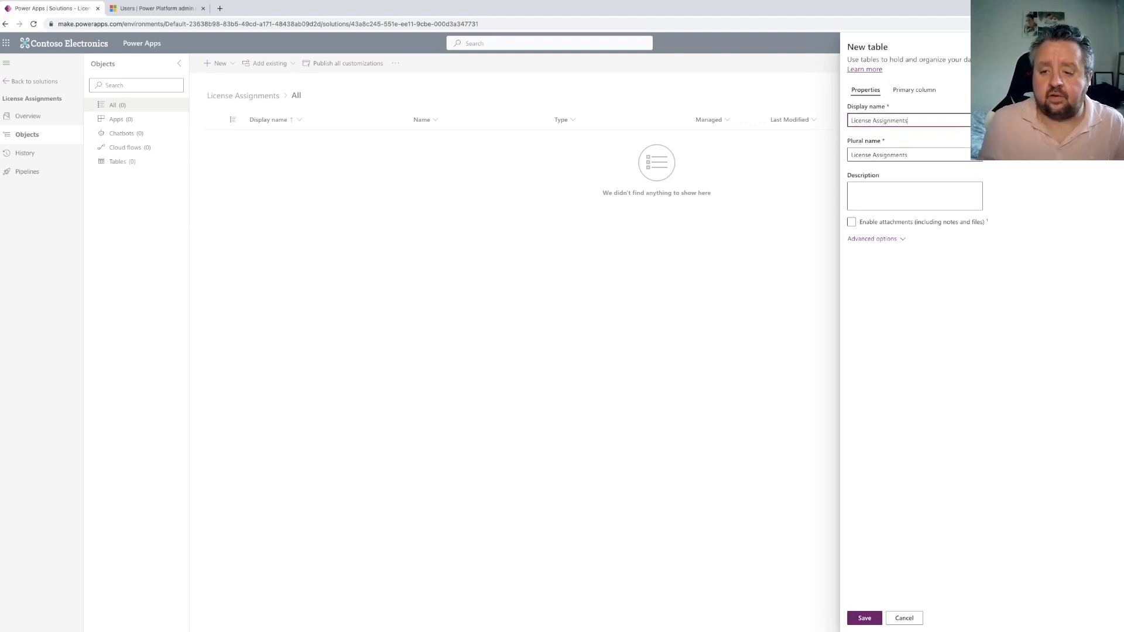
Set the table's primary column display name to "License Assignment" and save the new table
left_click(910, 91)
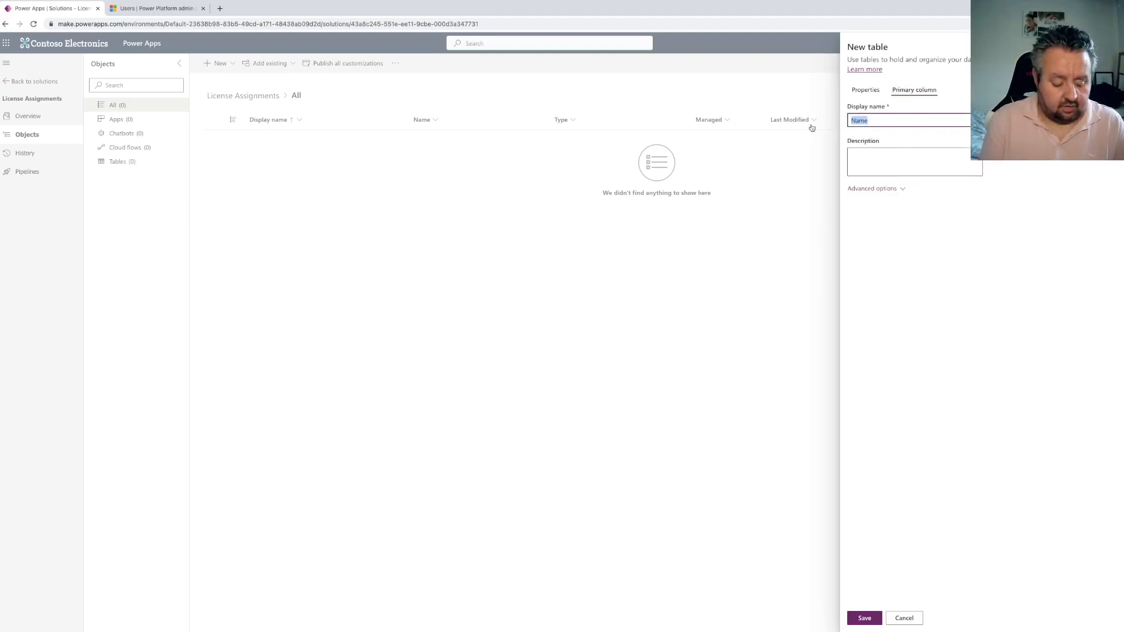
type("License A")
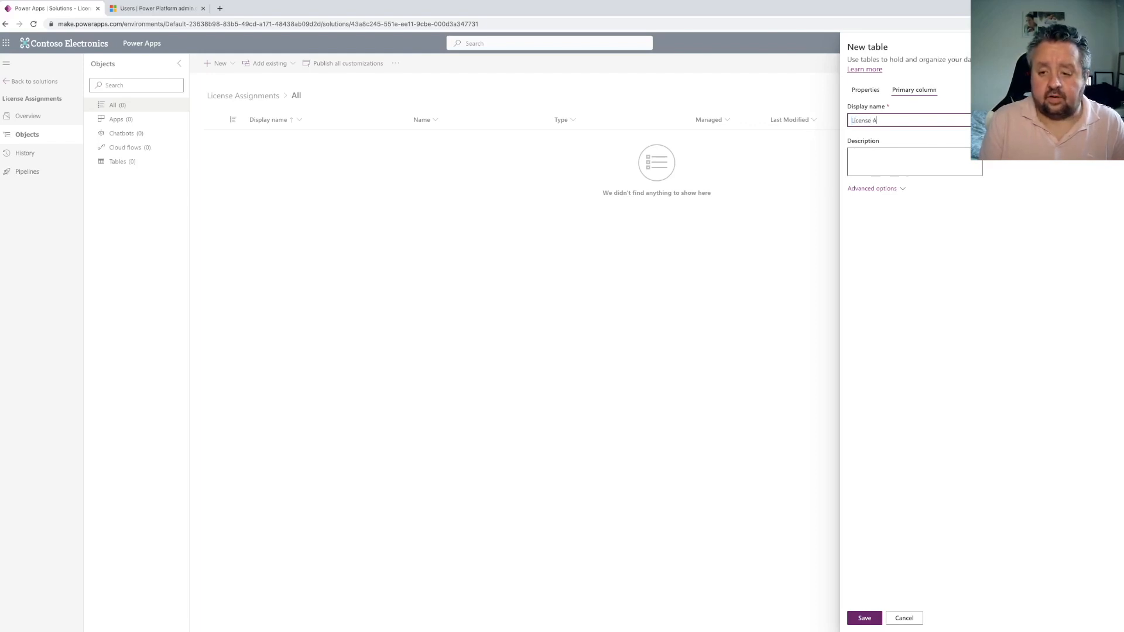
type("ssignment")
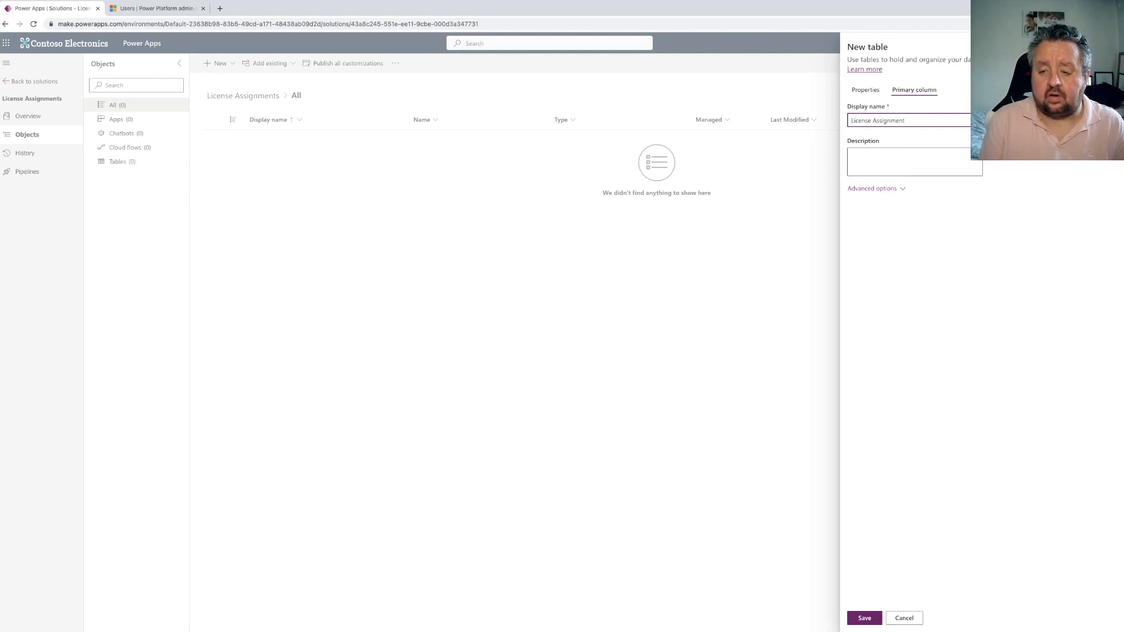
left_click(865, 89)
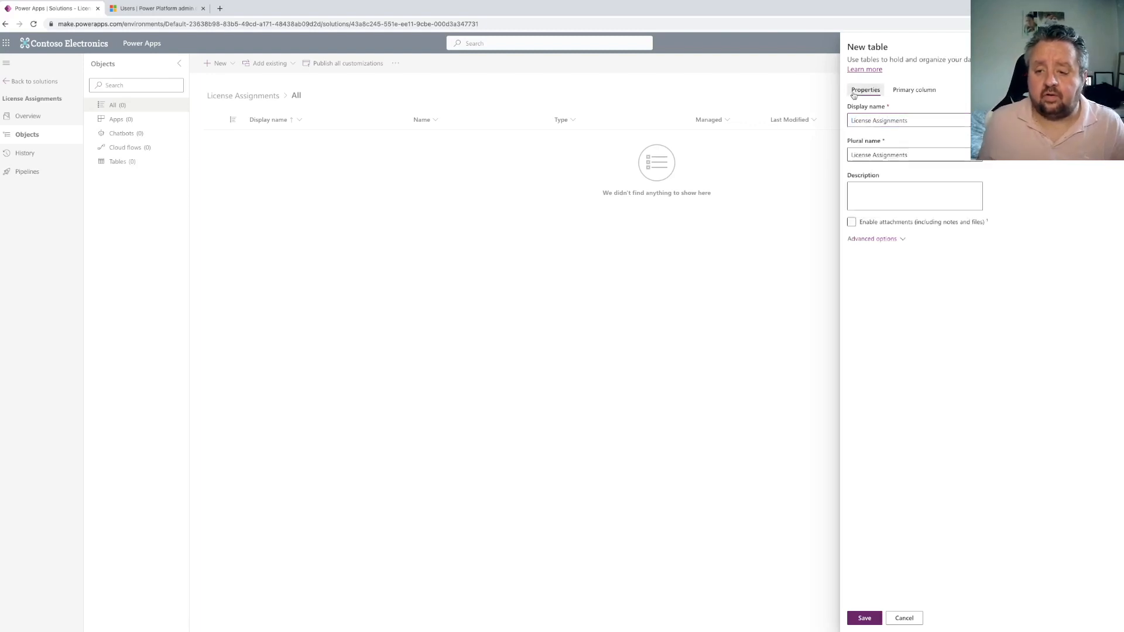
left_click(871, 618)
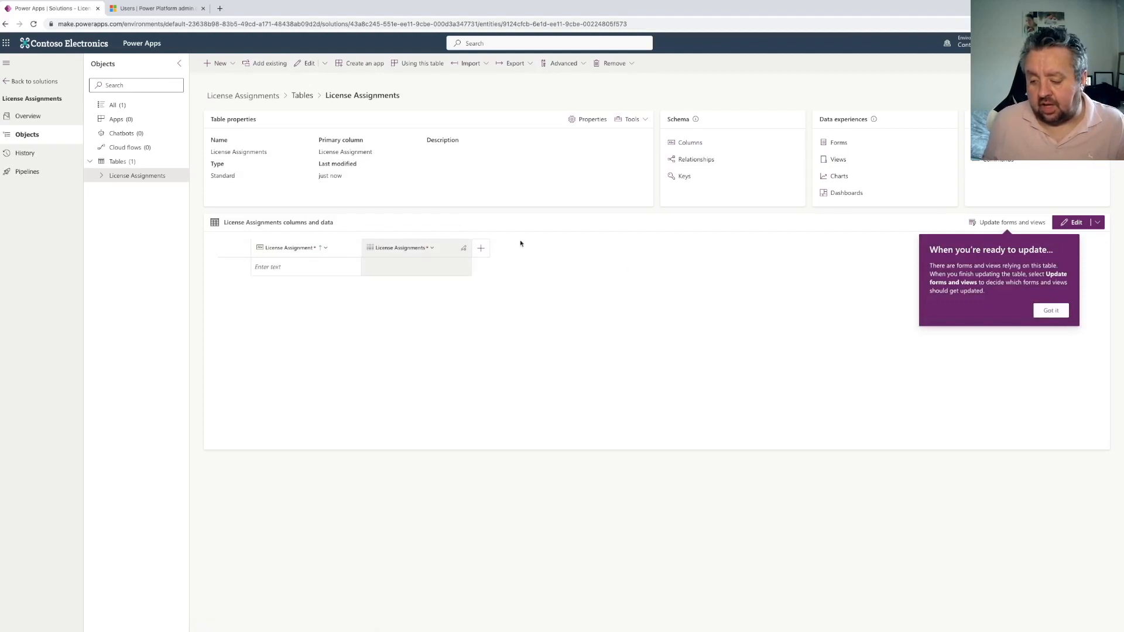
left_click(1051, 310)
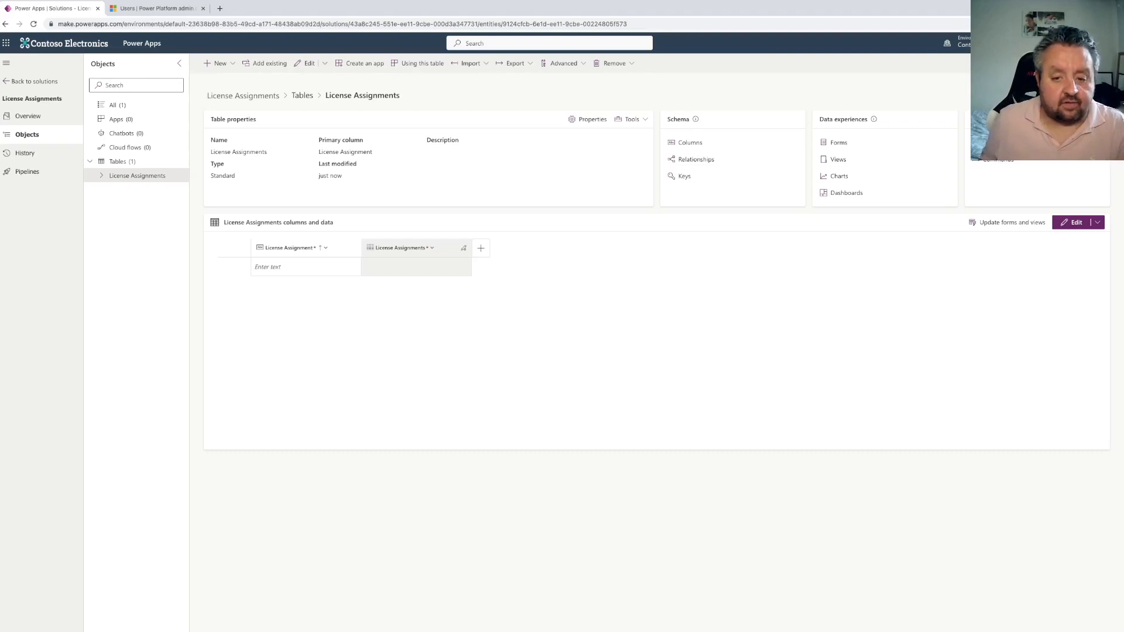
Open the table's License Assignment primary column and change its data type to Autonumber
left_click(686, 143)
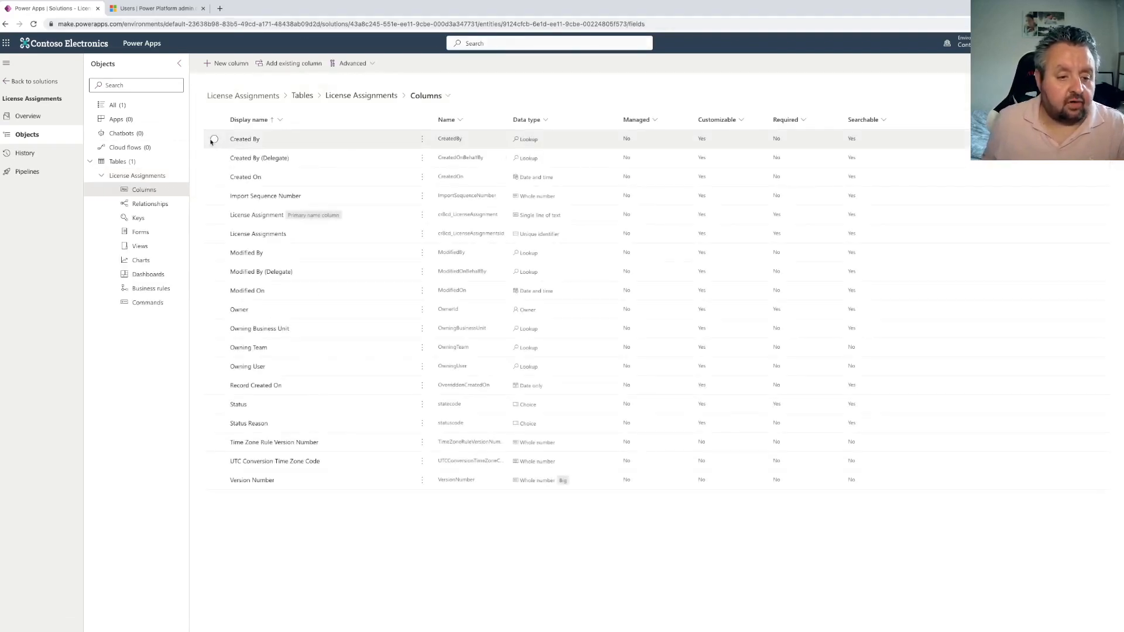
left_click(499, 223)
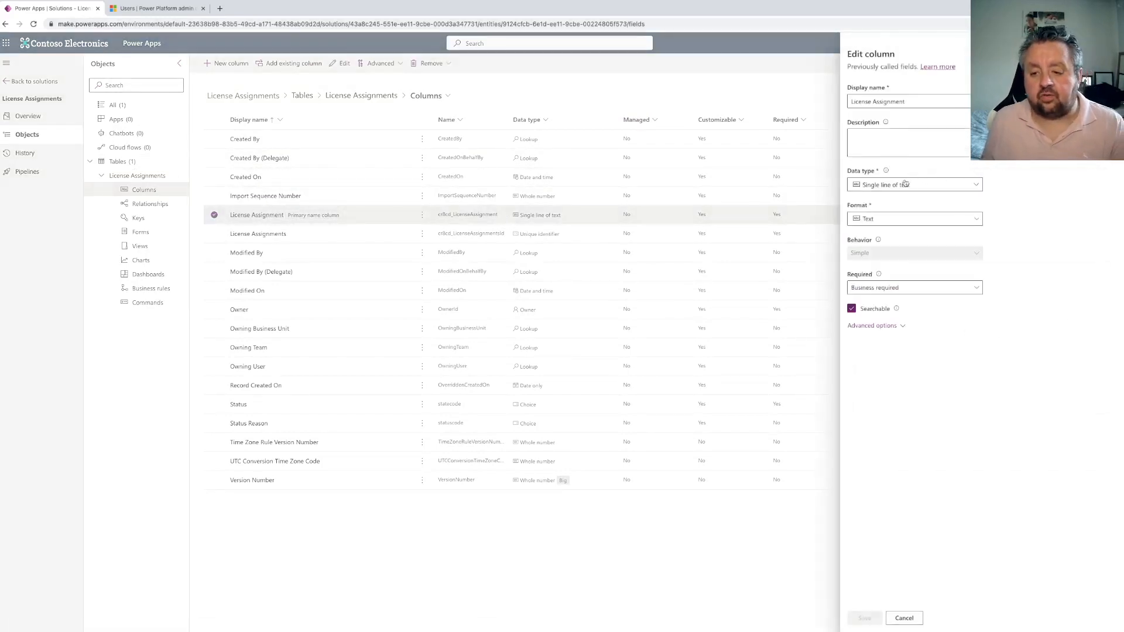
left_click(905, 185)
left_click(885, 215)
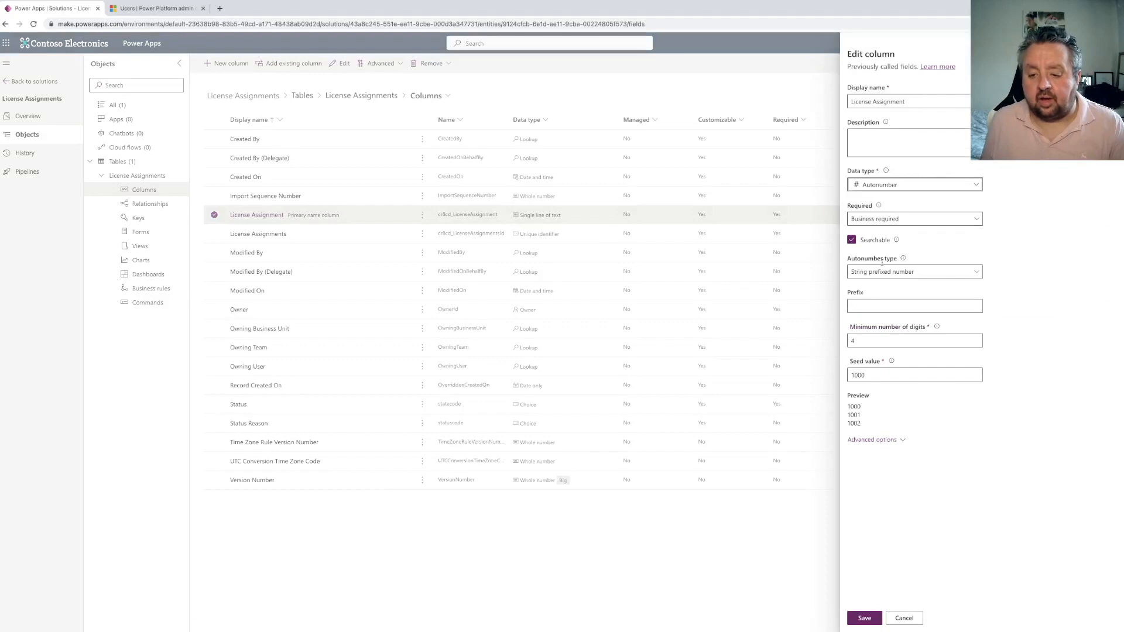
Set the autonumber prefix to LID and save the column
left_click(853, 301)
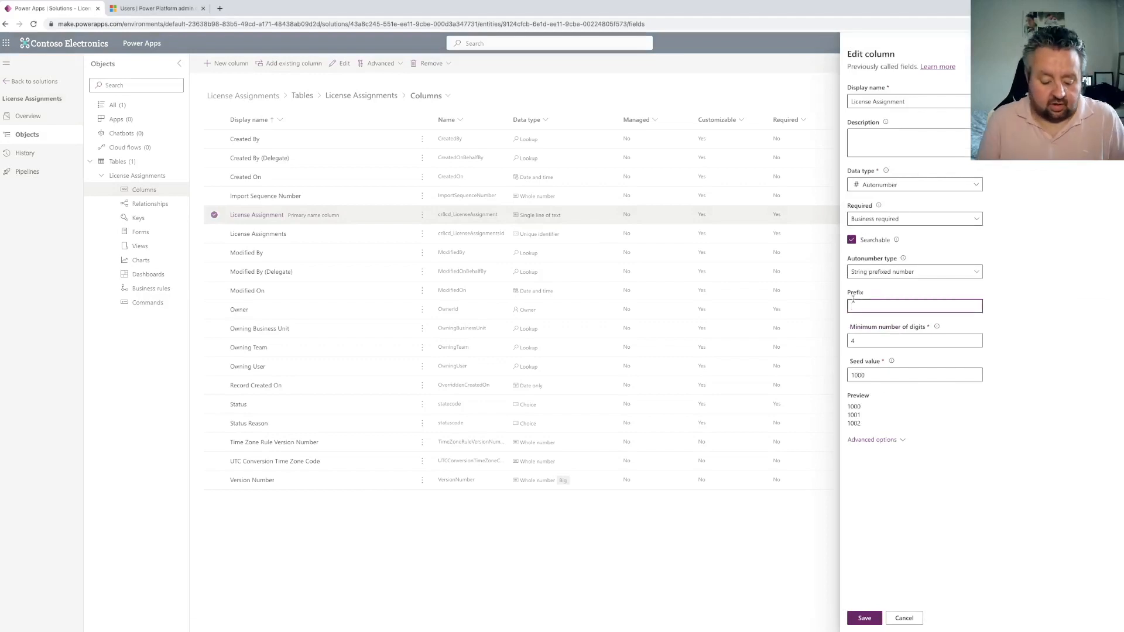
type("LID")
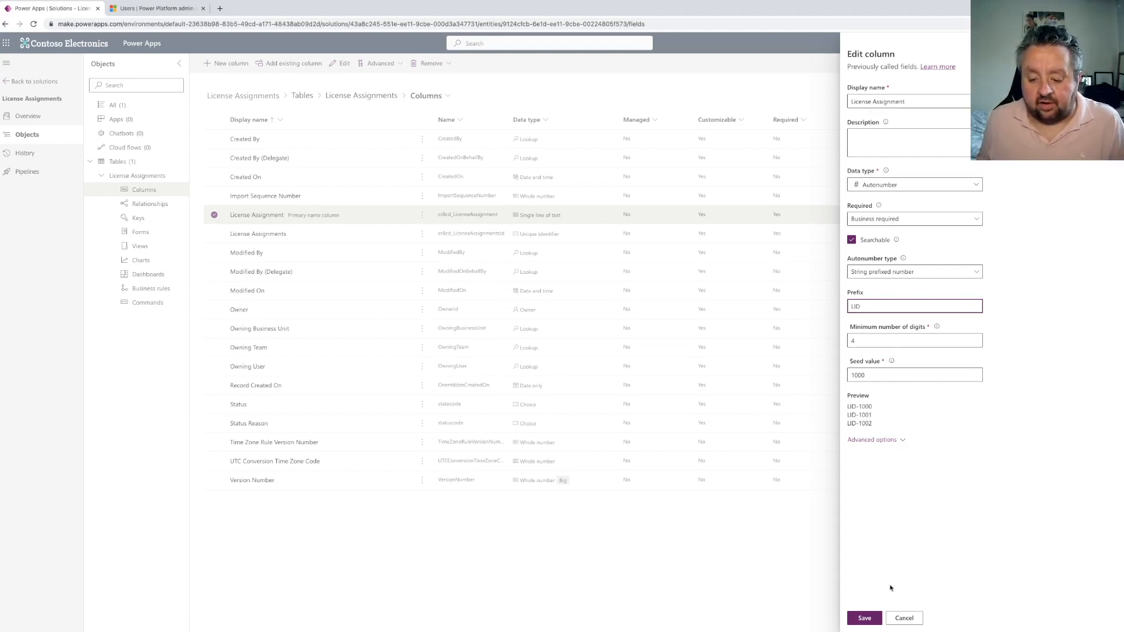
left_click(872, 619)
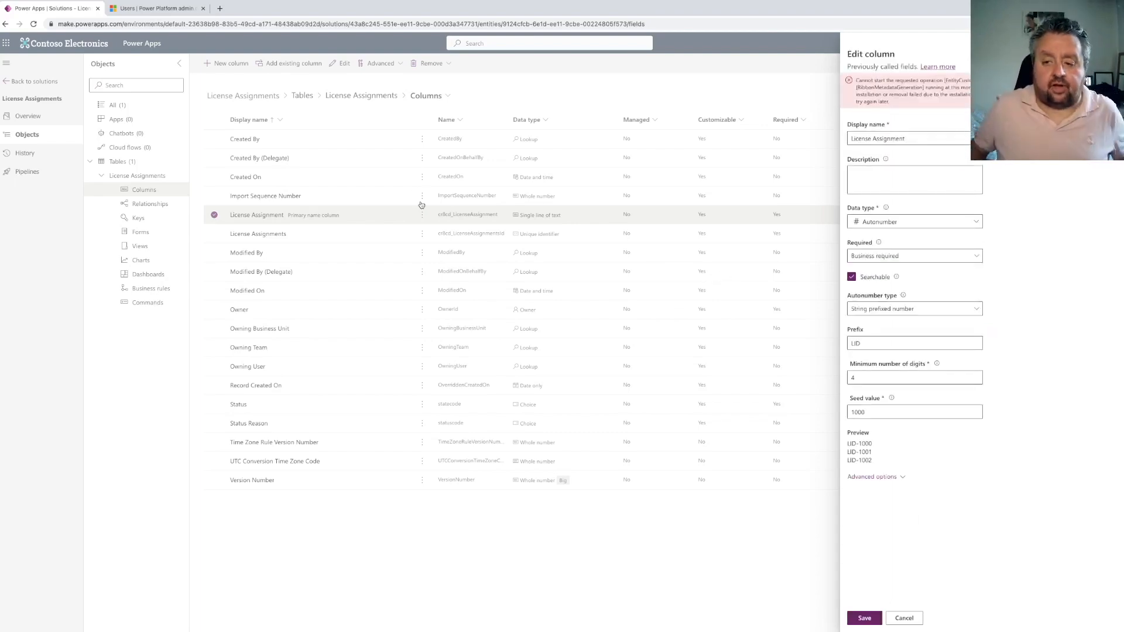
left_click(917, 133)
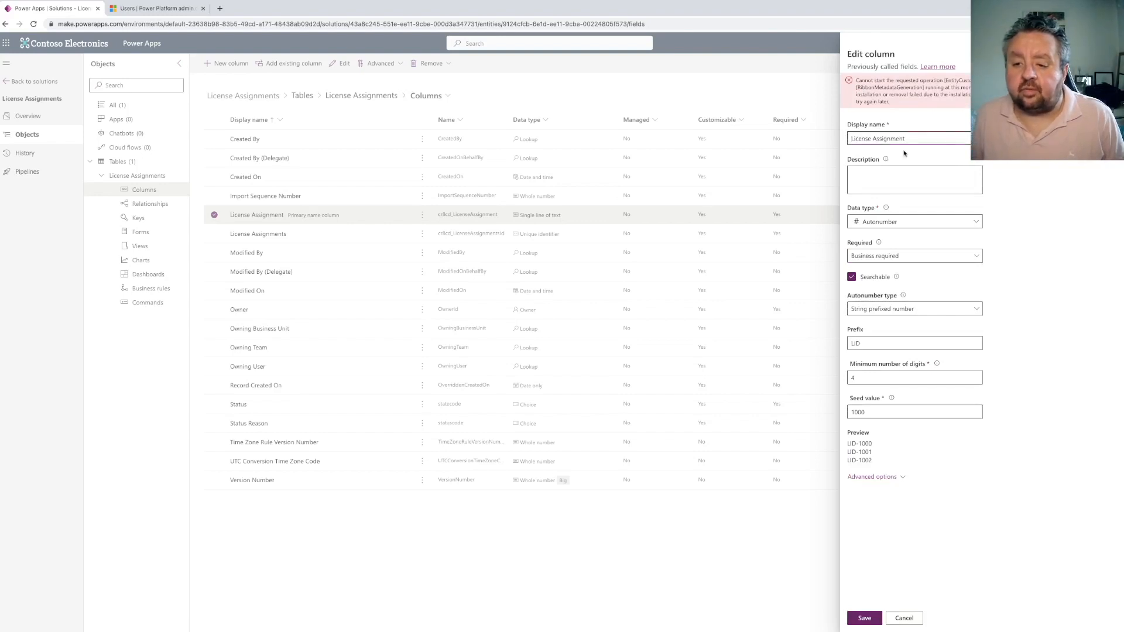
left_click(864, 618)
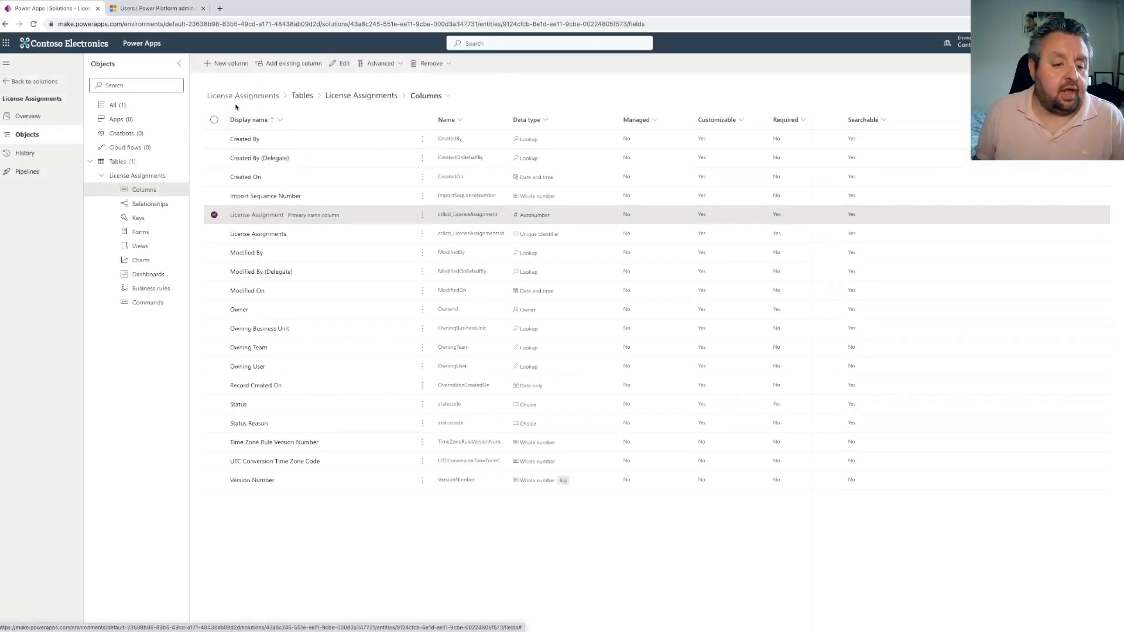
Add a new column named "Approval Status" with a Choice data type not synced with a global choice
left_click(231, 64)
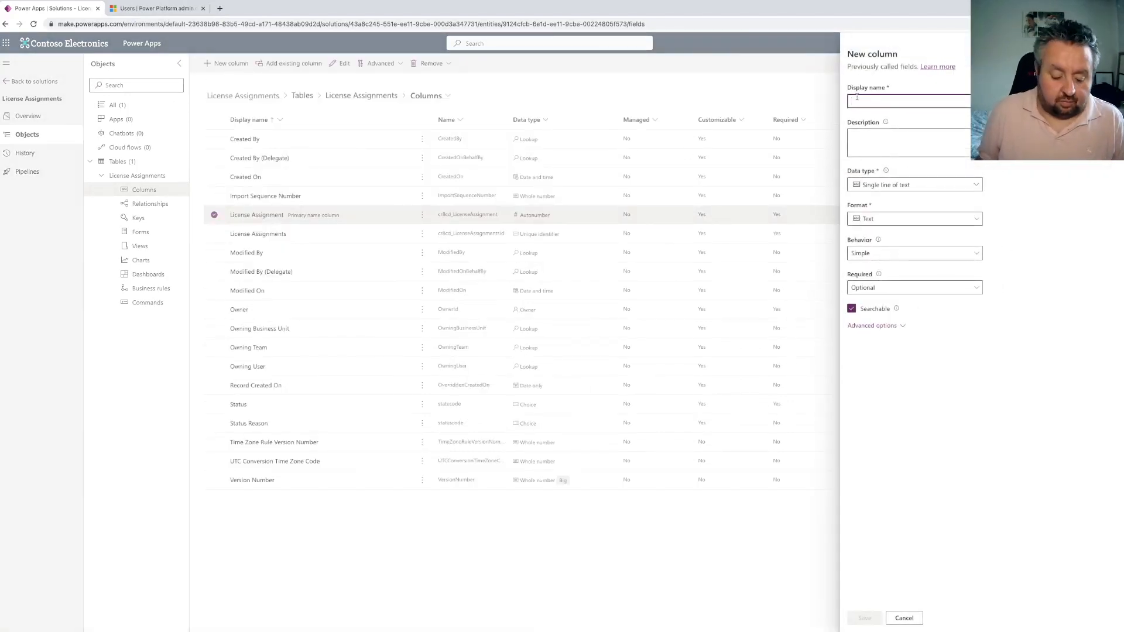
type("Approval Stat")
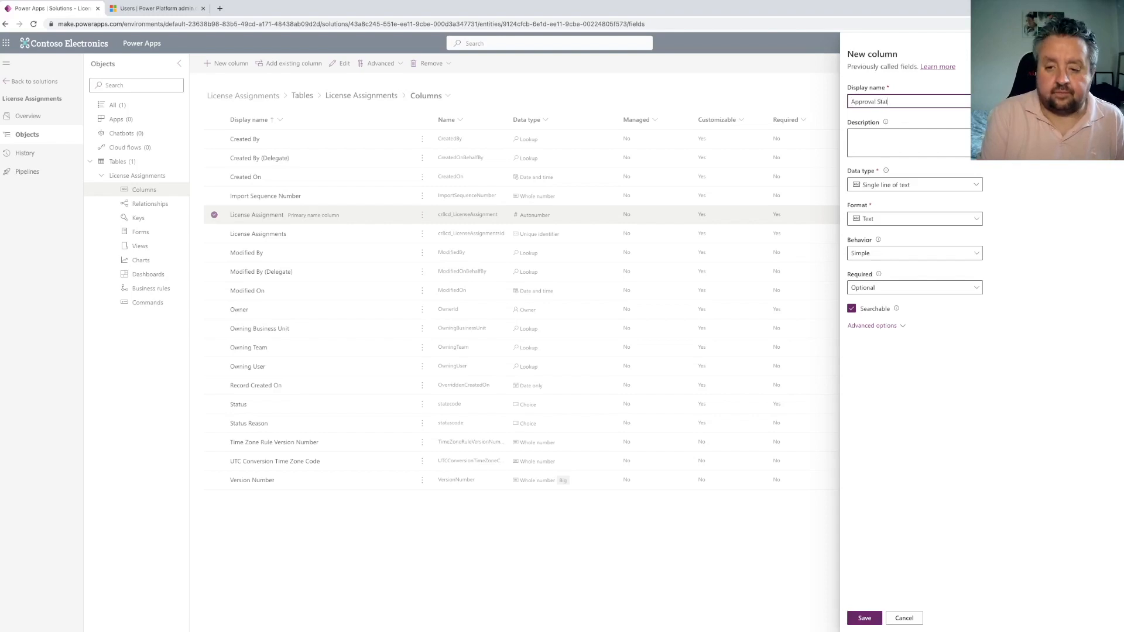
left_click(902, 186)
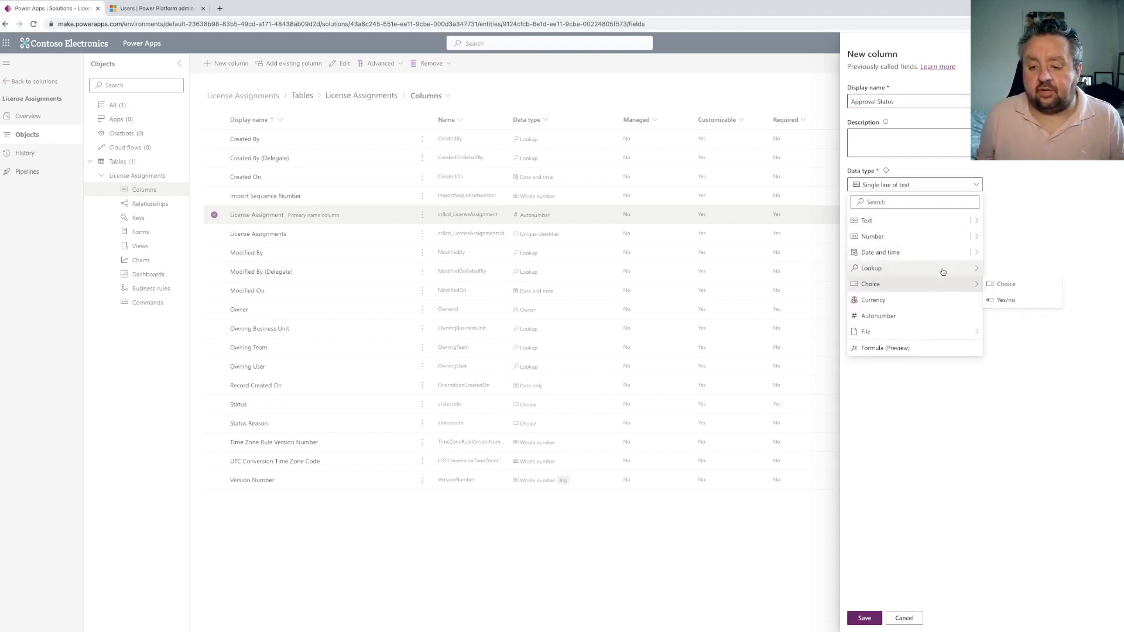
left_click(1002, 284)
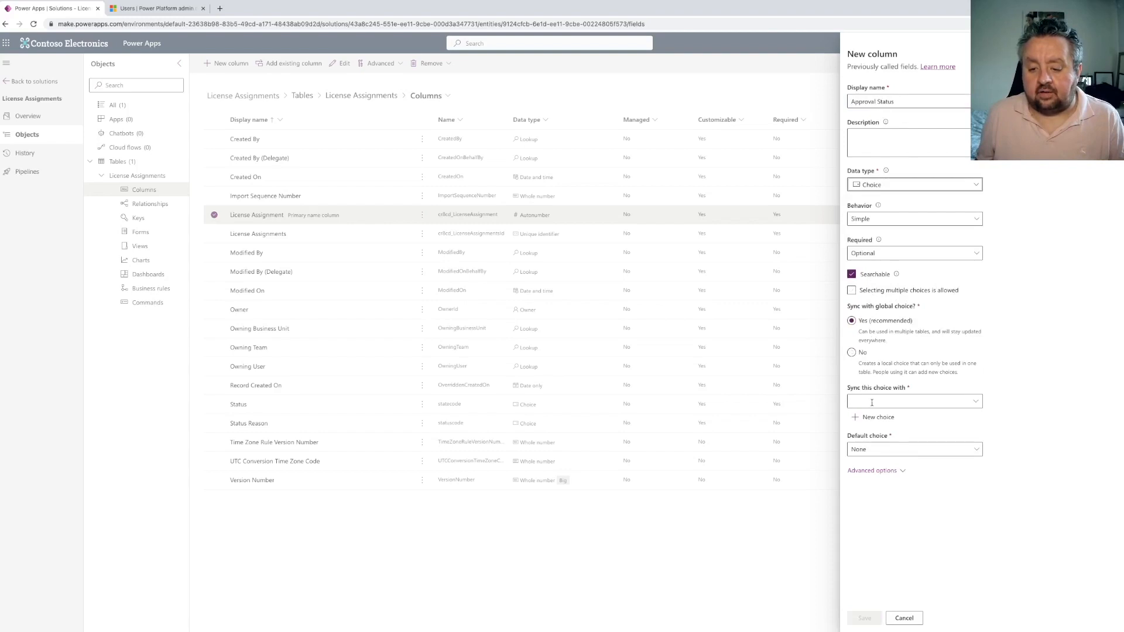
left_click(856, 356)
Add the choices New, In Progress, Approved and Rejected to Approval Status and save the column
left_click(886, 413)
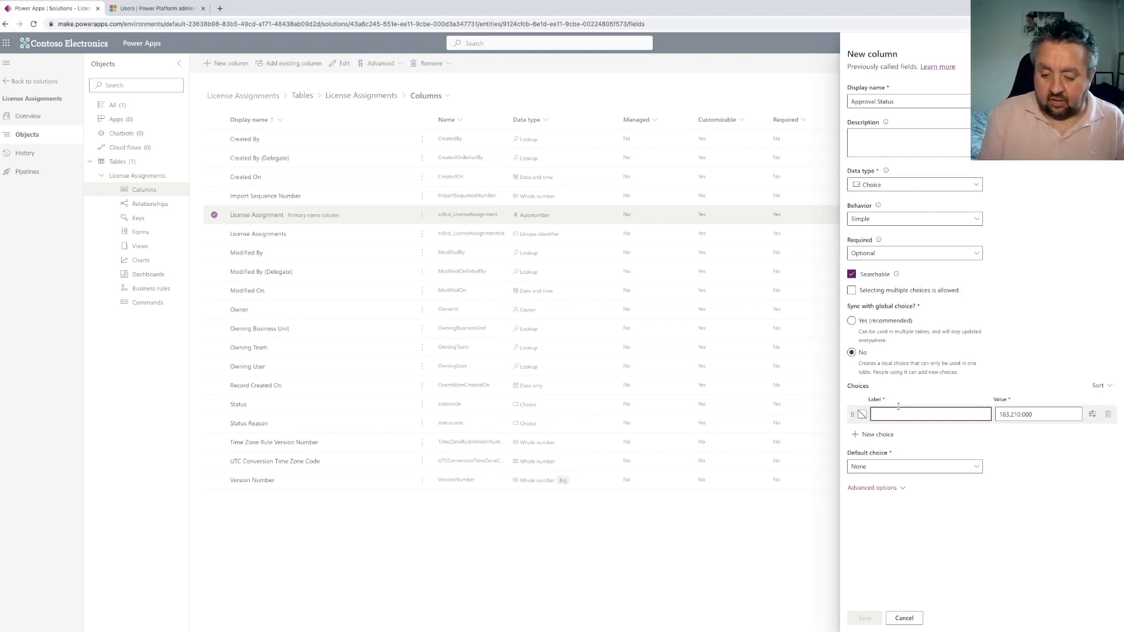
type("New")
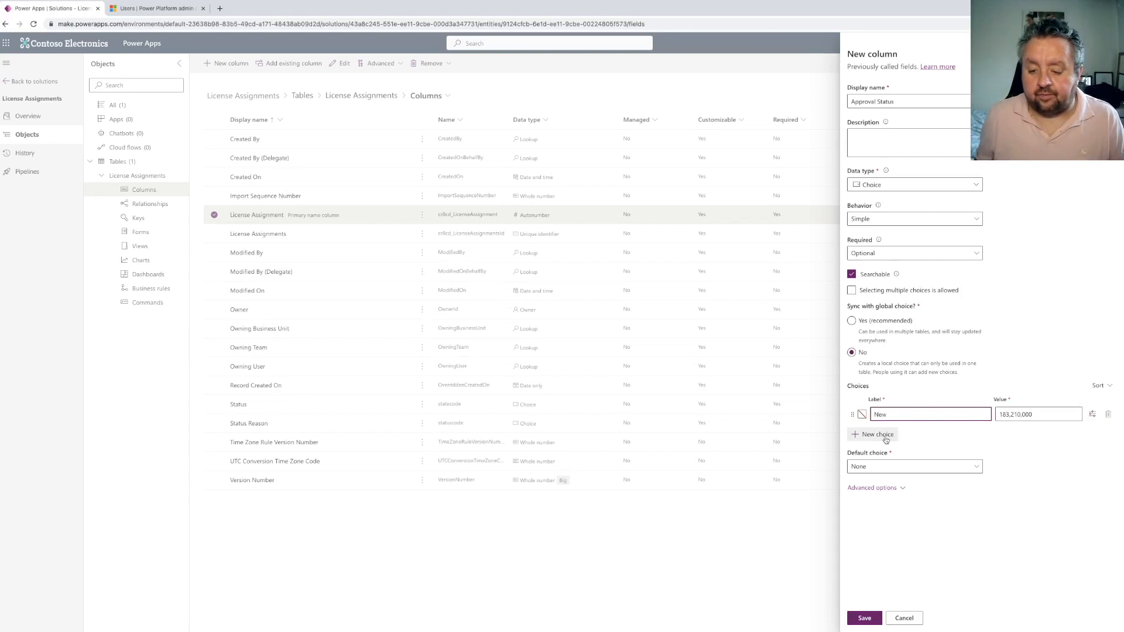
left_click(885, 439)
type("In P")
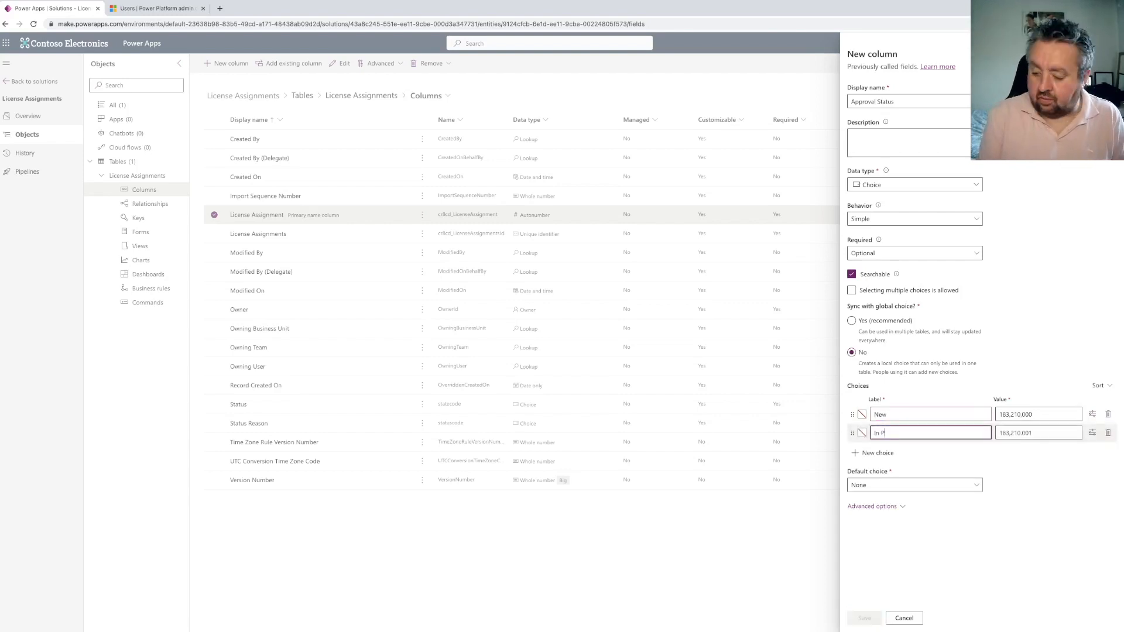
type("rogress")
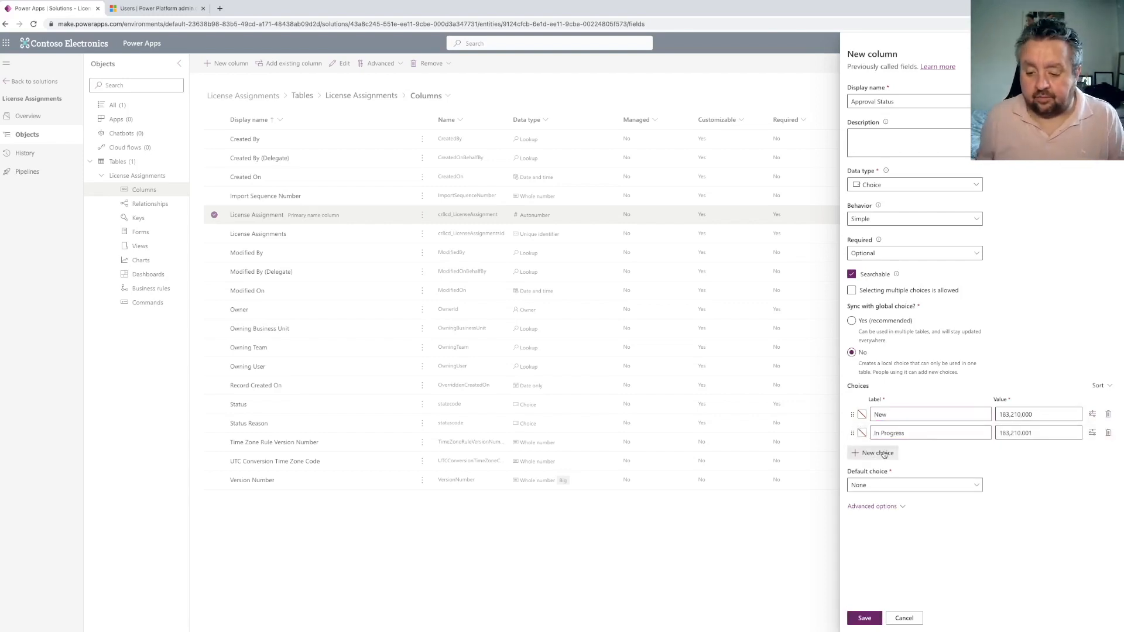
left_click(884, 452)
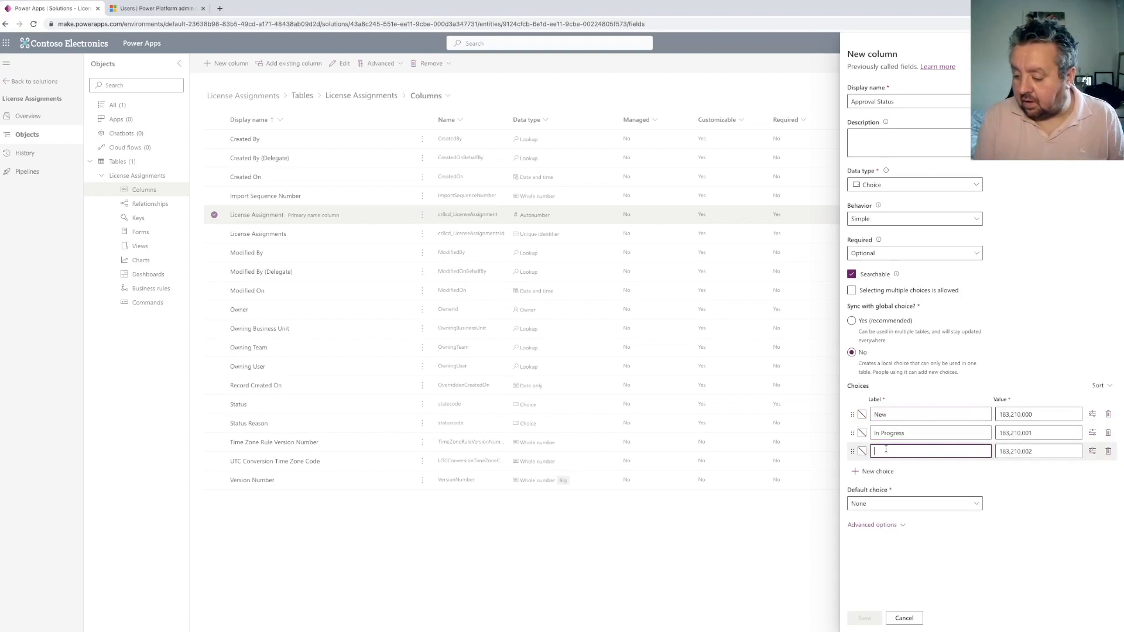
type("Approved")
left_click(886, 470)
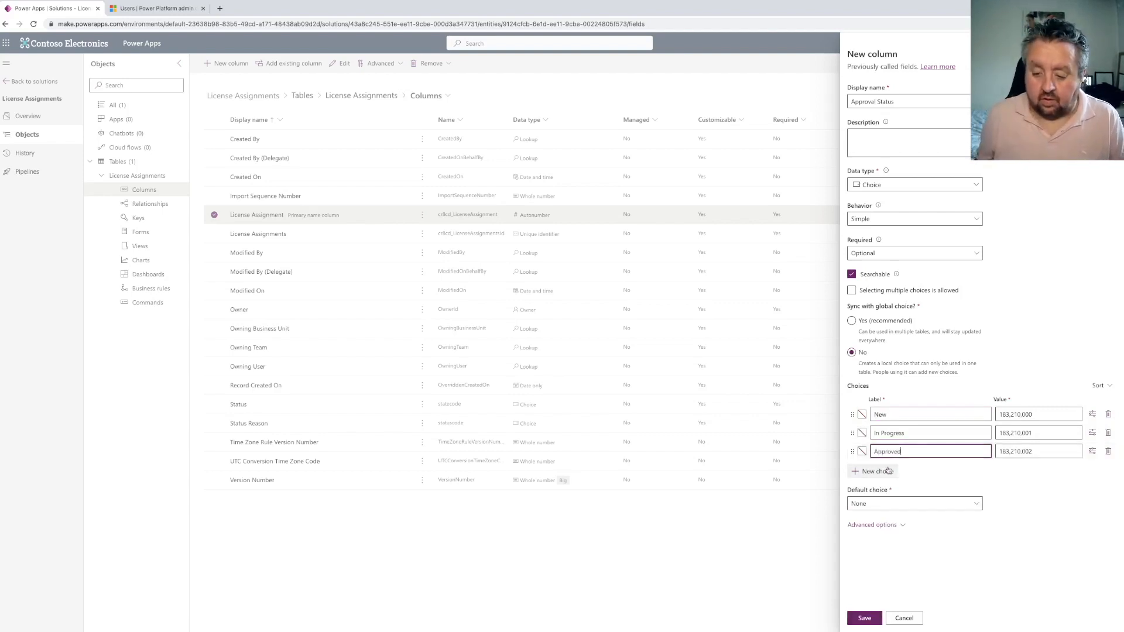
type("Rejected")
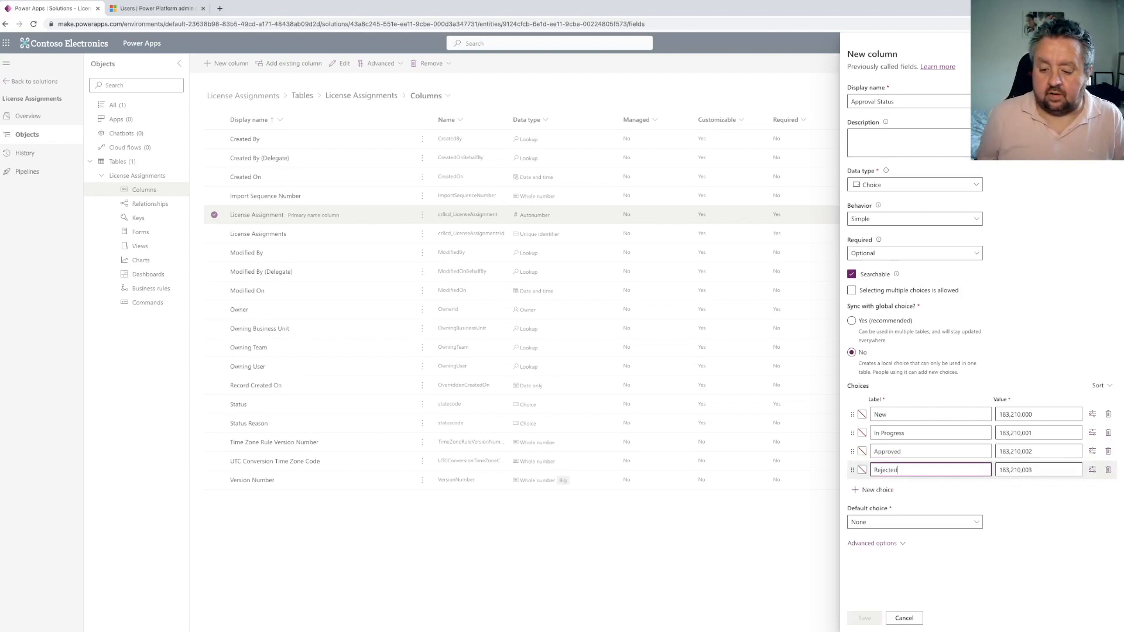
left_click(887, 483)
left_click(866, 618)
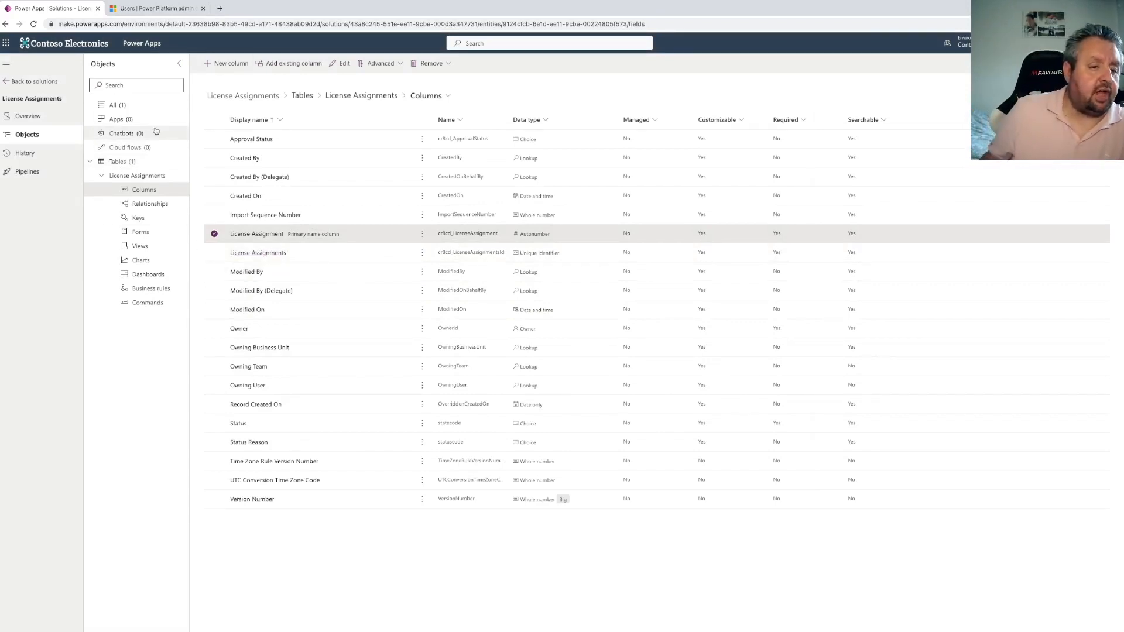
left_click(230, 65)
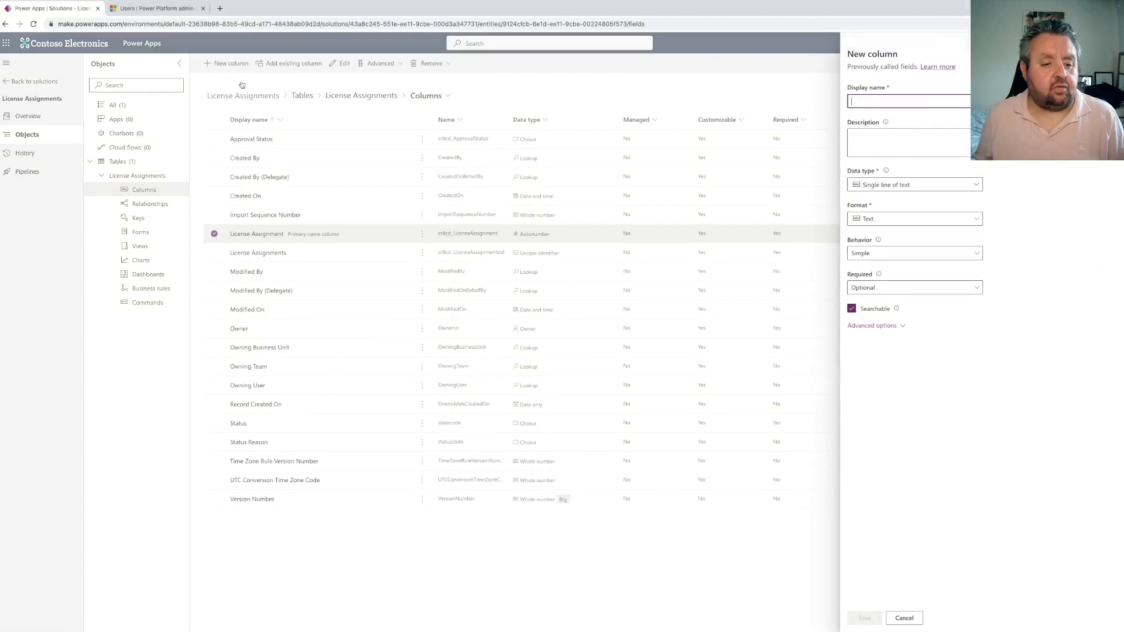
left_click(903, 619)
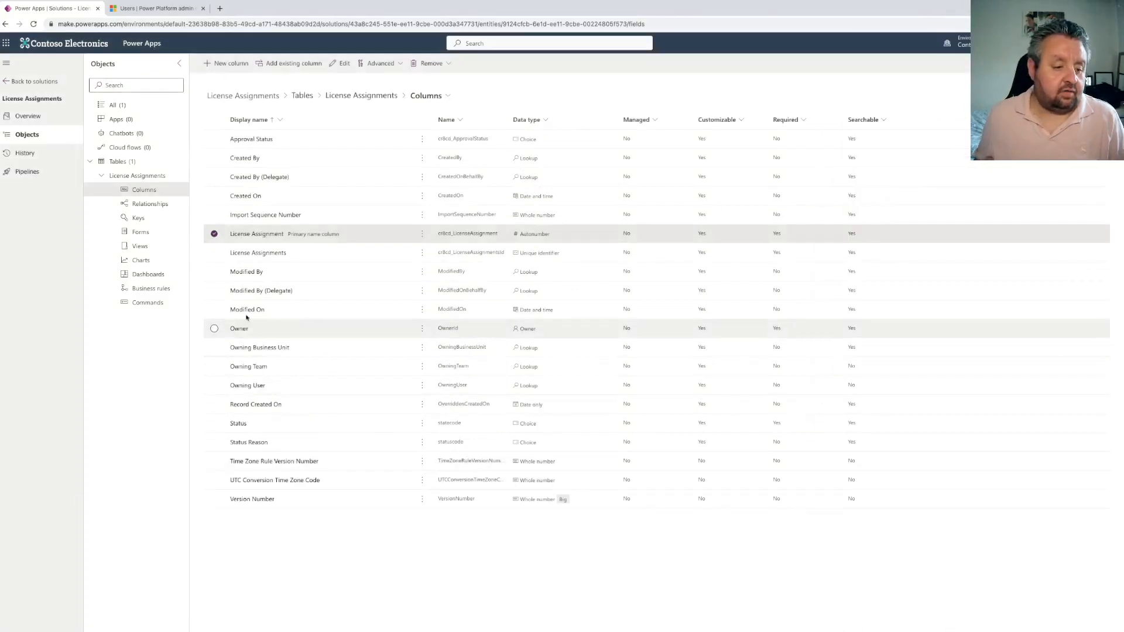
Create a new table in the solution with the display name License SKU
left_click(146, 159)
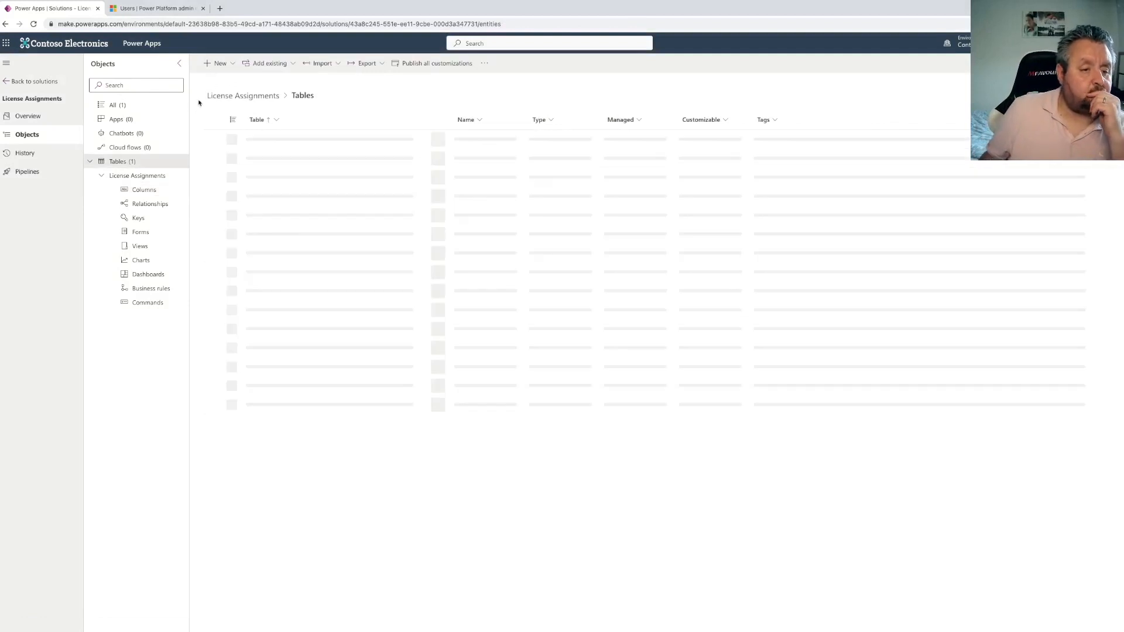
left_click(219, 63)
mouse_move(226, 177)
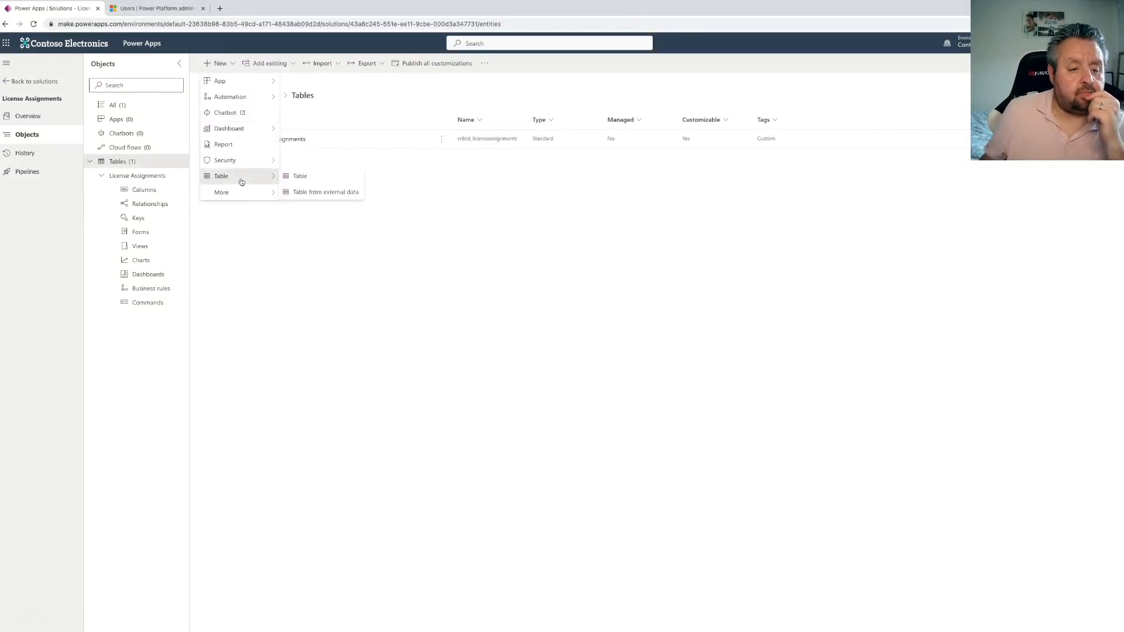
left_click(301, 177)
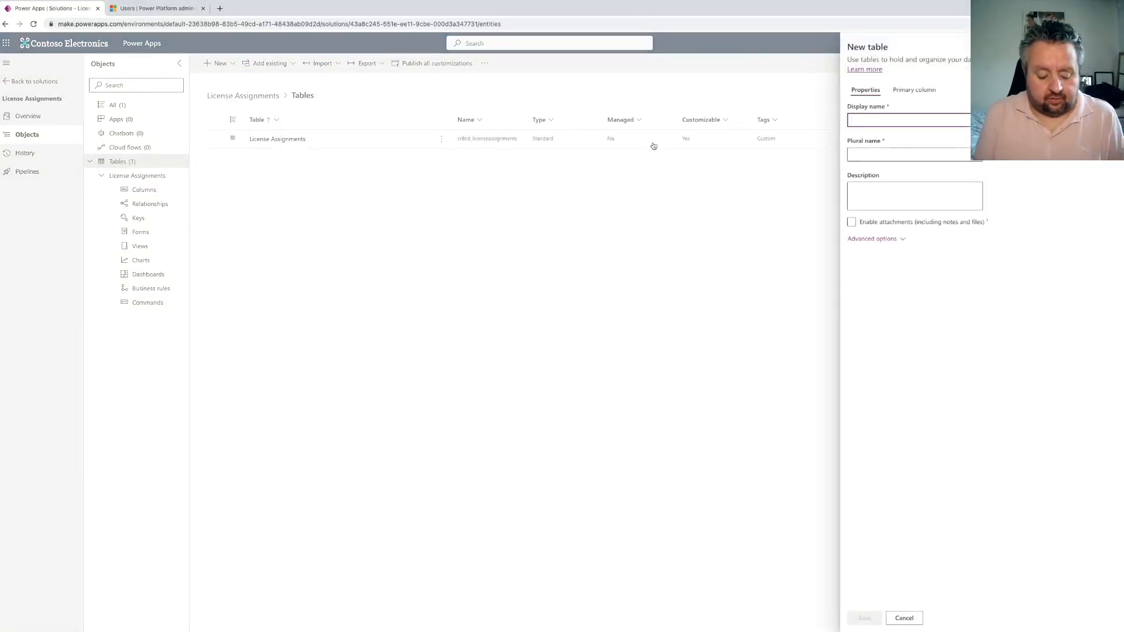
type("License SK")
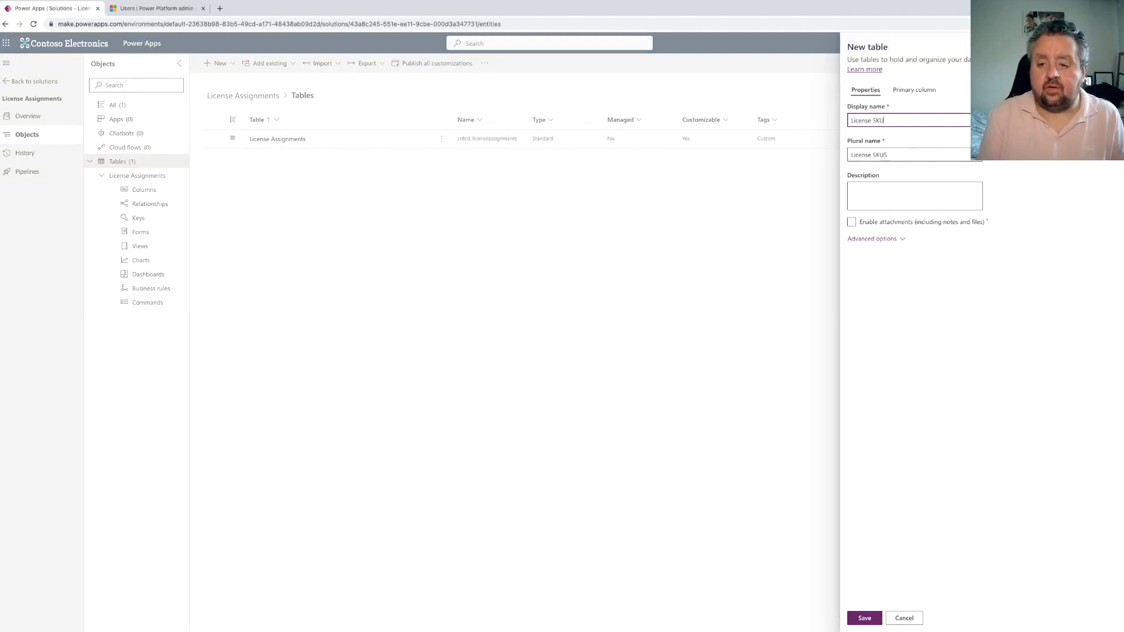
type("U")
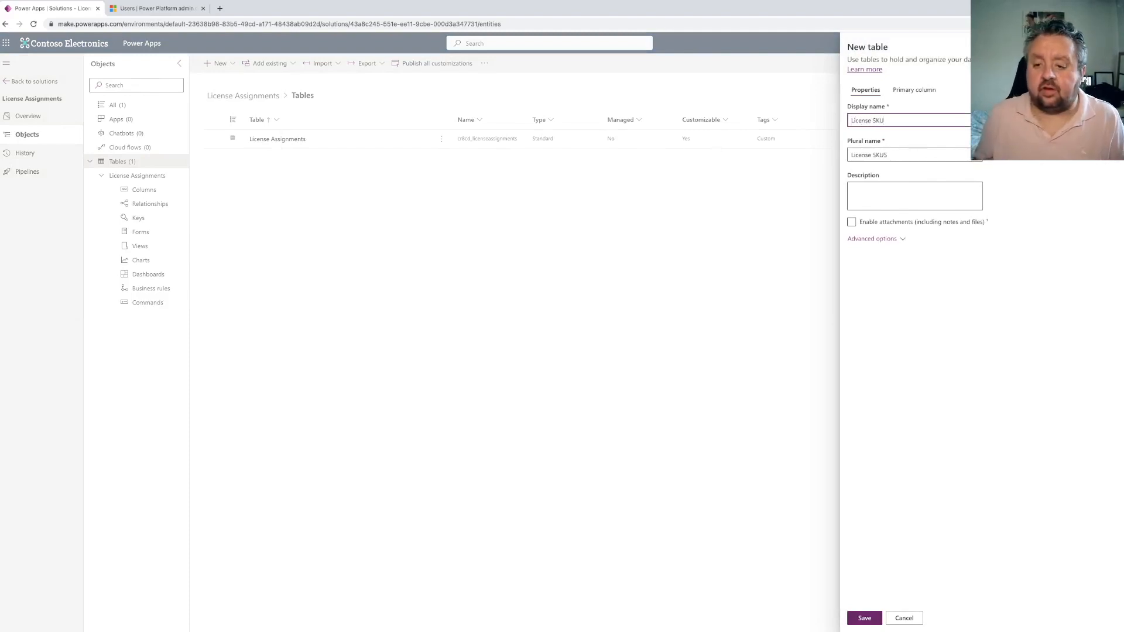
Name the table's primary column License Name and save the new table
left_click(913, 89)
double_click(862, 122)
type("License Name")
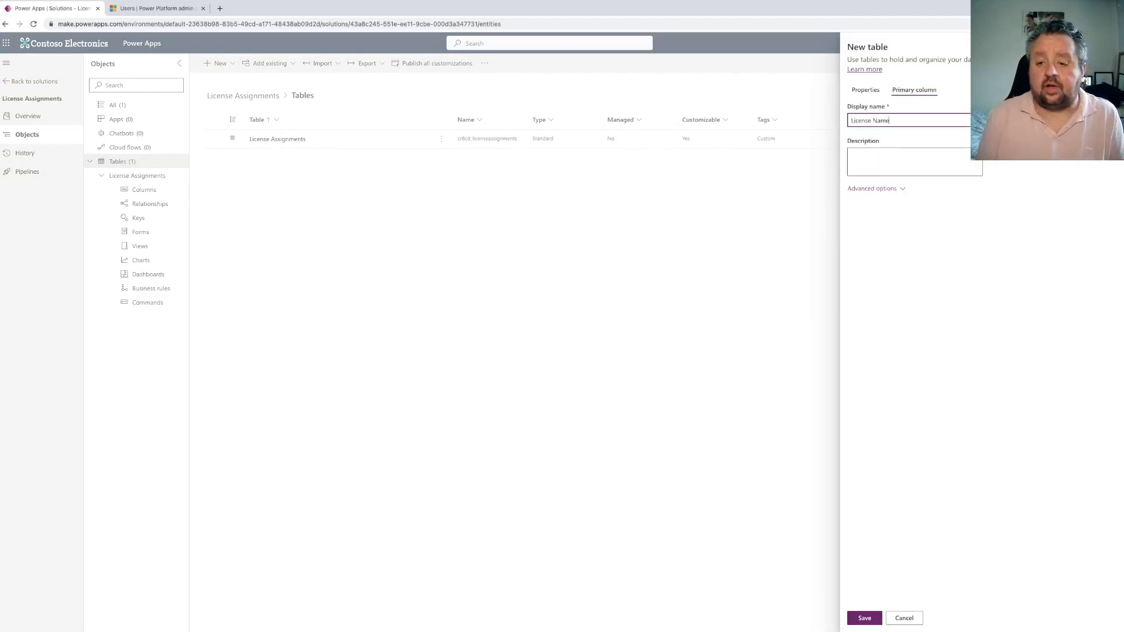
left_click(874, 617)
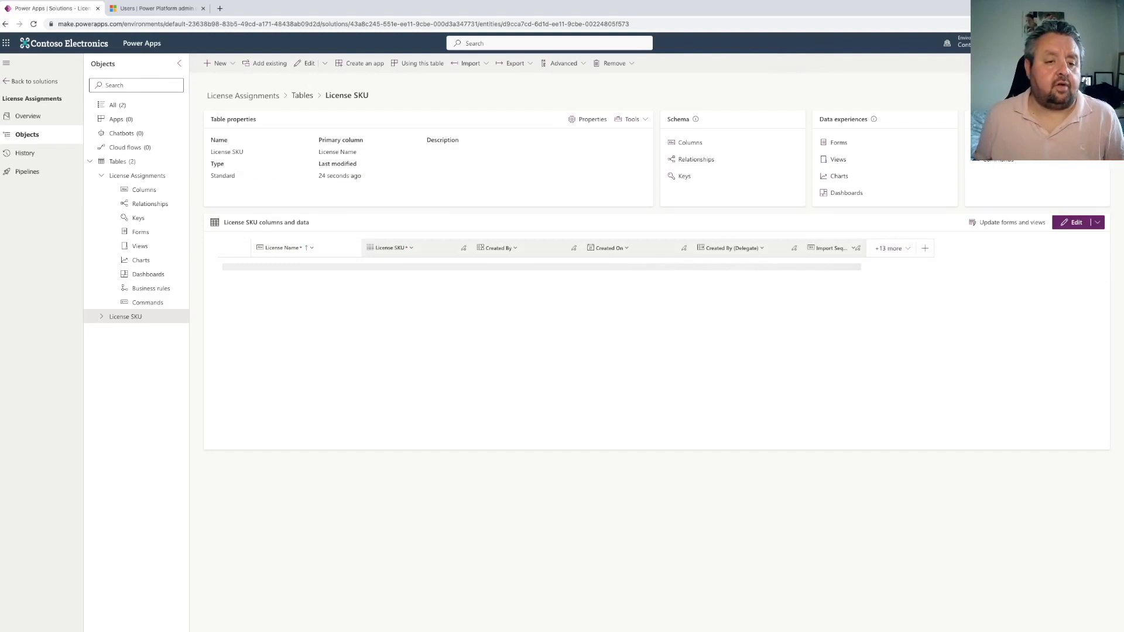
Add a Whole number column named Total Consumed to the License SKU table and save it
left_click(688, 143)
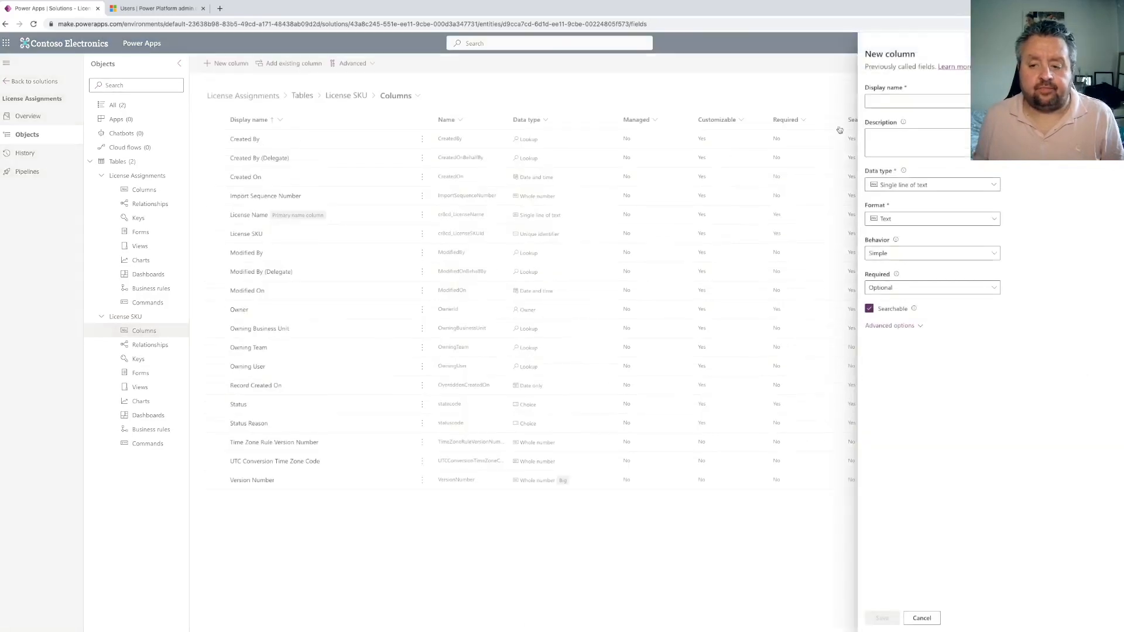
left_click(879, 102)
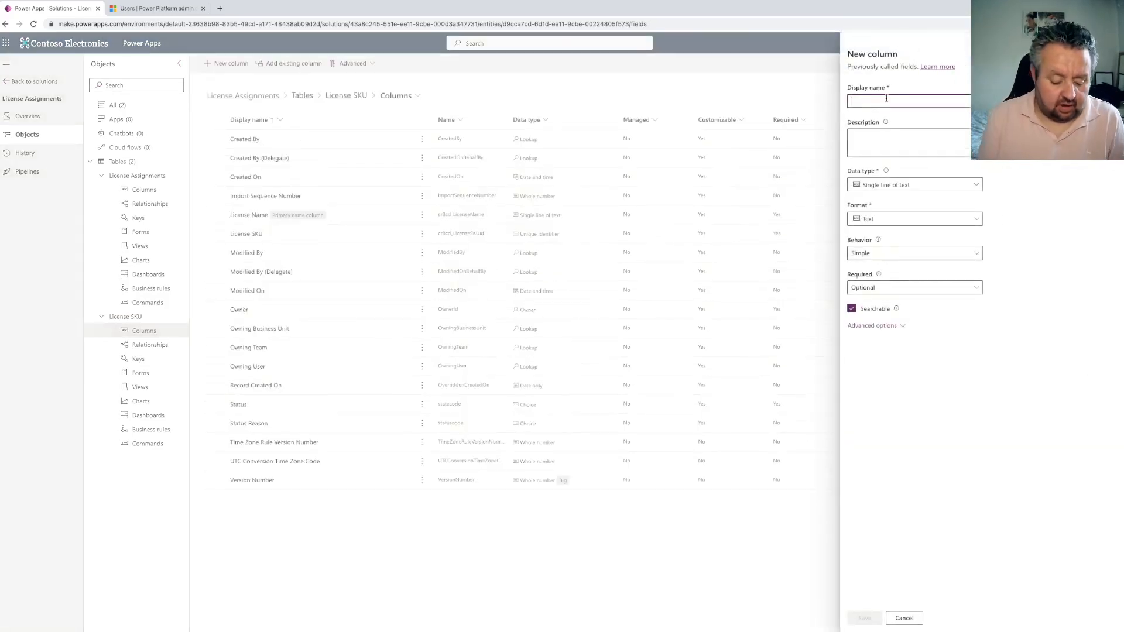
type("Total Consumed")
left_click(921, 188)
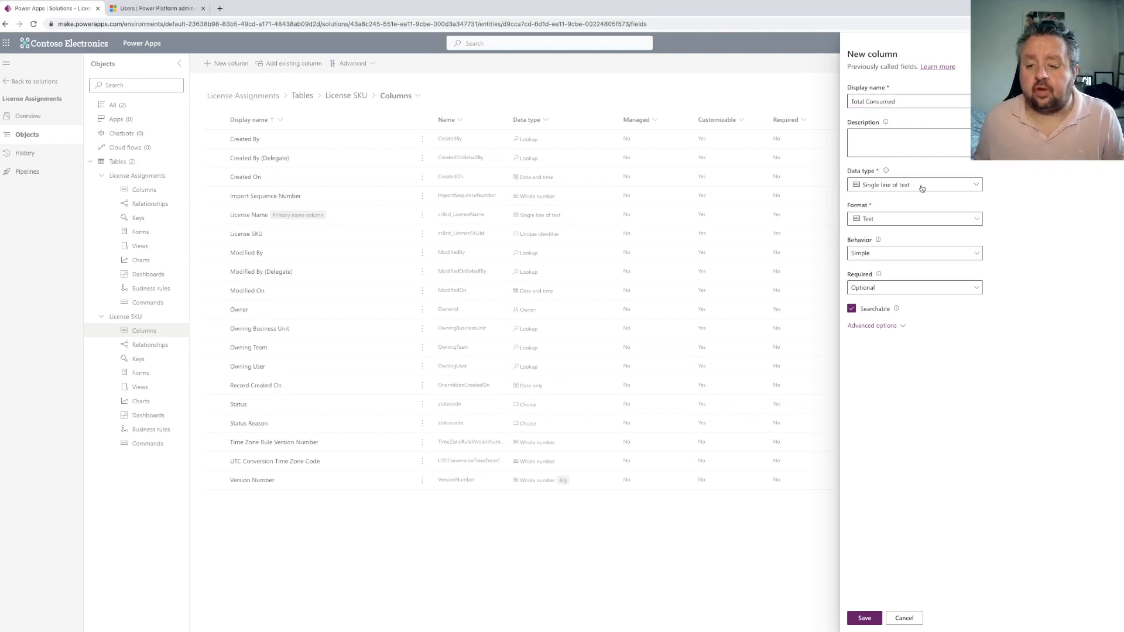
left_click(889, 247)
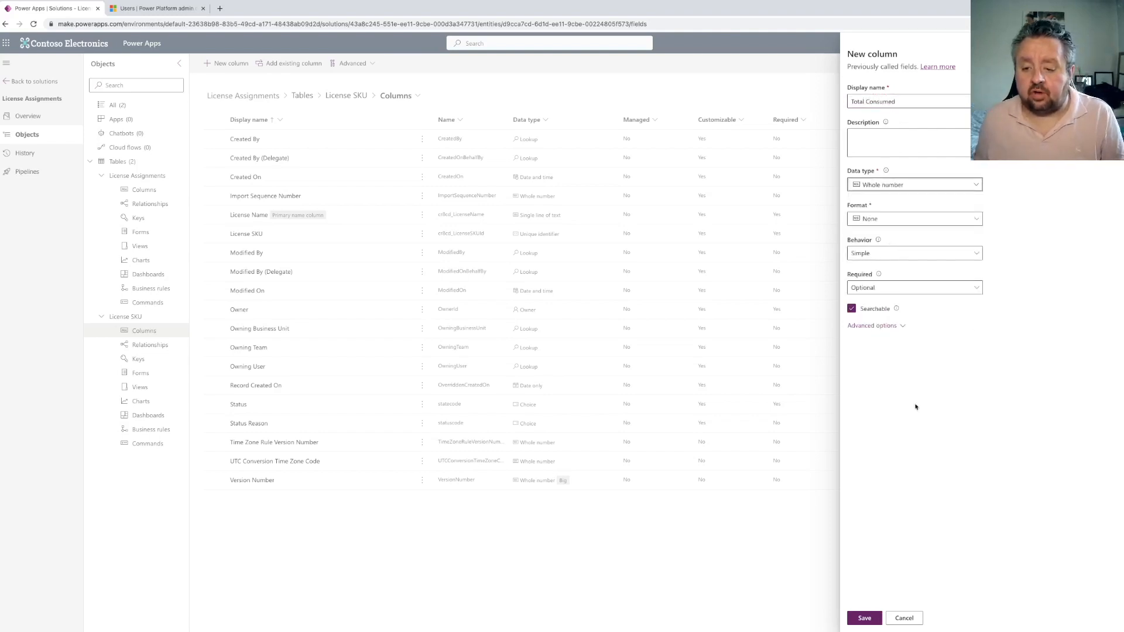
left_click(871, 616)
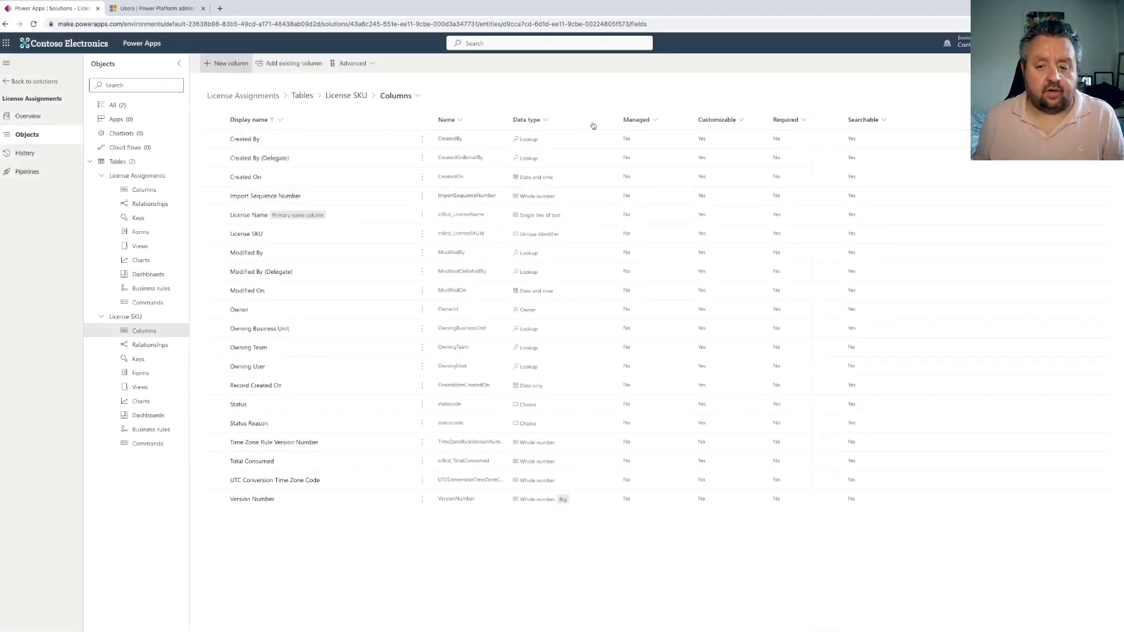
Add a Whole number column named Total Available to the License SKU table and save it
left_click(226, 64)
type("Tots")
type("l Available")
left_click(878, 184)
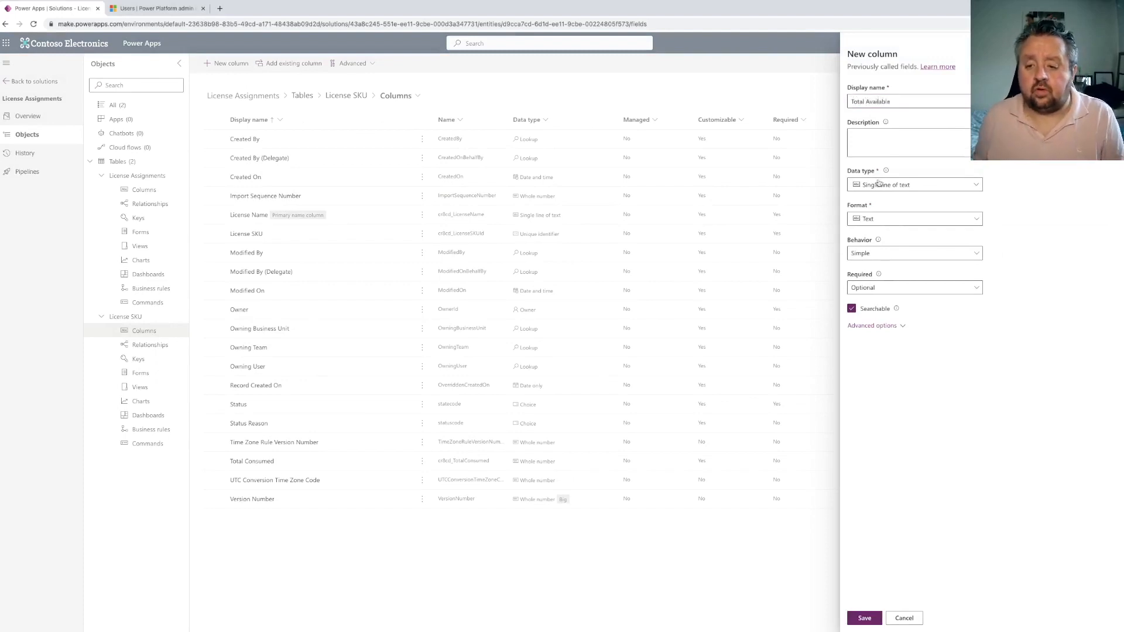
left_click(872, 235)
left_click(878, 252)
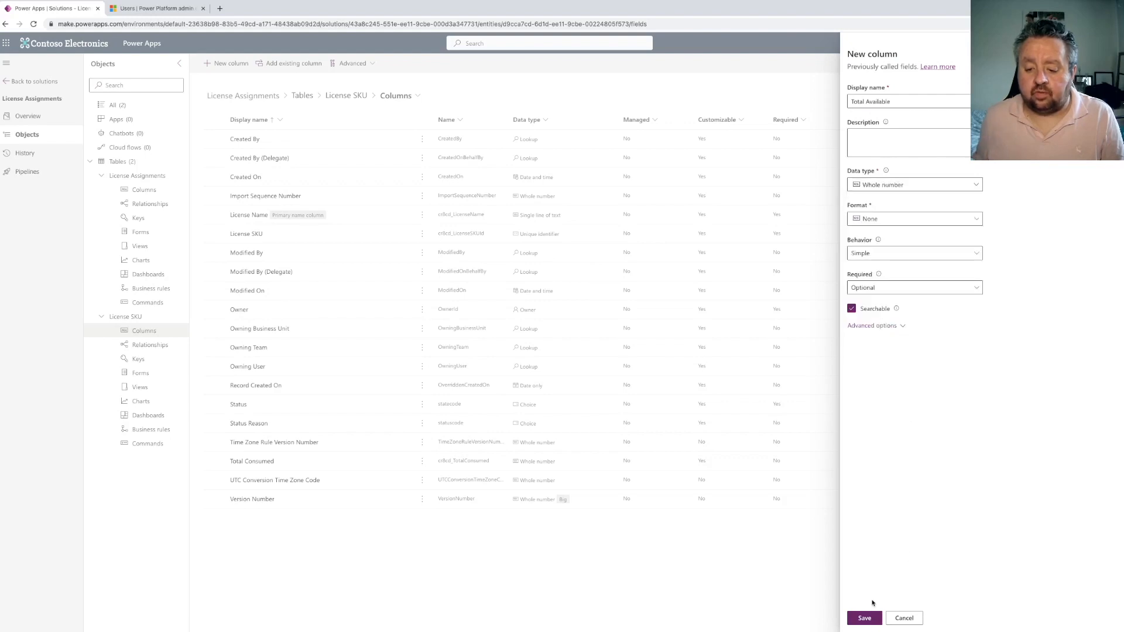
left_click(878, 616)
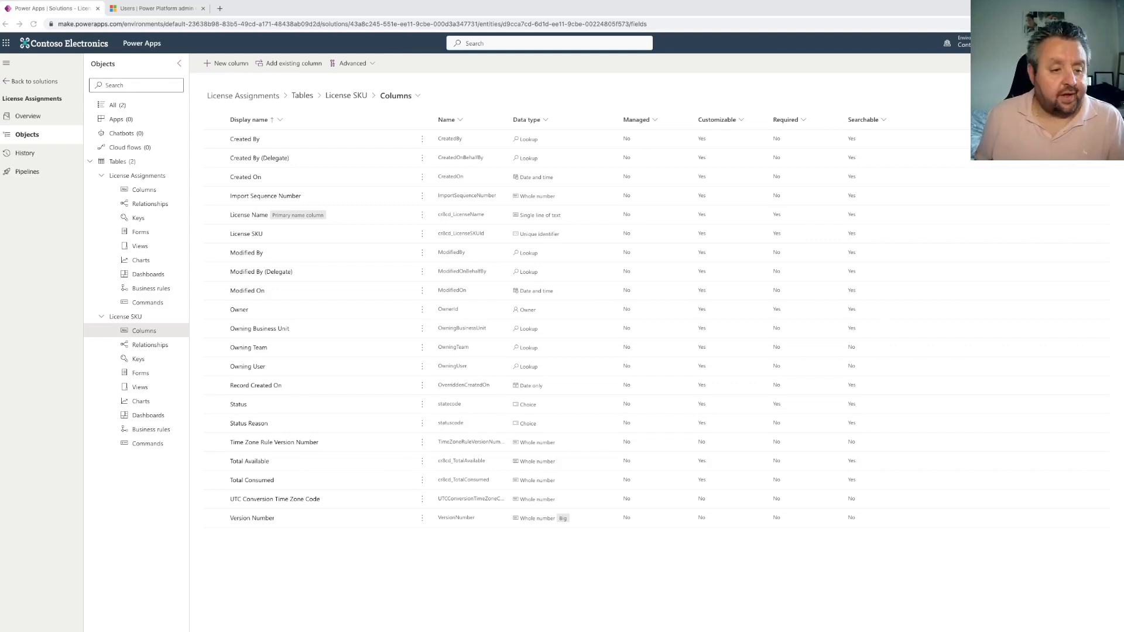
left_click(132, 122)
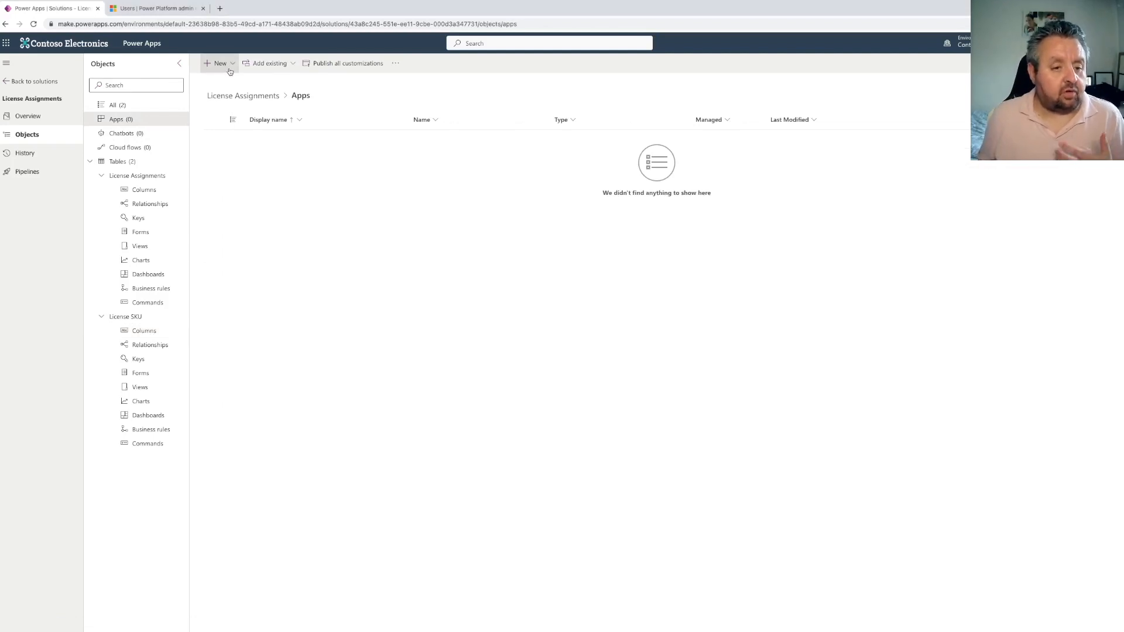
left_click(231, 71)
mouse_move(251, 82)
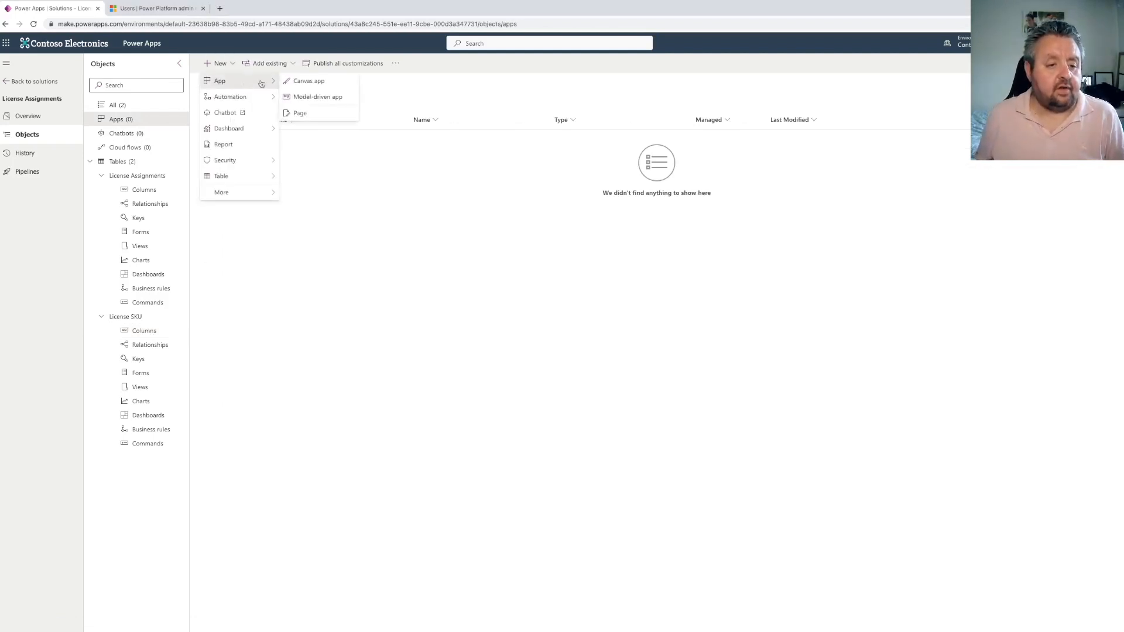
left_click(317, 97)
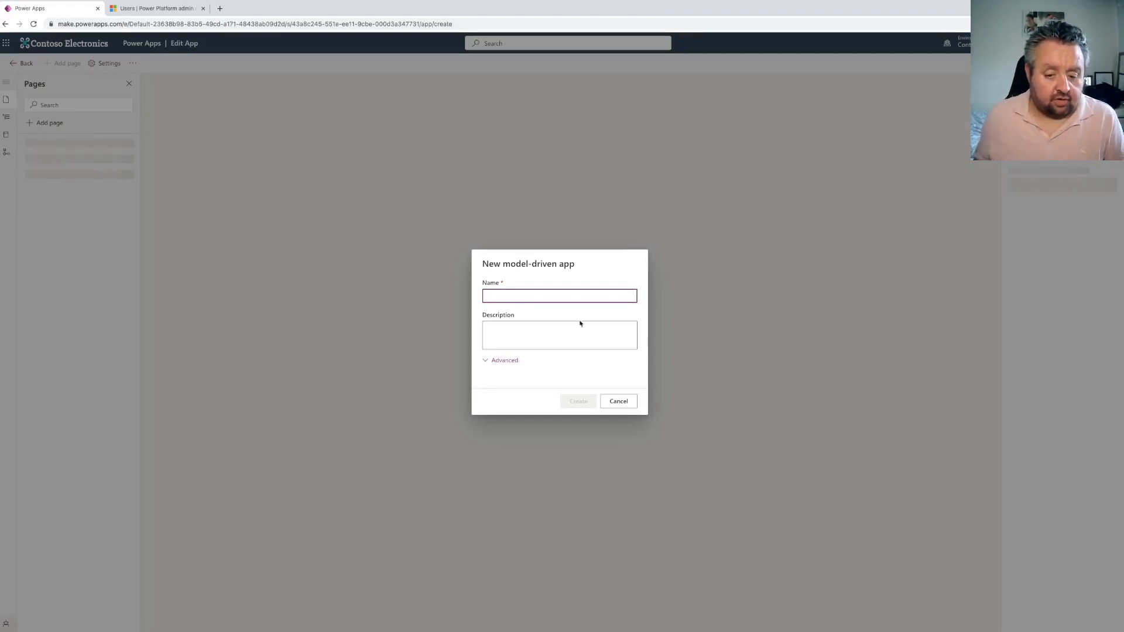
left_click(616, 401)
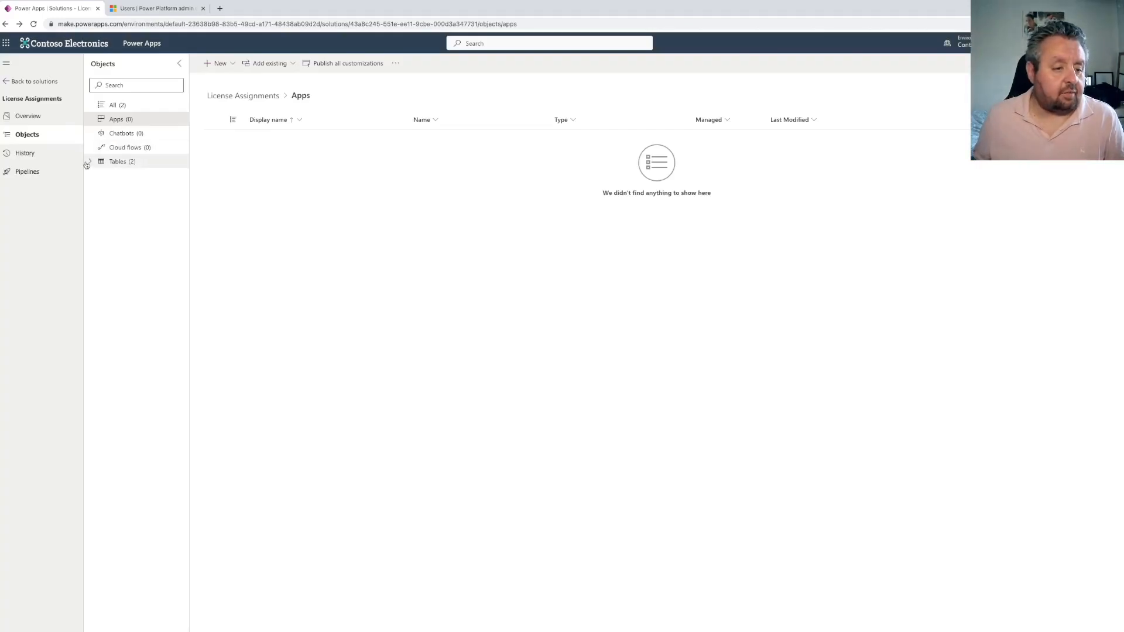
Add a Lookup column named User to the License Assignments table, related to the AAD User table, and save it
left_click(88, 162)
left_click(102, 176)
left_click(152, 176)
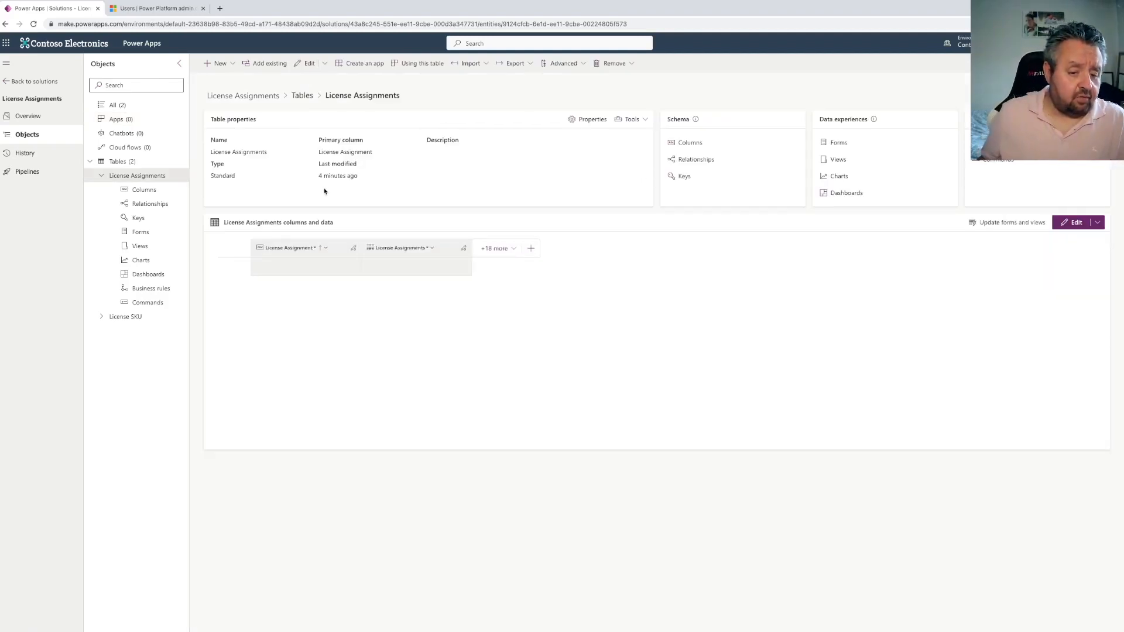
left_click(691, 143)
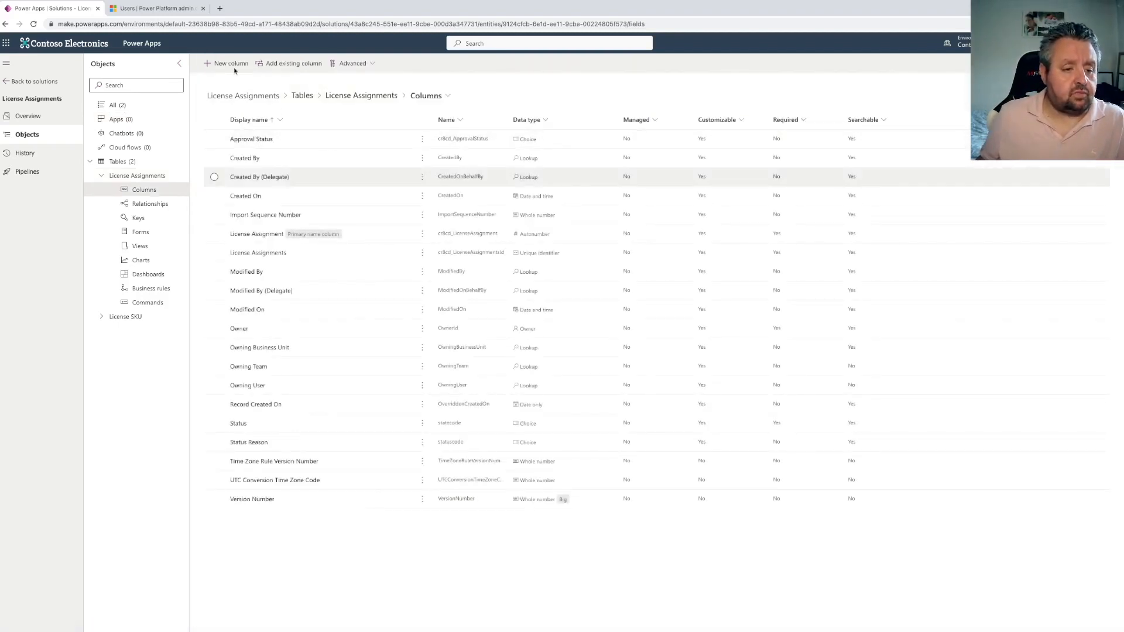
left_click(234, 68)
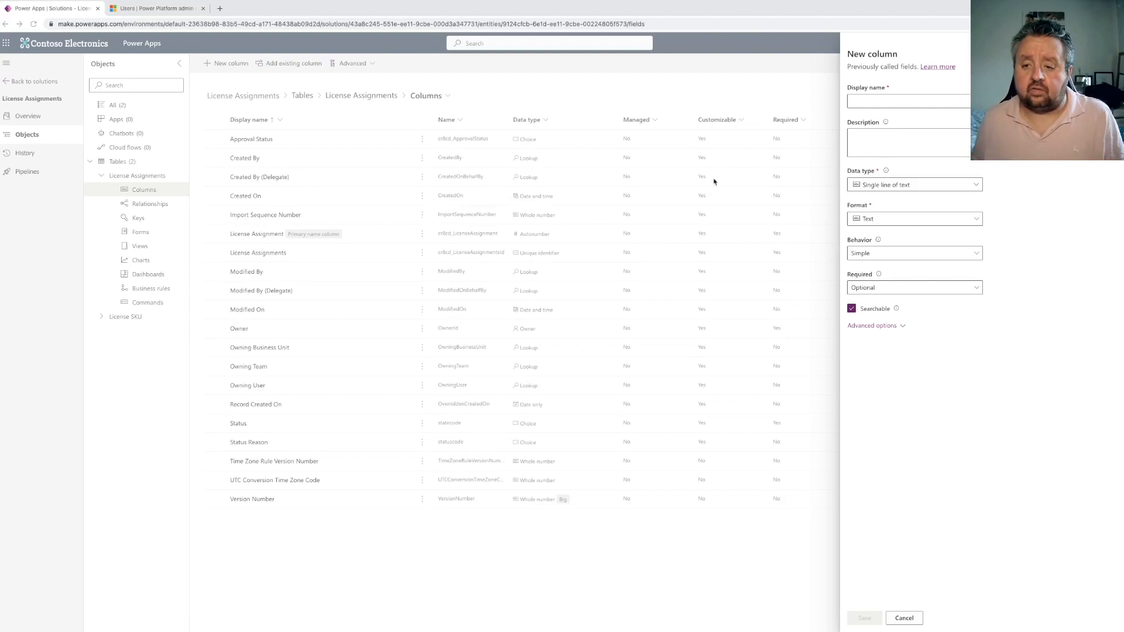
left_click(854, 103)
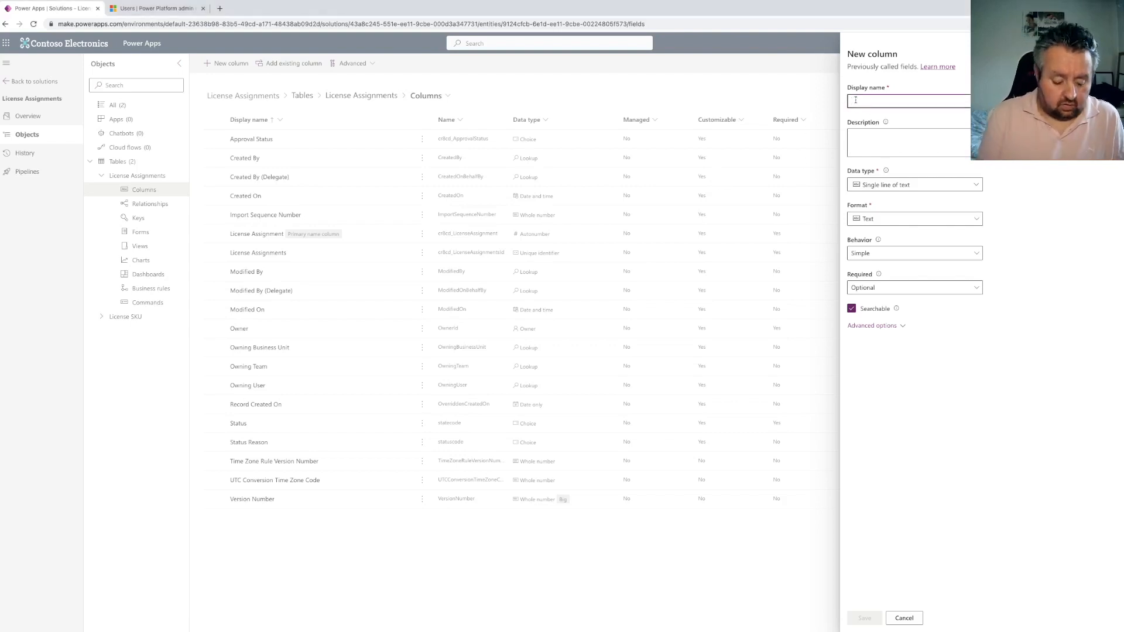
type("User")
left_click(898, 186)
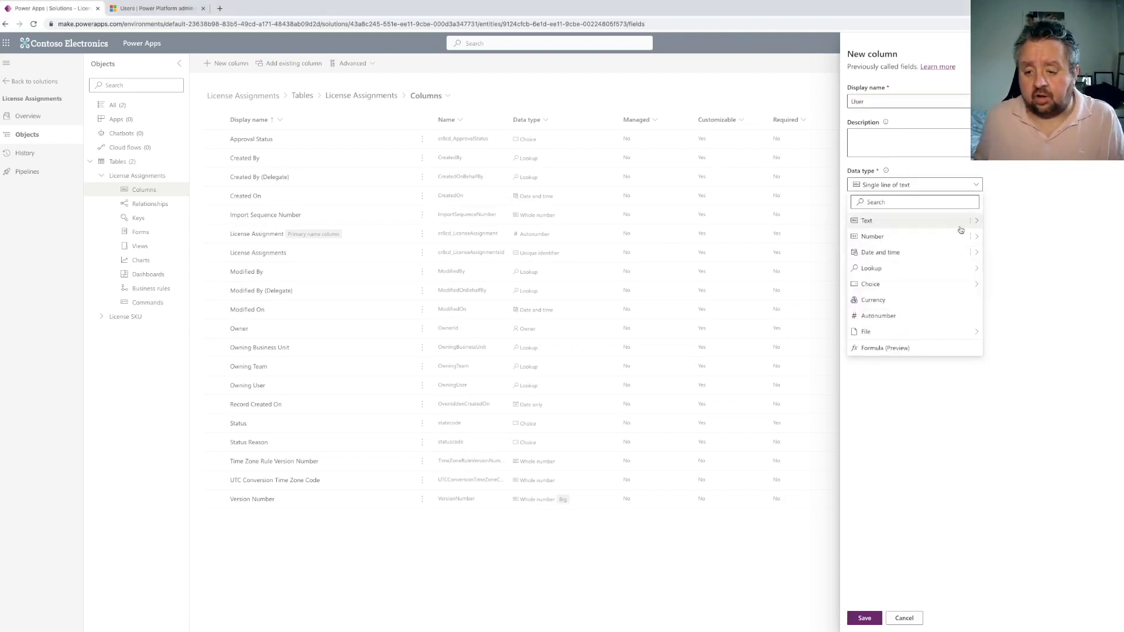
left_click(1003, 269)
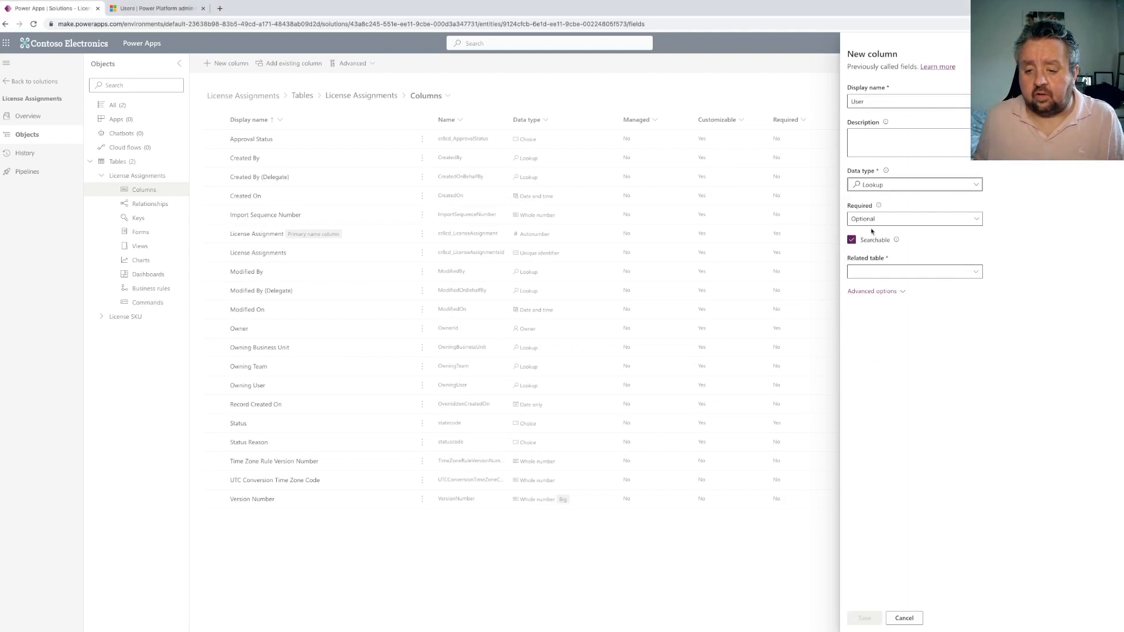
left_click(871, 271)
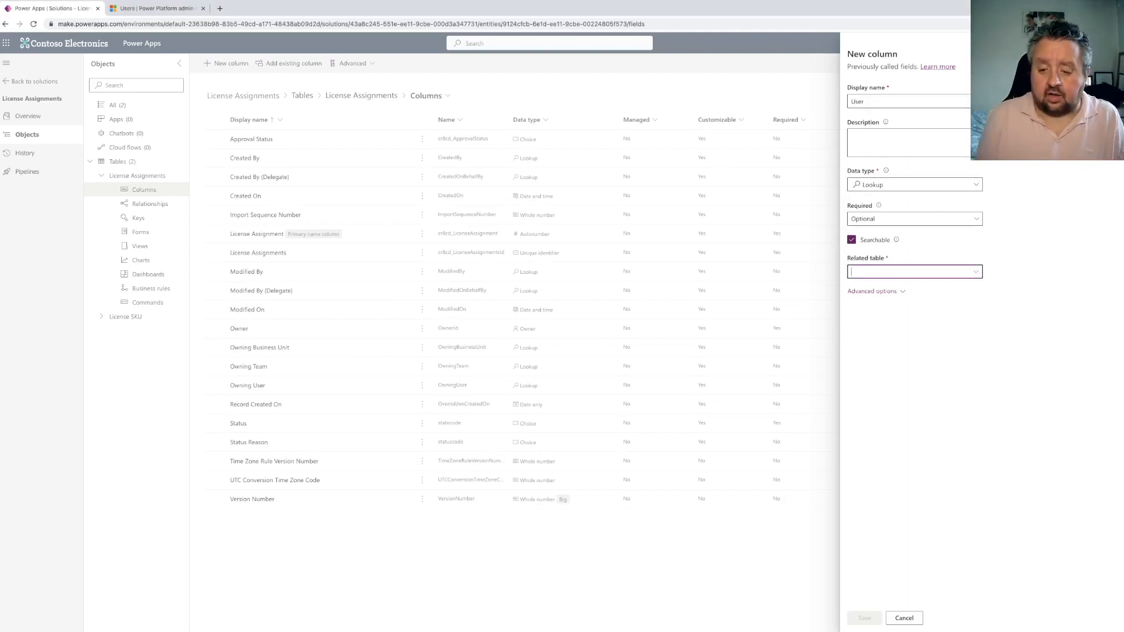
type("aad")
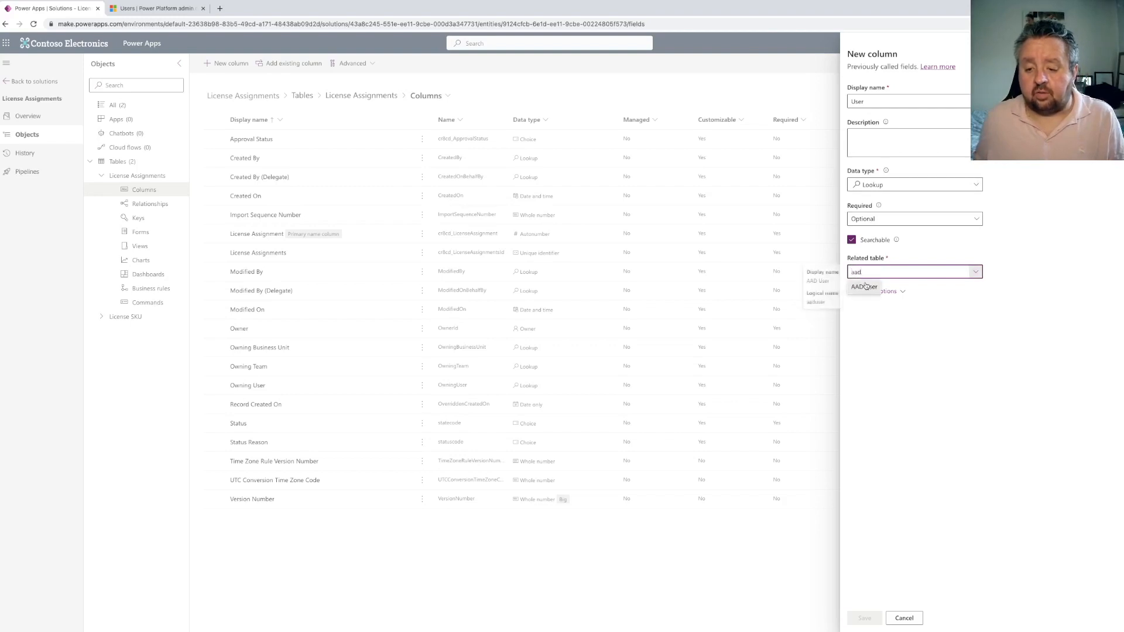
left_click(867, 287)
left_click(865, 619)
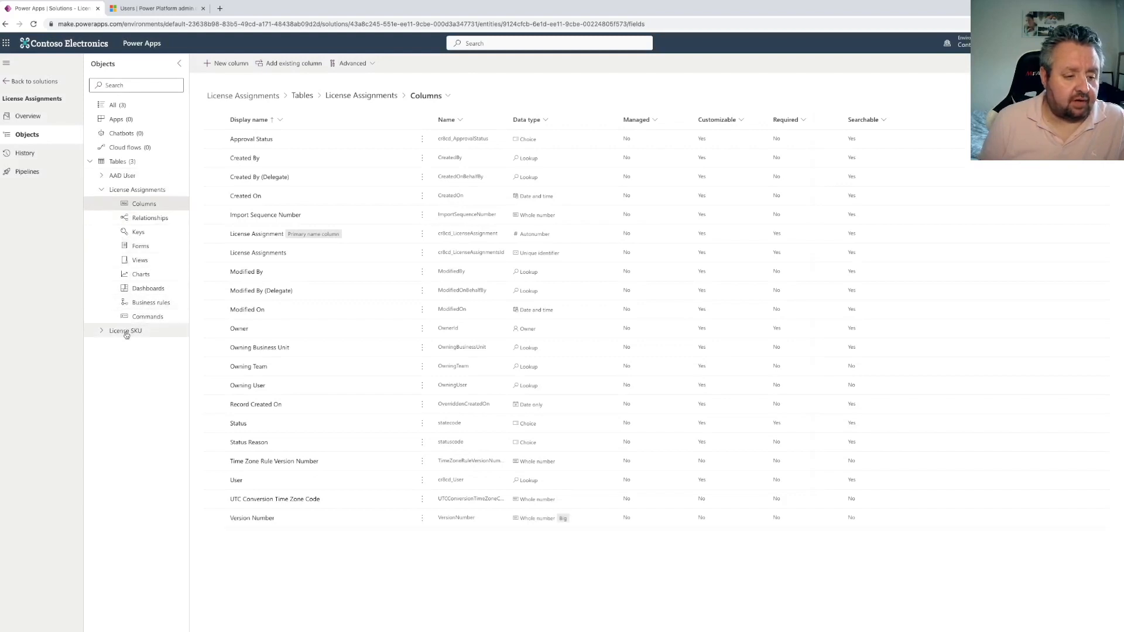
Create a new model-driven app named License Assignments in the solution
left_click(124, 120)
left_click(233, 65)
mouse_move(271, 81)
left_click(350, 96)
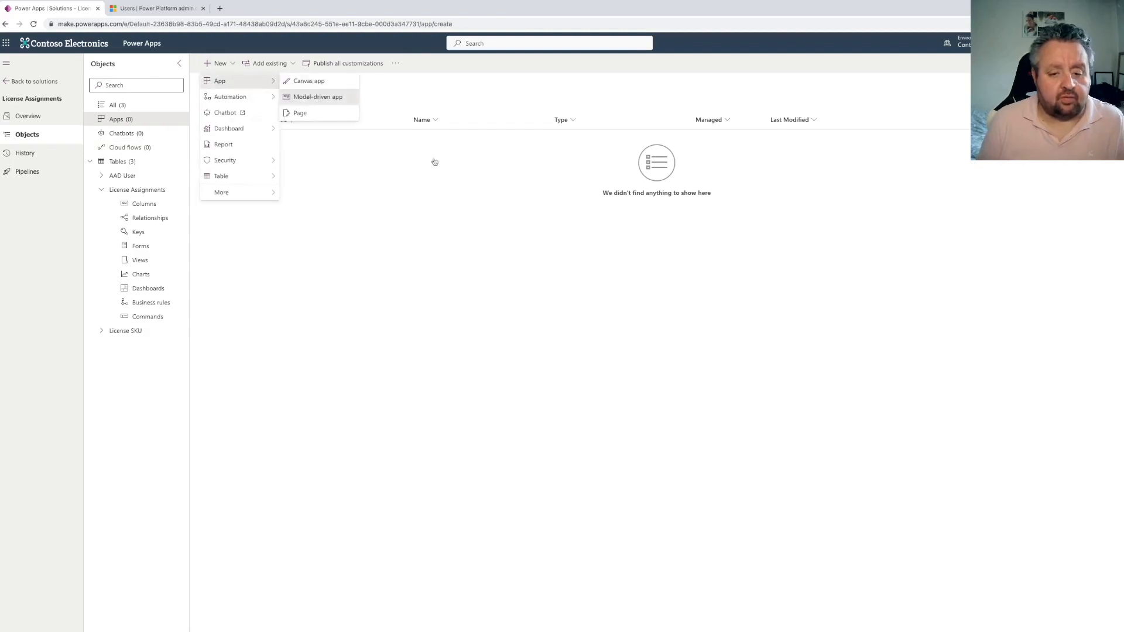
type("Licens")
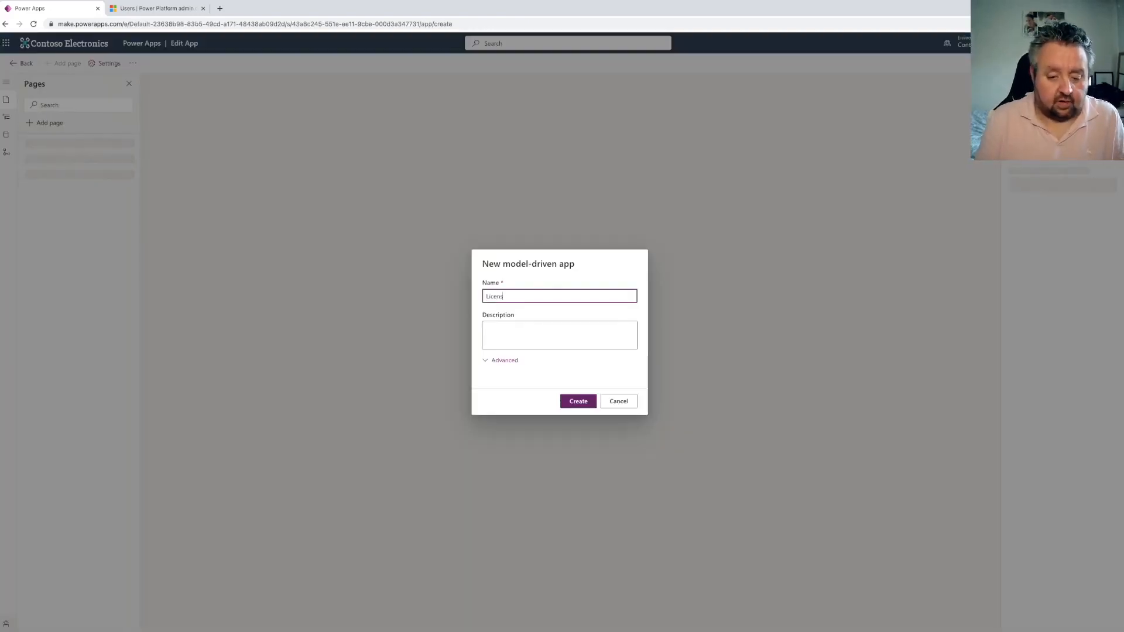
type("e Assignment")
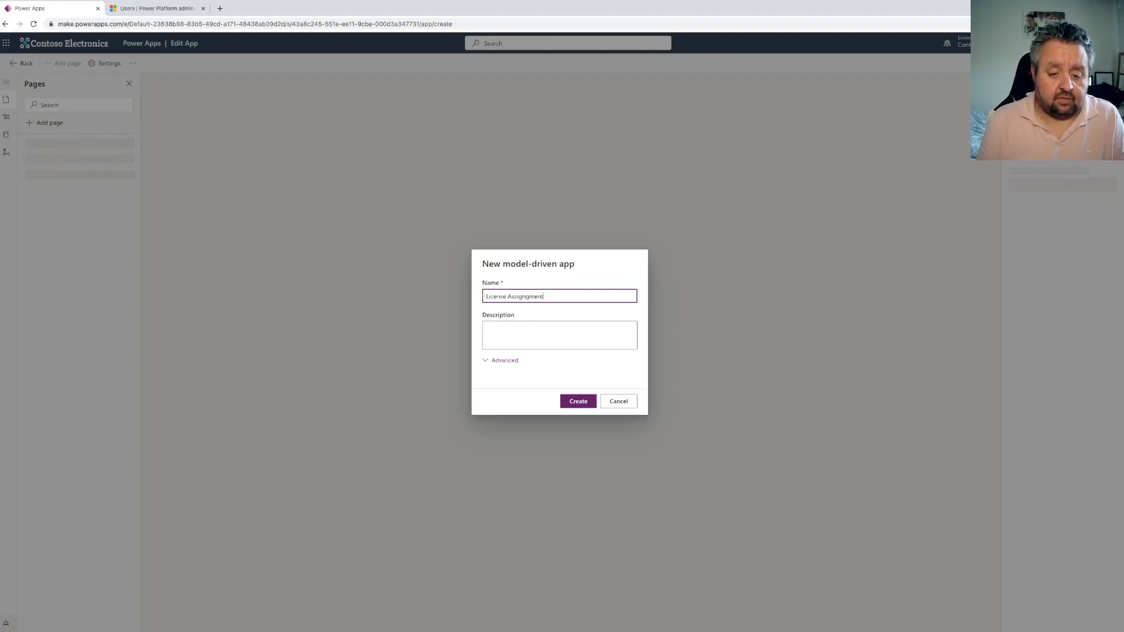
key("BackSpace")
type("ments")
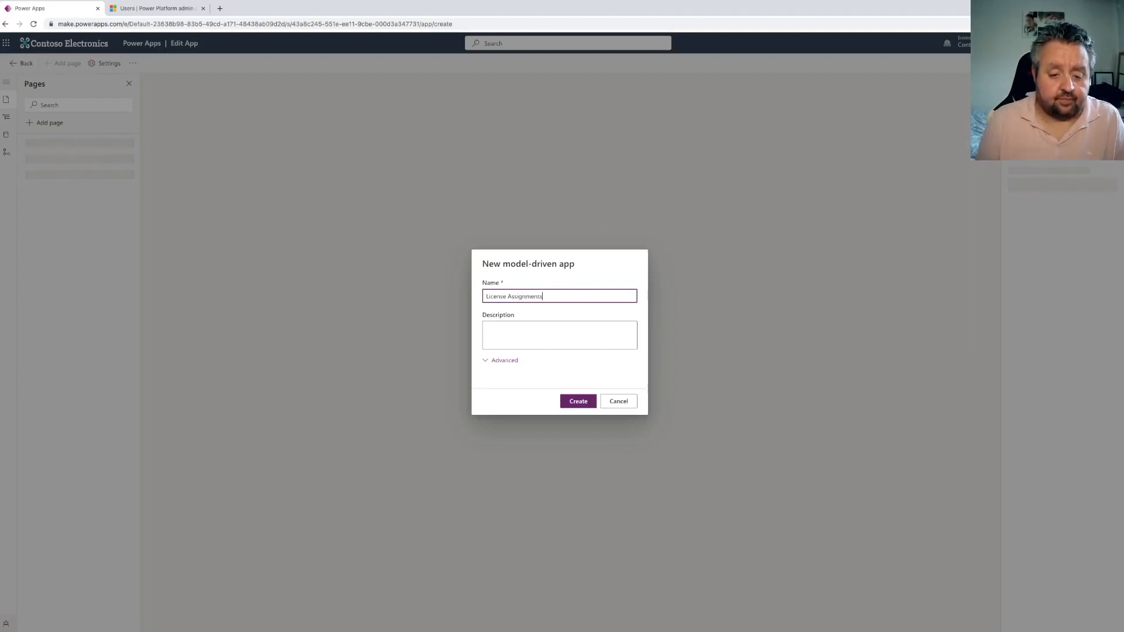
left_click(590, 399)
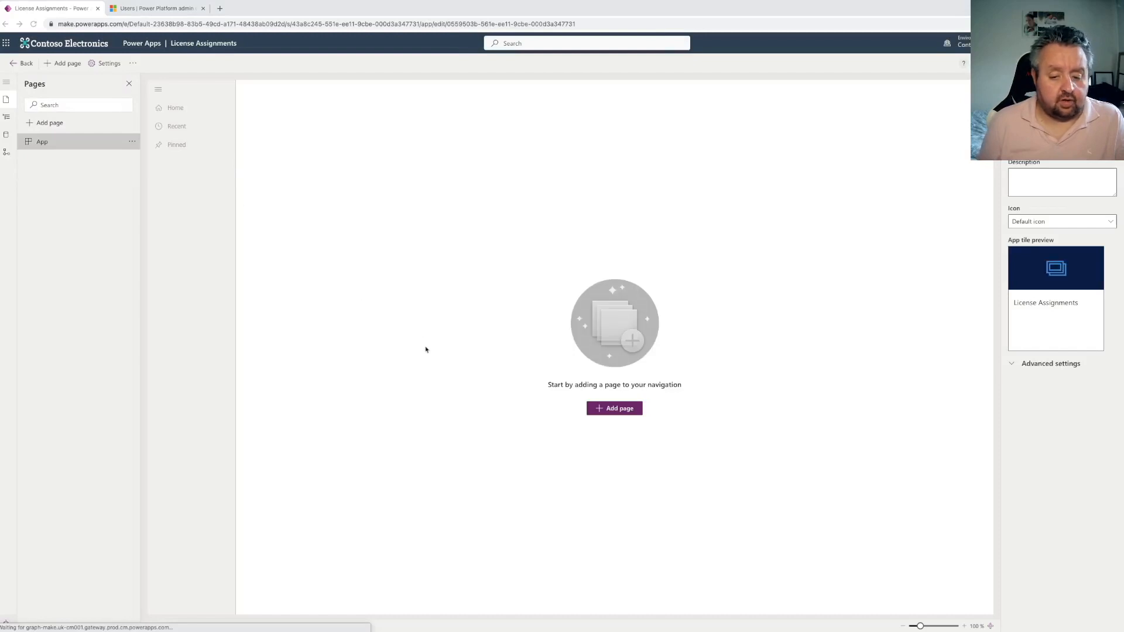
Add Dataverse table pages for the License Assignments and License SKU tables to the app
left_click(609, 412)
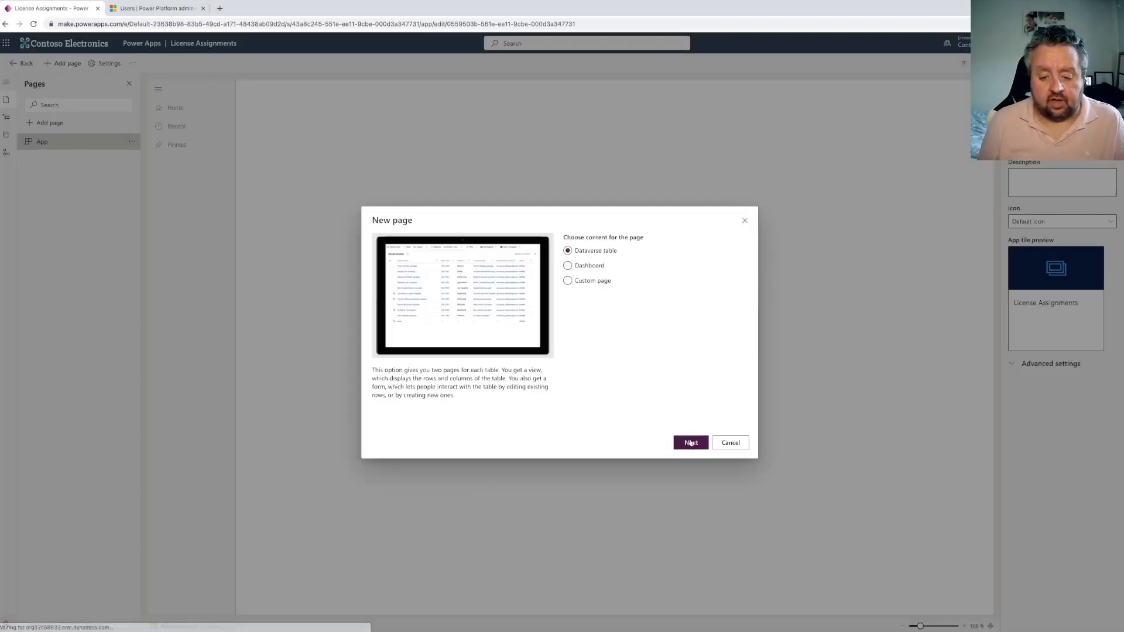
left_click(593, 304)
type("License")
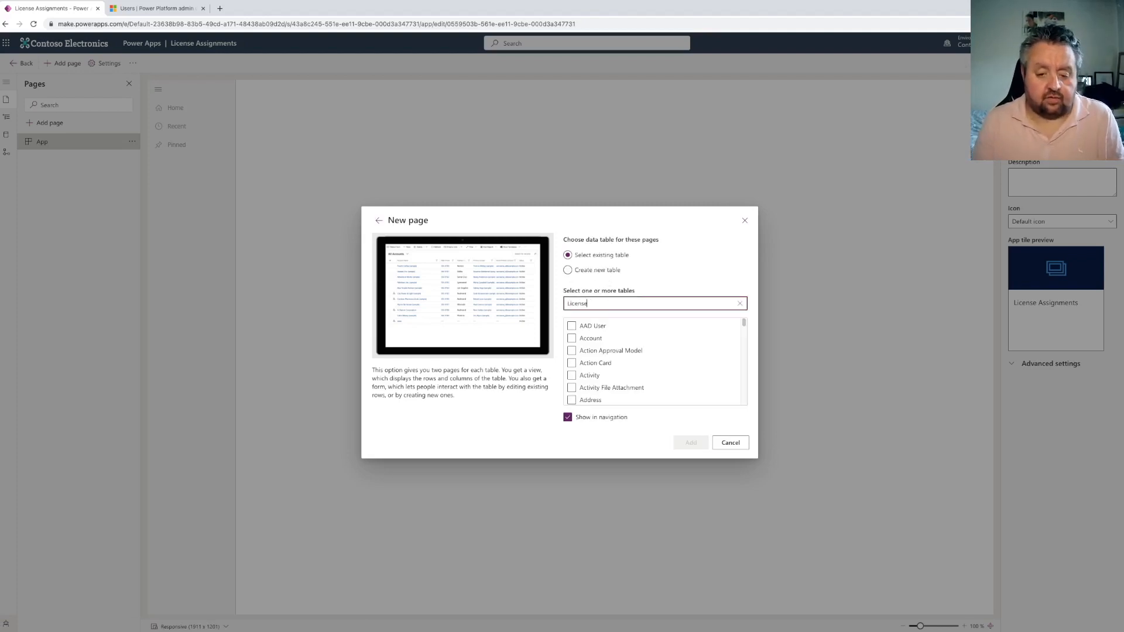
left_click(573, 327)
left_click(571, 339)
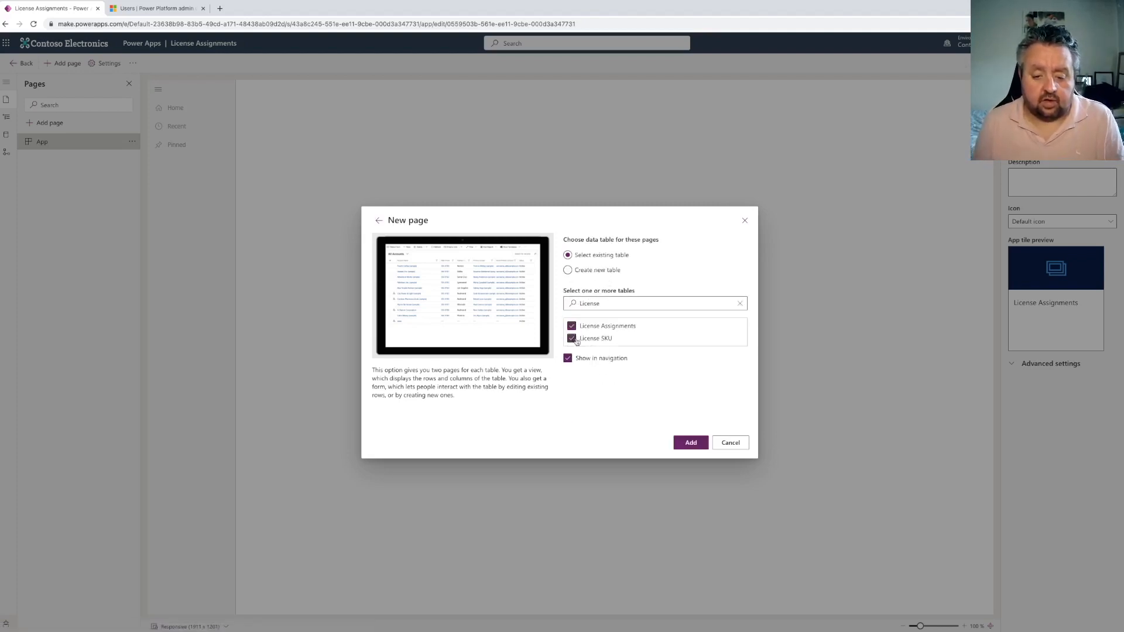
left_click(689, 443)
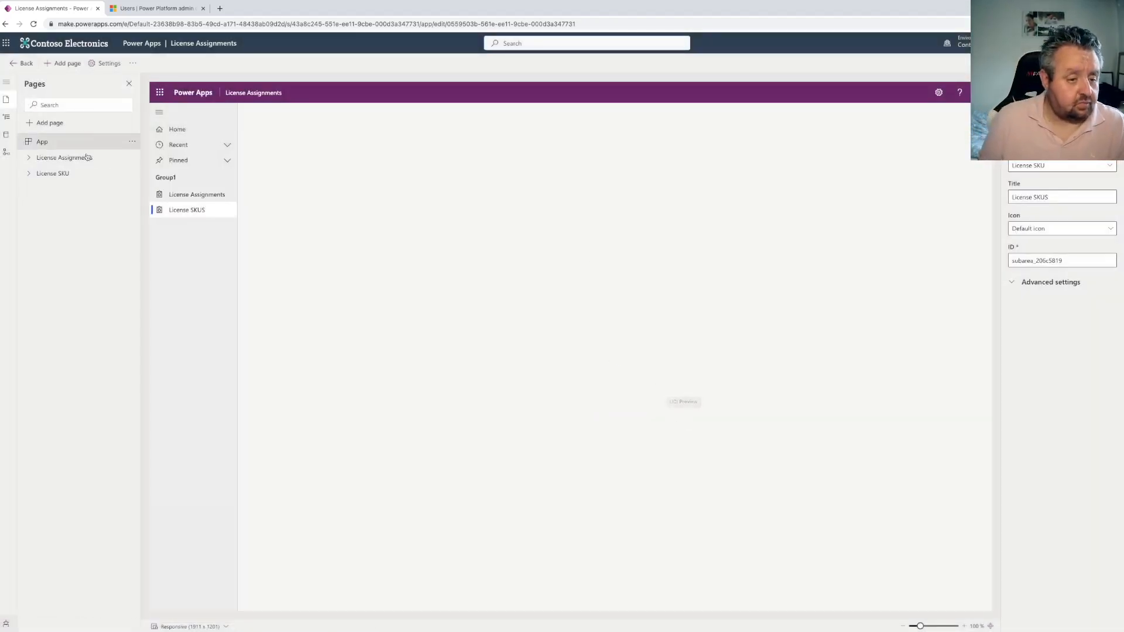
Open the License Assignments form for editing, saving the app, and hide the Owner field
left_click(29, 157)
left_click(193, 193)
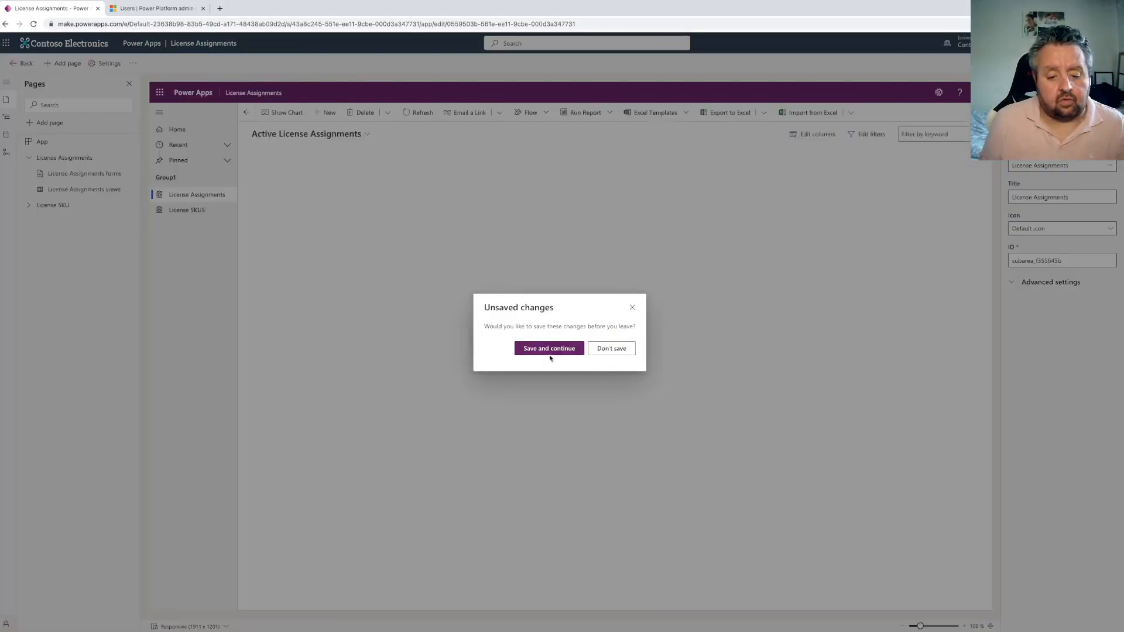
left_click(545, 347)
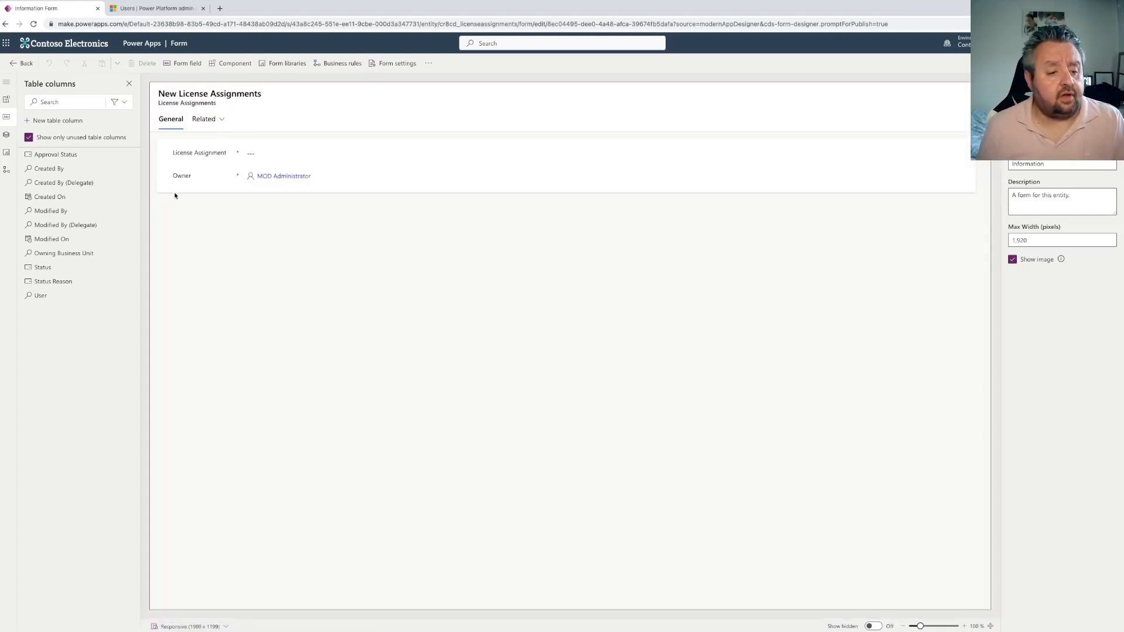
left_click(191, 176)
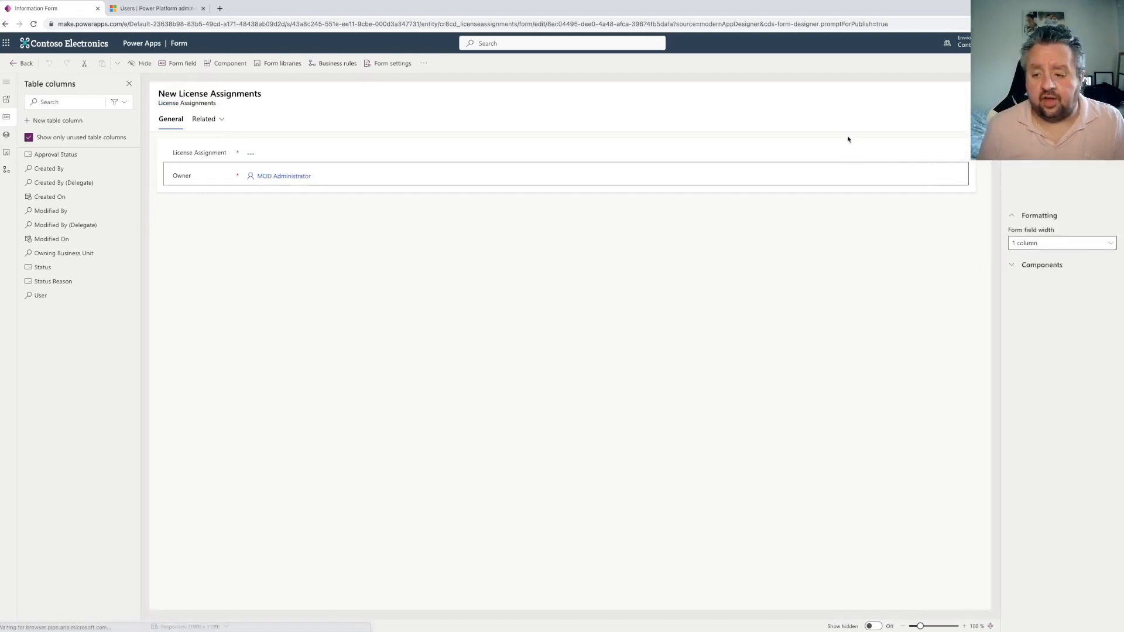
left_click(1013, 245)
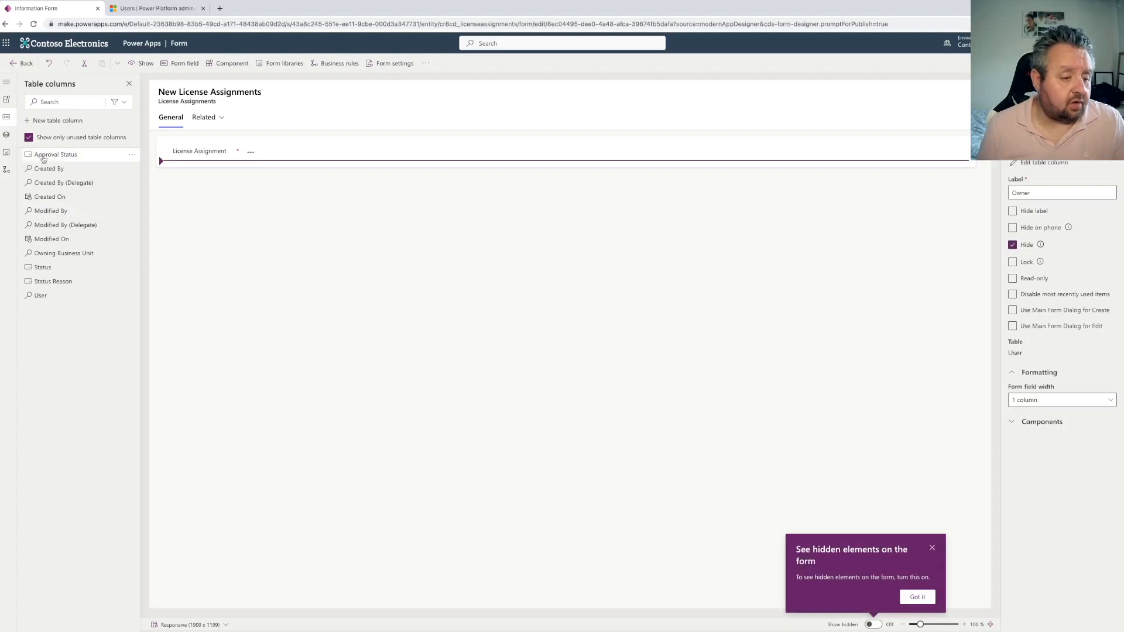
Add the User and Approval Status columns to the License Assignments form and return to the app designer
left_click(50, 294)
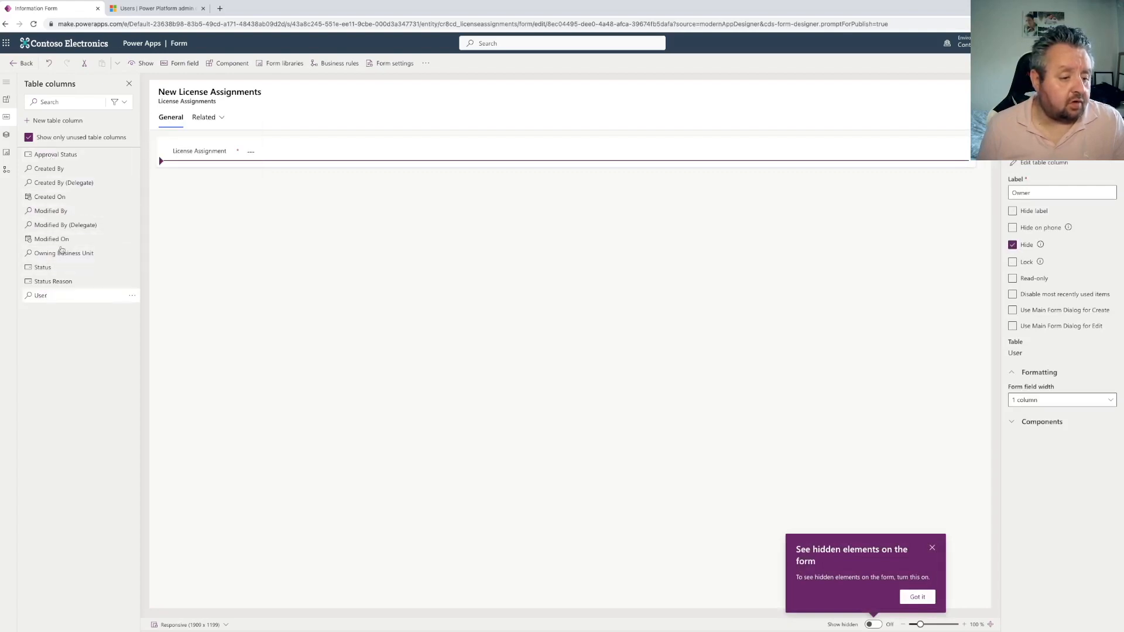
left_click(65, 155)
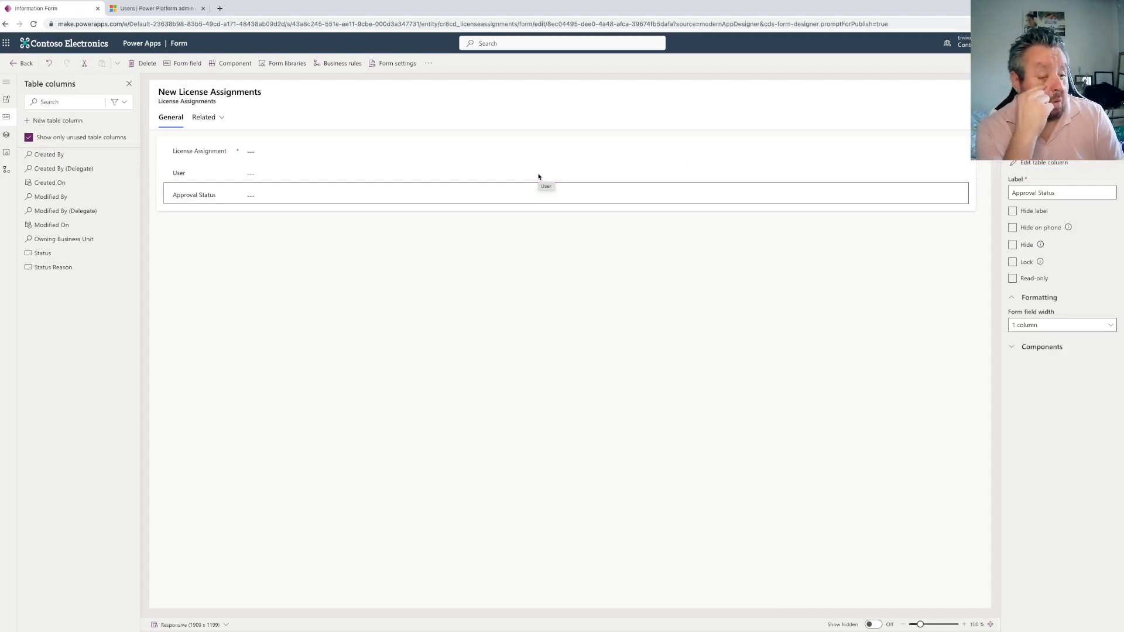
left_click(22, 65)
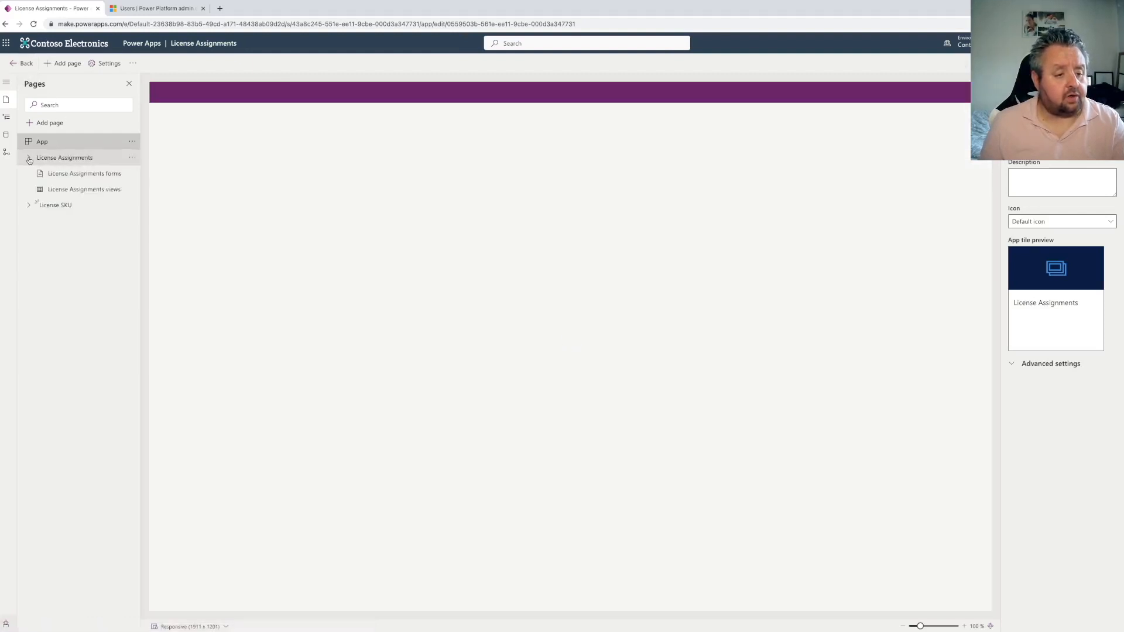
Open the License Assignments view, saving the app, and remove the Created On column
left_click(133, 189)
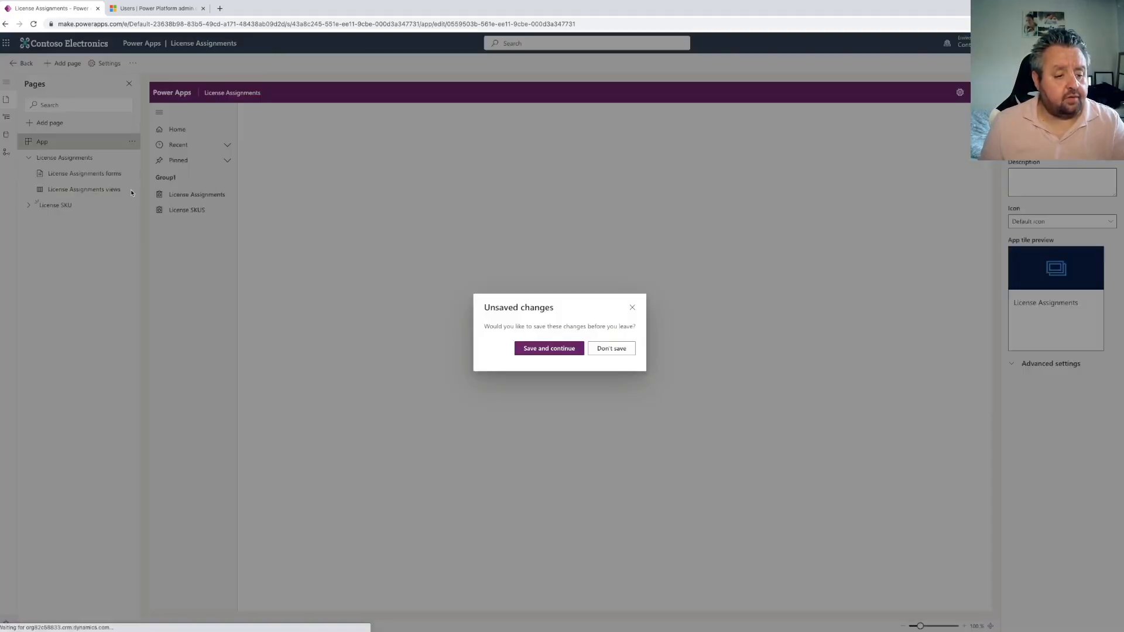
left_click(549, 349)
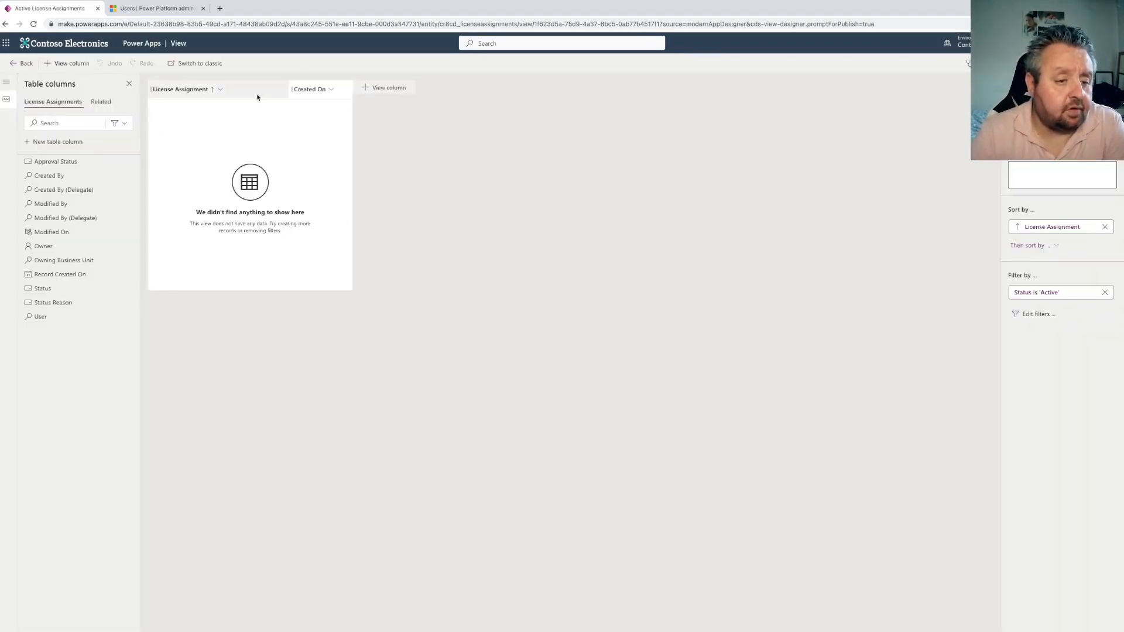
left_click(321, 90)
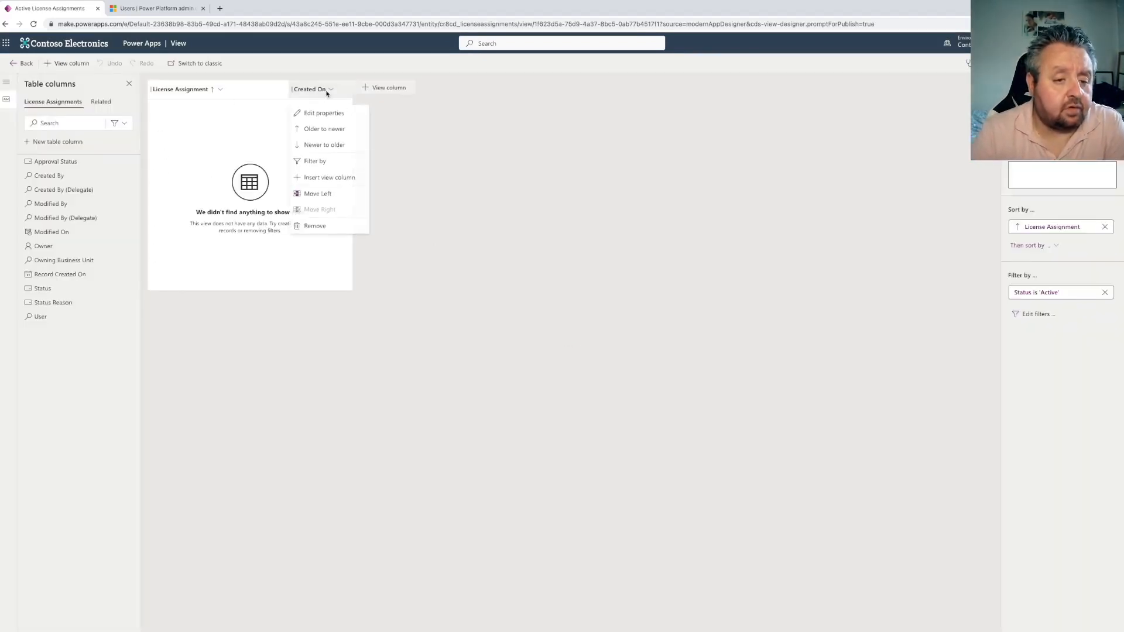
left_click(327, 228)
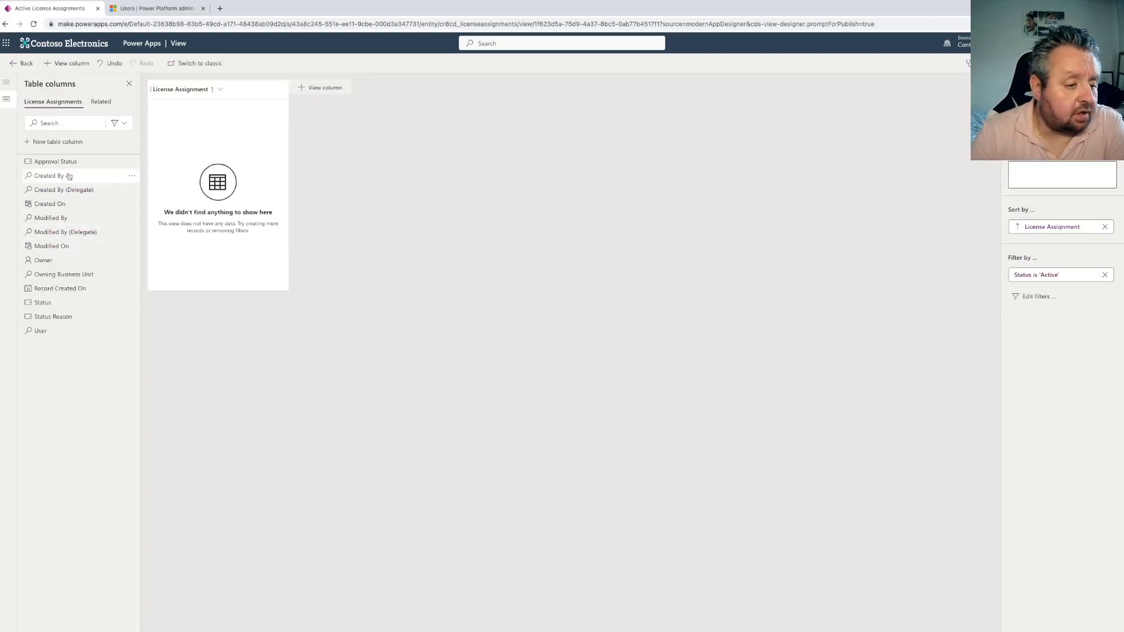
Add the User and Approval Status columns to the License Assignments view and return to the app designer
left_click(45, 329)
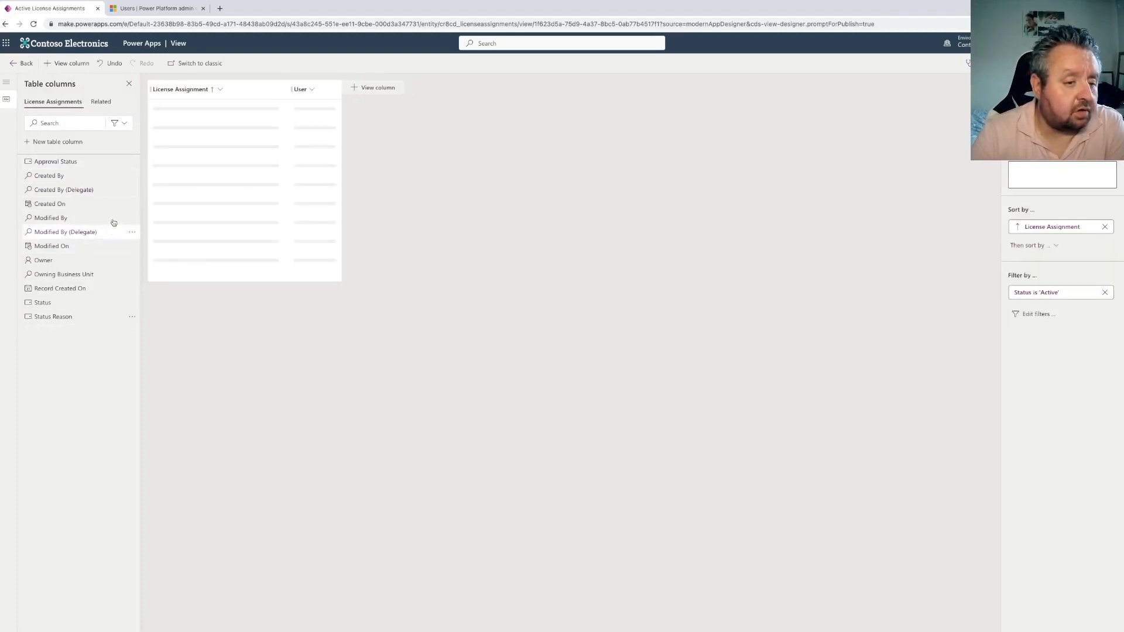
left_click(70, 162)
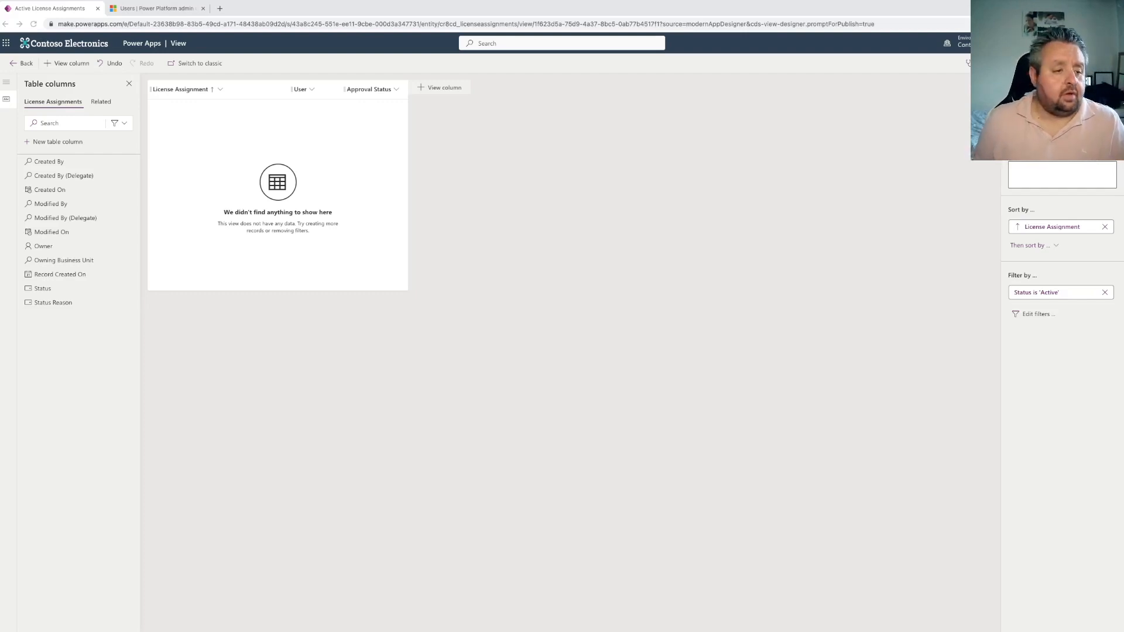
left_click(23, 63)
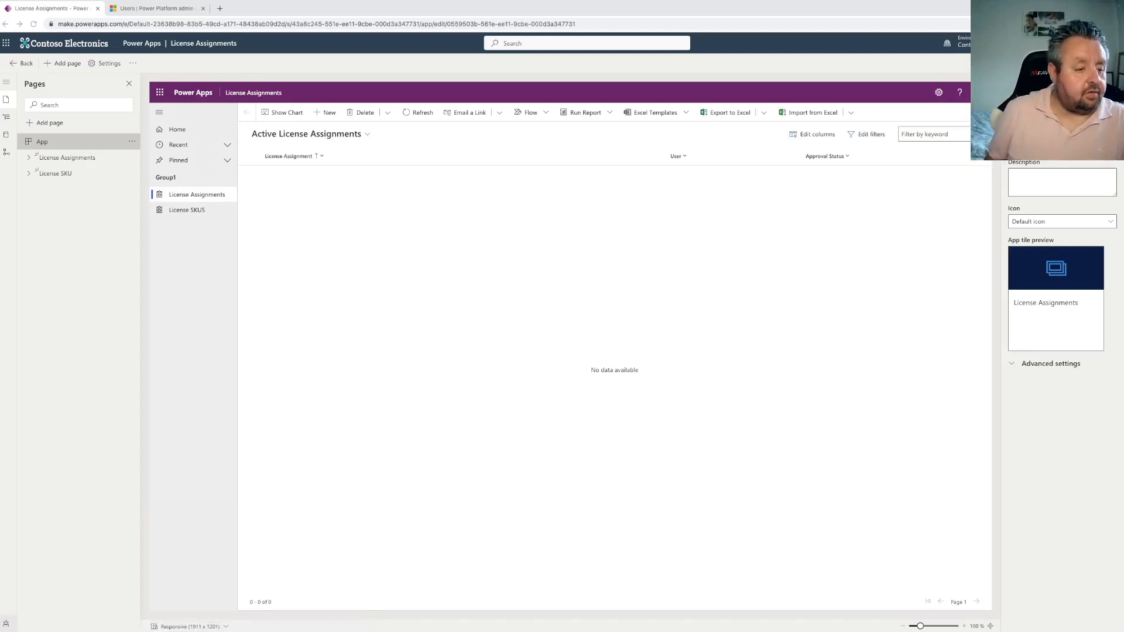
Open the License SKU view, saving the app, and remove the Created On column
left_click(28, 173)
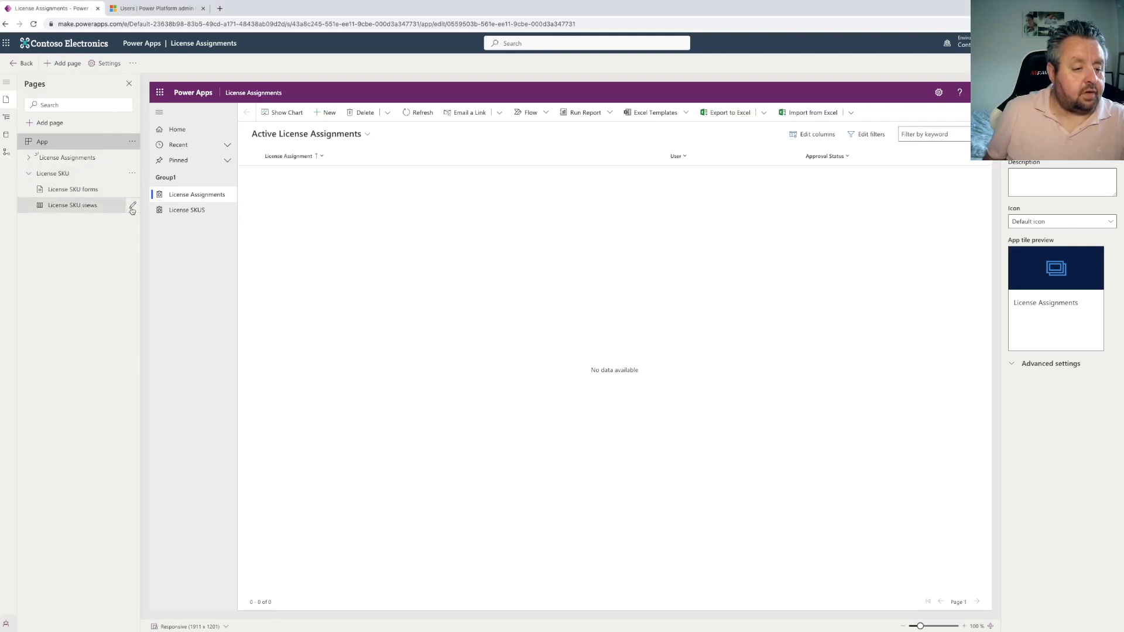
left_click(133, 206)
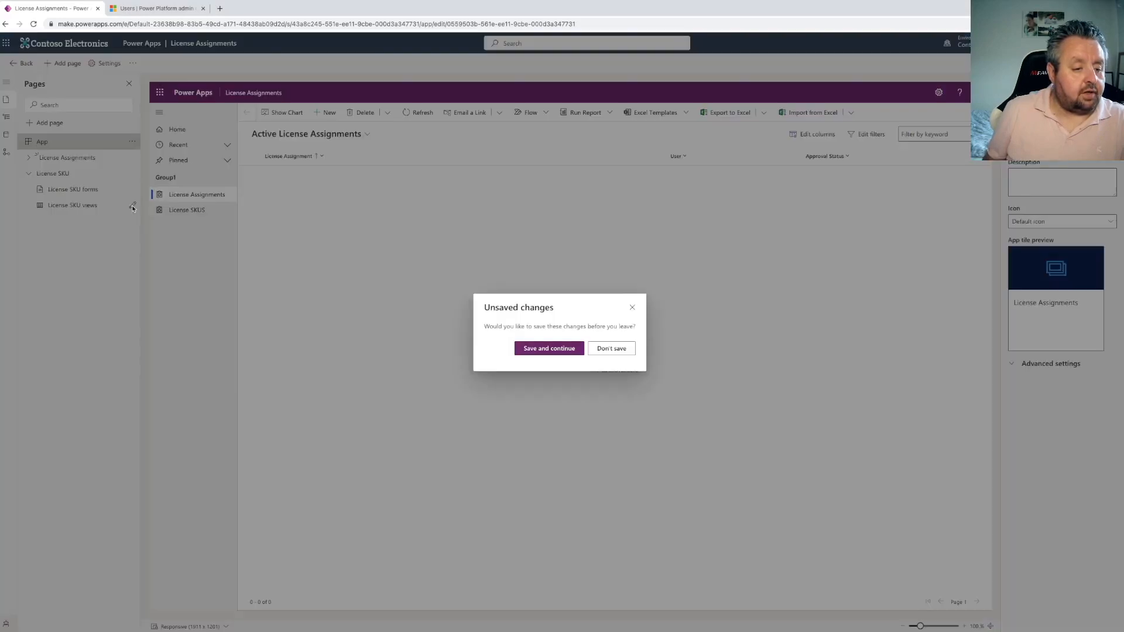
left_click(565, 349)
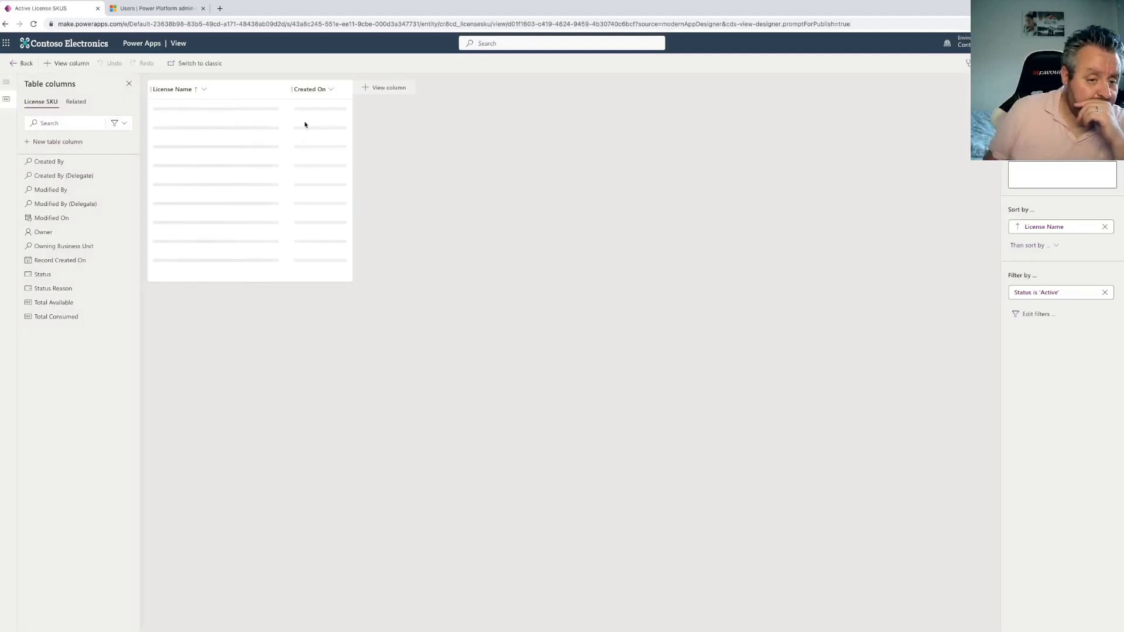
left_click(319, 91)
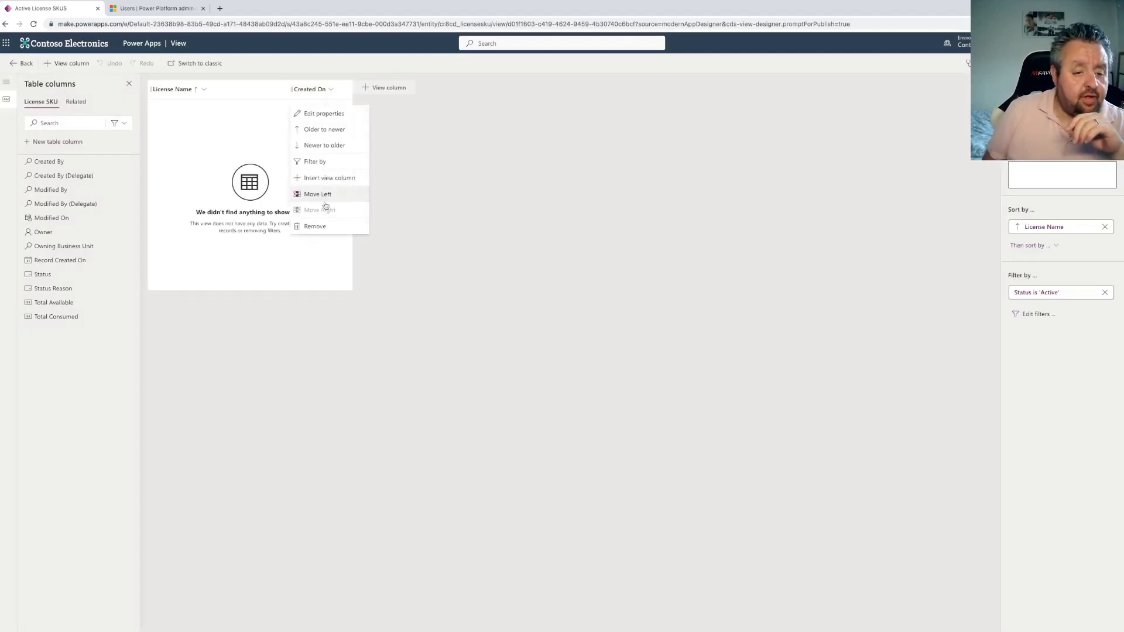
left_click(316, 224)
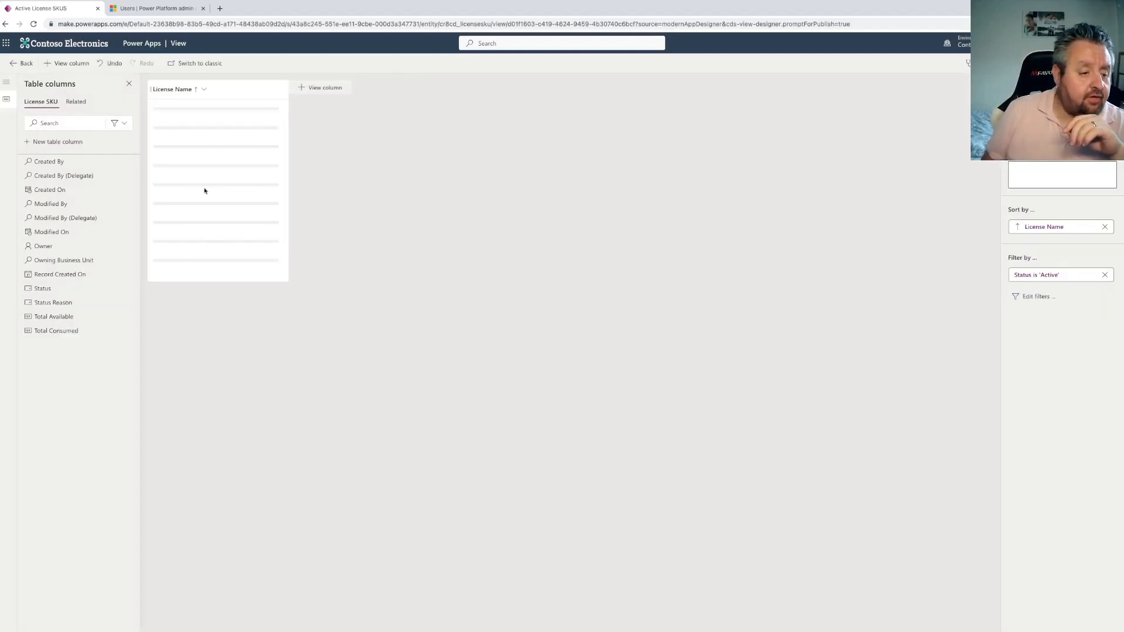
Add the Total Available and Total Consumed columns to the License SKU view and return to the app designer
left_click(69, 316)
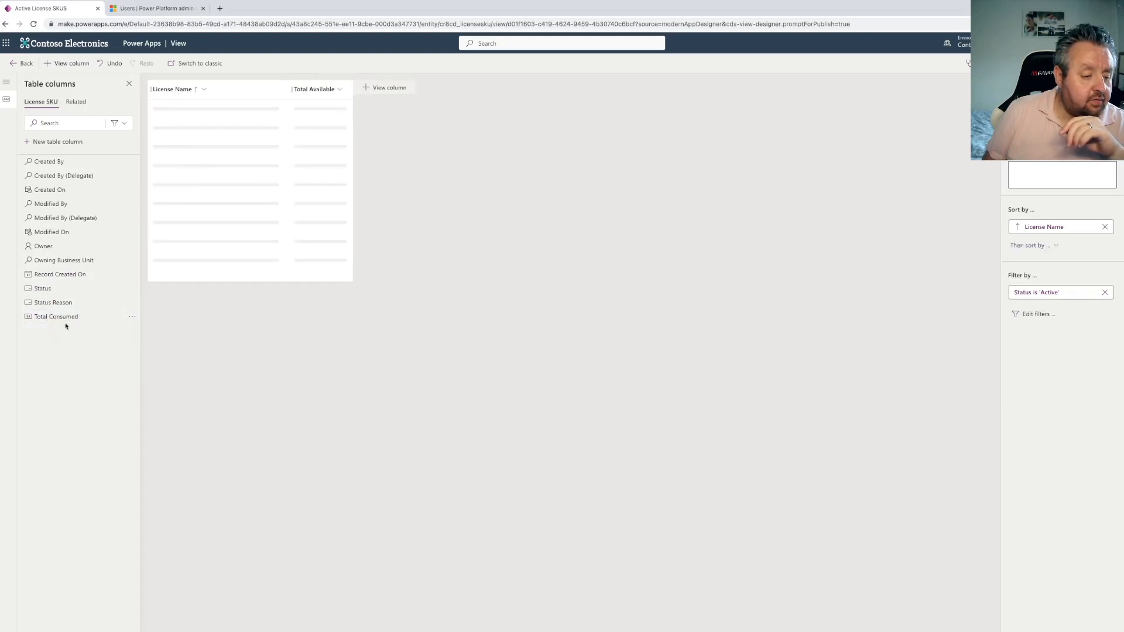
left_click(68, 317)
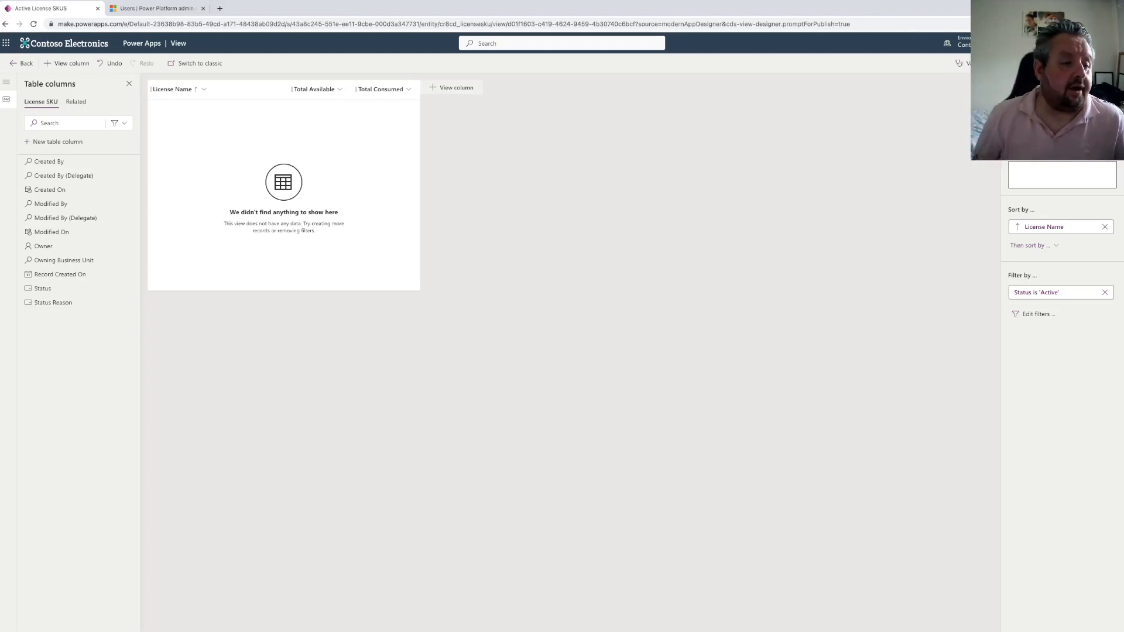
left_click(22, 63)
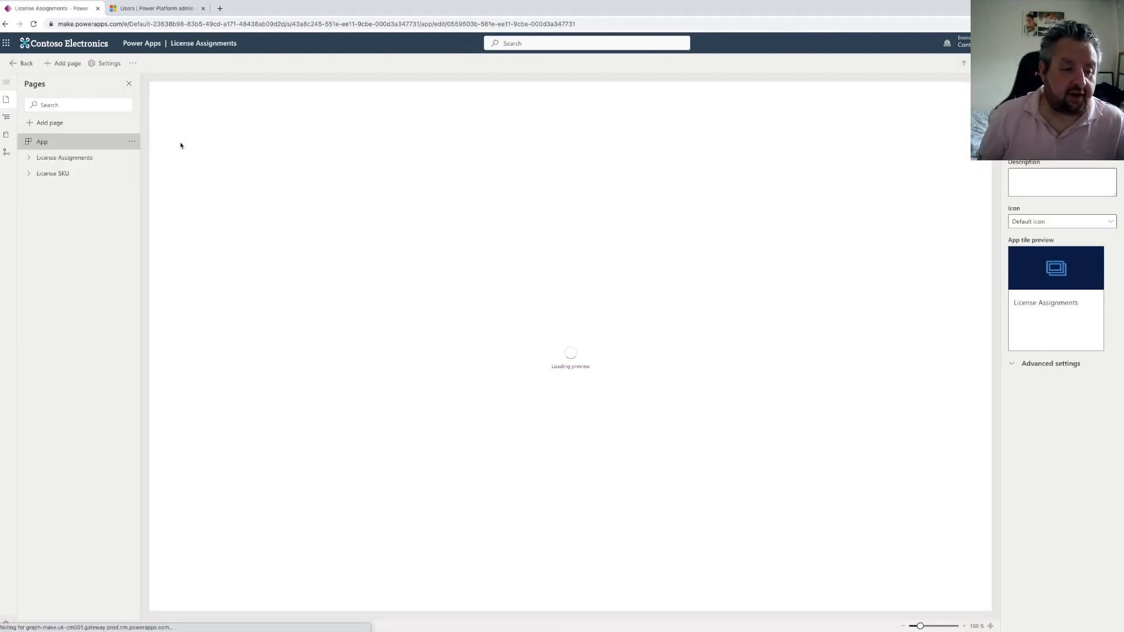
left_click(23, 63)
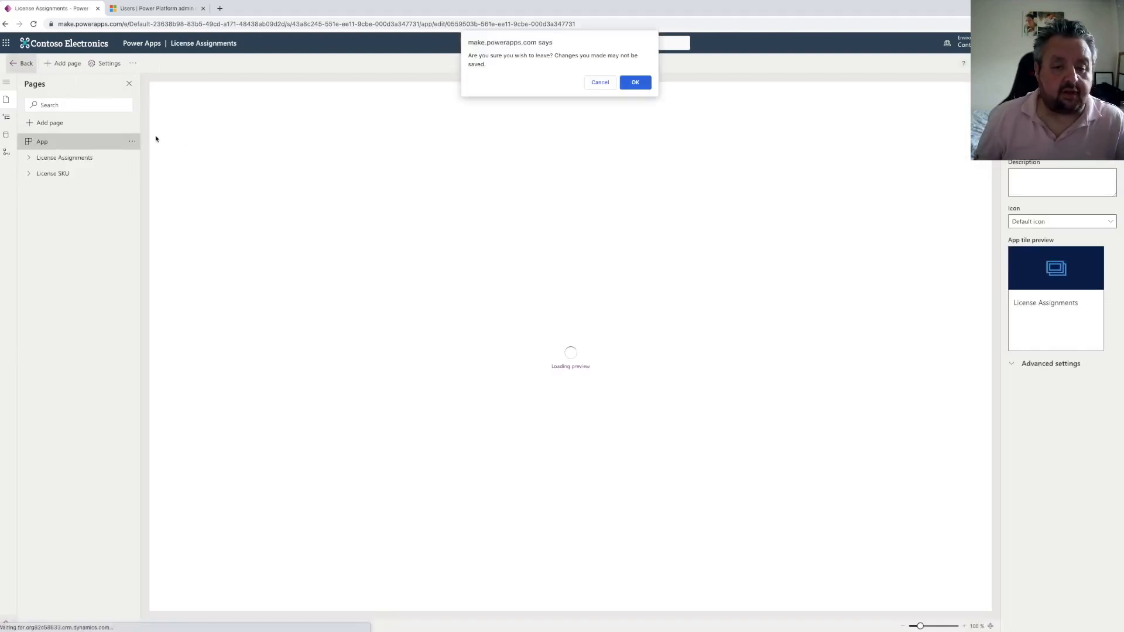
left_click(600, 82)
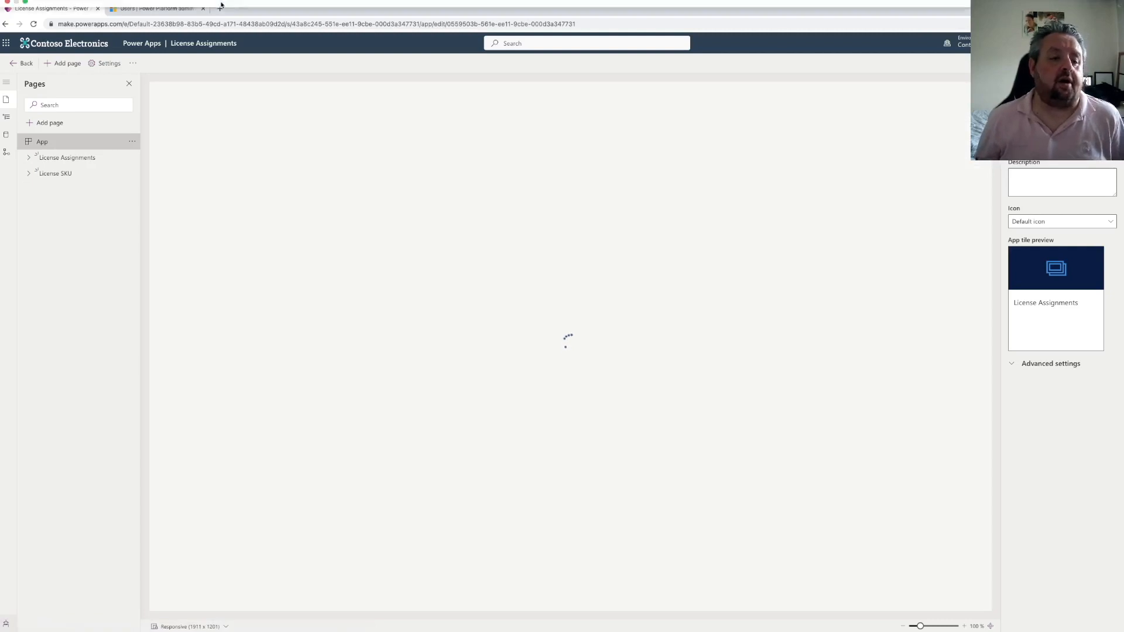
Open Microsoft Forms at forms.office.com in a new browser tab
left_click(220, 30)
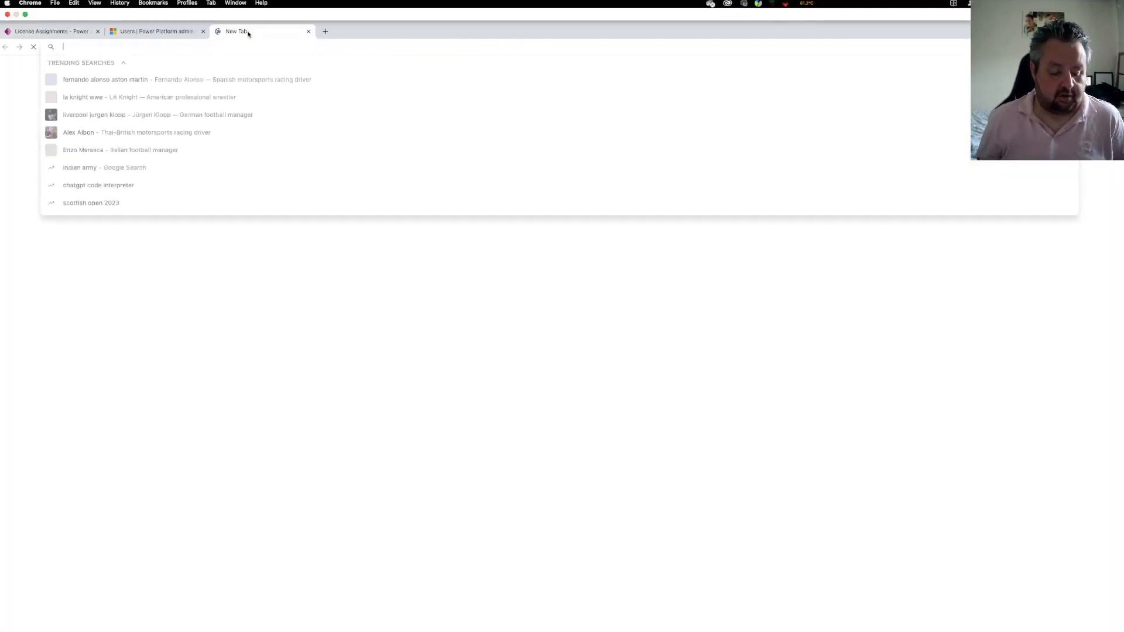
type("form.office.com")
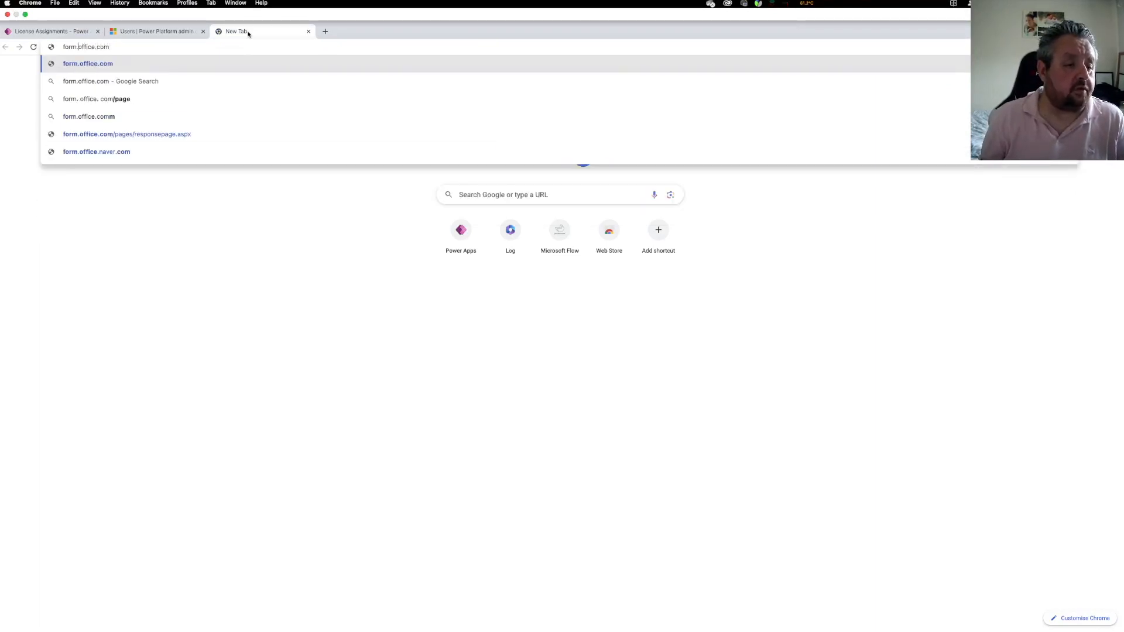
type("s")
key("Return")
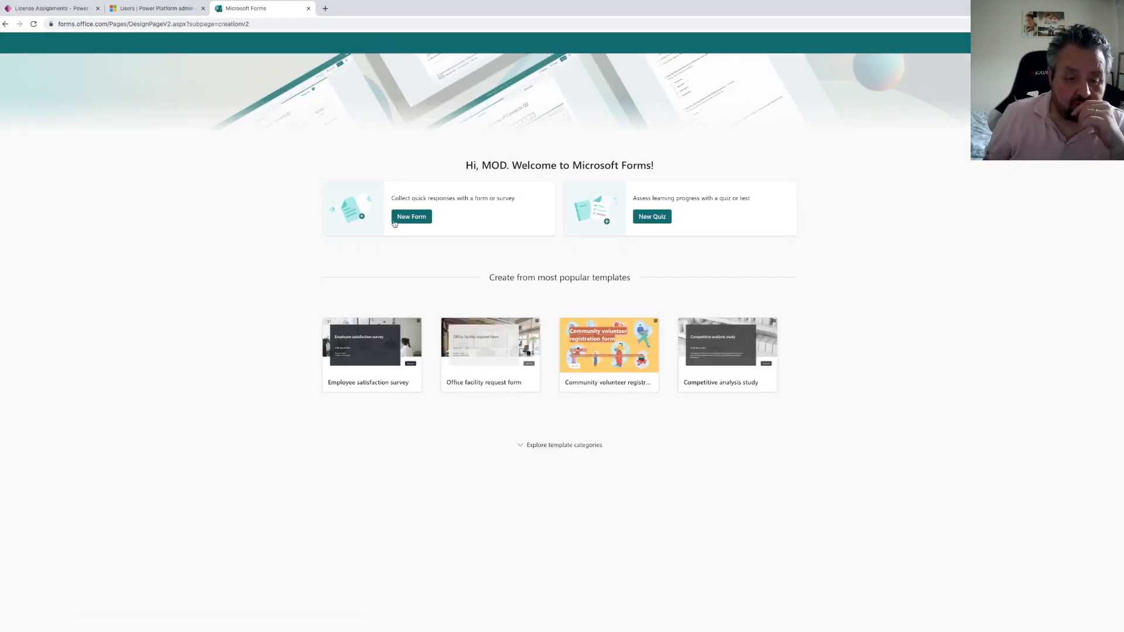
Create a new form titled "Power Apps Per User License request"
left_click(414, 221)
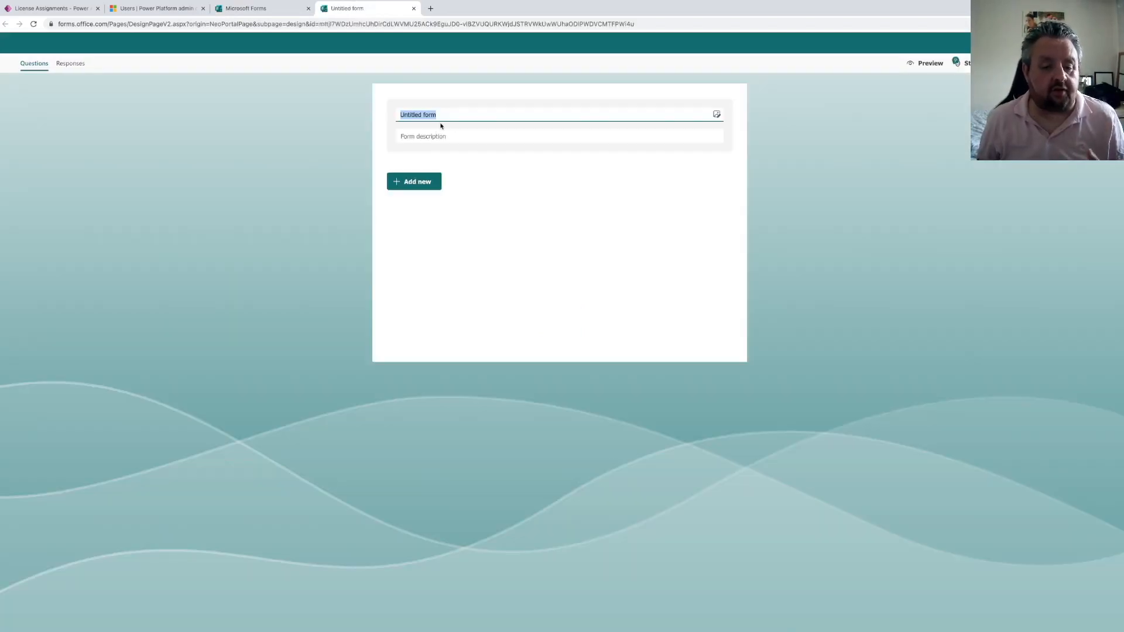
type("Power ")
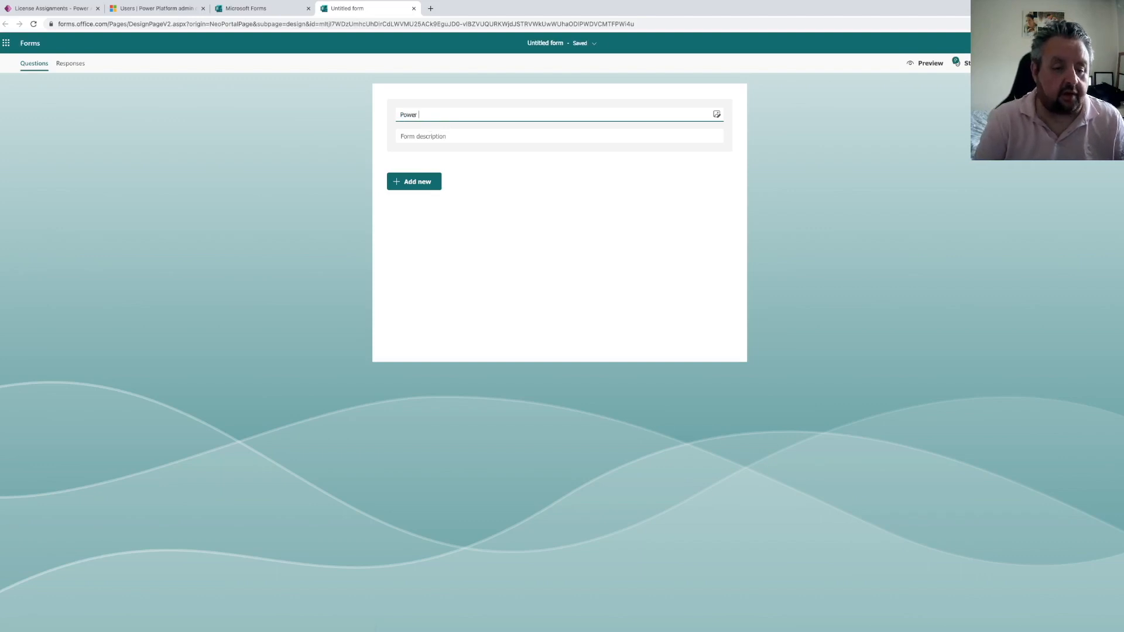
type("Apps Per User License request")
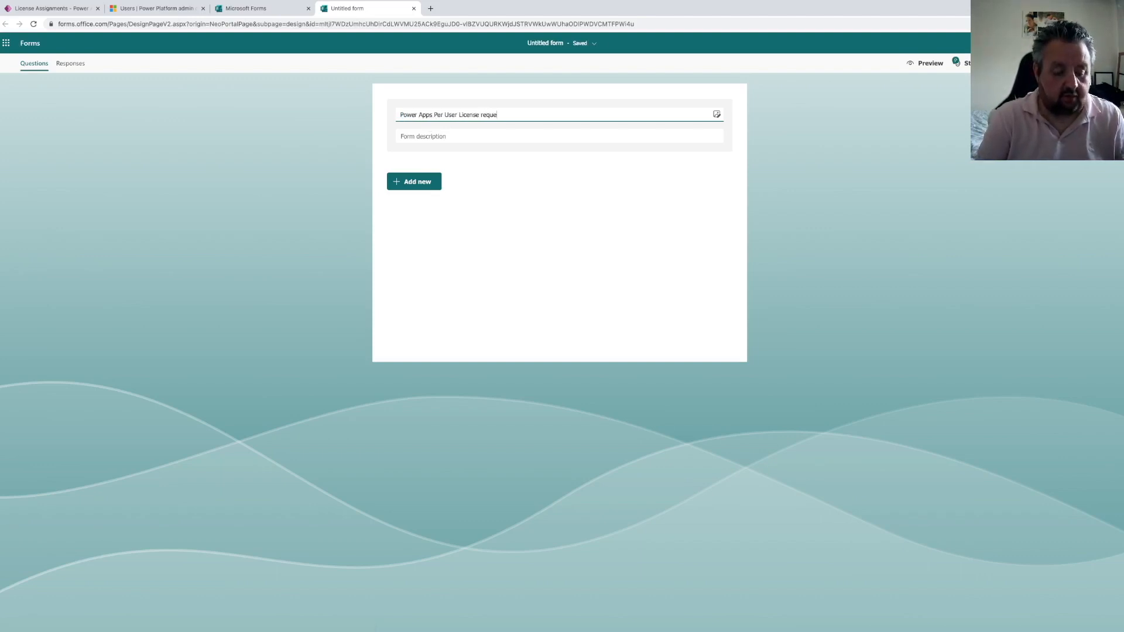
Add a required choice question "Would you like a Power Apps per User license?" with the single option Yes
left_click(517, 231)
left_click(423, 187)
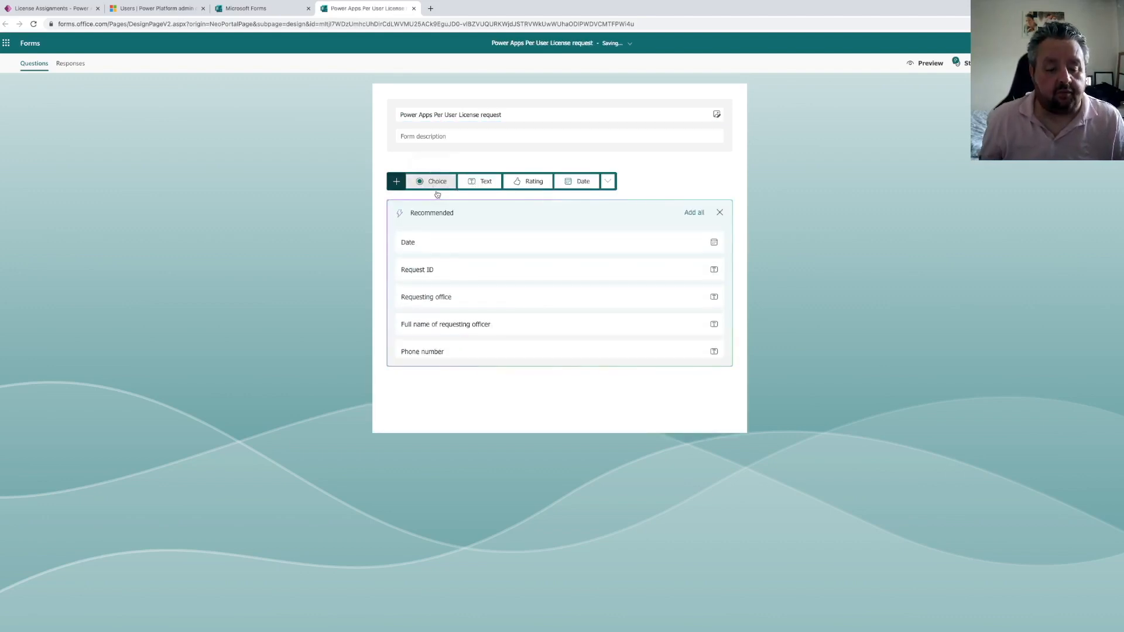
left_click(432, 183)
type("Would you lk")
type("ke a Power Apps per User license?")
left_click(469, 220)
type("Yes")
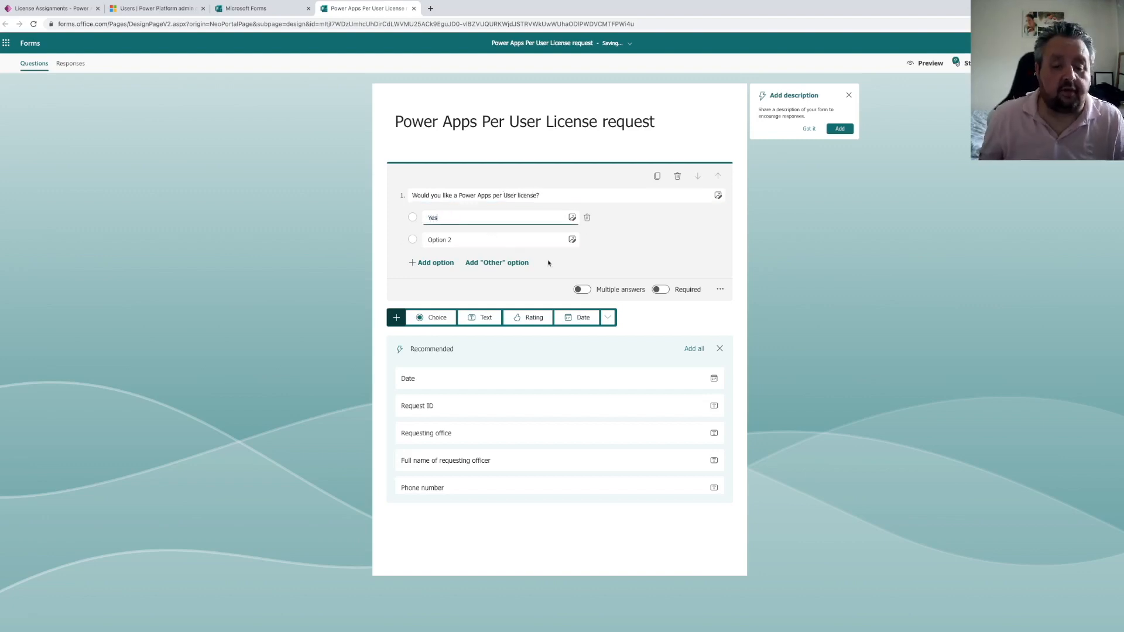
left_click(588, 240)
left_click(660, 267)
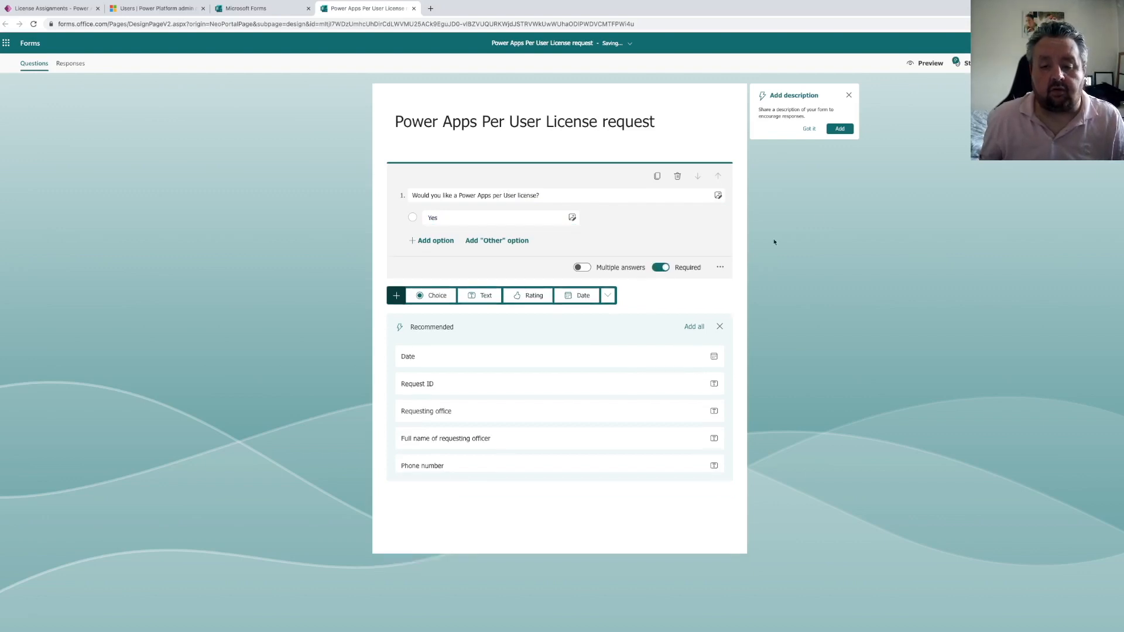
left_click(827, 168)
left_click(849, 94)
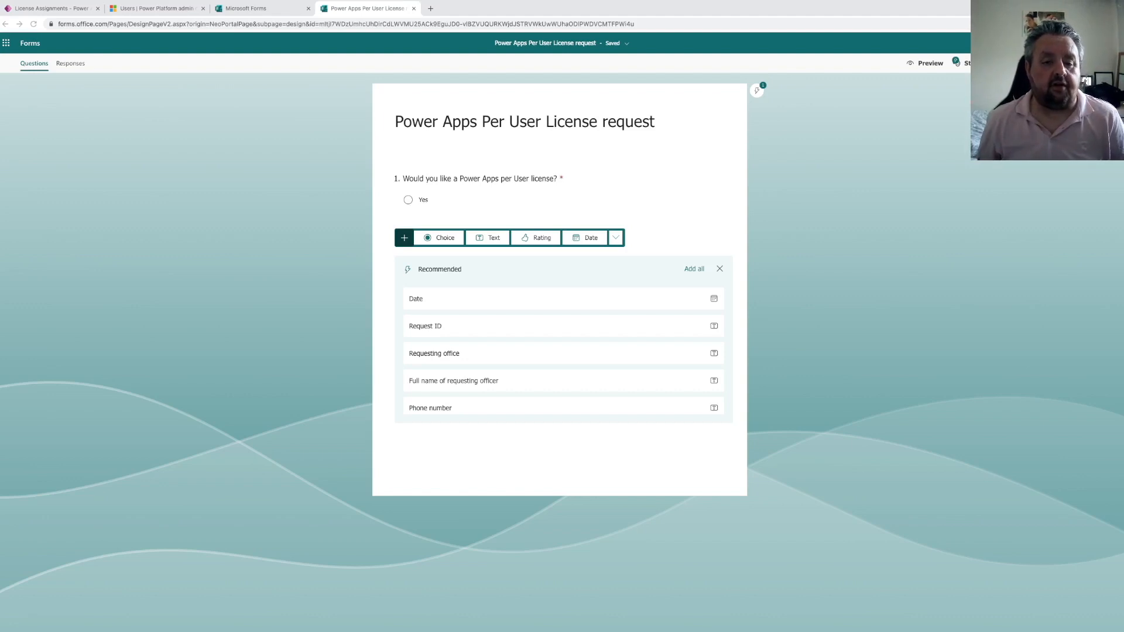
Open the Azure portal at portal.azure.com in a new browser tab
left_click(431, 8)
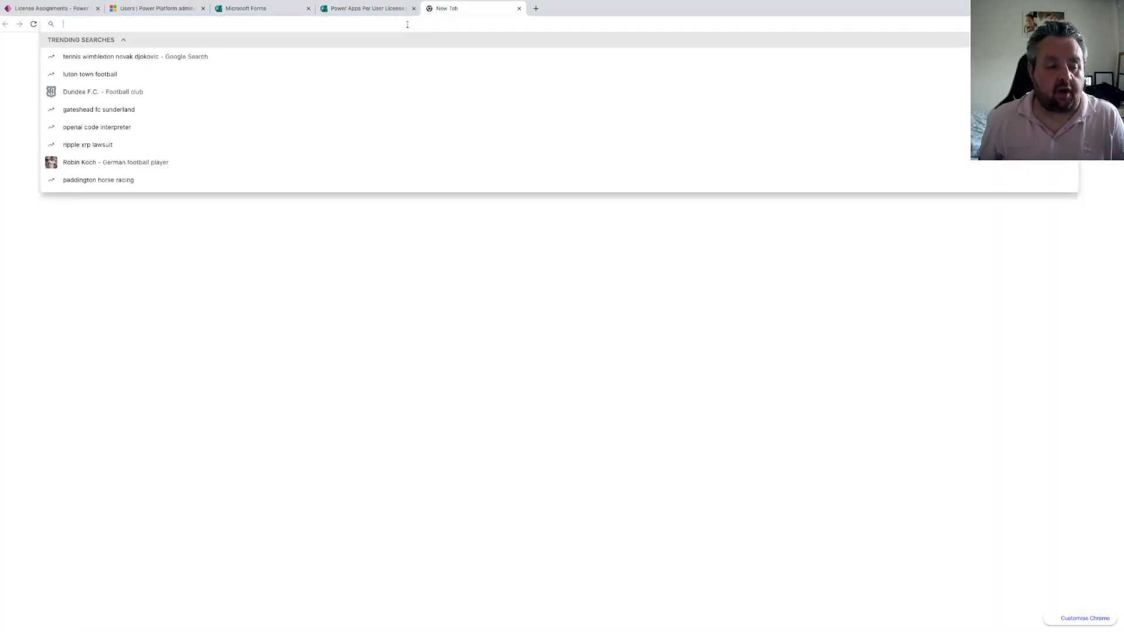
type("porta")
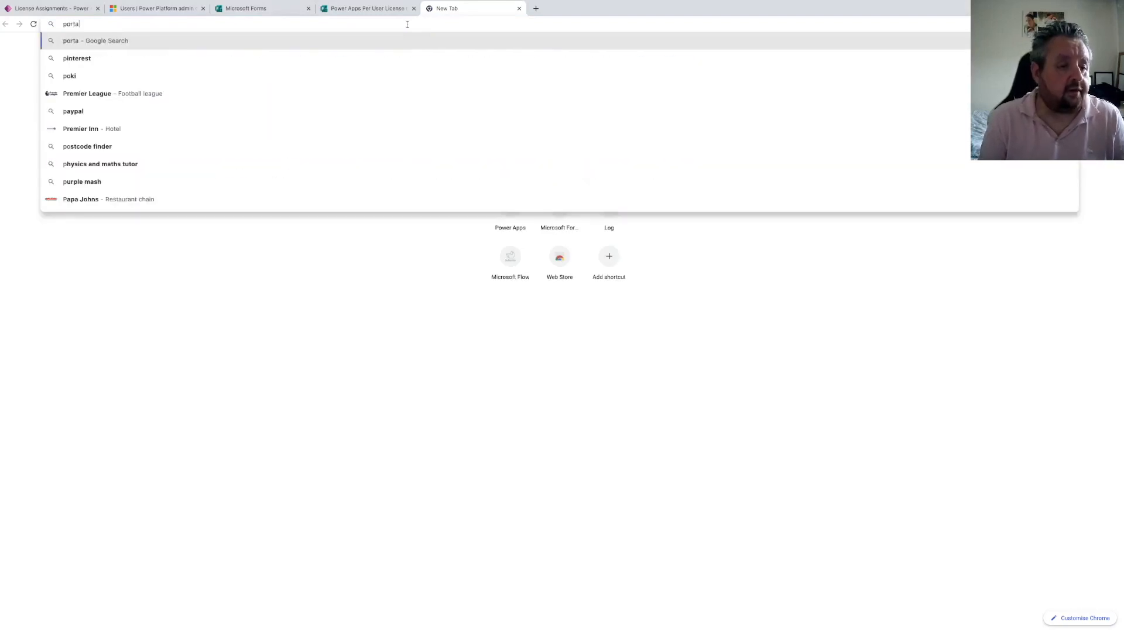
type("l.azure.com")
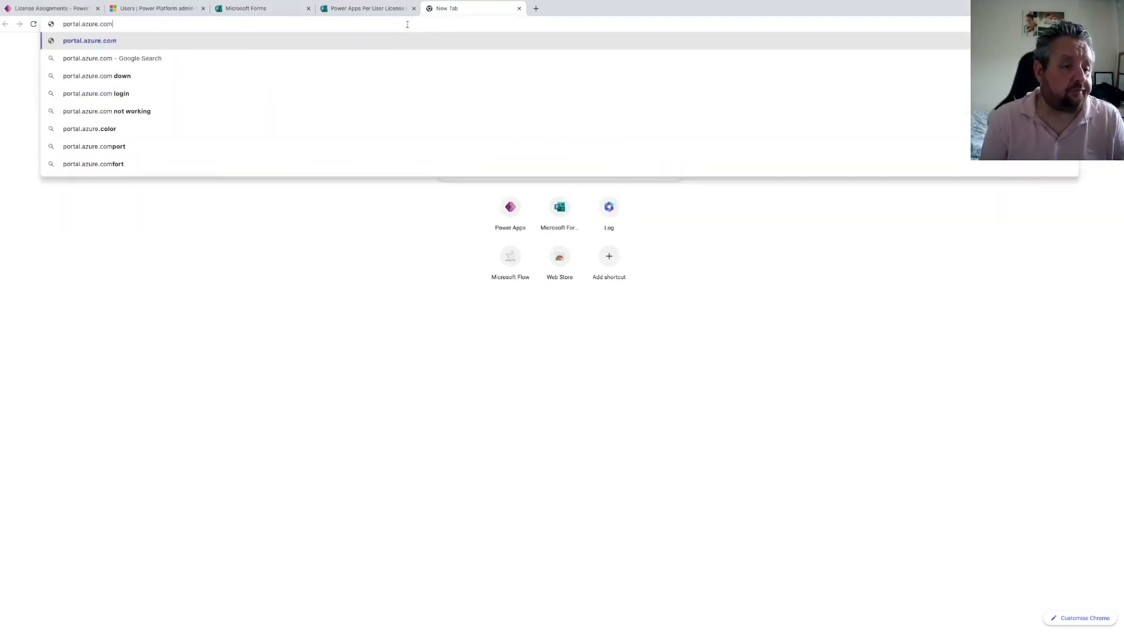
key("Return")
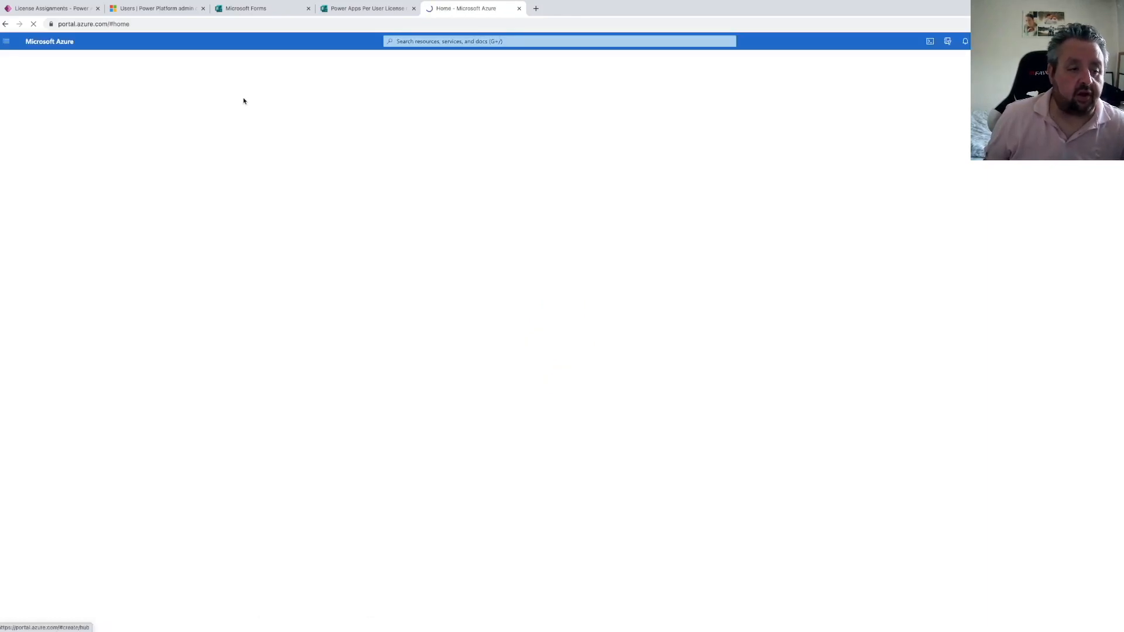
Open the Microsoft Entra admin center at entra.microsoft.com in another new tab
left_click(537, 9)
type("entra.mic")
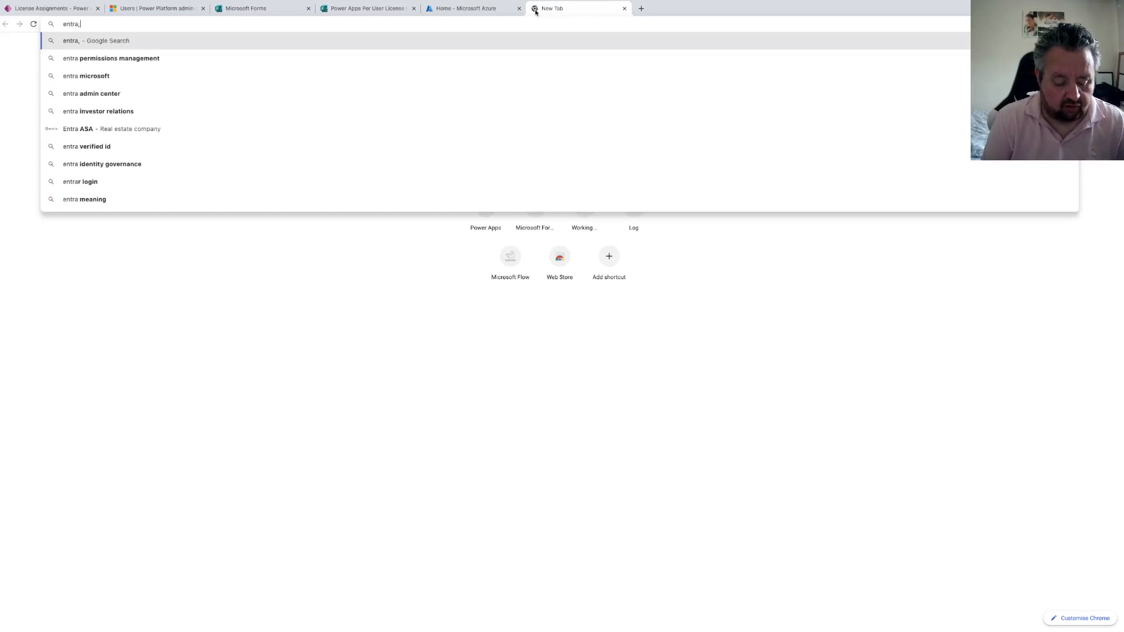
type("rosoft.com")
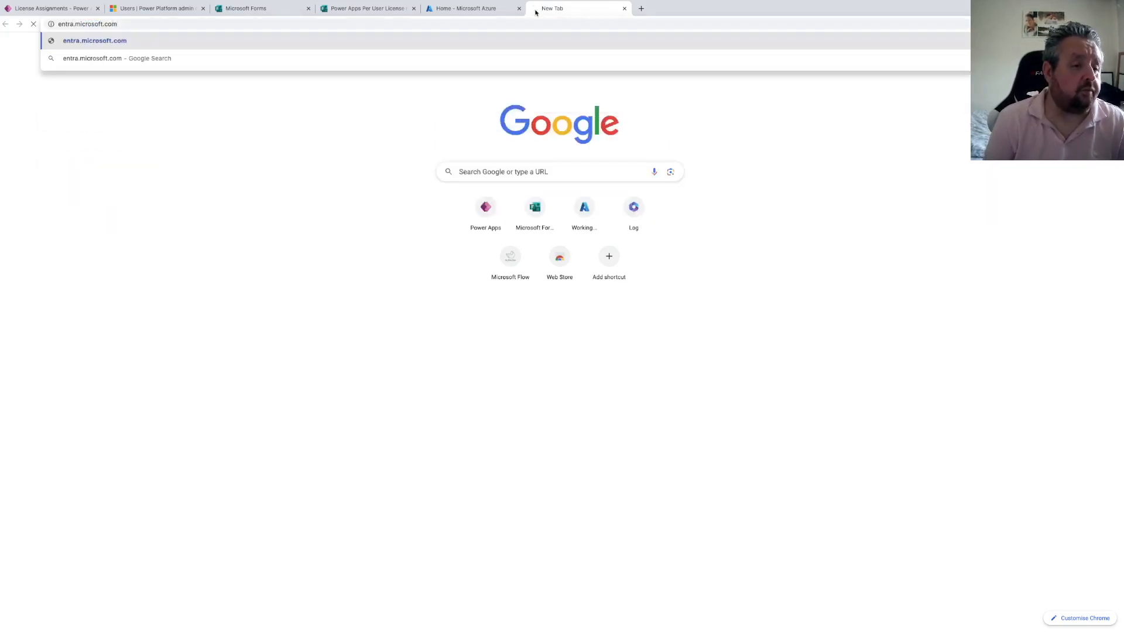
key("Return")
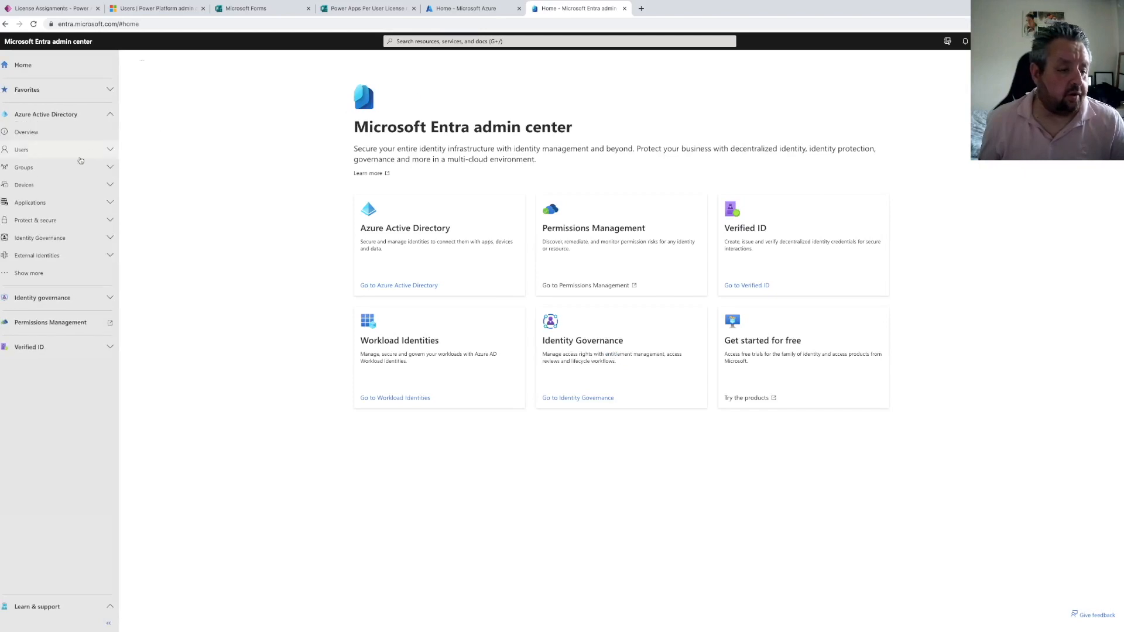
Start a new security group from All groups and name it SG-PowerAppsPerUser
left_click(39, 169)
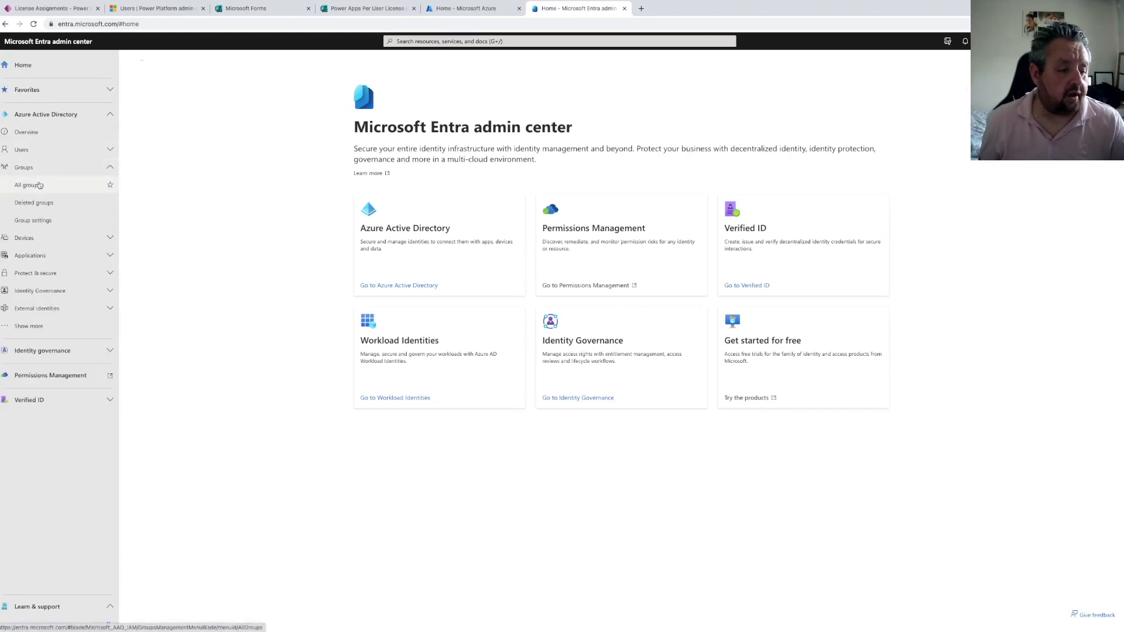
left_click(27, 185)
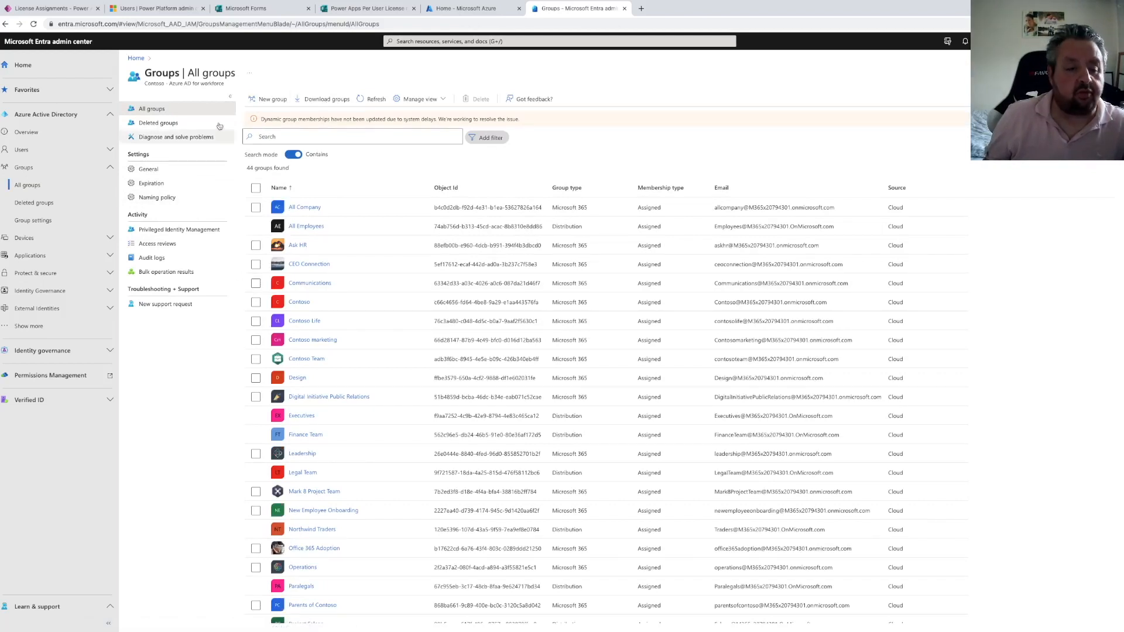
left_click(271, 100)
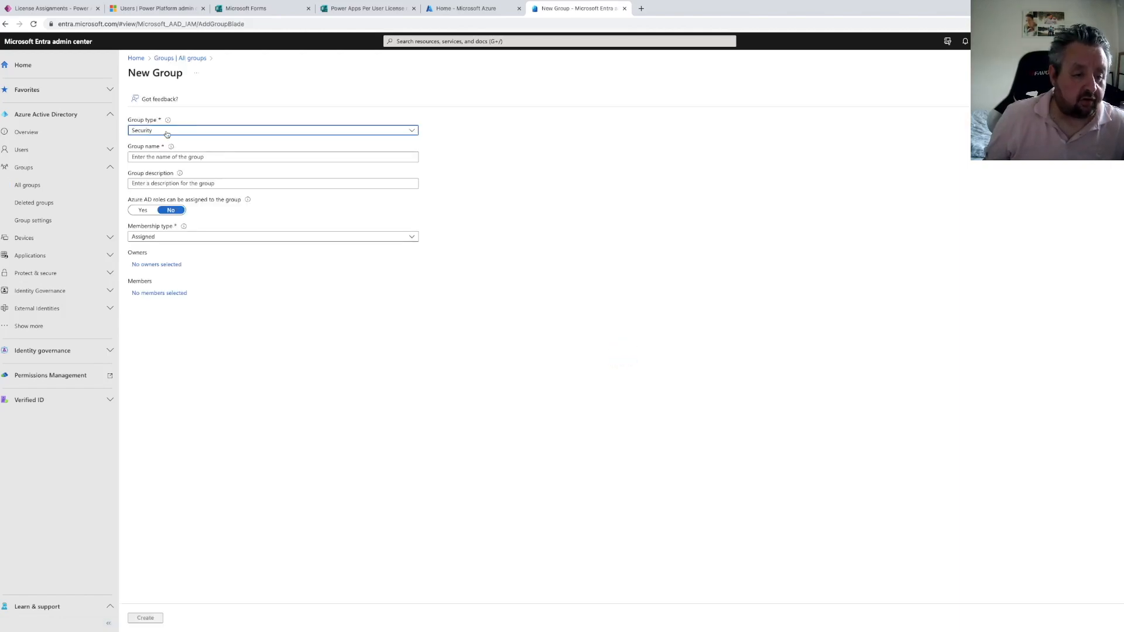
mouse_move(168, 121)
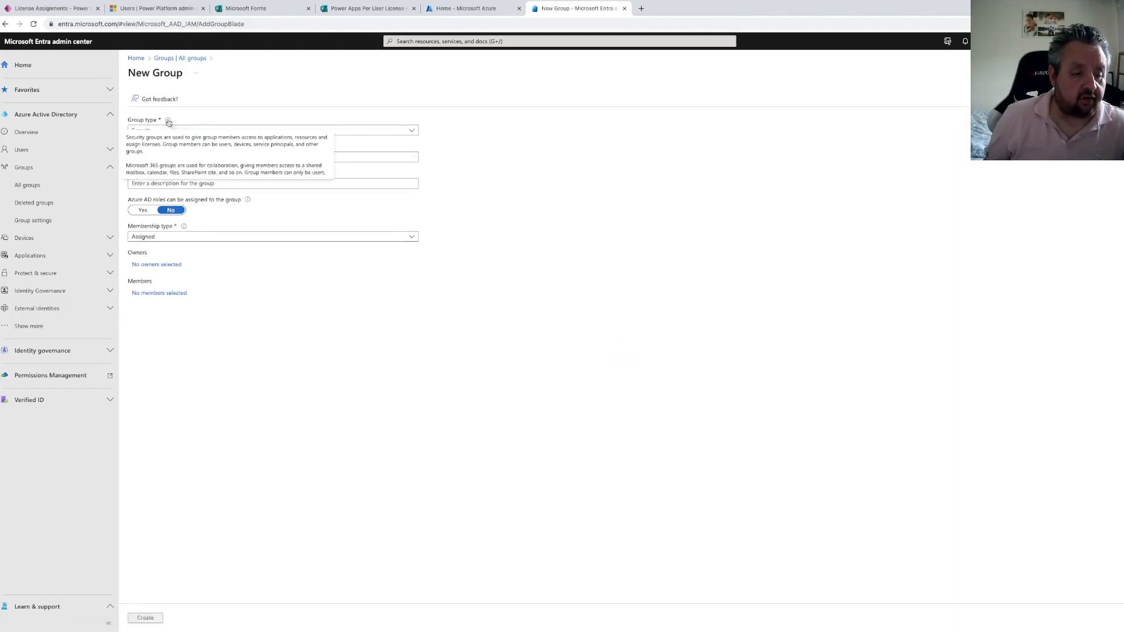
left_click(204, 158)
type("S")
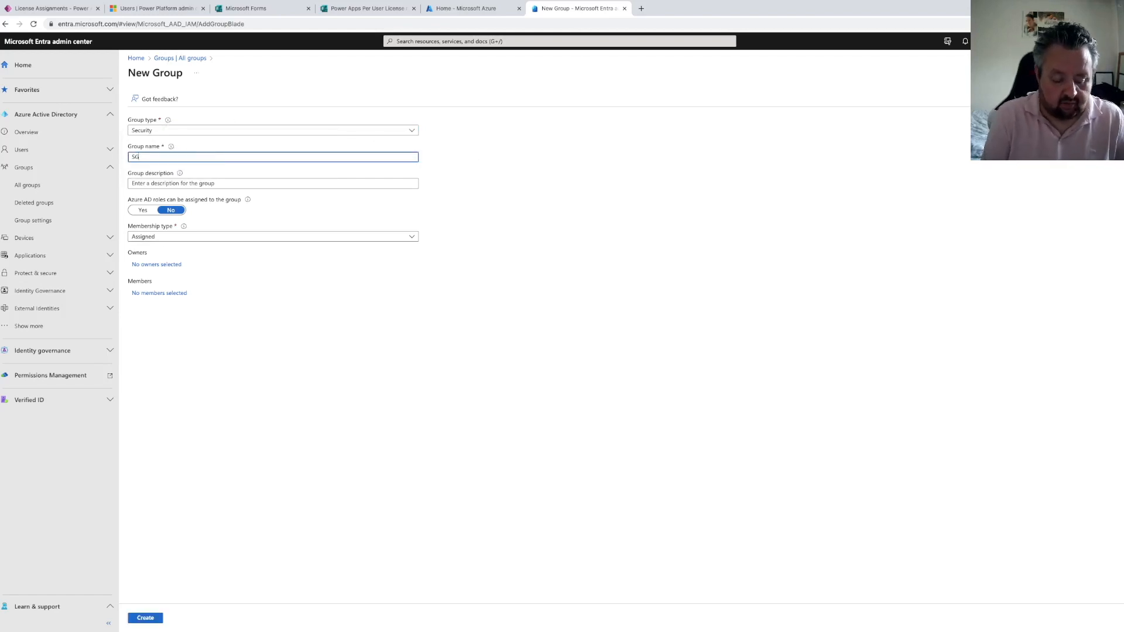
type("G")
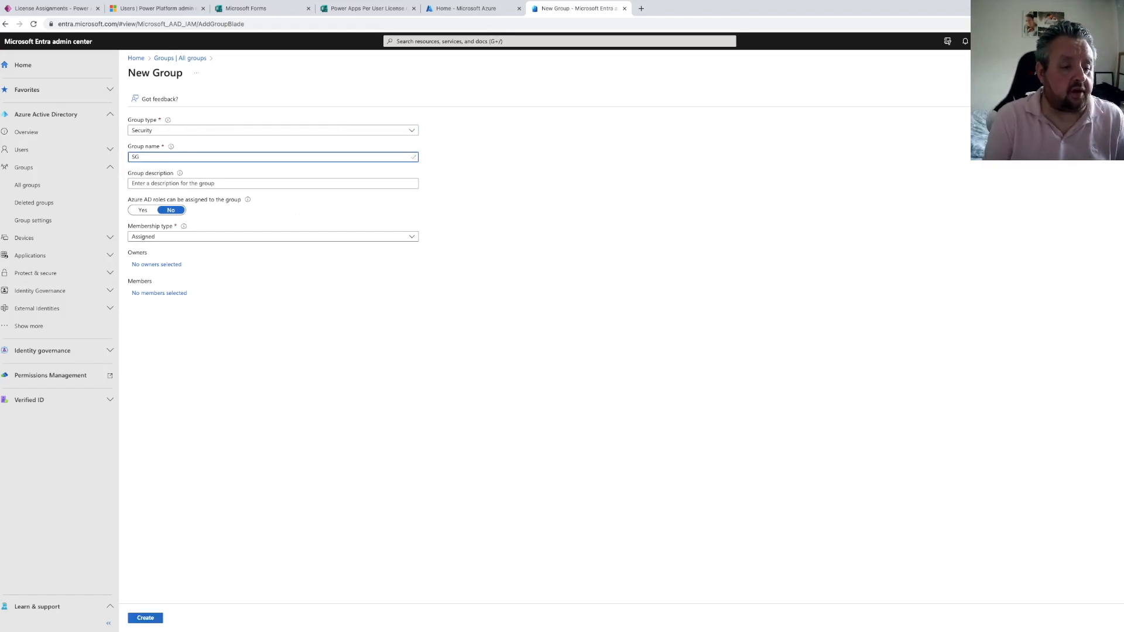
type("-Poww")
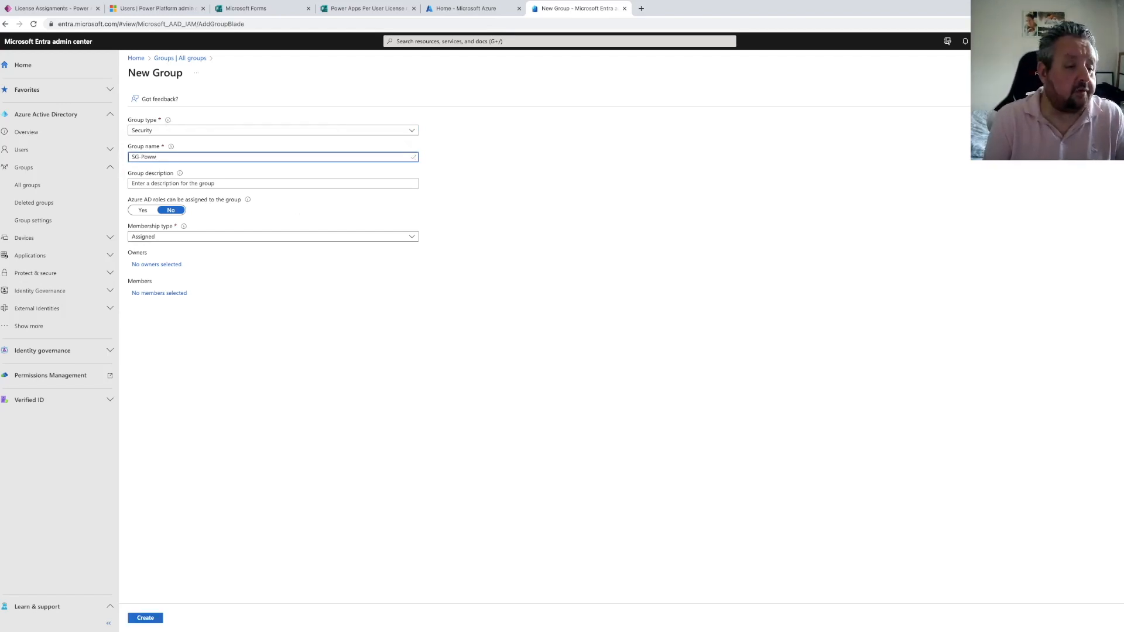
type("eppsPerUser")
Set the group description to "Anyone in this group will get a Power Apps per user license"
left_click(165, 184)
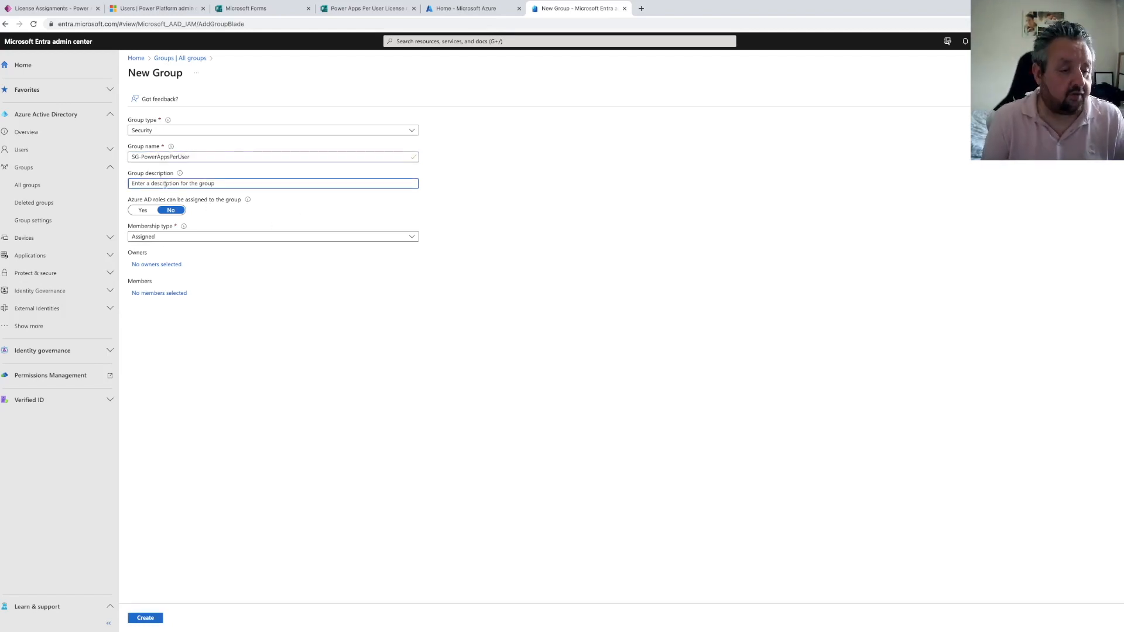
type("Anyone in this group ")
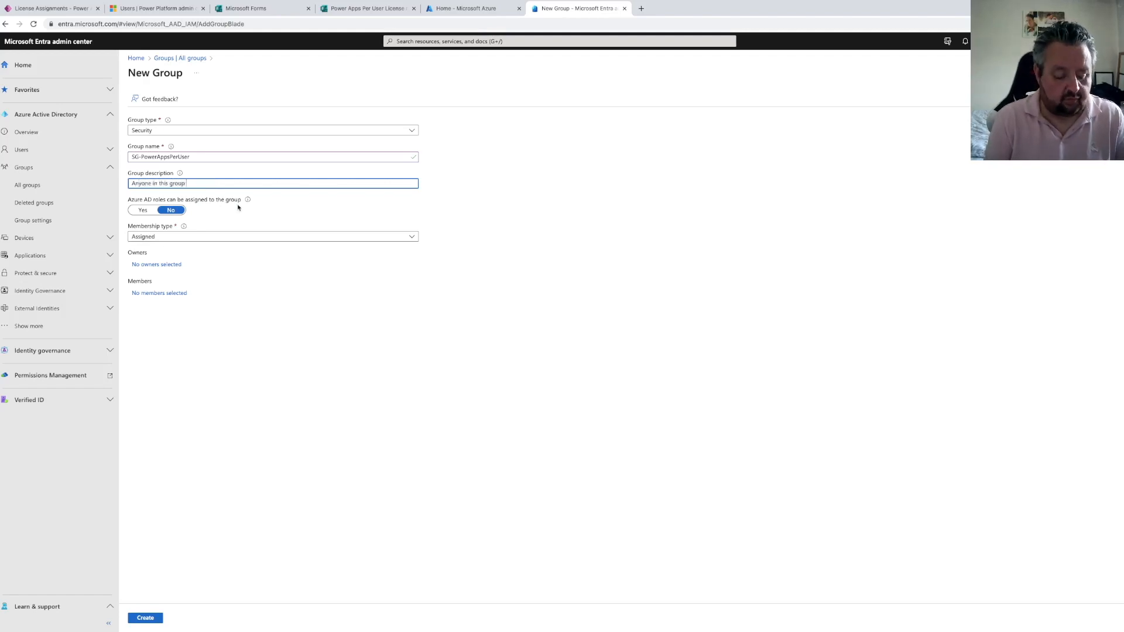
type("will get a Power Apps per us")
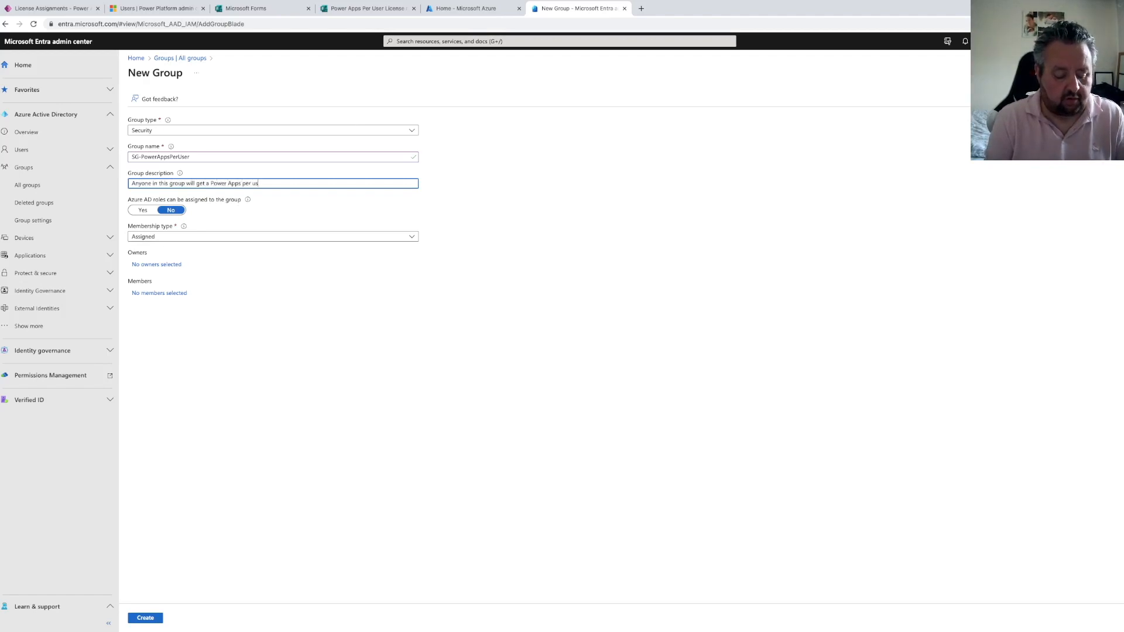
type("er license")
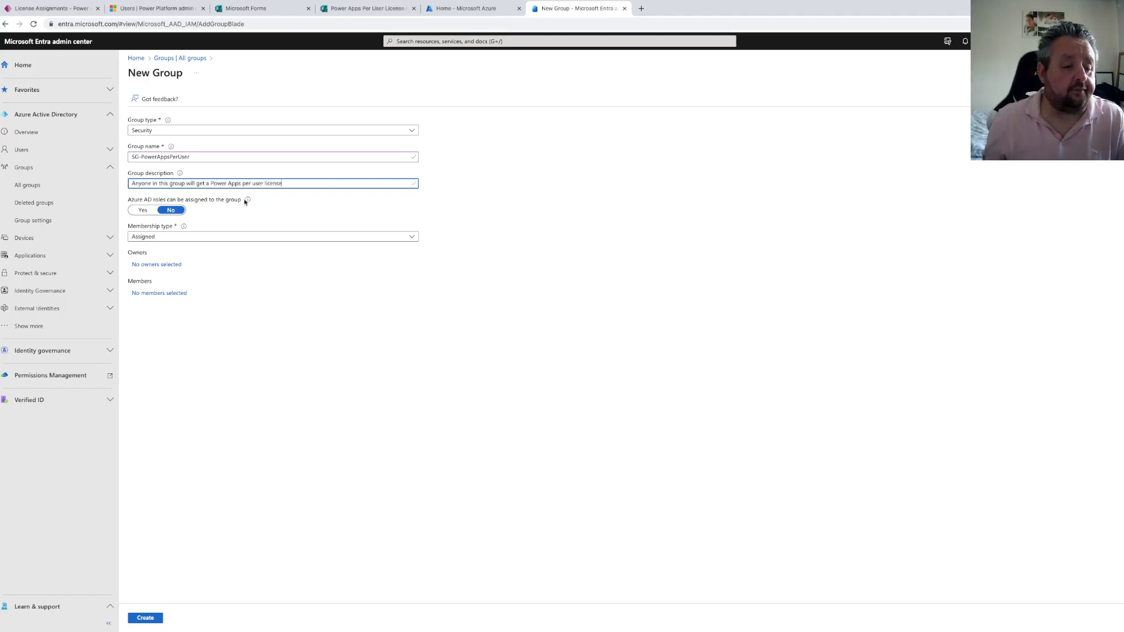
Add the administrator account as the group's owner and create the group
left_click(163, 264)
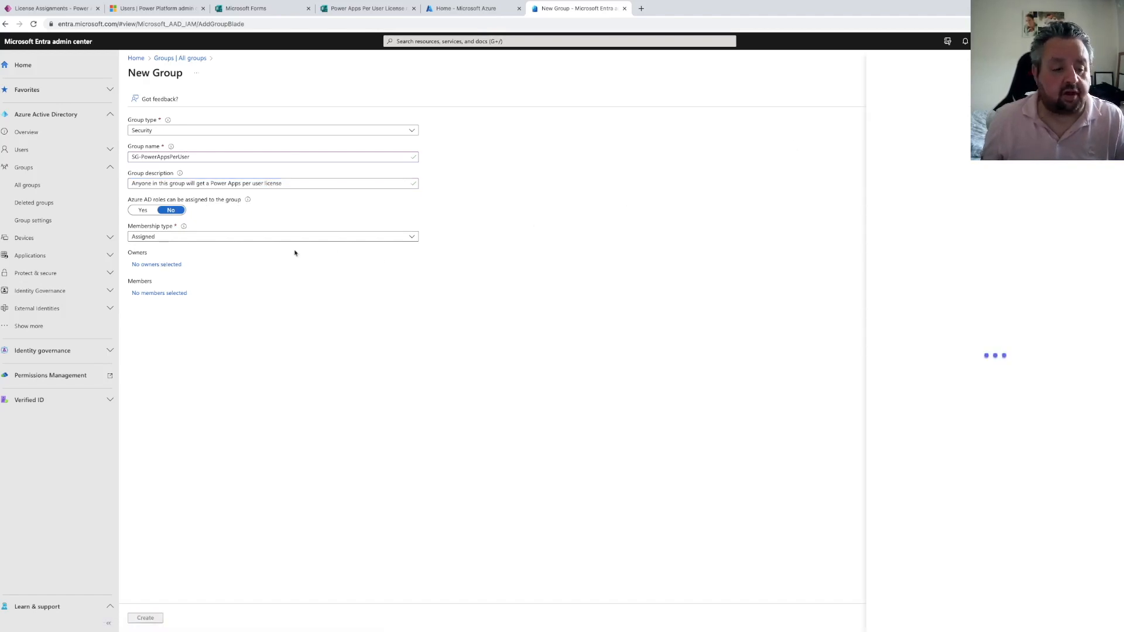
left_click(678, 127)
type("mod")
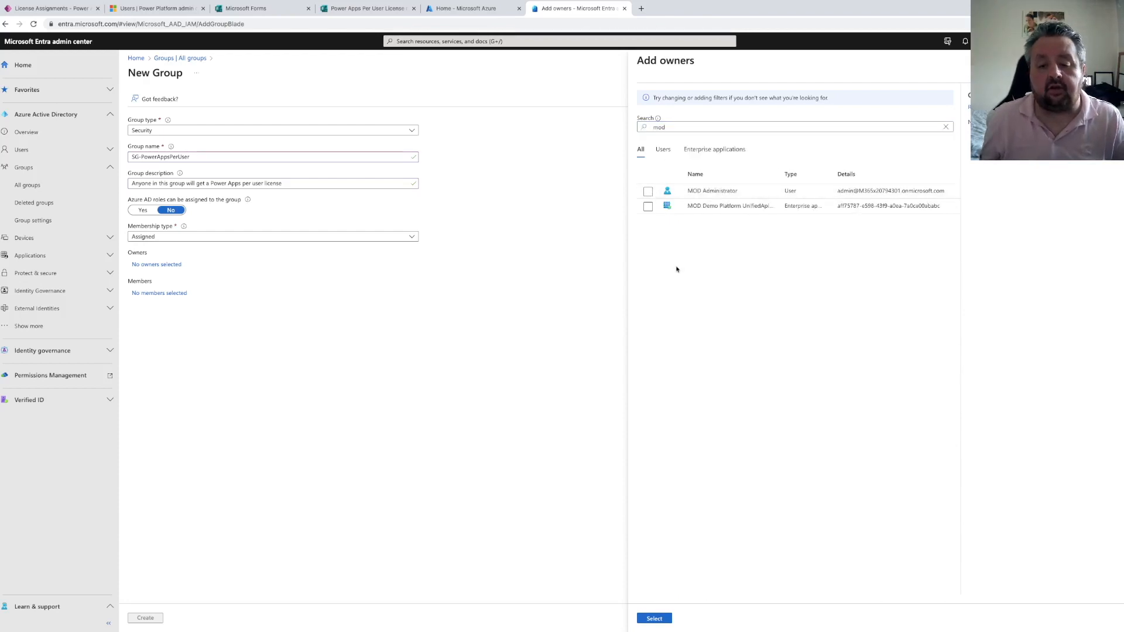
left_click(648, 192)
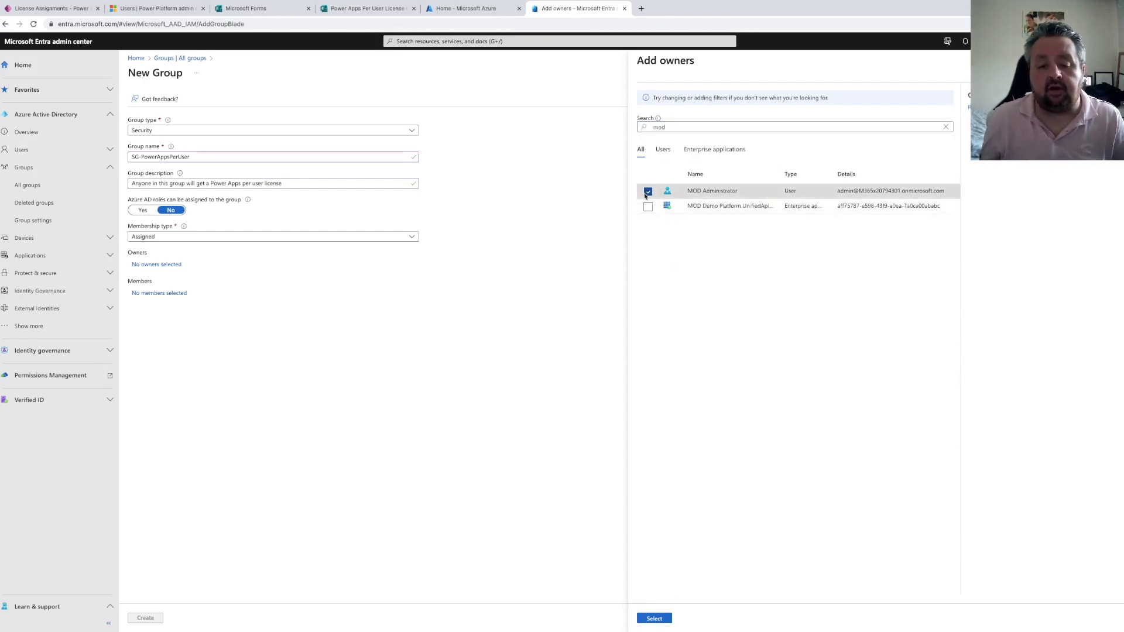
left_click(654, 618)
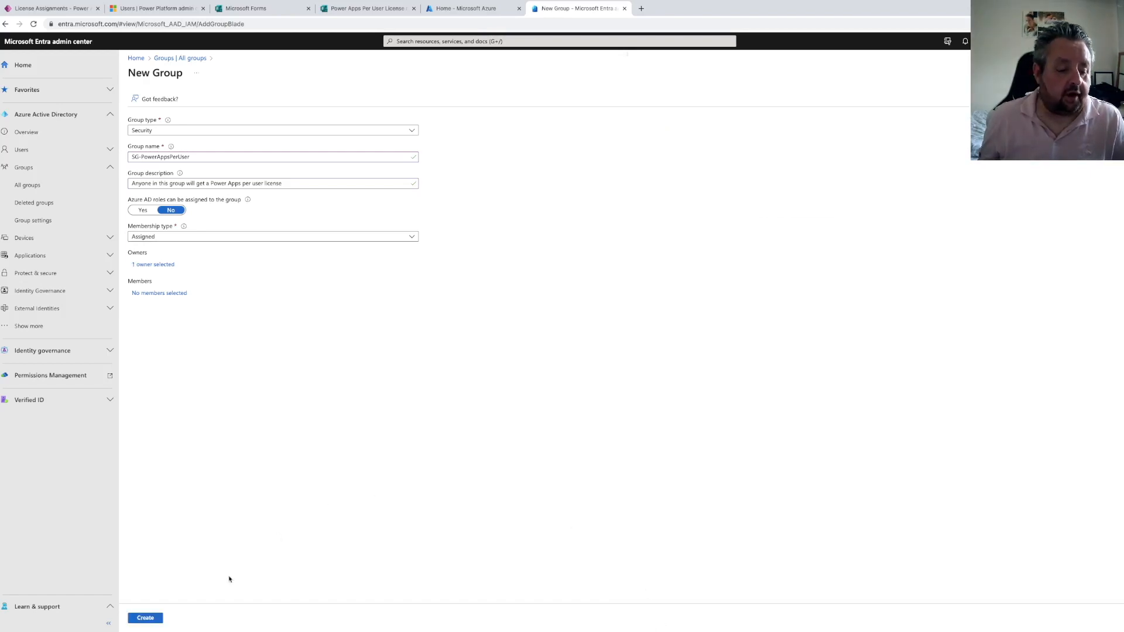
left_click(153, 619)
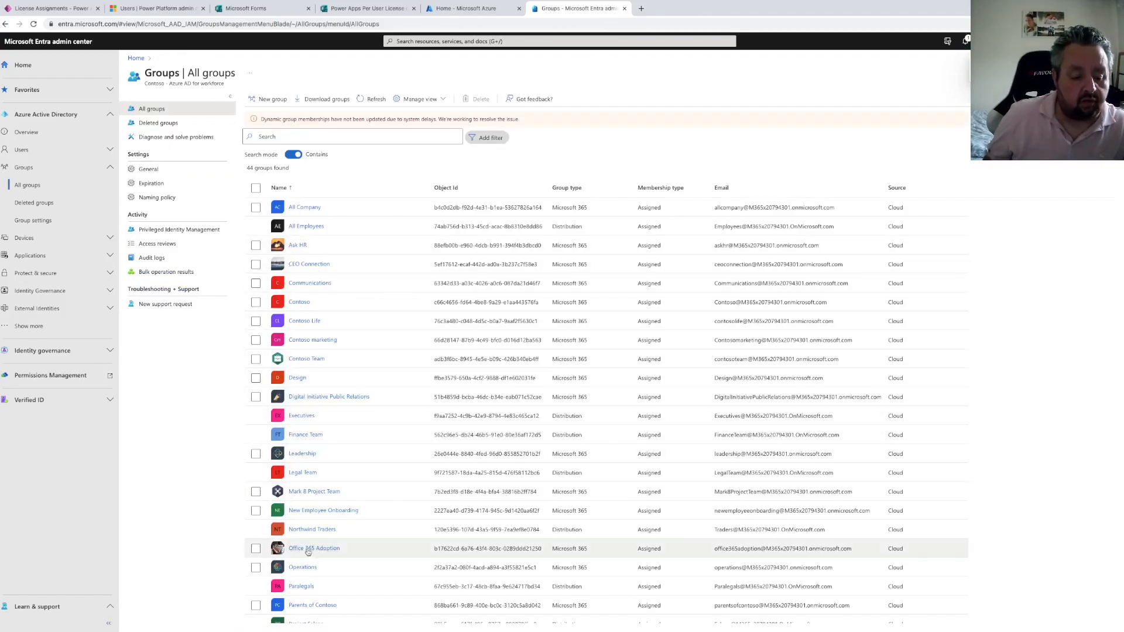
Refresh the groups list and scroll through it to look for the new group
scroll(326, 579, "down", 7)
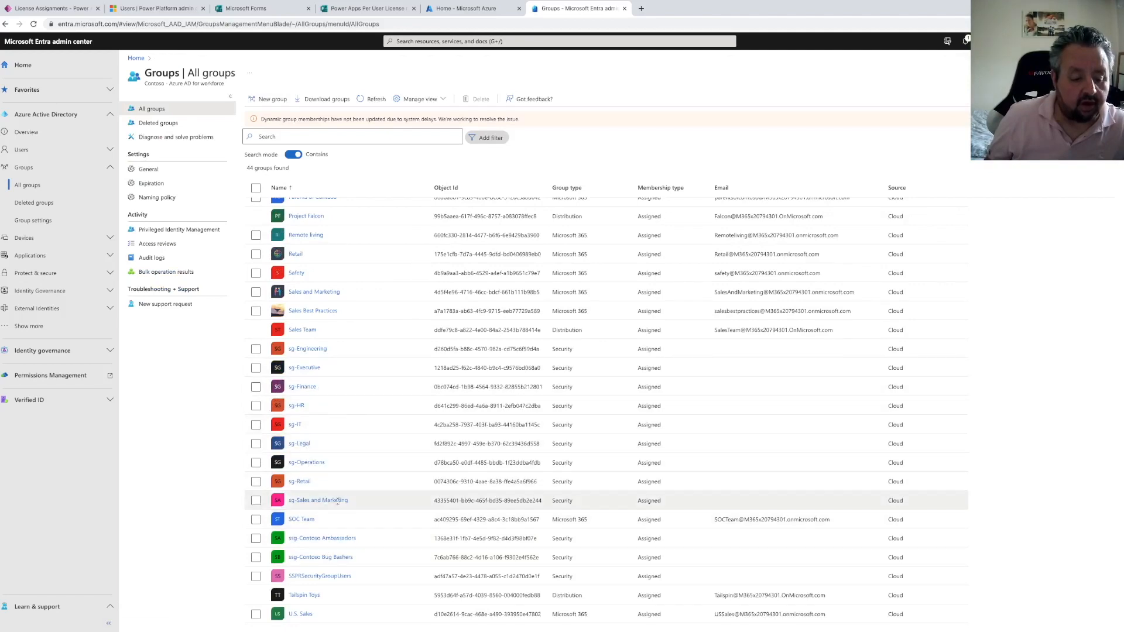
scroll(350, 424, "up", 6)
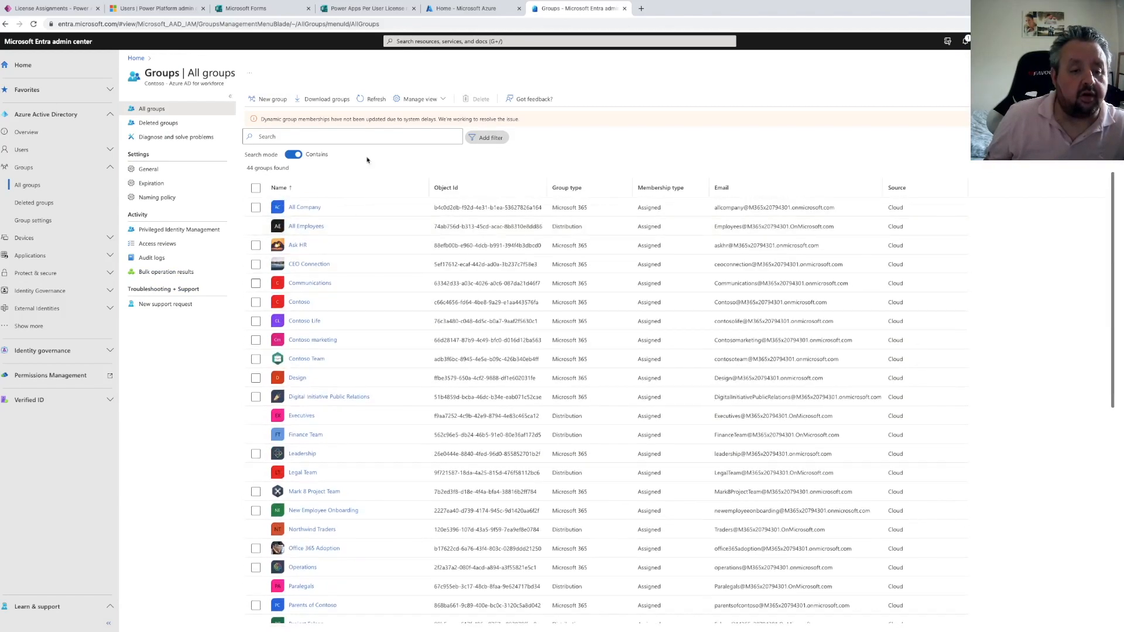
left_click(372, 100)
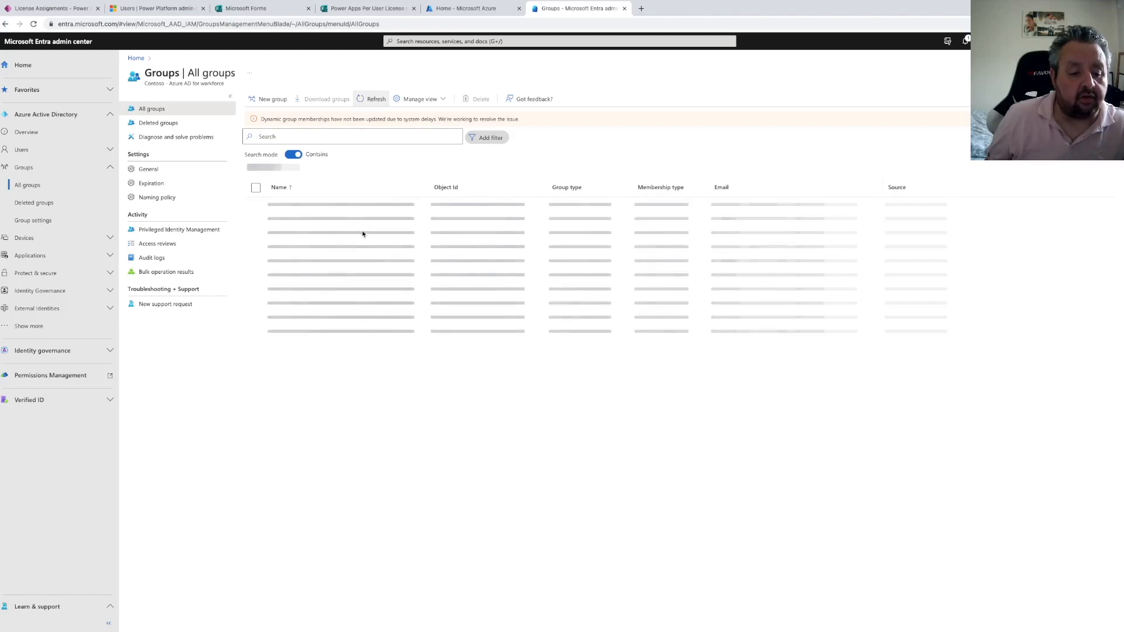
scroll(346, 391, "down", 5)
scroll(346, 390, "down", 3)
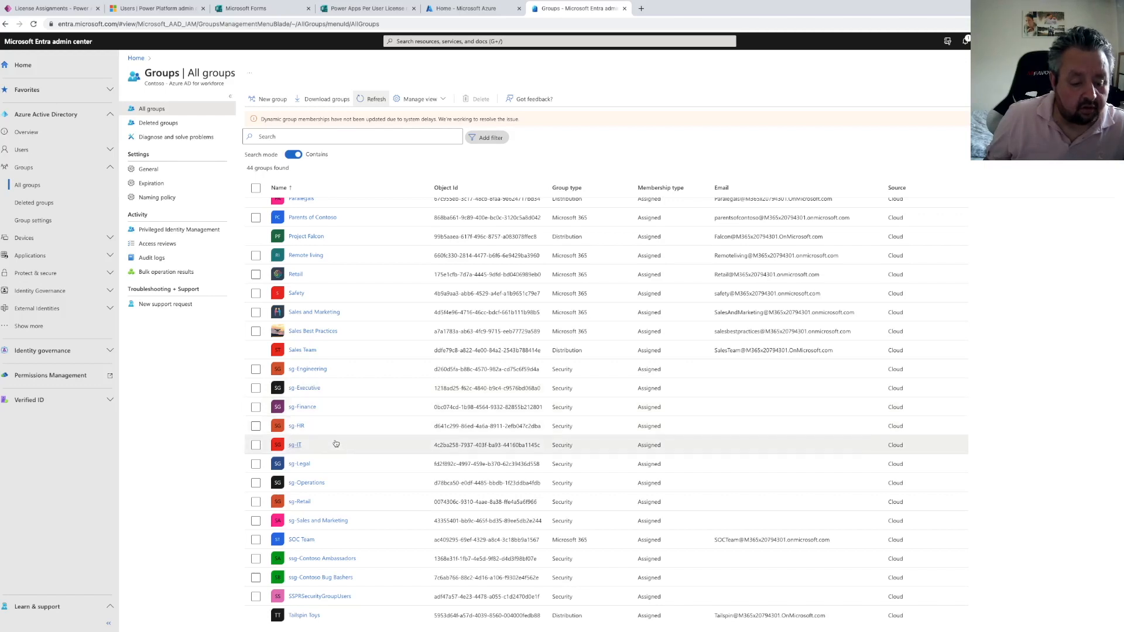
scroll(337, 426, "up", 5)
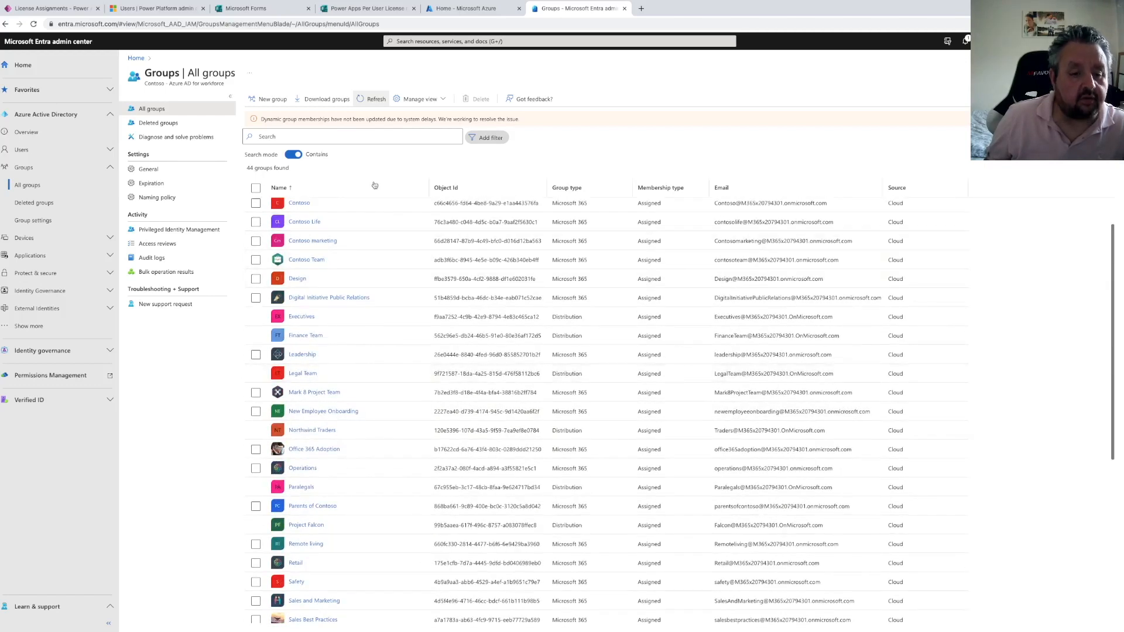
Open the SG-PowerAppsPerUser group and assign it the Power Apps per user plan license, then save
left_click(370, 102)
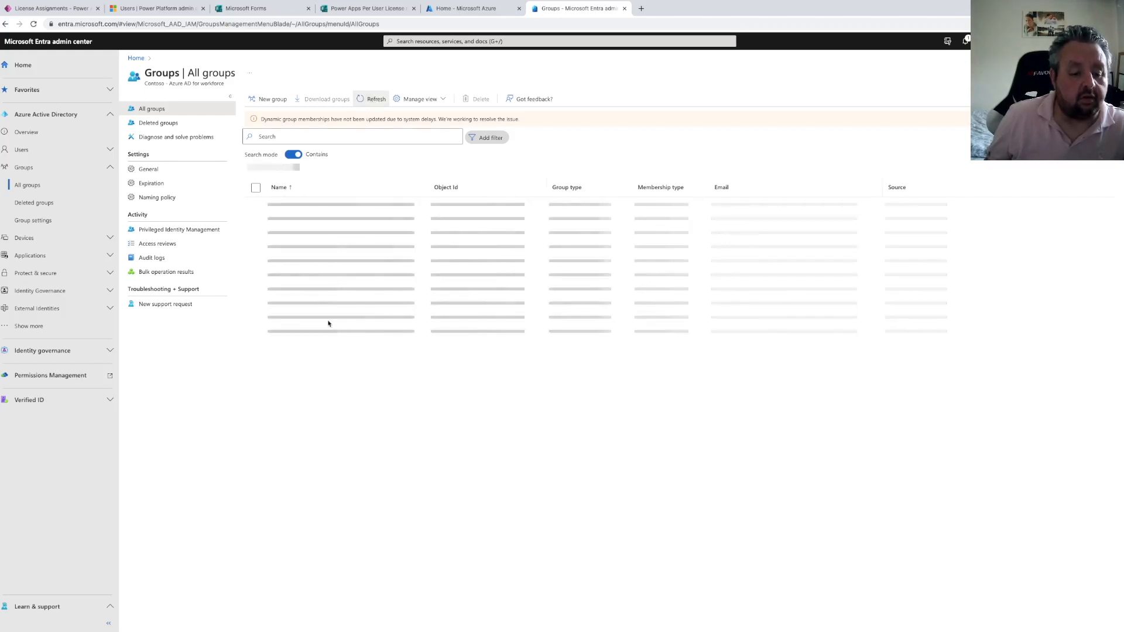
scroll(346, 380, "down", 4)
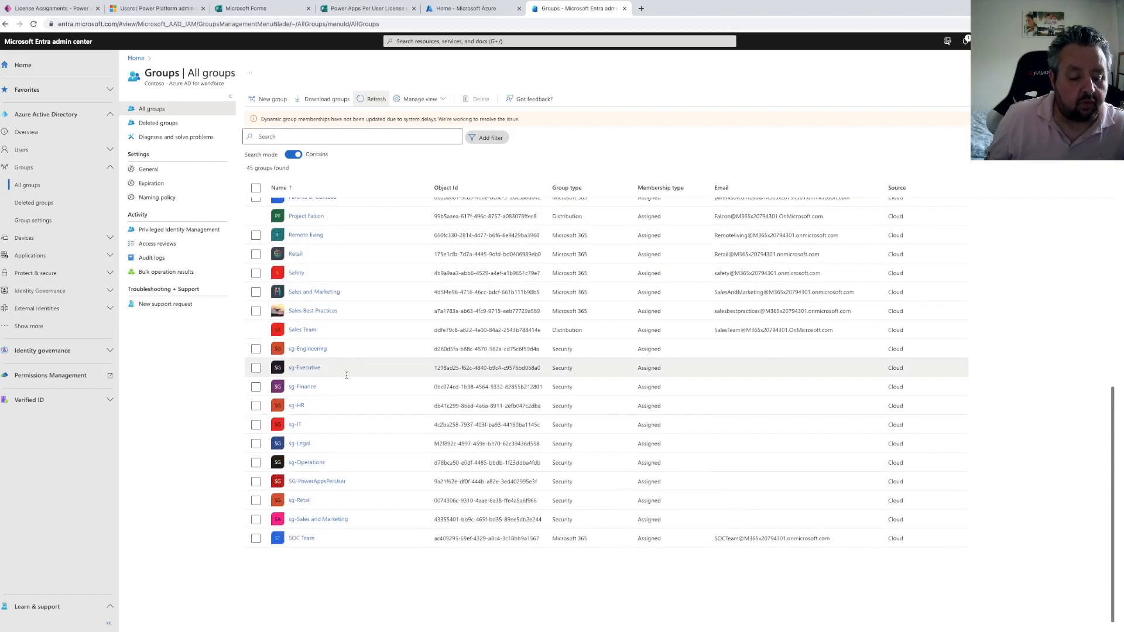
left_click(326, 482)
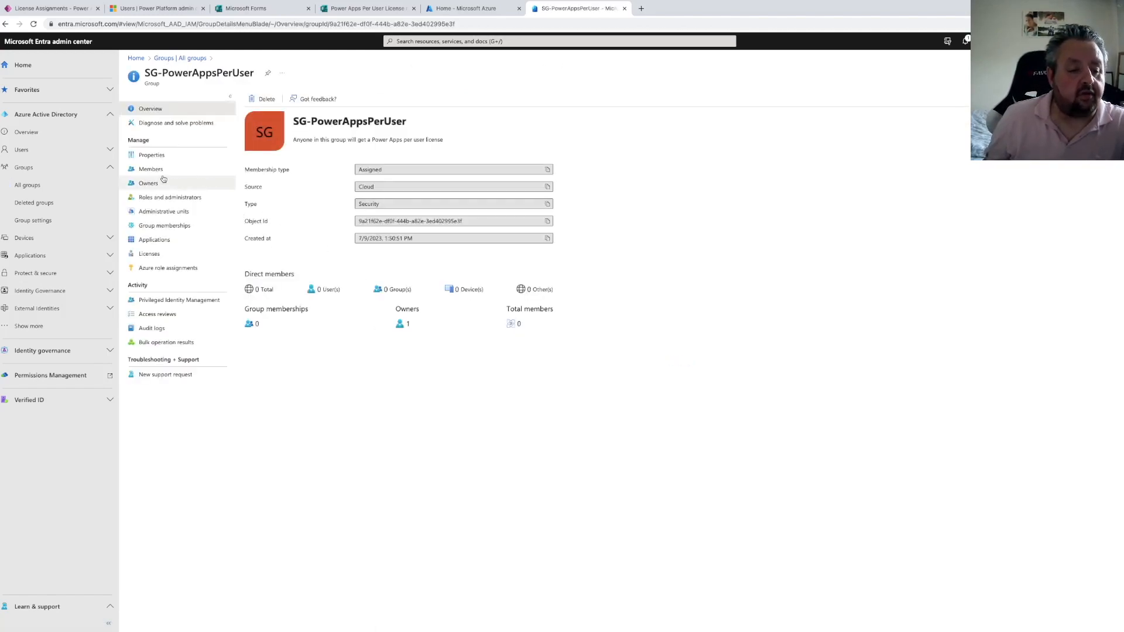
left_click(154, 258)
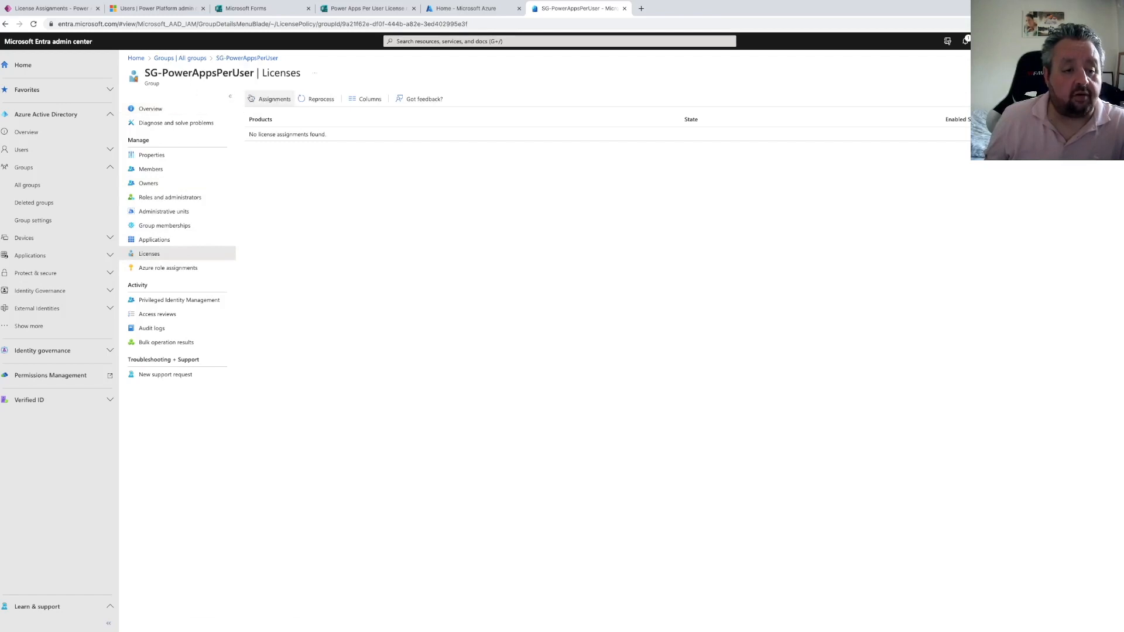
left_click(280, 98)
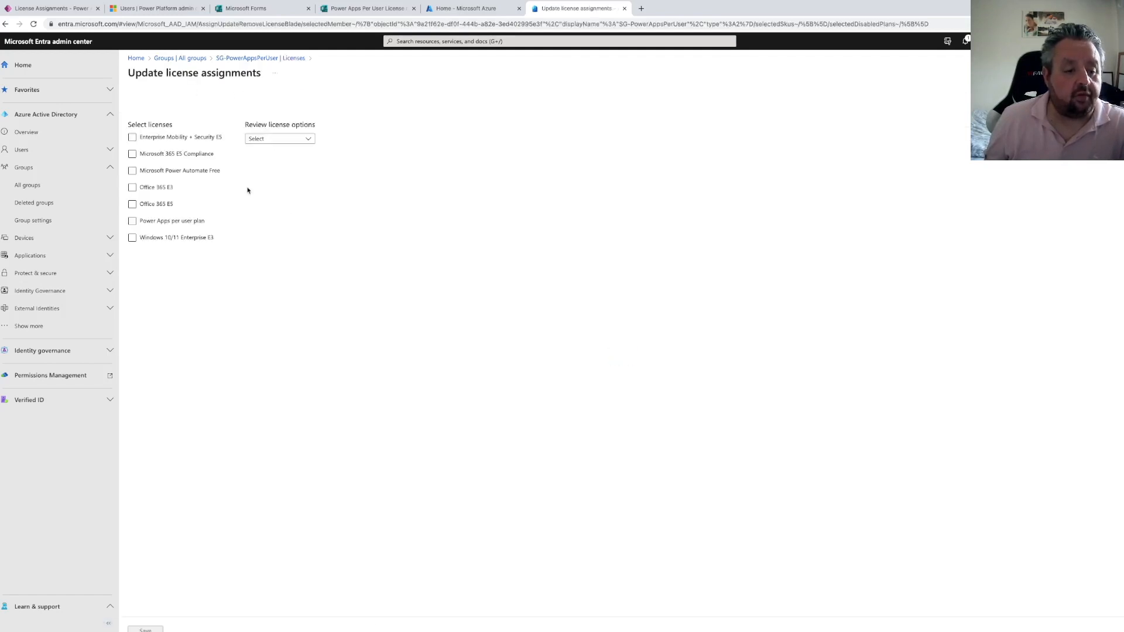
left_click(132, 221)
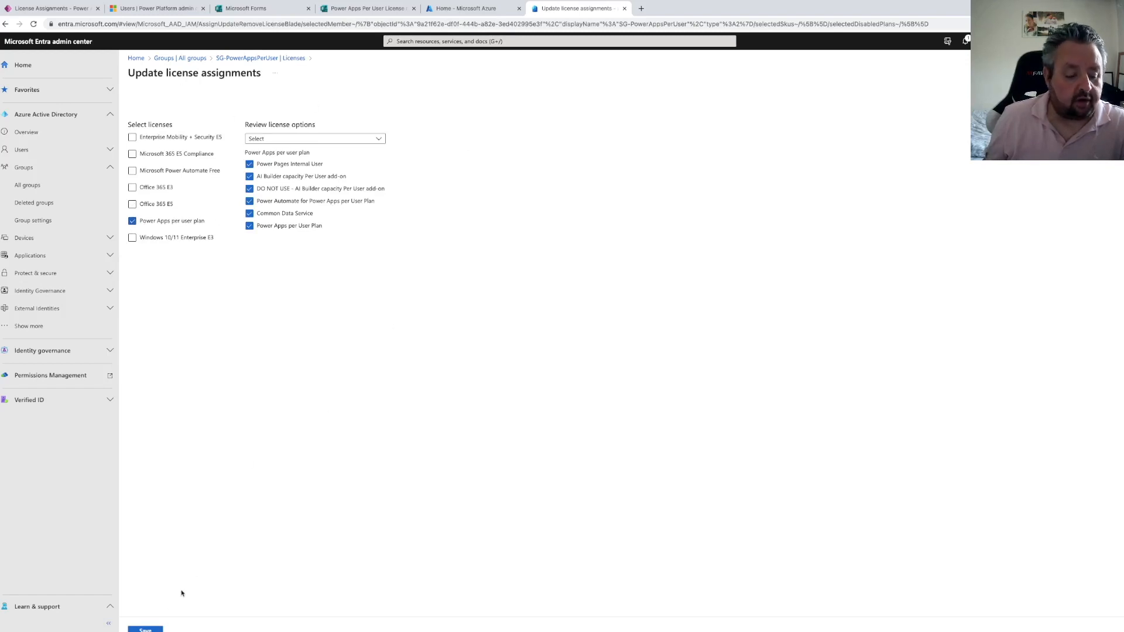
left_click(154, 630)
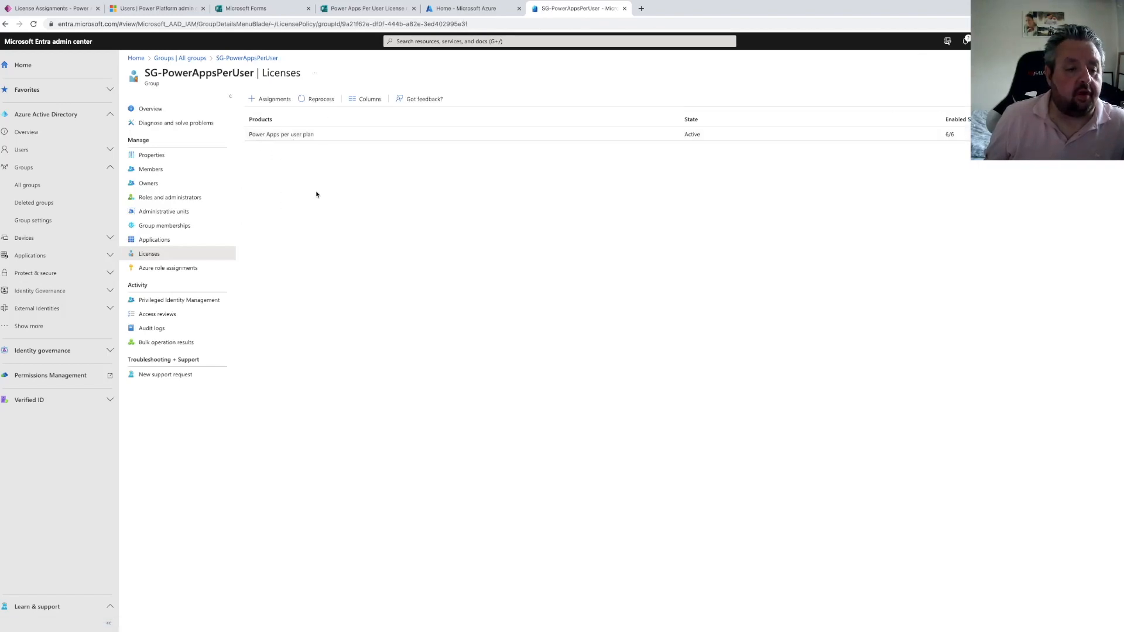
Return to the group's overview and copy its Object Id
left_click(152, 111)
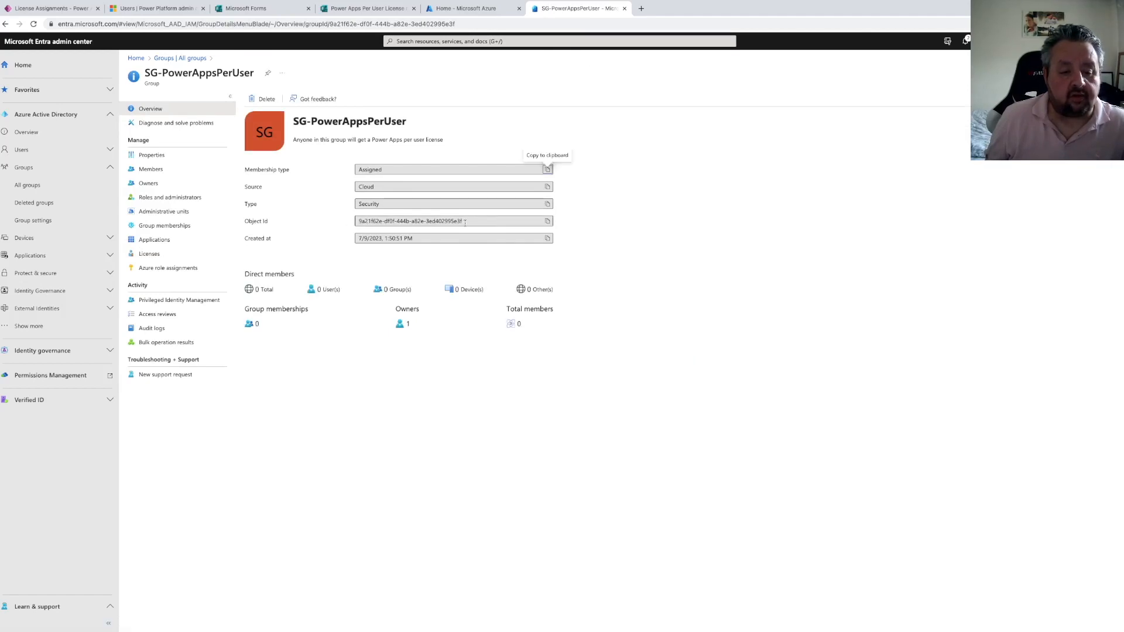
left_click_drag(464, 222, 343, 225)
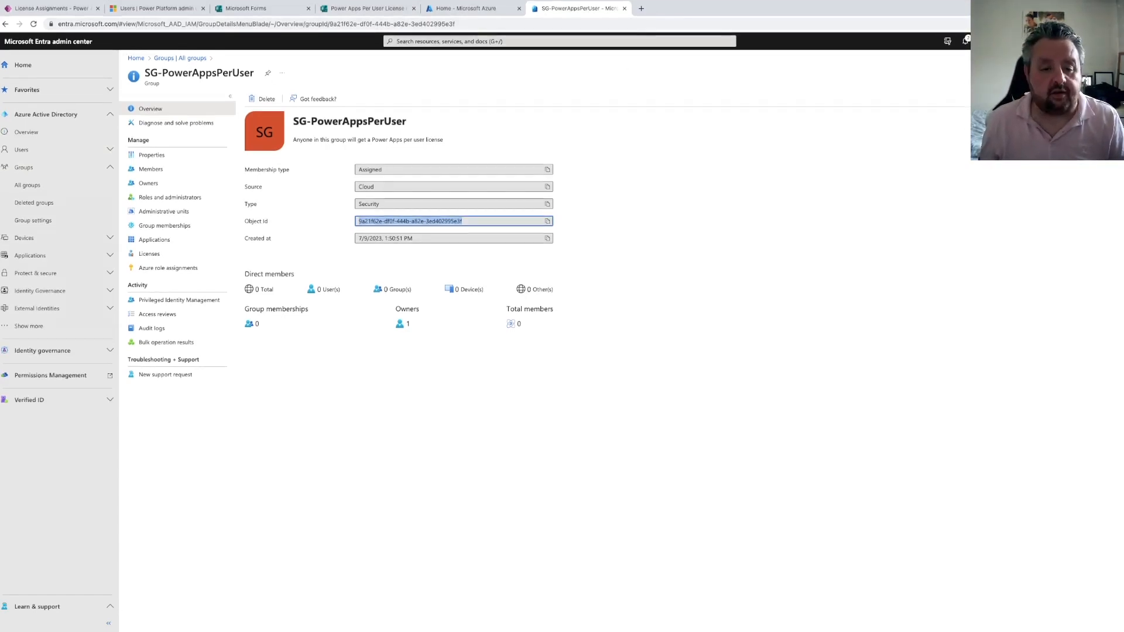
key("super+Tab")
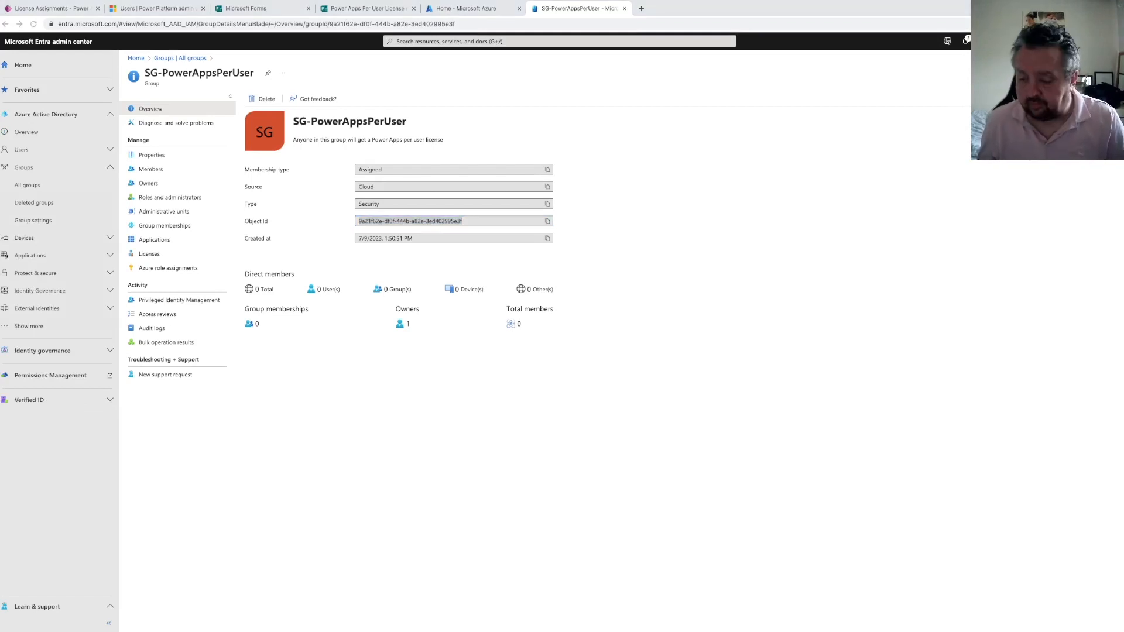
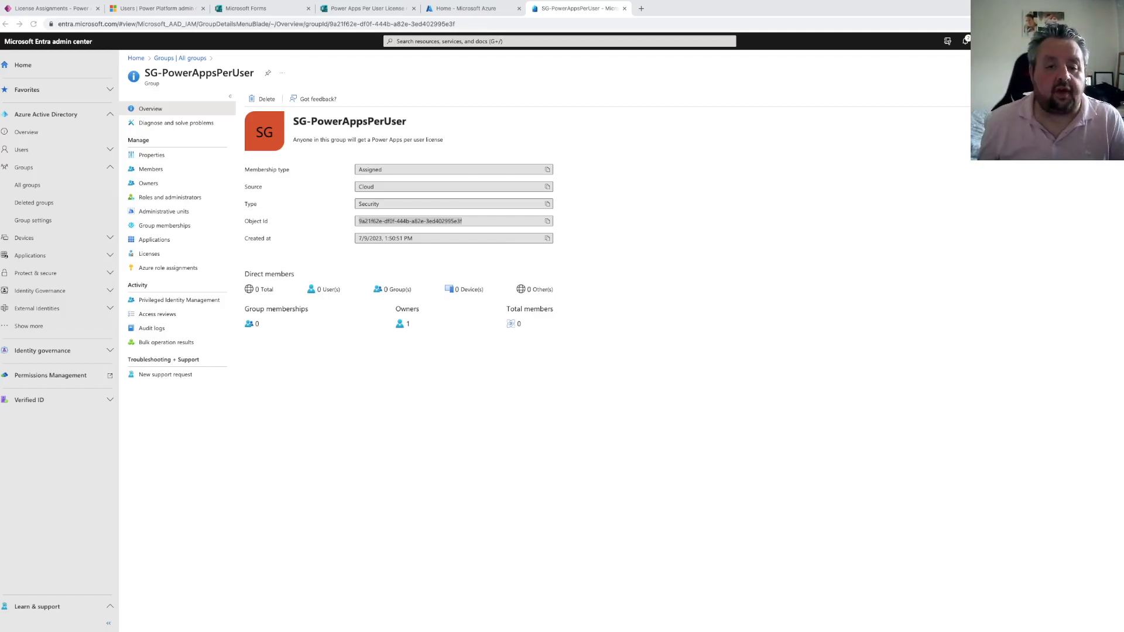
Open the Azure portal at portal.azure.com in a new browser tab
left_click(643, 11)
left_click(643, 12)
left_click(630, 24)
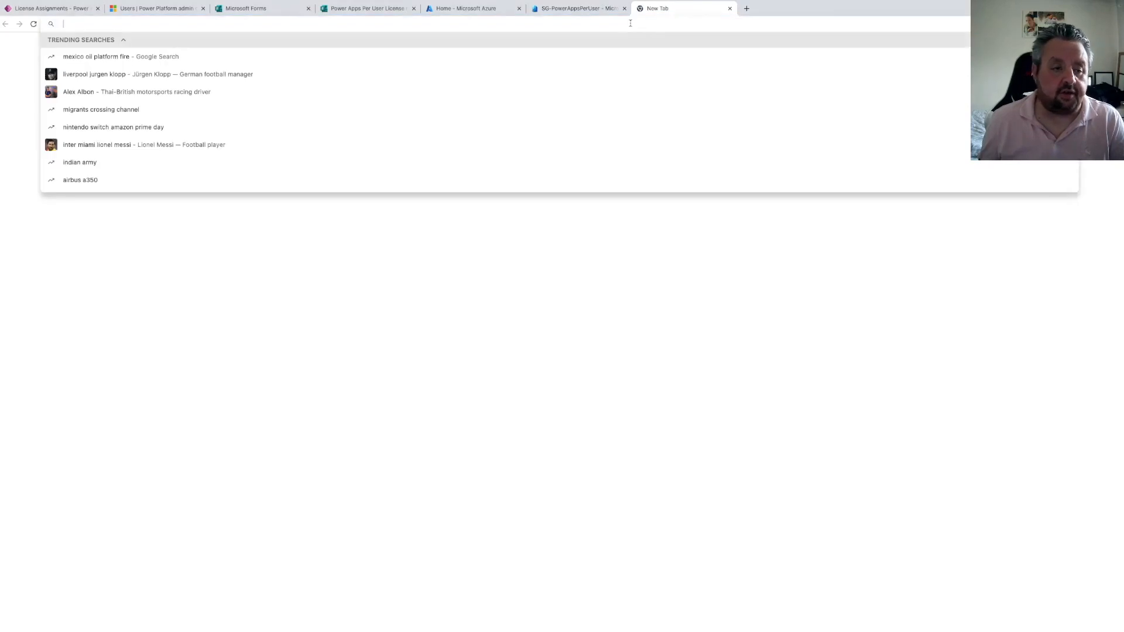
type("portal.azure.com")
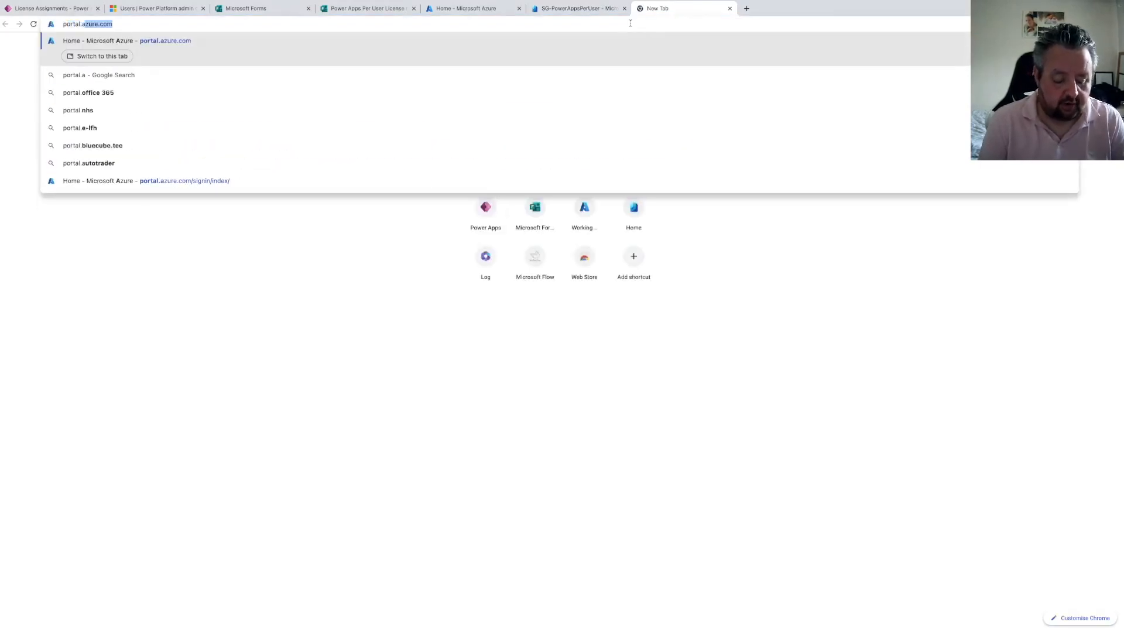
key("Return")
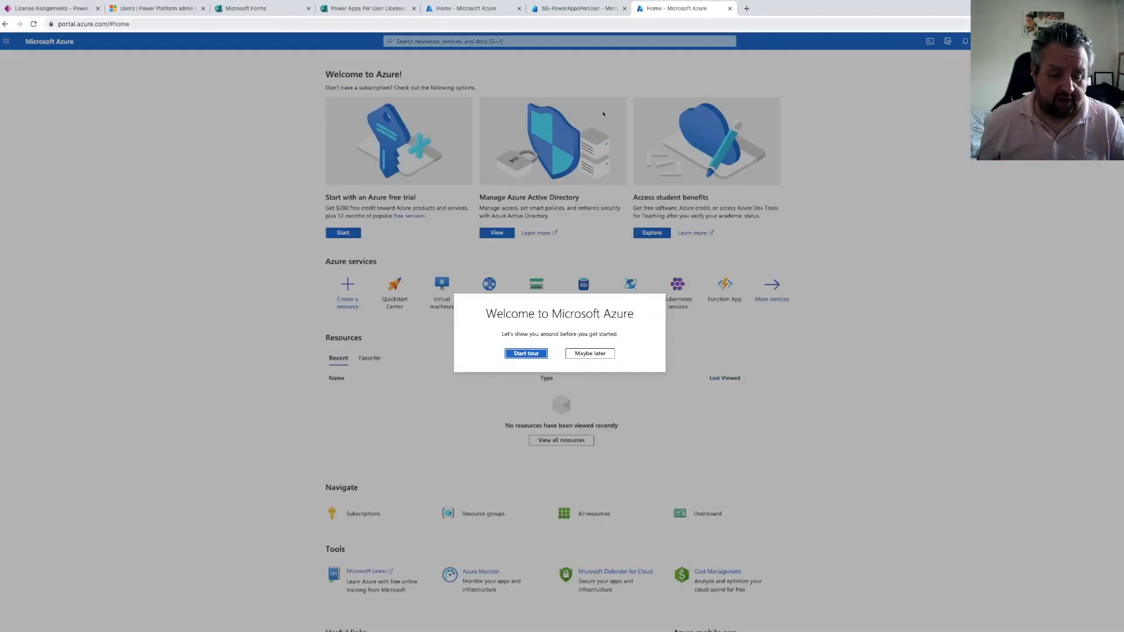
Dismiss the welcome tour and open Azure Active Directory through the portal search
left_click(529, 353)
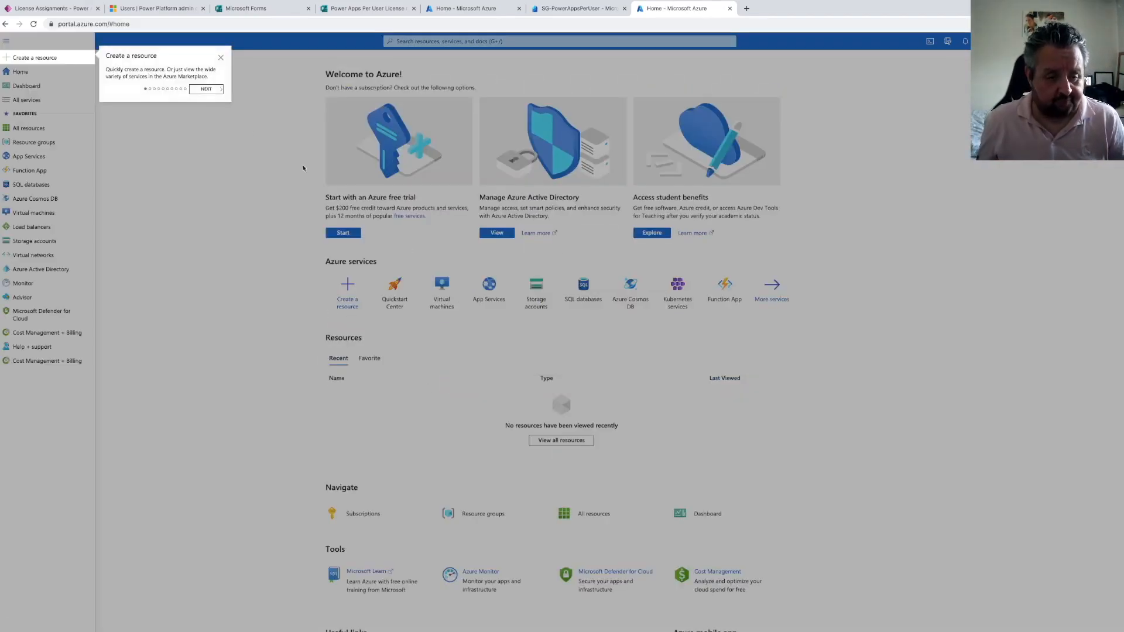
left_click(221, 57)
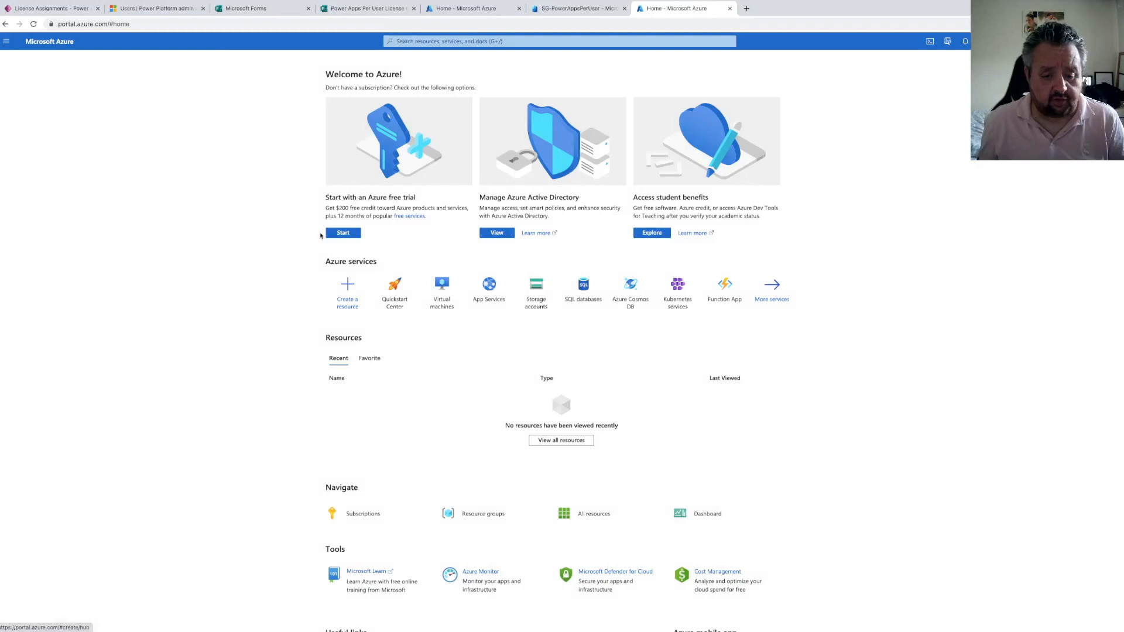
left_click(425, 41)
type("az")
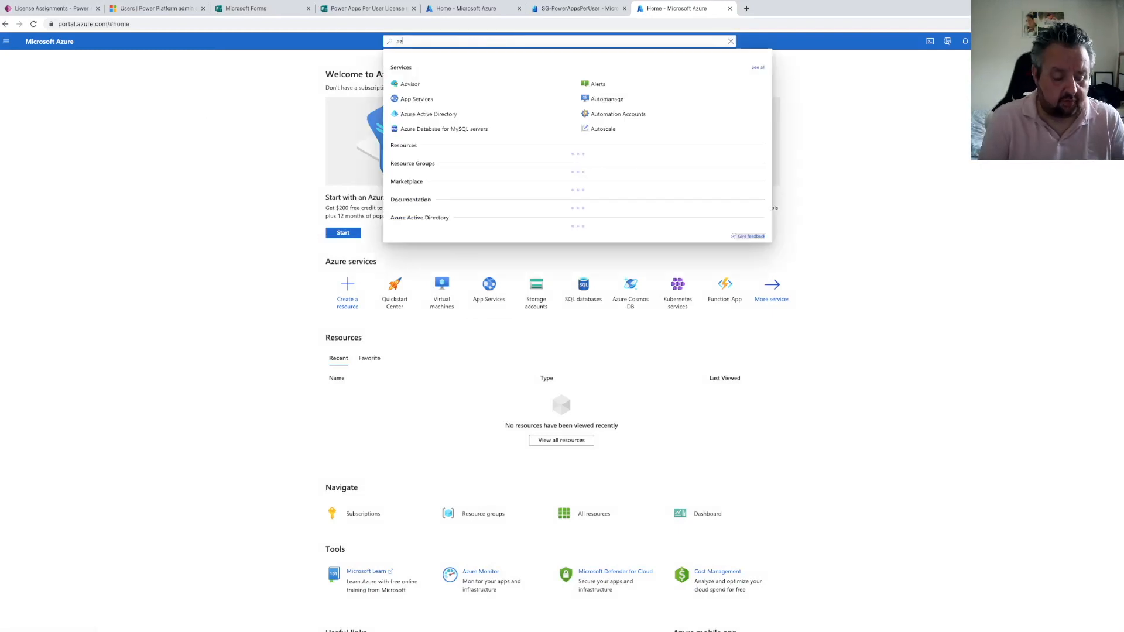
type("ure active")
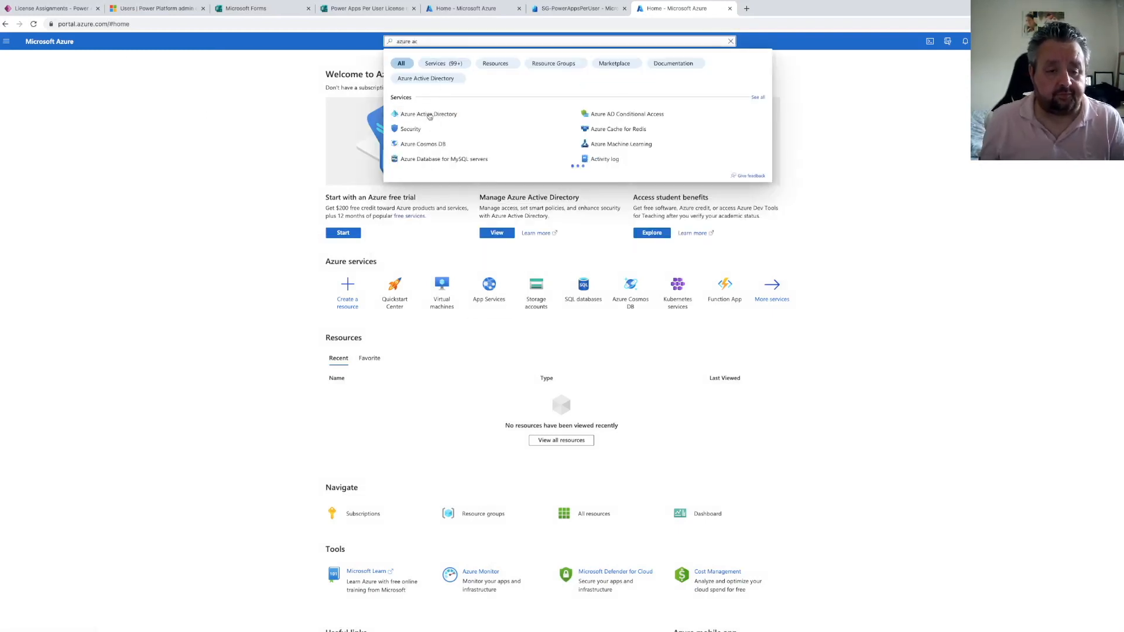
left_click(437, 114)
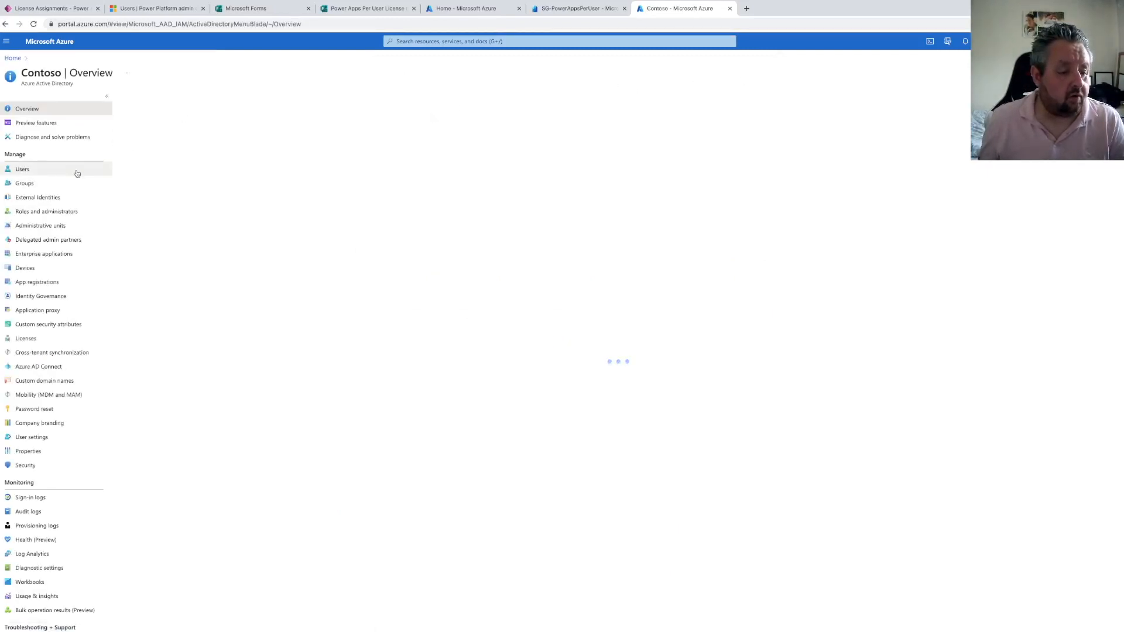
Register a new single-tenant application named License Reporting under App registrations
left_click(32, 282)
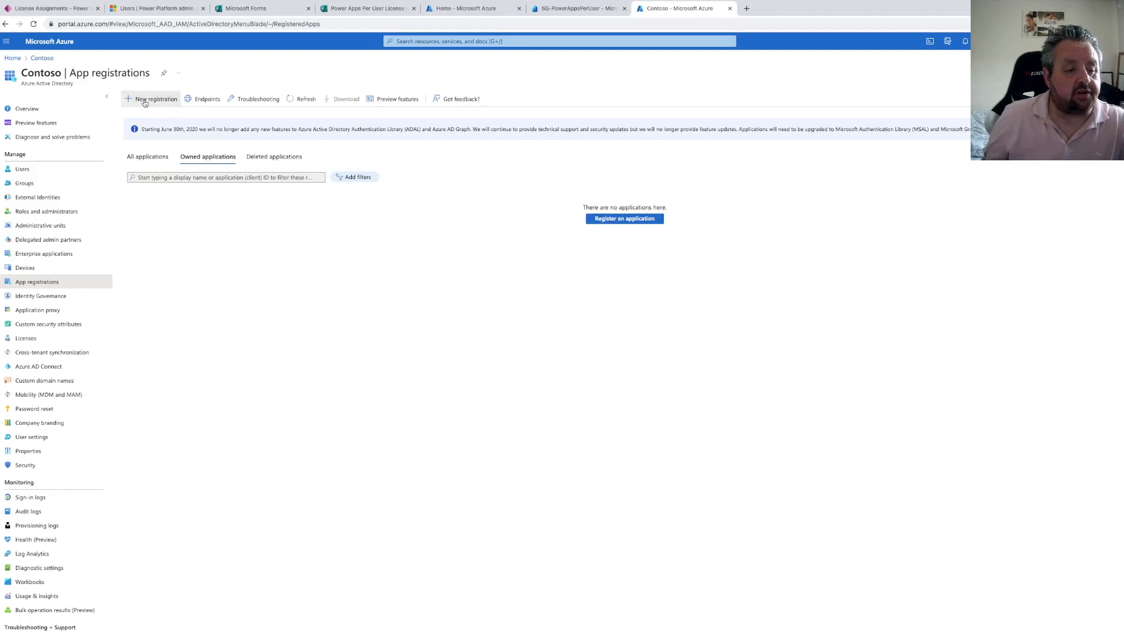
left_click(152, 99)
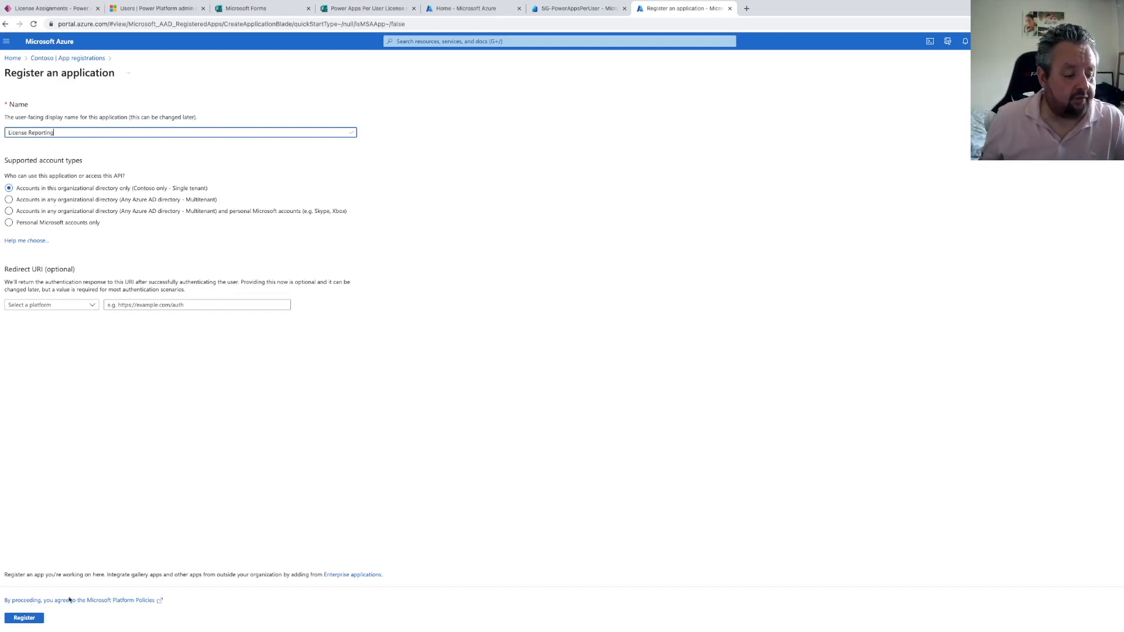
key("Return")
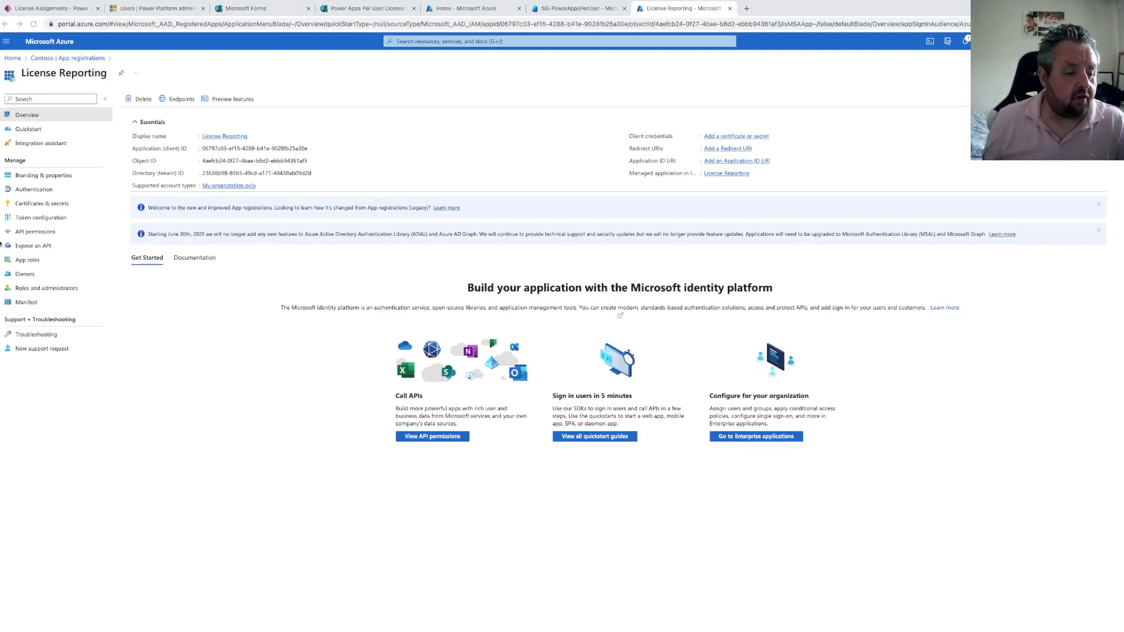
Add delegated Microsoft Graph permissions Directory.Read.All and Directory.ReadWrite.All to the License Reporting app
left_click(35, 231)
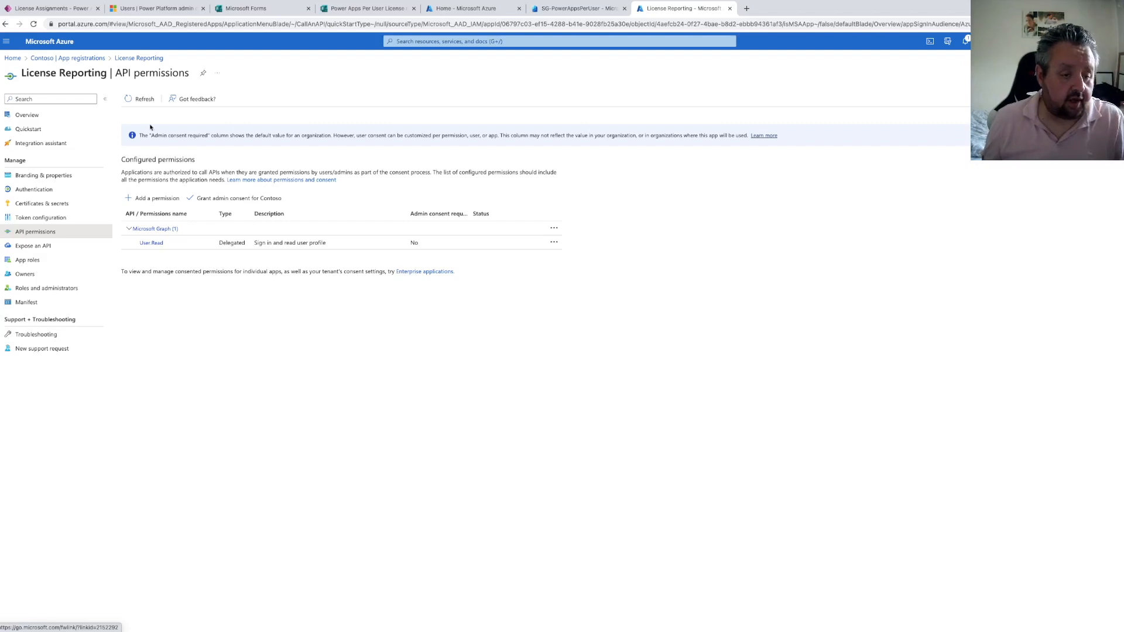
left_click(154, 199)
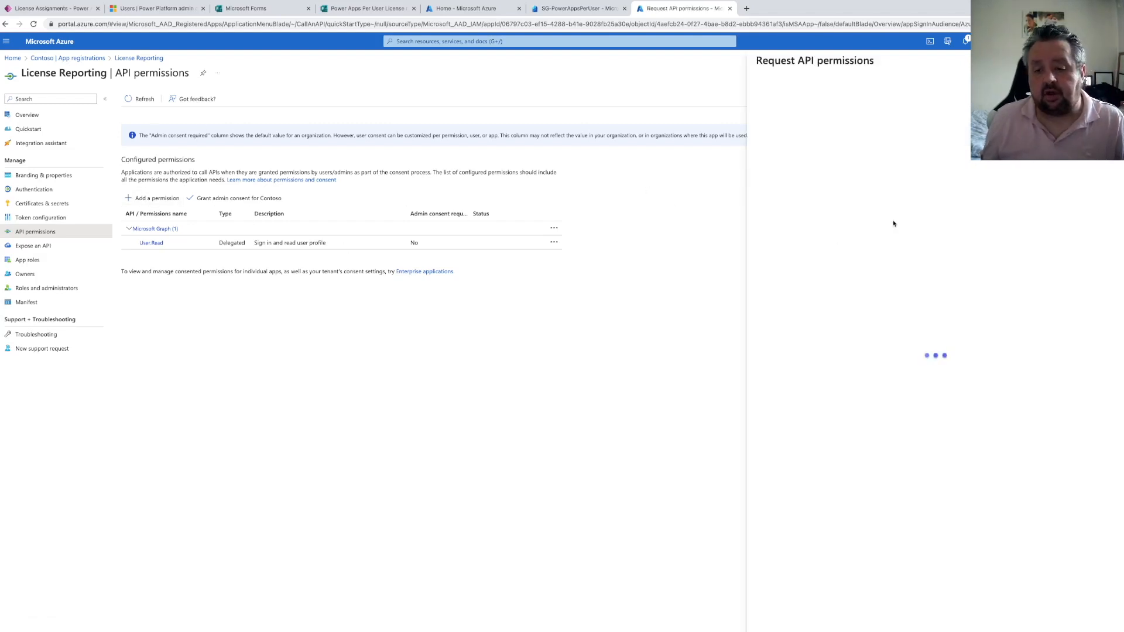
left_click(877, 165)
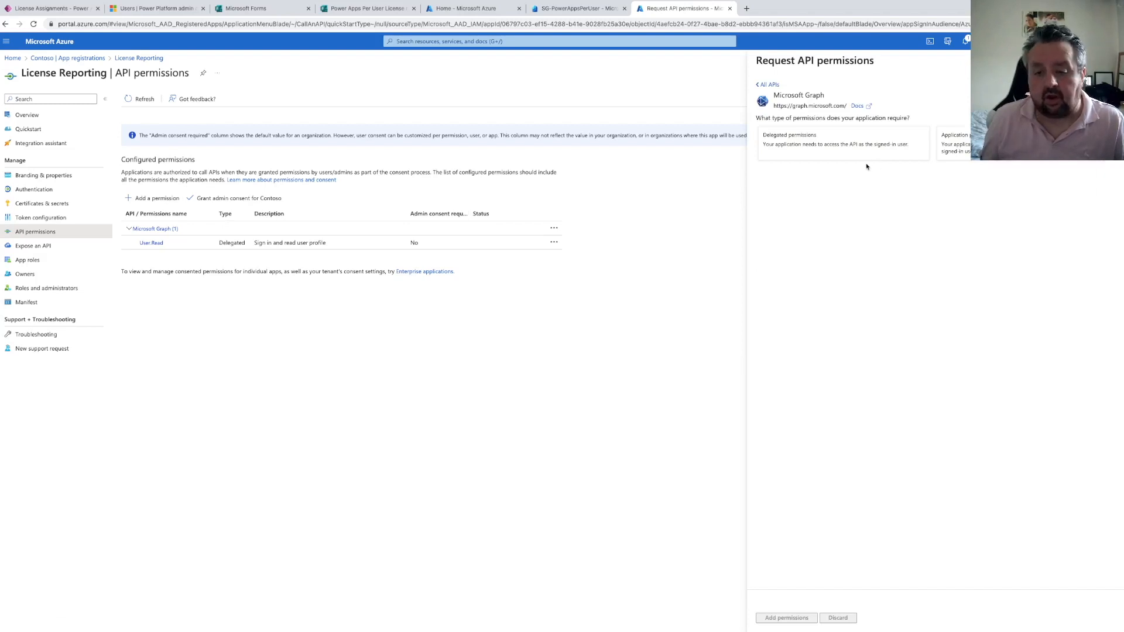
left_click(821, 152)
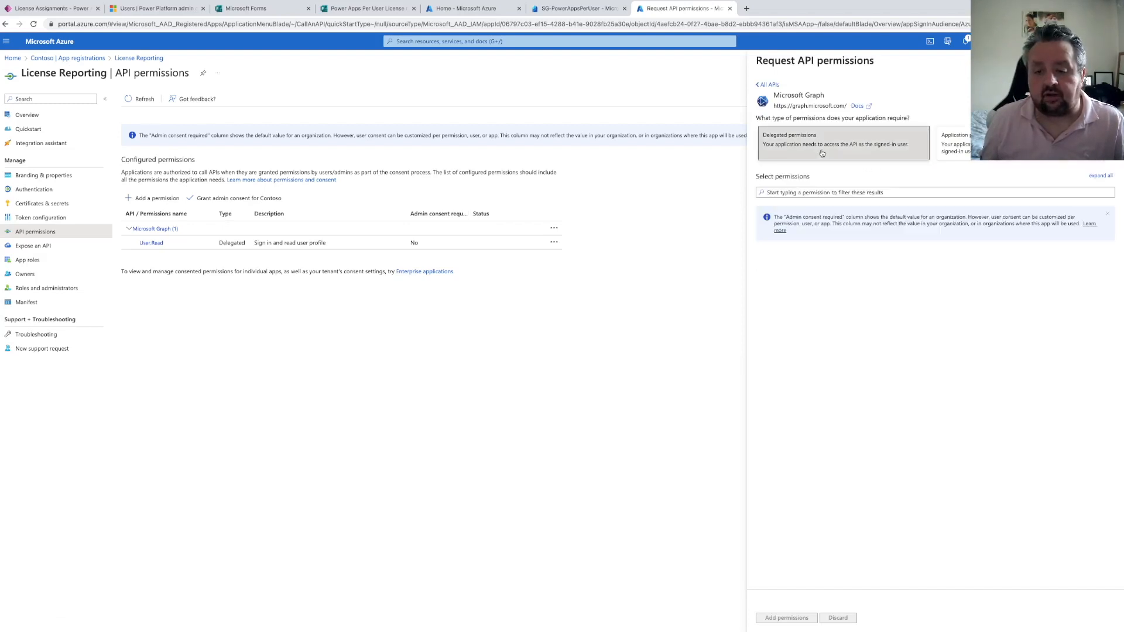
left_click(792, 192)
type("directory")
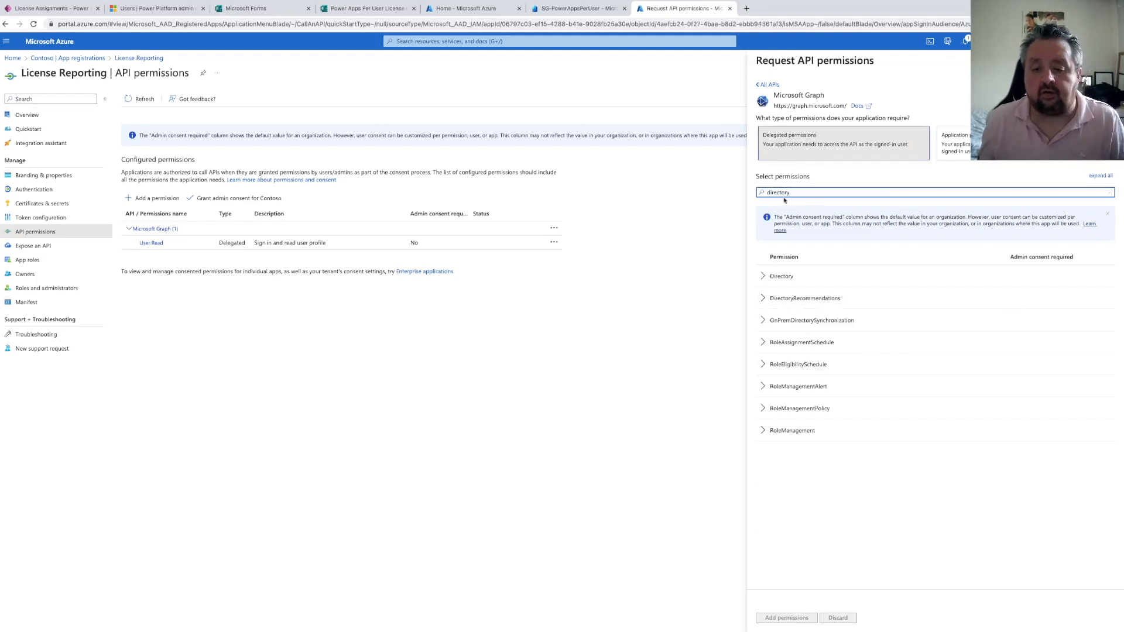
left_click(764, 276)
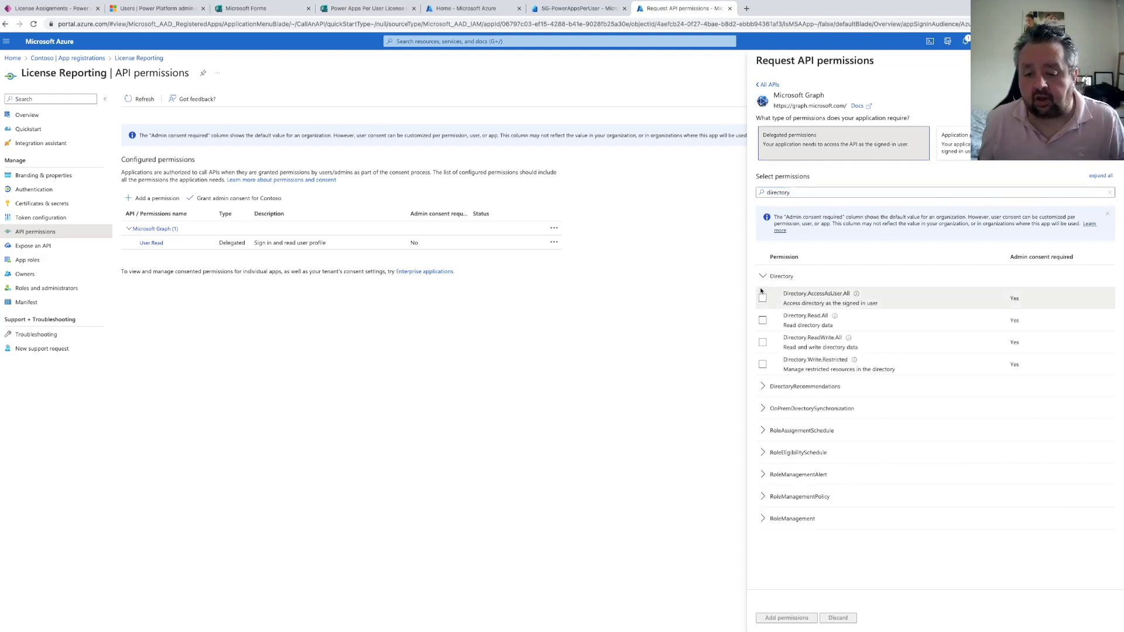
left_click(762, 320)
left_click(762, 341)
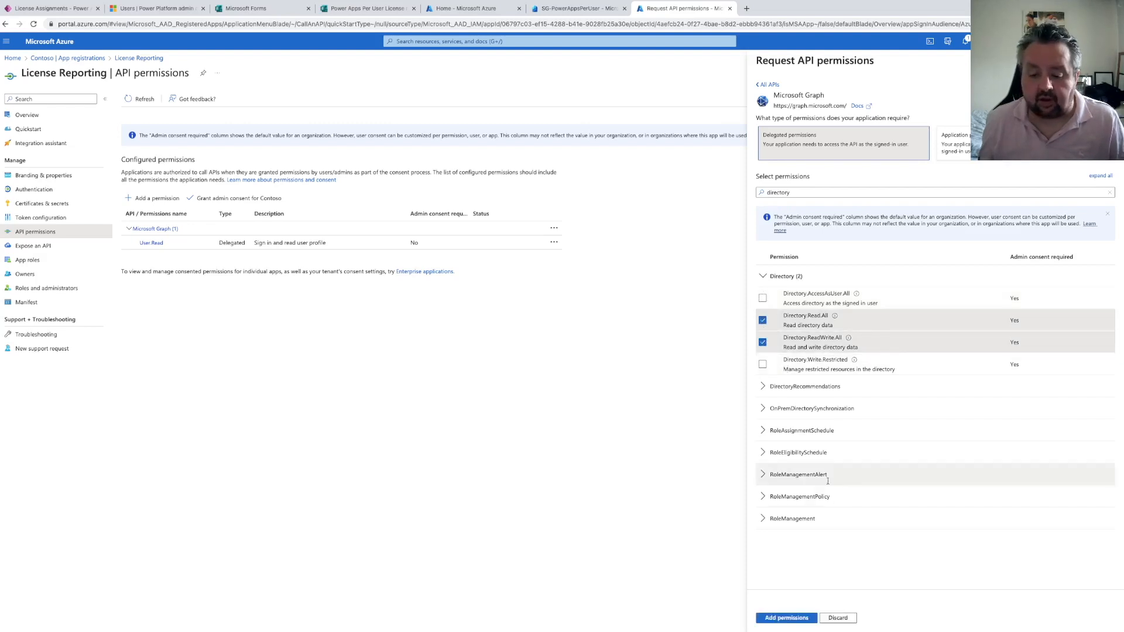
left_click(797, 619)
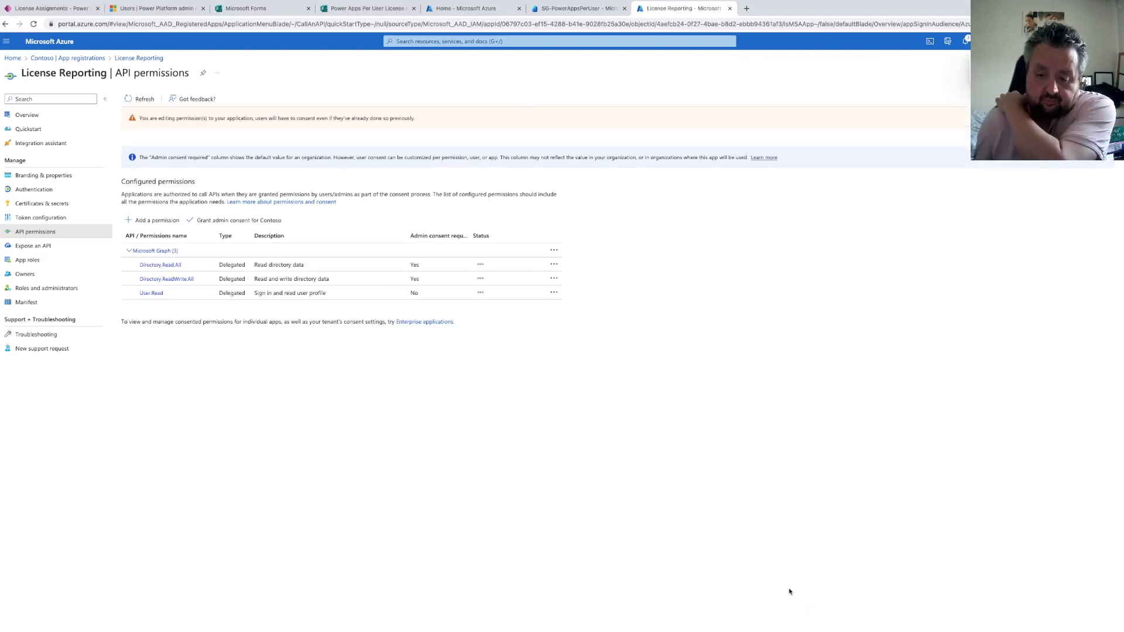
Add delegated Microsoft Graph permissions User.Read.All, User.ReadBasic.All, User.ReadWrite and User.ReadWrite.All
left_click(150, 221)
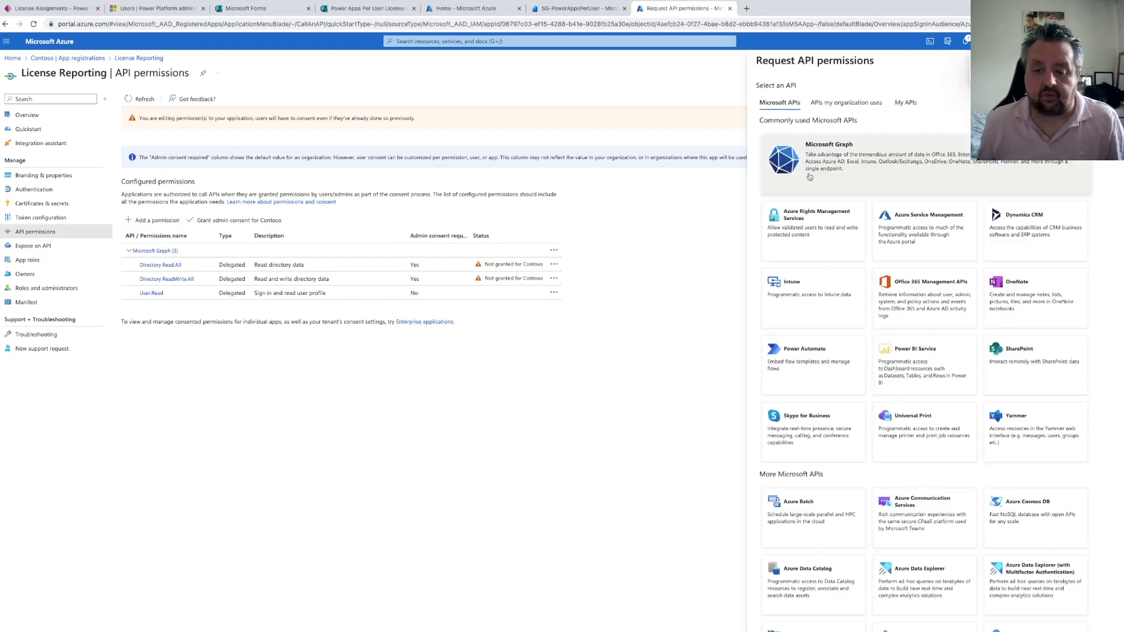
left_click(811, 178)
left_click(803, 155)
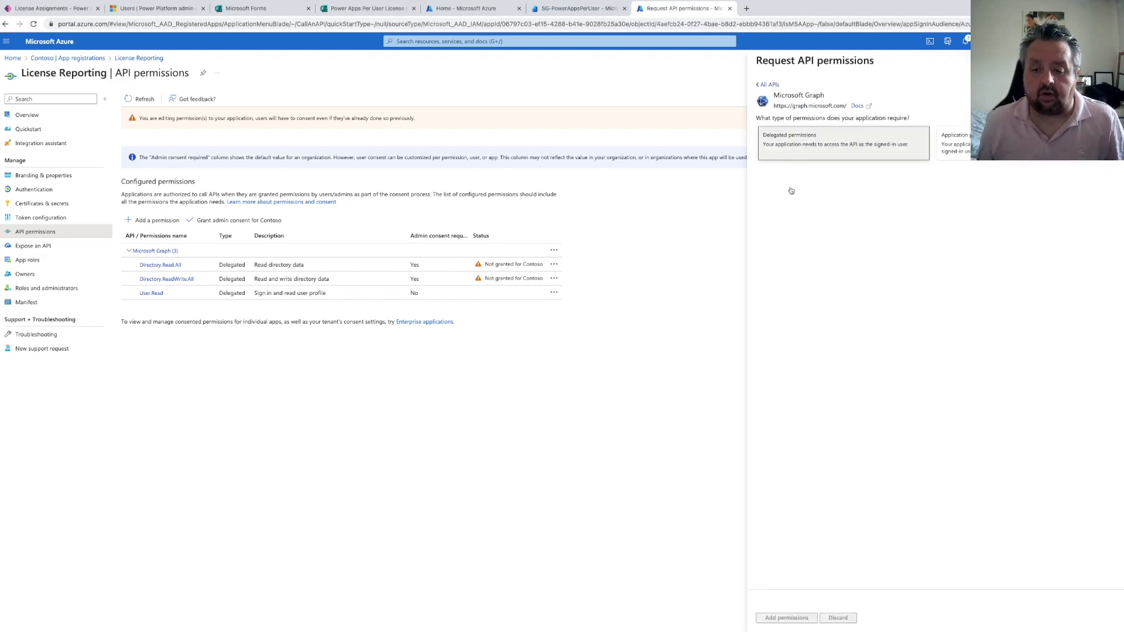
left_click(793, 196)
type("user")
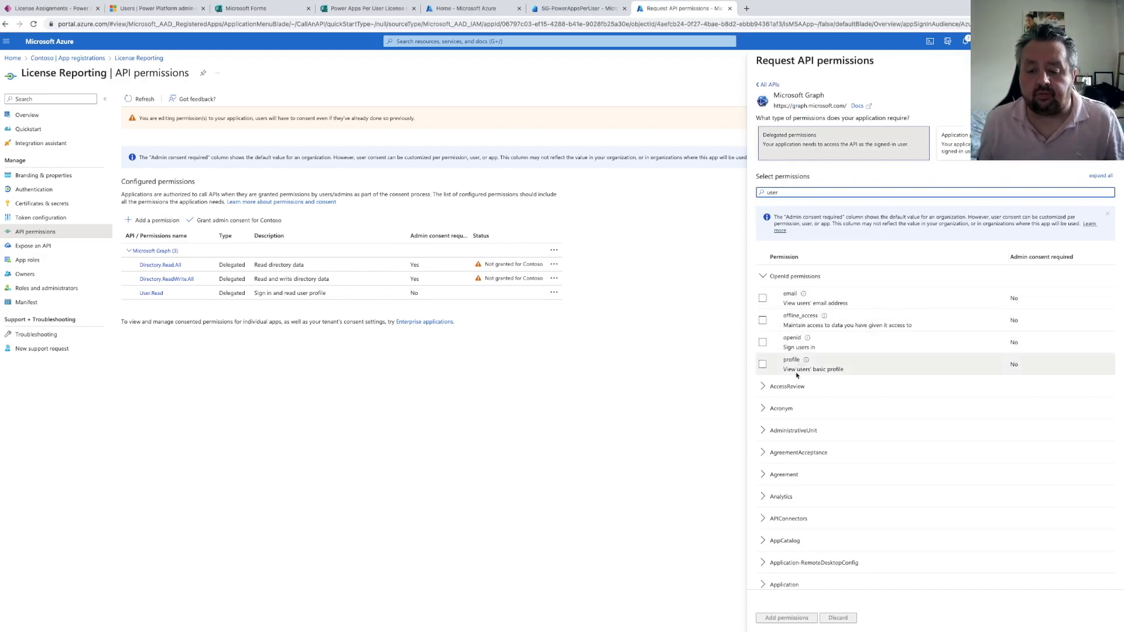
scroll(799, 369, "down", 20)
scroll(796, 379, "down", 15)
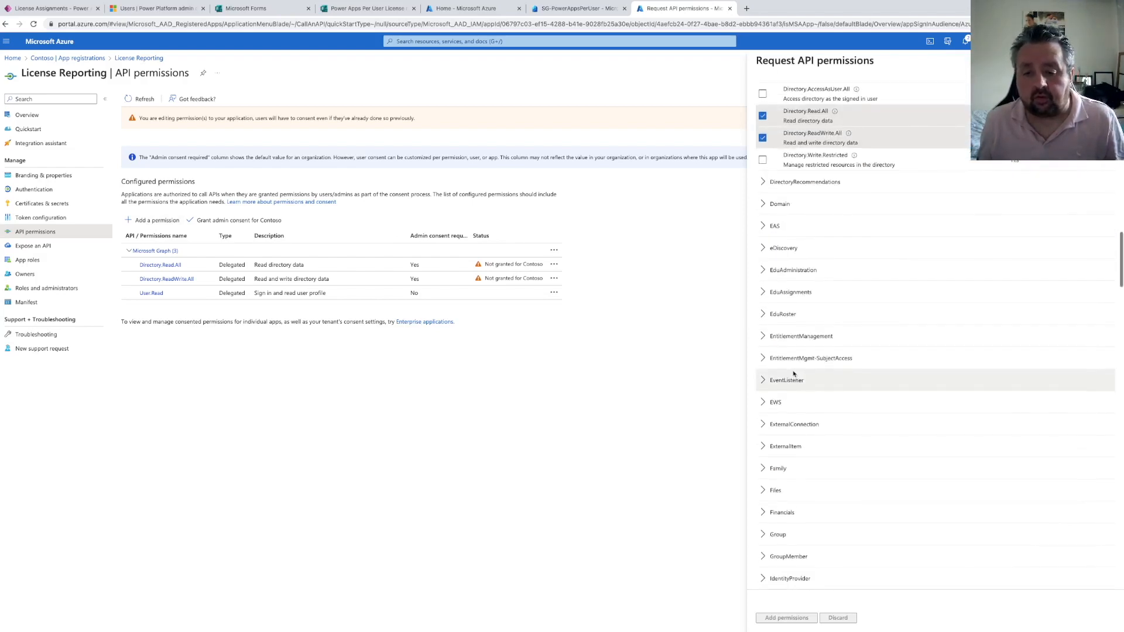
scroll(792, 354, "down", 12)
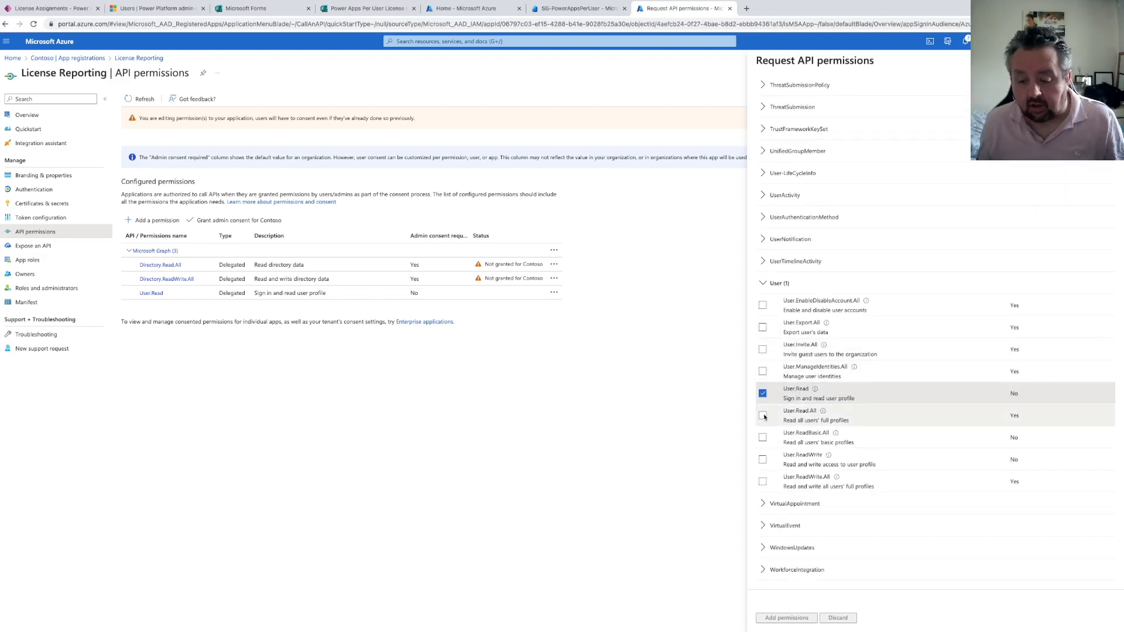
left_click(762, 415)
left_click(762, 438)
left_click(762, 460)
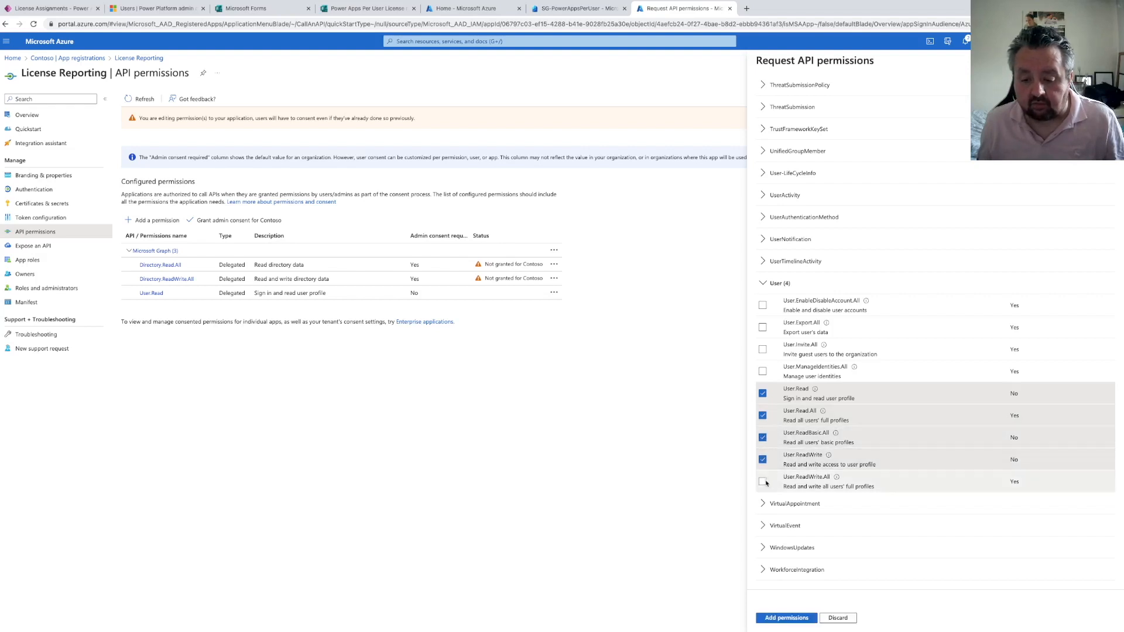
left_click(763, 481)
left_click(801, 617)
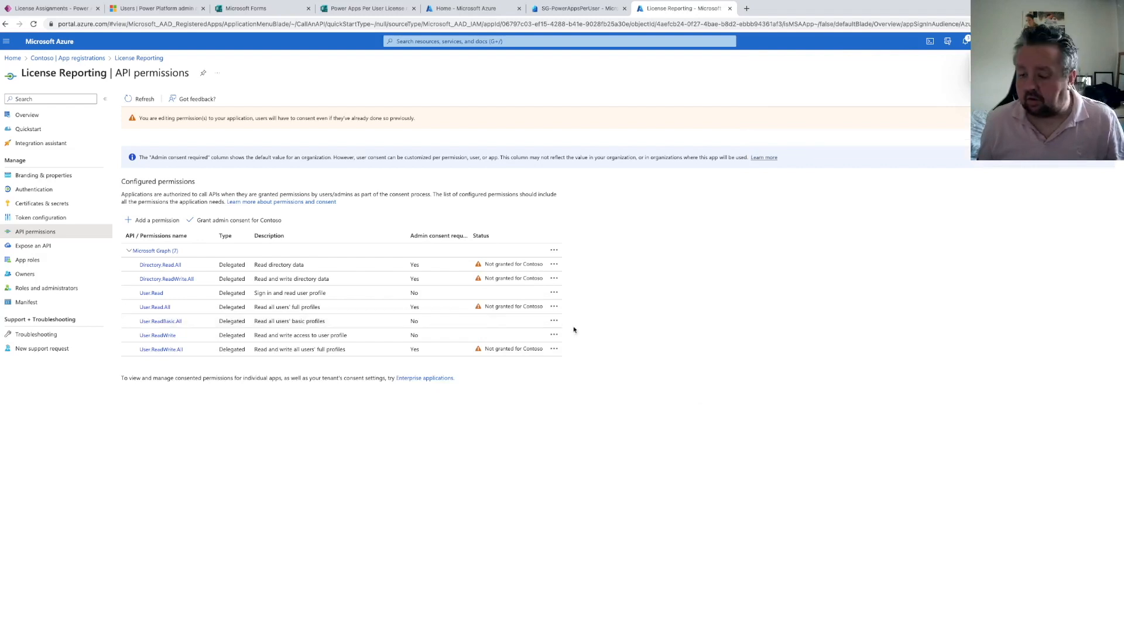
Add Microsoft Graph application permissions Directory.Read.All, Directory.ReadWrite.All and Directory.Write.Restricted
left_click(159, 220)
left_click(784, 165)
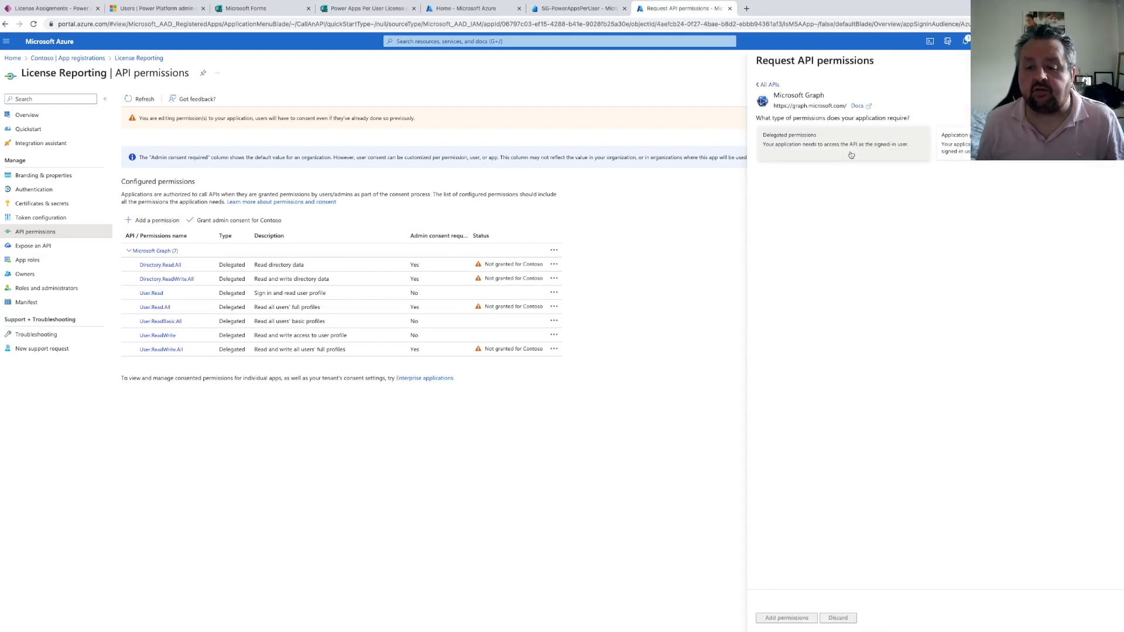
left_click(838, 193)
type("directory")
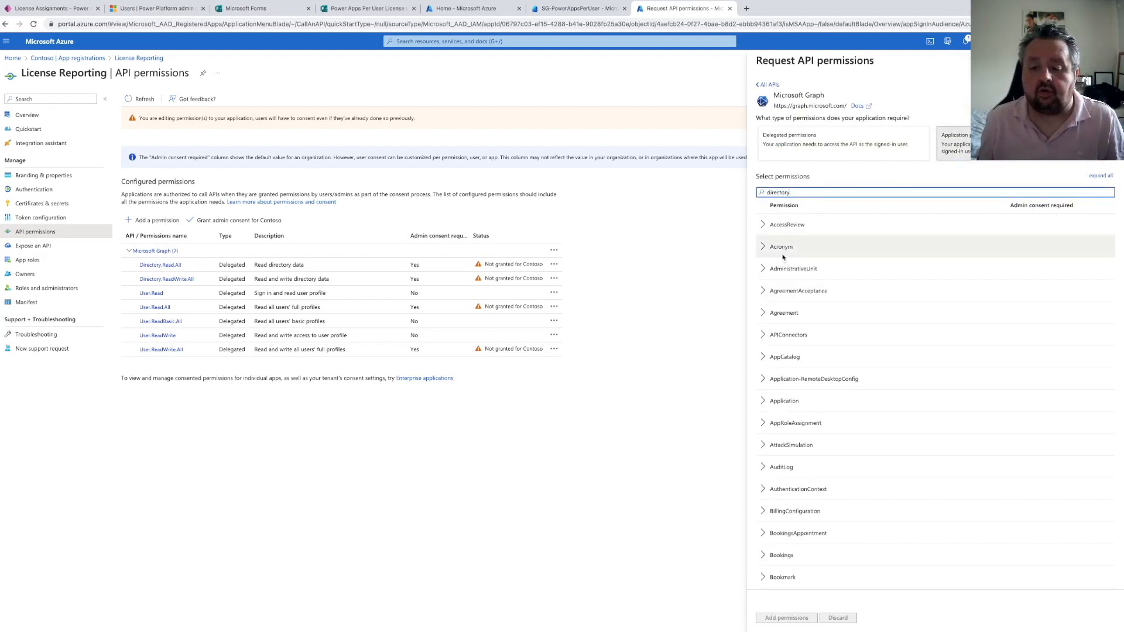
scroll(778, 391, "down", 6)
scroll(775, 399, "down", 10)
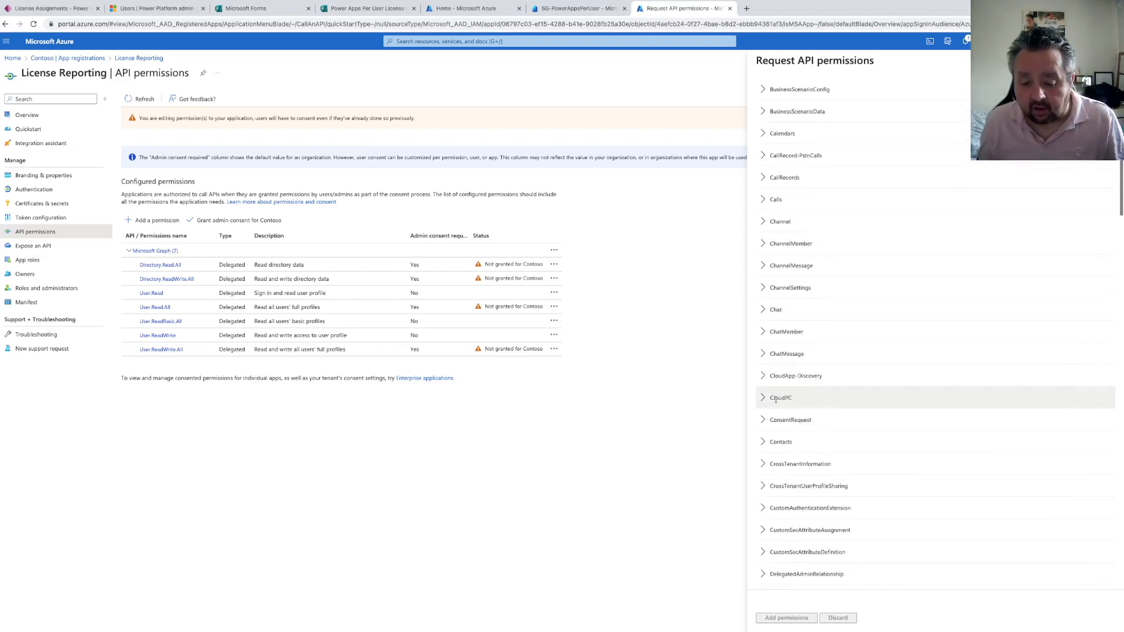
left_click(763, 321)
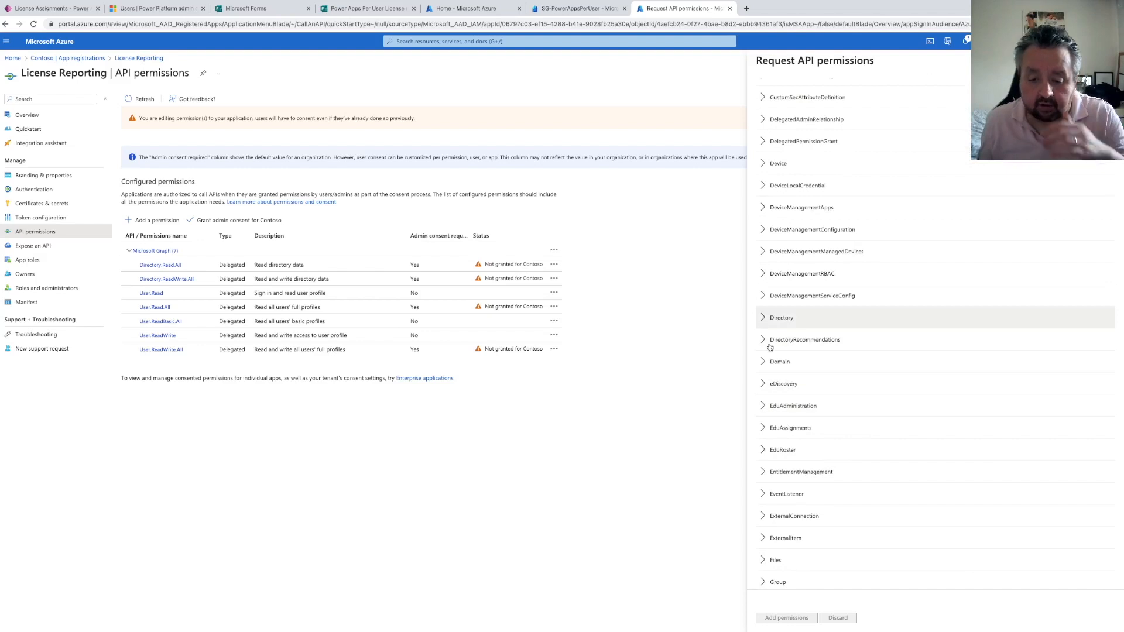
left_click(763, 341)
left_click(764, 362)
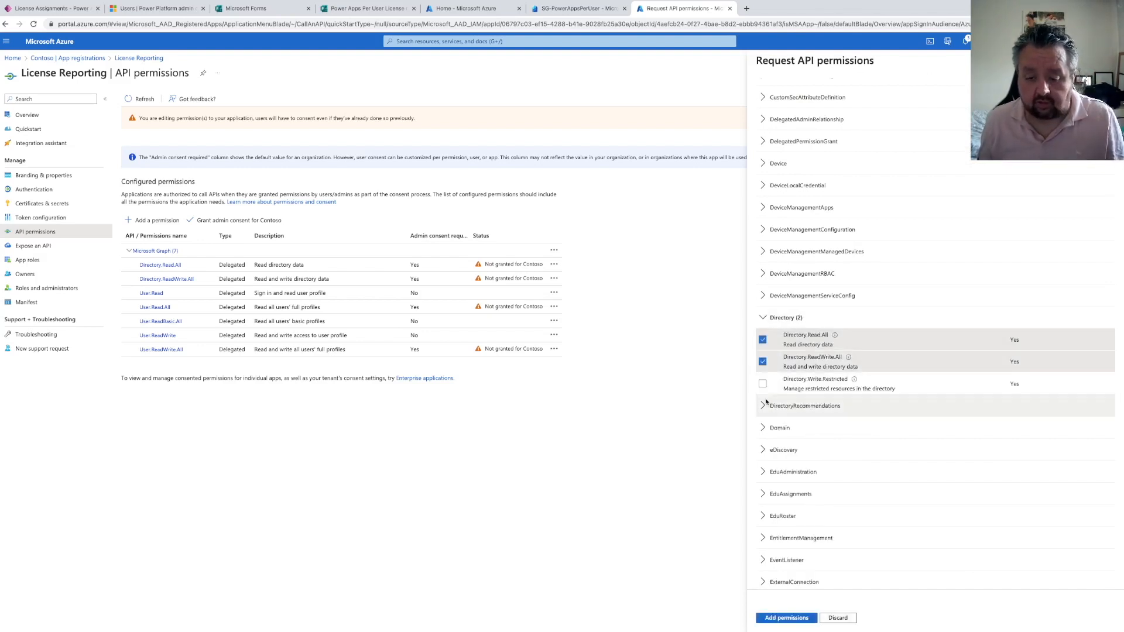
left_click(762, 384)
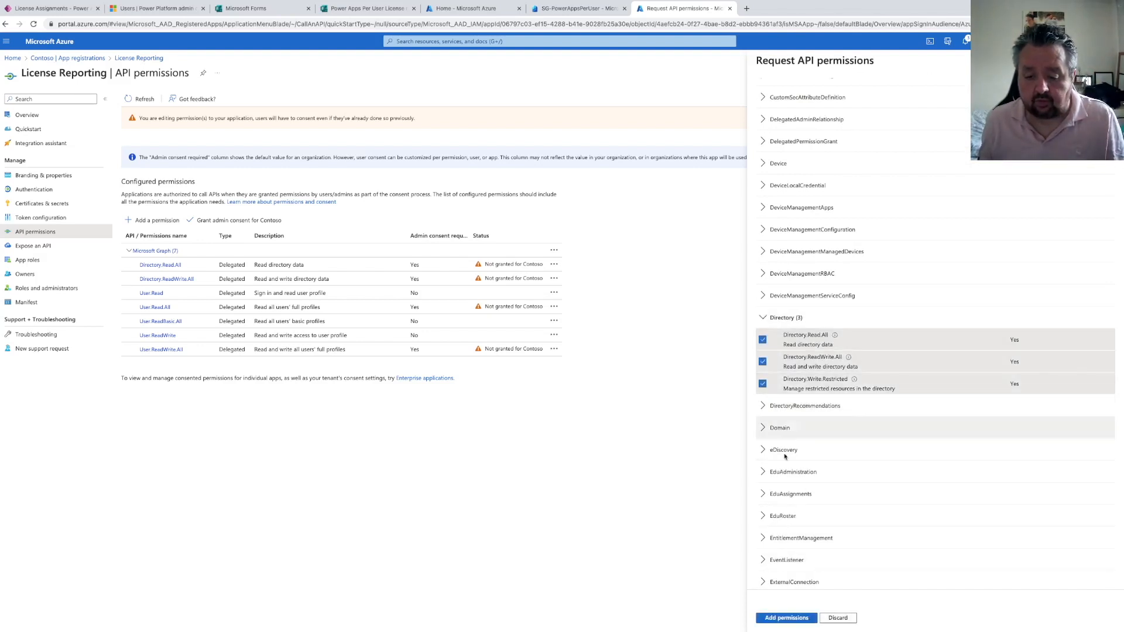
left_click(789, 616)
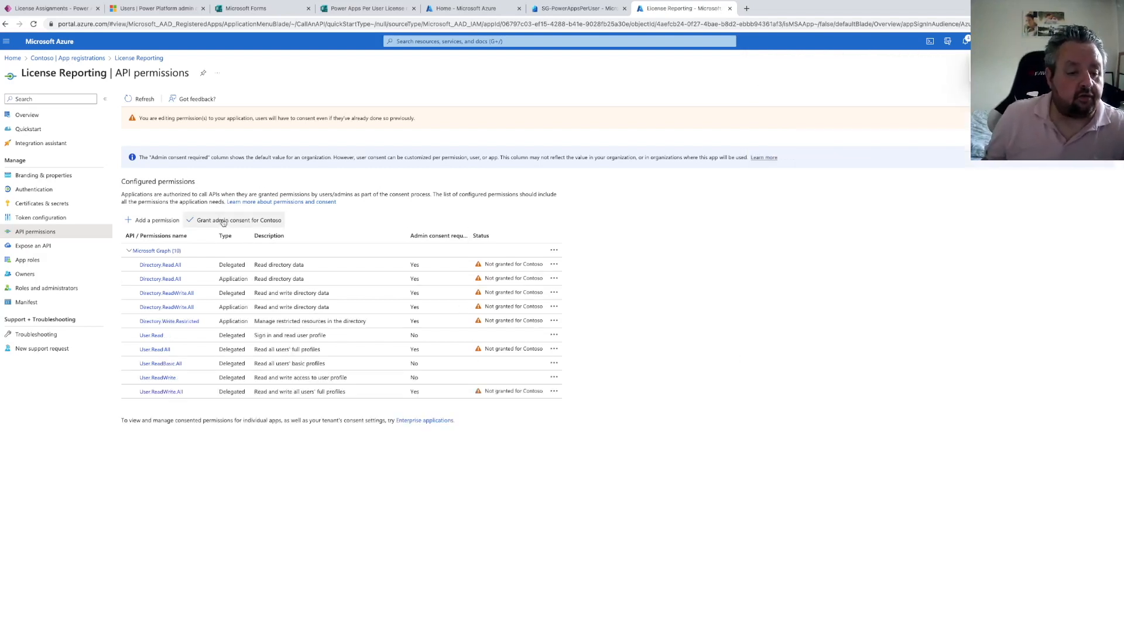
Grant admin consent for Contoso to all the configured permissions
left_click(246, 223)
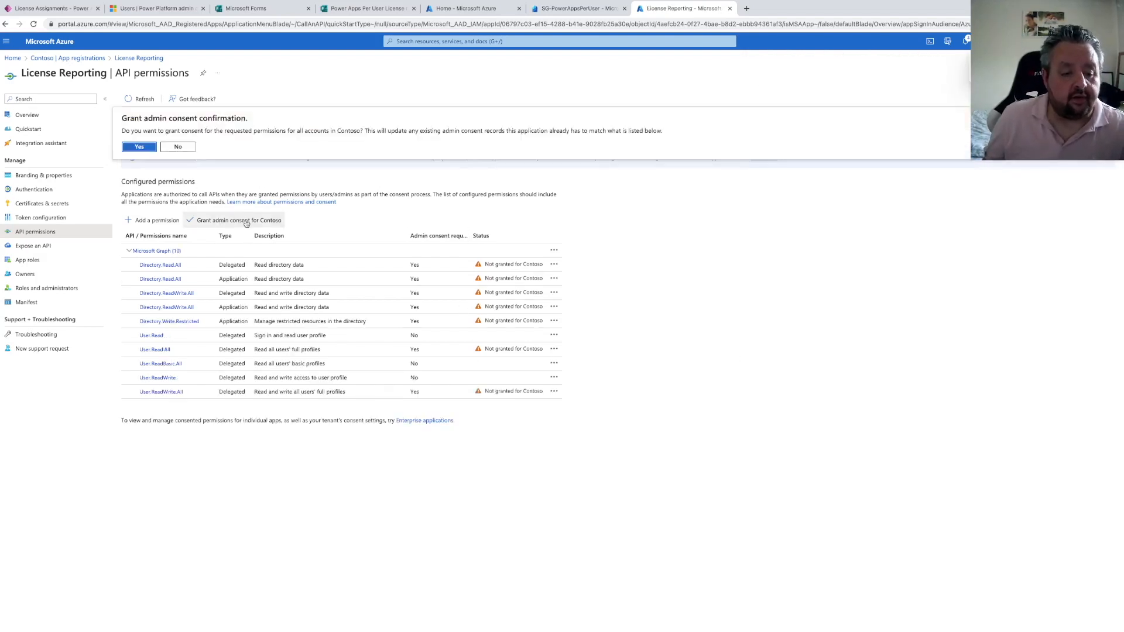
left_click(142, 148)
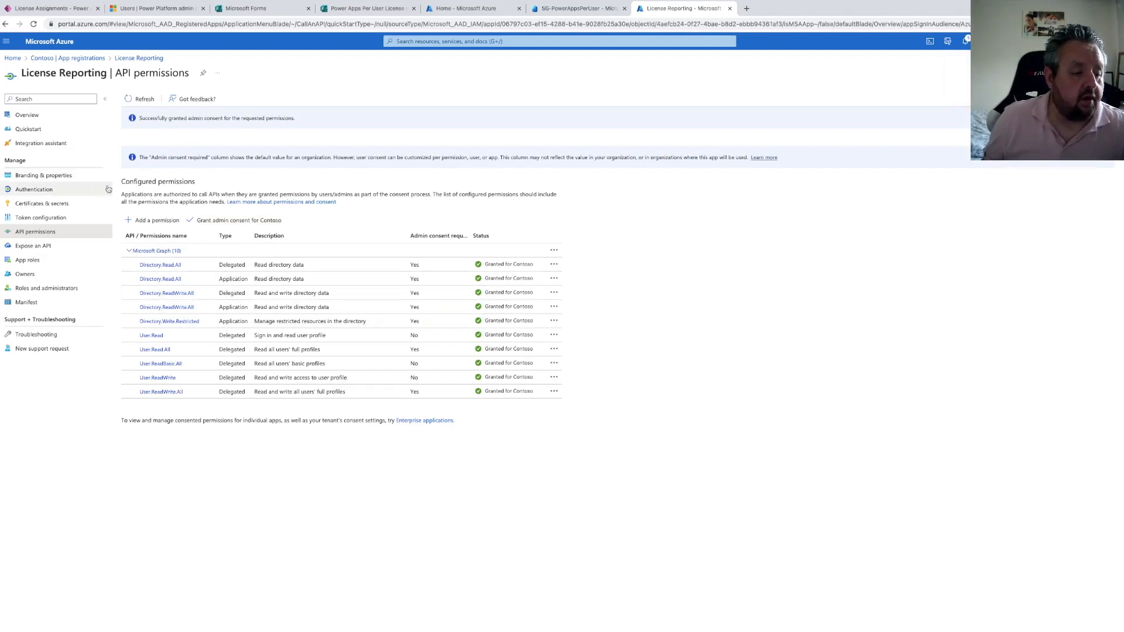
Add a new client secret to the License Reporting app registration with the default settings
left_click(51, 204)
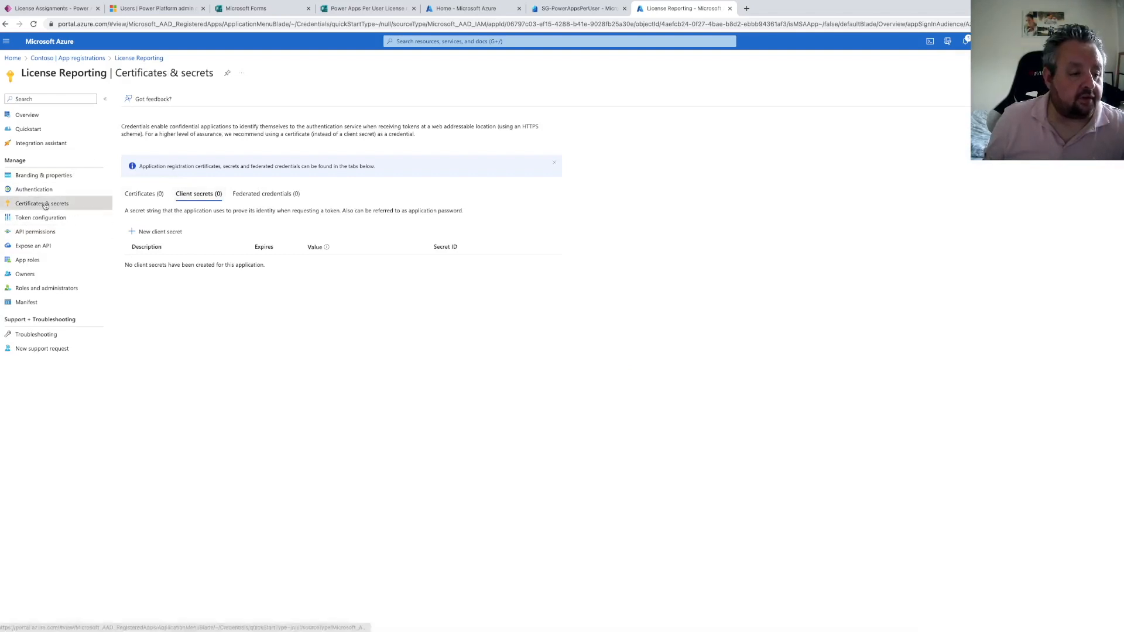
left_click(153, 232)
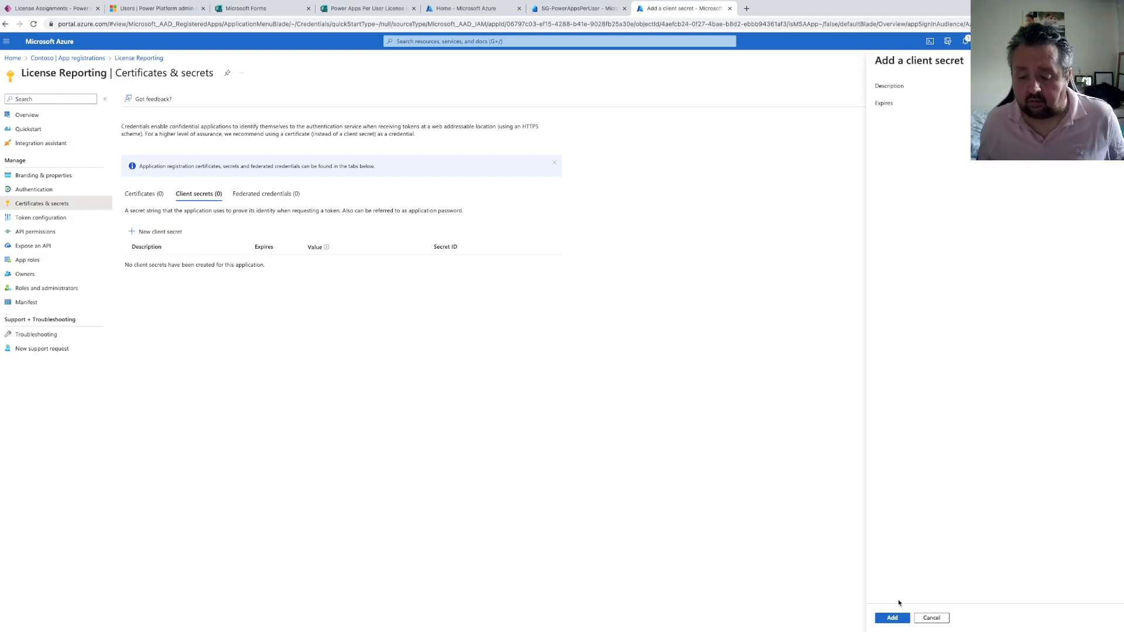
left_click(893, 618)
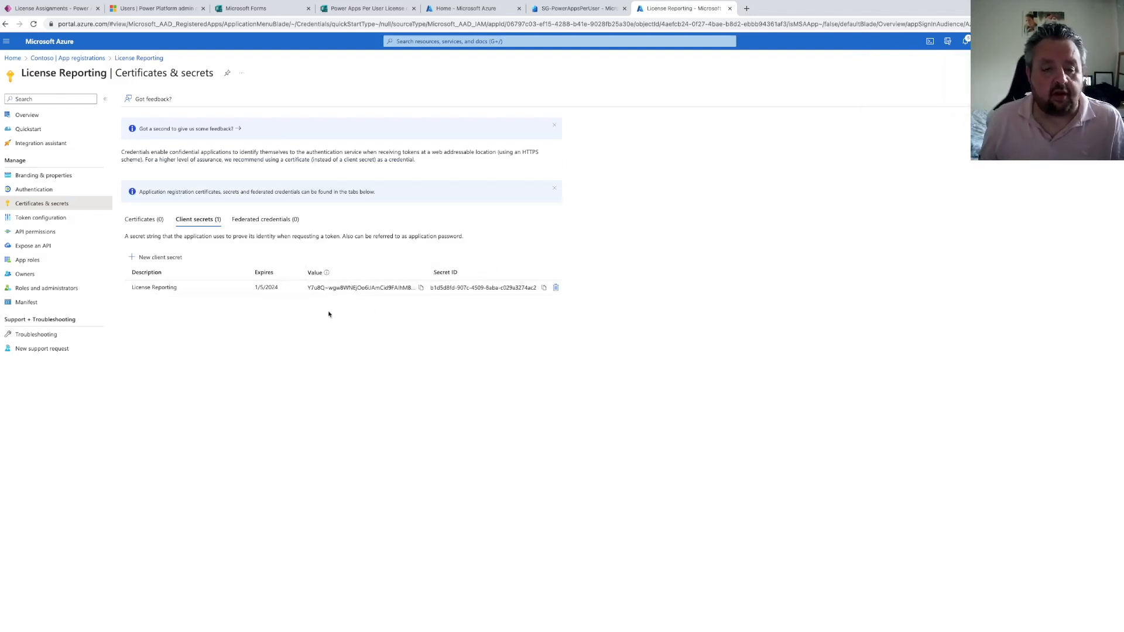
Enter the flow name 'Get License Consumption Details - RUN ONCE' in a new automated cloud flow, copy it, and cancel
left_click(44, 8)
left_click(22, 63)
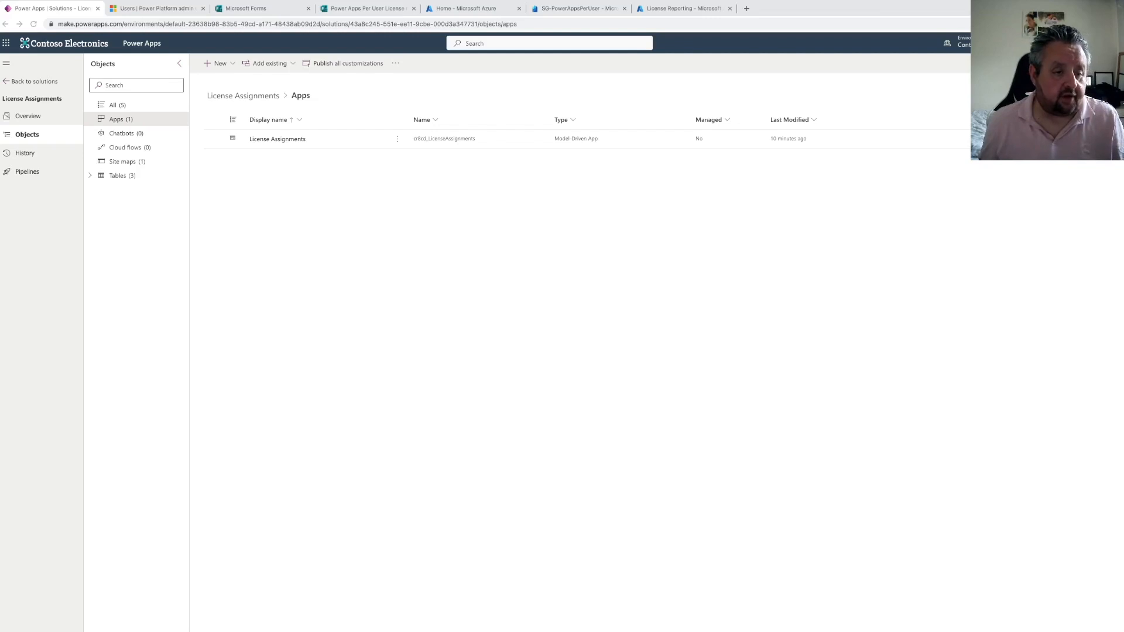
left_click(228, 66)
mouse_move(253, 100)
mouse_move(313, 96)
left_click(388, 105)
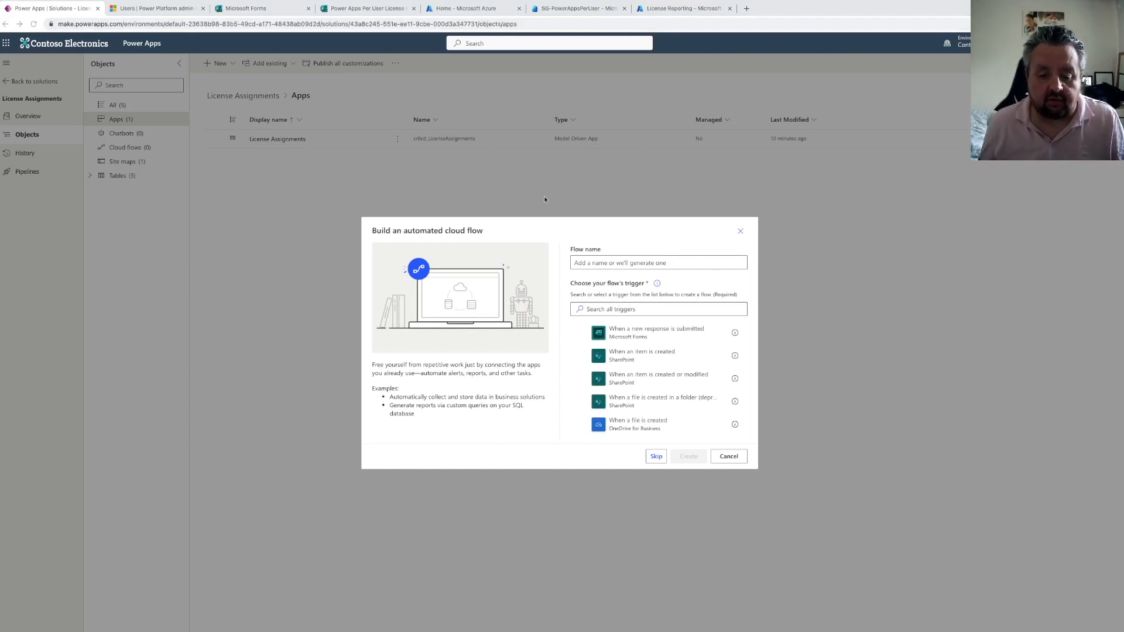
left_click(577, 265)
type("G")
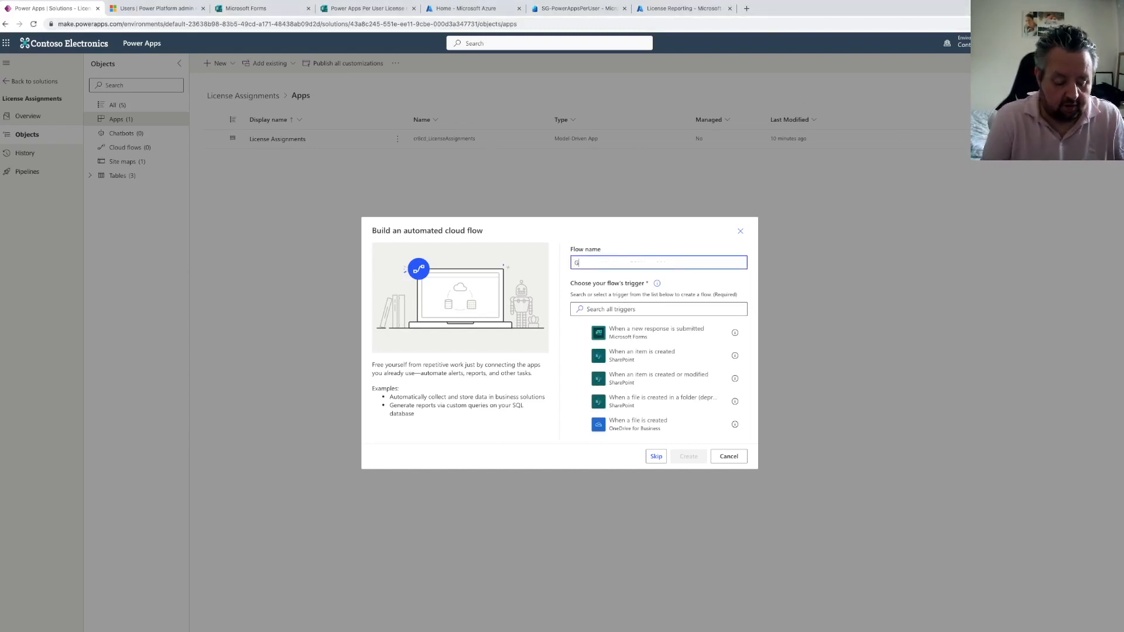
type("et License C")
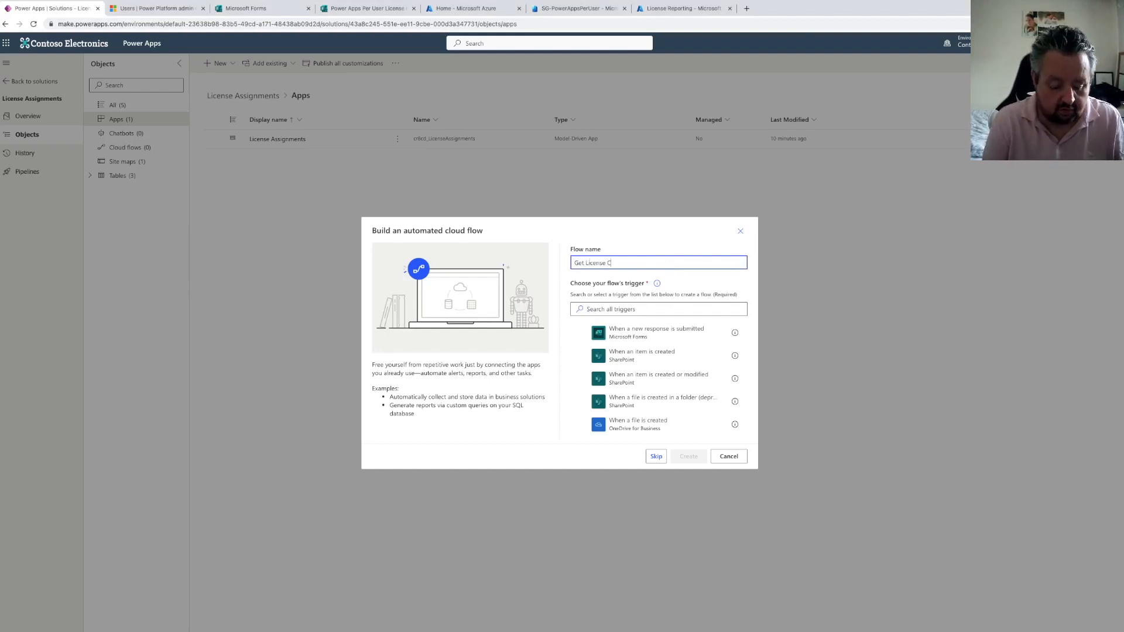
type("onsumption De")
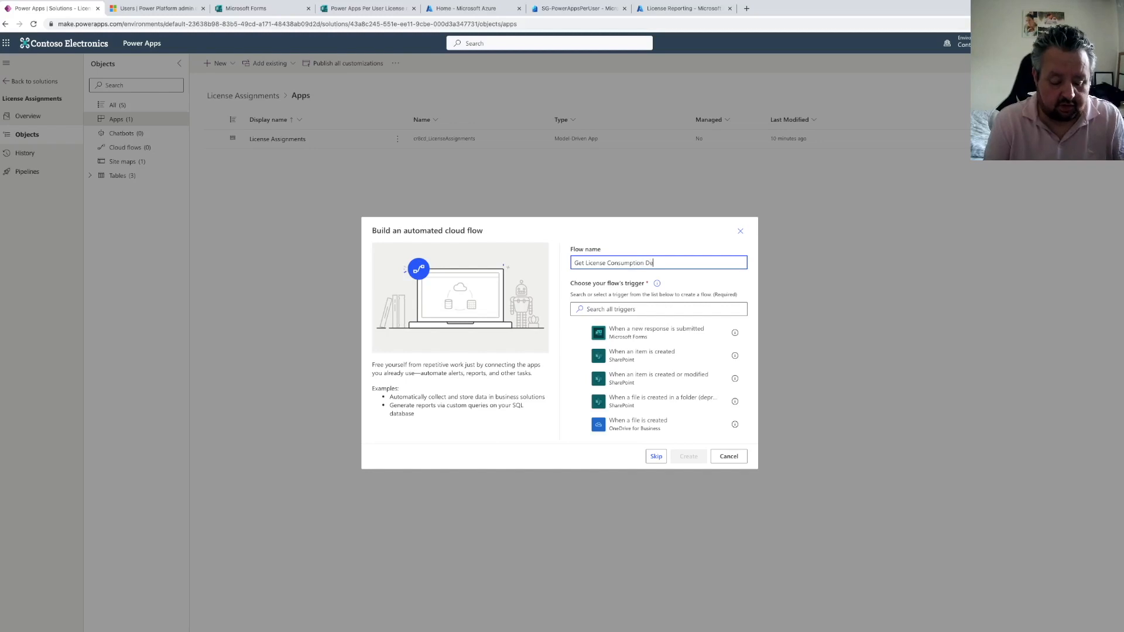
type("tails - RUN O")
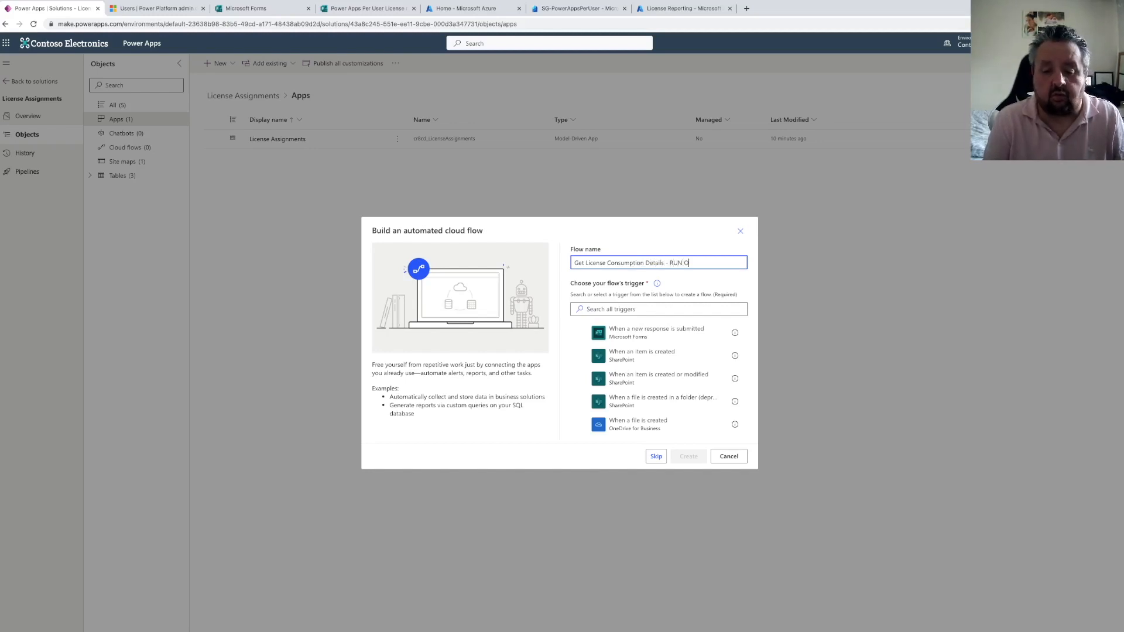
type("NEE")
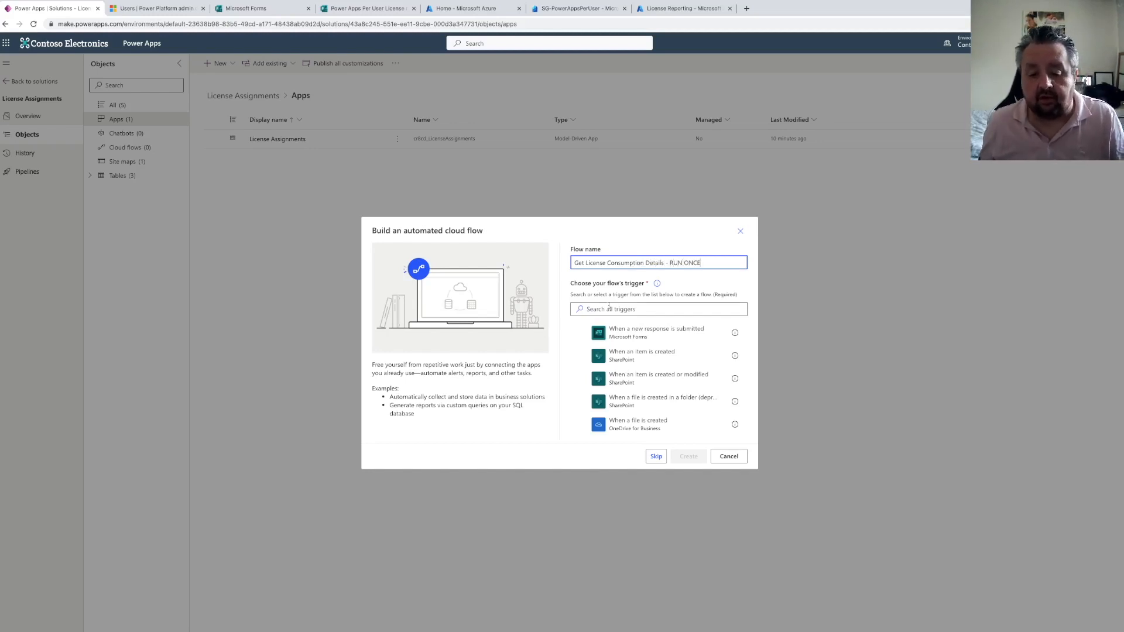
left_click(614, 308)
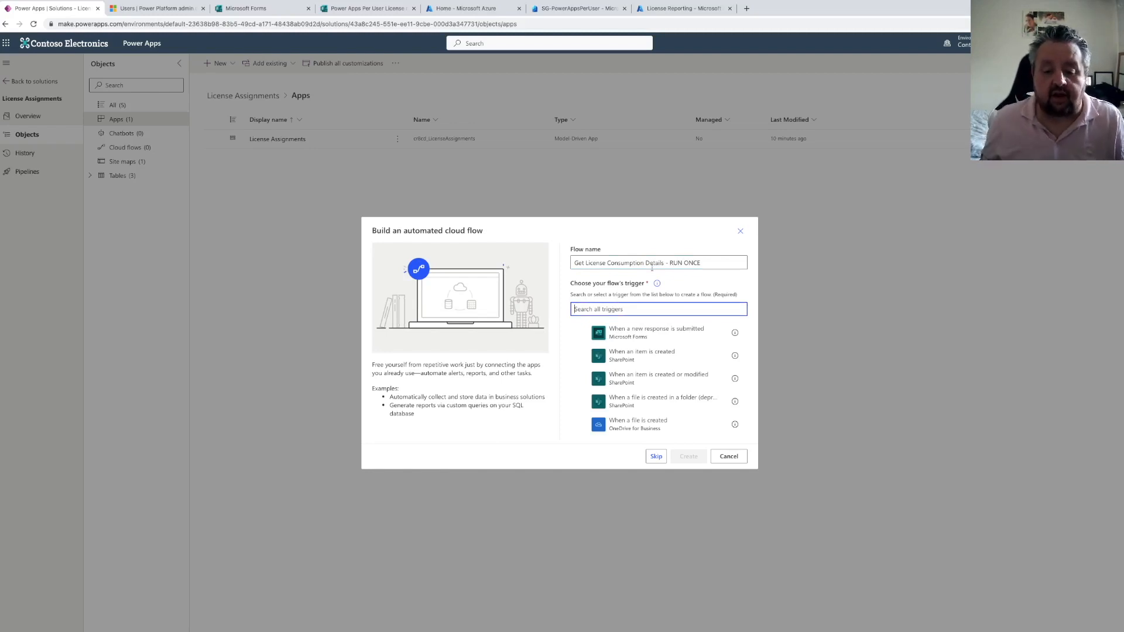
left_click_drag(720, 257, 533, 263)
key("super+c")
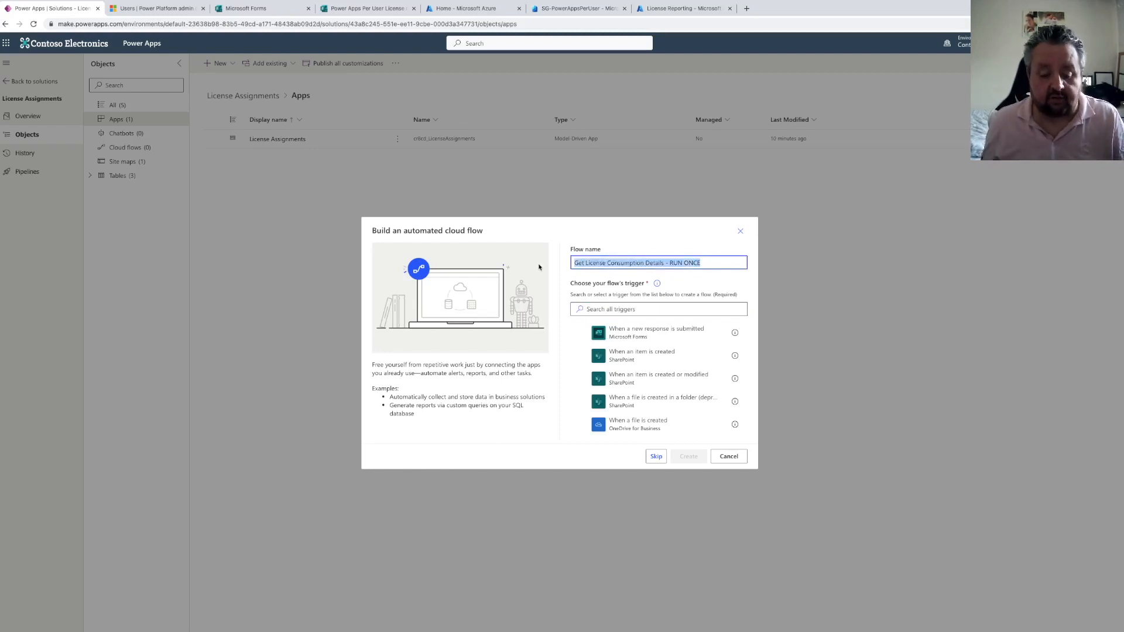
left_click(731, 456)
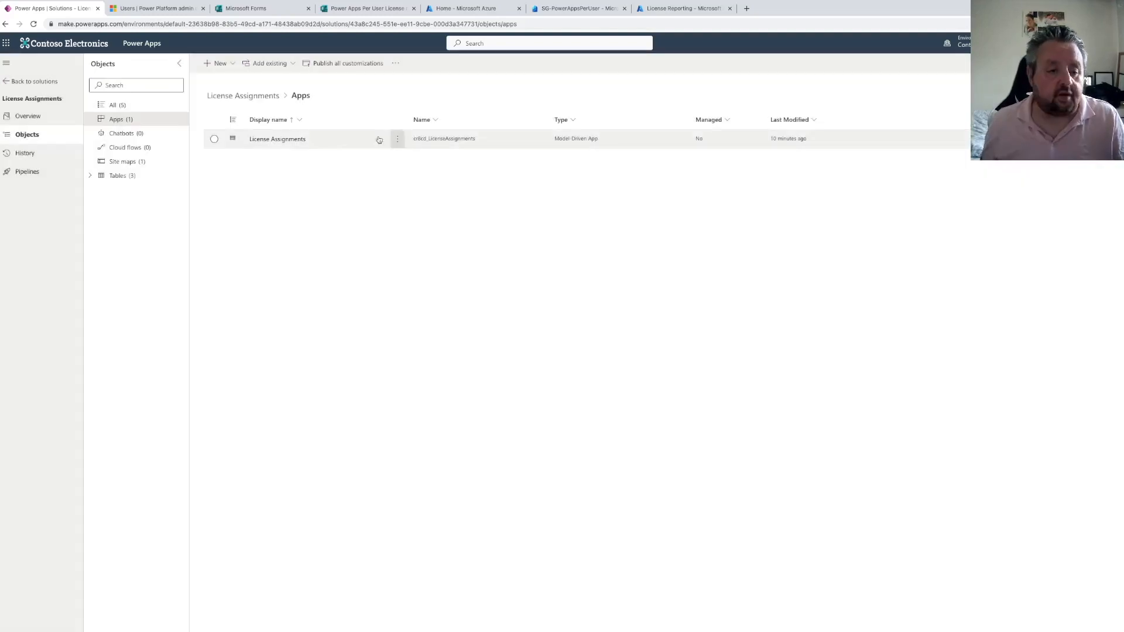
Create an instant cloud flow named 'Get License Consumption Details - RUN ONCE' with a manual trigger
left_click(218, 63)
mouse_move(272, 96)
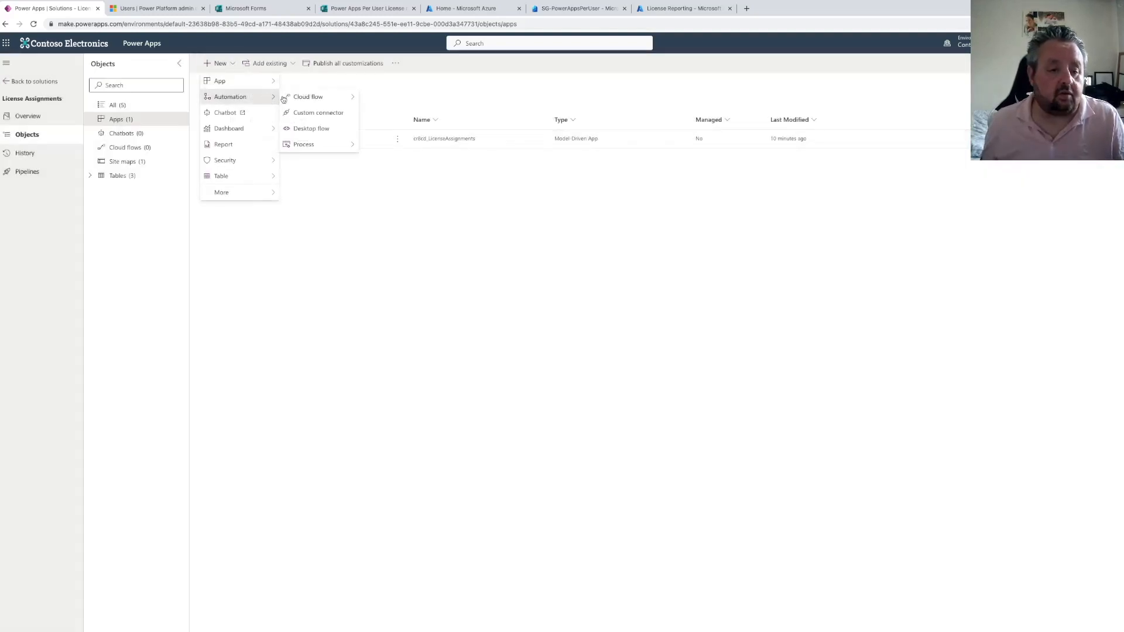
mouse_move(316, 97)
left_click(380, 111)
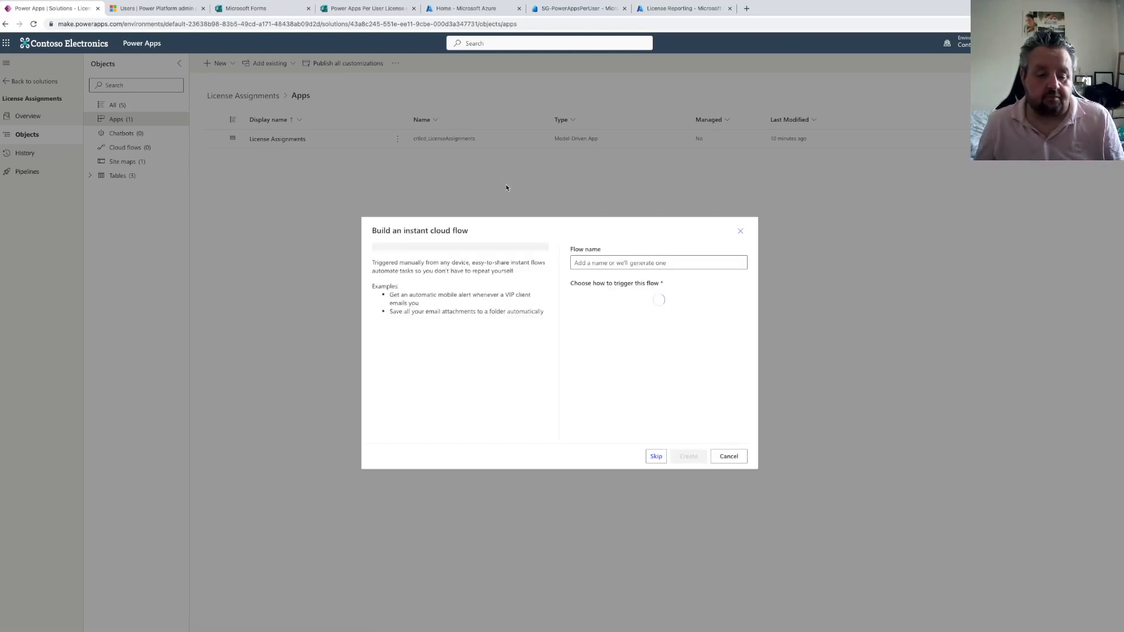
left_click(637, 302)
left_click(613, 263)
key("super+v")
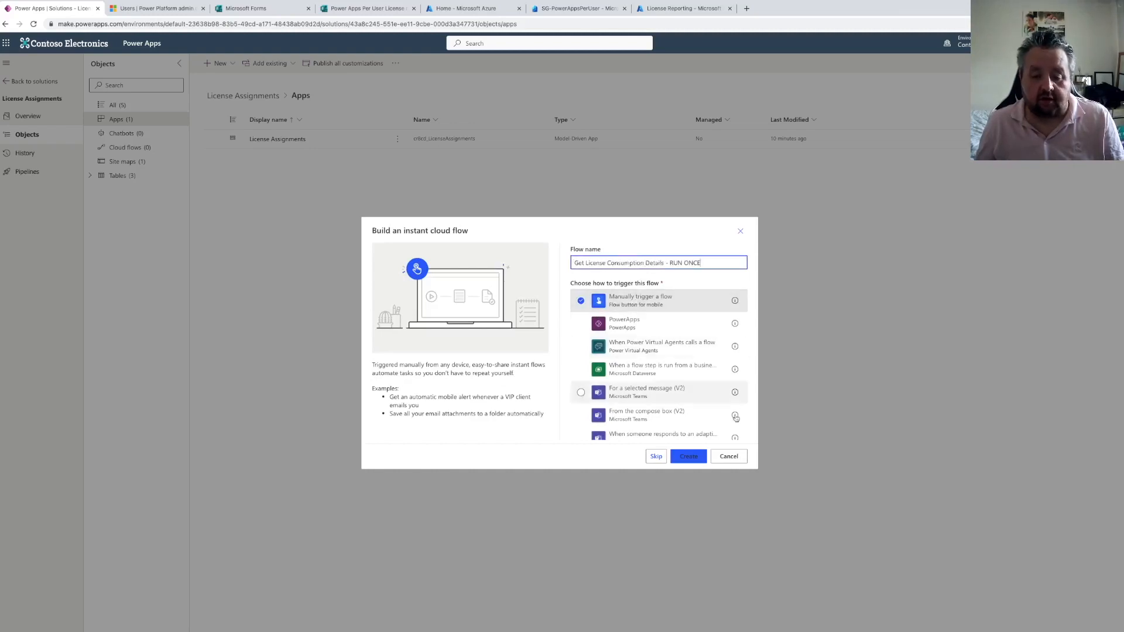
left_click(689, 456)
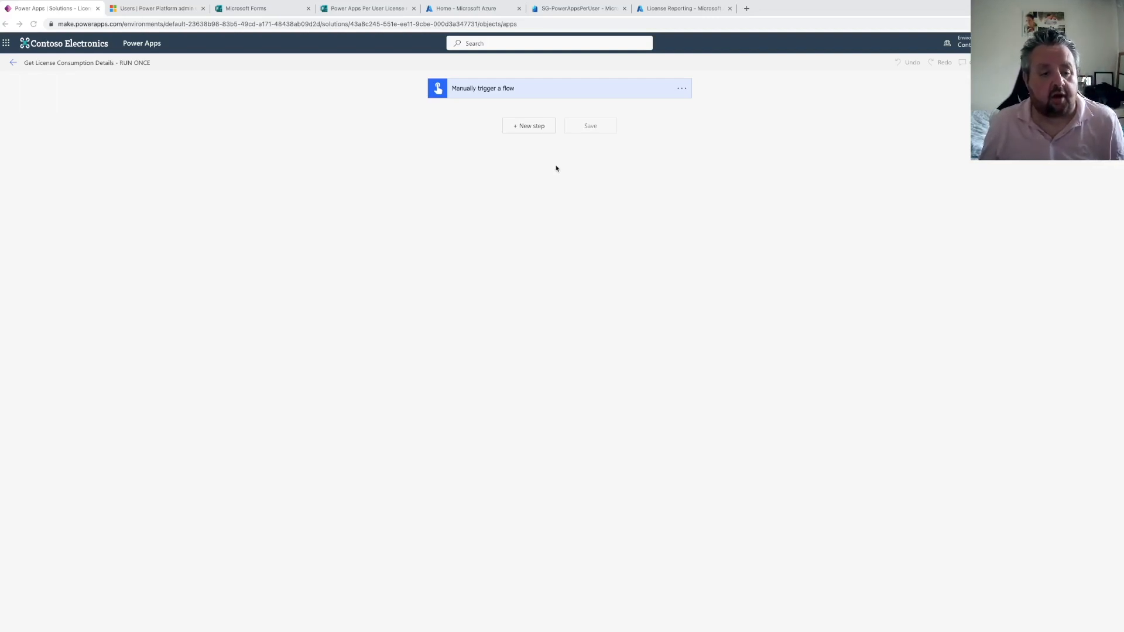
Add an HTTP action as a new step after the manual trigger
left_click(527, 128)
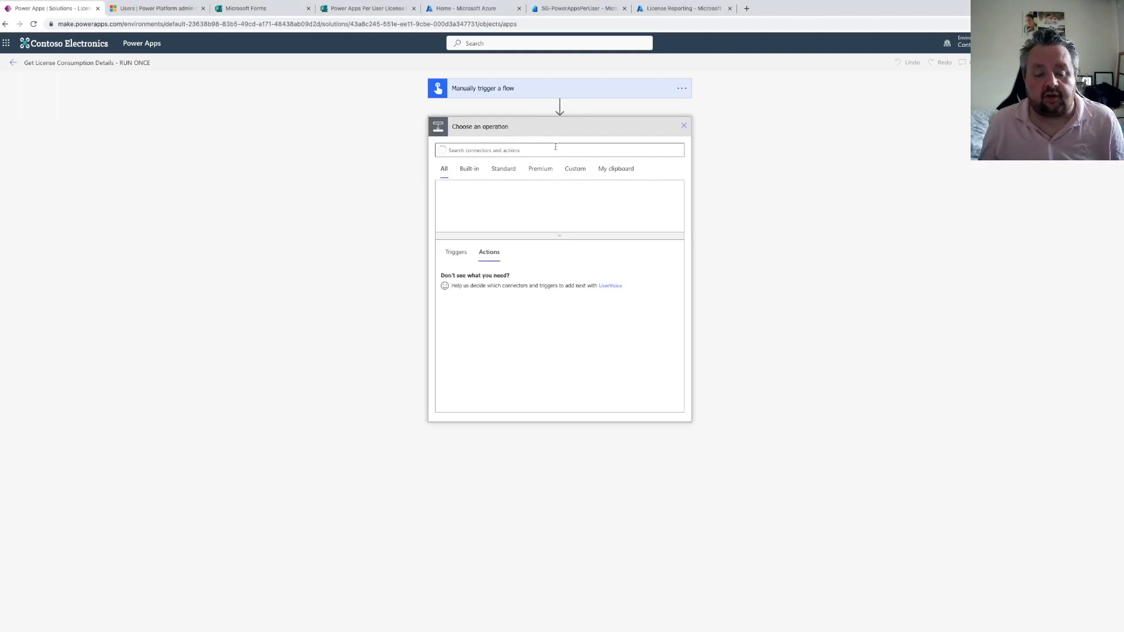
left_click(544, 155)
type("im")
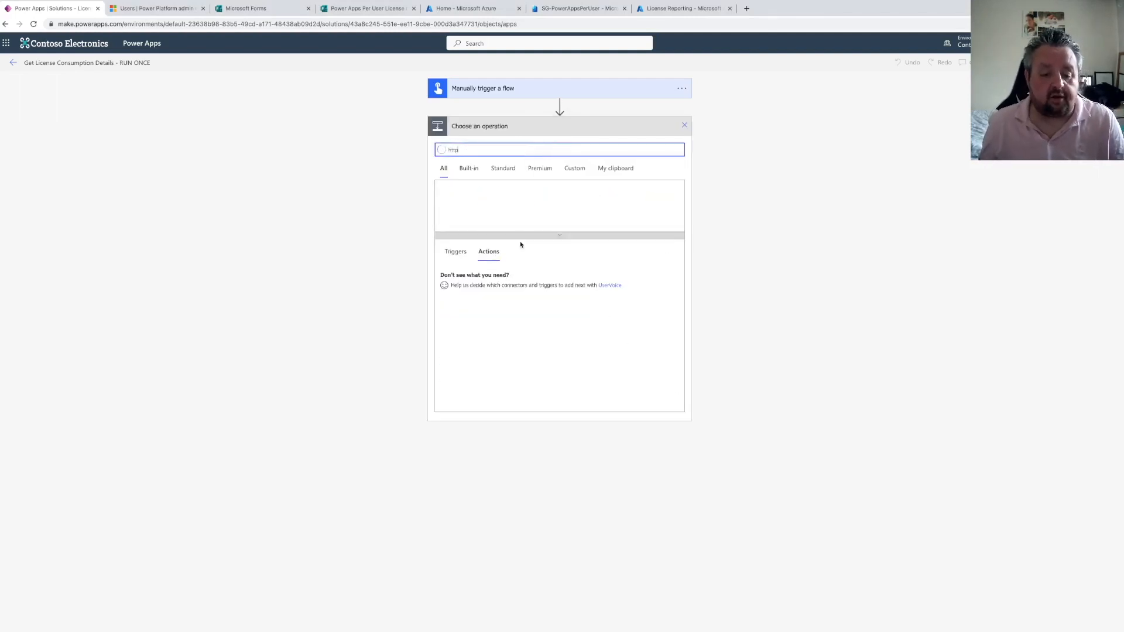
left_click(469, 348)
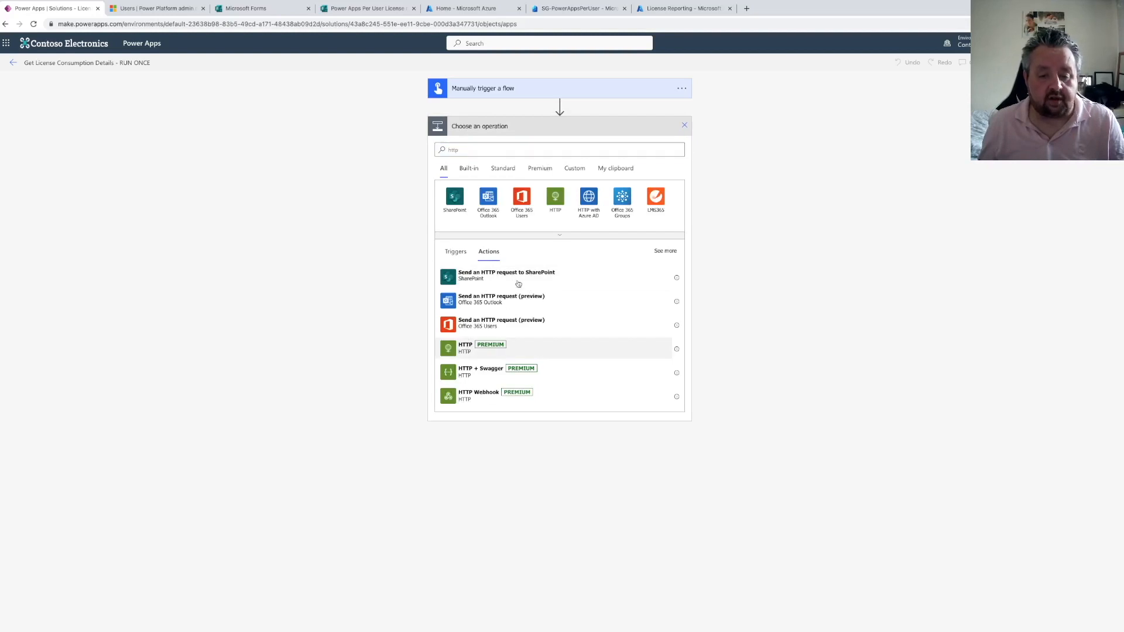
Rename the HTTP action to 'HTTP - Get License SKUs'
left_click(681, 126)
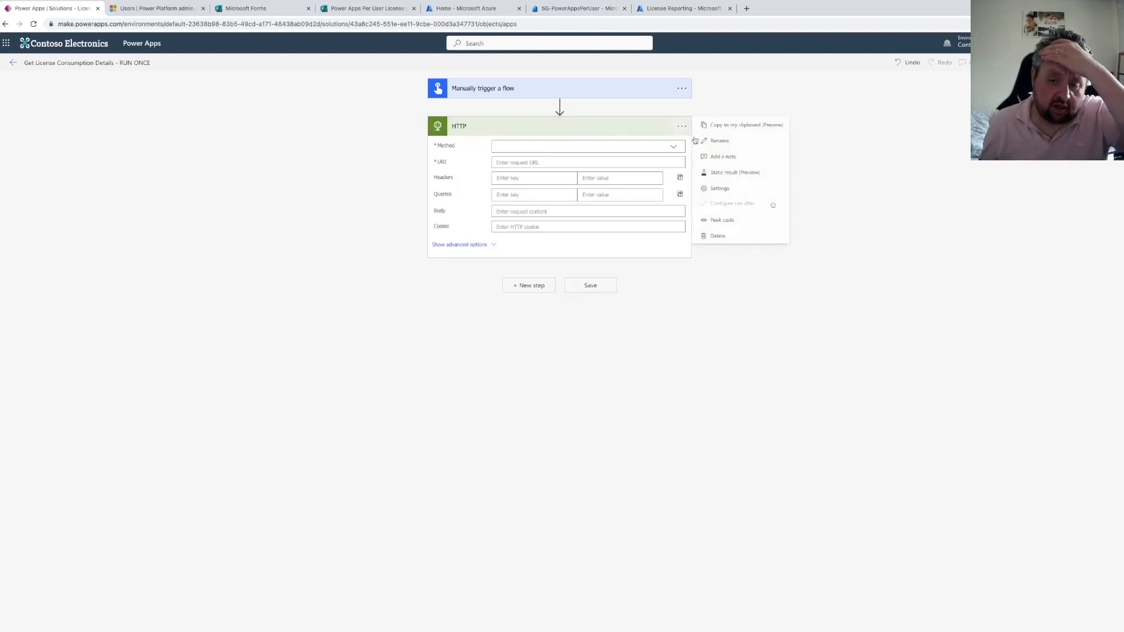
left_click(705, 142)
key("Right")
type("- Get Licens")
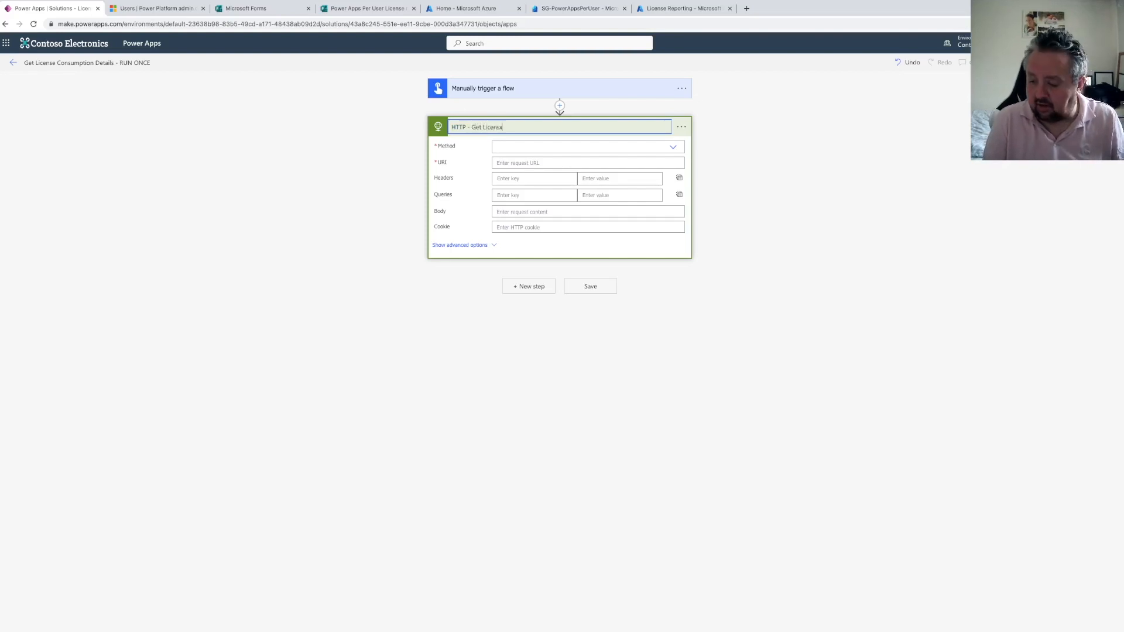
type("e SKUs")
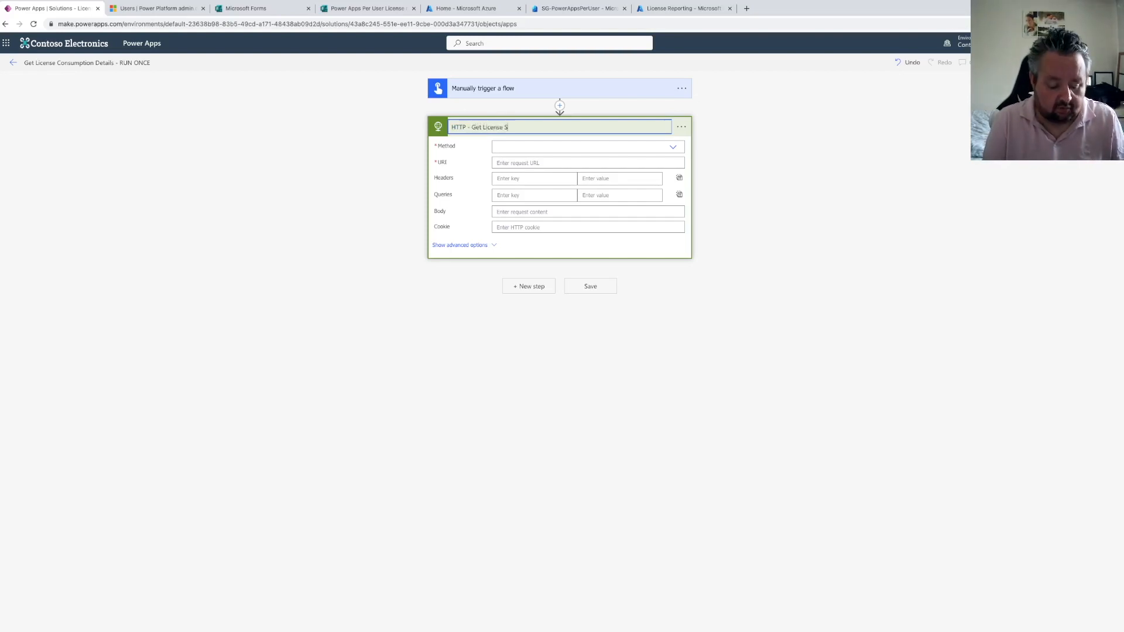
key("Return")
left_click(672, 147)
left_click(506, 160)
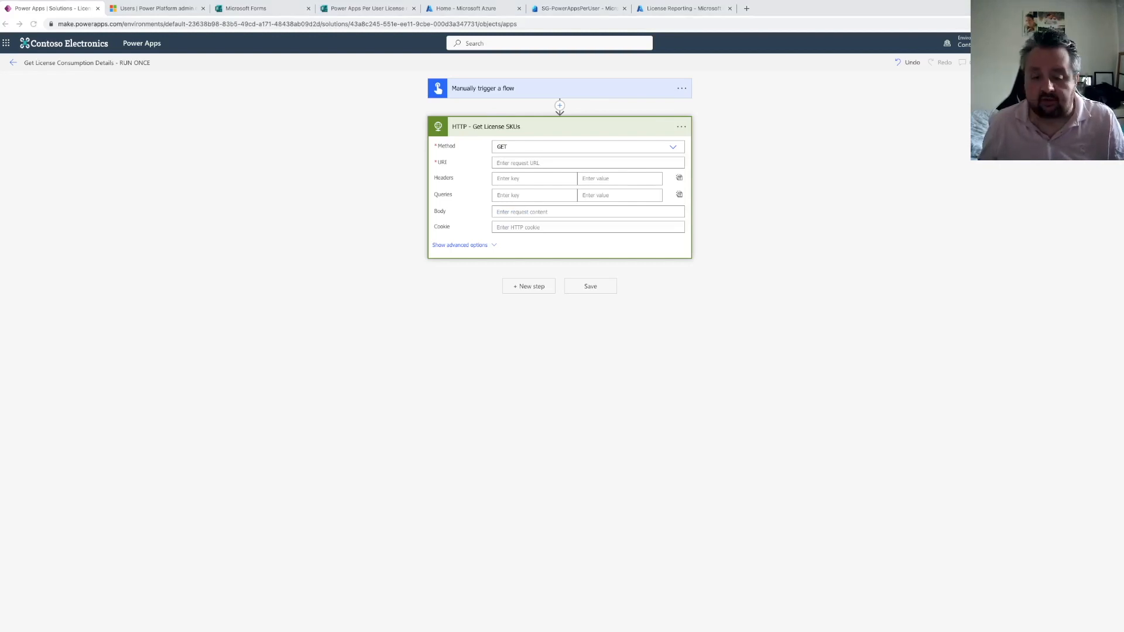
left_click(510, 164)
type("https://graph.microsoft.com/v1.0/subscribedSkus")
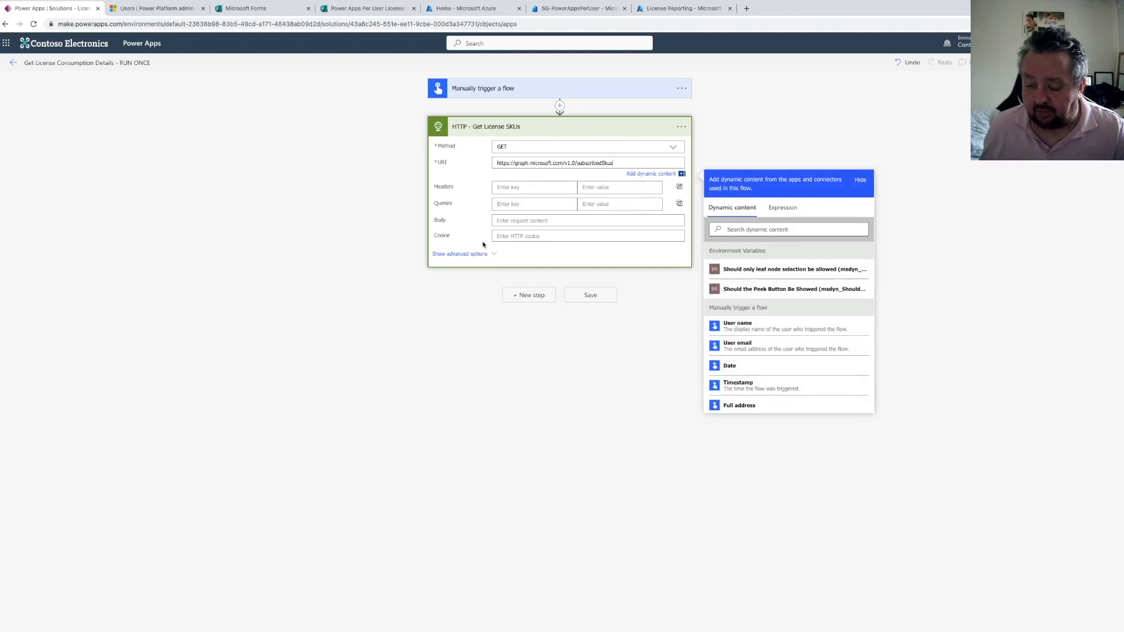
Show the advanced options and set the HTTP action's authentication to Active Directory OAuth
left_click(468, 253)
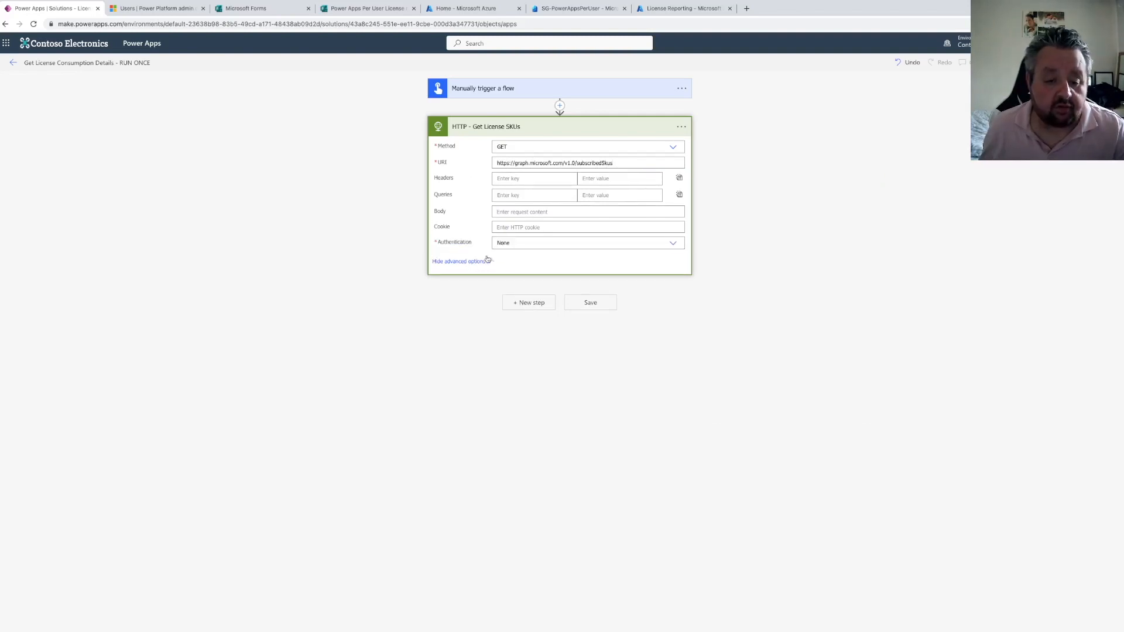
left_click(521, 243)
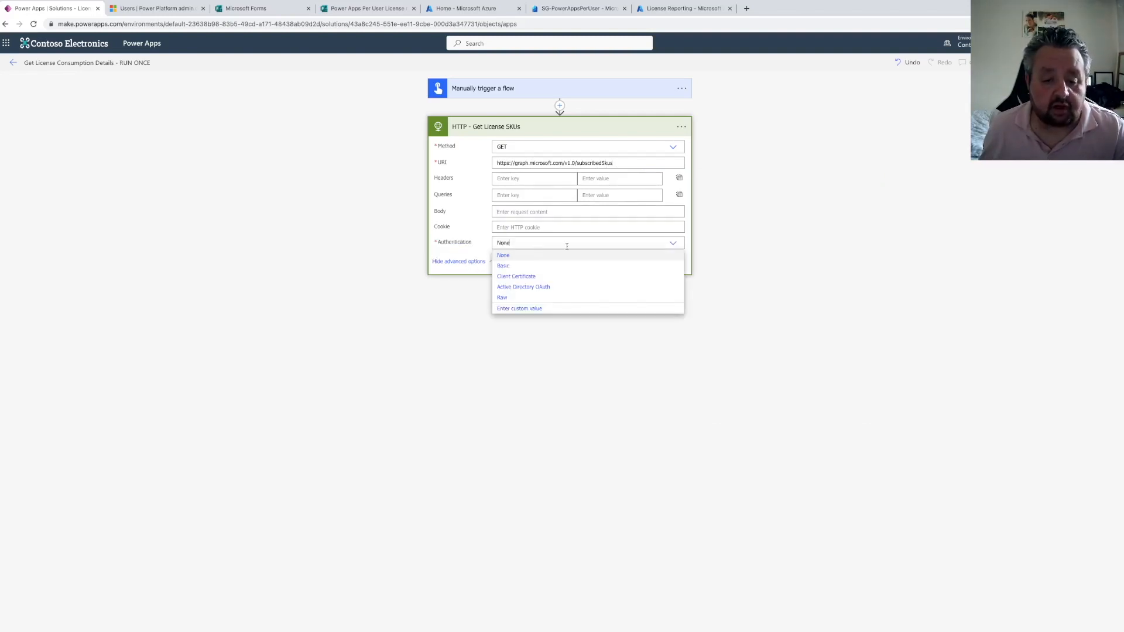
left_click(522, 288)
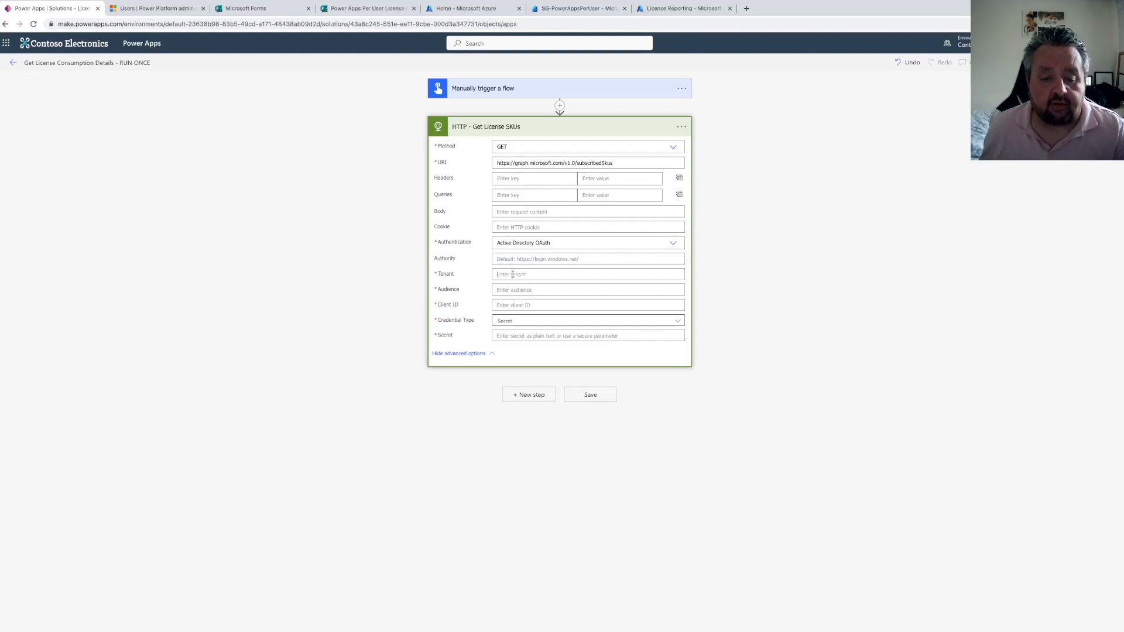
left_click(516, 273)
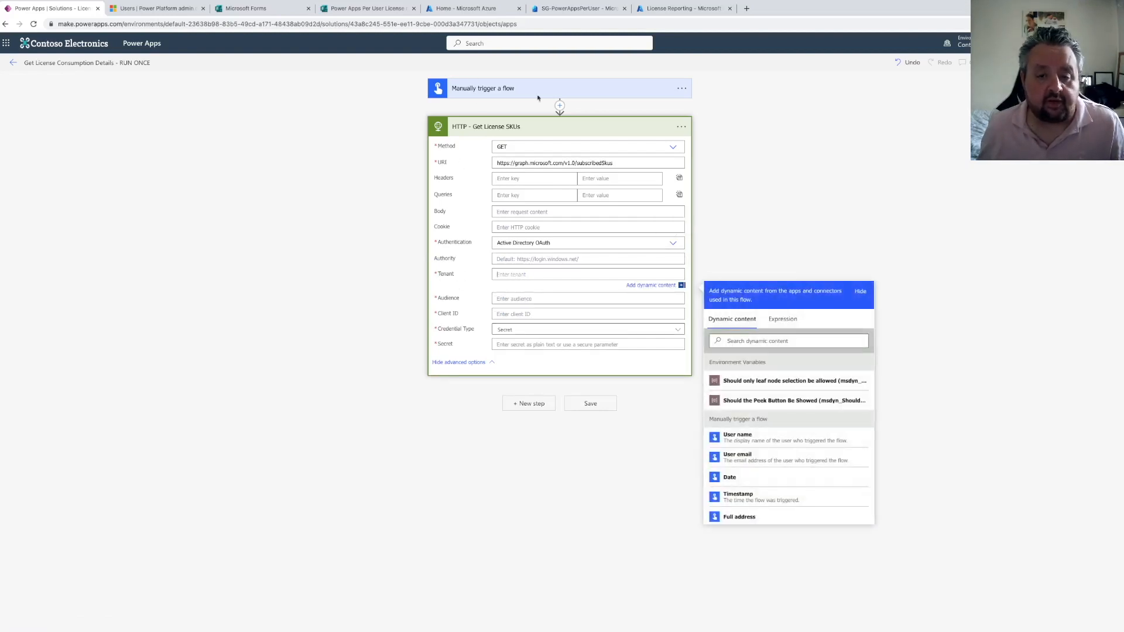
Copy the License Reporting app registration's client secret value
left_click(471, 9)
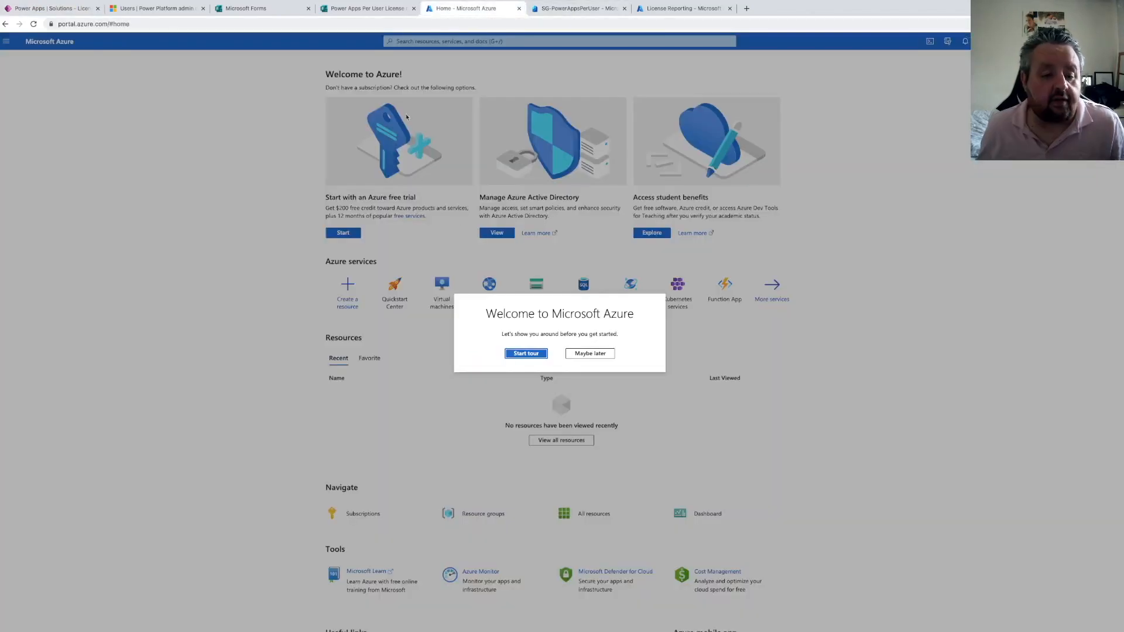
left_click(526, 355)
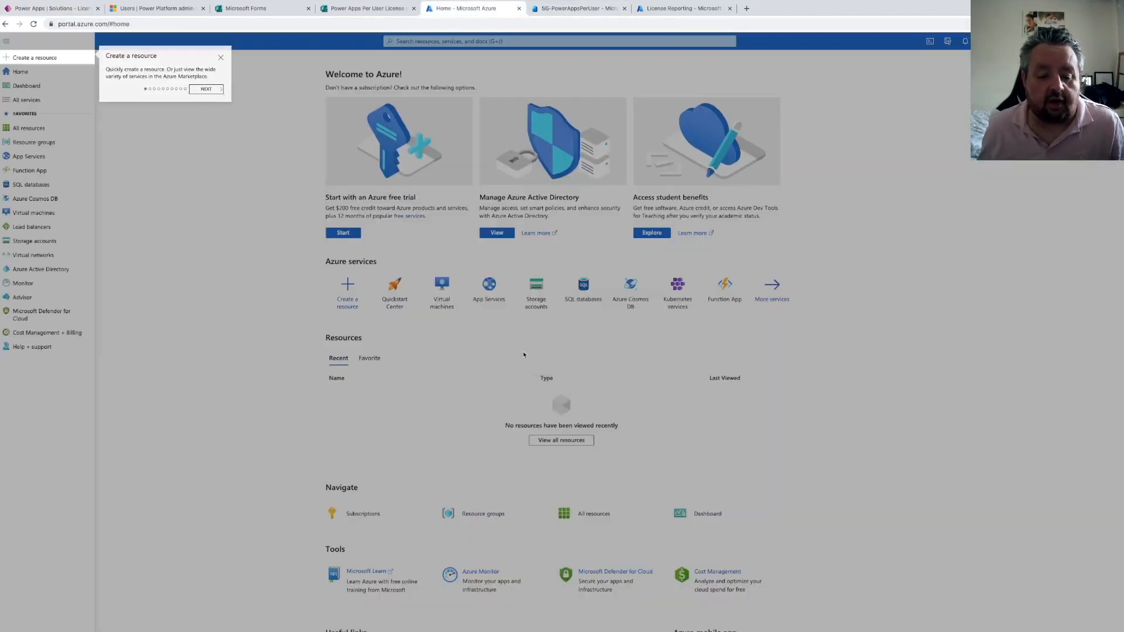
left_click(679, 8)
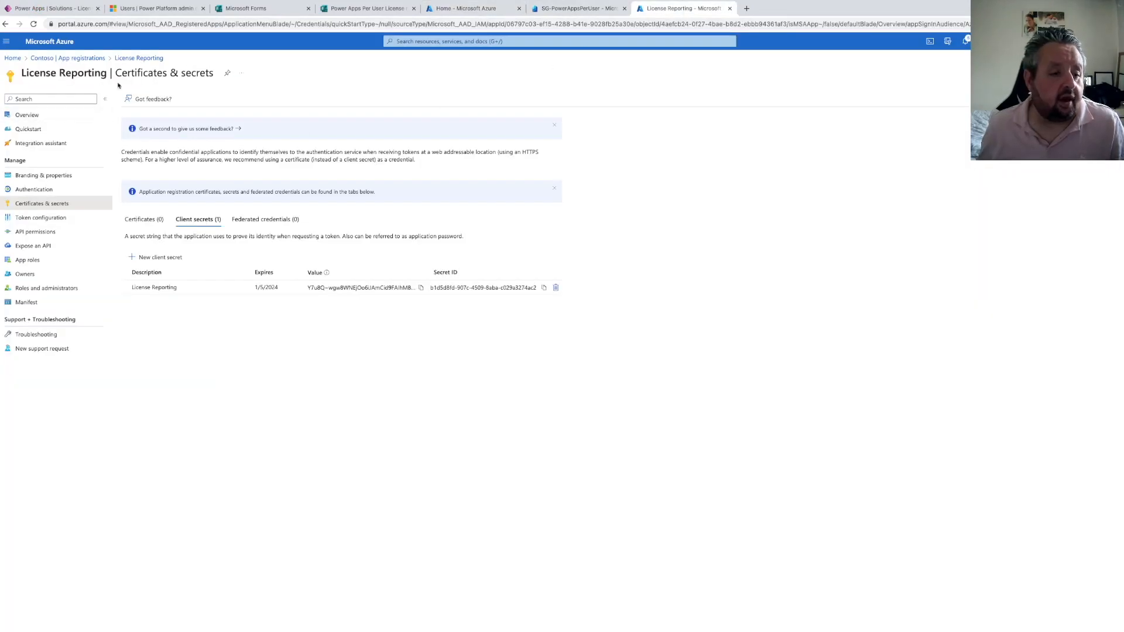
left_click(29, 115)
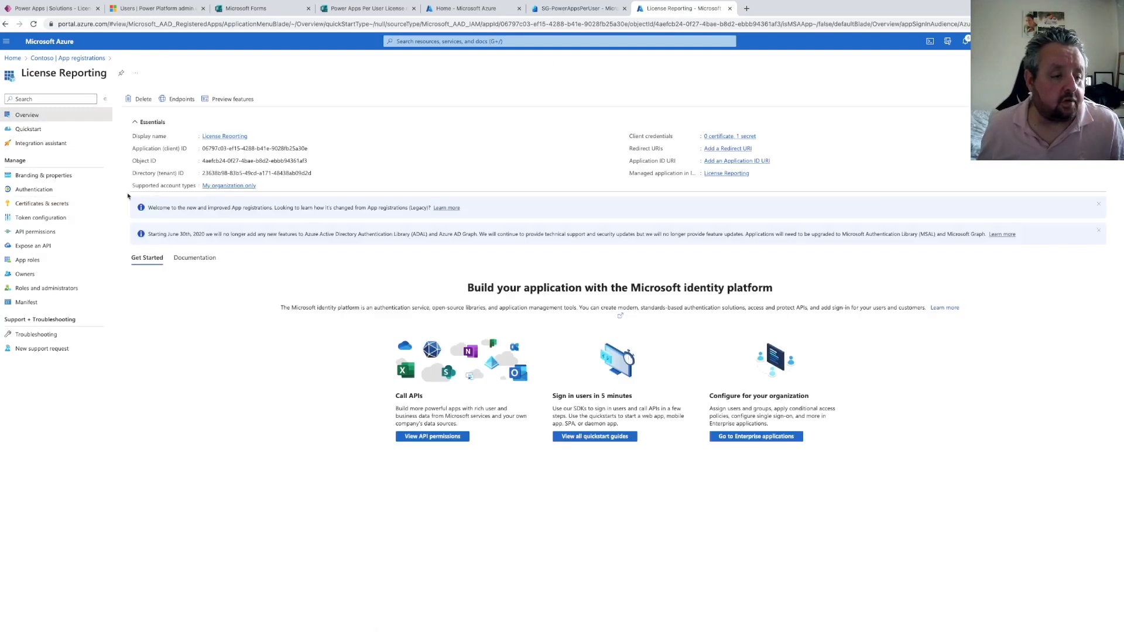
left_click(52, 205)
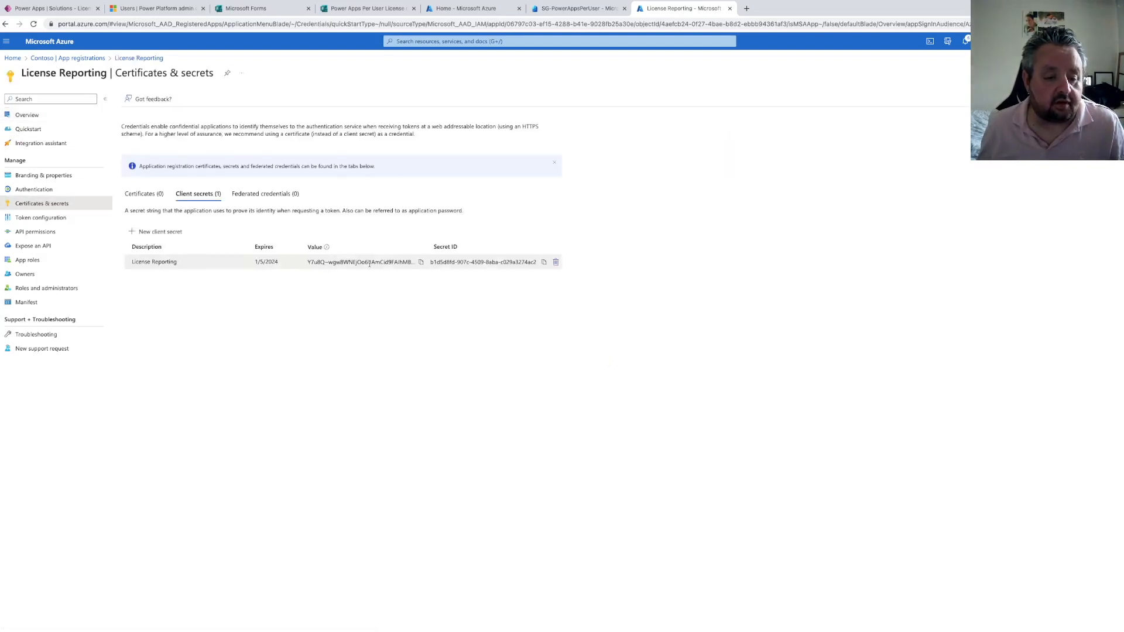
left_click(420, 263)
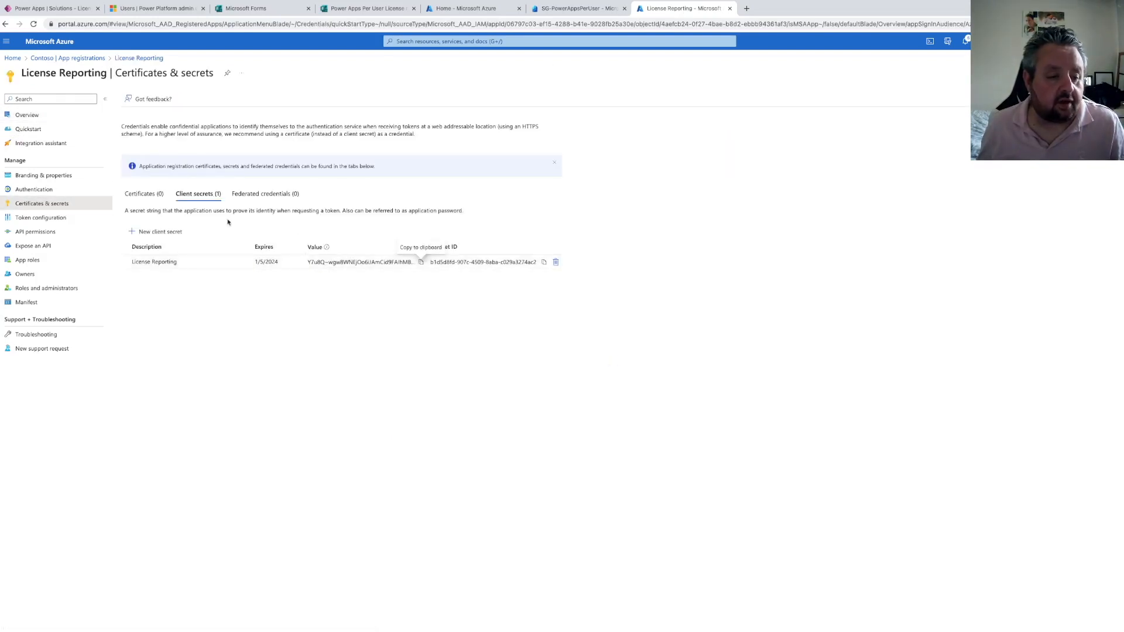
Copy the License Reporting app's directory (tenant) ID and paste it into the HTTP action's Tenant field
left_click(29, 115)
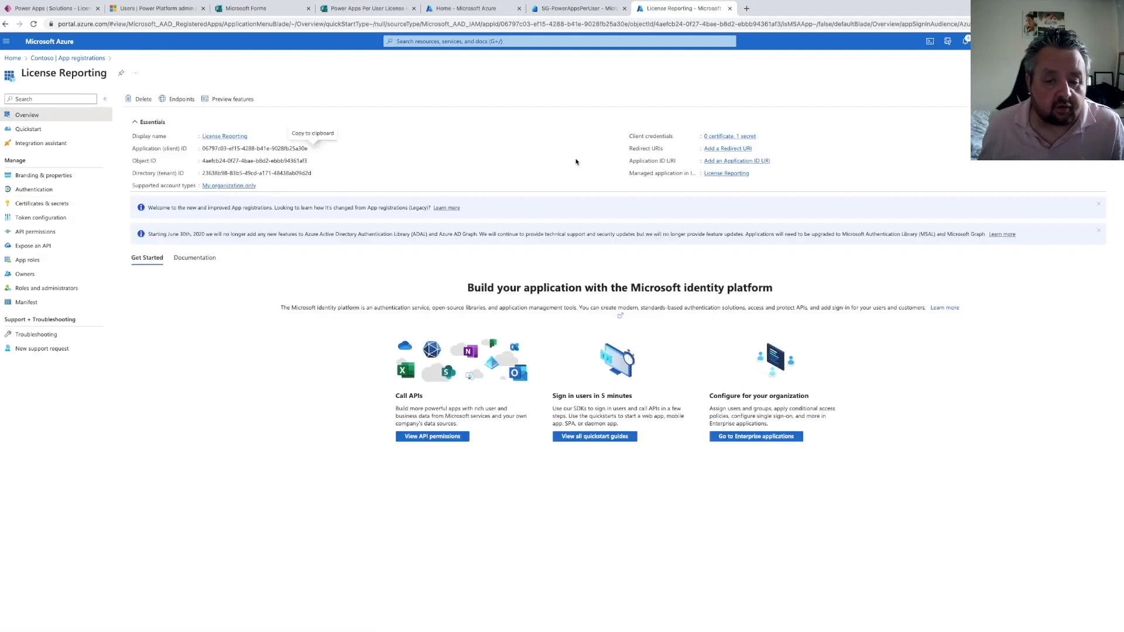
left_click(317, 174)
left_click(73, 8)
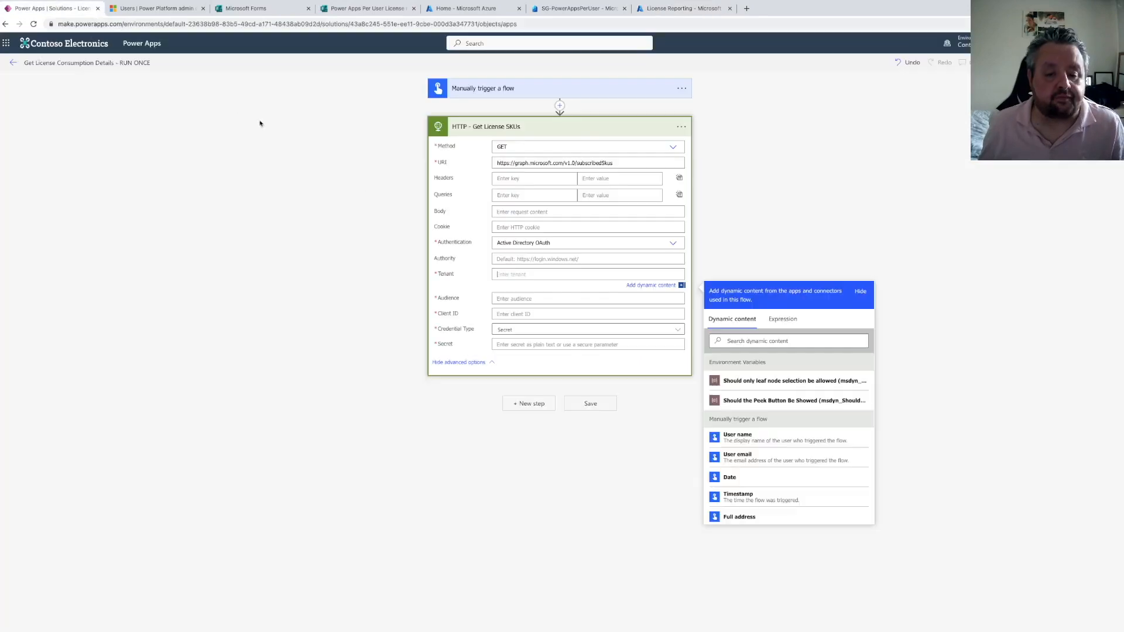
key("ctrl+v")
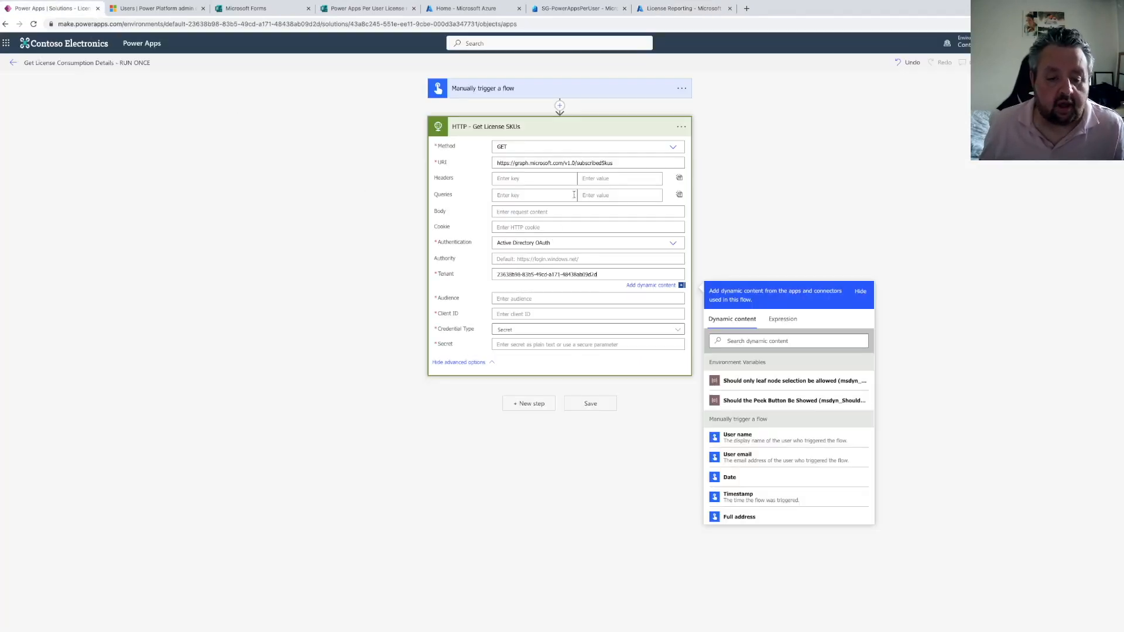
Copy the app registration's client secret value and paste it into the HTTP action's Secret field
left_click(679, 8)
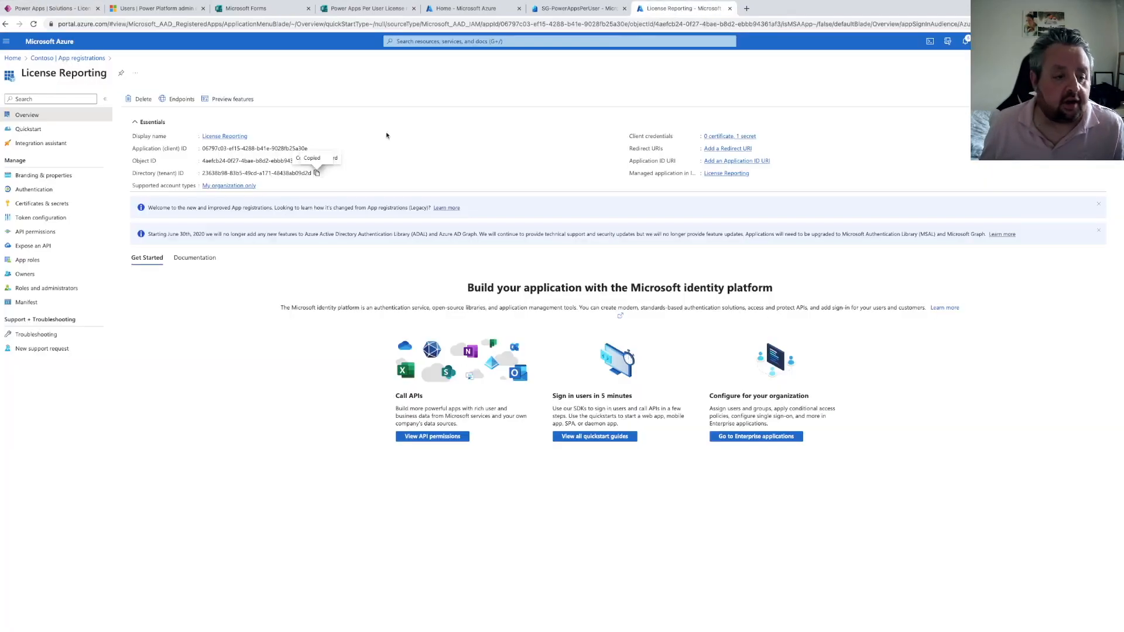
left_click(40, 207)
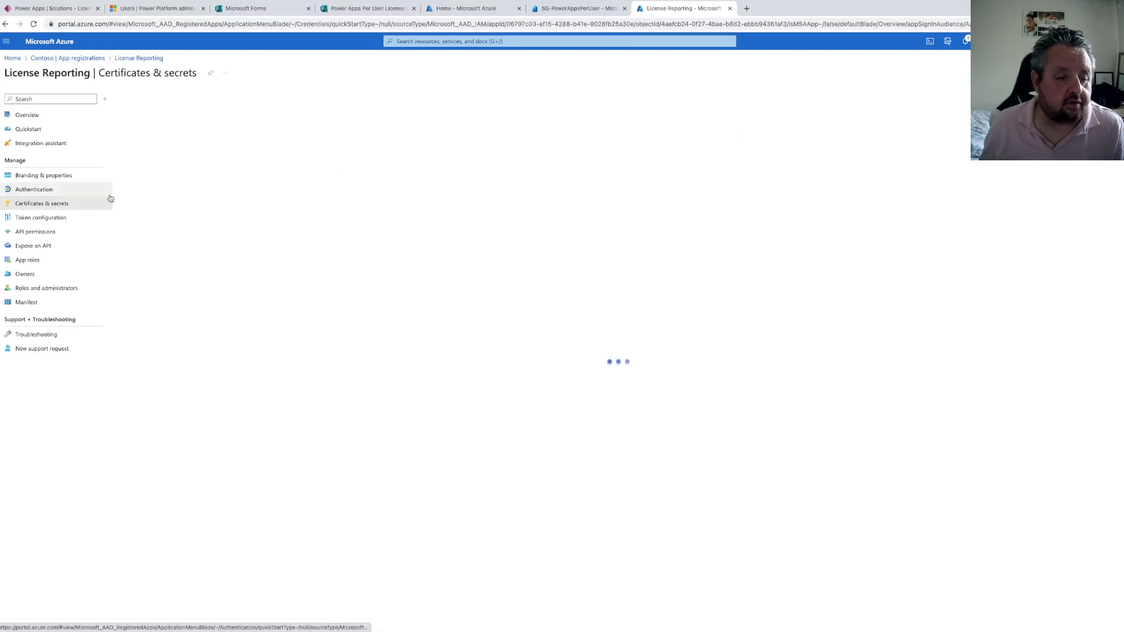
left_click(420, 263)
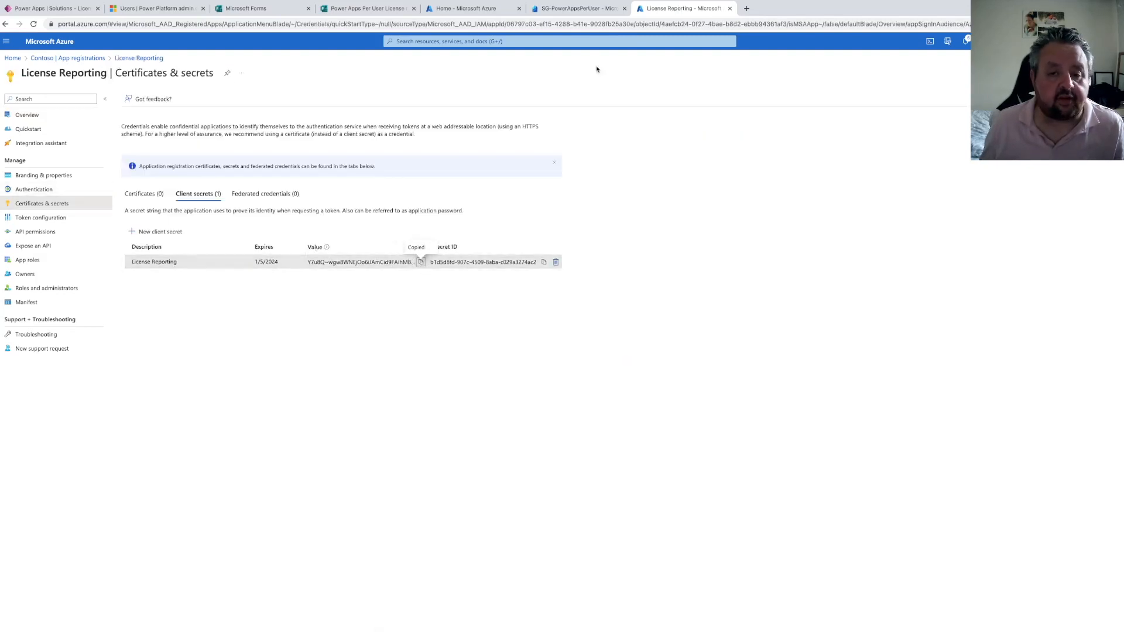
left_click(51, 9)
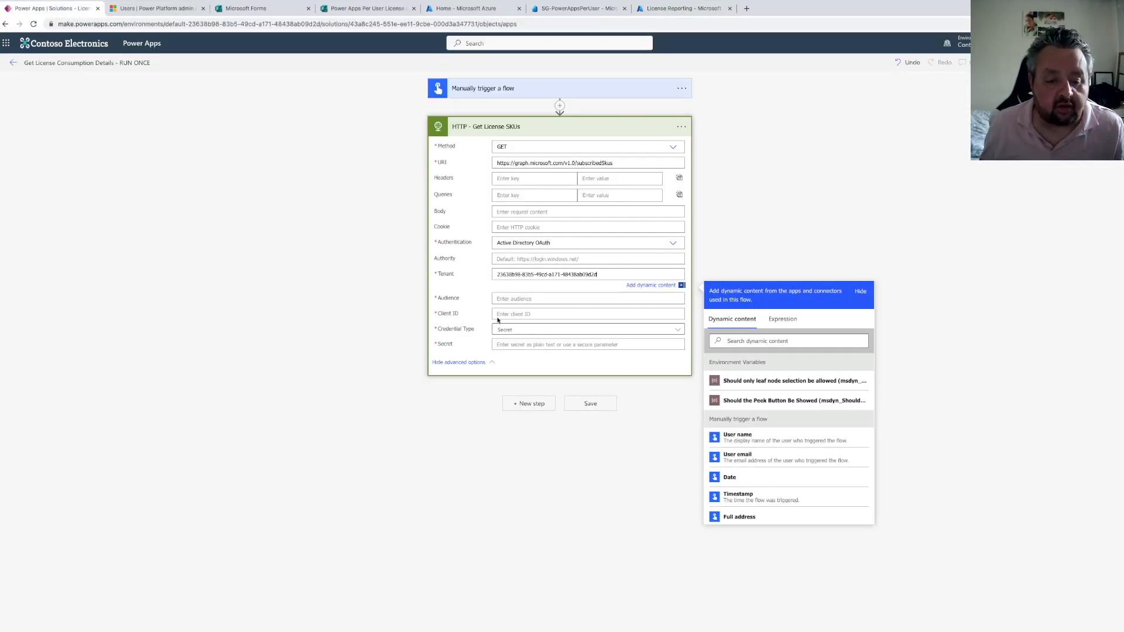
left_click(505, 343)
key("ctrl+v")
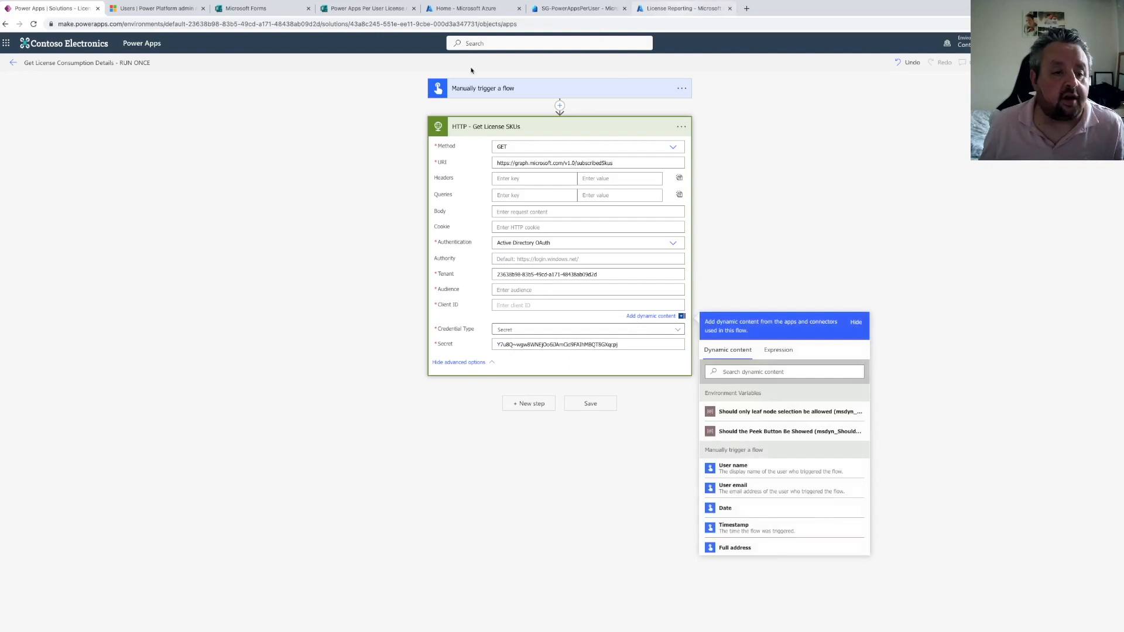
Copy the app's application (client) ID and paste it into the HTTP action's Client ID field
left_click(669, 6)
left_click(27, 114)
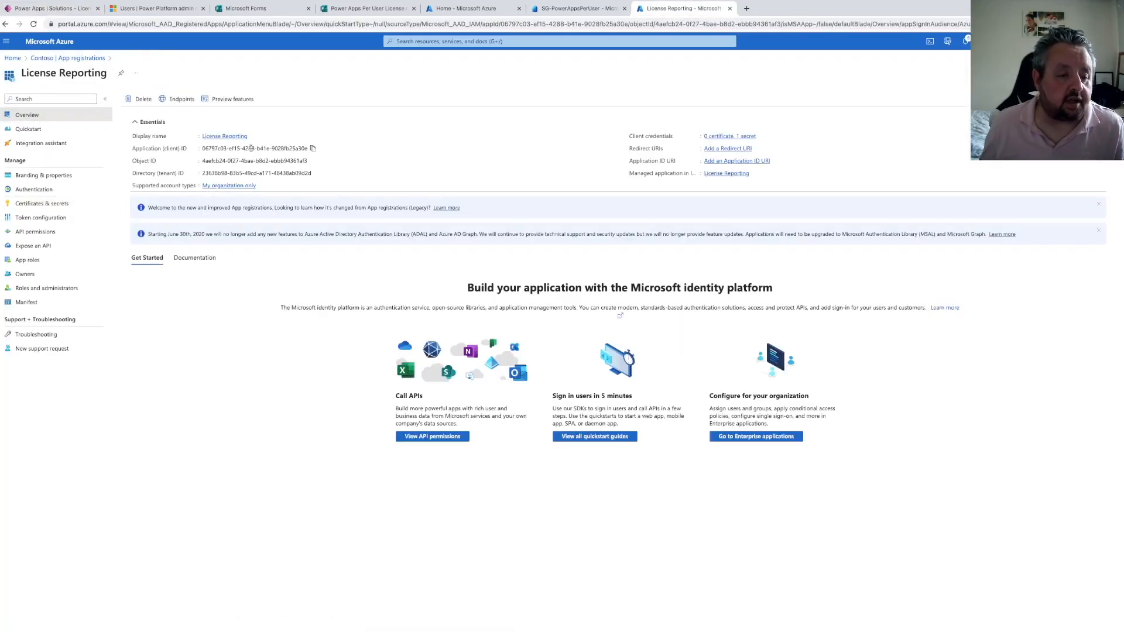
left_click(312, 149)
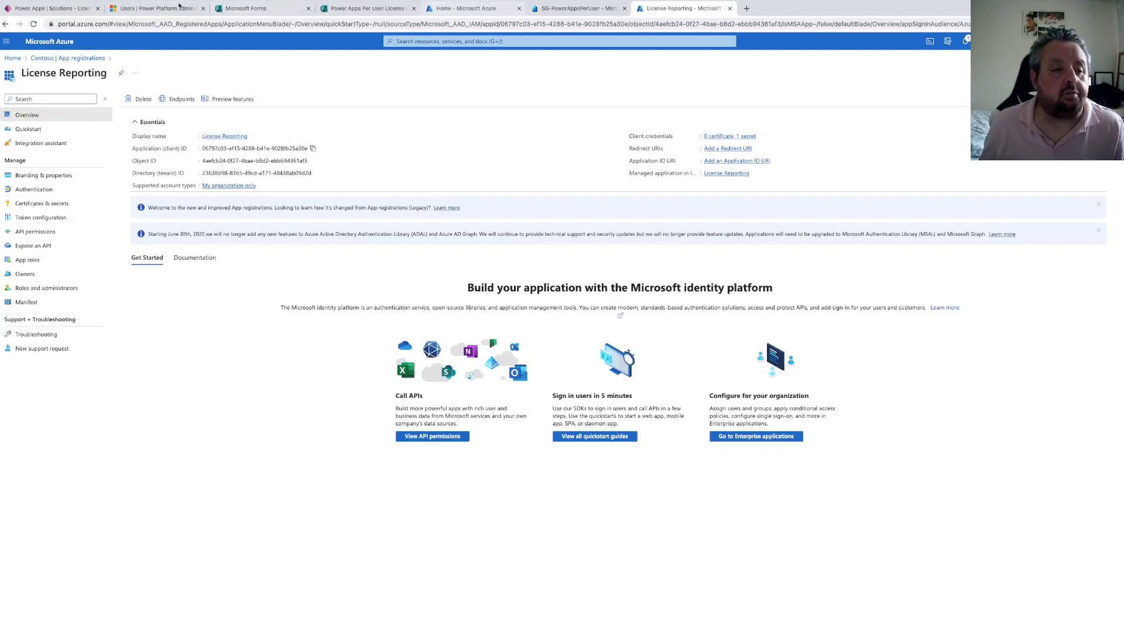
left_click(53, 9)
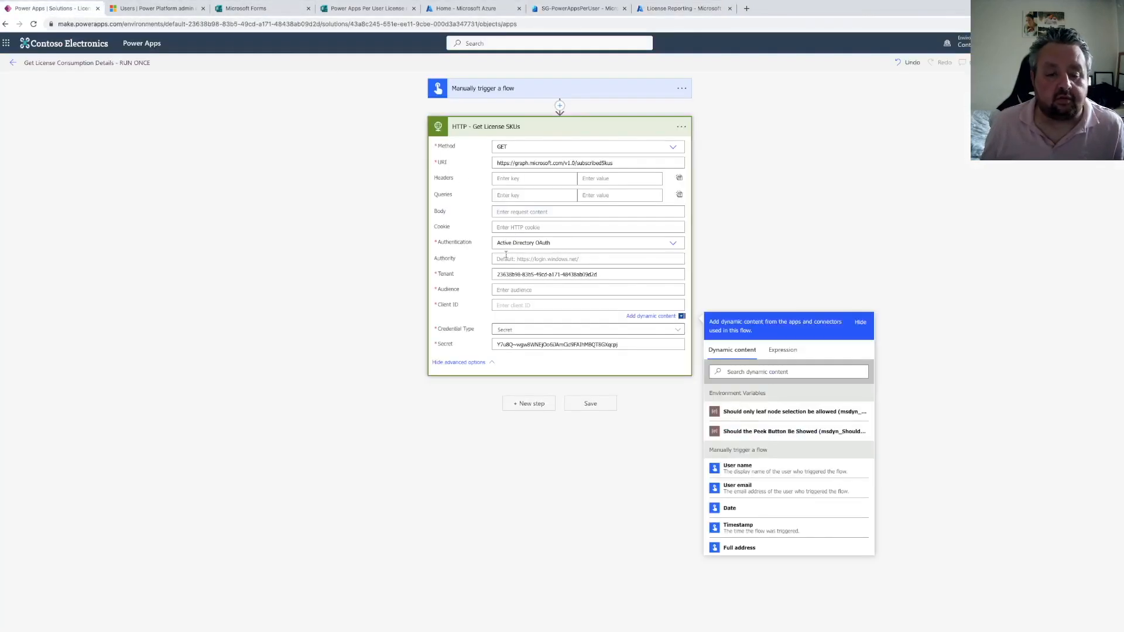
key("ctrl+v")
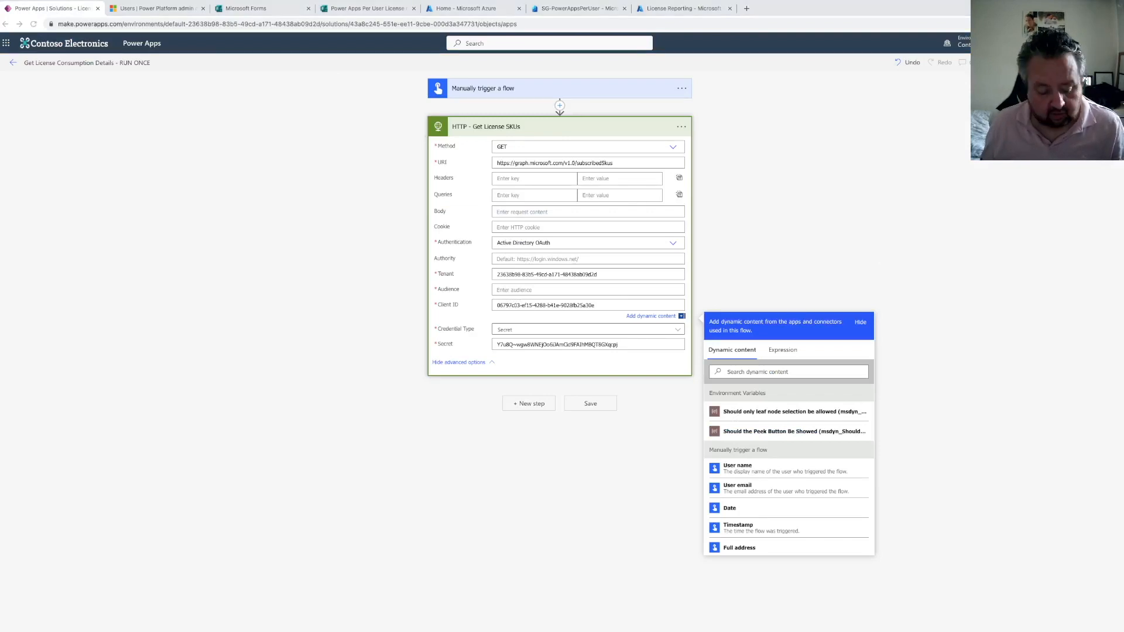
left_click(523, 290)
key("ctrl+v")
left_click(878, 148)
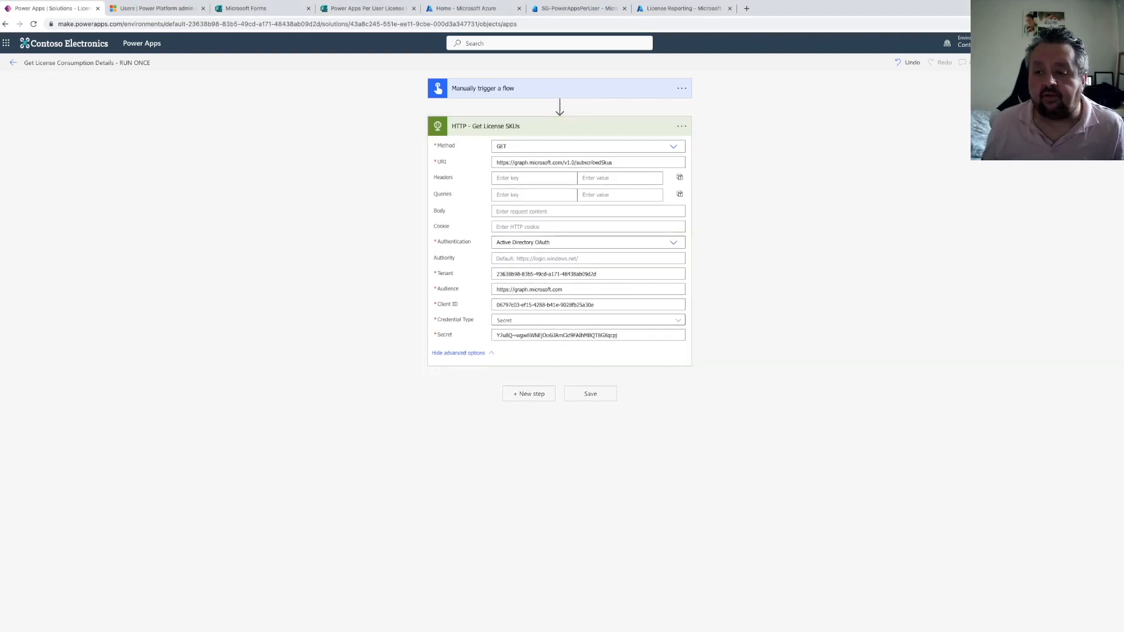
left_click(1019, 63)
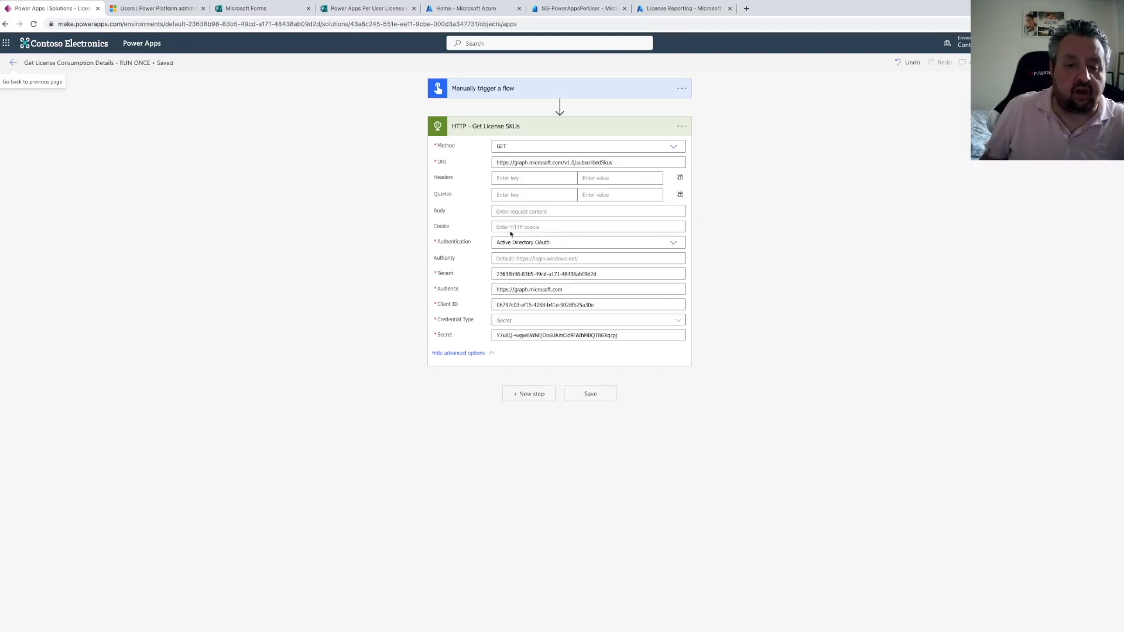
Review the License Reporting app's client secret entry
left_click(655, 8)
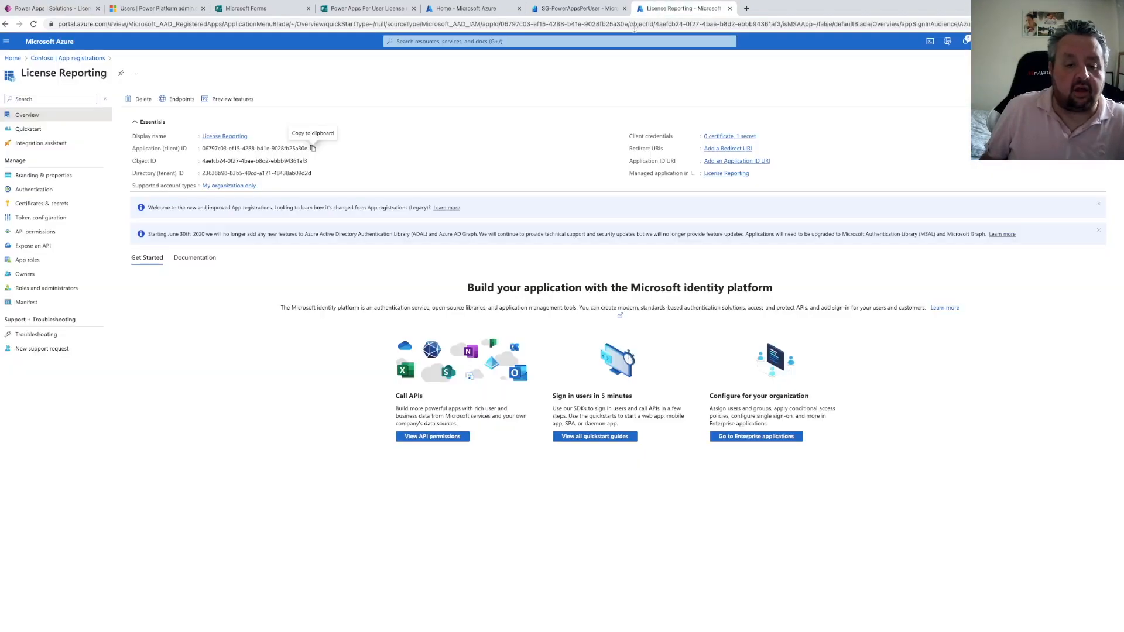
left_click(79, 206)
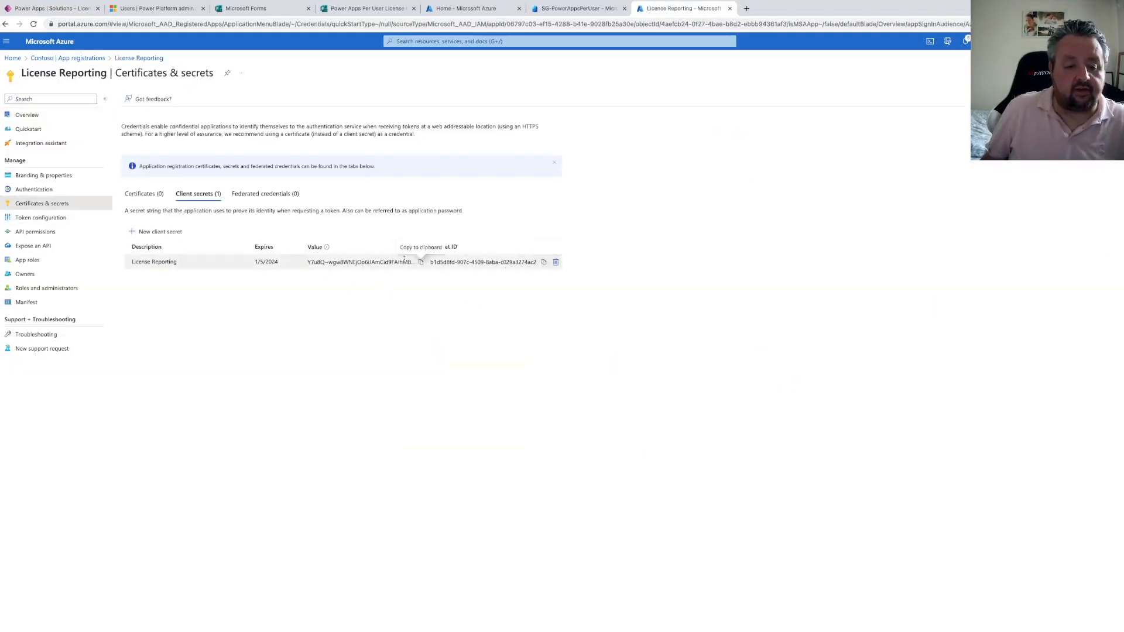
left_click(67, 13)
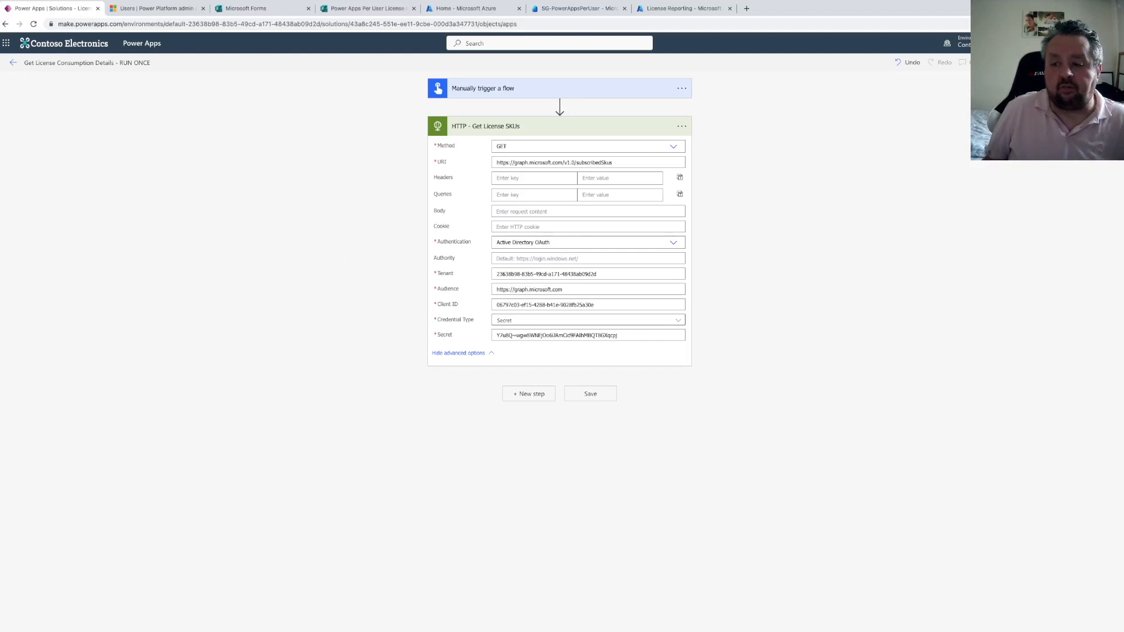
Test the flow manually and run it
left_click(1106, 63)
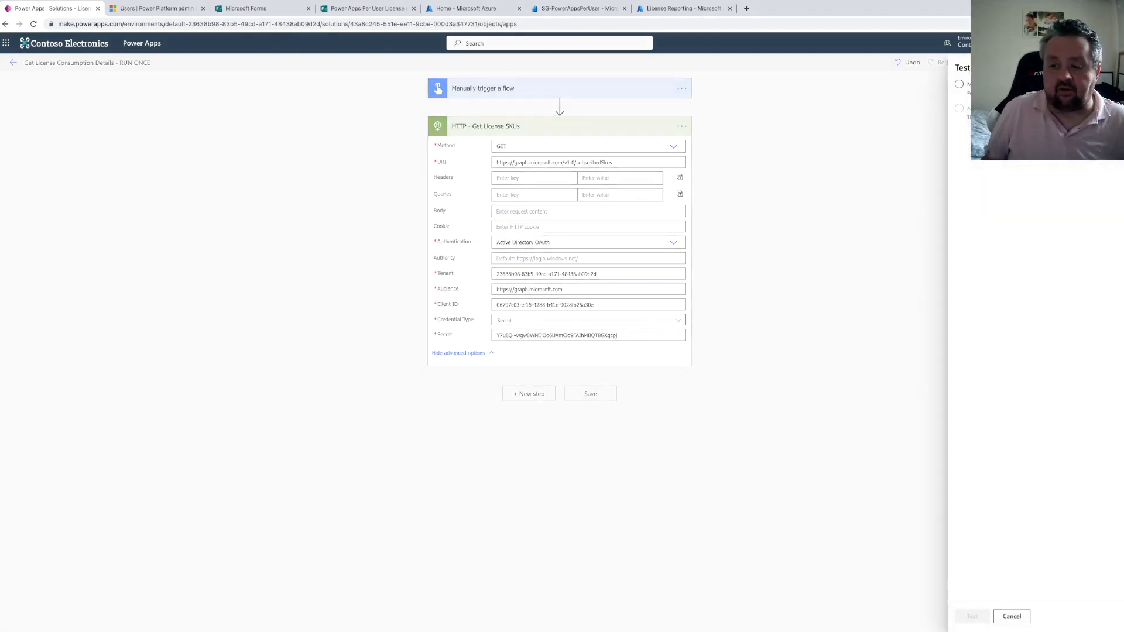
left_click(963, 86)
left_click(974, 616)
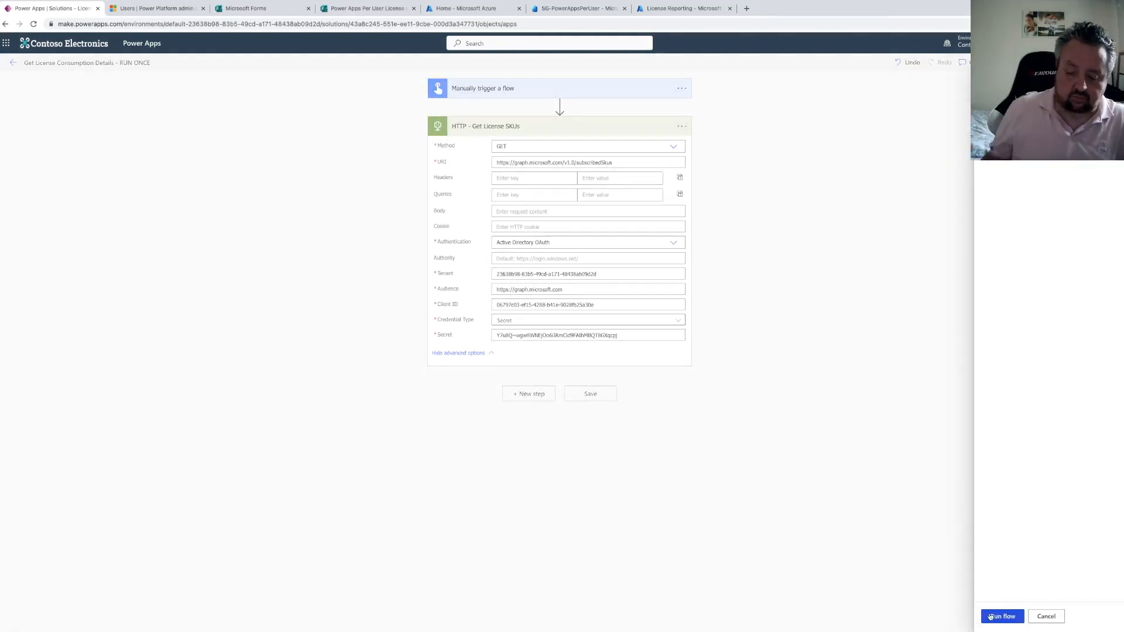
left_click(990, 617)
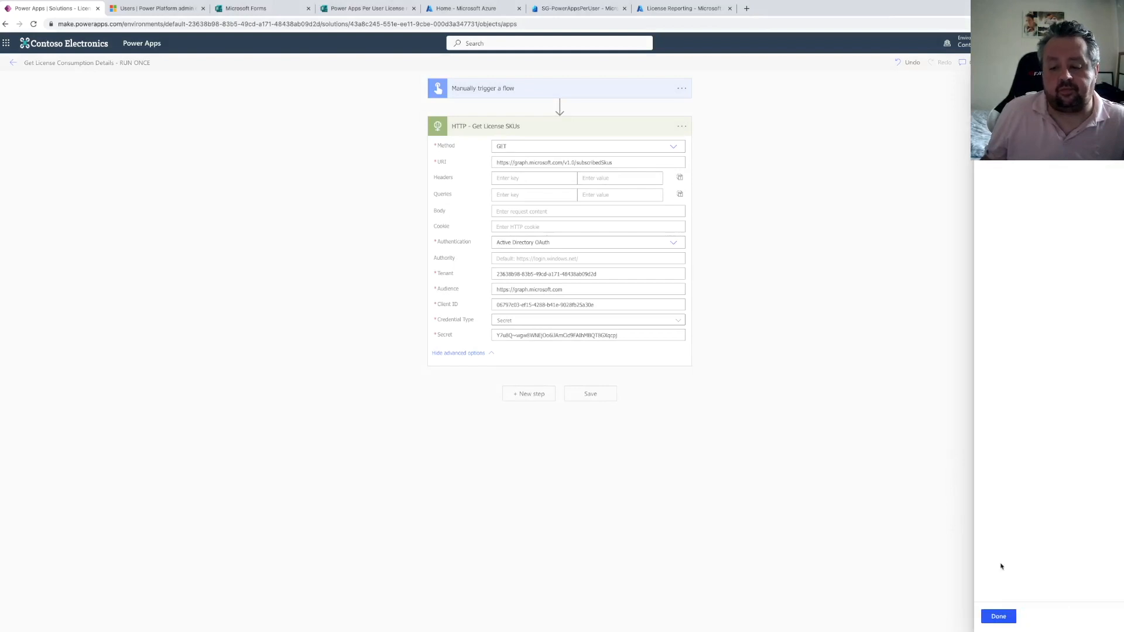
left_click(998, 617)
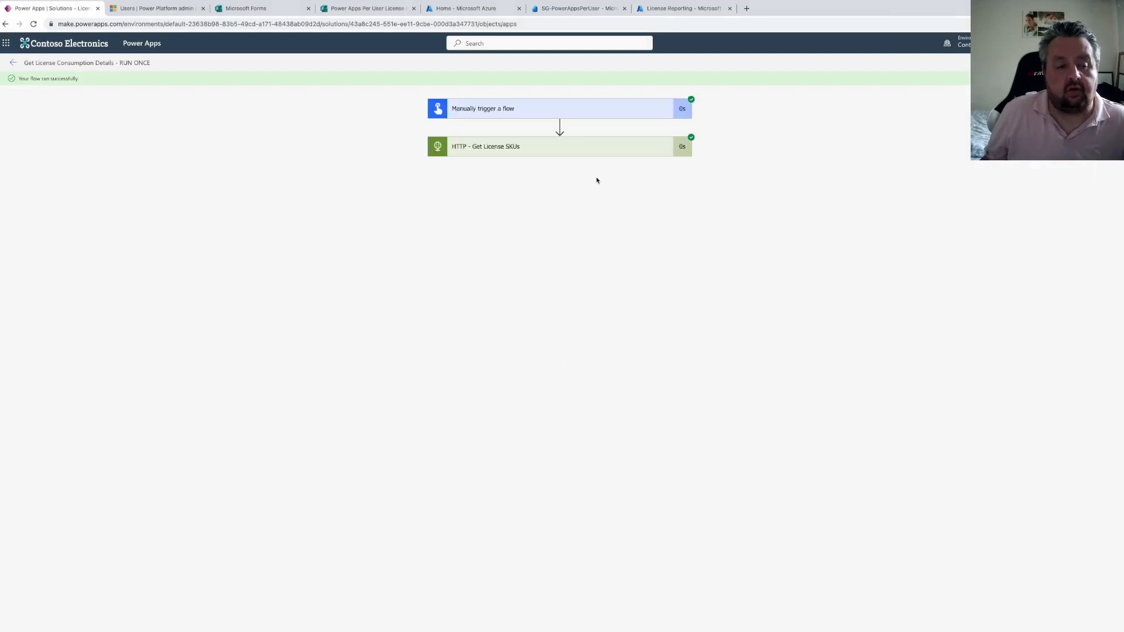
Inspect the test run's HTTP action inputs, status code and response body
left_click(550, 148)
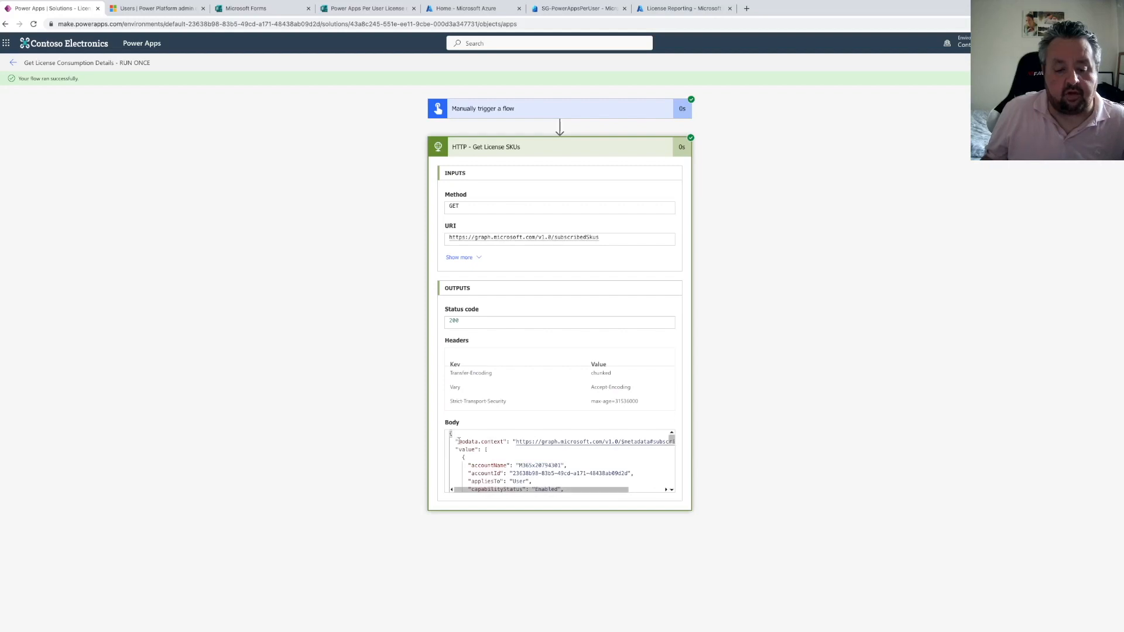
scroll(497, 460, "down", 3)
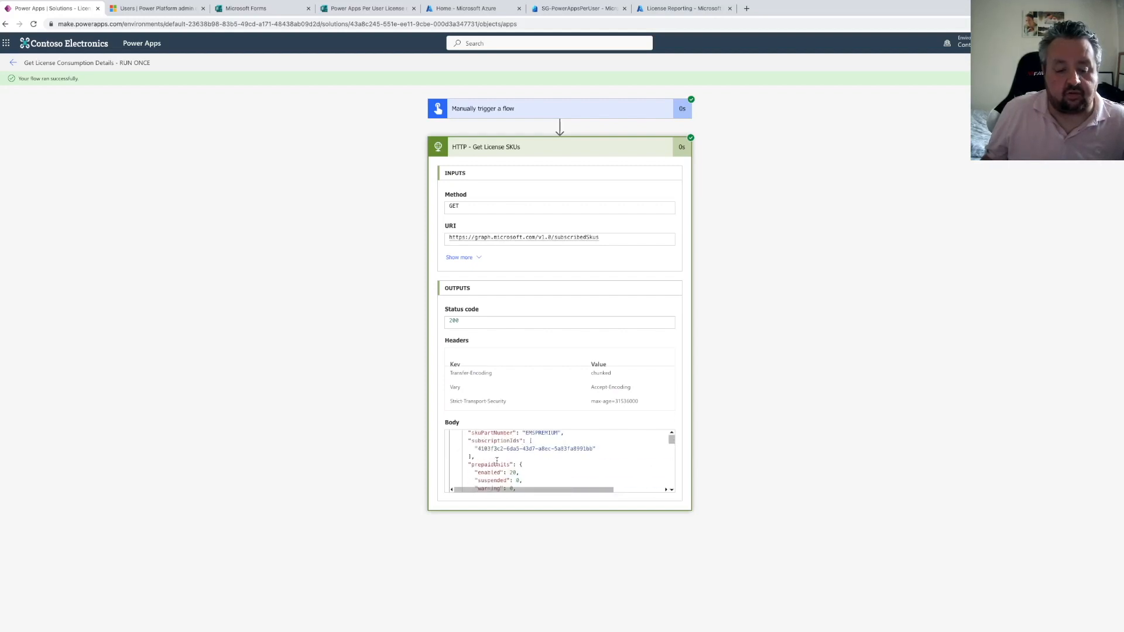
scroll(497, 461, "up", 3)
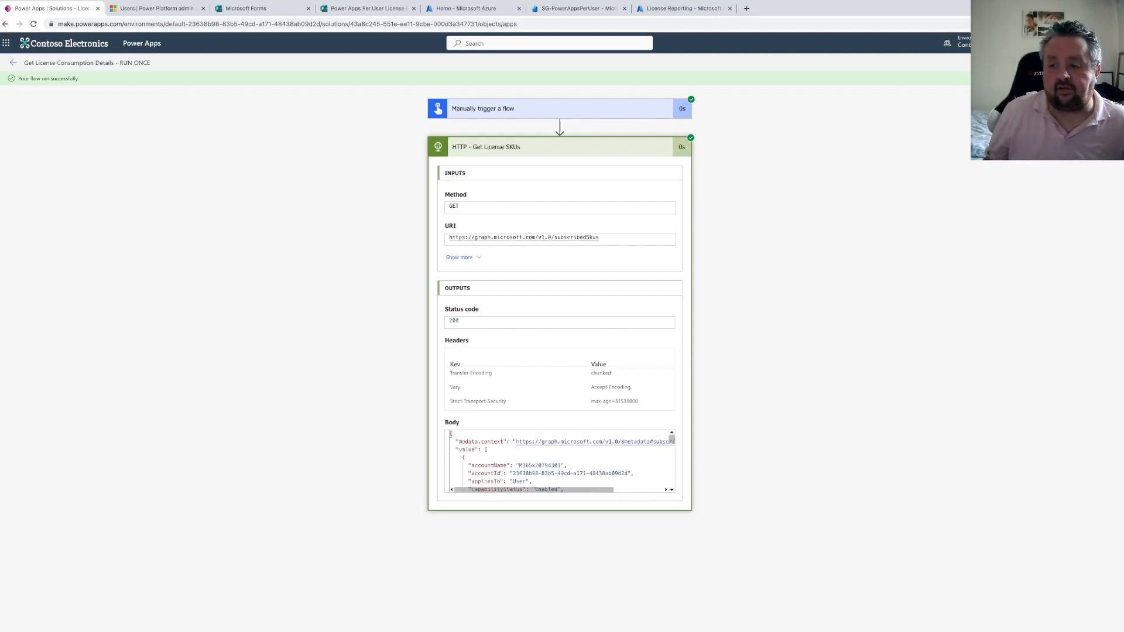
Leave the flow editor and open the solution's Cloud flows list
left_click(1104, 63)
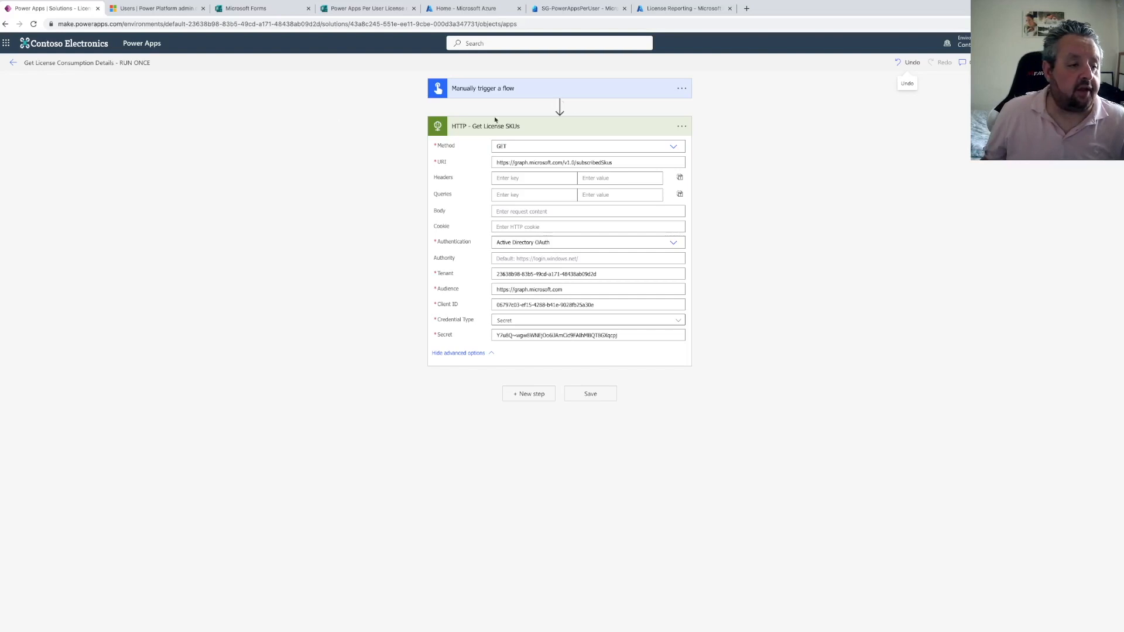
left_click(13, 63)
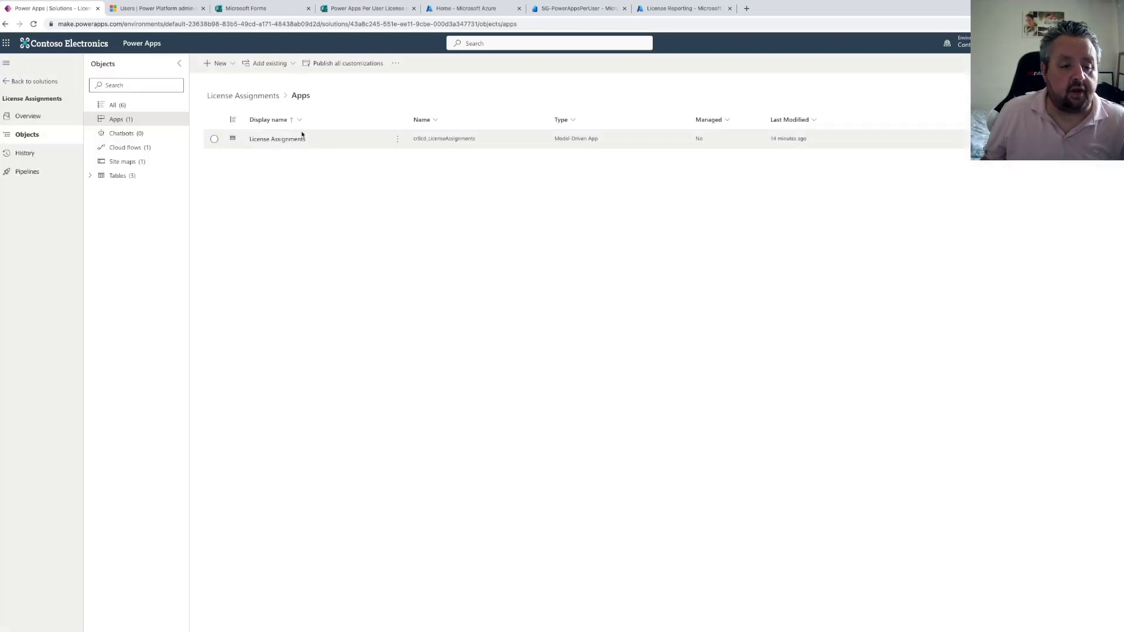
left_click(138, 148)
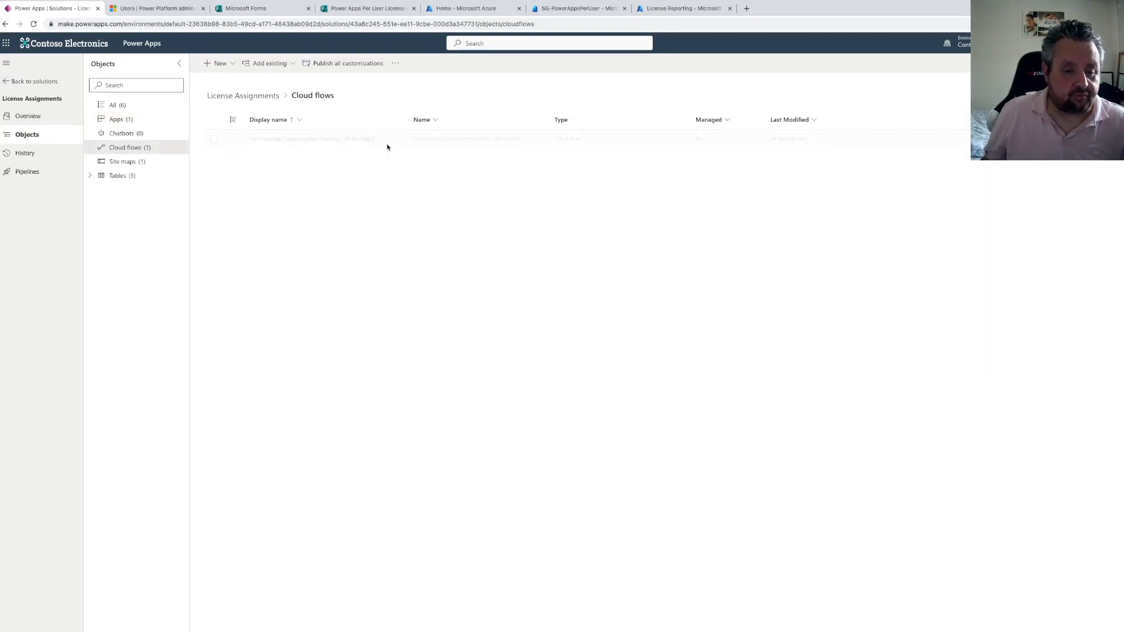
left_click(398, 141)
mouse_move(463, 157)
left_click(492, 171)
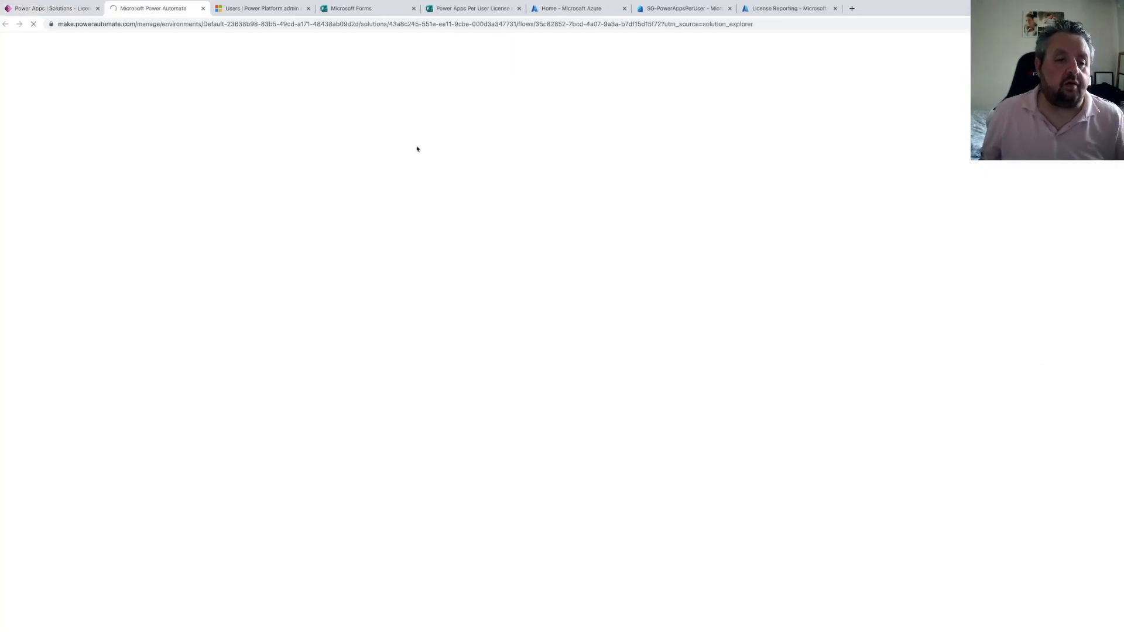
left_click(203, 9)
Open the Get License Consumption Details flow's details in a new tab and accept the cookies
left_click(396, 138)
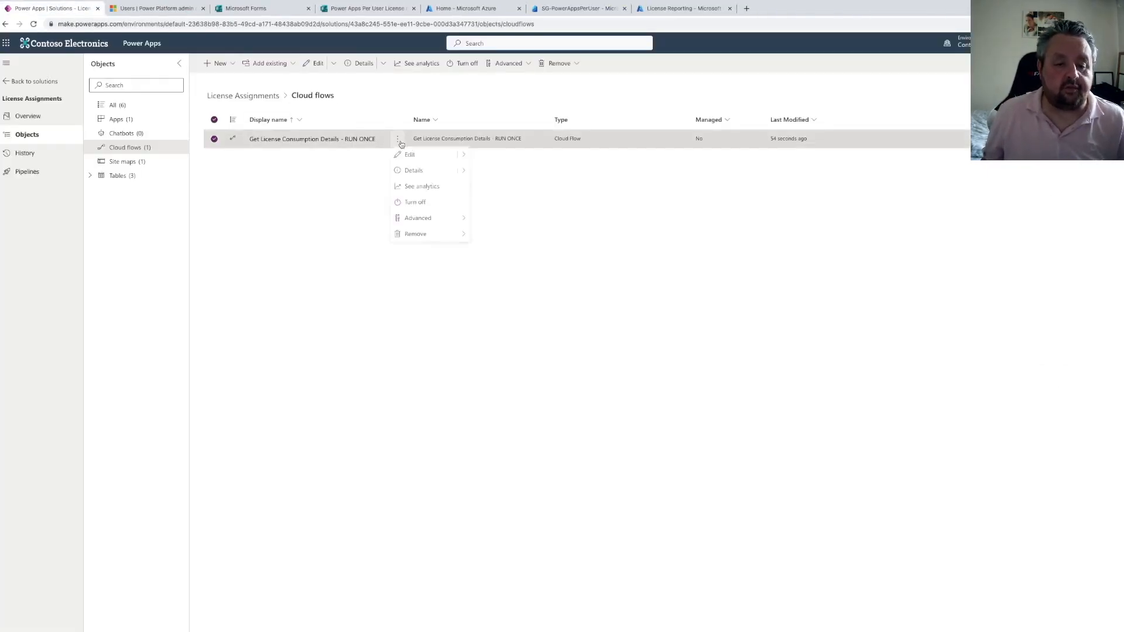
mouse_move(465, 172)
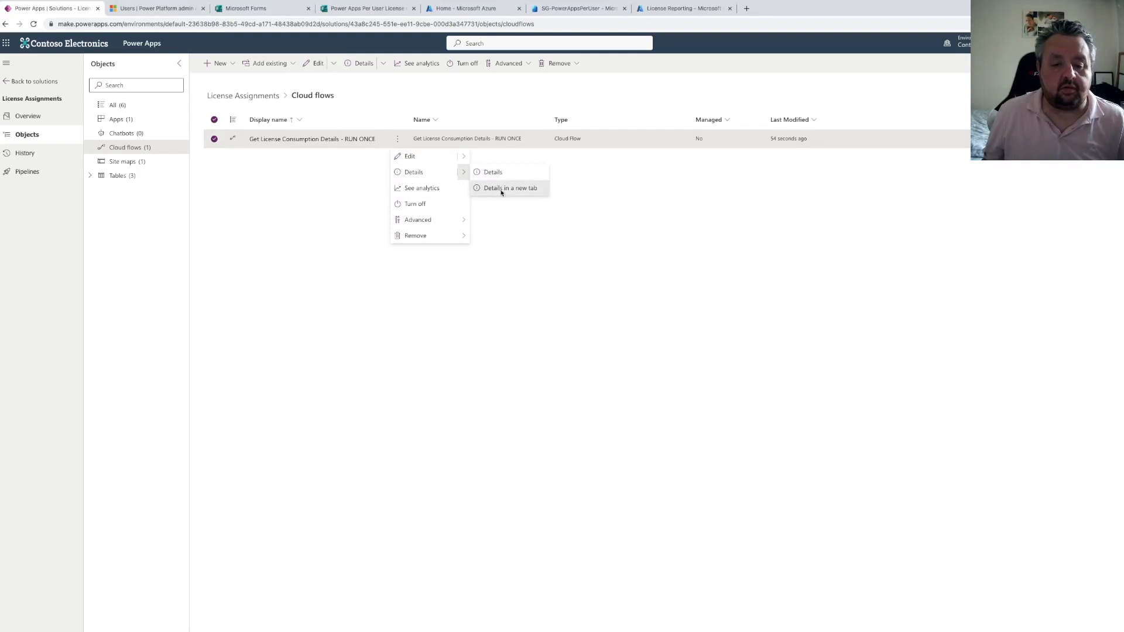
left_click(497, 188)
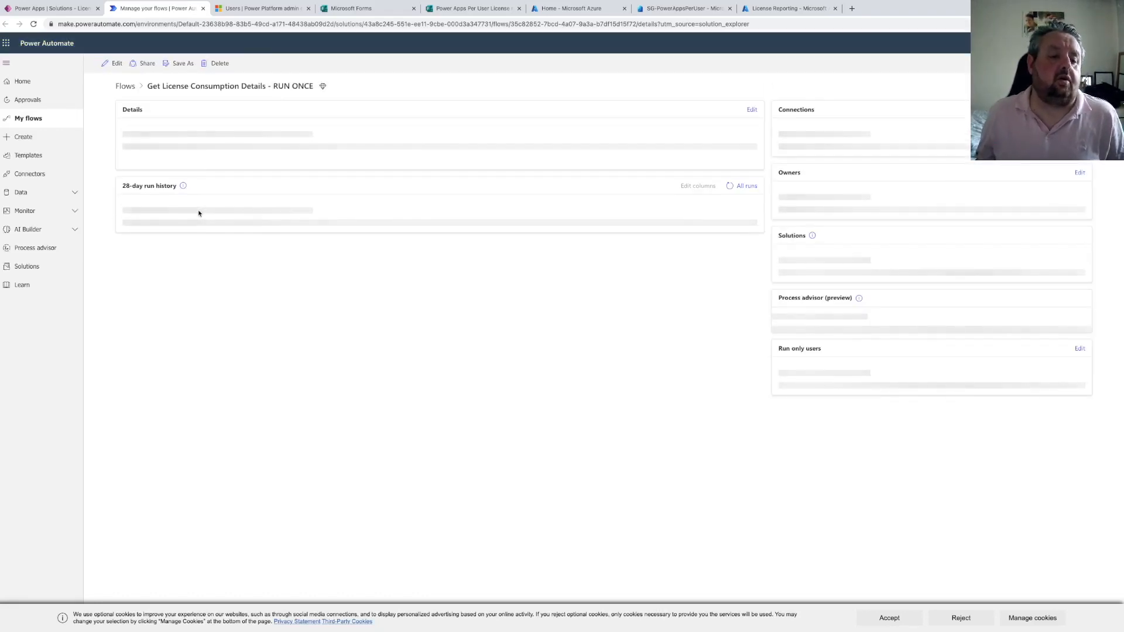
left_click(889, 617)
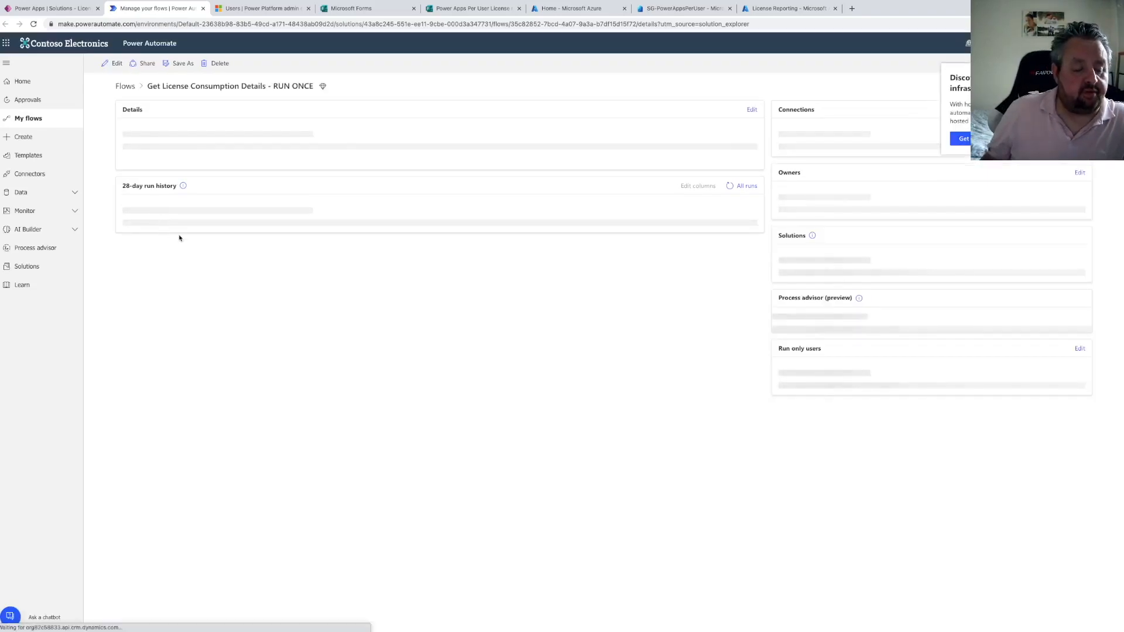
Open the successful run and select the HTTP action's output body text
left_click(167, 320)
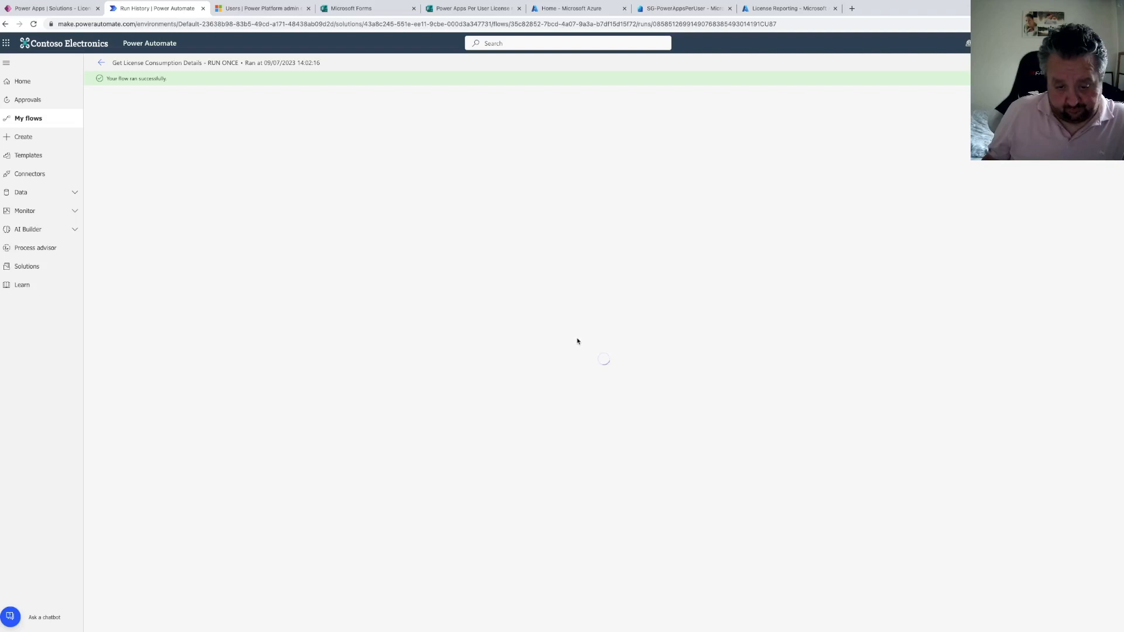
left_click(570, 154)
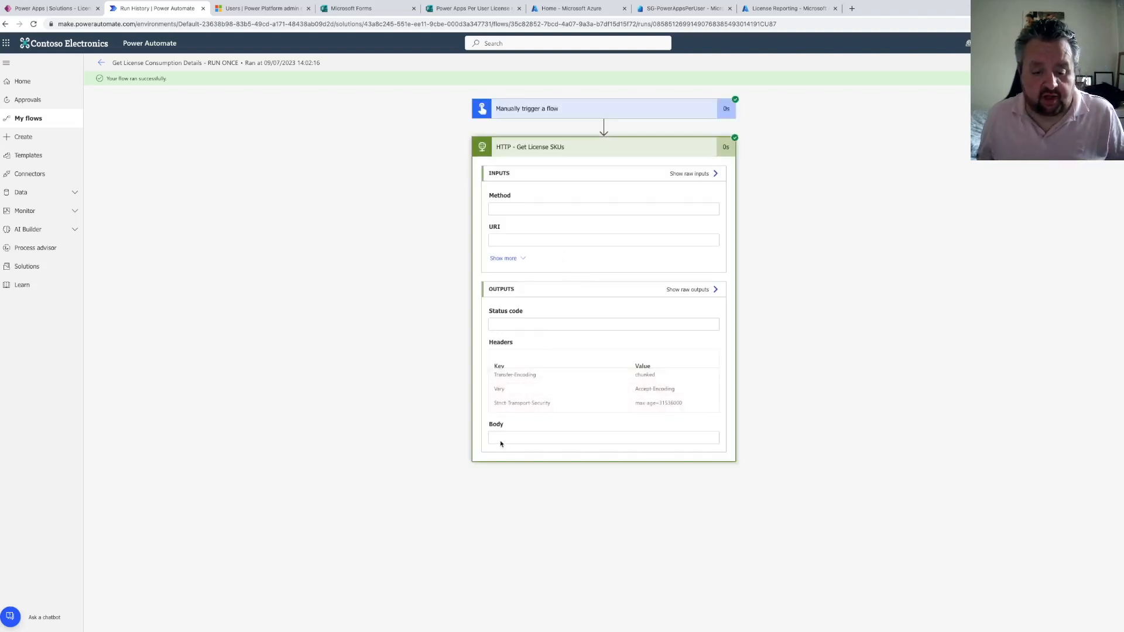
left_click_drag(495, 436, 569, 582)
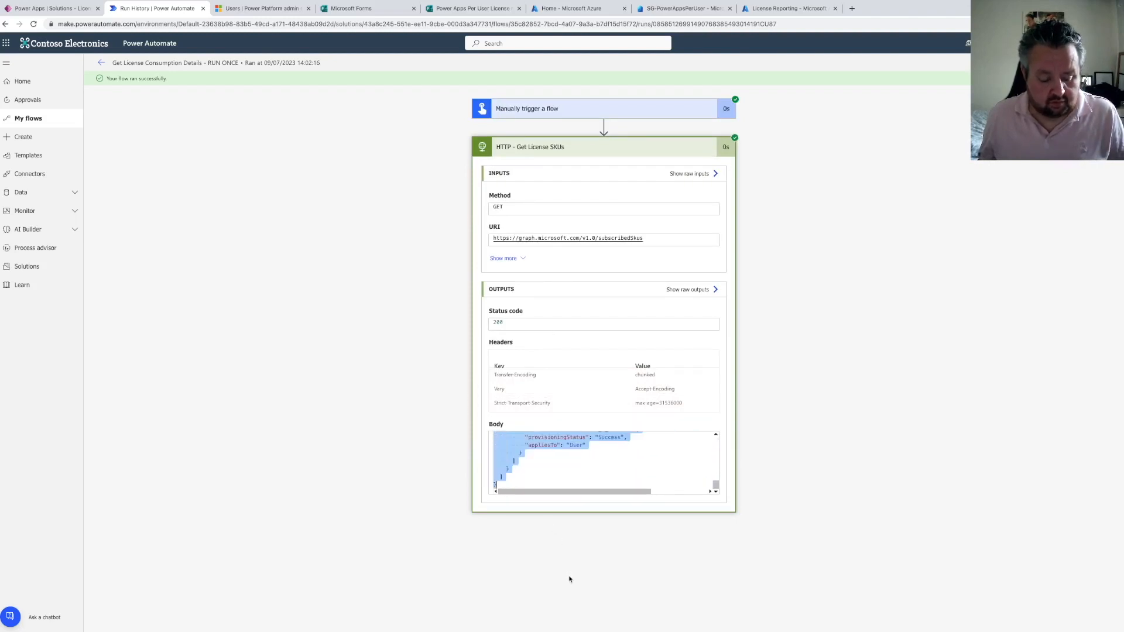
Open the flow for editing and add a Parse JSON action after the HTTP - Get License SKUs step
left_click(834, 383)
left_click(1100, 62)
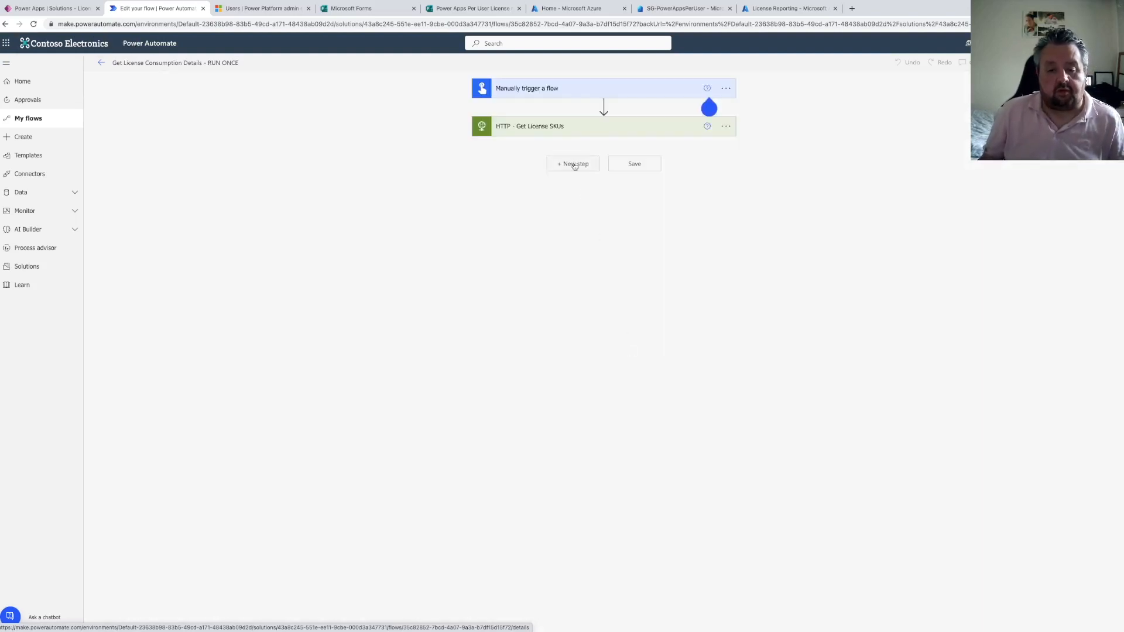
left_click(574, 164)
type("parse json")
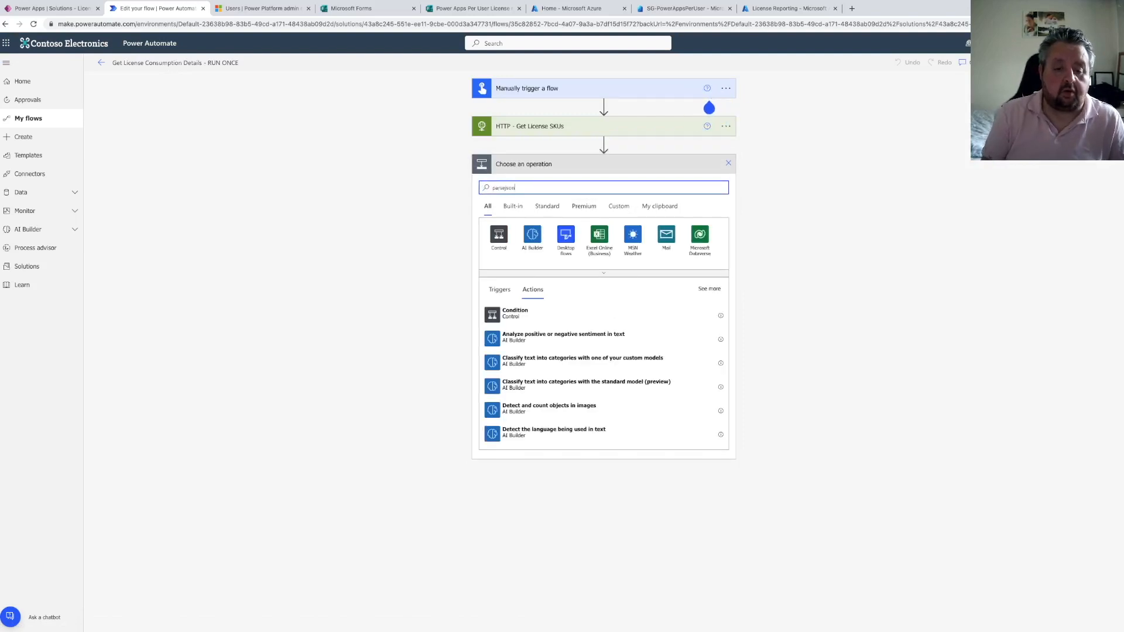
key("Left")
key("Left")
key("Left")
key("Left")
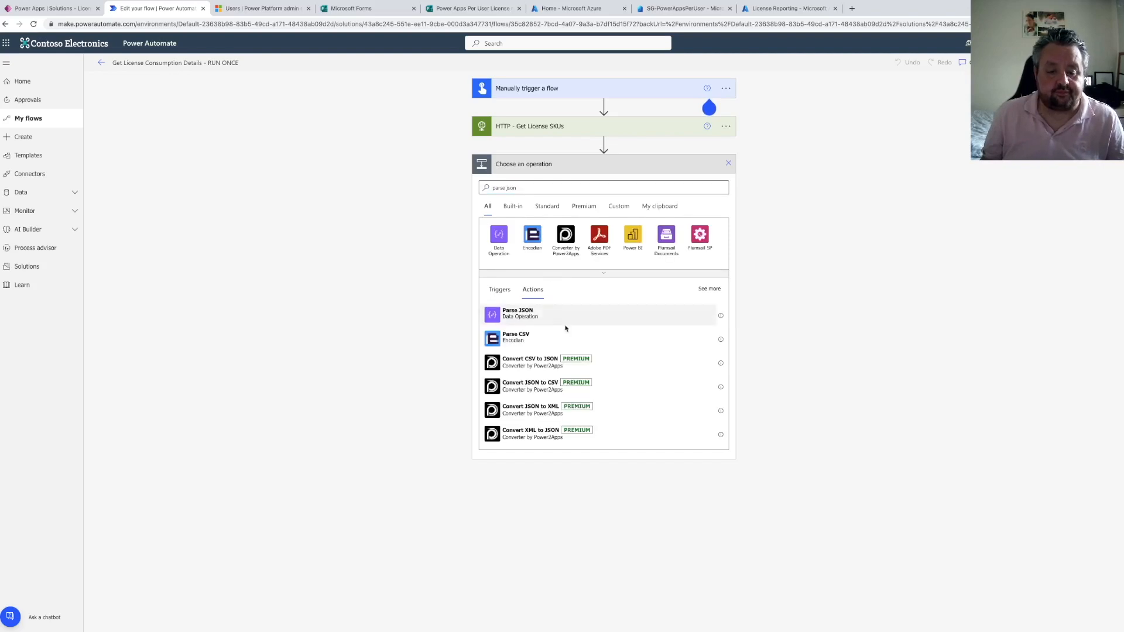
left_click(566, 328)
Set the Parse JSON content to the HTTP Body and generate its schema from the pasted sample response payload
left_click(550, 185)
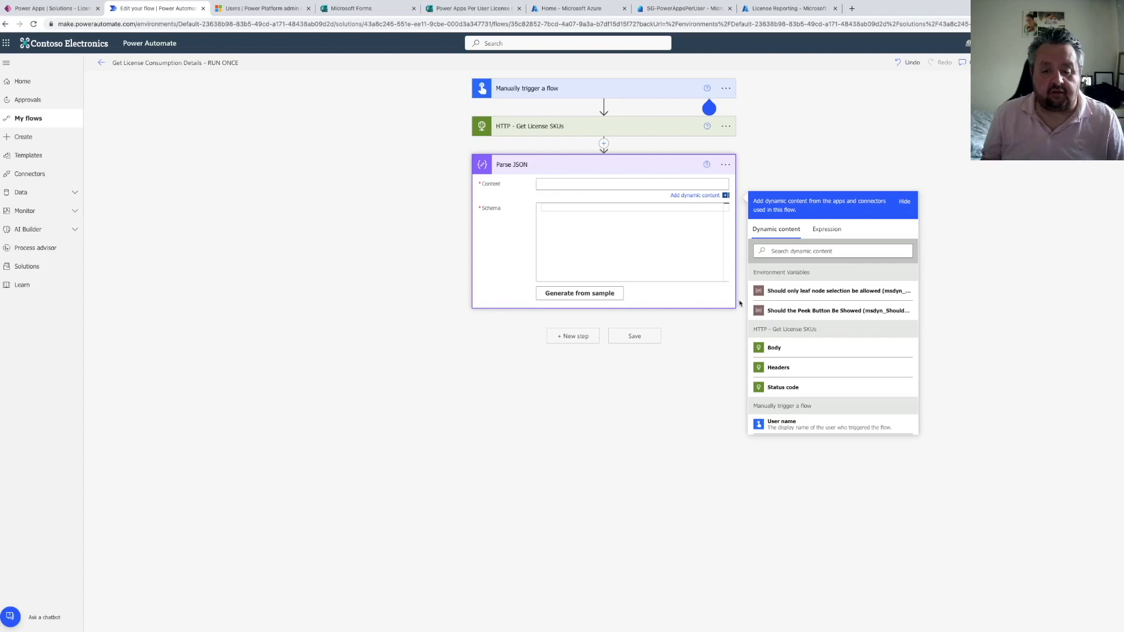
left_click(774, 347)
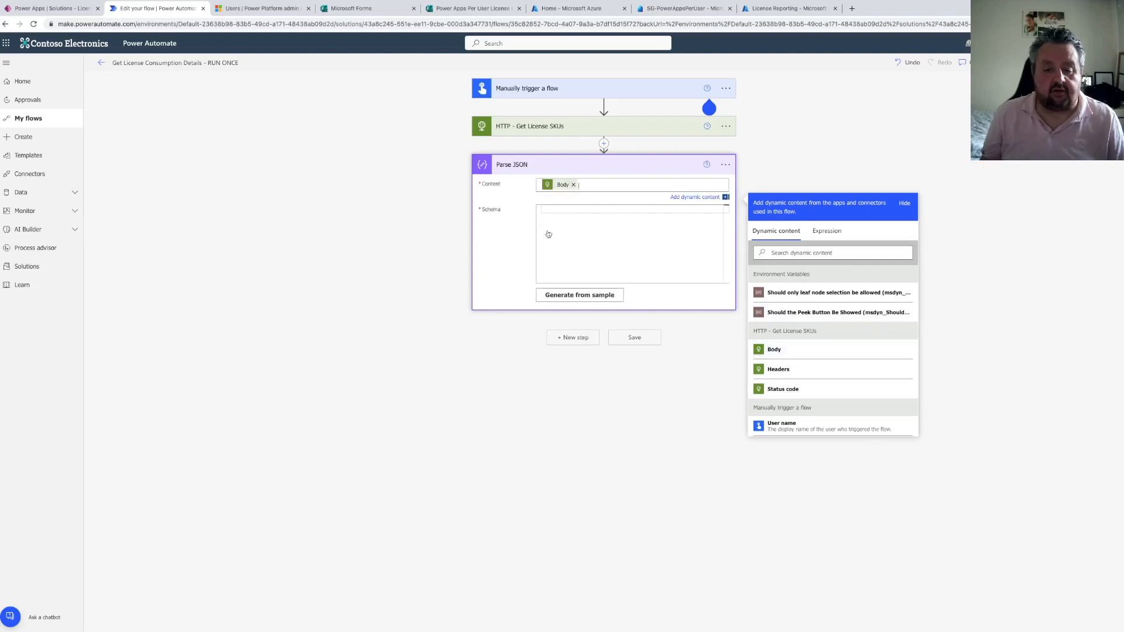
left_click(559, 212)
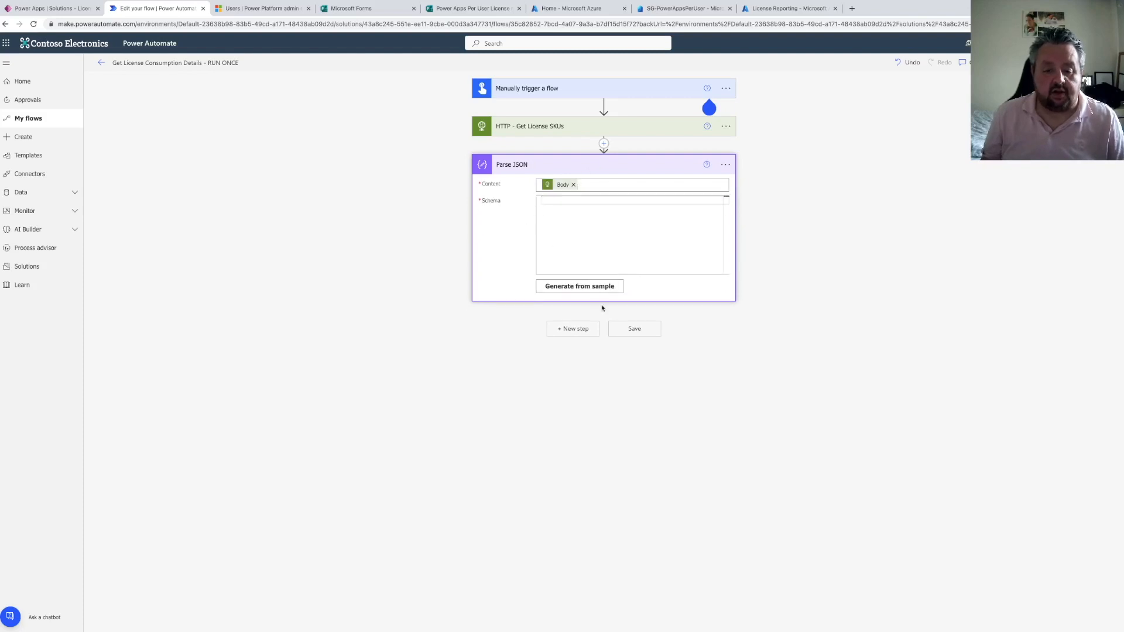
left_click(579, 285)
key("ctrl+v")
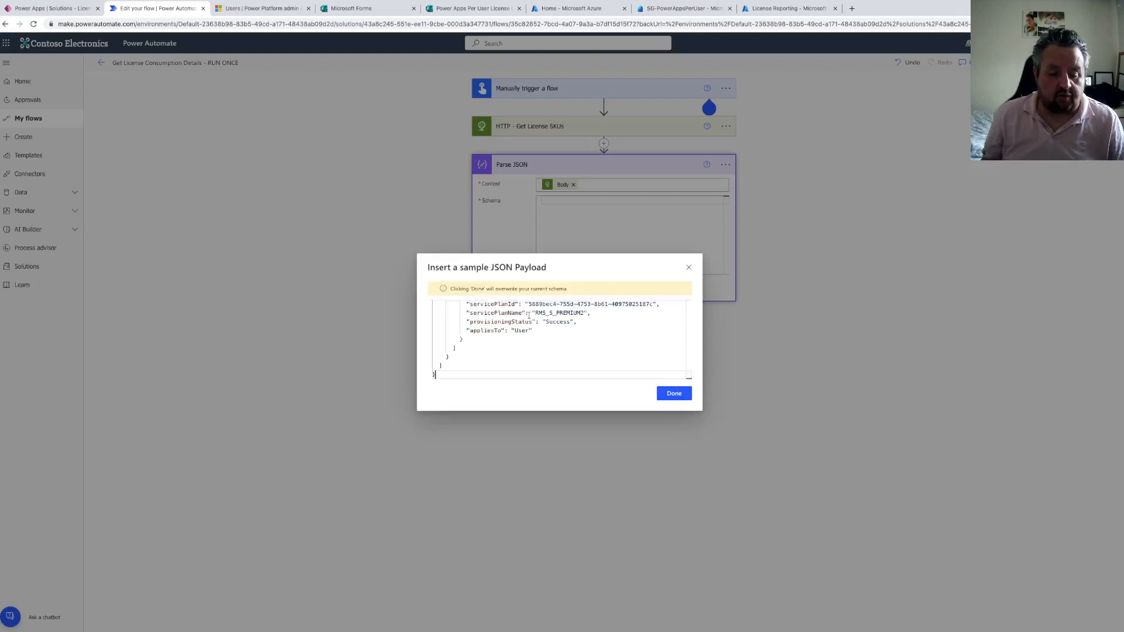
left_click(678, 394)
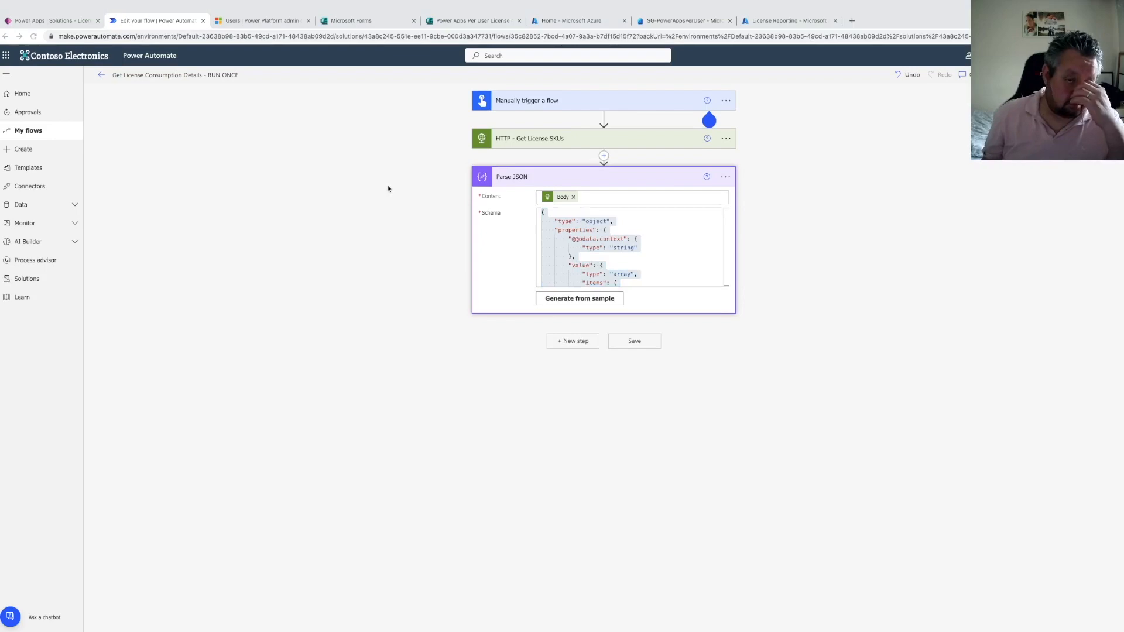
Switch to Notes, create a new note in New Folder and paste the copied JSON response into it
left_click(385, 619)
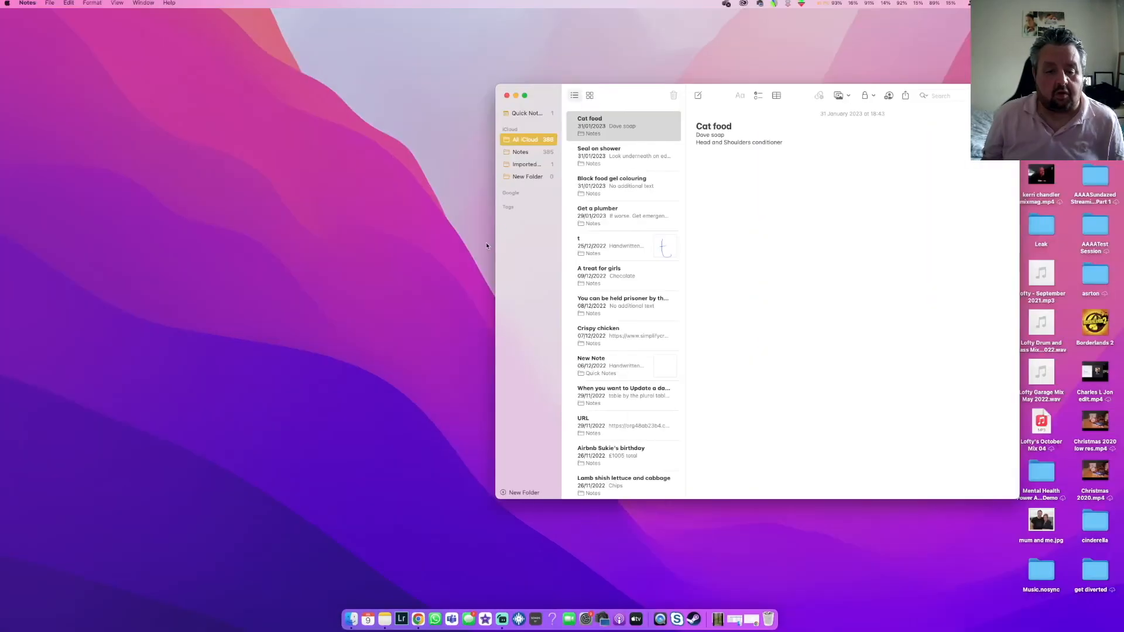
left_click(521, 204)
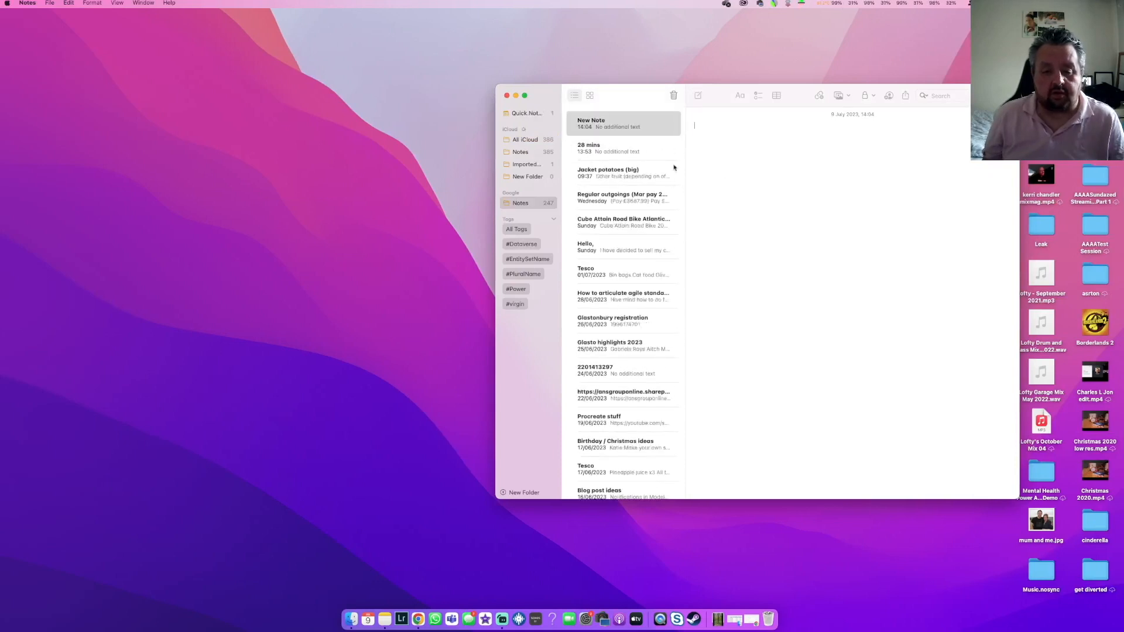
left_click(522, 165)
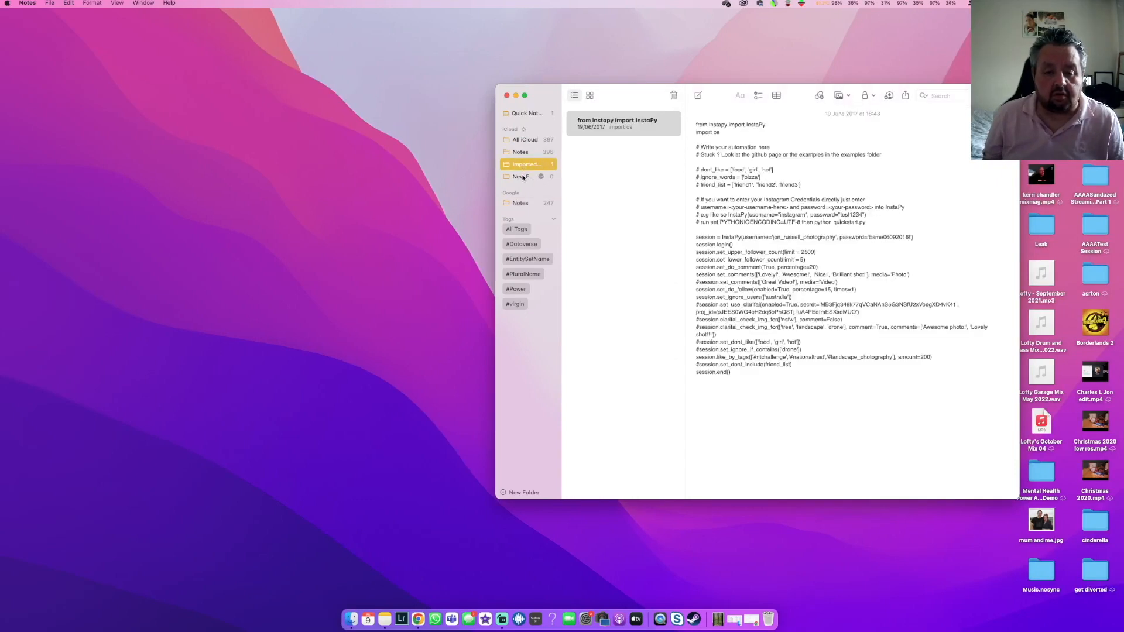
left_click(522, 177)
left_click(698, 96)
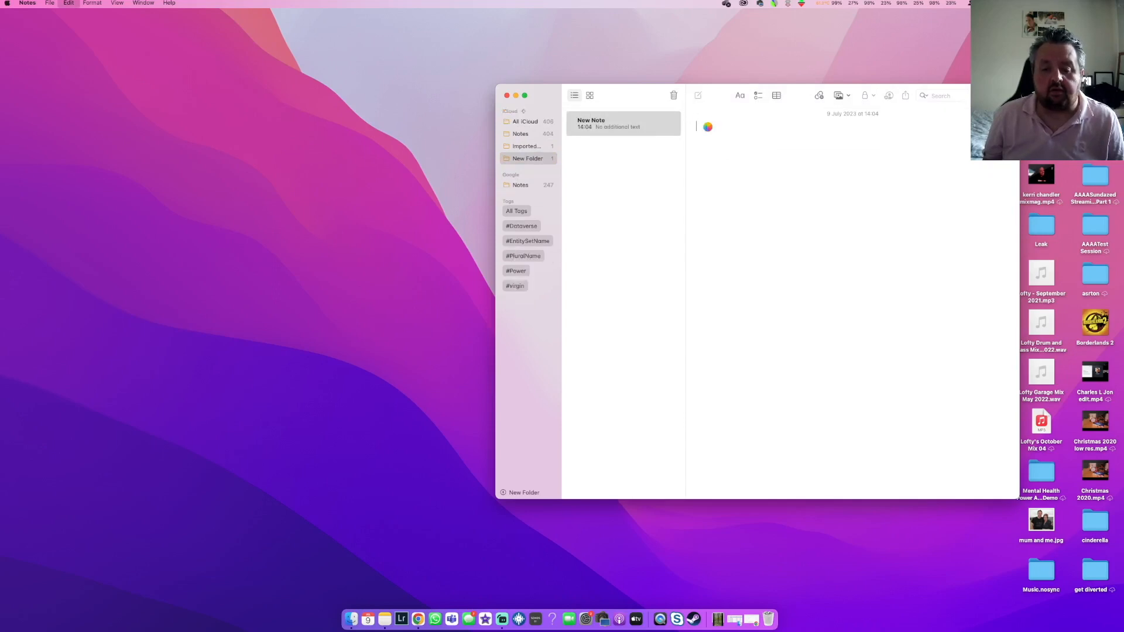
key("super+v")
left_click_drag(628, 94, 374, 95)
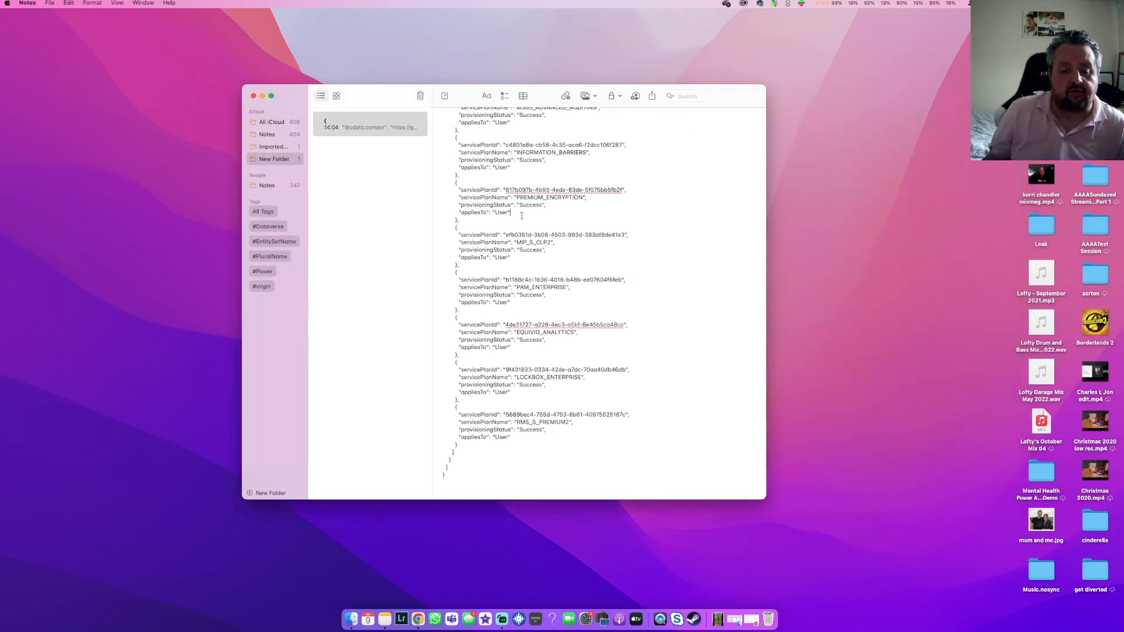
Examine the pasted response for the skuPartNumber, prepaidUnits enabled and consumedUnits fields of each licence
scroll(518, 218, "up", 5)
scroll(518, 217, "up", 10)
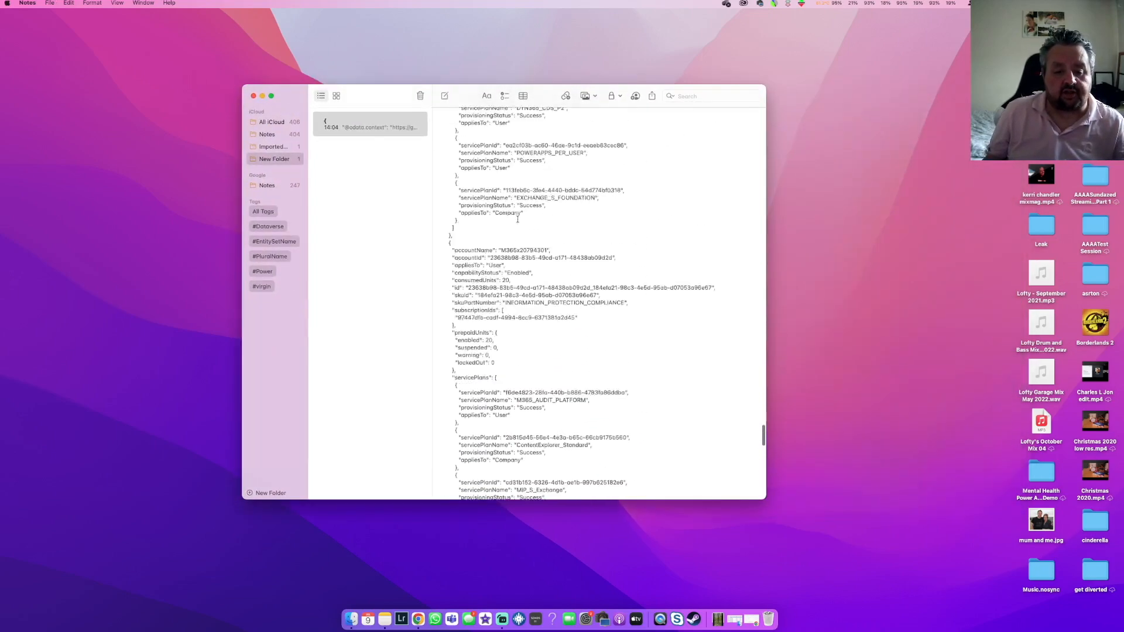
scroll(517, 219, "up", 10)
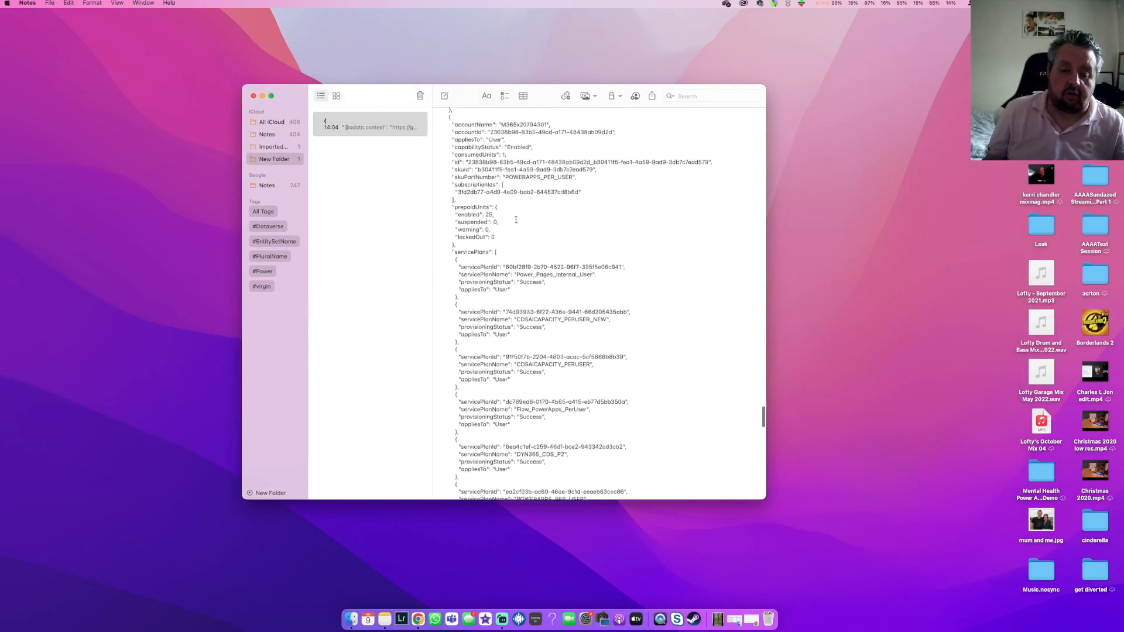
scroll(515, 220, "up", 5)
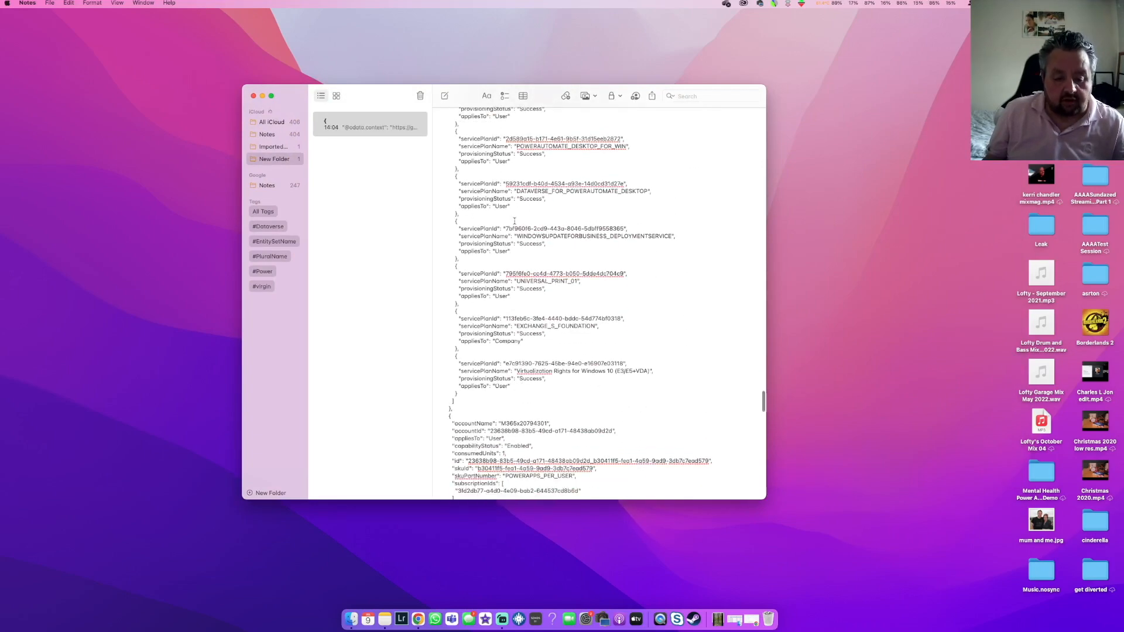
scroll(515, 229, "down", 6)
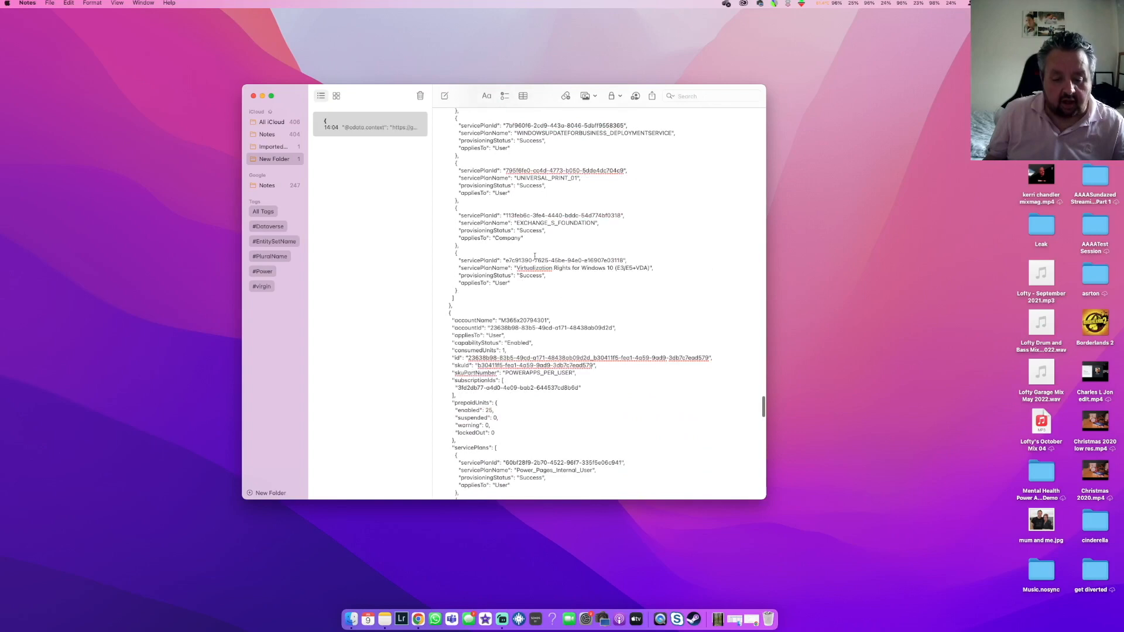
scroll(531, 252, "down", 7)
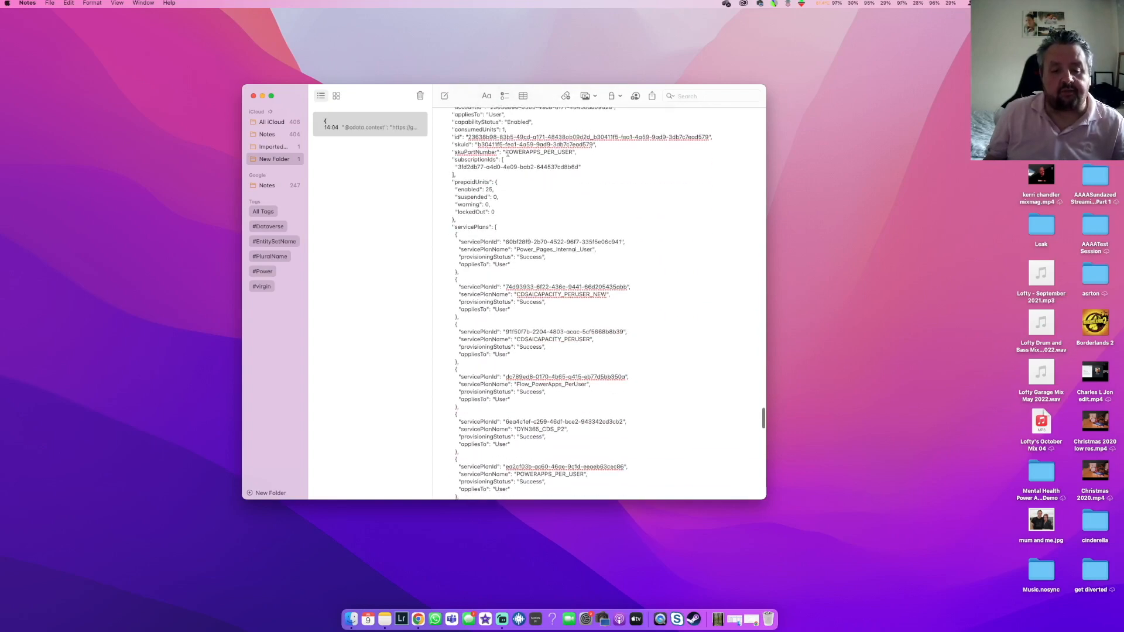
left_click_drag(506, 153, 573, 153)
scroll(524, 176, "up", 1)
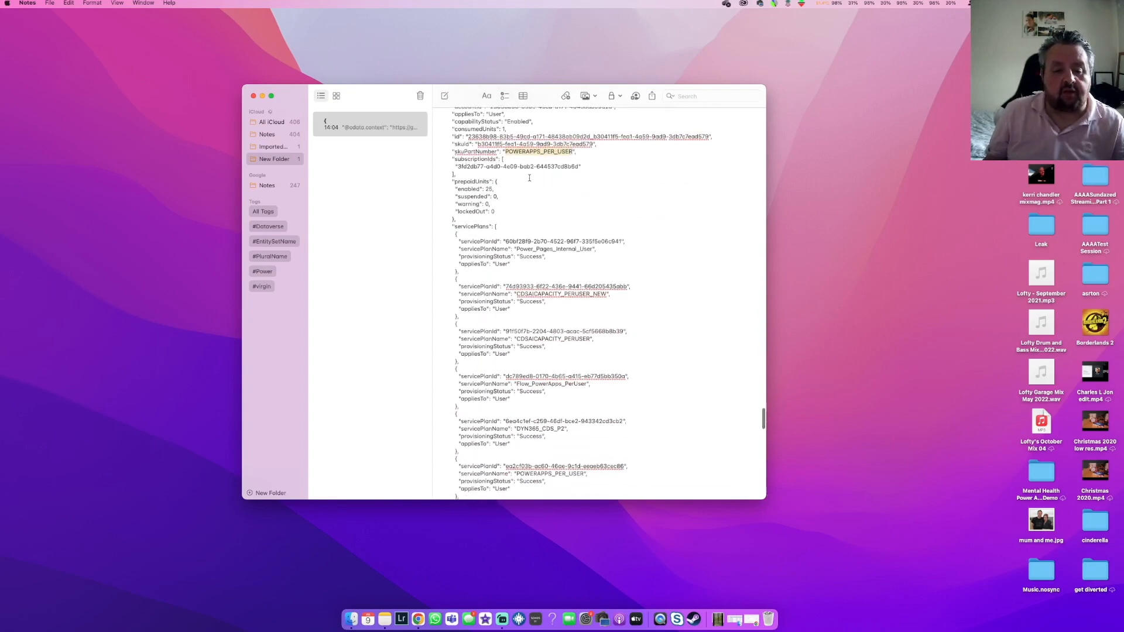
left_click_drag(504, 146, 456, 147)
left_click_drag(496, 207, 463, 207)
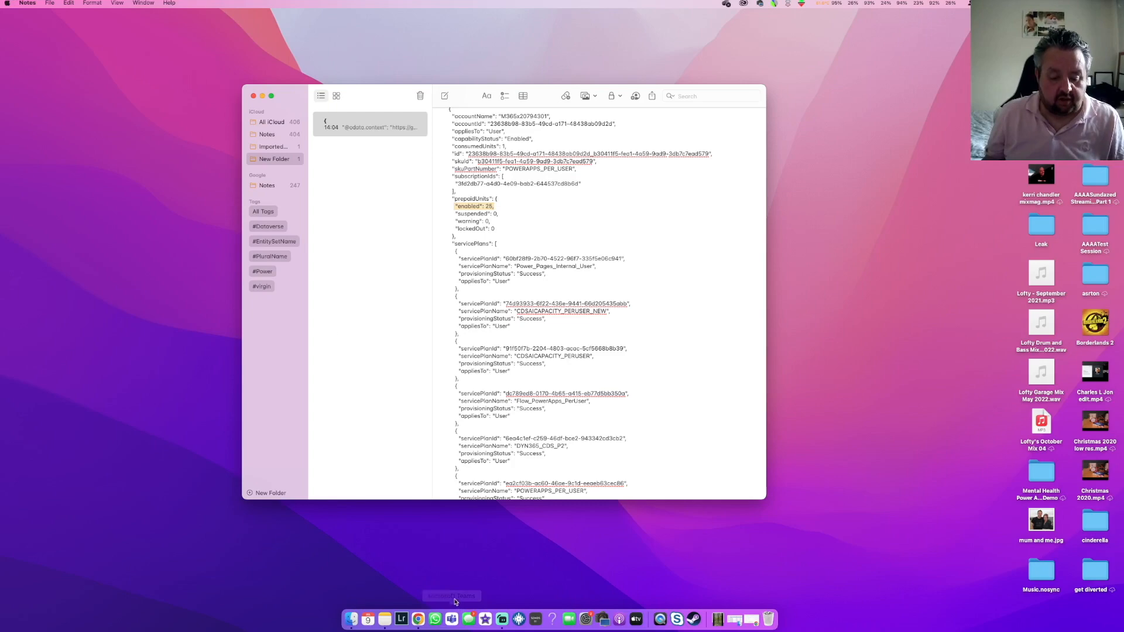
Return to the flow and add a Dataverse Add a new row action targeting the License SKUS table
left_click(425, 622)
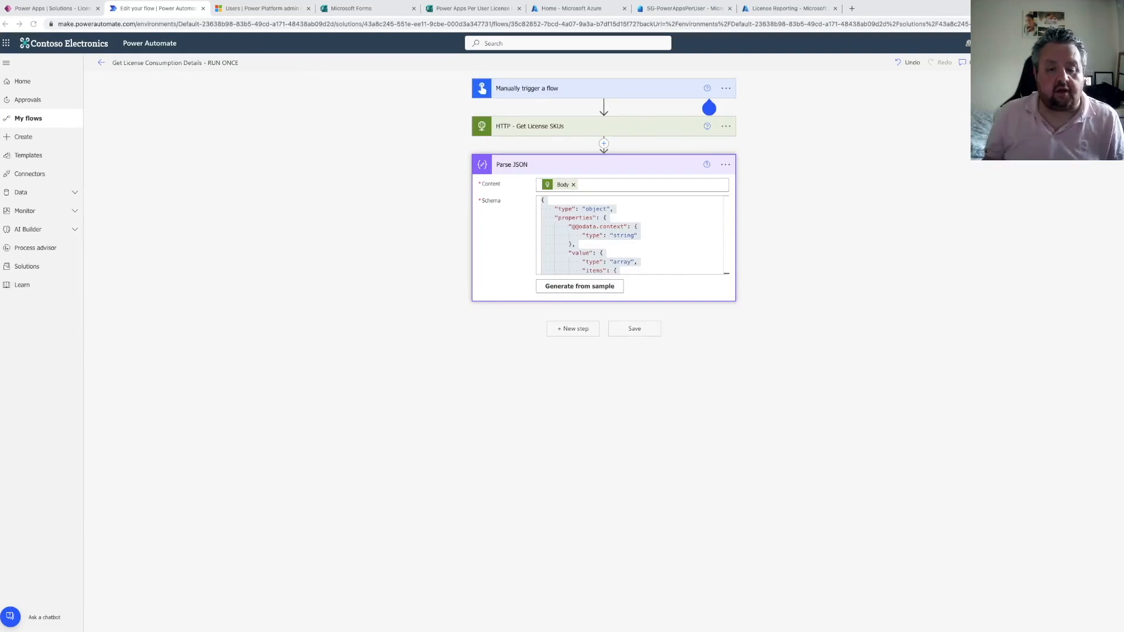
left_click(573, 331)
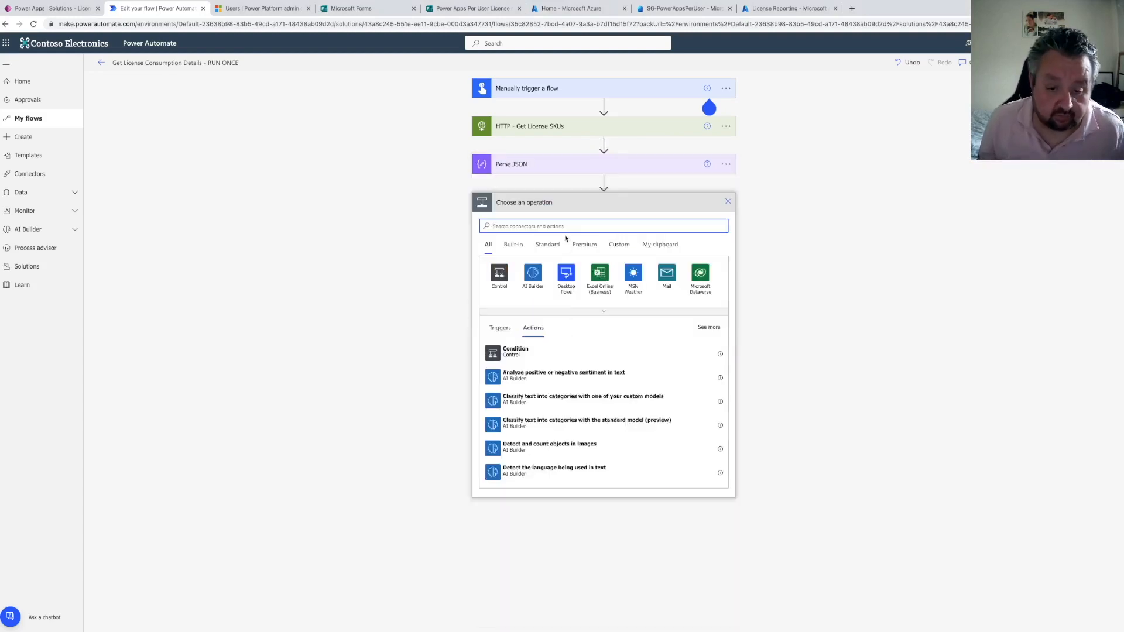
type("add a row")
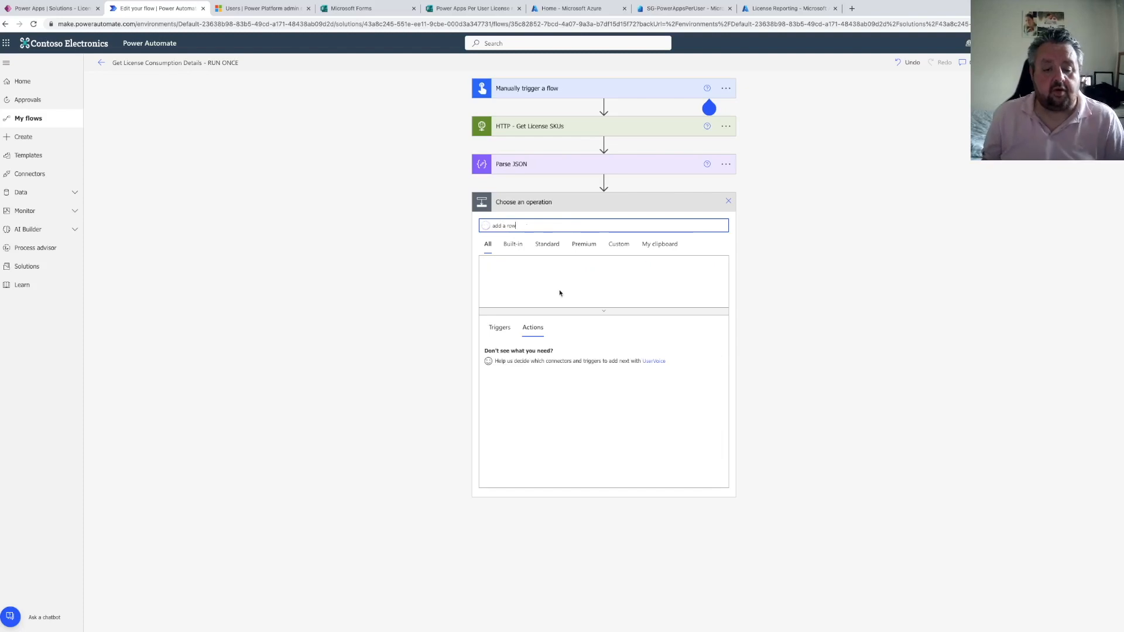
left_click(535, 355)
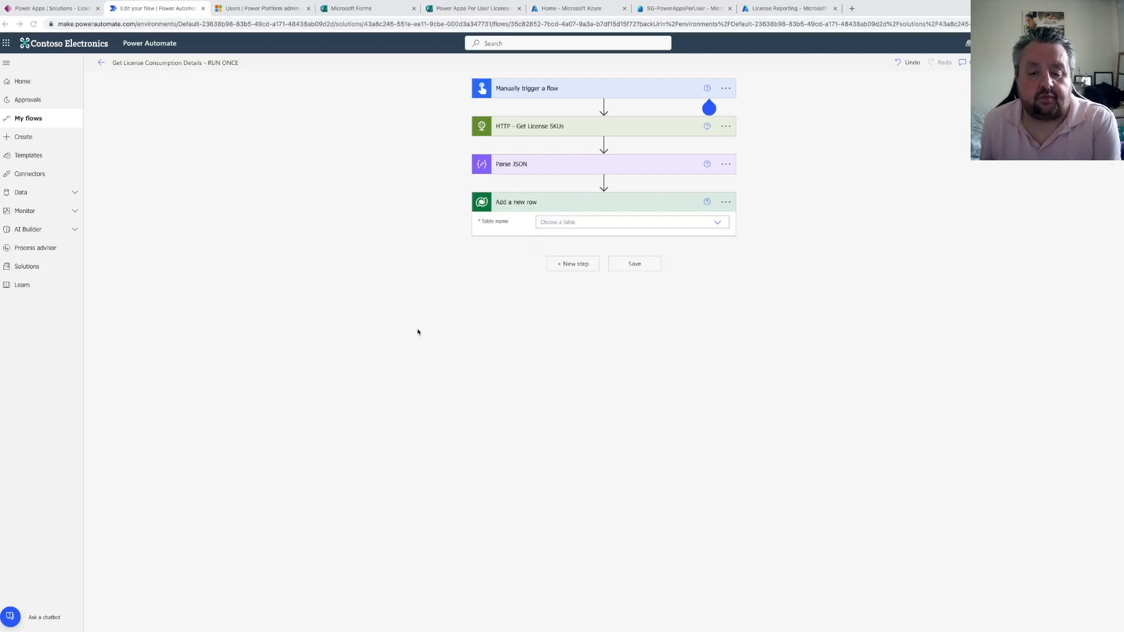
left_click(563, 223)
type("license")
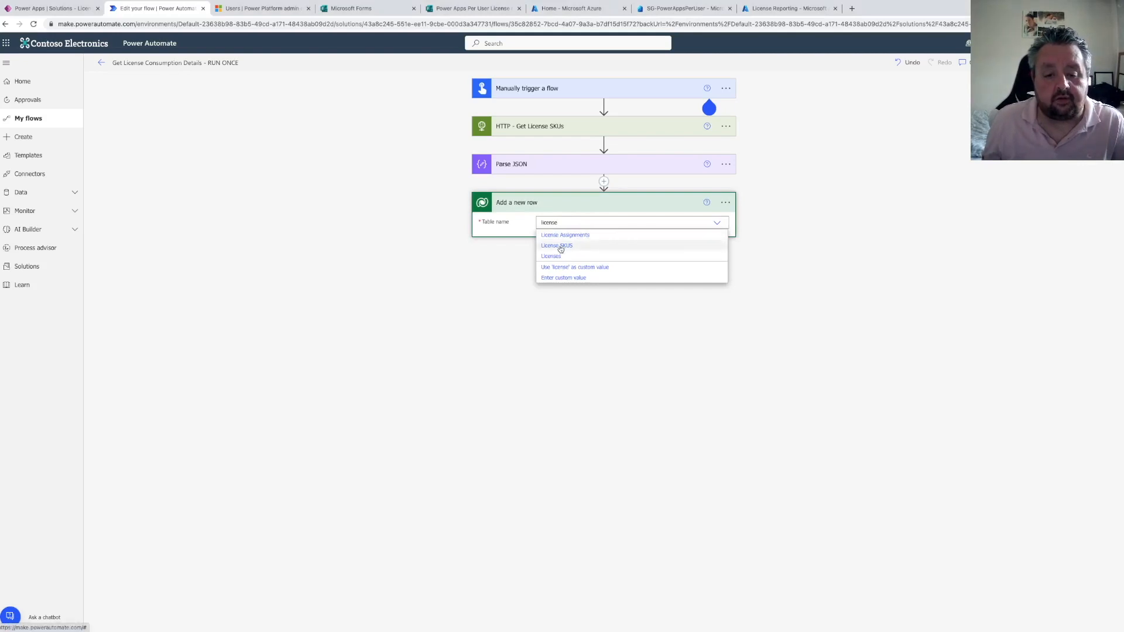
left_click(560, 247)
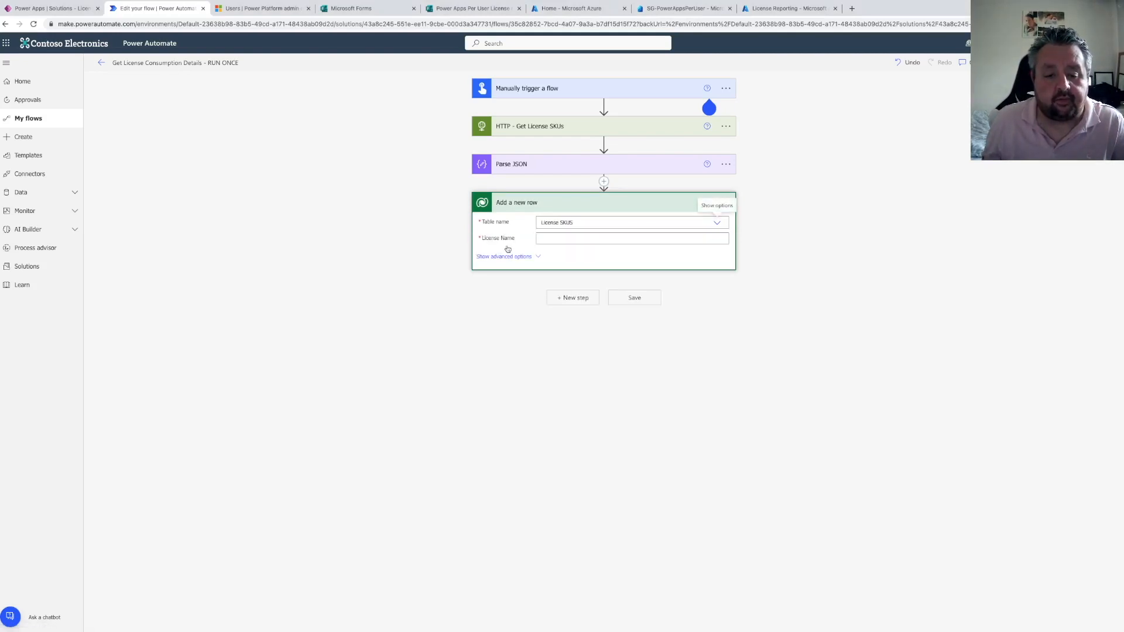
Show advanced options and map License Name to skuPartNumber, wrapping the action in Apply to each over value
left_click(508, 257)
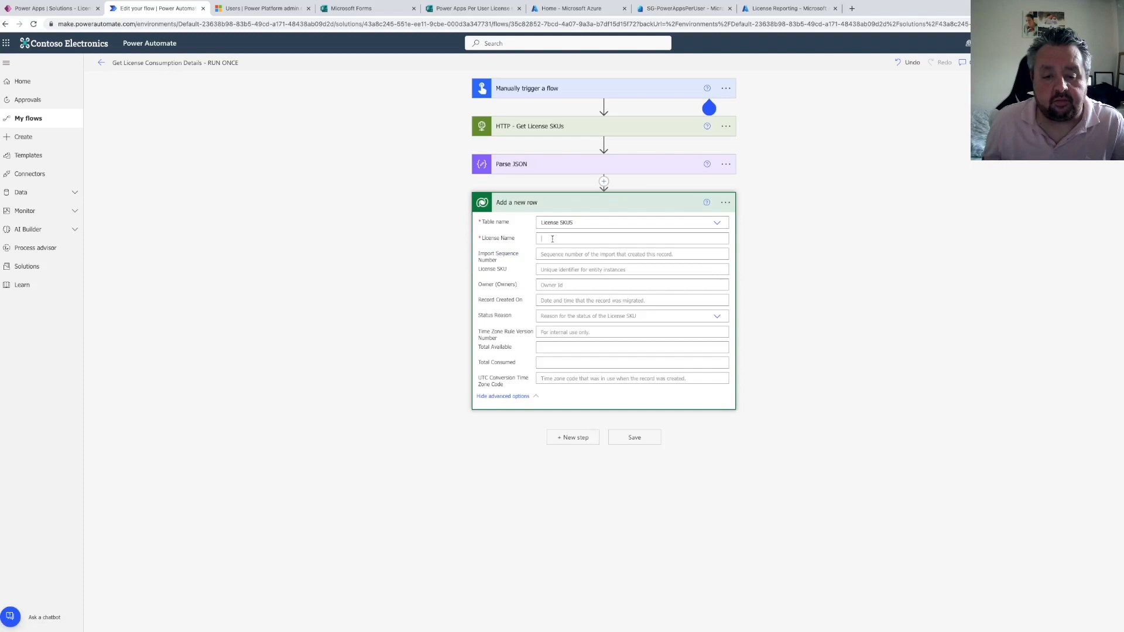
left_click(553, 239)
scroll(808, 410, "down", 2)
scroll(808, 430, "down", 1)
left_click(799, 398)
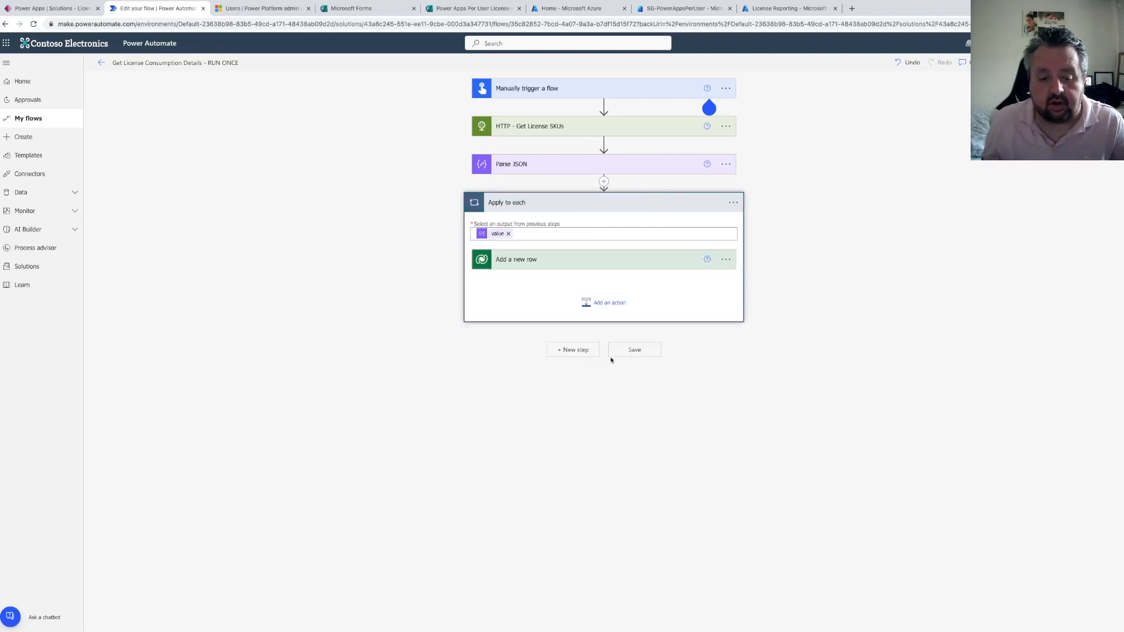
Map Total Consumed to consumedUnits and Total Available to enabled in the Add a new row action
left_click(563, 267)
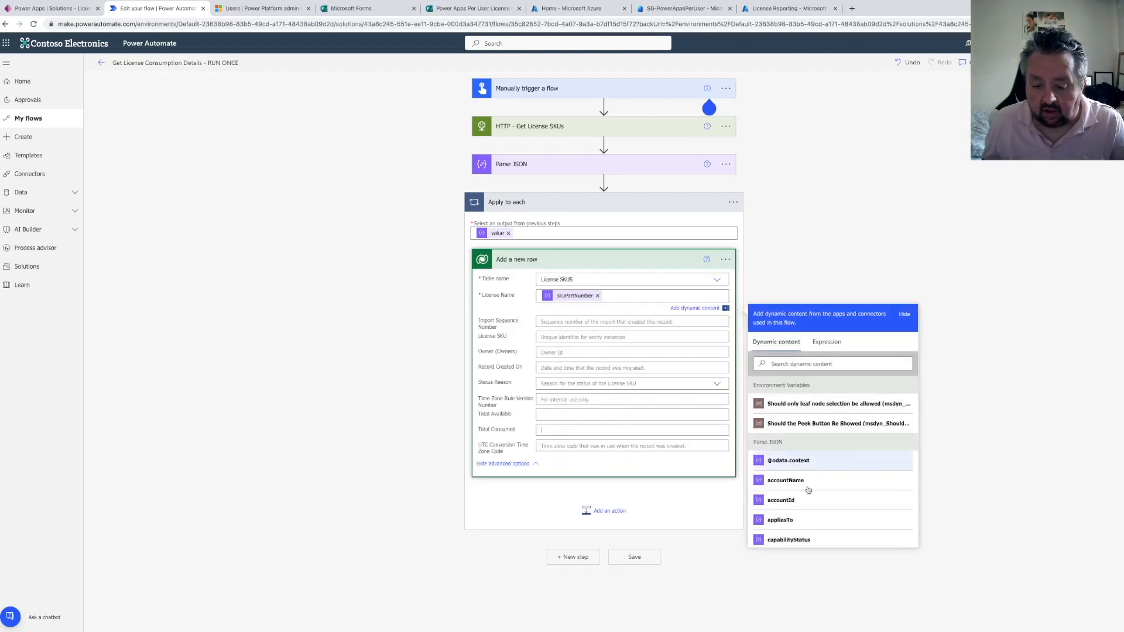
scroll(802, 515, "down", 3)
left_click(796, 513)
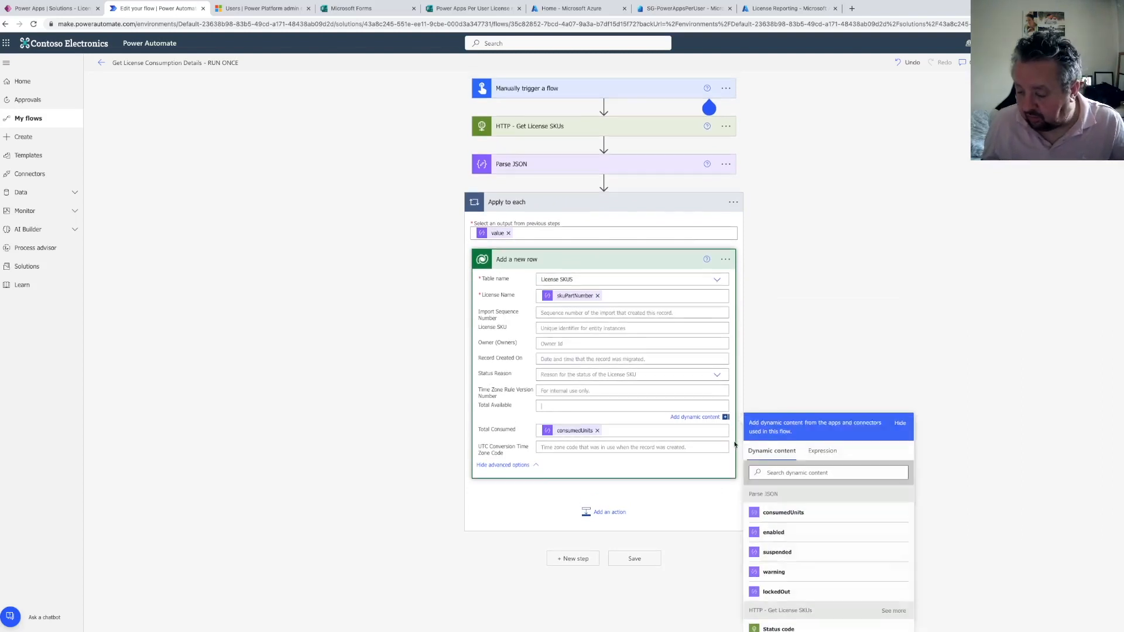
left_click(787, 533)
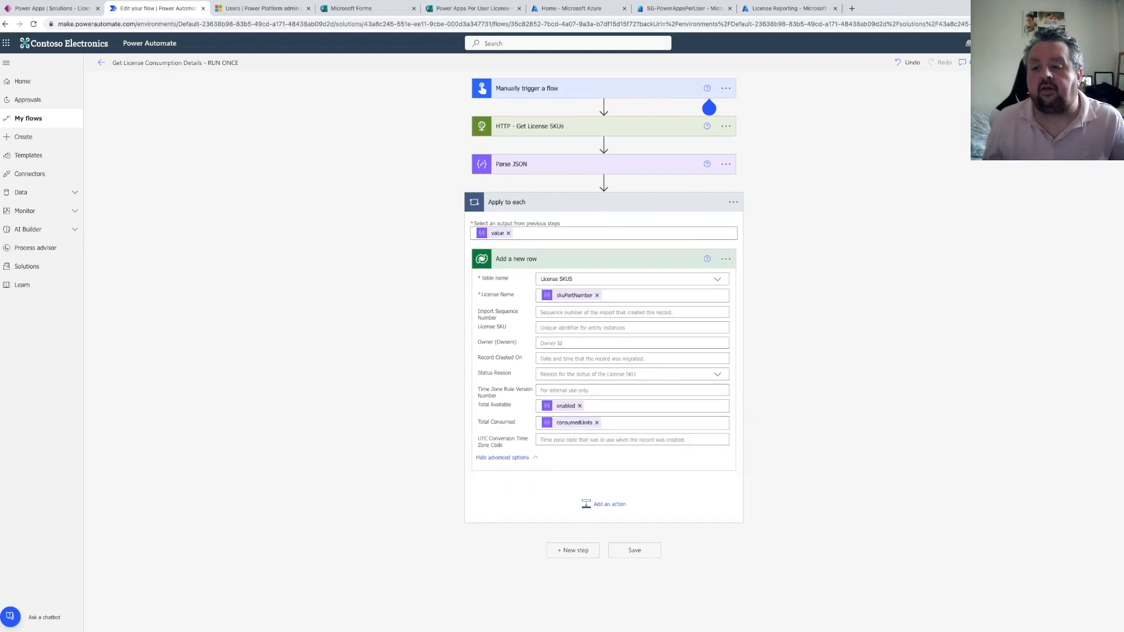
Save the flow and run a manual test of it
left_click(1021, 63)
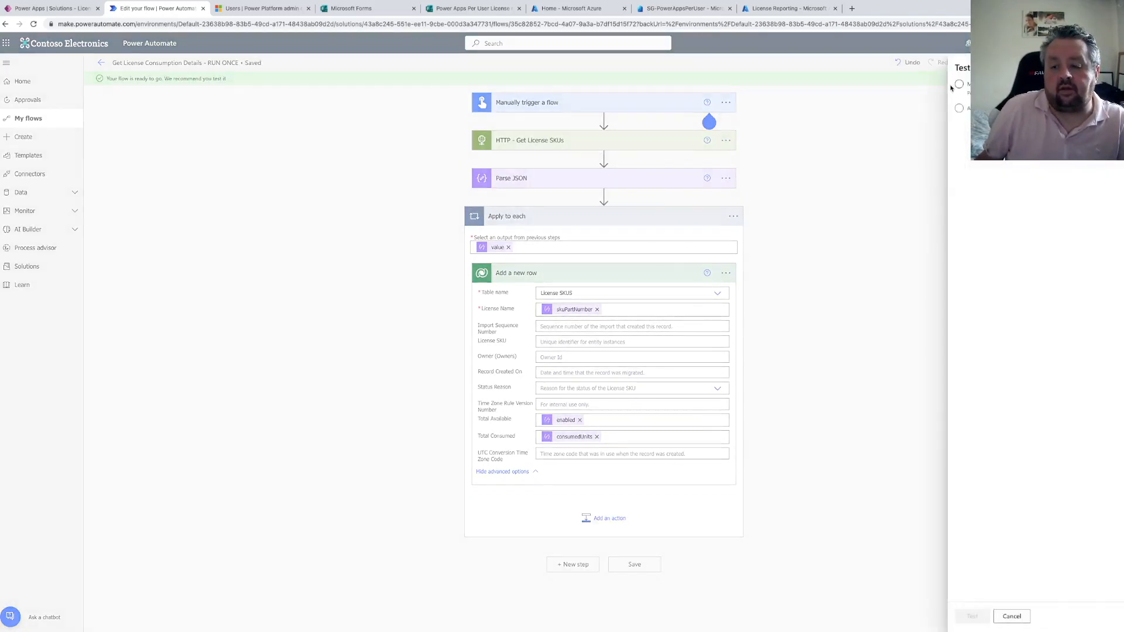
left_click(959, 85)
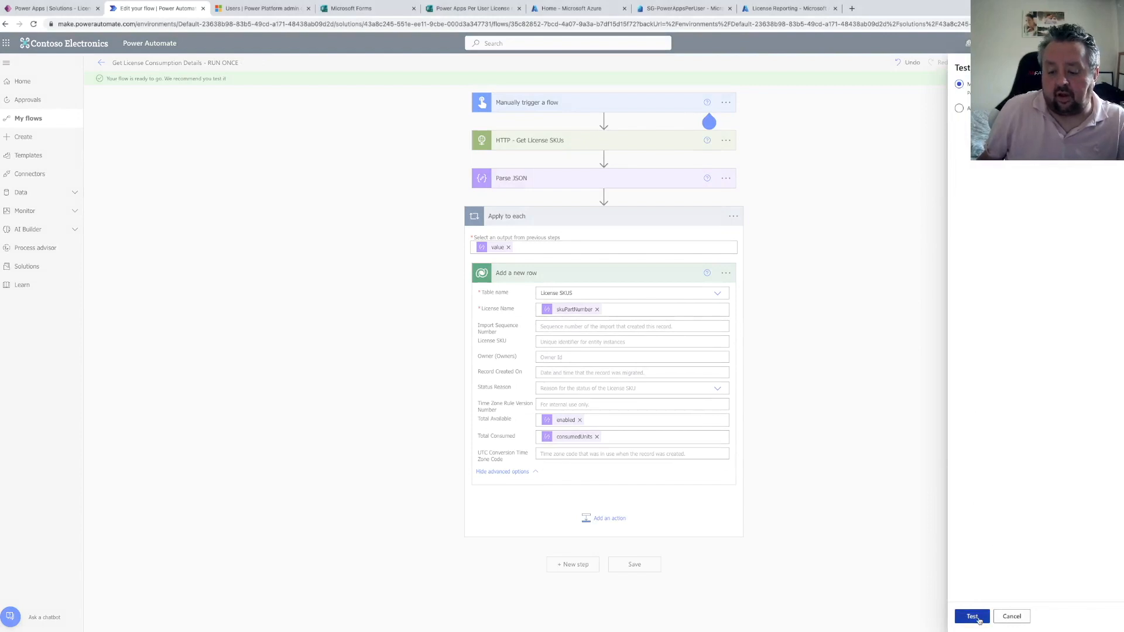
left_click(973, 616)
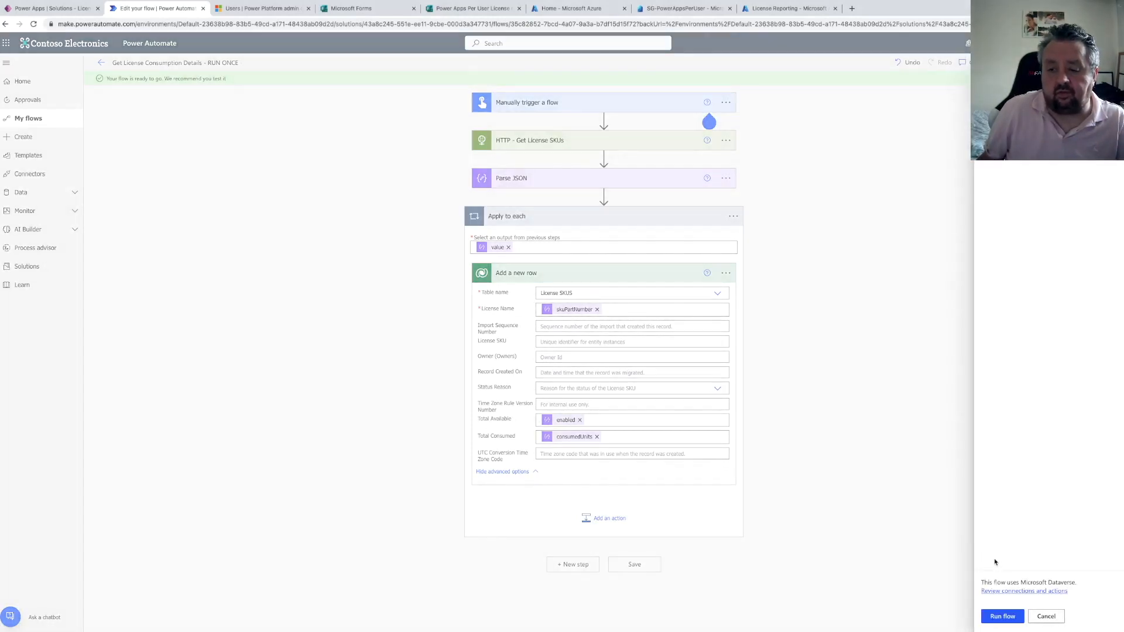
left_click(997, 616)
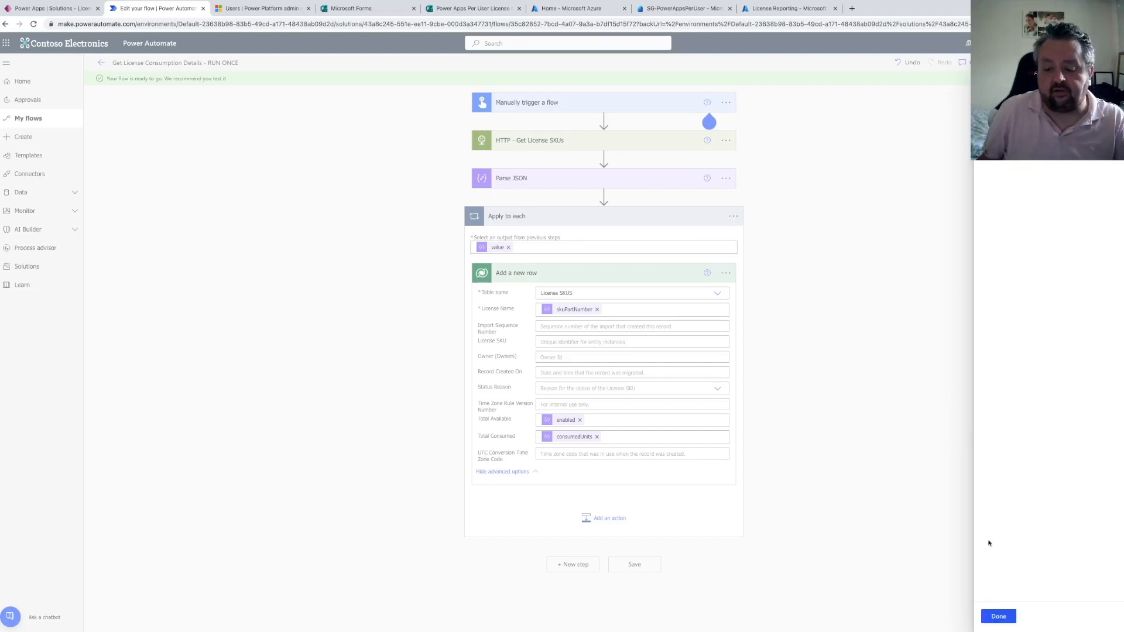
left_click(1000, 616)
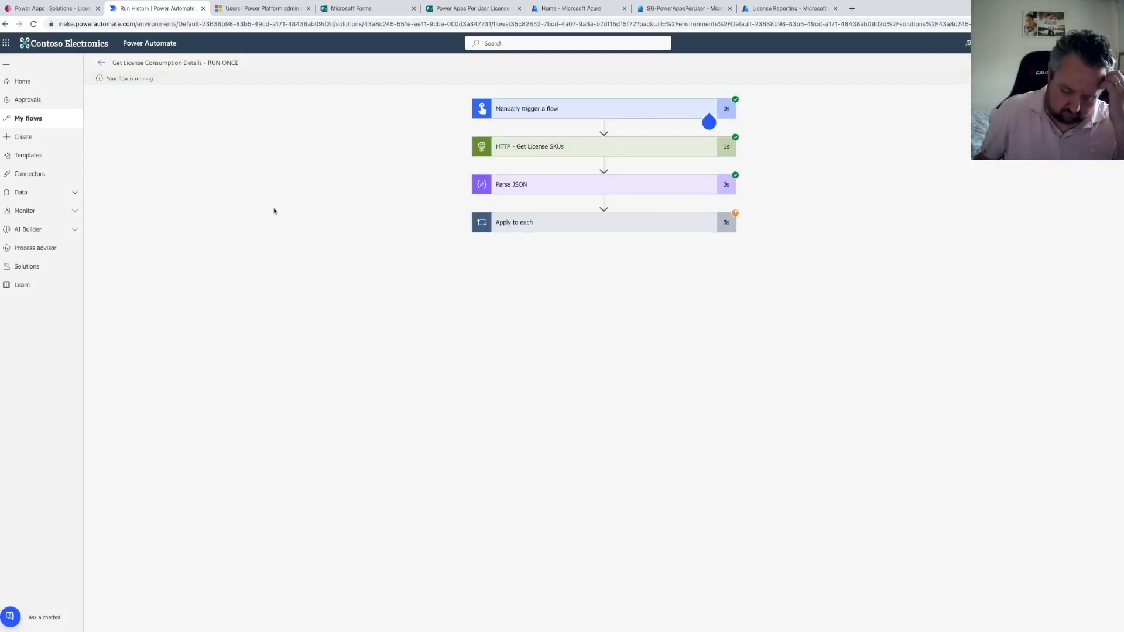
Play the License Assignments model-driven app from the solution and open the License SKUS list
left_click(53, 9)
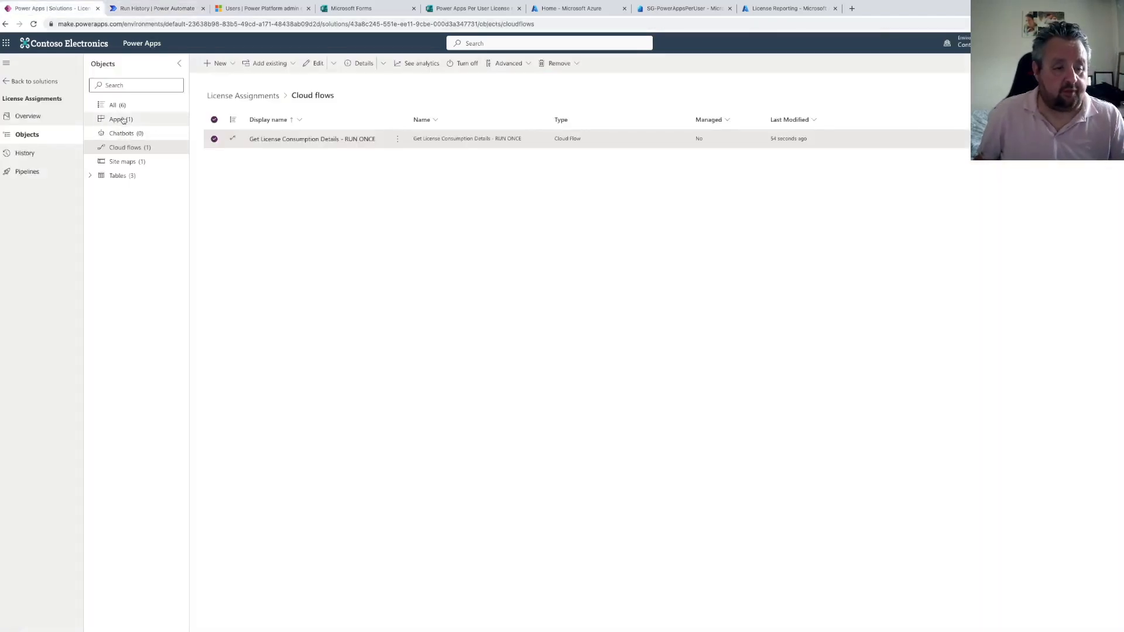
left_click(118, 118)
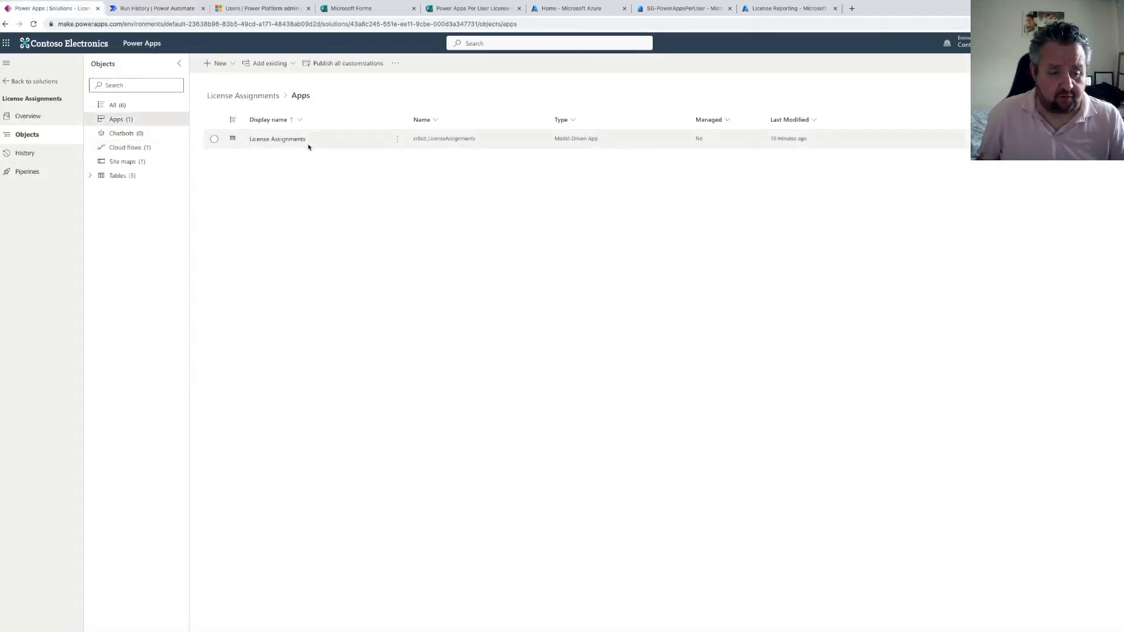
left_click(399, 142)
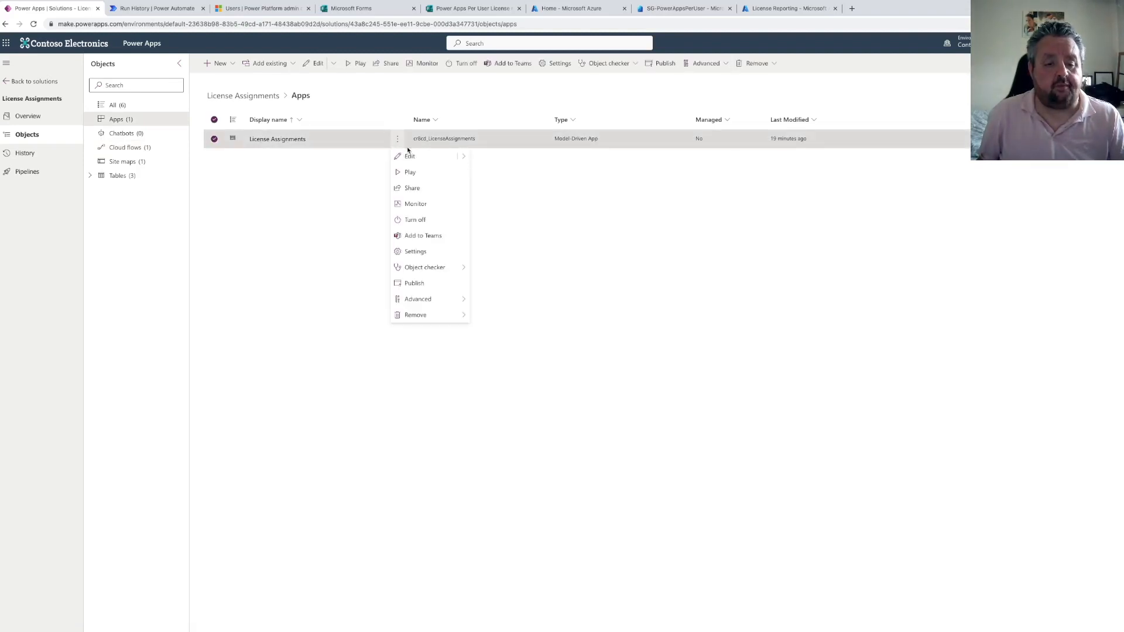
left_click(409, 170)
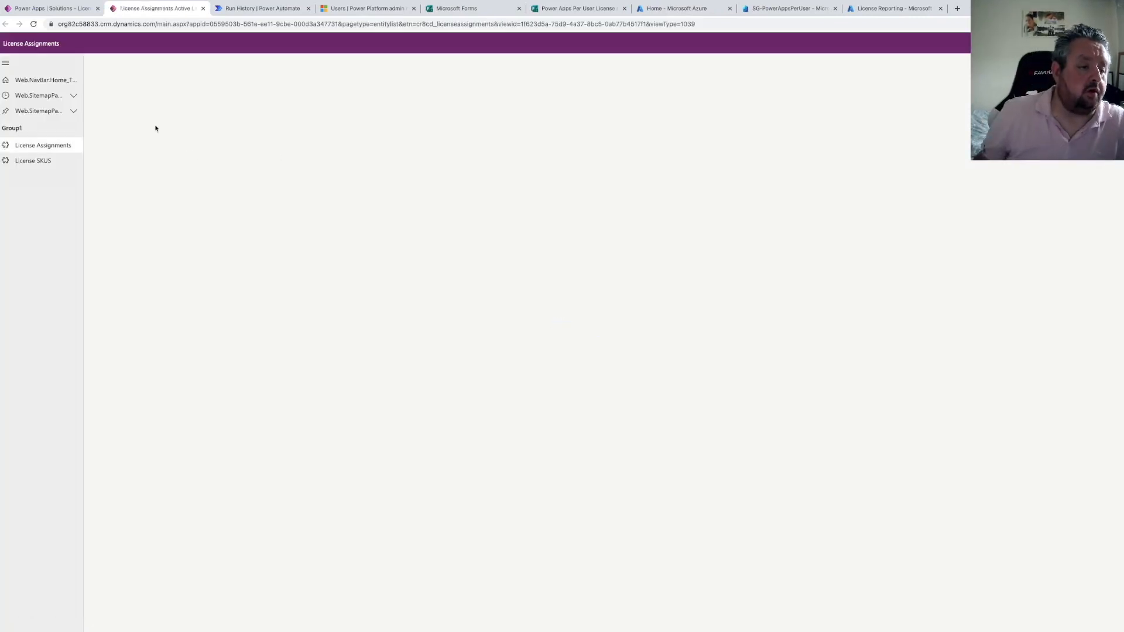
left_click(33, 161)
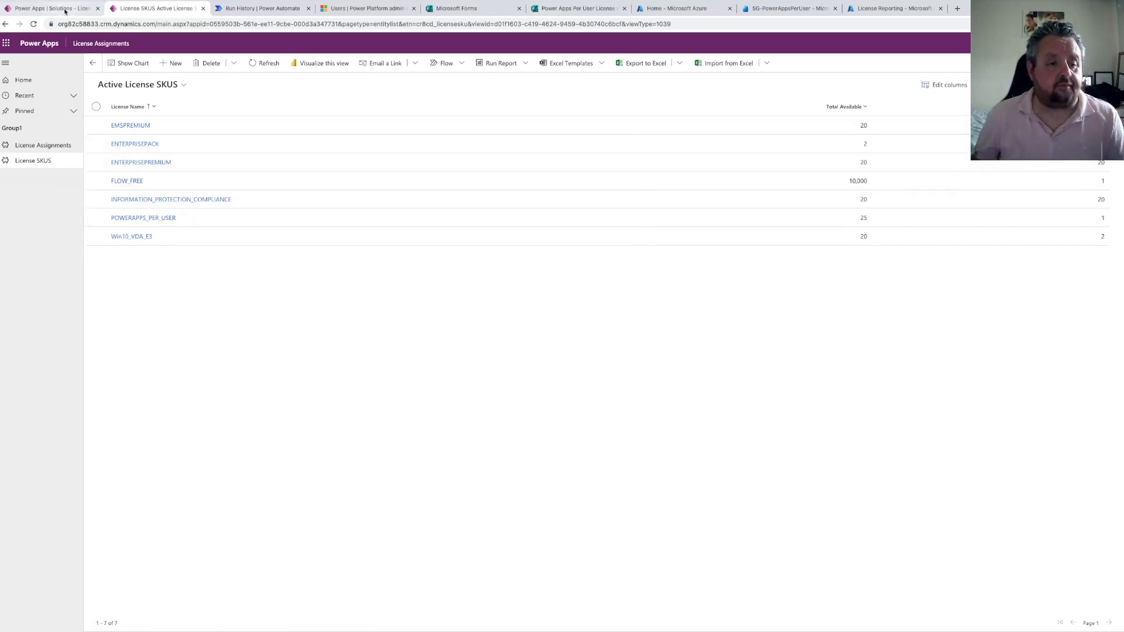
Close the flow run history tab and return to the solution's Apps list
left_click(66, 9)
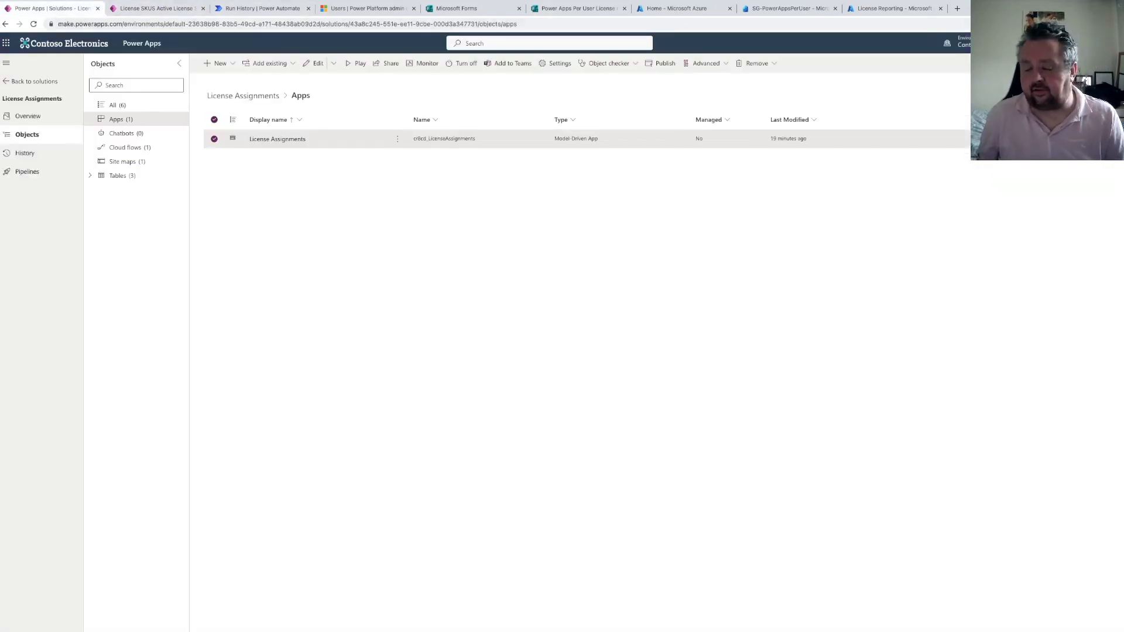
left_click(267, 9)
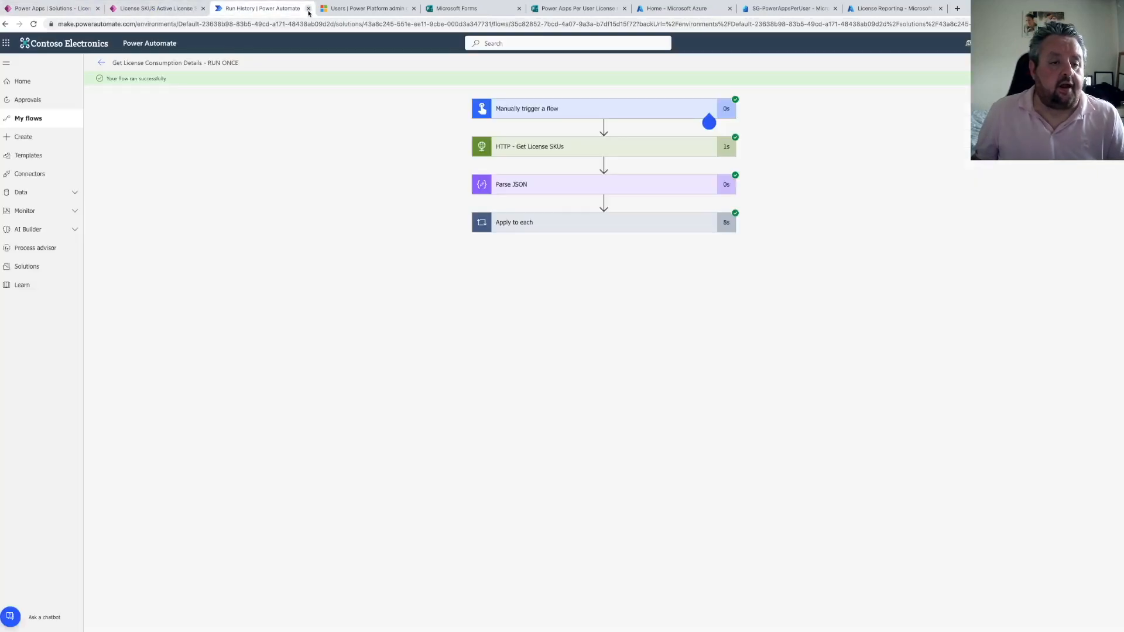
left_click(308, 9)
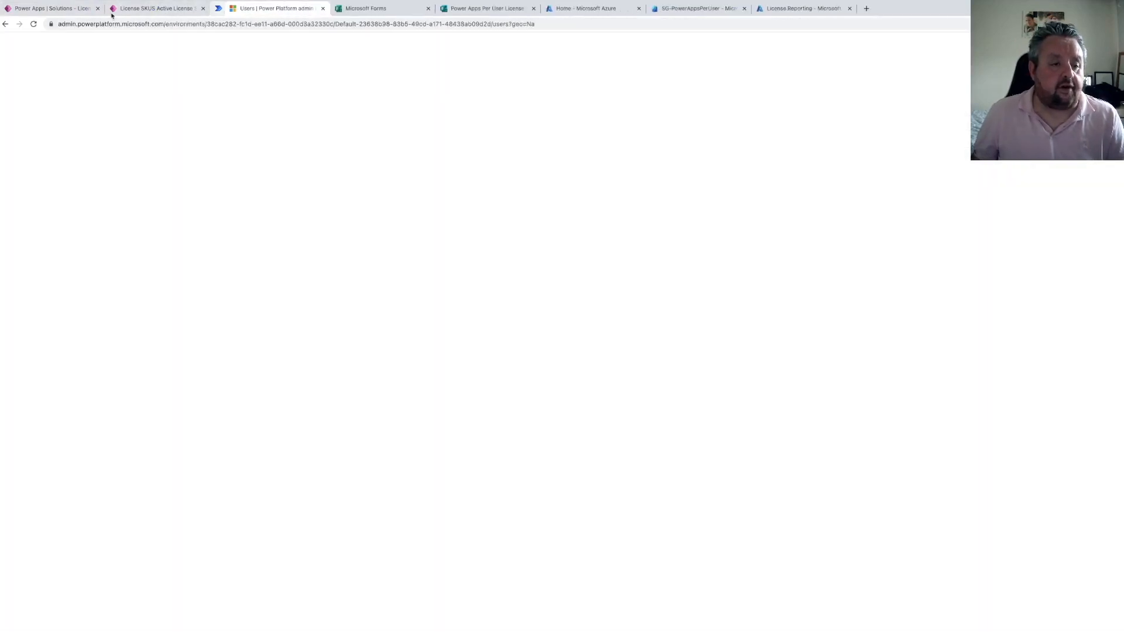
left_click(60, 9)
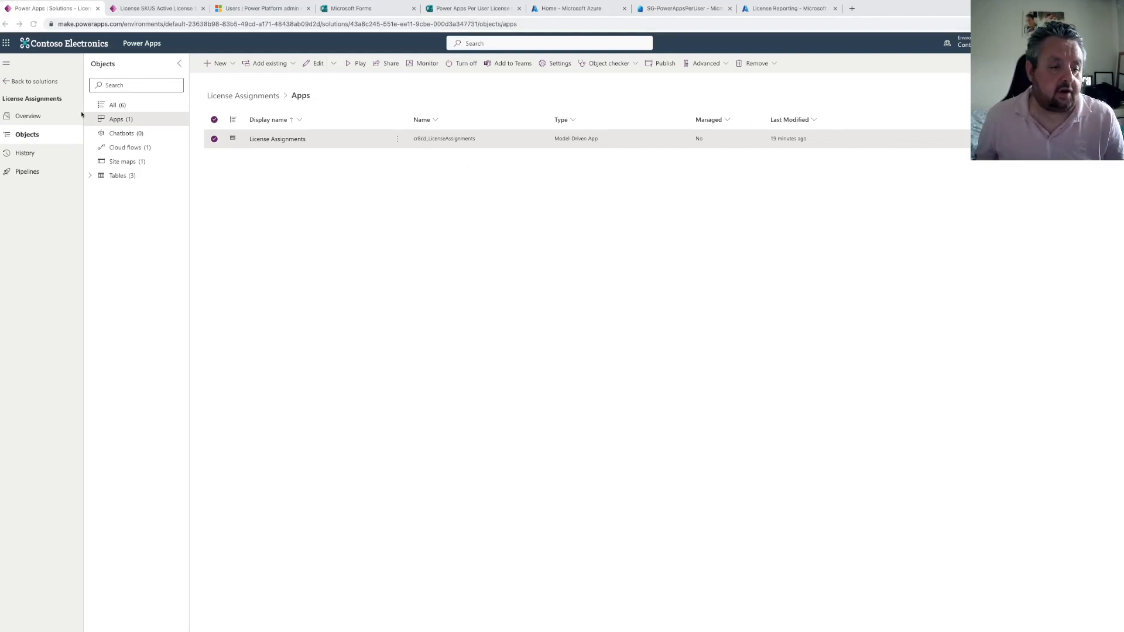
Create an automated cloud flow named Assign Power Platform Security Group and License, triggered when a new Microsoft Forms response is submitted
left_click(230, 64)
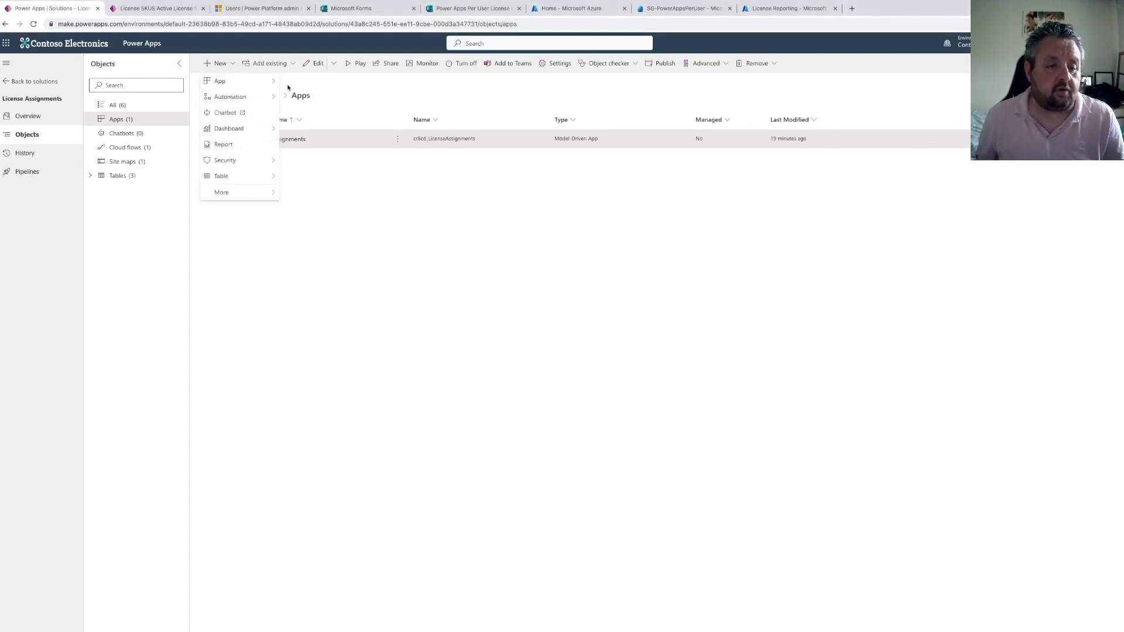
mouse_move(273, 97)
mouse_move(338, 100)
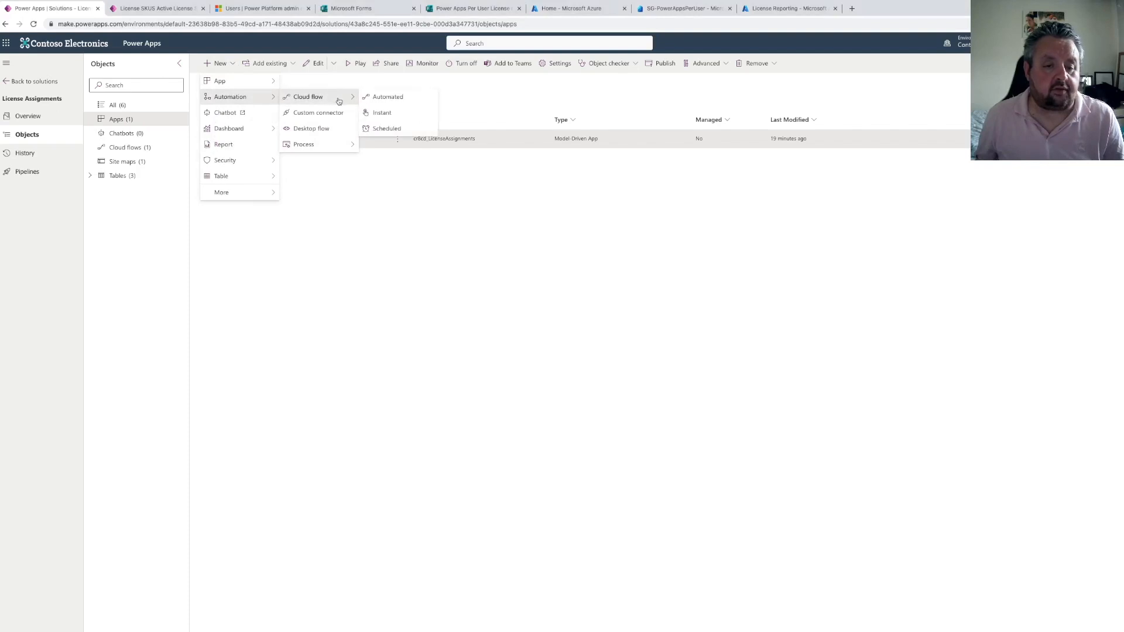
left_click(392, 99)
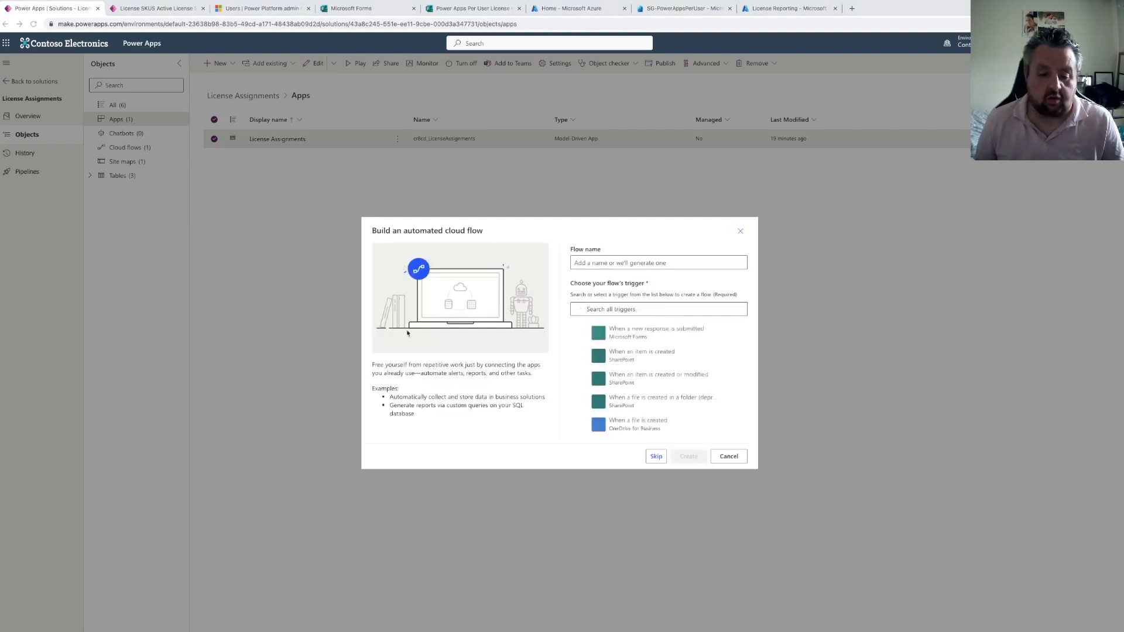
left_click(587, 263)
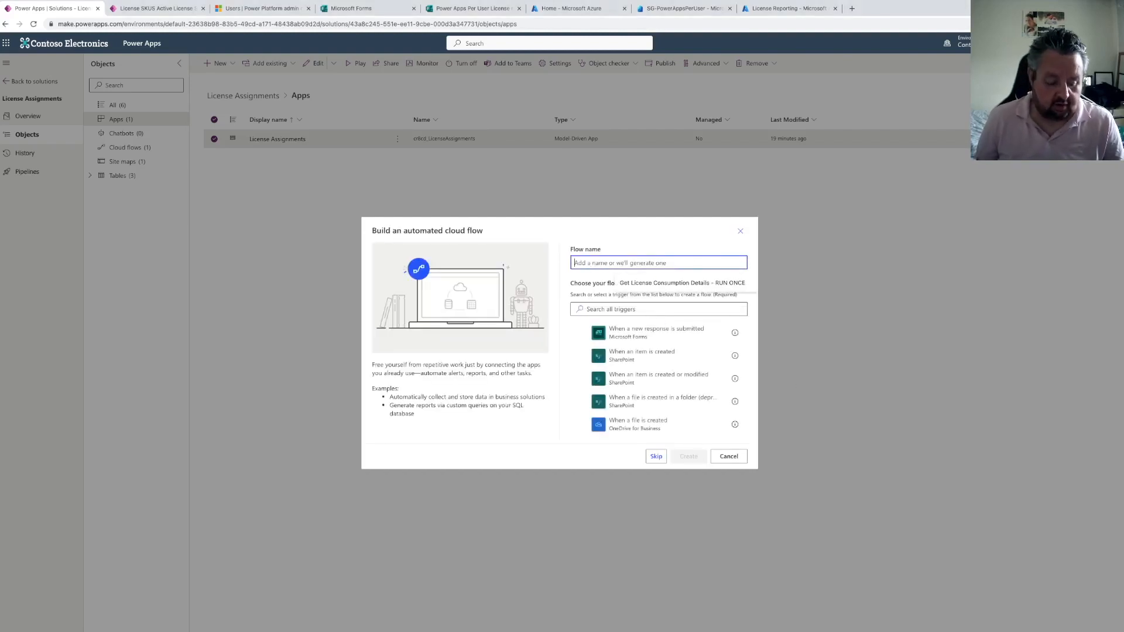
type("Assign Power Platform ")
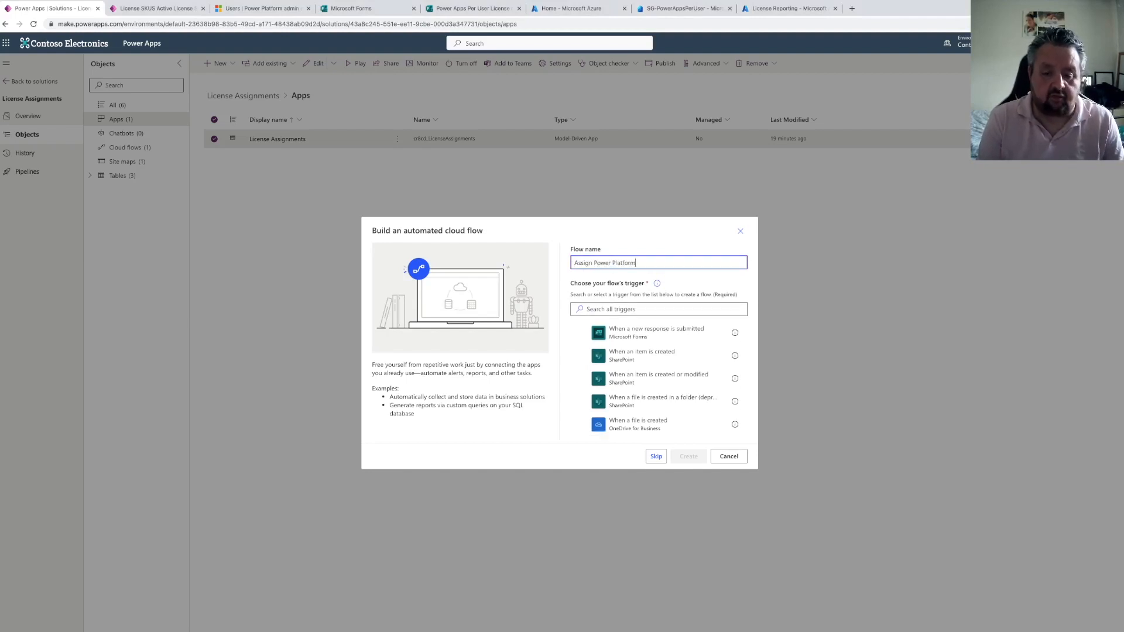
type("Security Group and License")
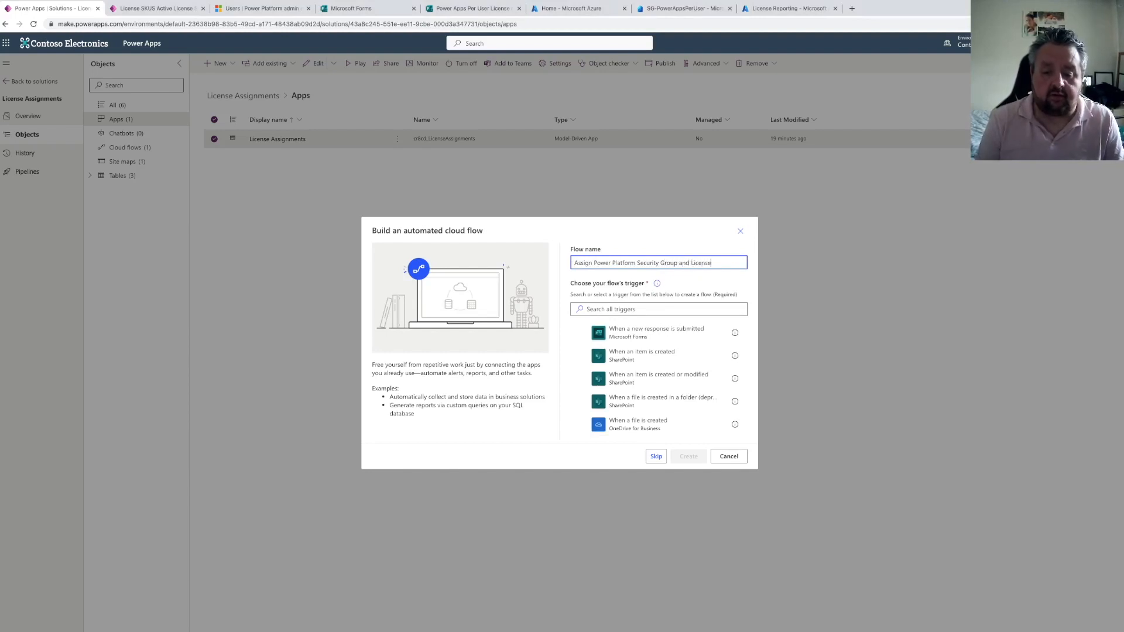
left_click(623, 336)
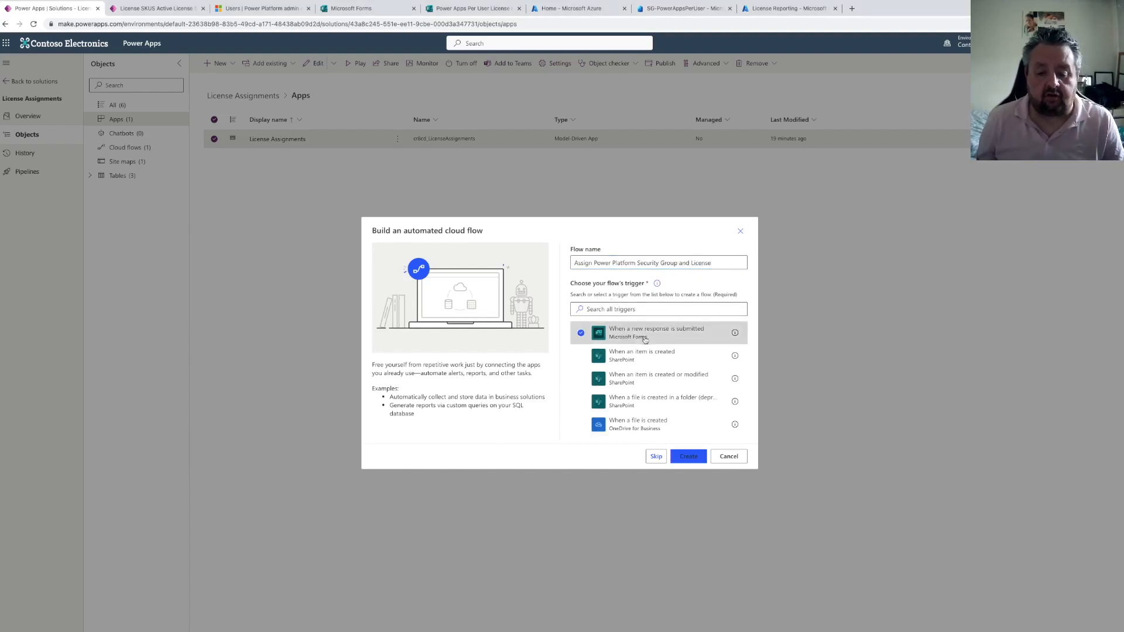
left_click(689, 457)
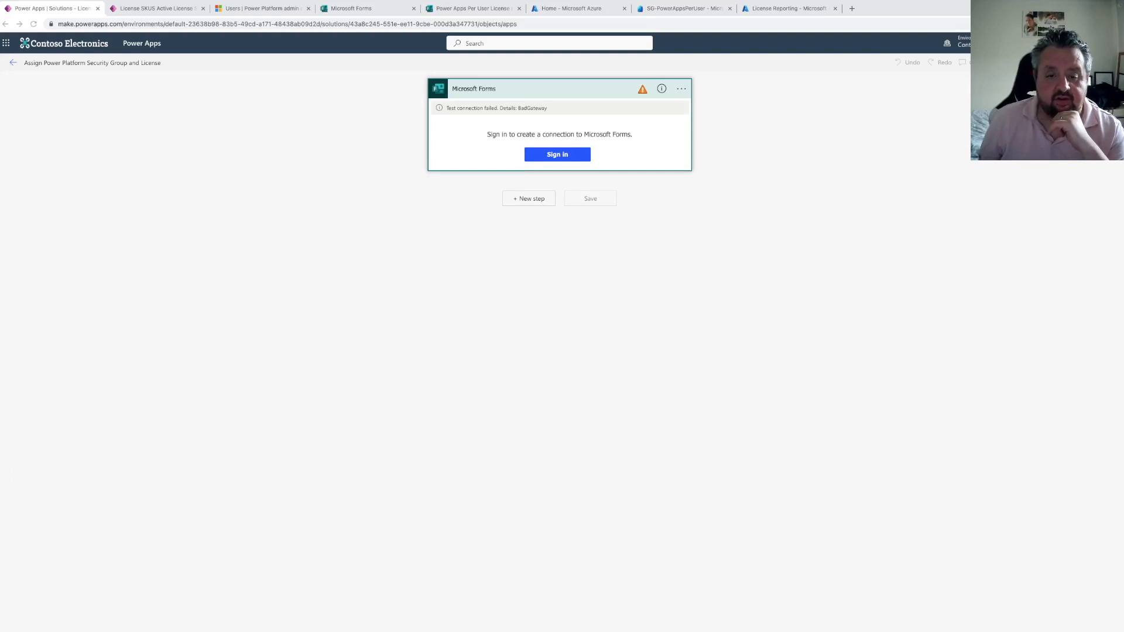
Sign in to the Microsoft Forms connection and set the trigger's form to Power Apps Per User License request
left_click(554, 157)
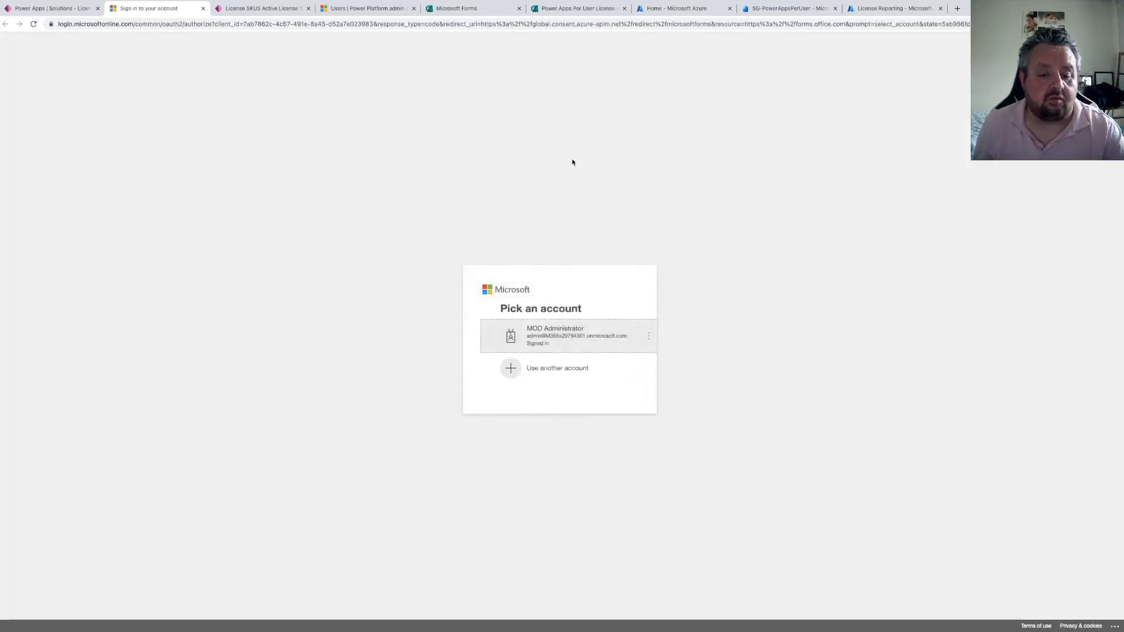
left_click(543, 337)
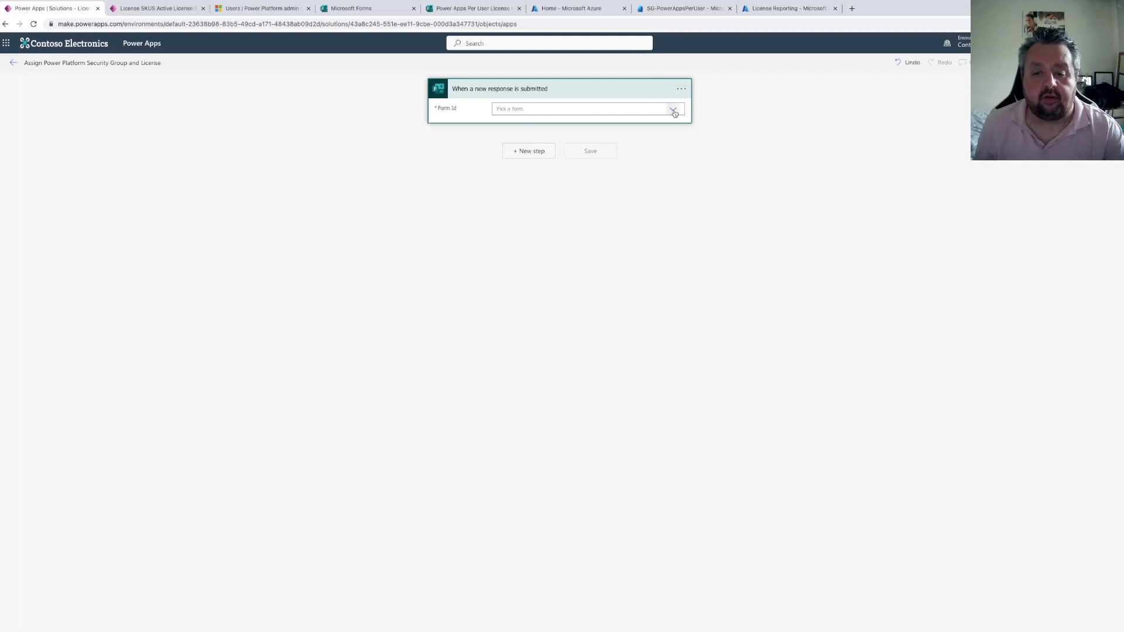
left_click(671, 110)
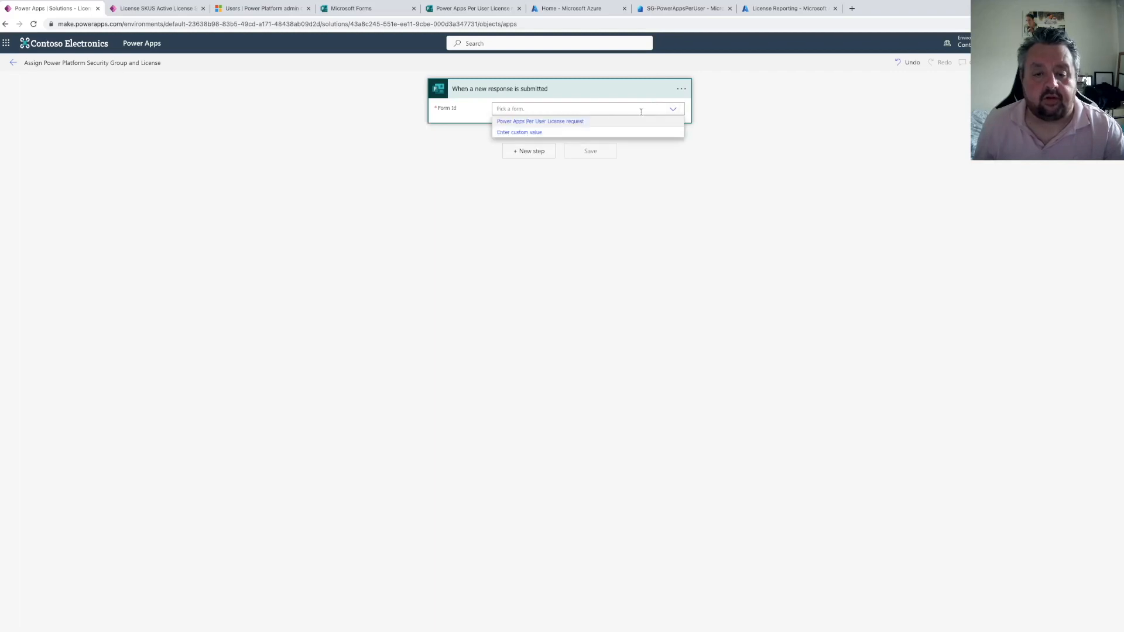
left_click(543, 122)
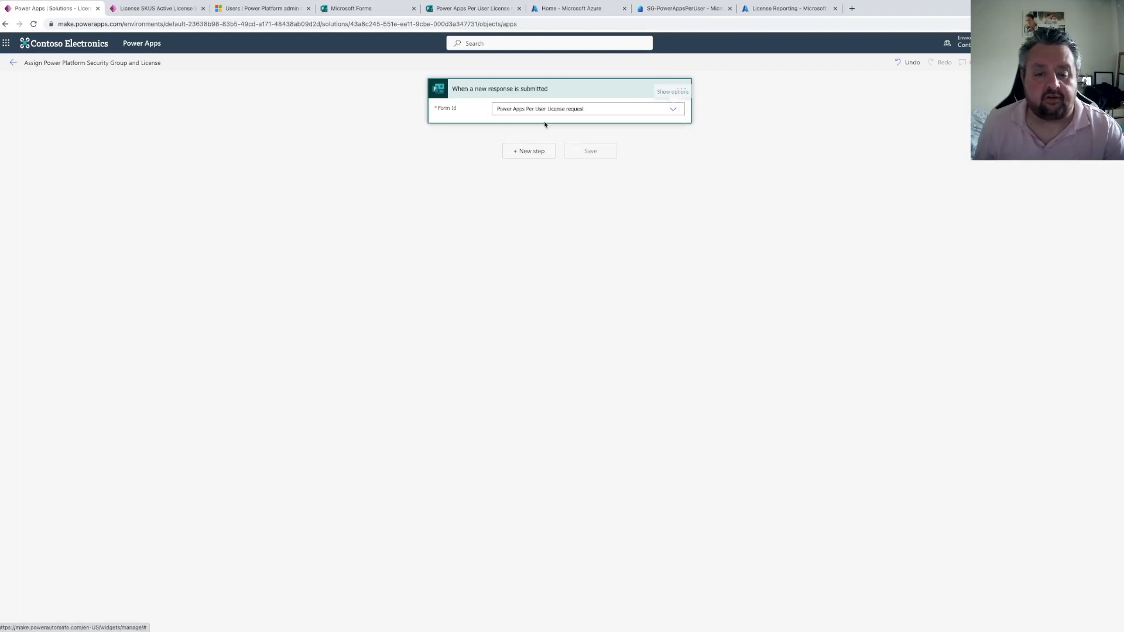
Add a Get response details action using the Power Apps Per User License request form and the trigger's Response Id
left_click(533, 152)
left_click(499, 150)
type("ge")
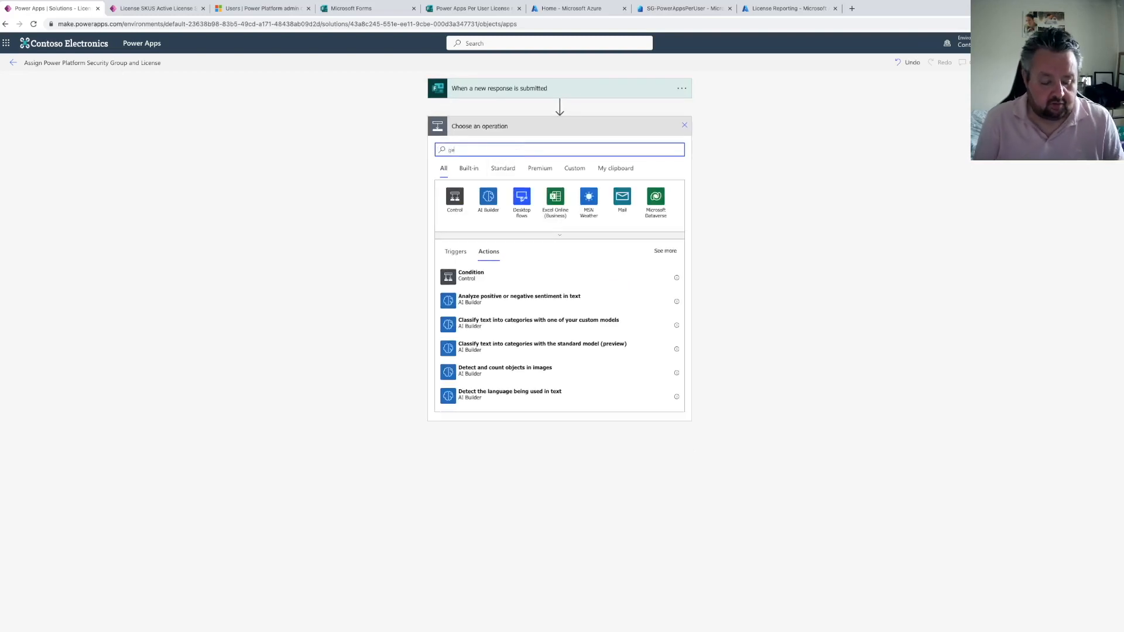
type("t response details")
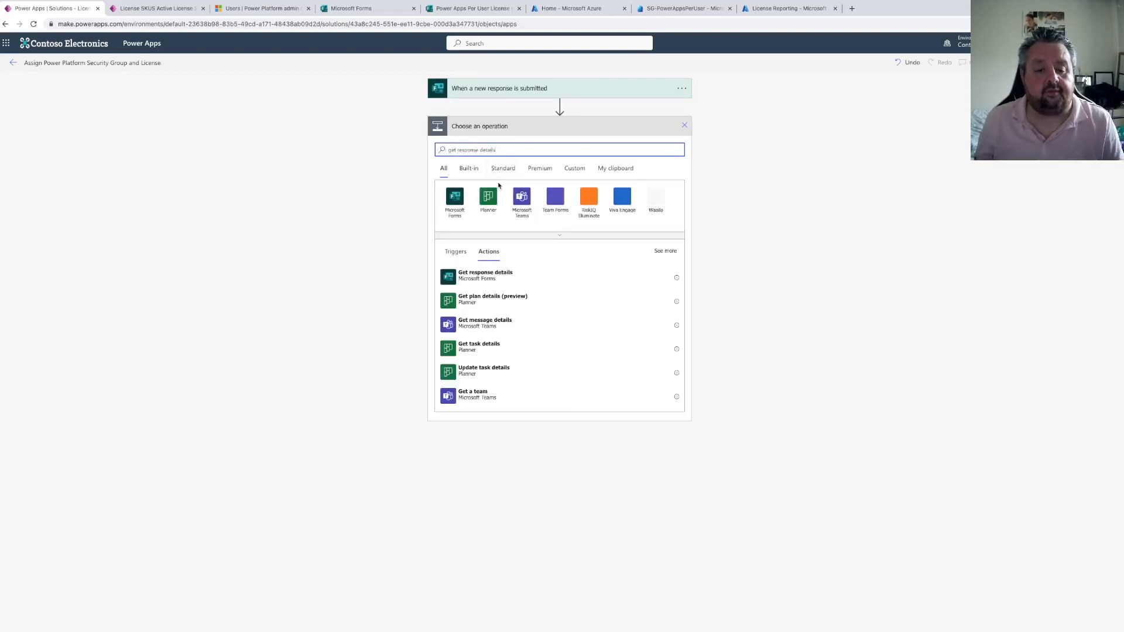
left_click(515, 272)
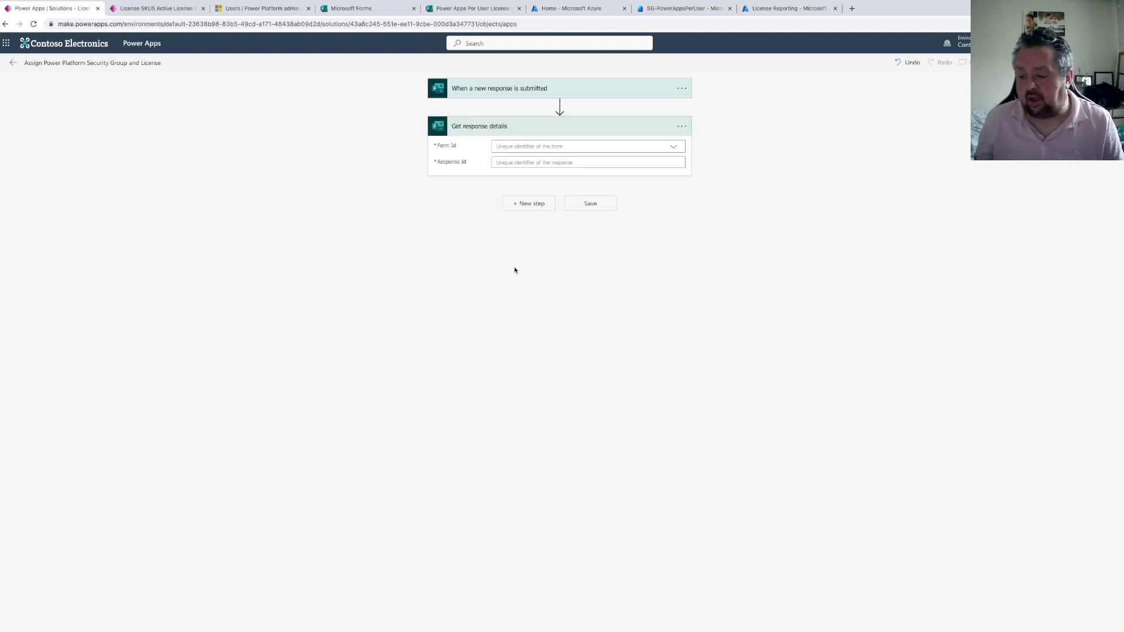
left_click(673, 146)
left_click(518, 163)
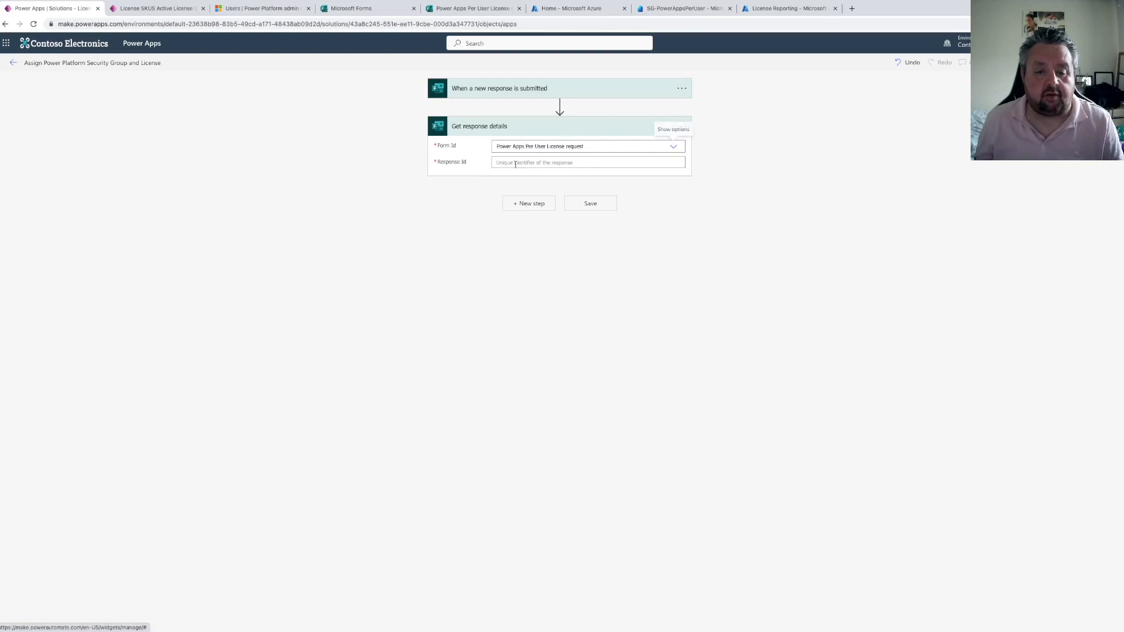
left_click(562, 162)
left_click(761, 271)
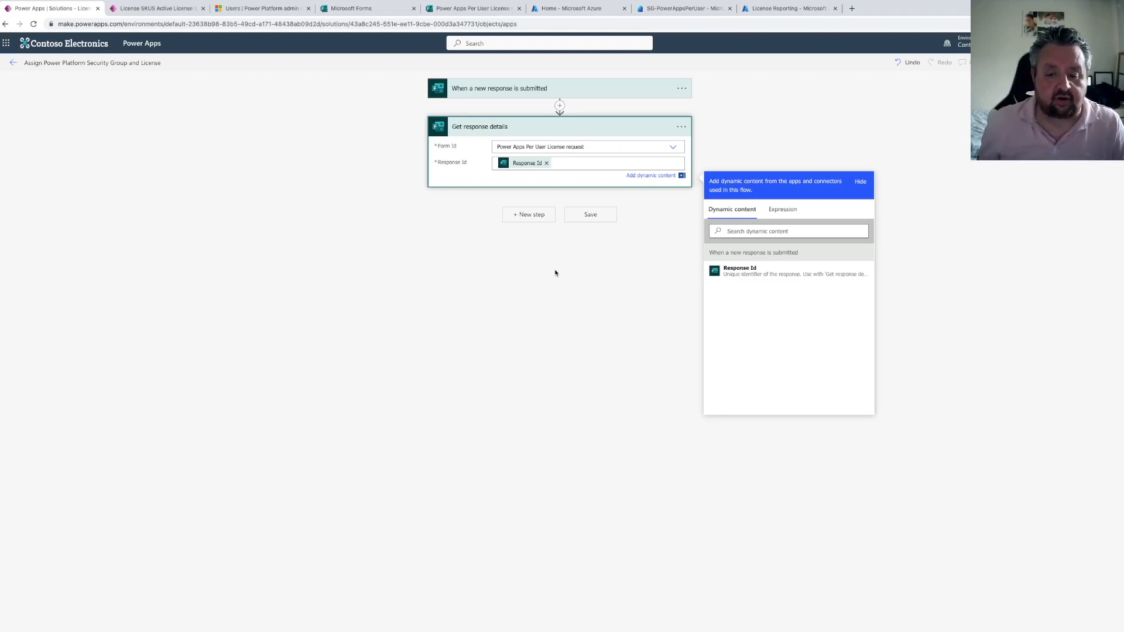
left_click(528, 237)
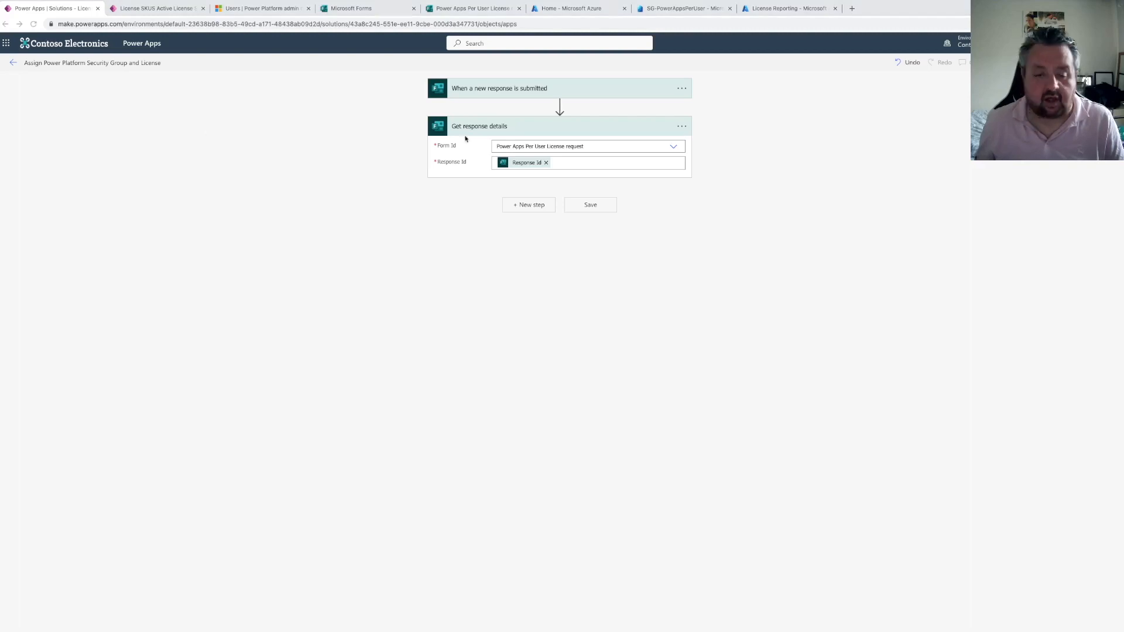
Add an Initialize variable action named Threshold of type Float with value 95
left_click(527, 206)
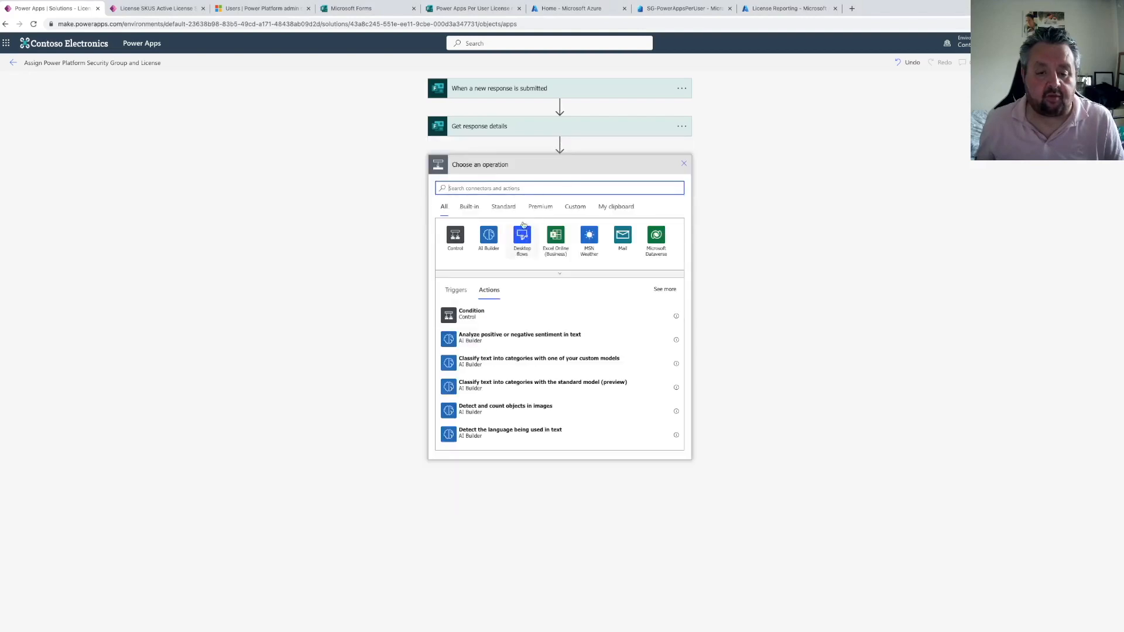
type("m")
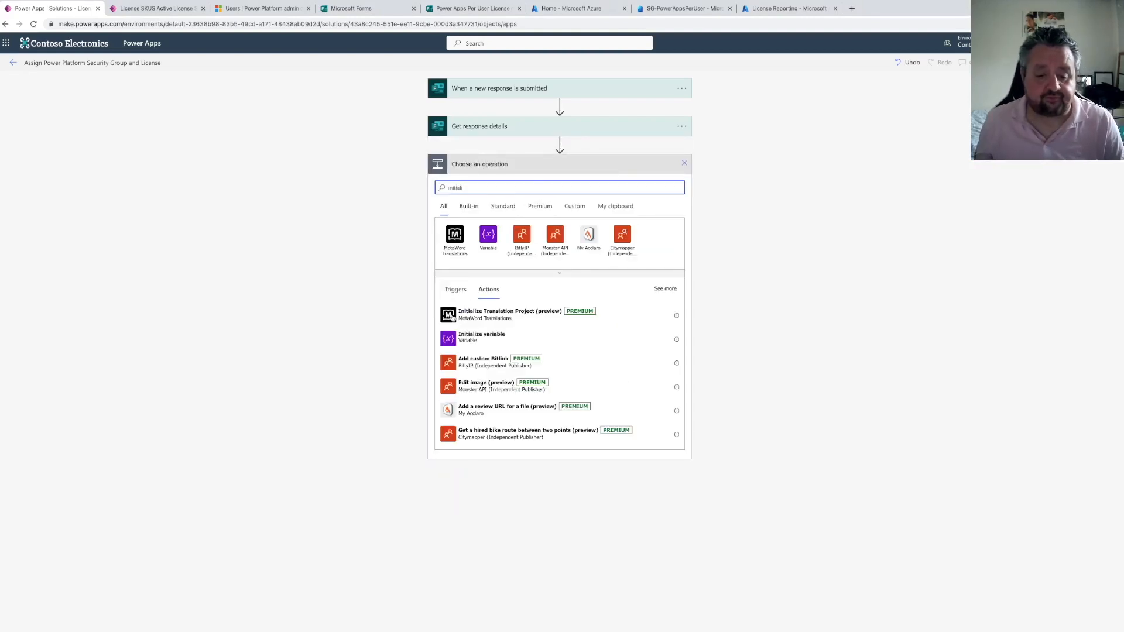
left_click(472, 338)
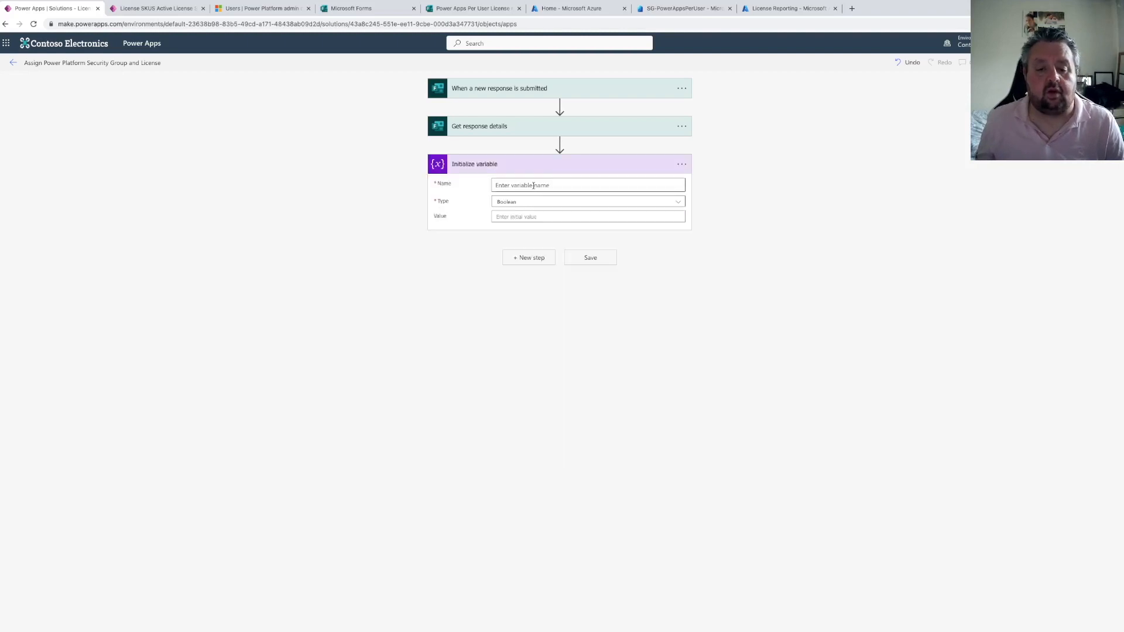
left_click(541, 186)
type("Threshold")
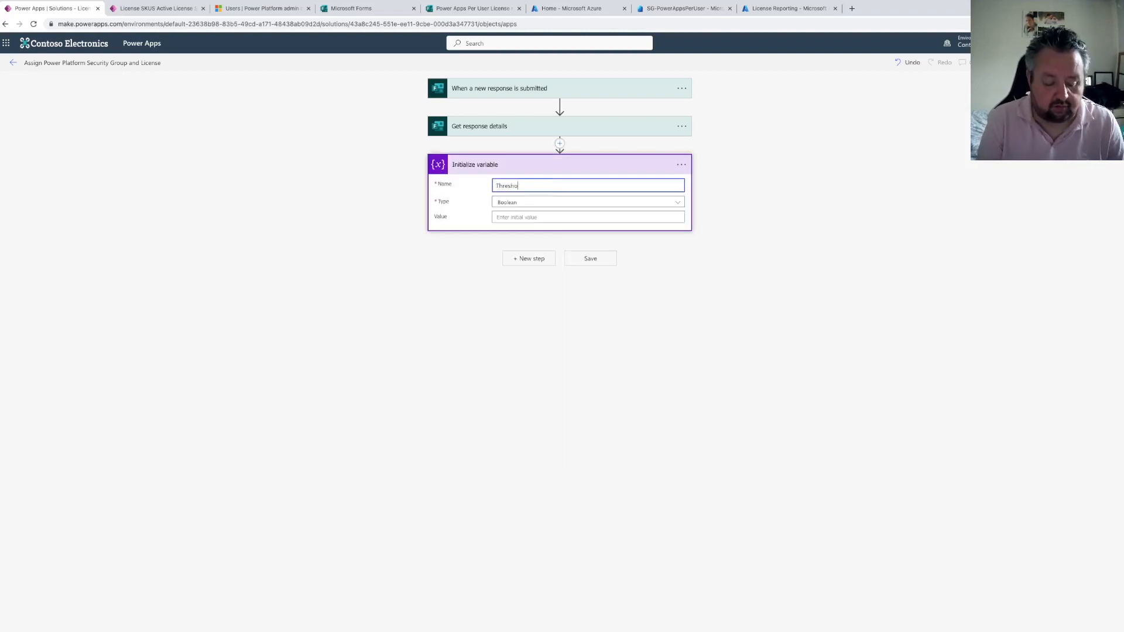
left_click(526, 203)
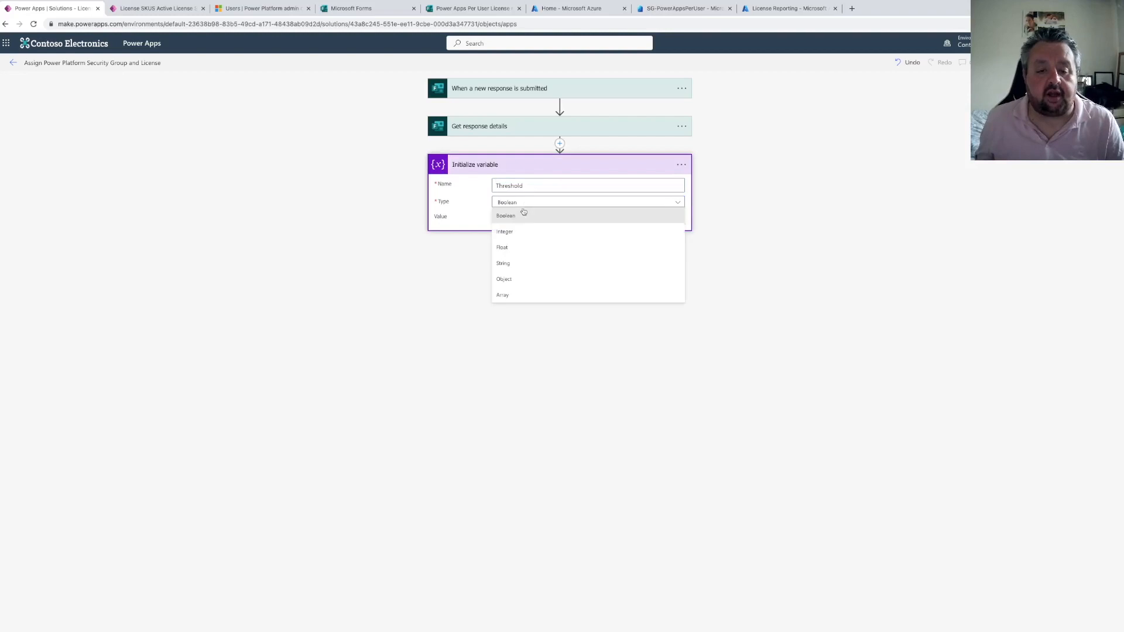
left_click(512, 249)
left_click(509, 217)
type("95")
Rename the variable action to Initialize variable - Threshold
double_click(515, 185)
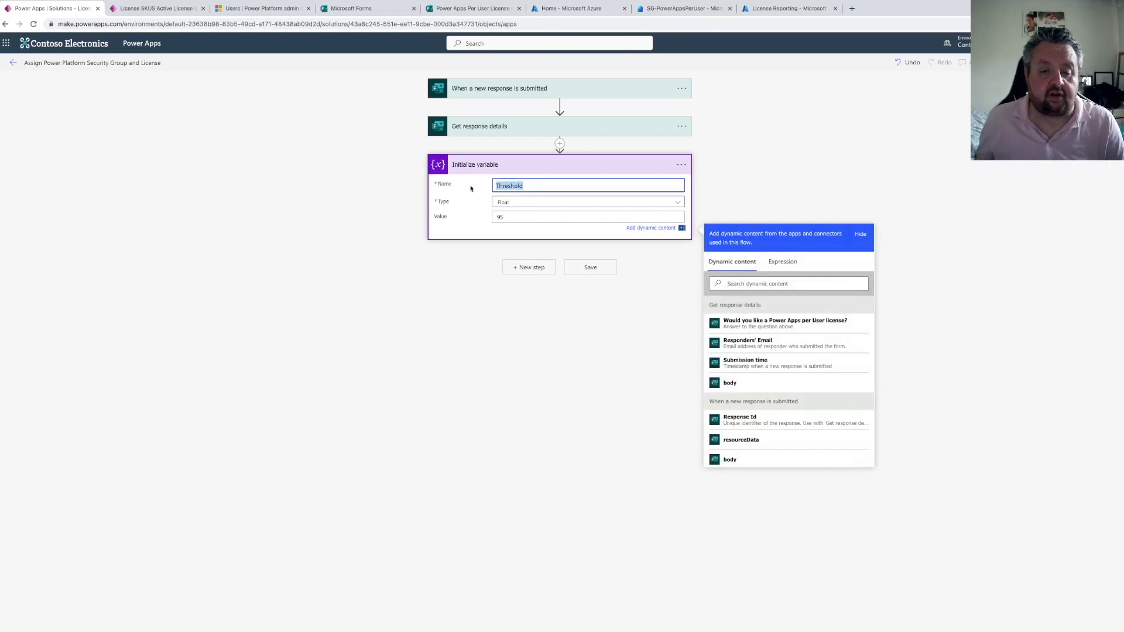
left_click(682, 165)
left_click(721, 180)
key("End")
type("- Threshold")
key("Return")
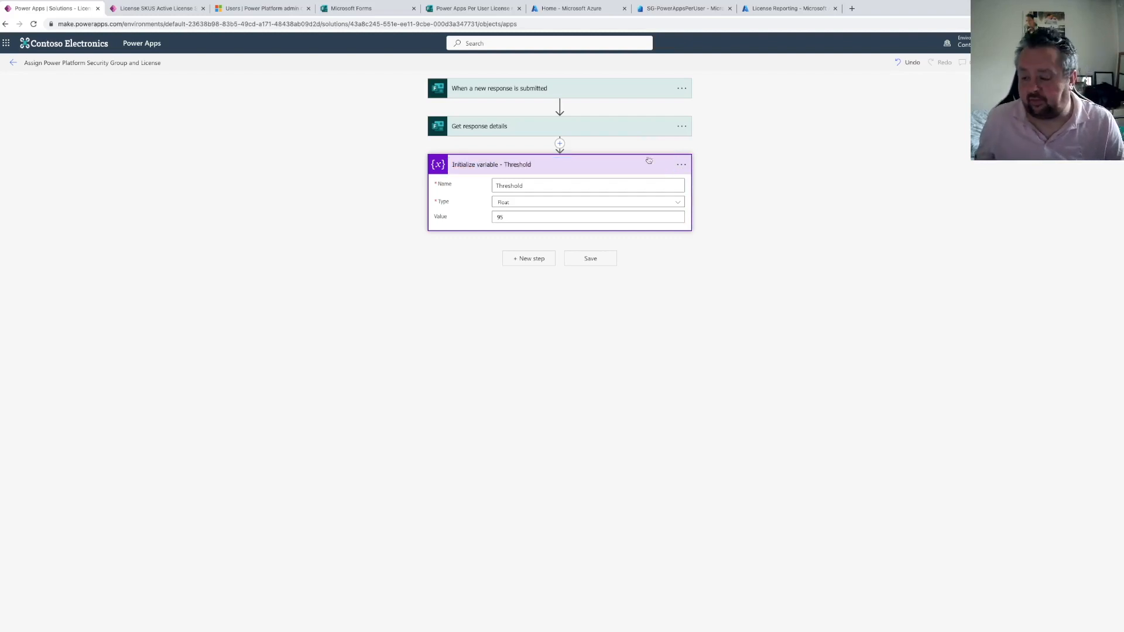
Add an Initialize variable action named ActiveLicense of type Float
left_click(525, 260)
type("Inital")
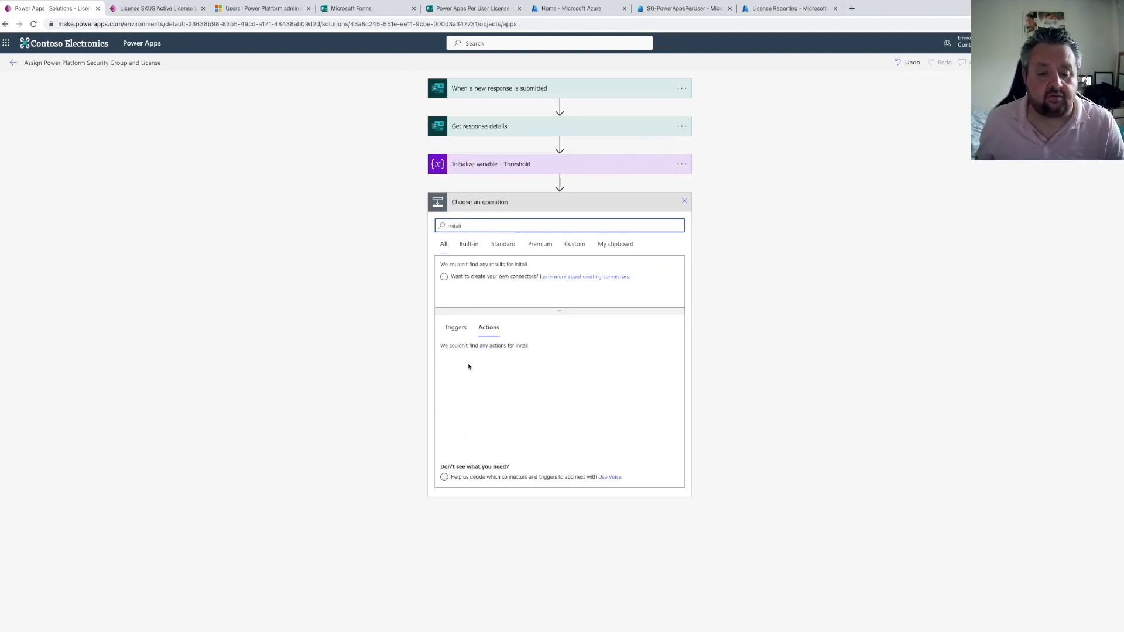
left_click(456, 227)
type("i")
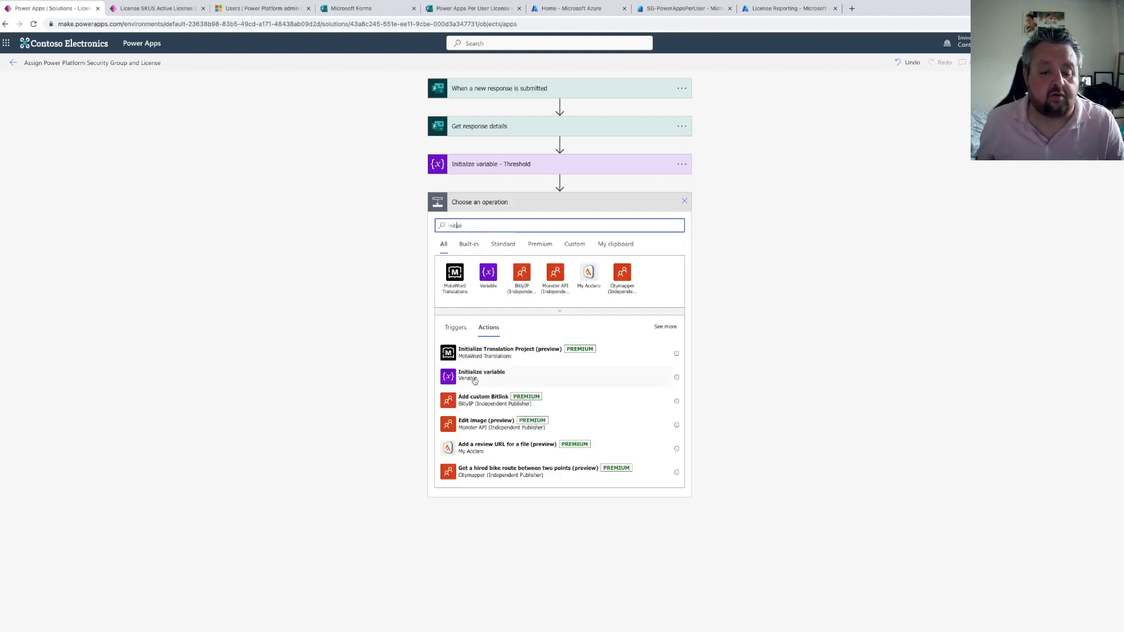
left_click(477, 381)
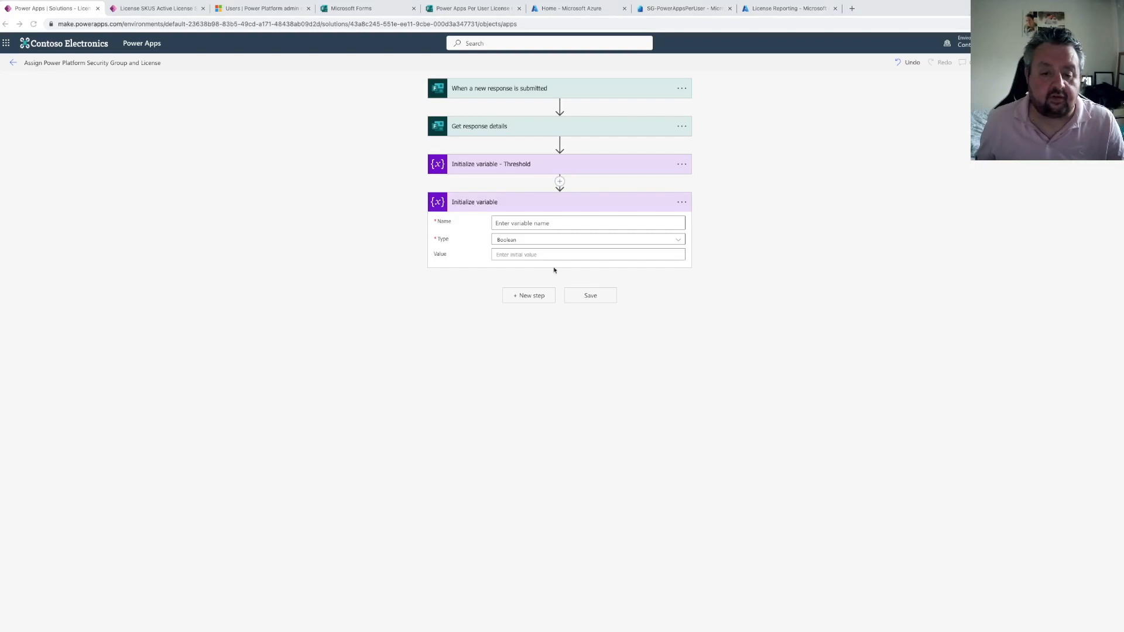
left_click(514, 221)
type("ActiveLicense")
left_click(507, 241)
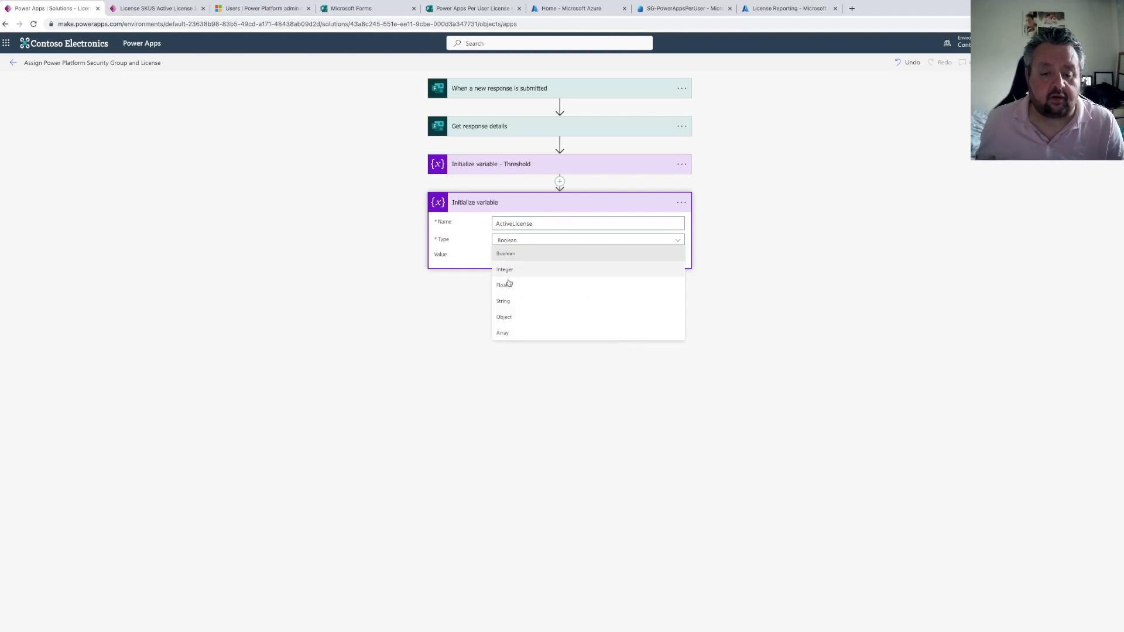
left_click(503, 285)
Rename the new variable action to Initialize variable - ActiveLicense
left_click_drag(534, 226, 436, 227)
key("ctrl+c")
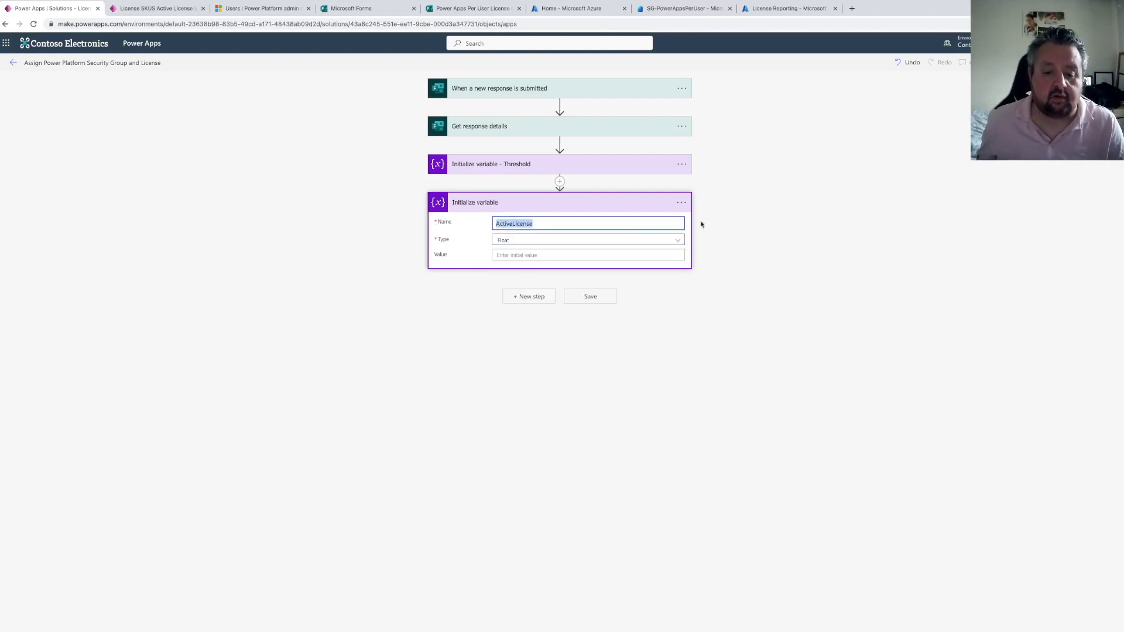
left_click(682, 202)
left_click(702, 223)
key("End")
type("-")
key("ctrl+v")
key("Return")
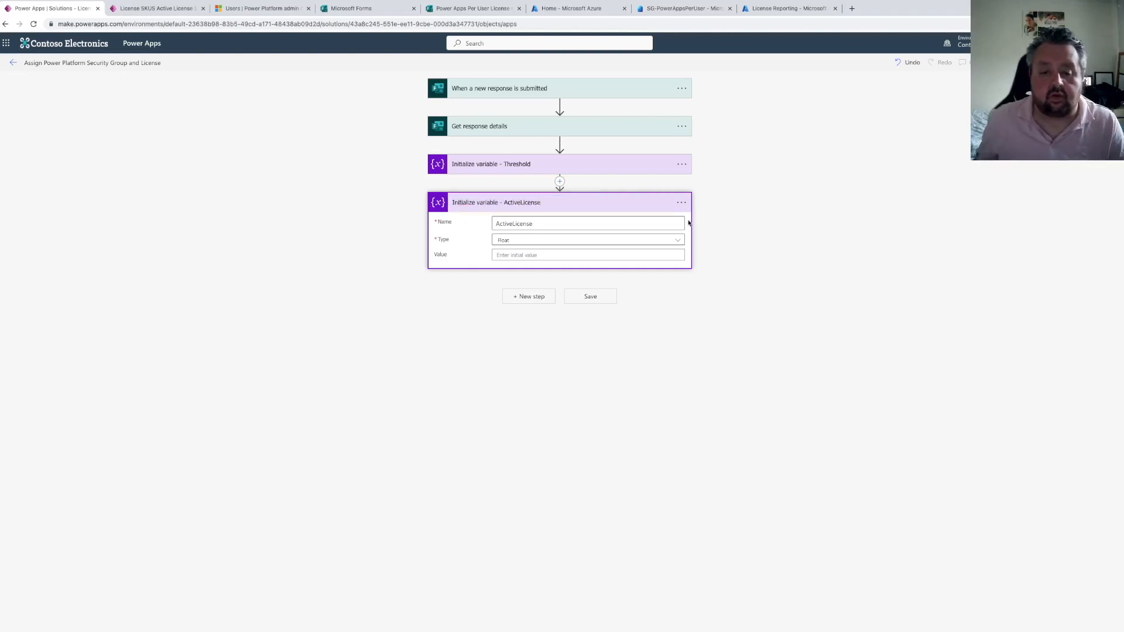
Add another Initialize variable action named TotalLicense of type Float
left_click(534, 297)
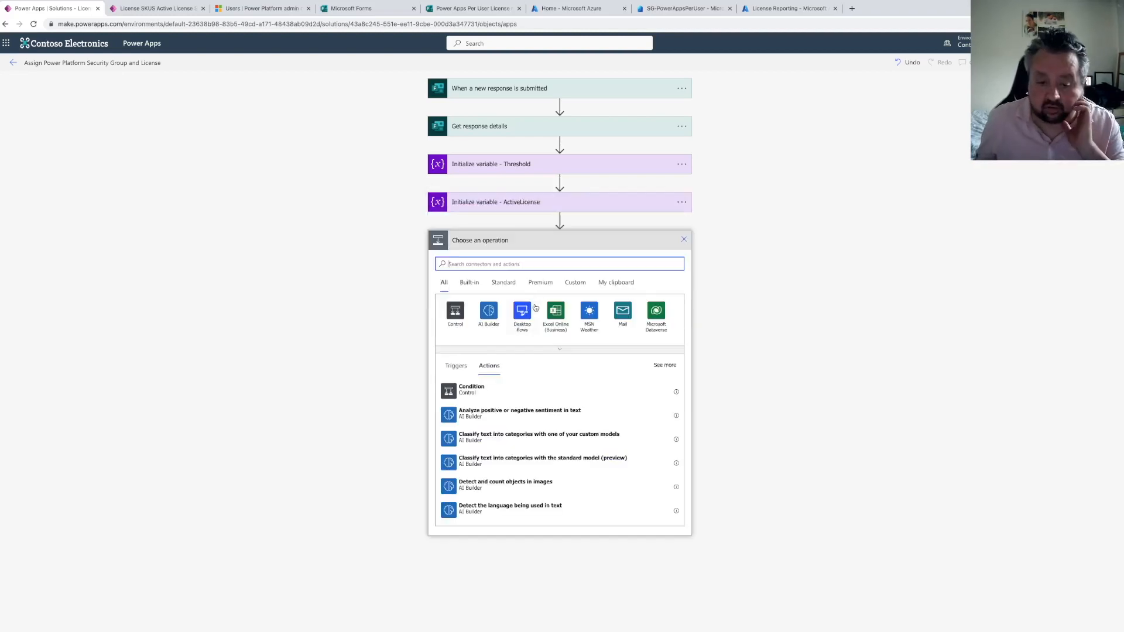
type("initial")
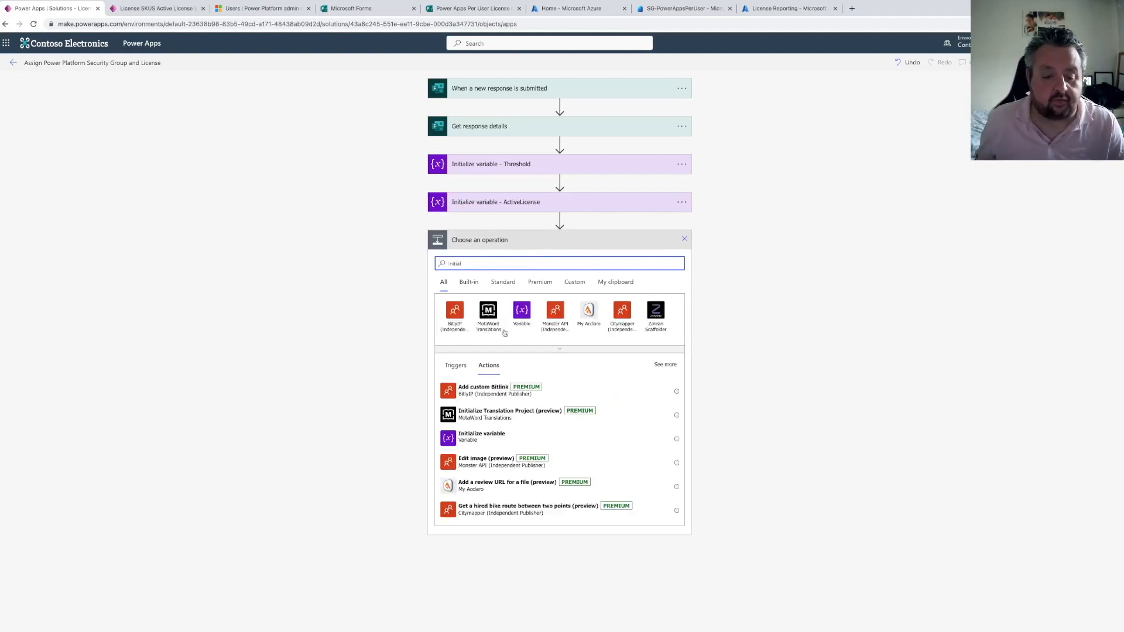
left_click(481, 436)
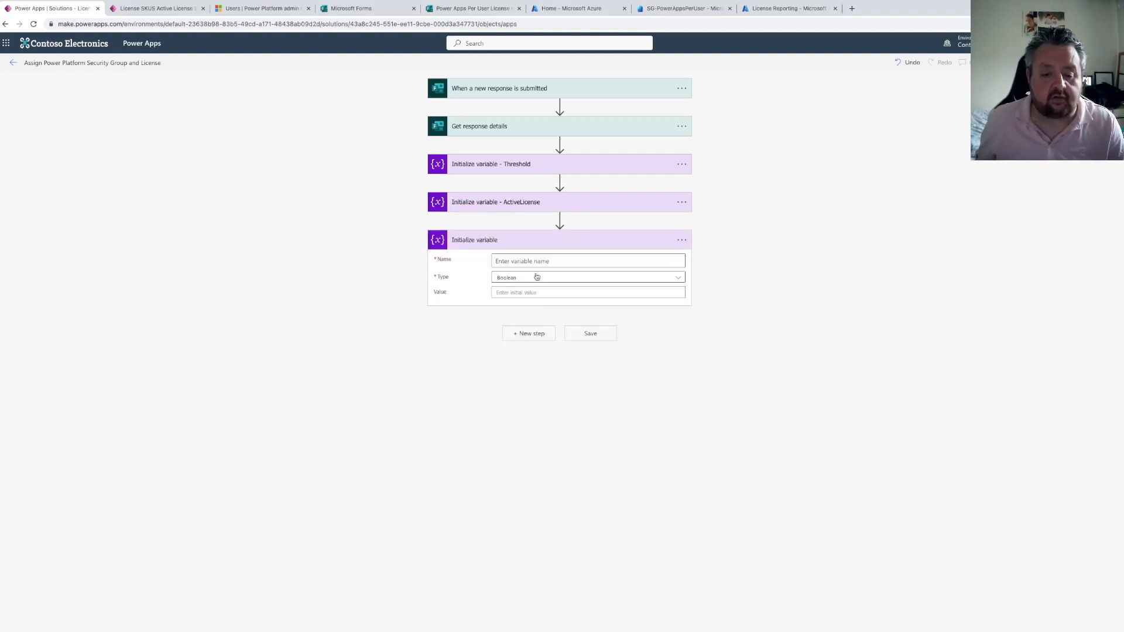
left_click(534, 262)
type("To")
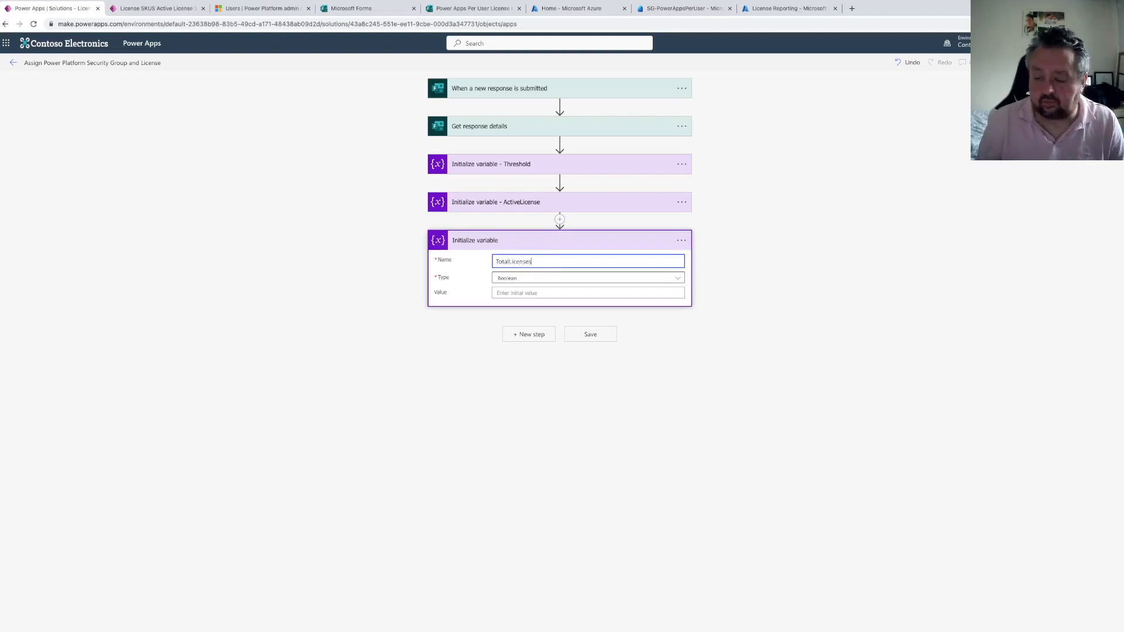
type("talLicenses")
left_click(530, 279)
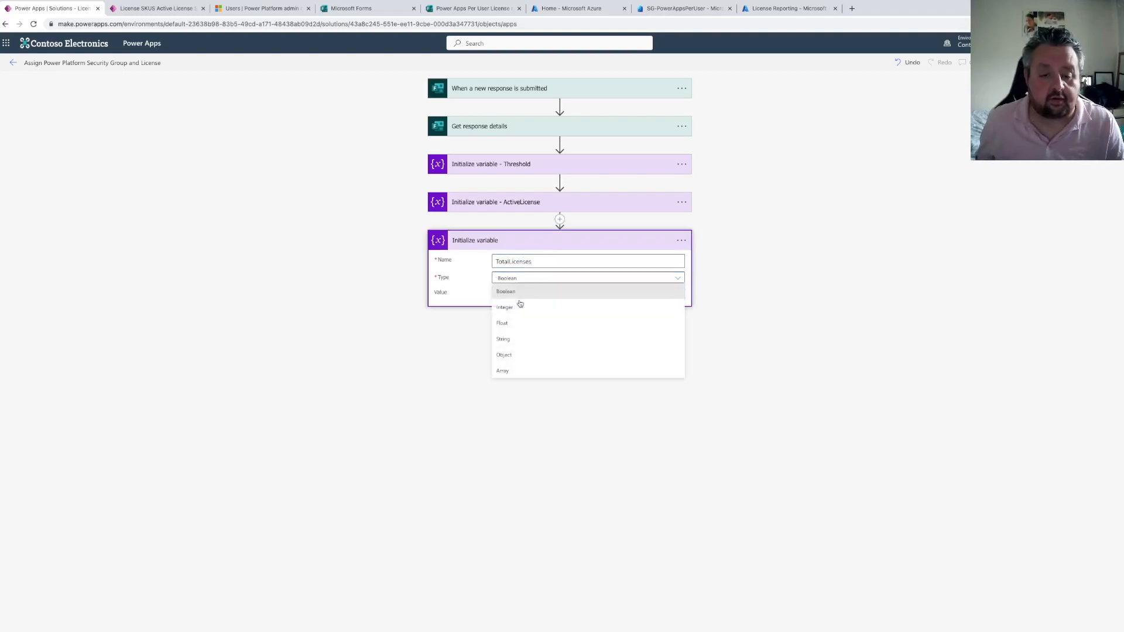
left_click(510, 339)
left_click(535, 261)
key("BackSpace")
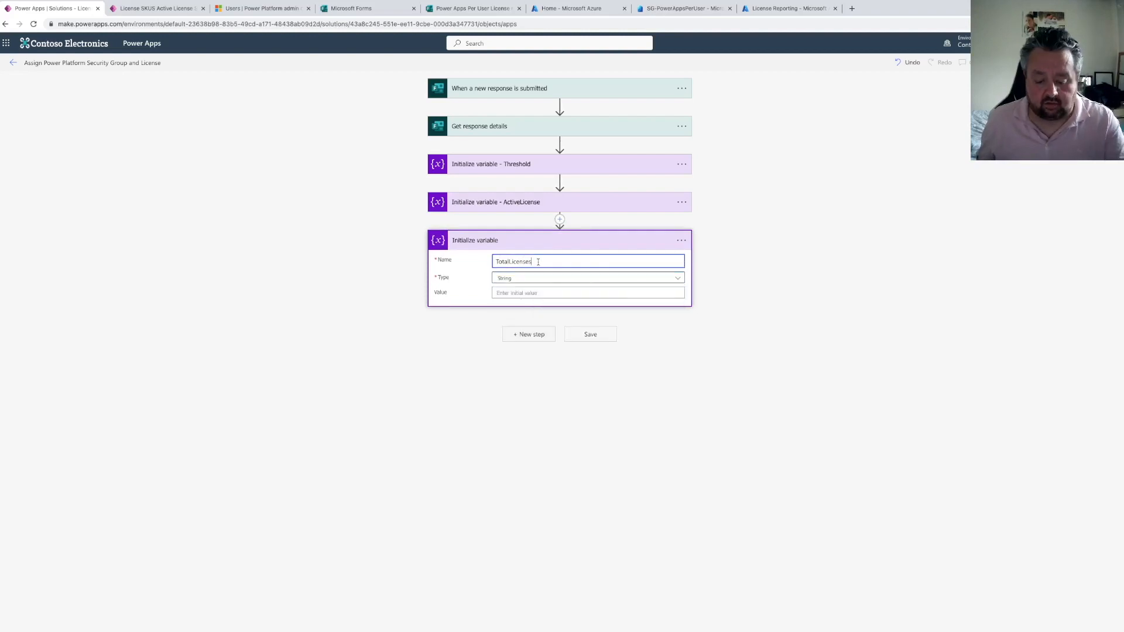
left_click(553, 279)
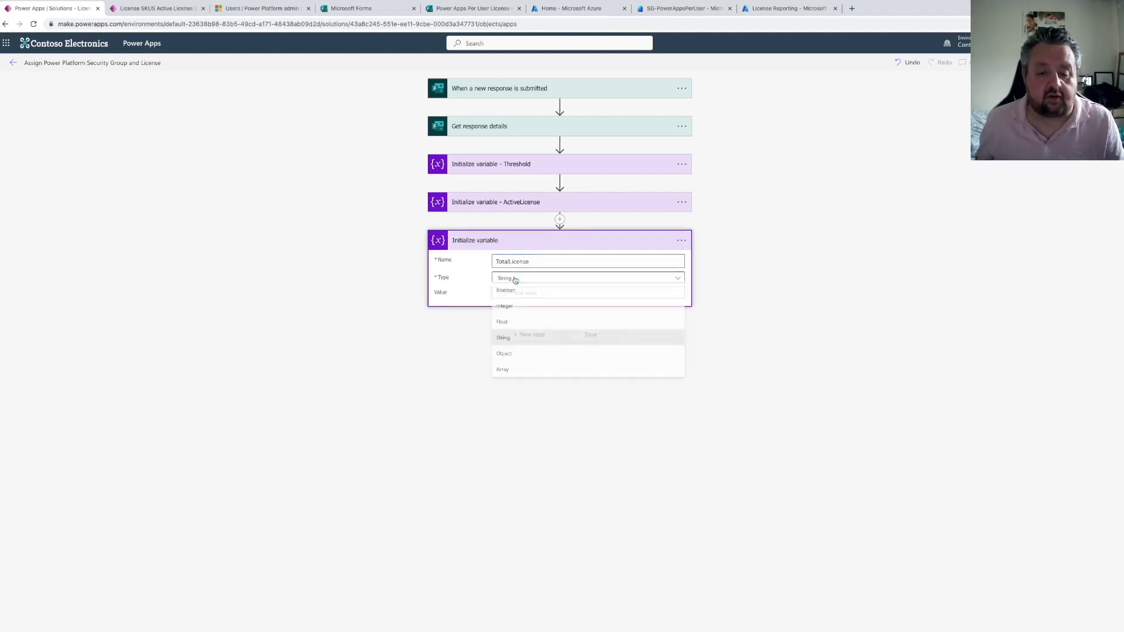
left_click(514, 323)
Rename that variable action to Initialize variable - TotalLicense
left_click_drag(541, 259, 452, 259)
key("super+c")
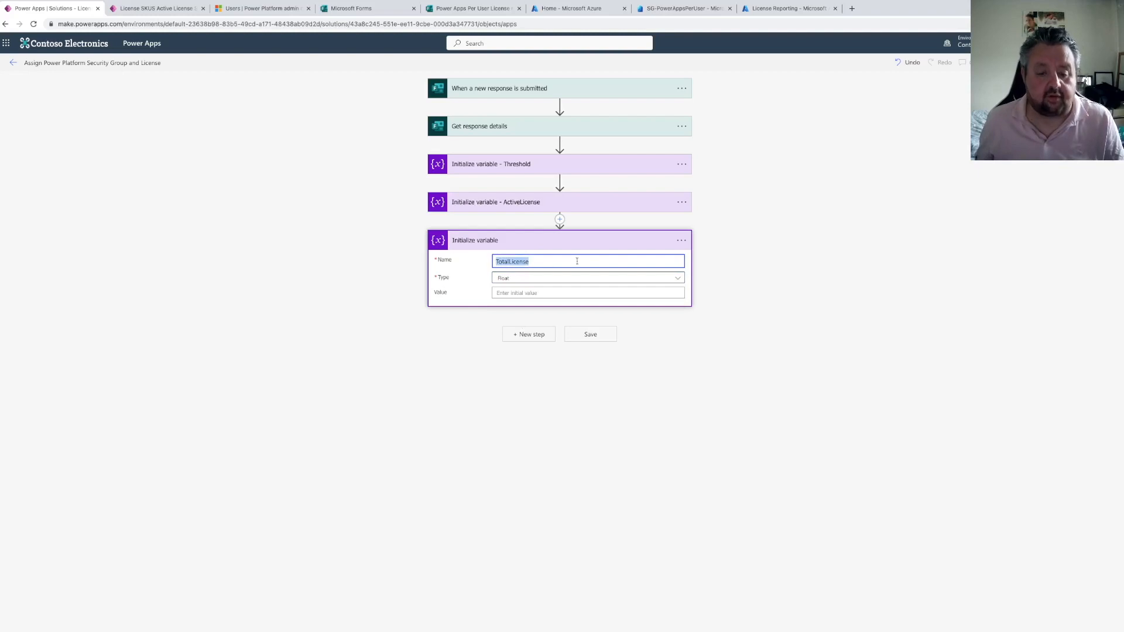
left_click(681, 240)
left_click(722, 252)
key("Right")
type("-")
key("super+v")
key("Return")
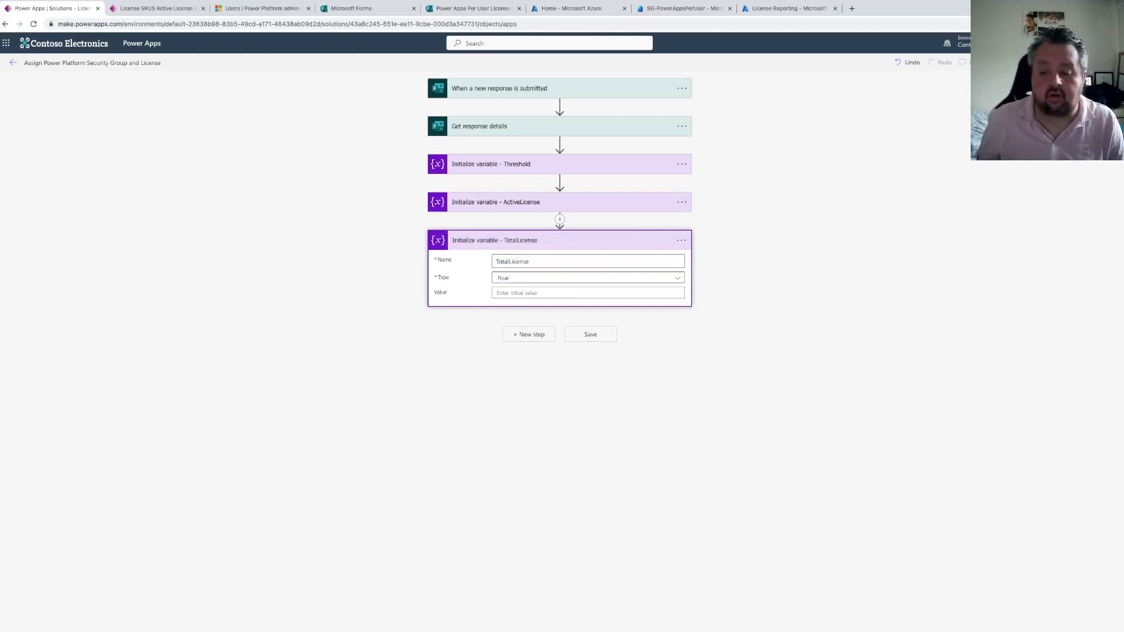
Add an Initialize variable action named Percentage of type Float
left_click(523, 333)
type("initial")
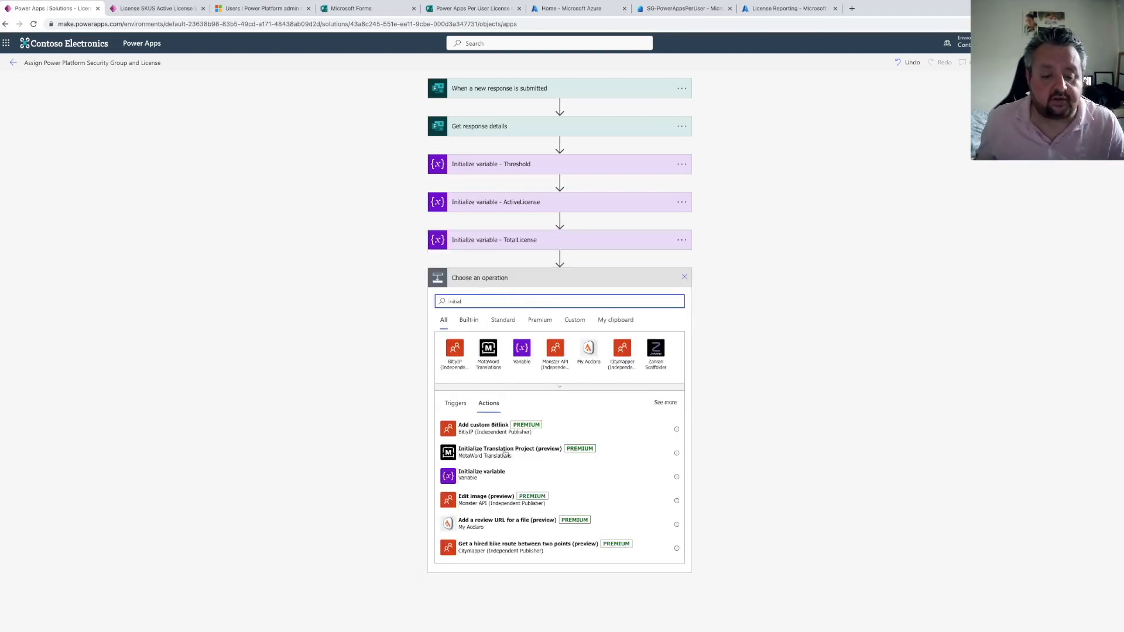
left_click(507, 473)
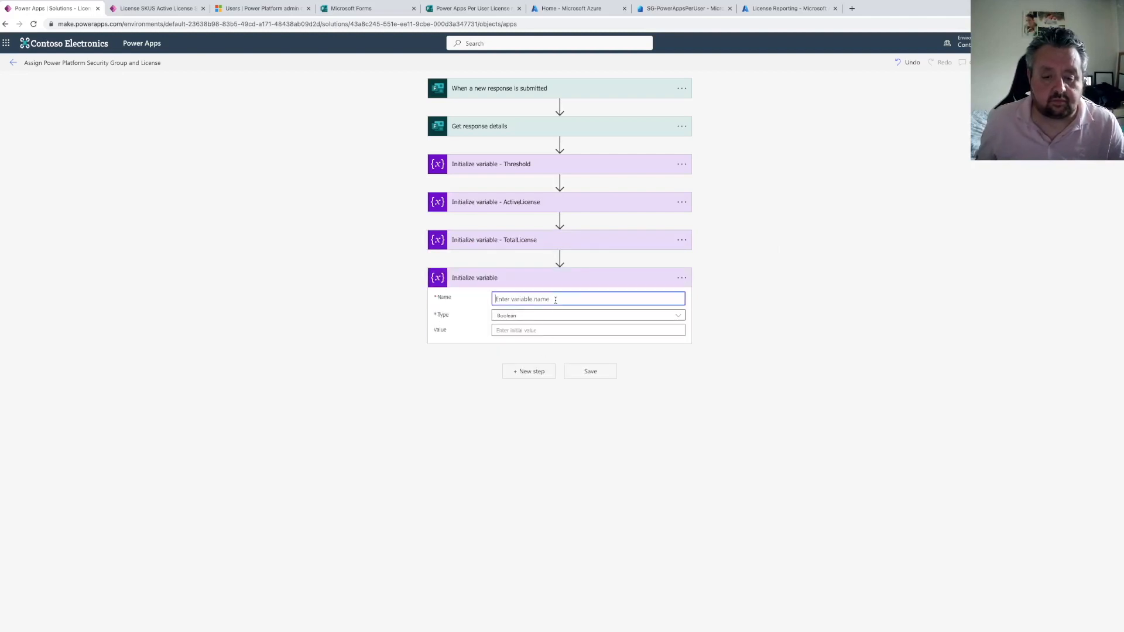
left_click(555, 301)
type("Percentage")
left_click(534, 317)
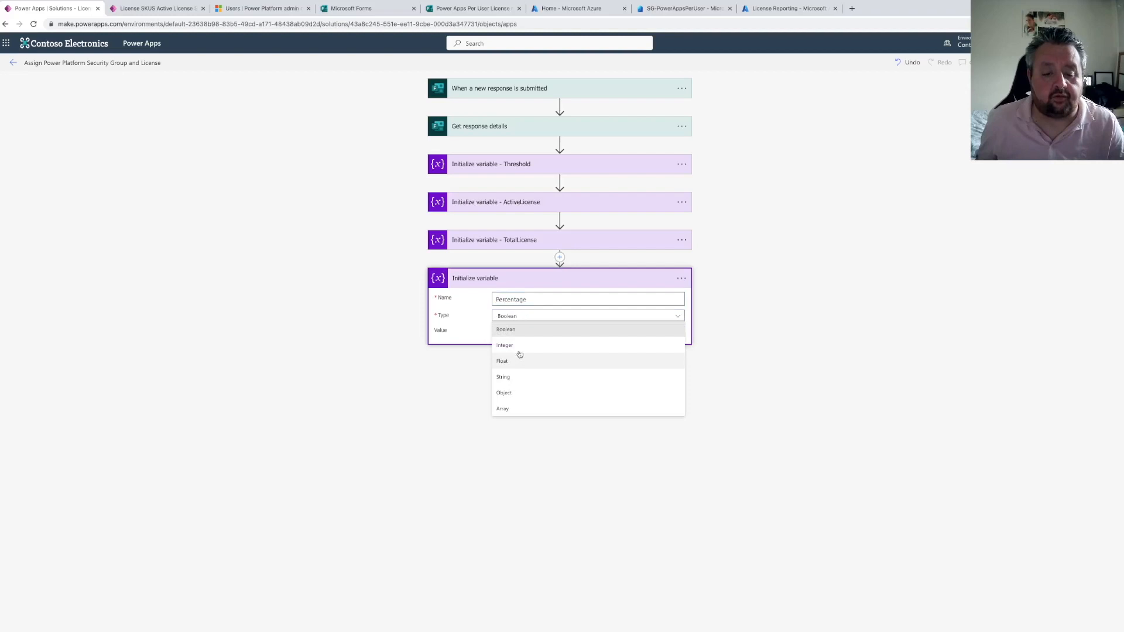
left_click(518, 355)
Rename the Percentage variable action to Initialize variable - Percentage
left_click(679, 279)
left_click(712, 293)
key("End")
type("- Percentage")
key("Return")
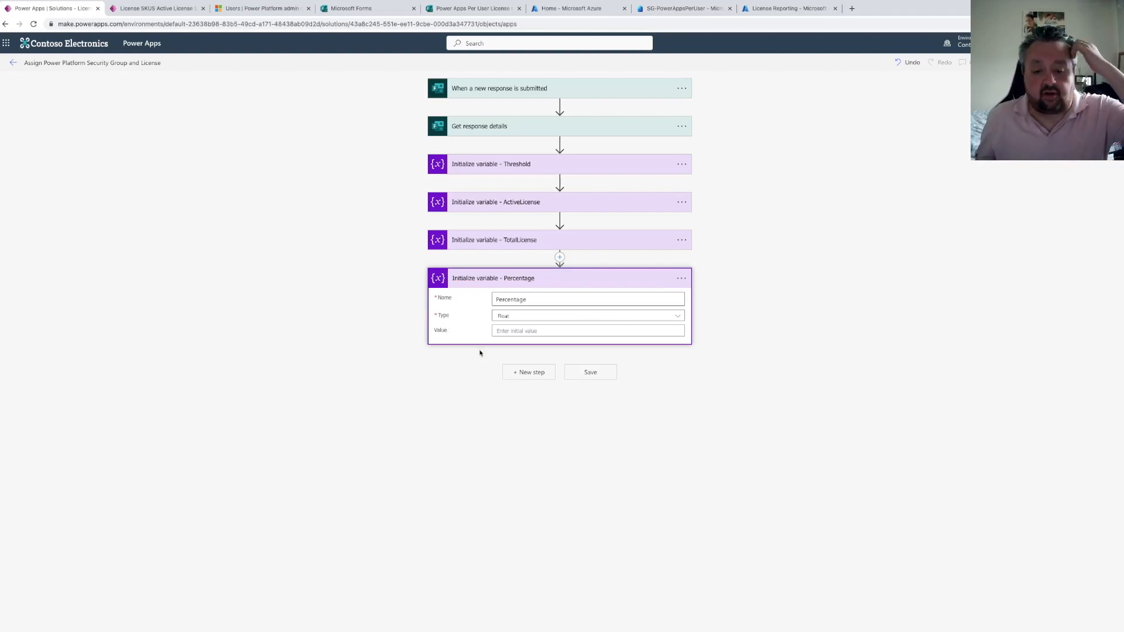
Add a Get user profile (V2) action with the User (UPN) set to the form's Responders' Email
left_click(526, 373)
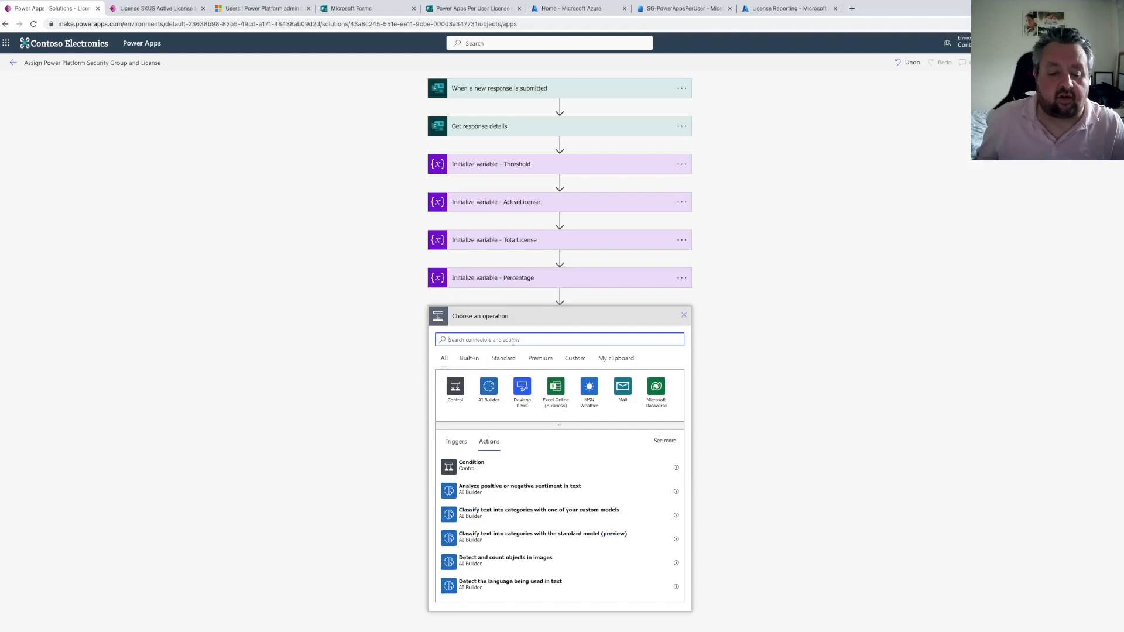
type("get")
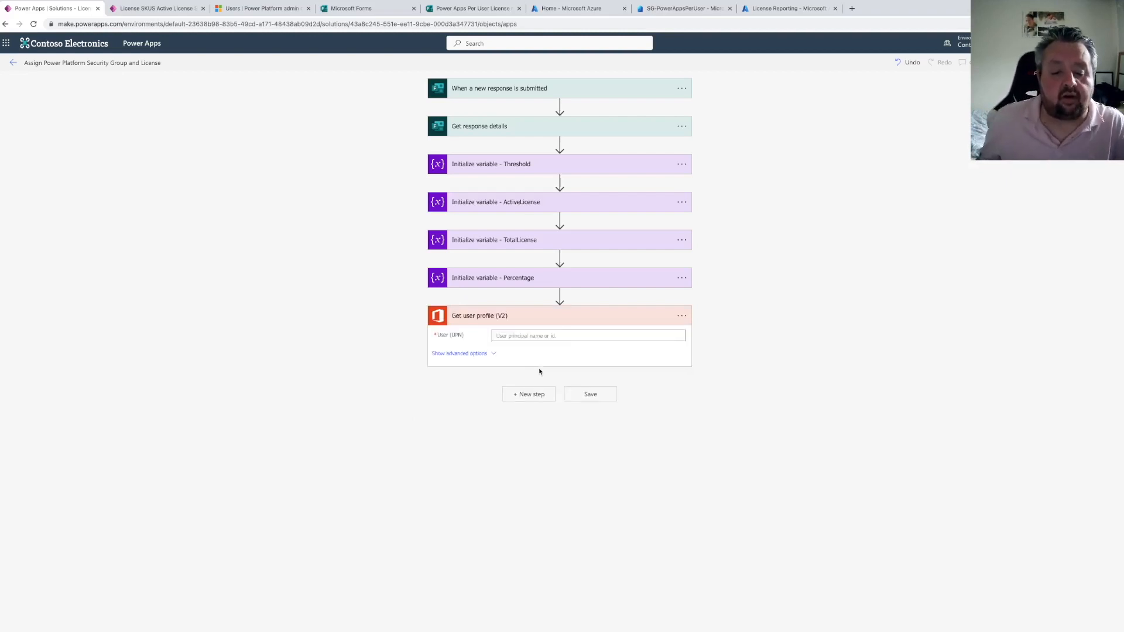
left_click(524, 336)
left_click(732, 401)
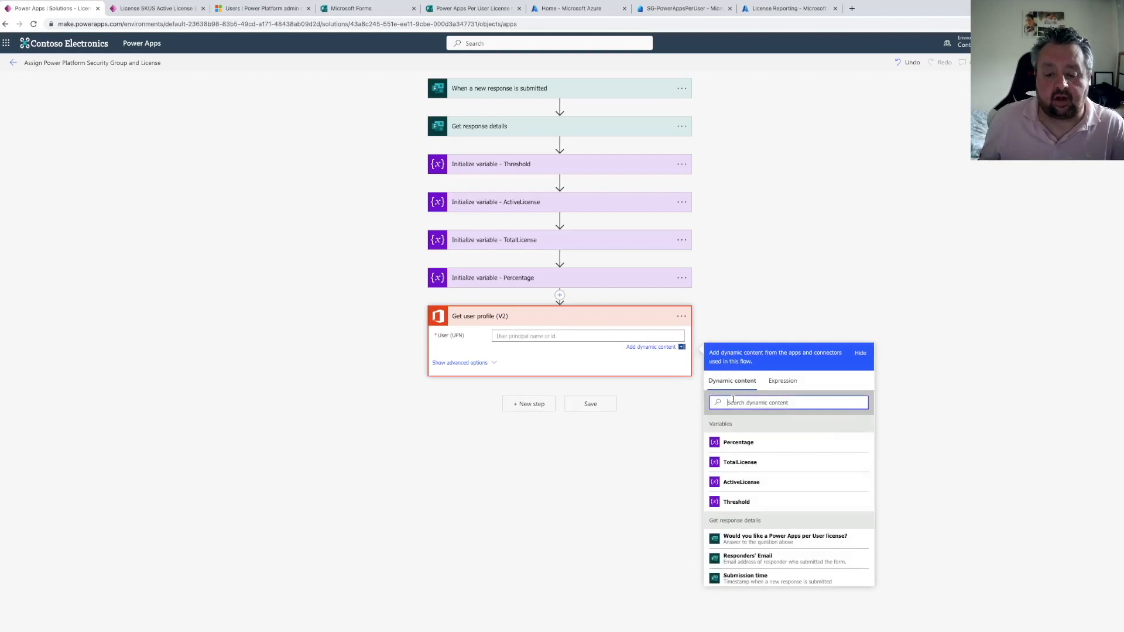
type("respon")
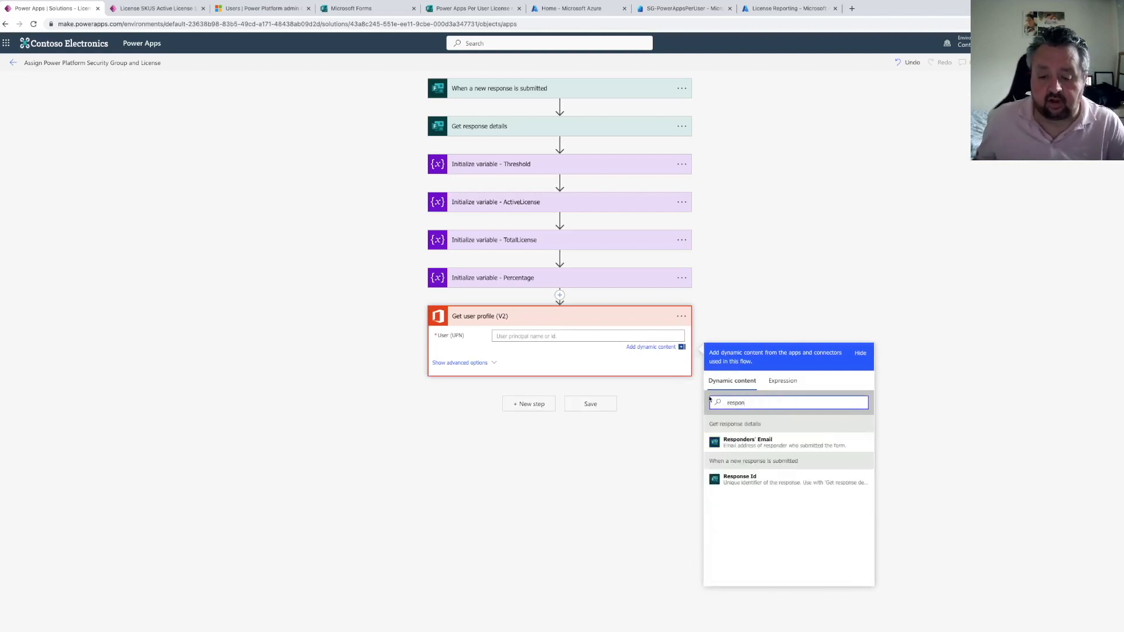
left_click(748, 441)
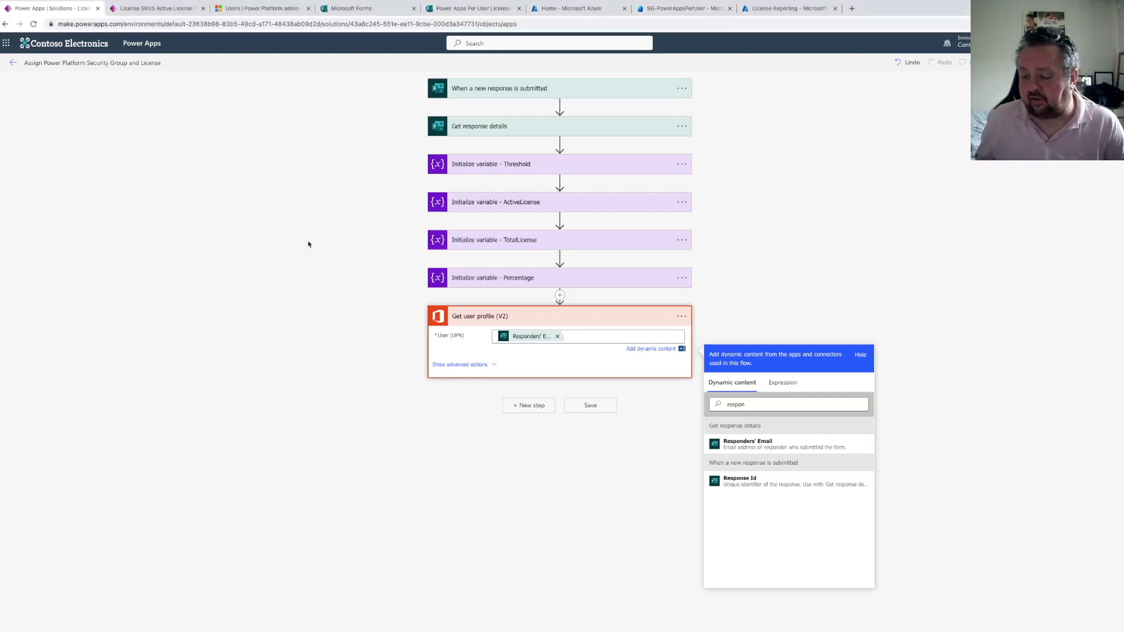
left_click(351, 394)
Add a Dataverse List rows action on the License SKUs table and open its advanced options
left_click(529, 396)
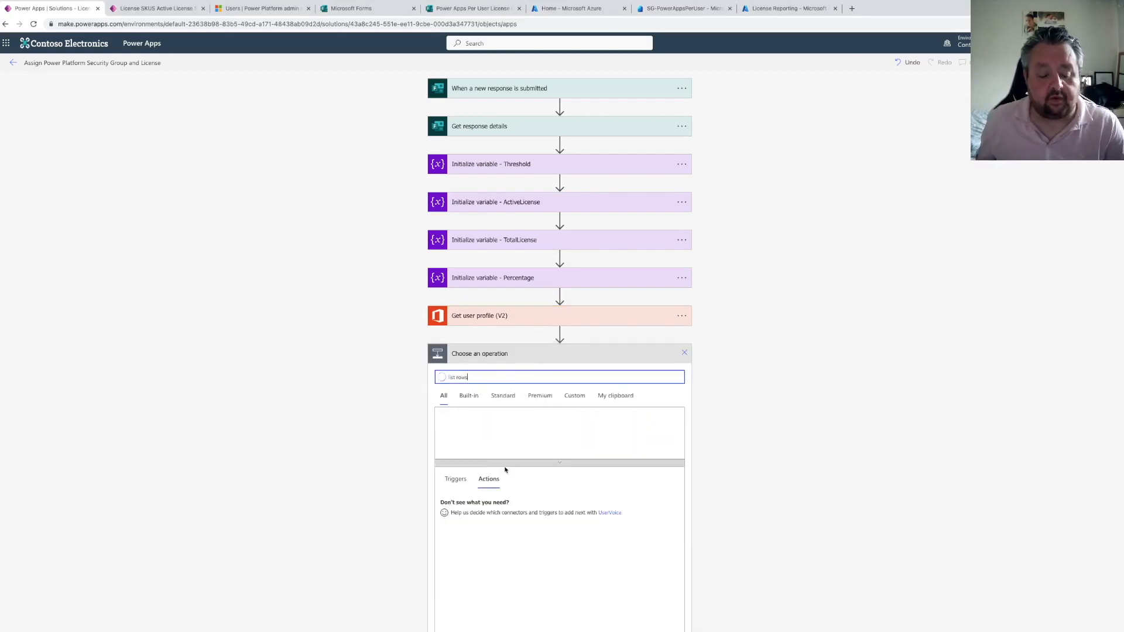
left_click(477, 529)
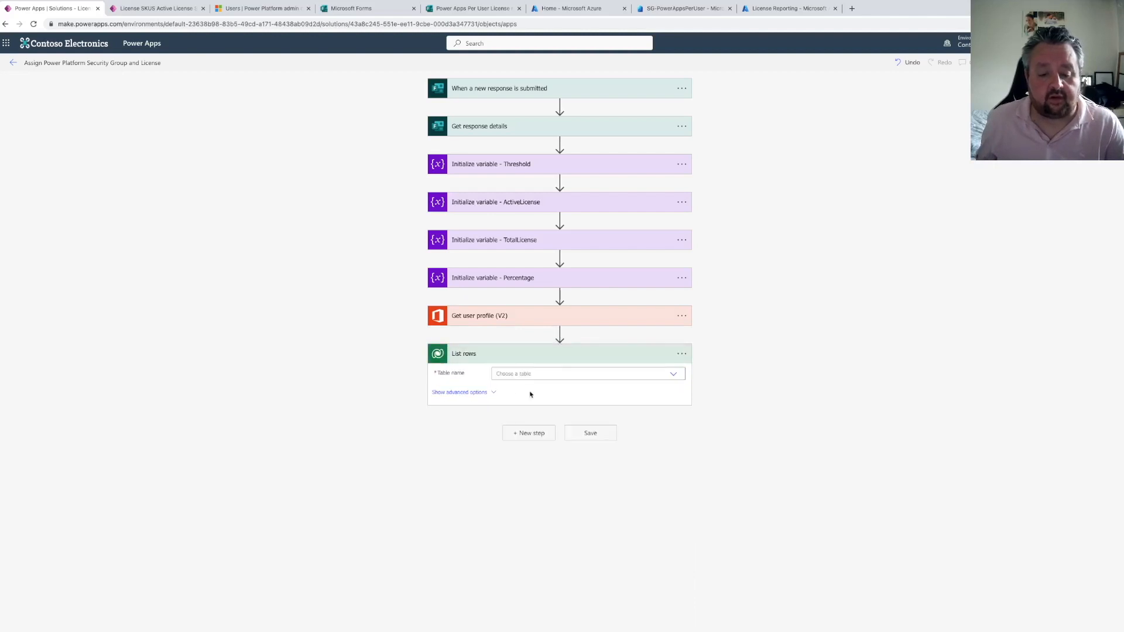
left_click(674, 374)
left_click(595, 375)
type("license")
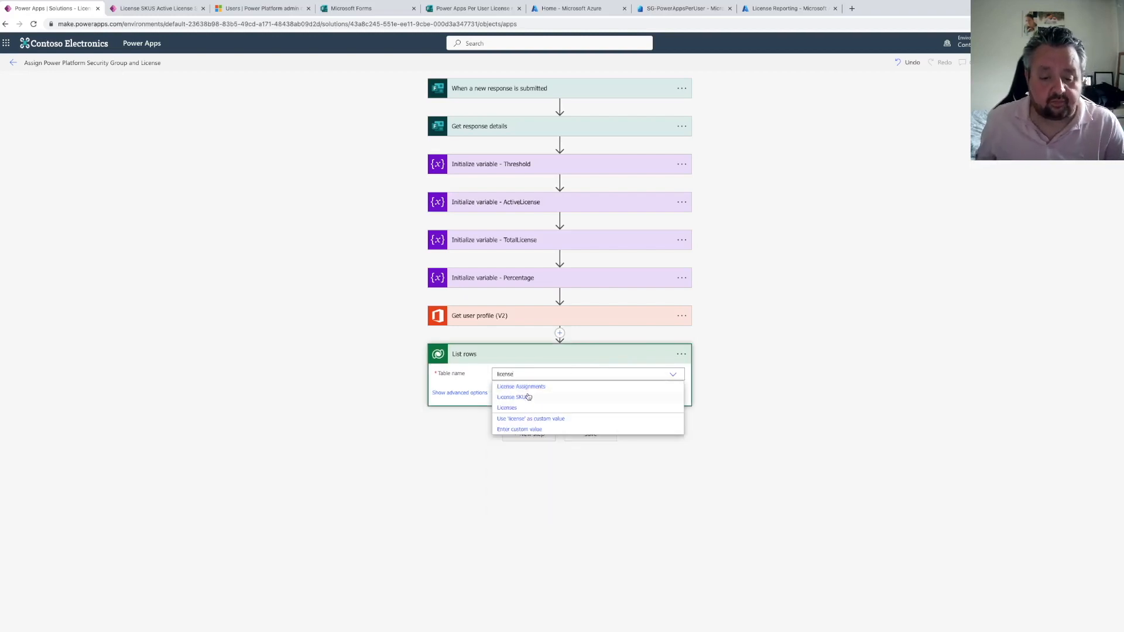
left_click(521, 397)
left_click(487, 398)
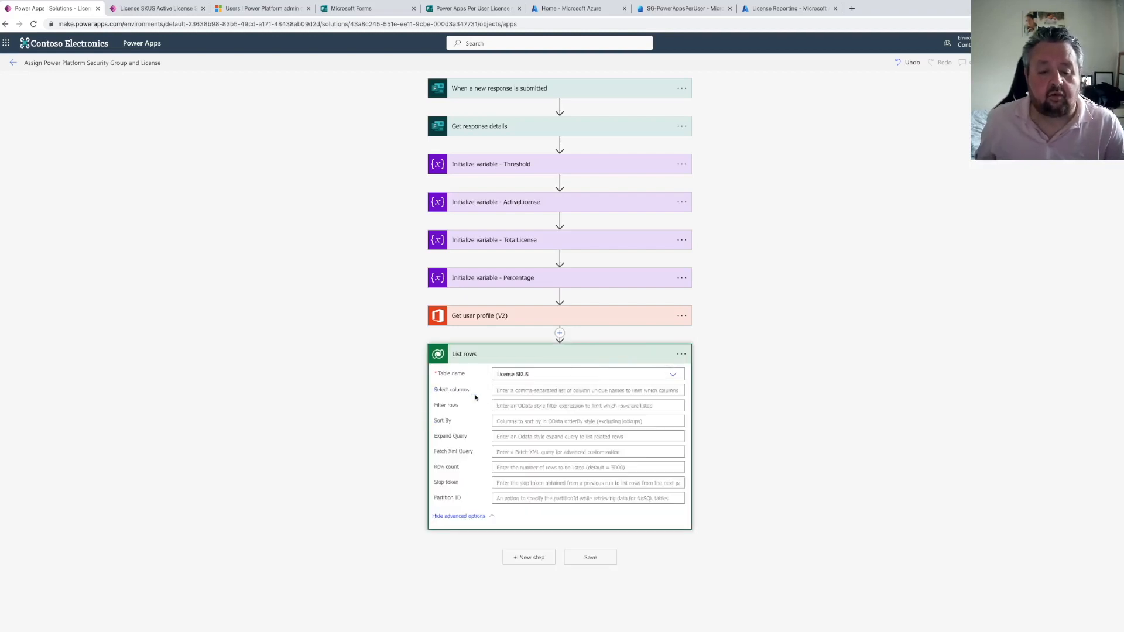
left_click(502, 405)
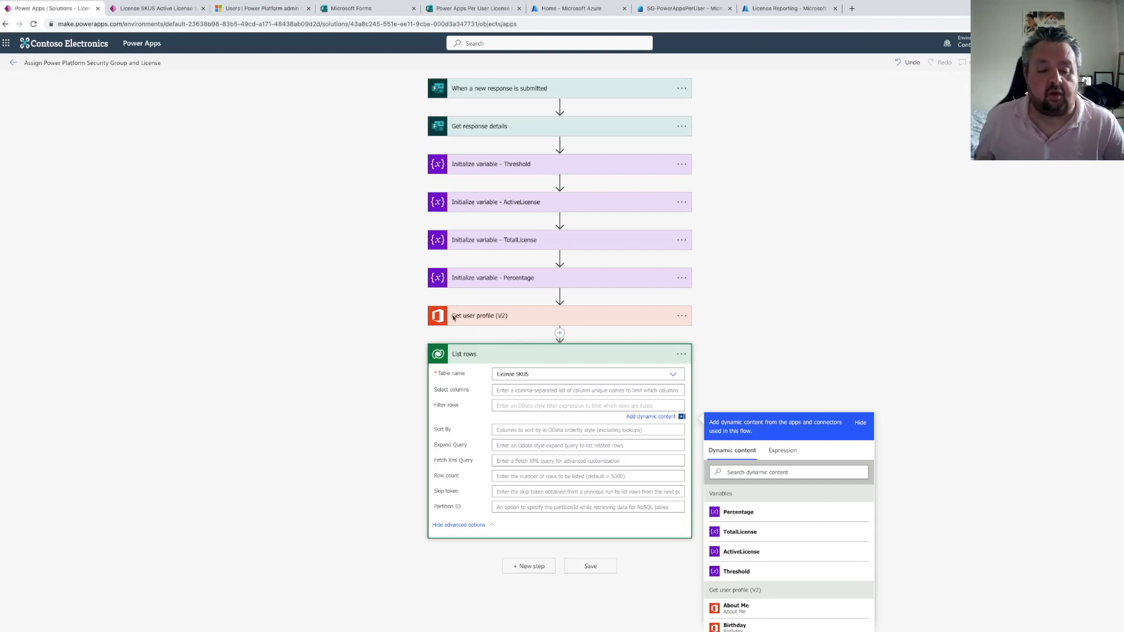
Open the License Assignments solution from the Solutions list in another Power Apps tab
left_click(239, 14)
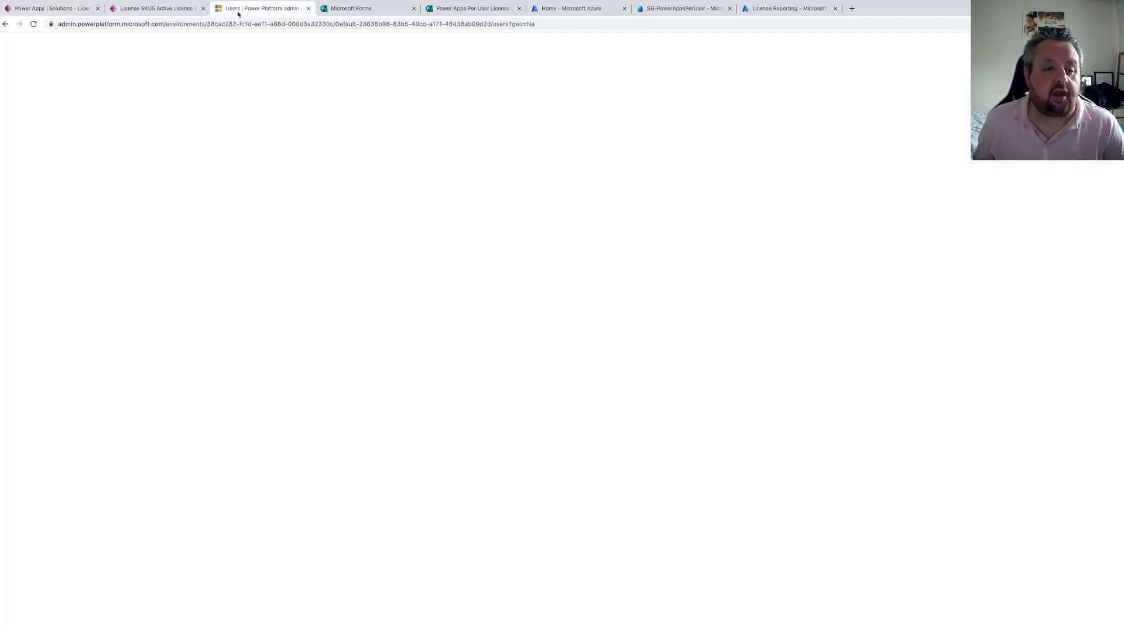
left_click(219, 24)
type("make.p")
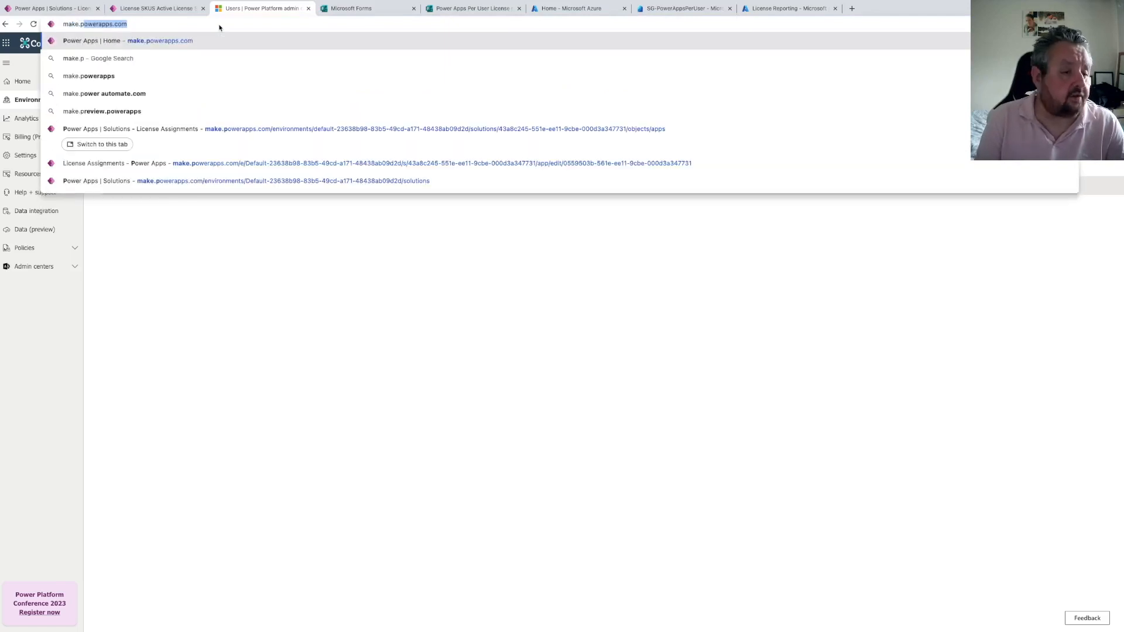
key("Return")
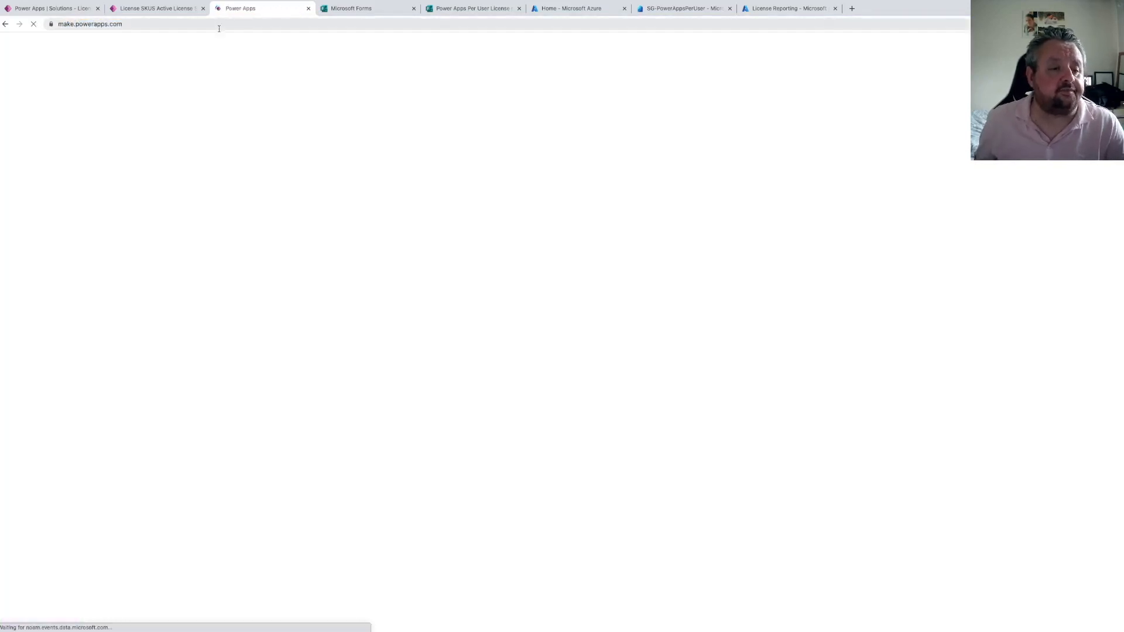
left_click(42, 7)
left_click(251, 8)
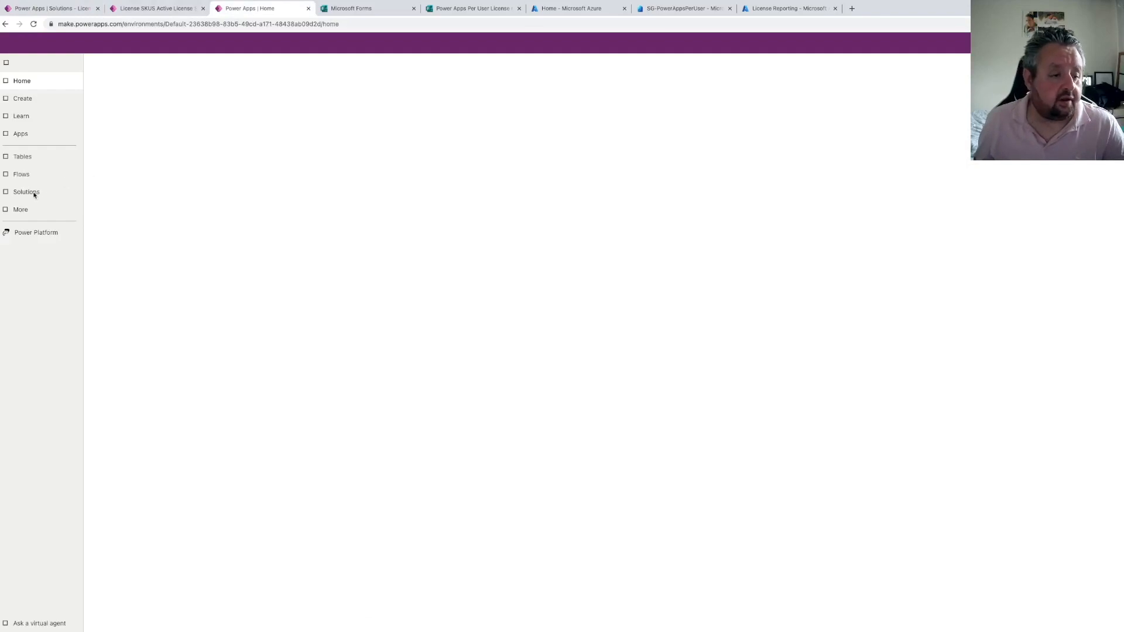
left_click(34, 195)
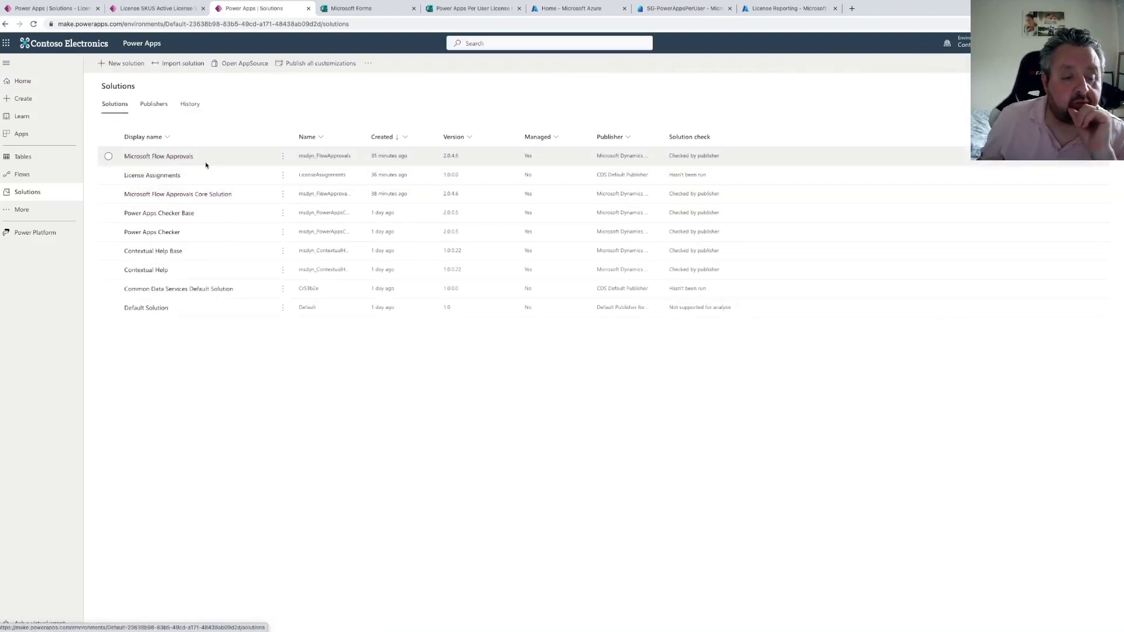
left_click(161, 175)
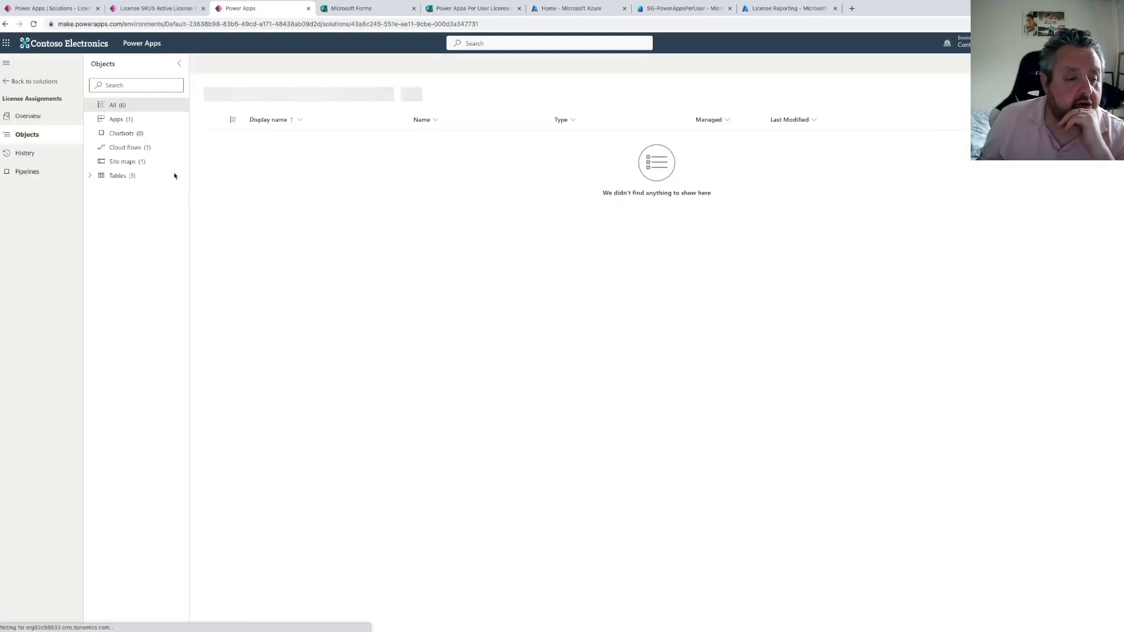
Open the License SKU table's License Name column in the solution and copy its logical name
left_click(91, 190)
left_click(136, 218)
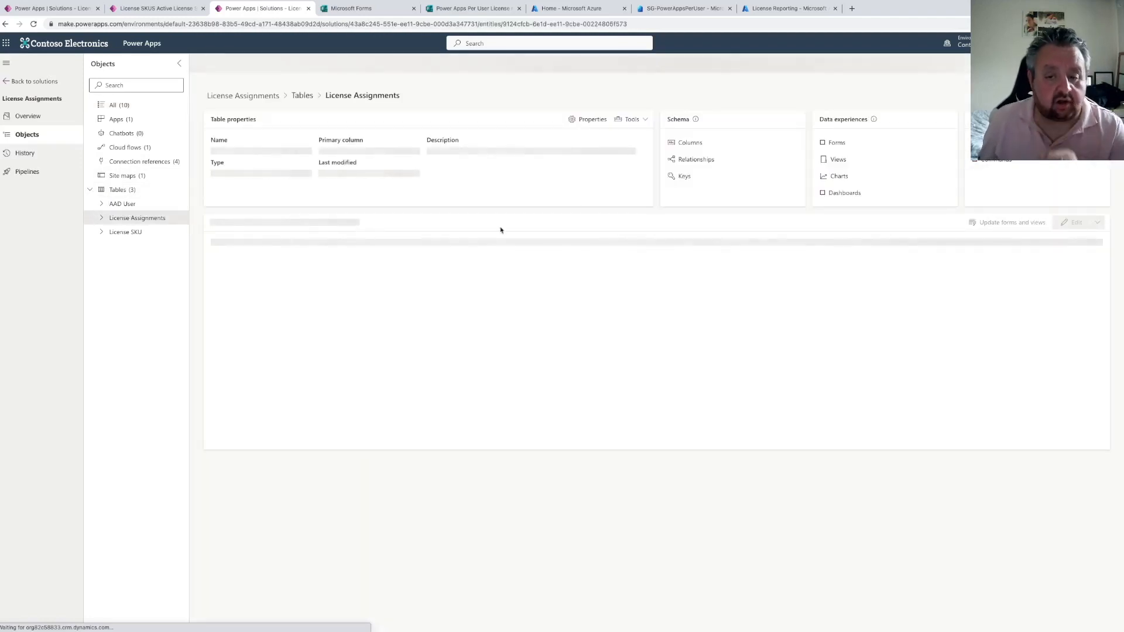
left_click(691, 144)
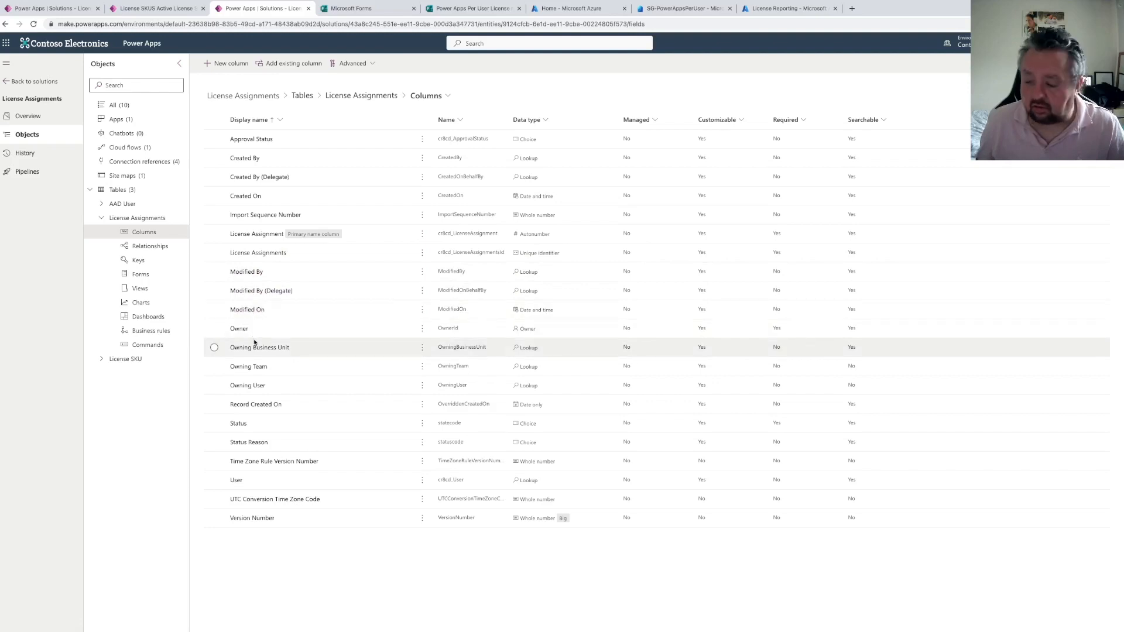
left_click(102, 359)
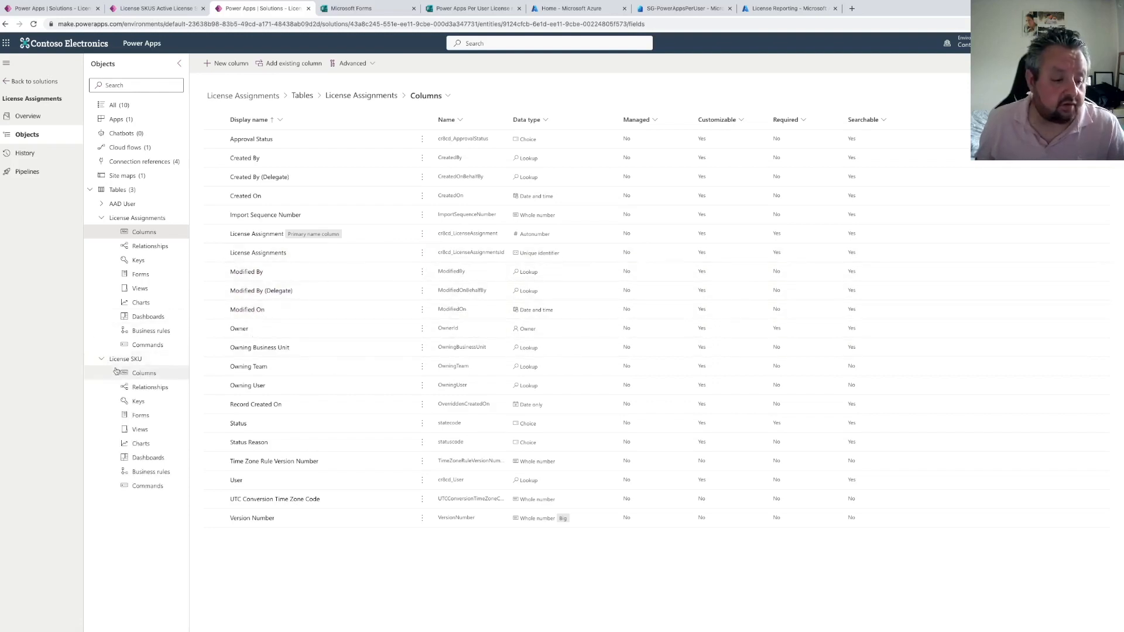
left_click(140, 374)
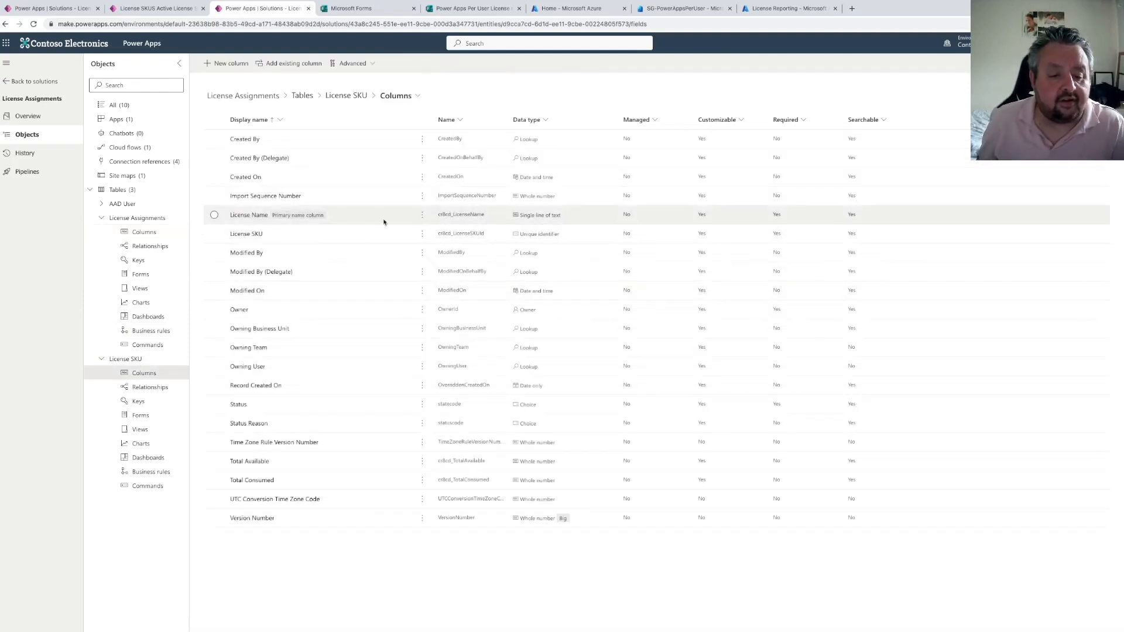
left_click(346, 221)
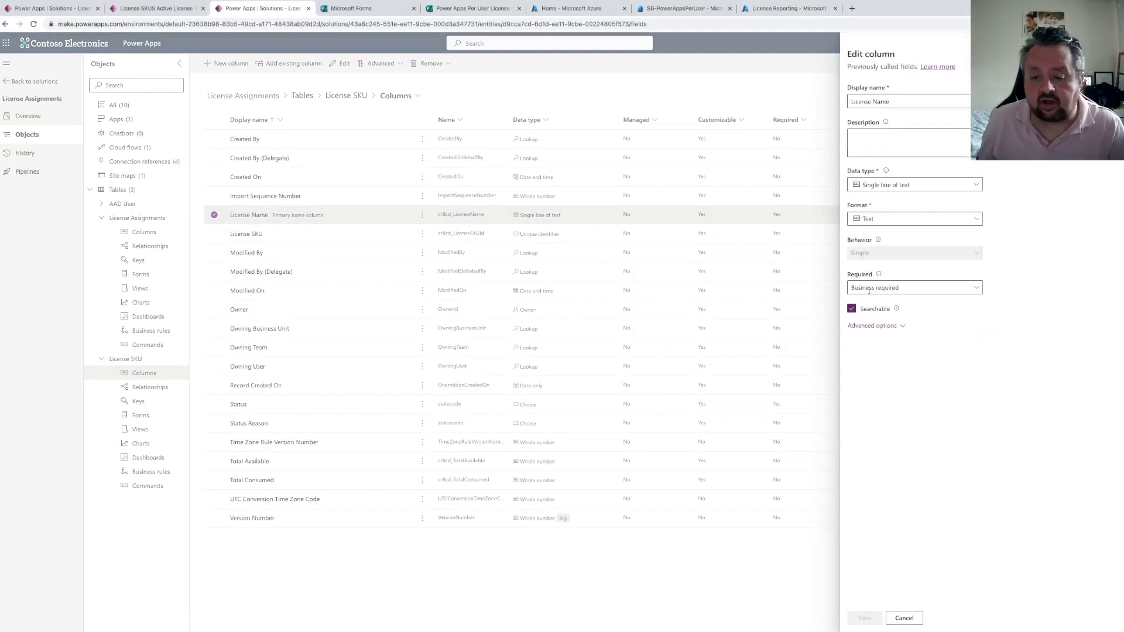
left_click(872, 326)
left_click_drag(913, 403, 840, 399)
key("ctrl+c")
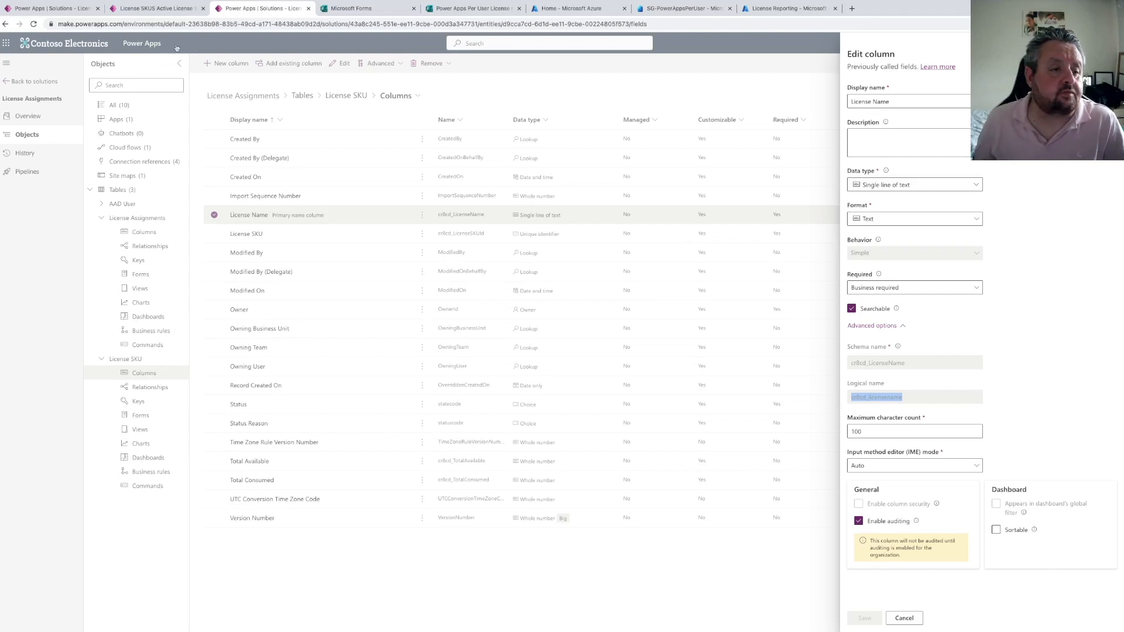
Set the List rows filter to cr8cd_licensename eq 'POWERAPPS_PER_USER', copying the SKU name from the License SKU record
left_click(54, 8)
left_click(504, 405)
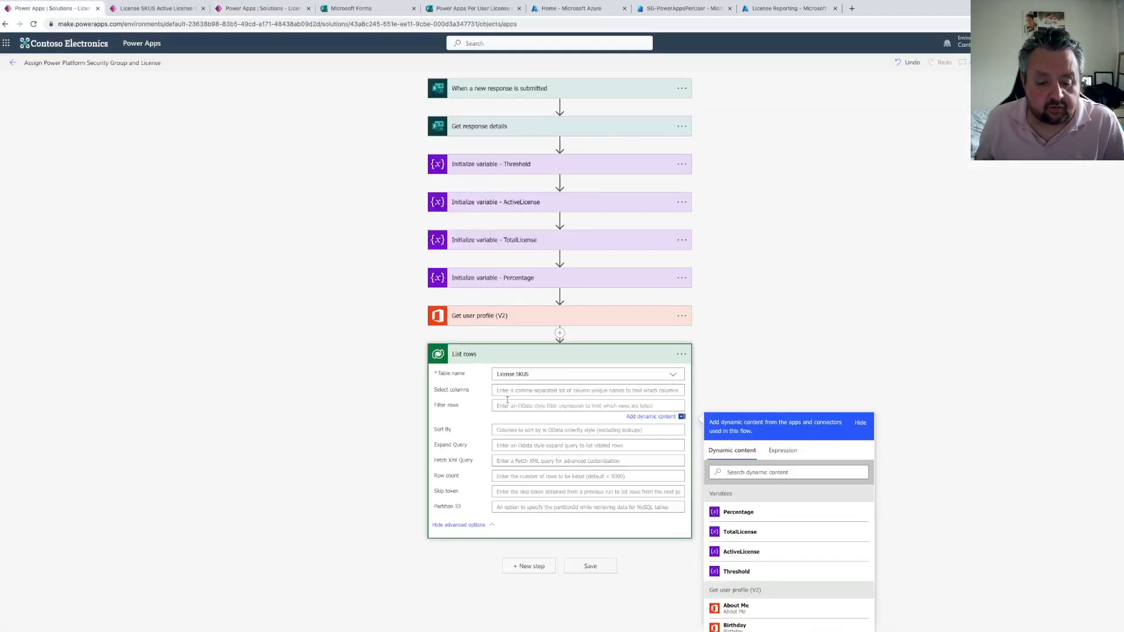
key("ctrl+v")
type("eq")
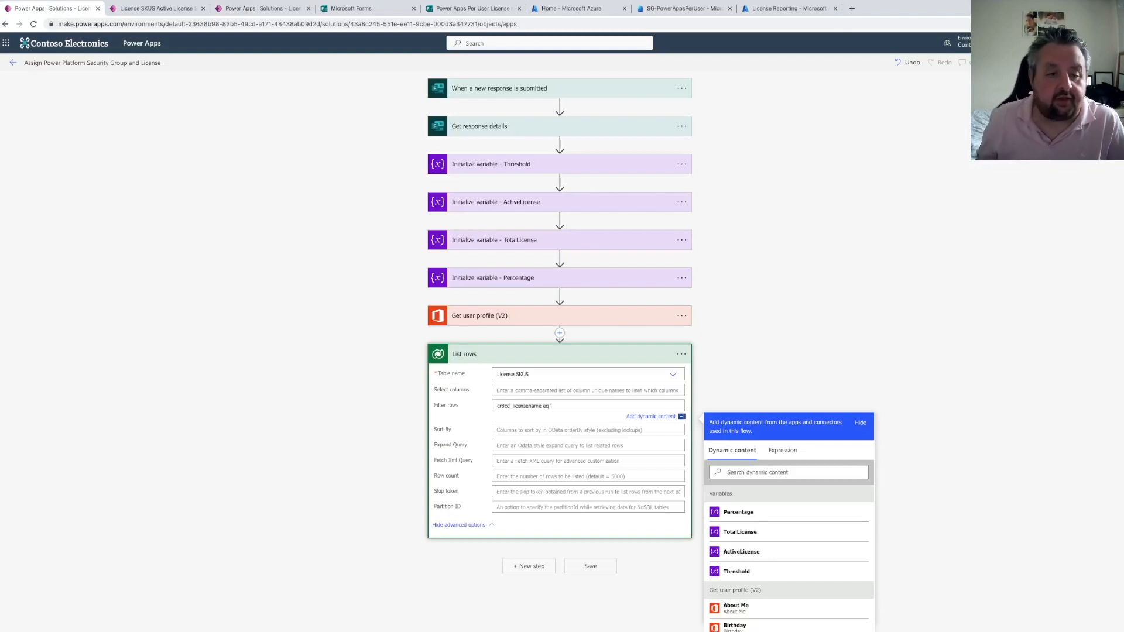
type(" '")
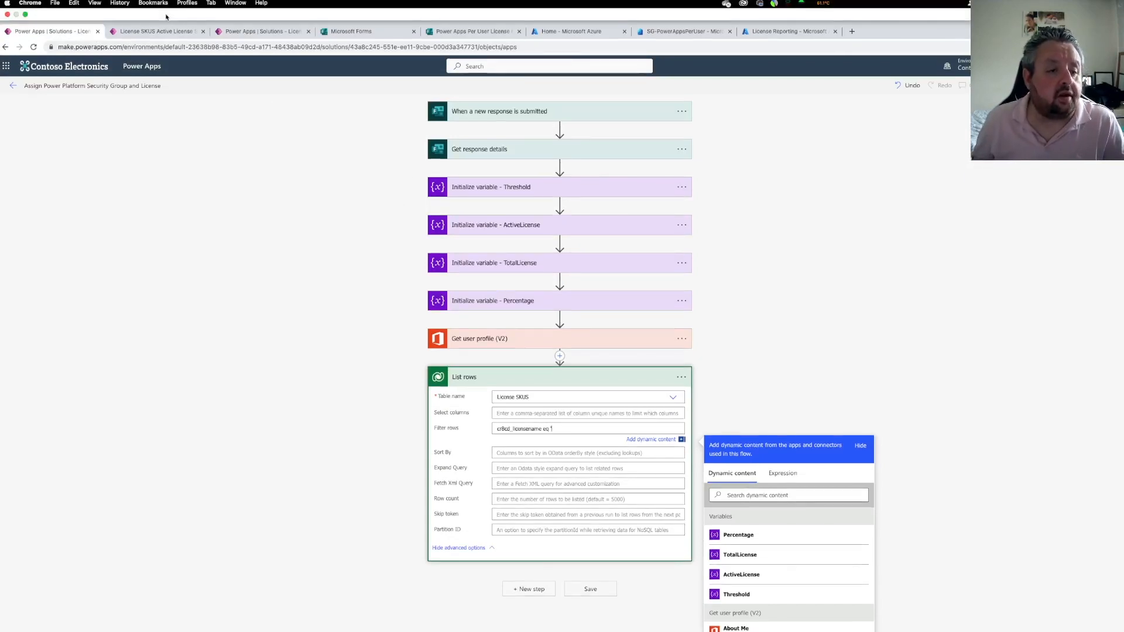
left_click(156, 31)
left_click(151, 241)
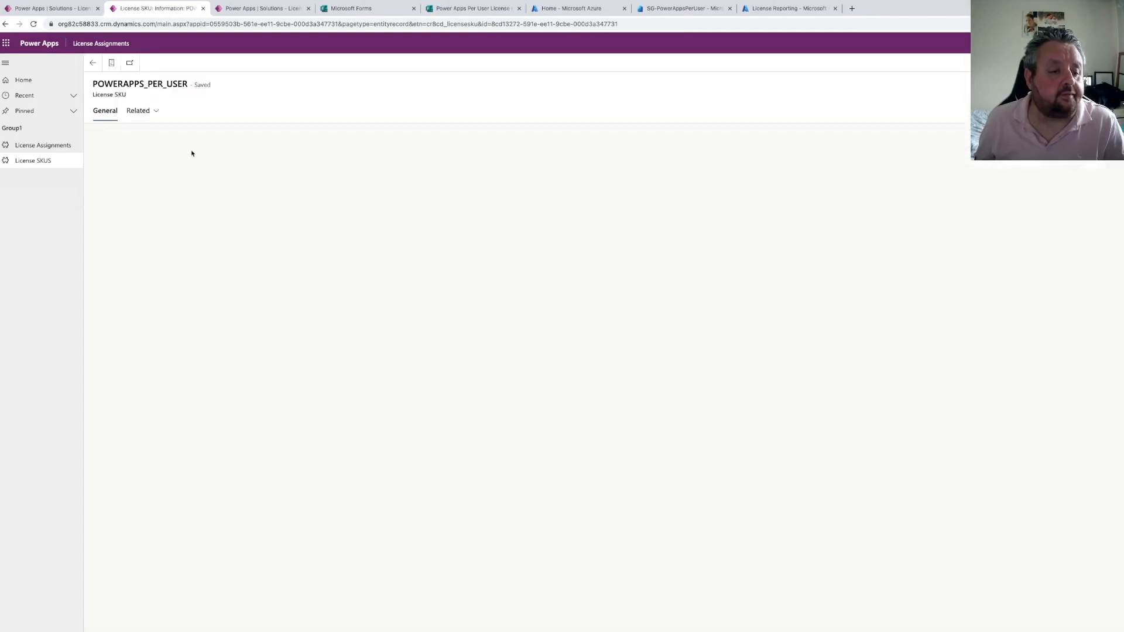
left_click_drag(249, 145, 170, 145)
key("ctrl+c")
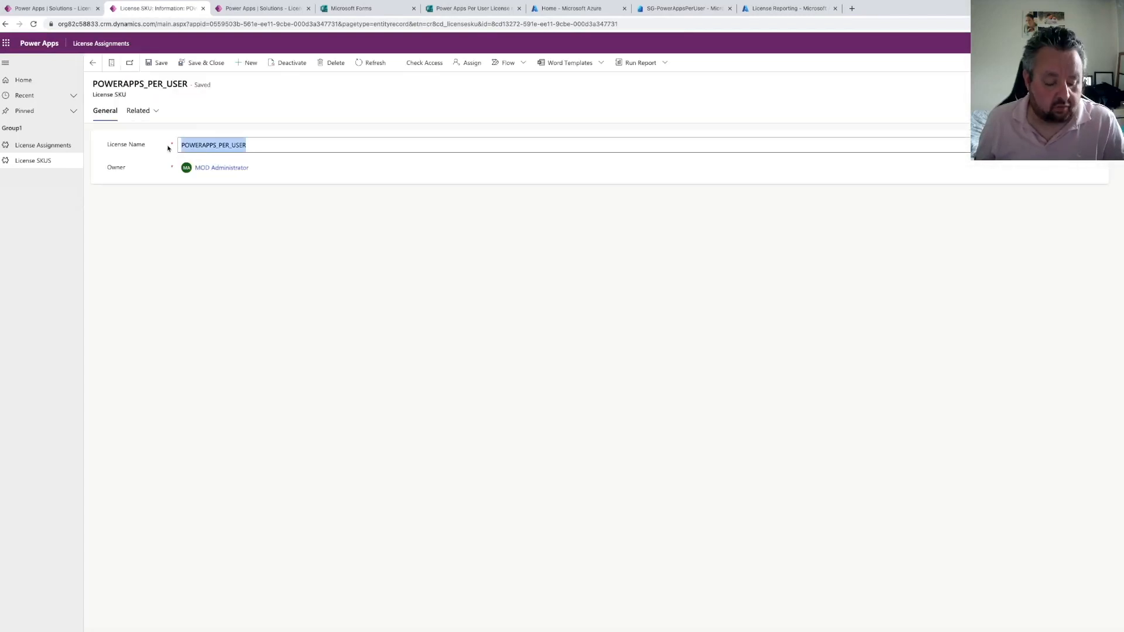
left_click(51, 9)
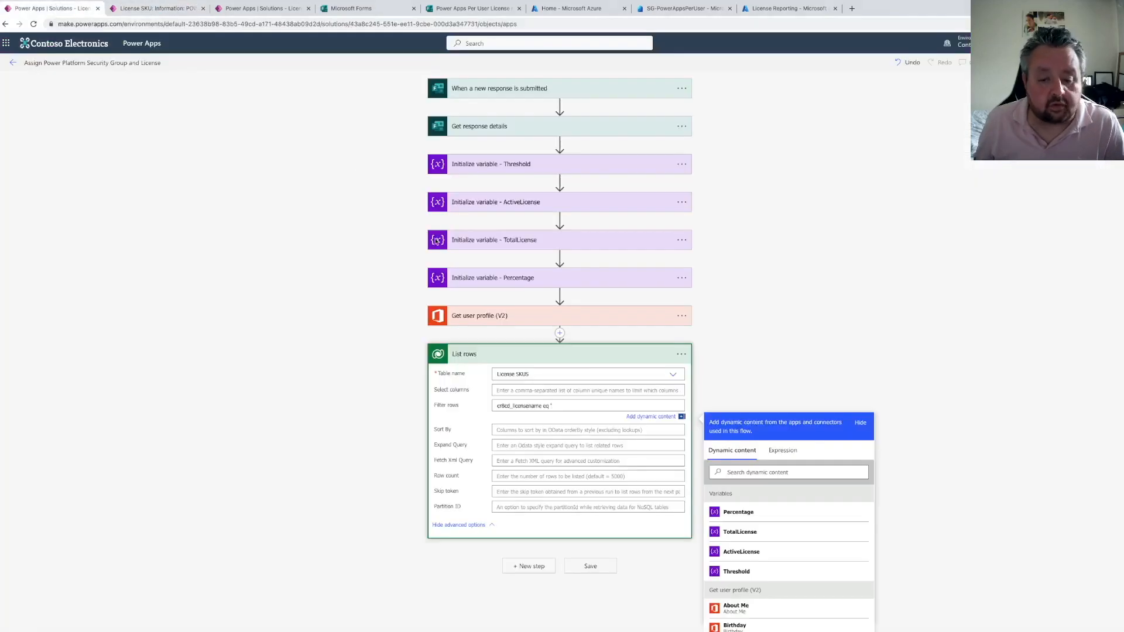
key("ctrl+v")
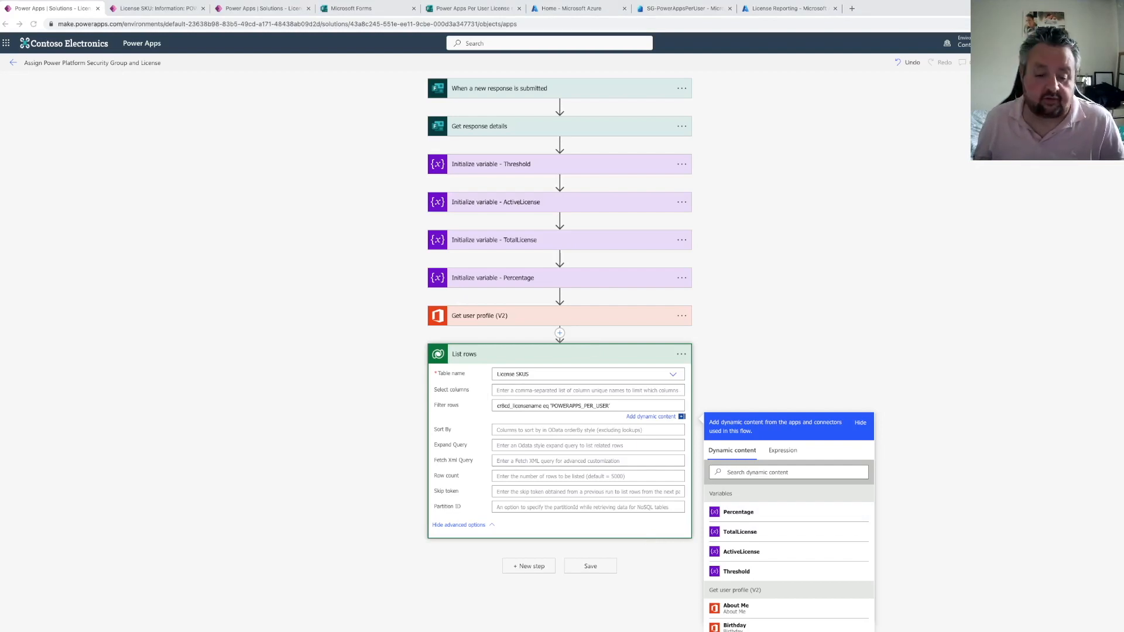
Add a Dataverse Add a new row action and rename it Add a new row to the License Assignment table
left_click(526, 567)
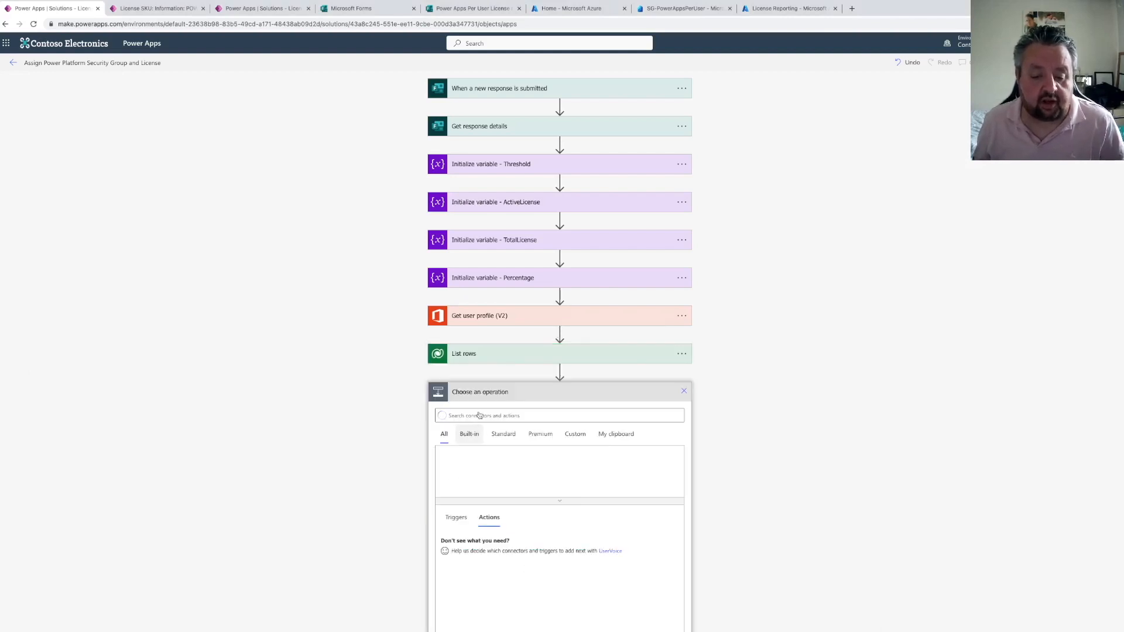
type("add a row")
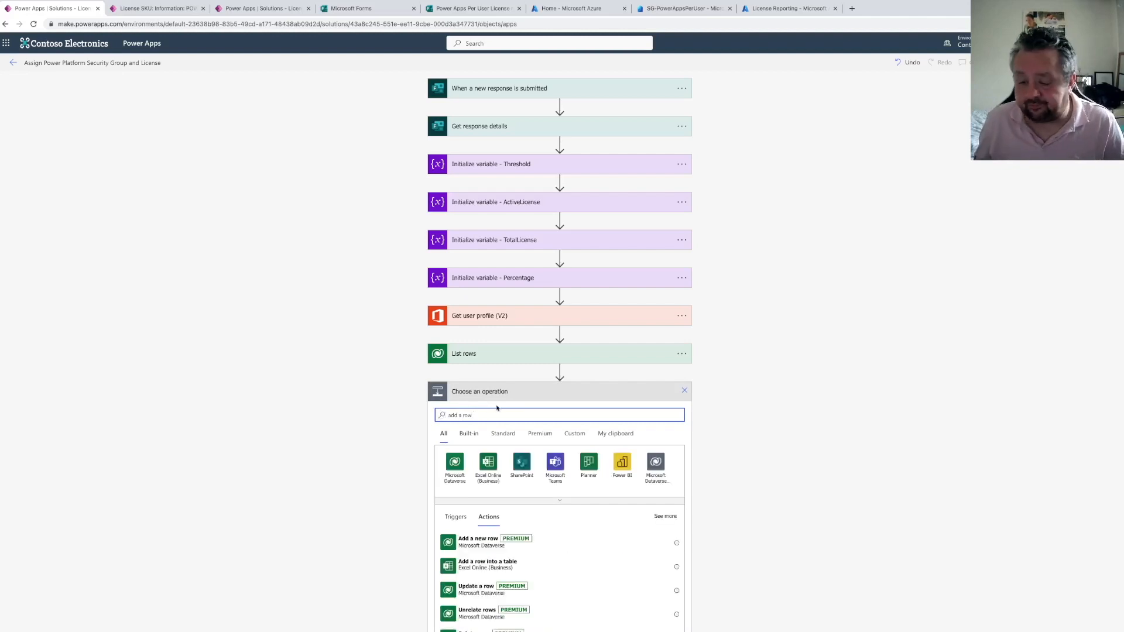
left_click(565, 538)
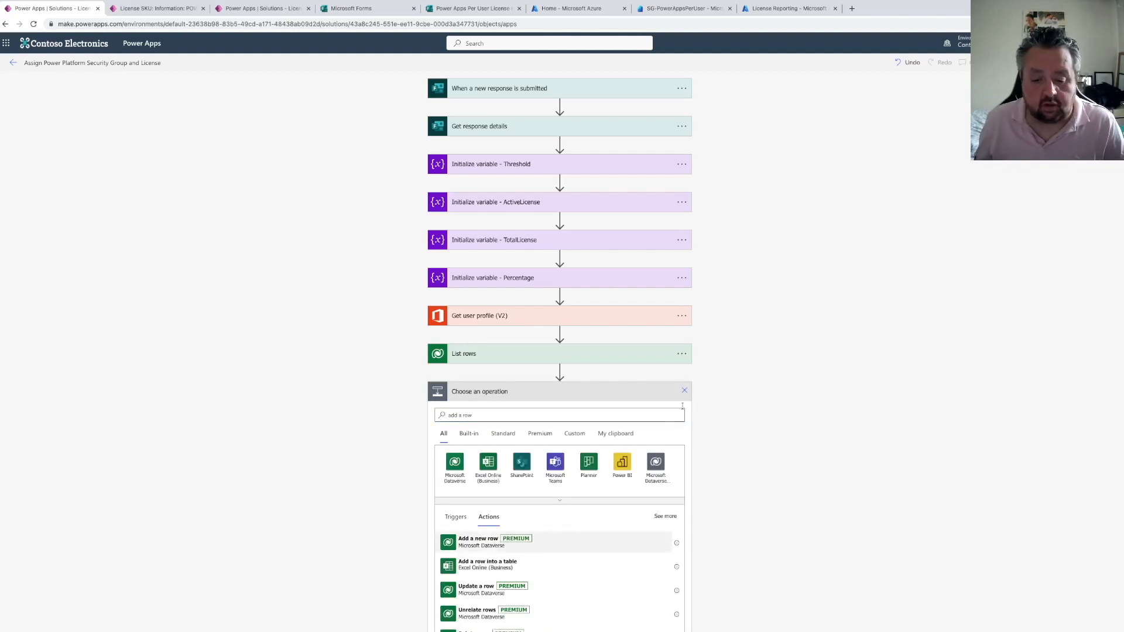
left_click(681, 391)
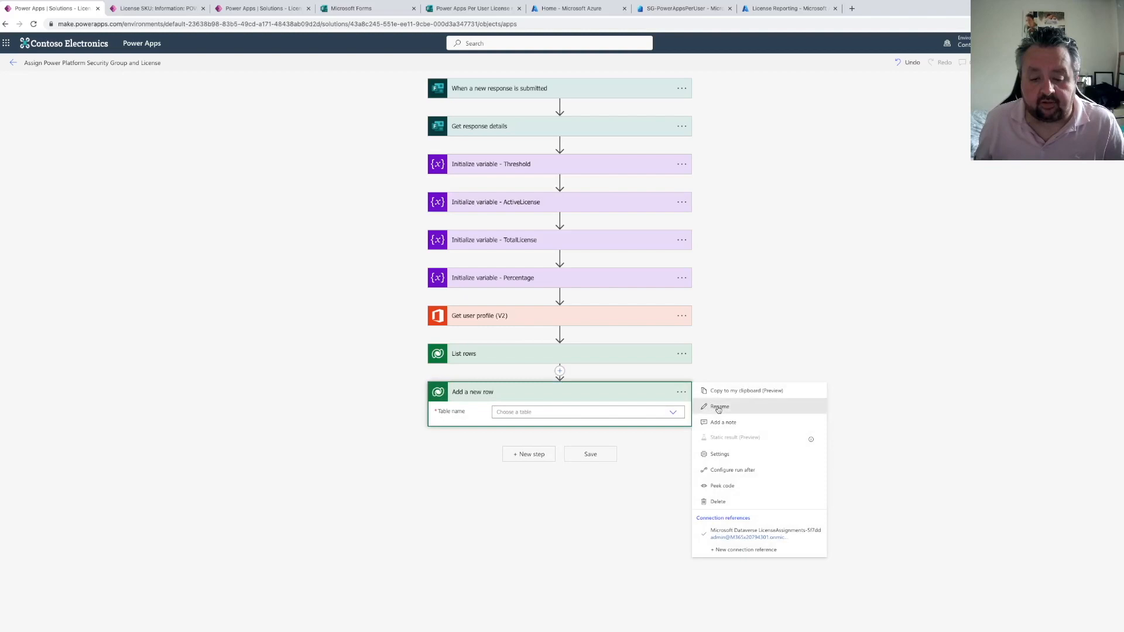
left_click(718, 406)
type("Add a ")
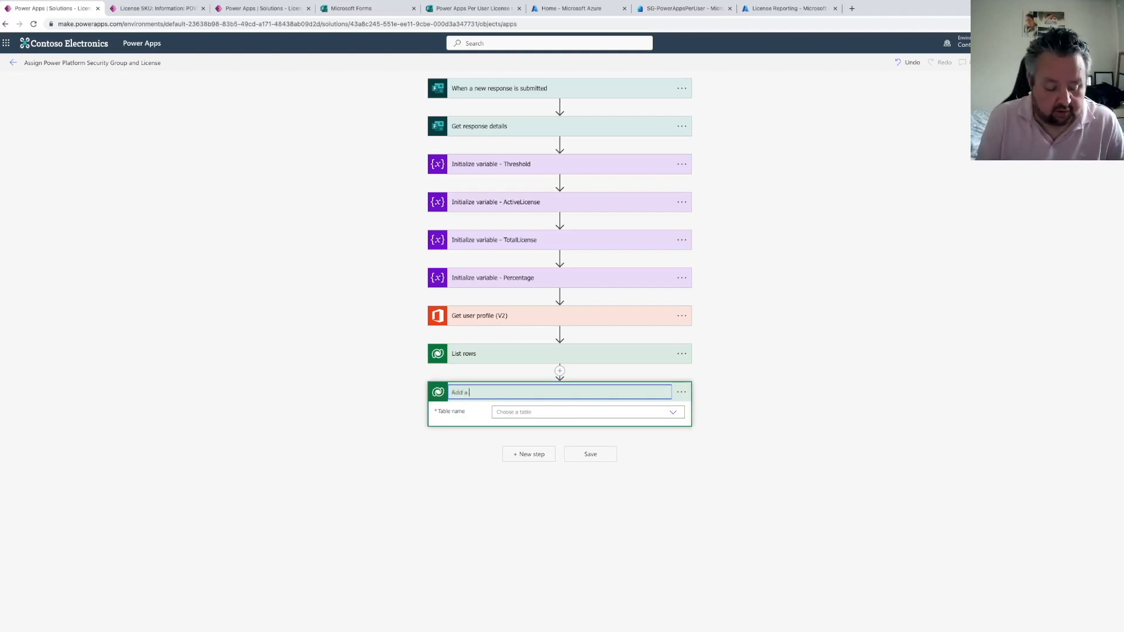
type("new row to the License A")
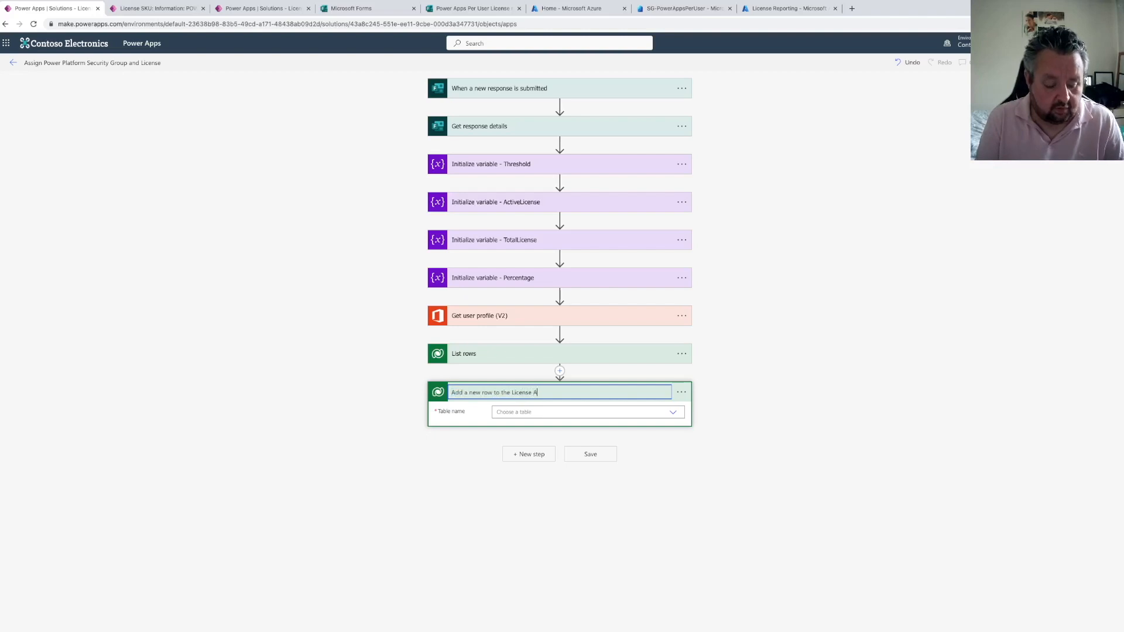
type("ssignment table")
key("Return")
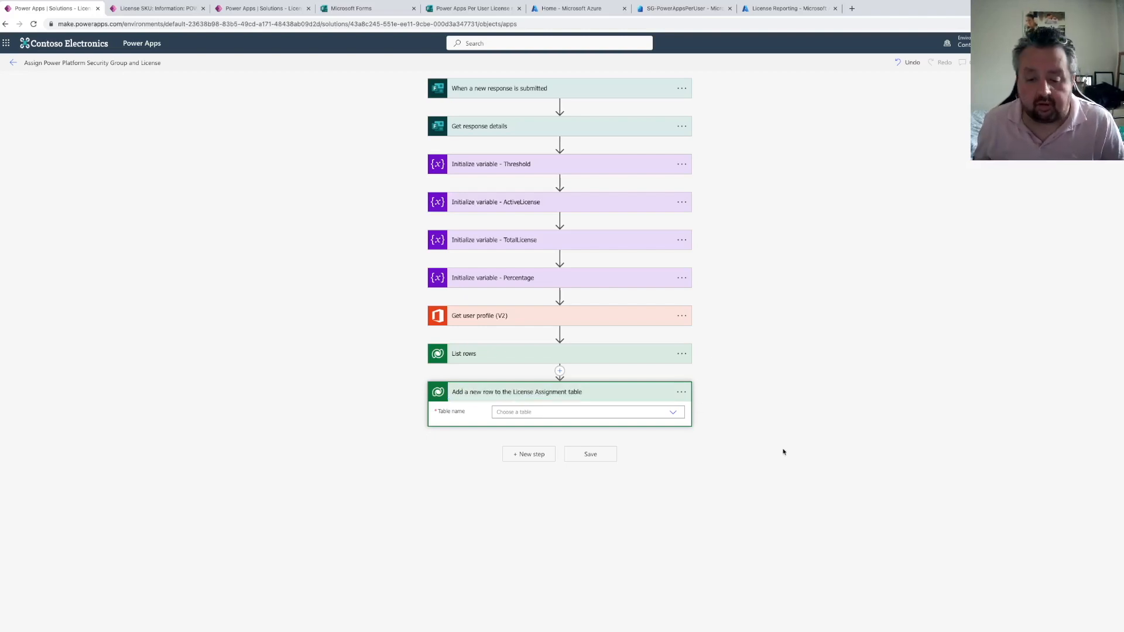
Choose the License Assignments table for the new row action and show its advanced options
left_click(673, 413)
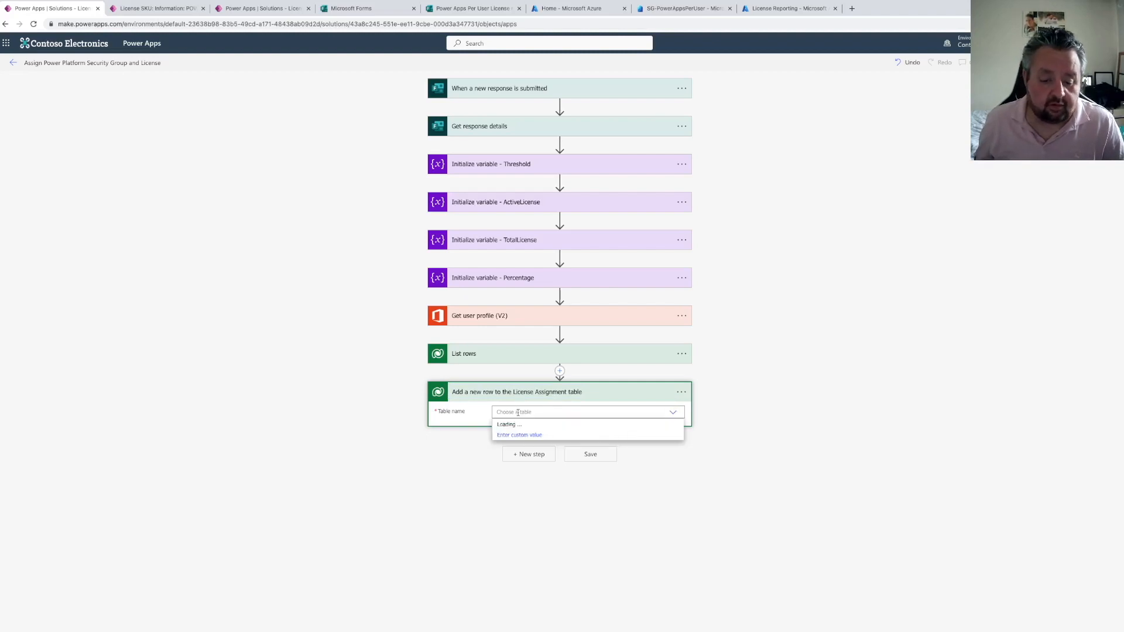
type("license as")
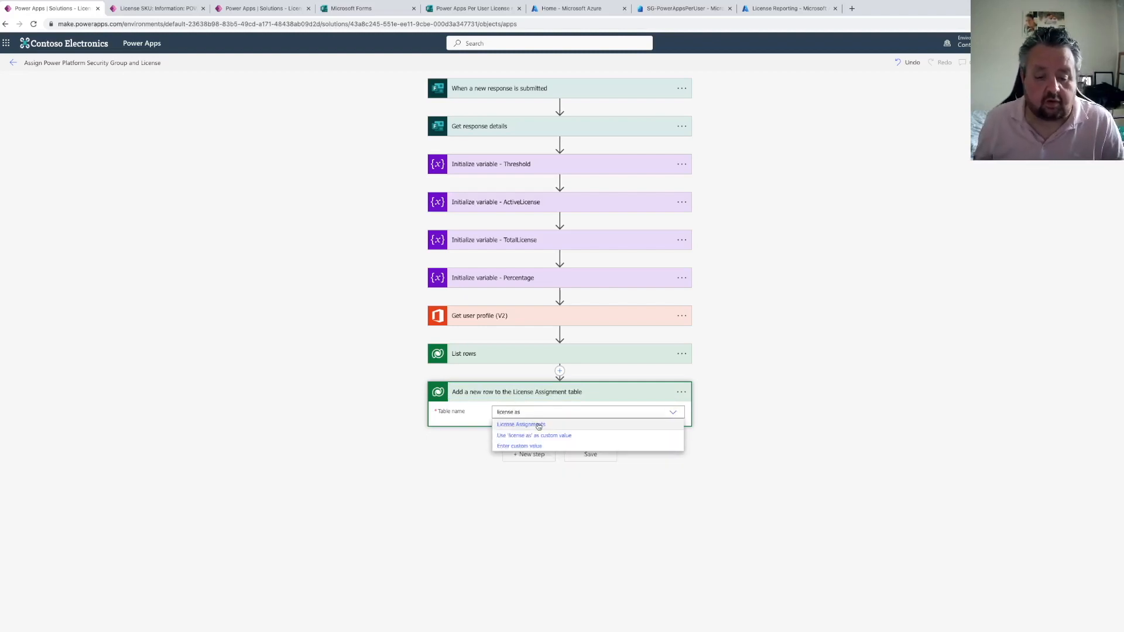
left_click(537, 424)
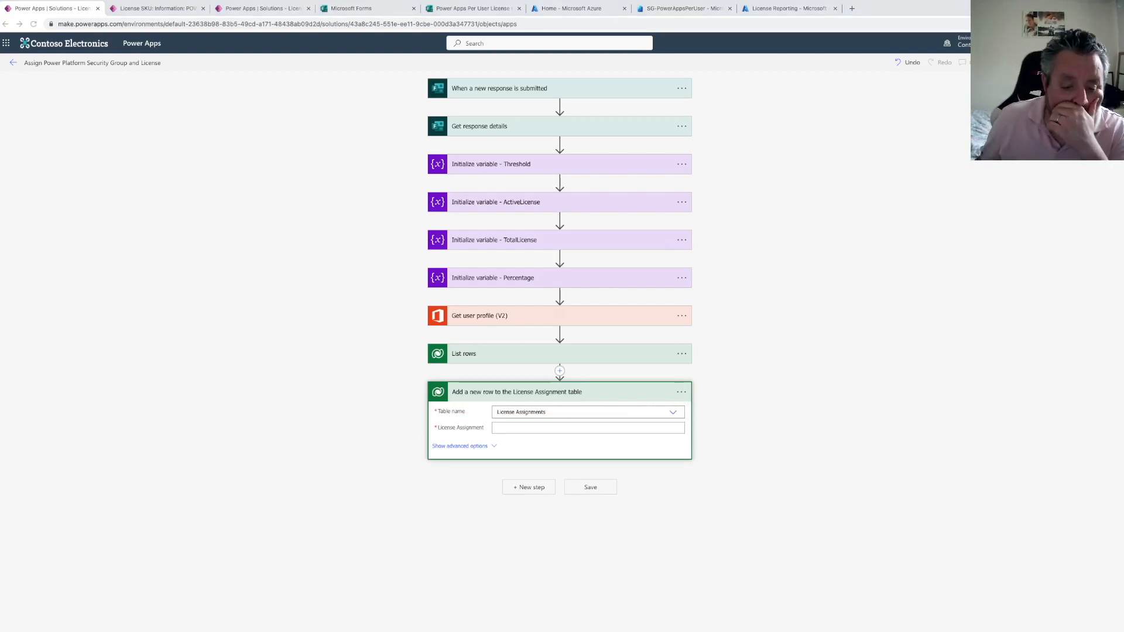
left_click(456, 448)
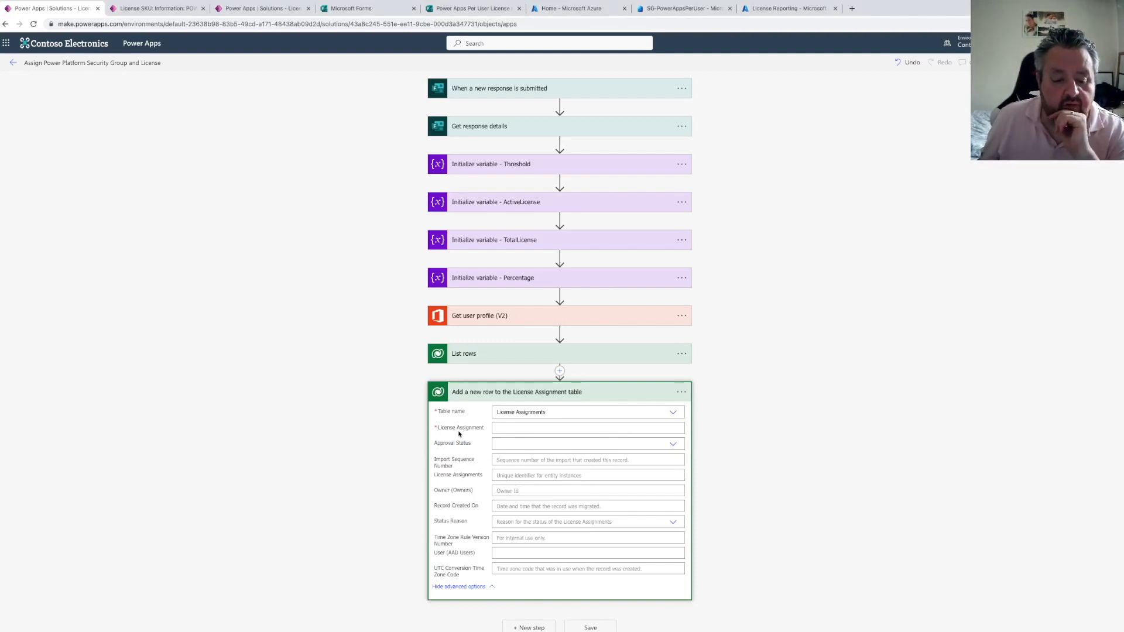
Delete the Add a new row to the License Assignment table step
left_click(681, 392)
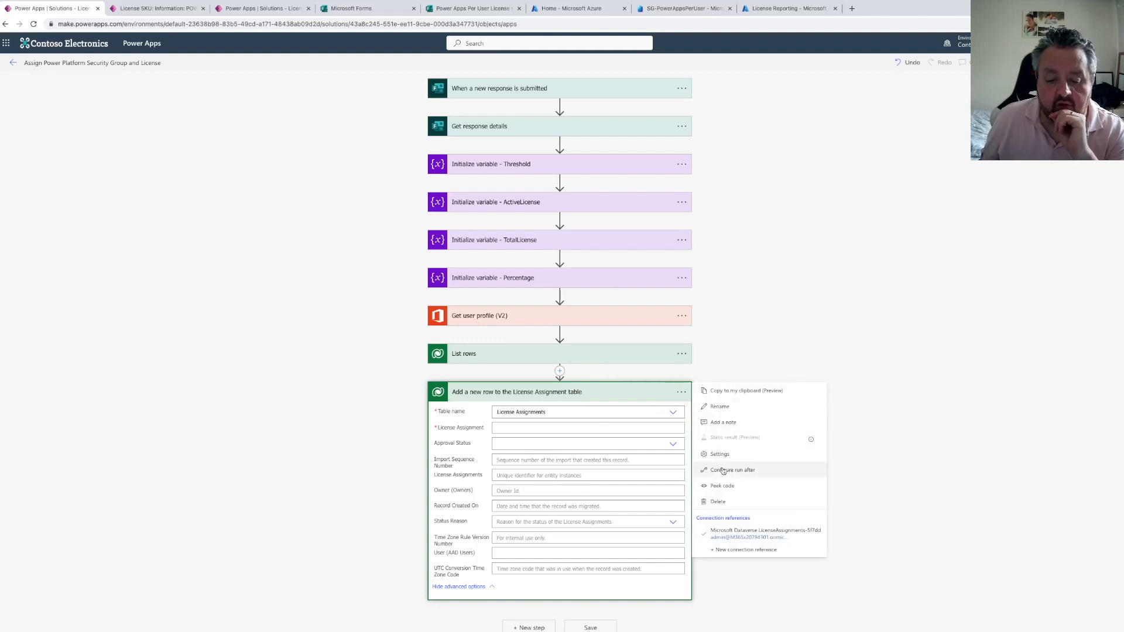
left_click(716, 503)
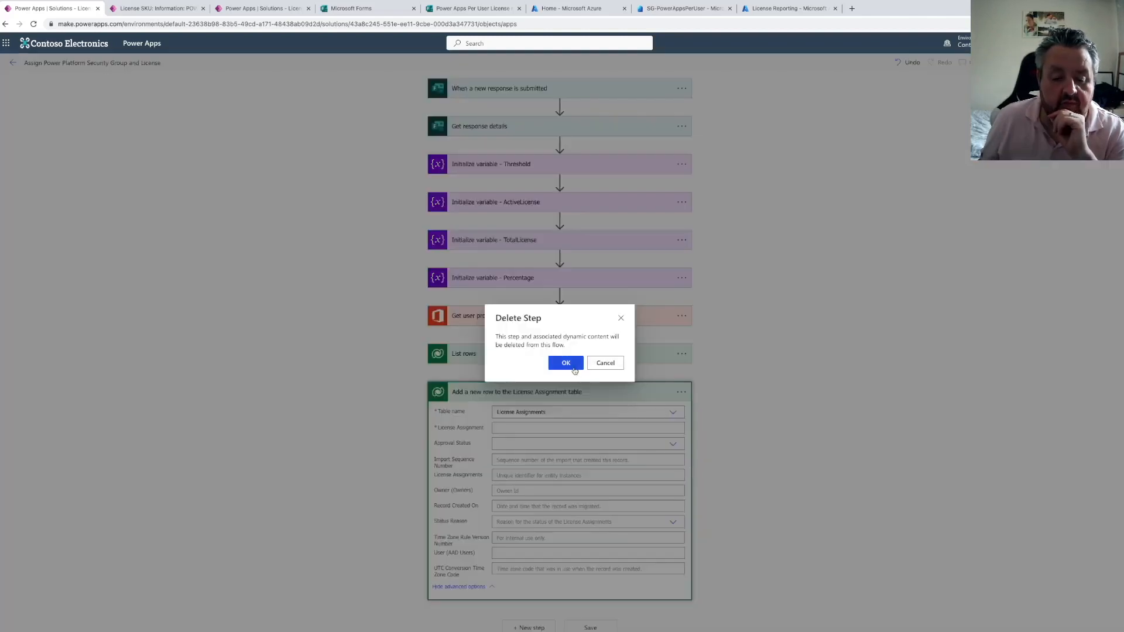
key("Return")
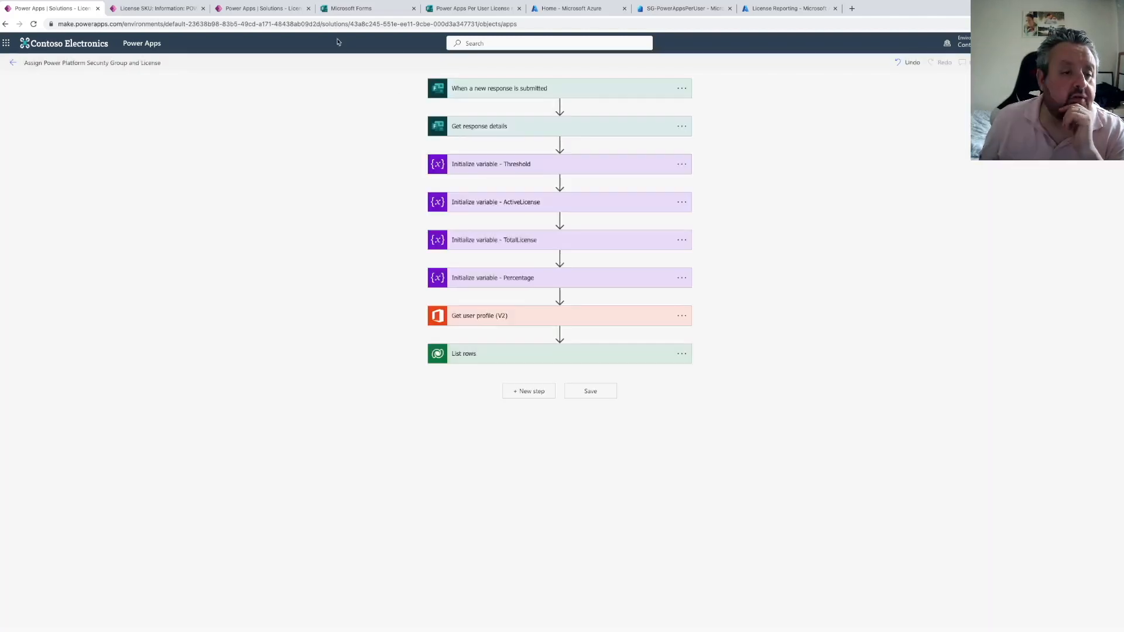
Make the License Assignments table's License Assignment autonumber column Optional and save it
left_click(260, 8)
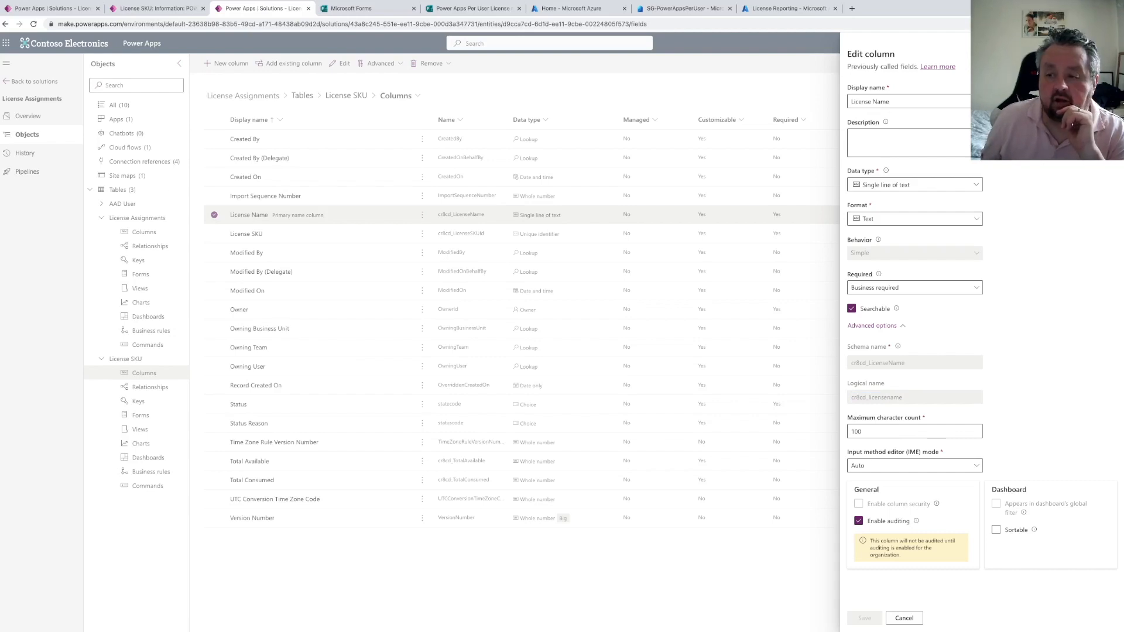
left_click(115, 204)
left_click(144, 233)
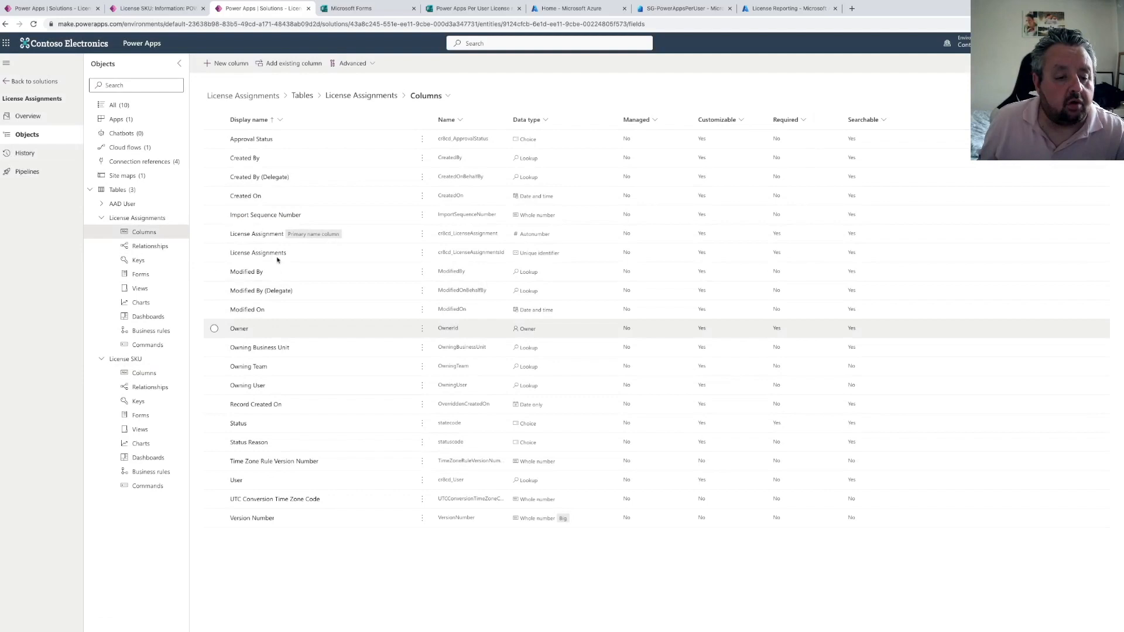
left_click(474, 246)
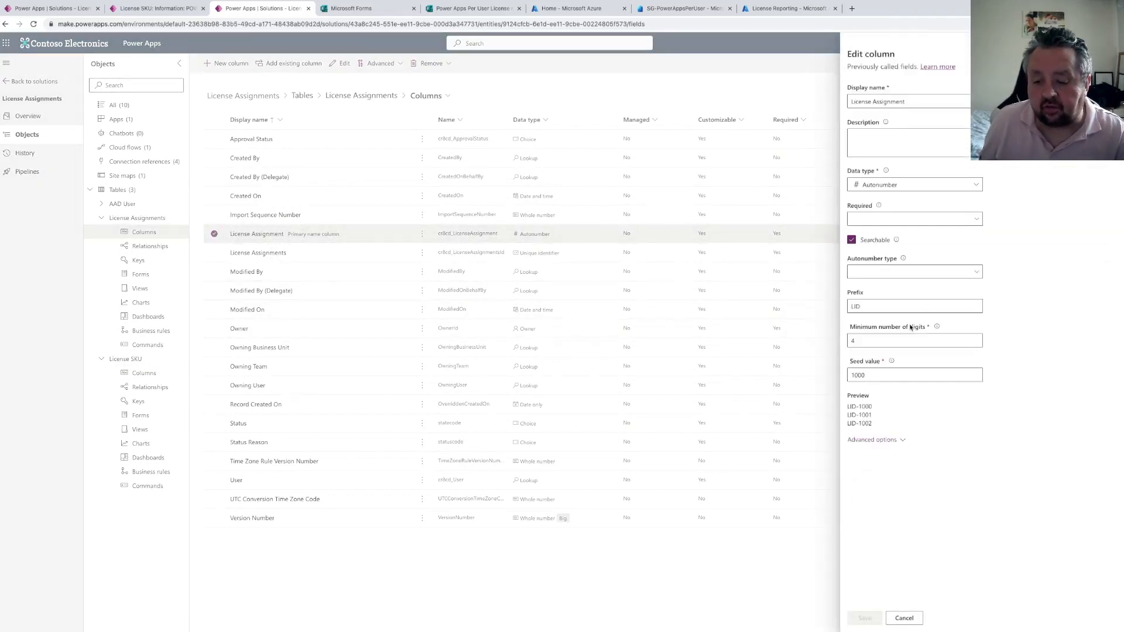
left_click(872, 273)
left_click(872, 274)
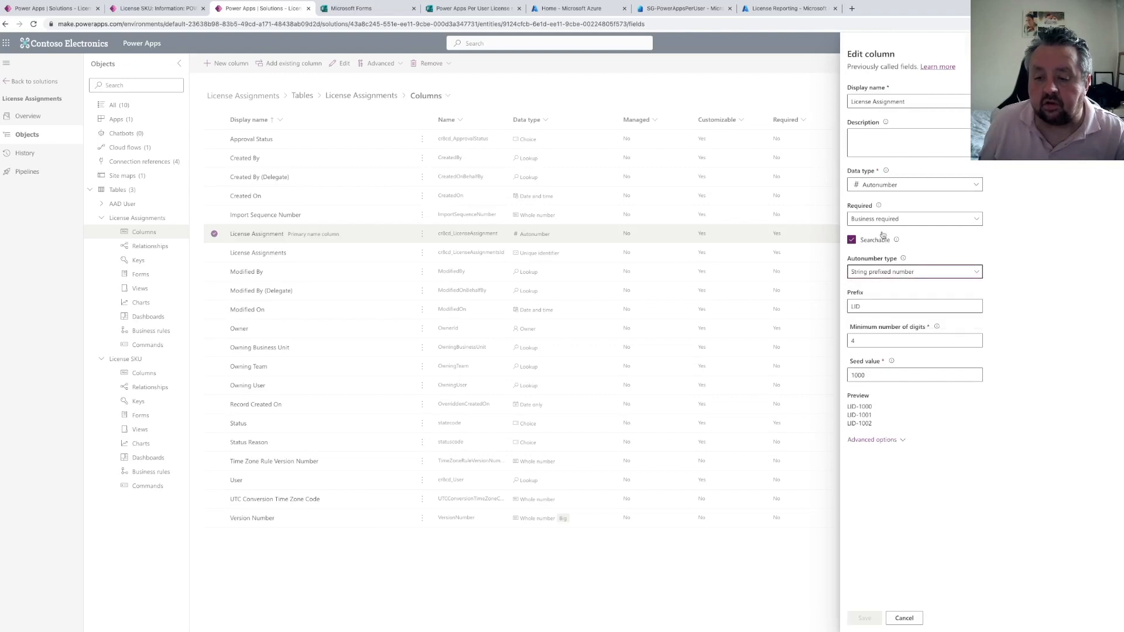
left_click(890, 220)
left_click(878, 262)
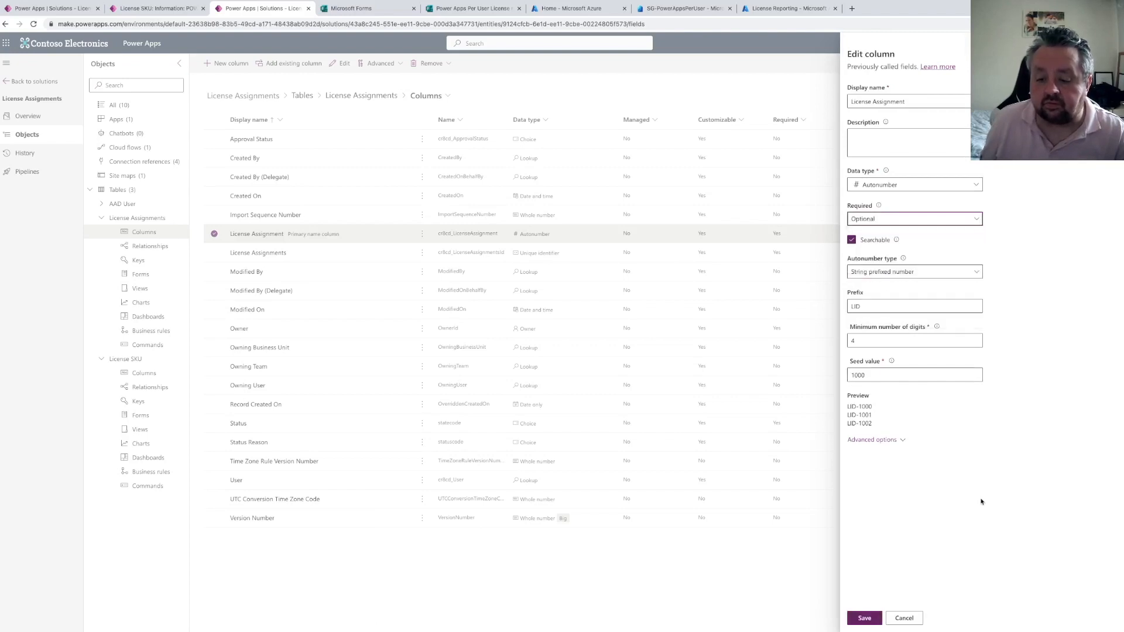
left_click(864, 618)
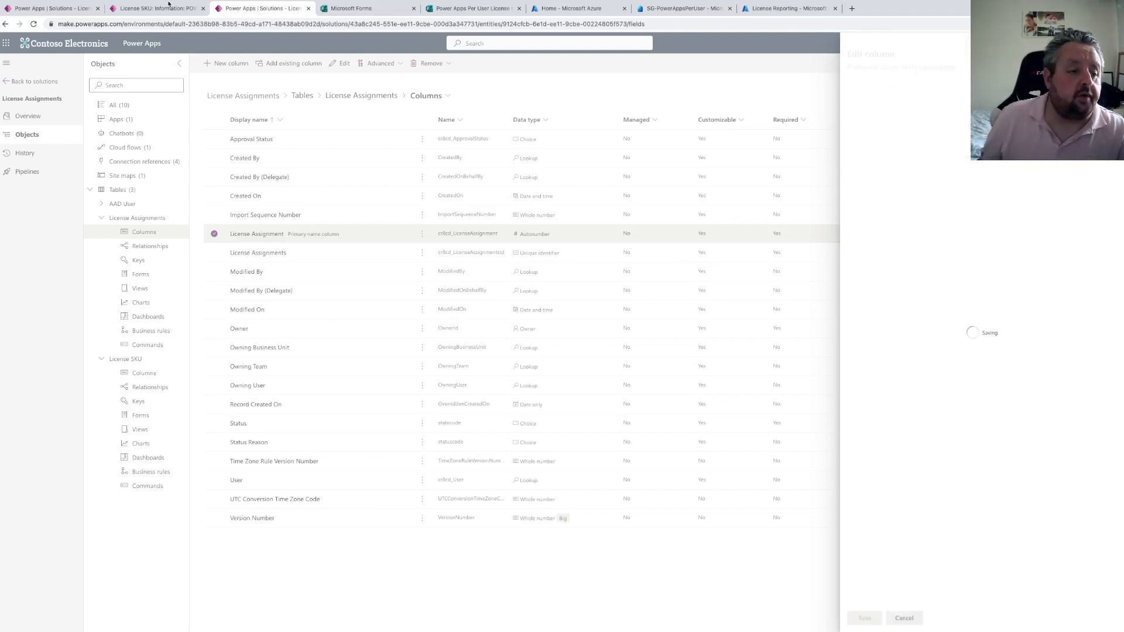
Add a Dataverse Add a new row action after List rows in the flow
left_click(49, 8)
left_click(530, 392)
type("add a row")
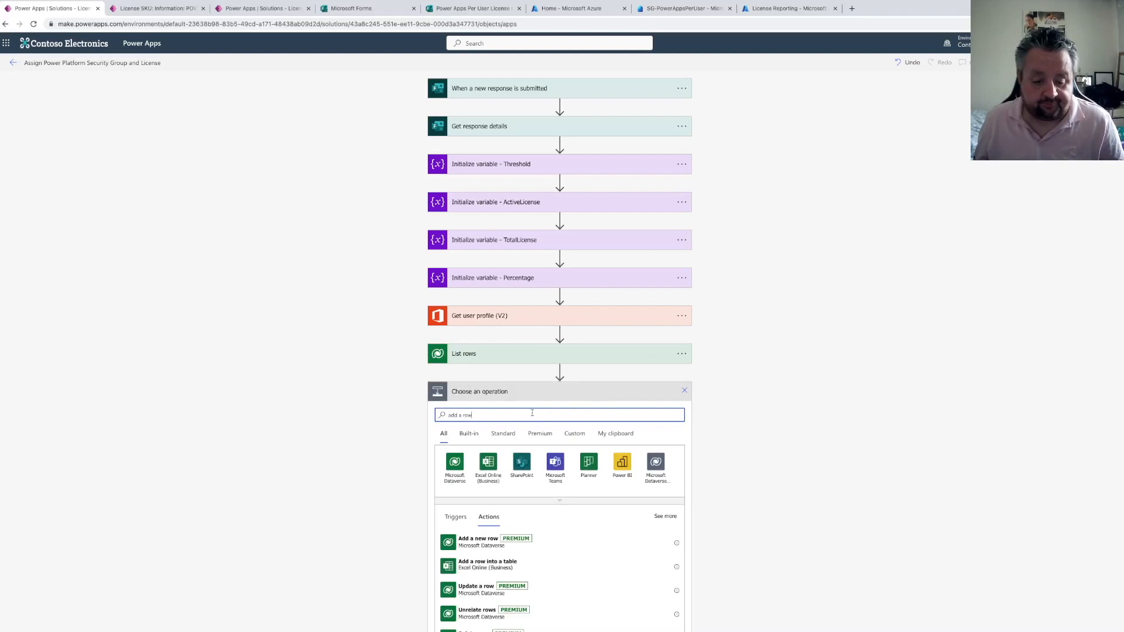
left_click(486, 540)
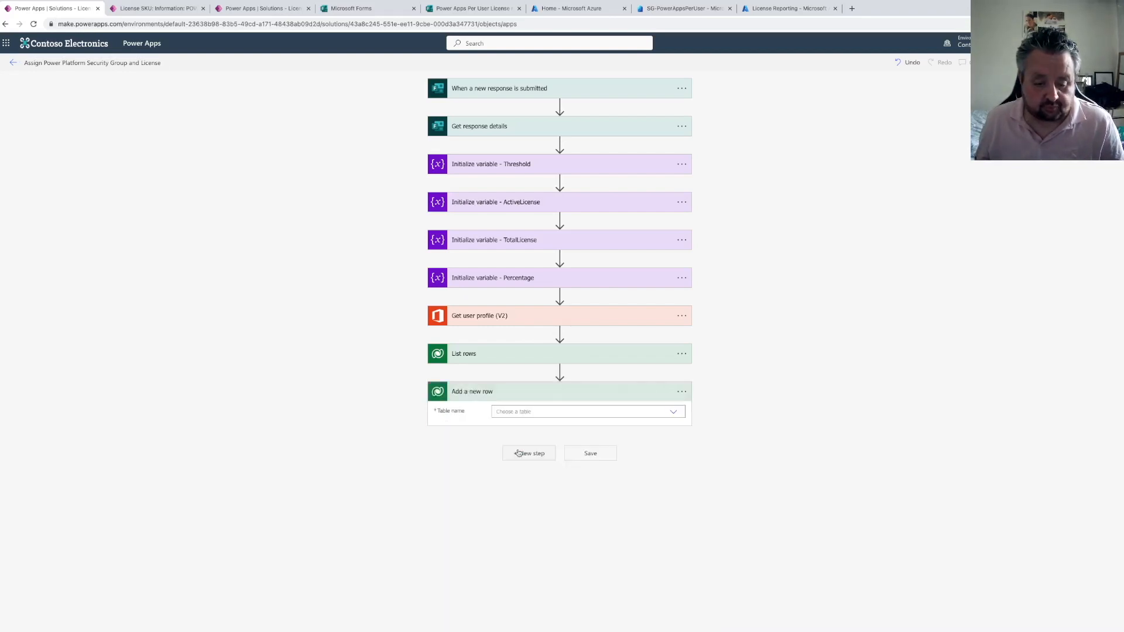
Choose the License Assignments table for the new row action
left_click(577, 410)
type("license assi")
left_click(578, 424)
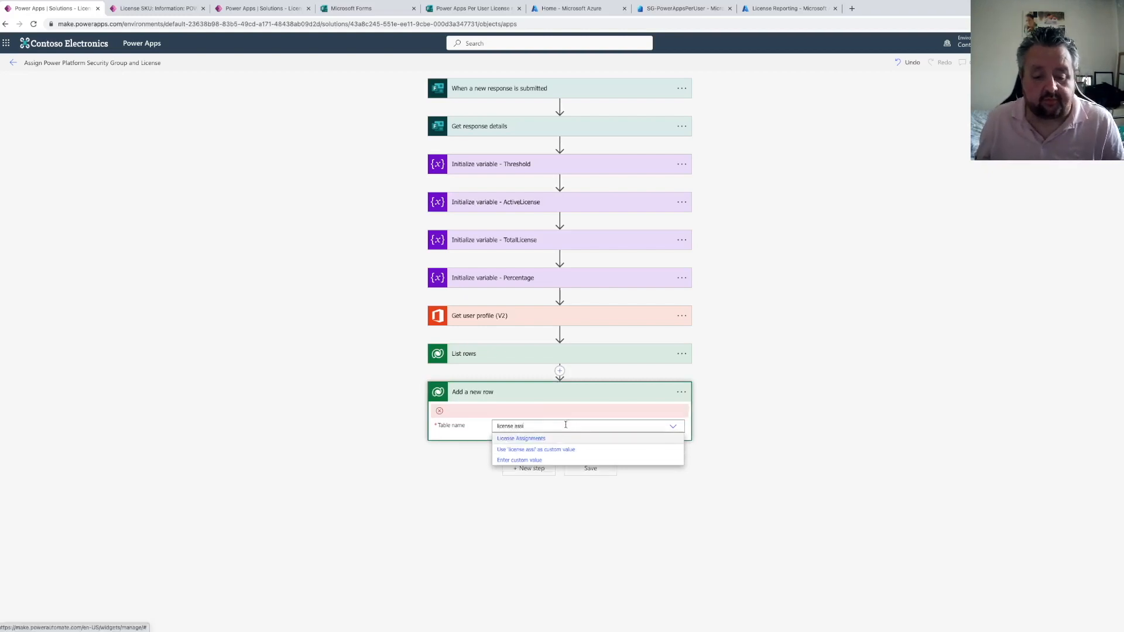
Rename the new row action to Add a new row to the License Assignment table
left_click(681, 392)
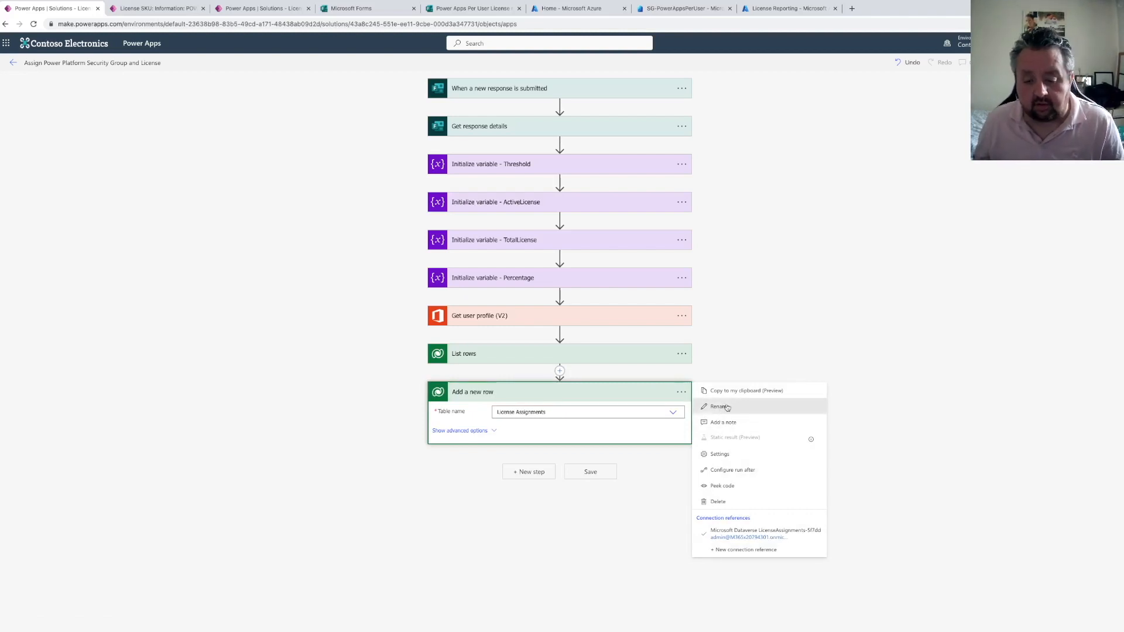
left_click(720, 406)
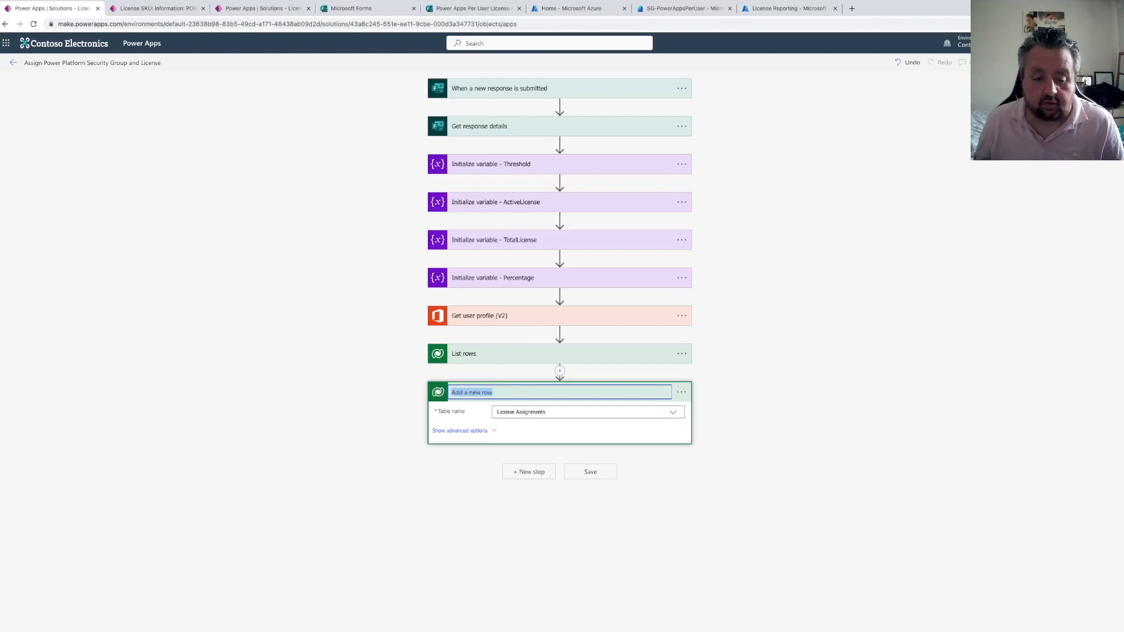
left_click(495, 393)
type("to the License Assignement")
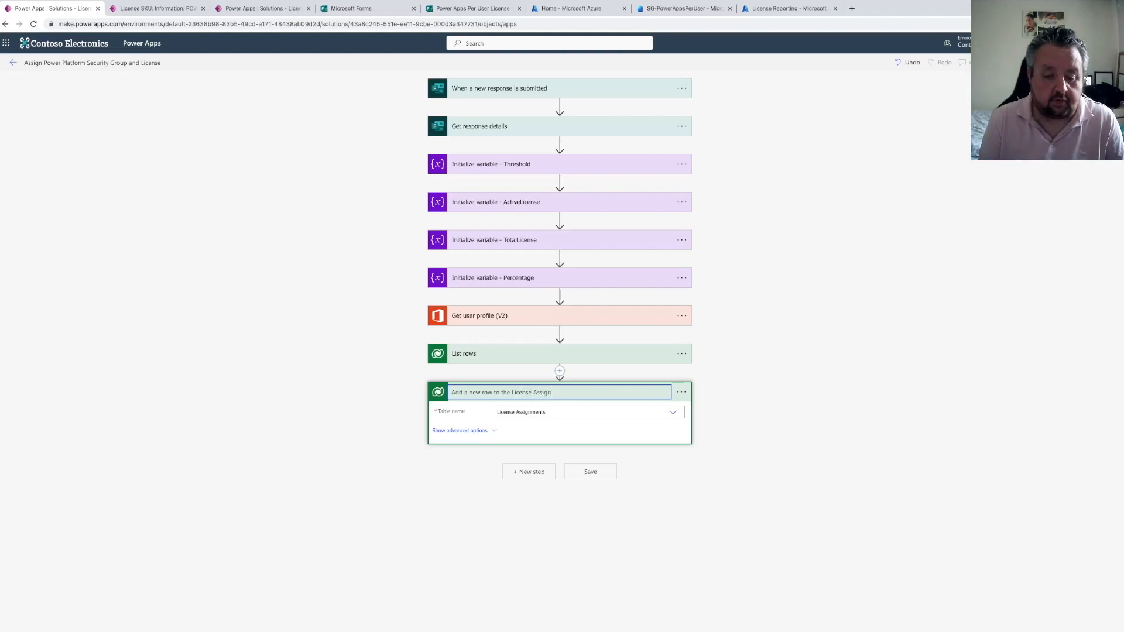
key("BackSpace")
key("BackSpace")
type("ment")
type(" Tab")
type("able")
key("Return")
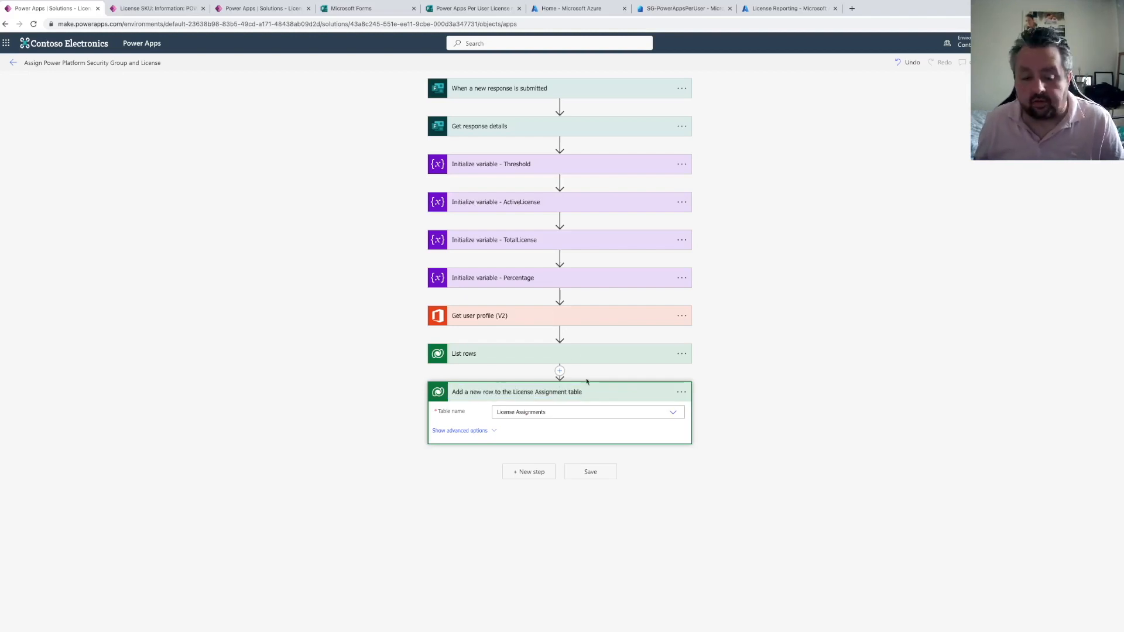
Show the action's advanced options and set Approval Status to In Progress
left_click(465, 431)
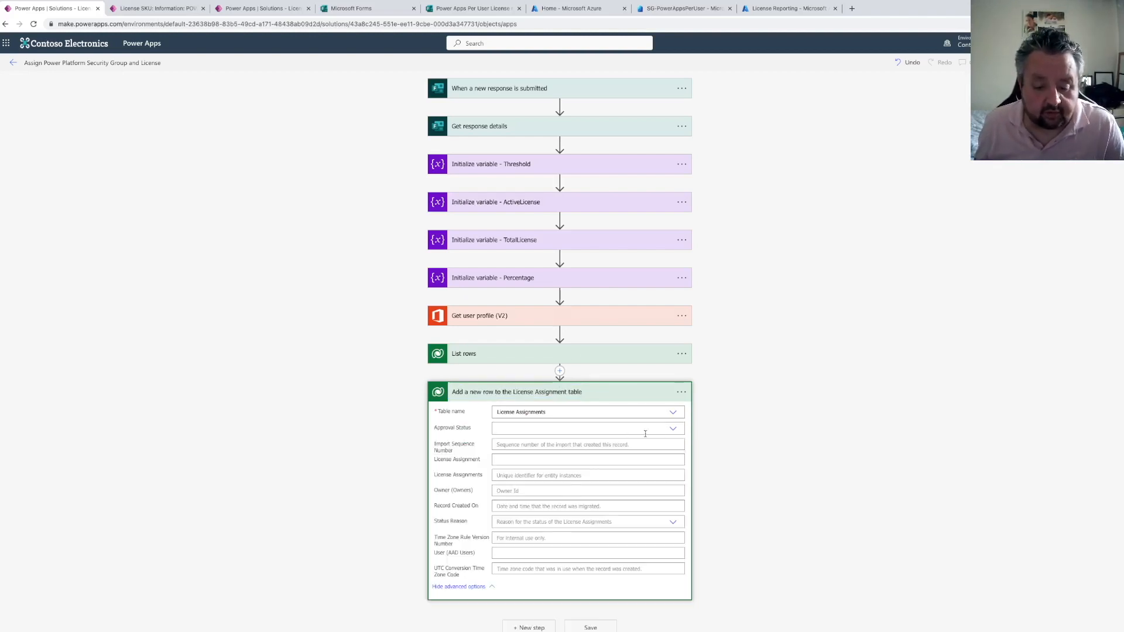
left_click(670, 429)
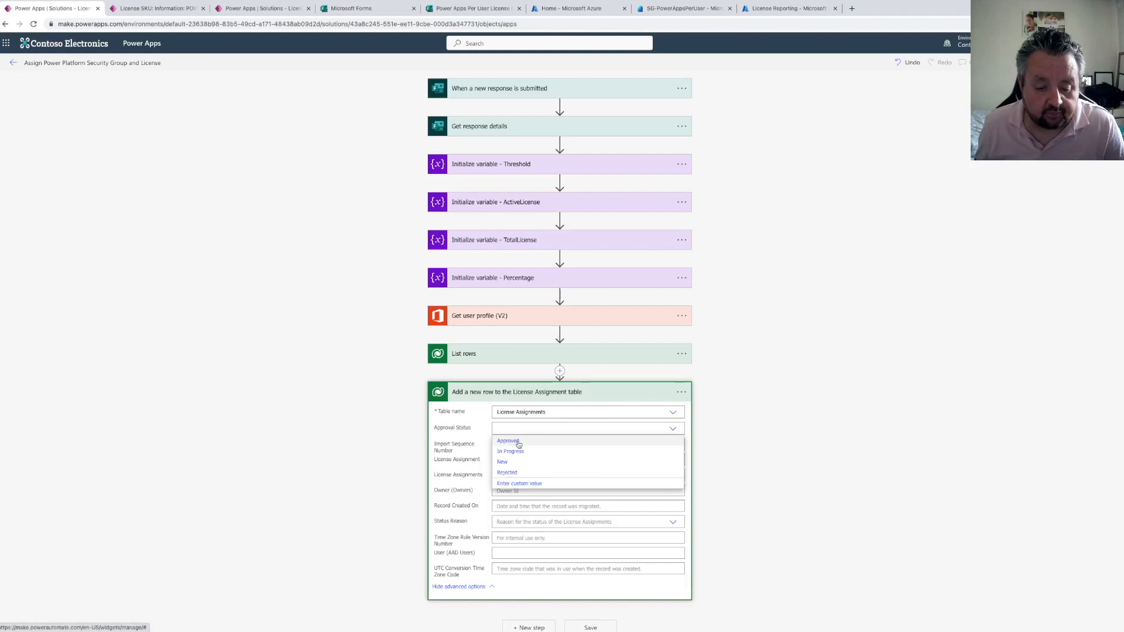
left_click(523, 454)
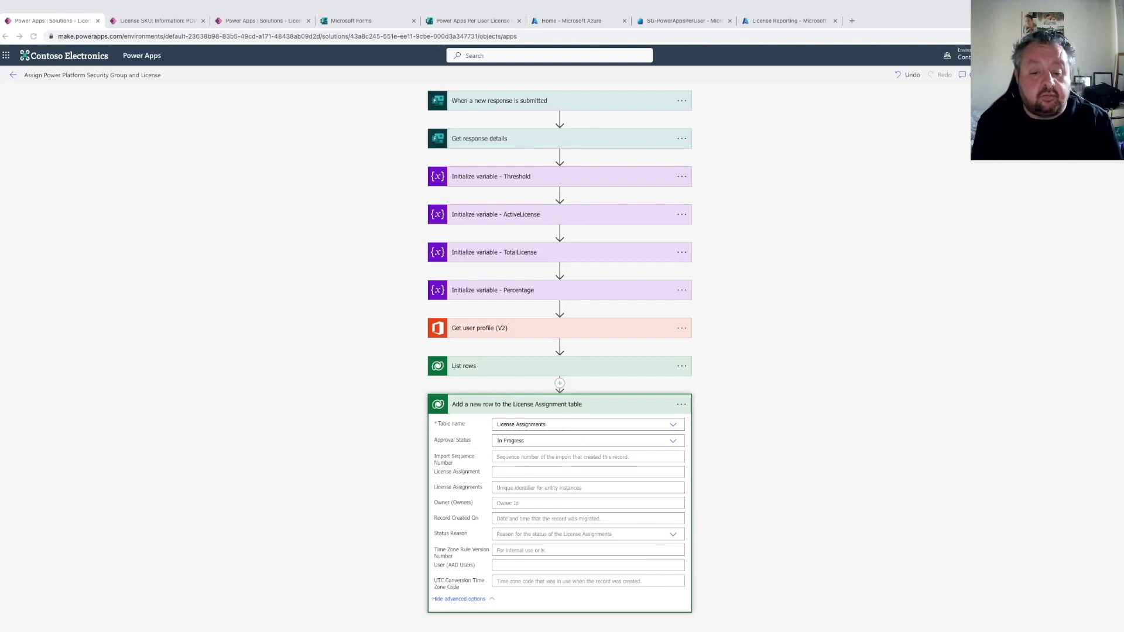
Delete the Add a new row to the License Assignment table step from the flow
scroll(486, 456, "down", 1)
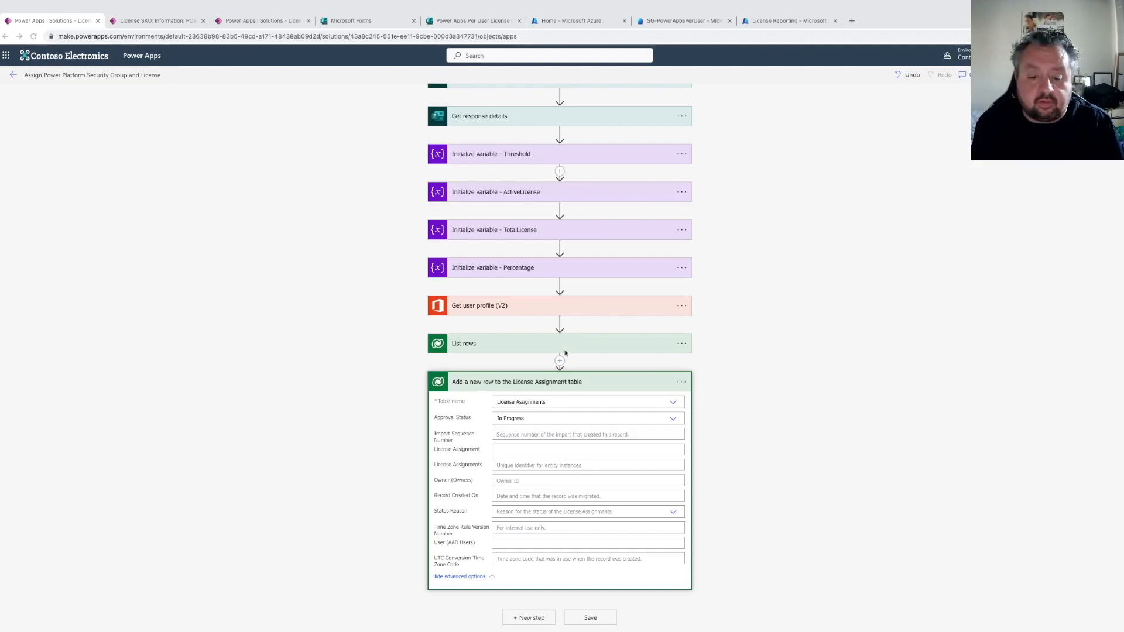
left_click(681, 382)
left_click(683, 384)
left_click(682, 384)
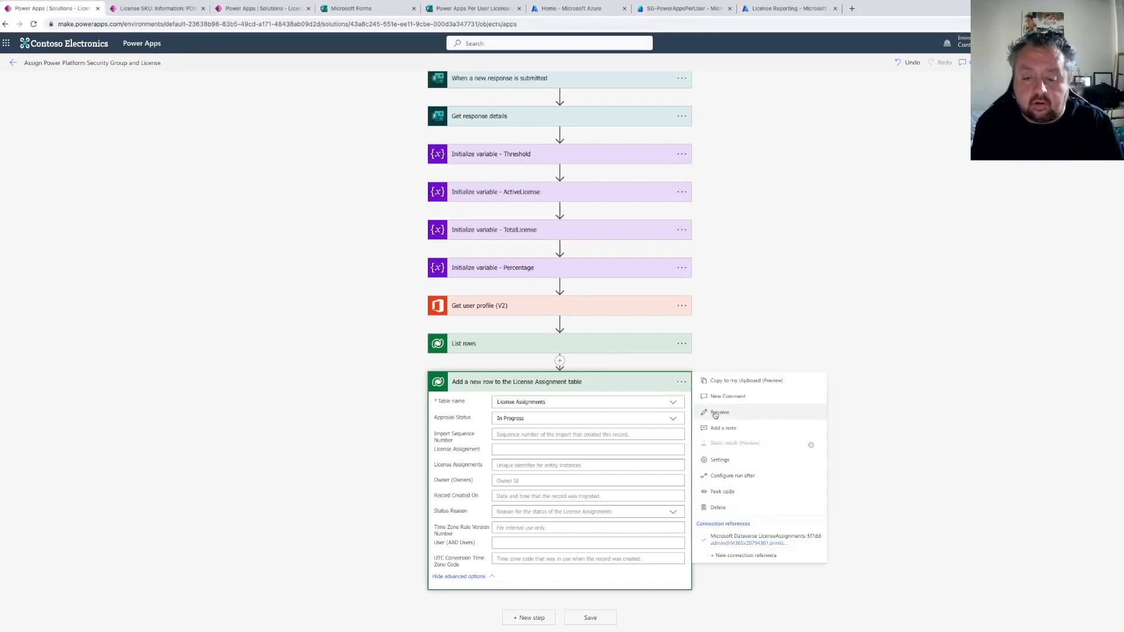
left_click(720, 507)
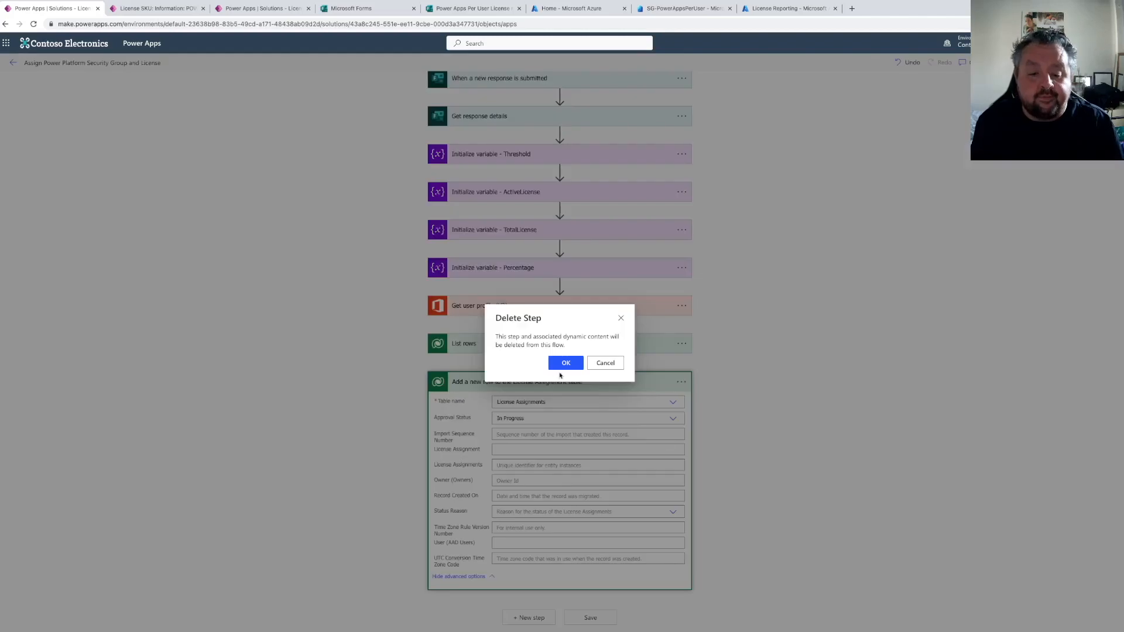
left_click(566, 363)
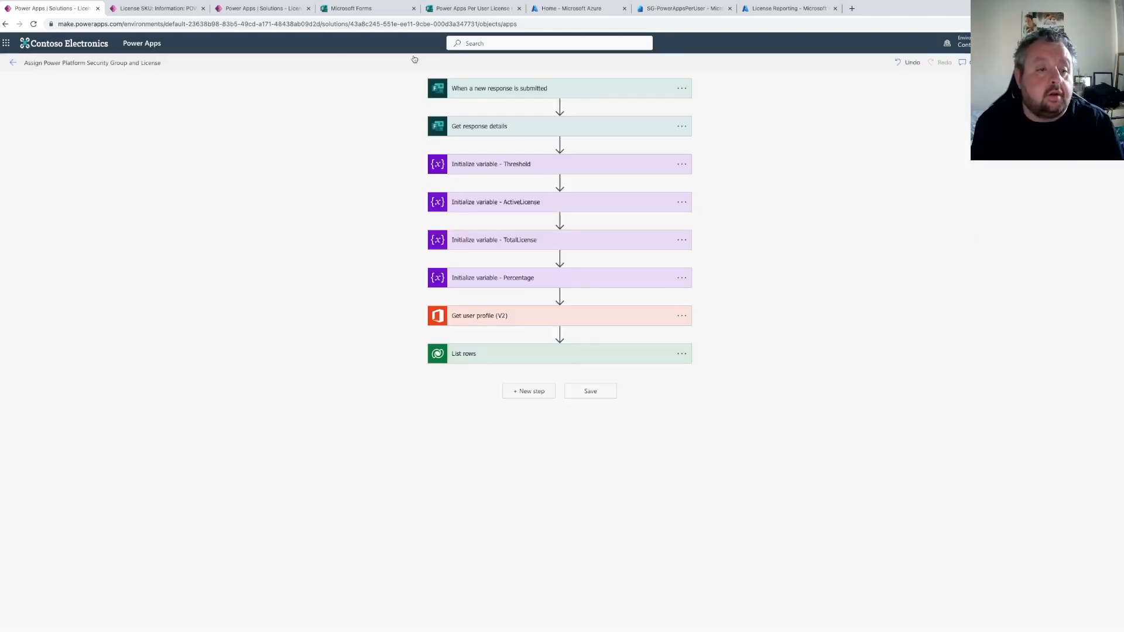
left_click(161, 13)
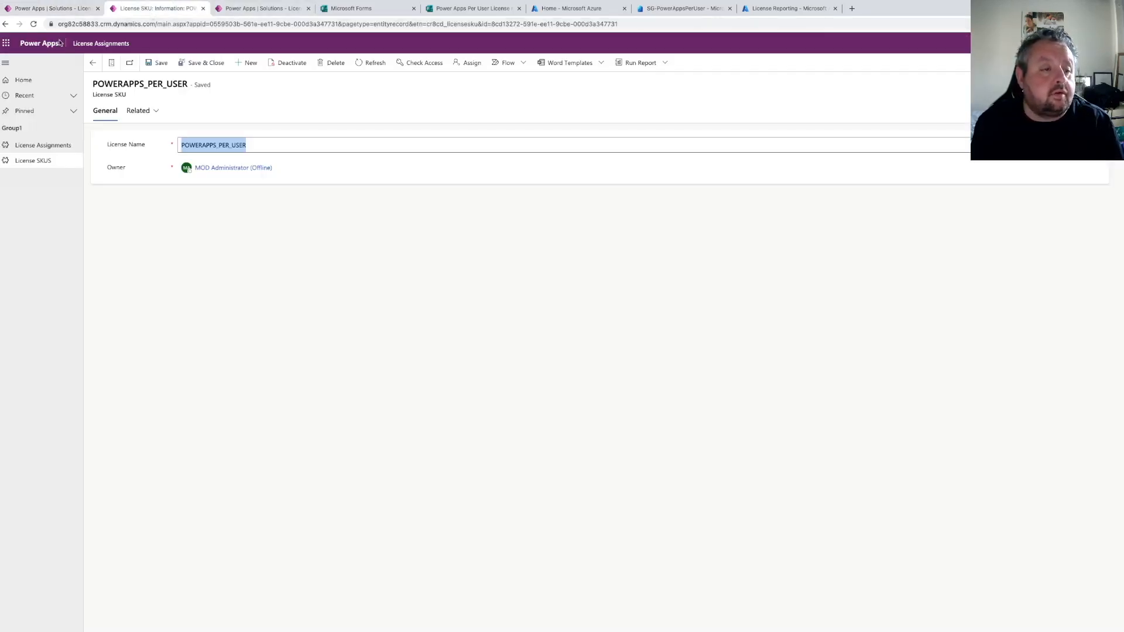
left_click(30, 10)
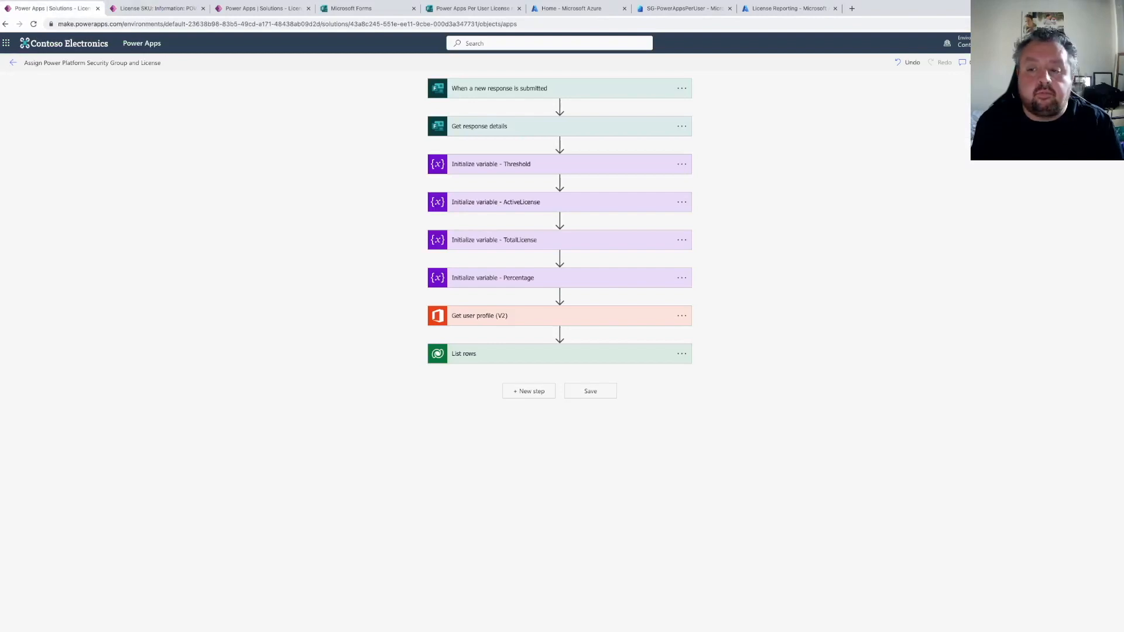
Open make.powerapps.com in the second browser tab and open the License Assignments solution
left_click(158, 9)
left_click(174, 24)
type("make.powerapps.com")
key("Return")
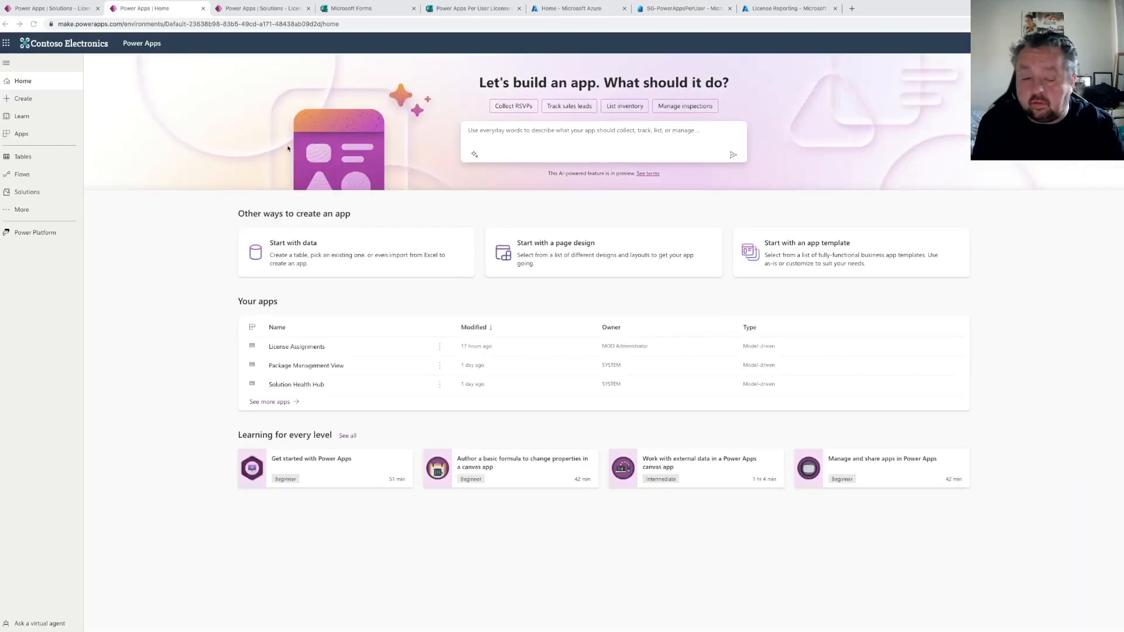
left_click(27, 192)
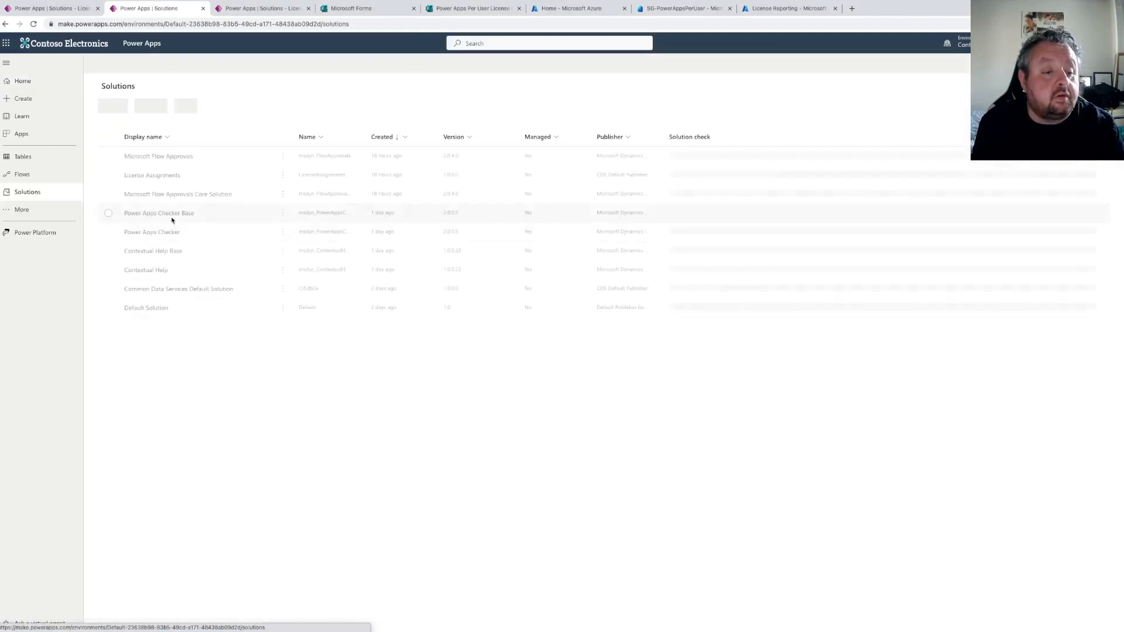
left_click(157, 176)
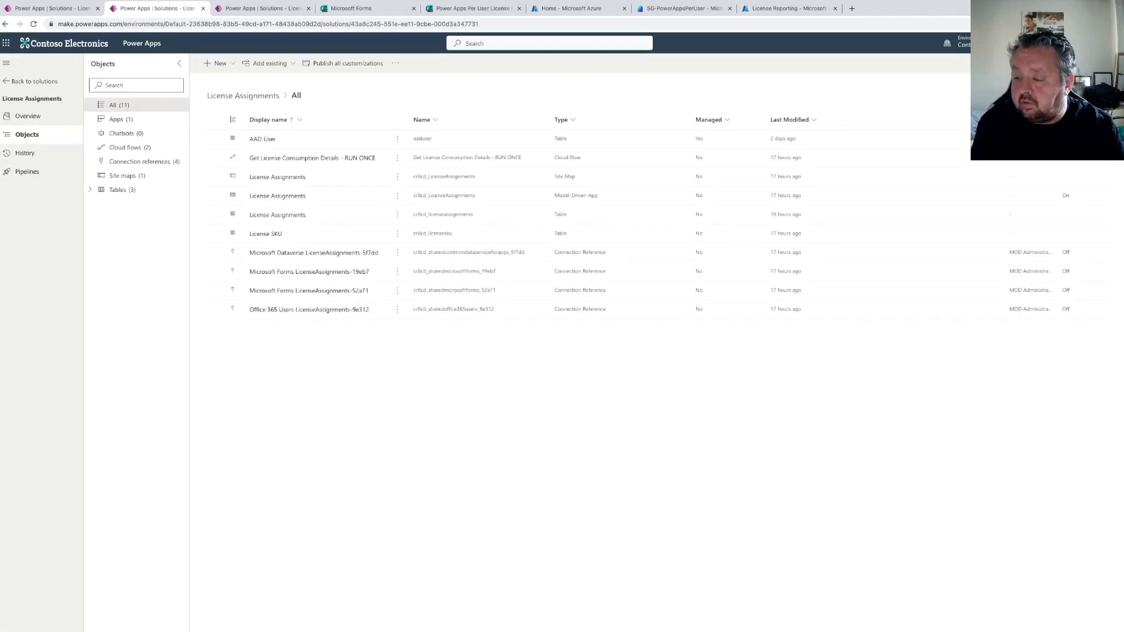
Open the columns of the License Assignments table in the solution
left_click(93, 197)
left_click(115, 219)
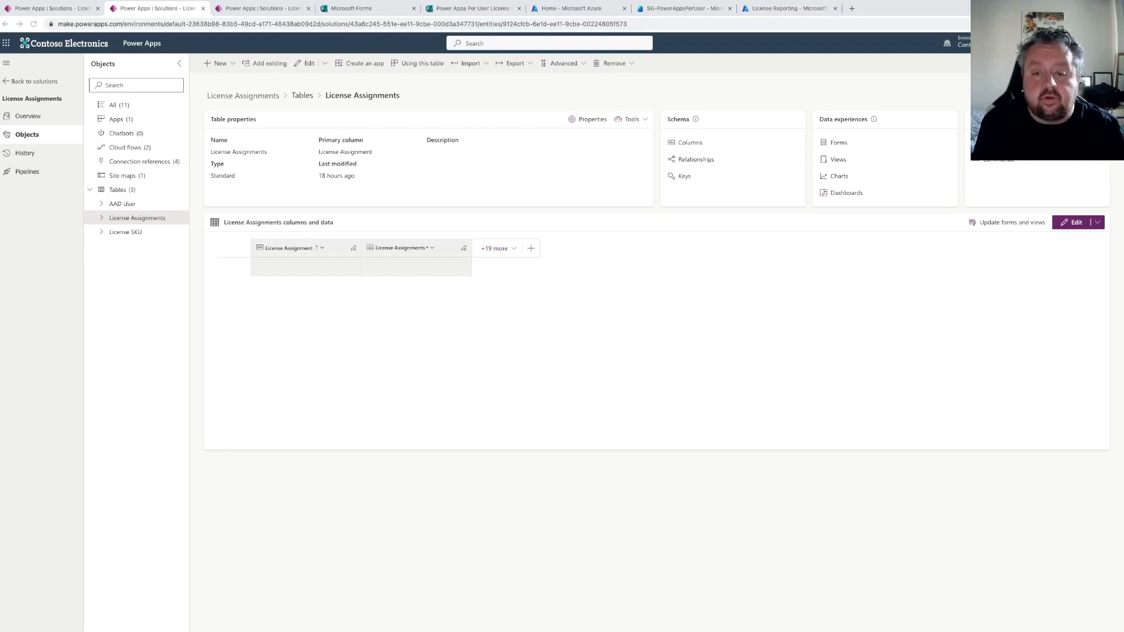
left_click(693, 148)
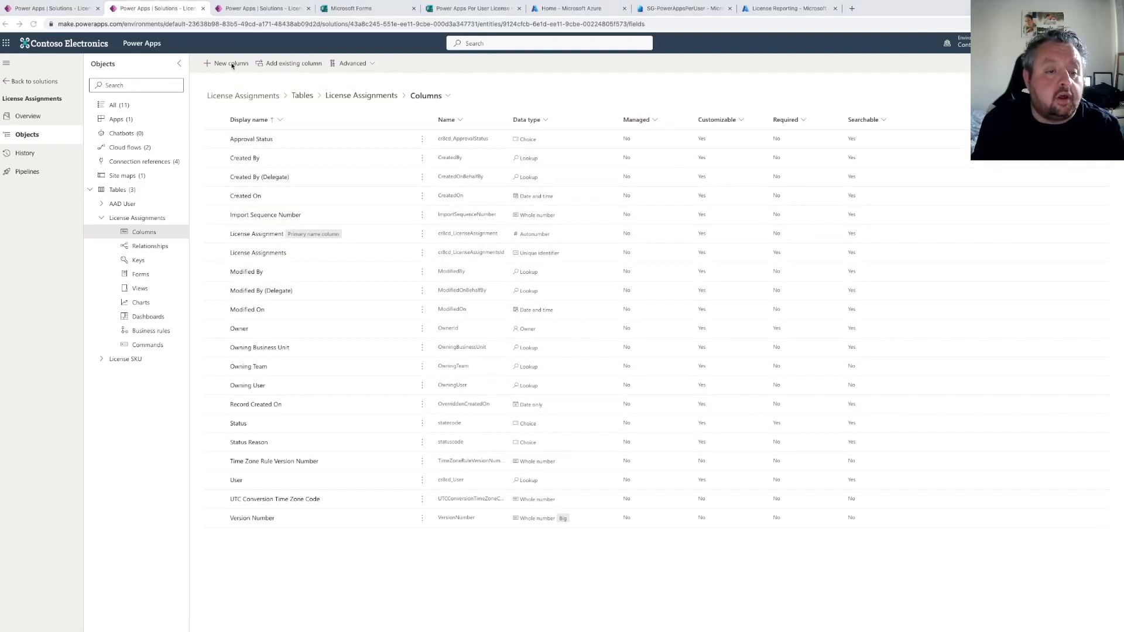
Add a License SKU lookup column related to the License SKU table and save it
left_click(232, 66)
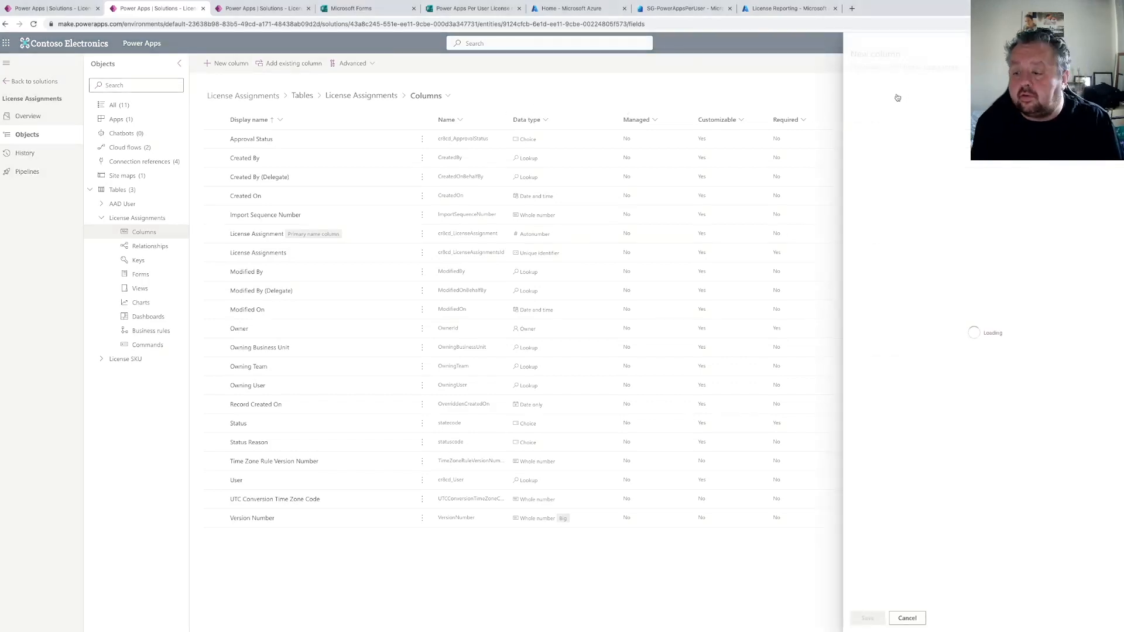
left_click(896, 97)
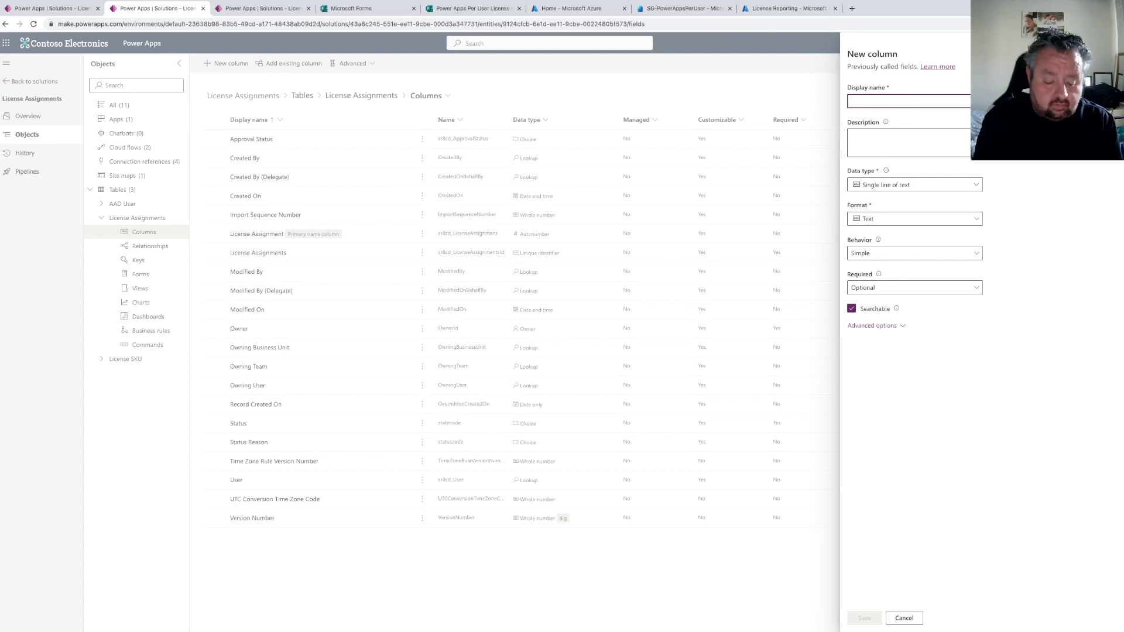
type("License SKU")
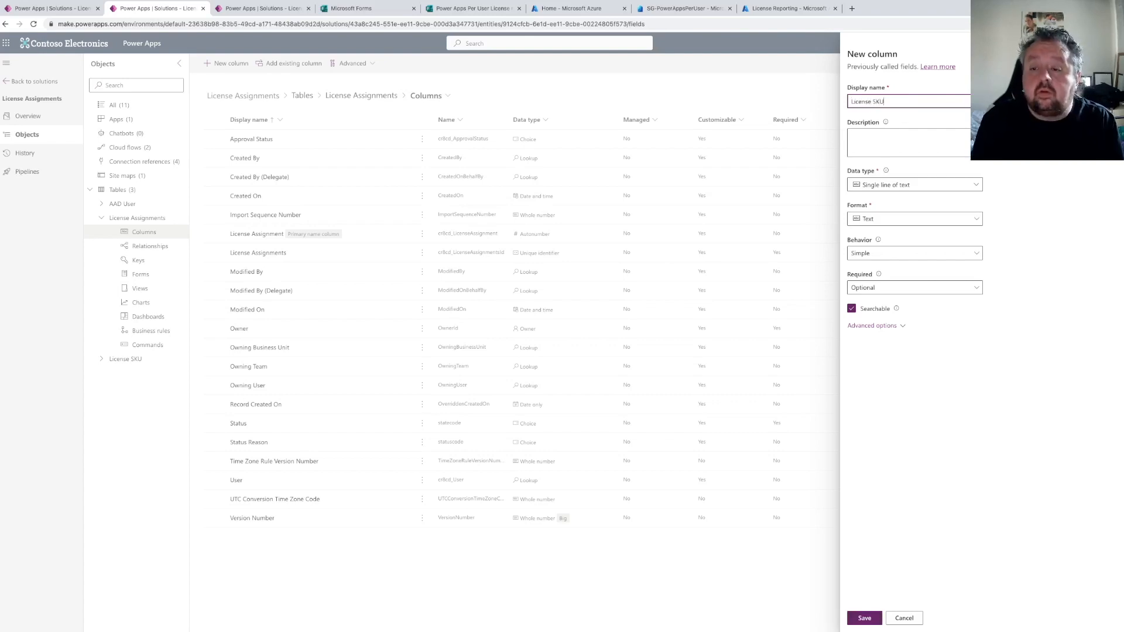
left_click(894, 184)
mouse_move(954, 269)
left_click(995, 270)
left_click(893, 273)
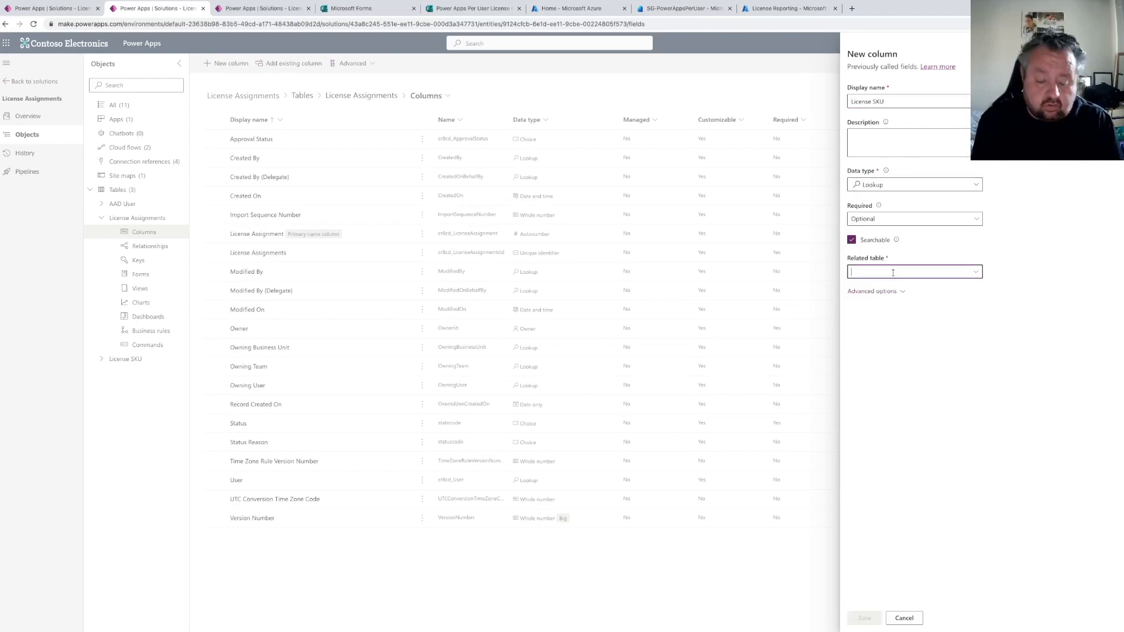
type("License")
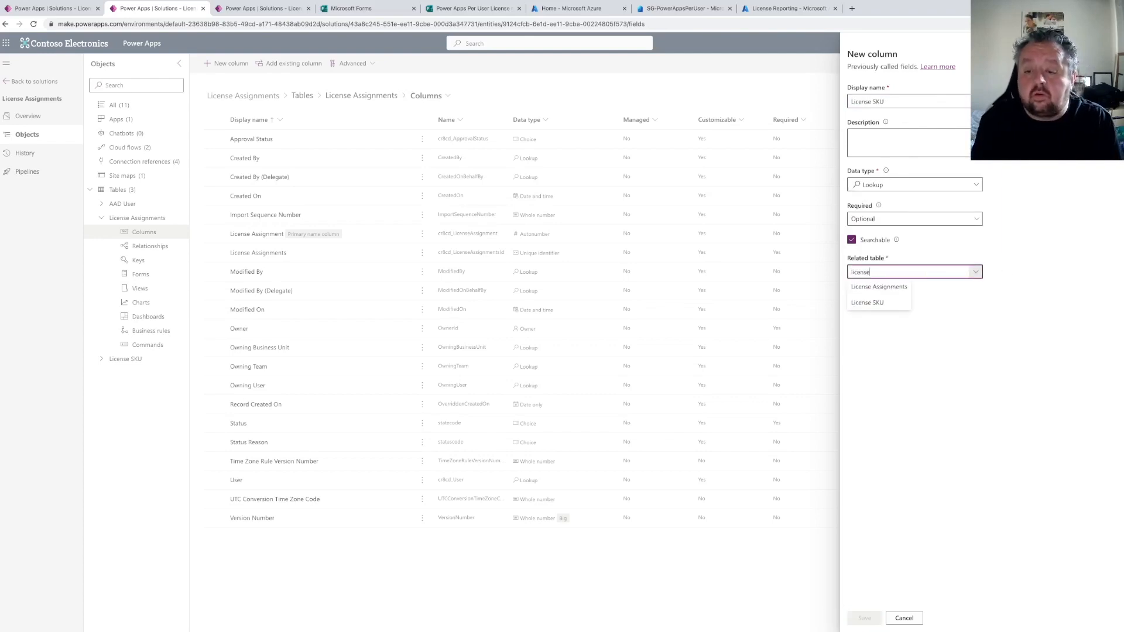
left_click(886, 304)
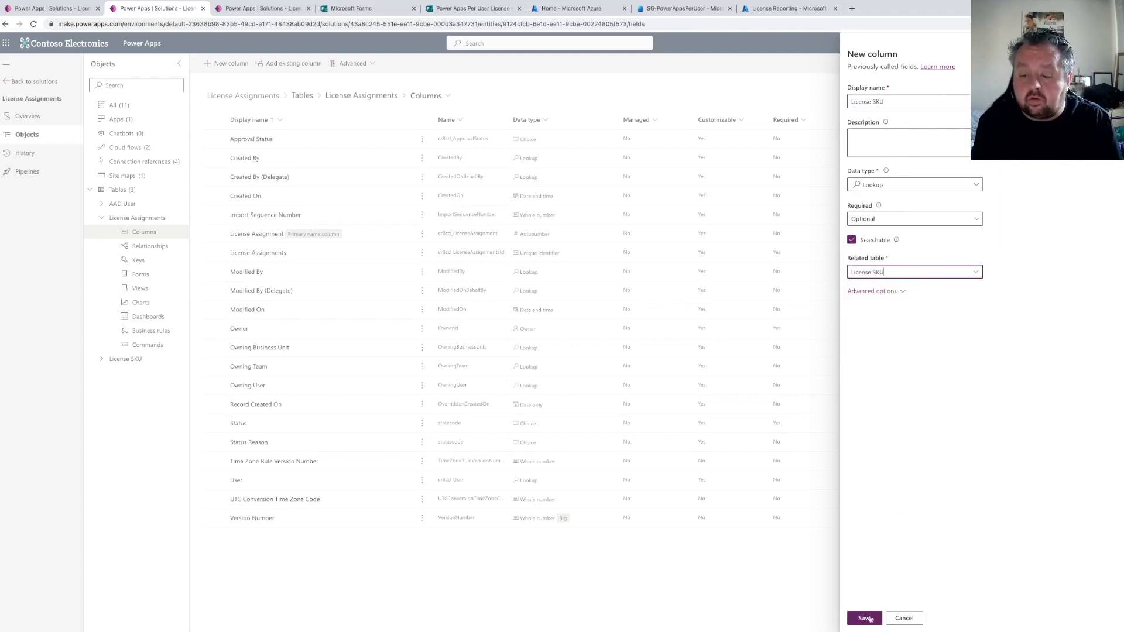
left_click(866, 618)
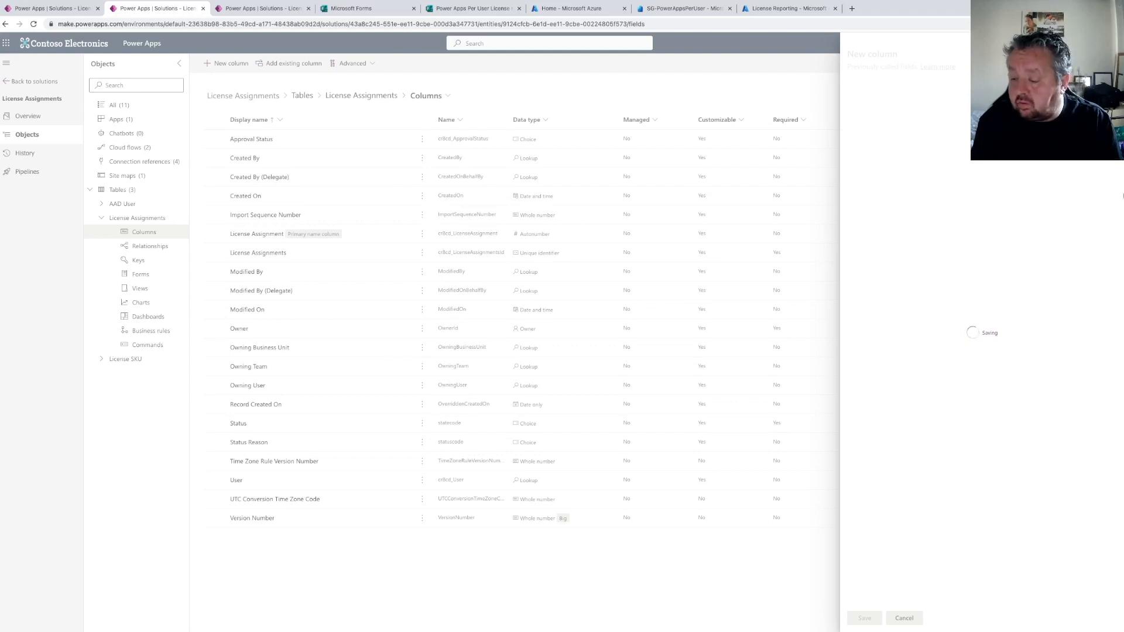
right_click(1122, 200)
left_click(1121, 201)
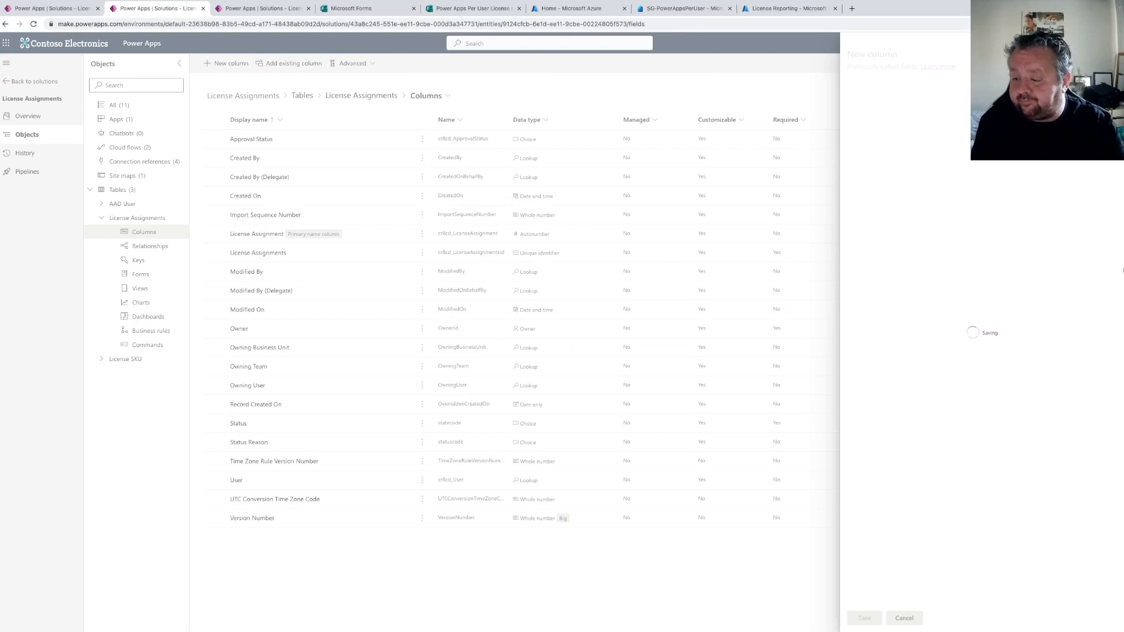
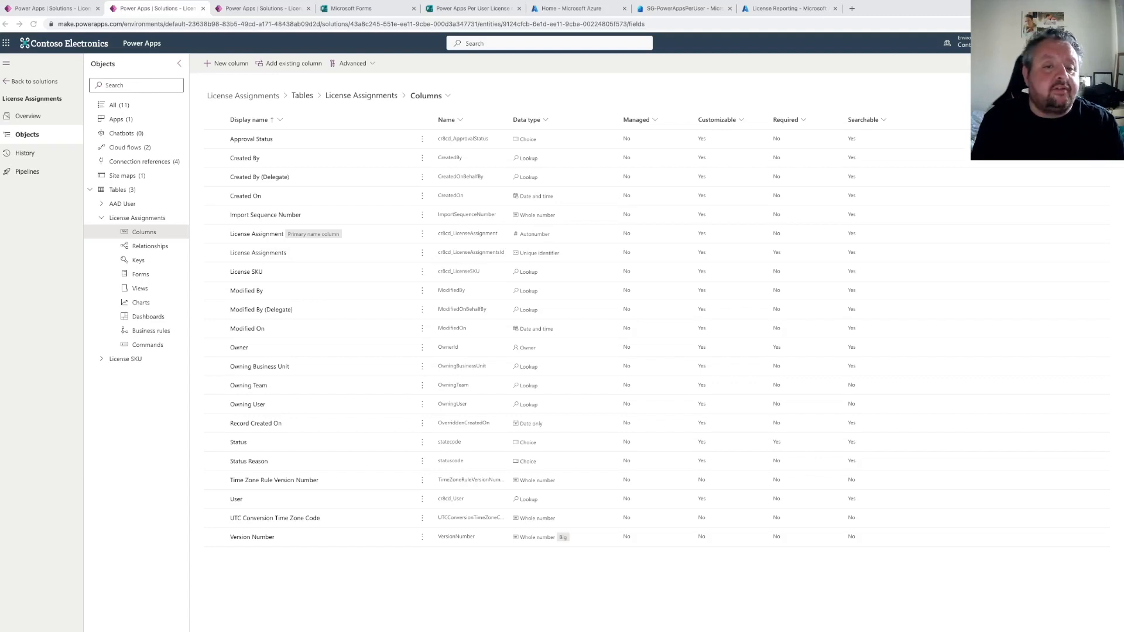
Add a Dataverse Add a new row action after List rows and set its table to License Assignments
left_click(61, 9)
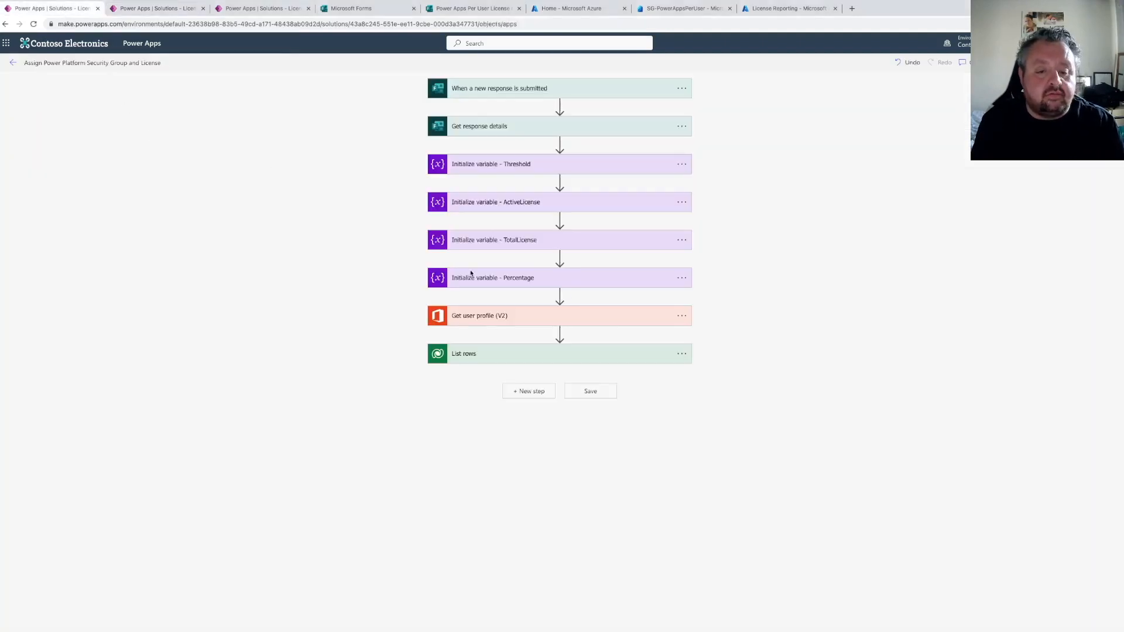
left_click(533, 394)
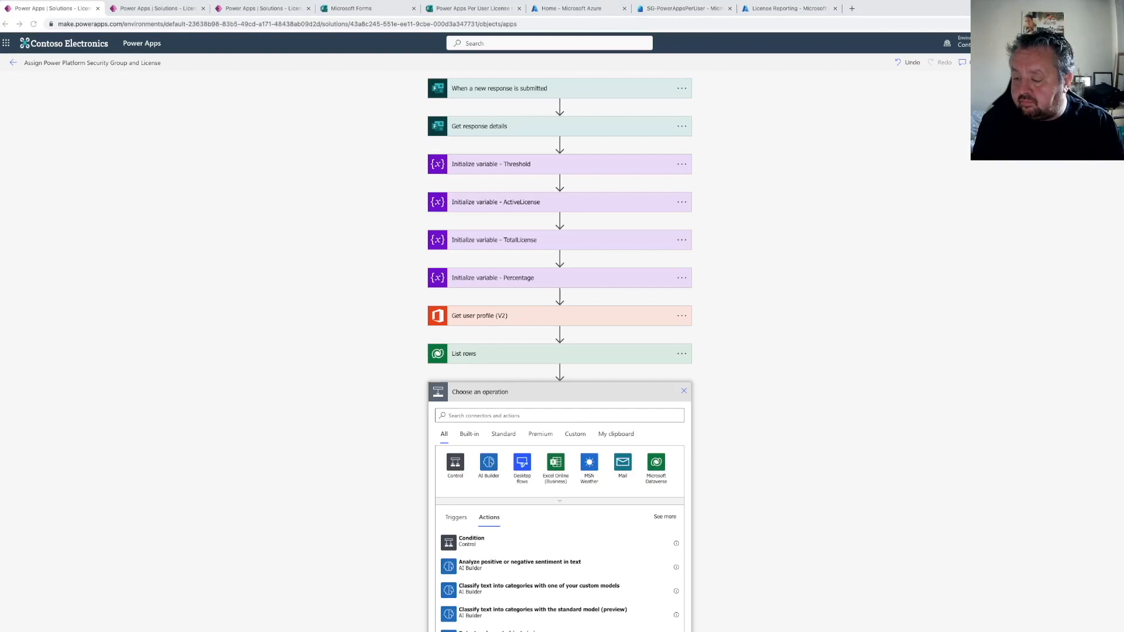
left_click(527, 416)
type("add a row")
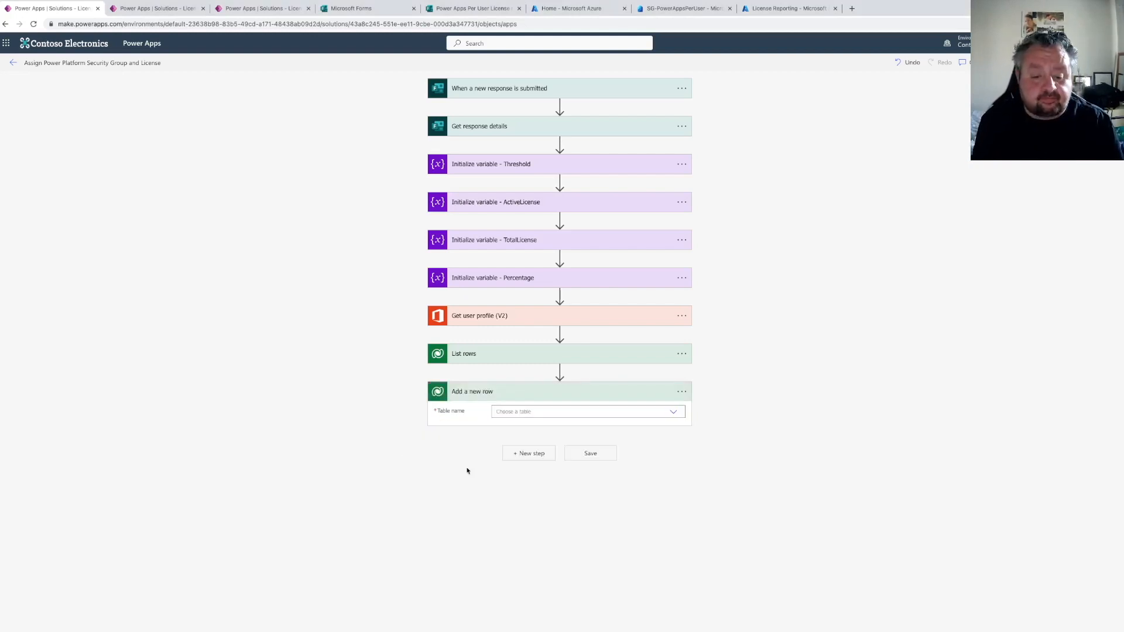
left_click(557, 412)
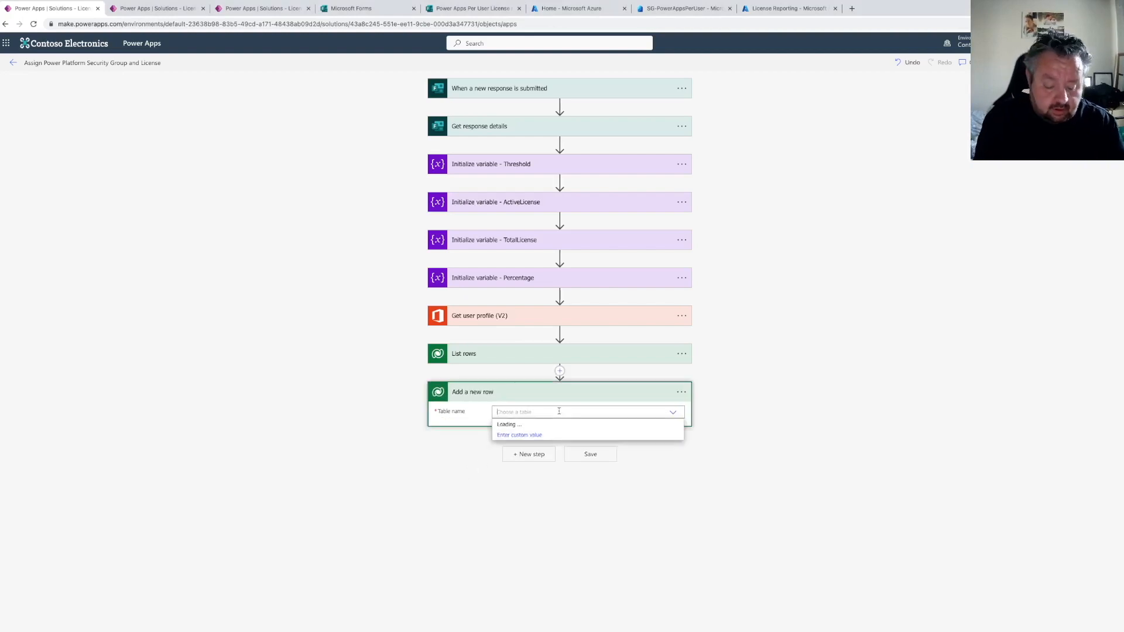
type("lice")
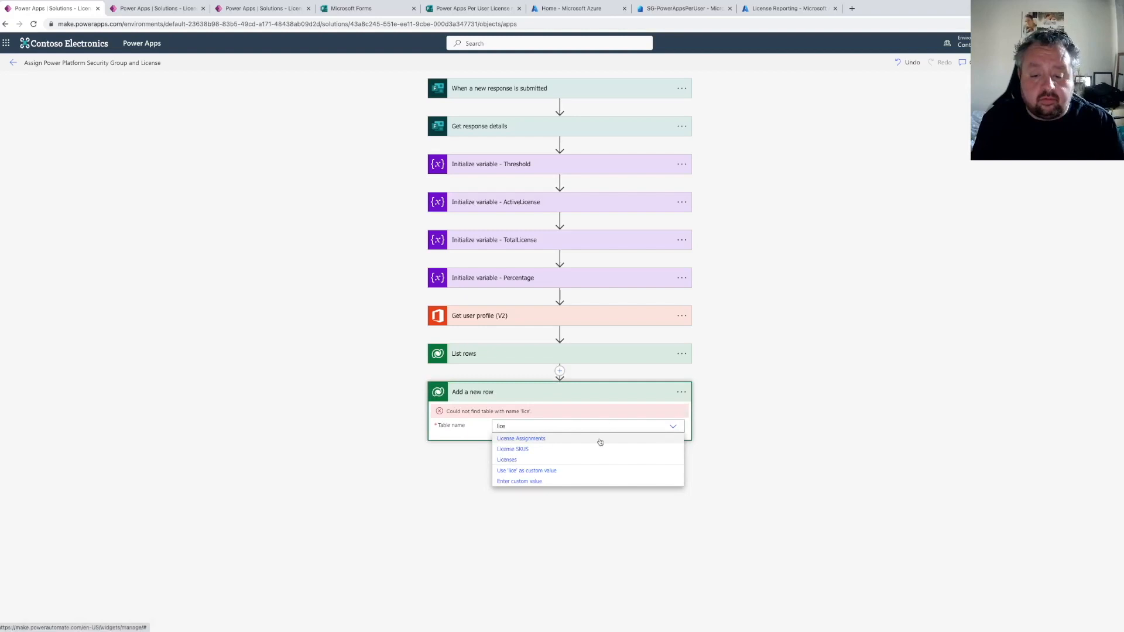
left_click(548, 439)
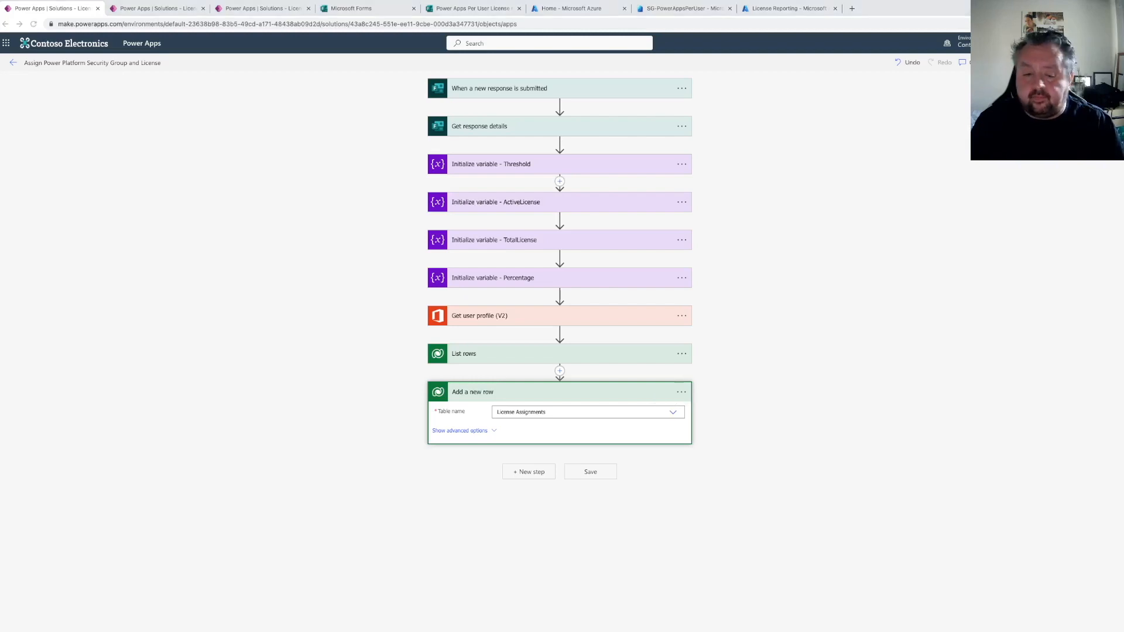
Show the action's advanced options and set Approval Status to In Progress
left_click(460, 432)
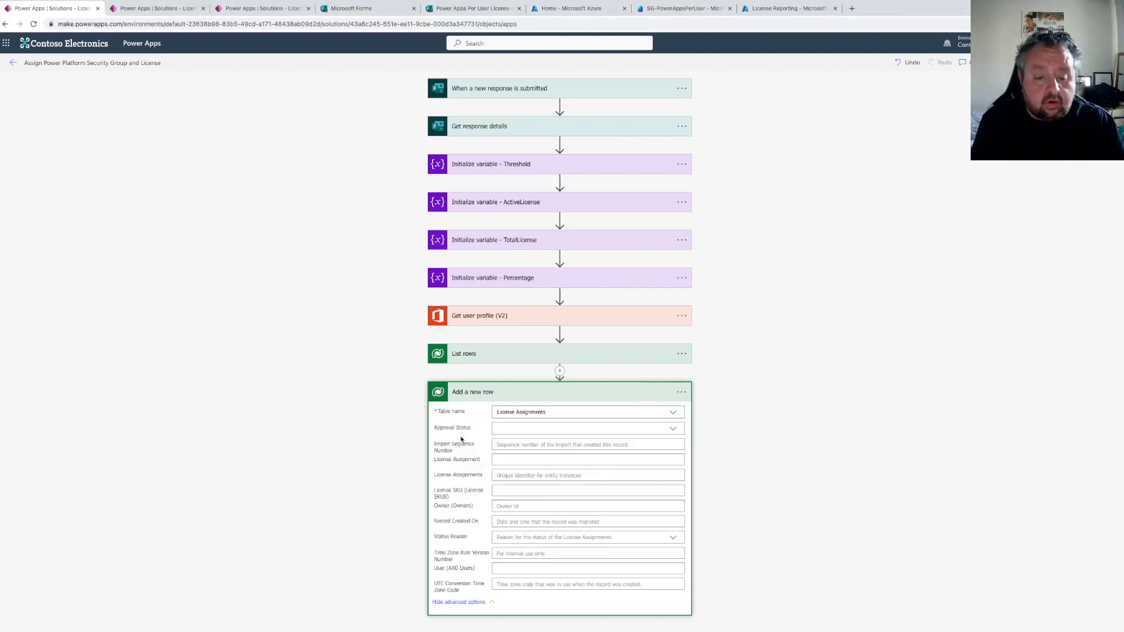
scroll(503, 436, "down", 1)
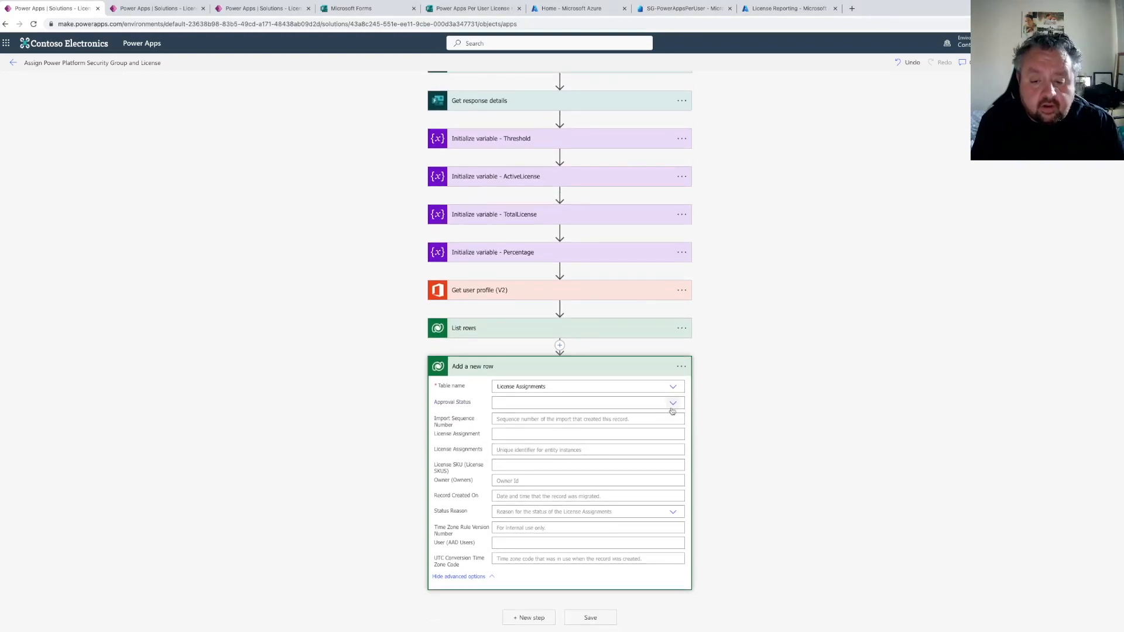
left_click(524, 405)
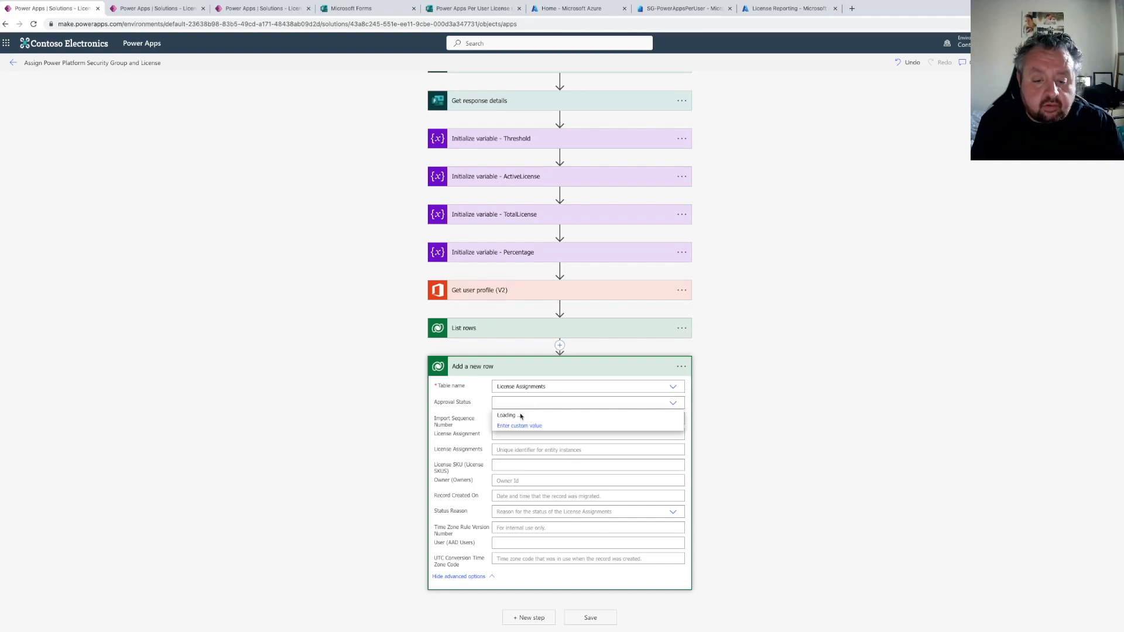
left_click(518, 427)
left_click(512, 464)
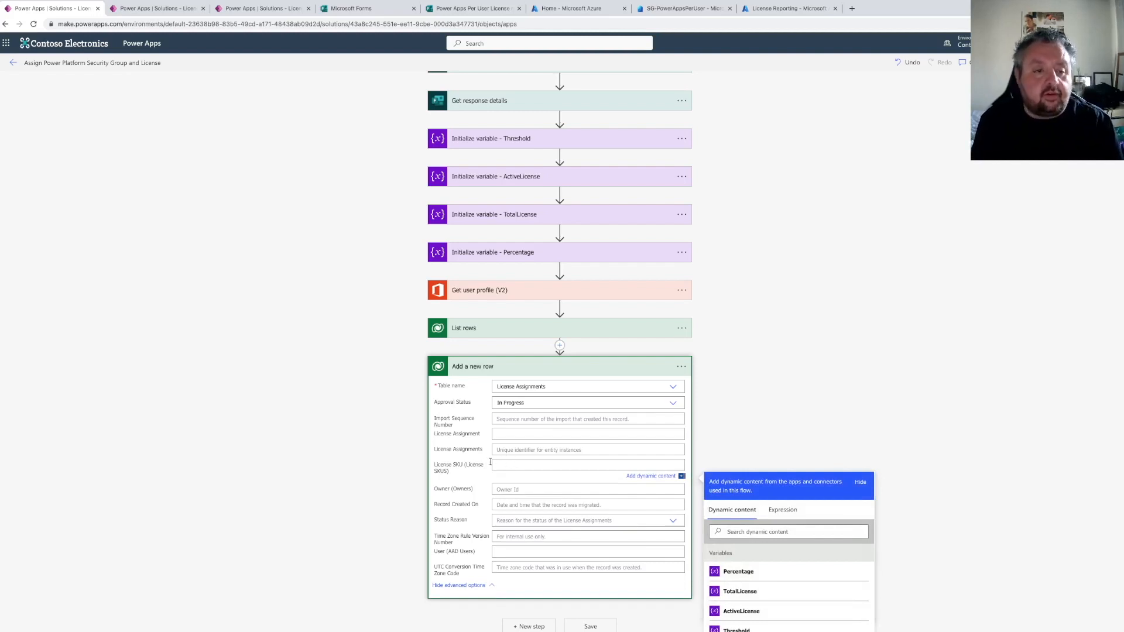
Copy the logical name of the License SKU table's License Name column from its column settings
left_click(175, 9)
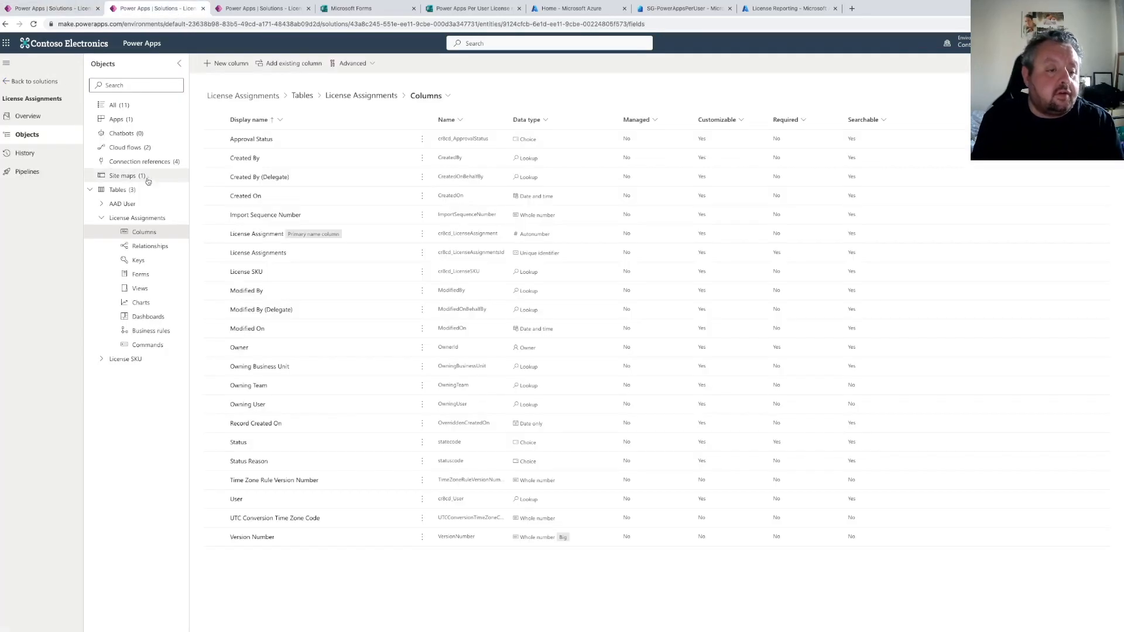
left_click(102, 359)
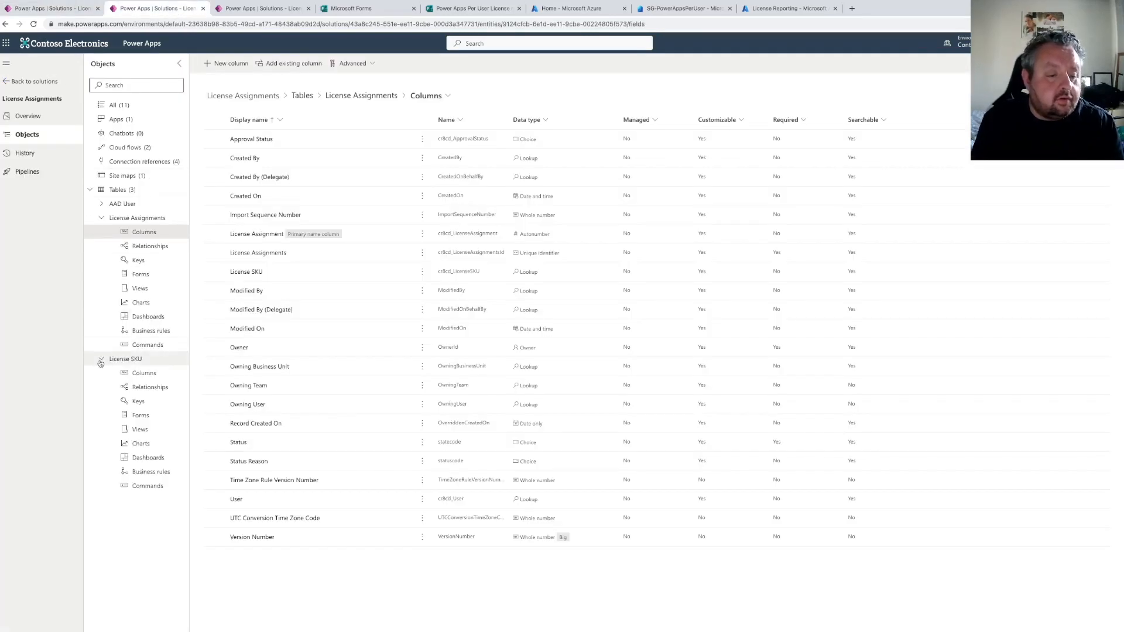
left_click(140, 373)
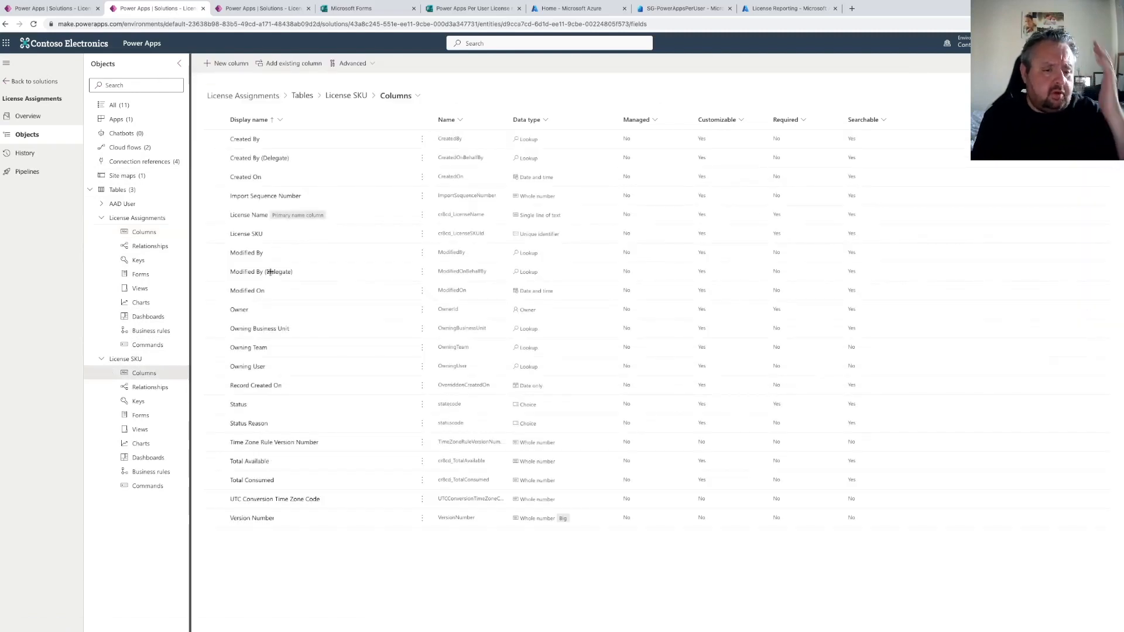
left_click(316, 272)
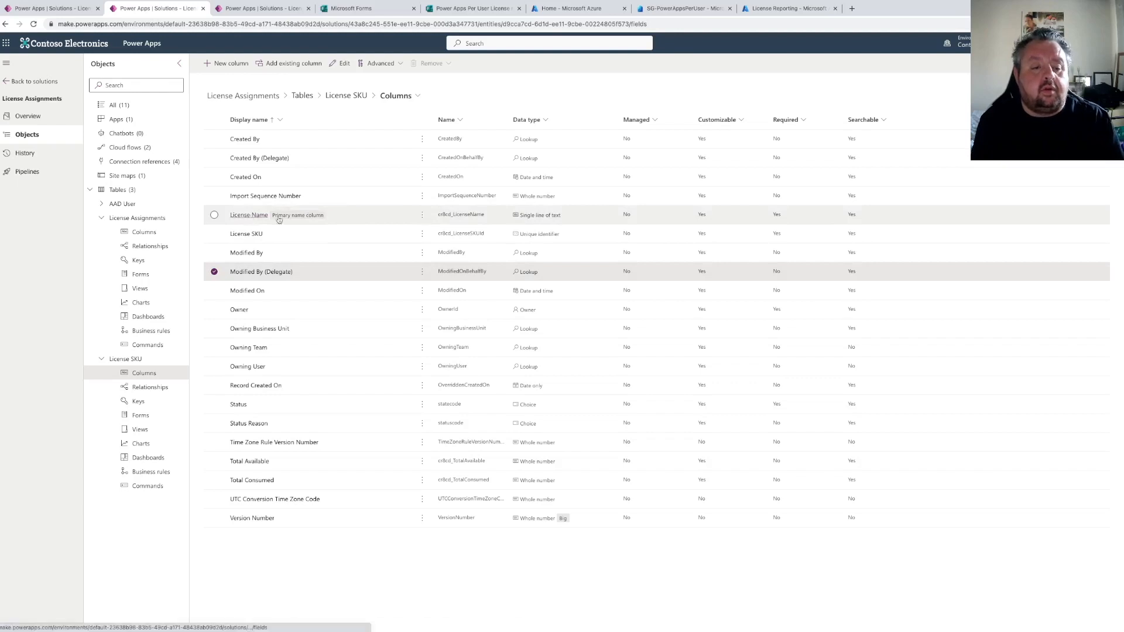
left_click(252, 217)
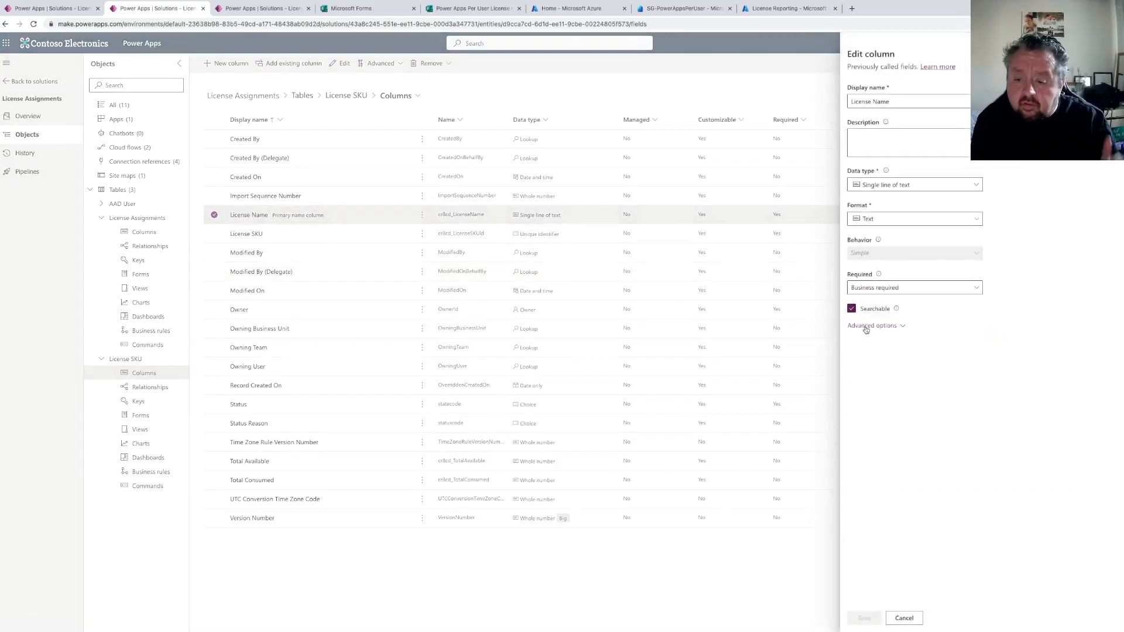
left_click(866, 328)
left_click_drag(905, 398, 839, 399)
key("ctrl+c")
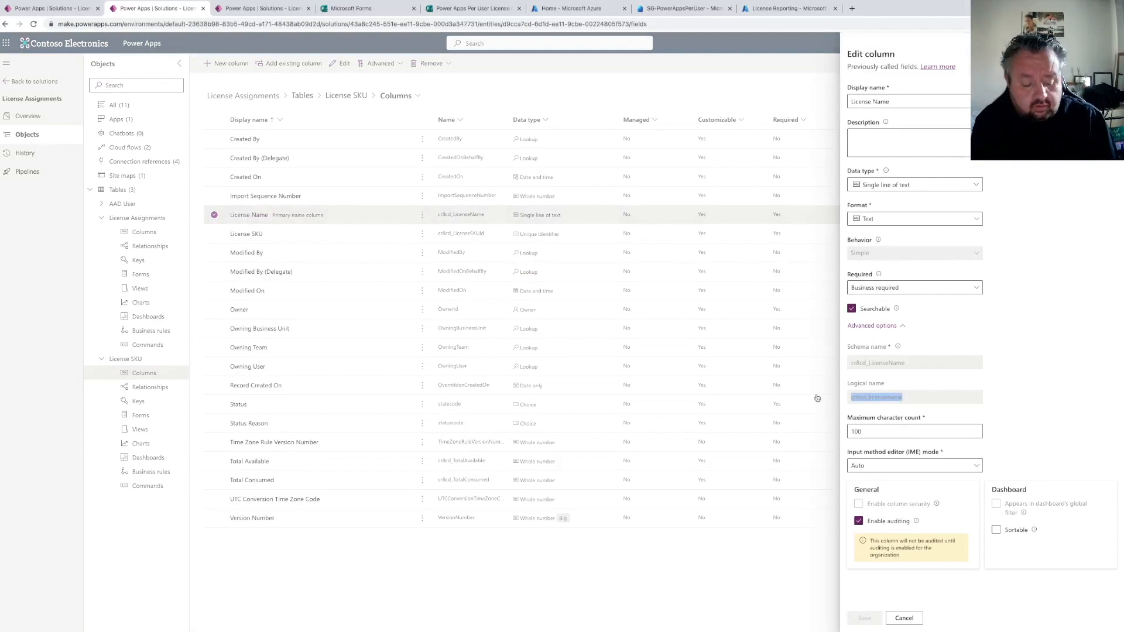
left_click(35, 8)
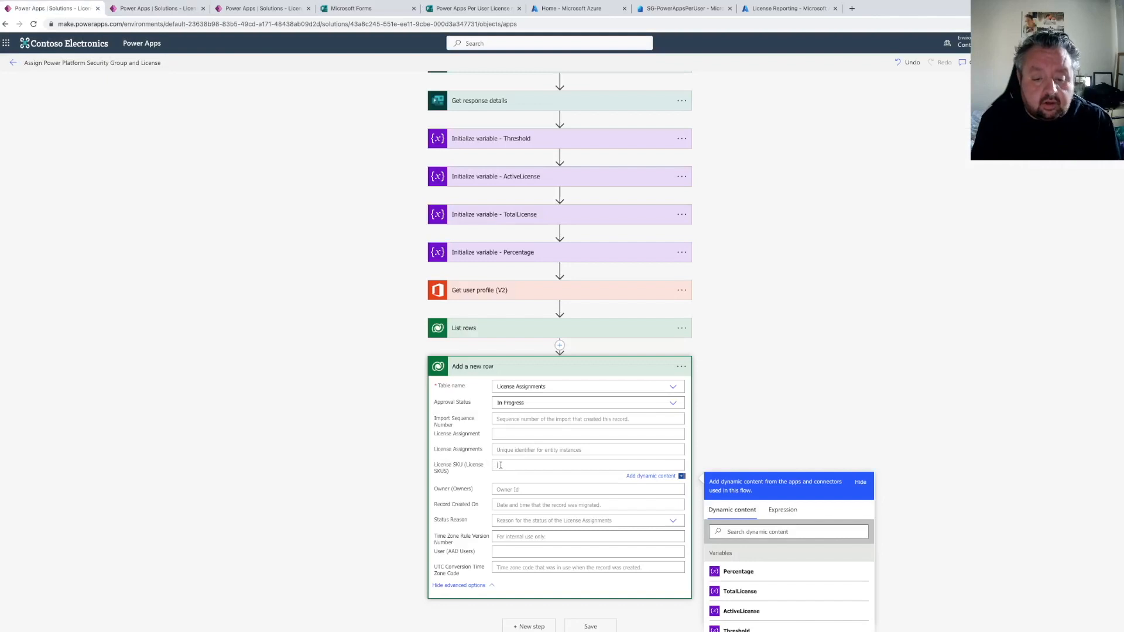
Paste the copied logical name into the License SKU field of the Add a new row action
key("ctrl+v")
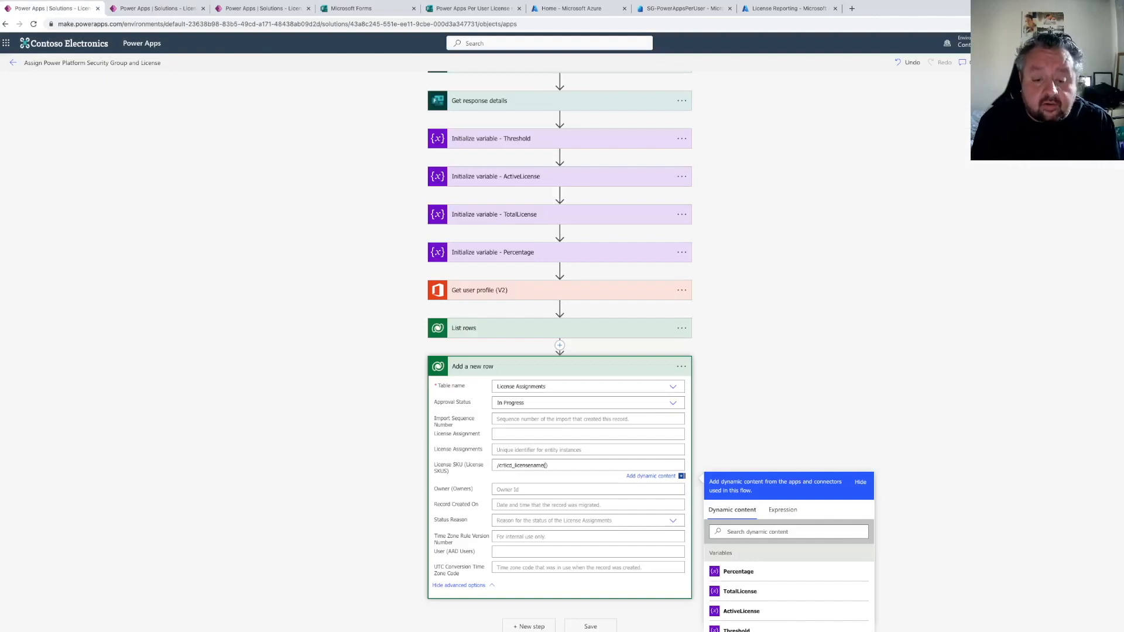
scroll(764, 503, "down", 1)
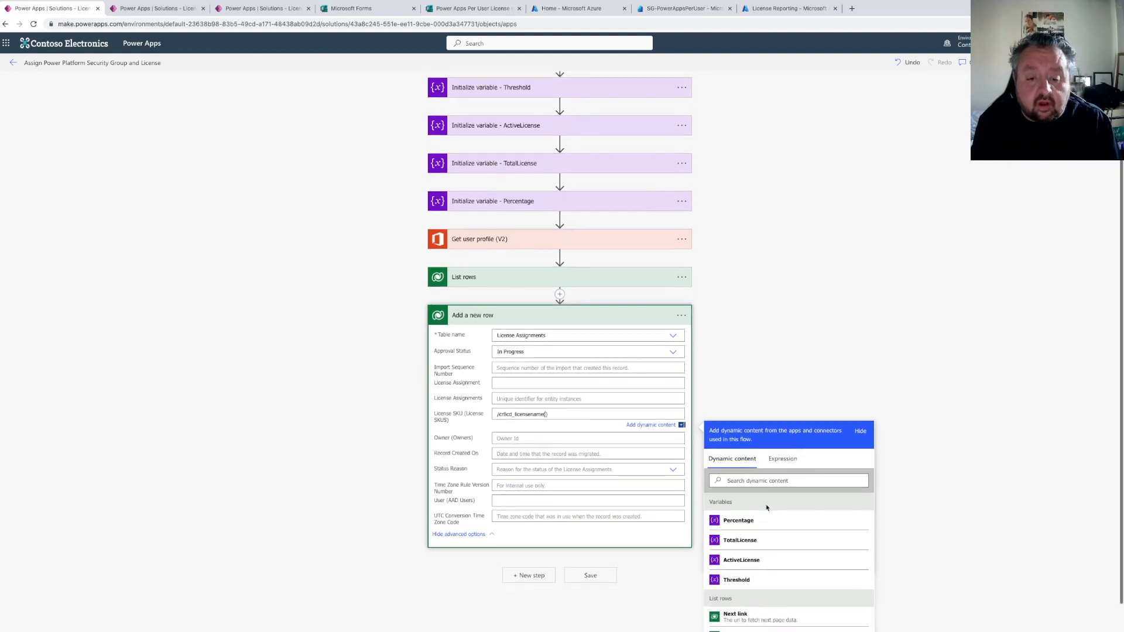
scroll(761, 511, "down", 5)
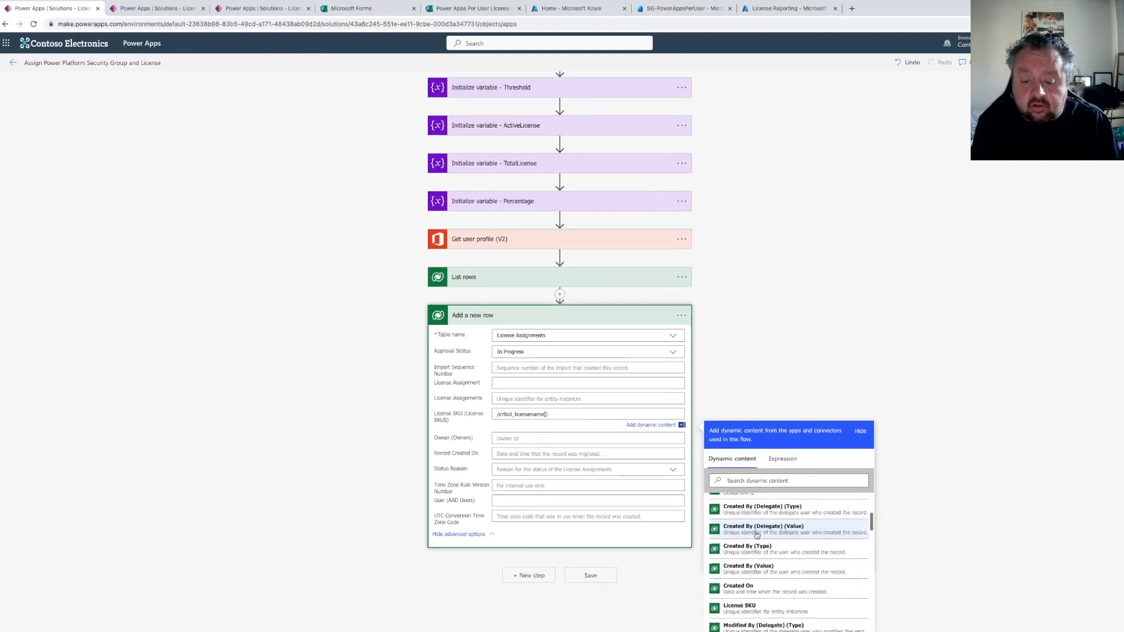
Try inserting the License SKU dynamic value from List rows into the License SKU field
left_click(761, 480)
type("l")
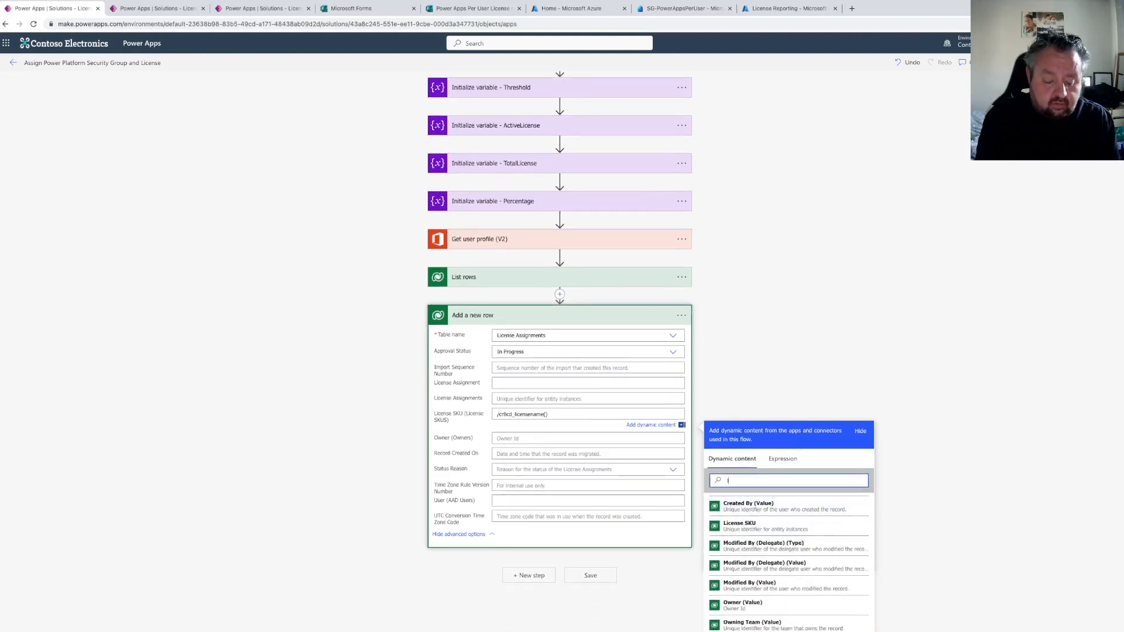
type("icens")
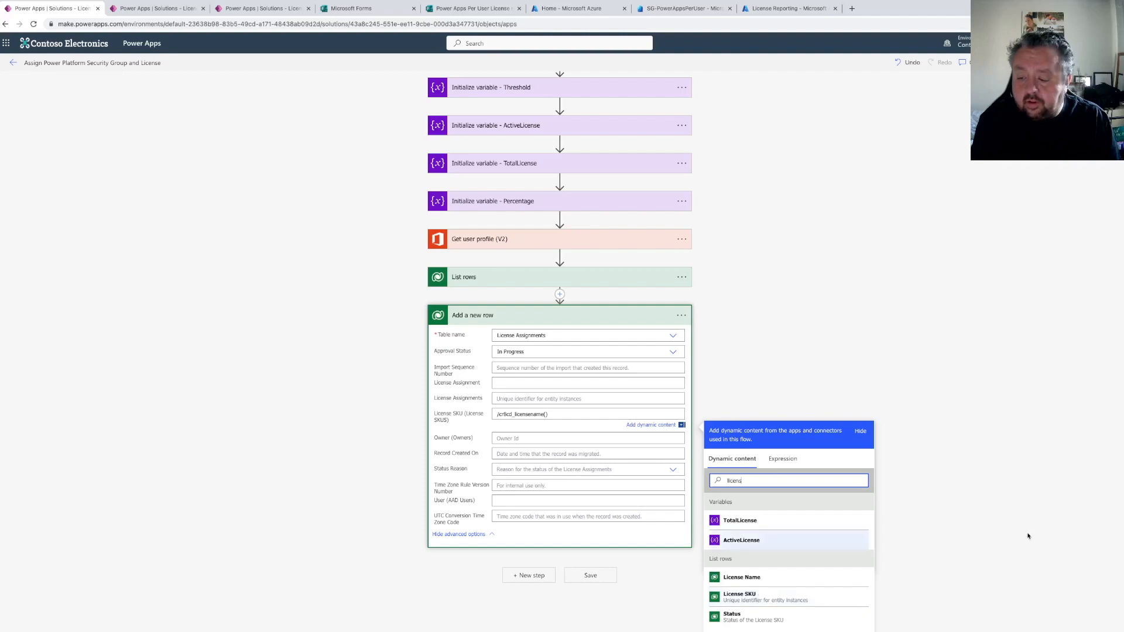
left_click(709, 595)
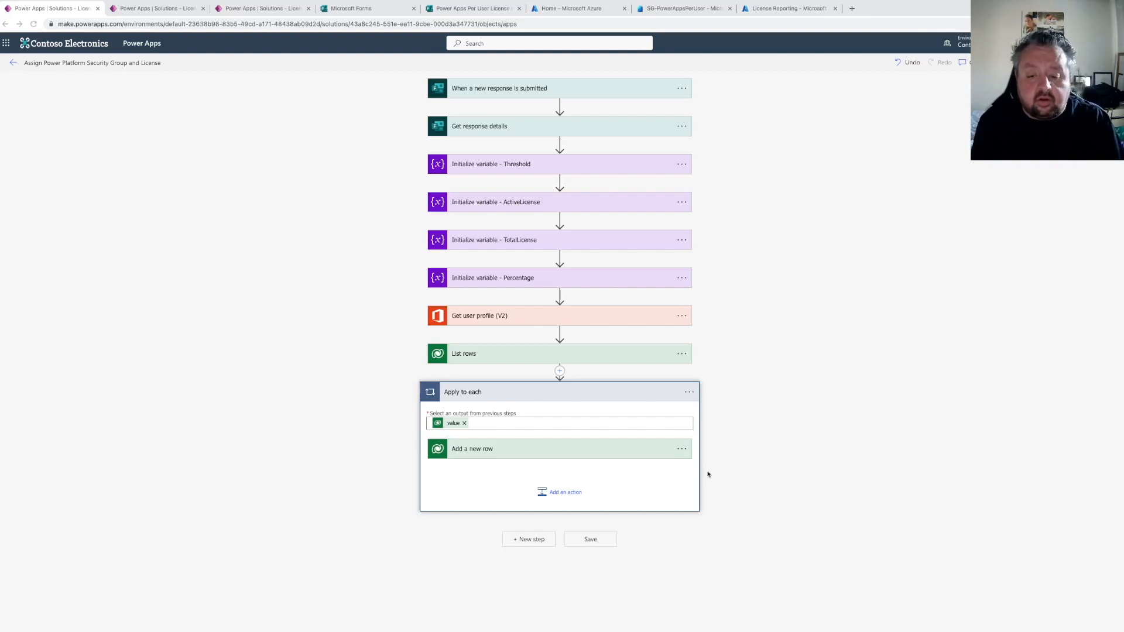
Remove the inserted token, move Add a new row out of the Apply to each loop and delete the loop
left_click(597, 455)
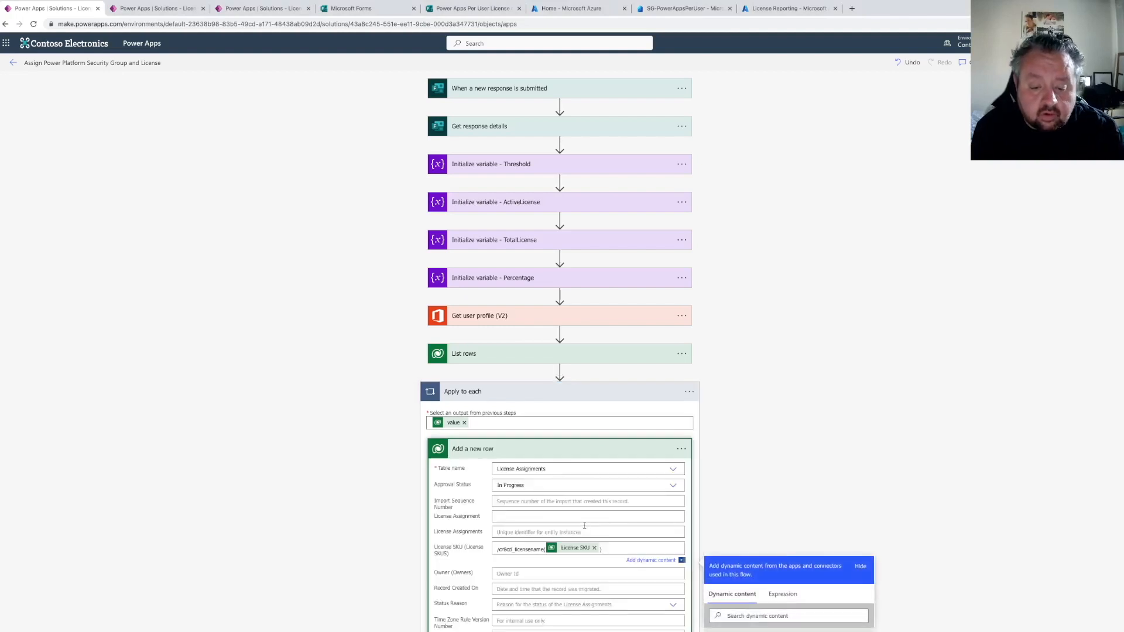
left_click(594, 548)
left_click_drag(538, 451, 562, 372)
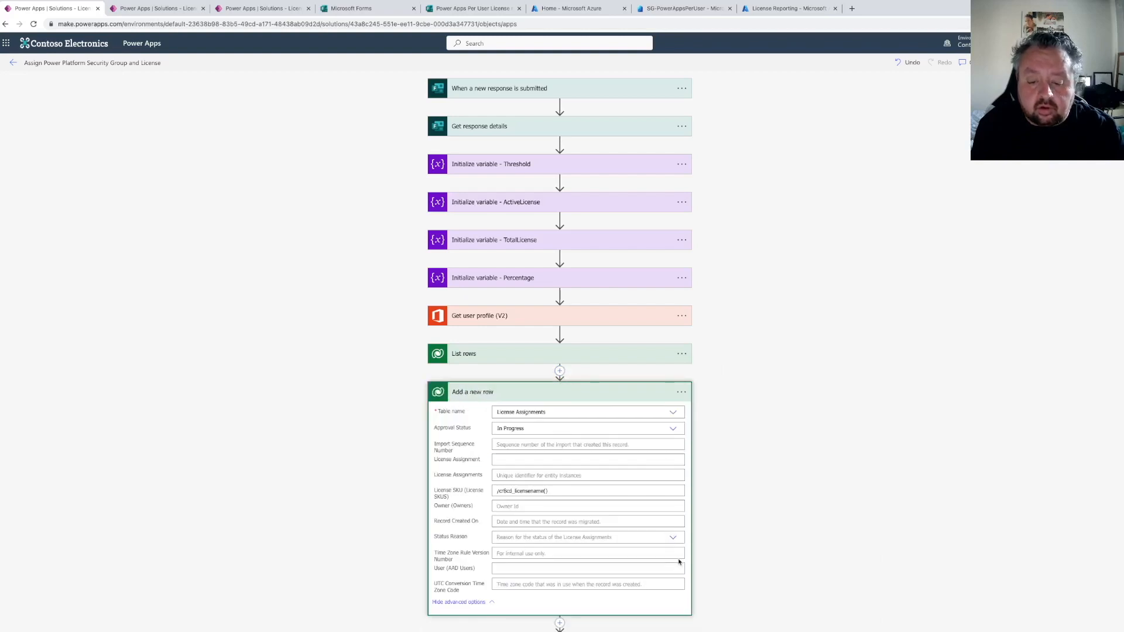
scroll(732, 557, "down", 3)
left_click(681, 499)
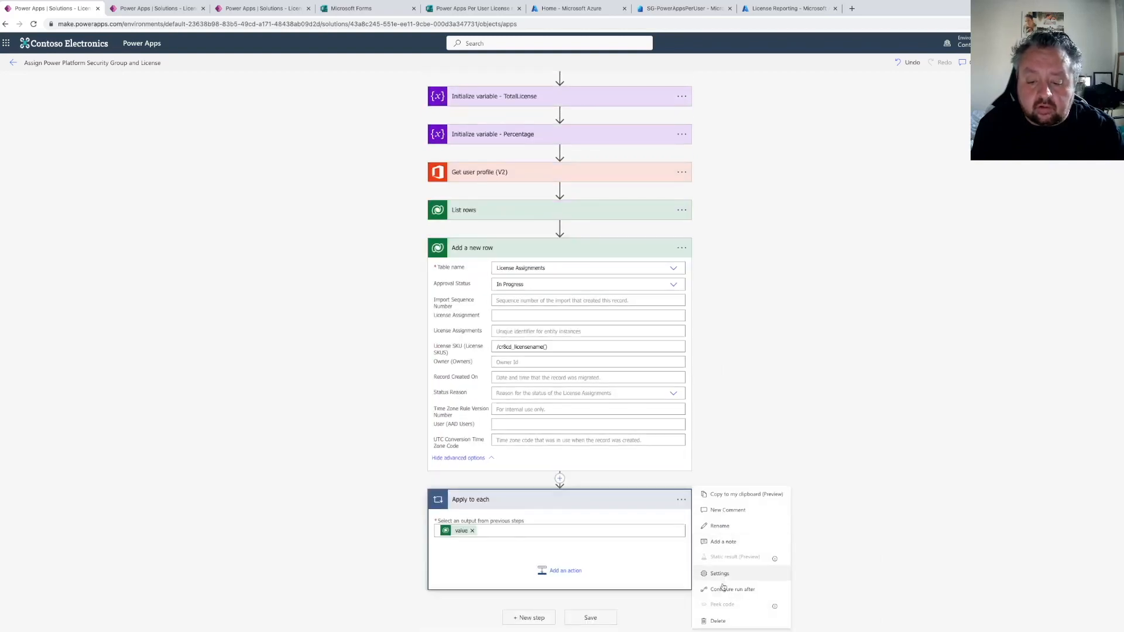
left_click(725, 621)
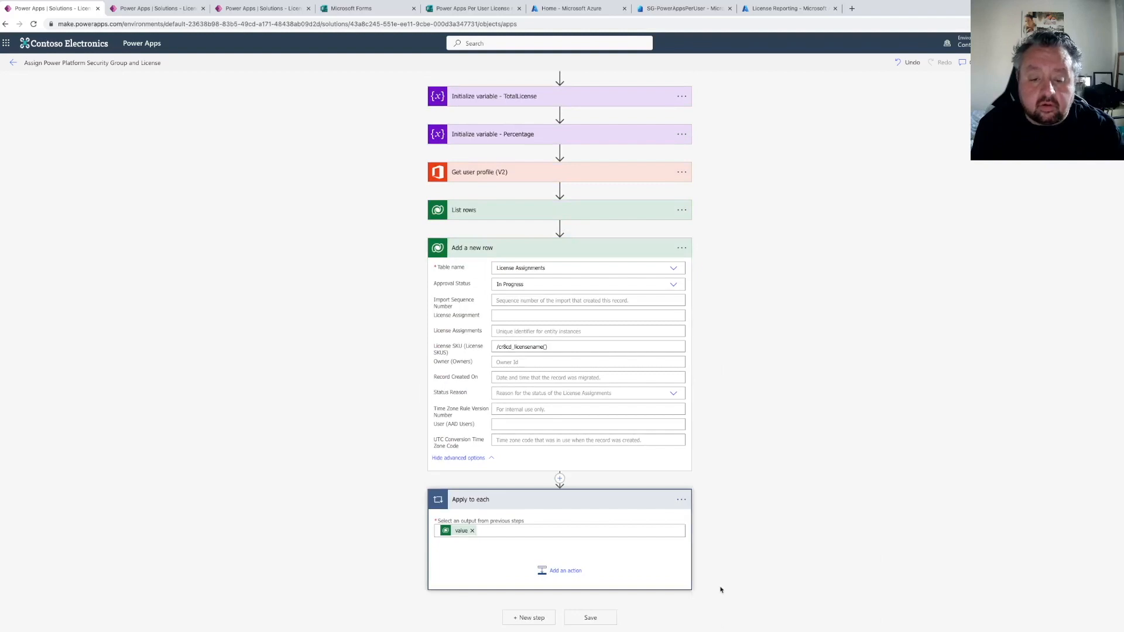
Paste the copied first-row lookup expression into the License SKU field's expression editor and review its column reference
left_click(562, 362)
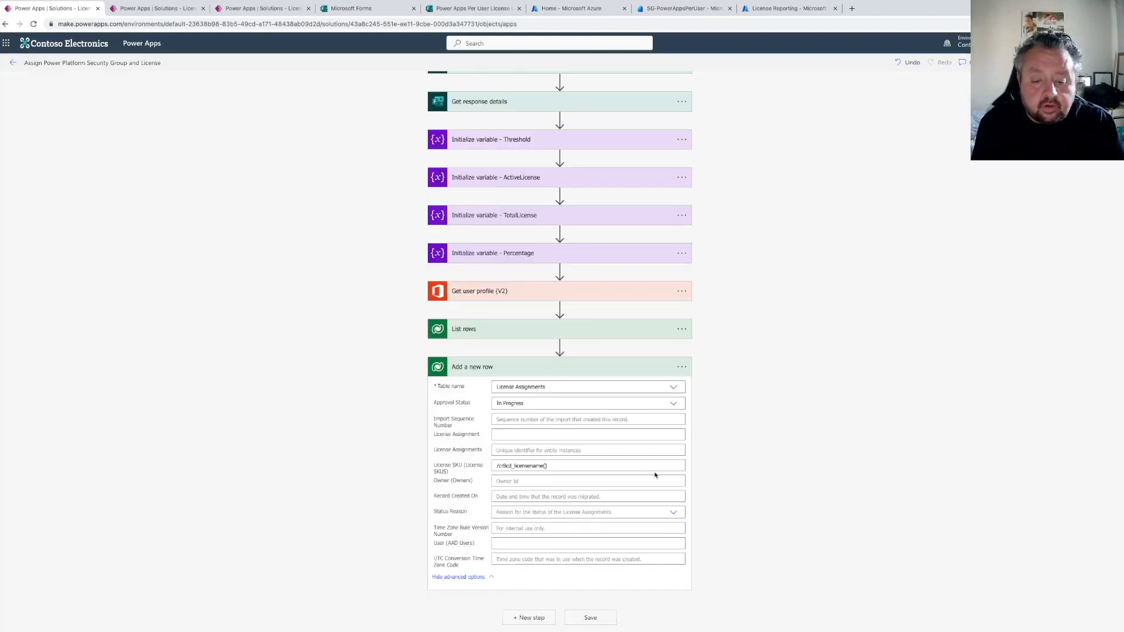
left_click(635, 470)
left_click(783, 511)
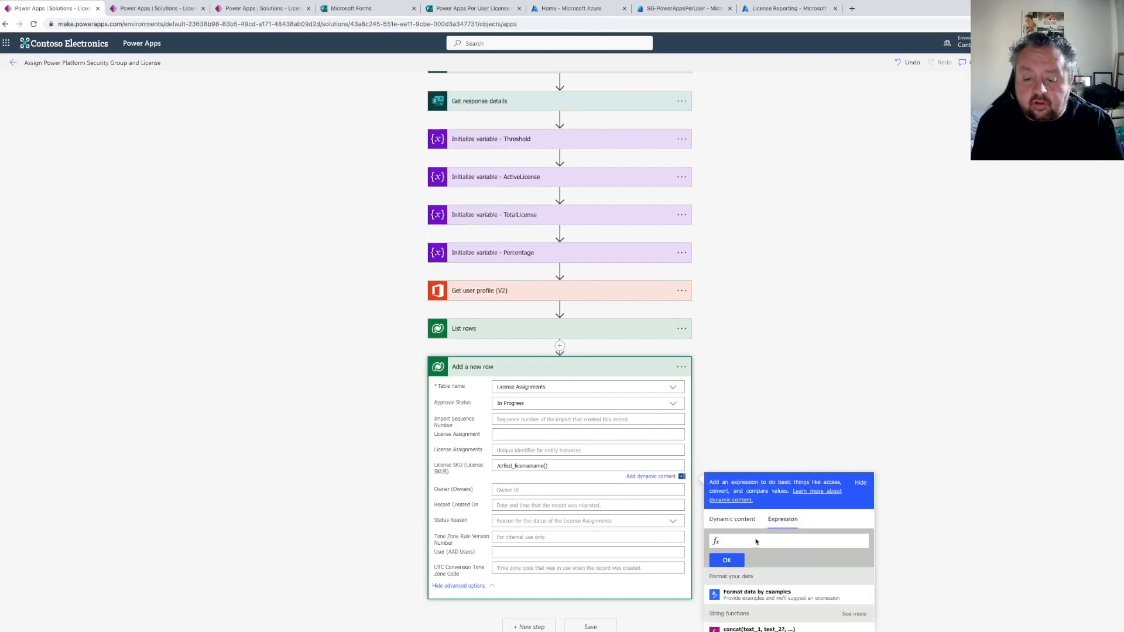
key("ctrl+v")
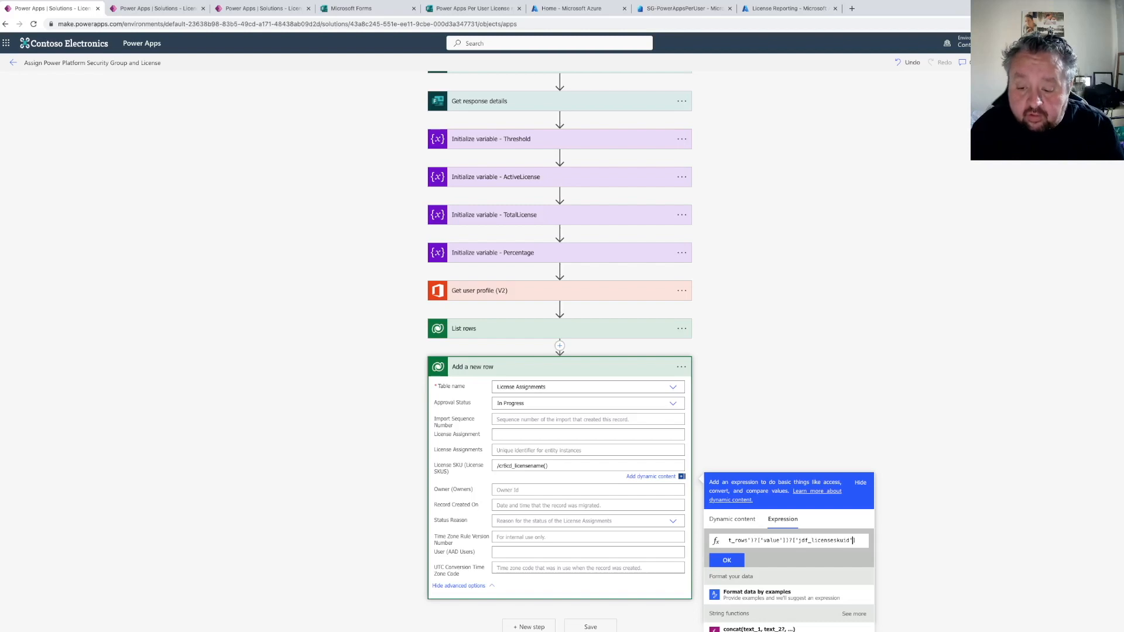
key("Home")
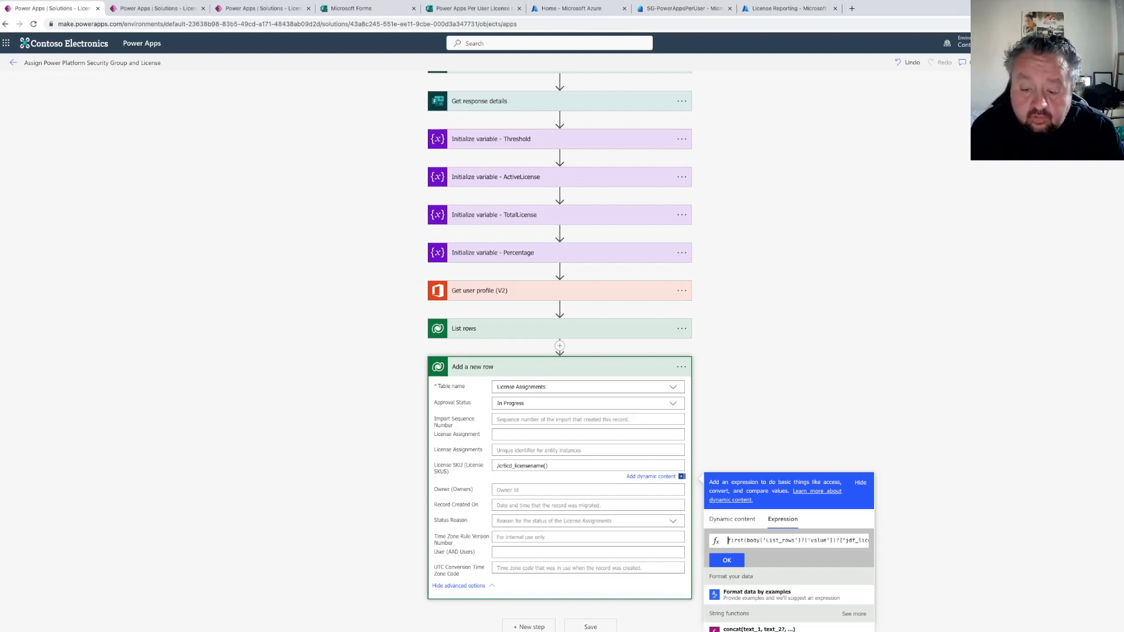
key("Right")
key("Right")
key("Right")
key("Right")
key("Right")
key("Right")
key("Right")
key("Right")
key("Right")
key("Right")
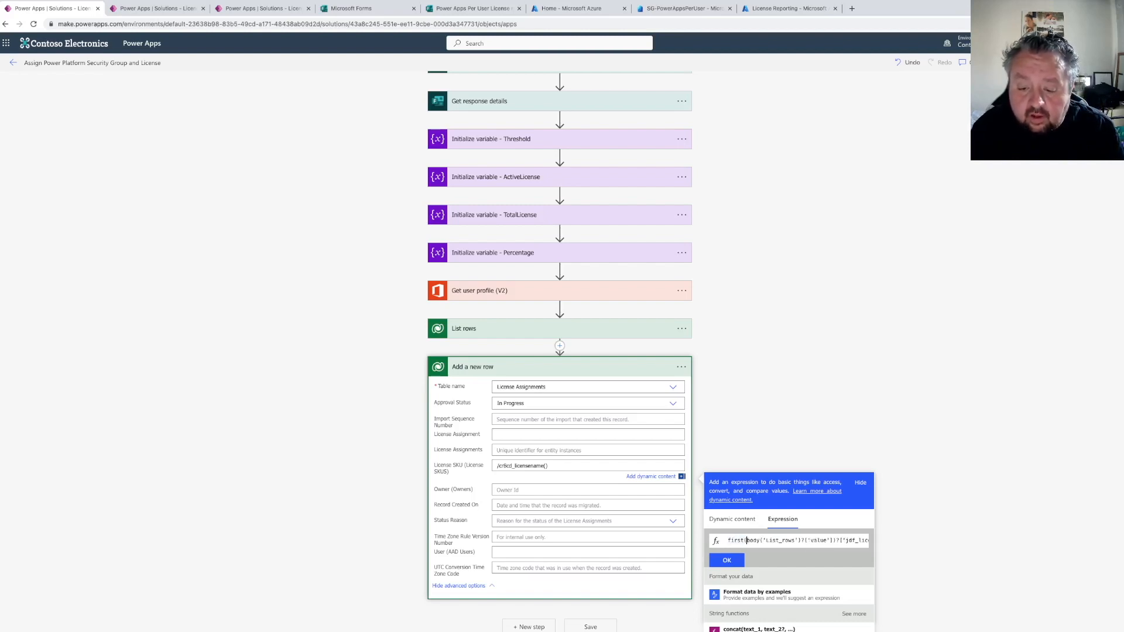
key("Right")
key("Right")
key("Right")
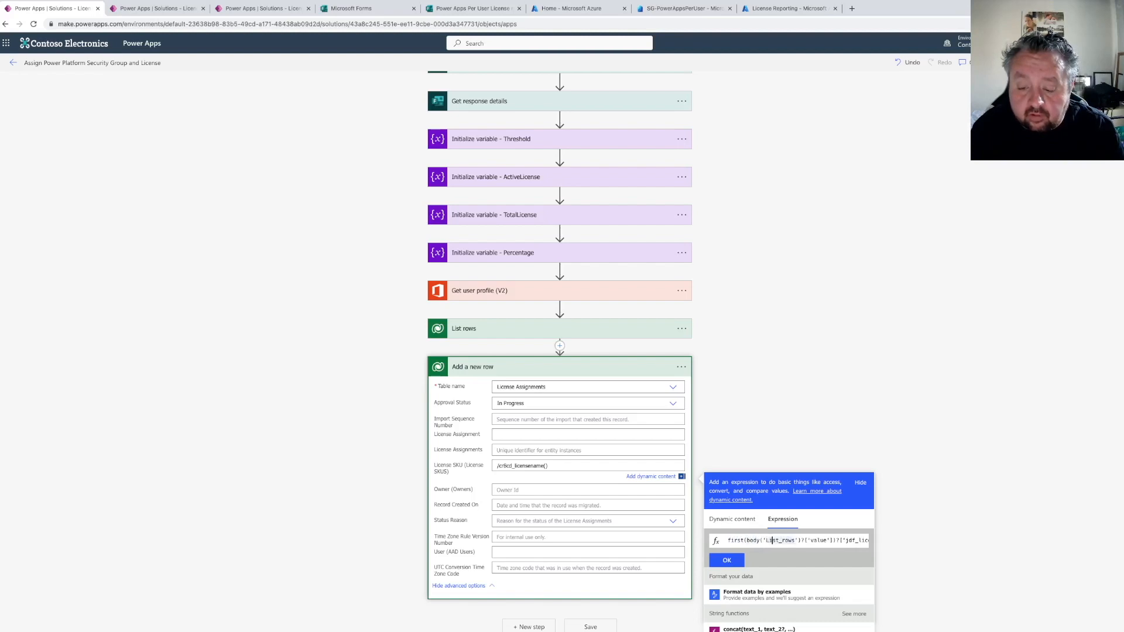
key("Right")
key("Right")
key("Right")
key("Right")
key("Right")
key("Right")
key("Right")
key("Right")
key("Right")
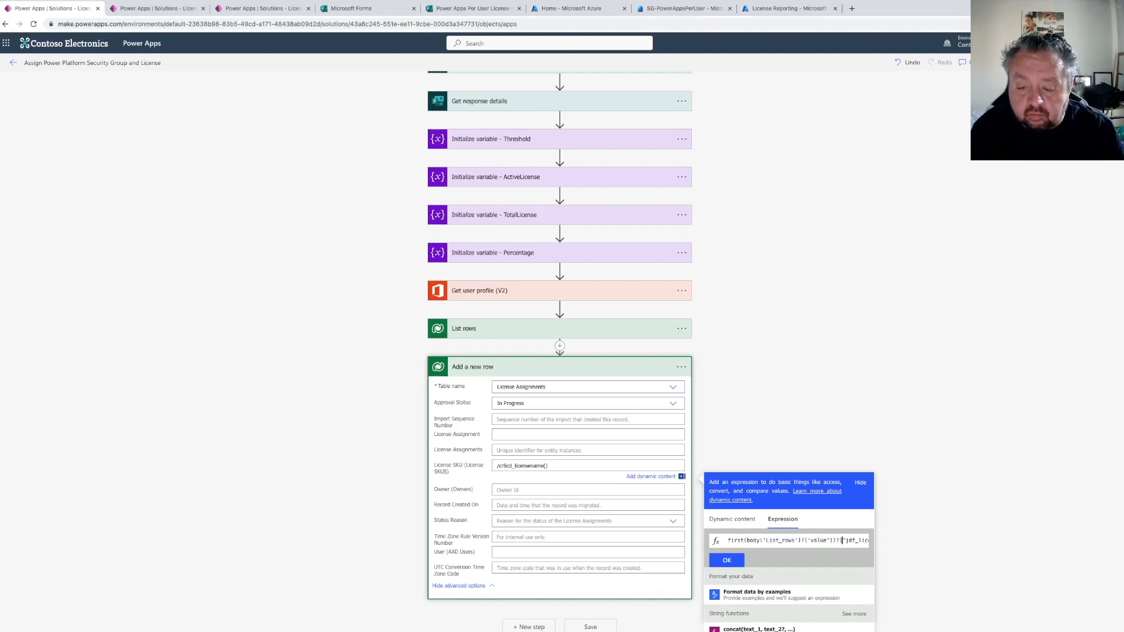
key("Right")
key("Right")
key("Right")
key("Right")
key("Right")
key("Right")
key("Right")
key("Right")
key("Right")
key("Right")
key("Right")
key("Right")
key("Right")
key("Right")
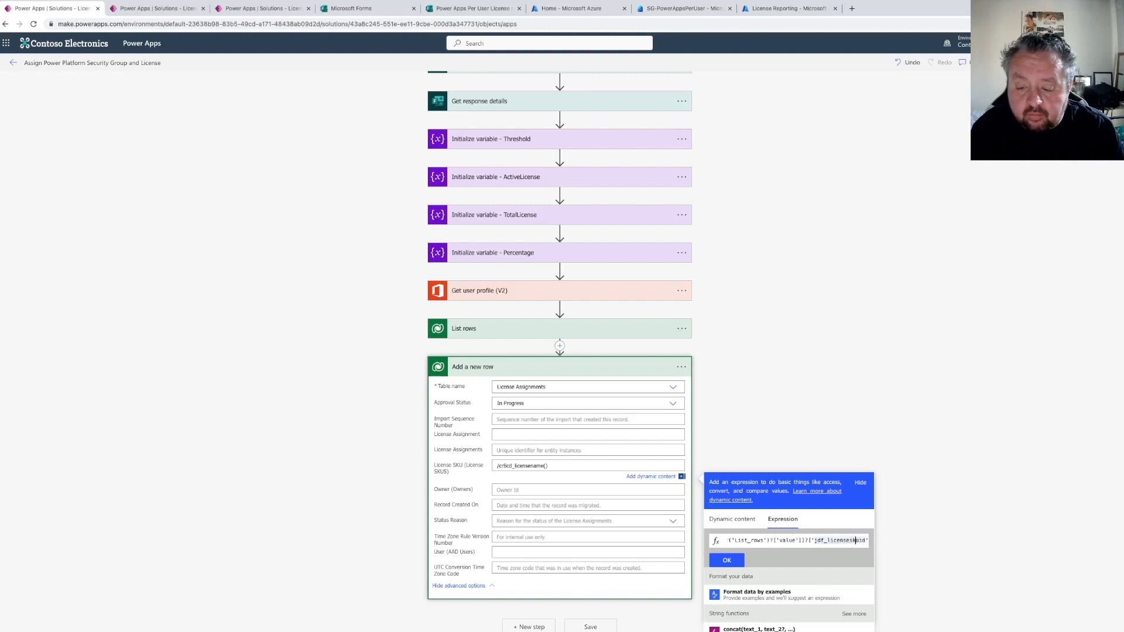
key("Left")
key("Left")
key("Left")
key("Left")
key("Left")
key("Left")
key("Left")
key("Left")
key("Left")
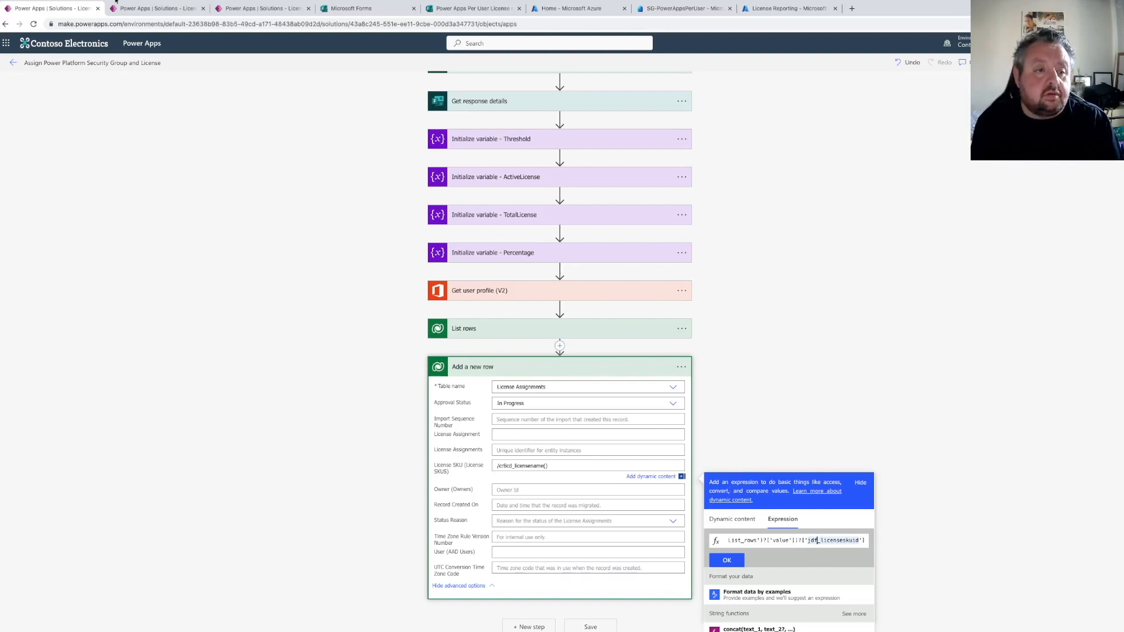
Copy the logical name of the License SKU table's License SKU identifier column from its column settings
left_click(162, 10)
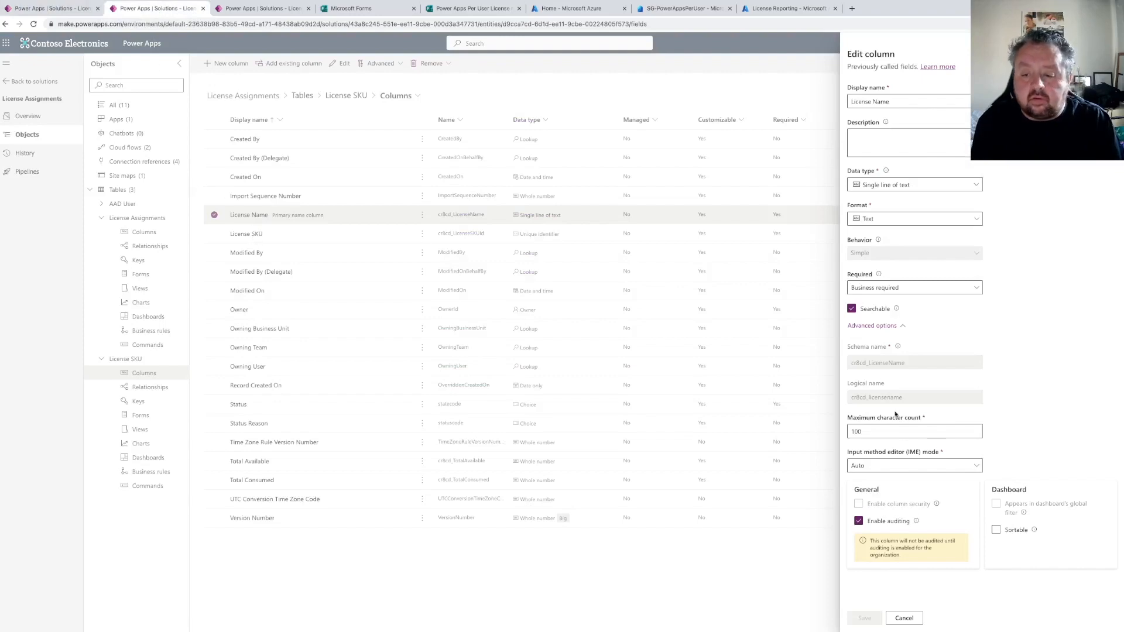
left_click(904, 618)
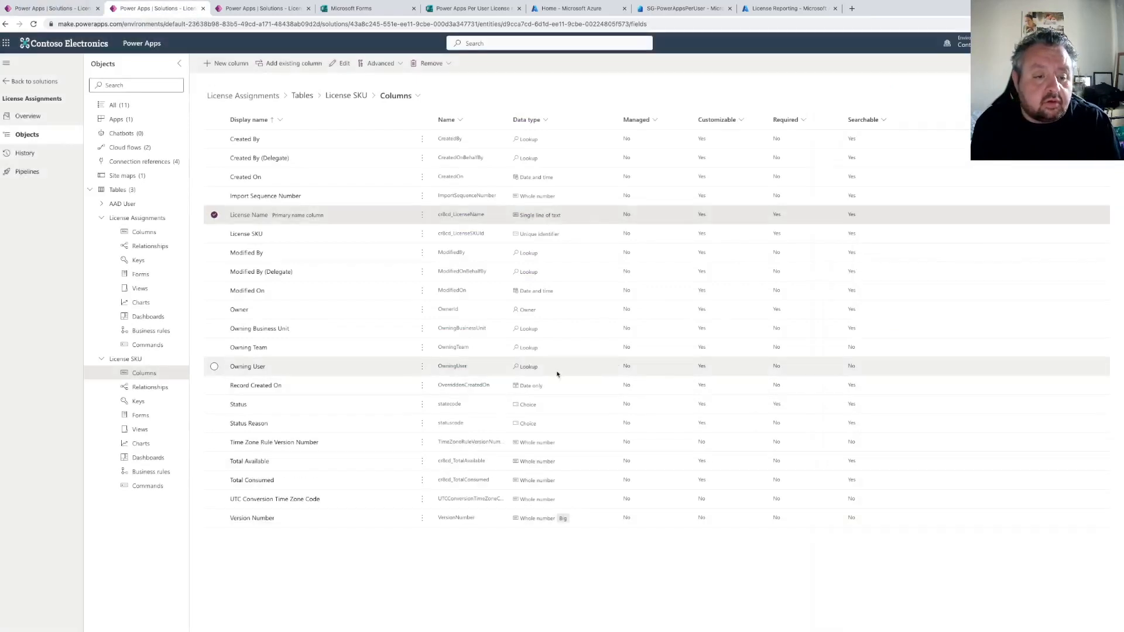
left_click(253, 235)
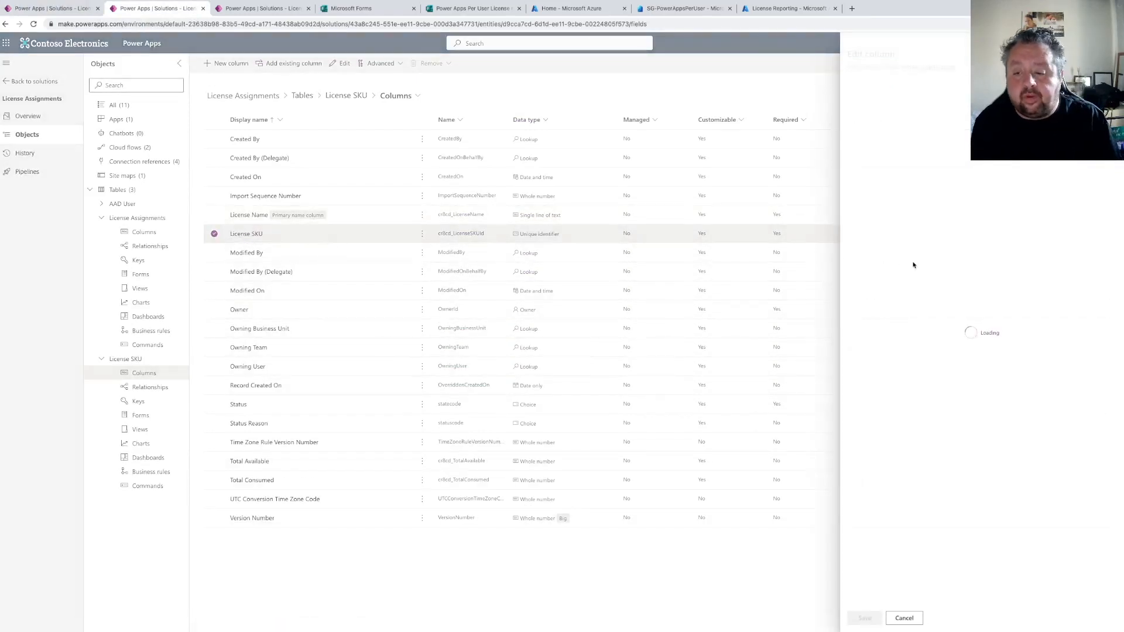
left_click(881, 259)
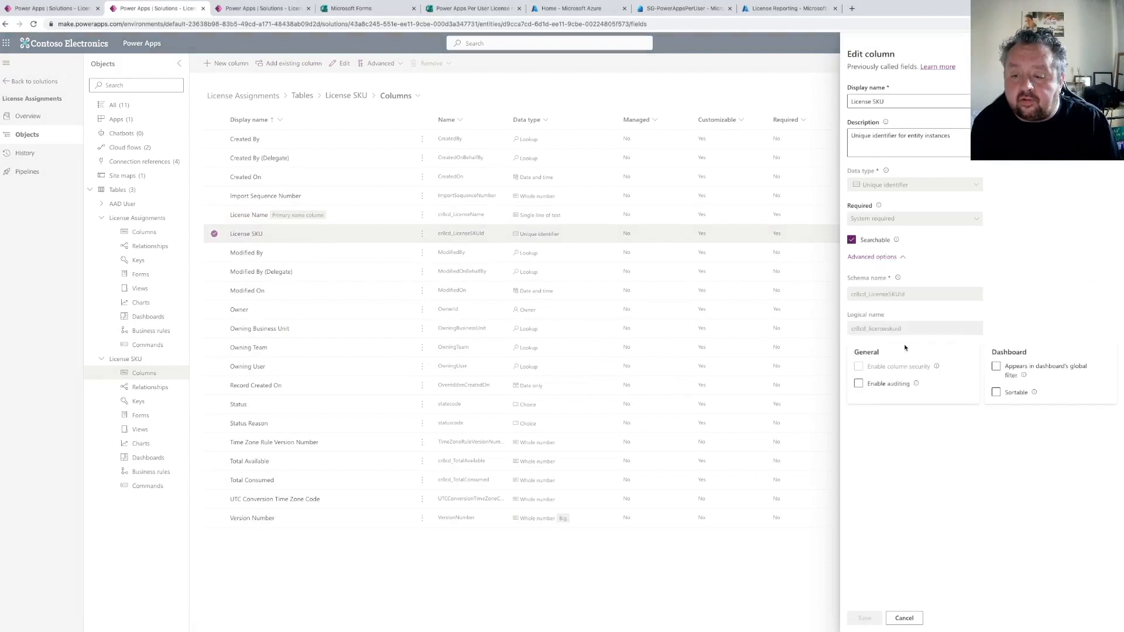
left_click_drag(902, 329, 828, 334)
key("ctrl+c")
key("ctrl+1")
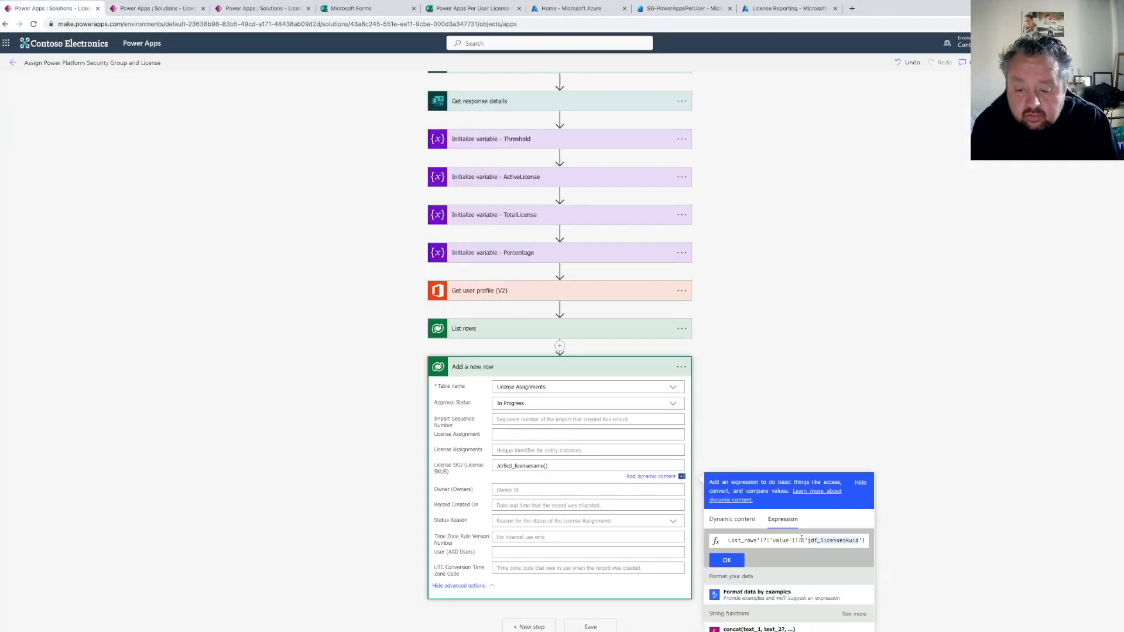
Replace the column reference in the expression with the copied logical name crbcd_licenseskuid
left_click_drag(818, 540, 850, 543)
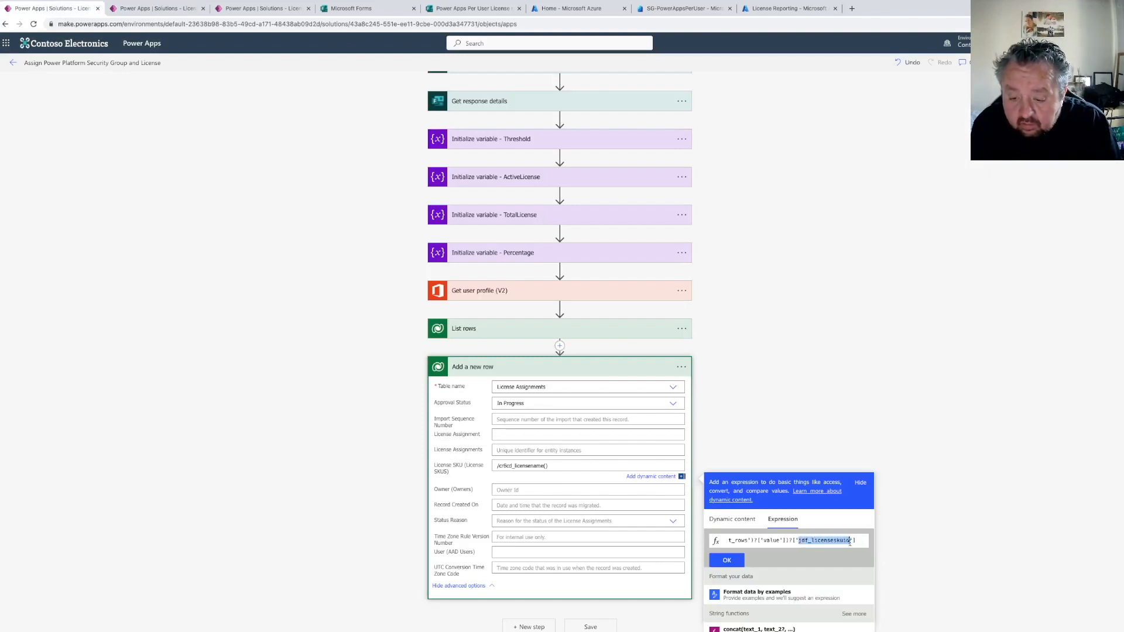
key("ctrl+v")
Copy the whole expression and paste it as a note on the Add a new row action
left_click_drag(863, 542, 674, 534)
key("ctrl+c")
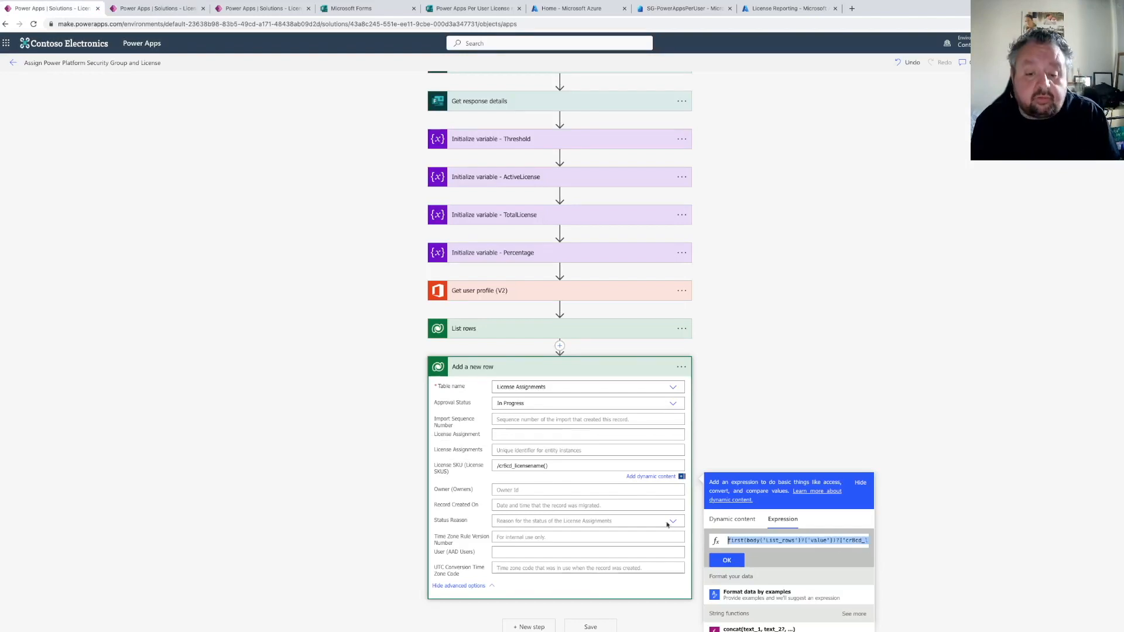
left_click(681, 366)
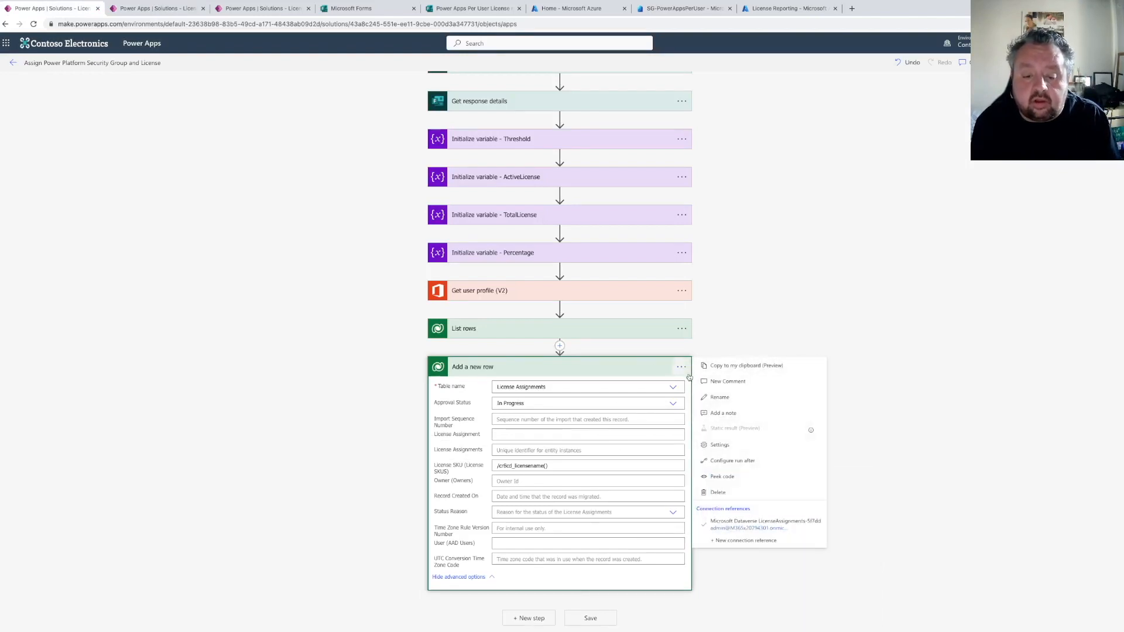
left_click(711, 381)
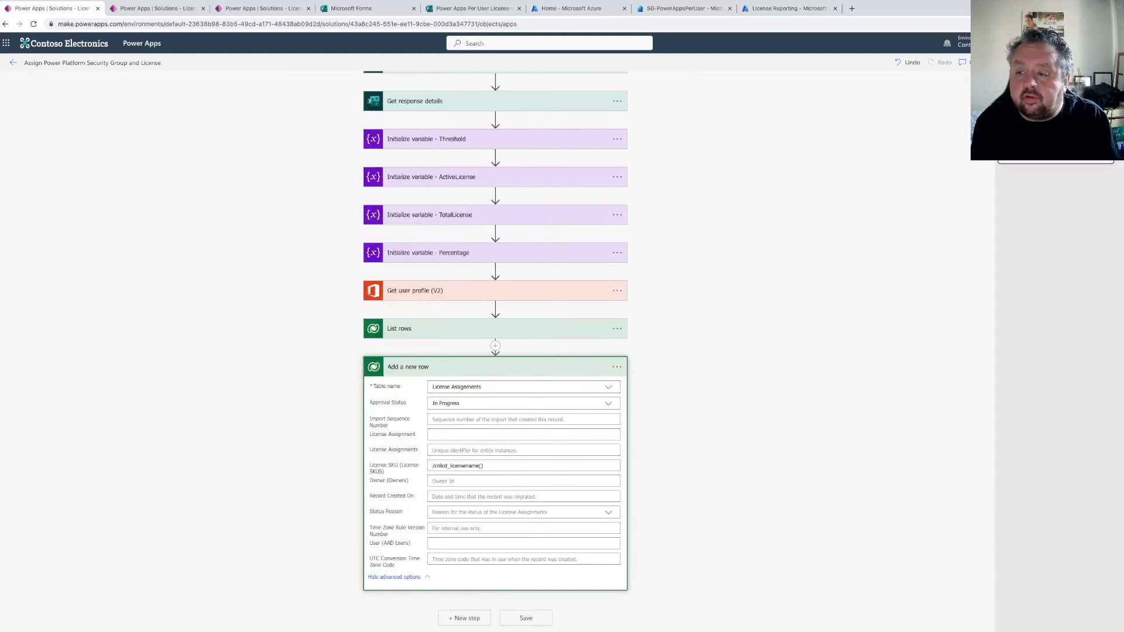
left_click(682, 367)
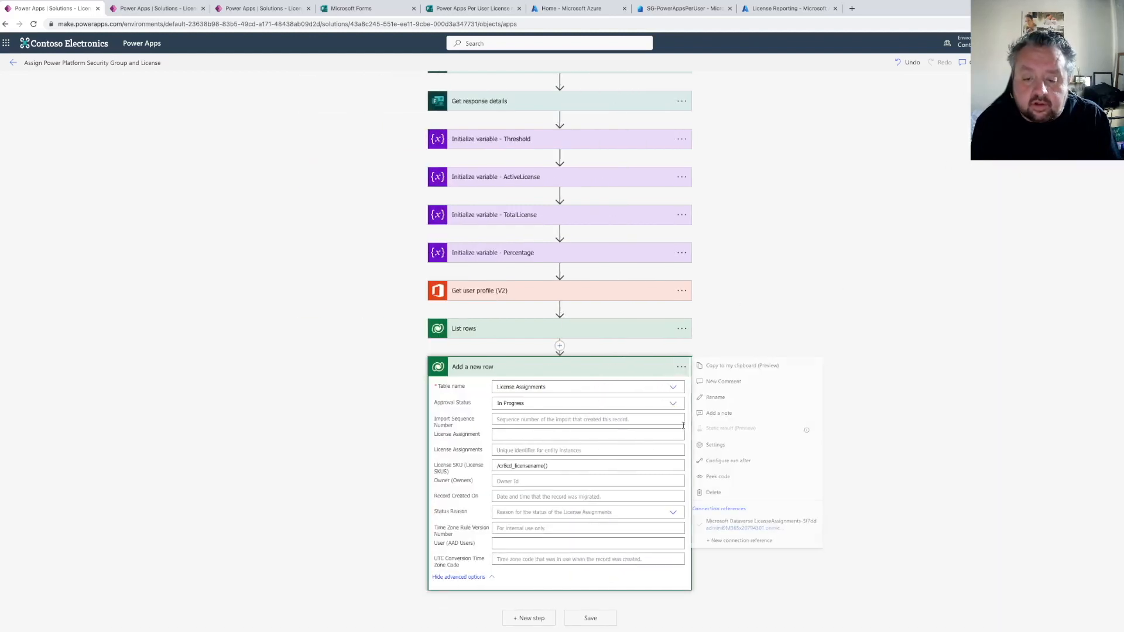
left_click(726, 413)
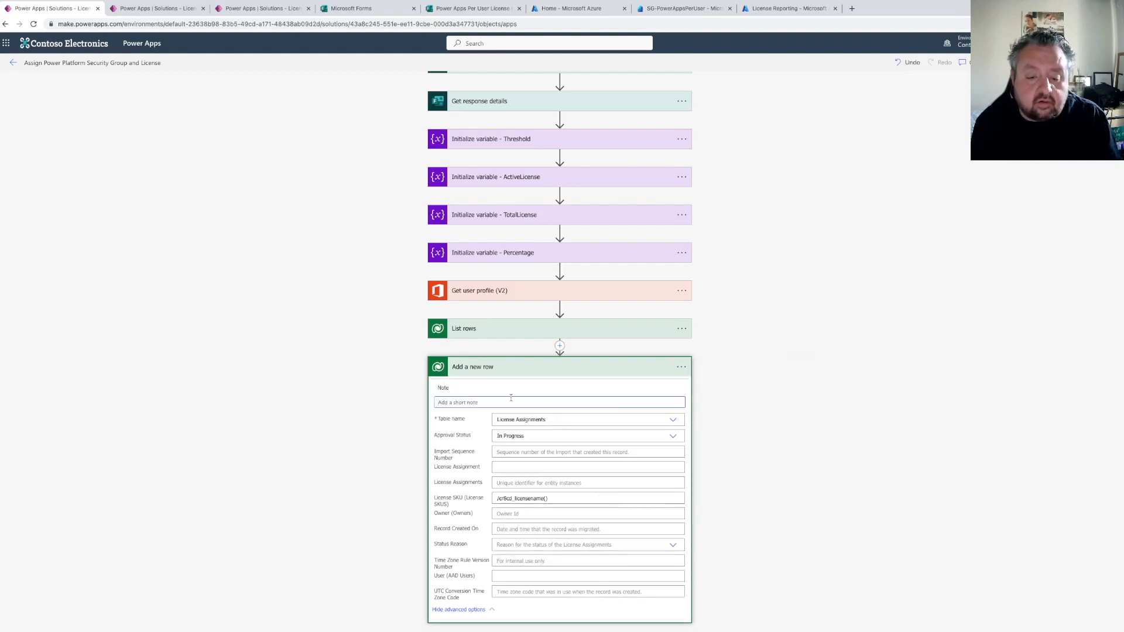
key("ctrl+v")
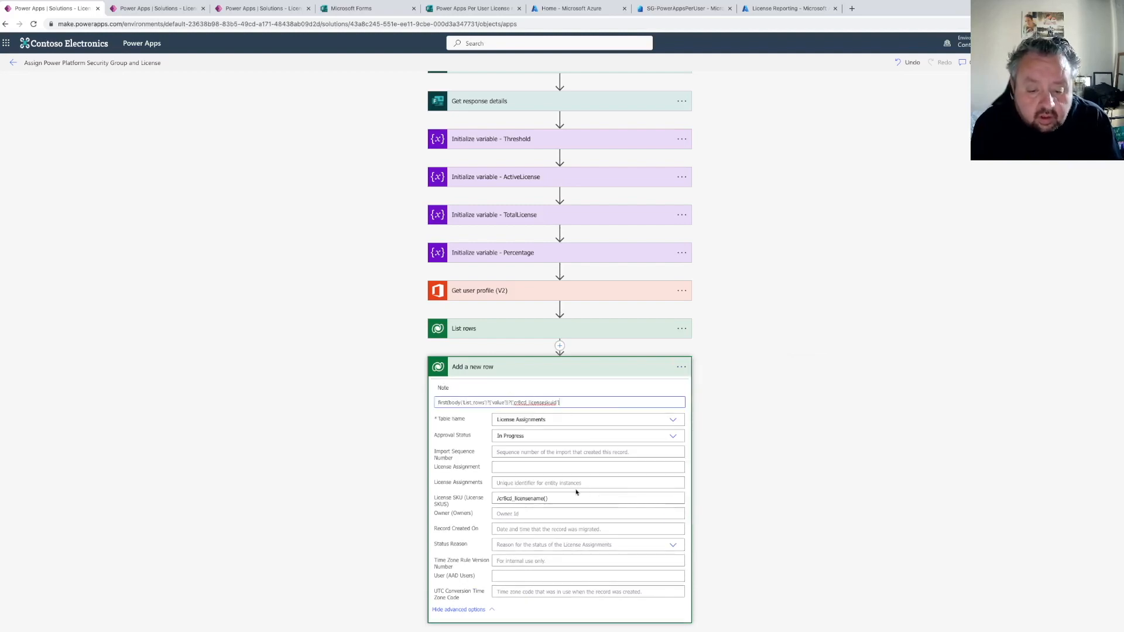
Insert the expression first(body('List_rows')?['value'])?['crbcd_licenseskuid'] into the License SKU field
left_click(546, 498)
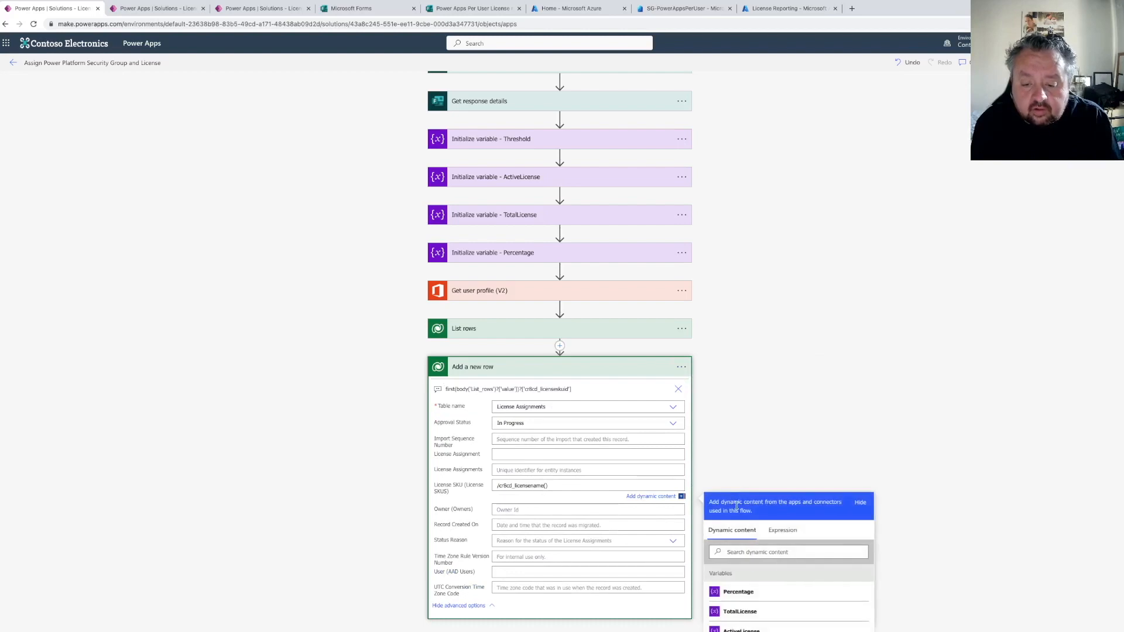
left_click(777, 539)
key("ctrl+v")
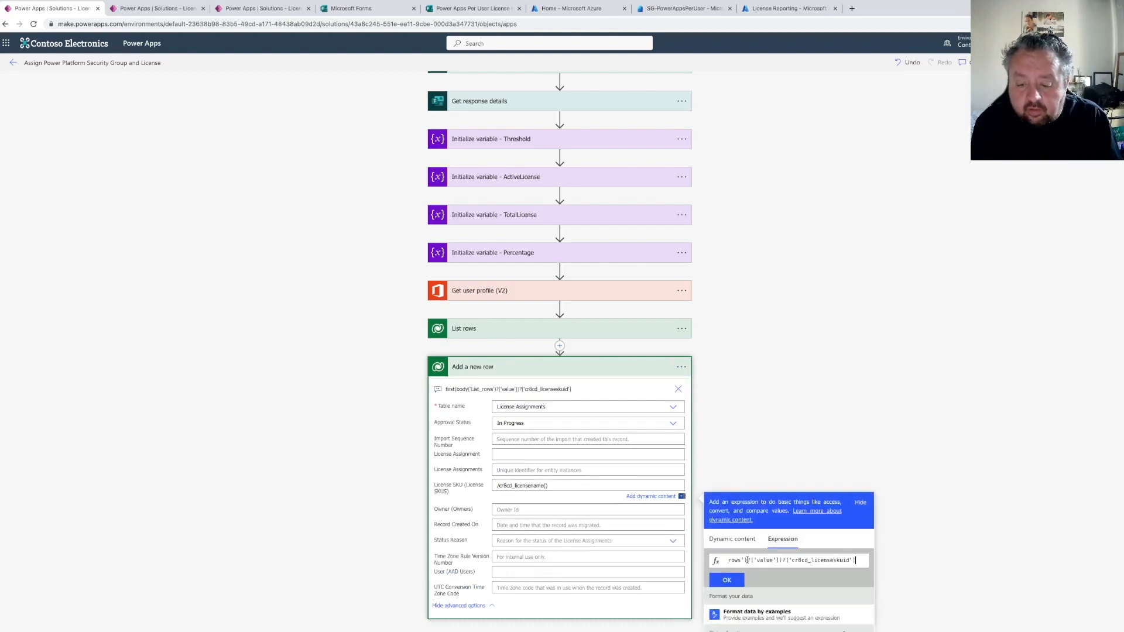
left_click(741, 579)
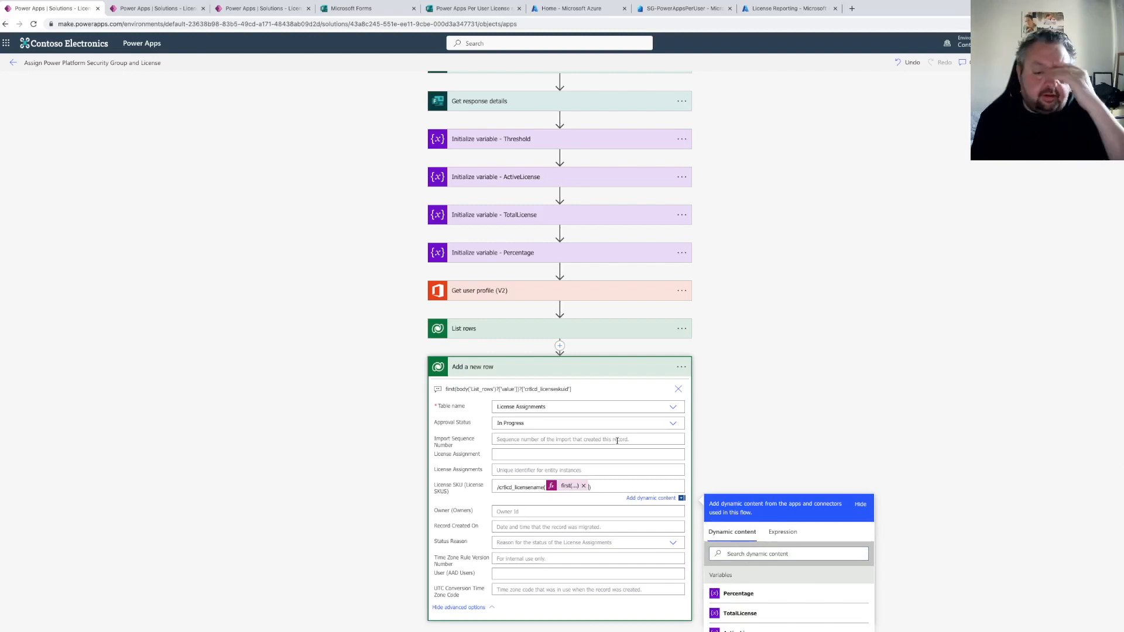
Add an HTTP action as a new step after Add a new row
scroll(617, 440, "down", 2)
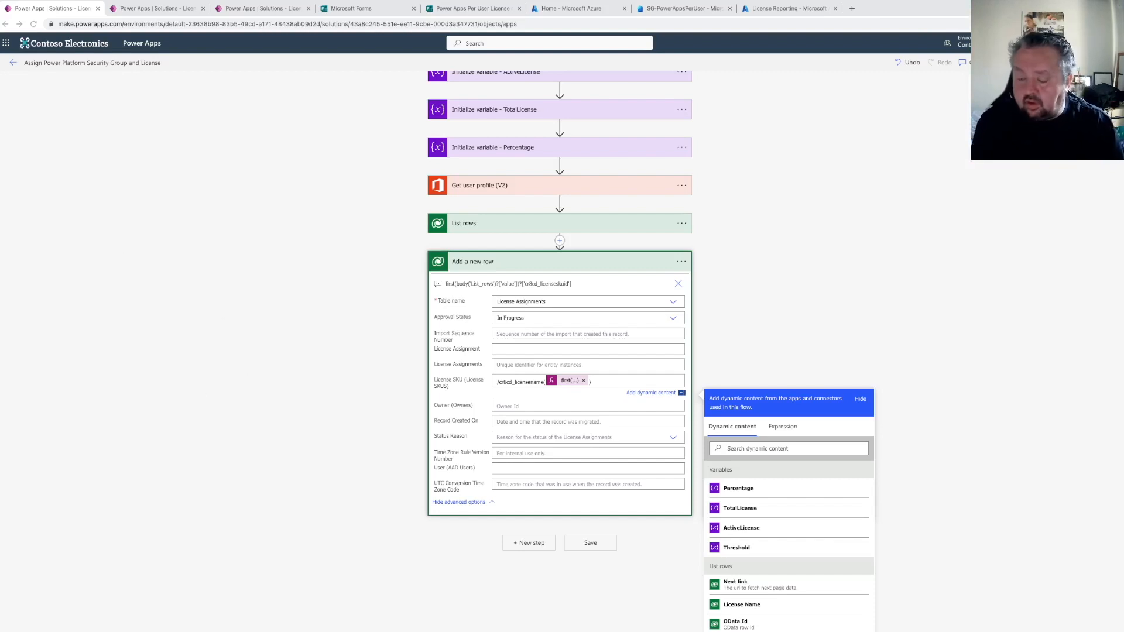
left_click(534, 545)
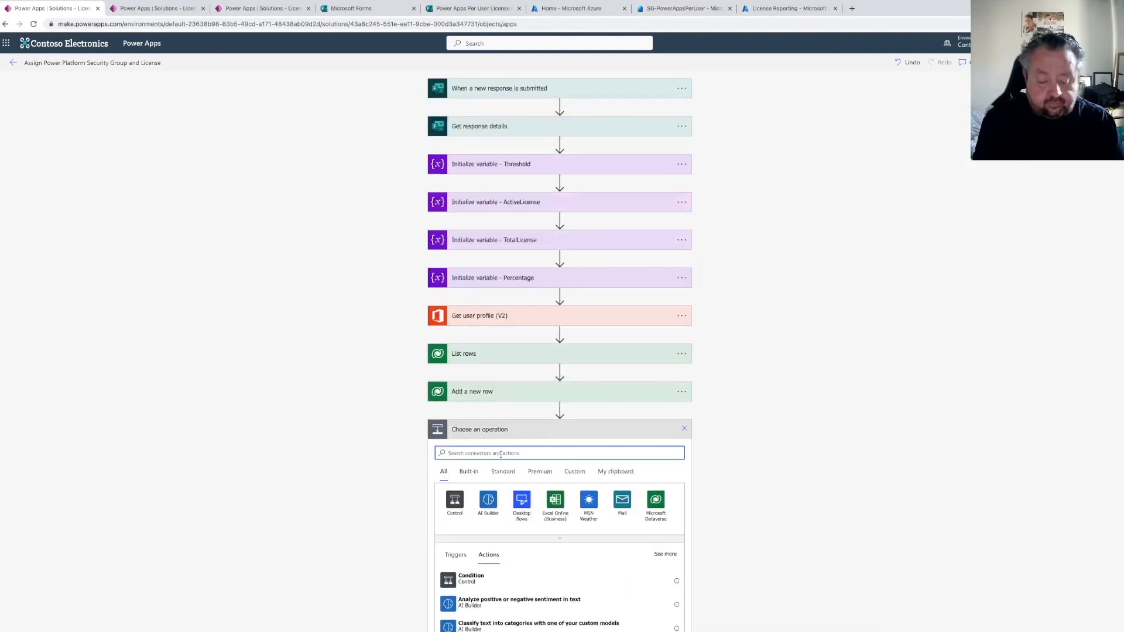
type("http")
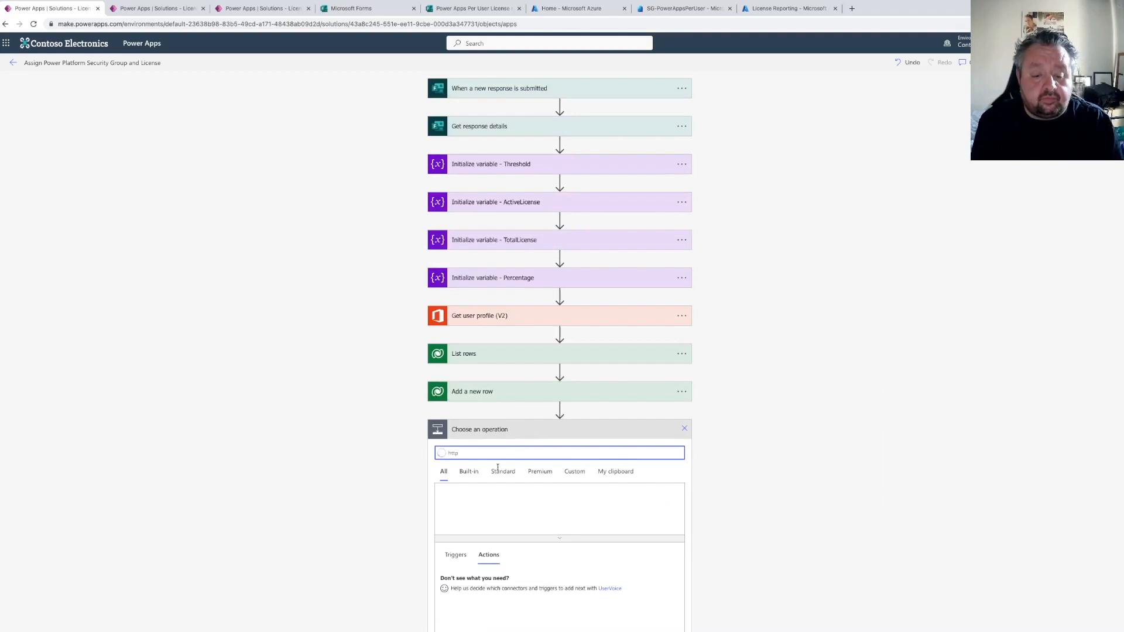
scroll(499, 471, "down", 1)
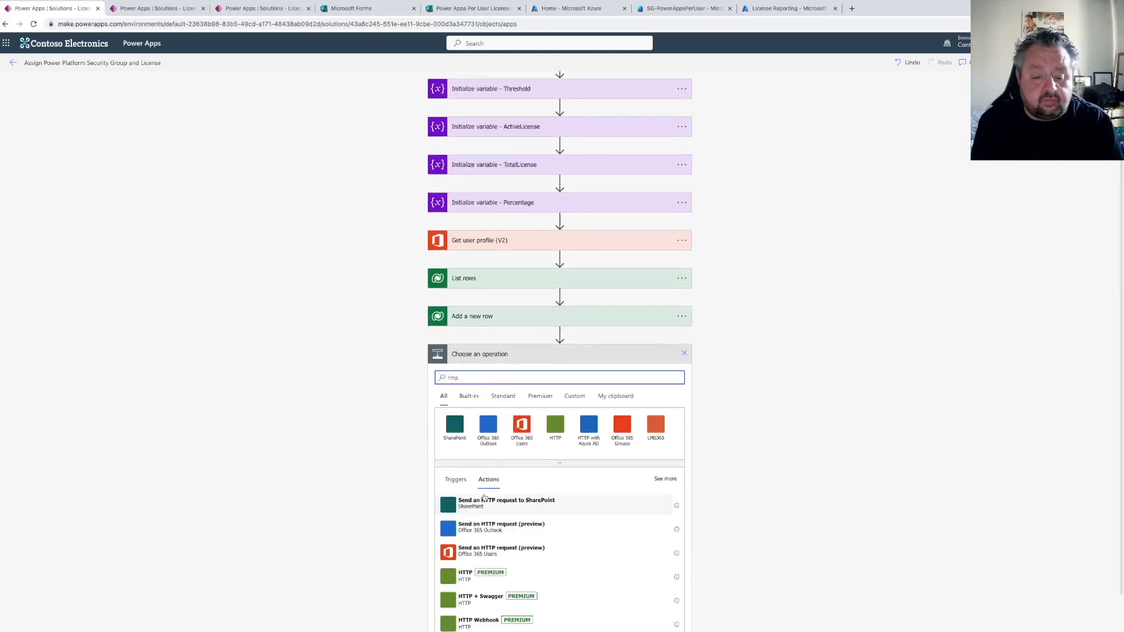
left_click(468, 577)
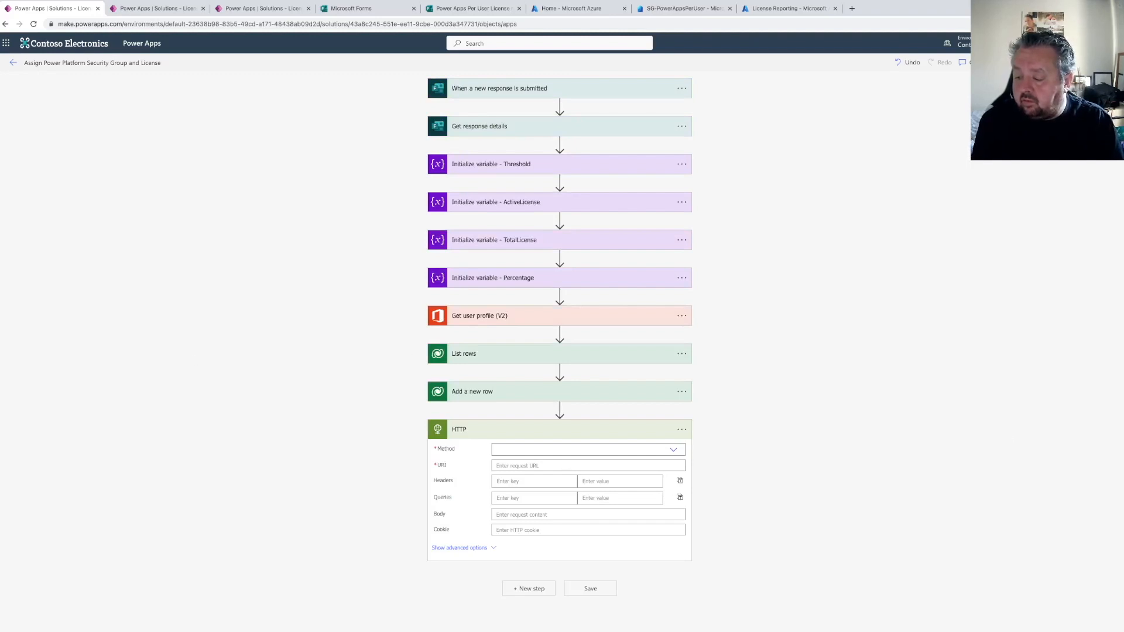
Rename the Add a new row action to "Add a new row to the License Assignment Table"
left_click(682, 392)
left_click(719, 422)
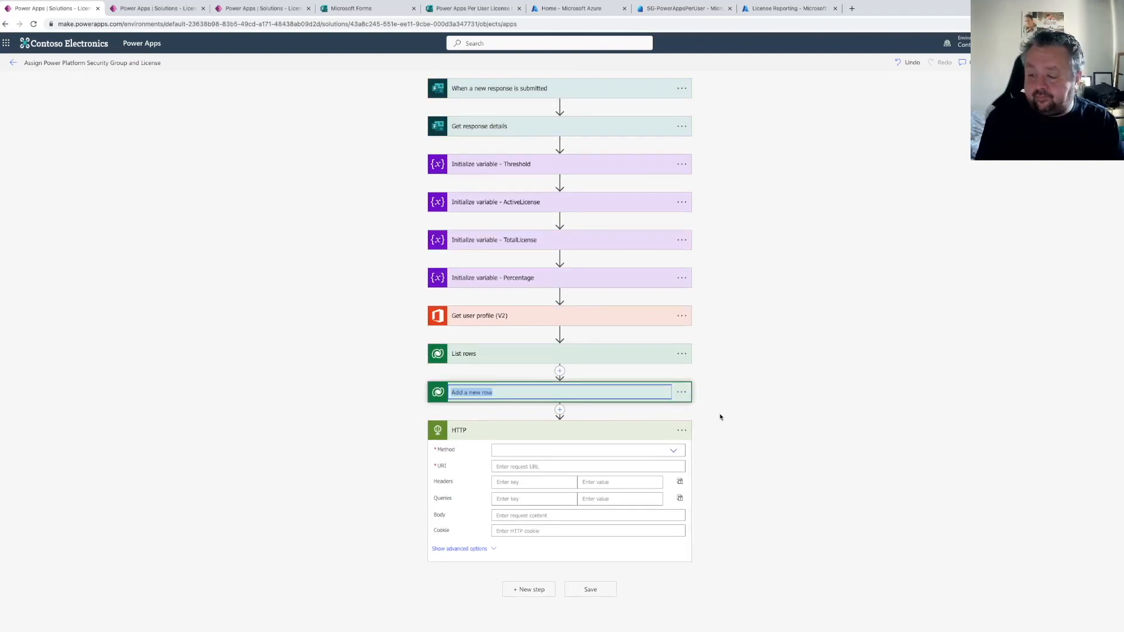
type("to the L")
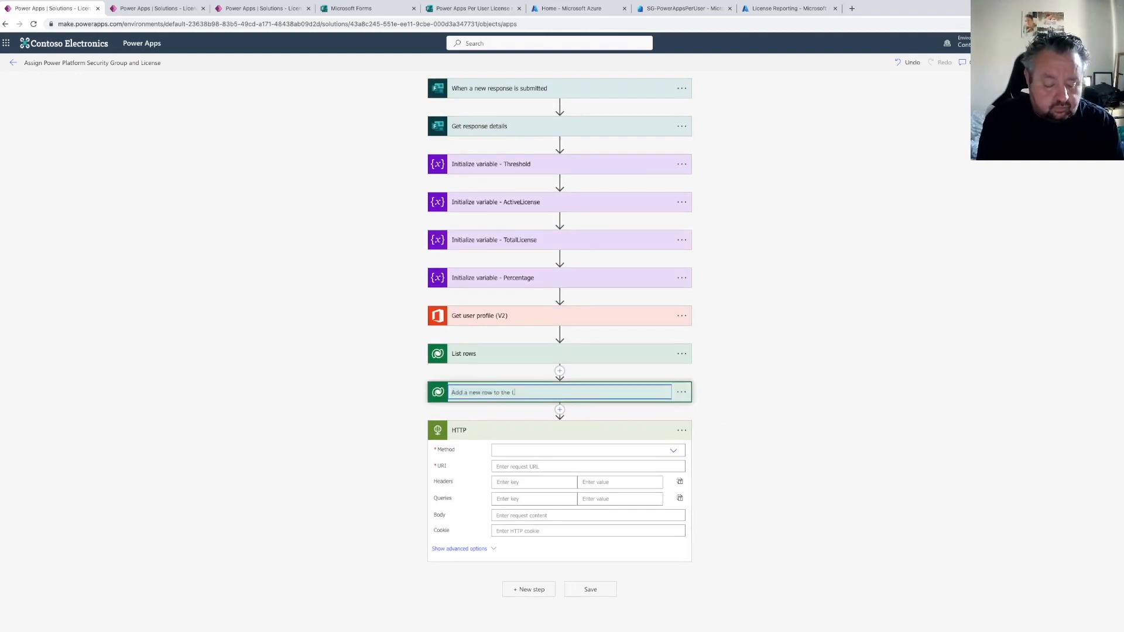
type("icense Assignm")
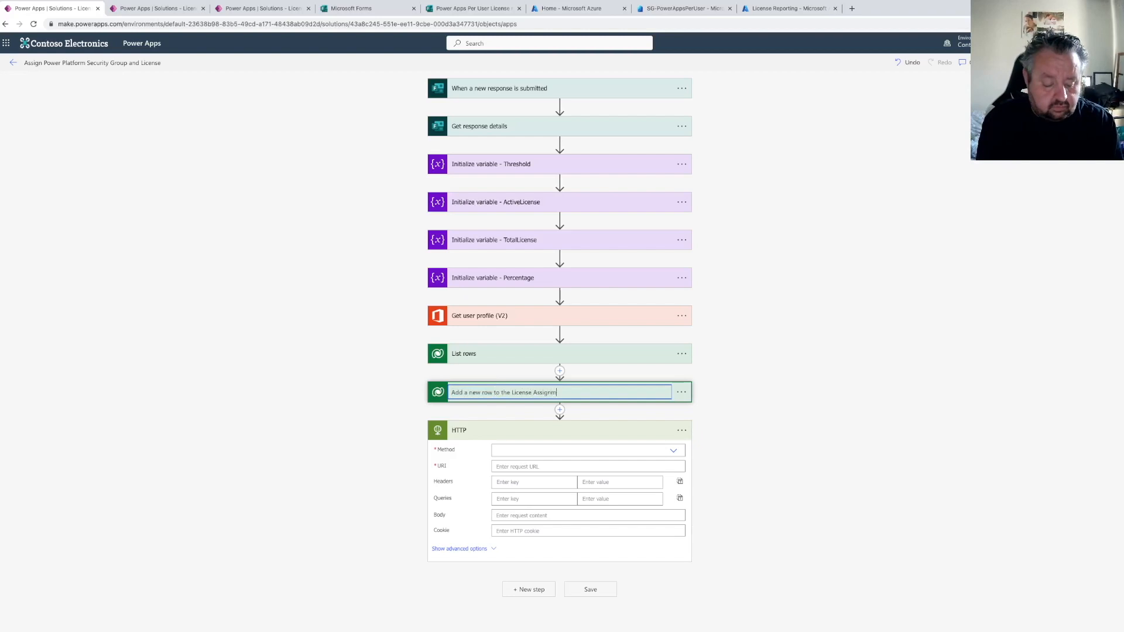
type("ent Table")
key("Return")
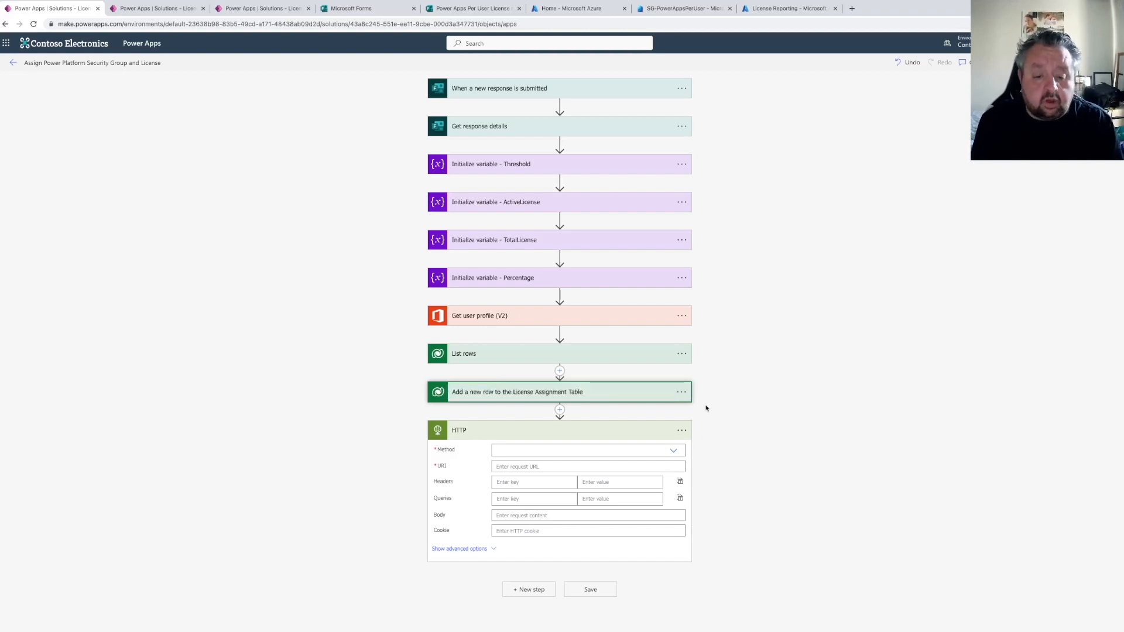
Set the HTTP action's method to GET
left_click(519, 454)
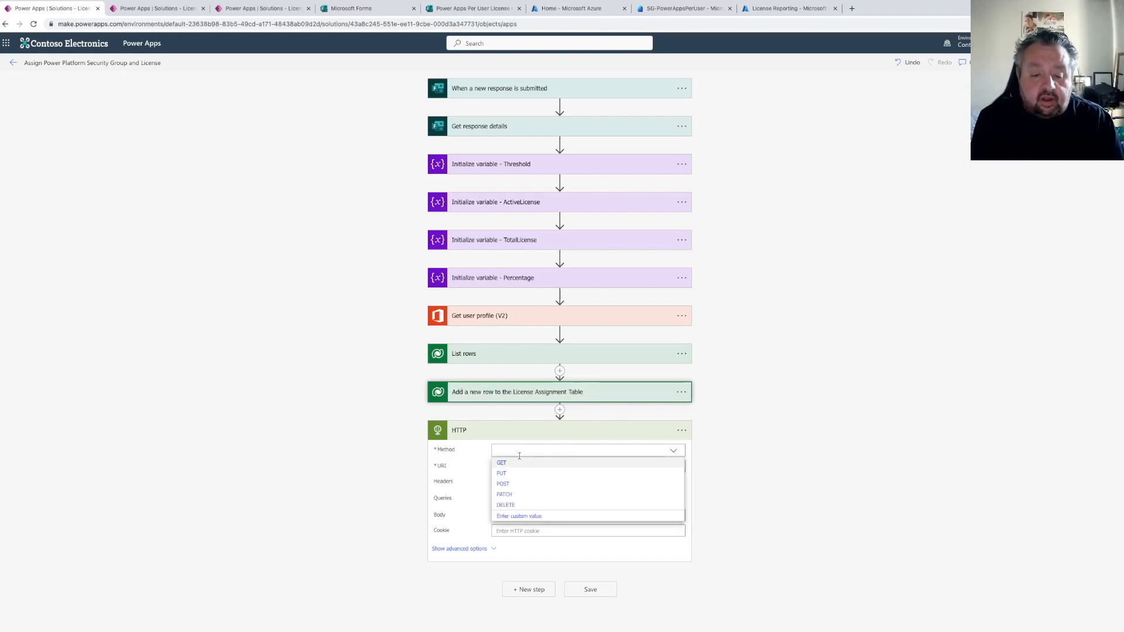
left_click(502, 464)
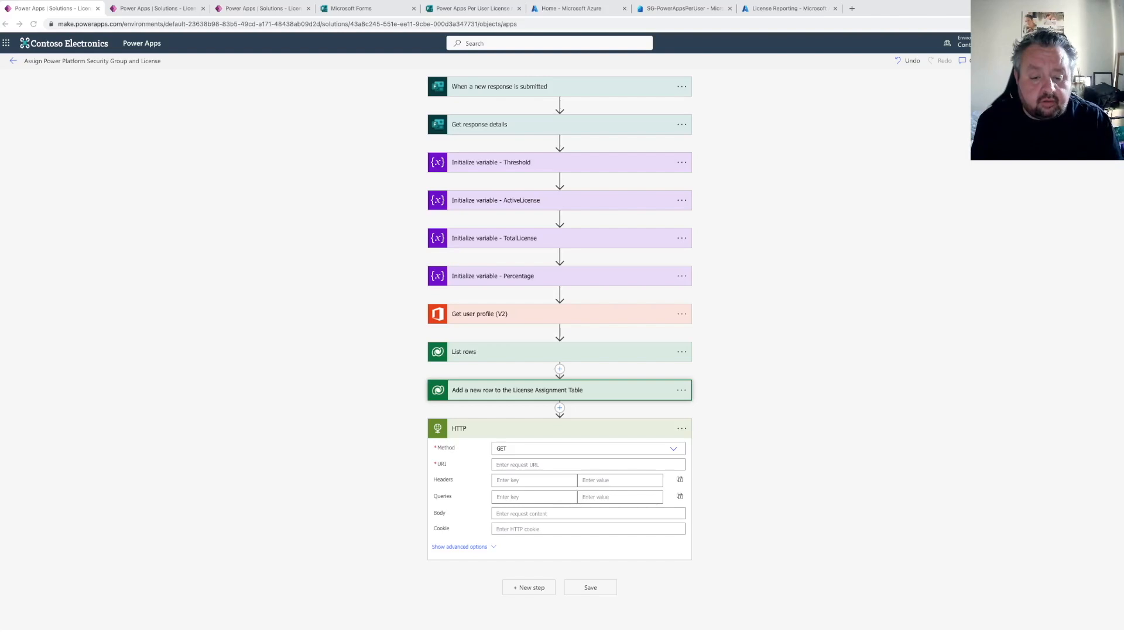
left_click(521, 464)
type("https://graph.microsoft.com/v1.0/subscribedSkus")
scroll(569, 428, "down", 2)
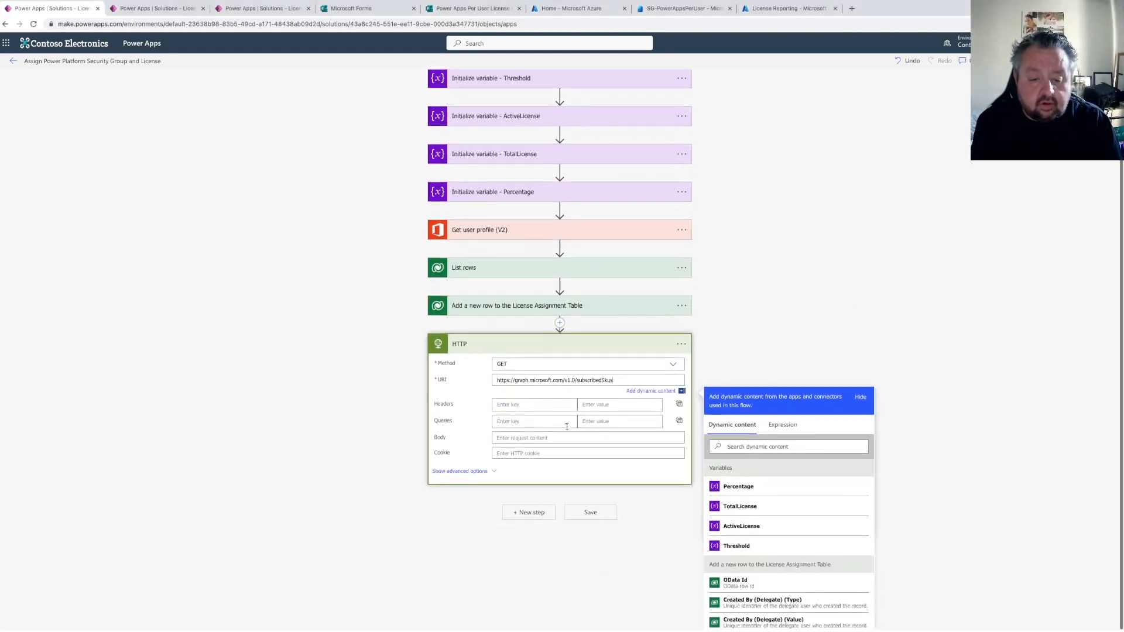
Show the HTTP action's advanced options and set Authentication to Active Directory OAuth
left_click(461, 471)
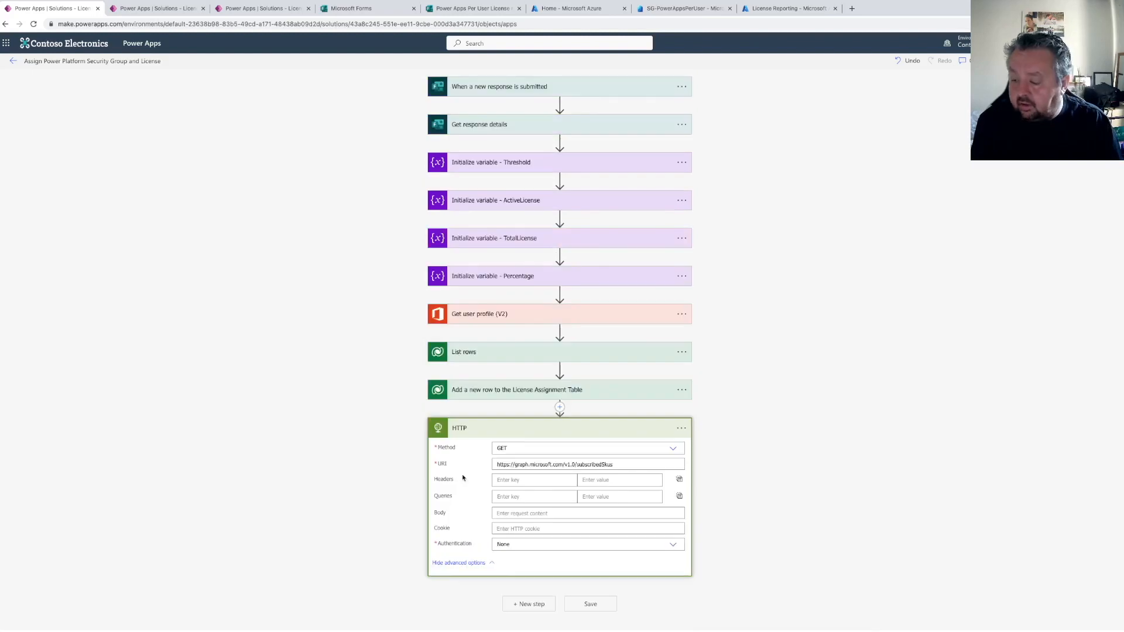
left_click(516, 545)
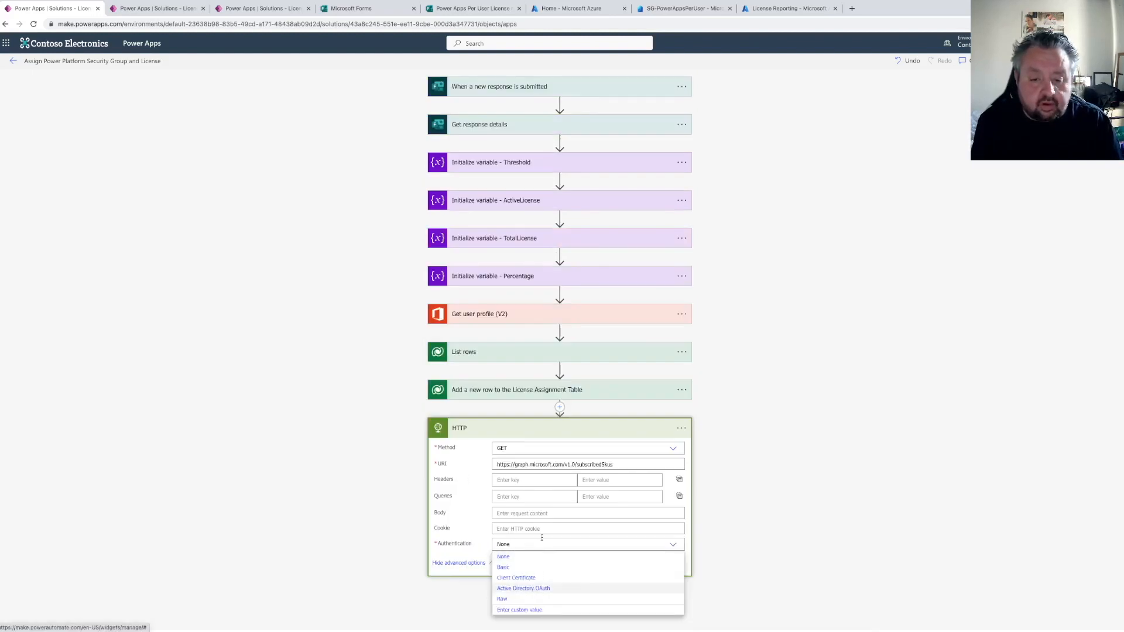
left_click(523, 588)
scroll(585, 491, "down", 2)
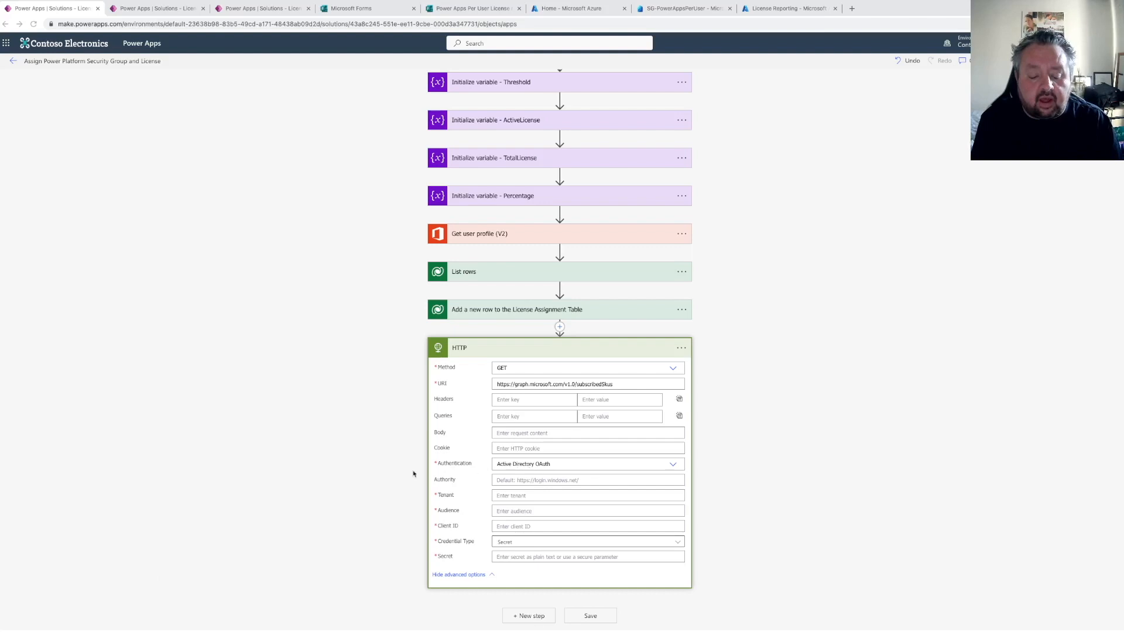
Copy the License Reporting app registration's directory (tenant) ID in Azure and paste it into the Tenant field
mouse_move(391, 631)
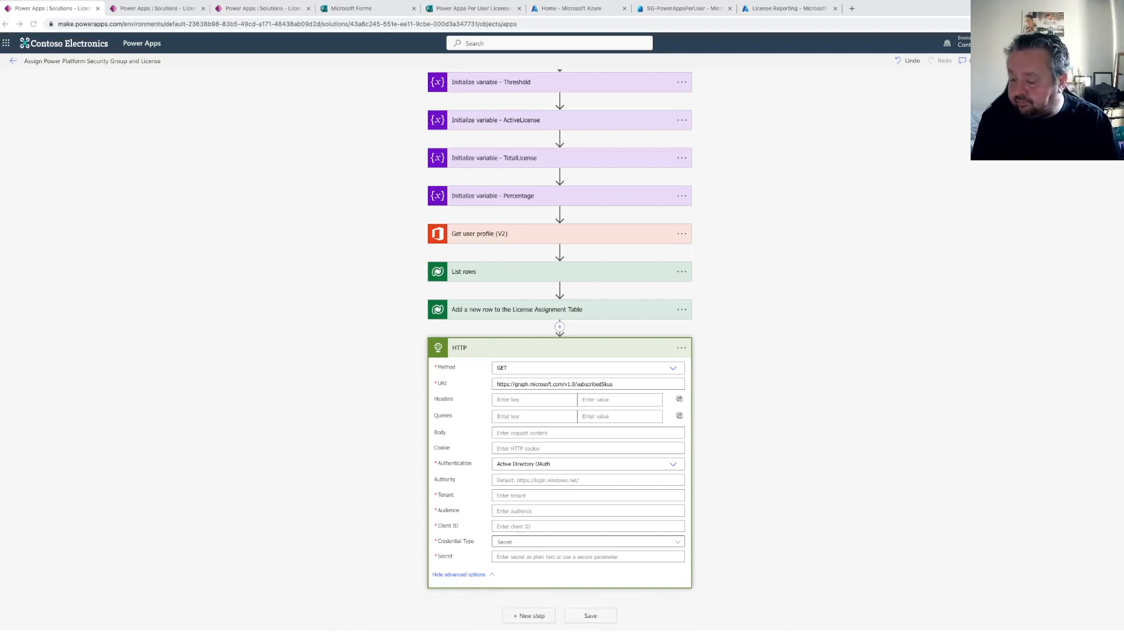
left_click(515, 495)
scroll(526, 328, "up", 4)
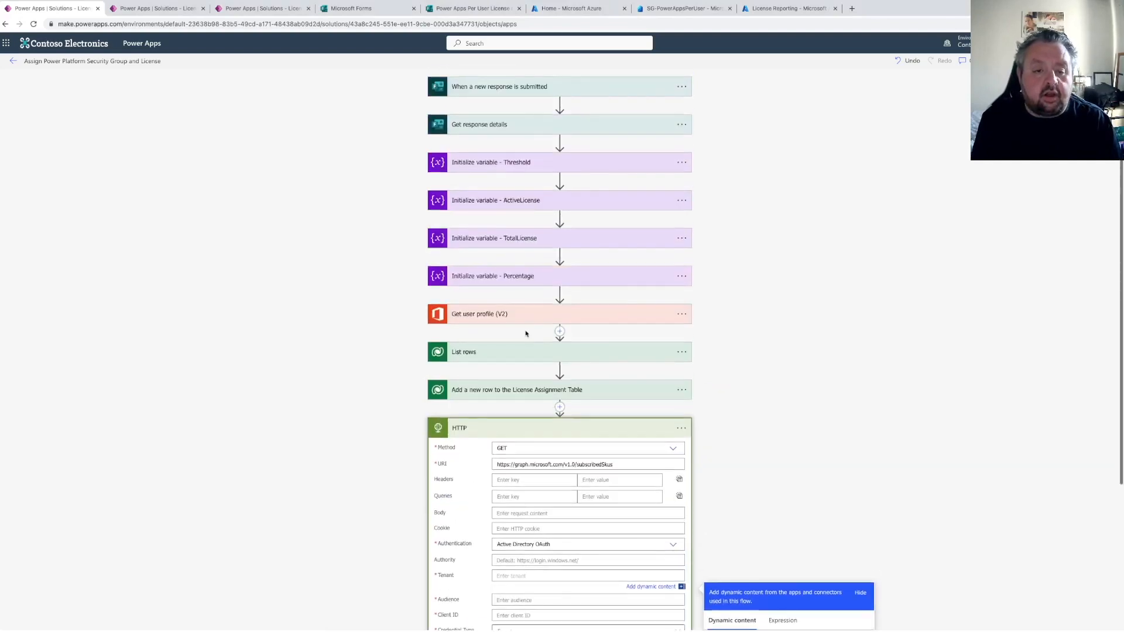
left_click(673, 10)
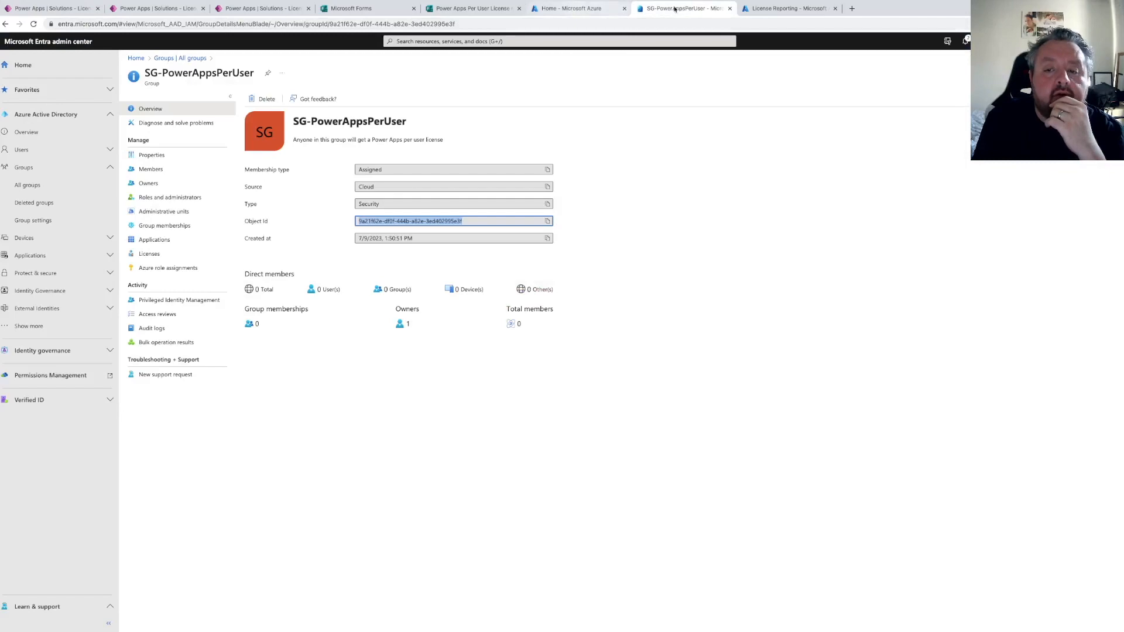
left_click(778, 8)
left_click(580, 9)
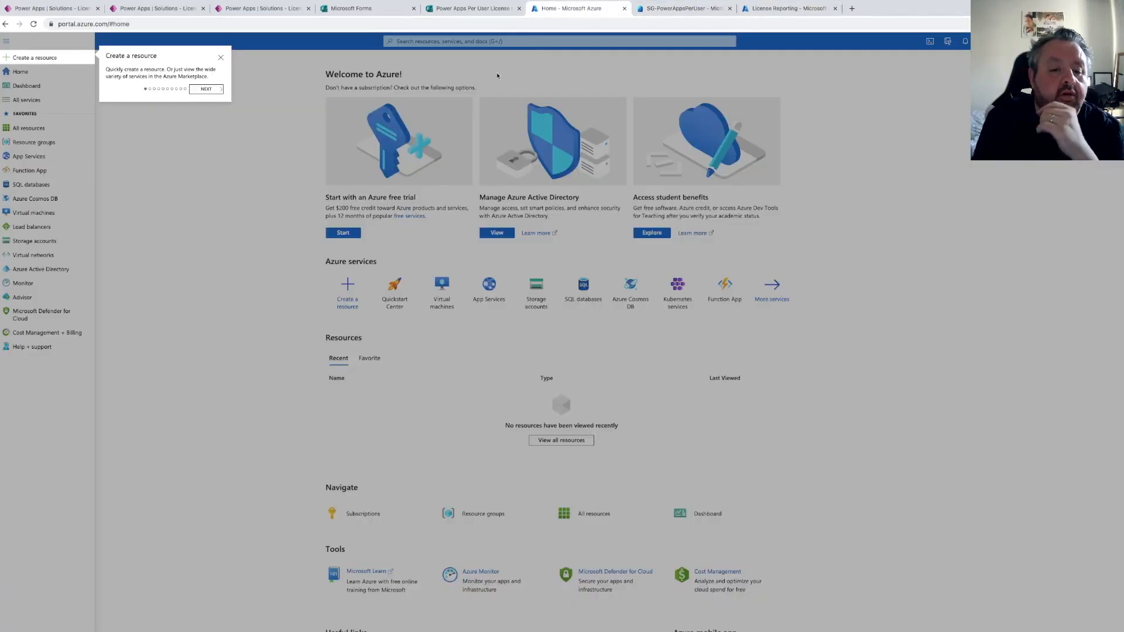
left_click(770, 8)
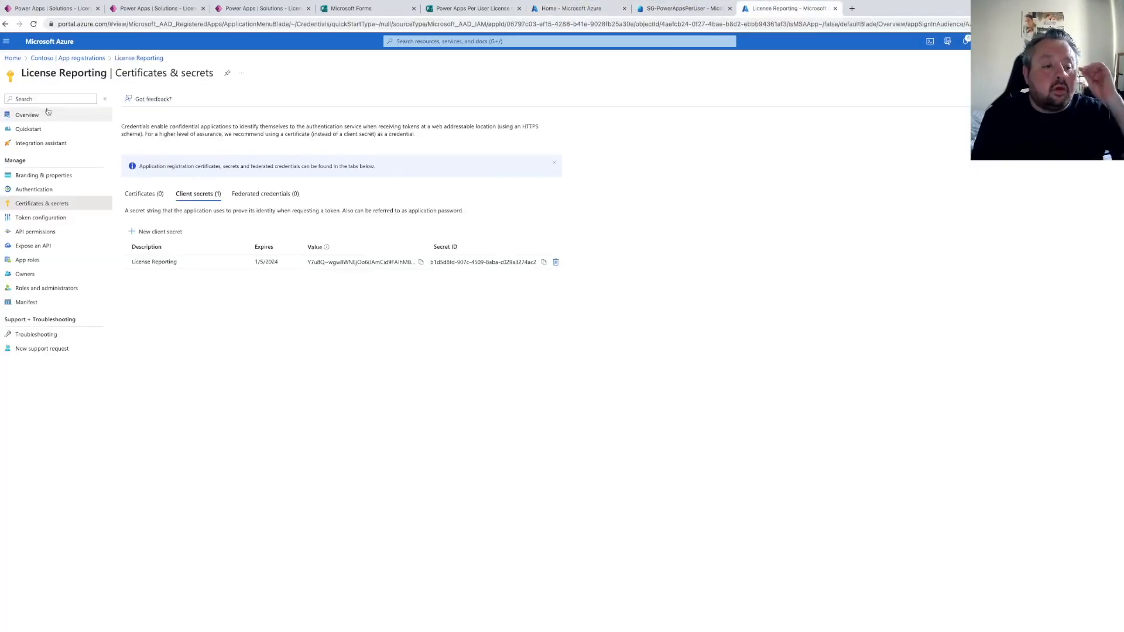
left_click(23, 117)
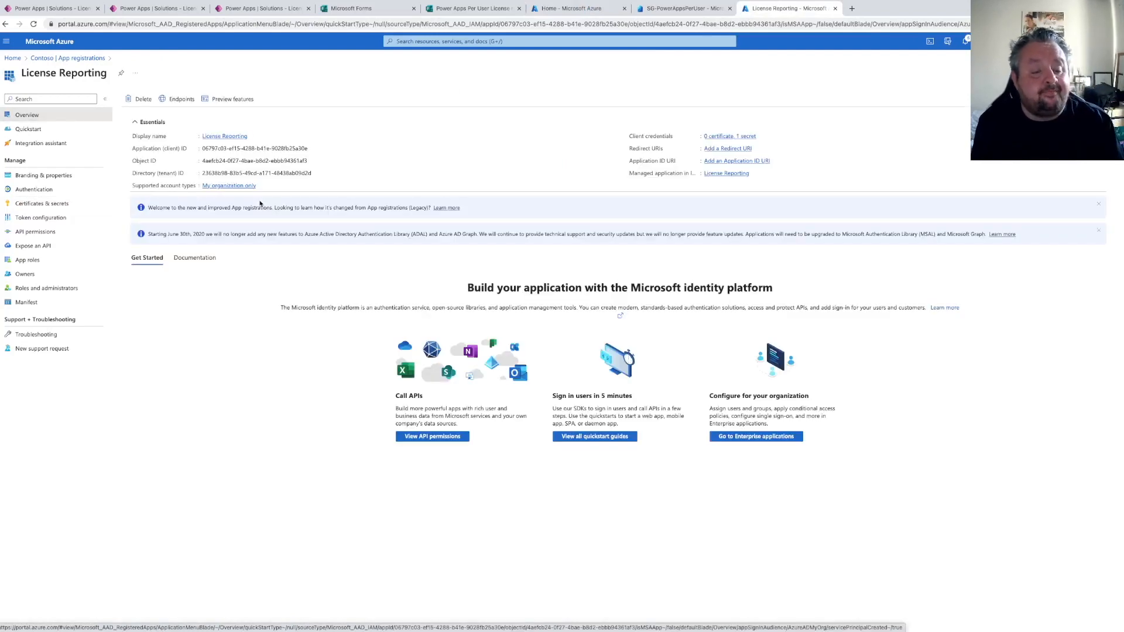
left_click(317, 173)
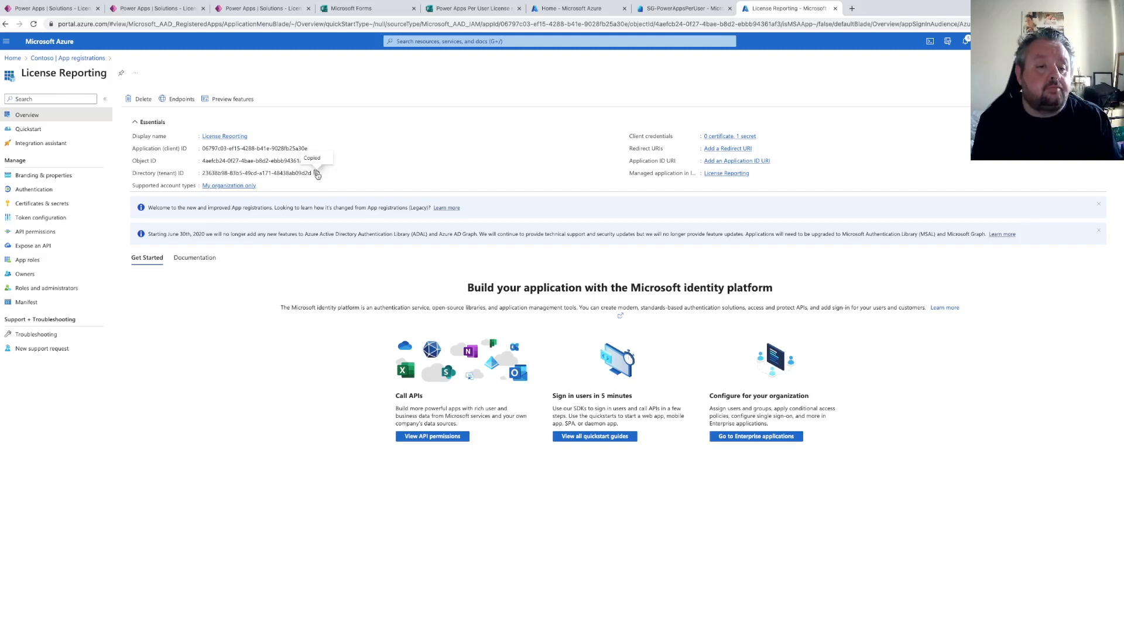
left_click(49, 10)
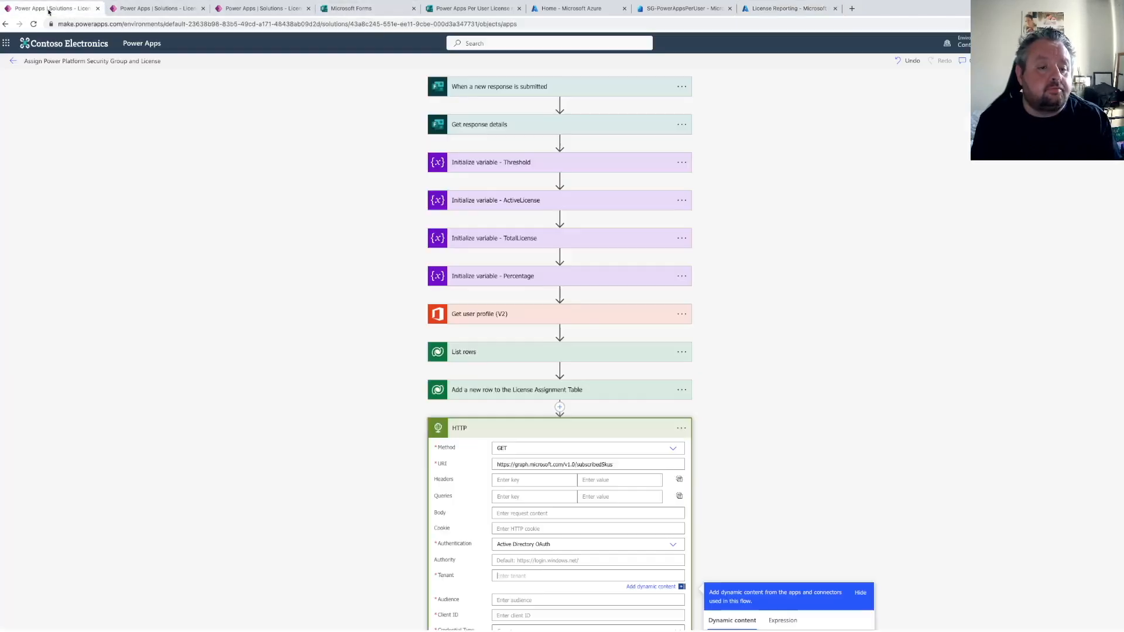
key("ctrl+v")
scroll(541, 516, "down", 1)
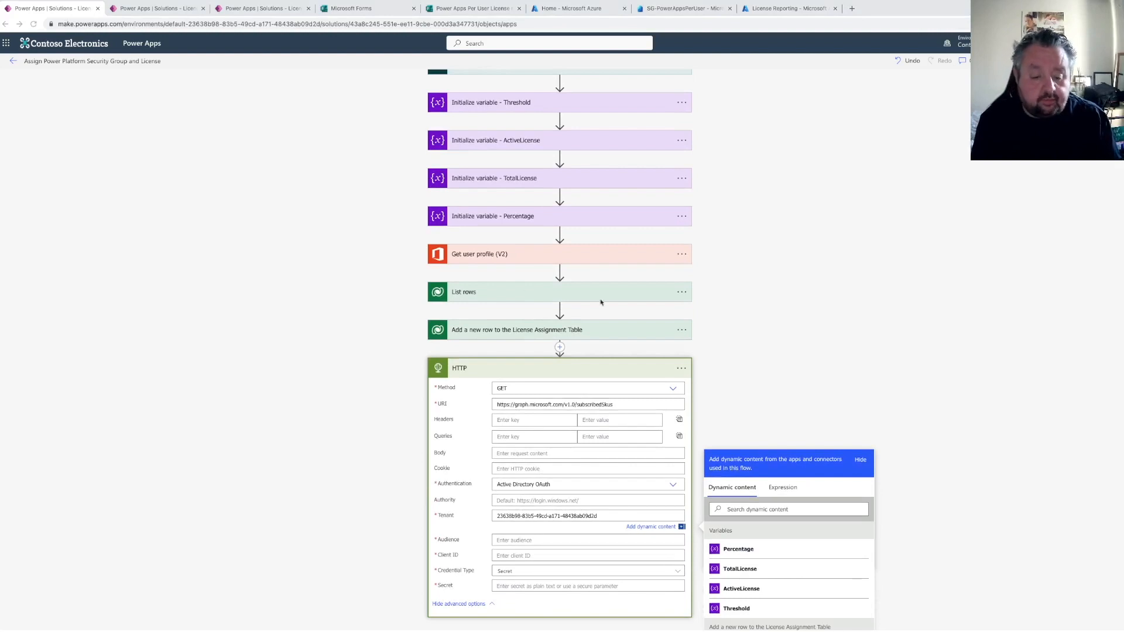
left_click(530, 539)
key("ctrl+v")
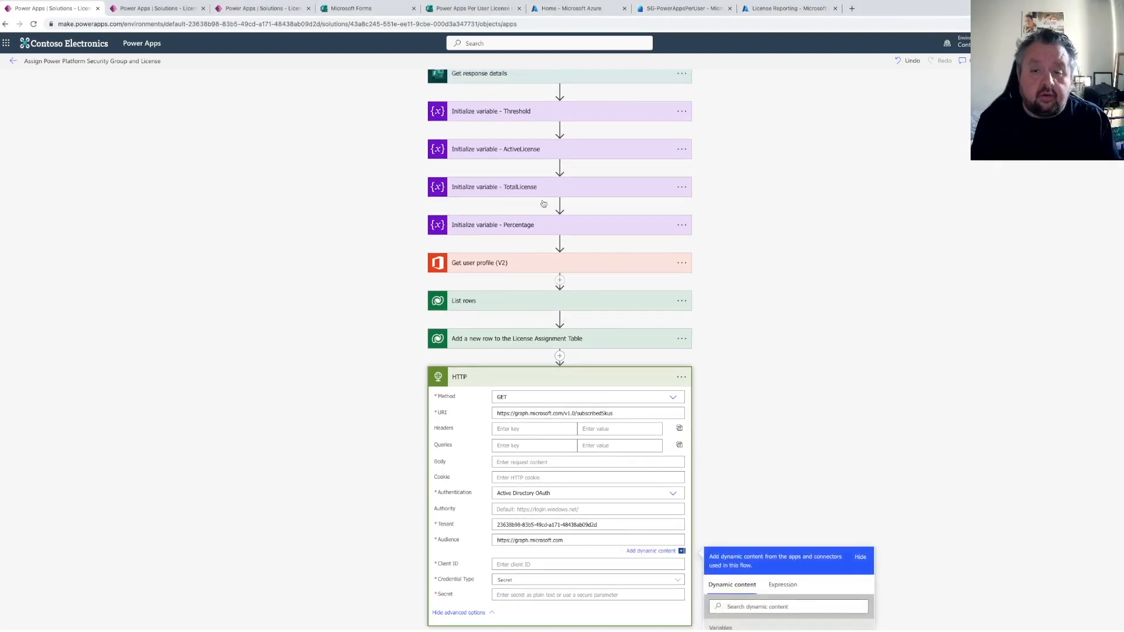
Copy the License Reporting app's application (client) ID and paste it into the Client ID field
left_click(784, 8)
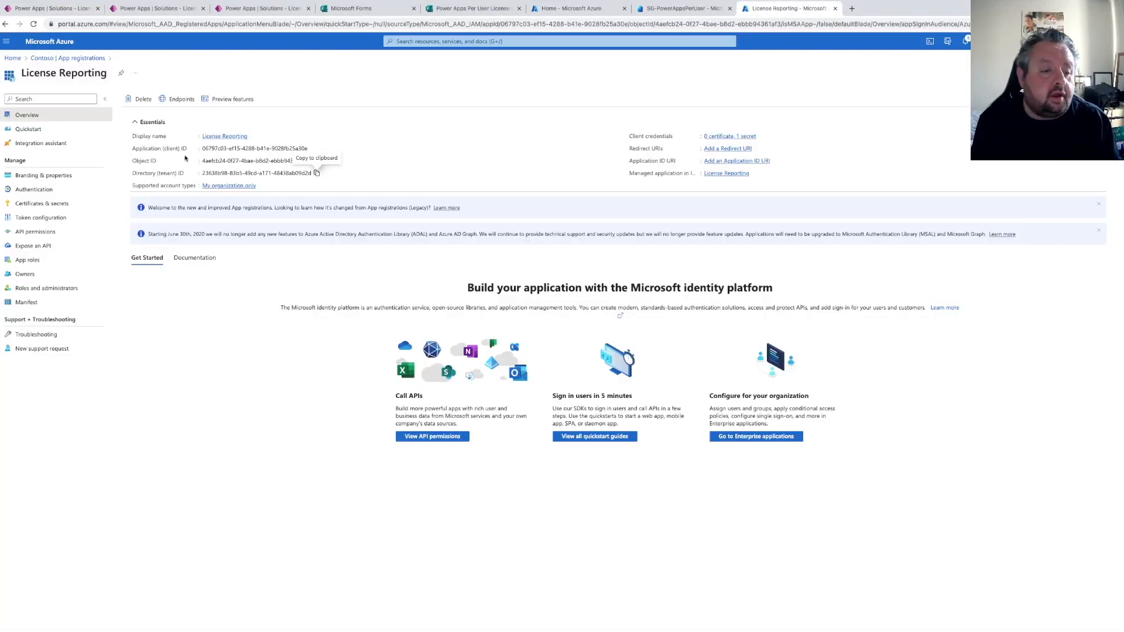
left_click(312, 149)
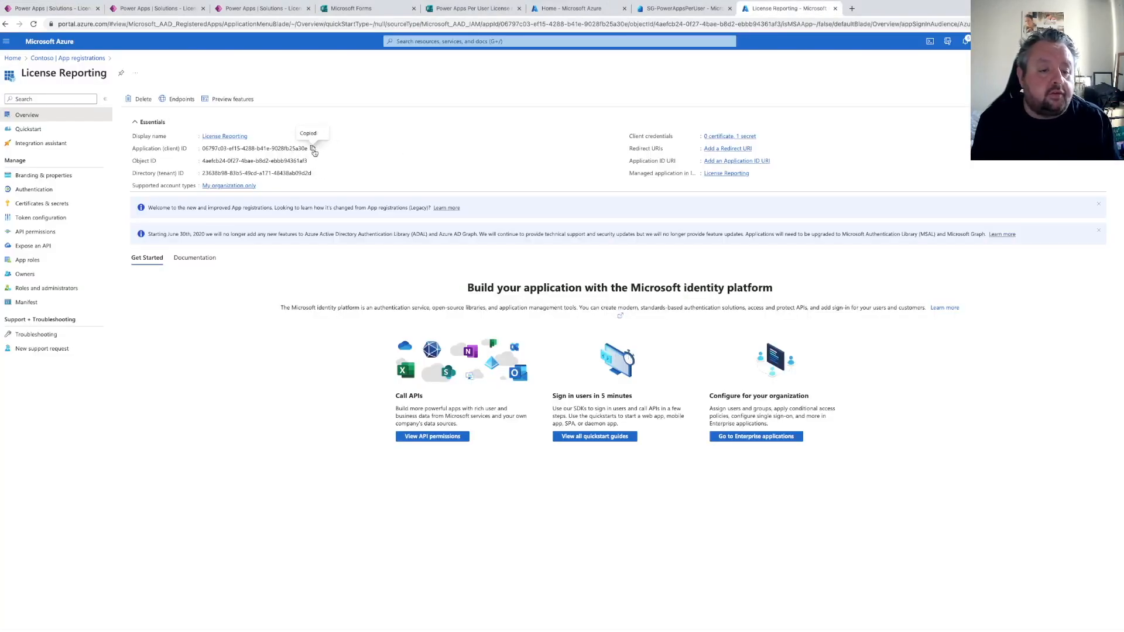
left_click(43, 10)
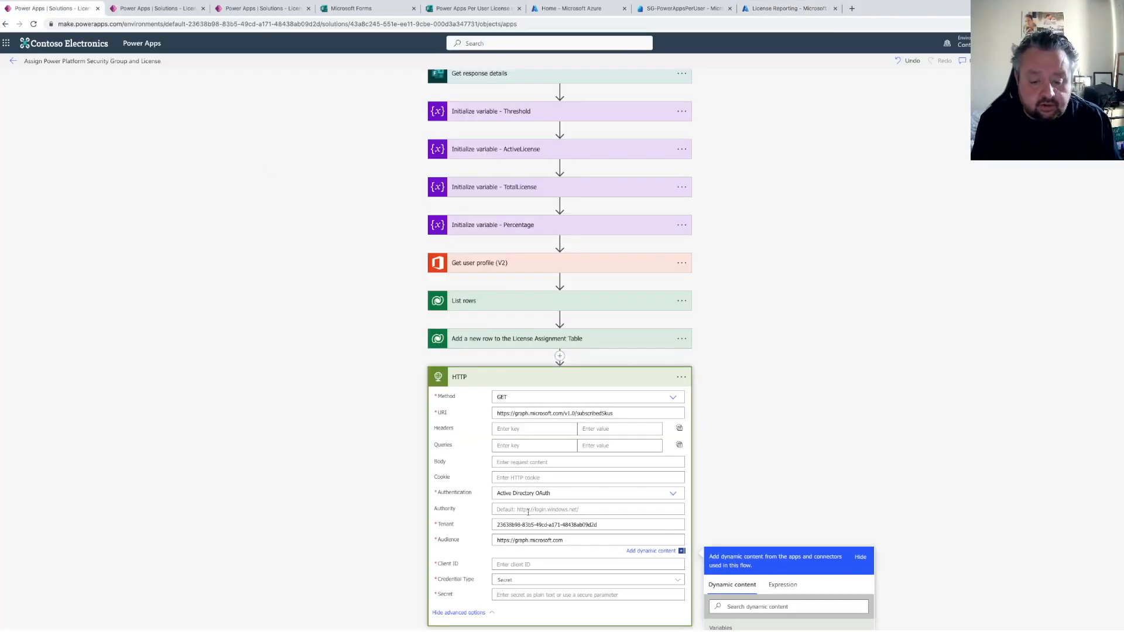
key("ctrl+v")
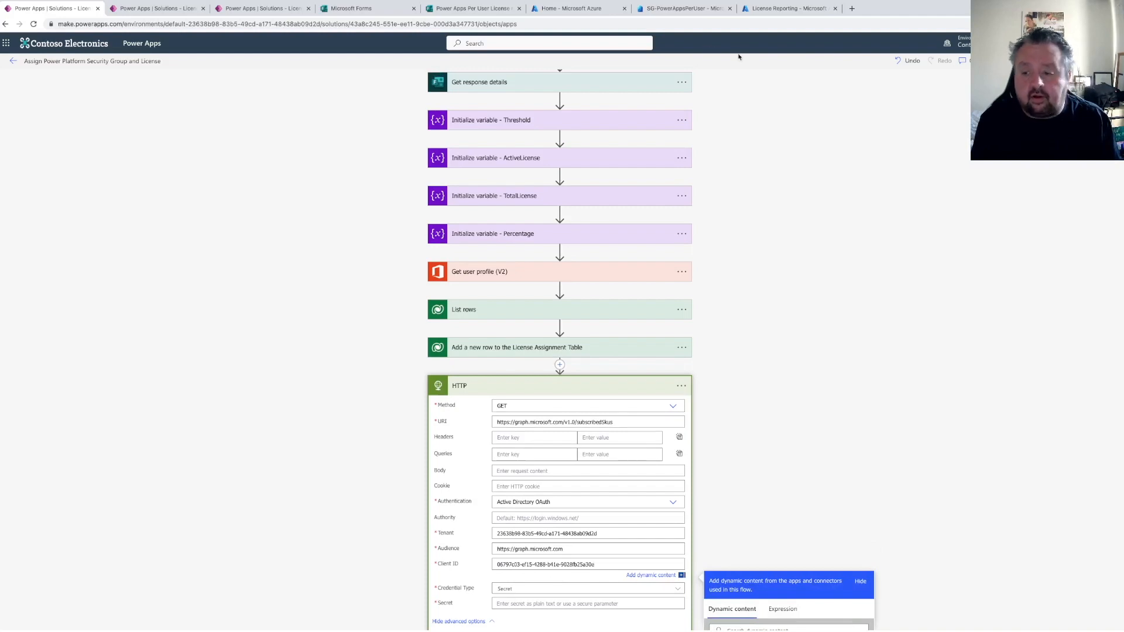
Copy the License Reporting app's client secret value from Certificates & secrets and paste it into the Secret field
left_click(761, 8)
left_click(38, 204)
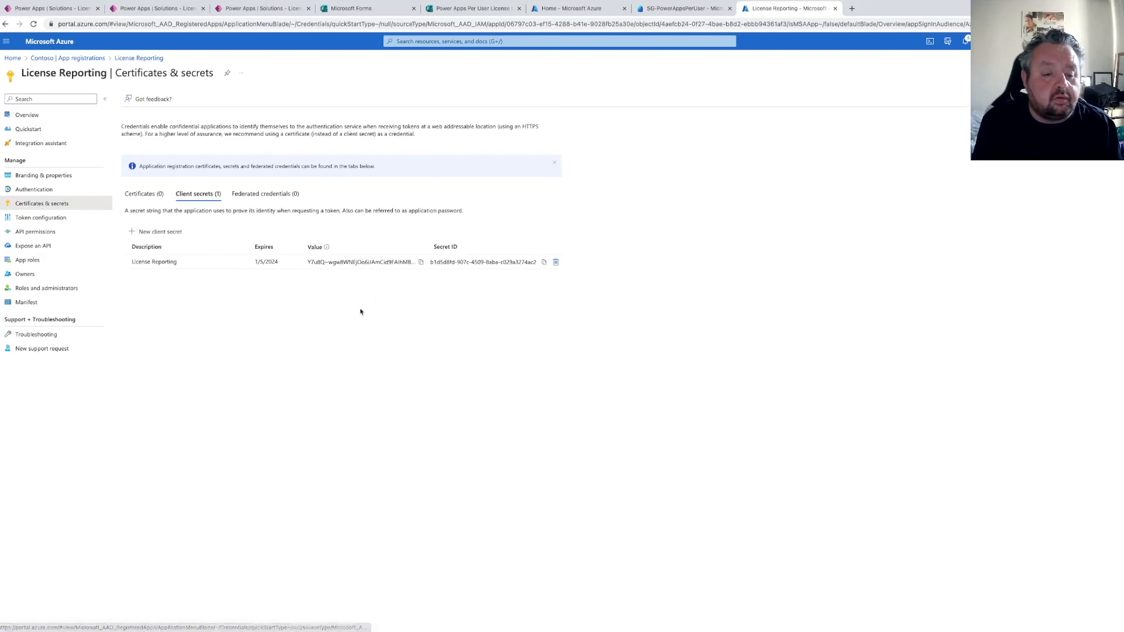
left_click(420, 262)
left_click(52, 9)
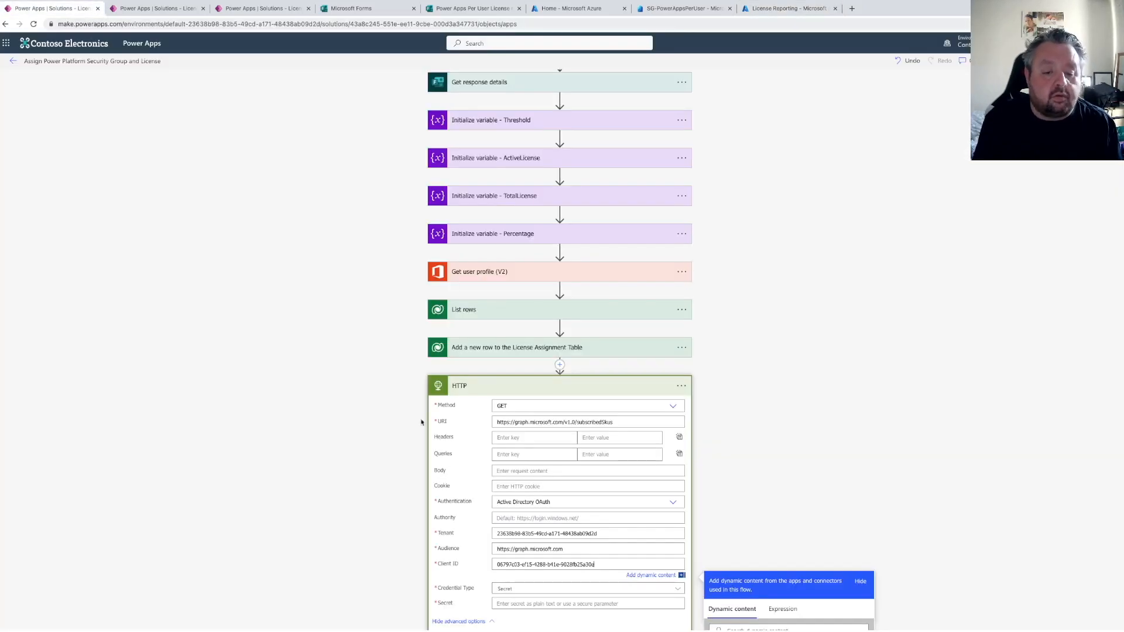
left_click(510, 603)
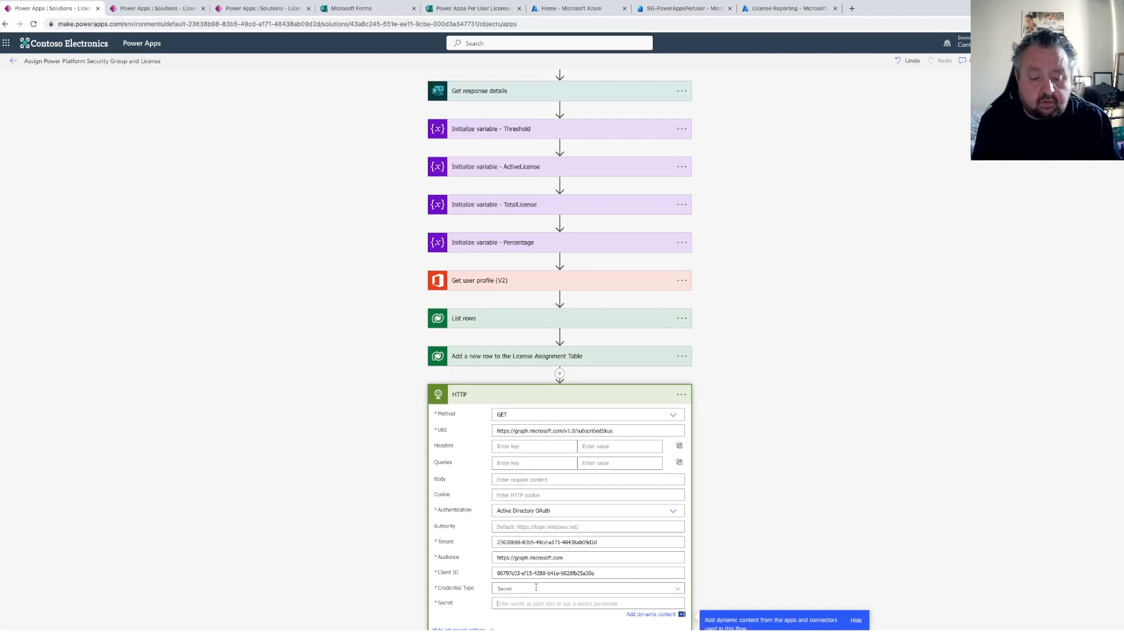
key("ctrl+v")
Rename the HTTP action to "HTTP - Check License Quota" and save the flow
left_click(681, 396)
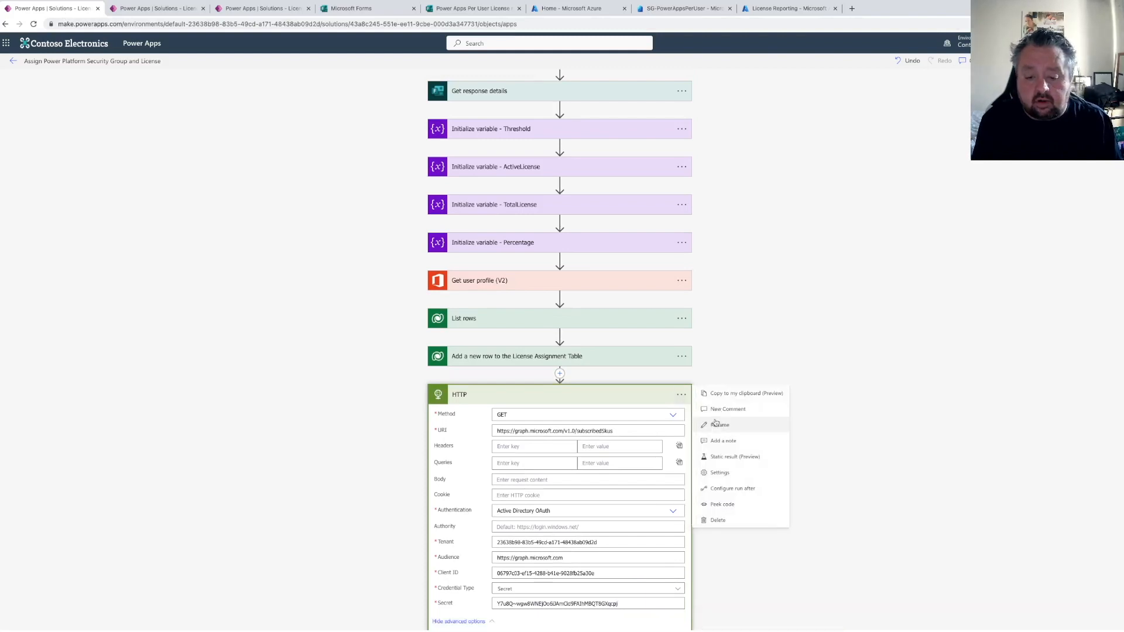
left_click(714, 425)
key("End")
type("- Check Li")
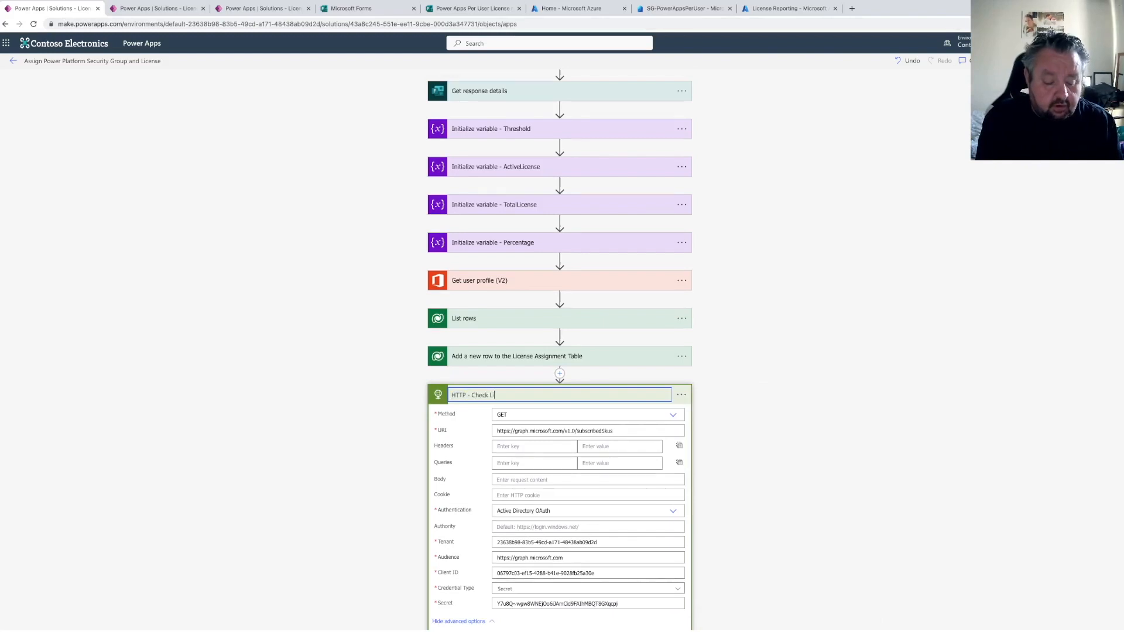
type("cense Quota")
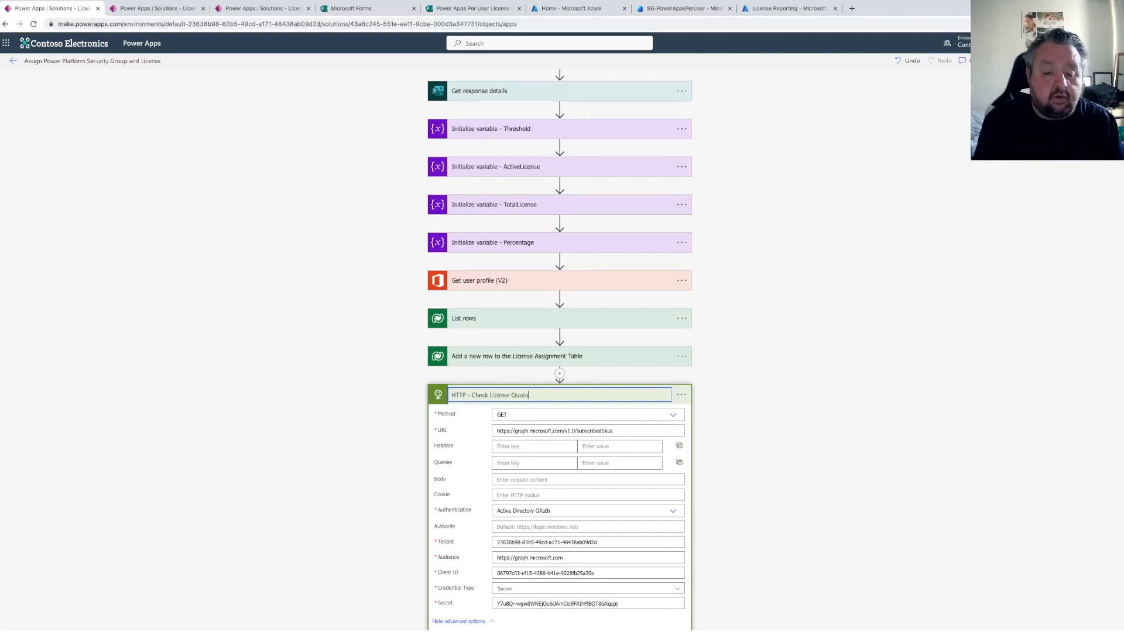
left_click(741, 331)
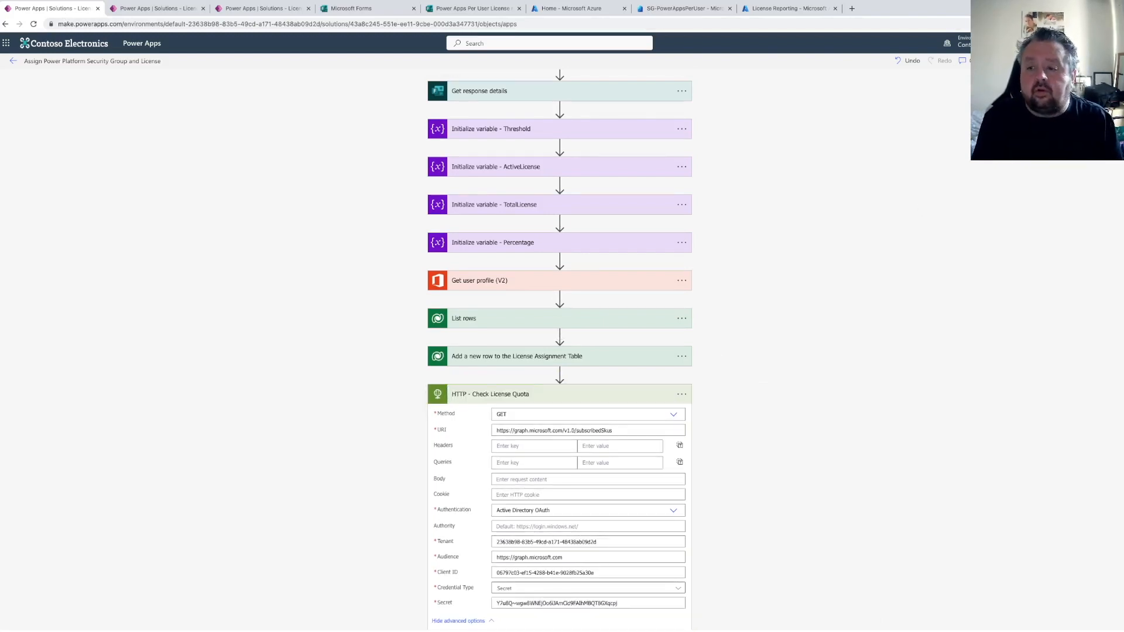
left_click(1021, 60)
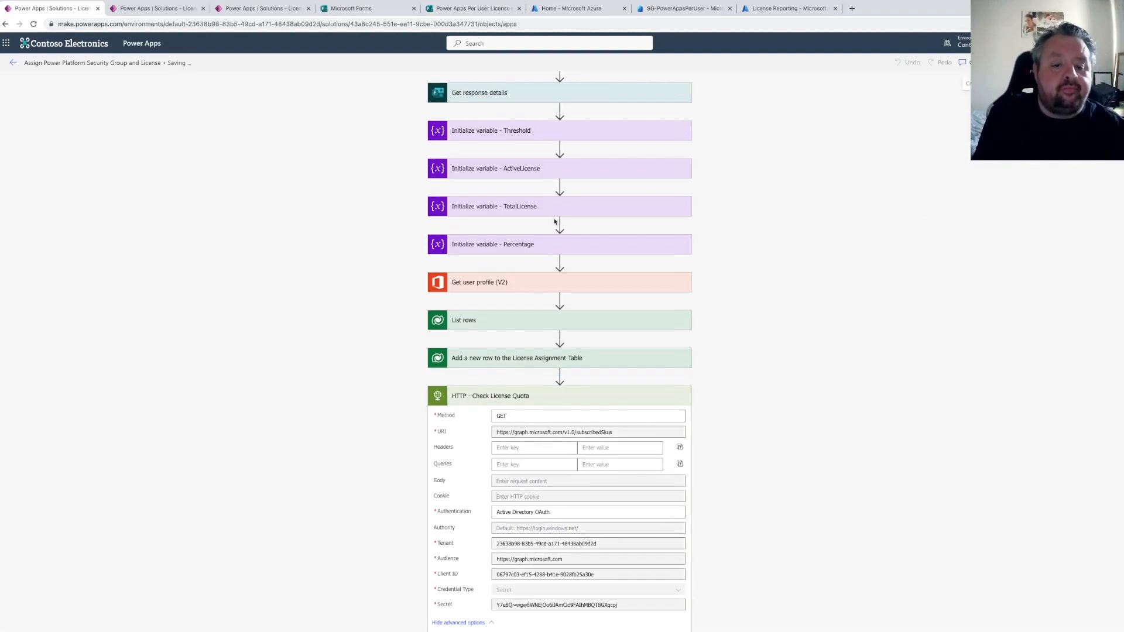
Start a manual test of the flow
scroll(557, 225, "down", 1)
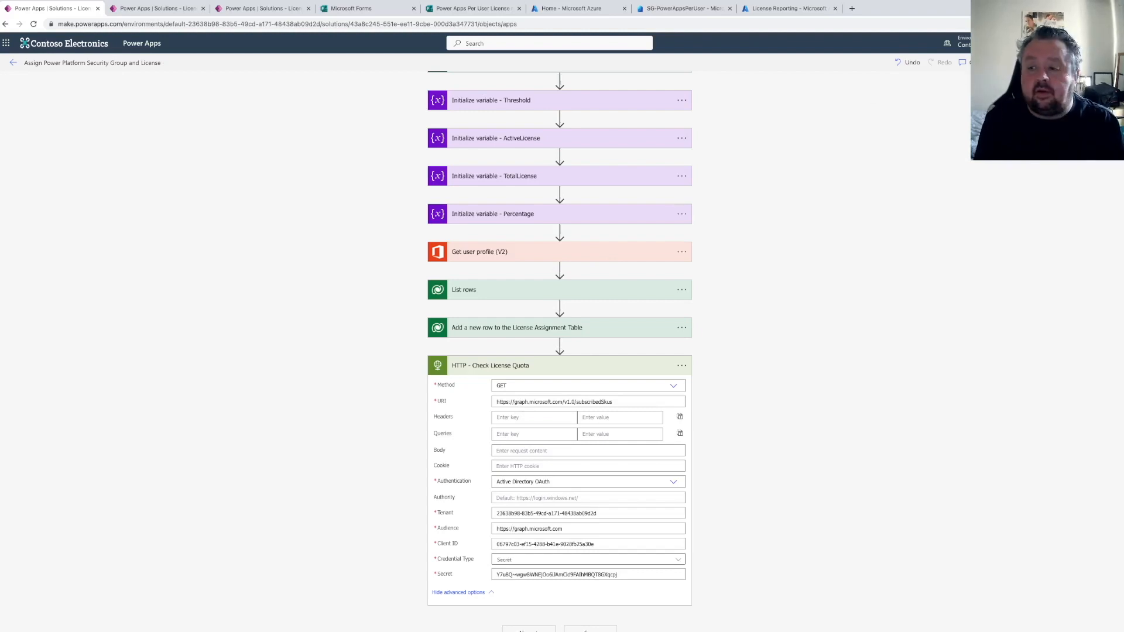
left_click(1107, 63)
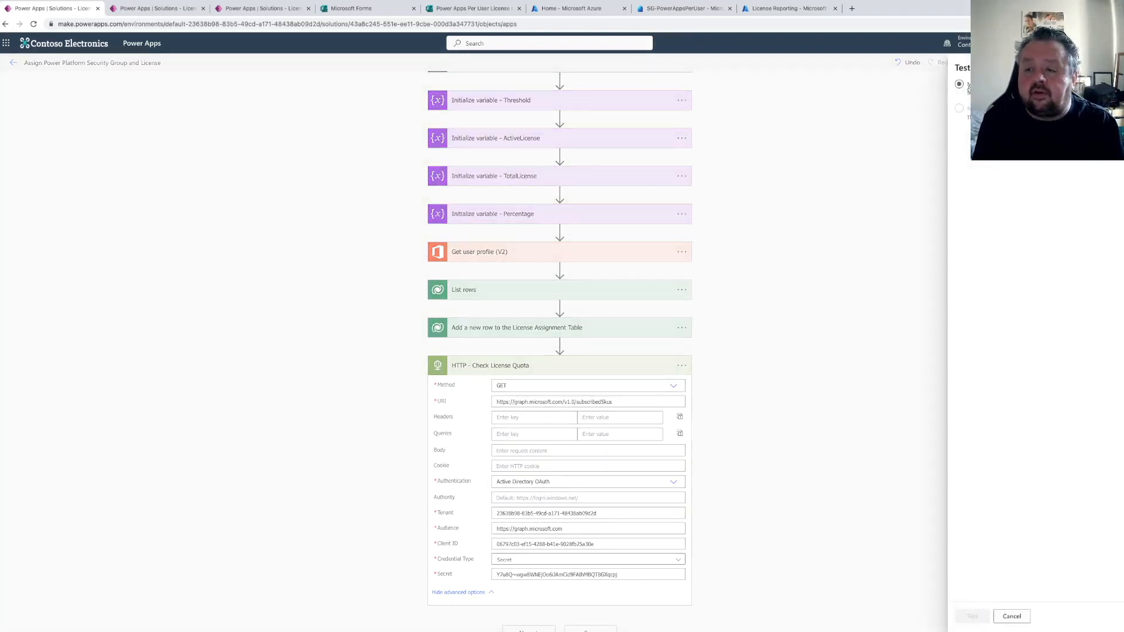
left_click(976, 615)
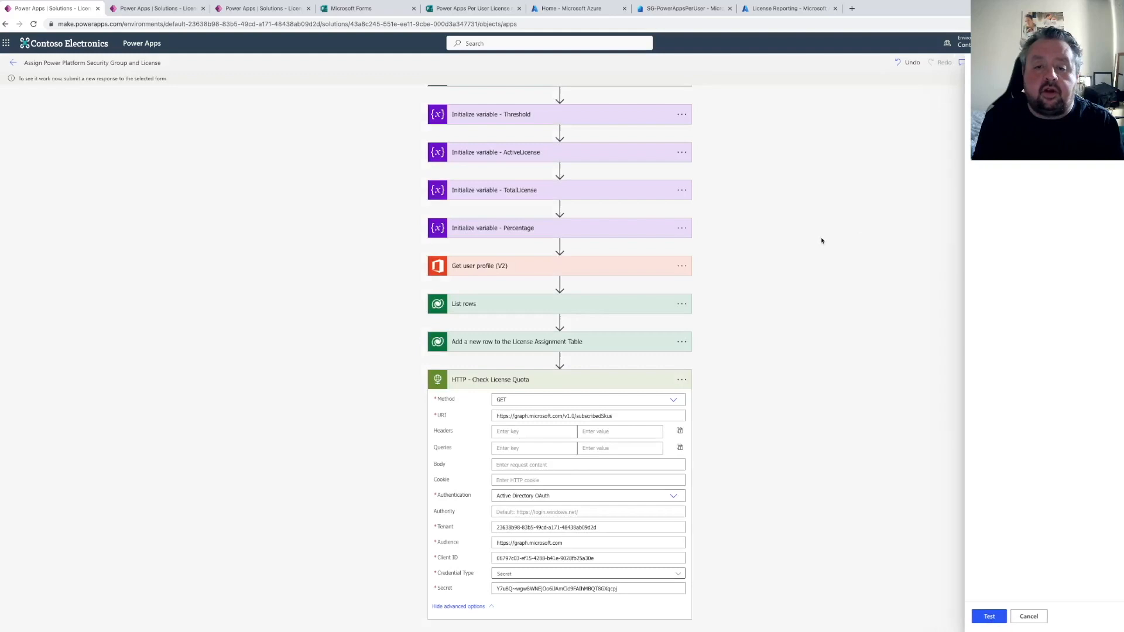
Preview the Power Apps Per User License request form and submit a Yes response
left_click(471, 9)
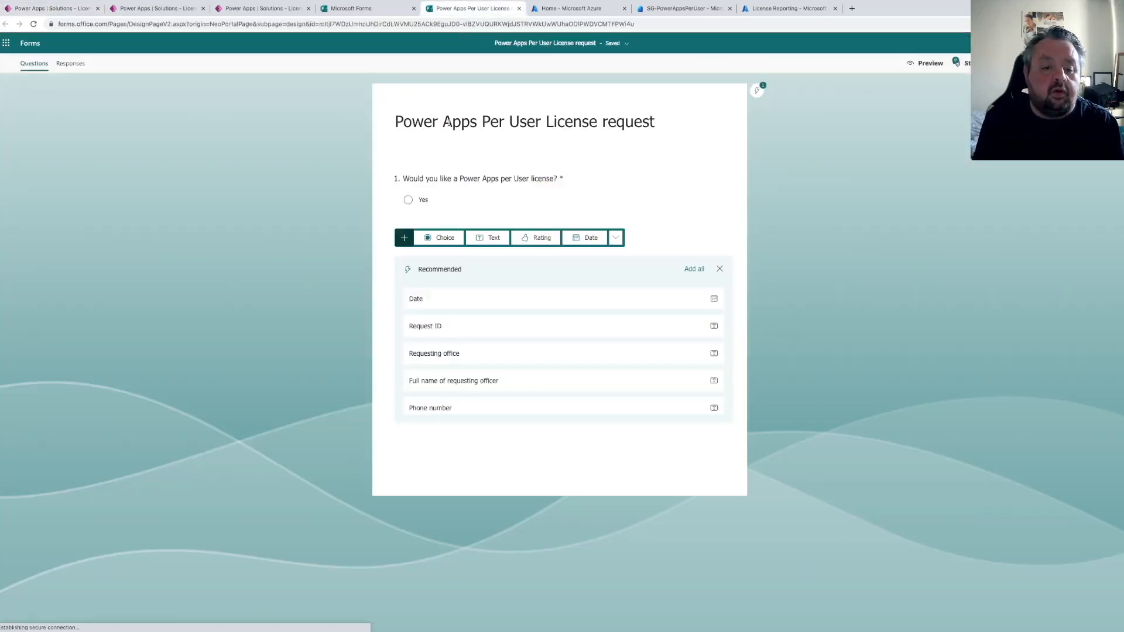
left_click(925, 64)
left_click(408, 186)
left_click(422, 228)
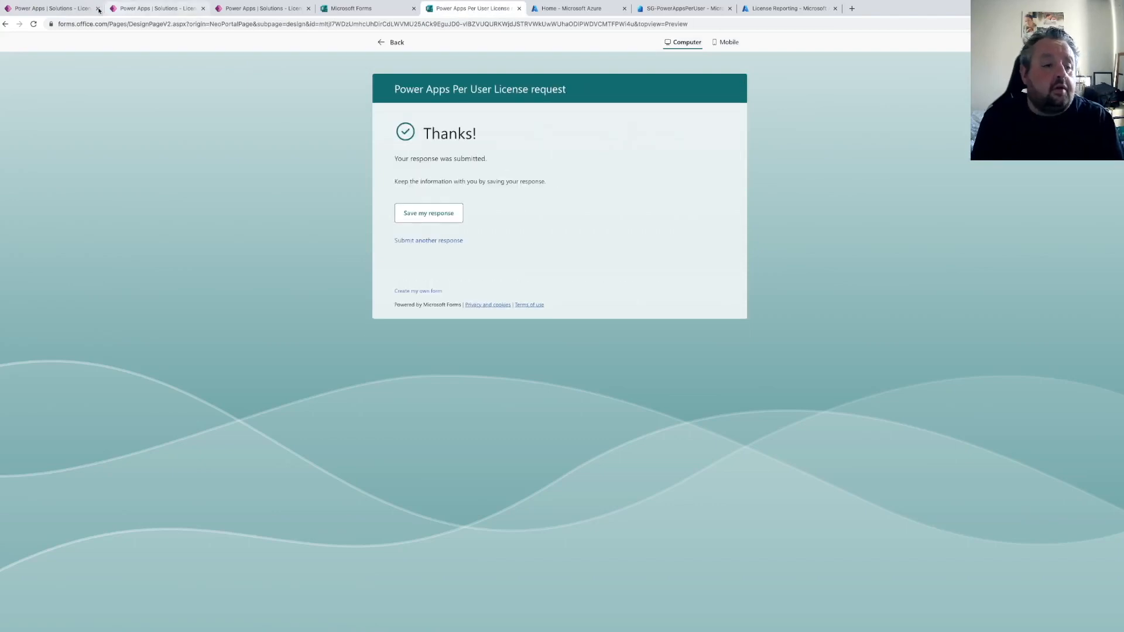
Examine the test run's failed Add a new row action, including its inputs and error output
left_click(53, 8)
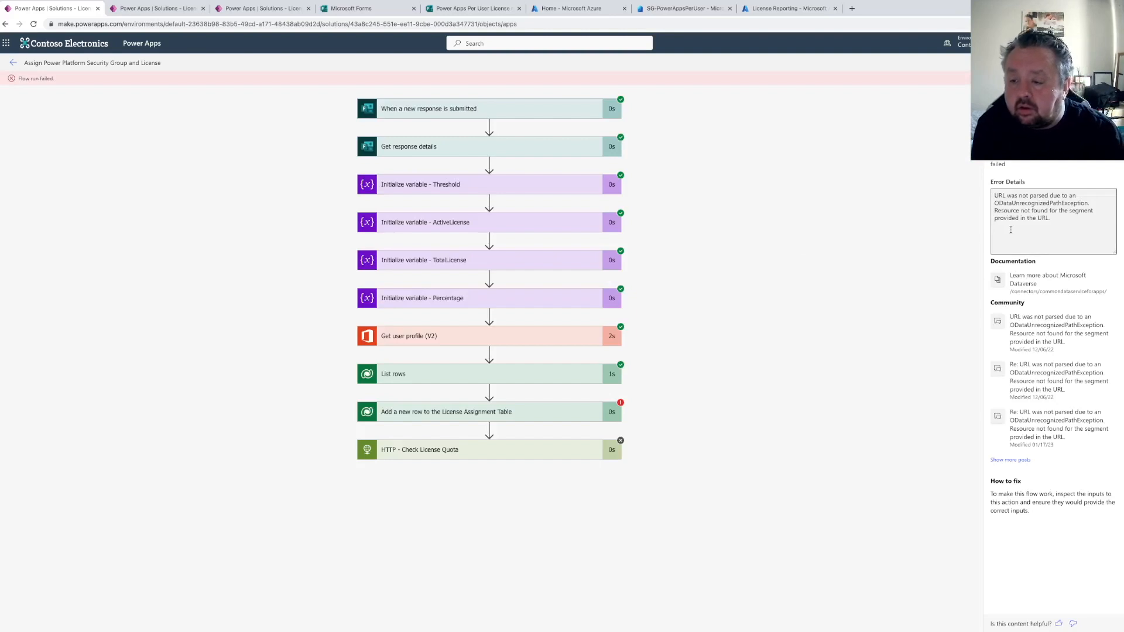
left_click(540, 414)
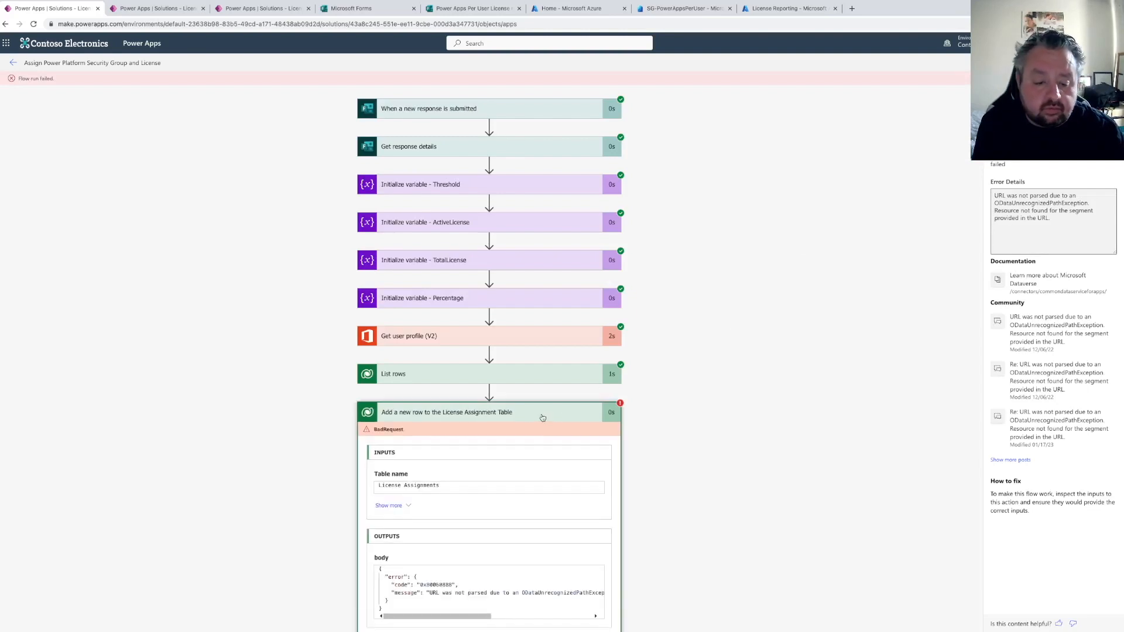
scroll(533, 431, "down", 1)
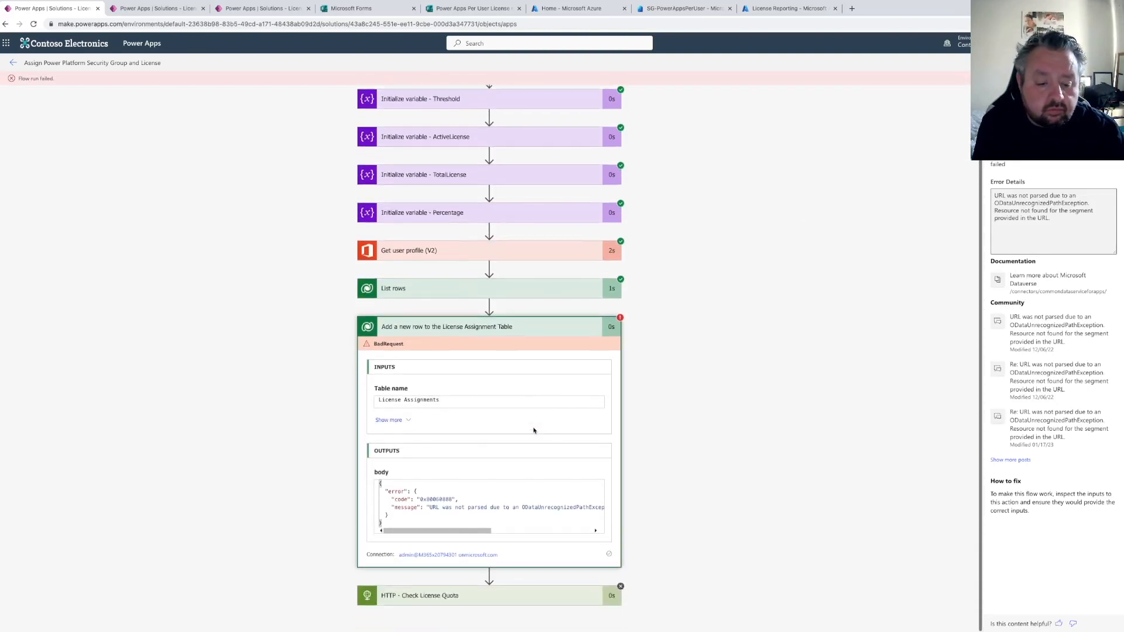
left_click(386, 420)
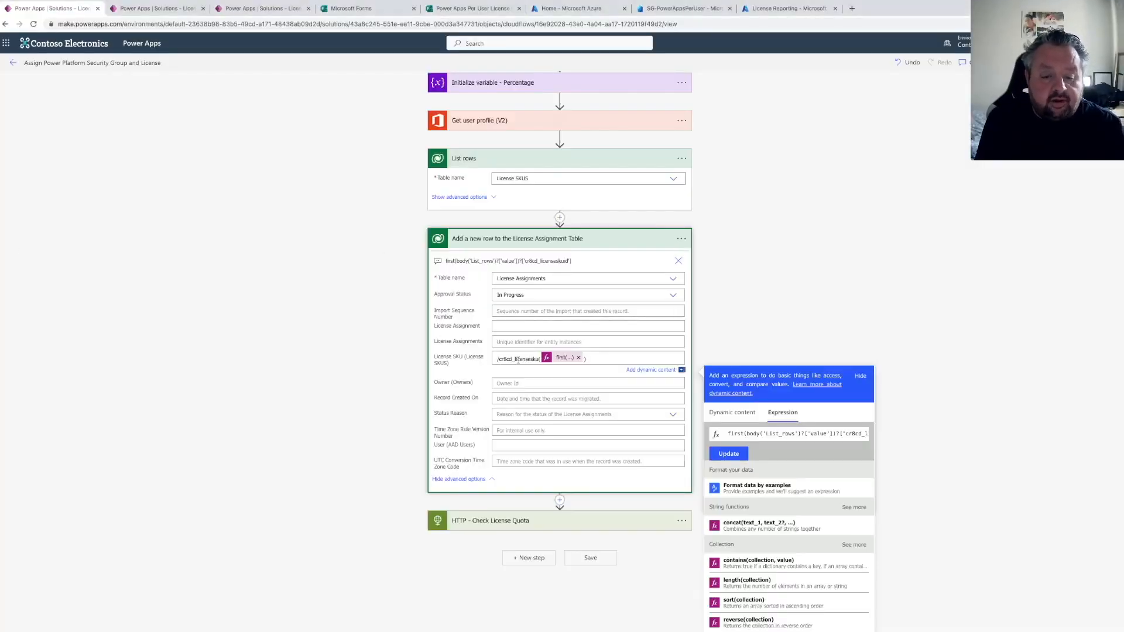
Replace the License SKU field's table prefix with the License SKU table's entity set name copied from its table properties
left_click_drag(538, 360, 499, 359)
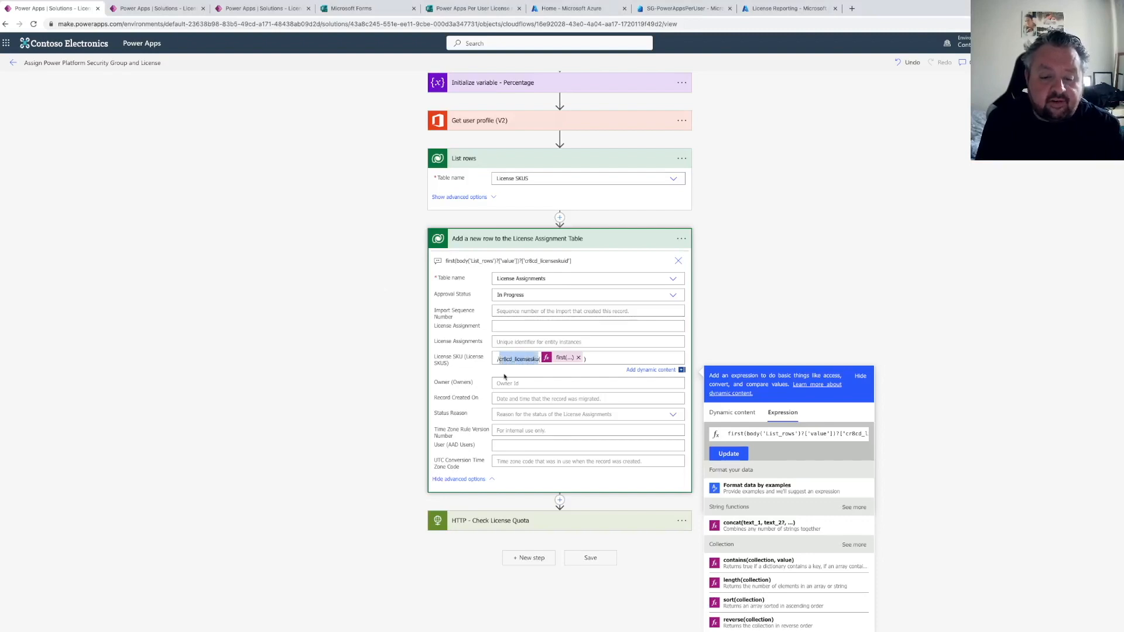
key("BackSpace")
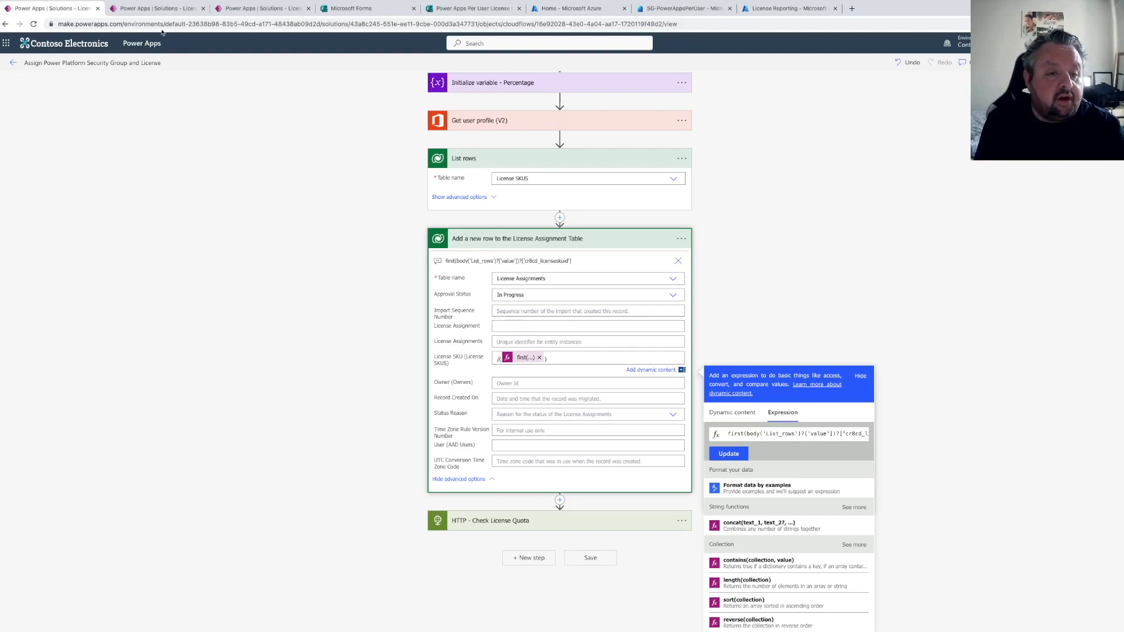
left_click(157, 8)
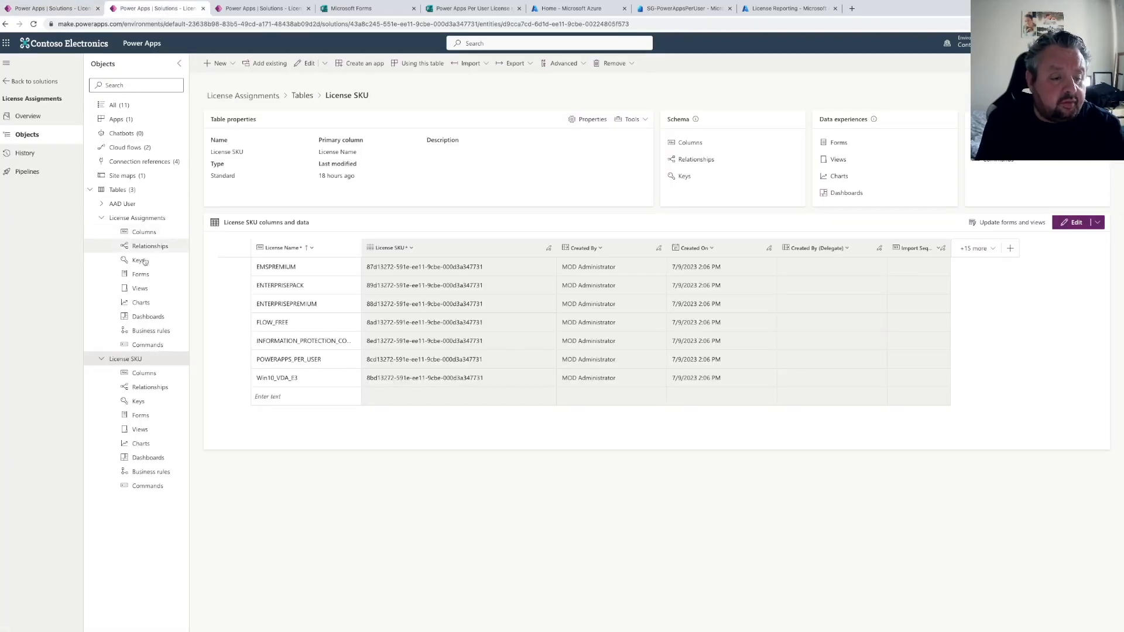
left_click(53, 8)
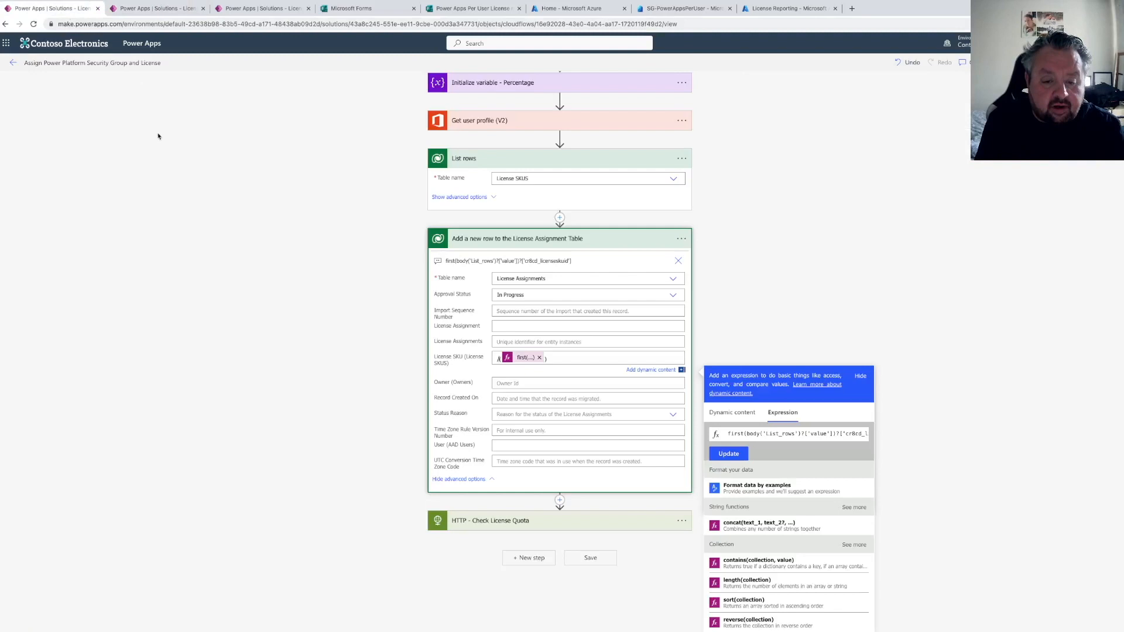
left_click(153, 8)
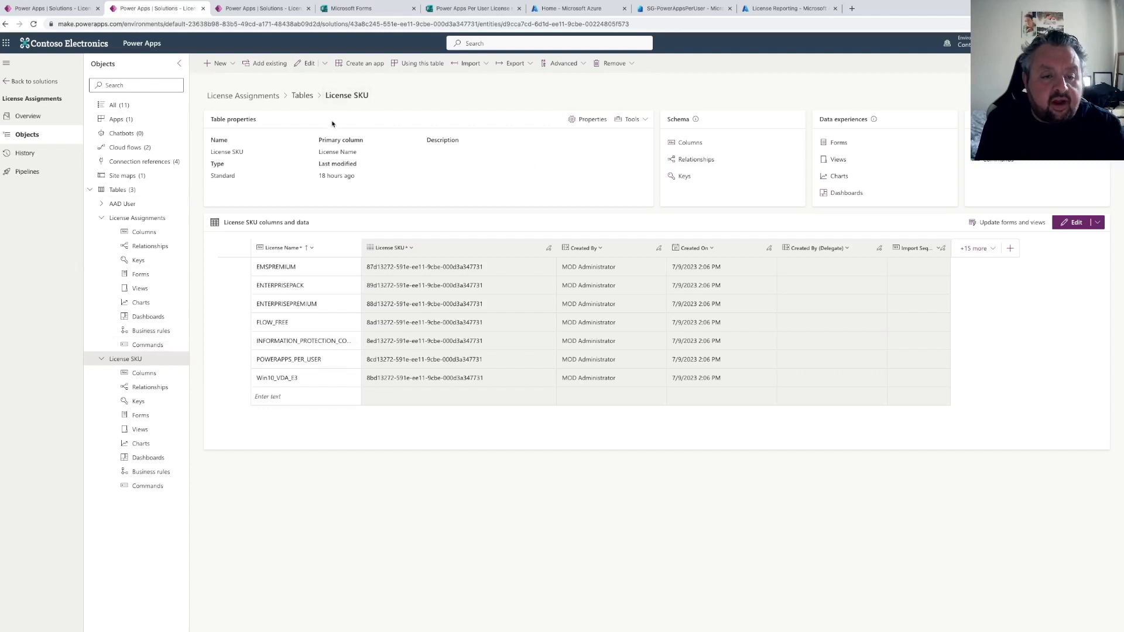
left_click(632, 120)
left_click(586, 137)
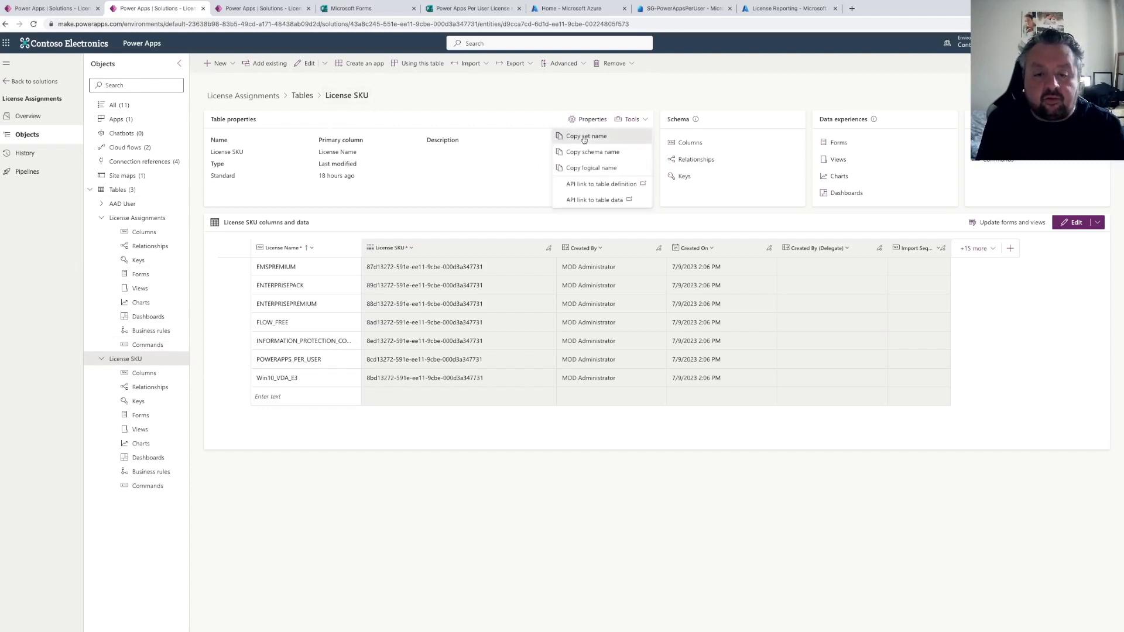
left_click(75, 12)
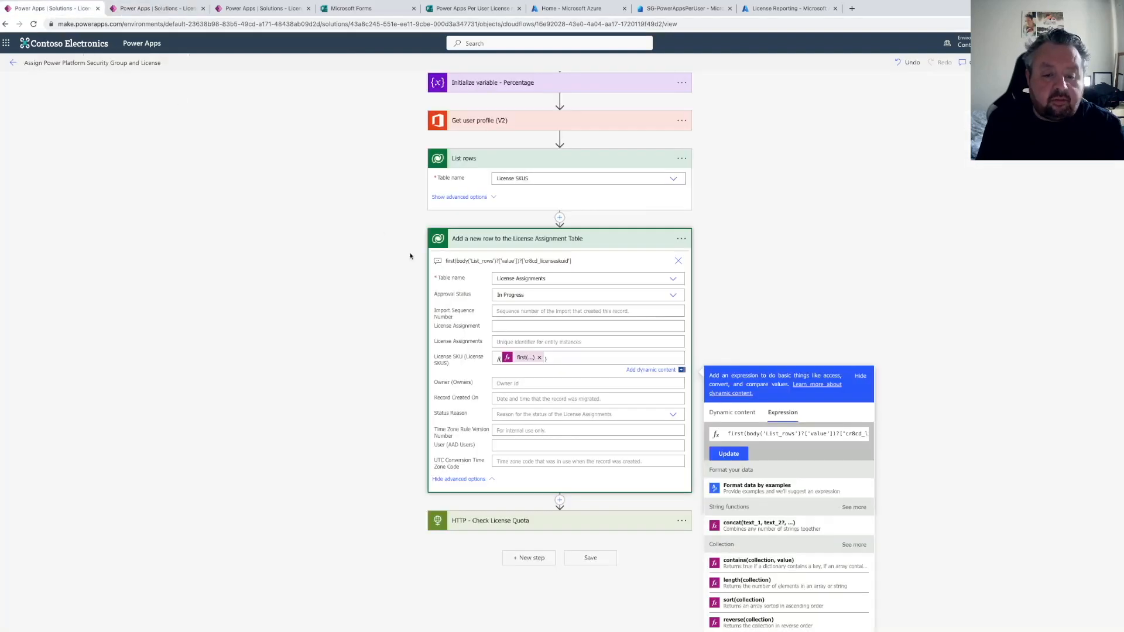
key("ctrl+v")
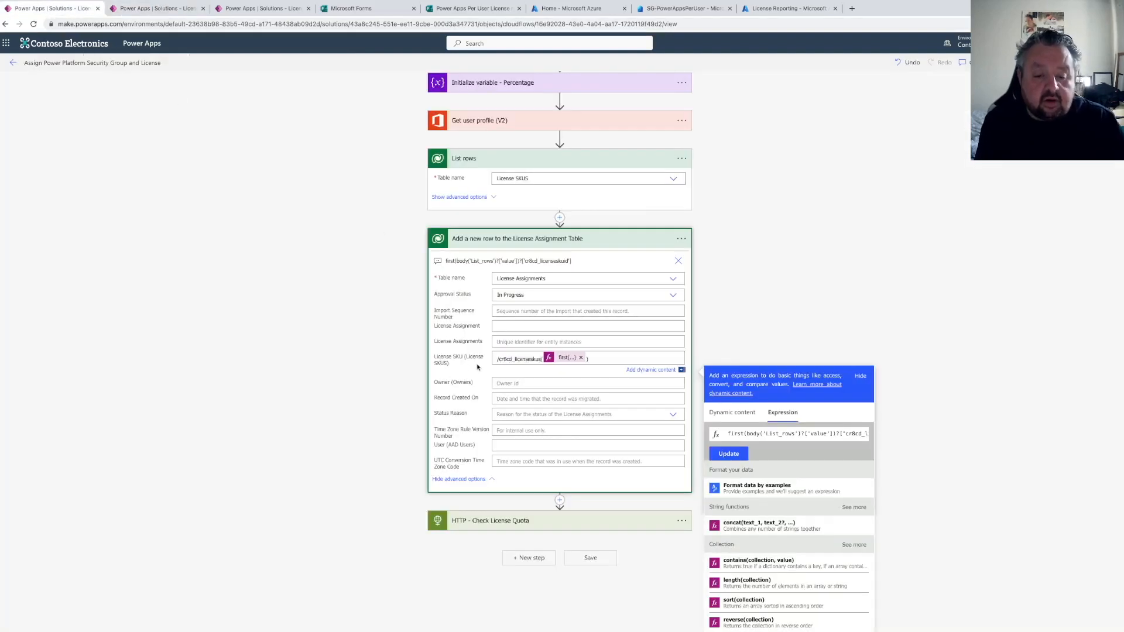
Fill the User (AAD Users) field with /aadusers( followed by the user profile's Id and a closing parenthesis
left_click(507, 446)
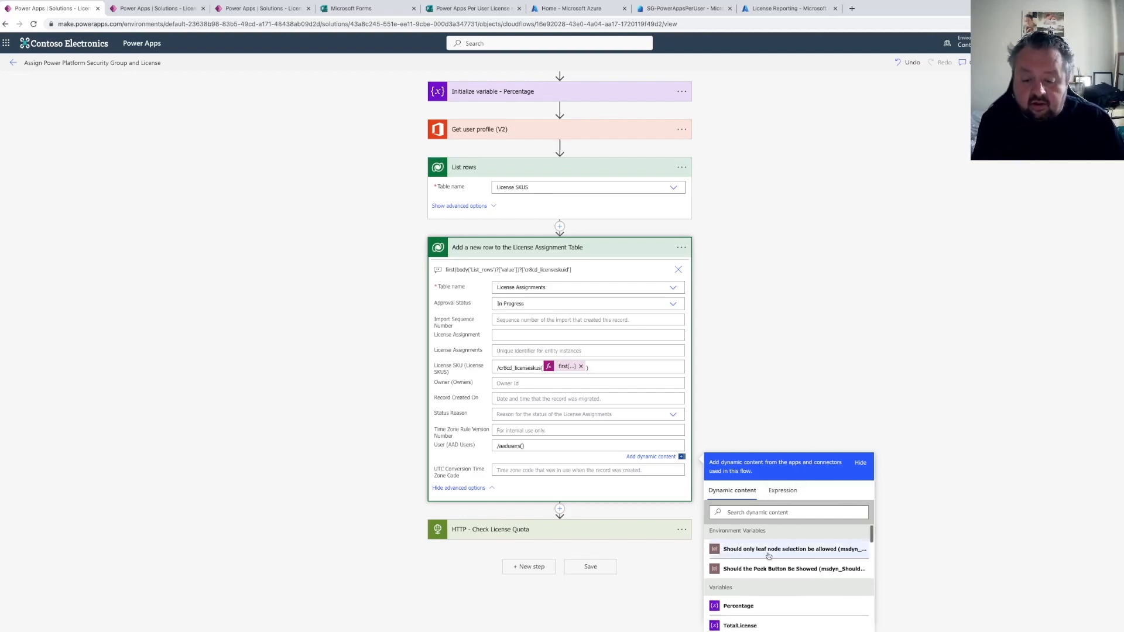
scroll(769, 551, "down", 10)
scroll(771, 553, "down", 10)
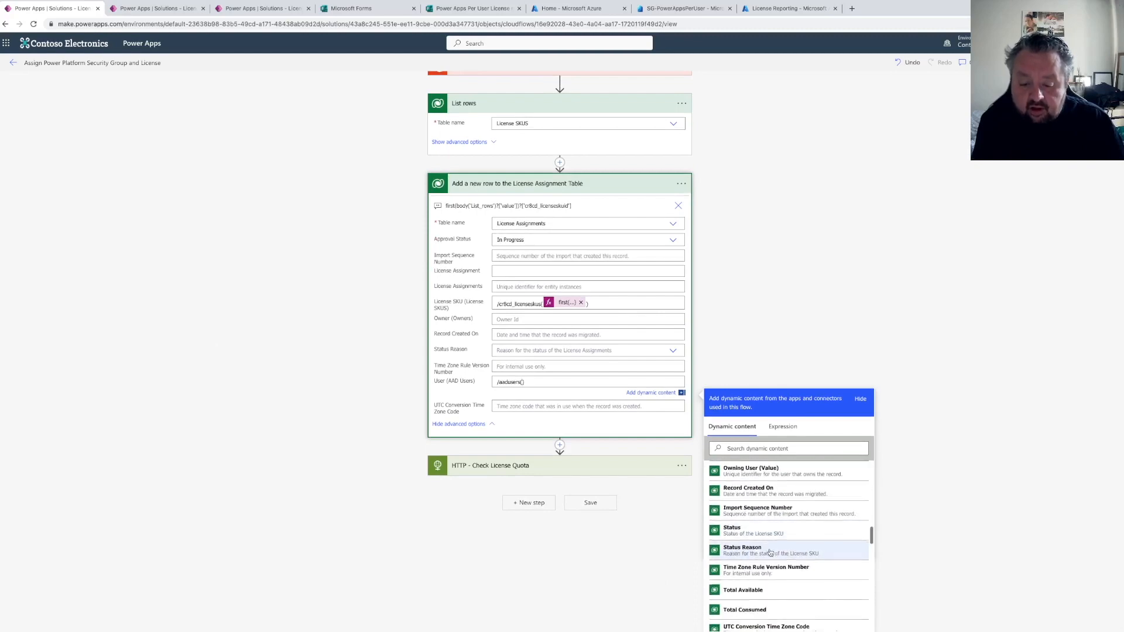
left_click(734, 595)
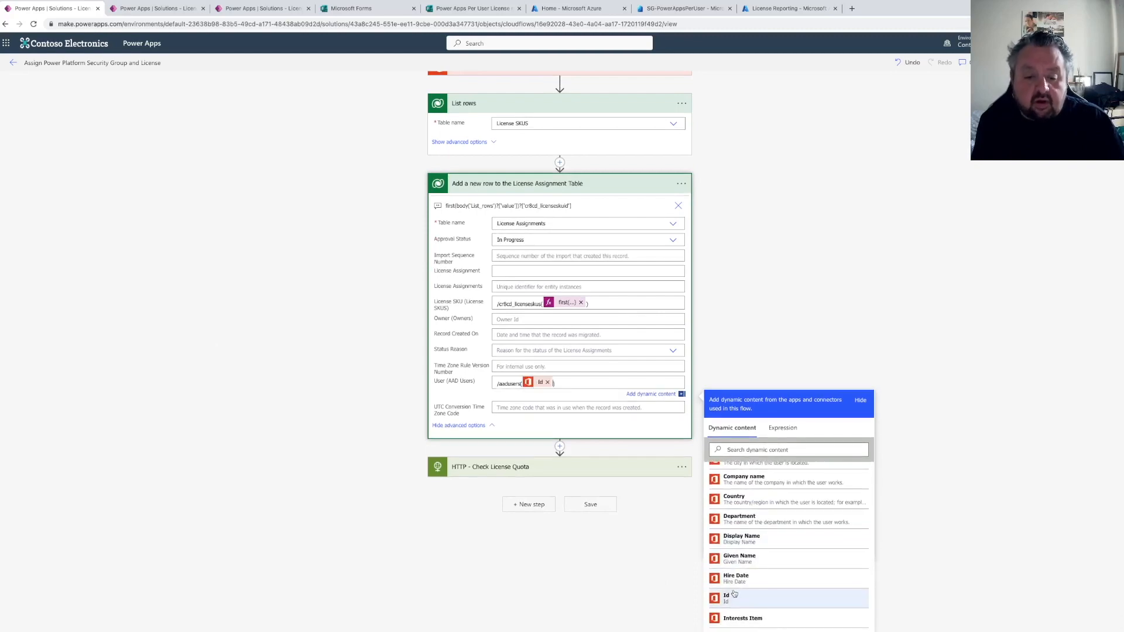
scroll(537, 298, "up", 4)
scroll(537, 298, "down", 2)
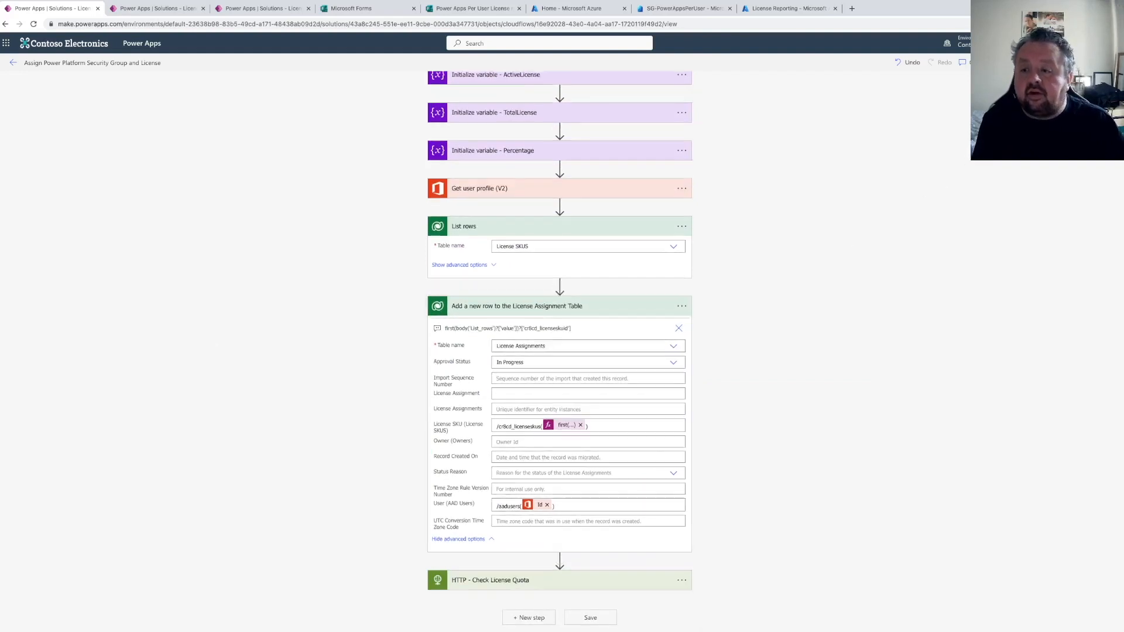
Save the flow and start a manual test
left_click(1104, 63)
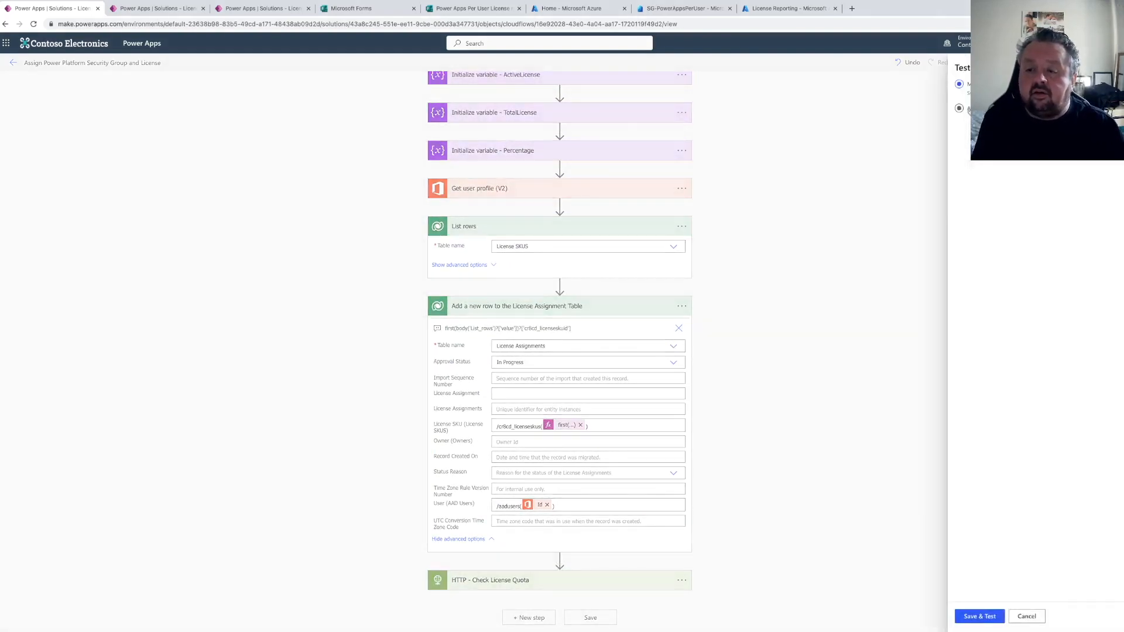
left_click(979, 617)
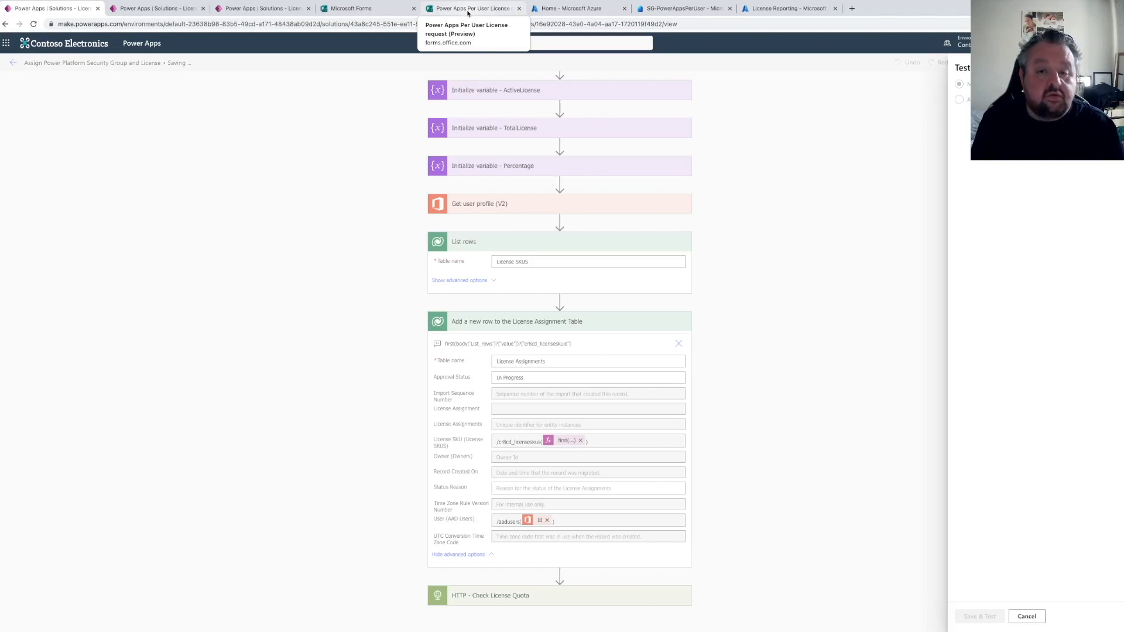
Submit a Yes response on the Power Apps Per User License request form and return to the running flow
left_click(471, 9)
left_click(422, 241)
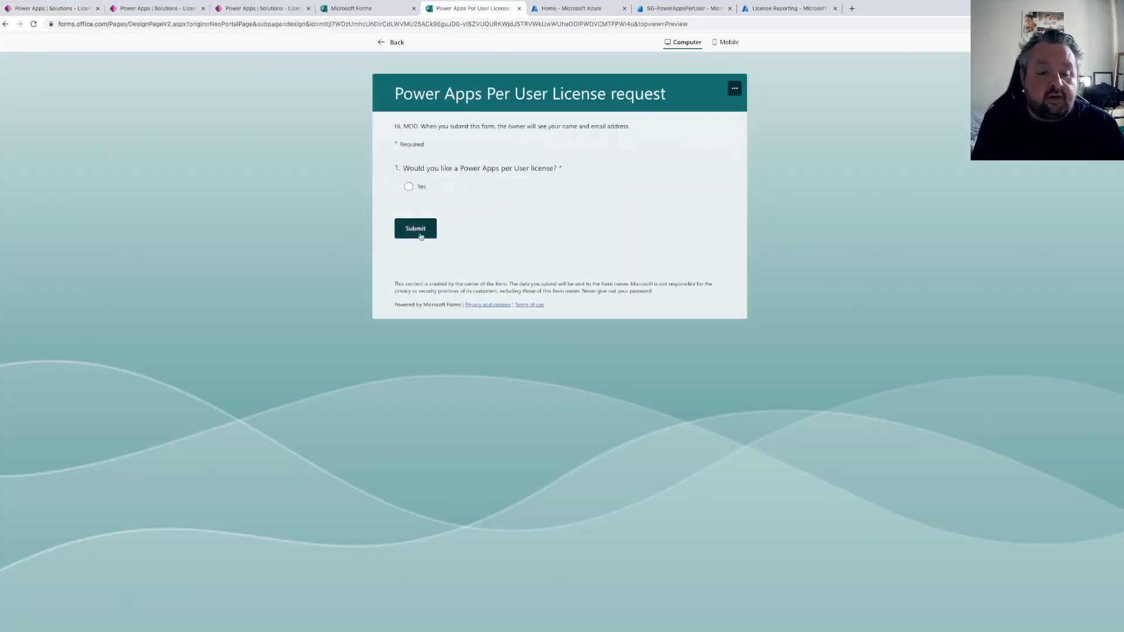
left_click(409, 187)
left_click(415, 221)
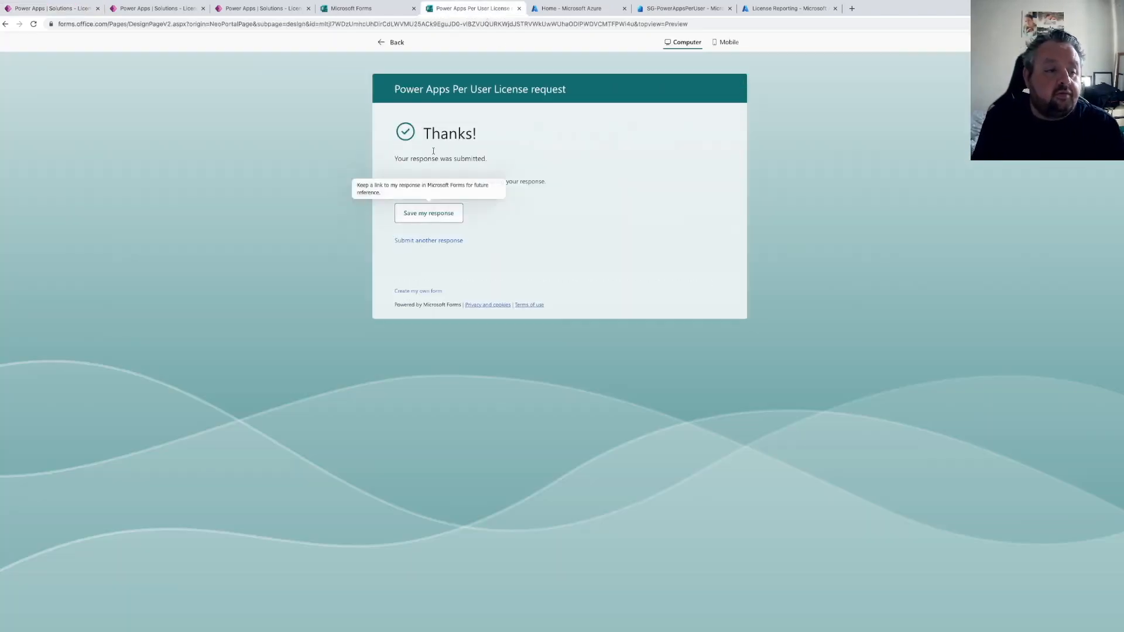
left_click(42, 9)
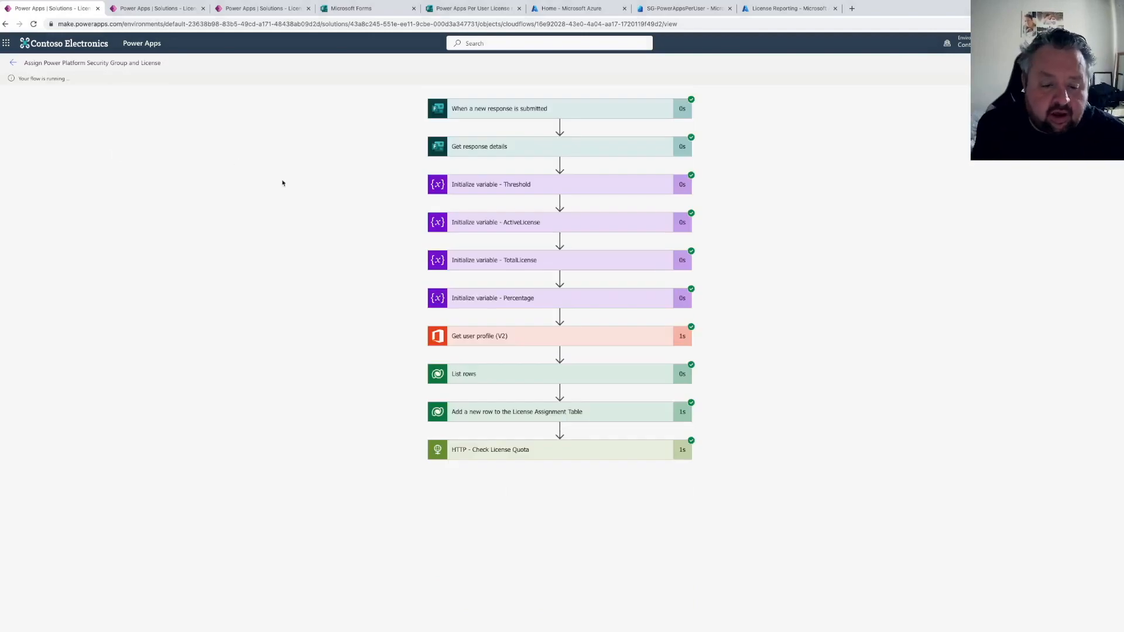
Check the License Assignments table's data for the row created by the test run
left_click(247, 9)
left_click(176, 9)
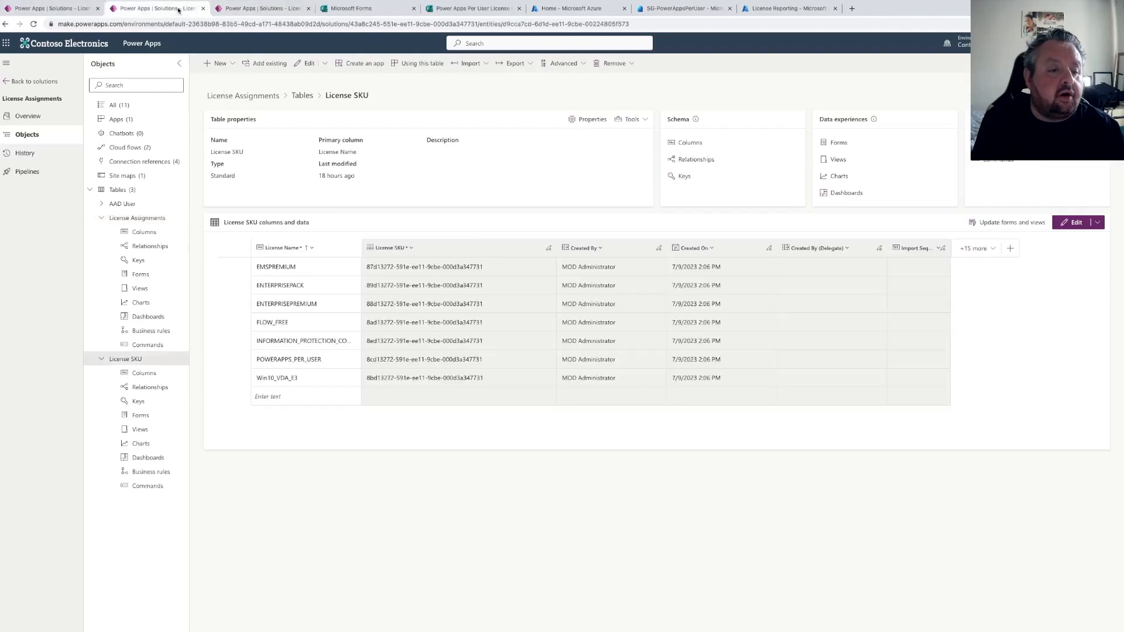
left_click(243, 9)
left_click(152, 8)
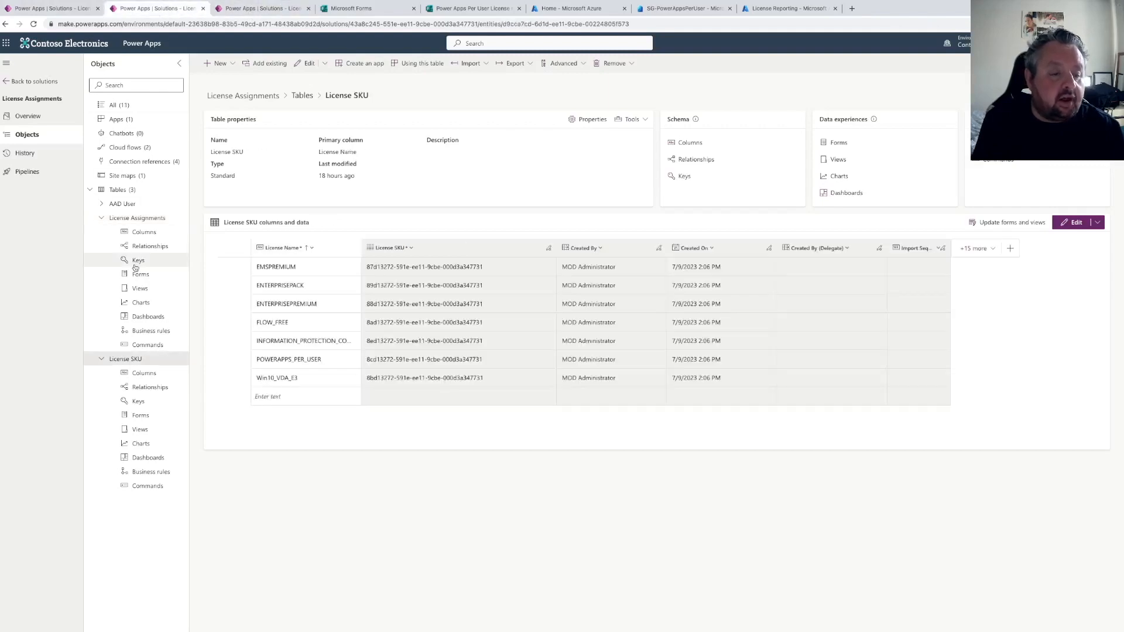
left_click(141, 222)
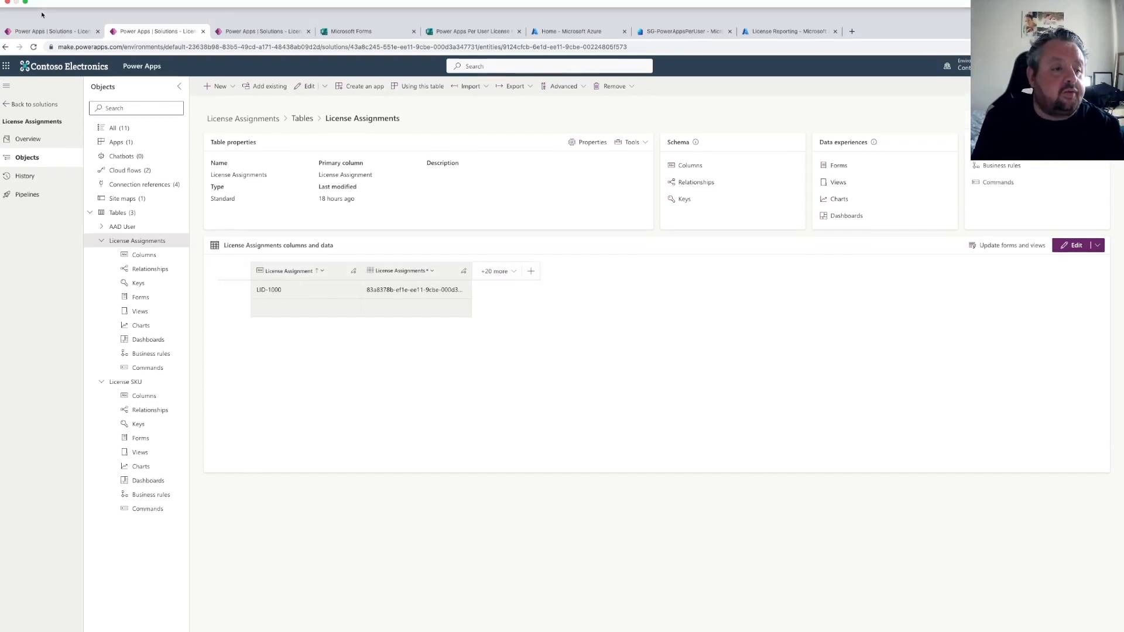
Open the run's HTTP - Check License Quota step and copy the response body from its outputs
left_click(38, 33)
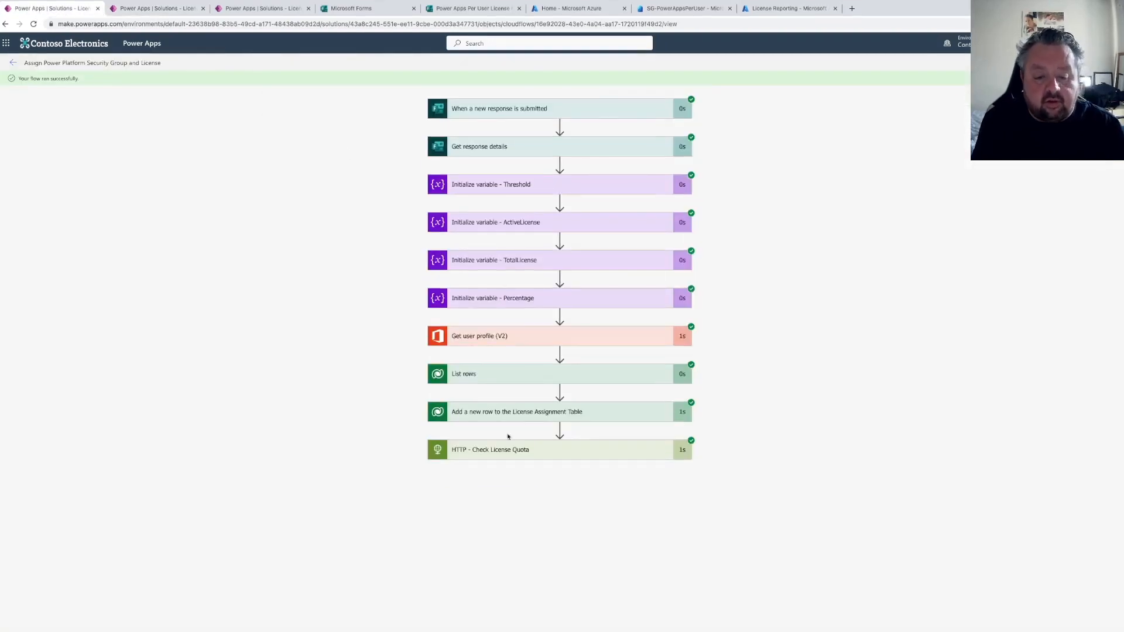
left_click(522, 445)
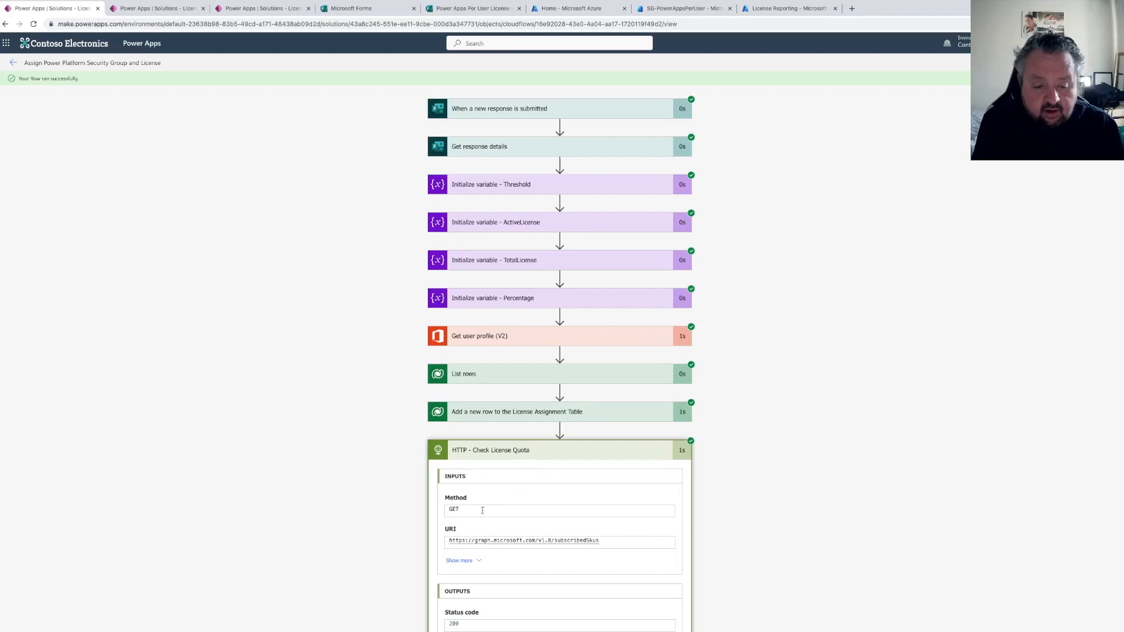
scroll(446, 488, "down", 4)
left_click_drag(450, 528, 506, 629)
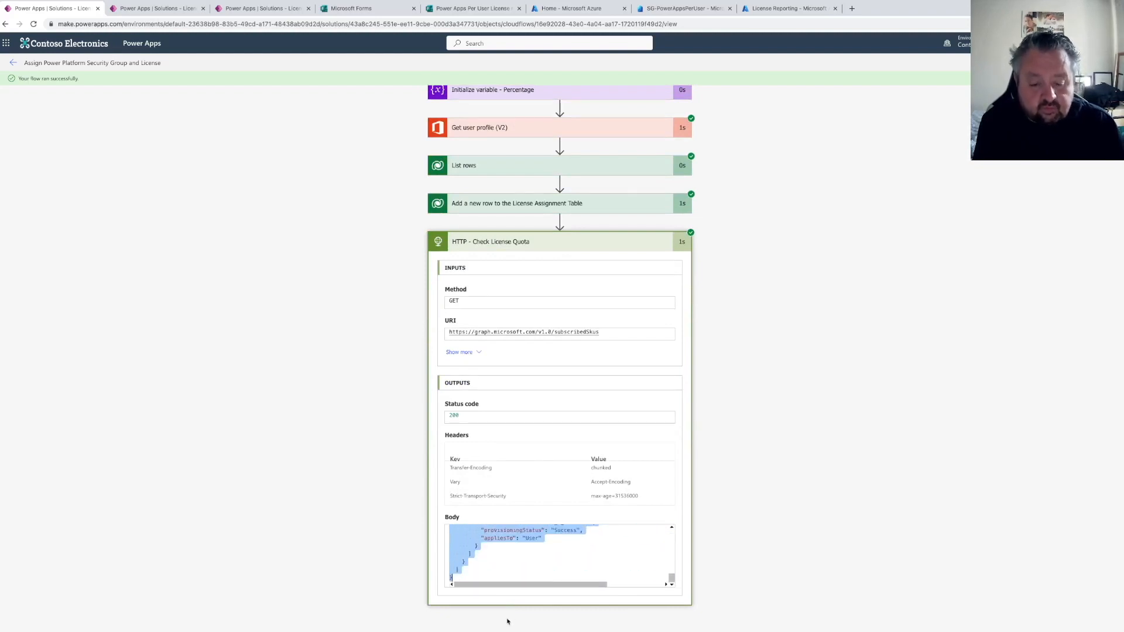
left_click(775, 480)
Edit the flow and add a Parse JSON action after the HTTP - Check License Quota step
left_click(1103, 63)
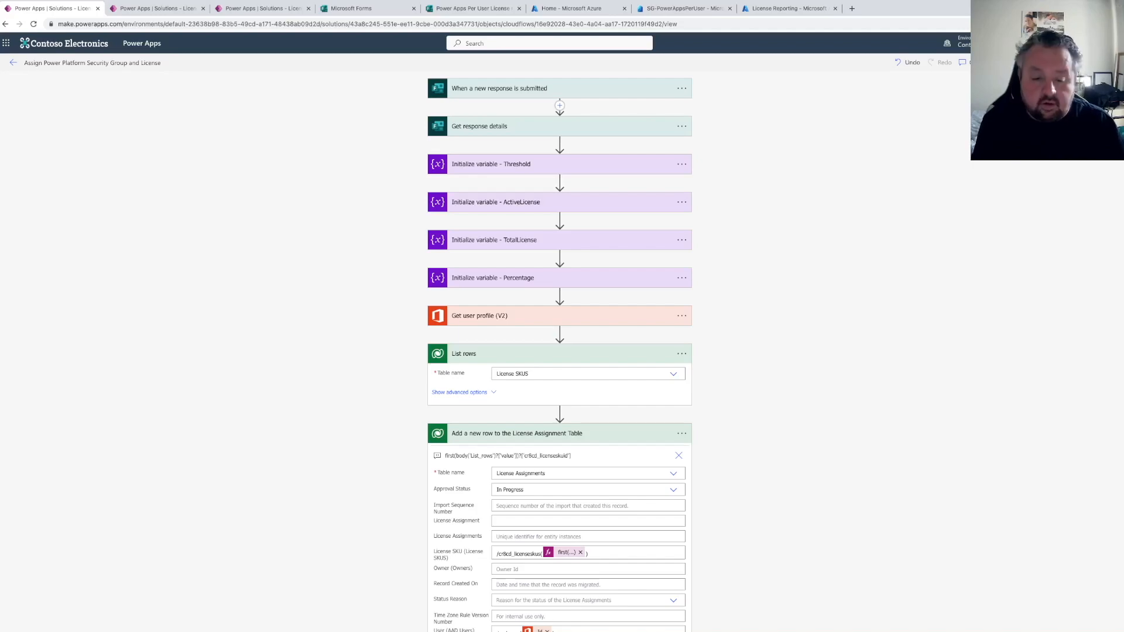
scroll(564, 462, "down", 3)
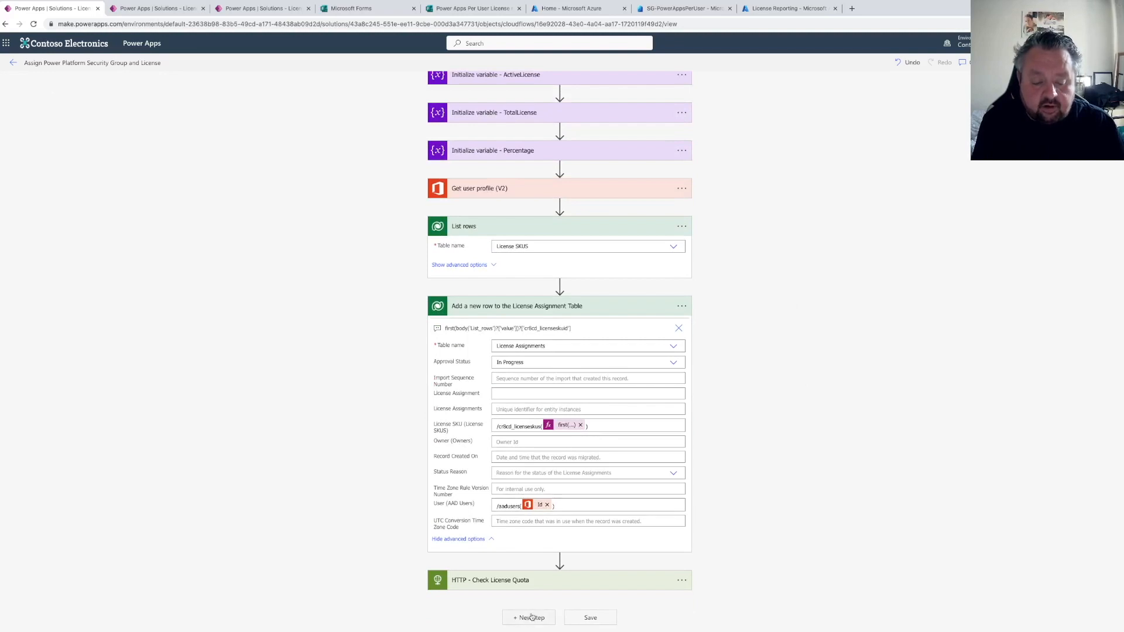
left_click(532, 615)
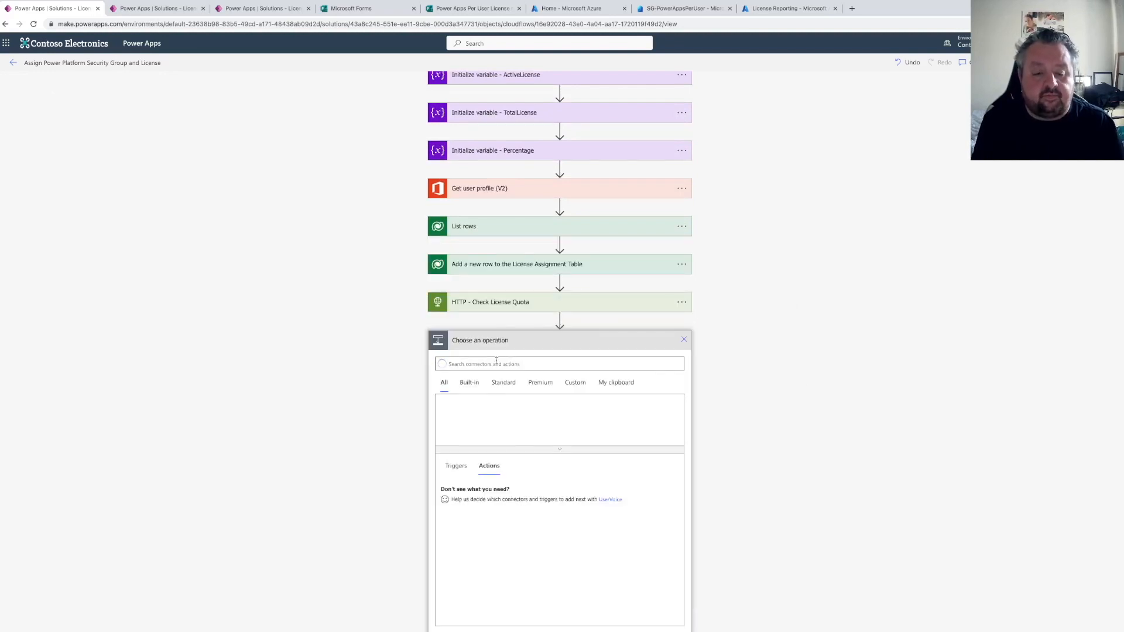
type("barse json")
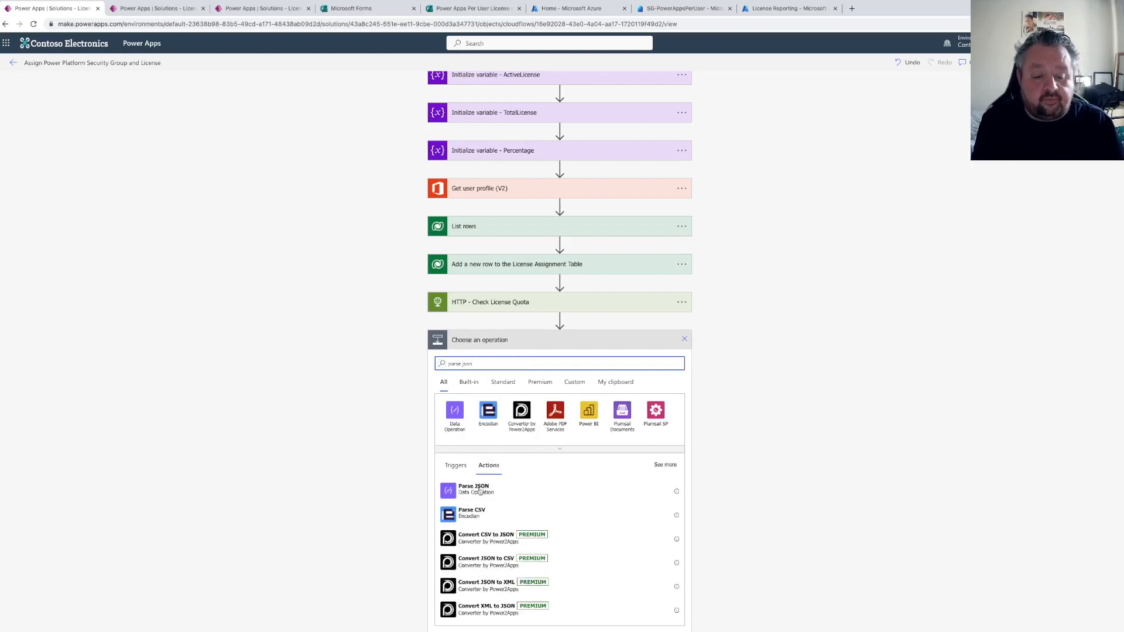
left_click(486, 489)
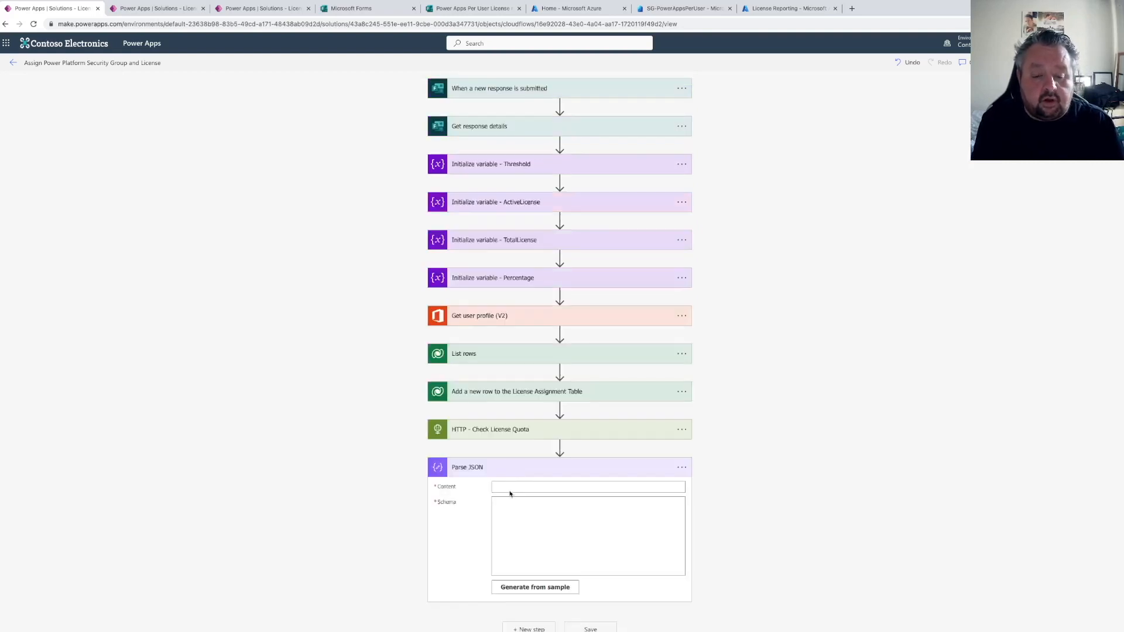
Set the Parse JSON content to the HTTP Body and generate its schema from the pasted sample payload
left_click(501, 490)
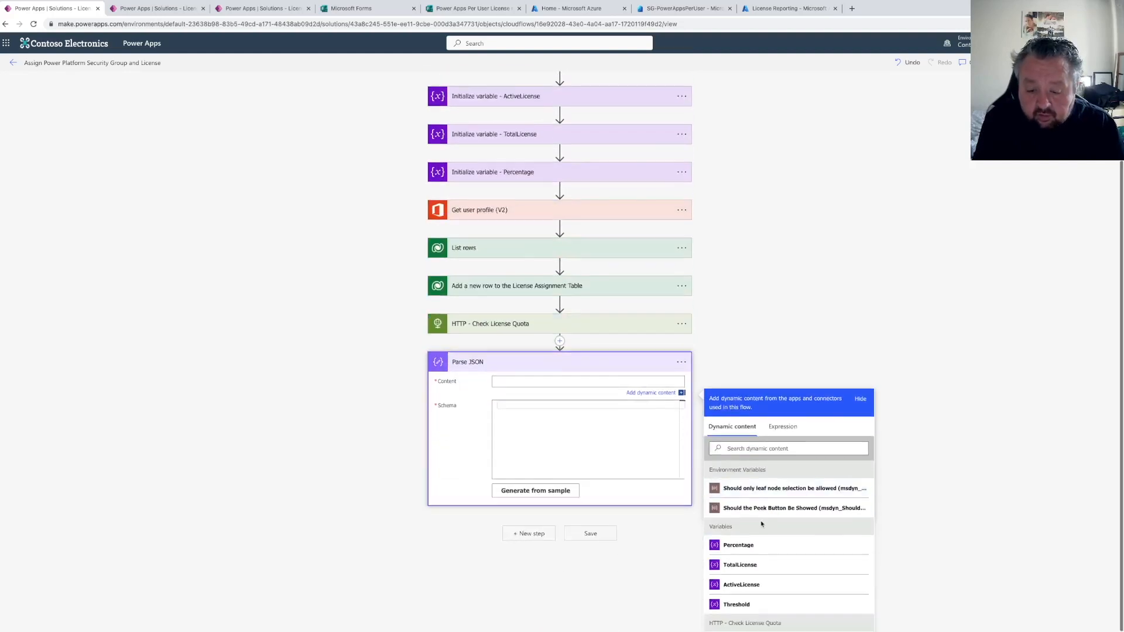
left_click(741, 492)
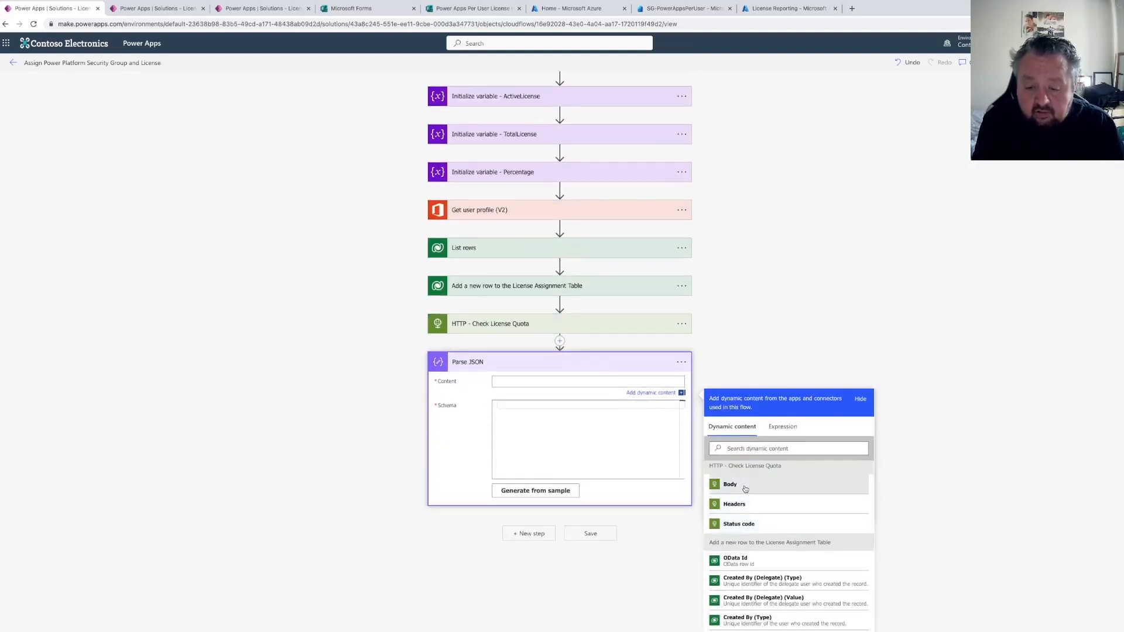
left_click(536, 492)
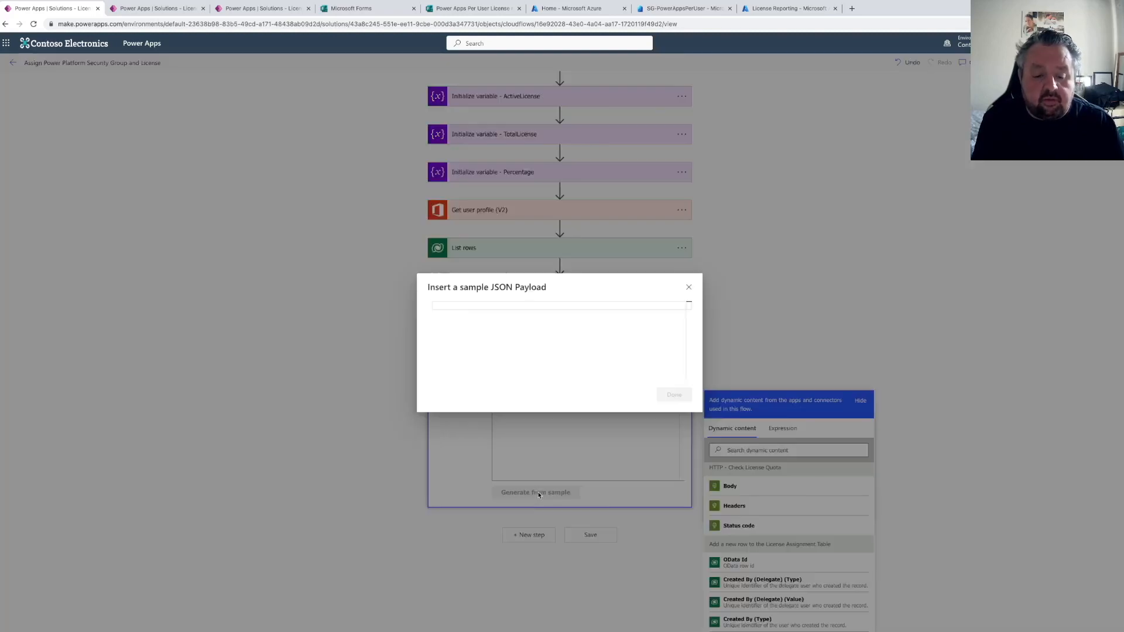
key("ctrl+v")
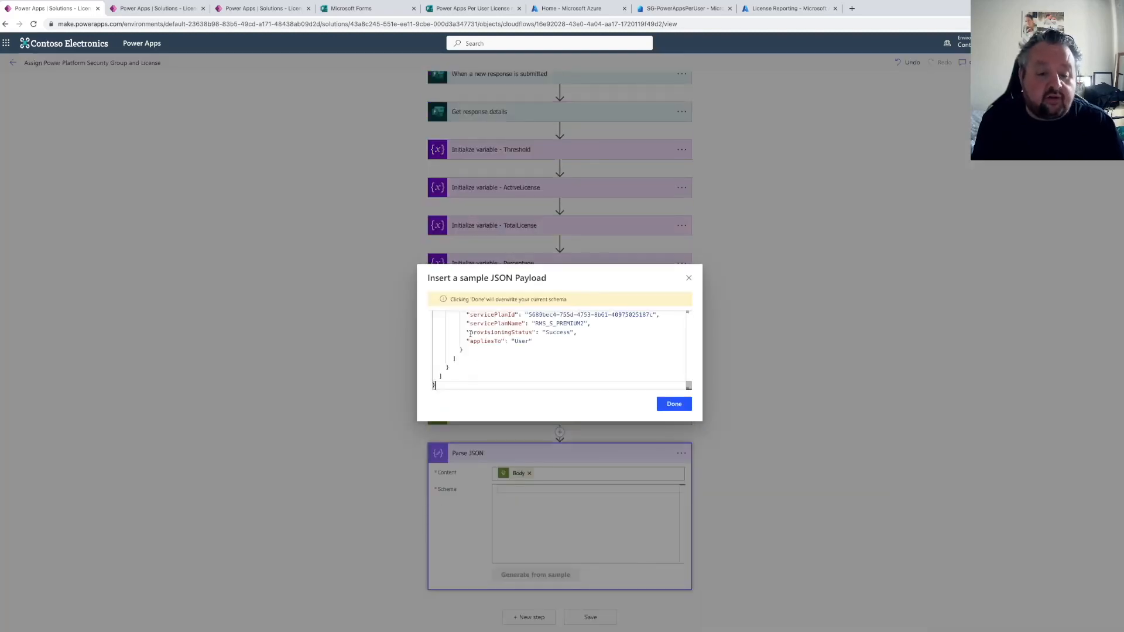
left_click(673, 405)
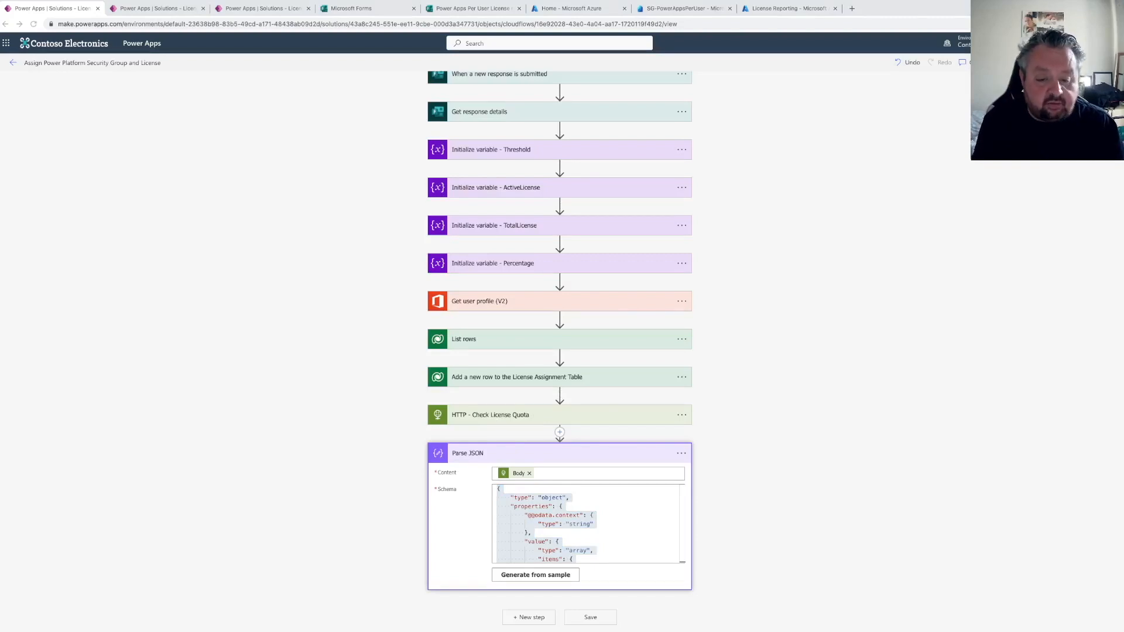
Add a Filter array action as a new step after Parse JSON
left_click(529, 617)
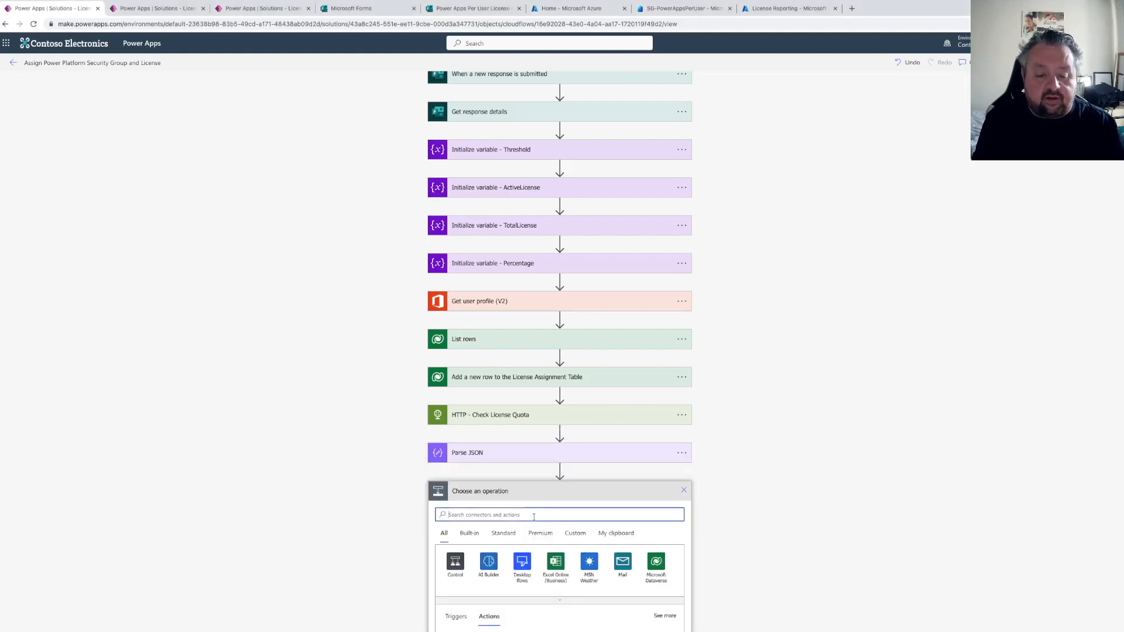
type("c")
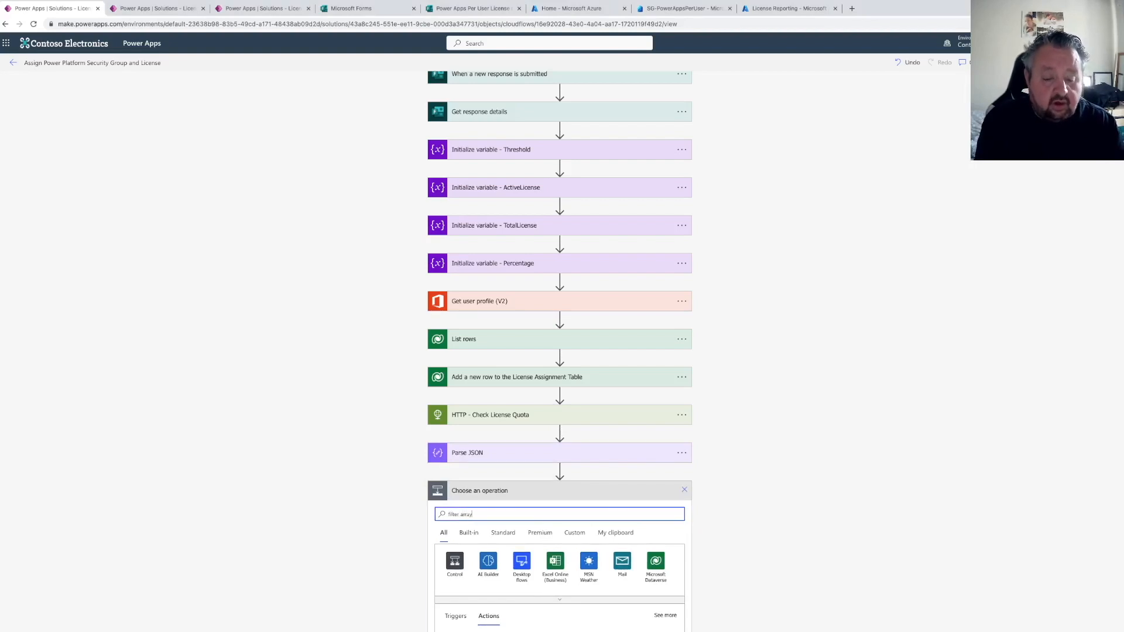
scroll(538, 460, "down", 3)
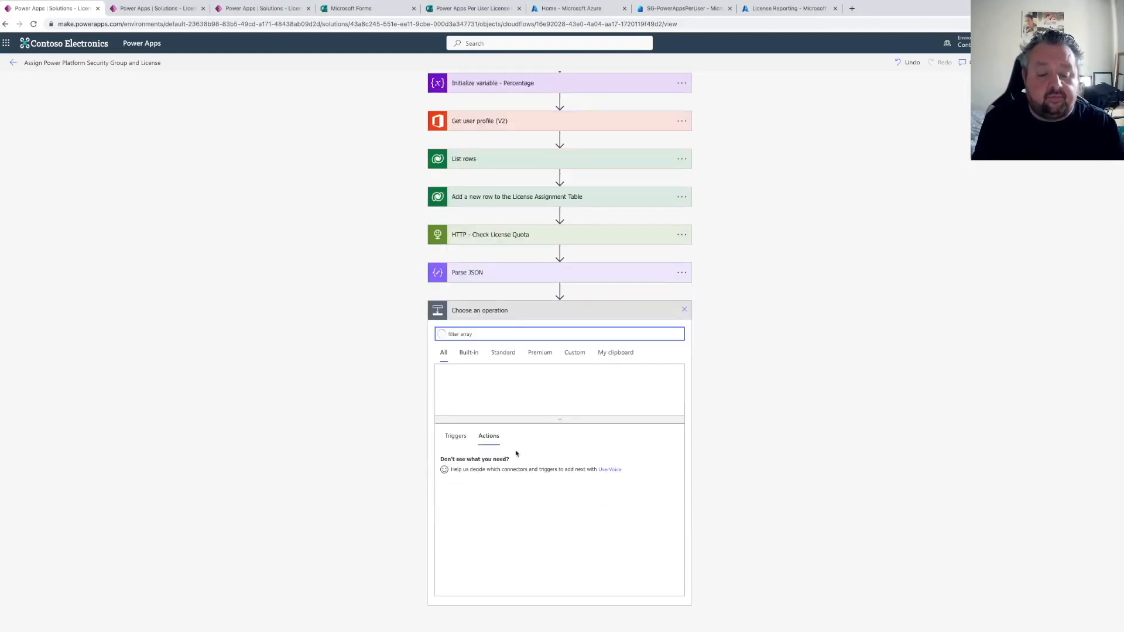
left_click(515, 456)
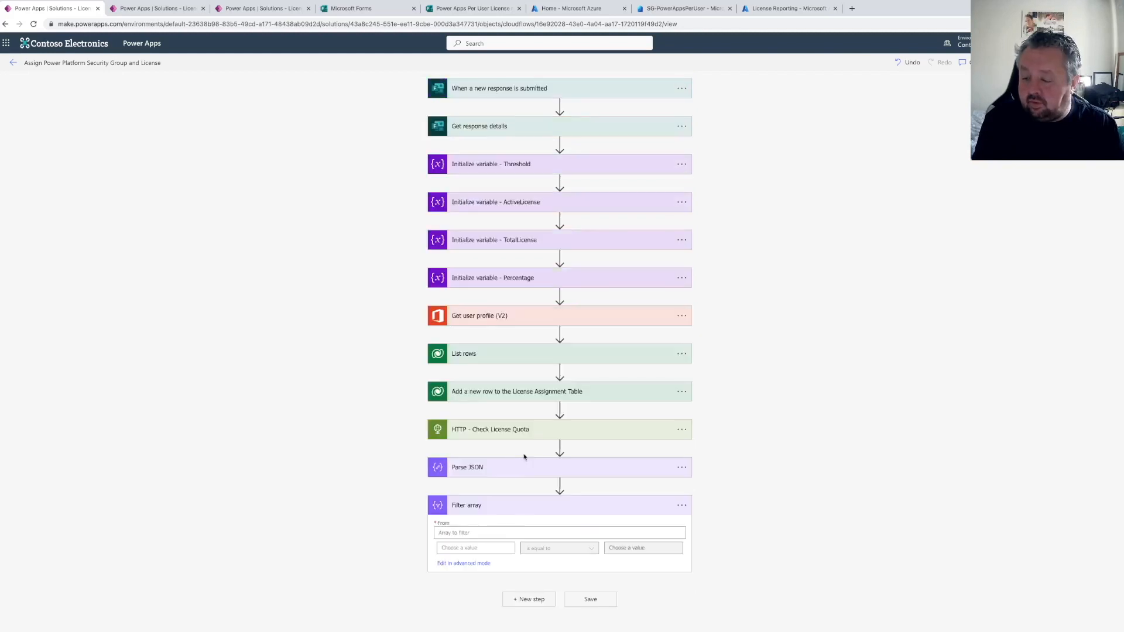
Configure Filter array to filter the Parse JSON value where skuPartNumber is equal to POWERAPPS_PER_USER
left_click(454, 532)
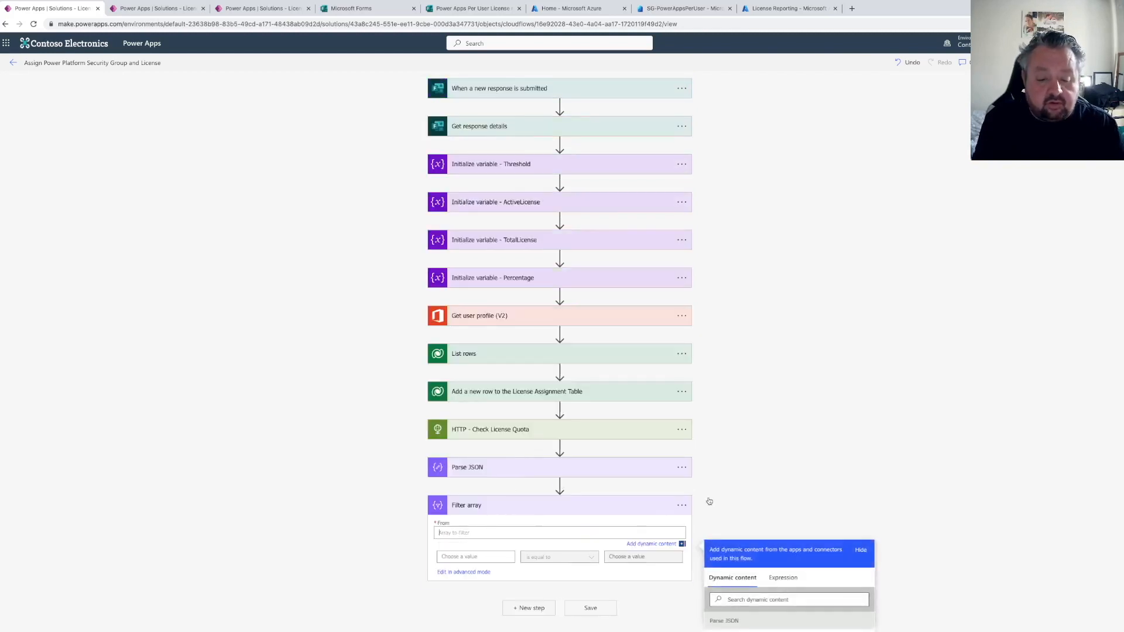
left_click(738, 528)
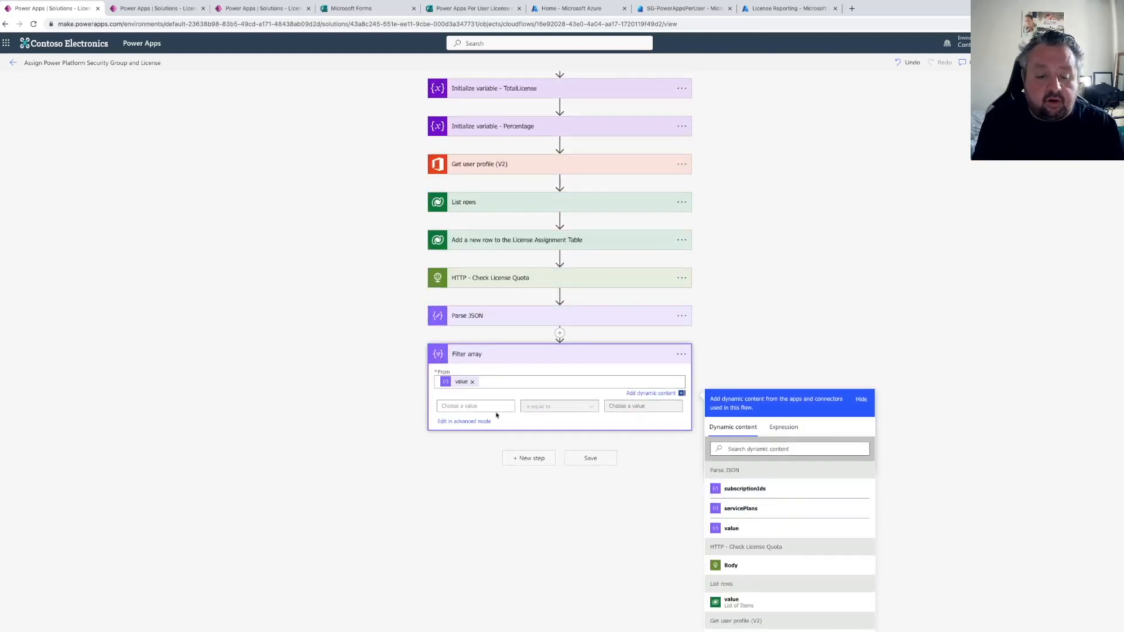
left_click(477, 408)
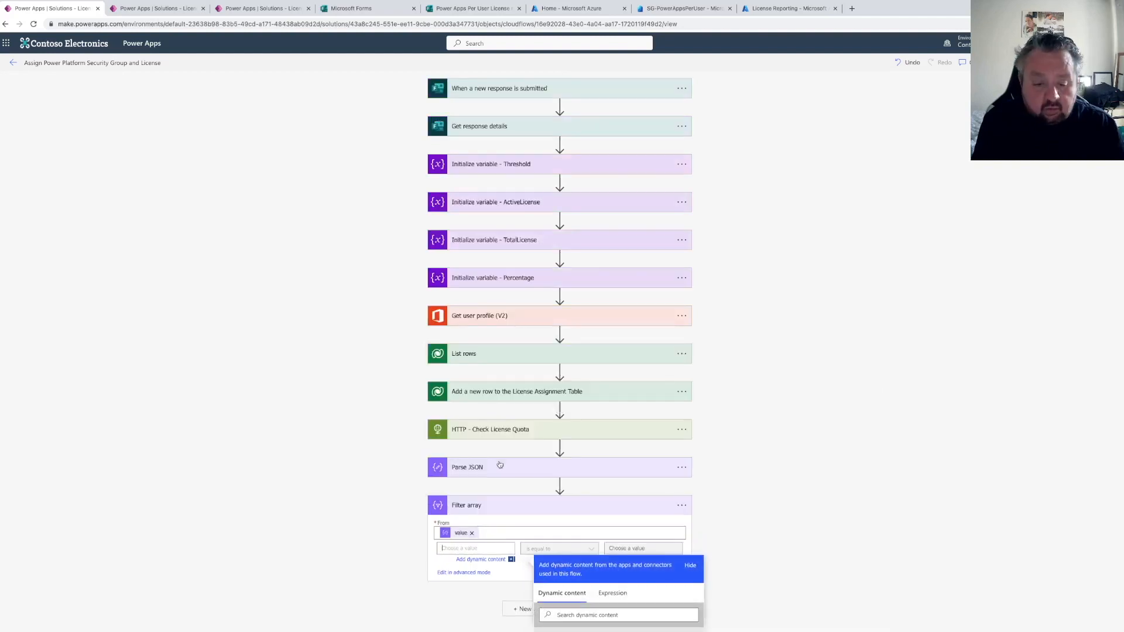
scroll(605, 544, "down", 5)
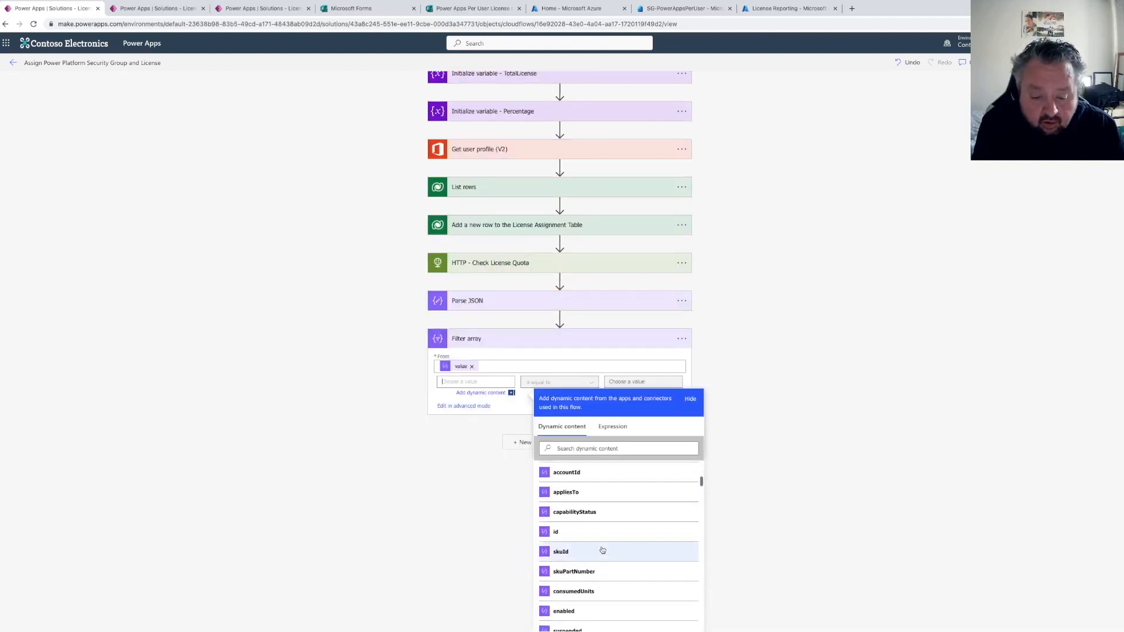
left_click(577, 572)
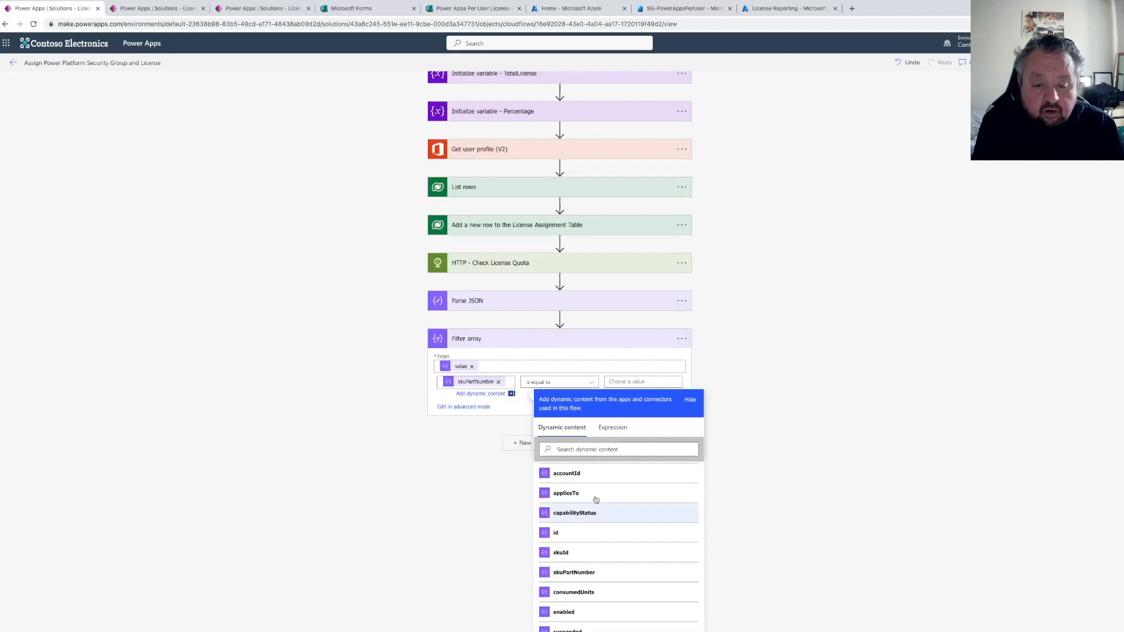
left_click(631, 383)
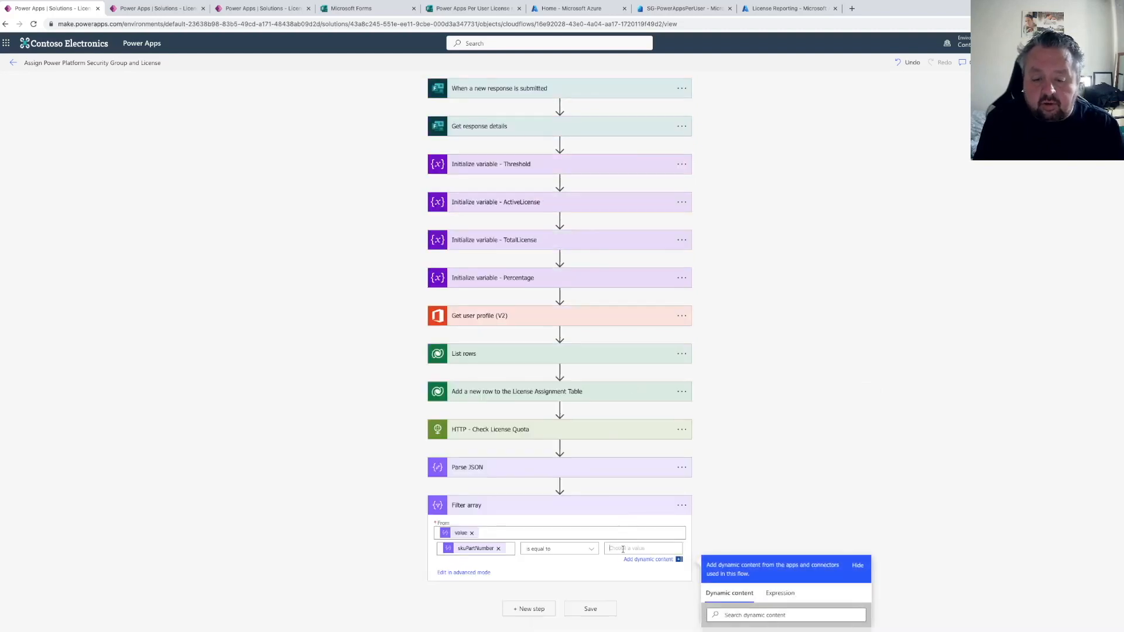
type("POWE")
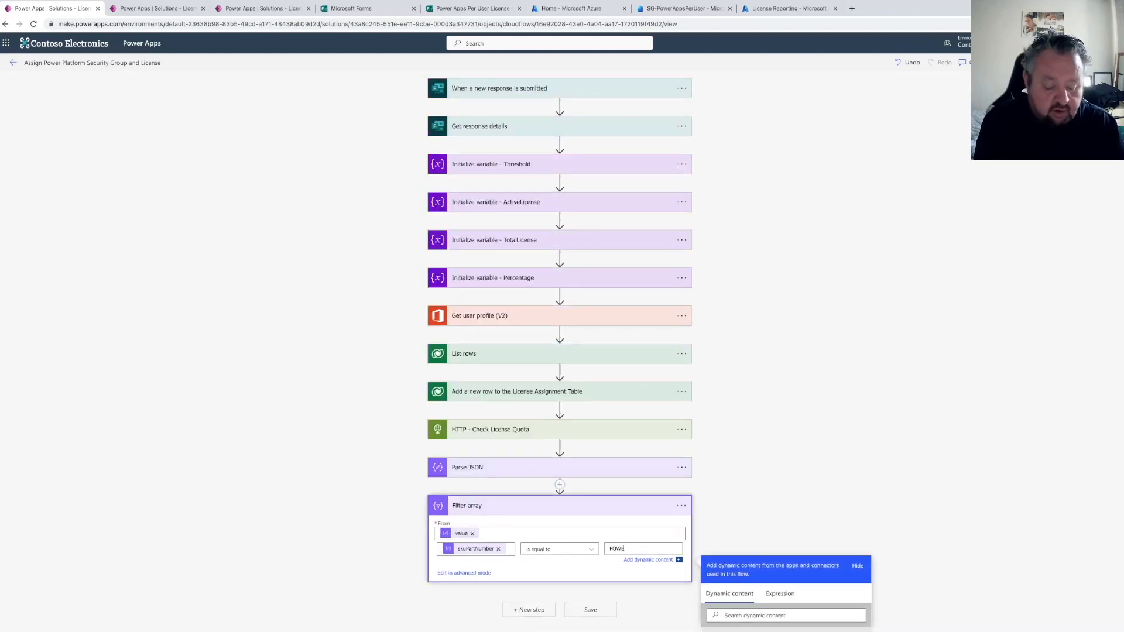
type("RAPPS_PER_USER")
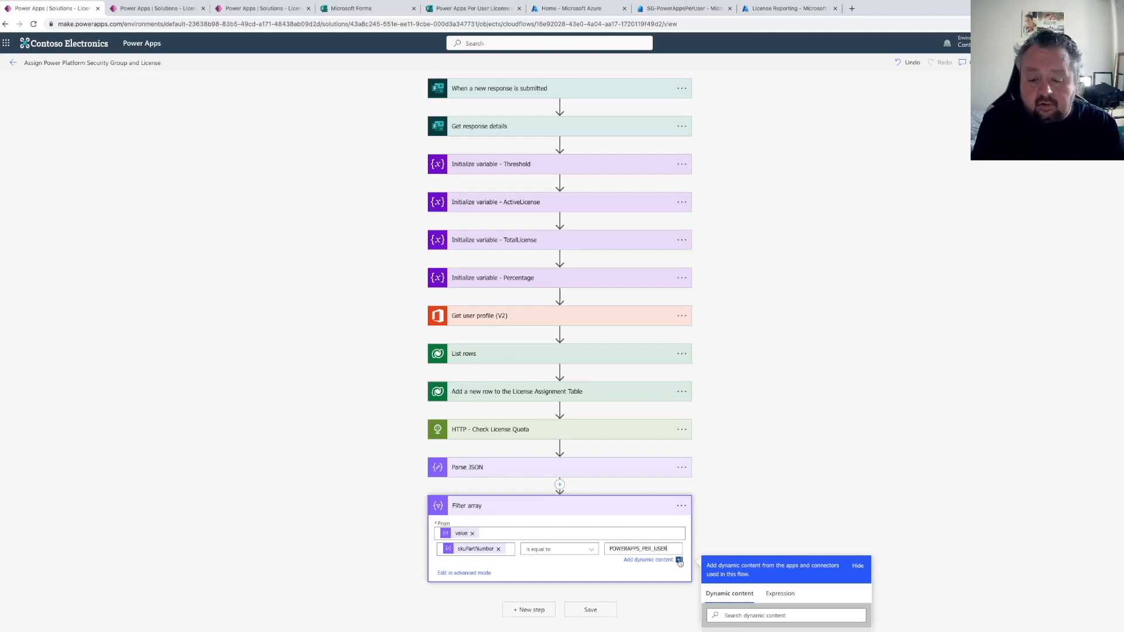
scroll(609, 518, "down", 3)
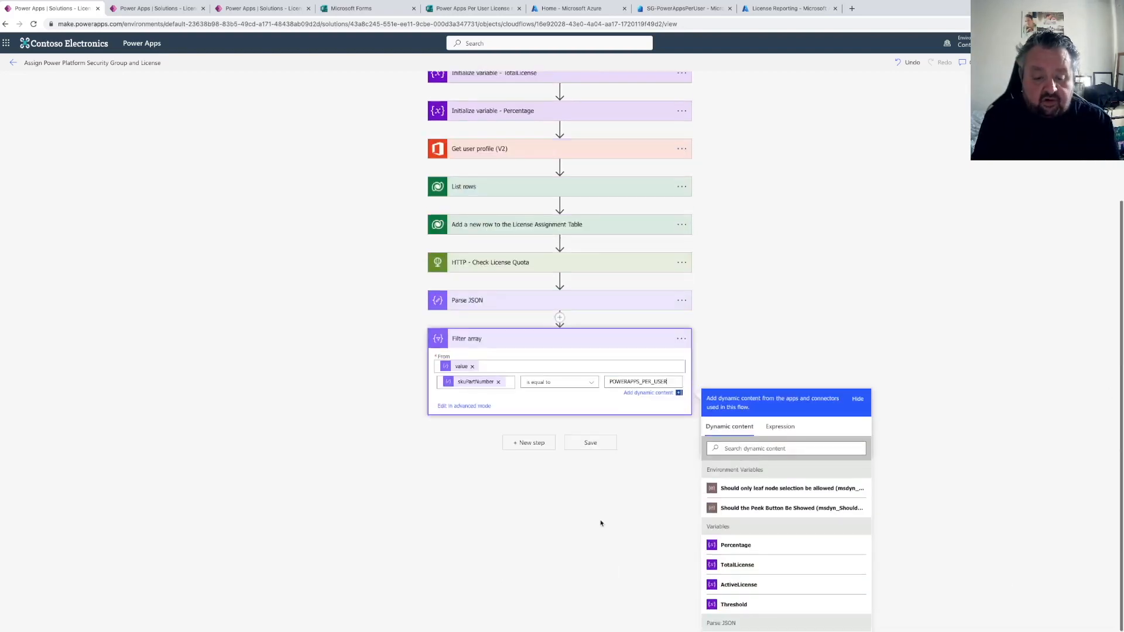
Add a Set variable action after Filter array and choose the ActiveLicense variable
left_click(534, 449)
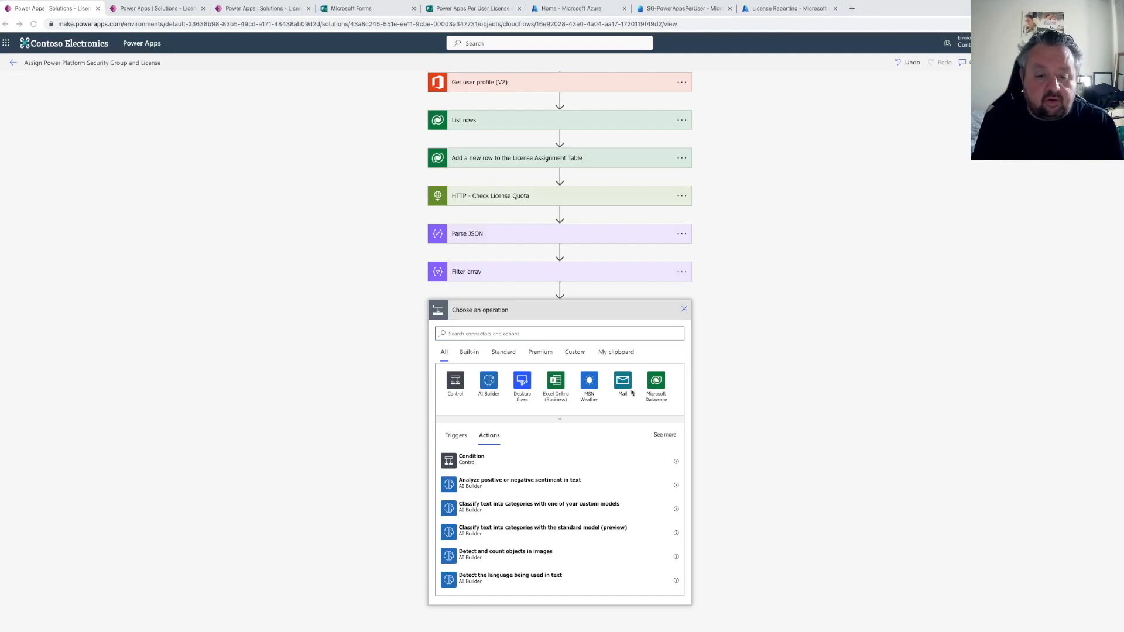
left_click(570, 338)
type("SET VARIABLE")
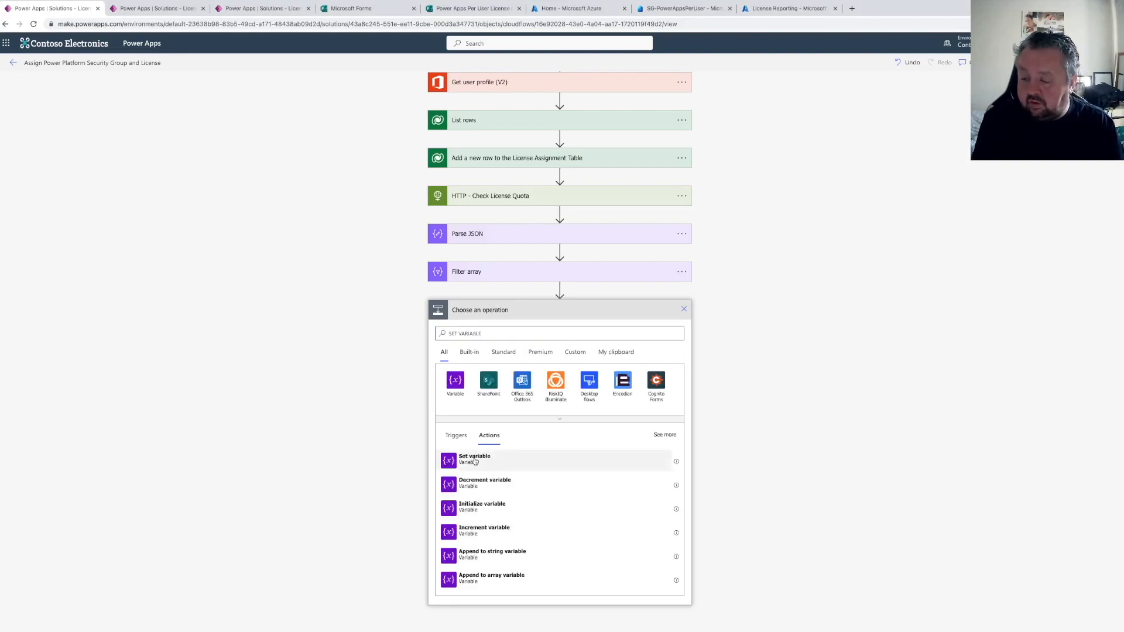
left_click(474, 460)
left_click(507, 563)
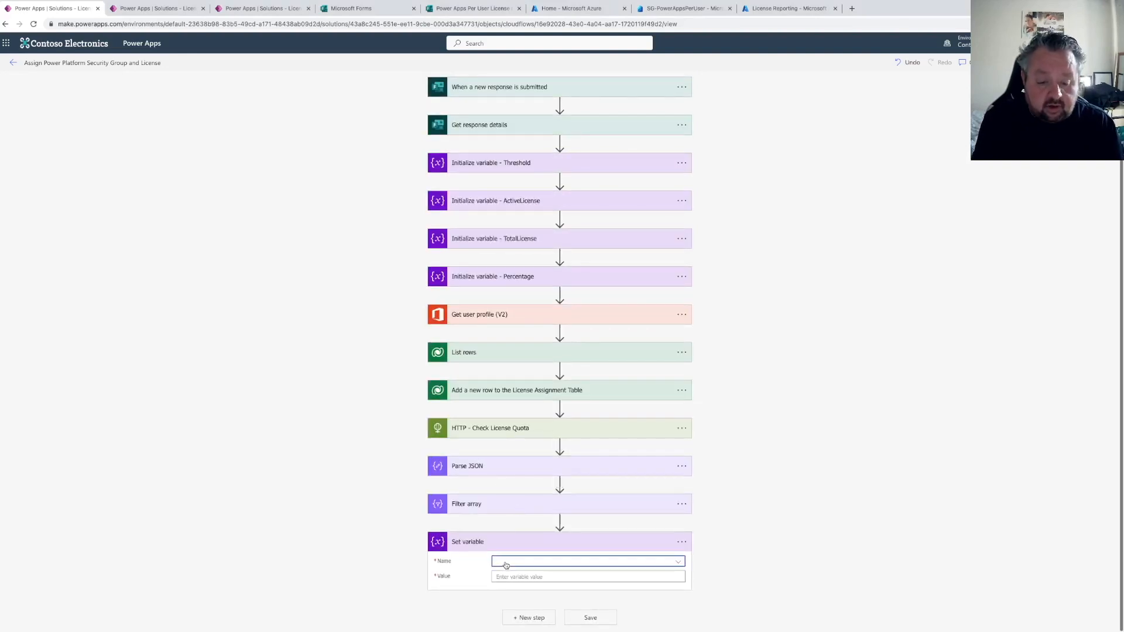
left_click(516, 530)
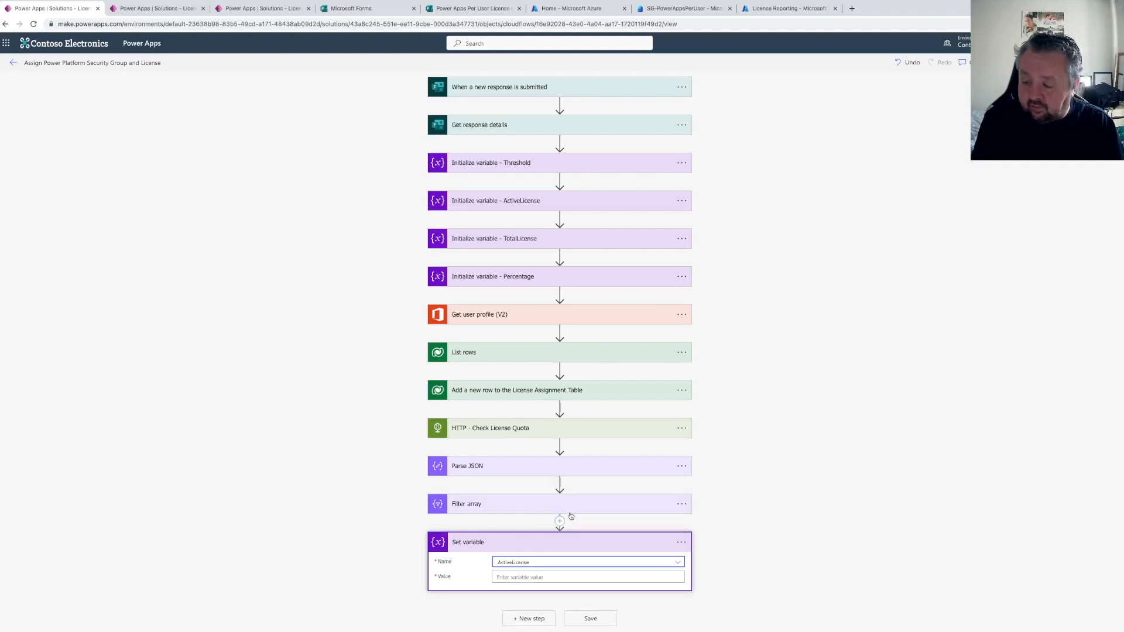
Rename the new action to "Set Variable - ActiveLicense"
left_click(681, 542)
left_click(728, 531)
type("- Ac")
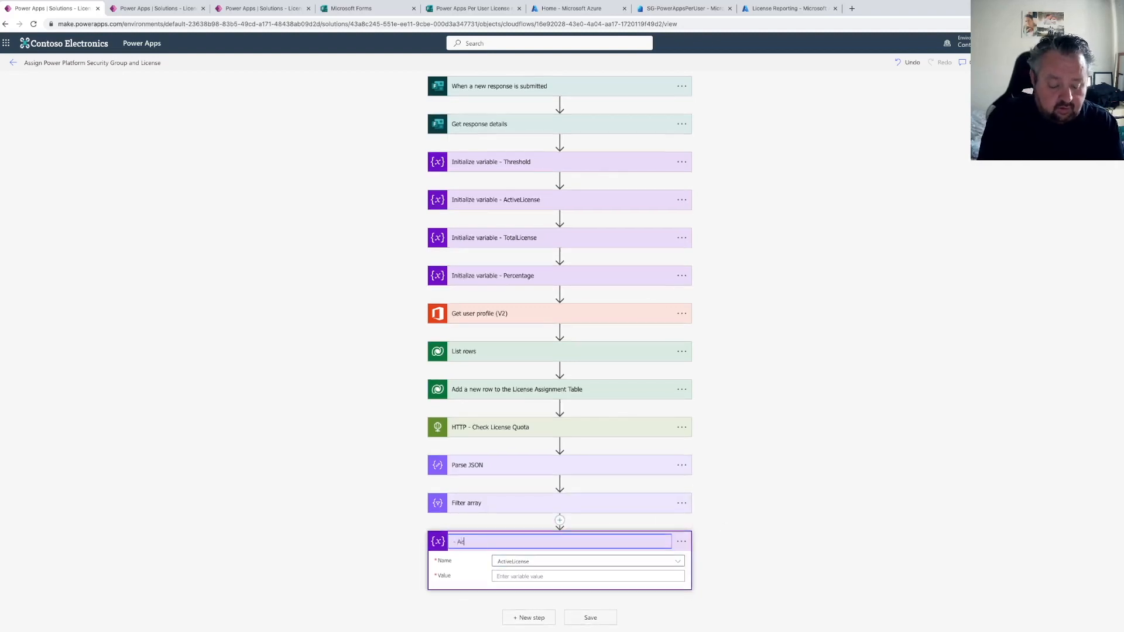
type("tiveLicenseSet Variabl")
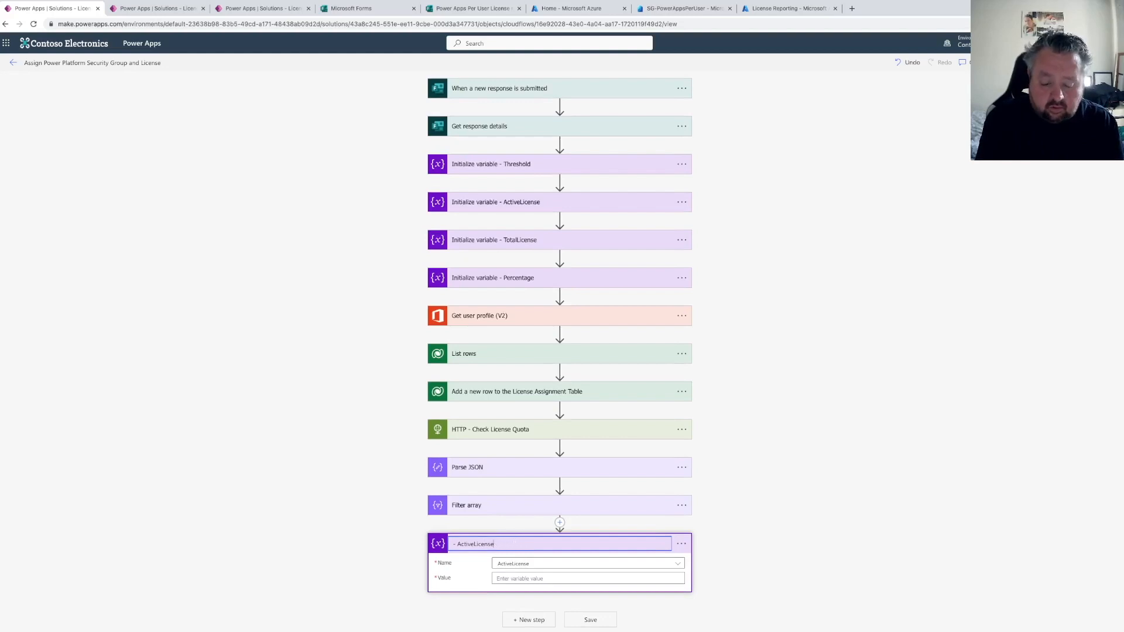
type("Set Variable")
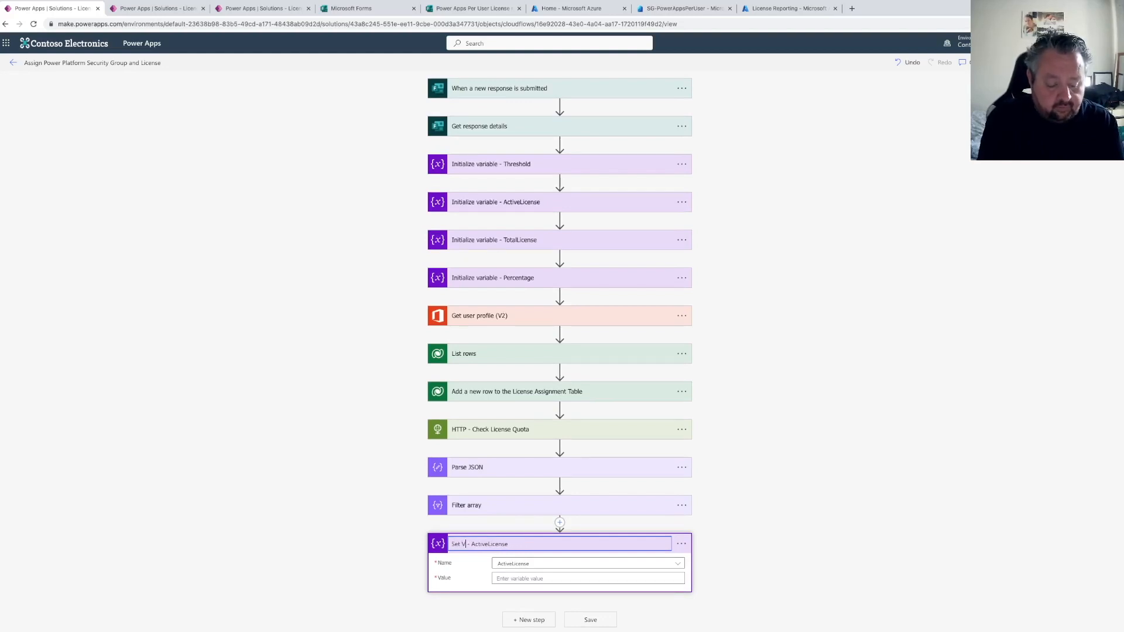
key("Return")
scroll(612, 555, "down", 1)
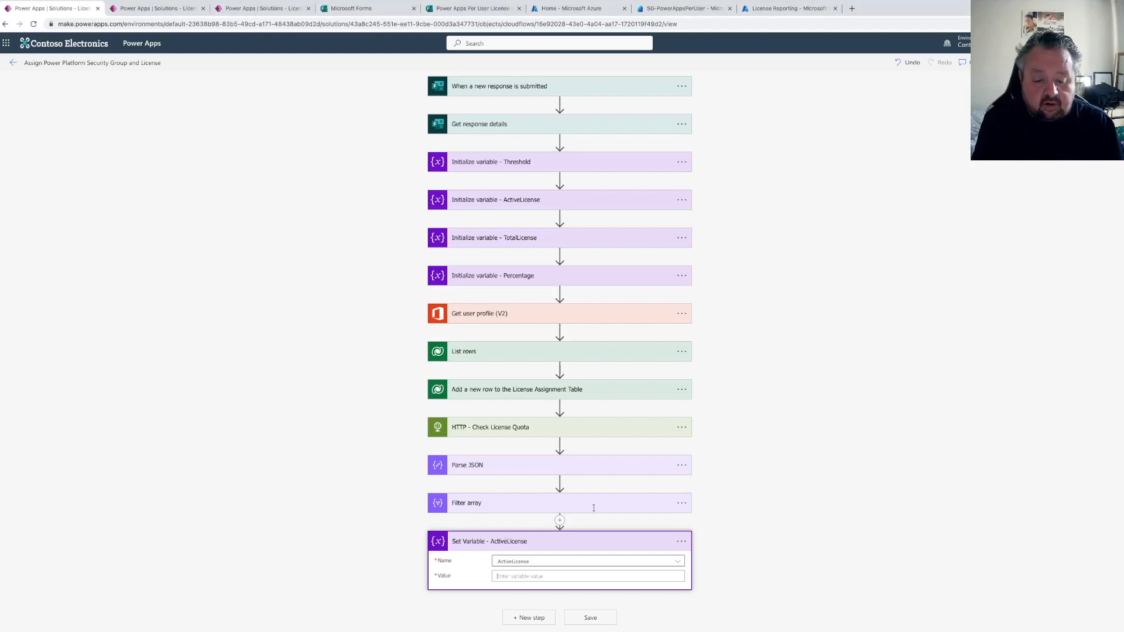
Add a note to the action containing first(body('Filter_array'))?['consumedUnits']
left_click(681, 541)
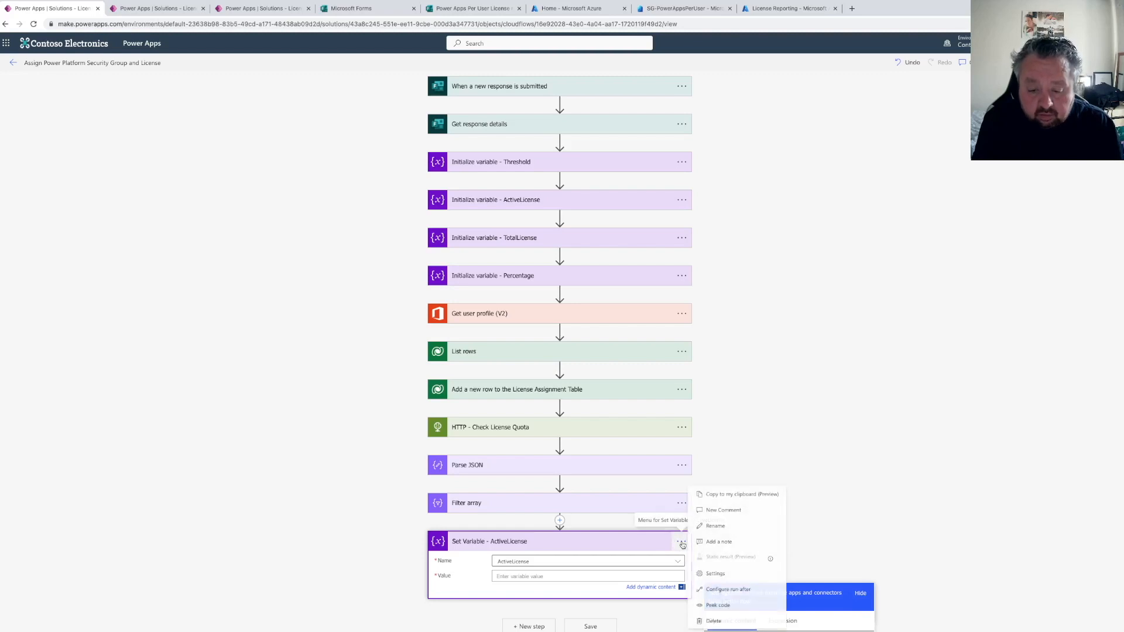
left_click(723, 541)
type("first(body('Filter_array'))?['consumedUnits']")
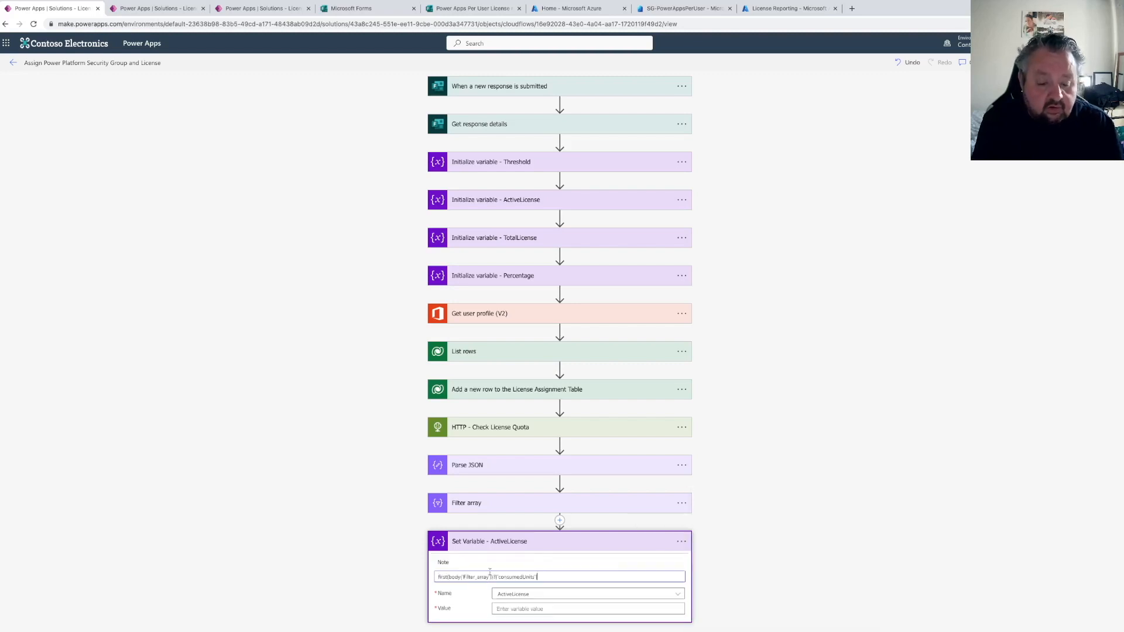
Set the ActiveLicense value to the expression first(body('Filter_array'))?['consumedUnits']
scroll(532, 517, "down", 1)
left_click(546, 576)
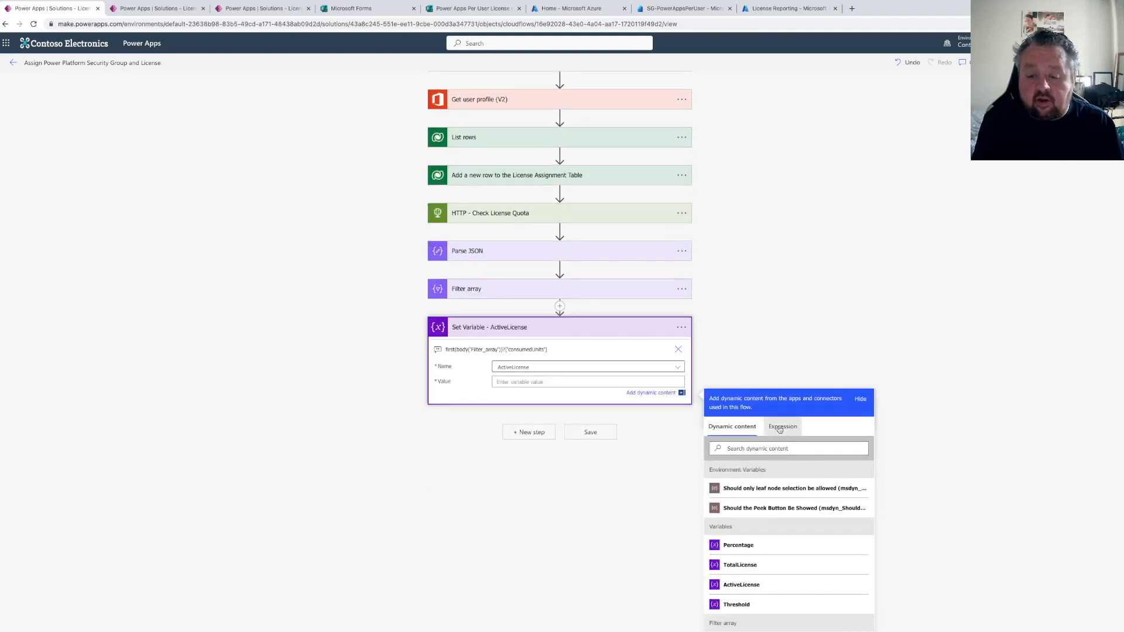
left_click(778, 427)
type("first(body('Filter_array'))?['consumedUnits']")
left_click(728, 457)
left_click_drag(727, 457, 800, 458)
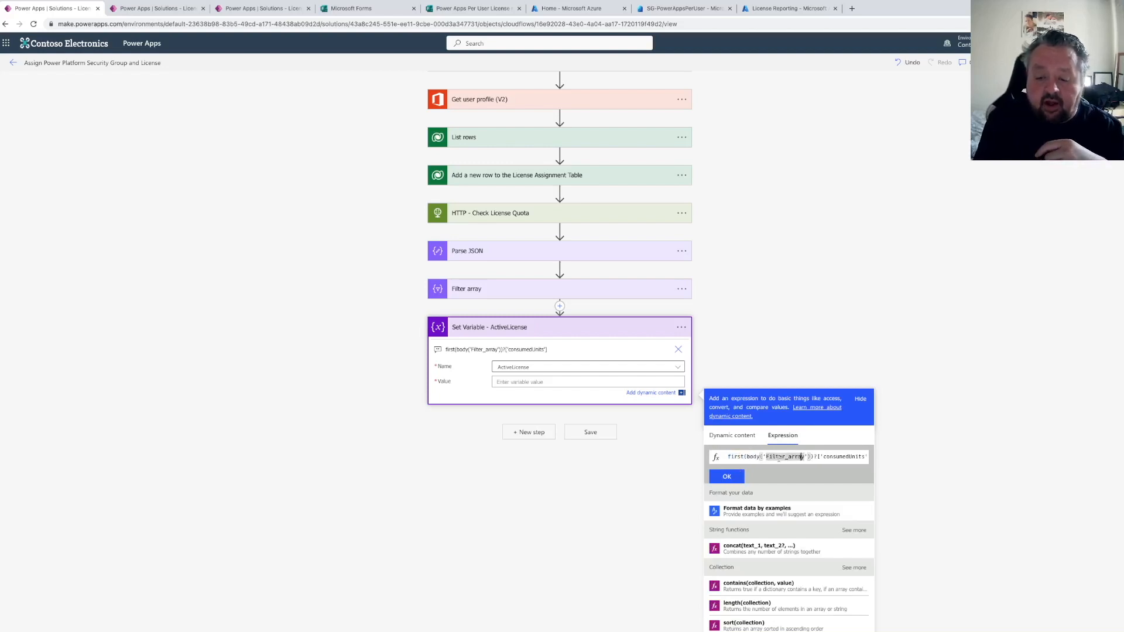
left_click_drag(820, 458, 876, 458)
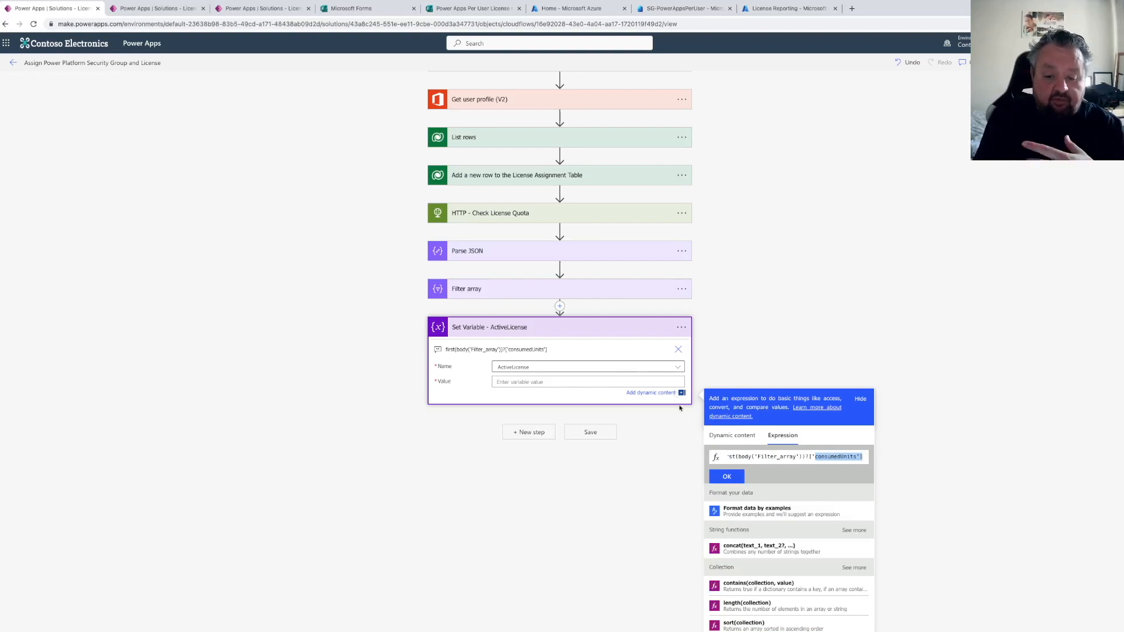
left_click(728, 478)
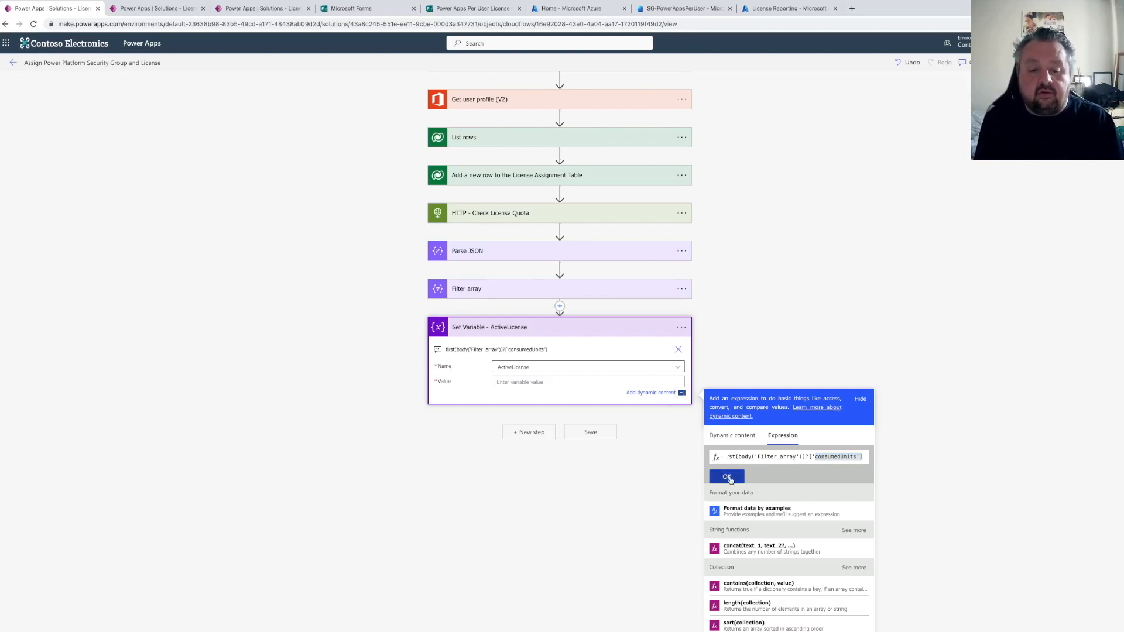
Add another Set variable action and choose the TotalLicense variable
left_click(530, 434)
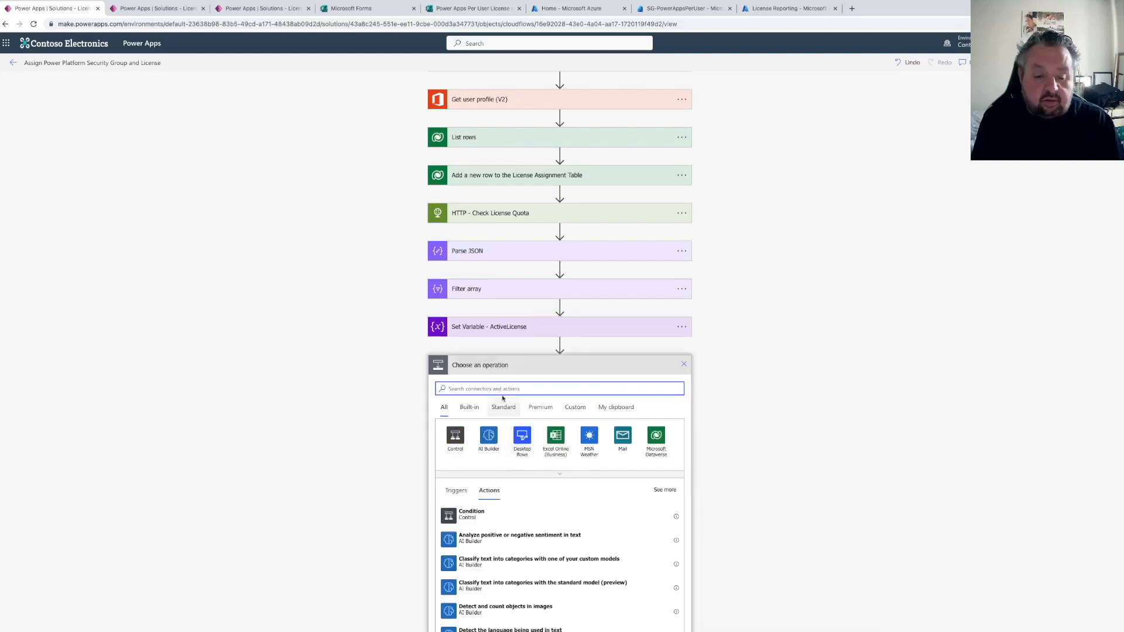
type("set variable")
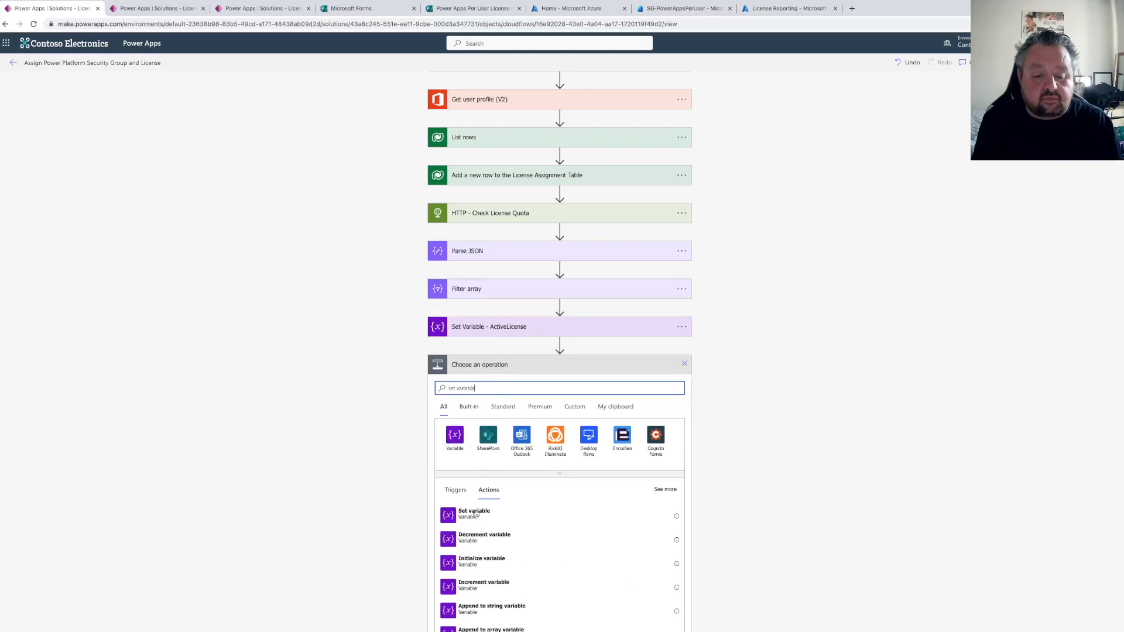
left_click(477, 513)
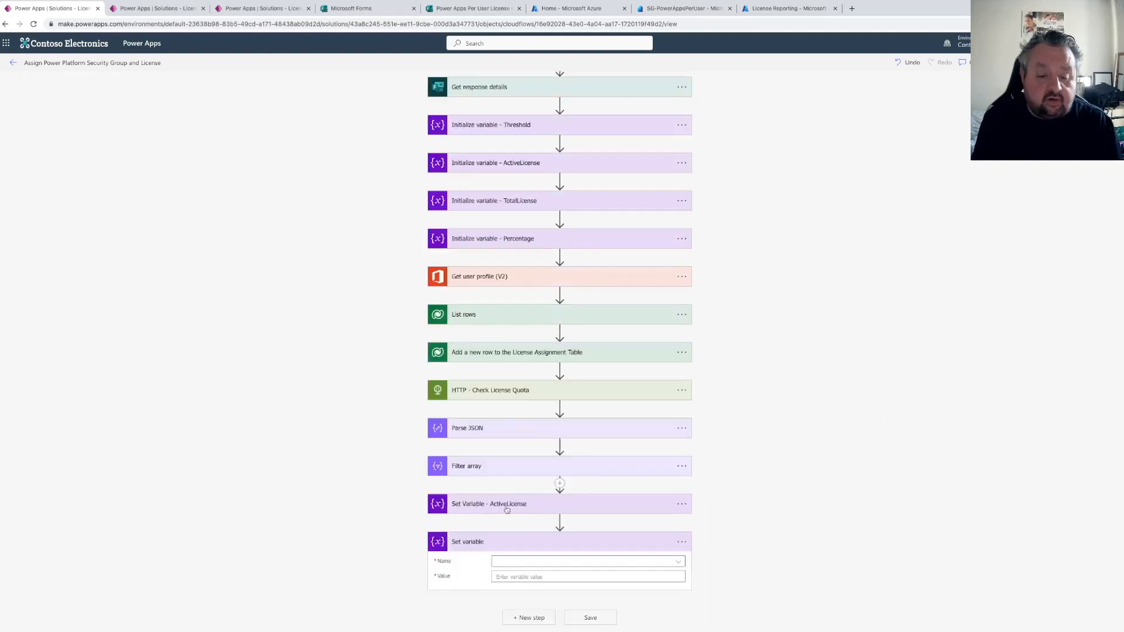
left_click(514, 563)
left_click(510, 517)
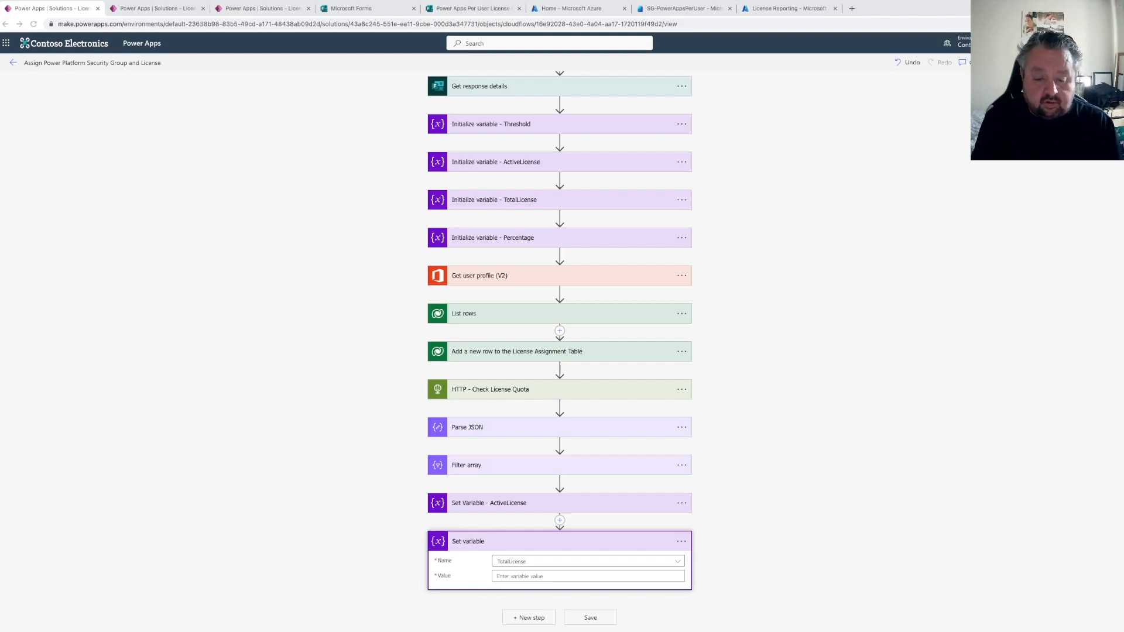
Add a note to this action containing first(body('Filter_array'))?['prepaidUnits']?['enabled']
left_click(681, 540)
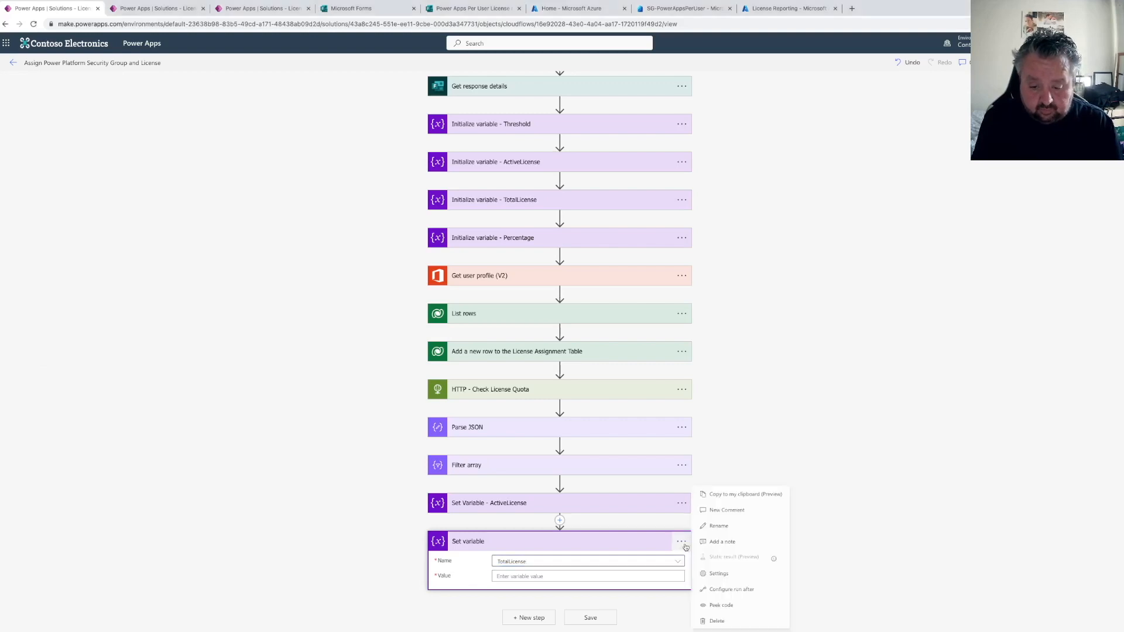
left_click(728, 541)
type("first(body('Filter_array'))?['prepaidUnits']?['enabled']")
Set the TotalLicense value to the expression first(body('Filter_array'))?['prepaidUnits']?['enabled']
scroll(592, 504, "down", 1)
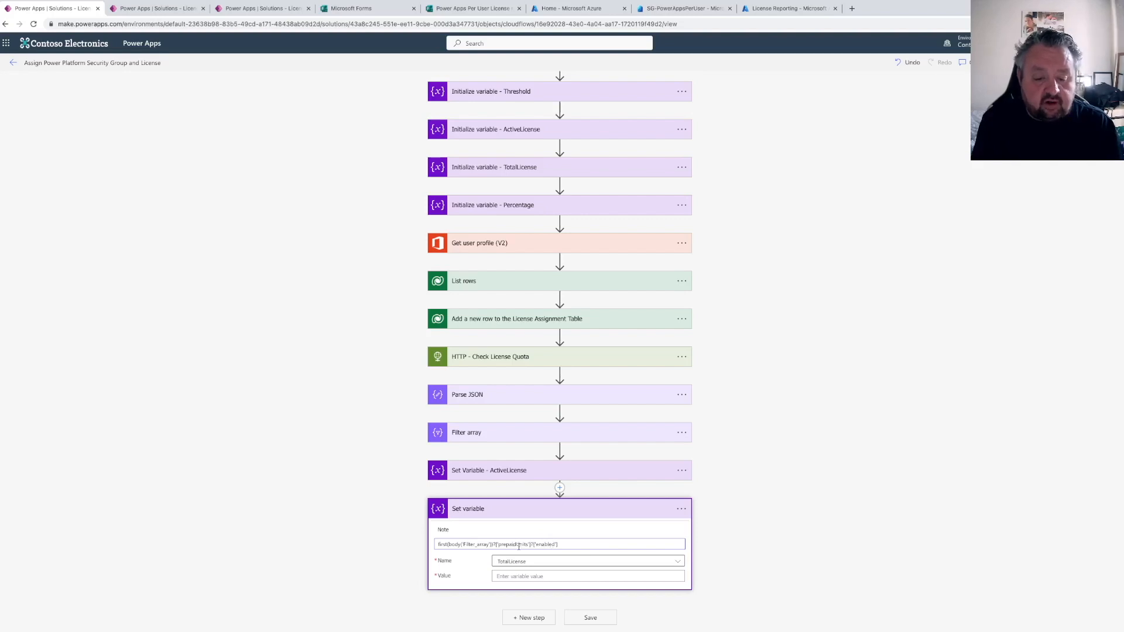
left_click(505, 576)
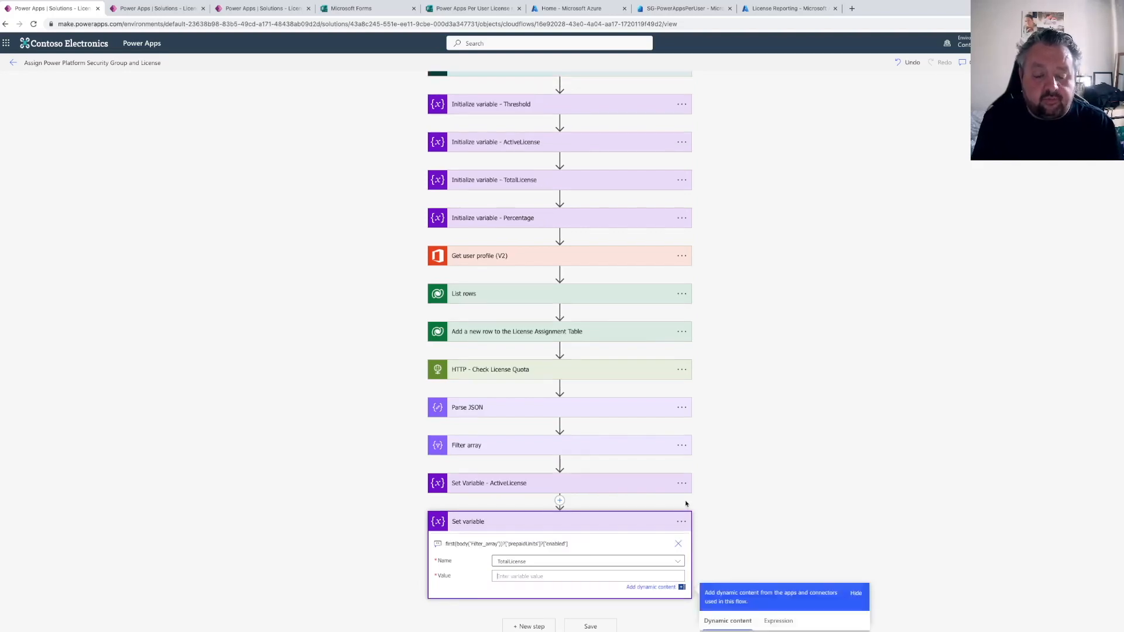
left_click(780, 427)
key("ctrl+v")
left_click(727, 477)
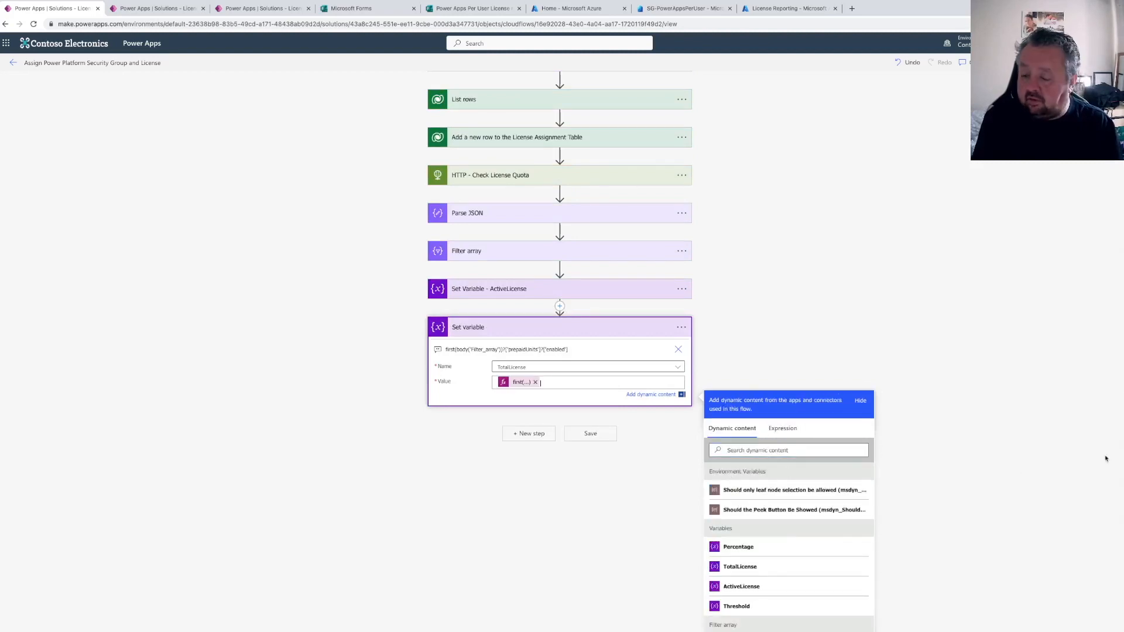
Rename the TotalLicense Set variable action to "Set variable - TotalLicense"
left_click(467, 452)
scroll(467, 453, "up", 3)
left_click(681, 326)
left_click(720, 526)
type("-")
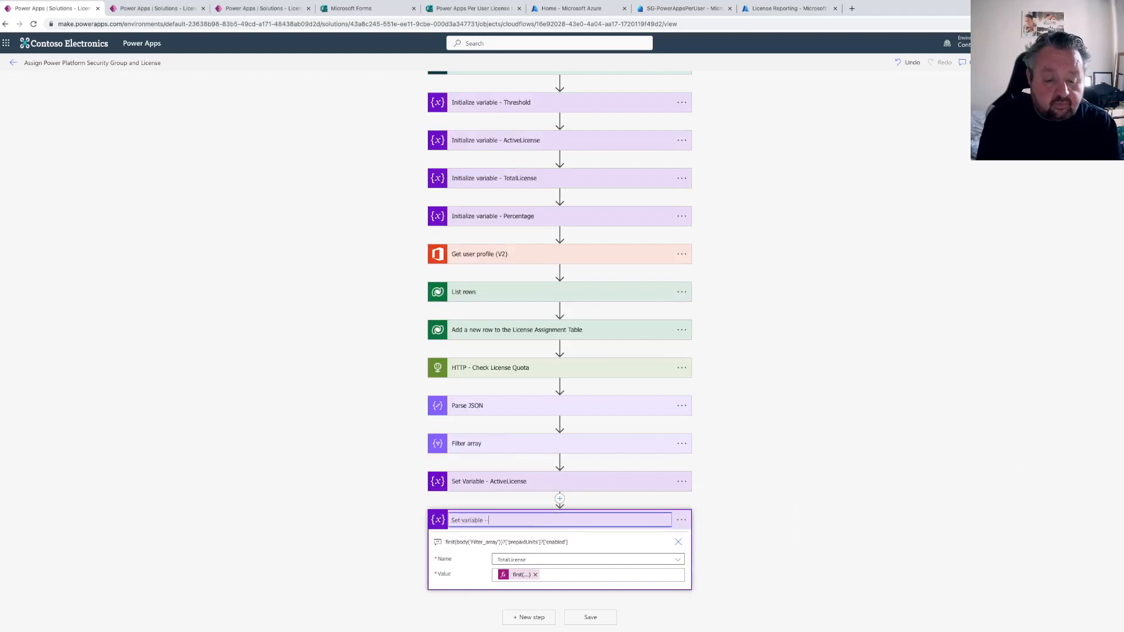
type(" TotalLicense")
key("Return")
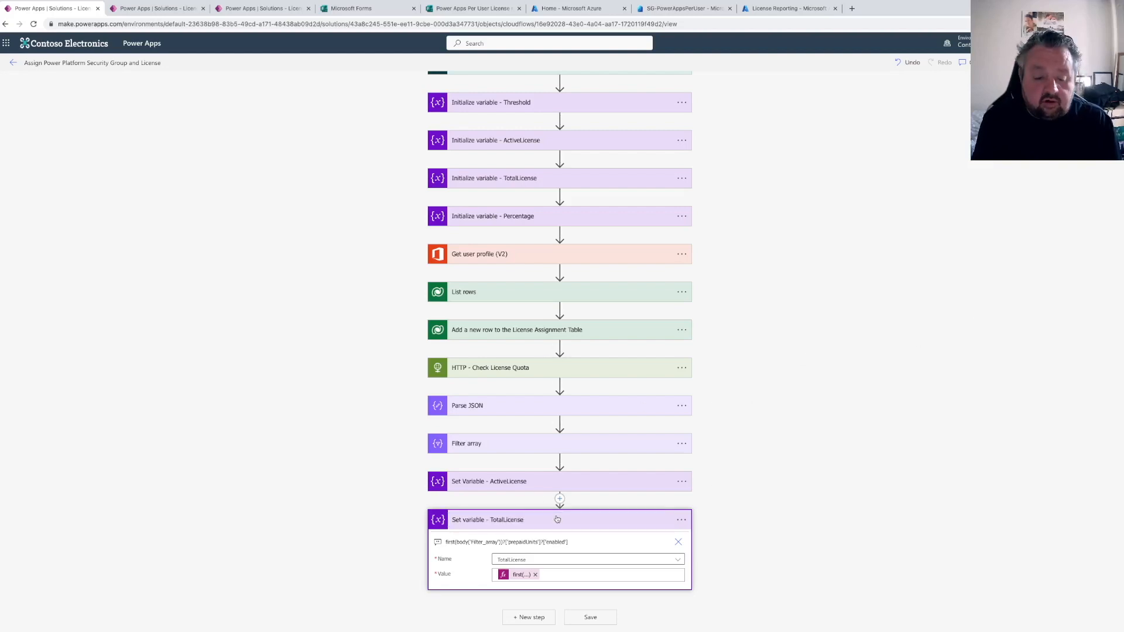
Add another Set variable action below it and choose the Percentage variable
left_click(536, 617)
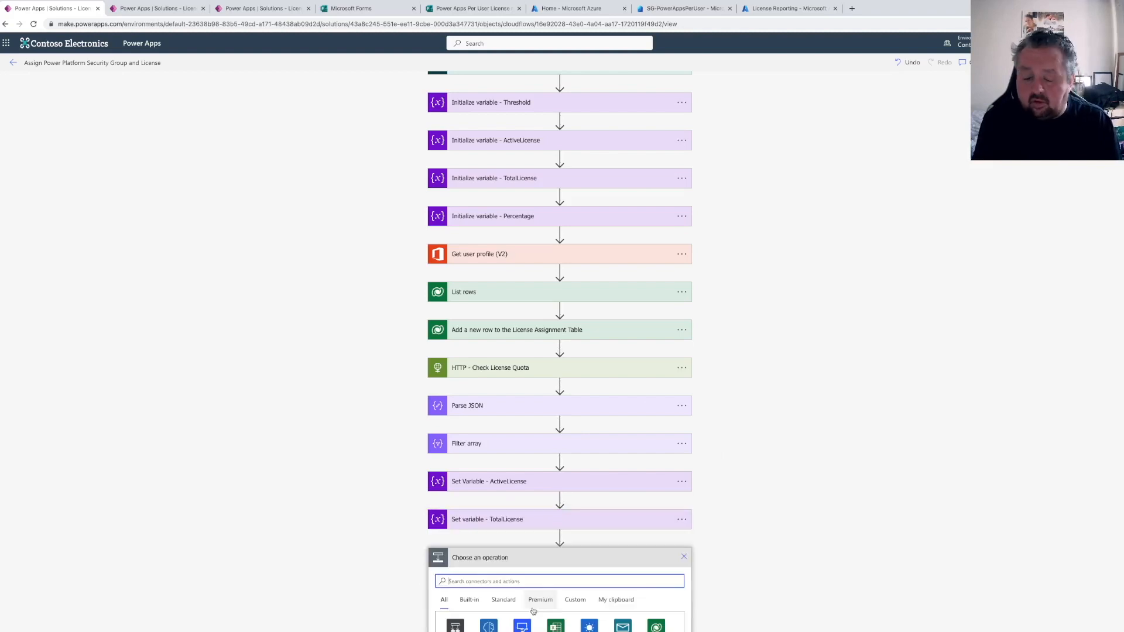
type("s")
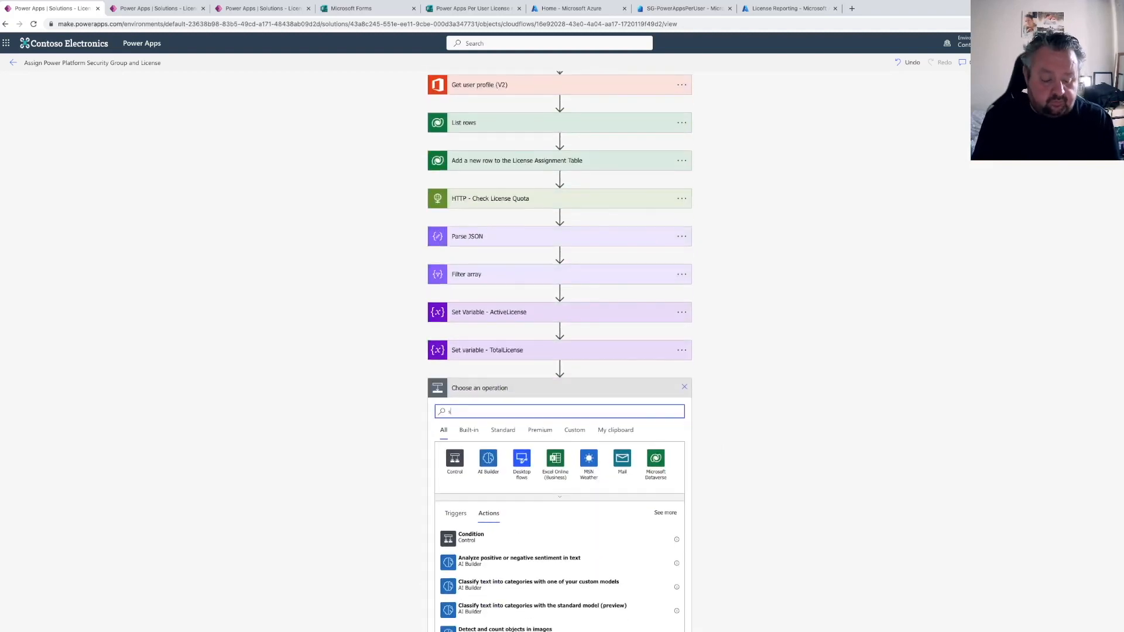
type("et variable")
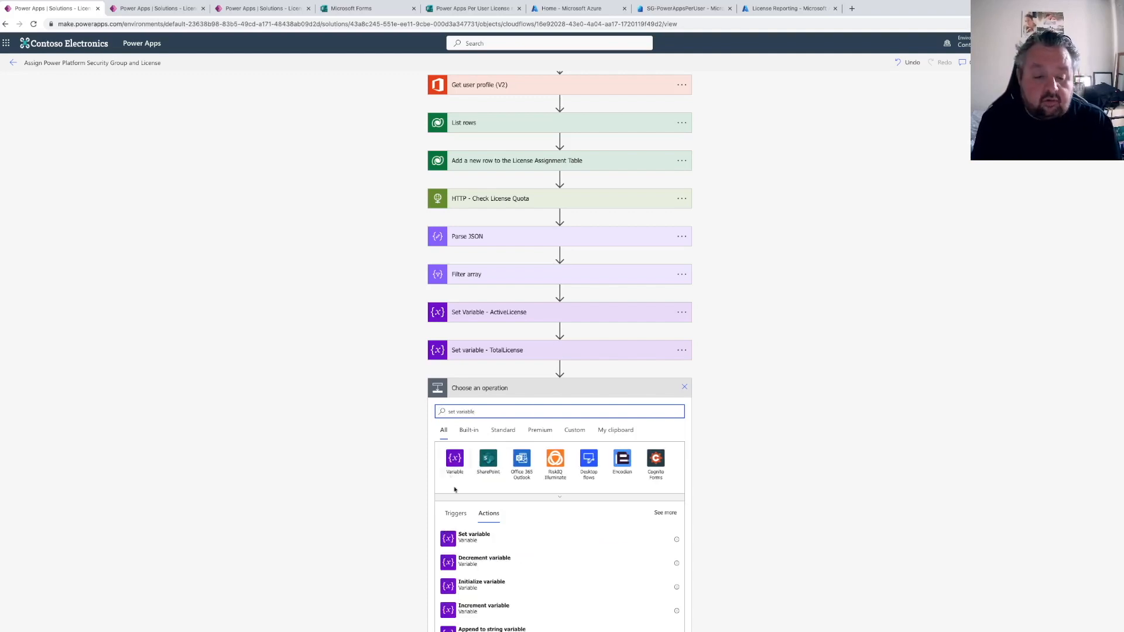
left_click(527, 537)
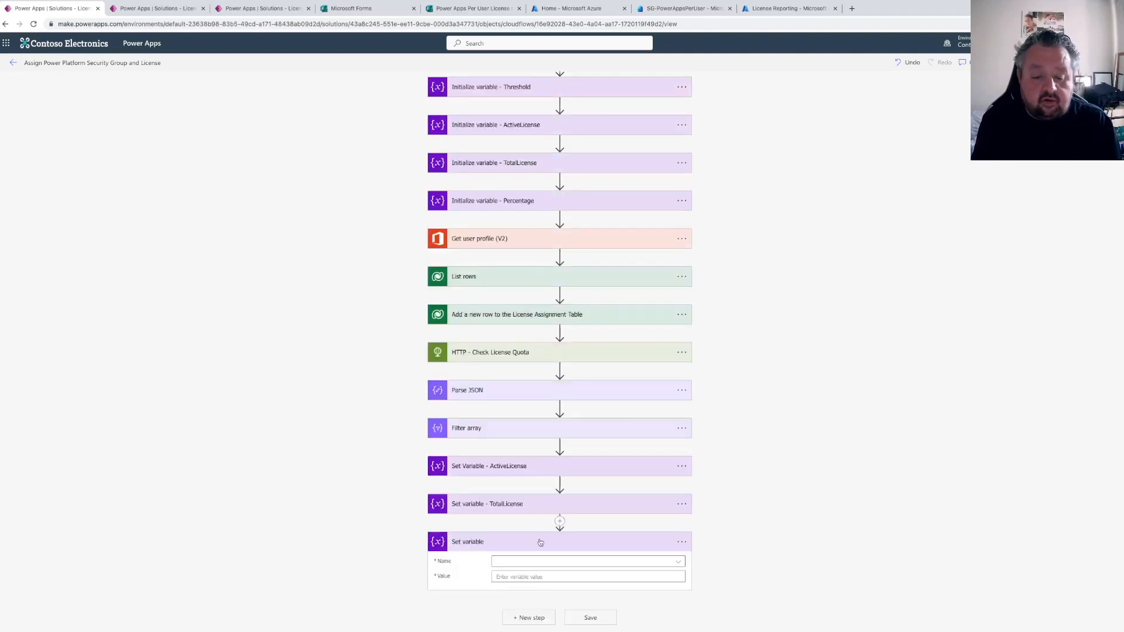
left_click(530, 562)
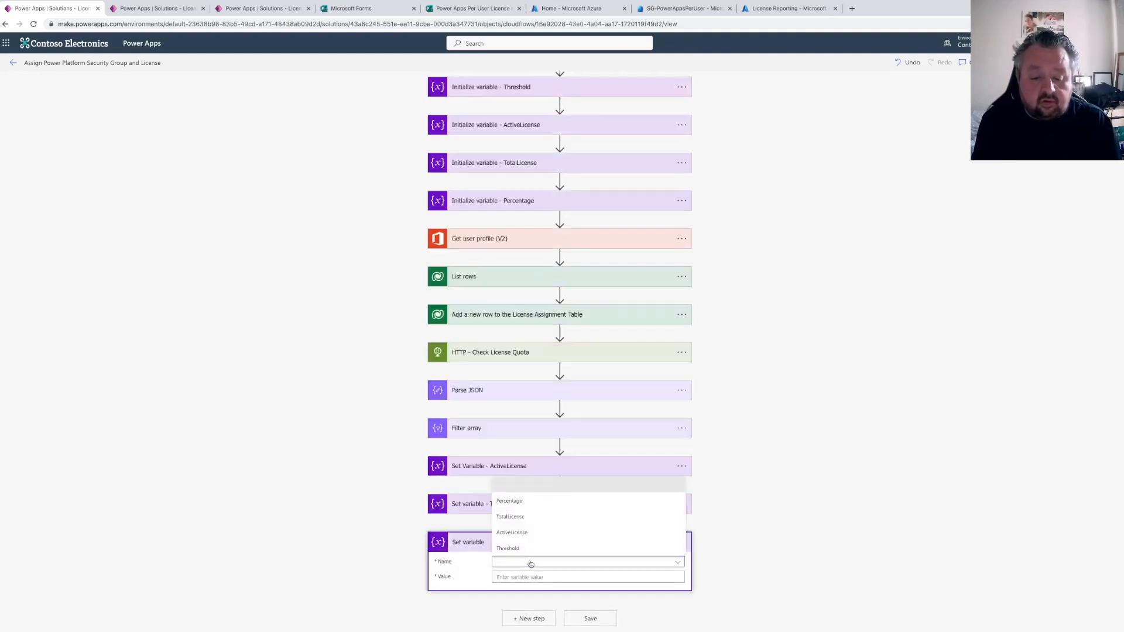
left_click(521, 503)
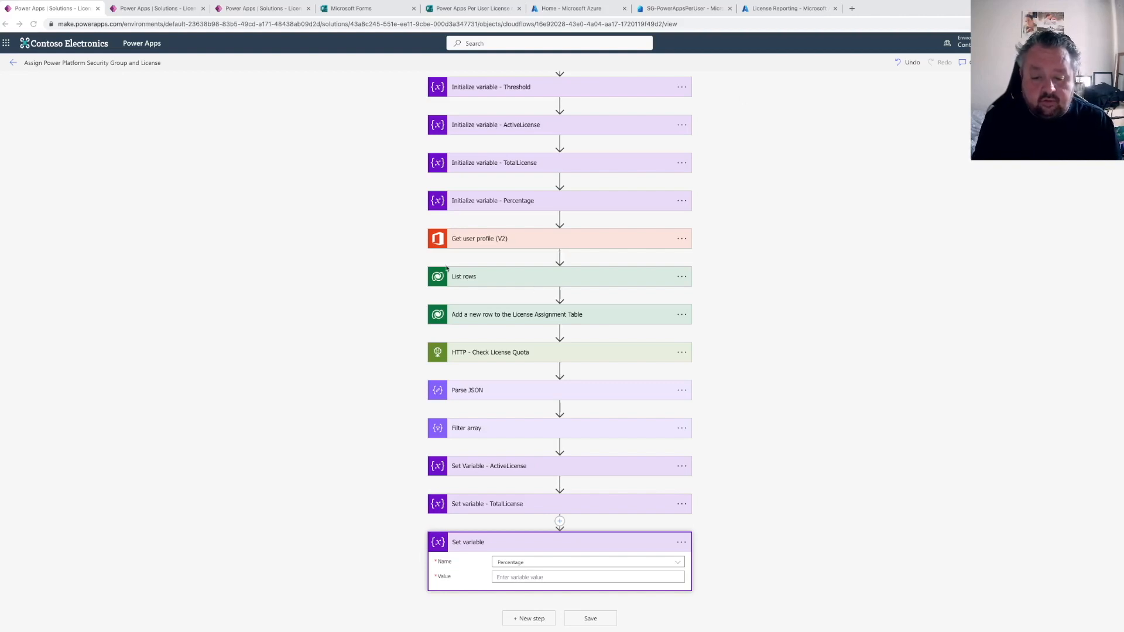
Add a note to this action containing mul(div(variables('ActiveLicense'),variables('TotalLicense')),100)
left_click(682, 542)
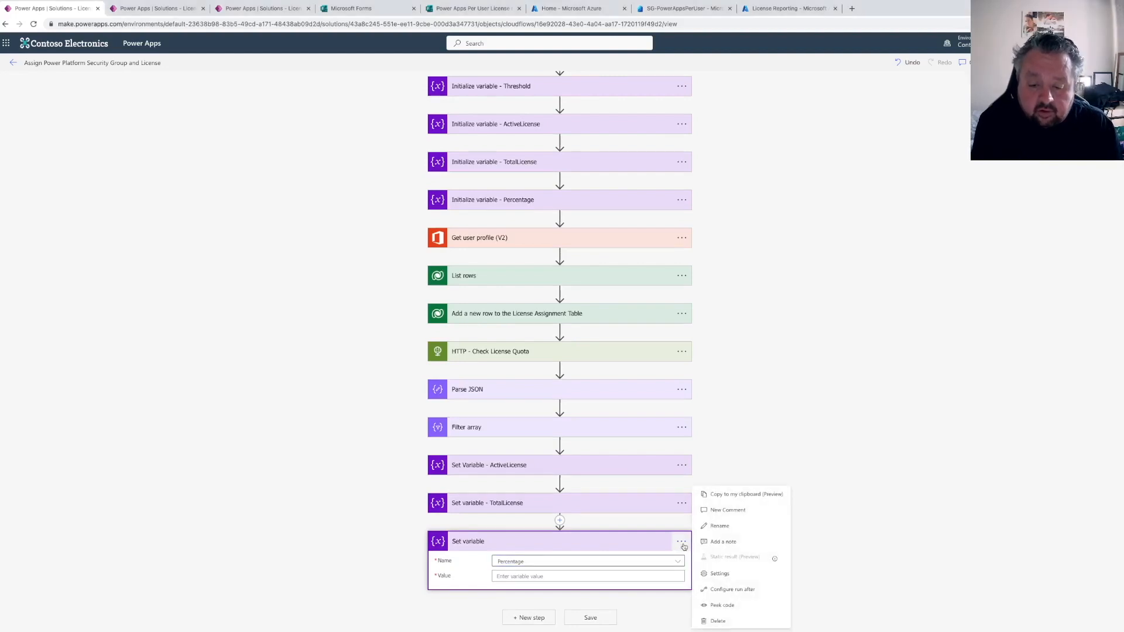
left_click(723, 539)
type("mul(div(variables('ActiveLicense'),variables('TotalLicense')),100)")
scroll(444, 559, "down", 1)
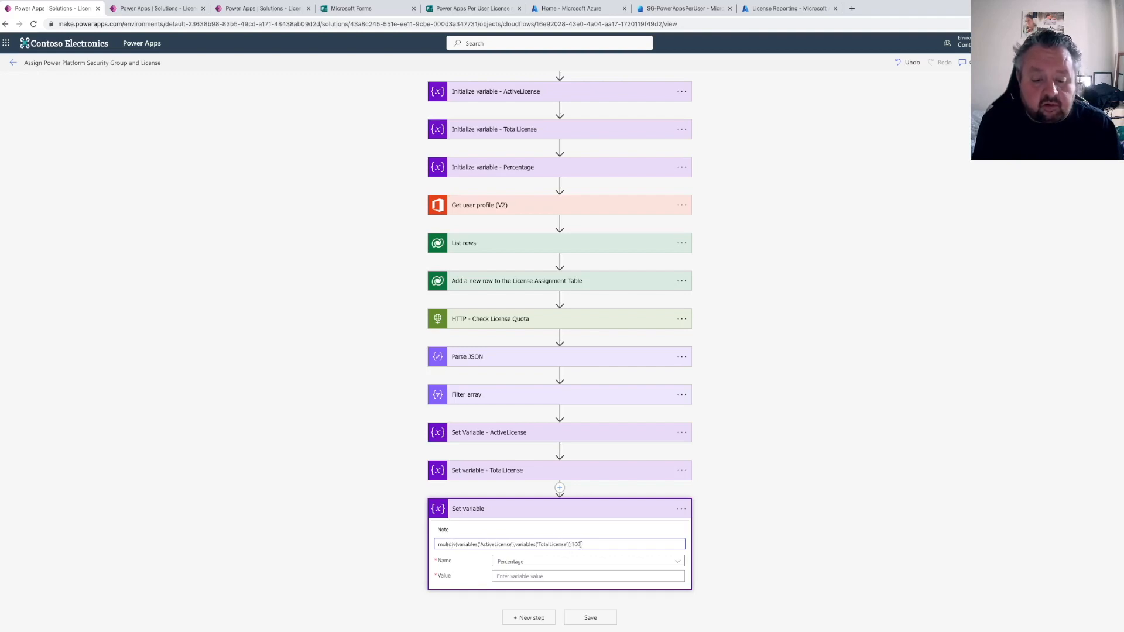
Set the Percentage value to the expression mul(div(variables('ActiveLicense'),variables('TotalLicense')),100)
left_click(514, 576)
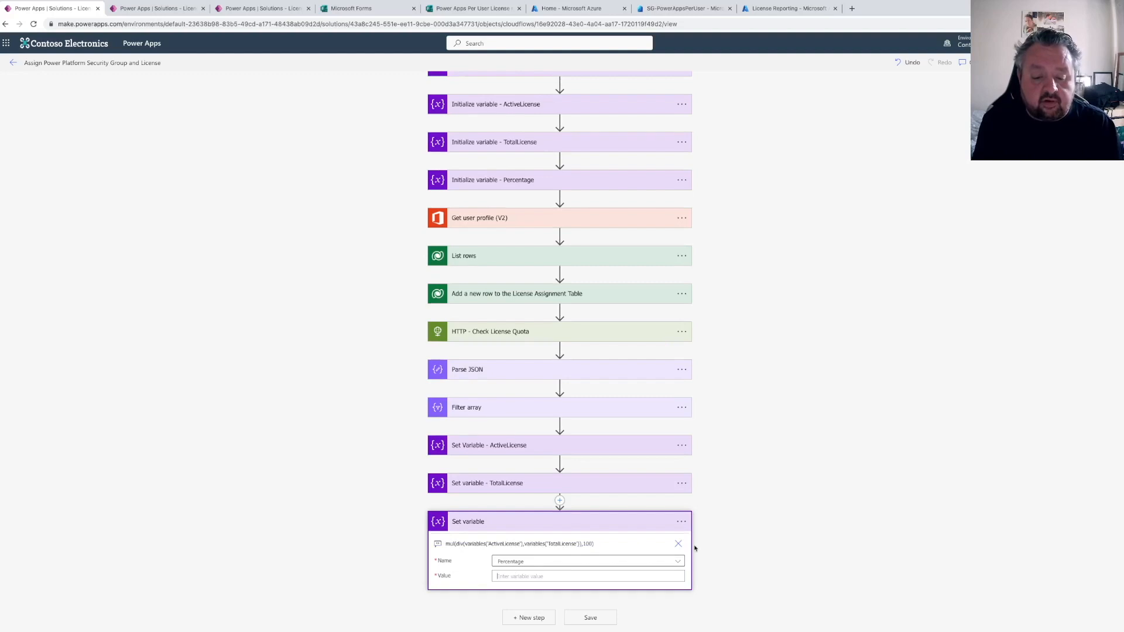
left_click(780, 435)
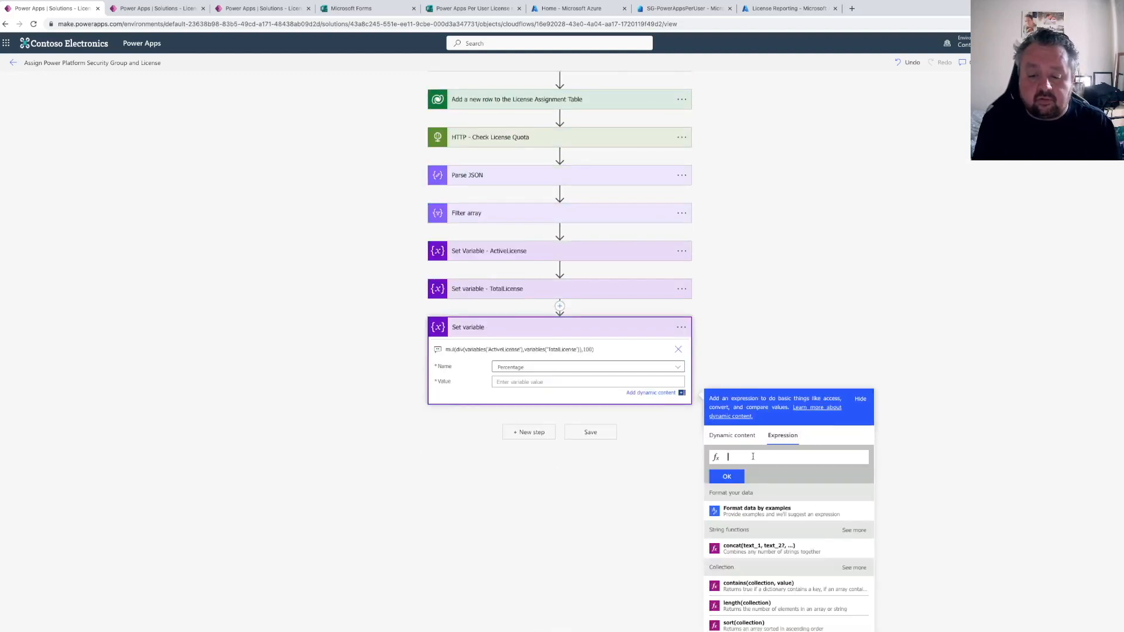
key("ctrl+v")
left_click(726, 476)
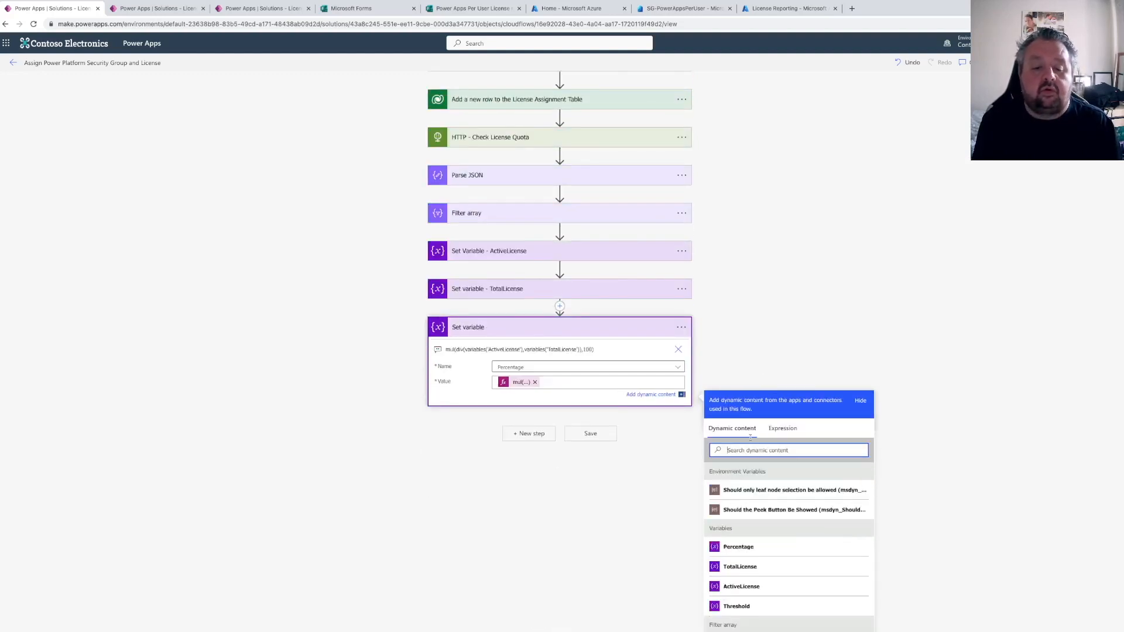
left_click(776, 362)
left_click(682, 520)
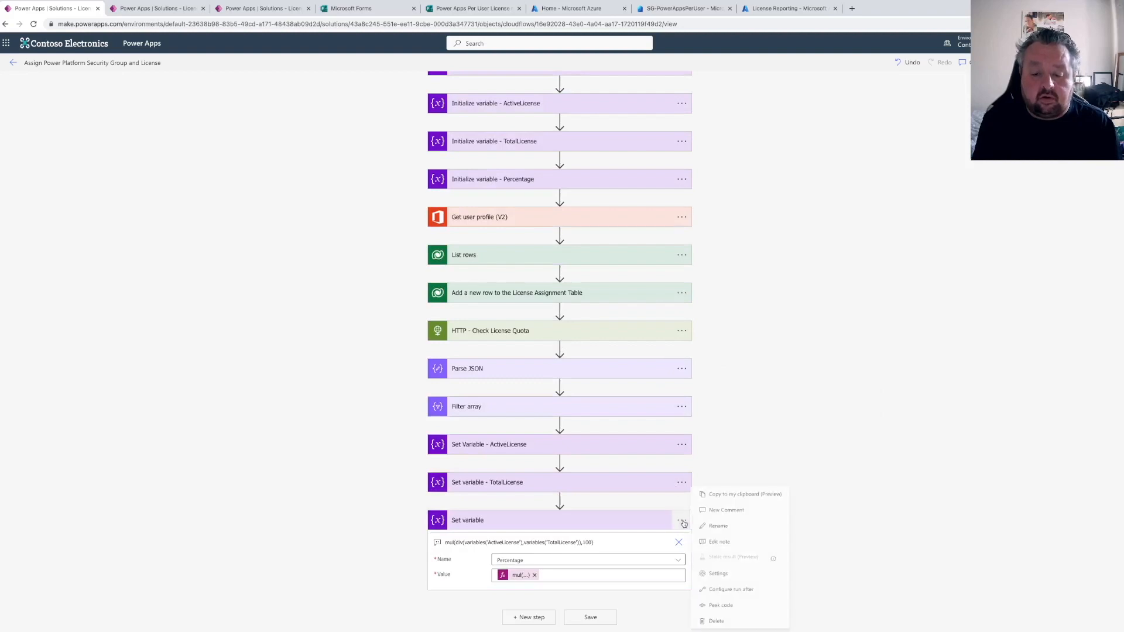
left_click(722, 525)
key("BackSpace")
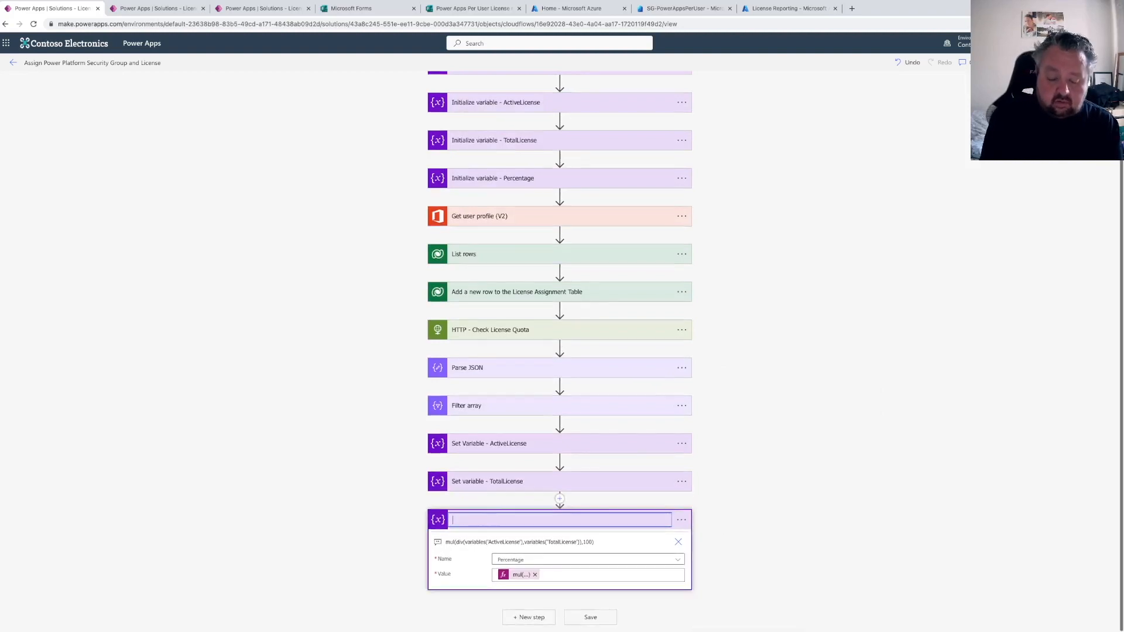
key("Escape")
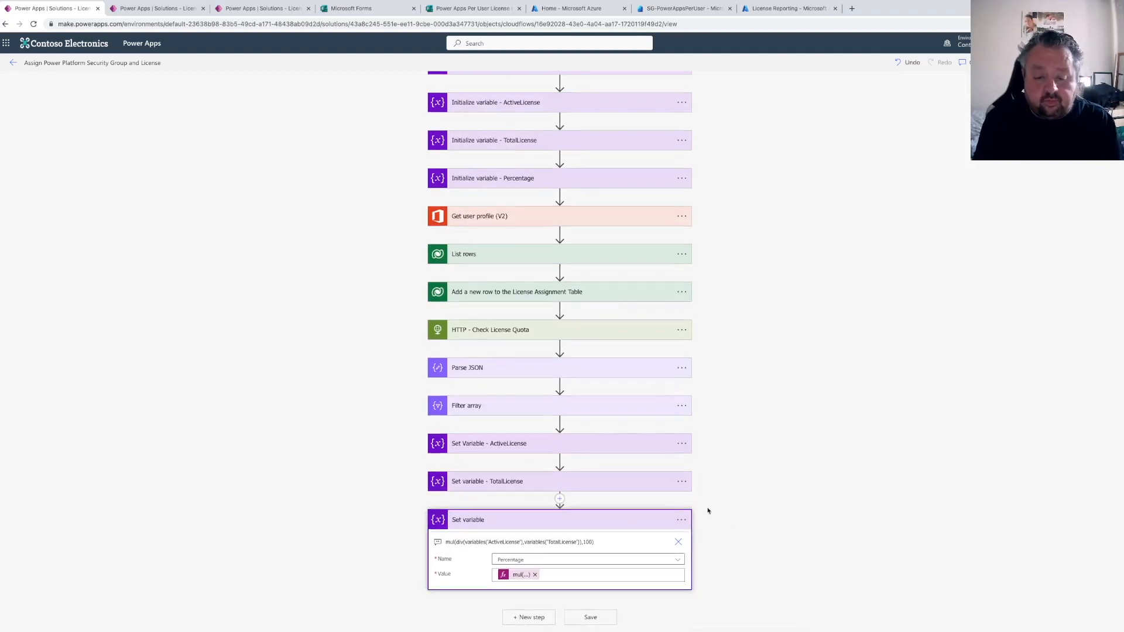
Rename the Percentage action to "Set variable - Percentage"
left_click(681, 520)
left_click(721, 525)
key("End")
type("- Percentage")
key("Return")
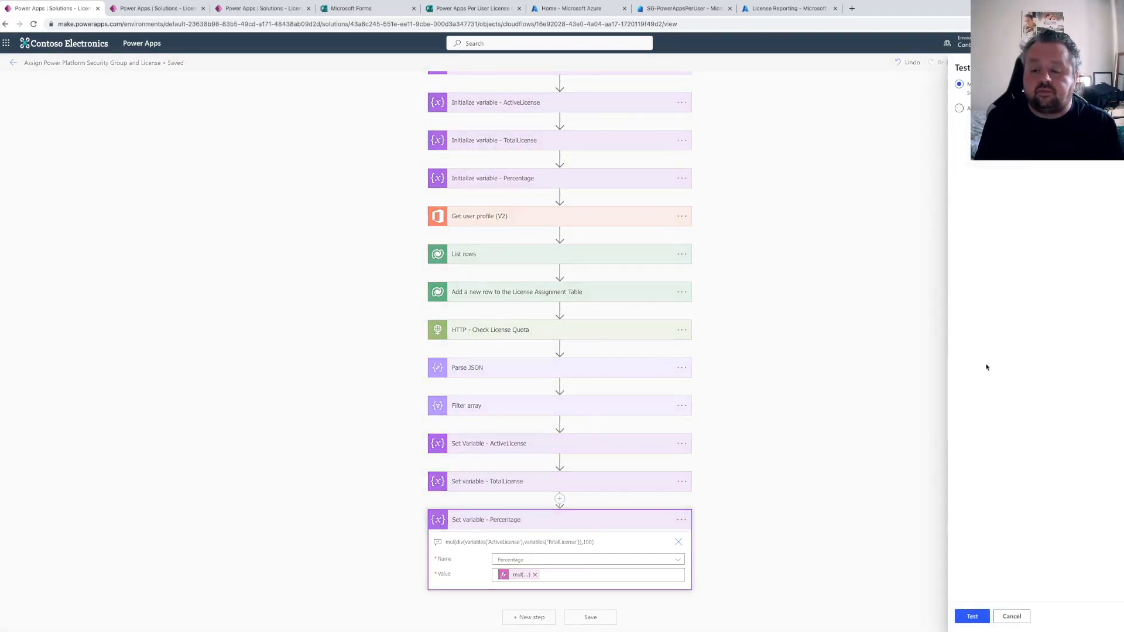
Test the flow by submitting a new Yes response to the Power Apps Per User License request form
left_click(970, 615)
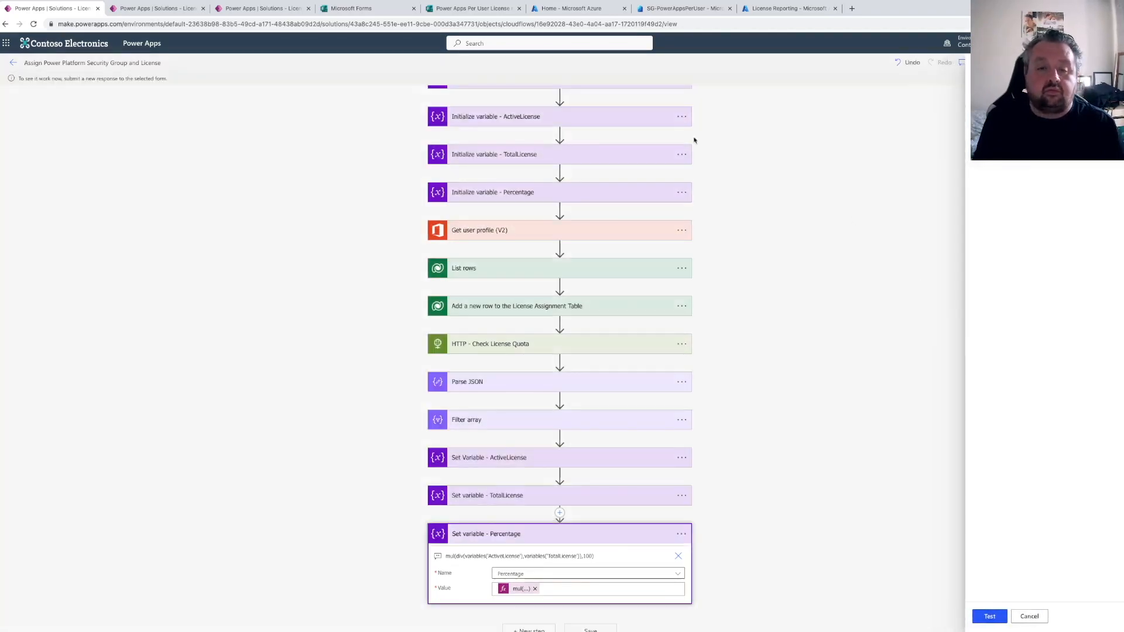
left_click(471, 8)
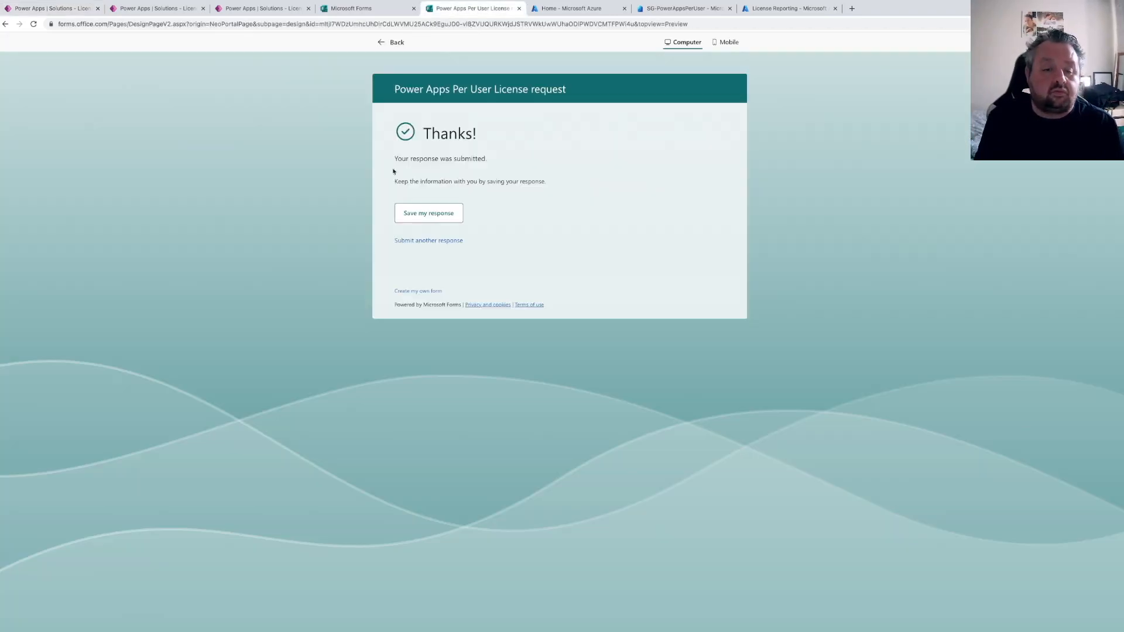
left_click(427, 241)
left_click(408, 186)
left_click(415, 231)
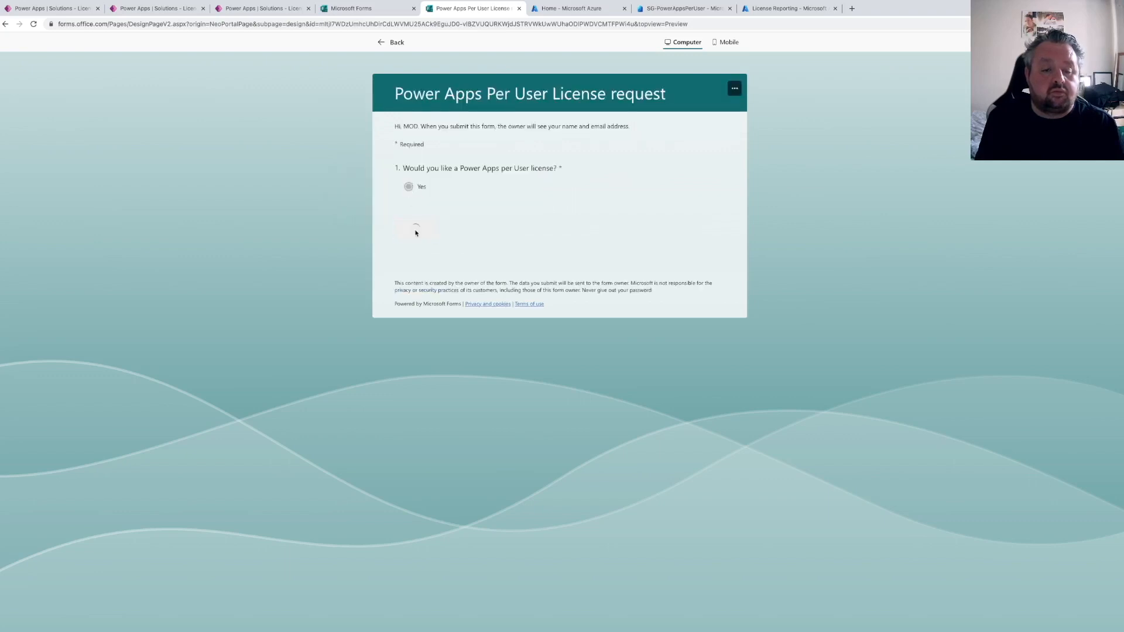
Return to the flow run and examine the inputs and outputs of the three Set variable actions
left_click(52, 8)
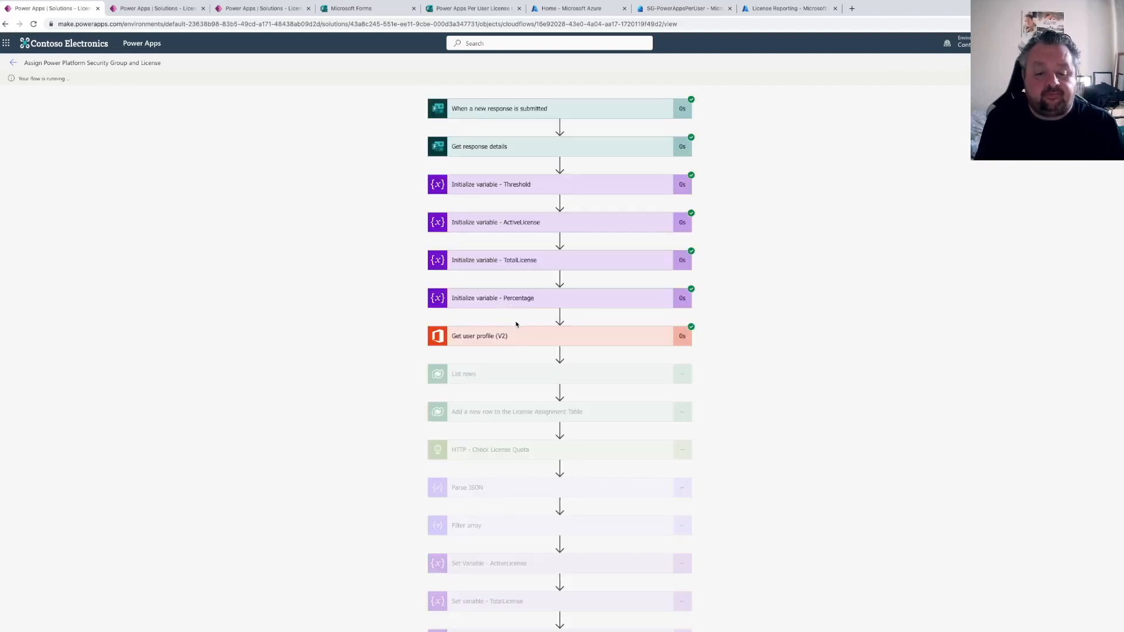
scroll(516, 326, "down", 1)
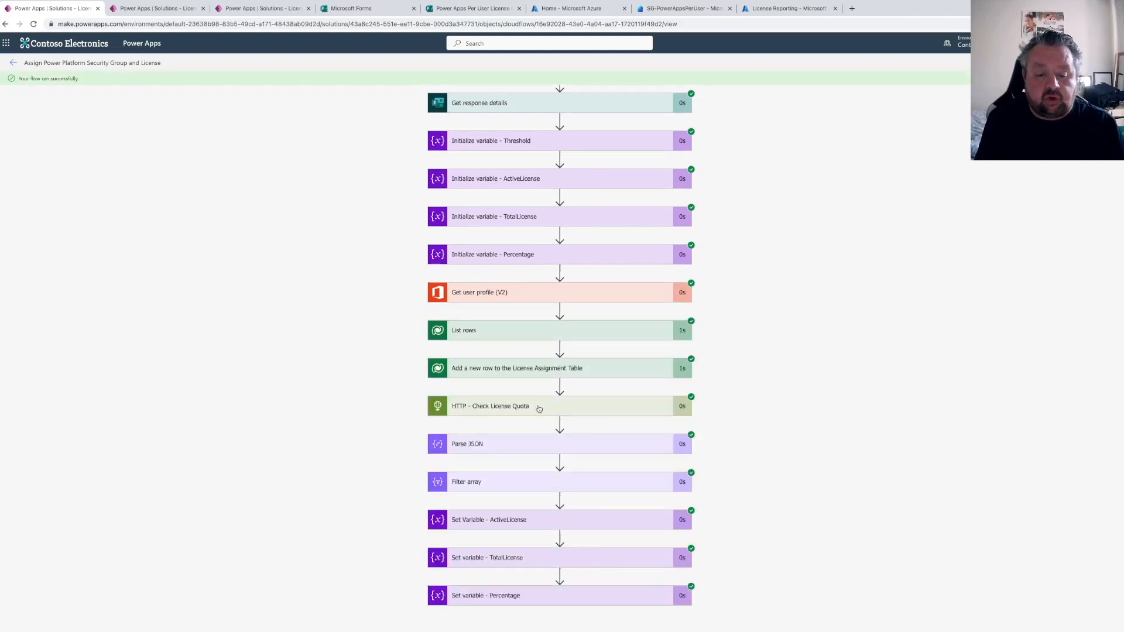
left_click(531, 520)
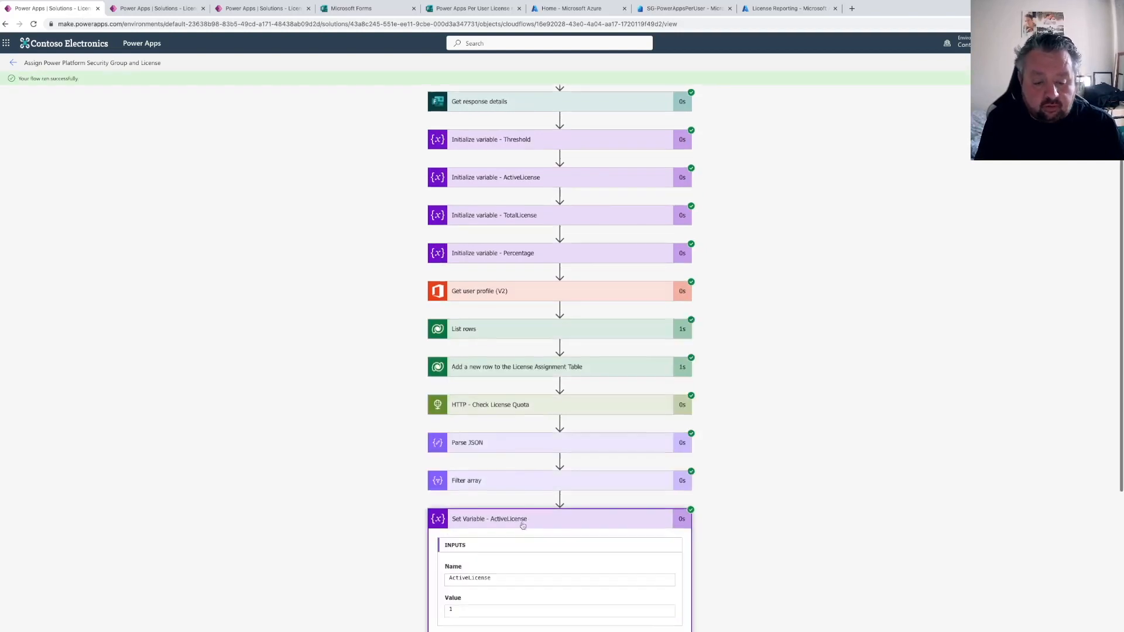
scroll(515, 515, "down", 3)
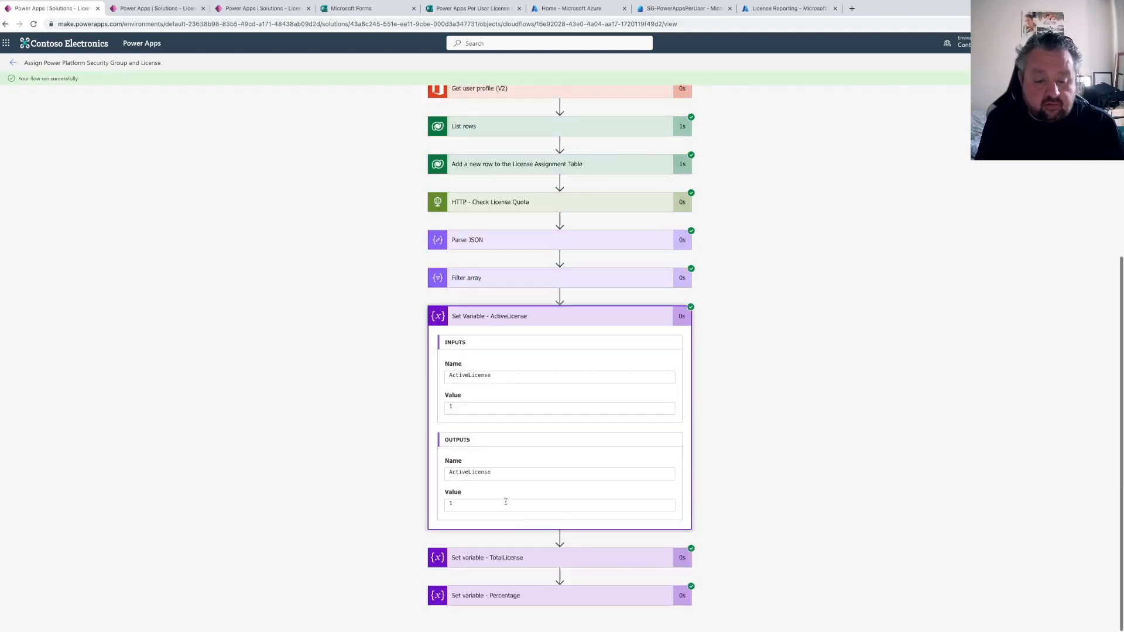
left_click(497, 554)
scroll(487, 528, "down", 1)
scroll(487, 528, "down", 2)
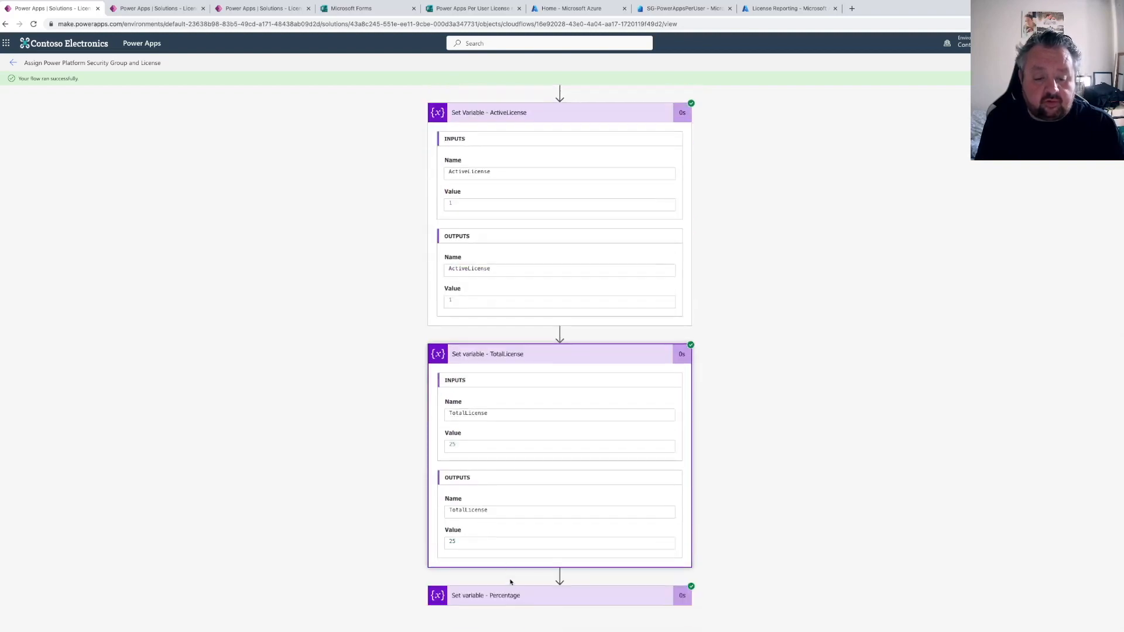
left_click(510, 595)
scroll(539, 482, "down", 3)
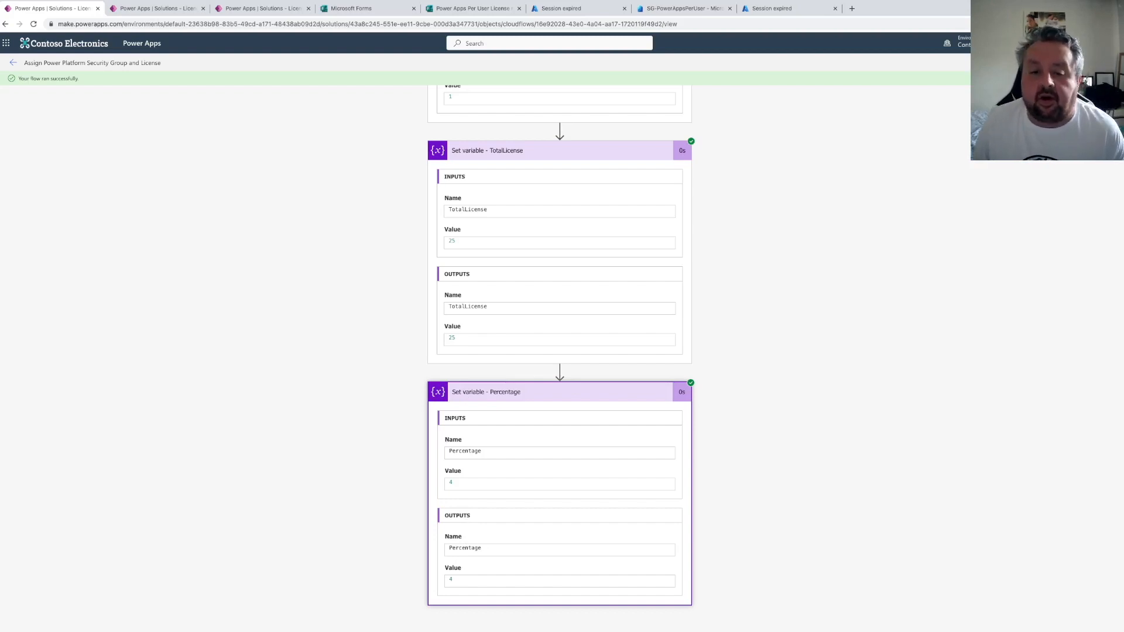
Scroll through the run results and open the Threshold initialization action's inputs
scroll(630, 239, "up", 5)
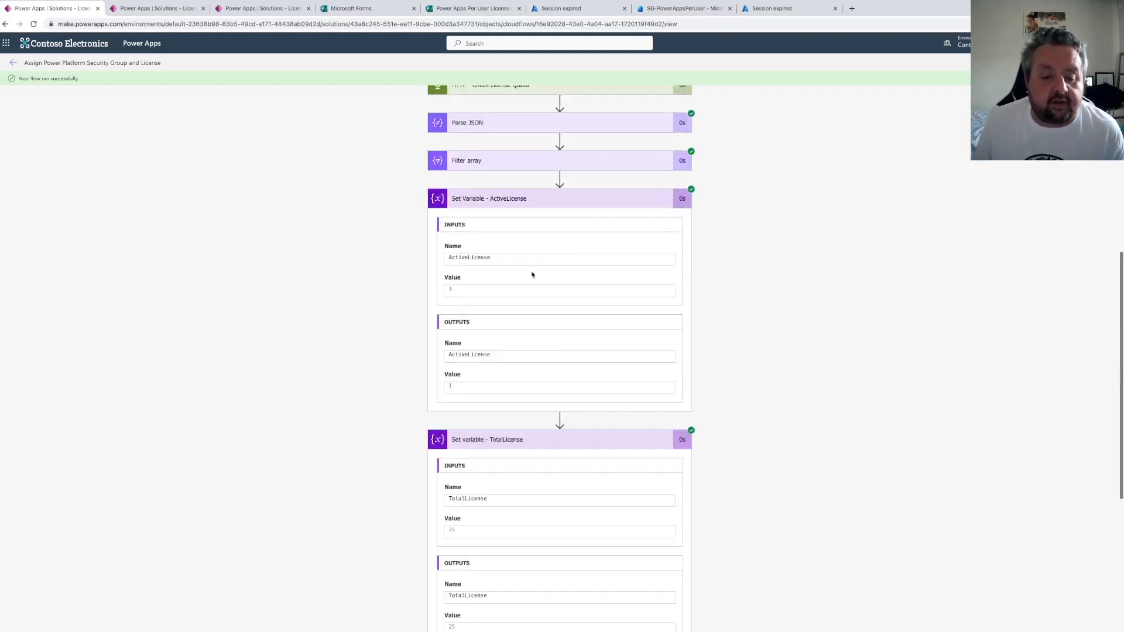
scroll(532, 277, "down", 1)
scroll(458, 453, "down", 1)
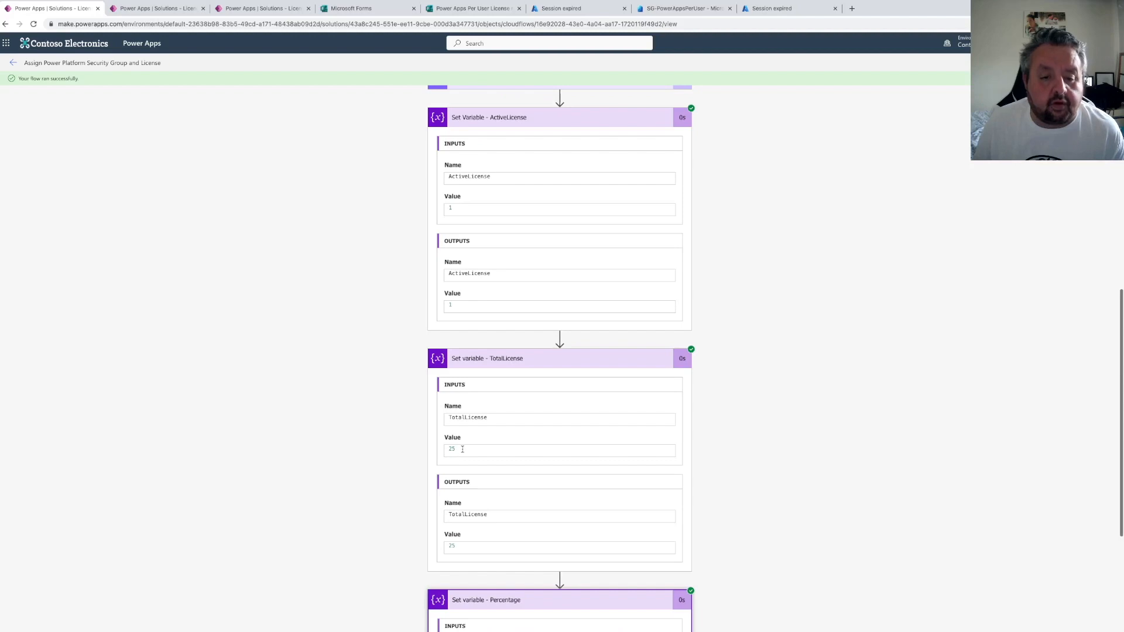
scroll(483, 335, "up", 3)
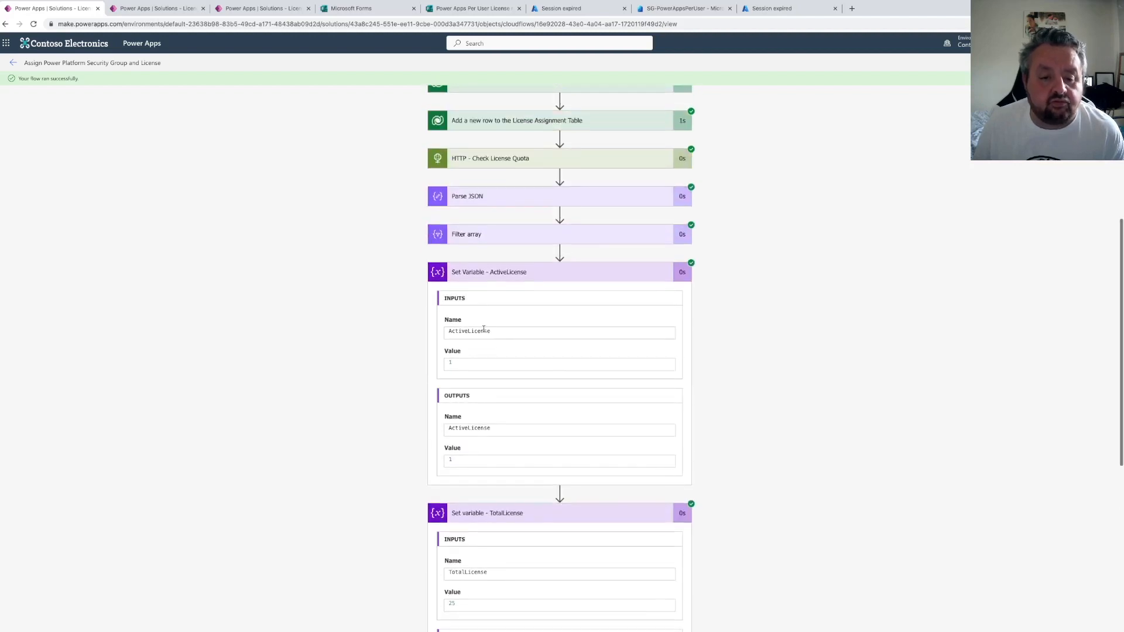
scroll(530, 321, "down", 5)
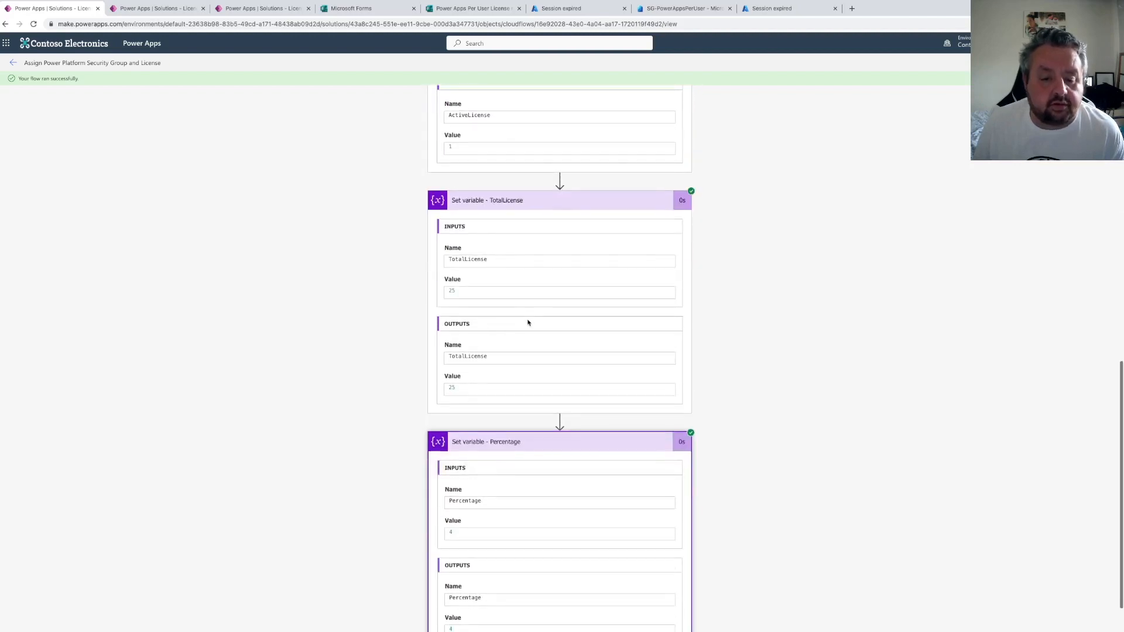
scroll(530, 321, "down", 1)
scroll(527, 322, "up", 9)
scroll(527, 321, "up", 2)
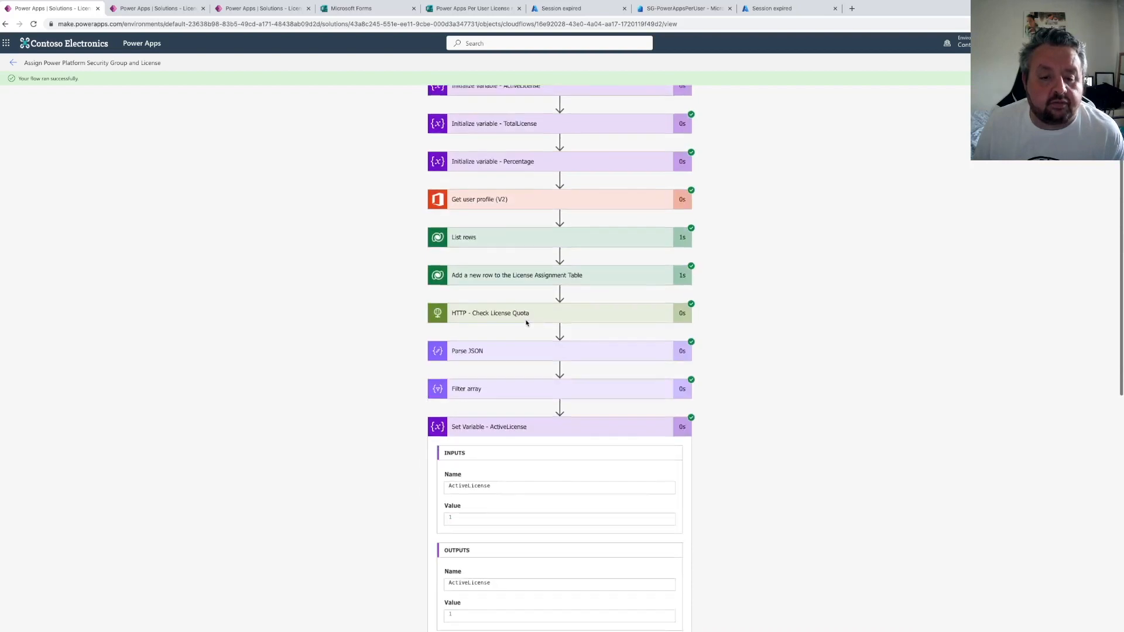
left_click(527, 163)
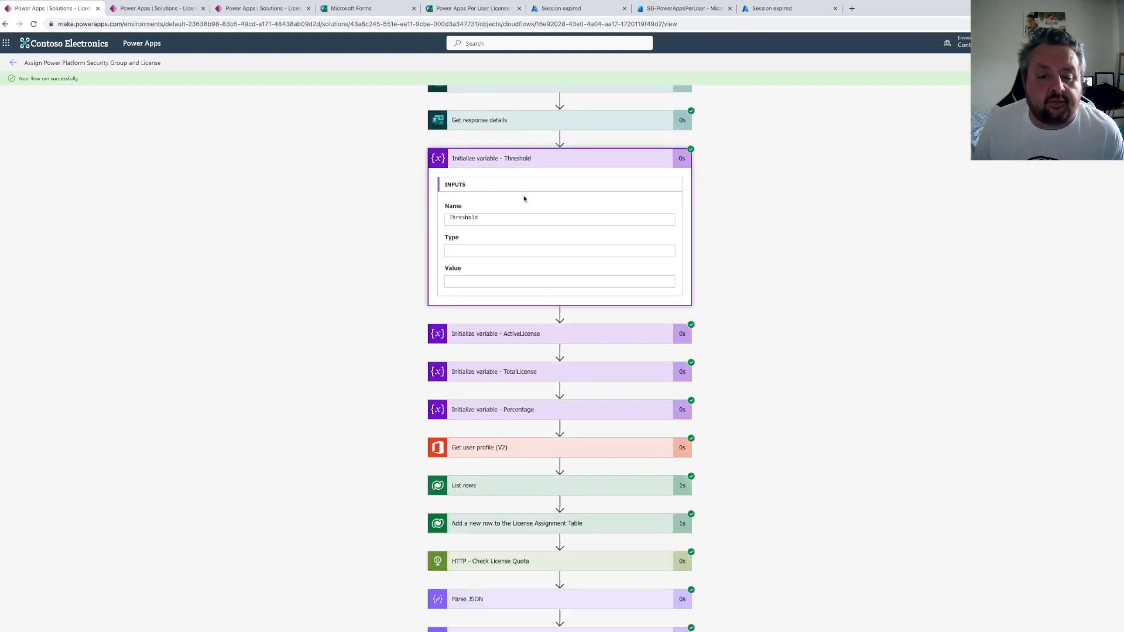
Return to editing the flow and add a Condition action after the Set variable - Percentage action
left_click(866, 108)
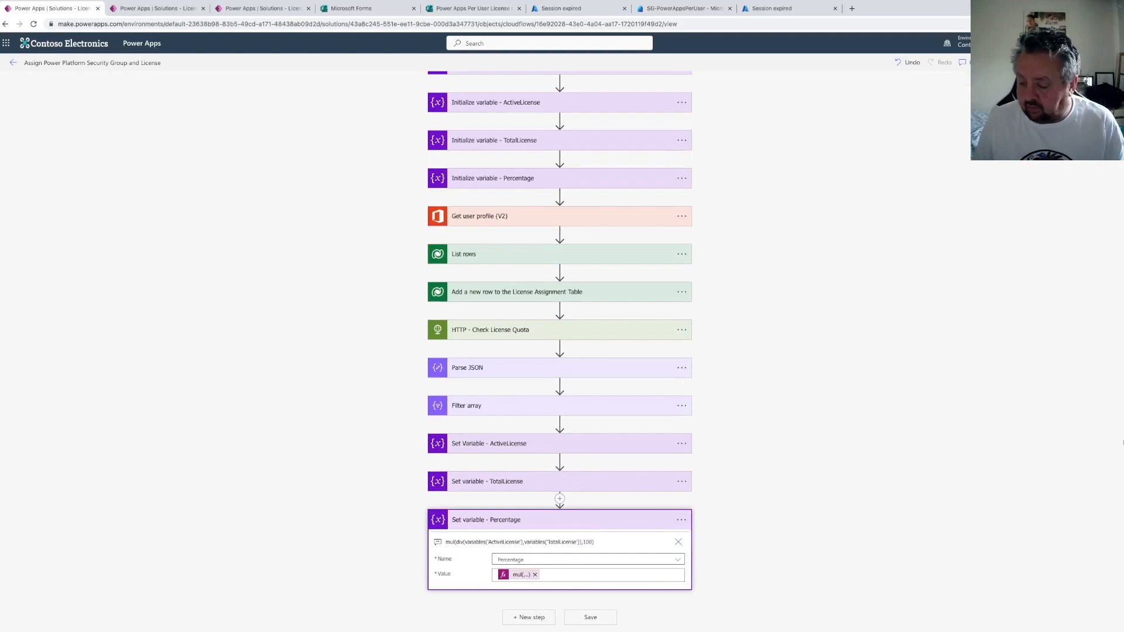
left_click(528, 616)
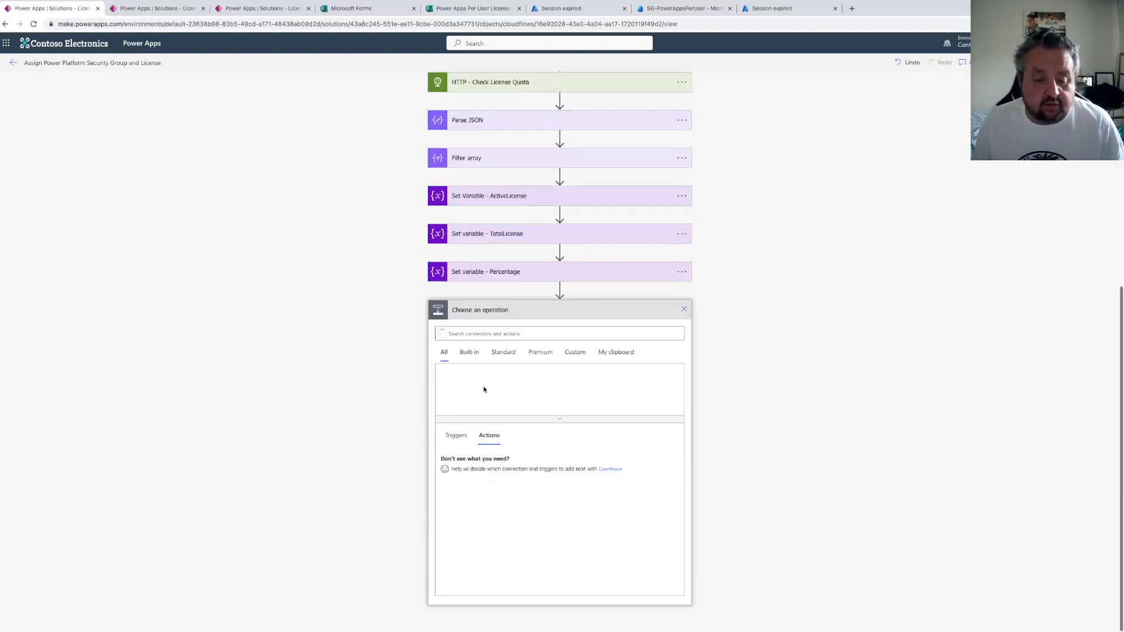
left_click(468, 382)
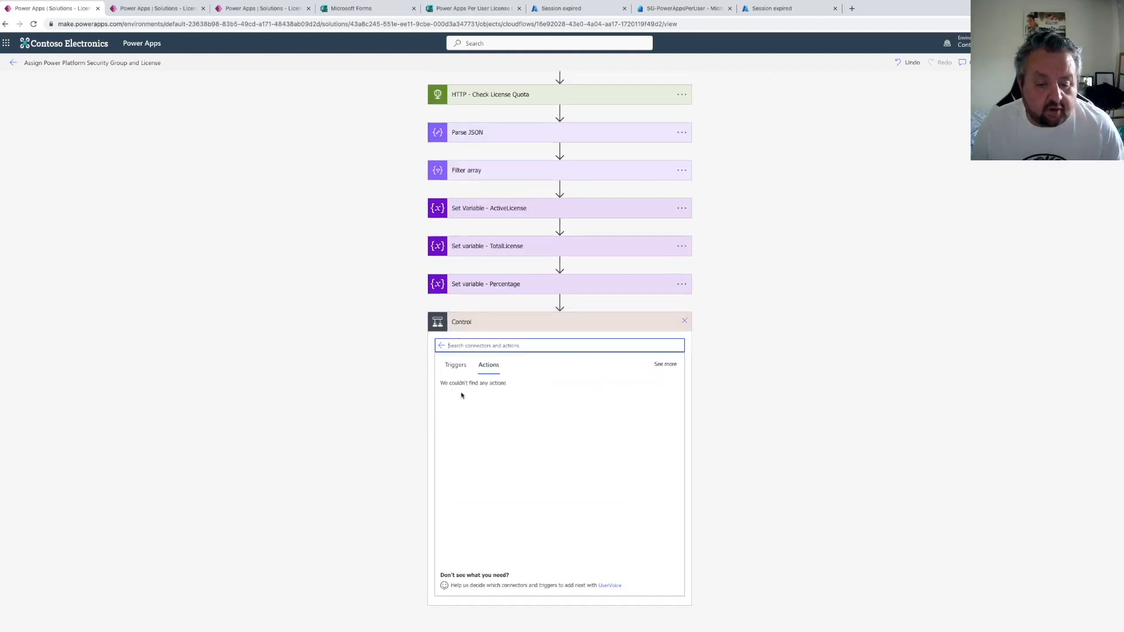
left_click(475, 395)
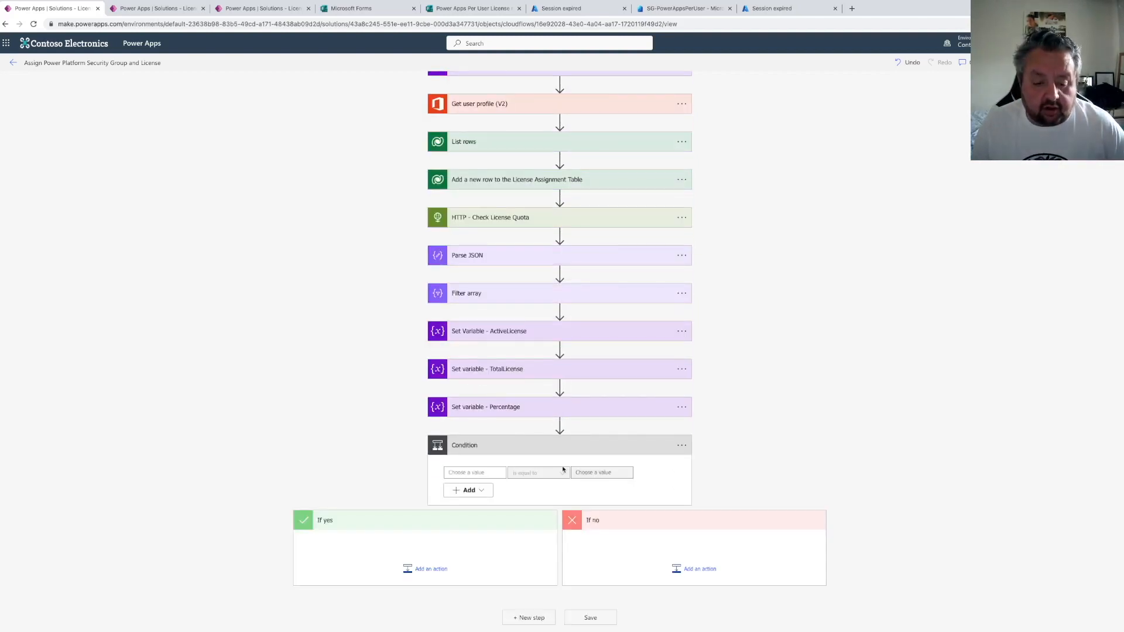
Configure the condition to check whether the Percentage variable is greater than the Threshold variable
left_click(474, 472)
left_click(547, 543)
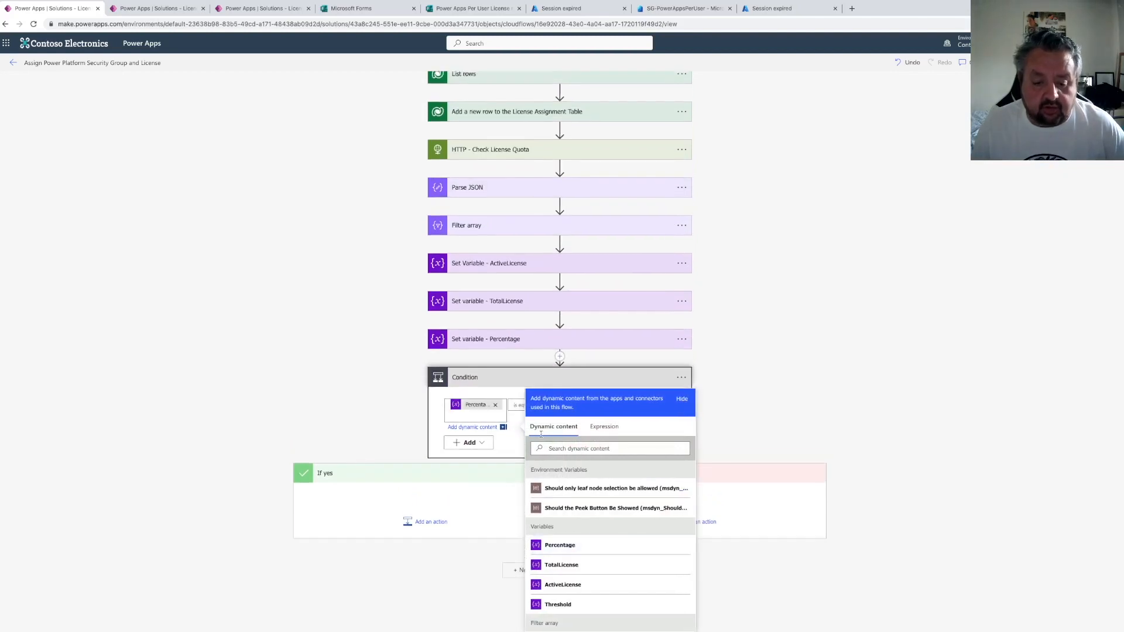
left_click(521, 409)
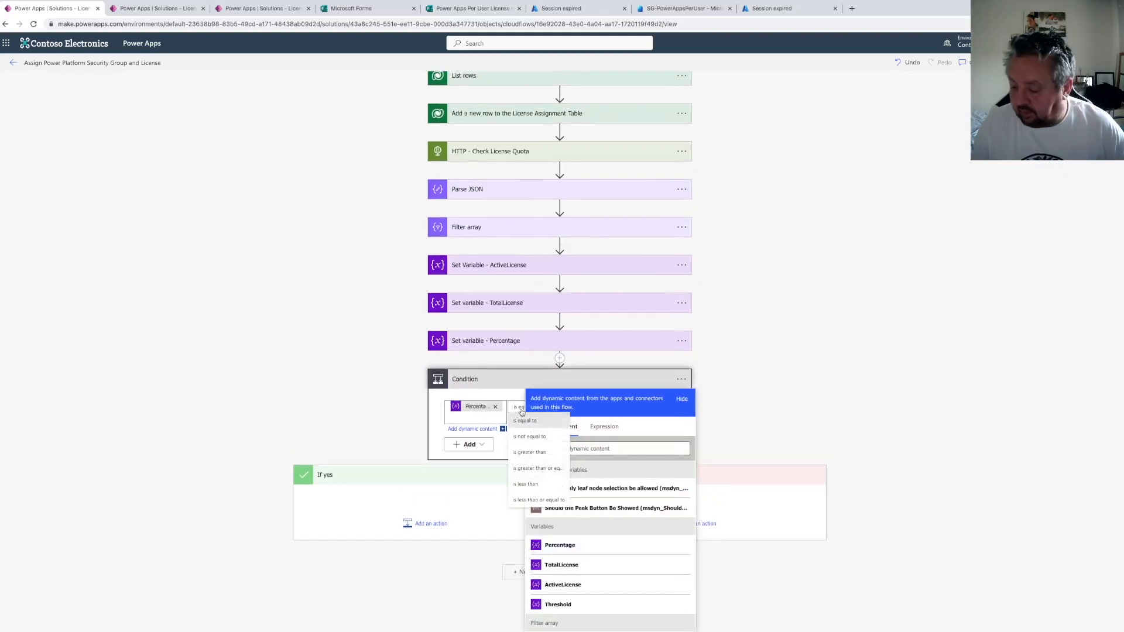
left_click(532, 452)
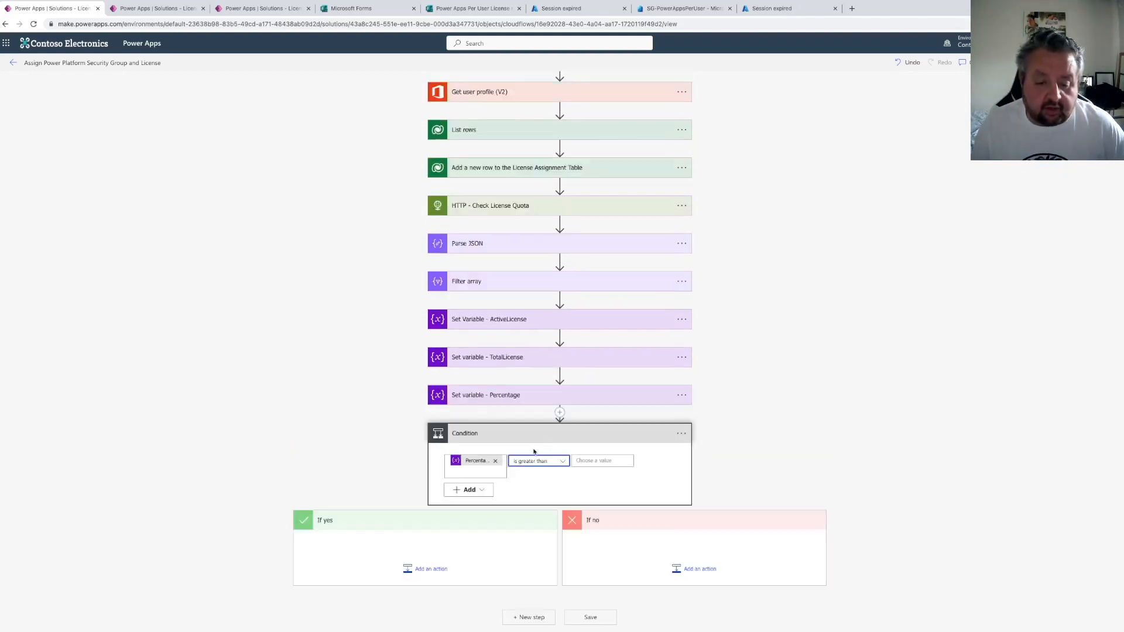
left_click(602, 460)
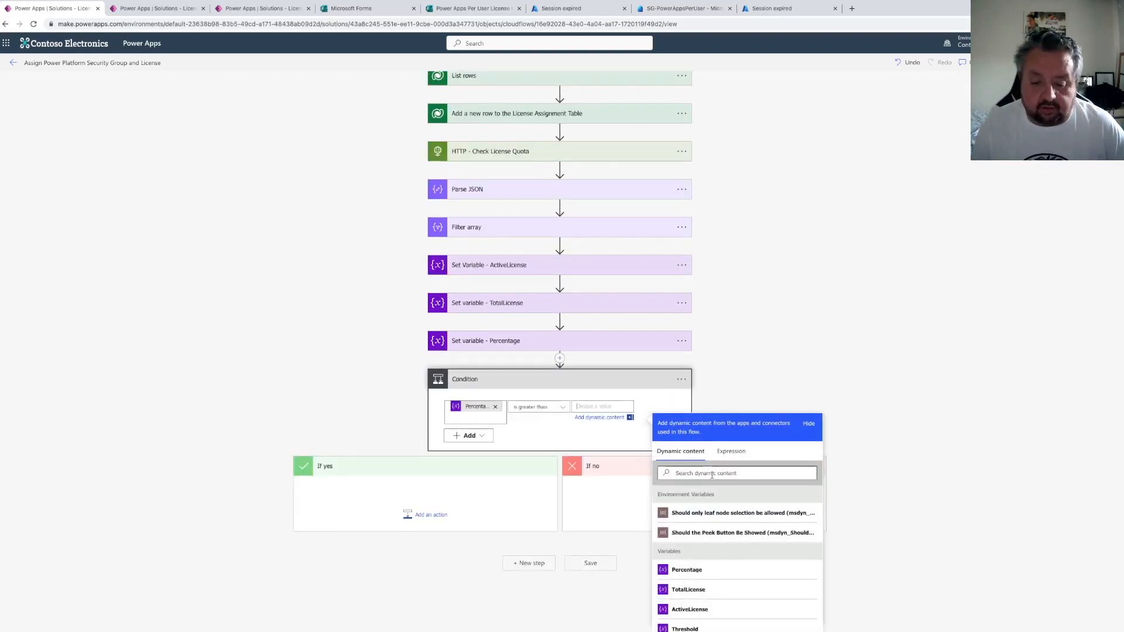
left_click(696, 623)
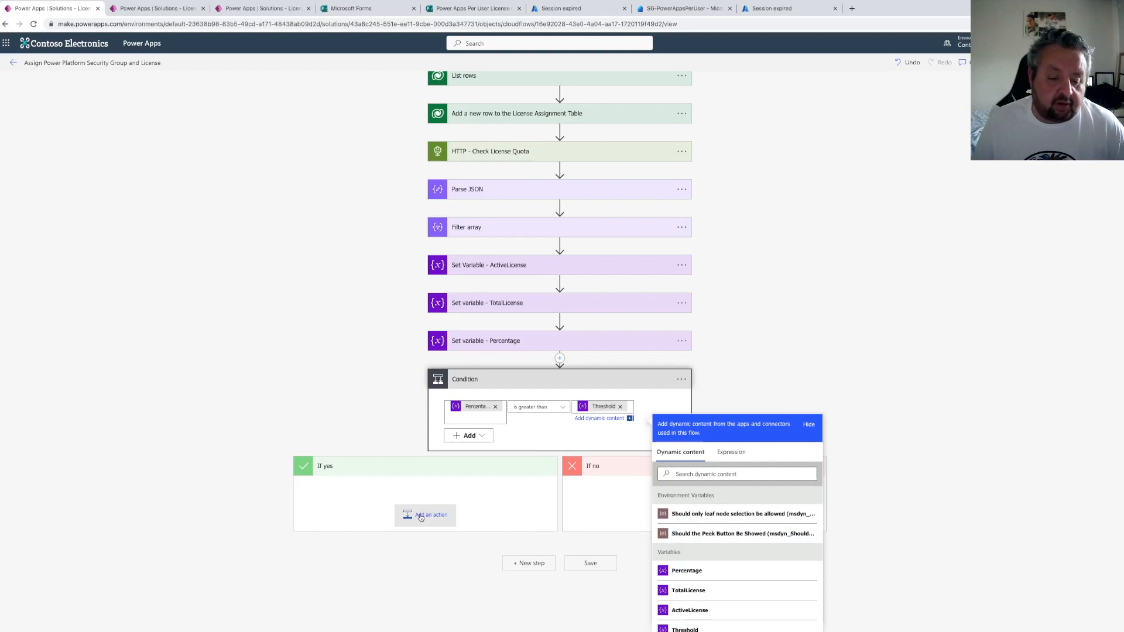
Add a Send an email (V2) action from Office 365 Outlook in the If yes branch
left_click(421, 515)
scroll(404, 521, "down", 4)
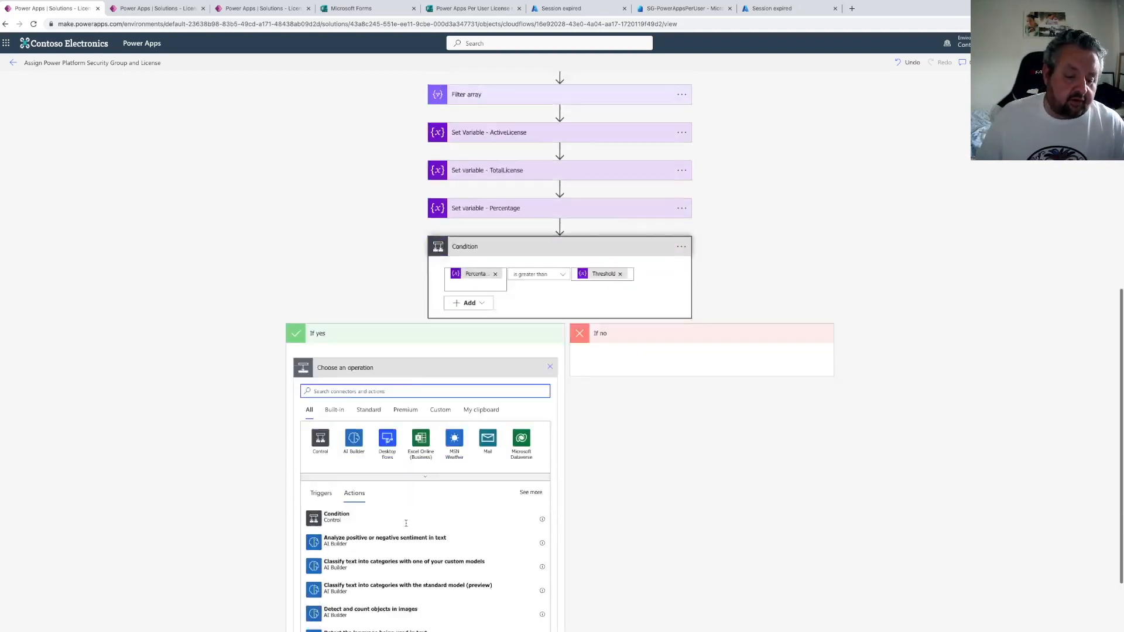
type("send an email")
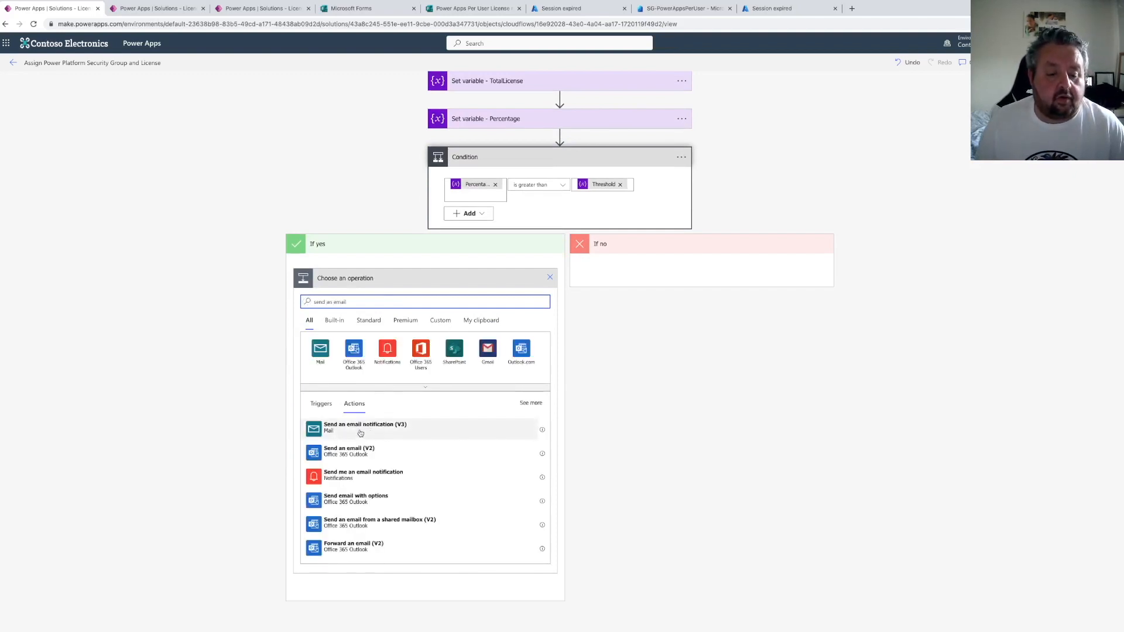
left_click(349, 450)
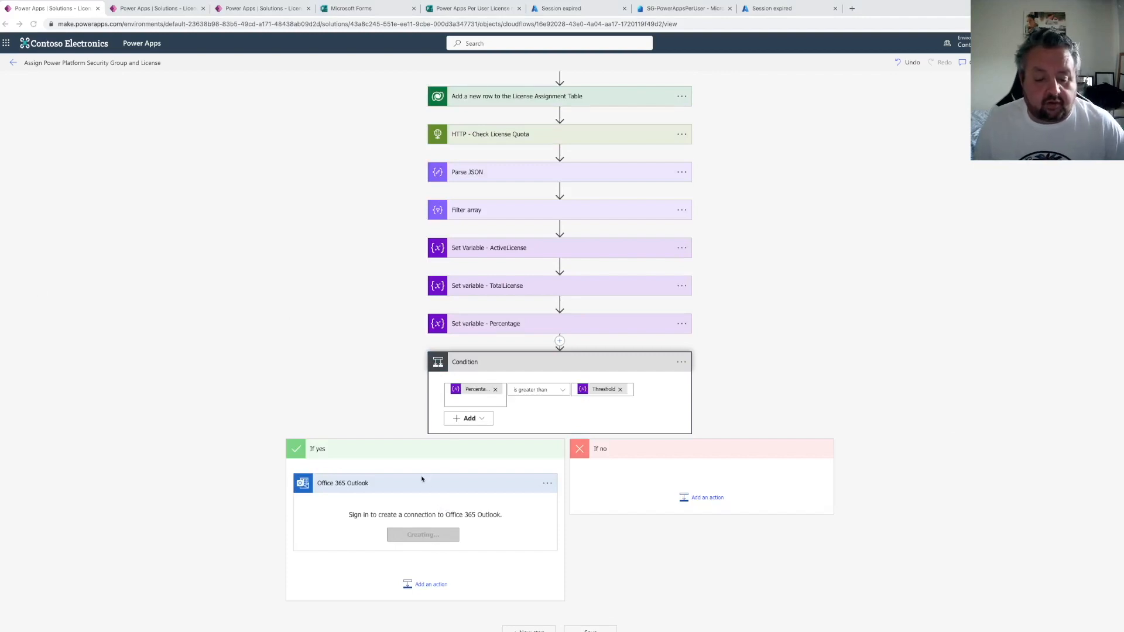
scroll(421, 482, "down", 1)
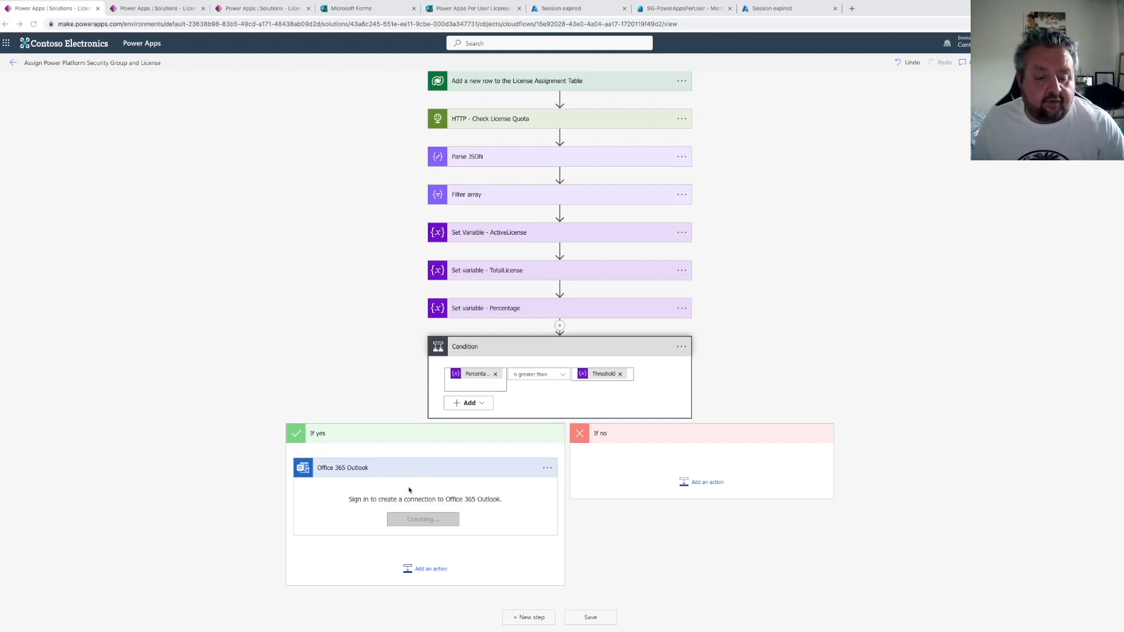
left_click(421, 522)
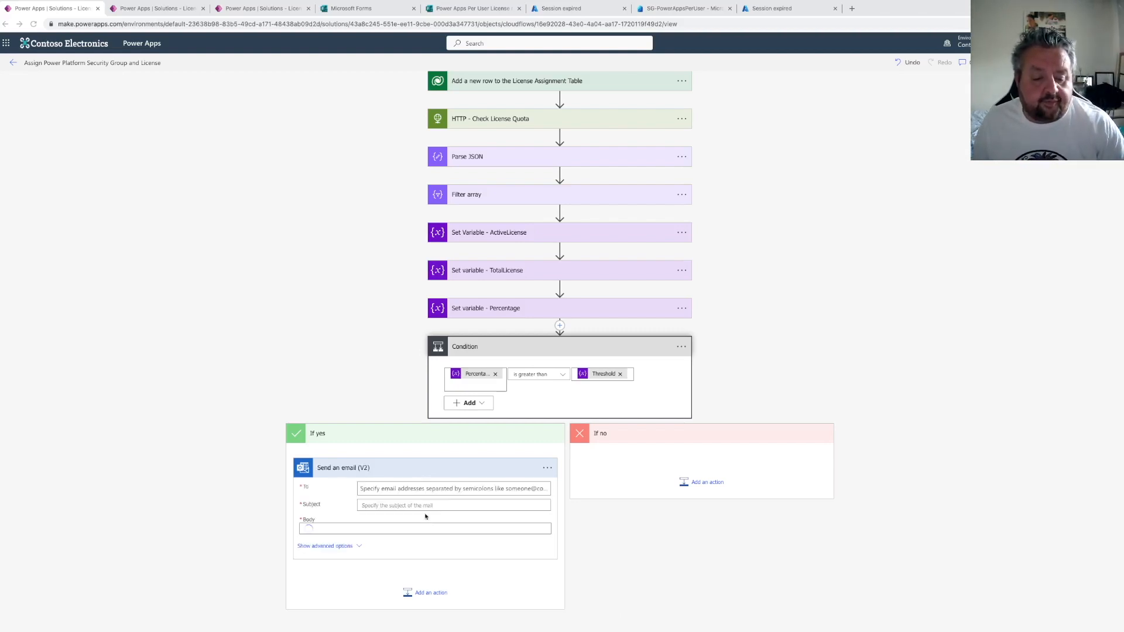
Address the email to the MOD Administrator account and start the subject with "License threshold for"
left_click(379, 488)
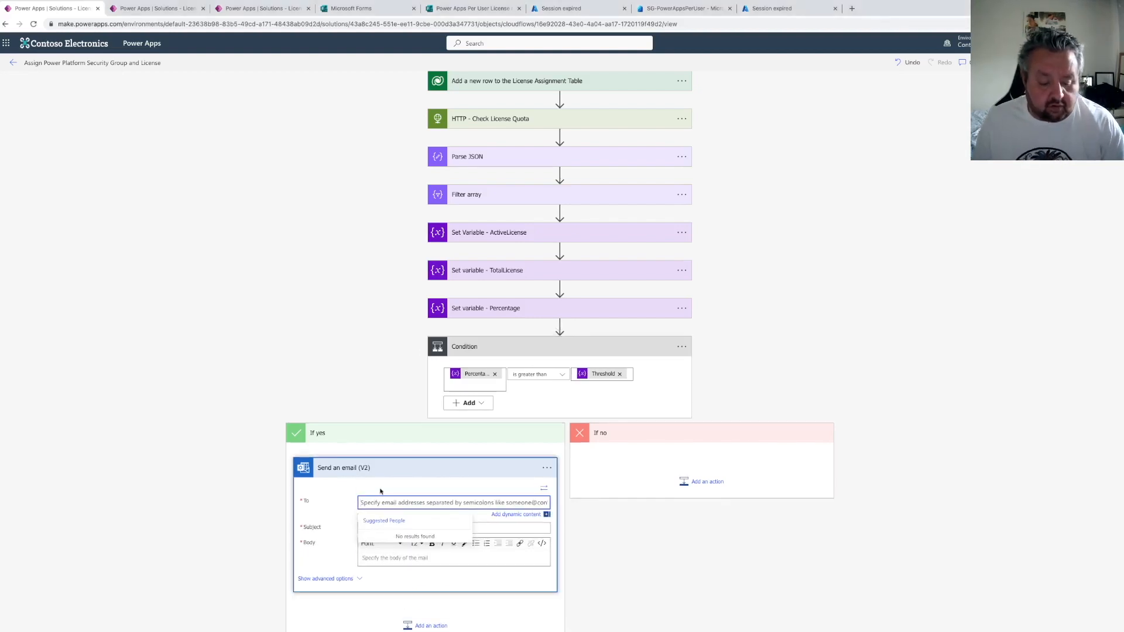
type("mod")
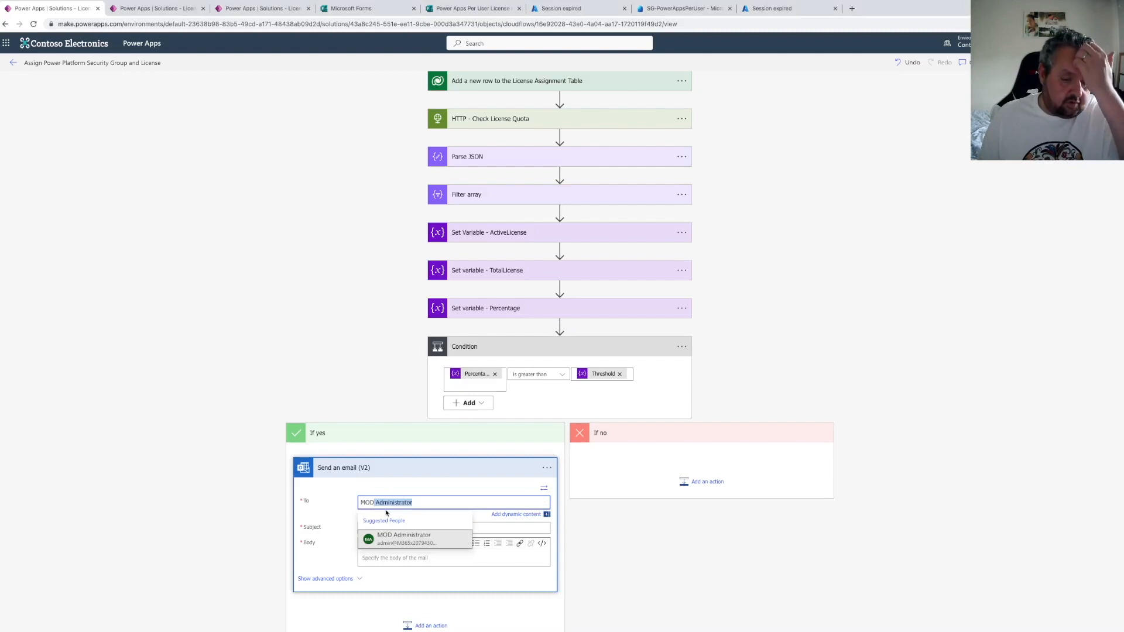
left_click(388, 536)
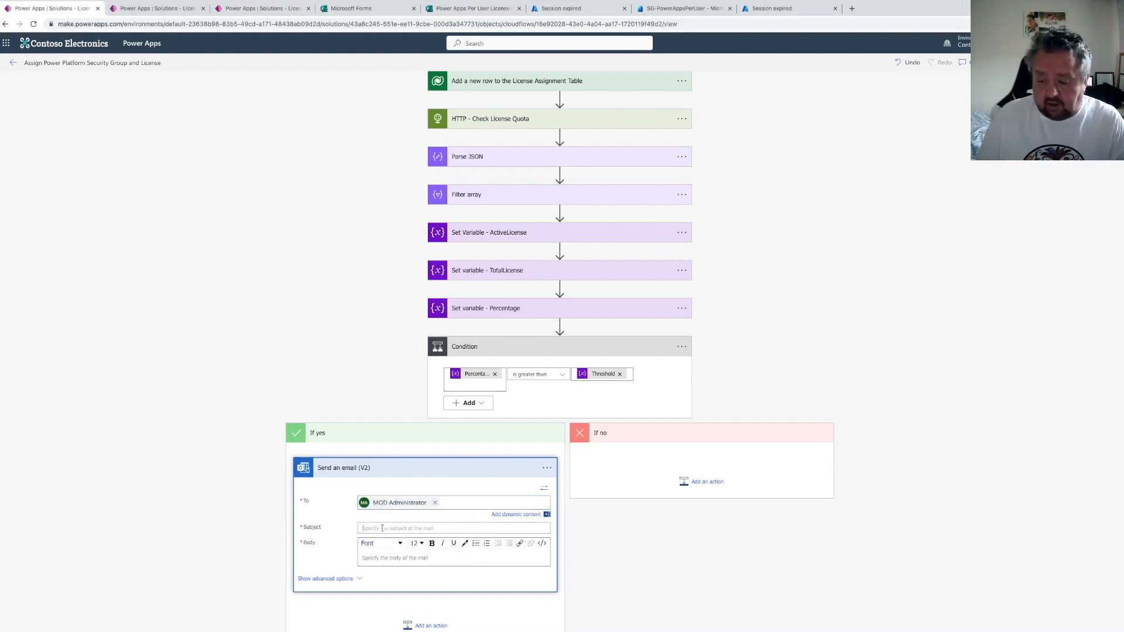
left_click(382, 528)
type("Licens")
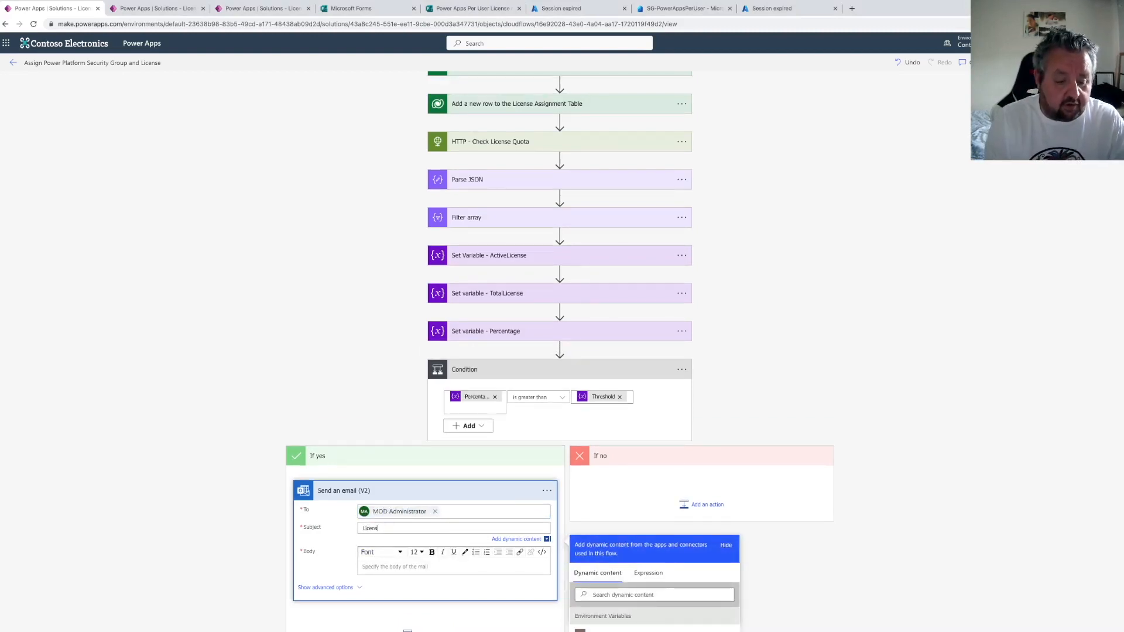
type("e threshold for")
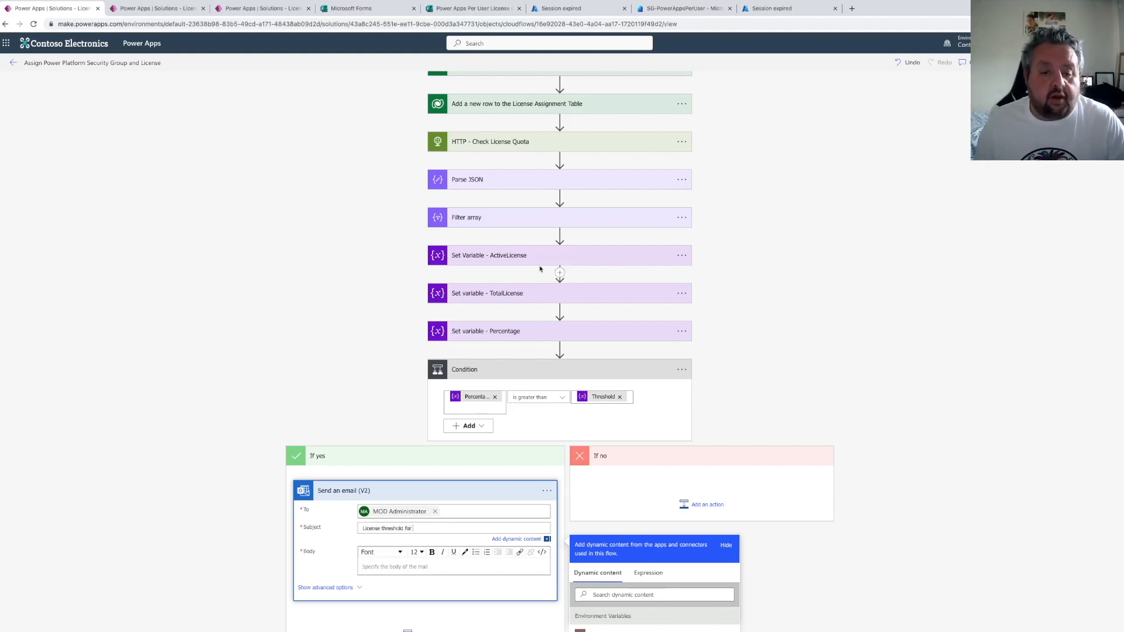
Append the expression first(body('Filter_array'))?['skuPartNumber'] and the text "has been breached" to the email subject
left_click(493, 221)
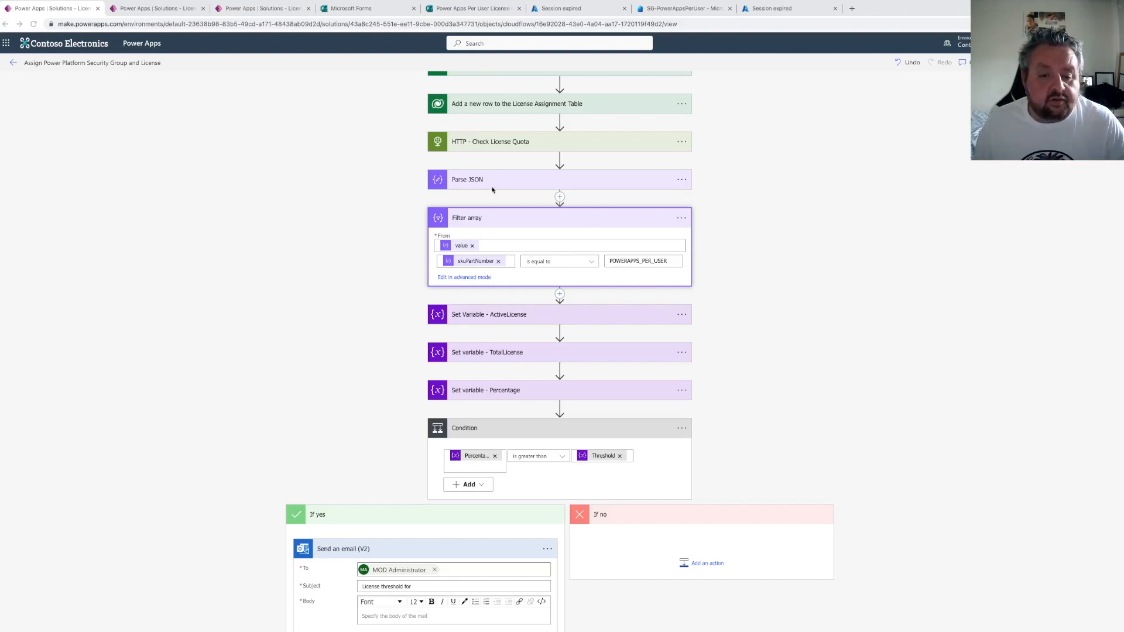
left_click(509, 181)
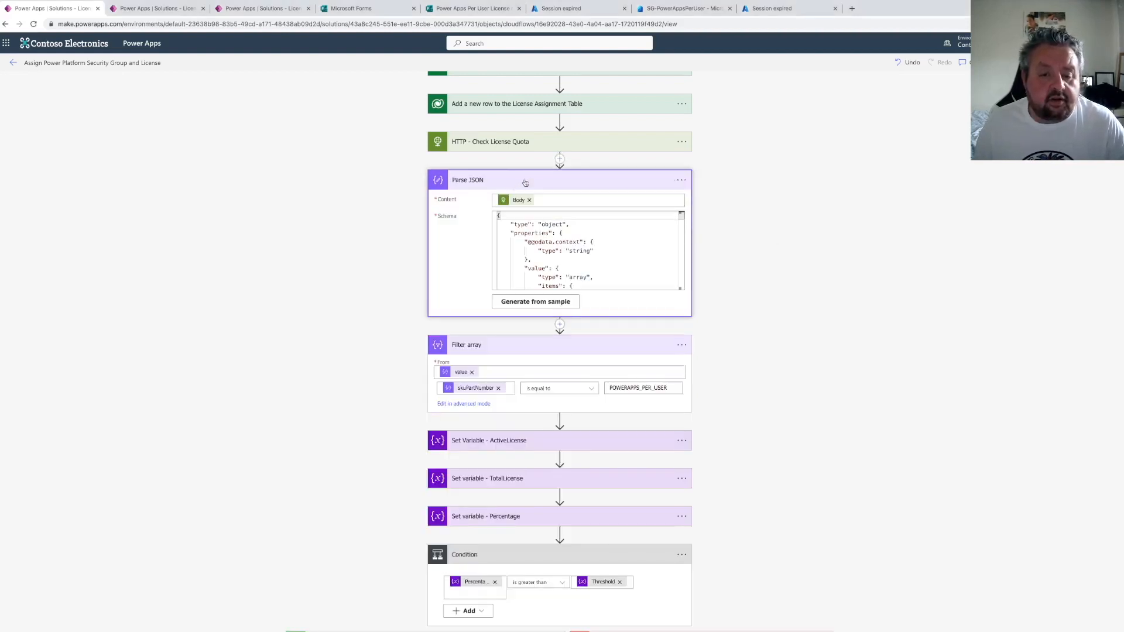
scroll(615, 353, "up", 4)
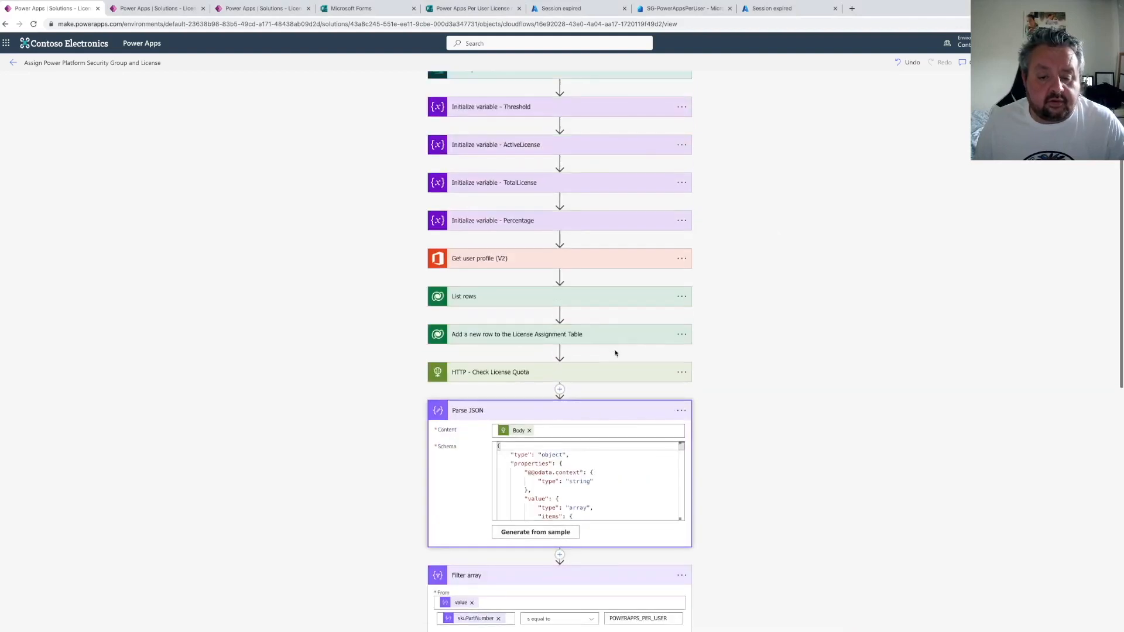
scroll(515, 293, "down", 5)
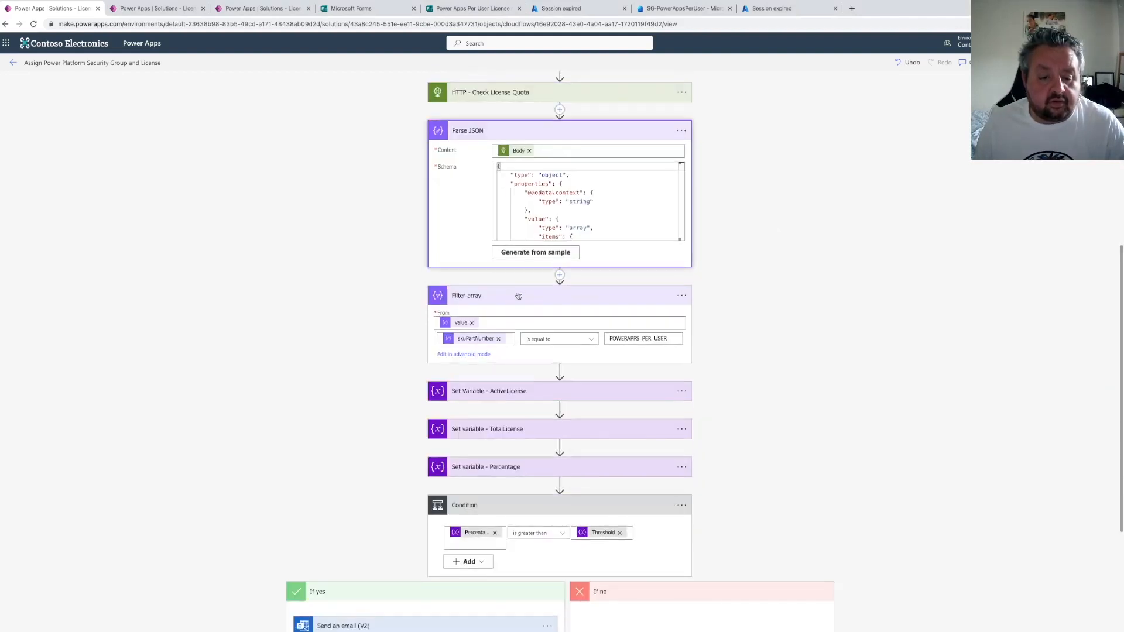
scroll(518, 296, "up", 3)
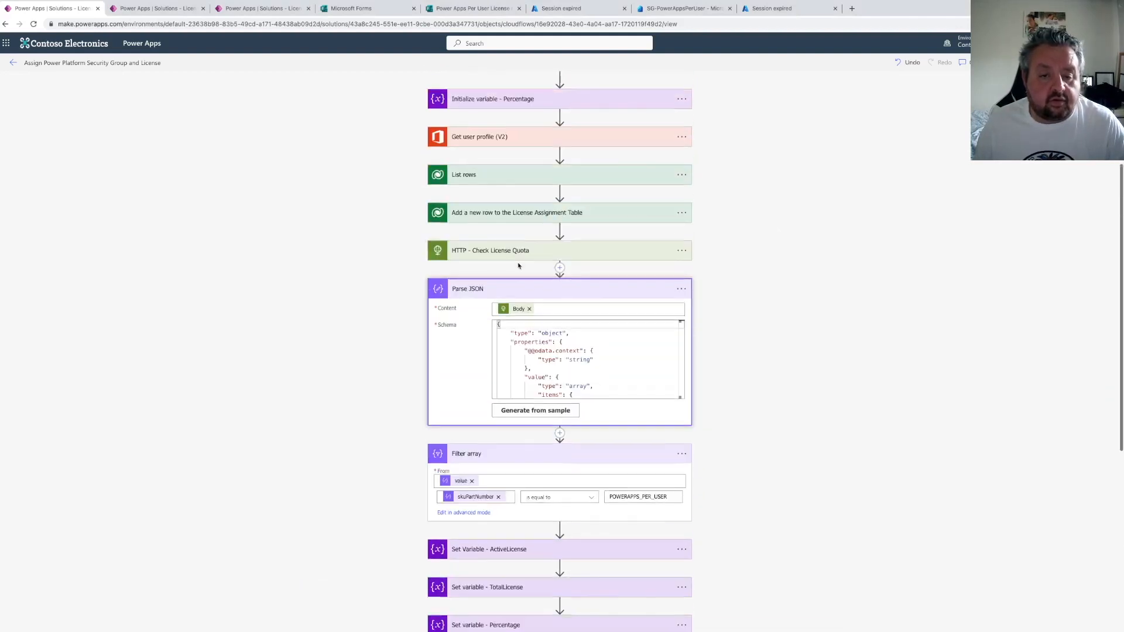
left_click(525, 215)
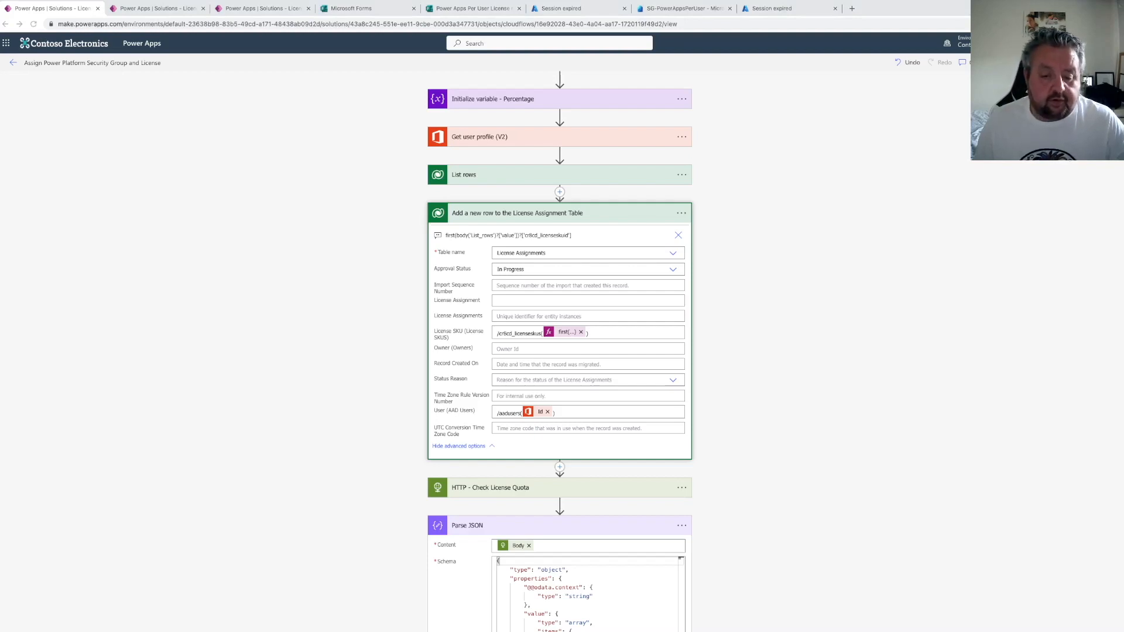
scroll(493, 353, "down", 10)
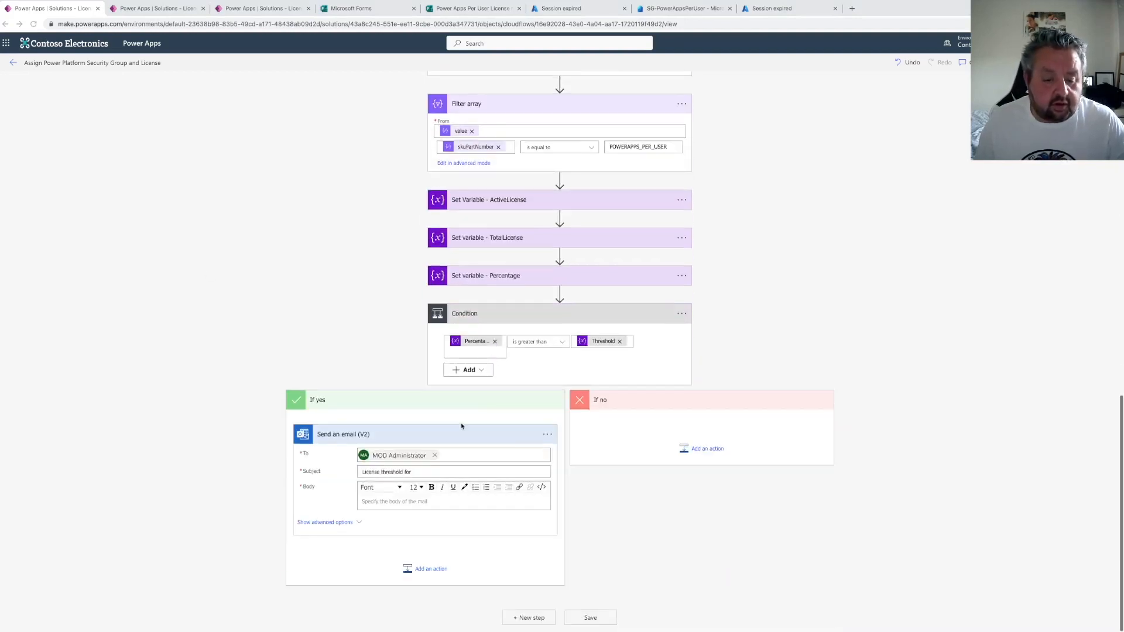
left_click(417, 472)
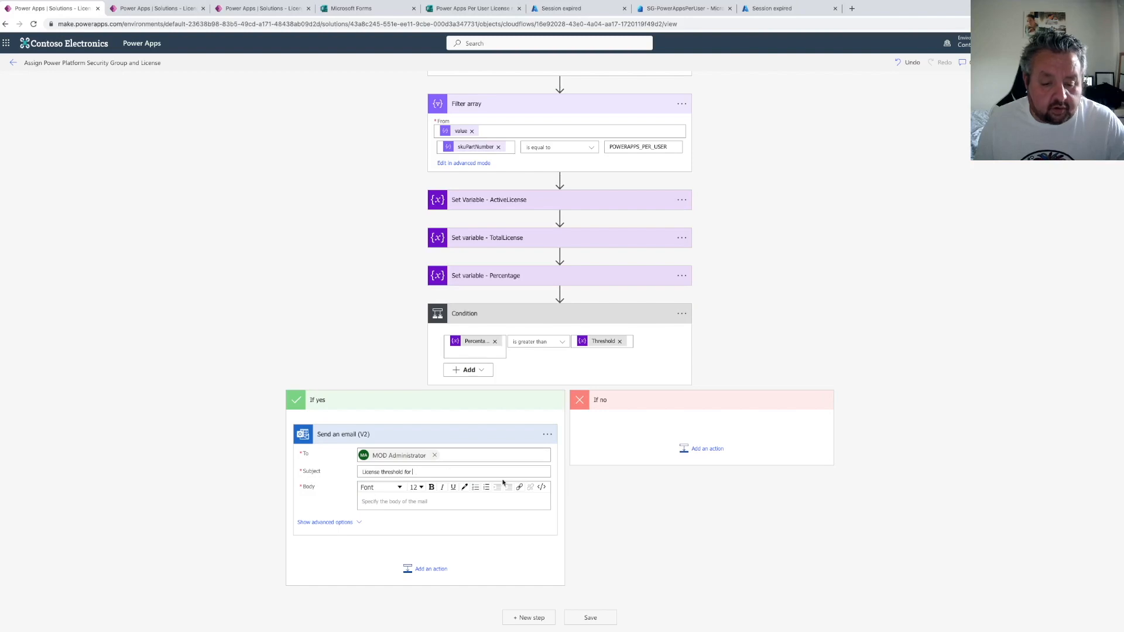
left_click(647, 525)
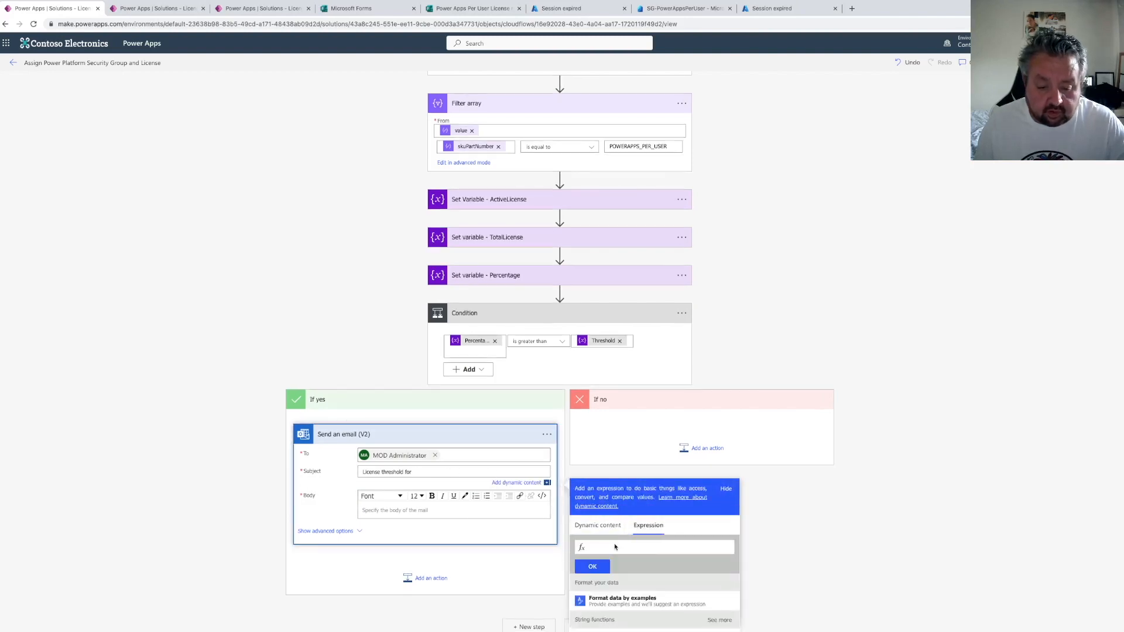
type("(body('Filter_array'))?['skuPartNumber']")
key("Home")
type("first")
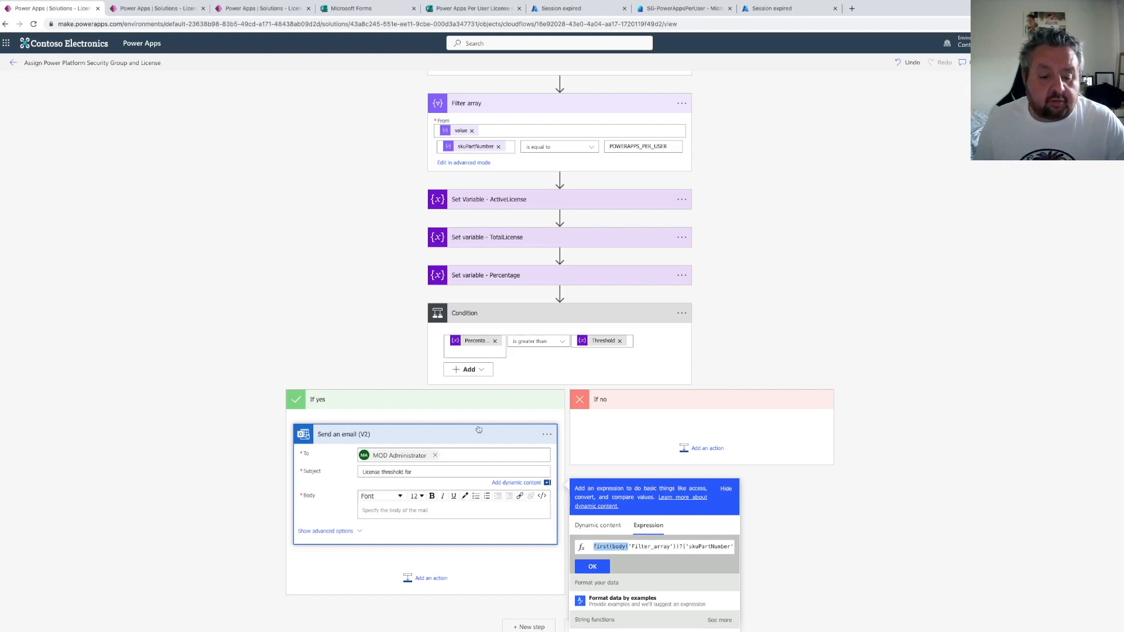
left_click(591, 565)
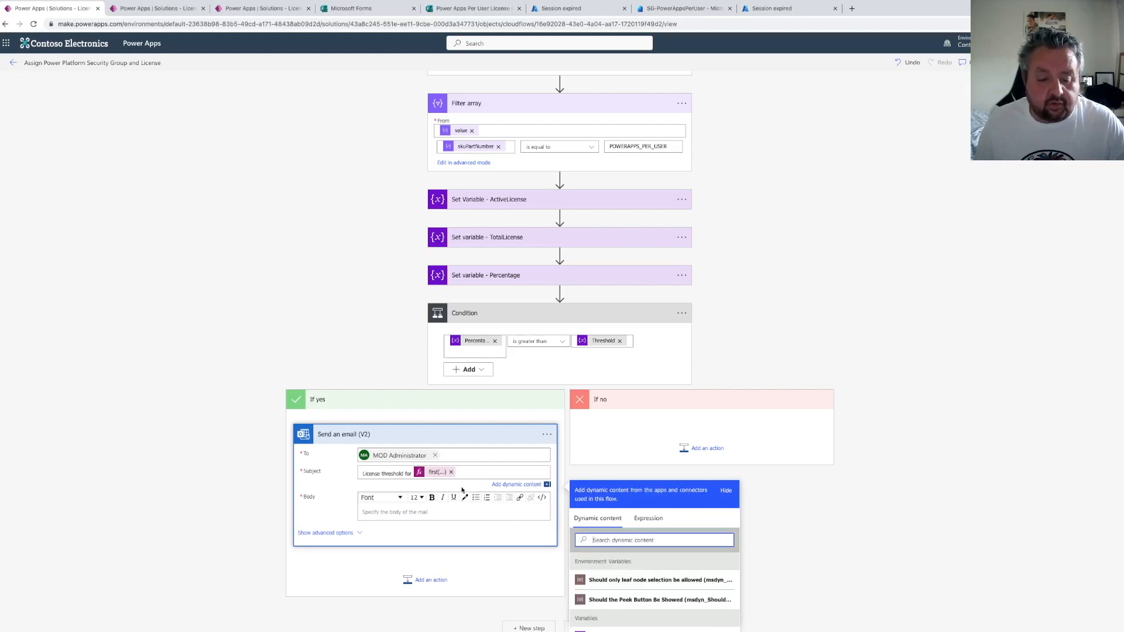
type("has been breached")
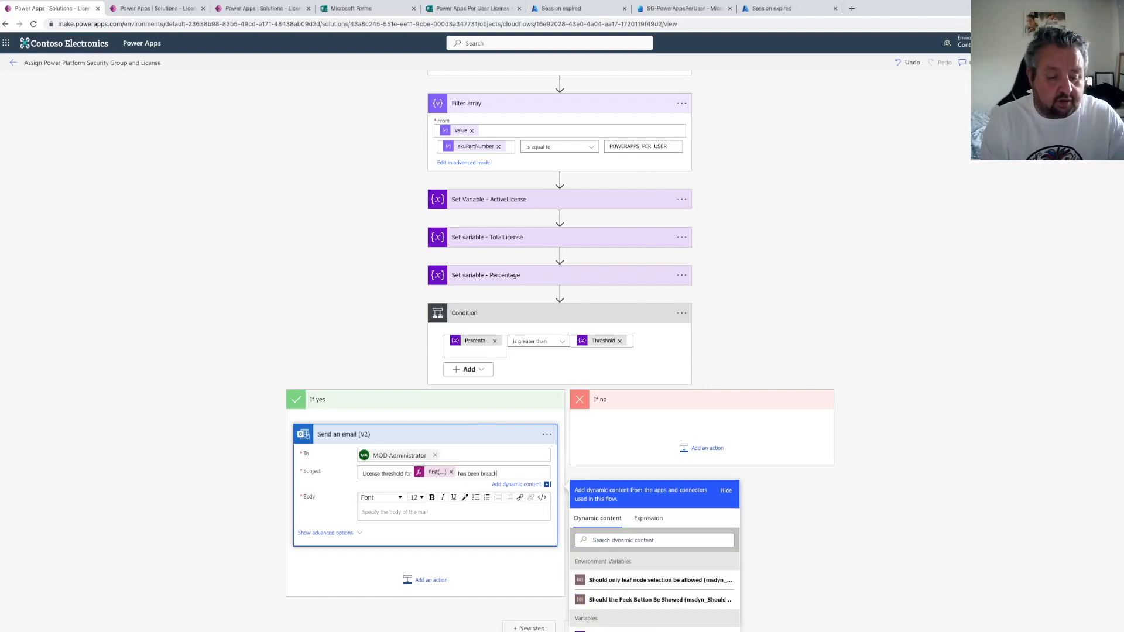
Start the email body with "Hi," and a new line reading "Our tenancy is running out of licenses for"
left_click(425, 512)
type("Hi,")
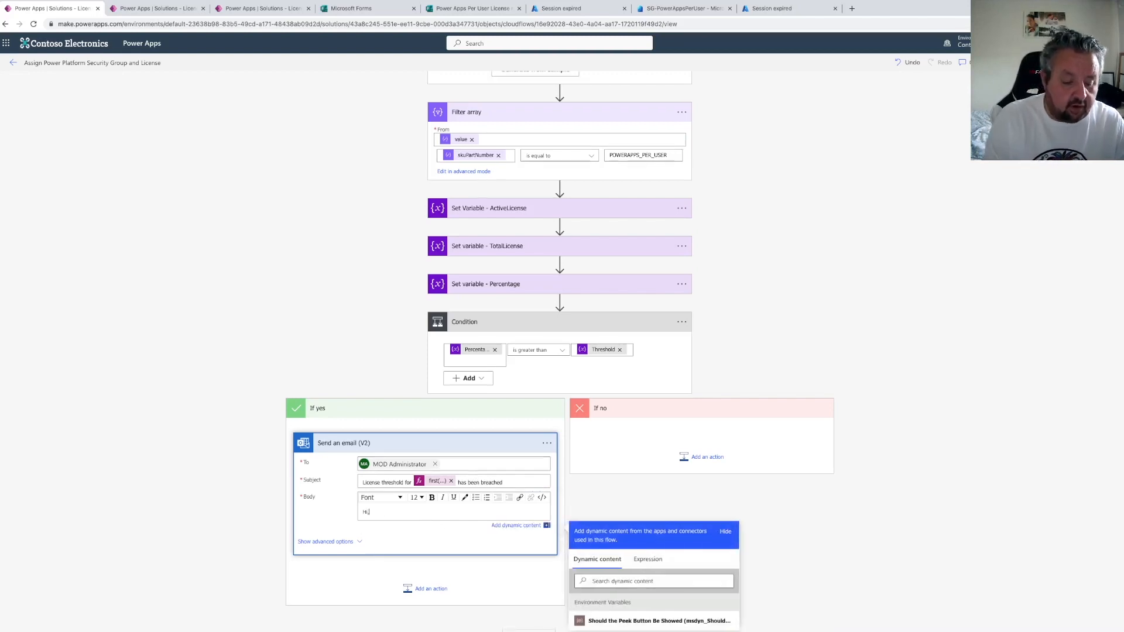
key("Return")
type("Our tenan")
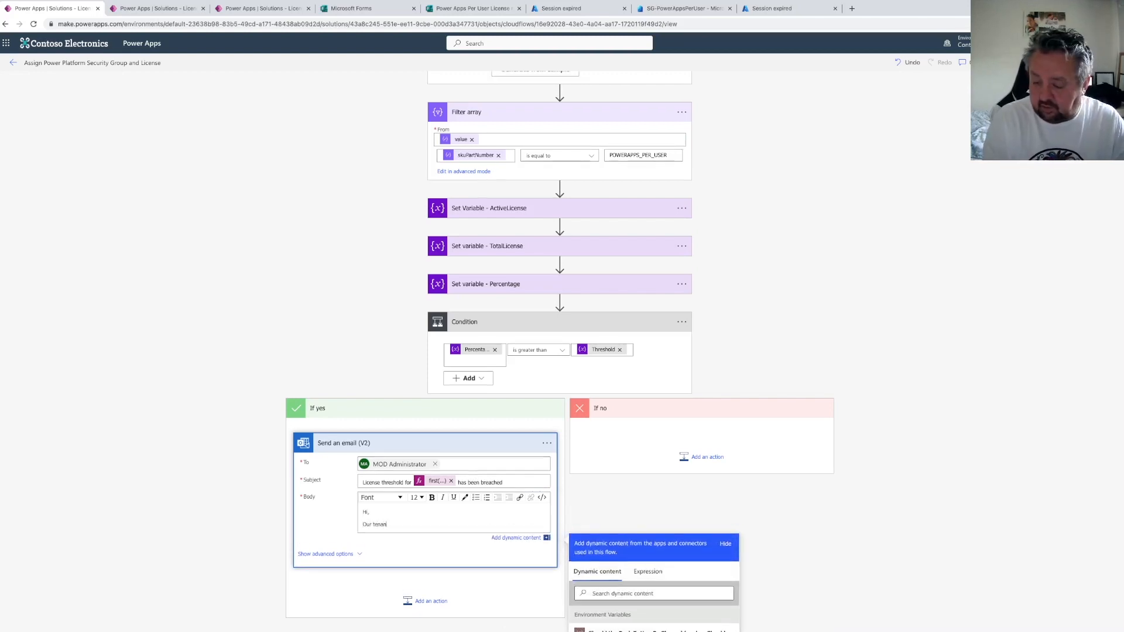
type("cy is running out of licen")
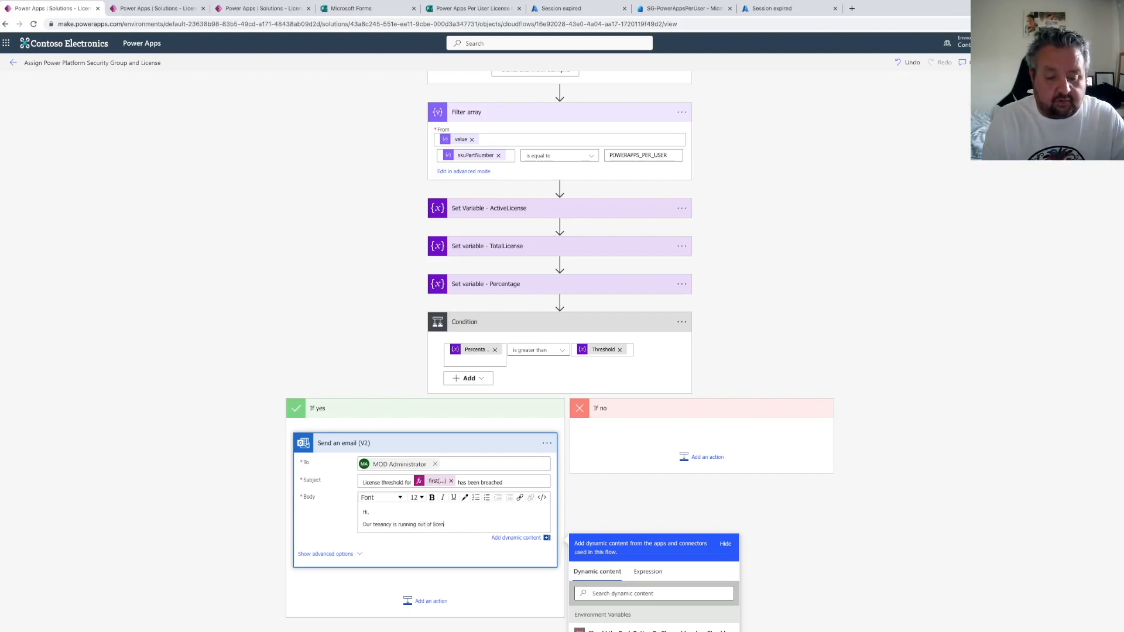
type("ses for")
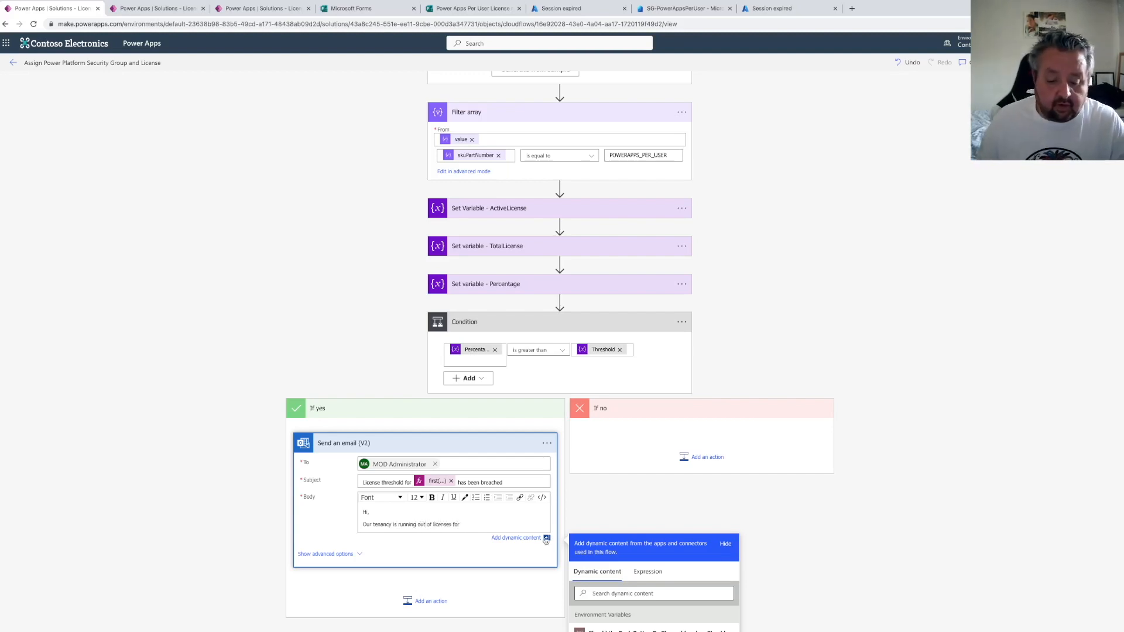
Insert the expression first(body('Filter_array'))?['skuPartNumber'] into the body, followed by a period and a new line
left_click(647, 572)
key("ctrl+v")
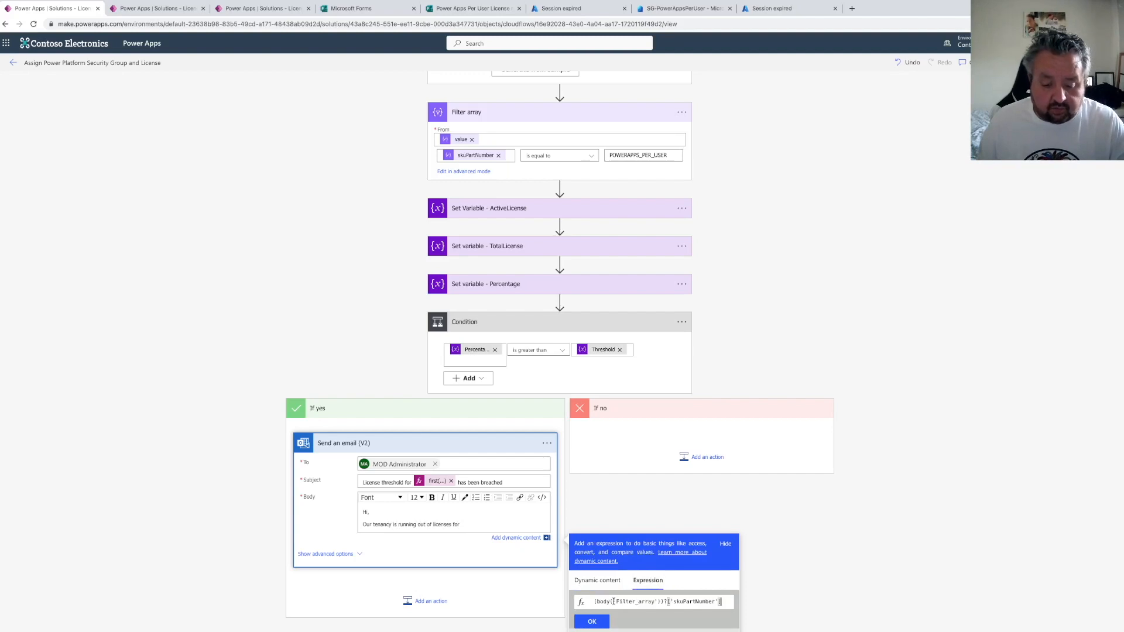
left_click(606, 620)
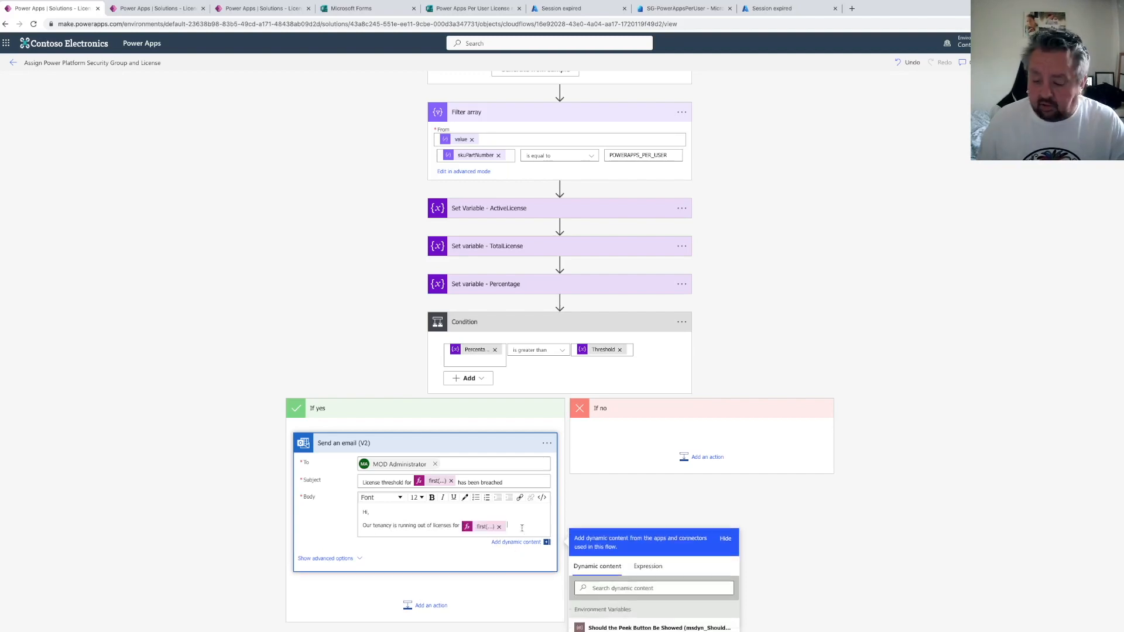
type(".")
key("Return")
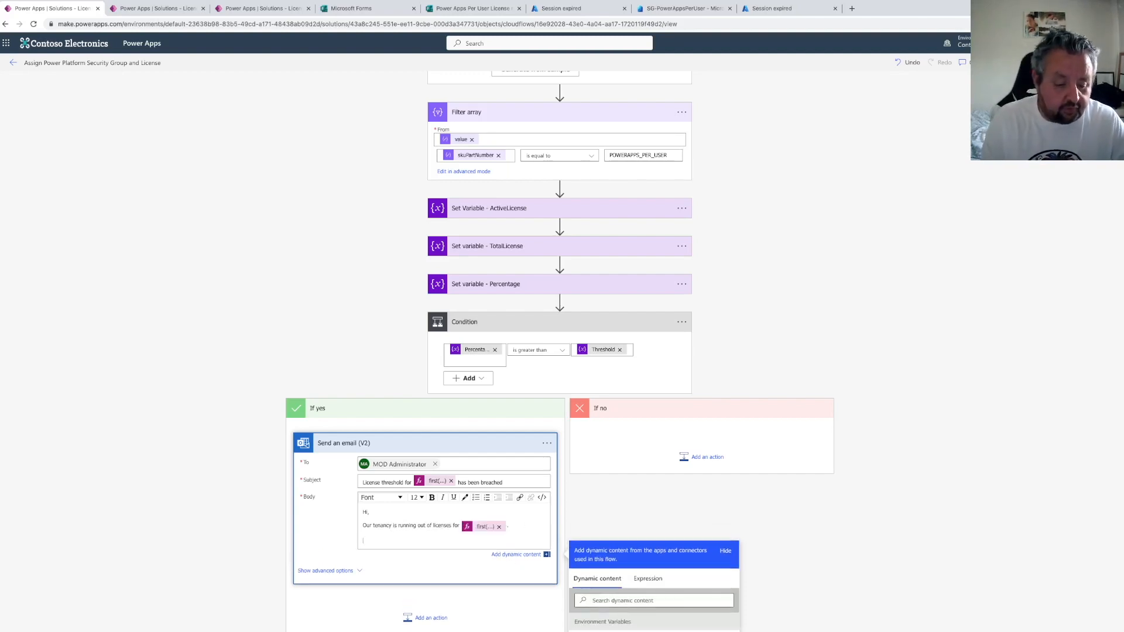
Add a "Total Licenses:" line to the body followed by the TotalLicense variable
type("Total Licen")
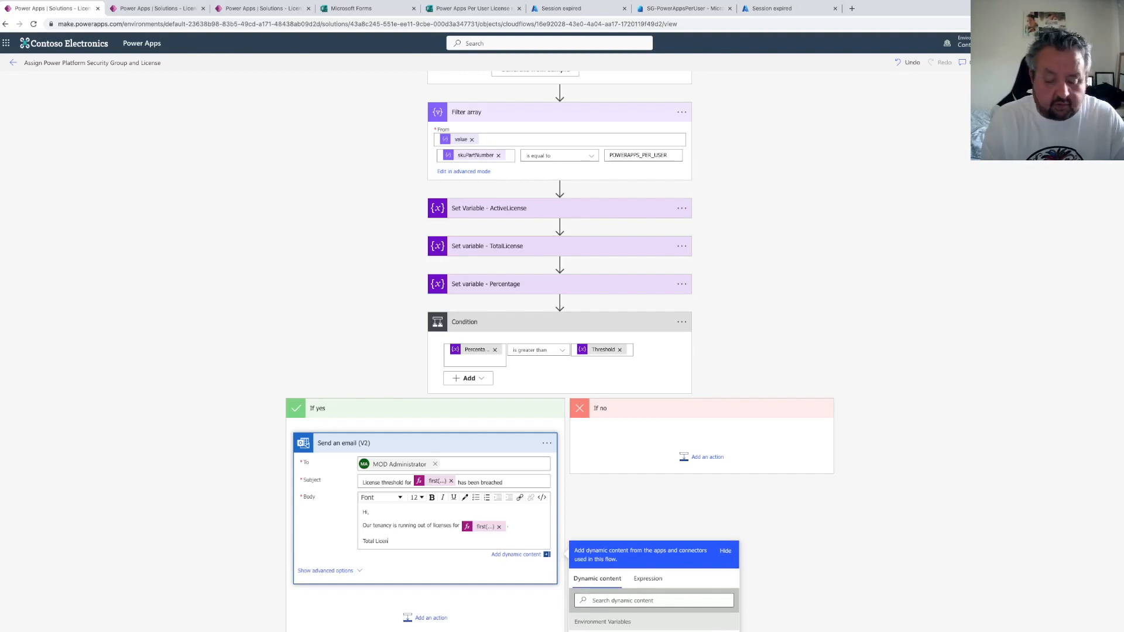
type("ses:")
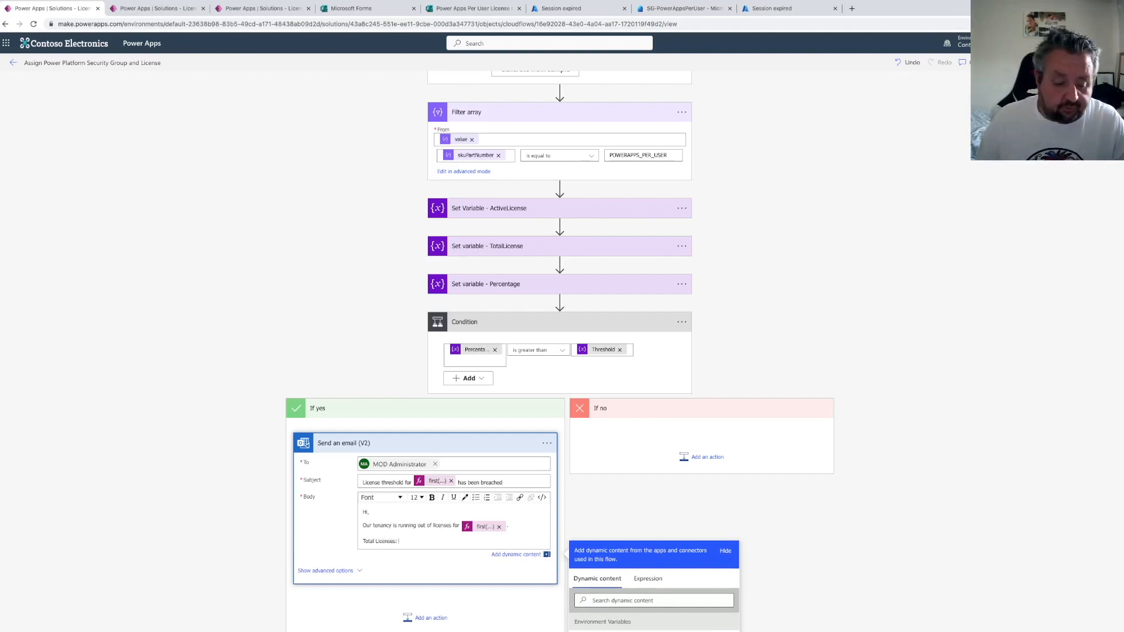
scroll(632, 459, "down", 3)
left_click(622, 459)
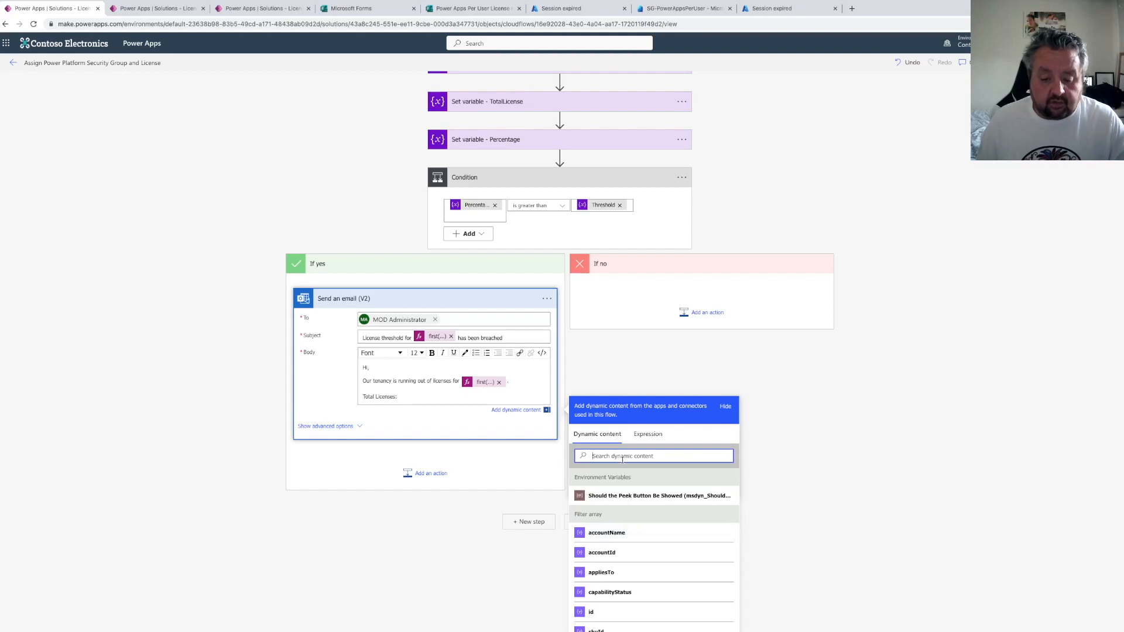
type("total")
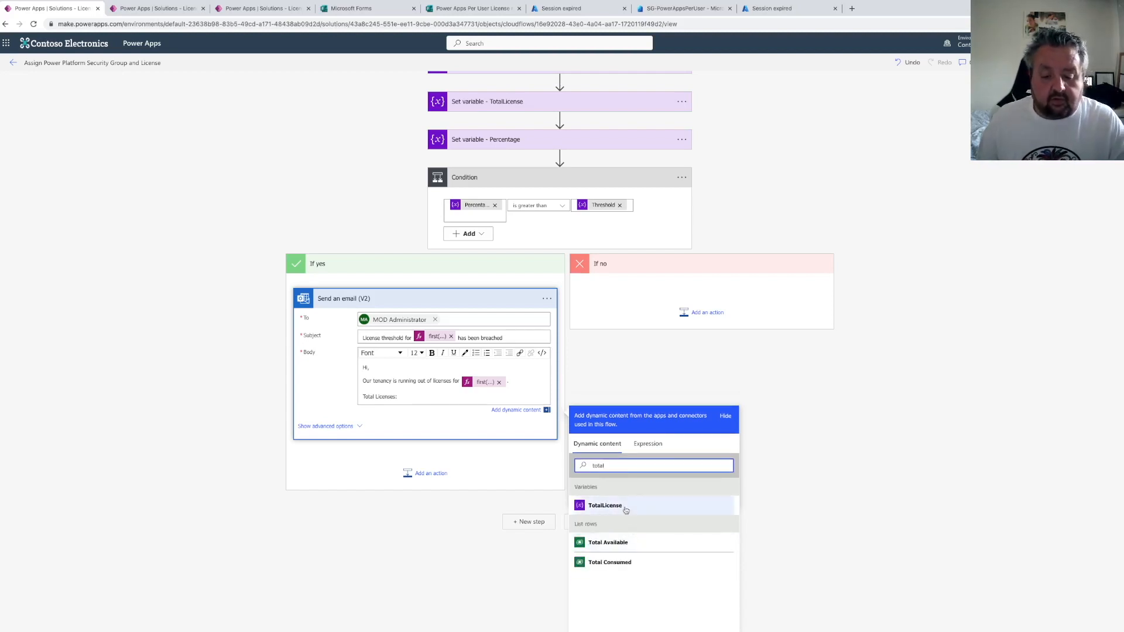
left_click(605, 496)
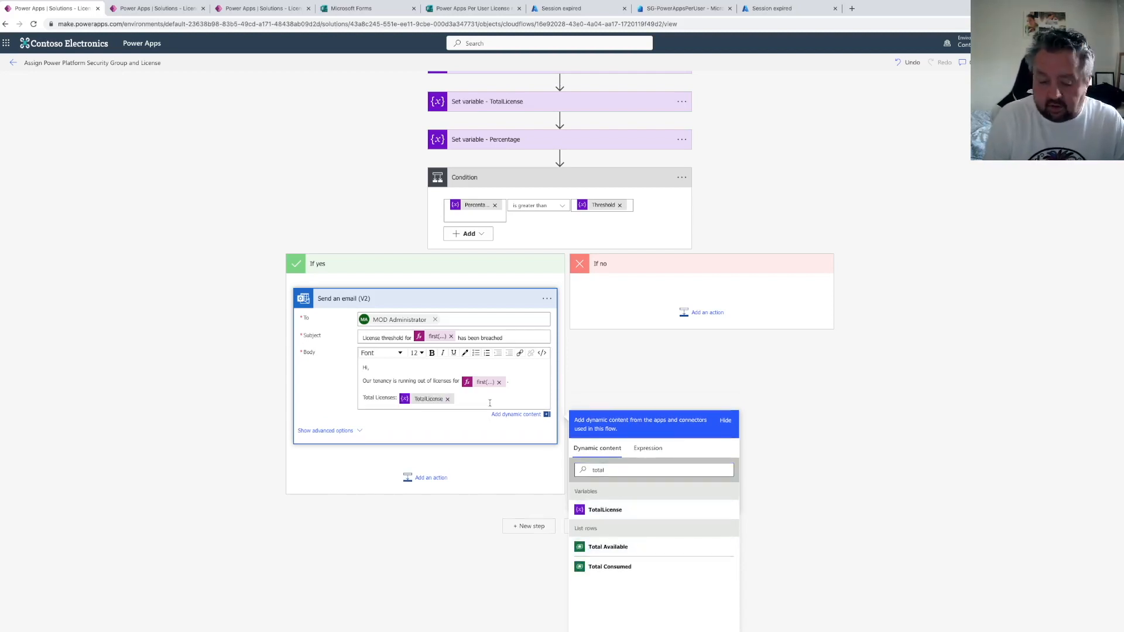
key("Return")
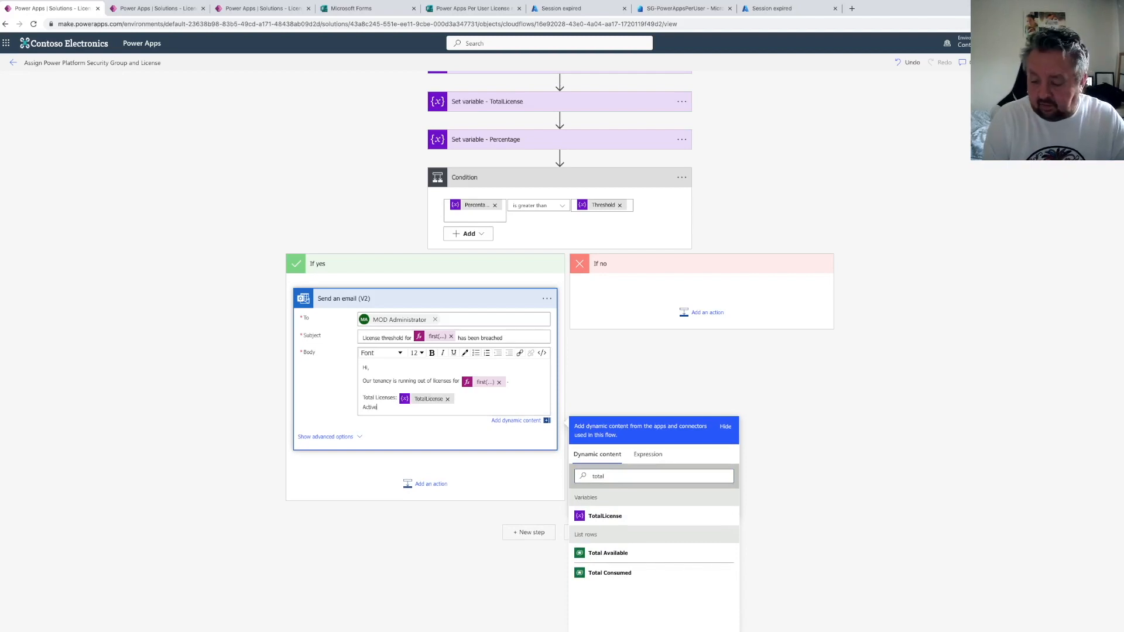
Add an "Active Licenses:" line to the body followed by the ActiveLicense variable
type("Active Licenses:")
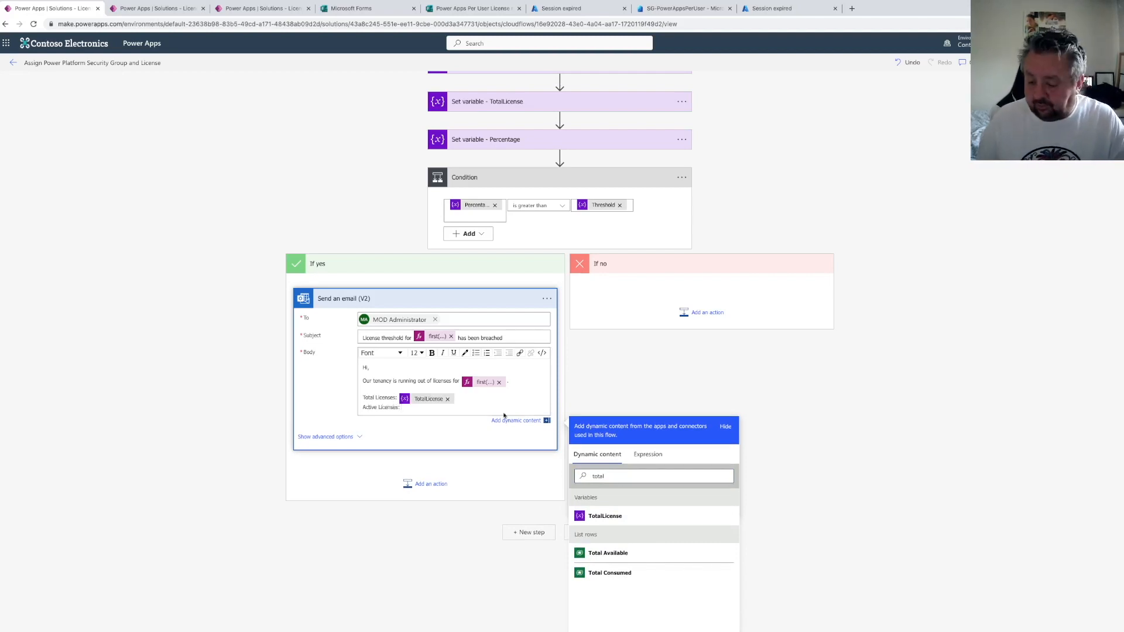
double_click(597, 476)
type("active")
left_click(607, 516)
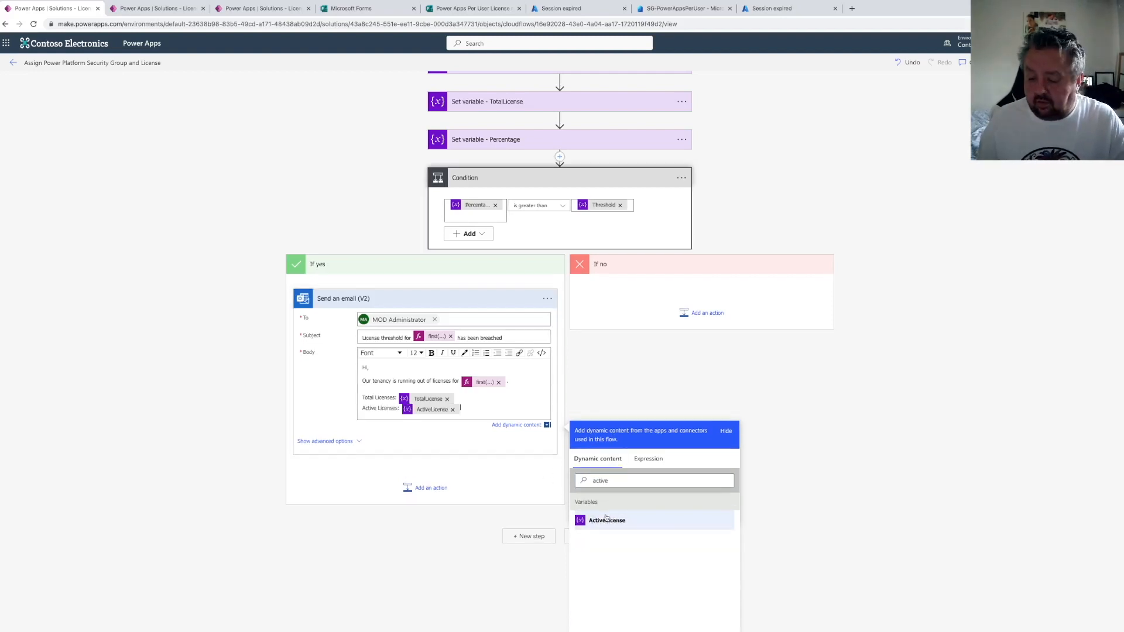
key("Return")
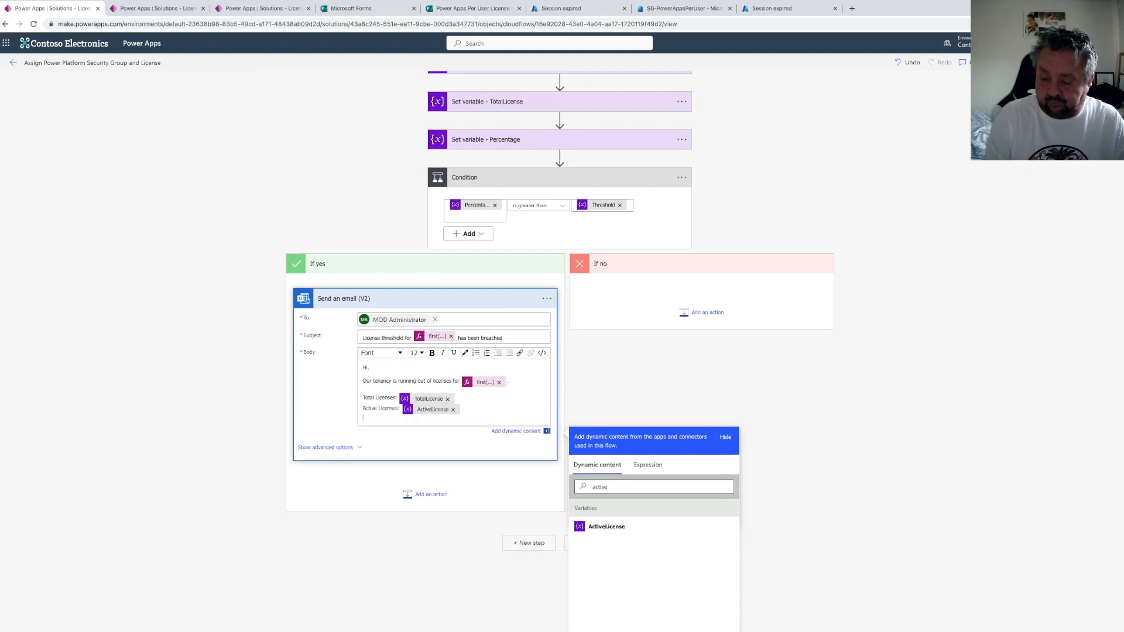
Add the Percentage variable followed by "% of licenses are in use right now." to the email body
double_click(608, 490)
type("percent")
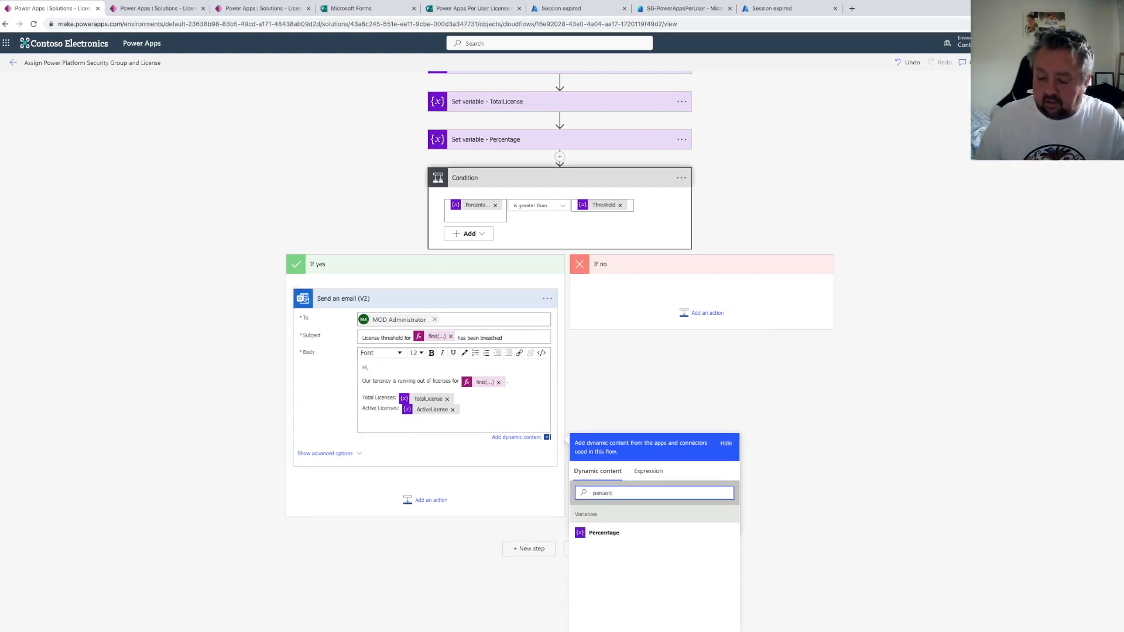
left_click(606, 531)
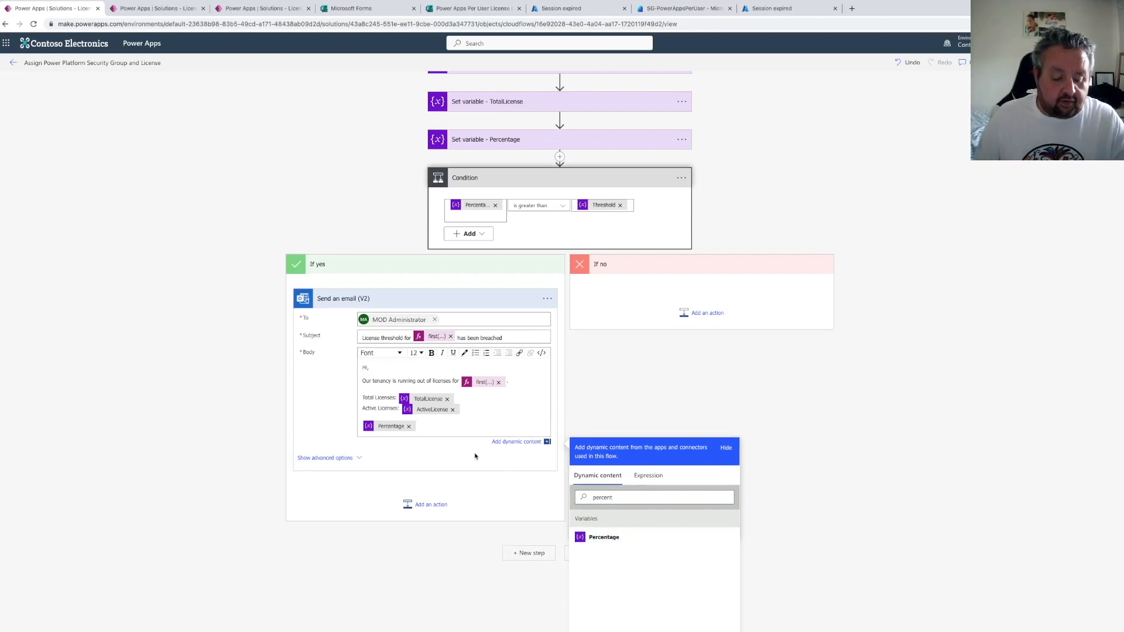
type("% of lice")
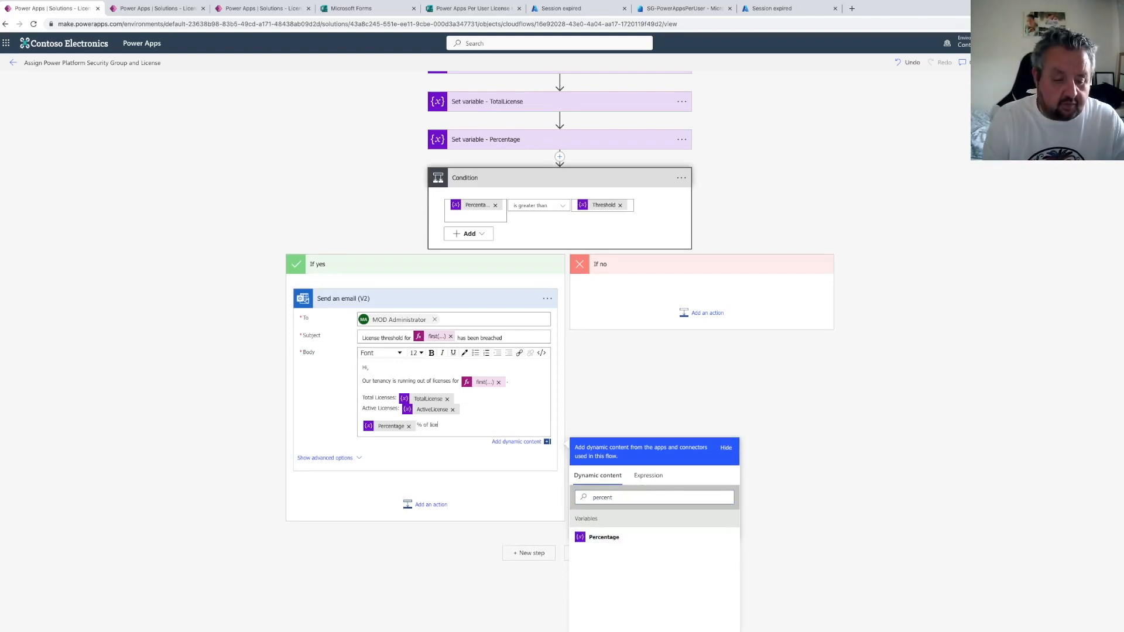
type("nses are in use right now.")
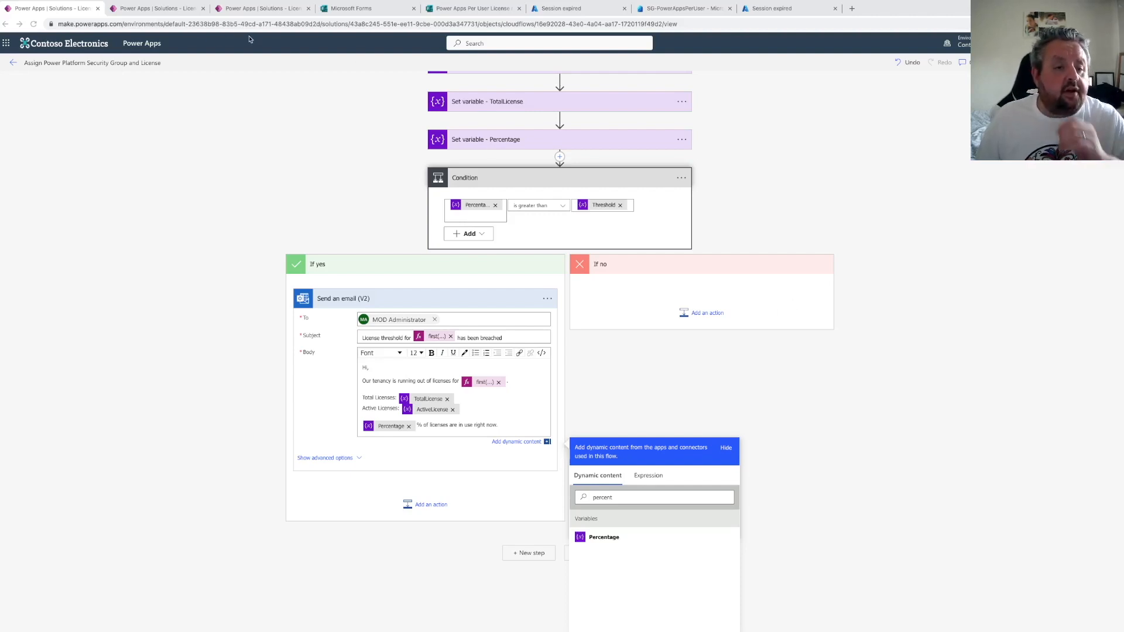
Add a "No licenses available" choice to the License Assignments table's Approval Status column and save it
left_click(167, 9)
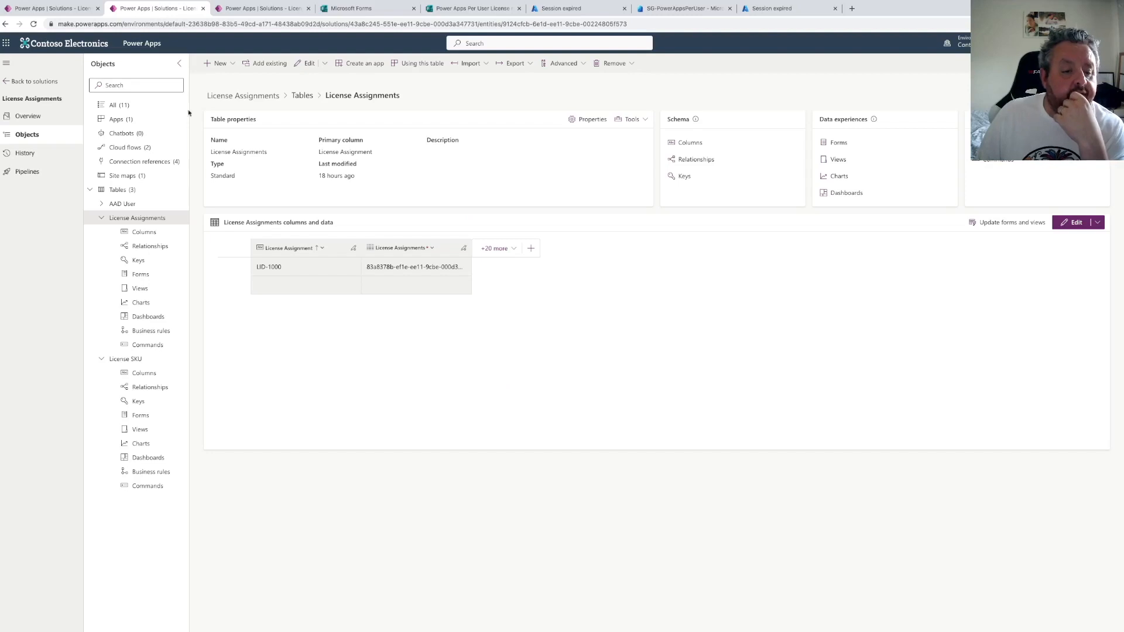
left_click(148, 231)
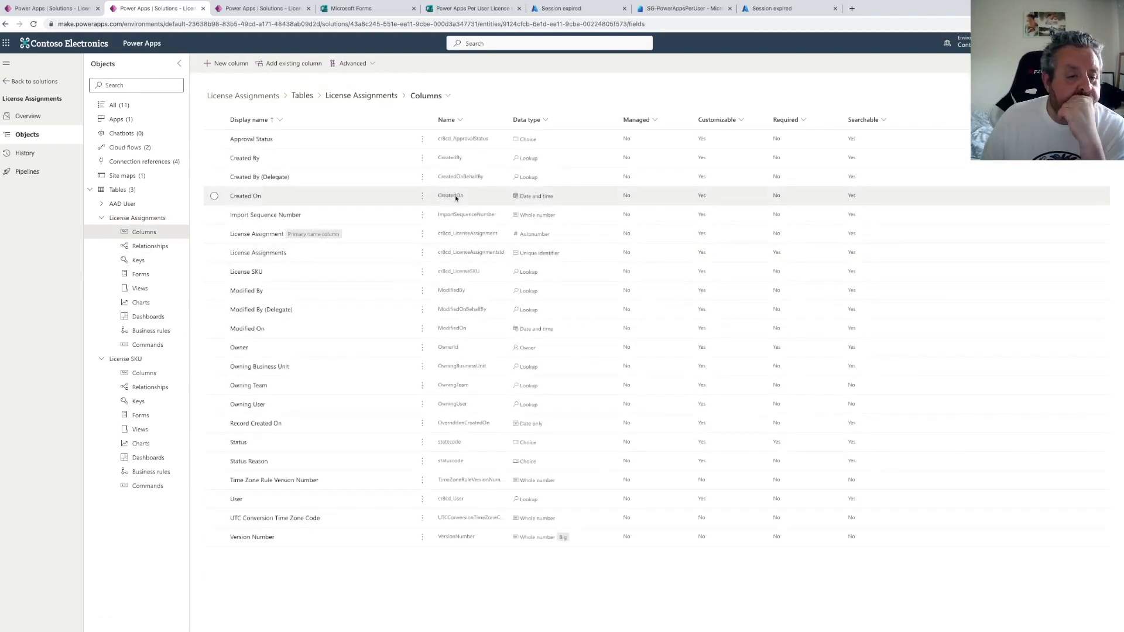
left_click(249, 140)
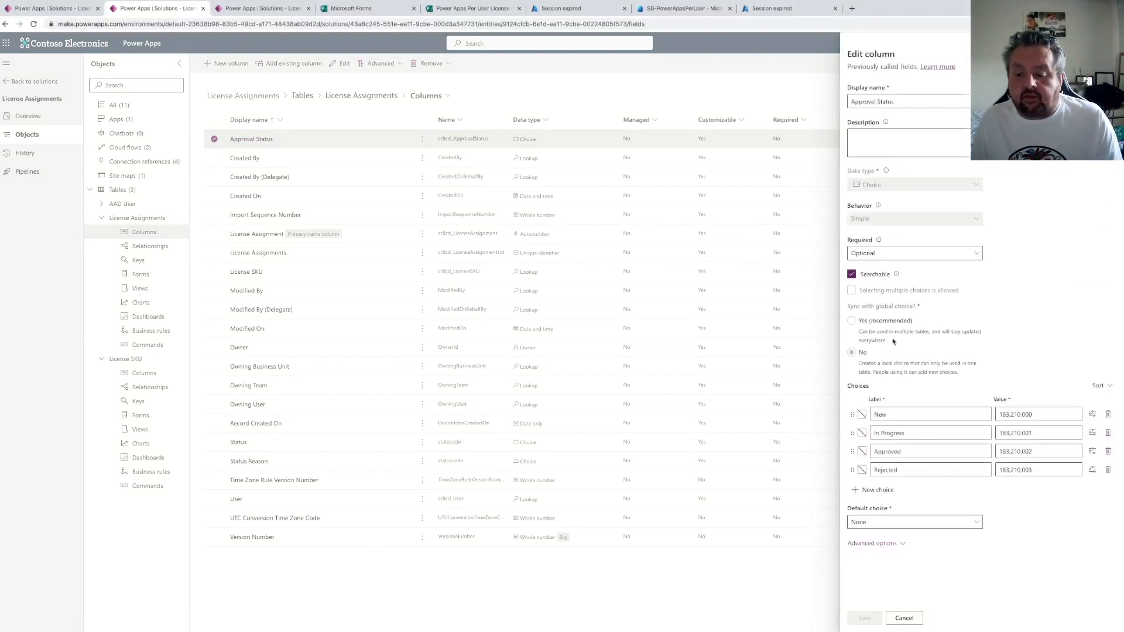
left_click(881, 489)
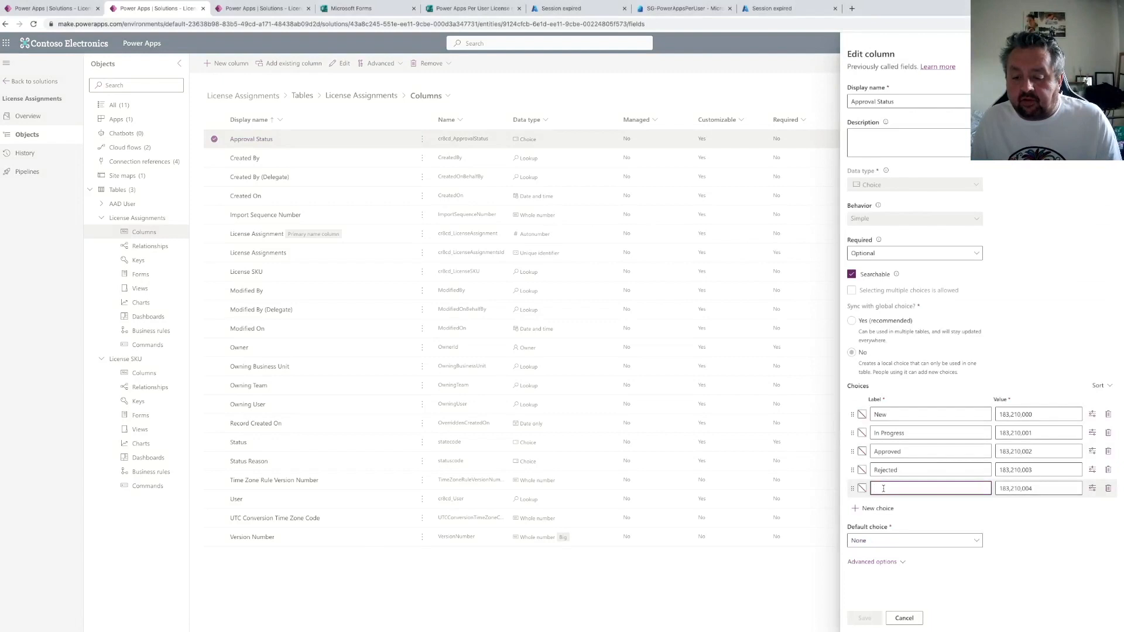
type("No l")
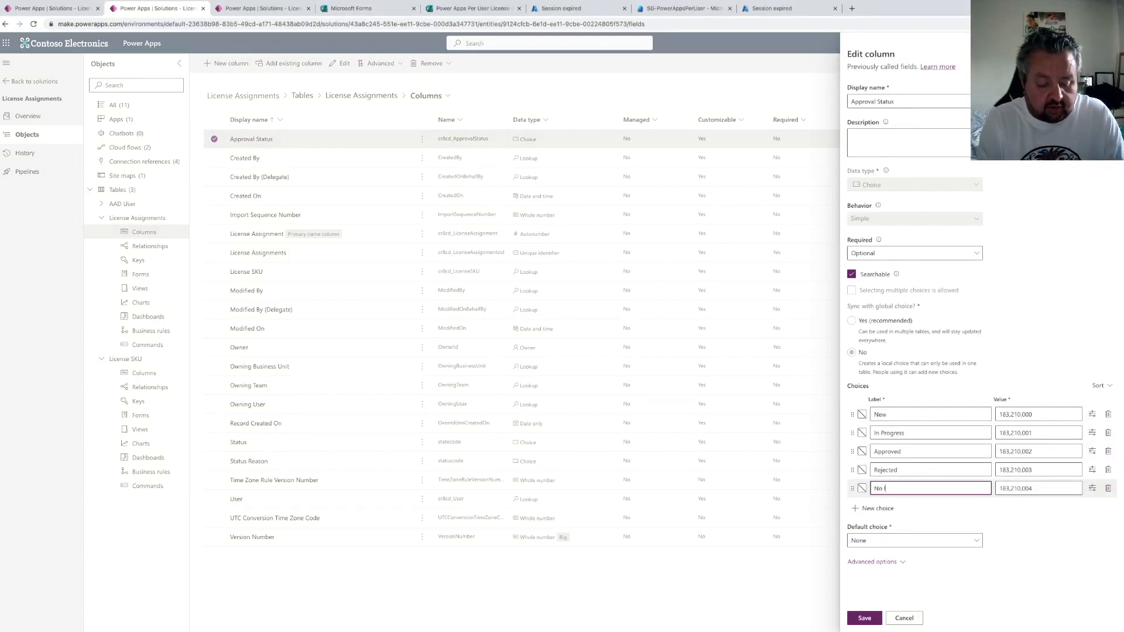
type("icenses avaialble")
key("BackSpace")
key("BackSpace")
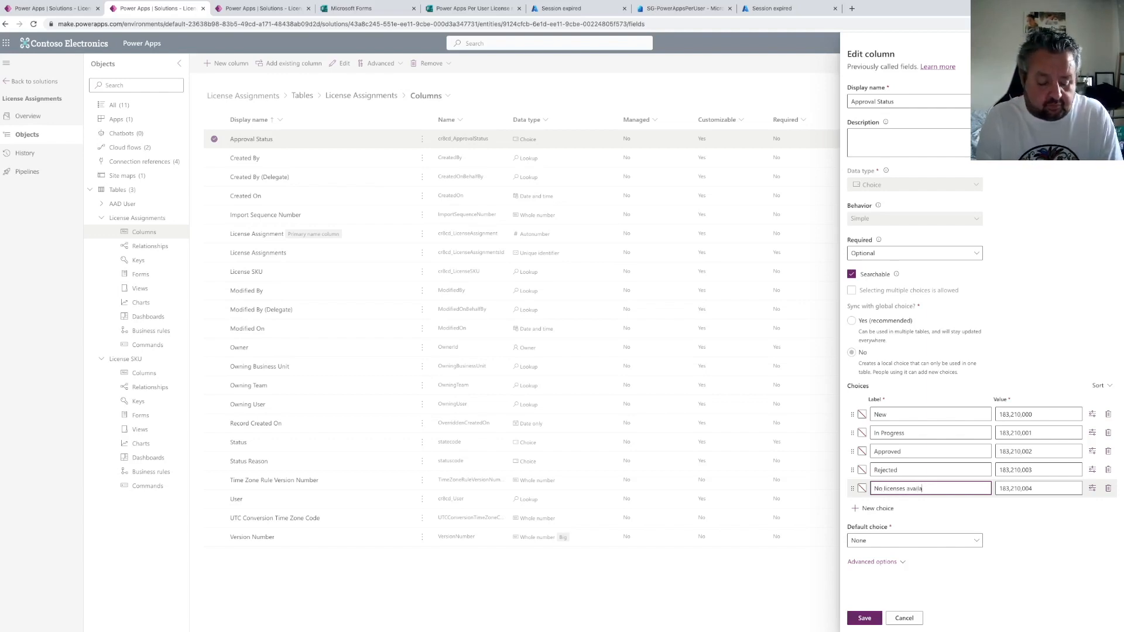
type("able")
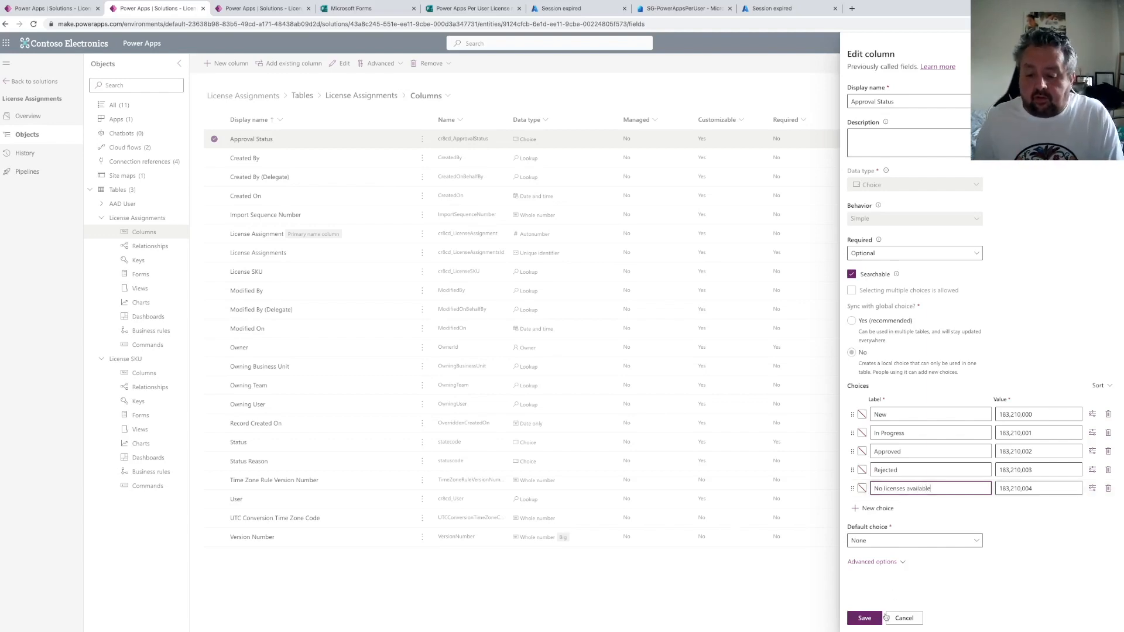
left_click(864, 618)
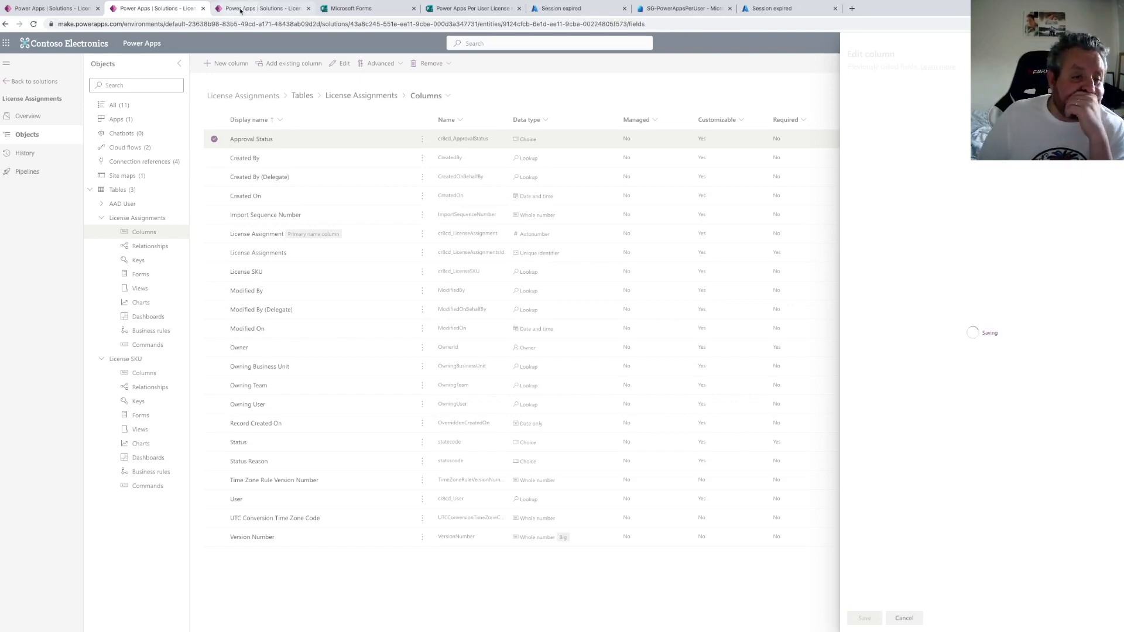
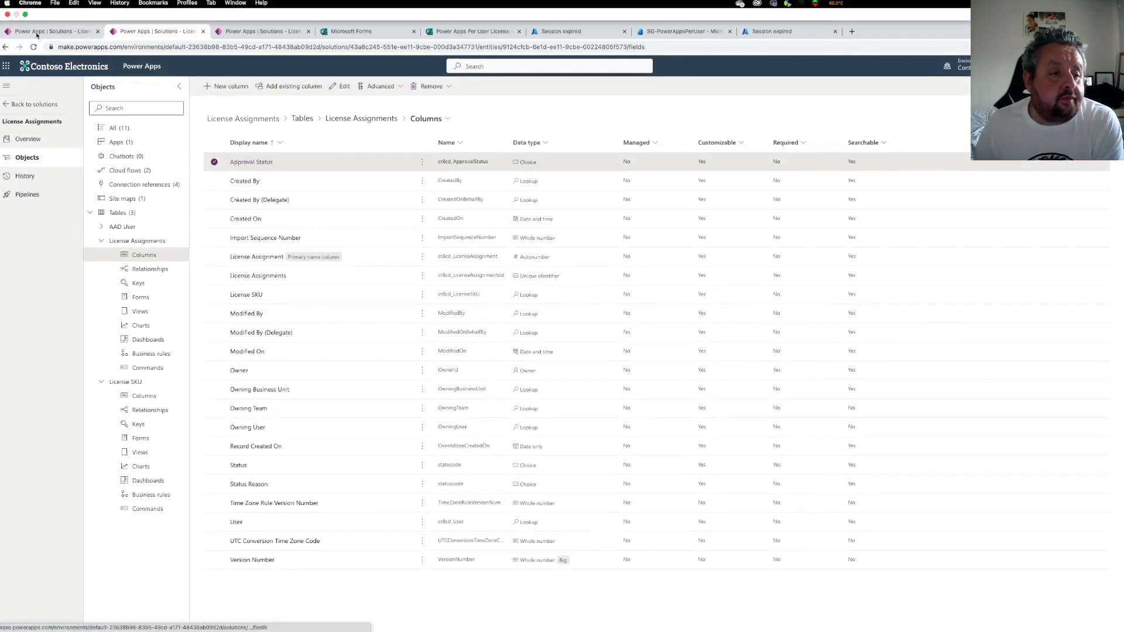
Return to the flow and add a Dataverse Update a row action after the email in the If yes branch
left_click(65, 31)
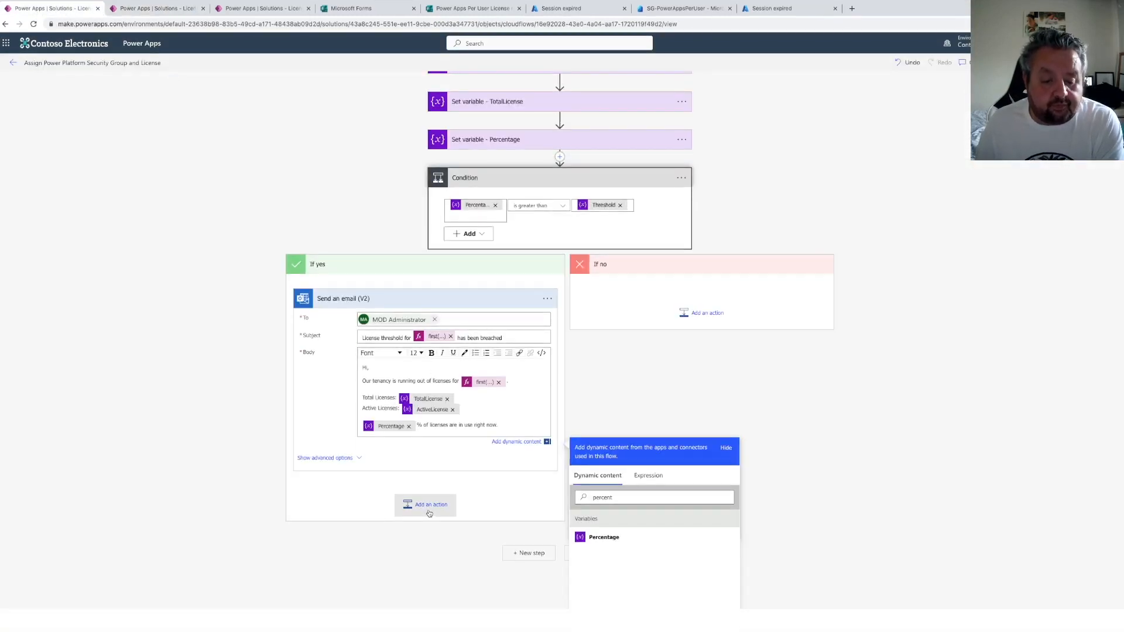
left_click(429, 506)
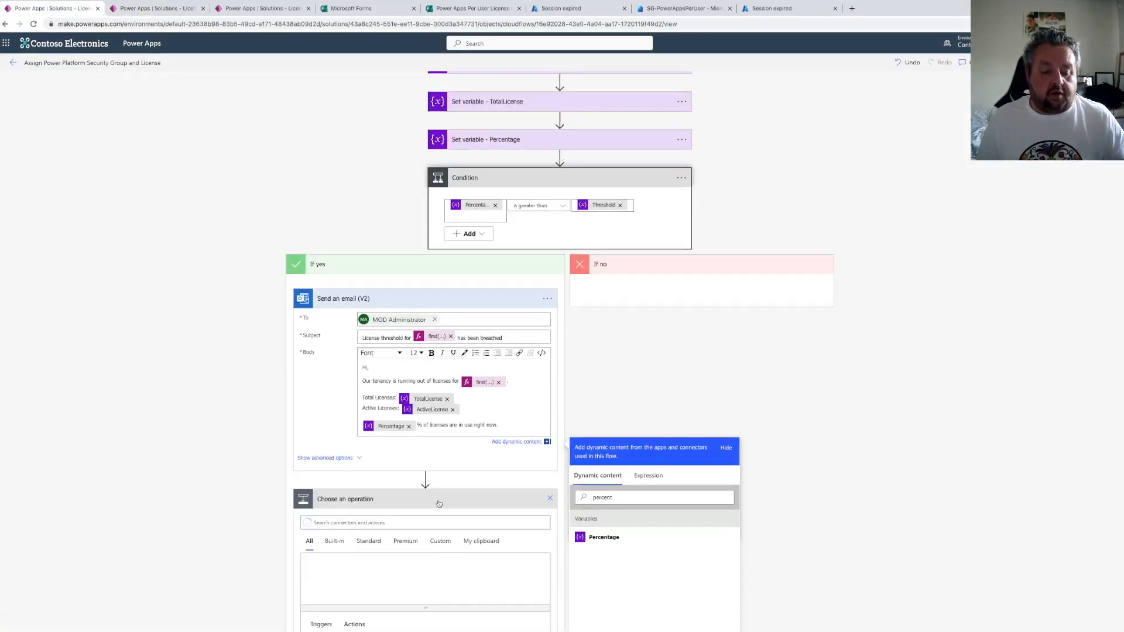
type("update a row")
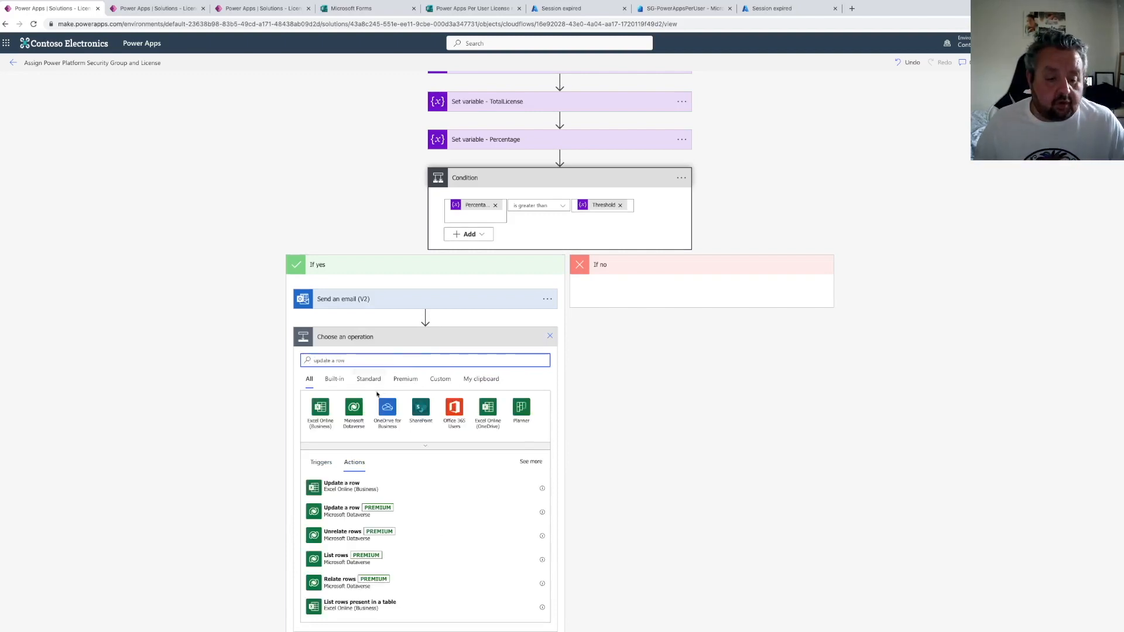
left_click(384, 508)
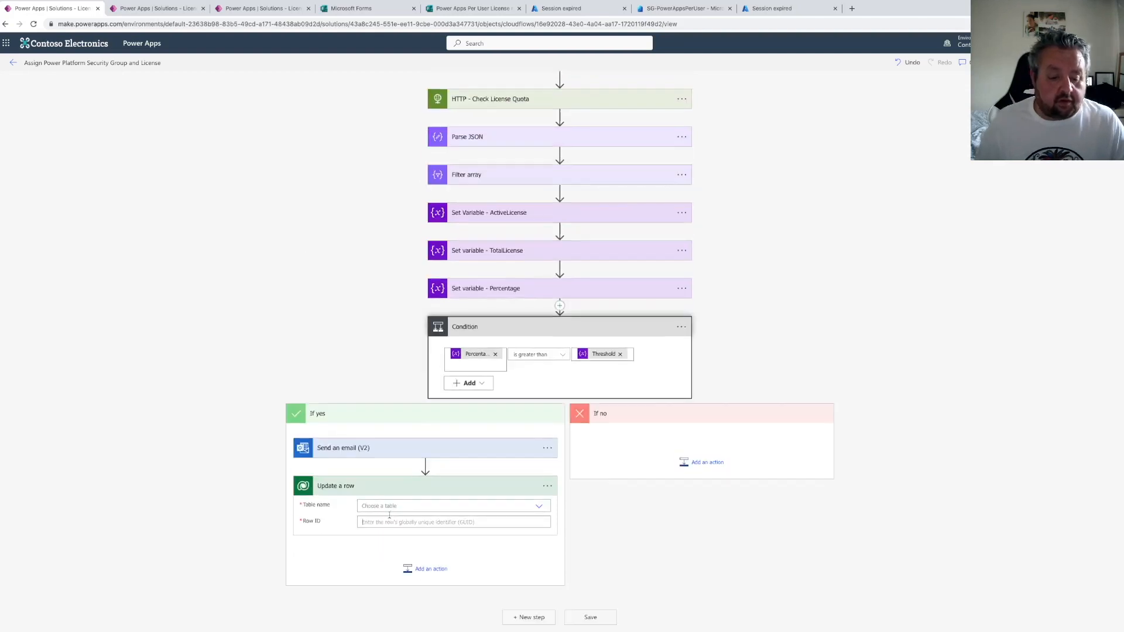
Set the table name to License Assignments and the Row ID to the License Assignments identifier dynamic content
left_click(390, 508)
type("license ass")
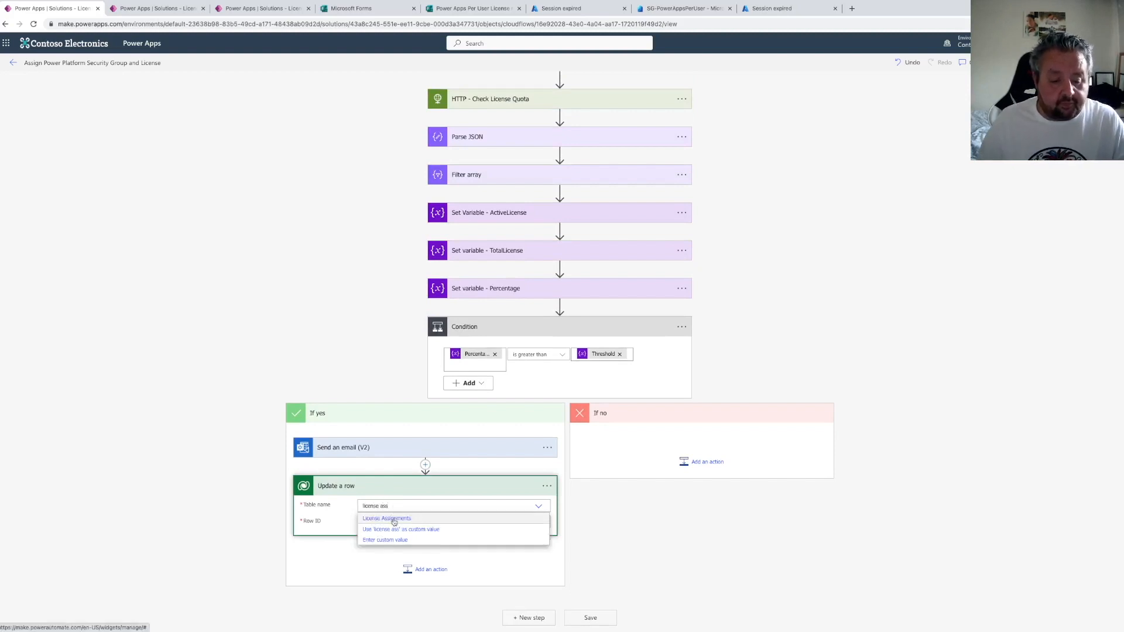
left_click(391, 519)
left_click(378, 536)
scroll(672, 517, "down", 3)
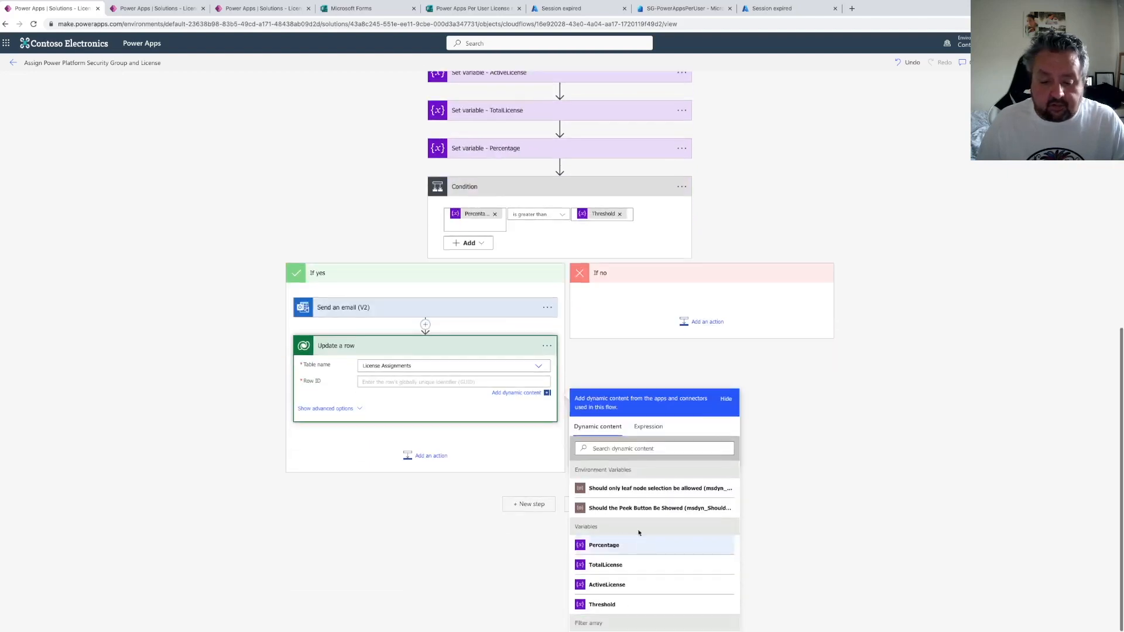
left_click(626, 448)
type("license ass")
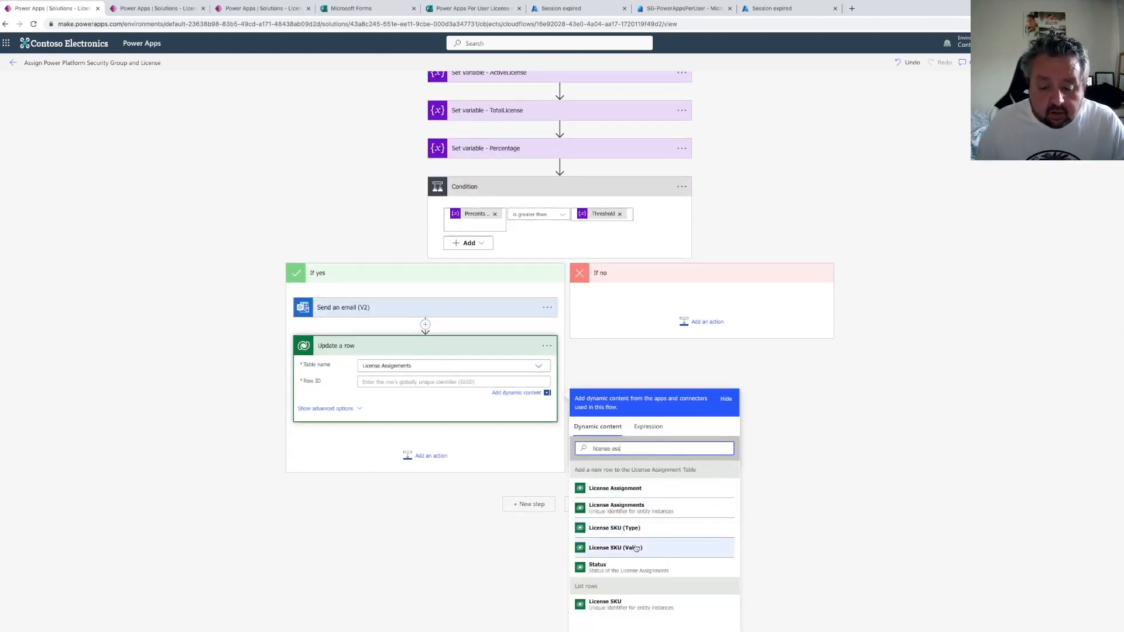
left_click(637, 509)
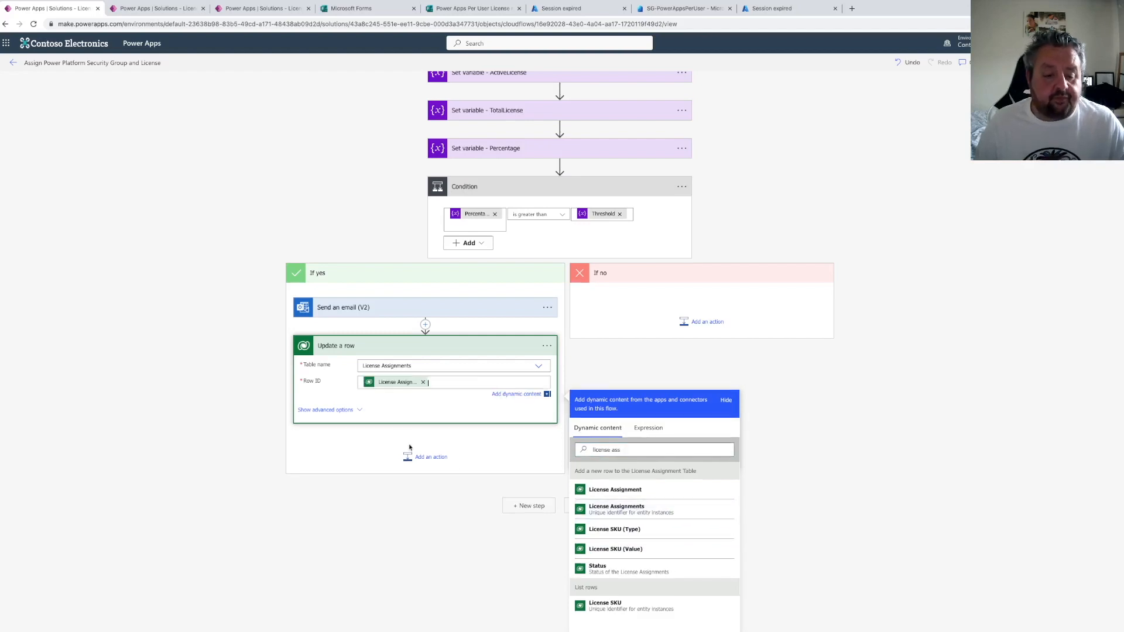
Show the advanced options and set Approval Status to No licenses available
left_click(341, 410)
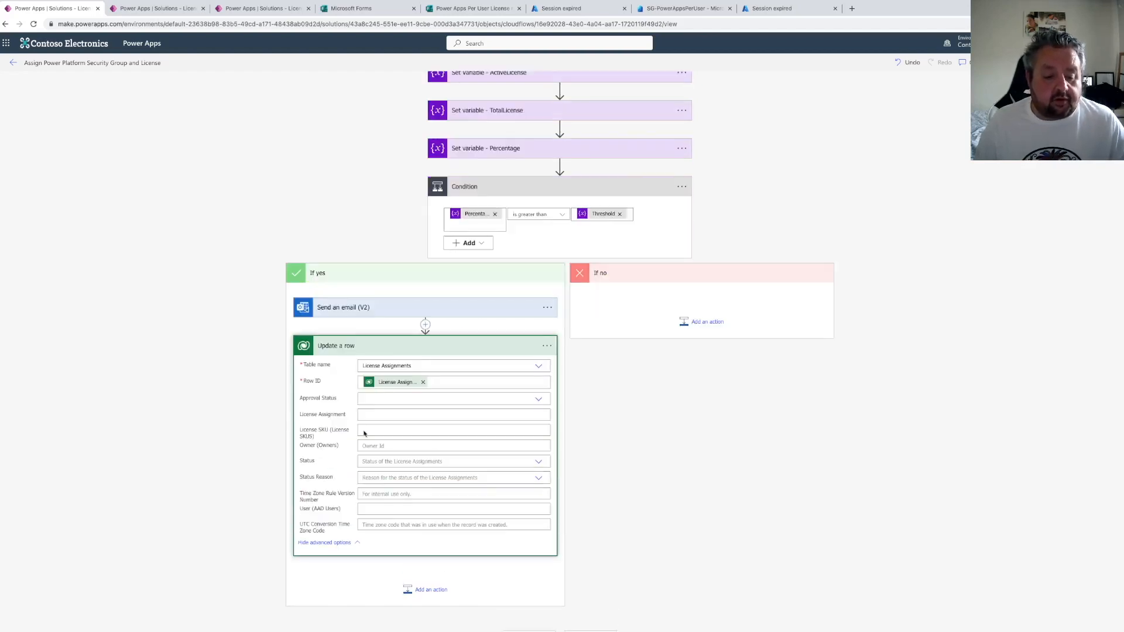
left_click(538, 399)
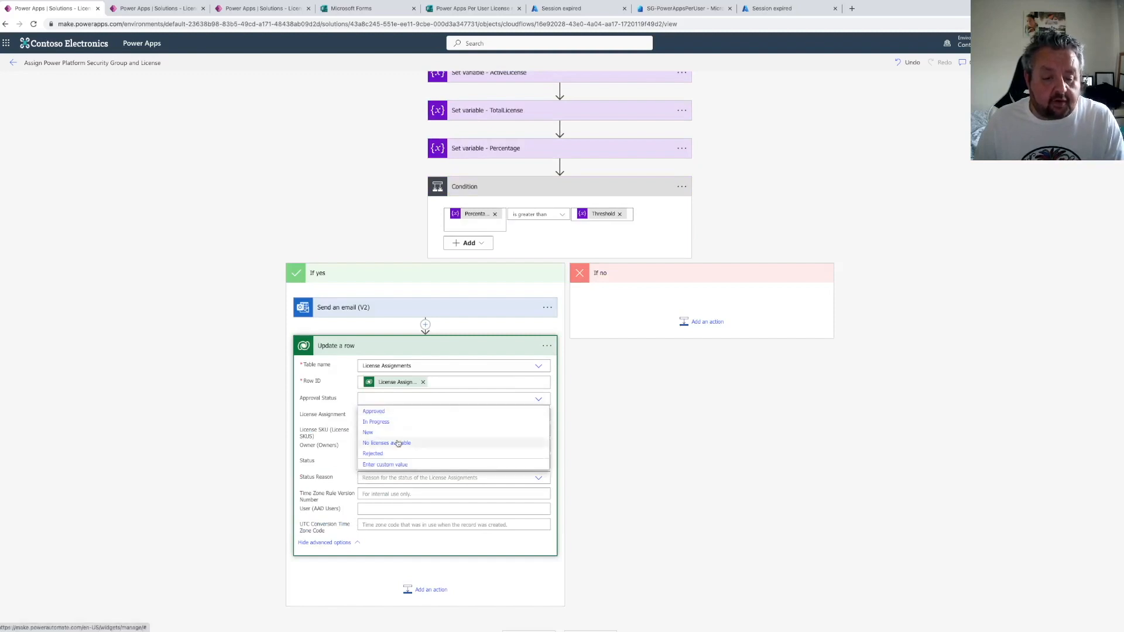
left_click(386, 442)
Rename the update action to "Update a License Assignment row Status to No licenses available"
left_click(546, 346)
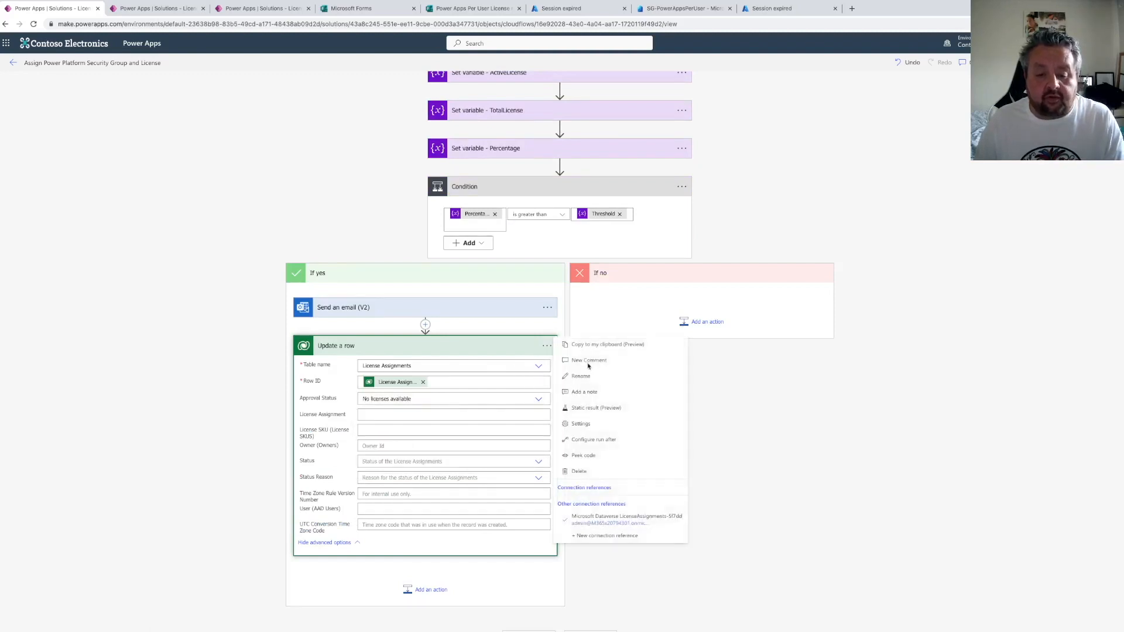
left_click(585, 376)
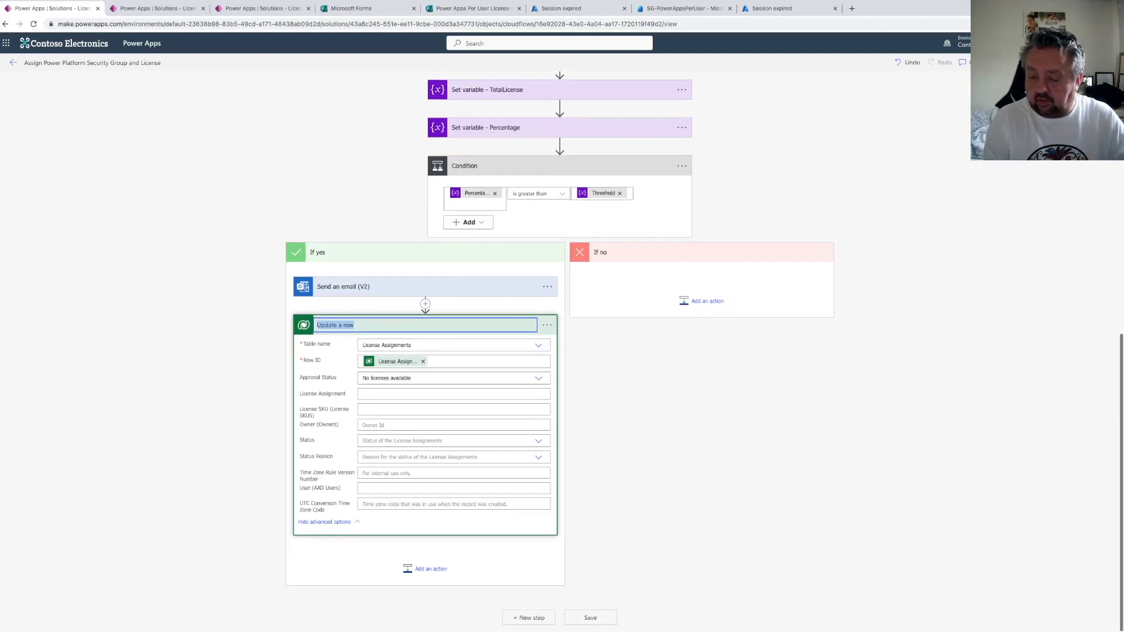
left_click(349, 325)
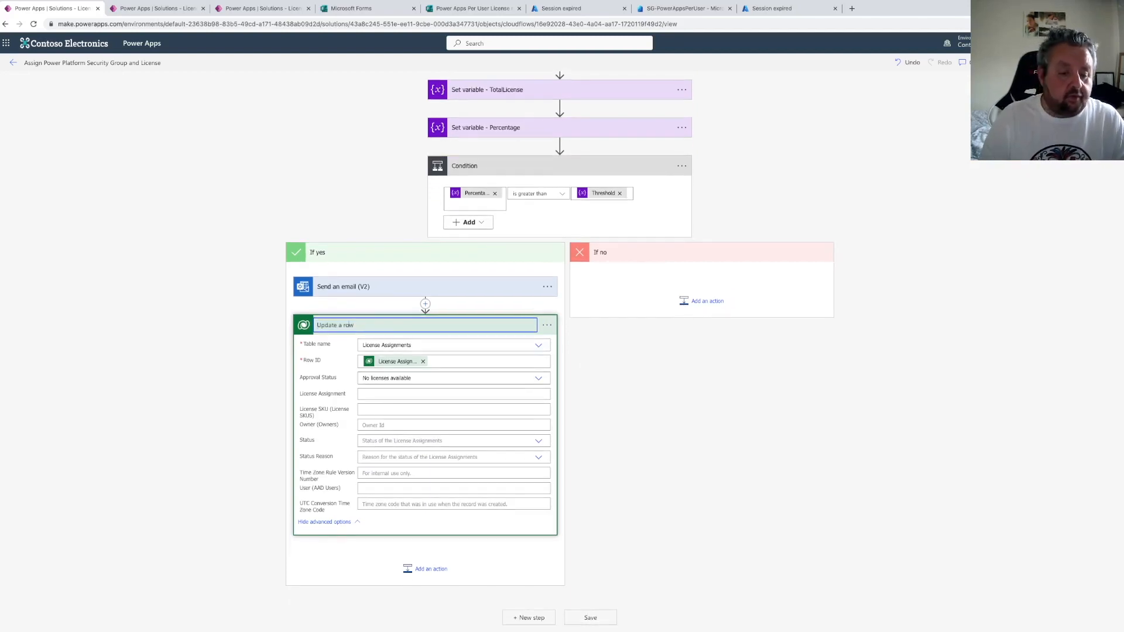
type("License Assig")
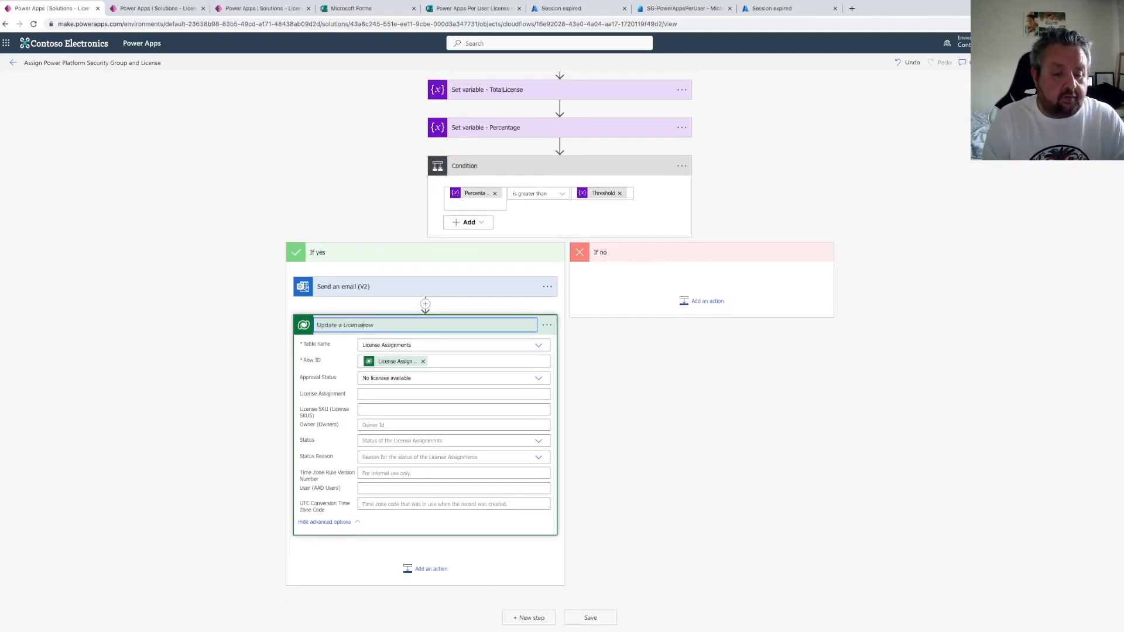
type("nem")
key("BackSpace")
key("BackSpace")
type("ment row")
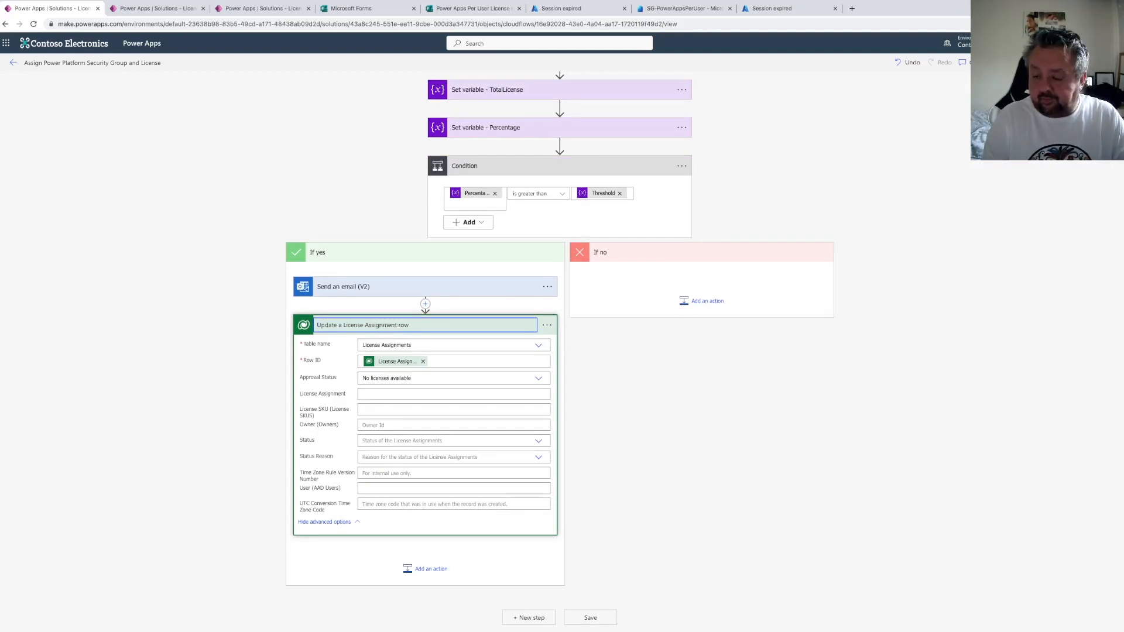
type(" Status")
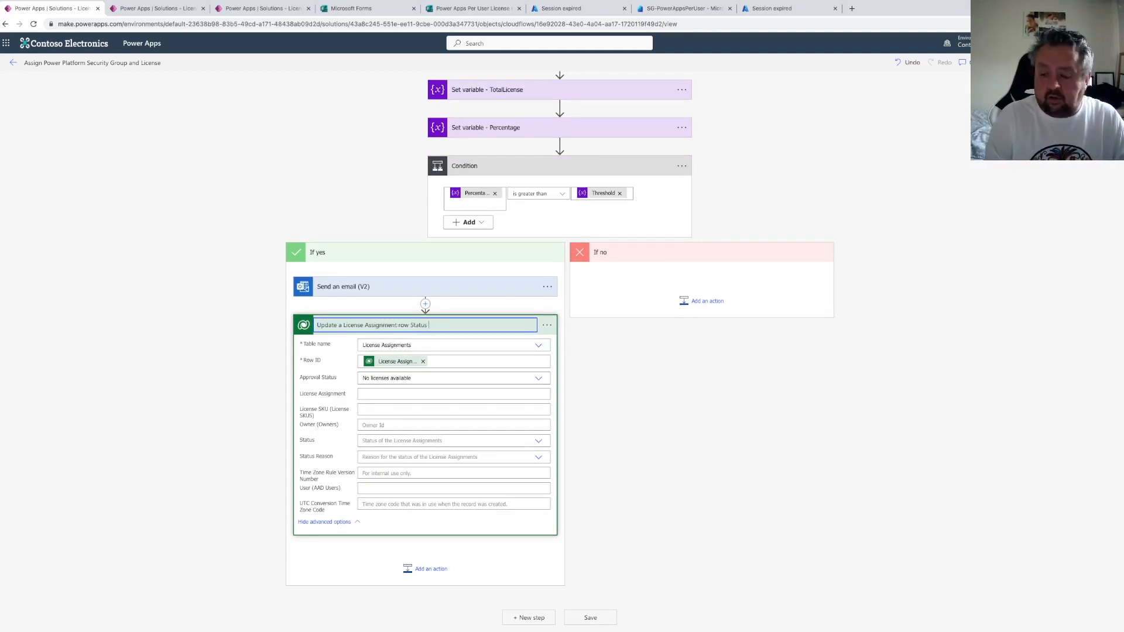
type(" to No licenses available")
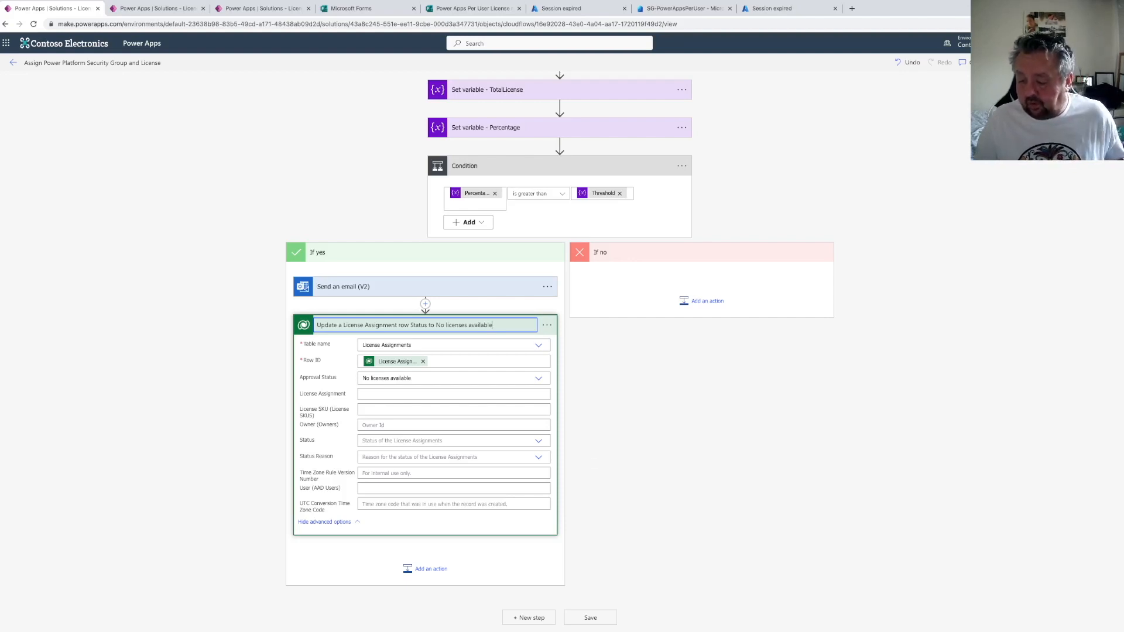
key("Return")
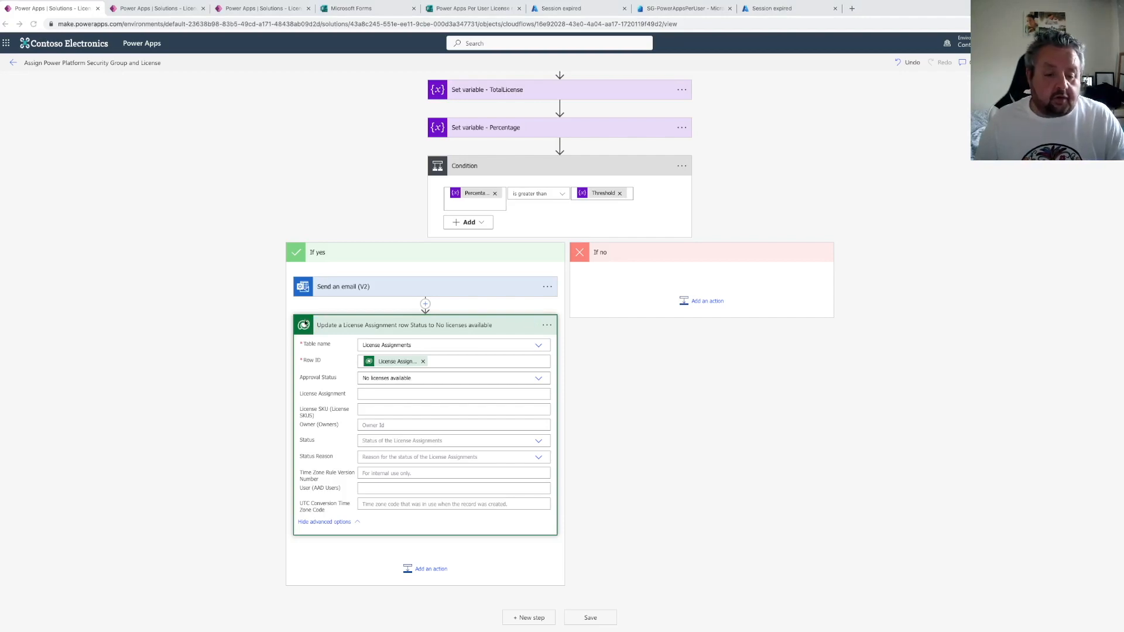
Add a Send an email (V2) action after the update action
left_click(420, 572)
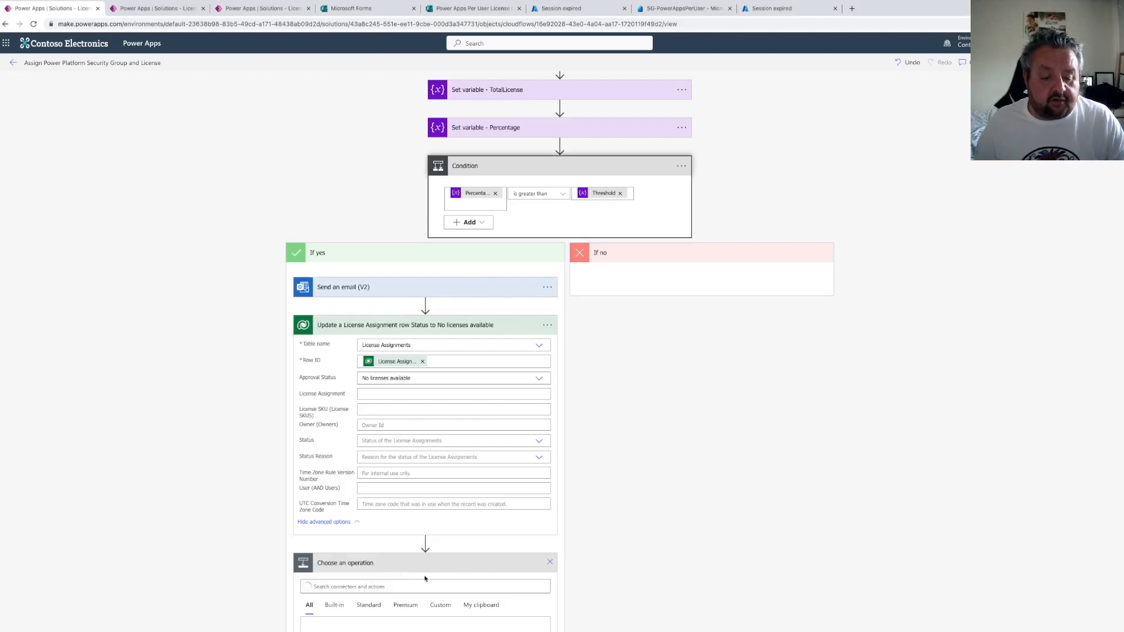
left_click(355, 588)
left_click(351, 387)
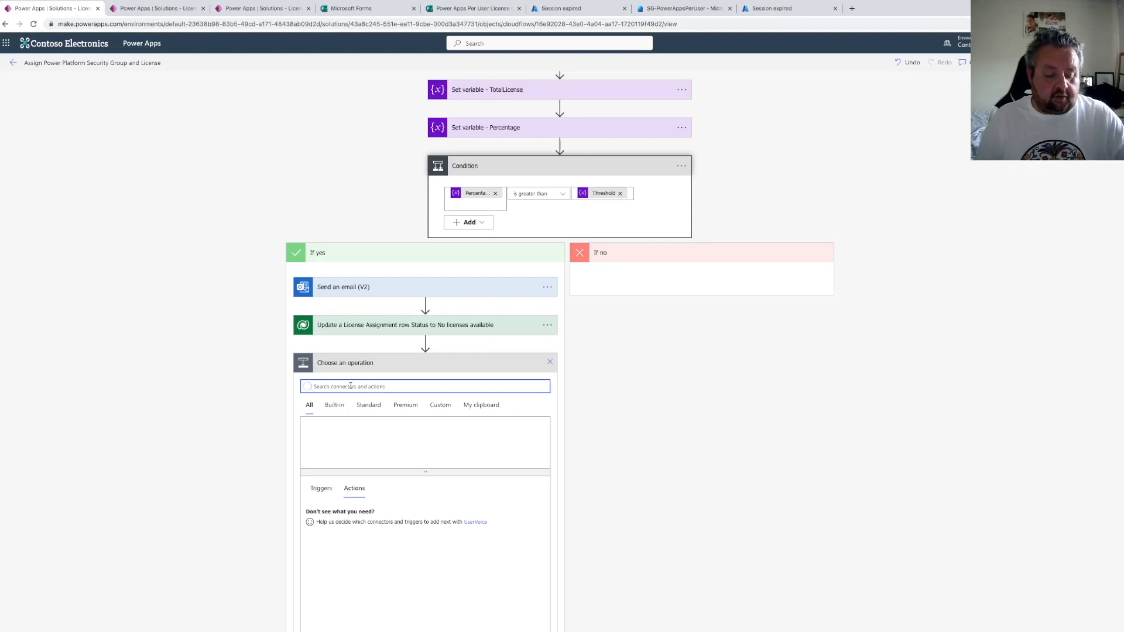
type("send an email")
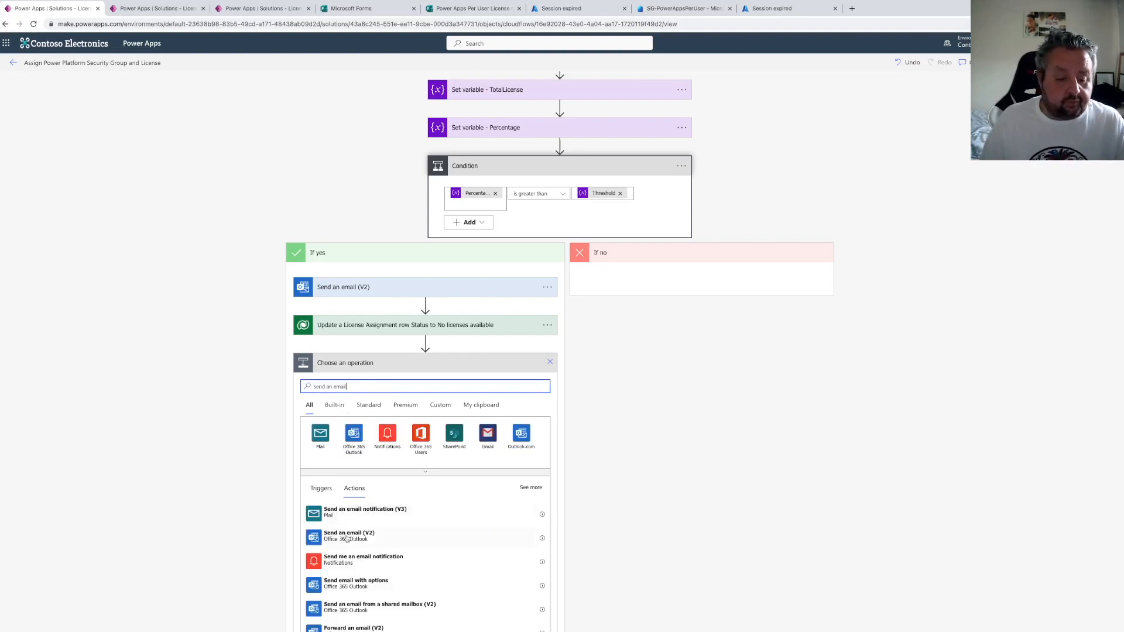
left_click(348, 536)
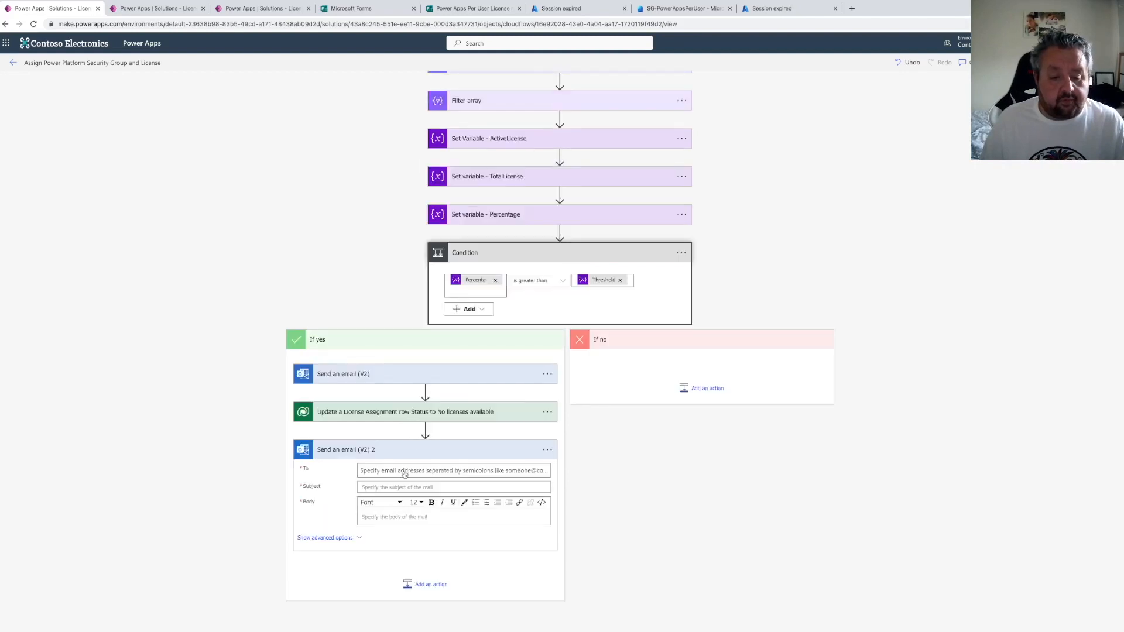
Set the new email's recipient to the Responders' Email dynamic content
left_click(413, 457)
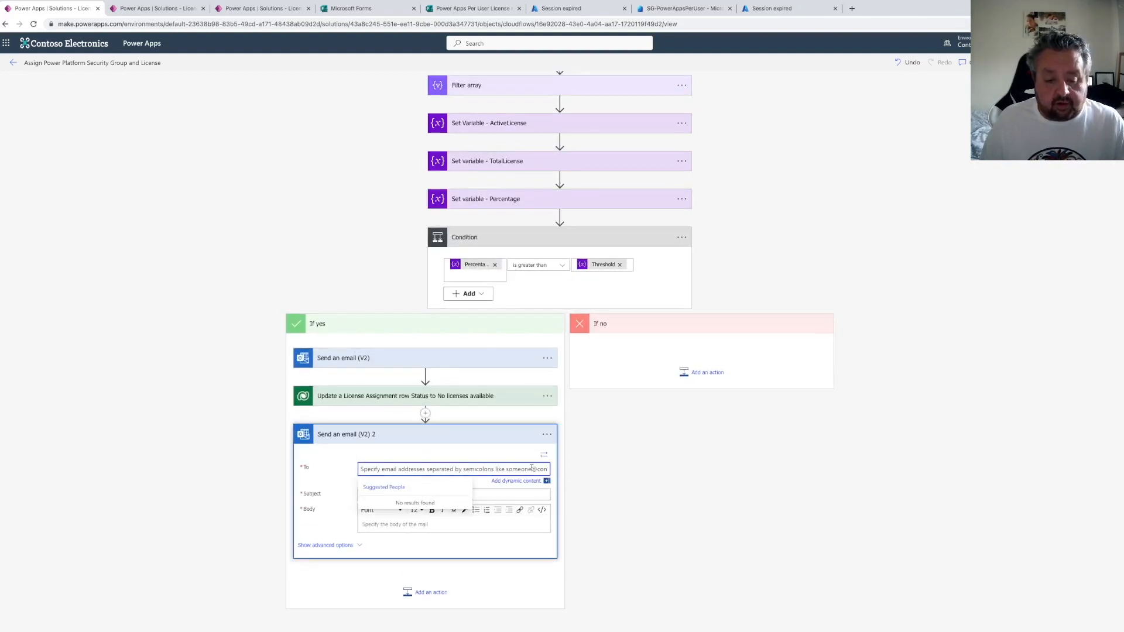
left_click(649, 534)
type("respon")
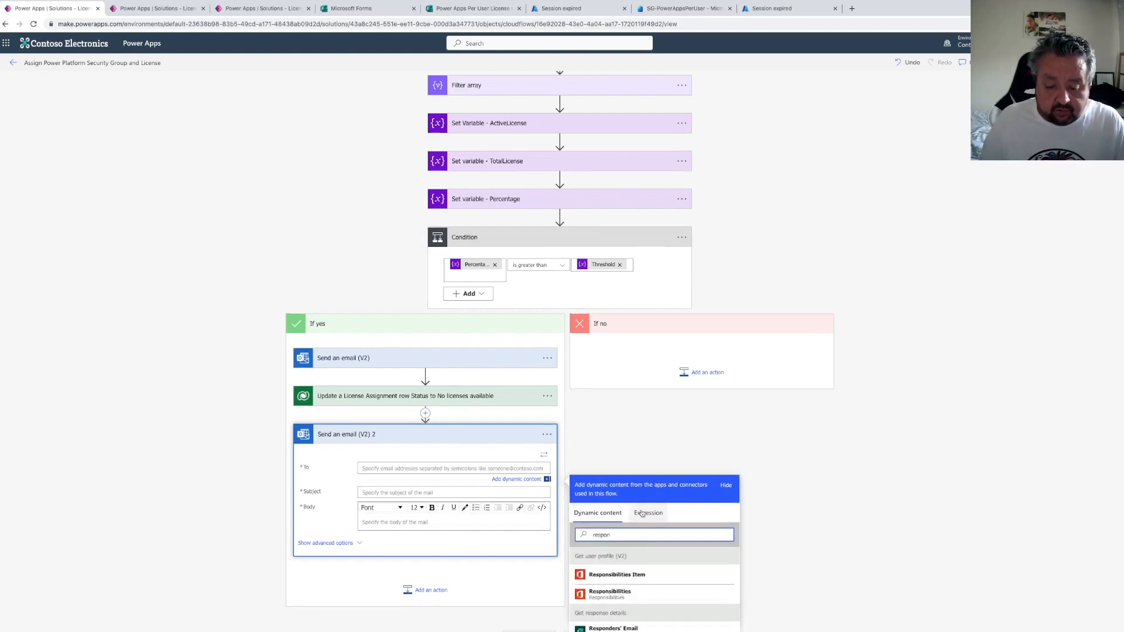
scroll(632, 515, "down", 1)
left_click(621, 557)
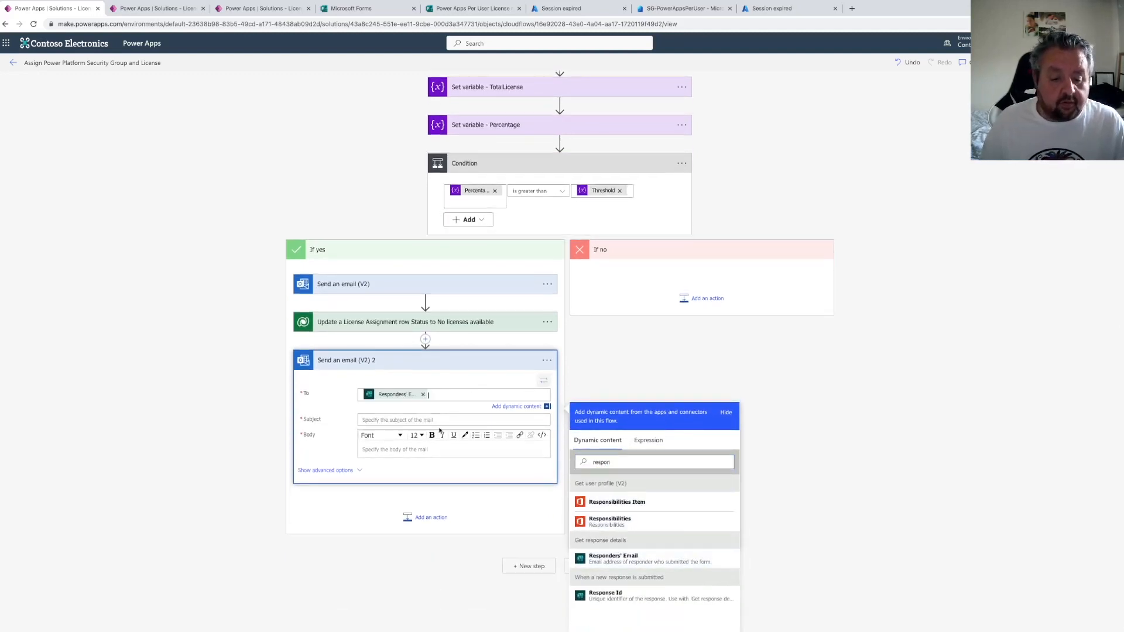
Set the new email's subject to "No licenses currently available for"
left_click(389, 419)
type("No ")
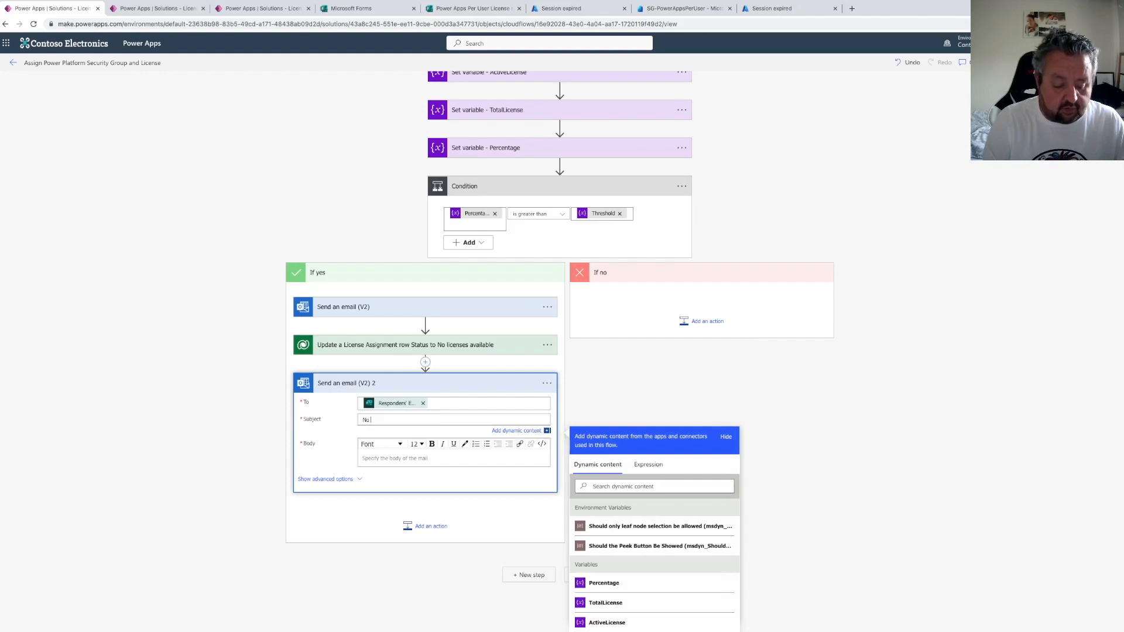
type("licenses")
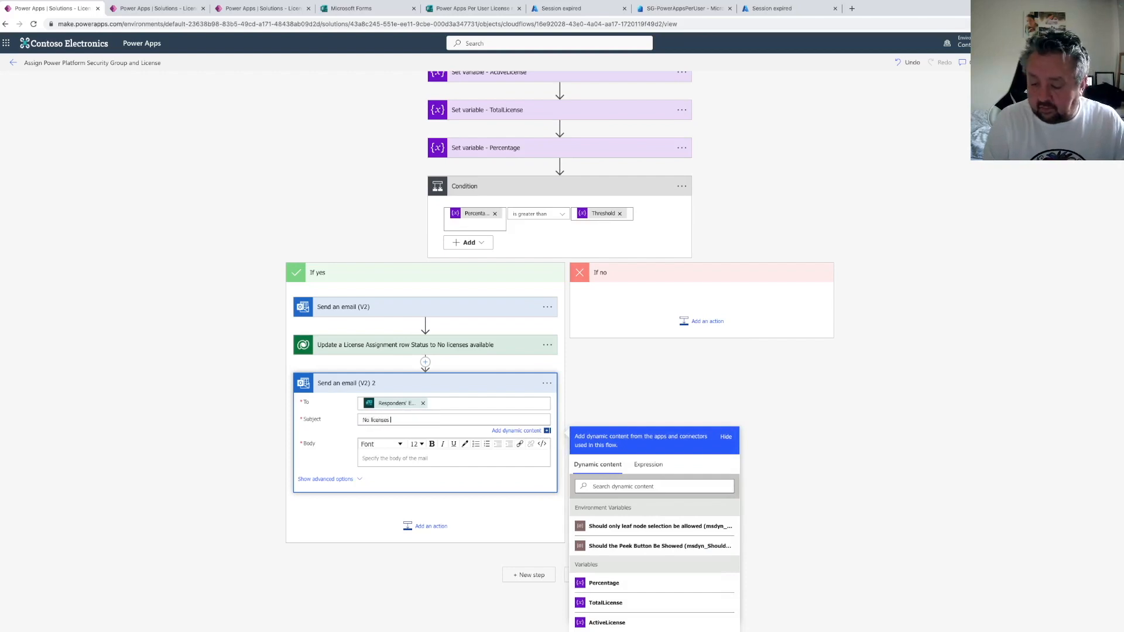
type(" currently available for")
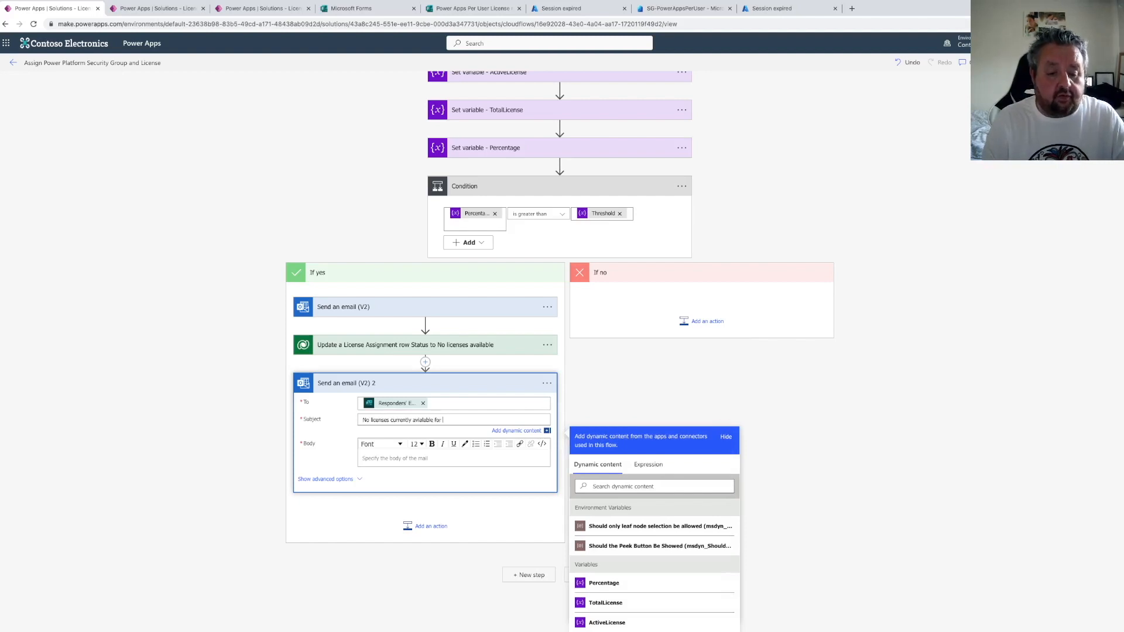
Copy the first(...) SKU expression from the first email's body and append it to the new email's subject
left_click(386, 306)
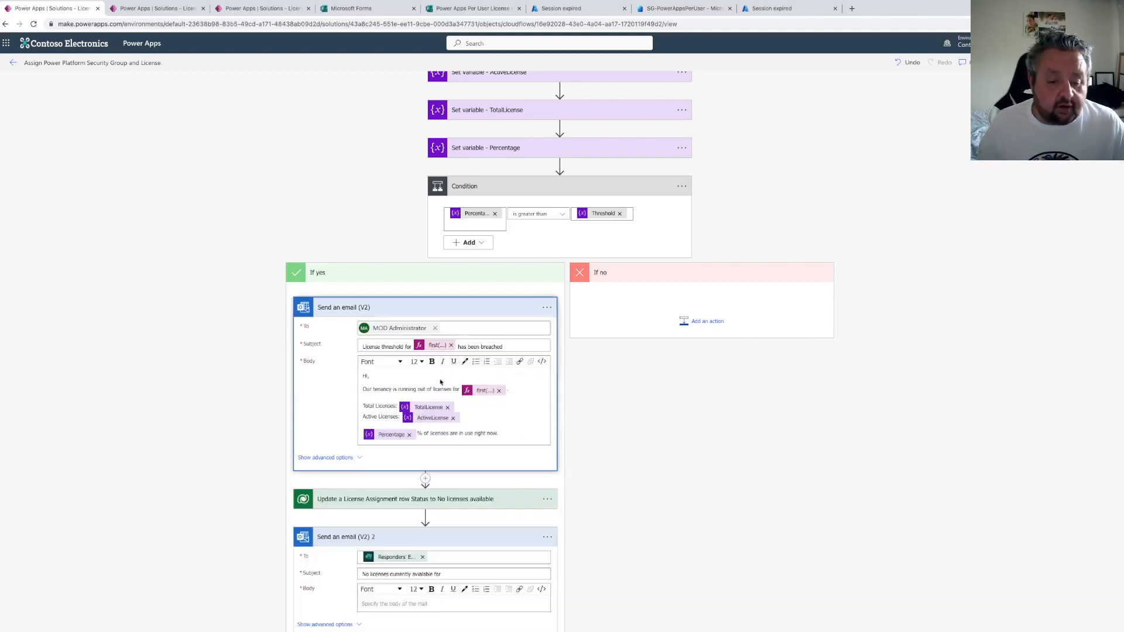
left_click(484, 390)
triple_click(654, 514)
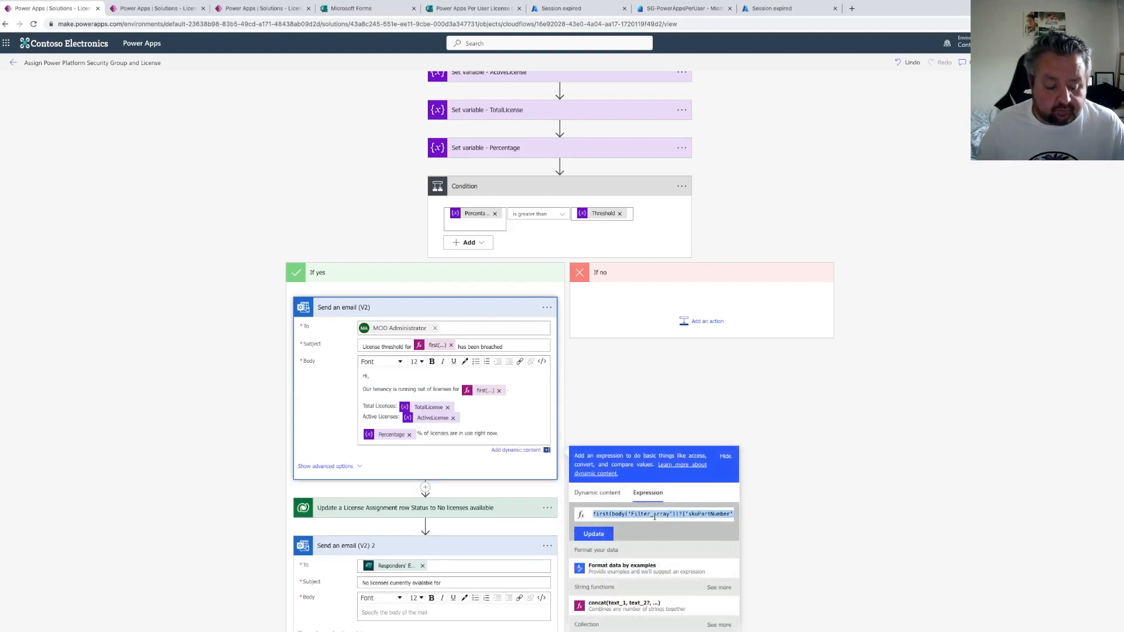
scroll(545, 530, "down", 2)
left_click(471, 473)
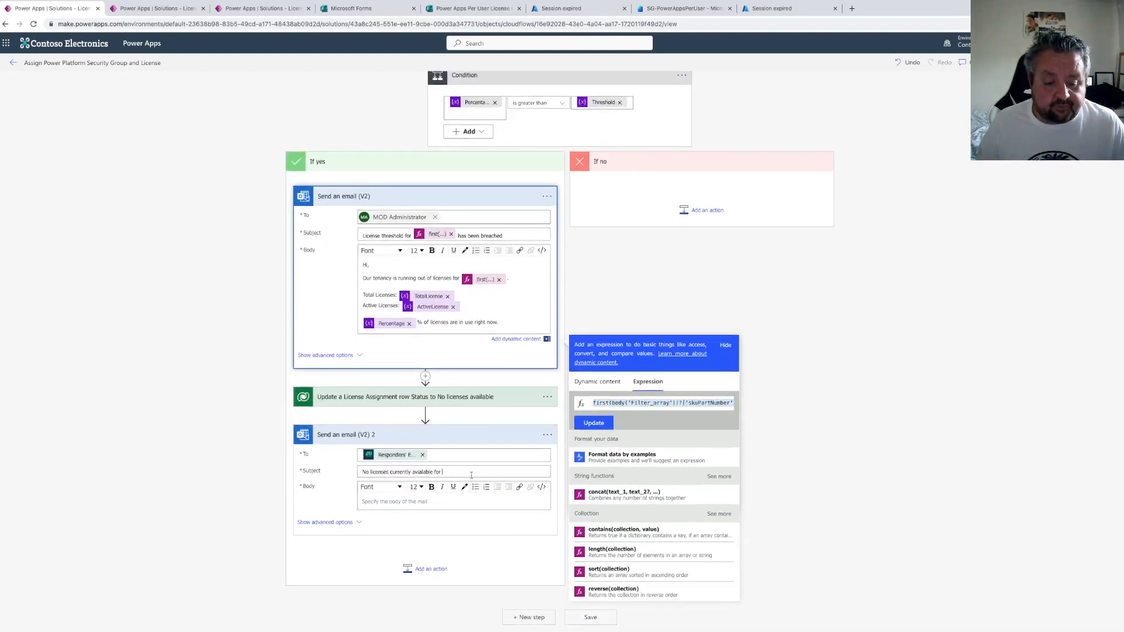
left_click(648, 525)
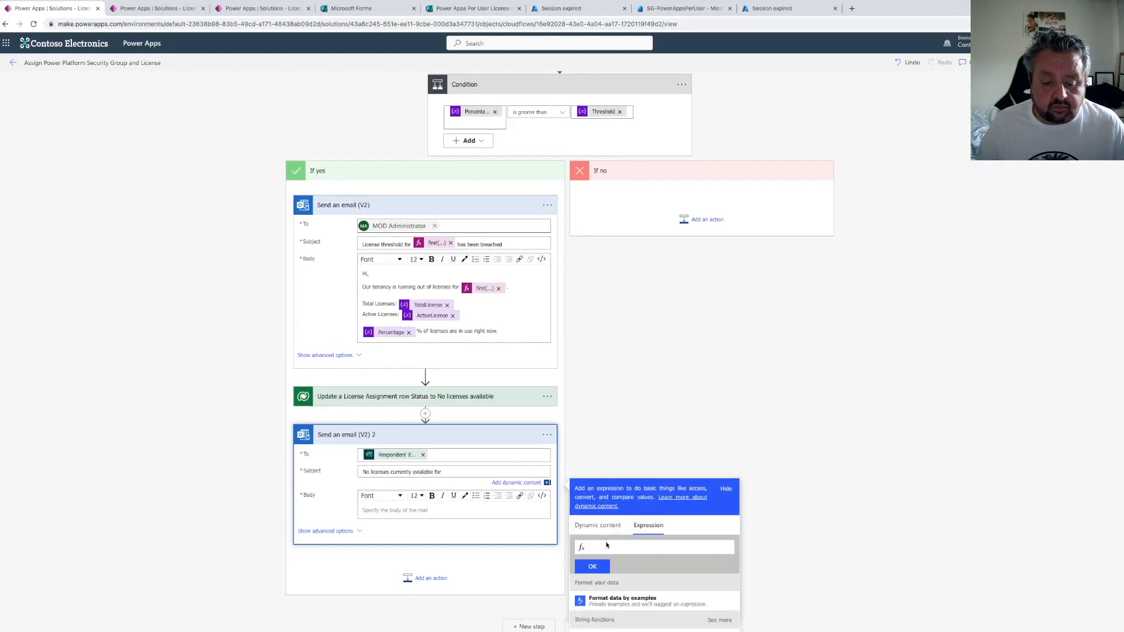
key("ctrl+v")
left_click(592, 566)
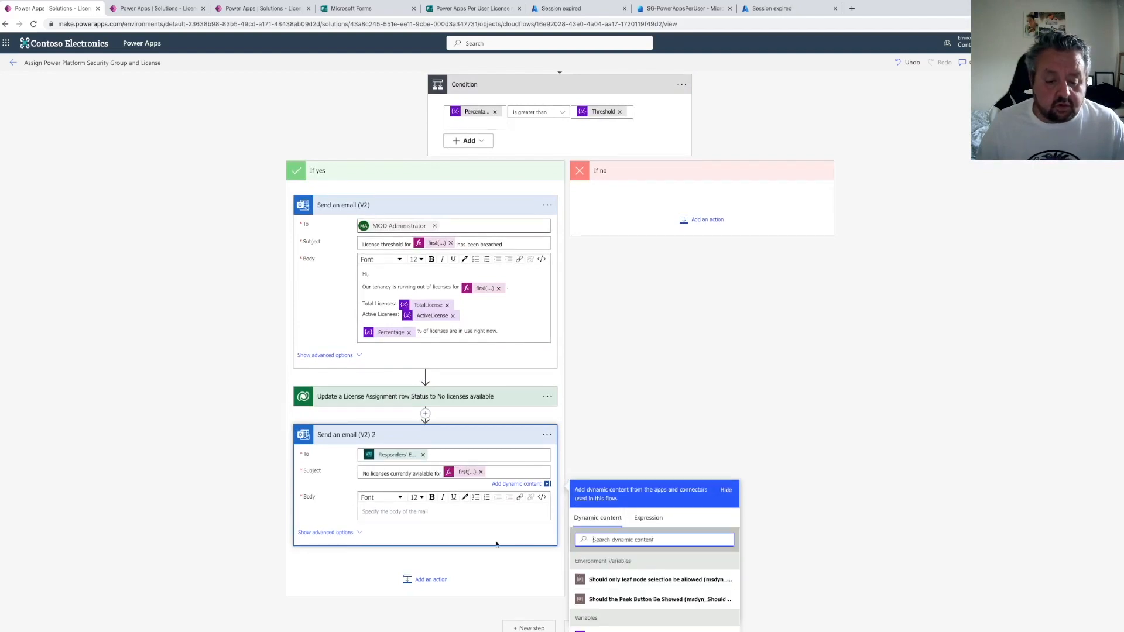
Write the new email's body: "The licensing team have been informed and they will let you know when a license becomes available."
left_click(423, 513)
type("The licens")
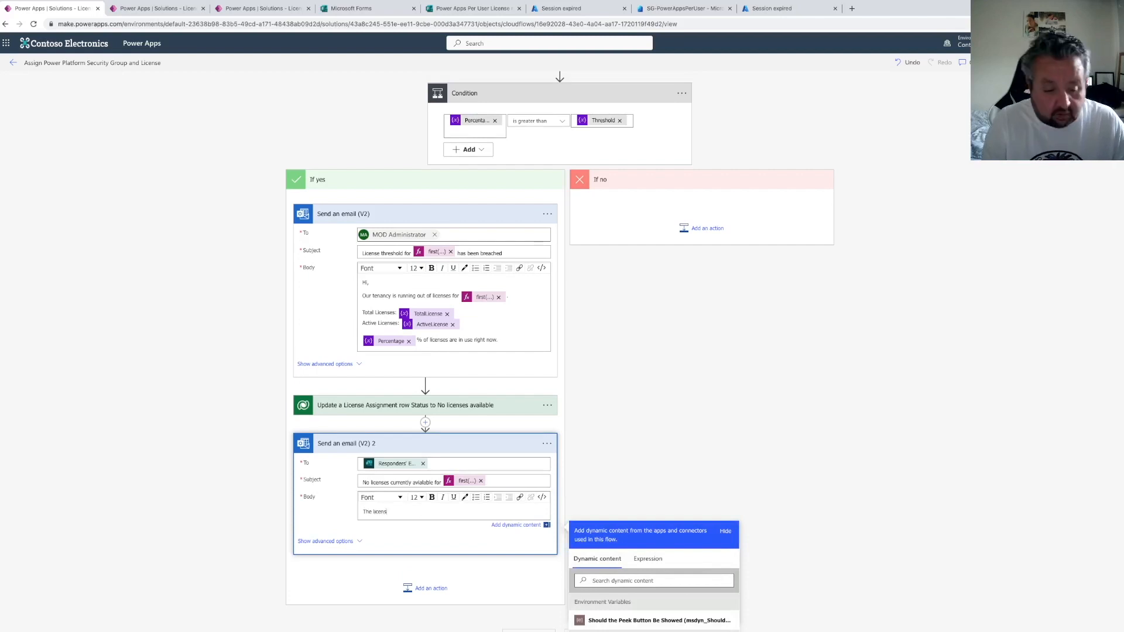
type("ing team ha")
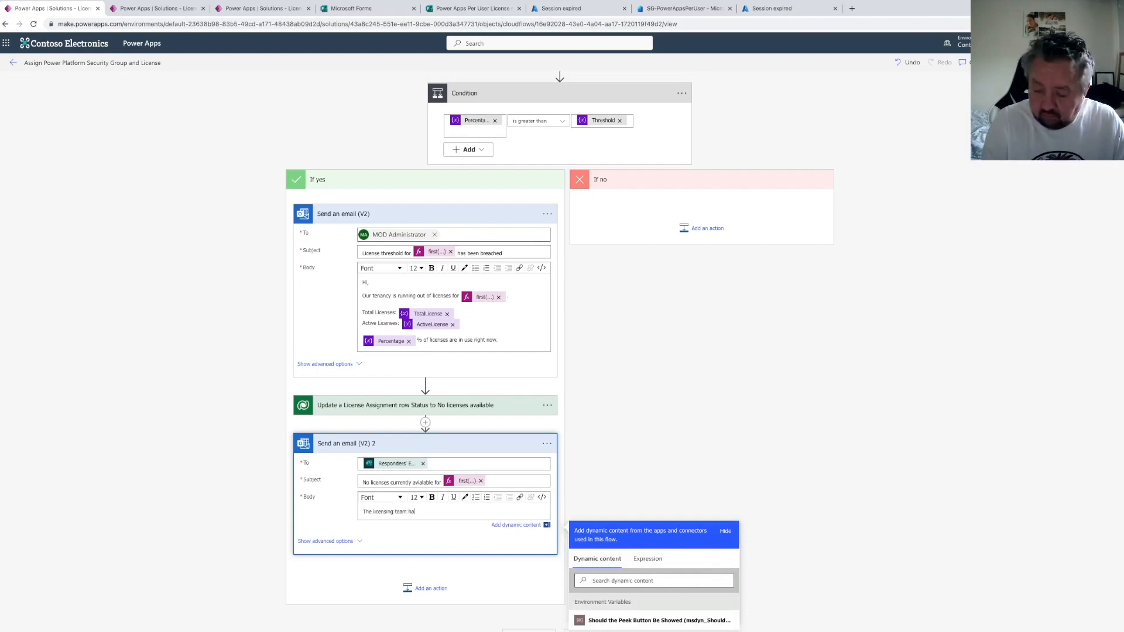
type("ve been informed and they will let you know ewhen")
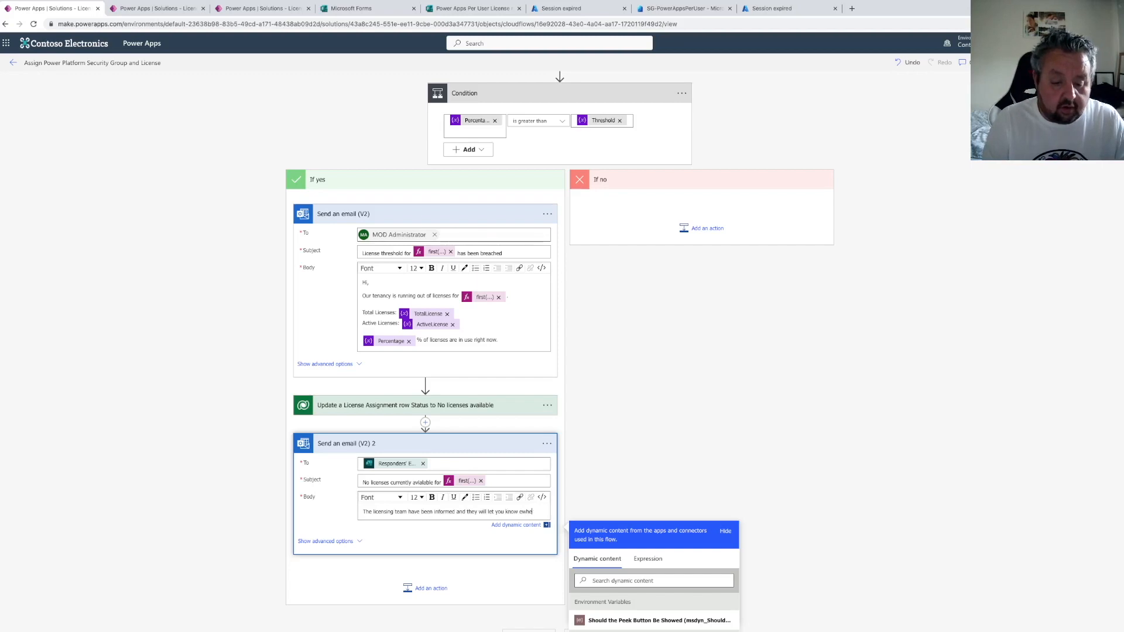
key("BackSpace")
key("BackSpace")
type("when a lice")
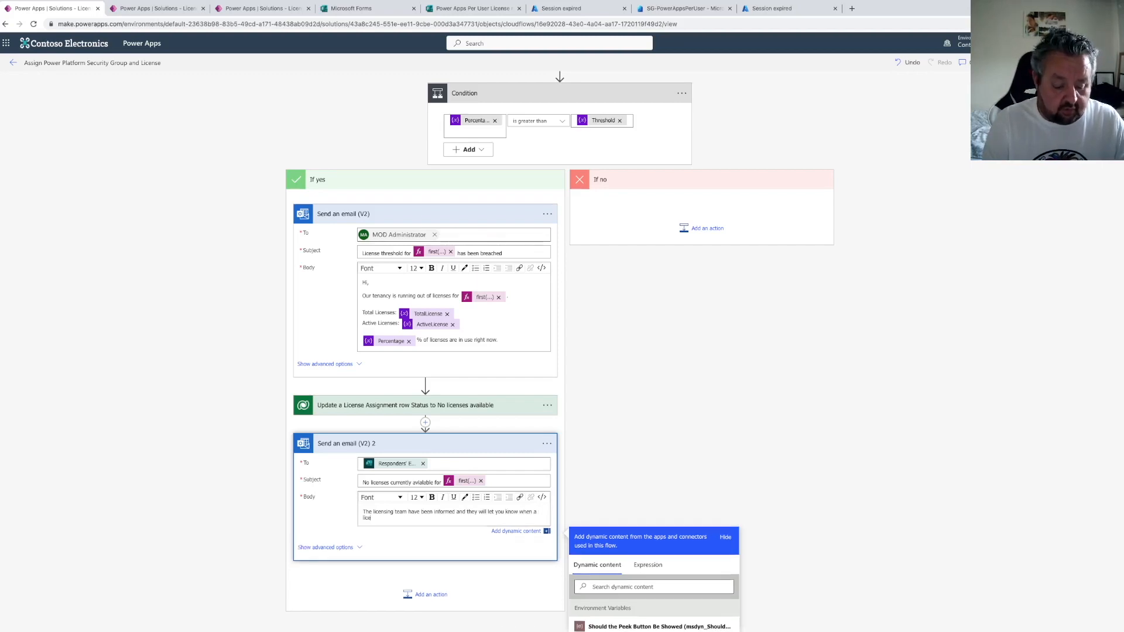
type("nse becomes avaialai")
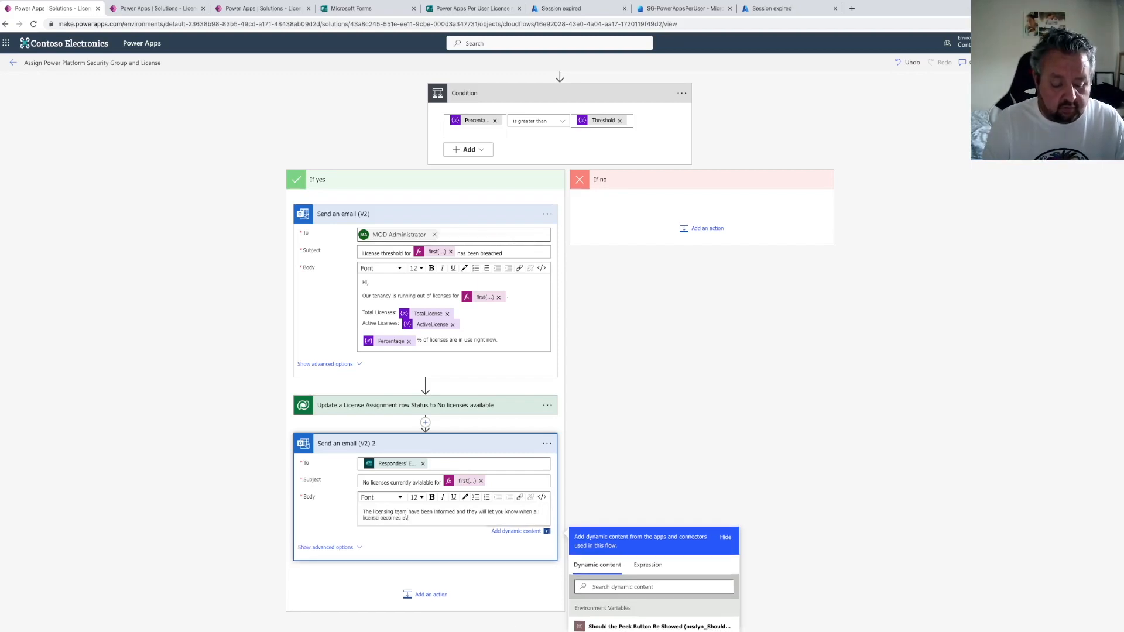
key("BackSpace")
key("BackSpace")
key("BackSpace")
key("BackSpace")
key("BackSpace")
type("ilable.")
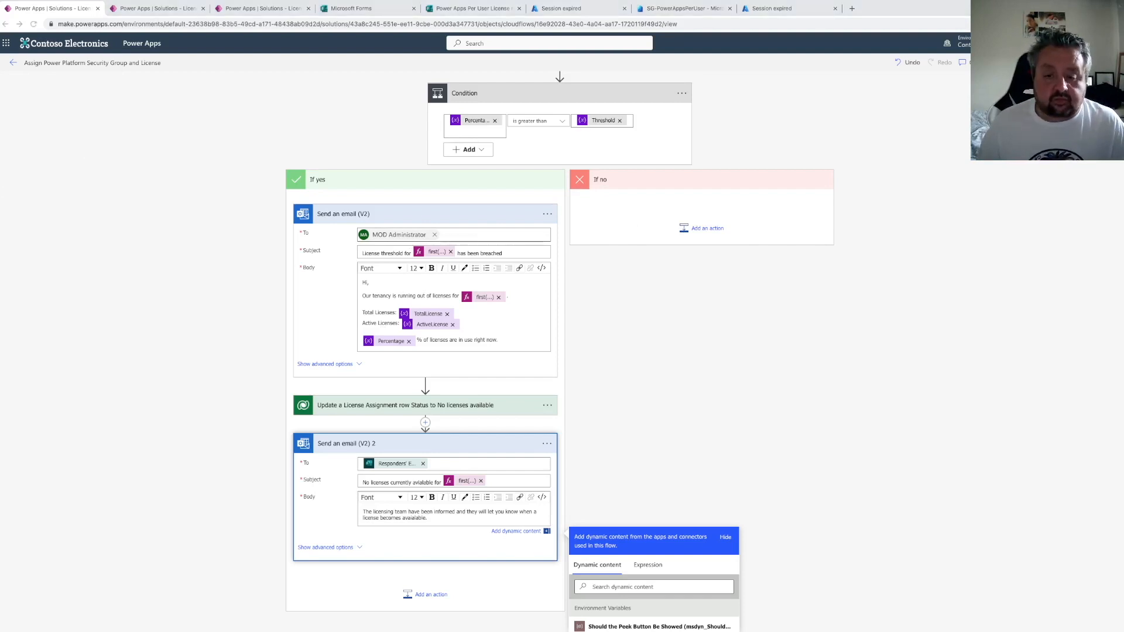
Add a Start and wait for an approval action to the If no branch with approval type Approve/Reject - First to respond
left_click(703, 235)
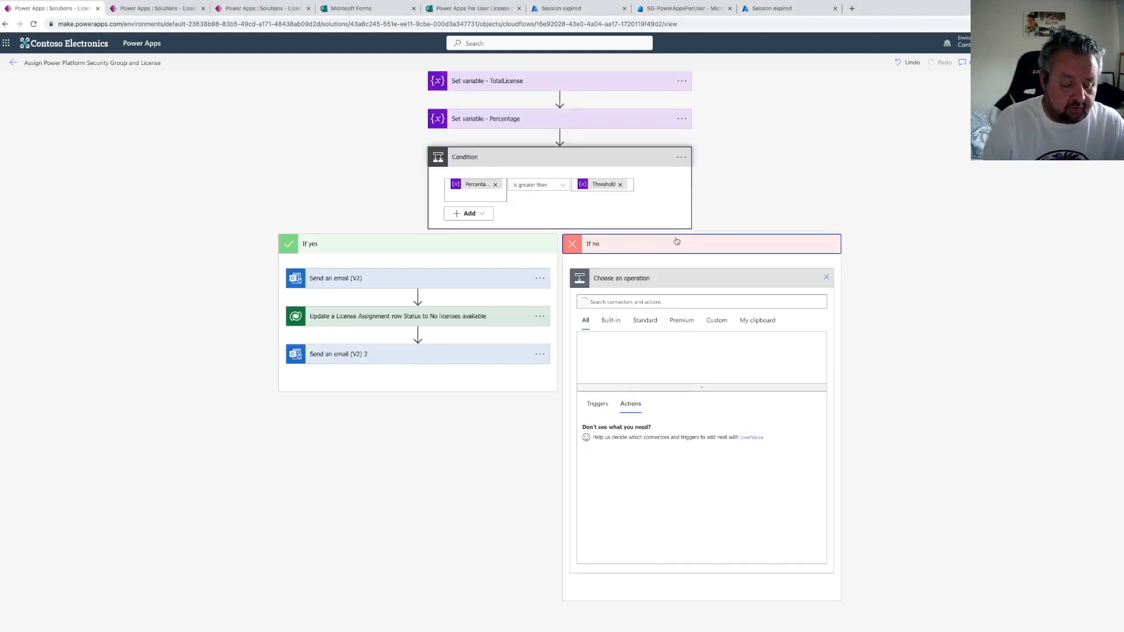
type("and wait for ")
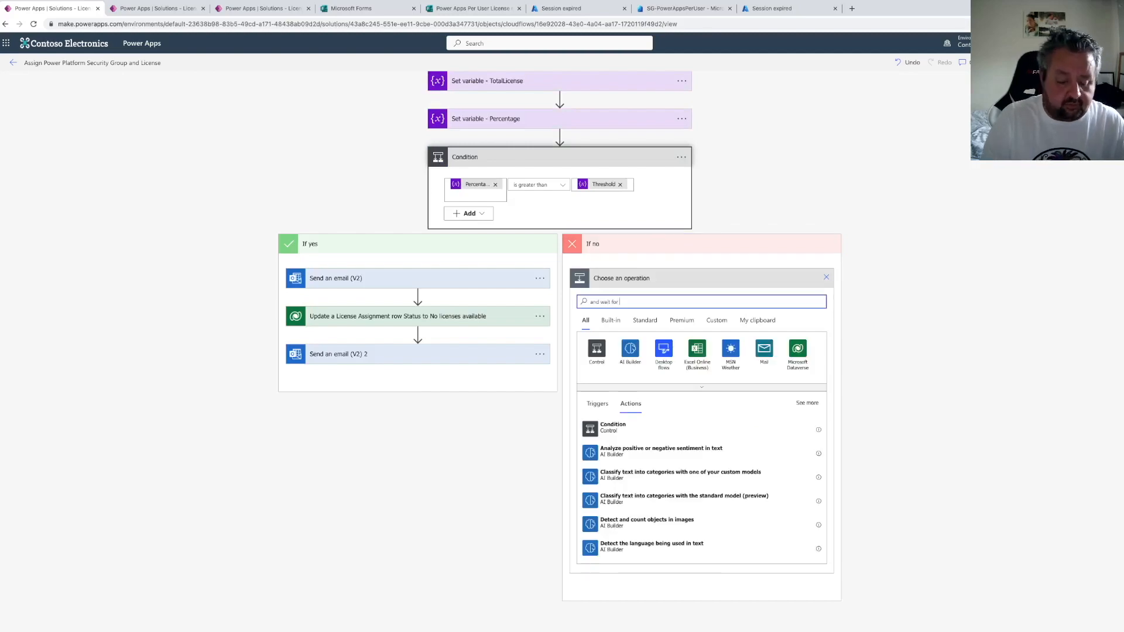
type("sta")
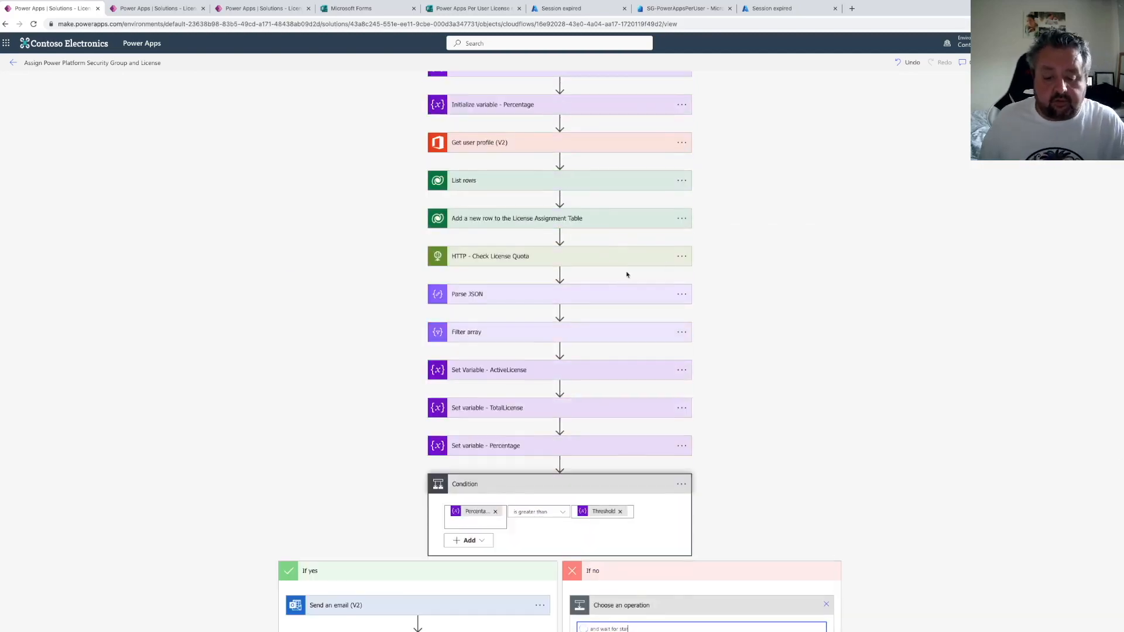
scroll(656, 287, "down", 6)
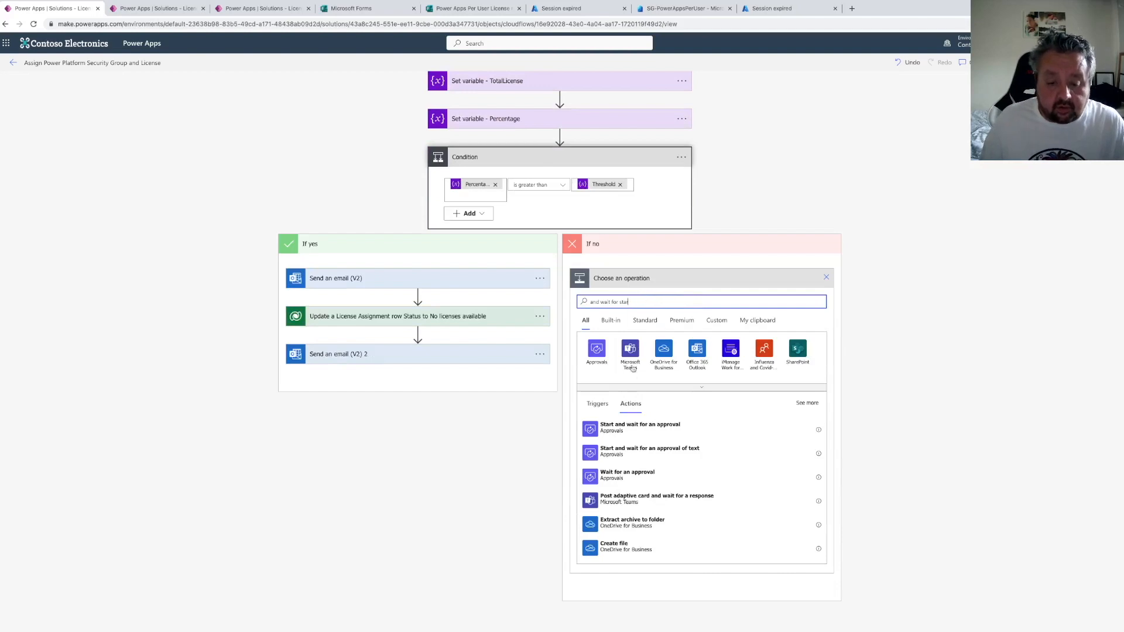
left_click(642, 428)
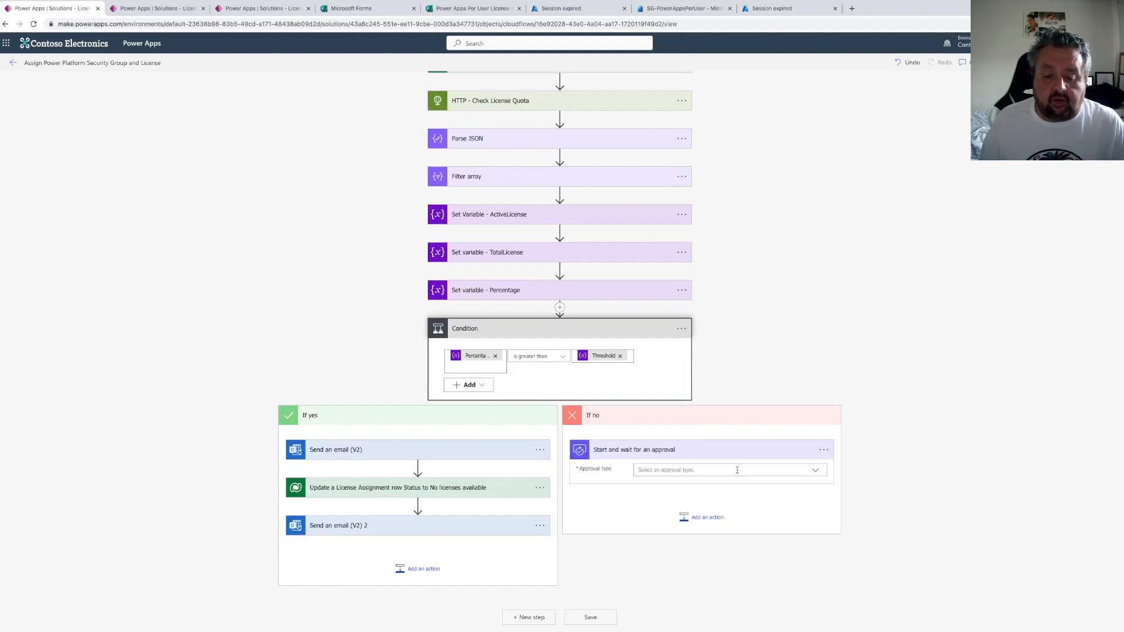
left_click(812, 471)
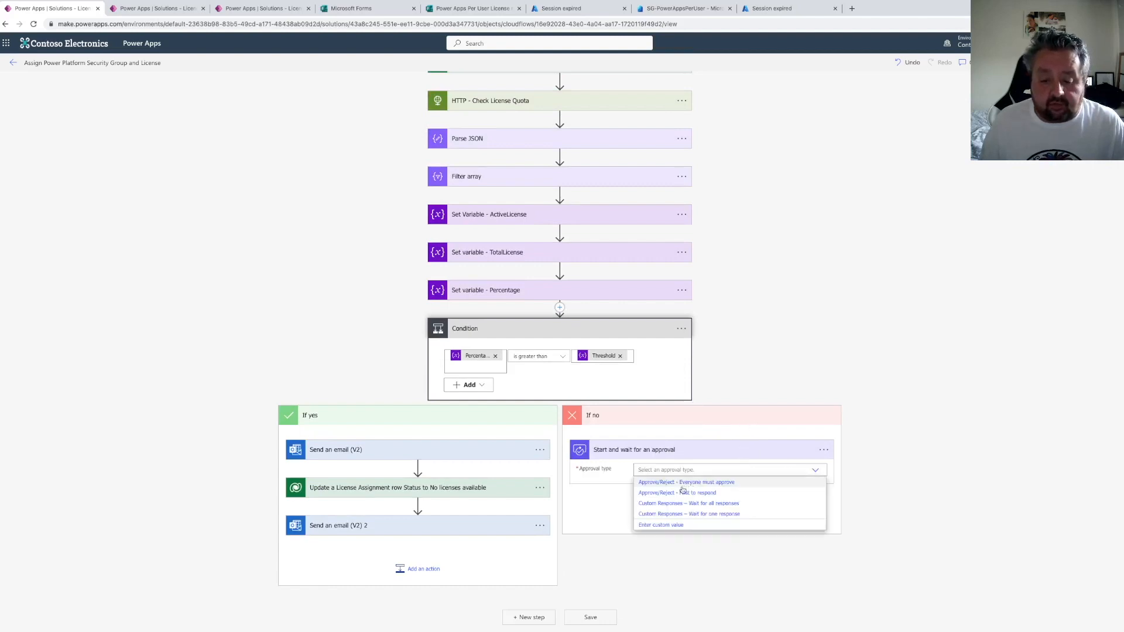
left_click(688, 494)
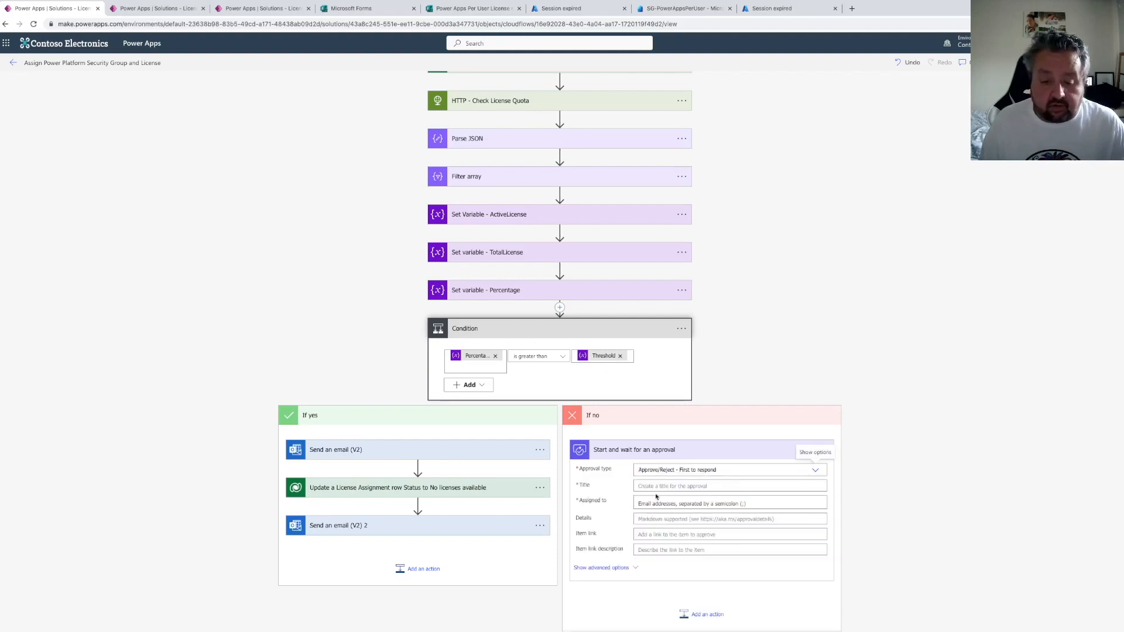
Set the approval's title to "Please approve or reject this request" and assign it to the administrator account
left_click(656, 487)
type("Please approve or reject this request")
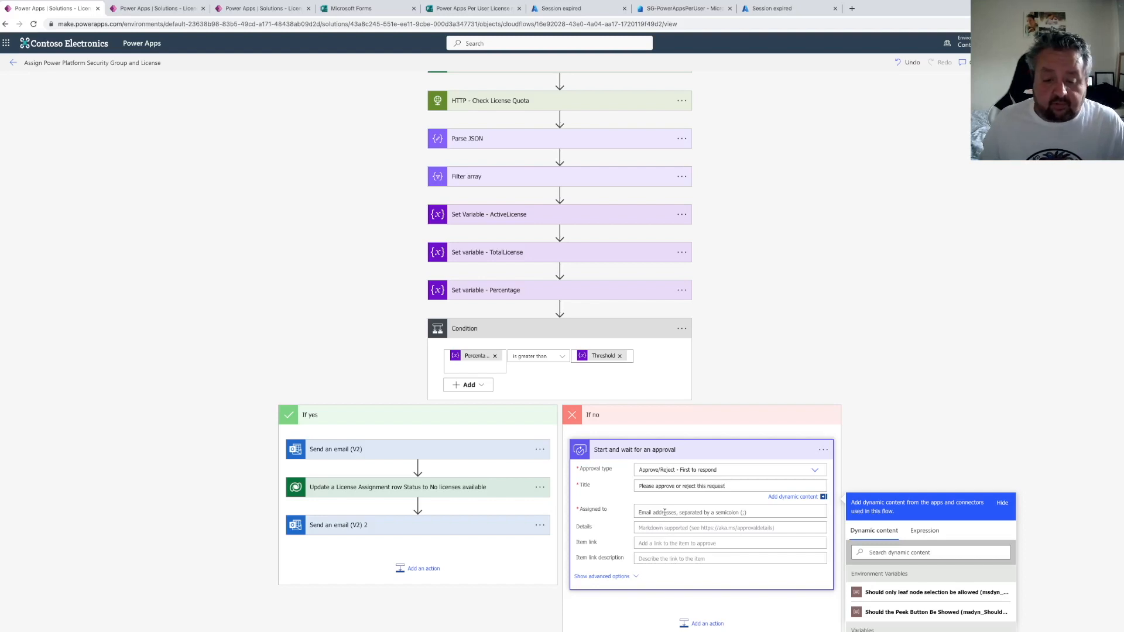
left_click(665, 512)
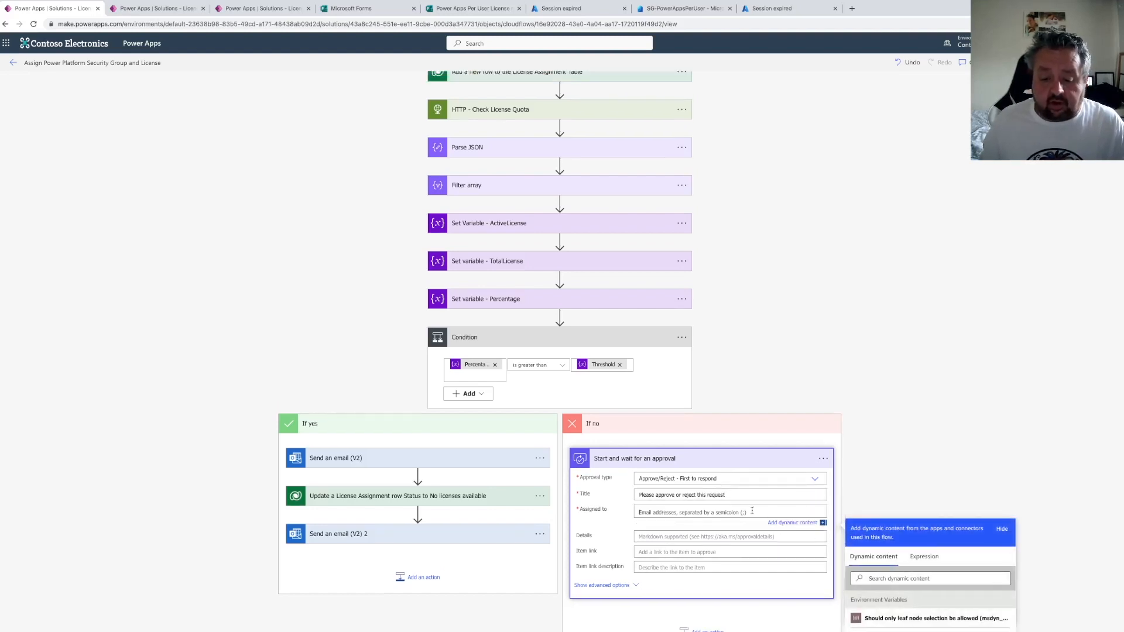
scroll(809, 508, "down", 3)
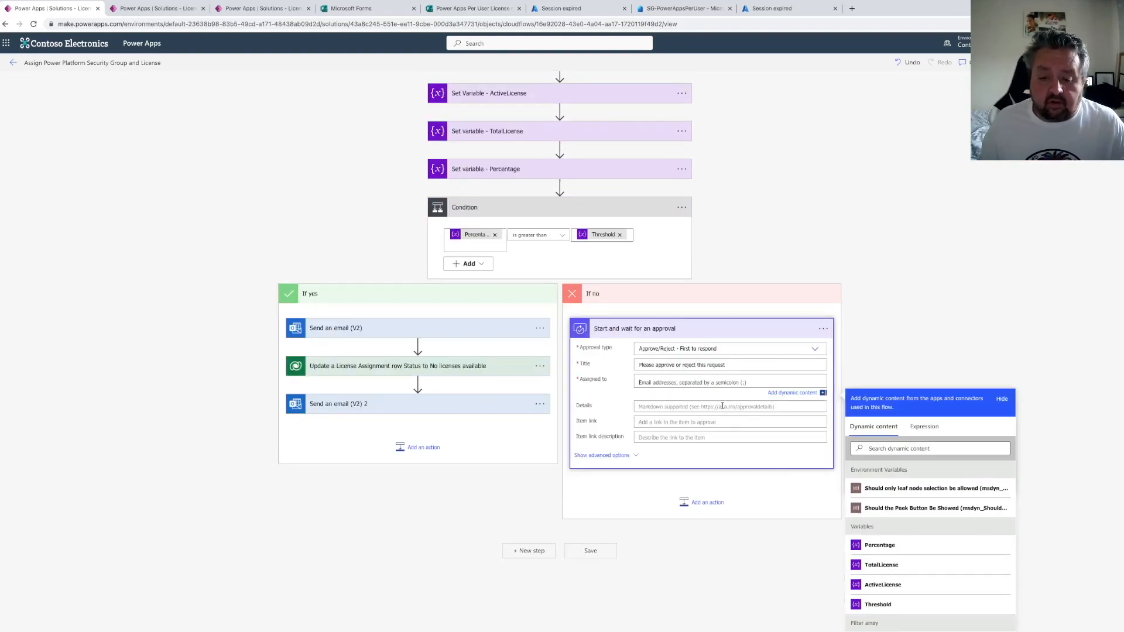
type("mod")
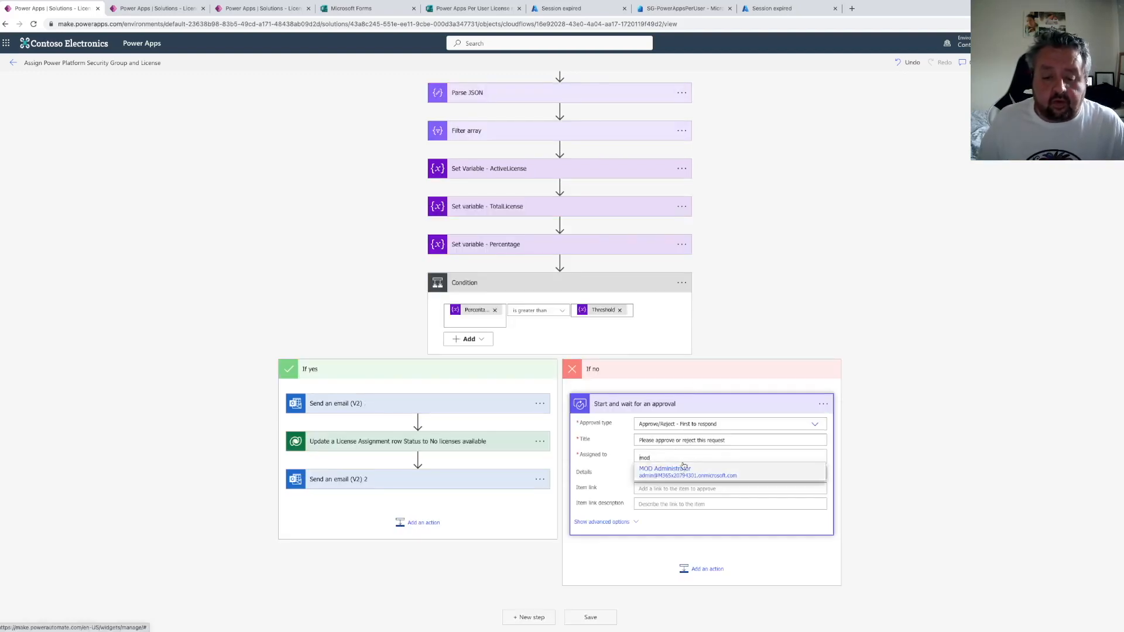
left_click(679, 462)
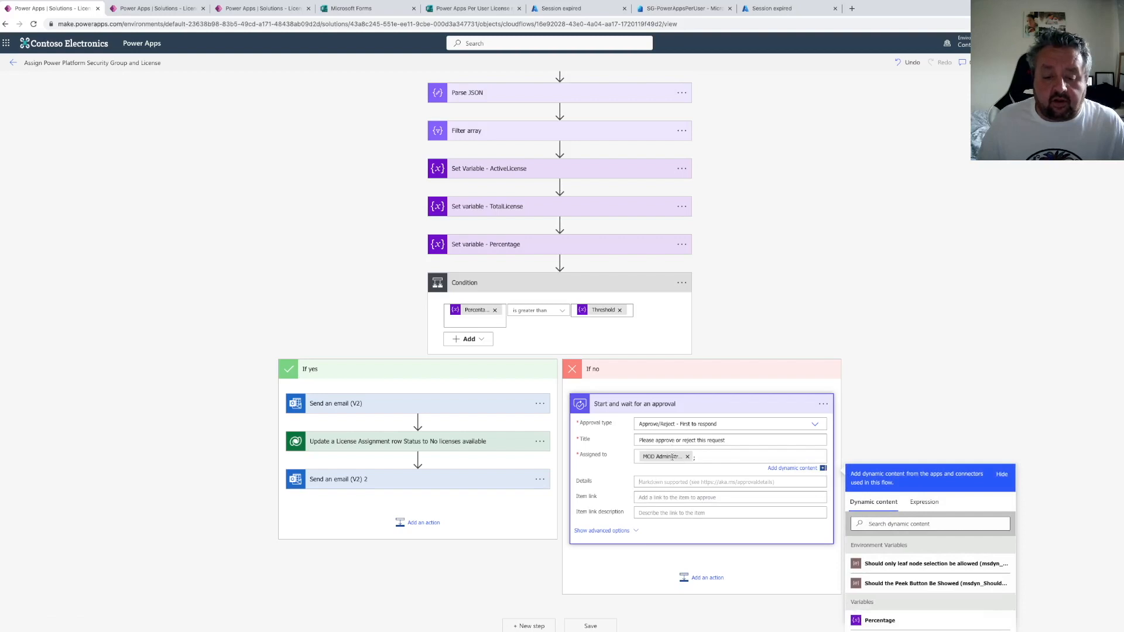
Set the approval details to request access for the user's Display Name to the security group for a Power Apps per user license
left_click(654, 481)
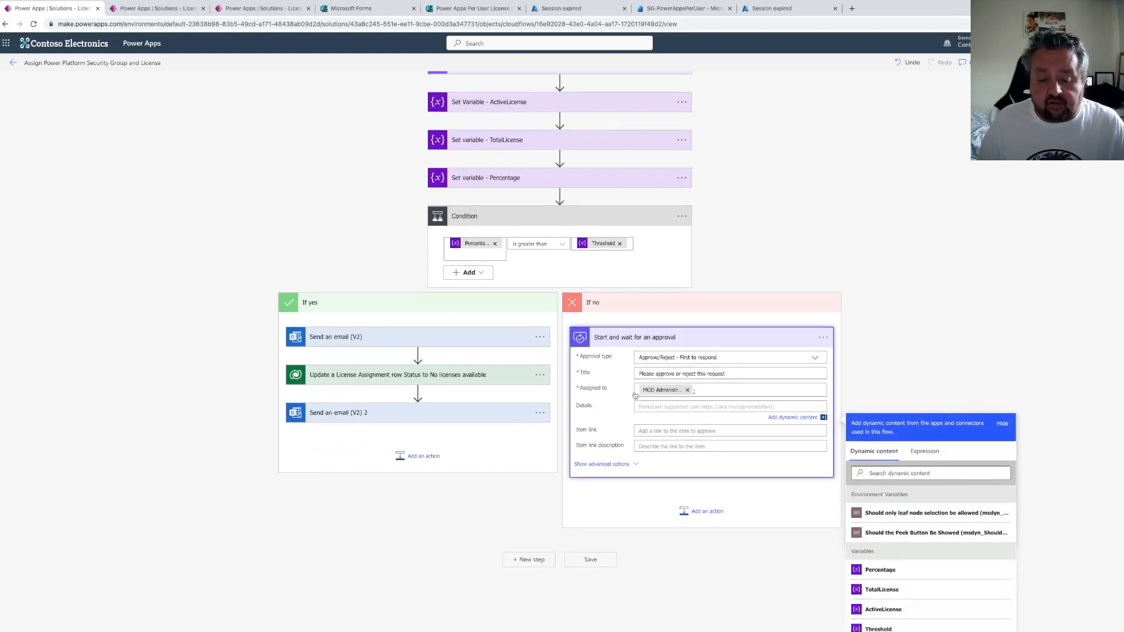
type("Please approve ")
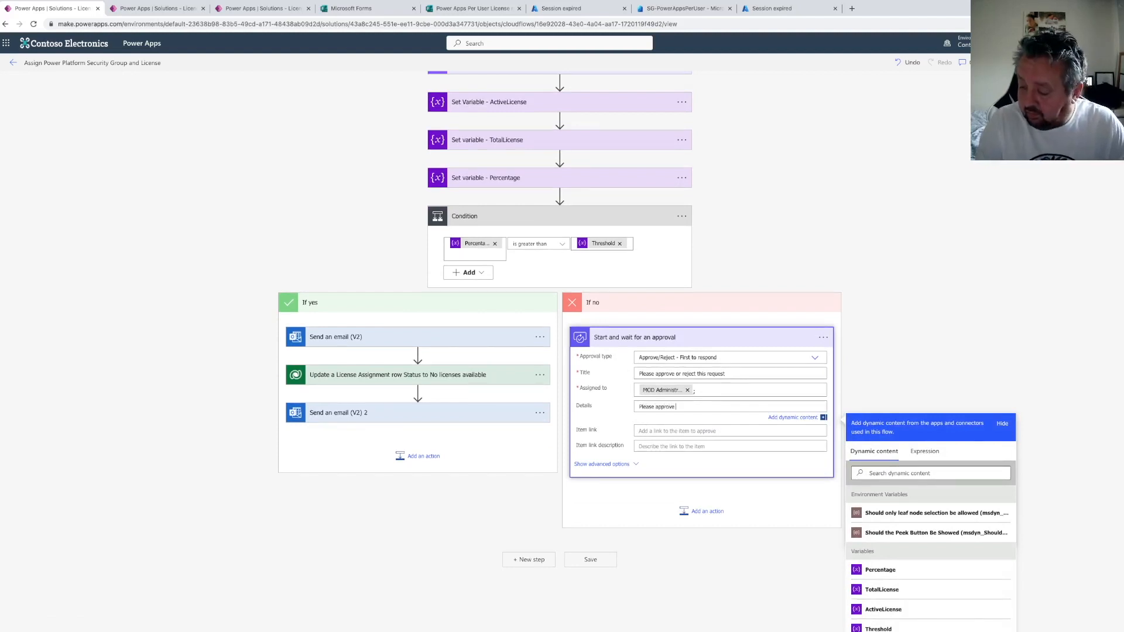
type("or reject t")
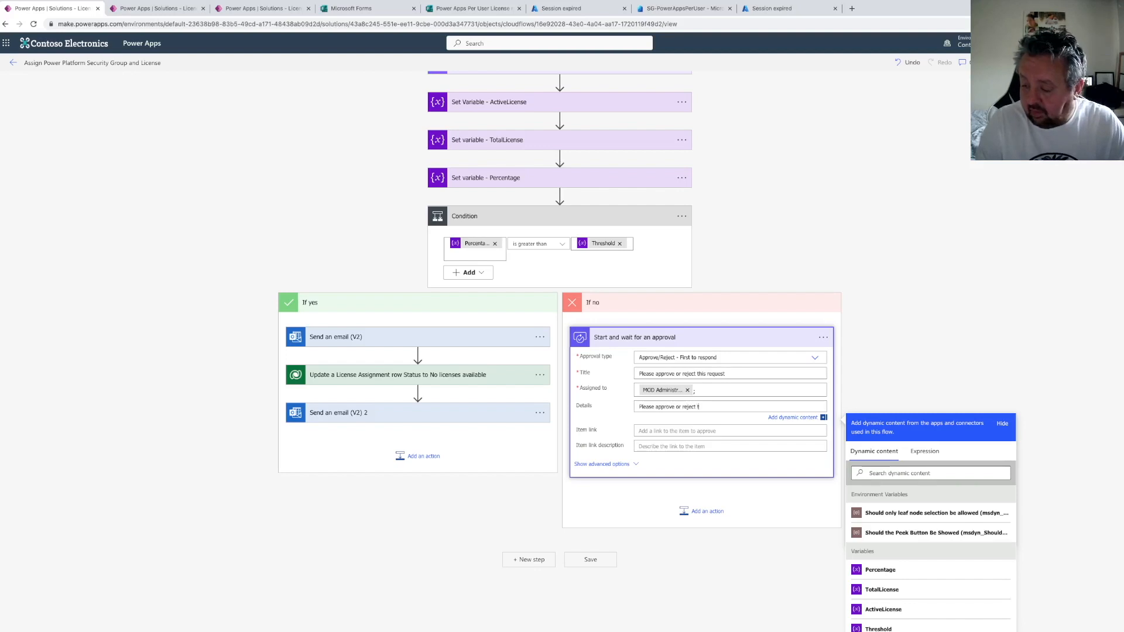
type("his request to give access to")
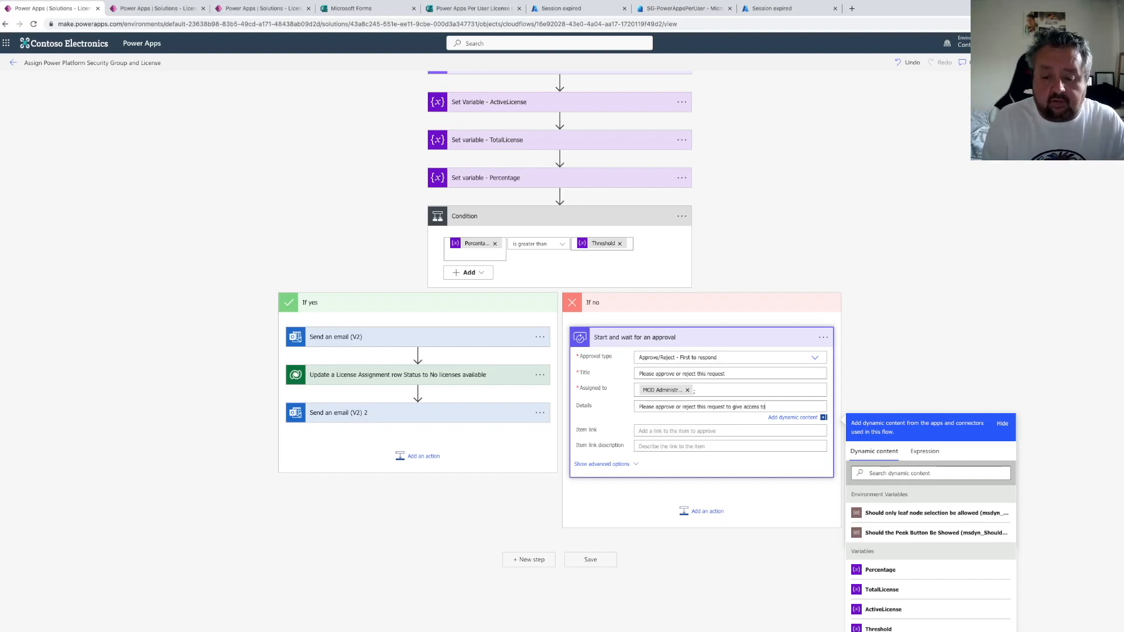
left_click(873, 471)
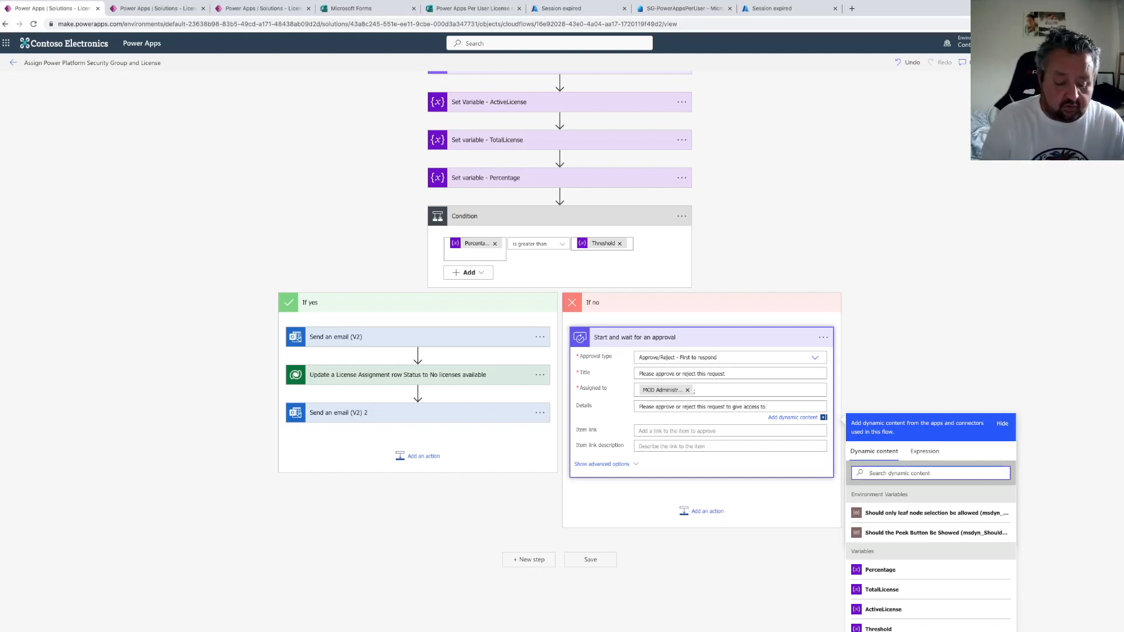
type("display")
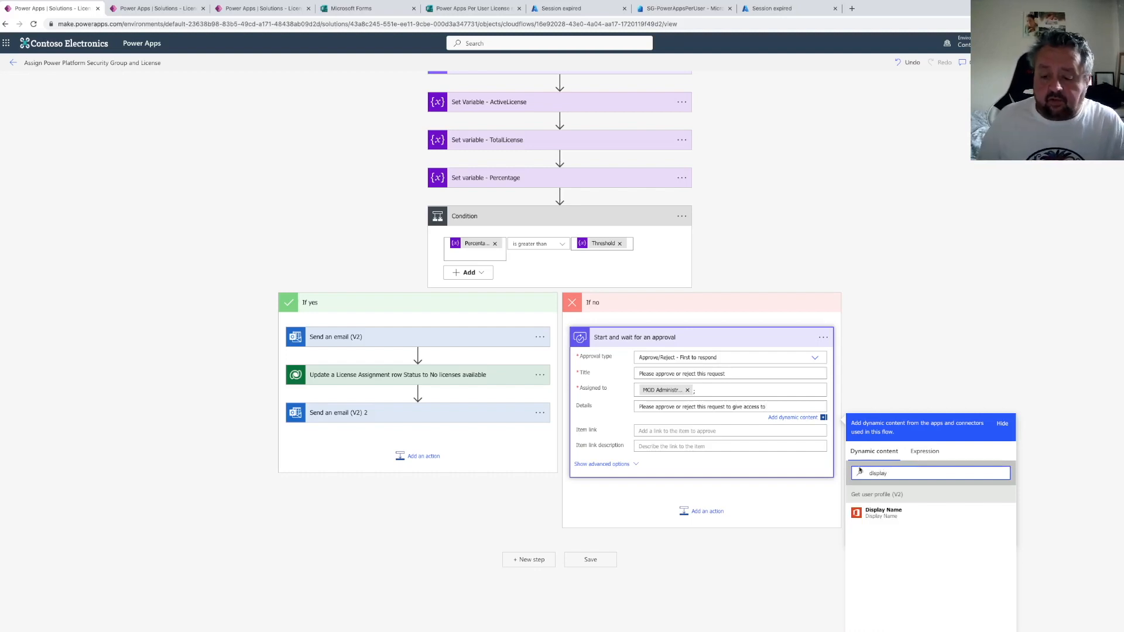
left_click(883, 513)
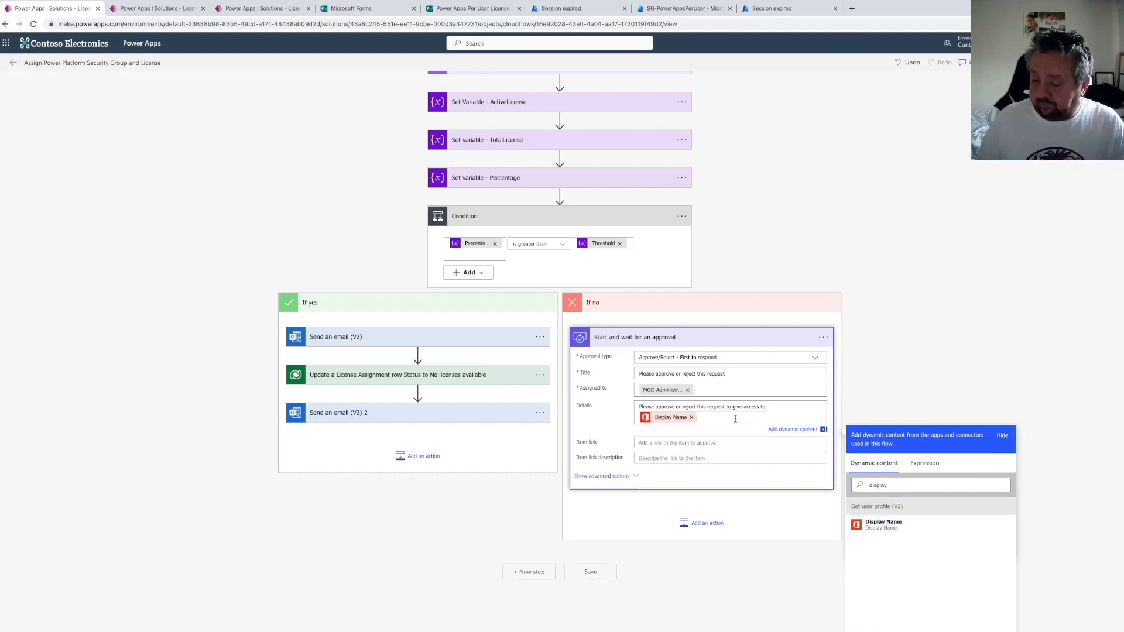
type("to the security grou")
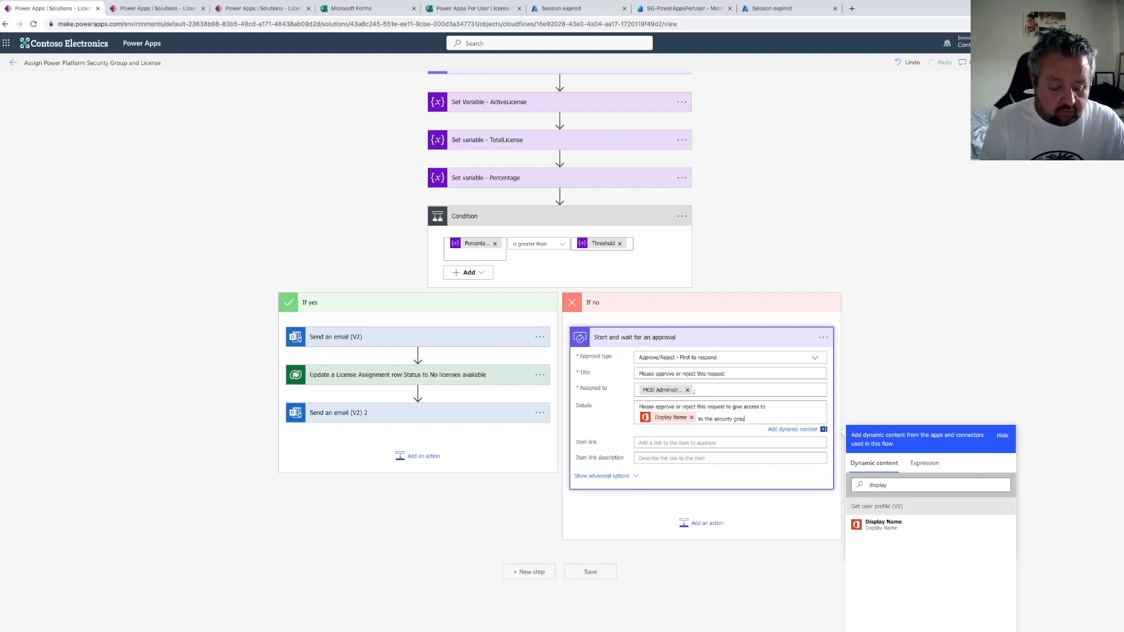
type("p to allow them to be assigned a Power Appl")
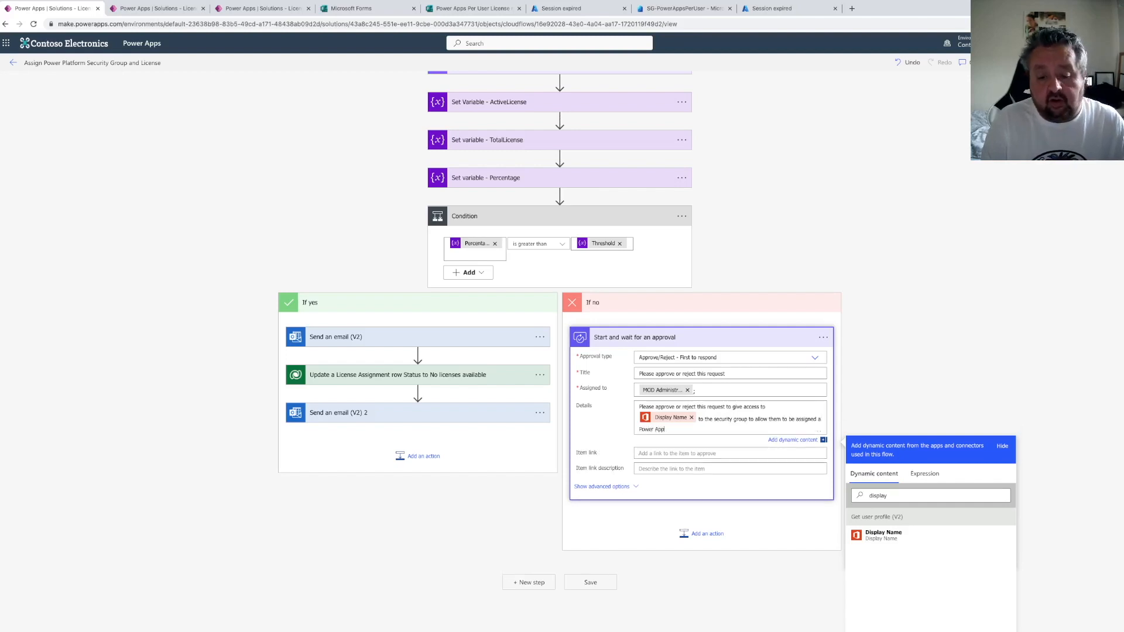
key("BackSpace")
key("BackSpace")
key("BackSpace")
type("ower Appl")
type(" per user license.")
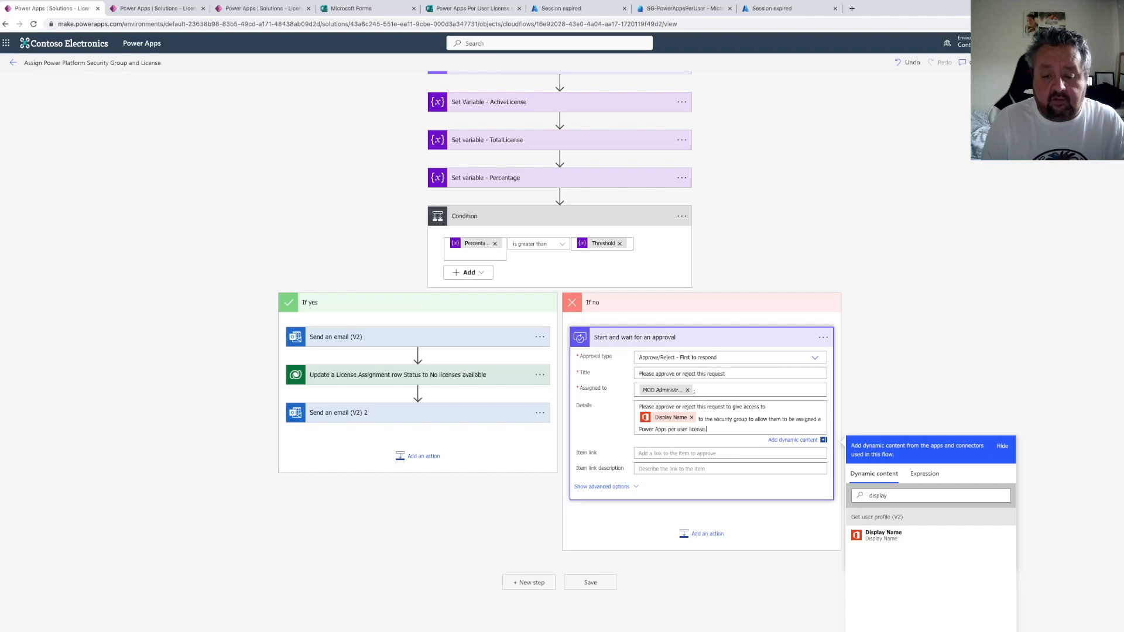
scroll(696, 421, "down", 1)
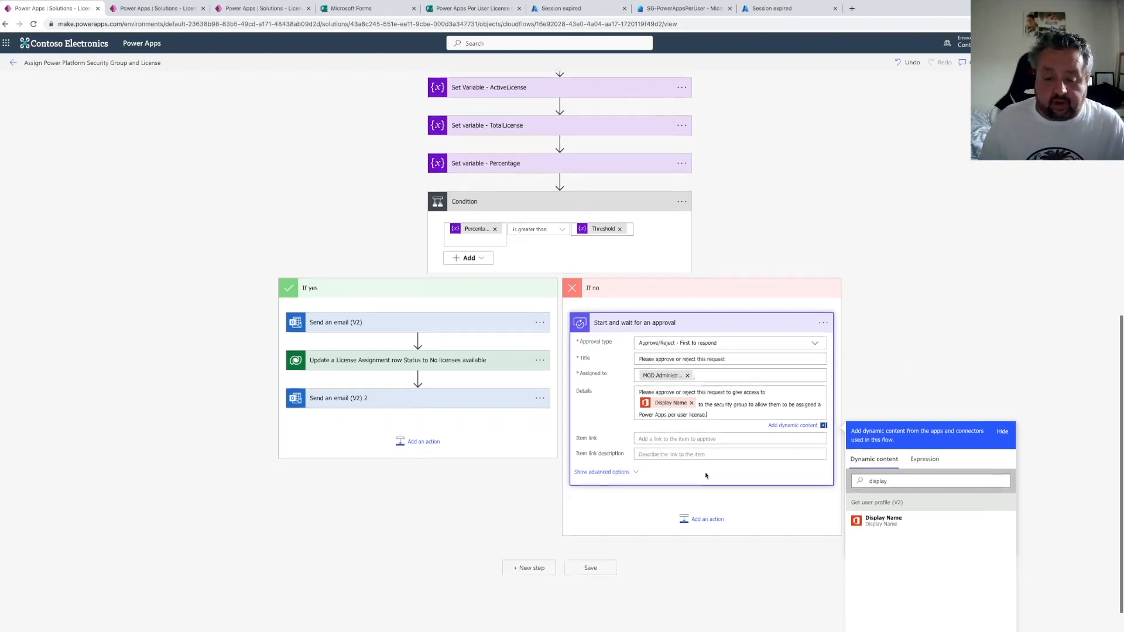
left_click(706, 487)
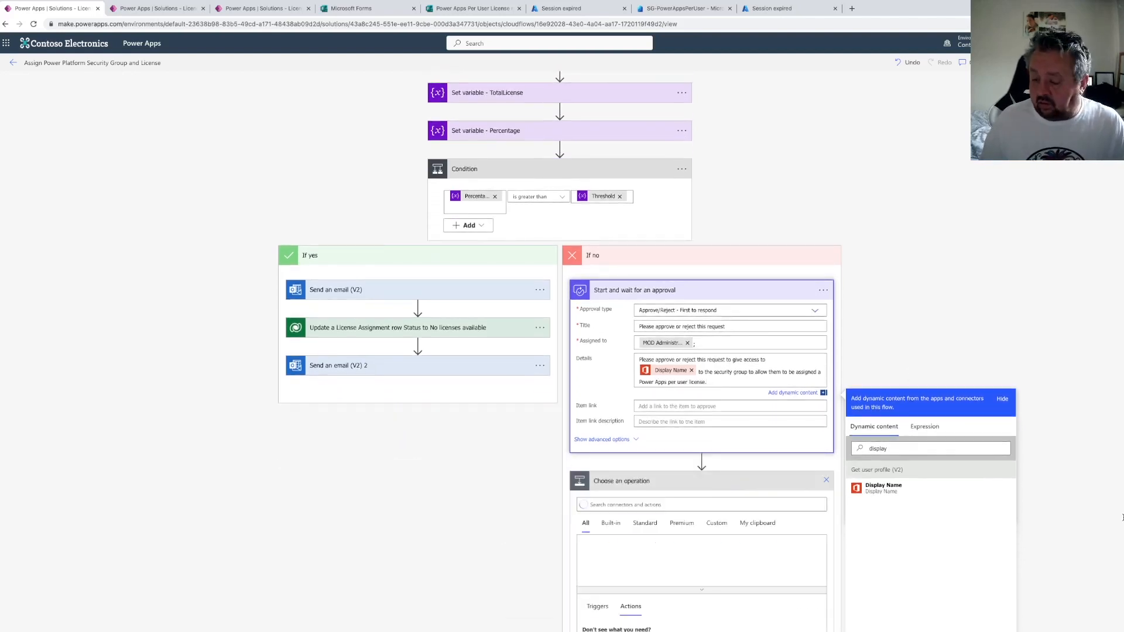
scroll(637, 540, "down", 3)
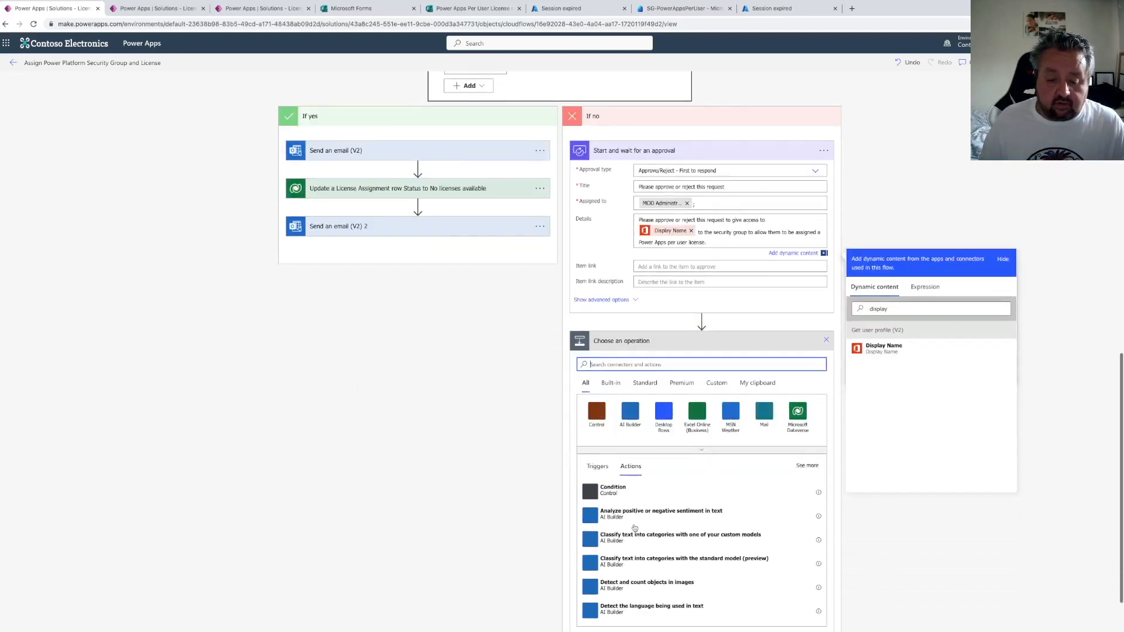
left_click(621, 494)
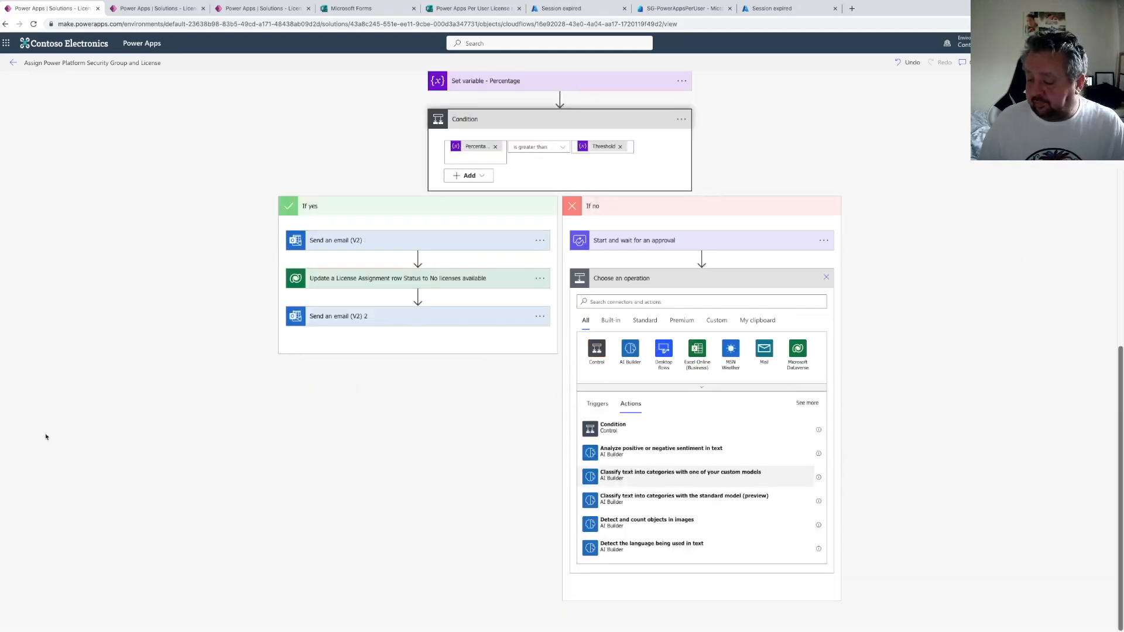
left_click(680, 474)
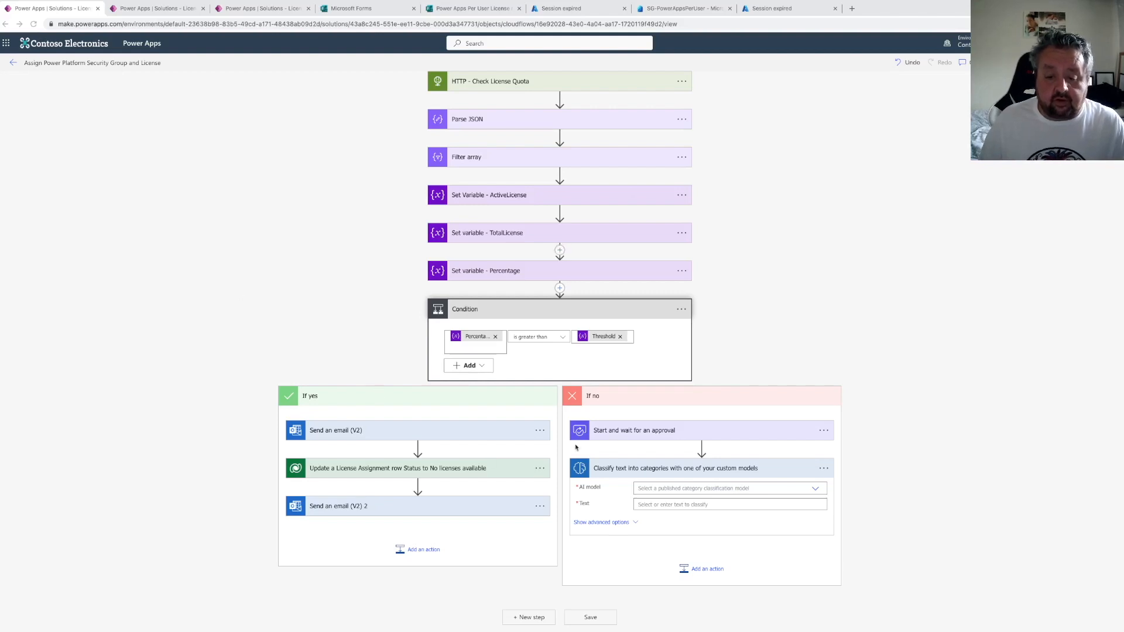
left_click(824, 468)
left_click(859, 556)
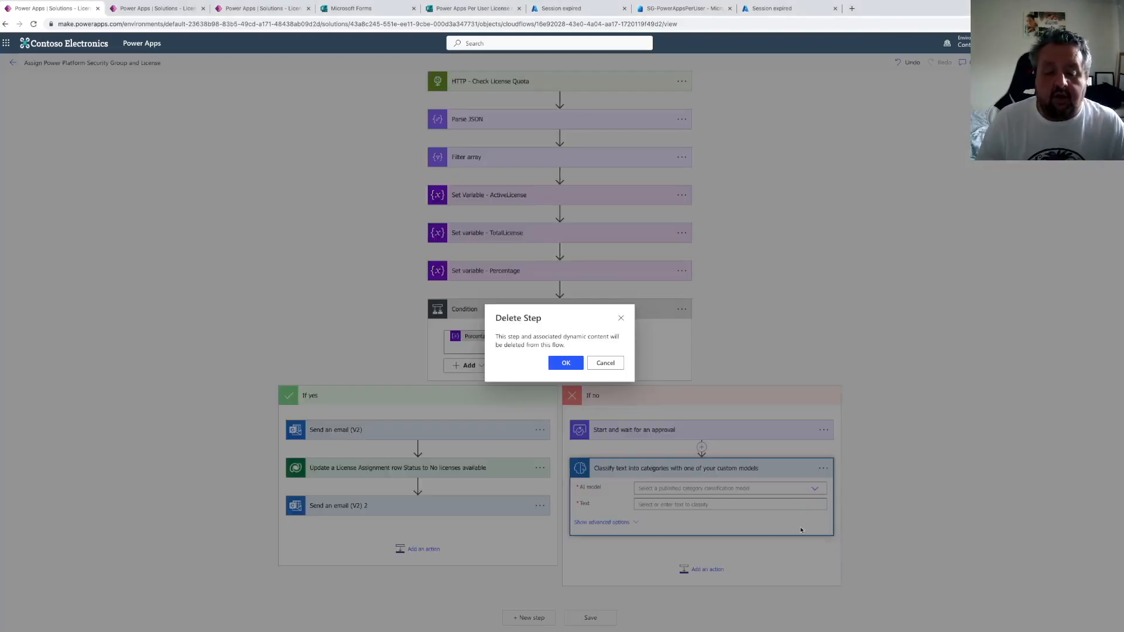
left_click(563, 363)
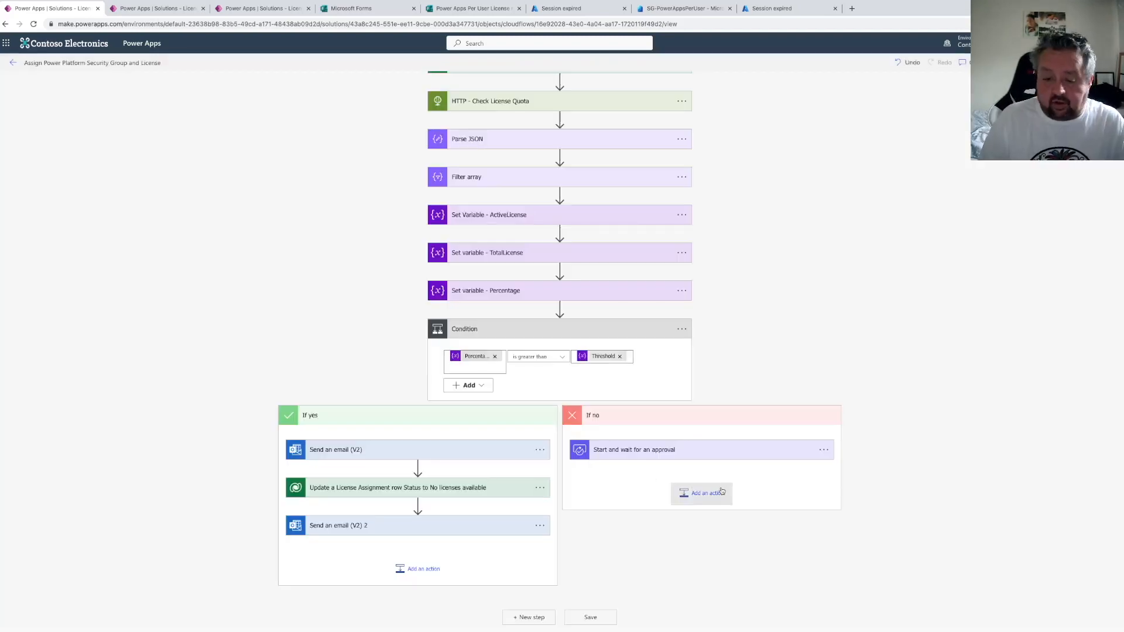
Add a condition after the approval in the If no branch checking that the approval's Outcome is equal to Approve
left_click(680, 493)
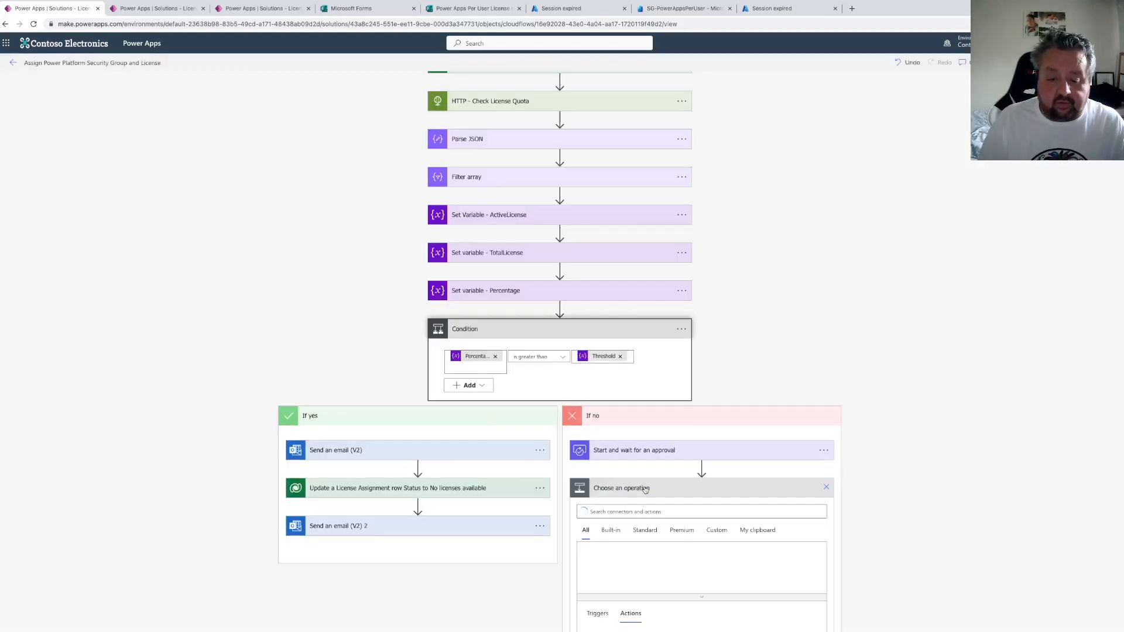
left_click(618, 493)
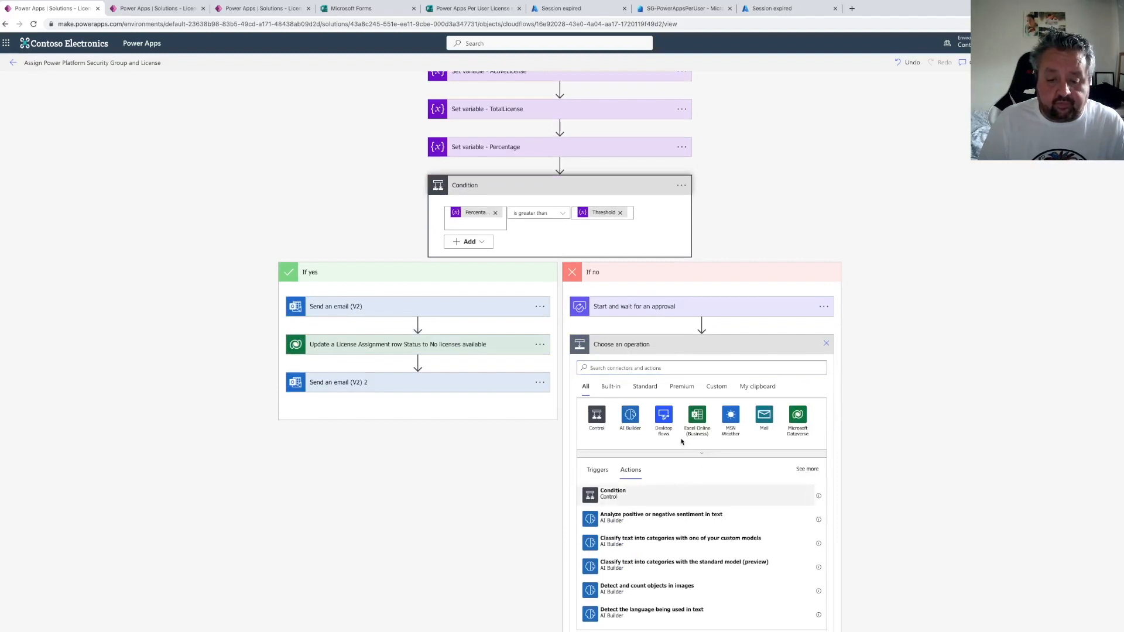
left_click(620, 435)
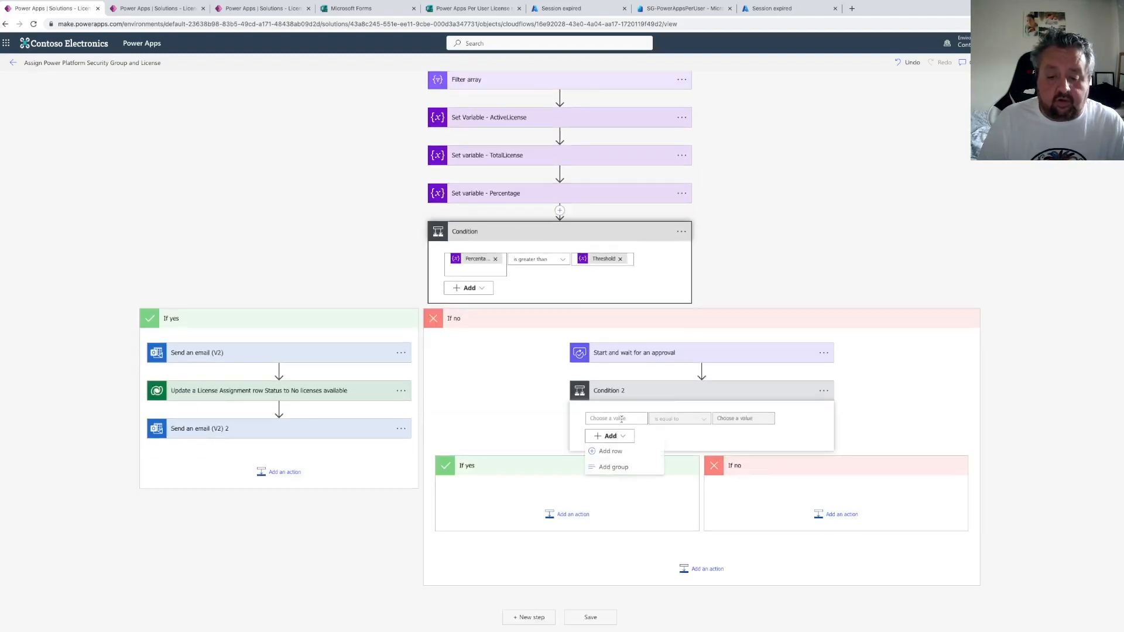
left_click(621, 419)
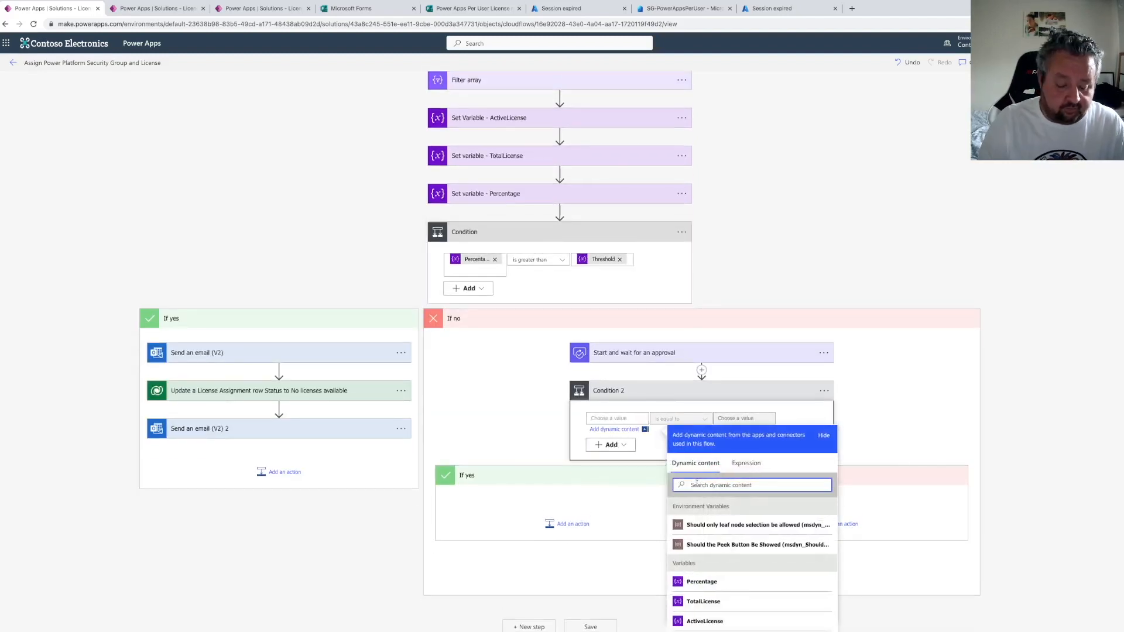
type("outcome")
left_click(721, 524)
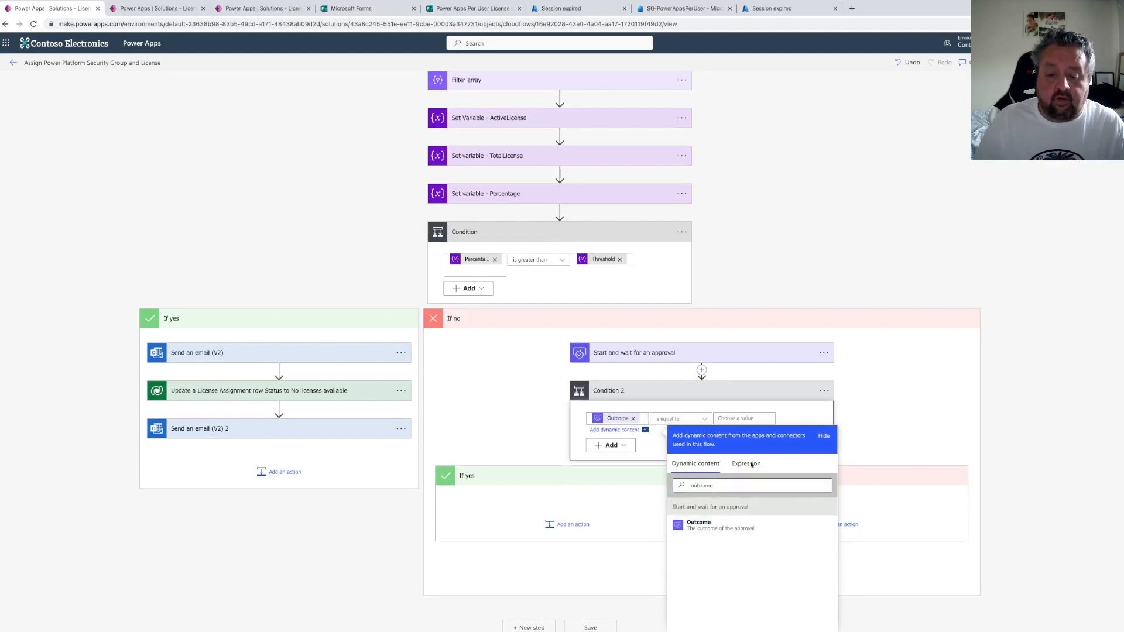
left_click(740, 419)
type("Approve")
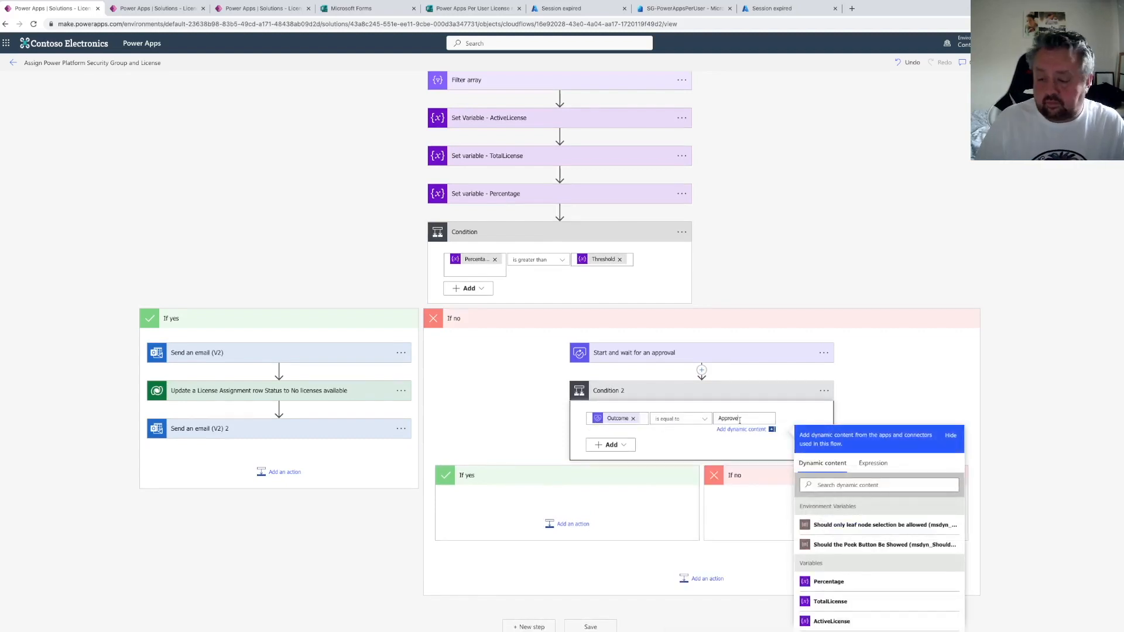
Add a Dataverse Update a row action to the condition's If yes branch and set its table to License Assignments
left_click(573, 526)
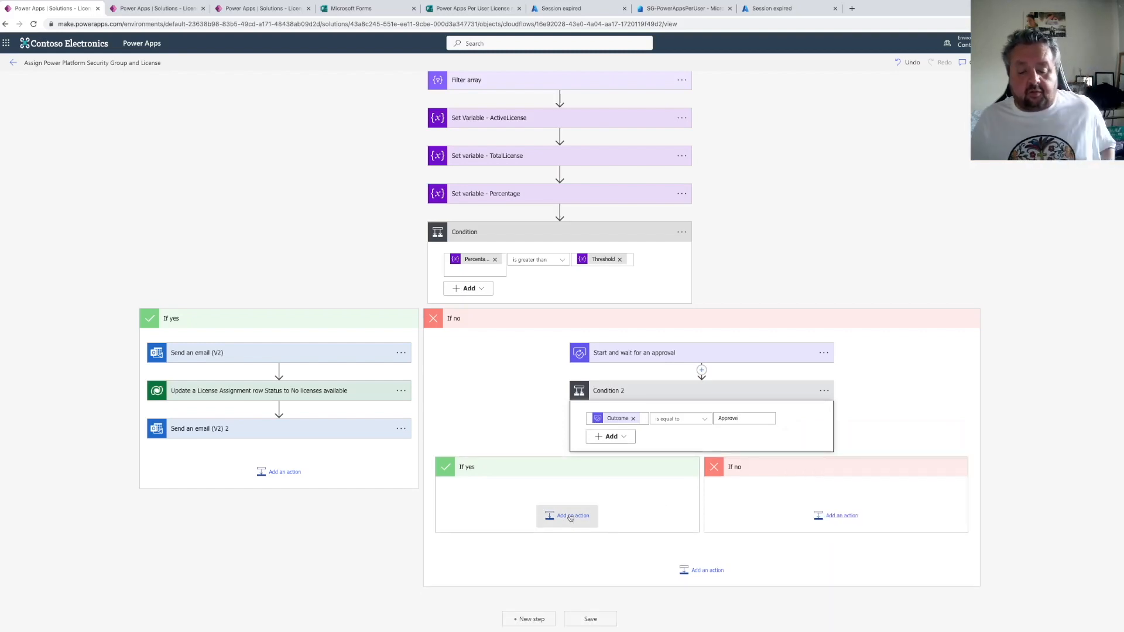
left_click(570, 517)
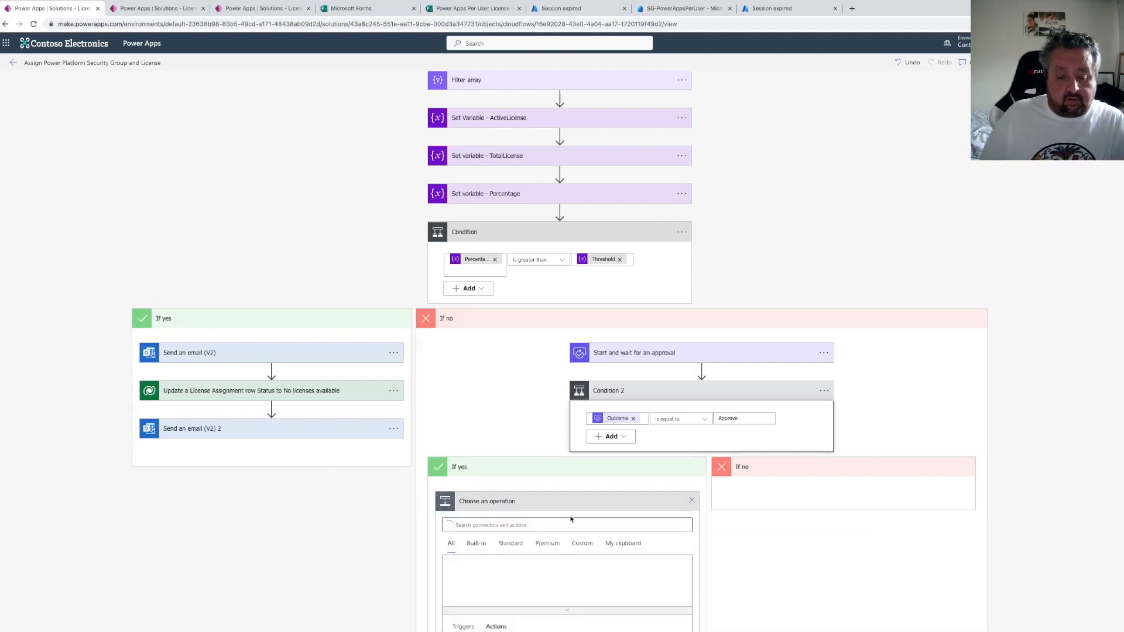
left_click(550, 523)
type("update a row")
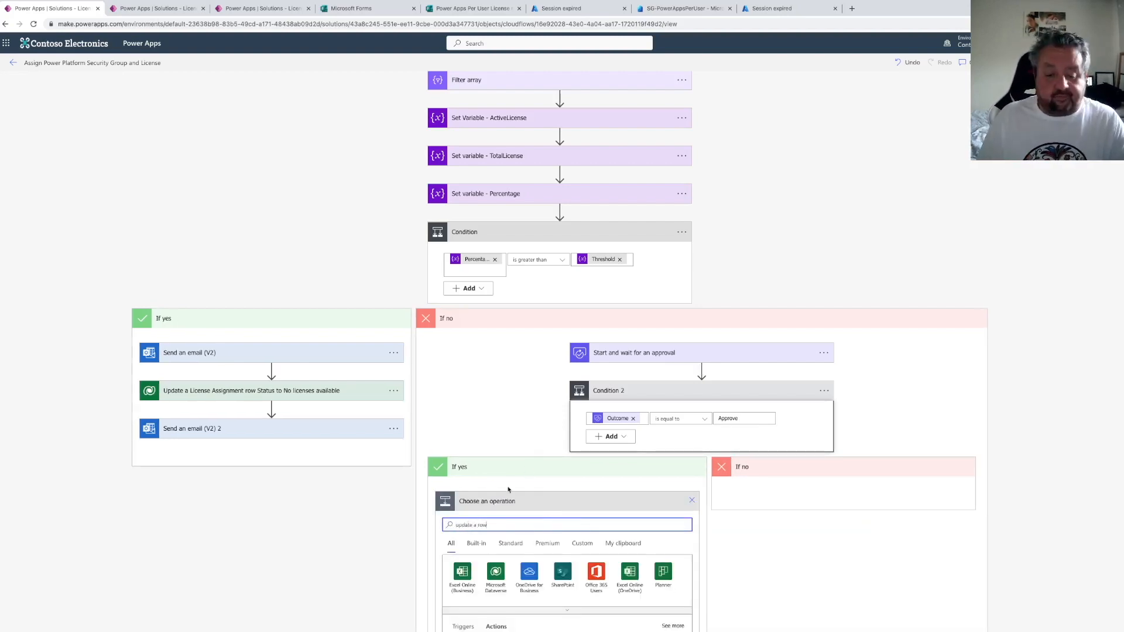
scroll(514, 484, "down", 1)
scroll(508, 487, "down", 2)
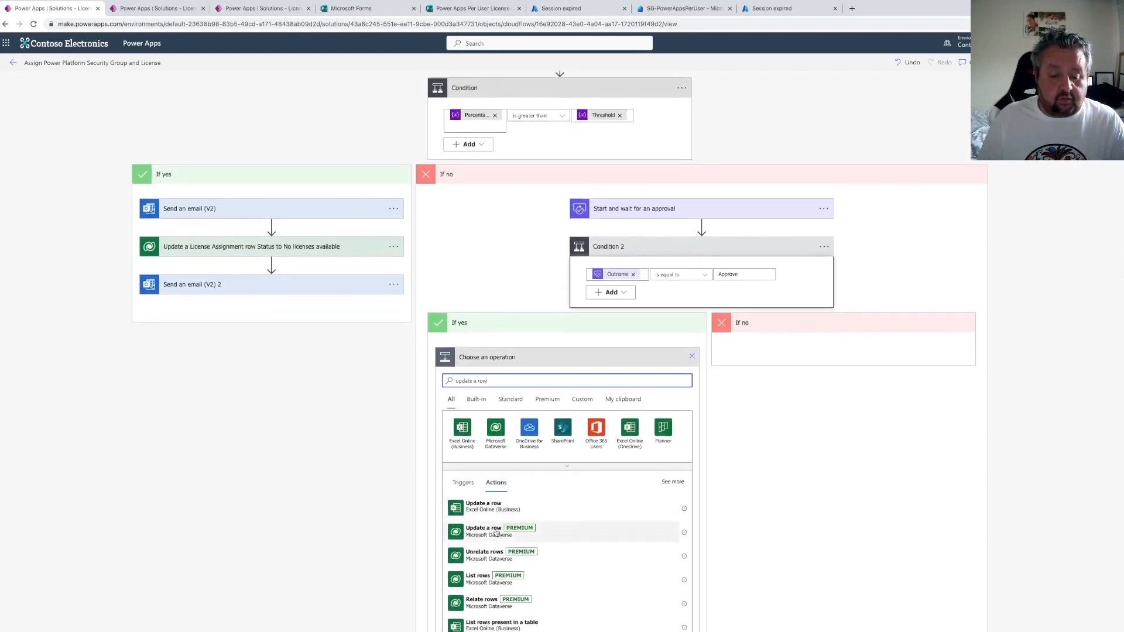
left_click(522, 467)
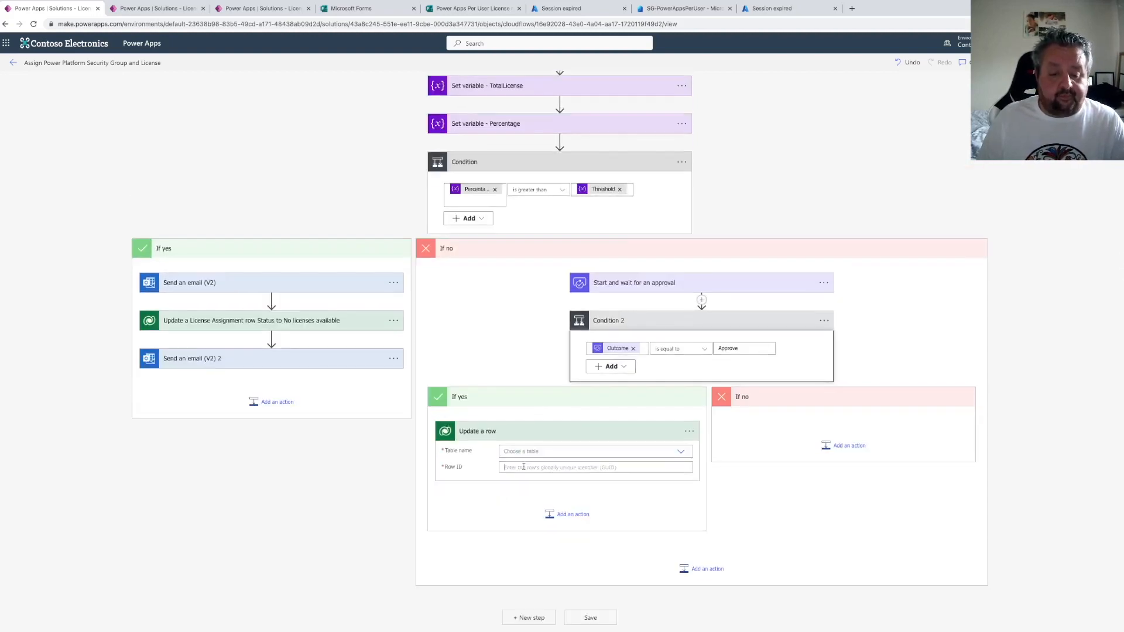
left_click(530, 451)
type("l")
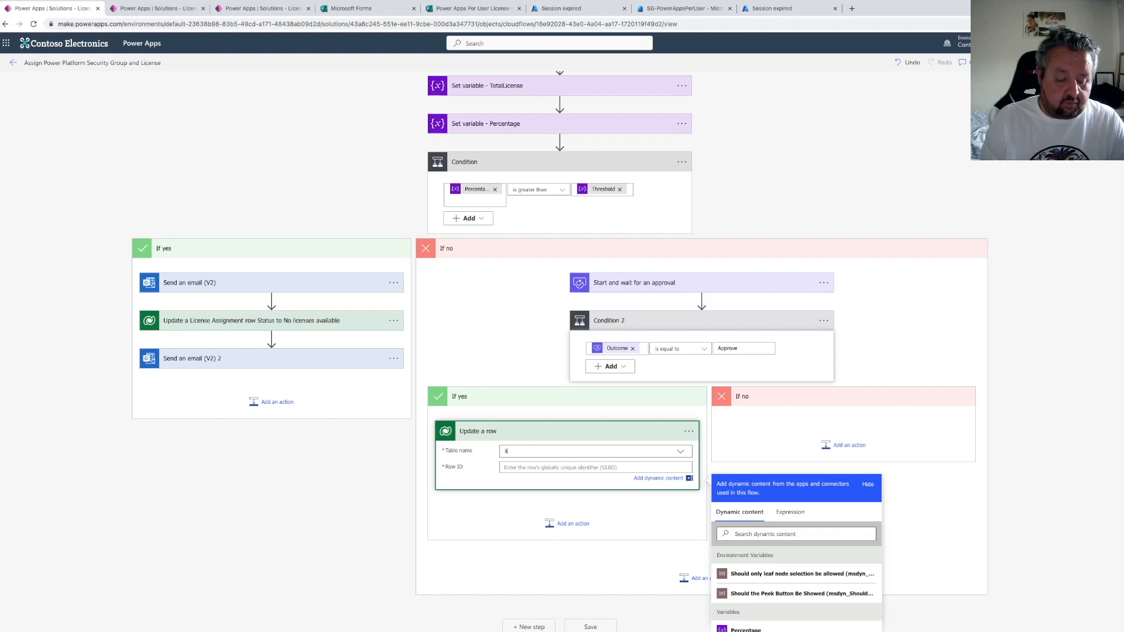
type("icense as")
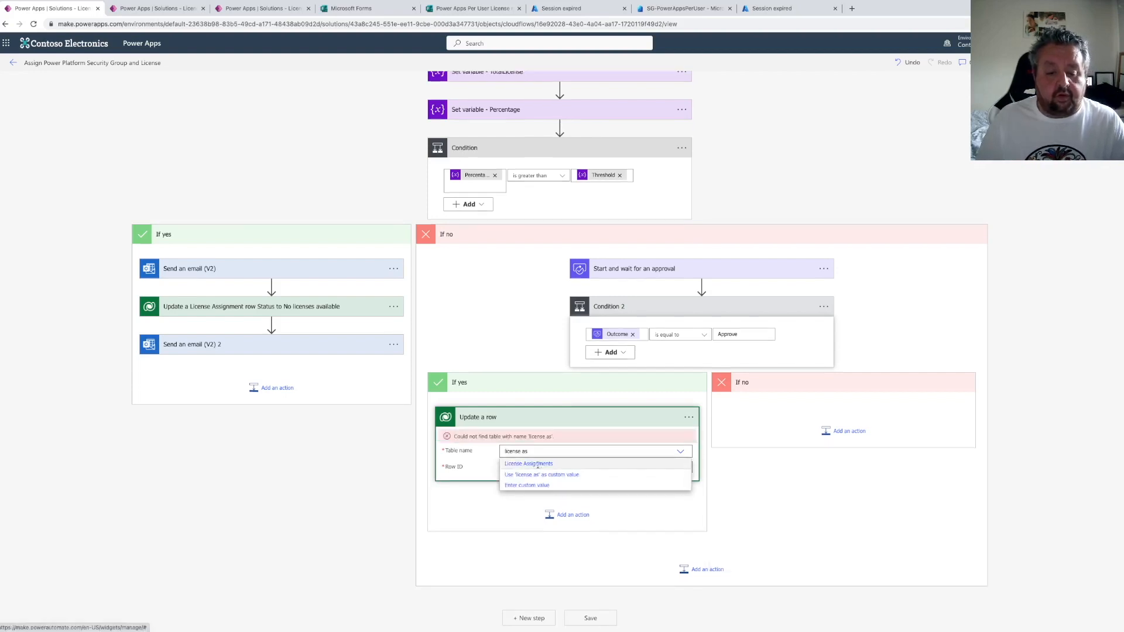
left_click(538, 464)
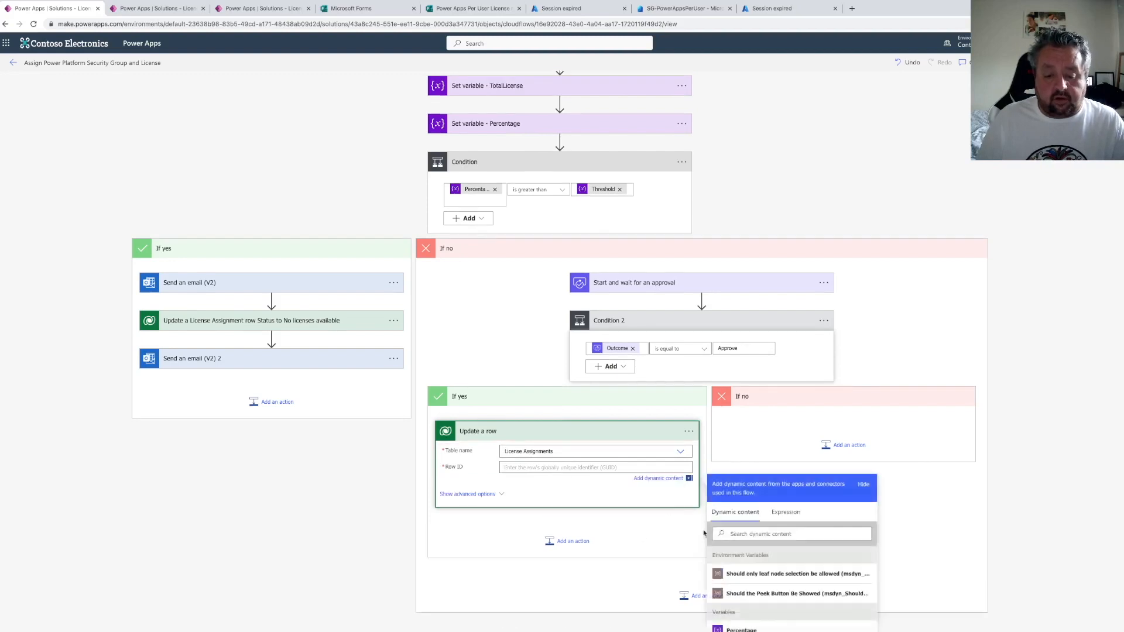
Set the row ID to the License Assignments identifier and, under advanced options, set Approval Status to Approved
scroll(705, 532, "down", 1)
left_click(752, 468)
type("license ass")
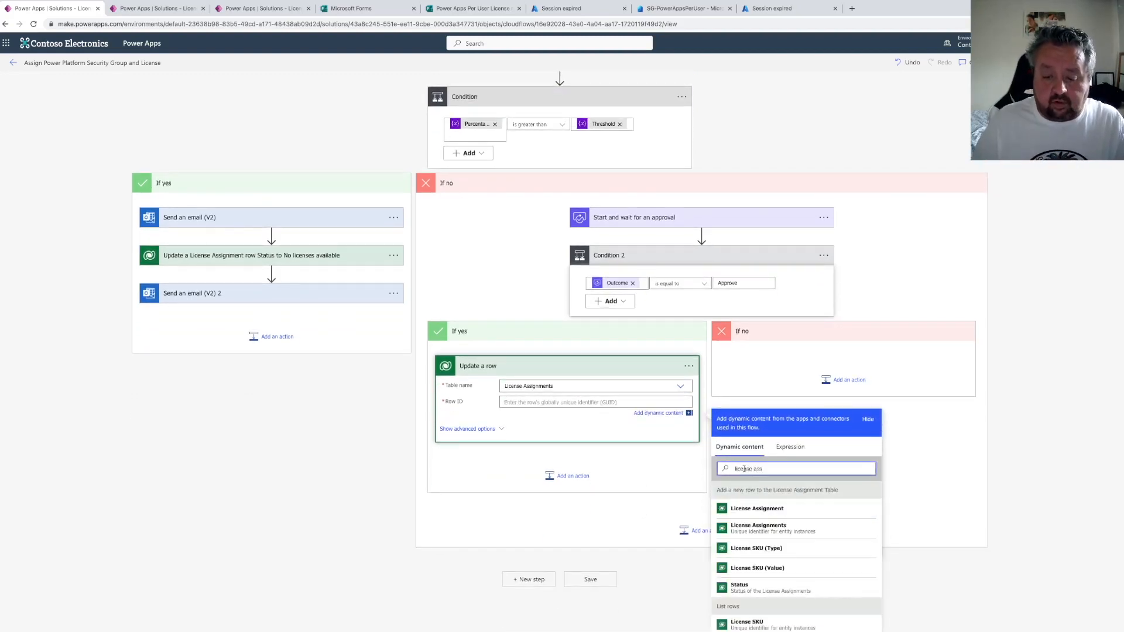
left_click(766, 529)
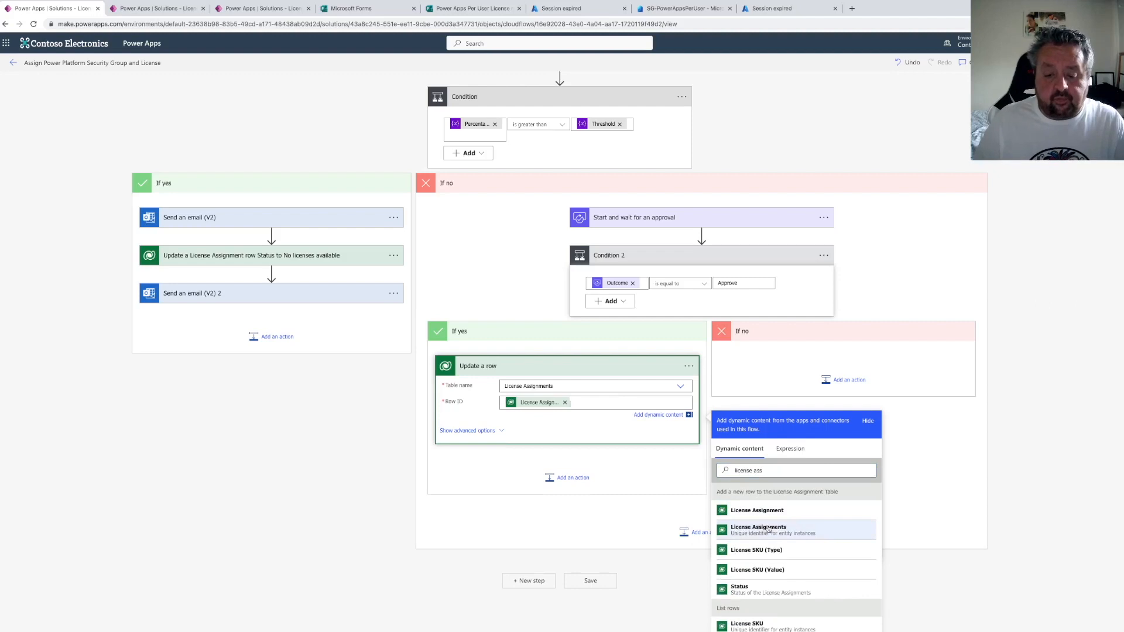
left_click(473, 431)
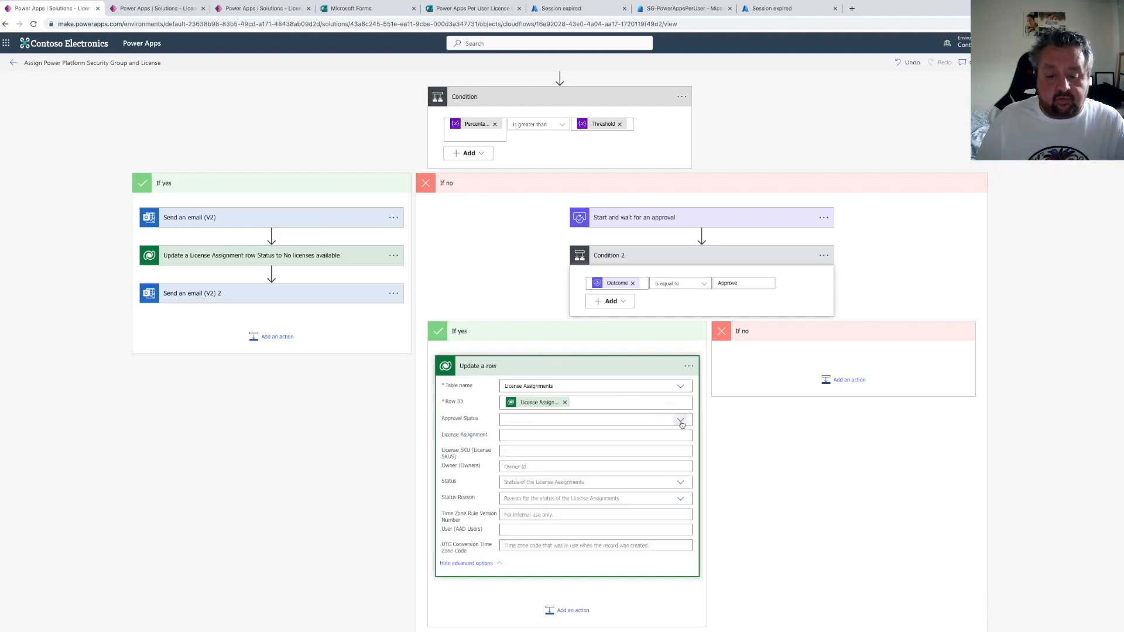
left_click(589, 426)
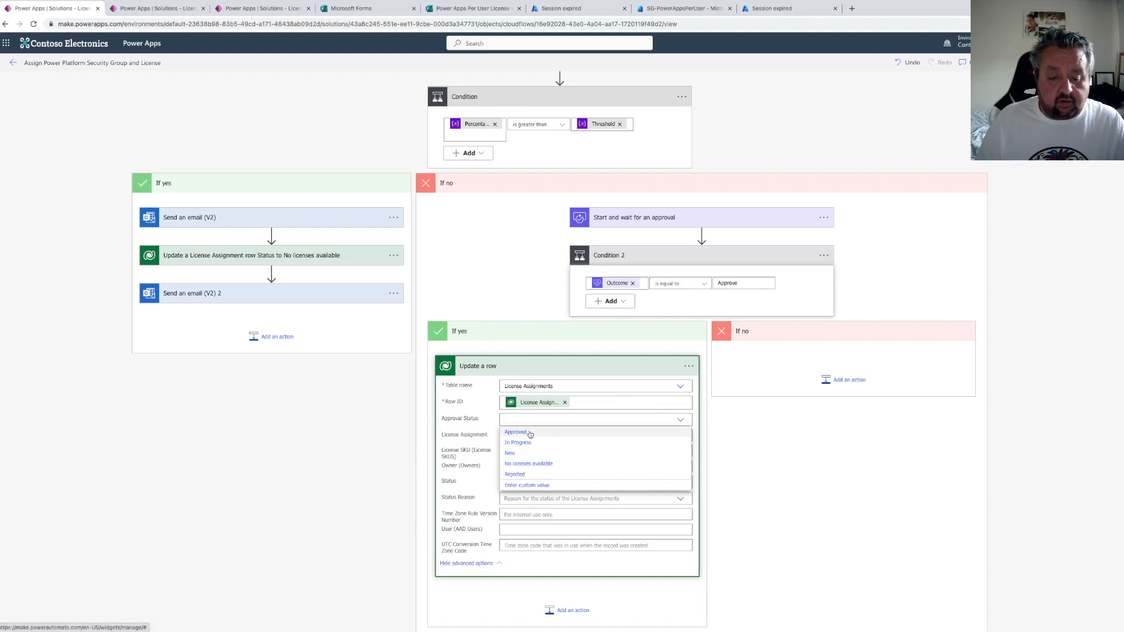
left_click(530, 434)
Add an Azure AD Add user to group action below the Update a row action
scroll(644, 550, "down", 3)
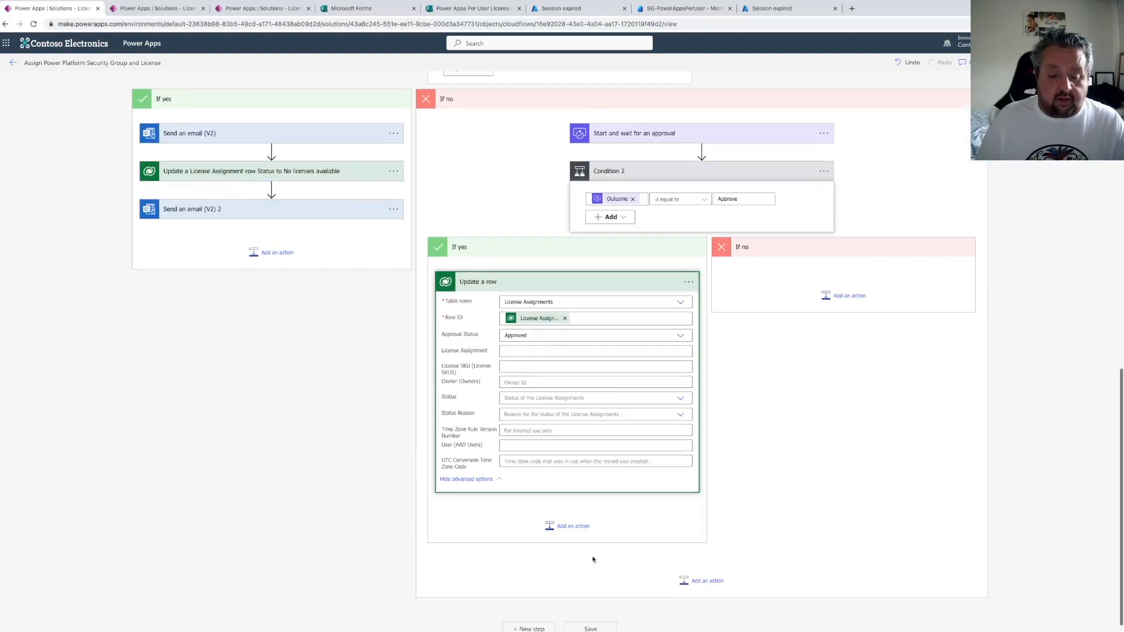
left_click(573, 515)
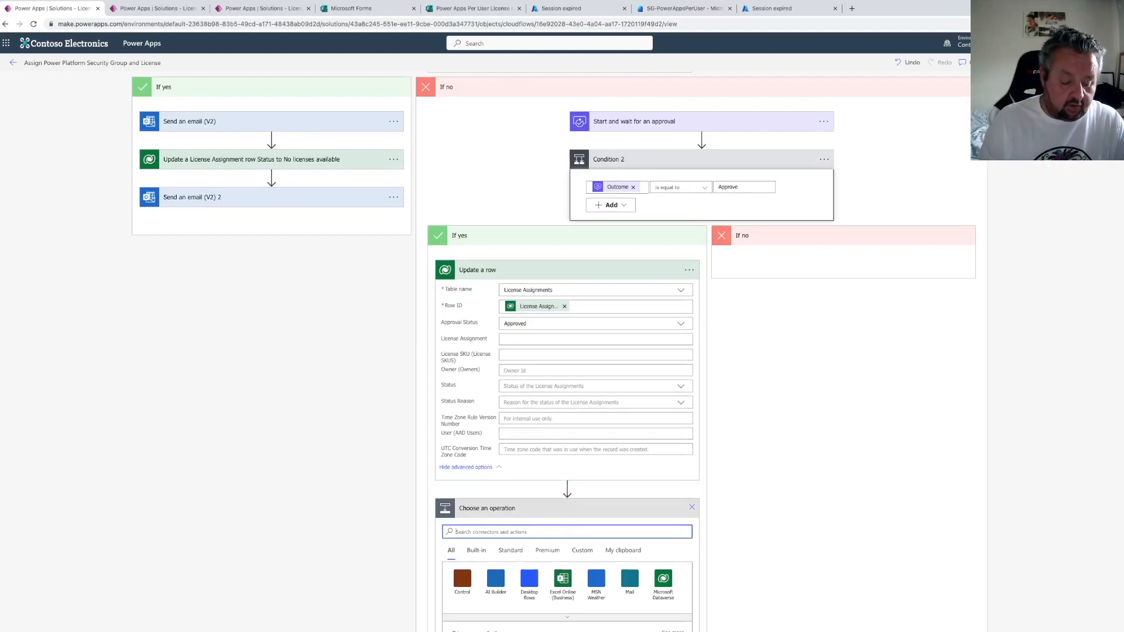
left_click(544, 532)
type("azure ad")
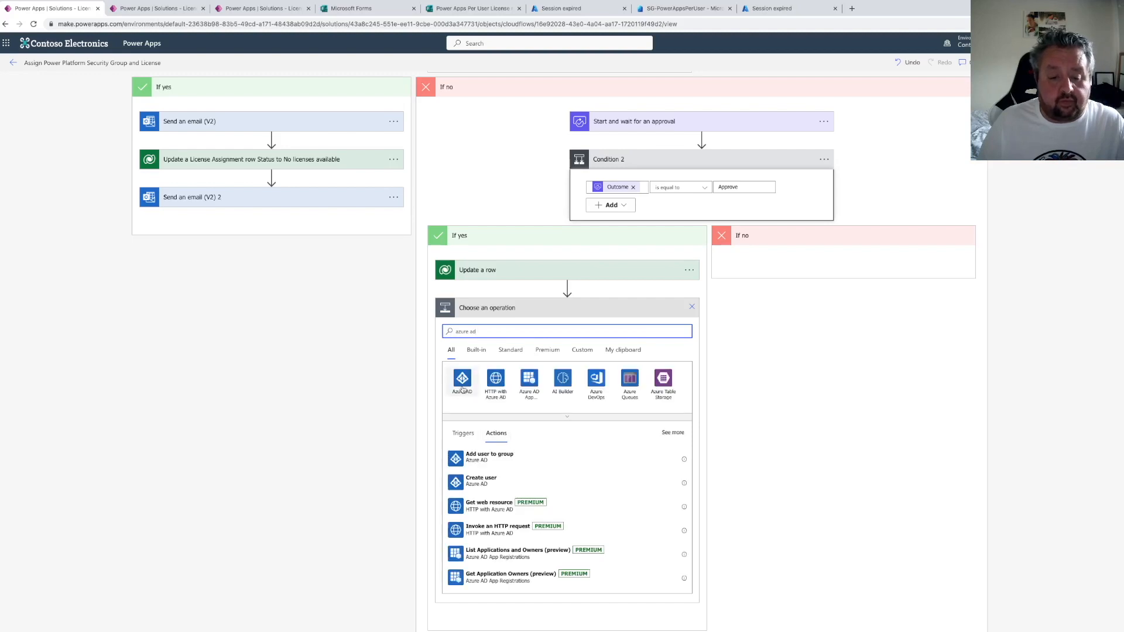
left_click(490, 462)
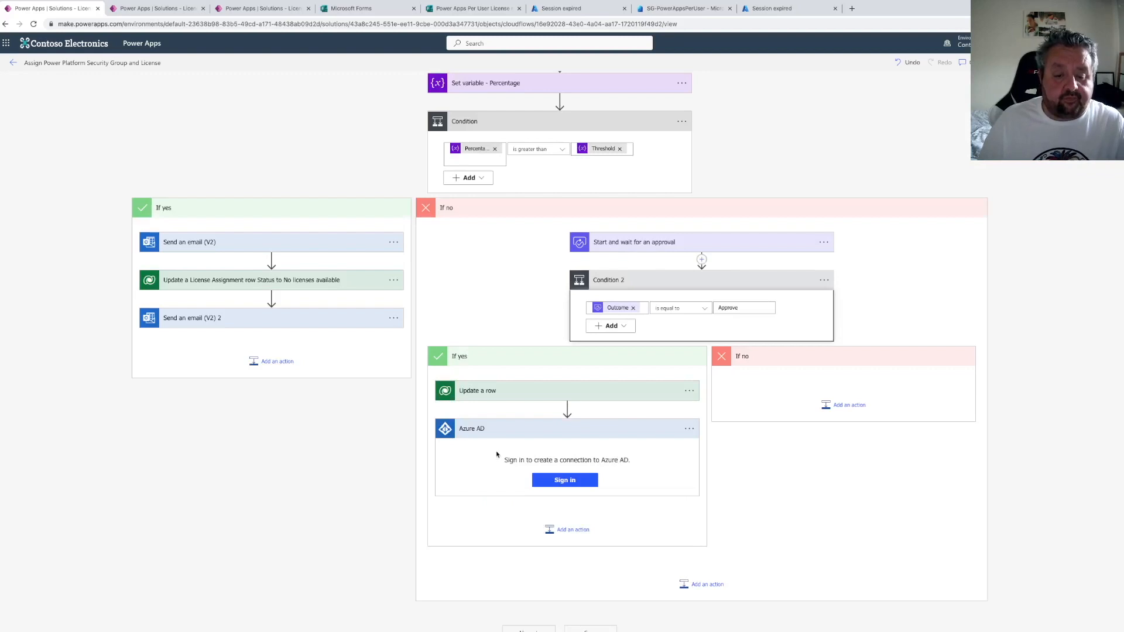
Copy the Object ID of the SG-PowerAppsPerUser group from the Entra admin center and return to the flow
left_click(657, 11)
left_click(547, 221)
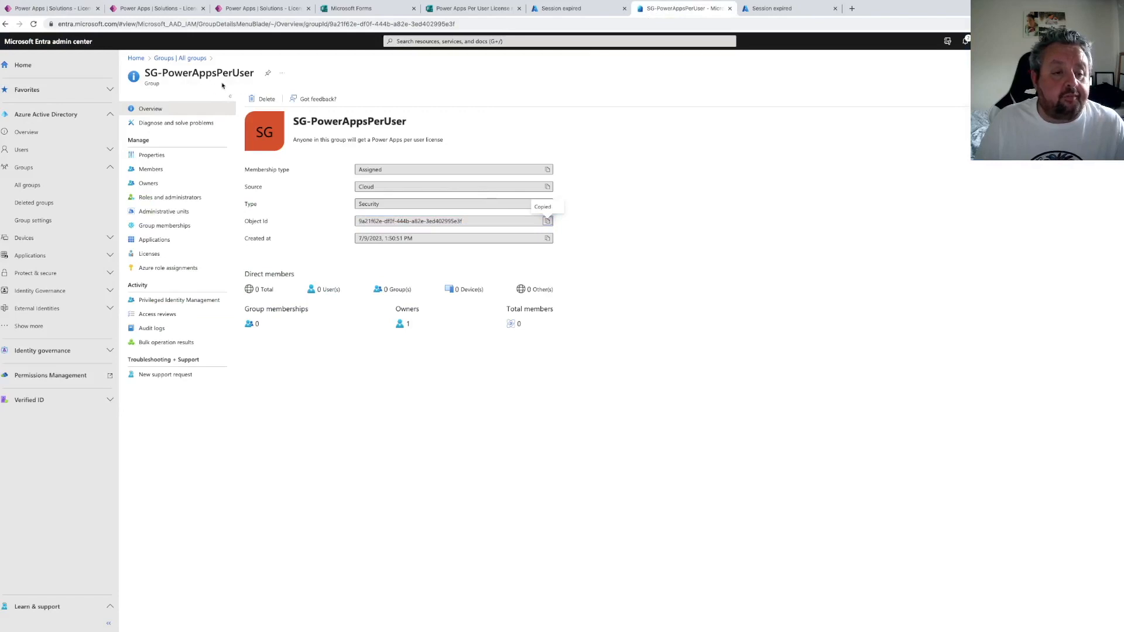
left_click(53, 8)
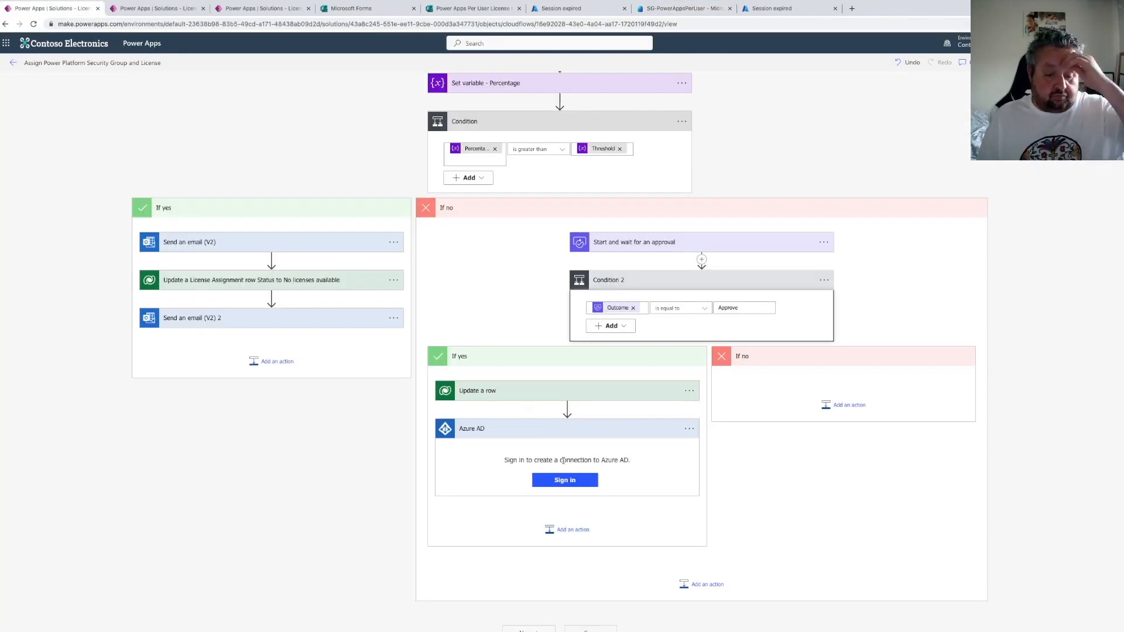
Sign in with the administrator account to create the Azure AD connection and accept the requested permissions
left_click(564, 481)
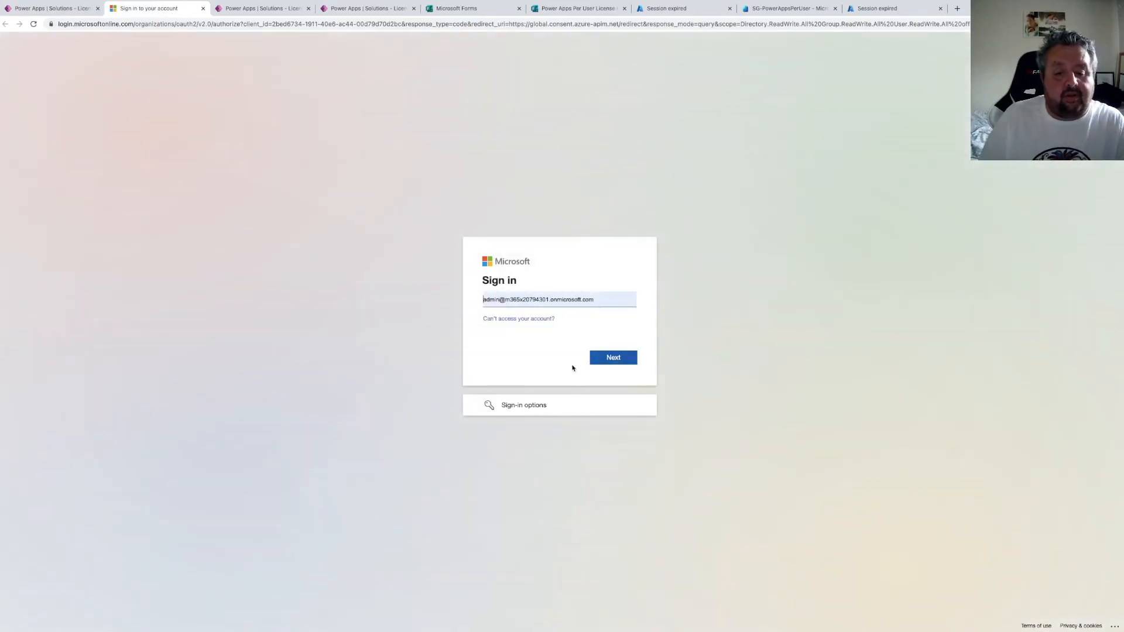
left_click(612, 358)
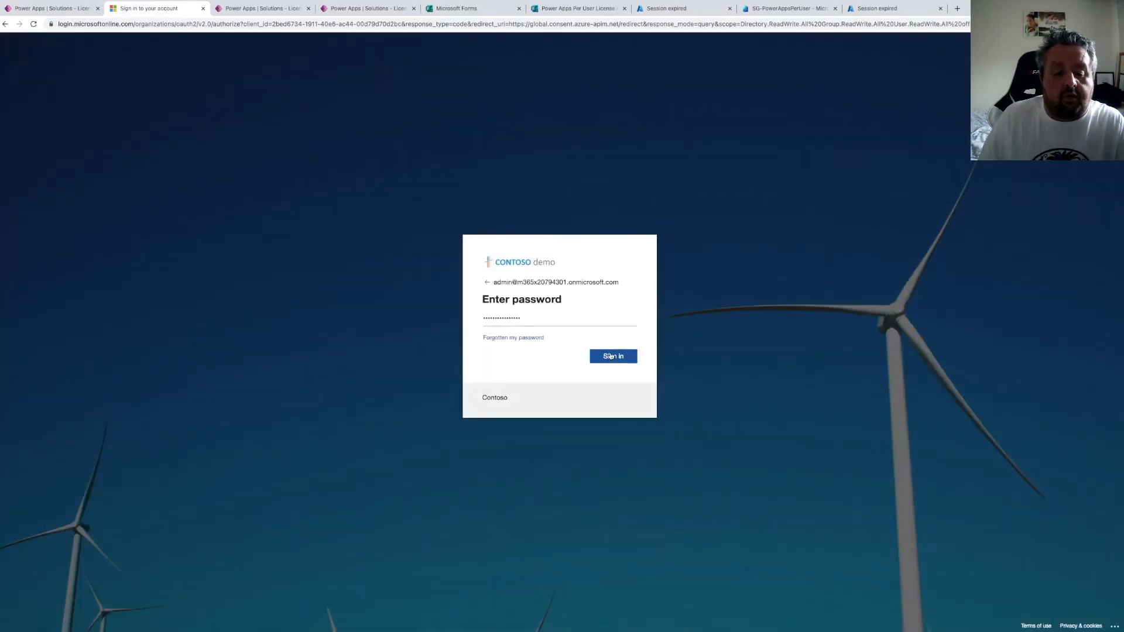
left_click(607, 356)
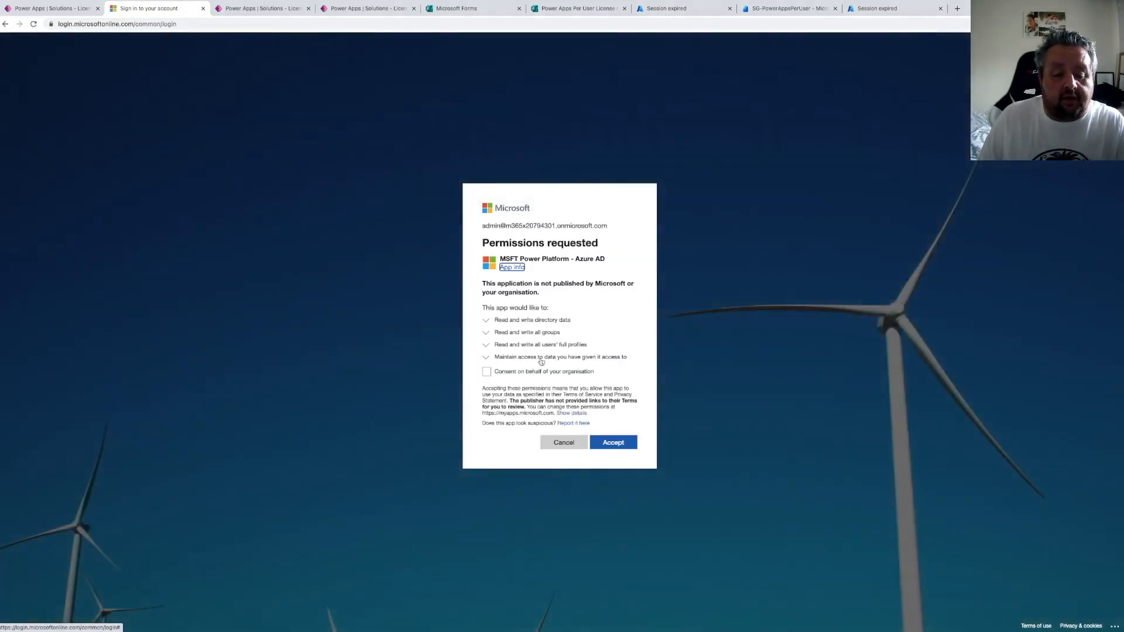
left_click(487, 372)
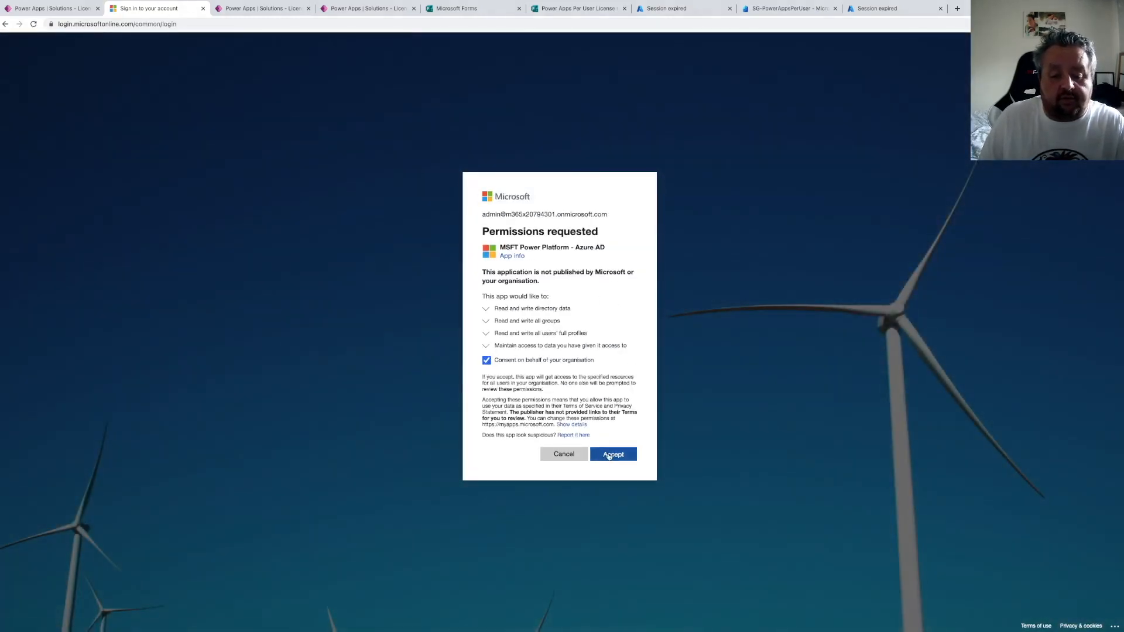
left_click(609, 456)
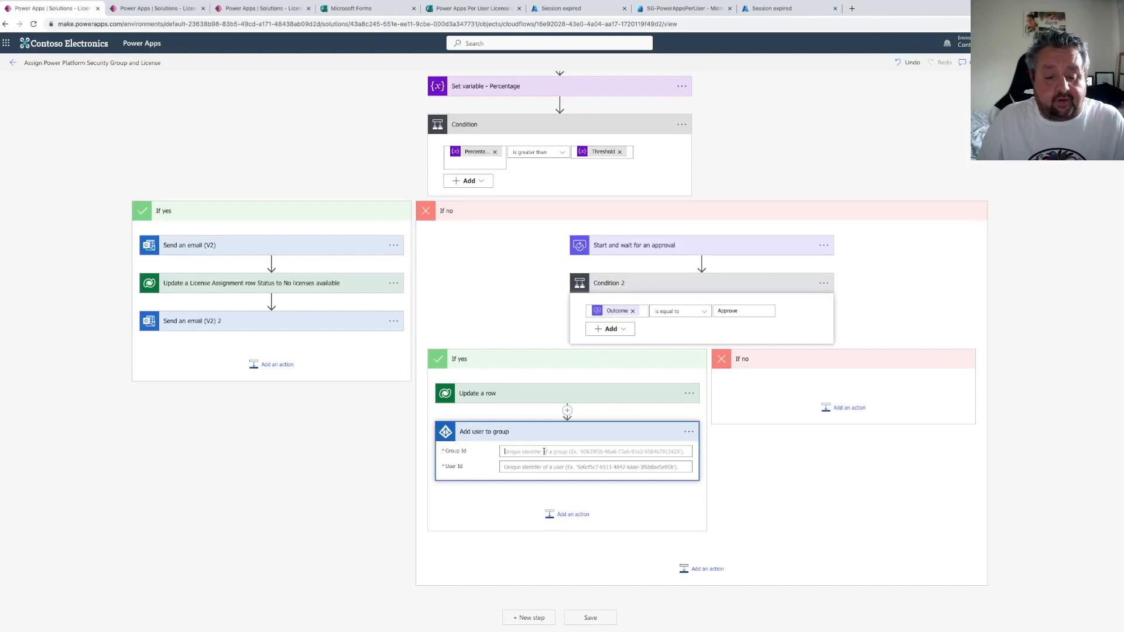
Paste the group's Object ID into Group Id and set User Id to the Id from Get user profile (V2)
key("ctrl+v")
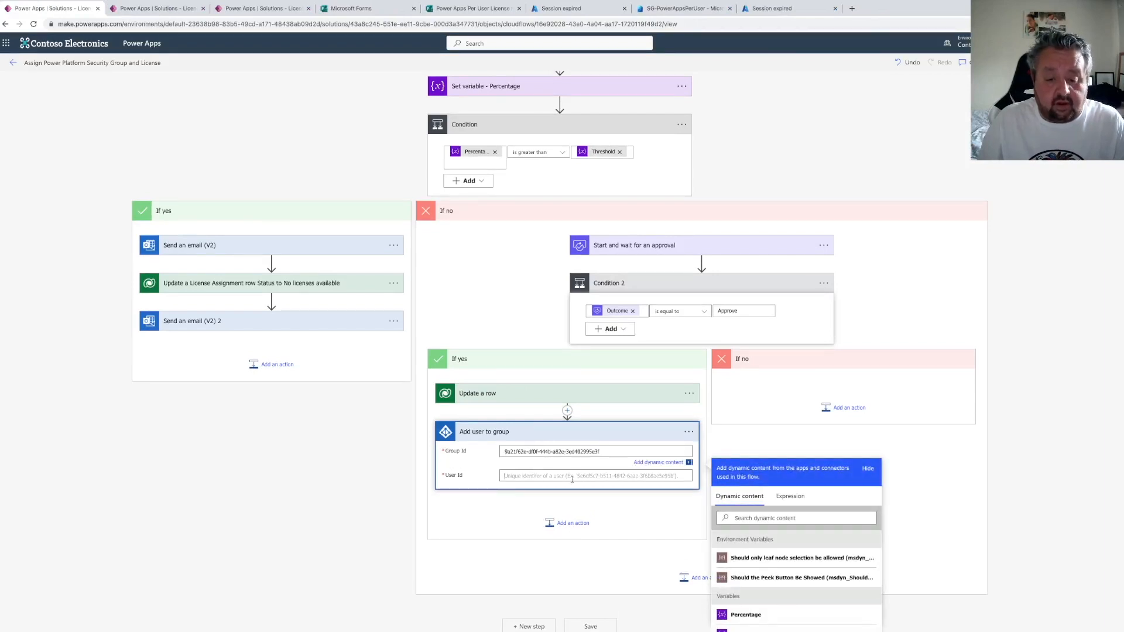
left_click(748, 545)
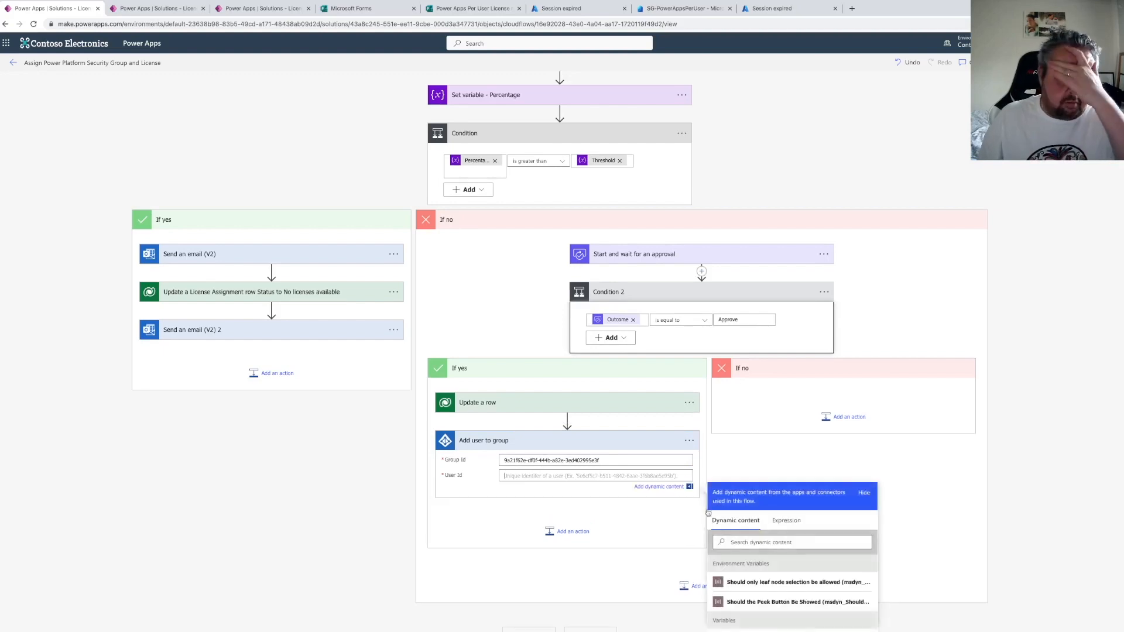
left_click(736, 542)
type("id")
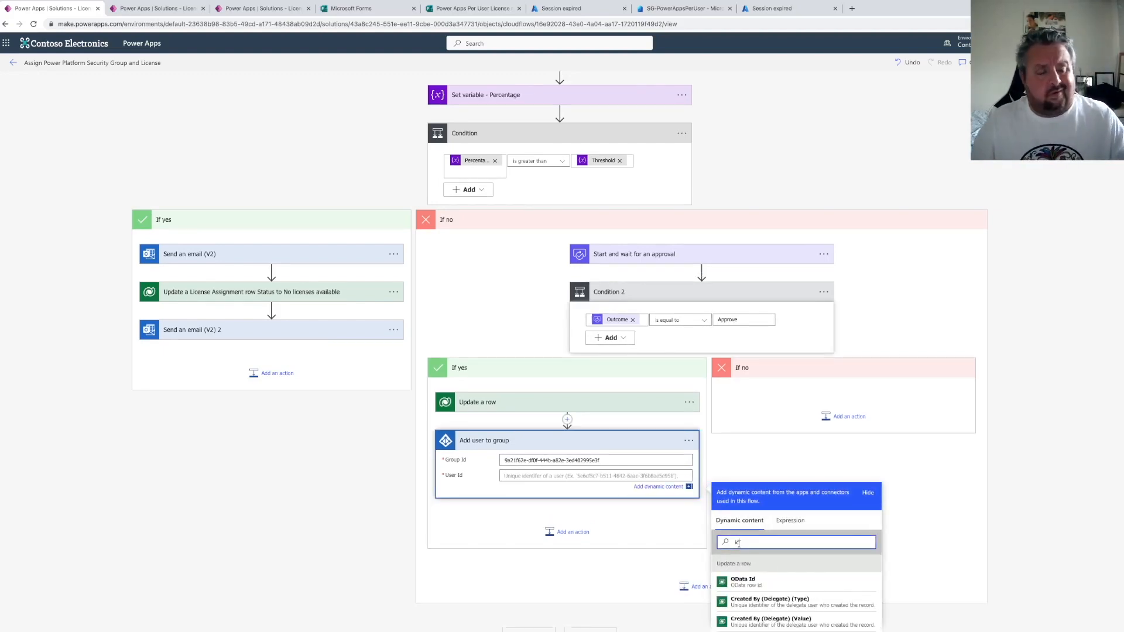
scroll(761, 551, "down", 10)
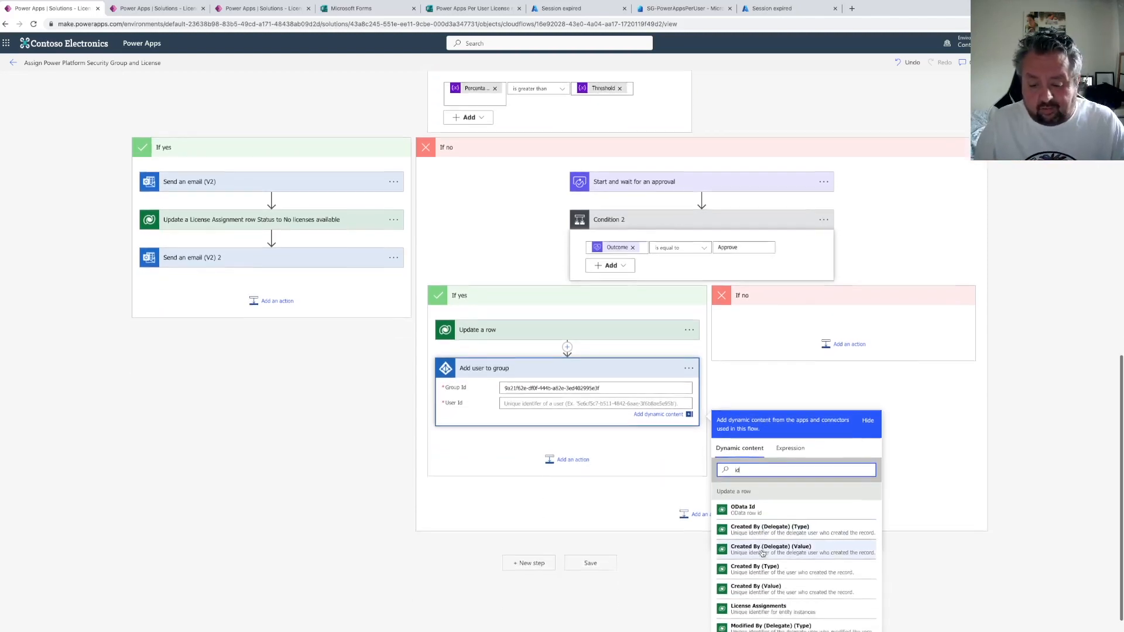
scroll(755, 561, "down", 3)
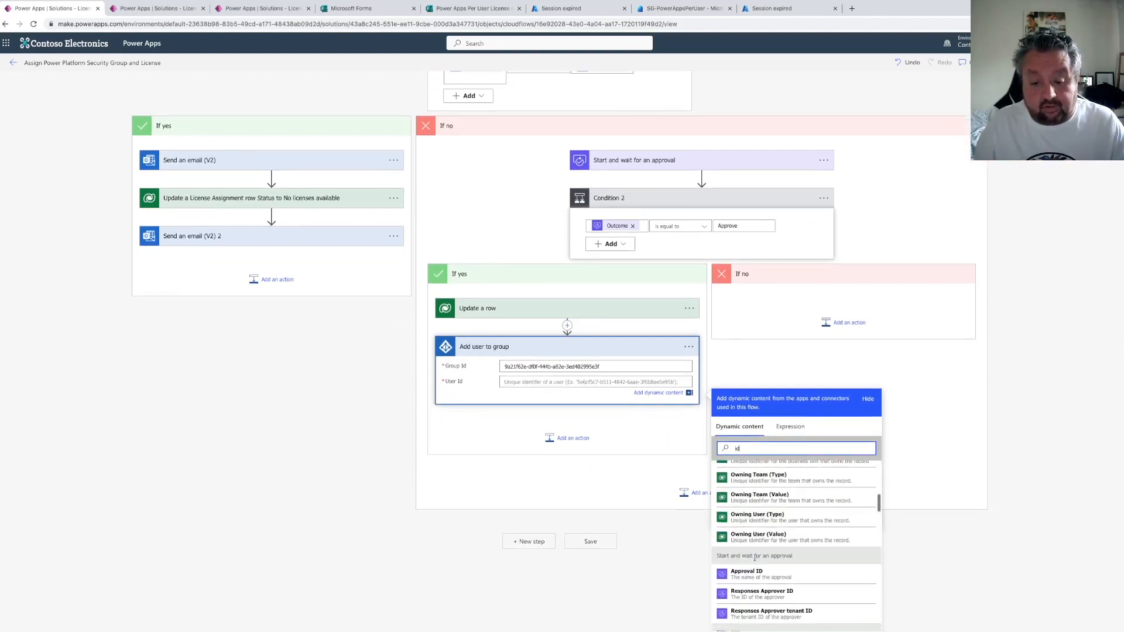
scroll(755, 560, "up", 3)
scroll(757, 561, "down", 1)
scroll(756, 561, "down", 10)
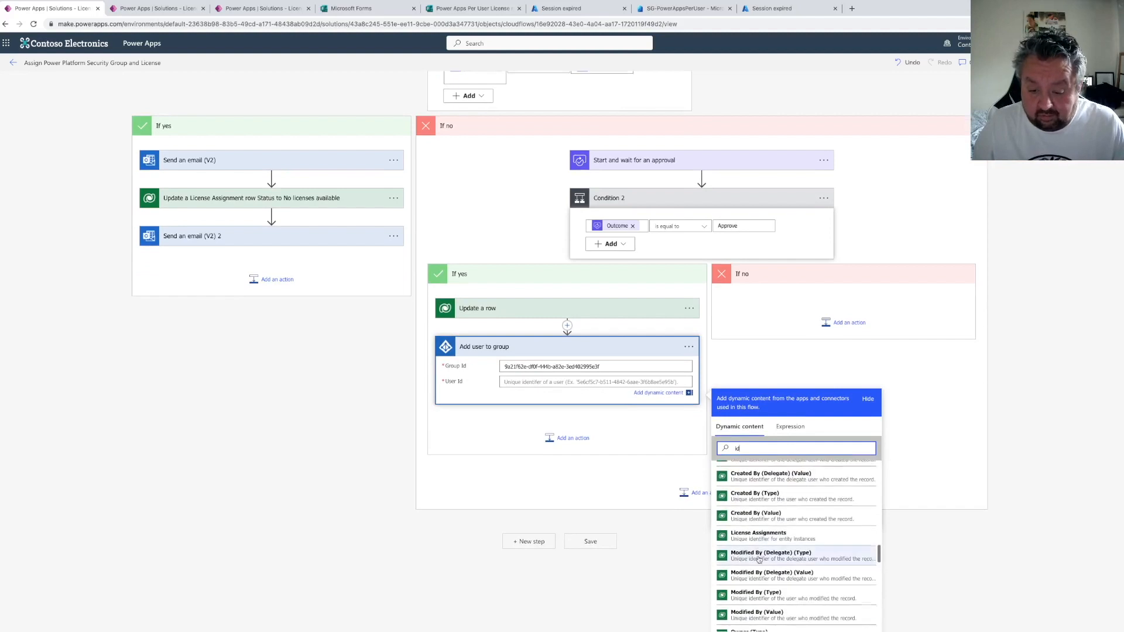
left_click(748, 585)
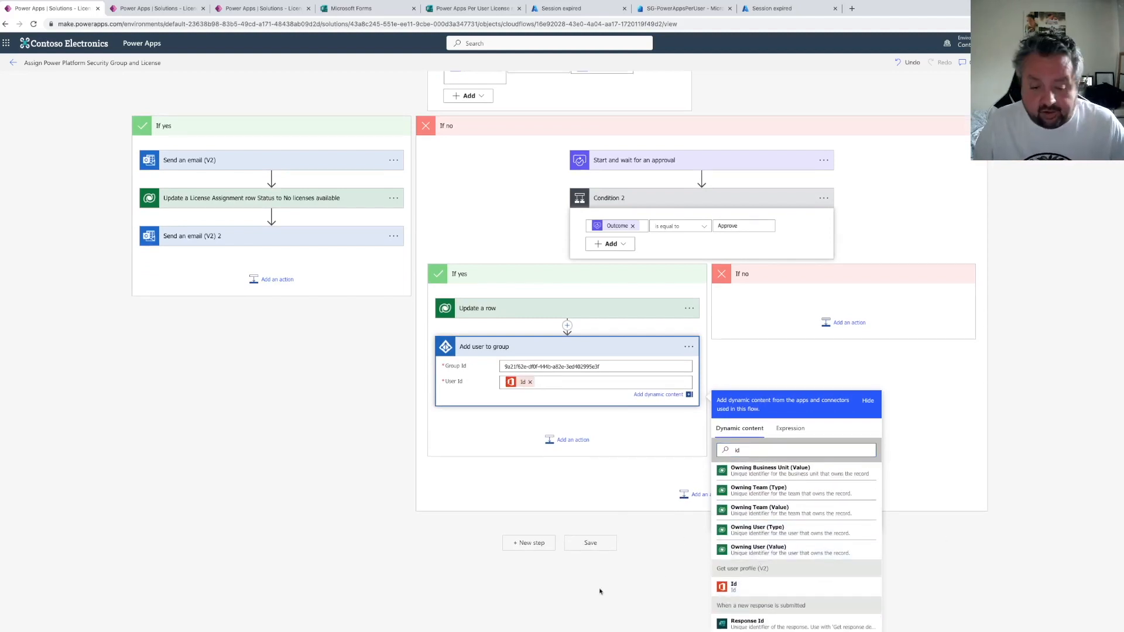
Add a Send an email (V2) action below Add user to group, addressed to the Responses Approver email
left_click(575, 445)
left_click(527, 458)
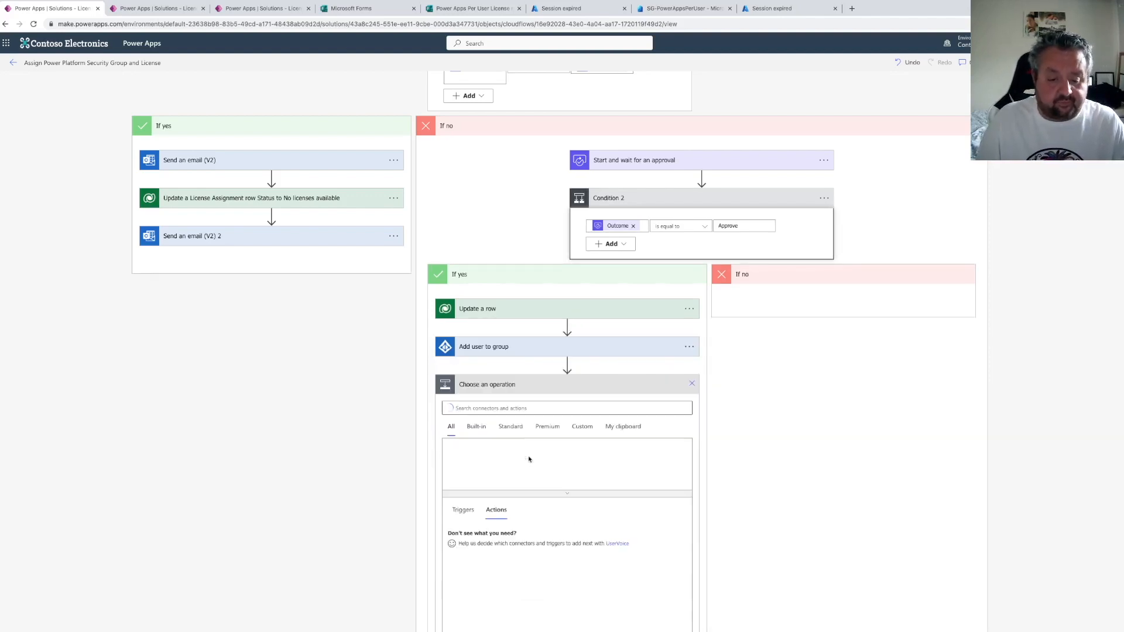
type("iend an email")
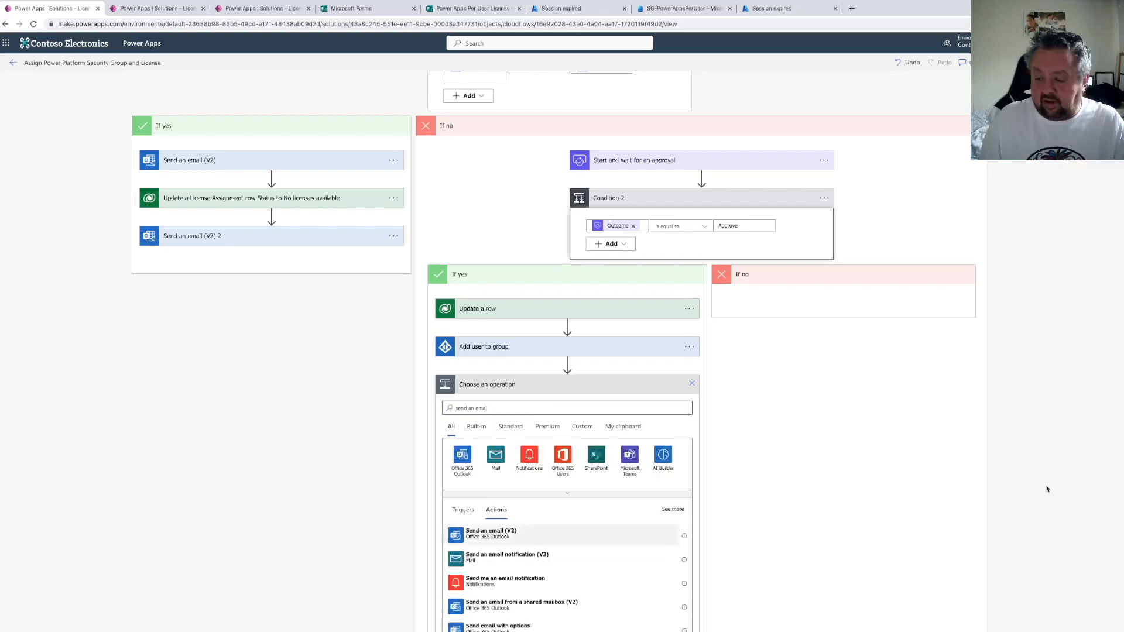
left_click(491, 532)
left_click(572, 417)
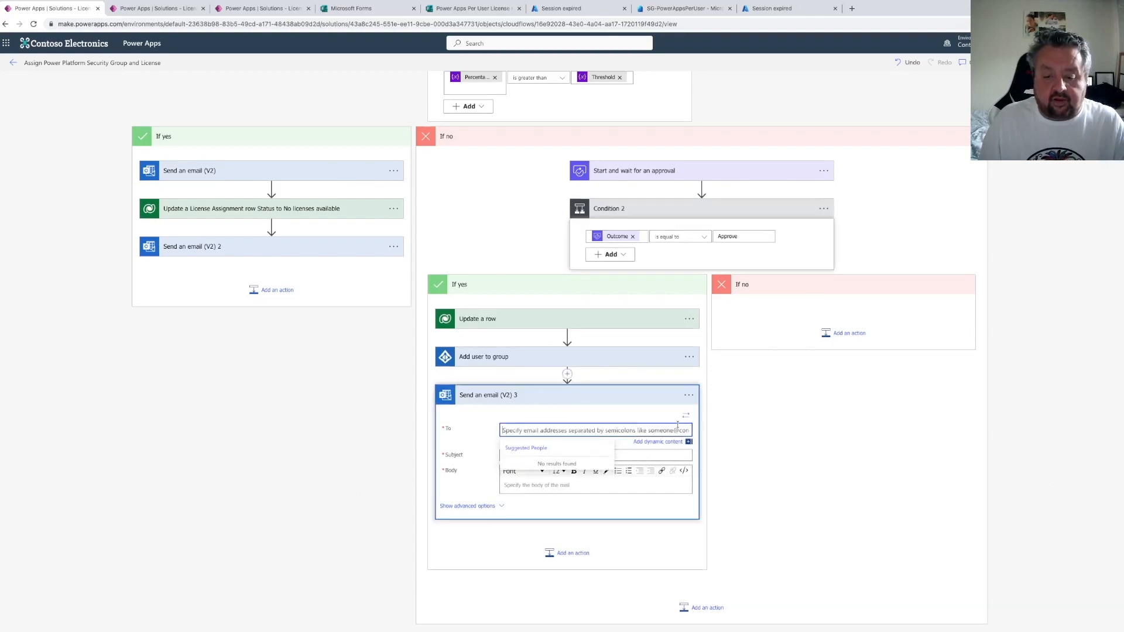
left_click(597, 431)
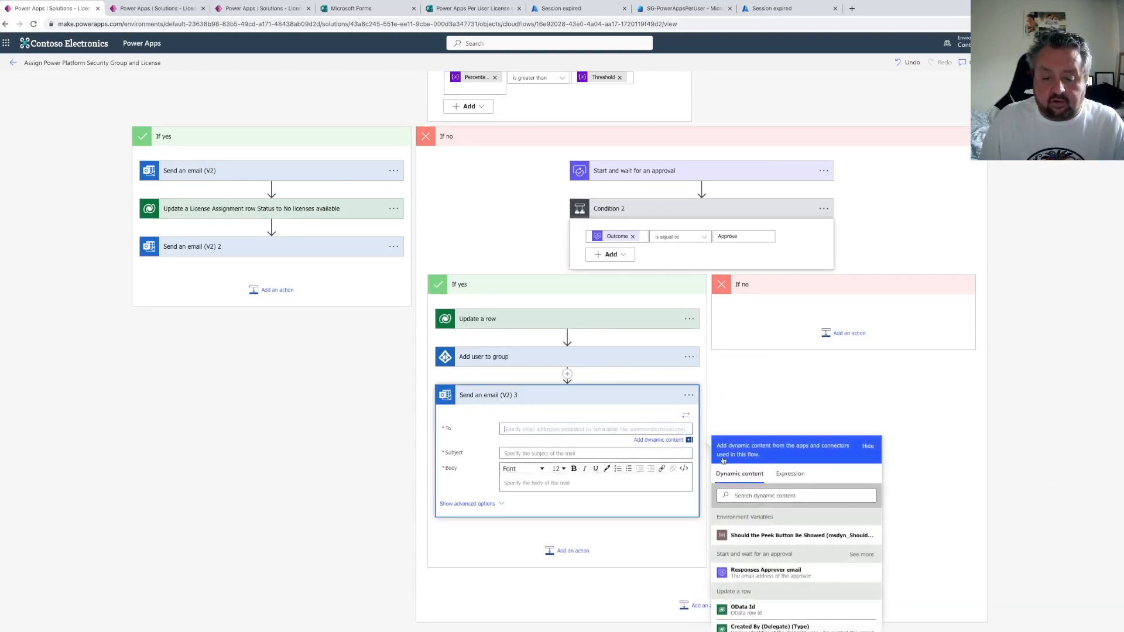
left_click(761, 495)
type("responder")
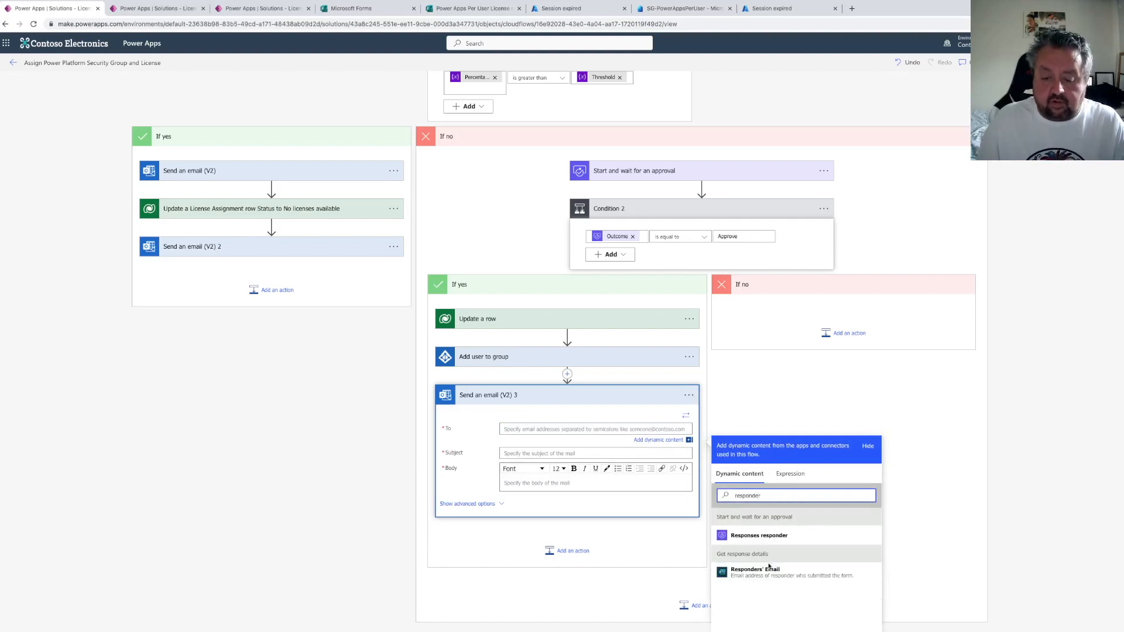
left_click(769, 568)
Set the email subject to "You already have a license" and the body to "You already have a license assigned, no further action will be taken."
left_click(560, 456)
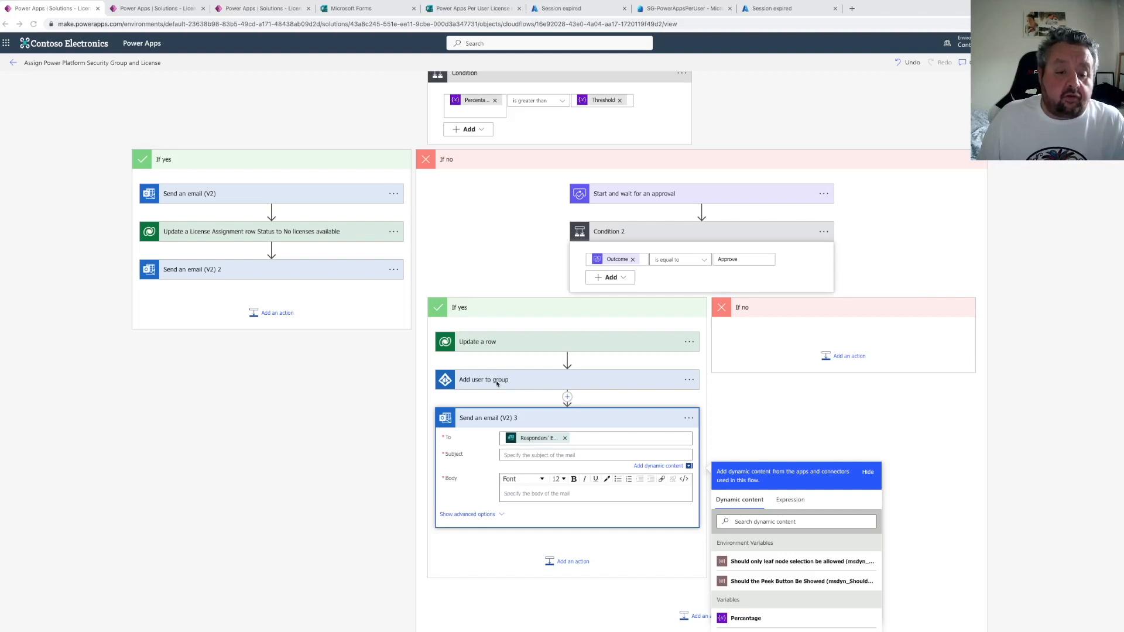
left_click(511, 454)
type("You already have a license")
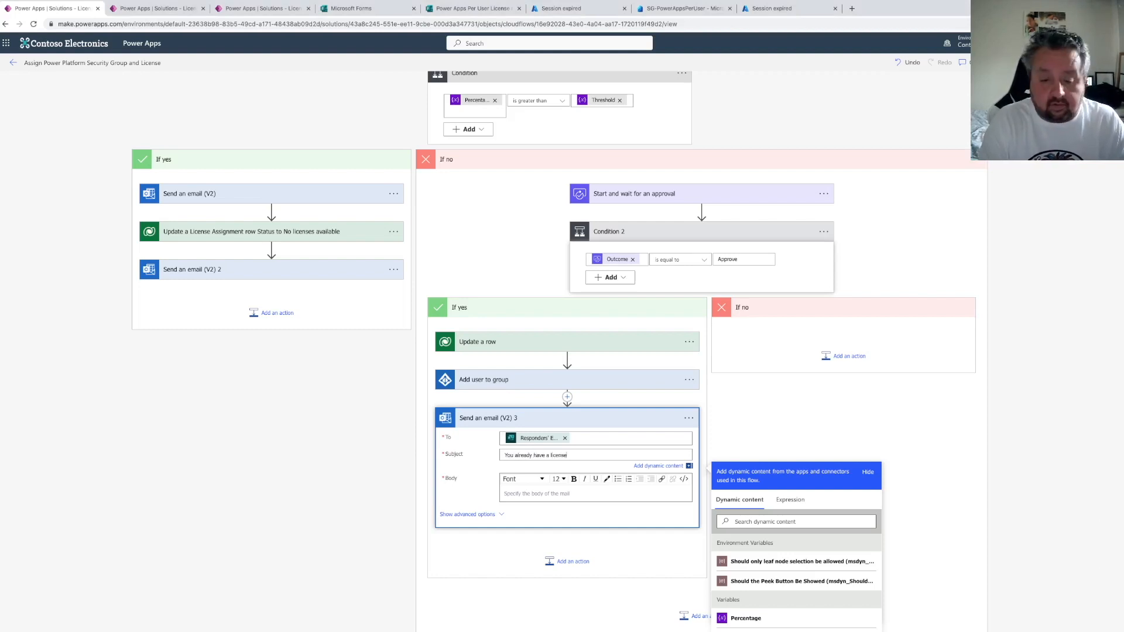
left_click(529, 496)
type("You already have a license assigned, no furth")
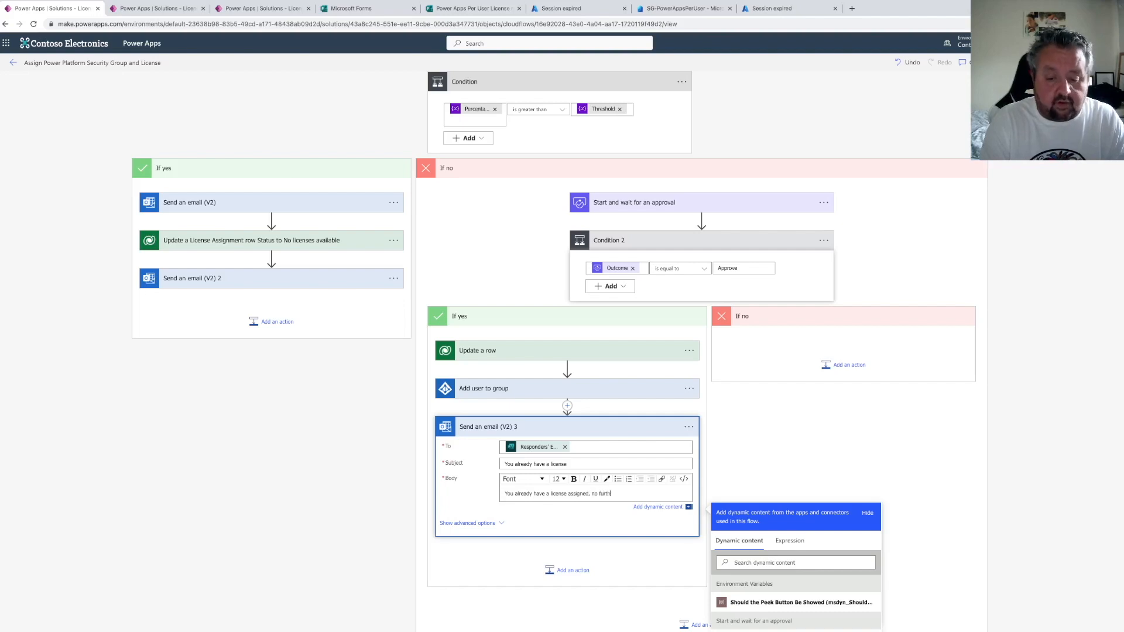
type("n will be taken.")
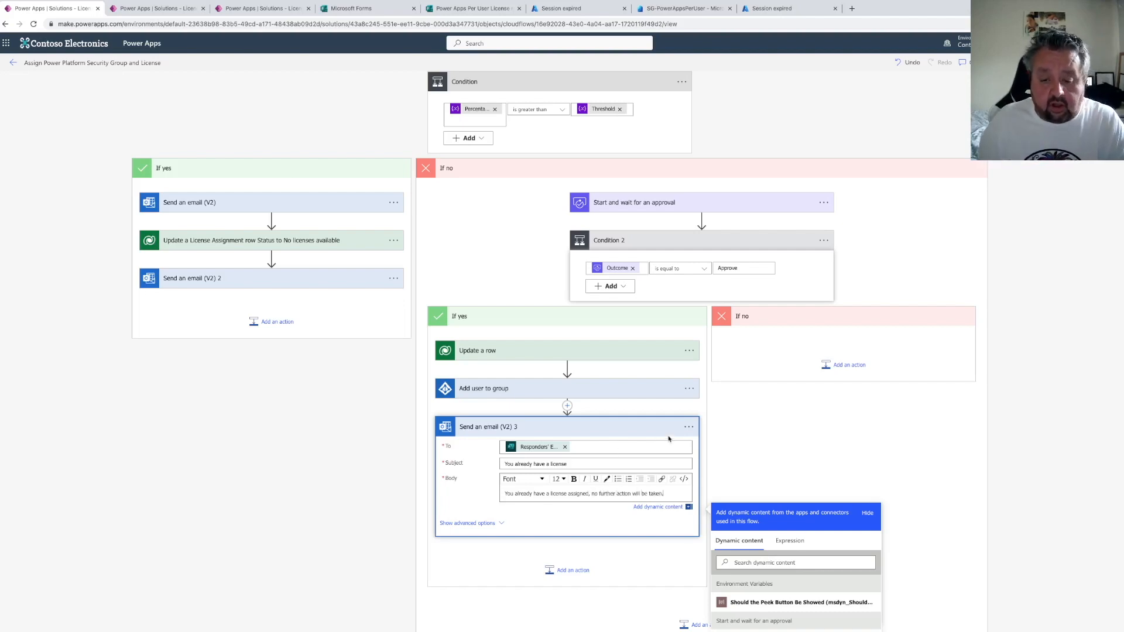
Configure the email's run-after settings so it runs when Add user to group does not succeed
left_click(689, 427)
left_click(741, 520)
left_click(575, 444)
left_click(576, 454)
left_click(576, 465)
left_click(576, 476)
left_click(545, 499)
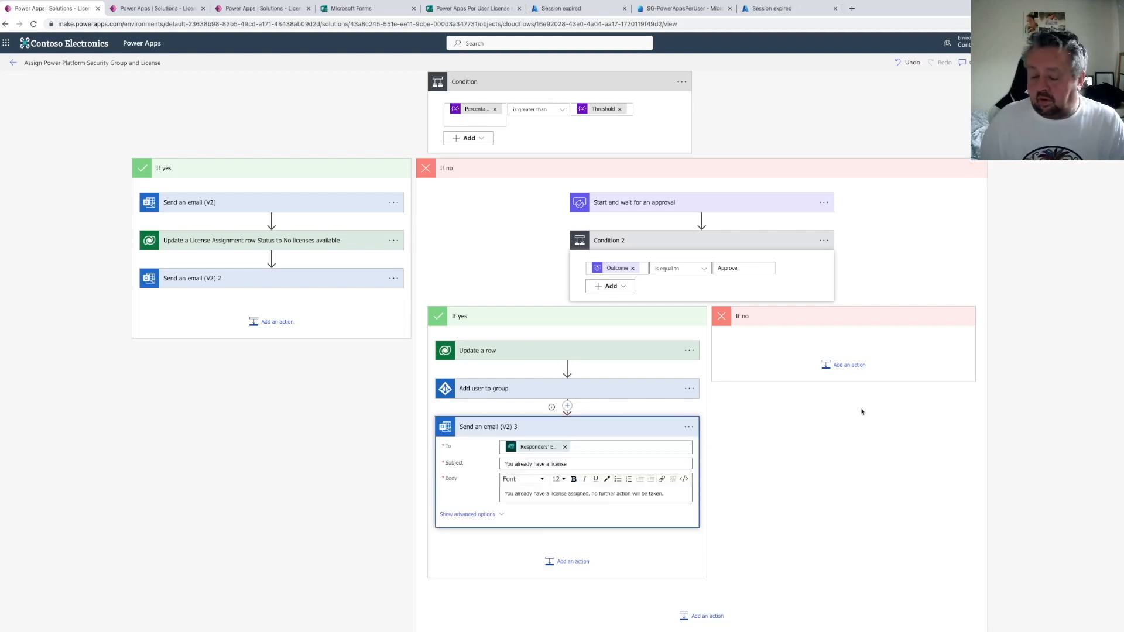
Add a Terminate action after the email with its status set to Succeeded
left_click(567, 562)
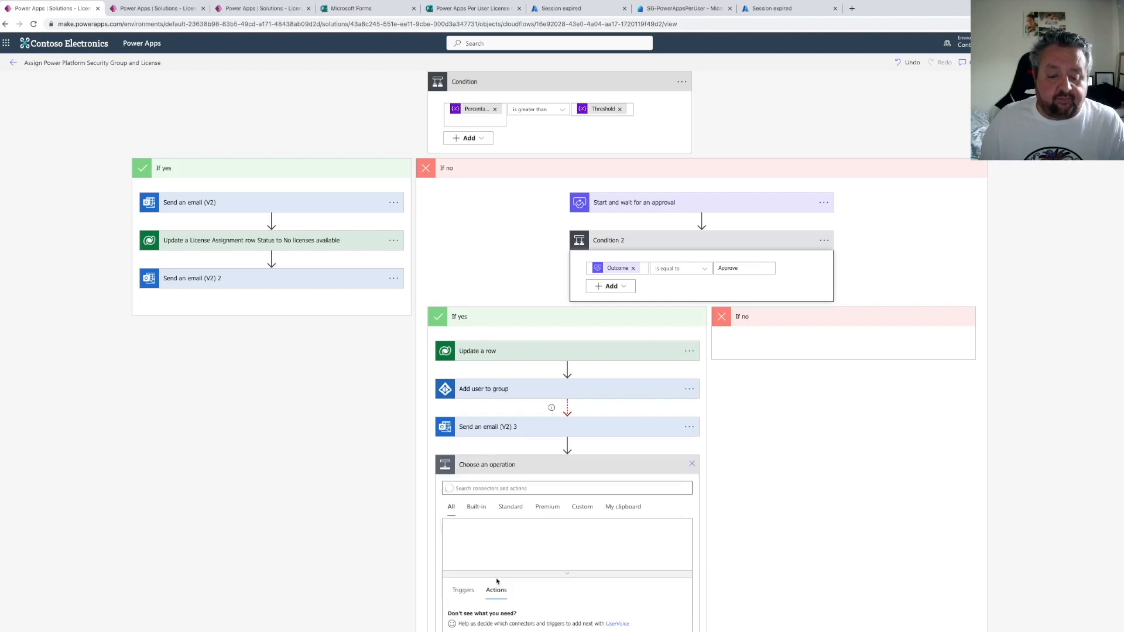
left_click(497, 489)
type("terminate")
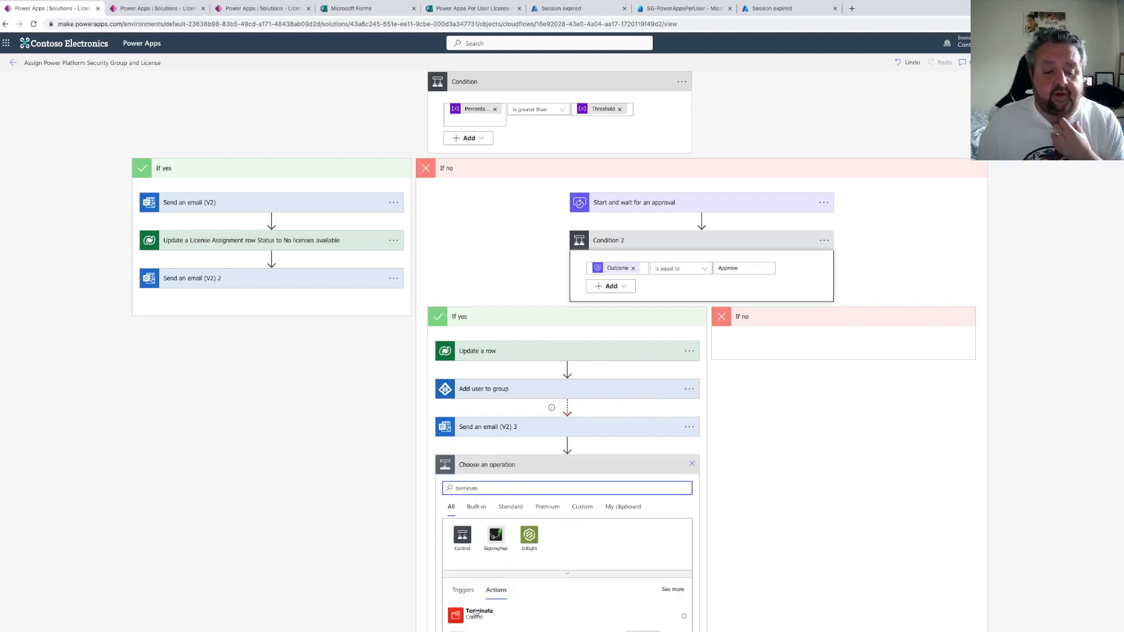
left_click(474, 617)
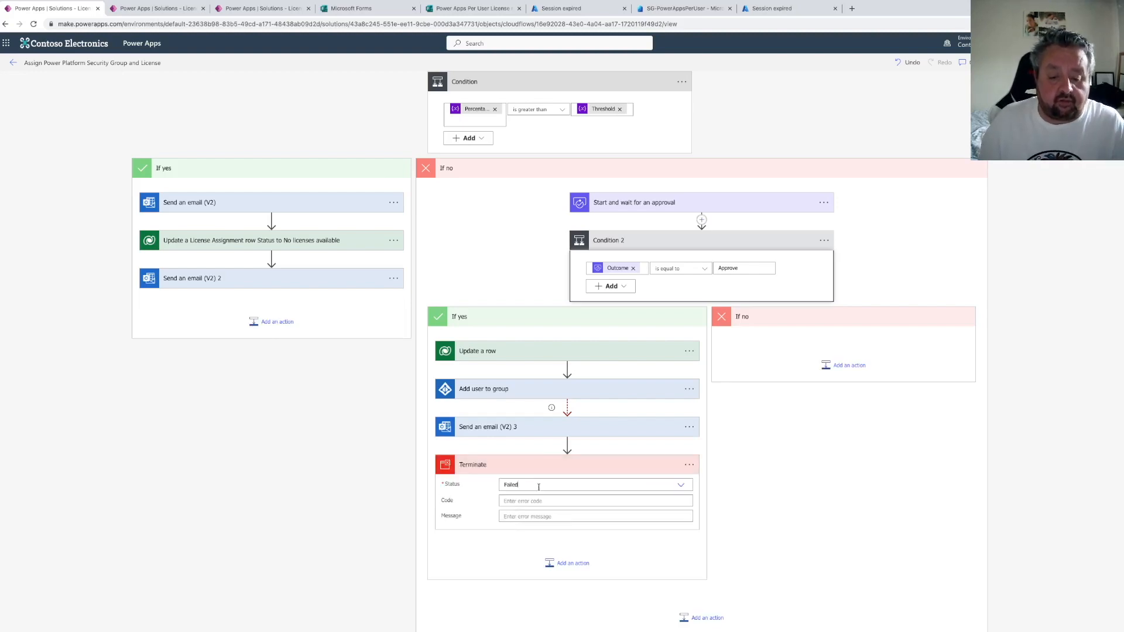
left_click(579, 485)
left_click(554, 518)
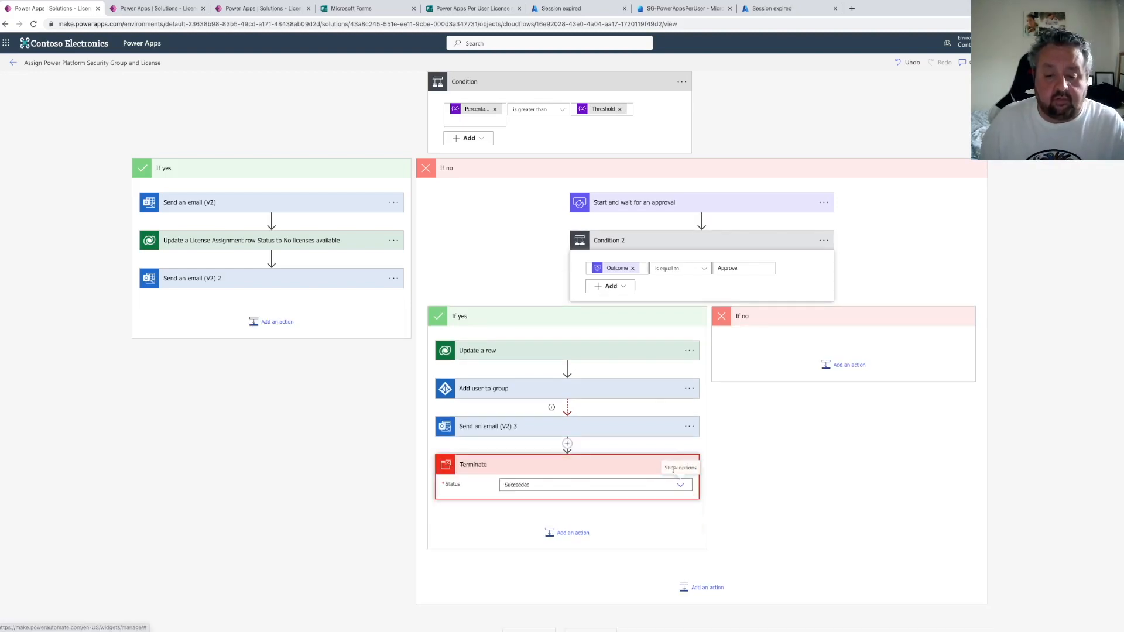
left_click(689, 464)
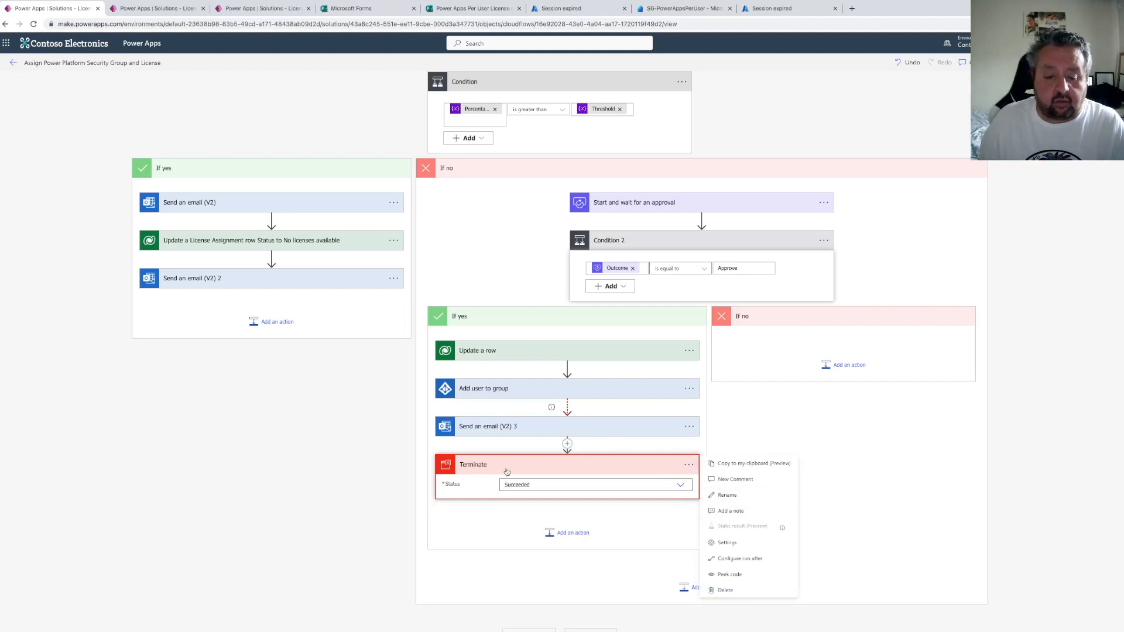
left_click(540, 510)
scroll(640, 494, "down", 1)
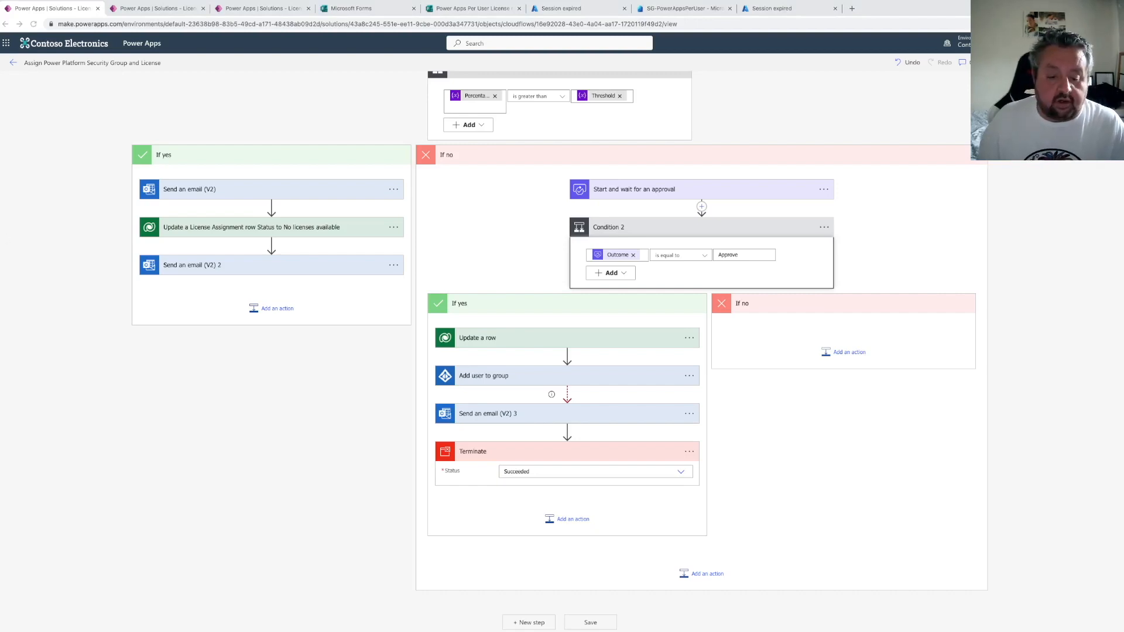
Add a Dataverse Update a row action after Terminate and choose the License SKUS table
left_click(570, 521)
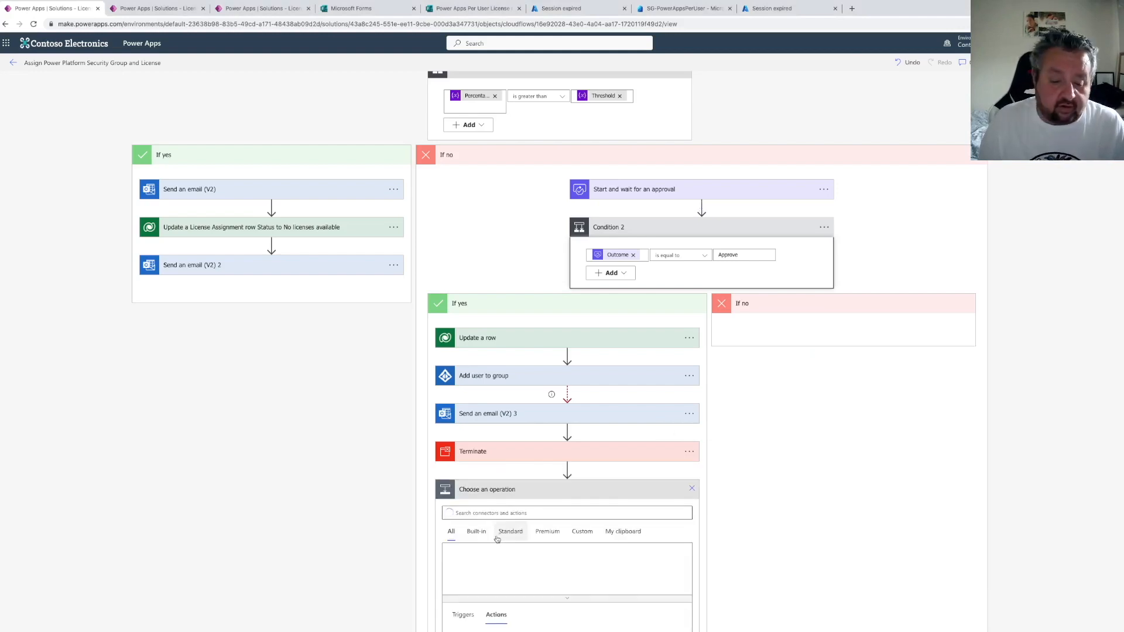
type("update")
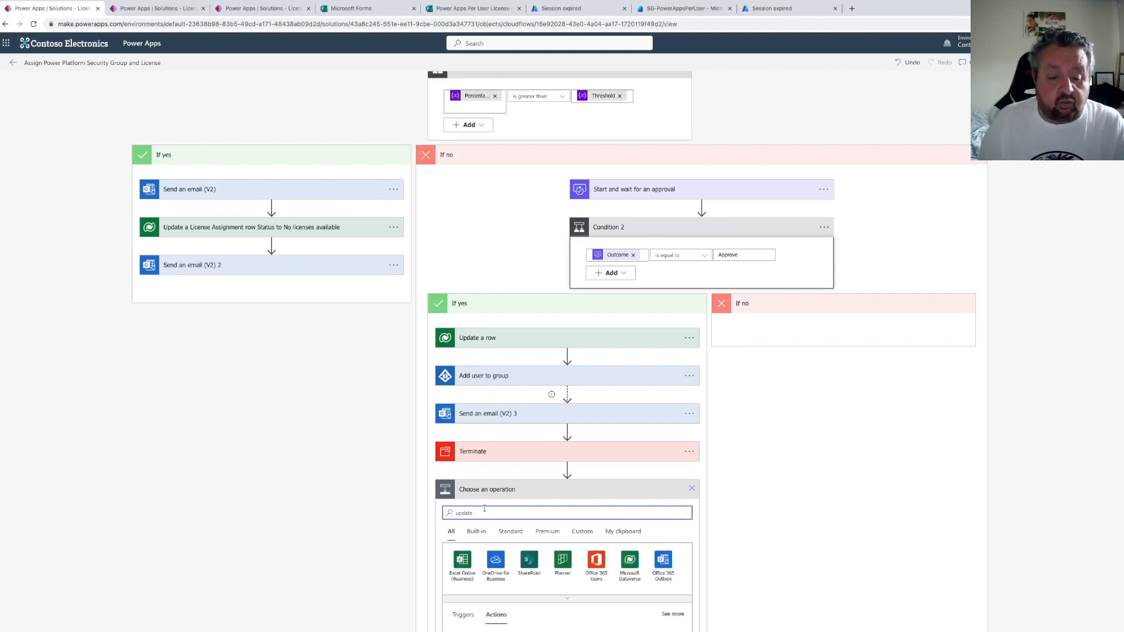
scroll(485, 509, "down", 1)
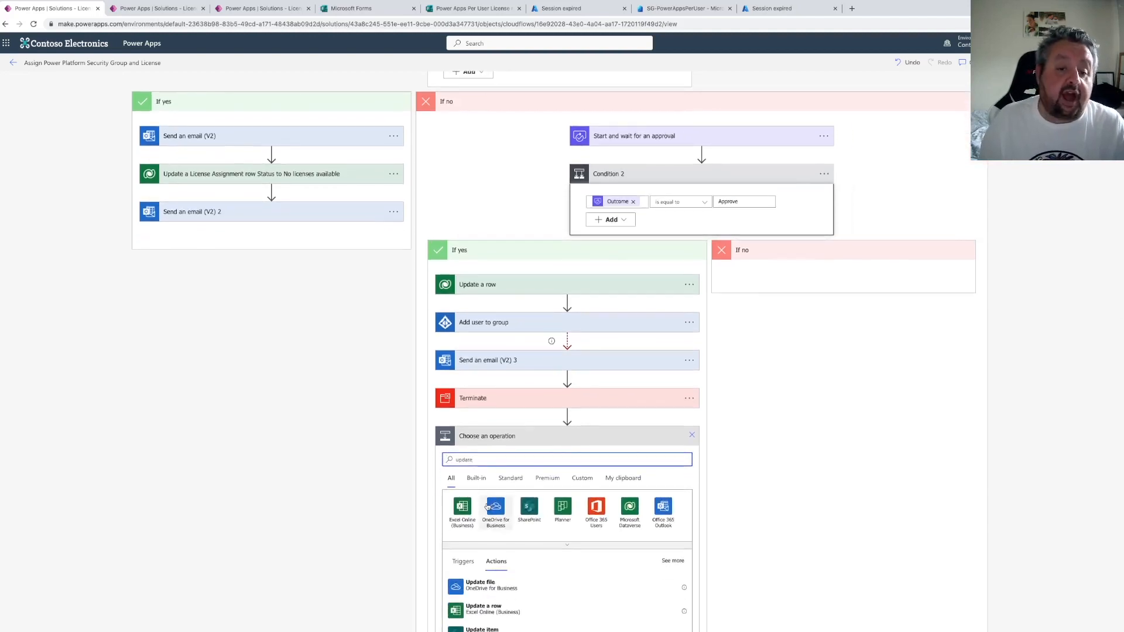
scroll(489, 508, "down", 1)
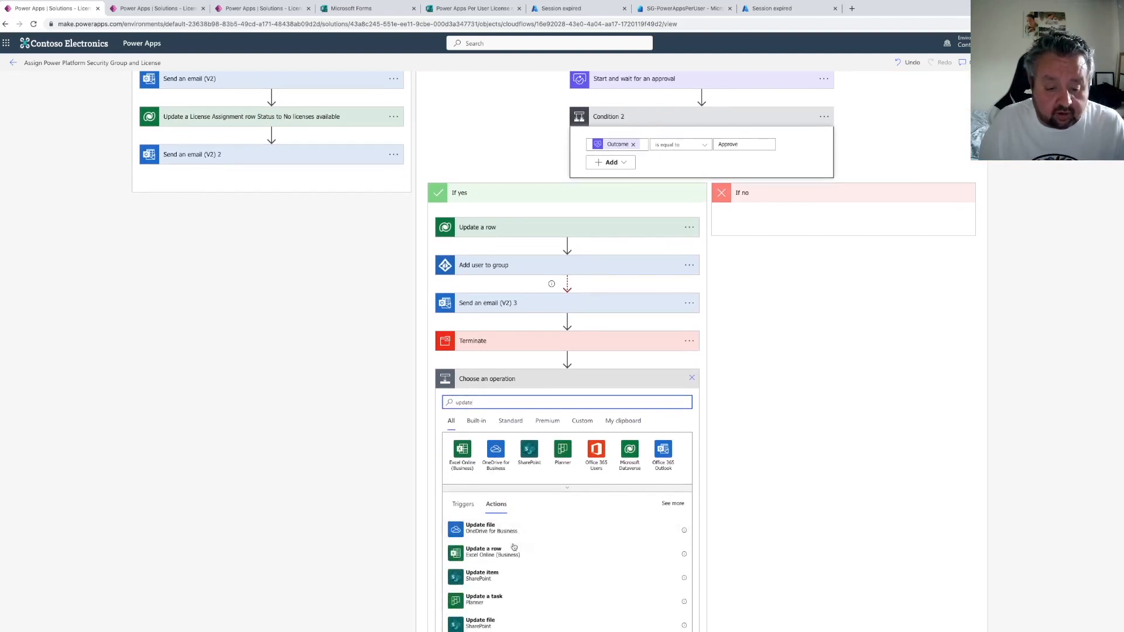
scroll(509, 556, "down", 3)
left_click(485, 581)
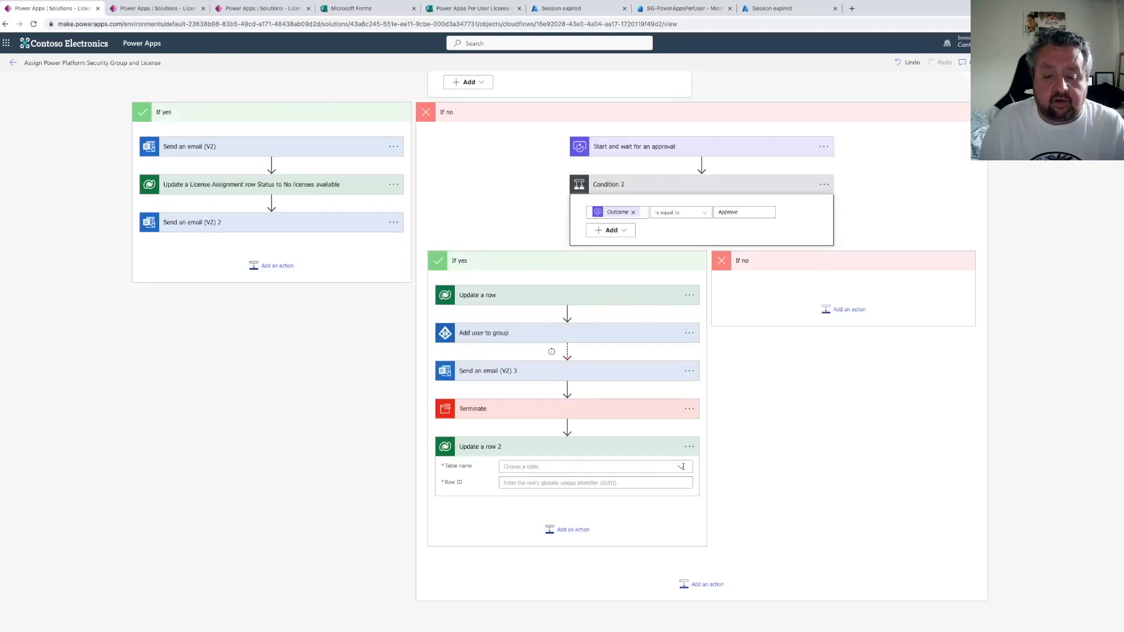
left_click(682, 455)
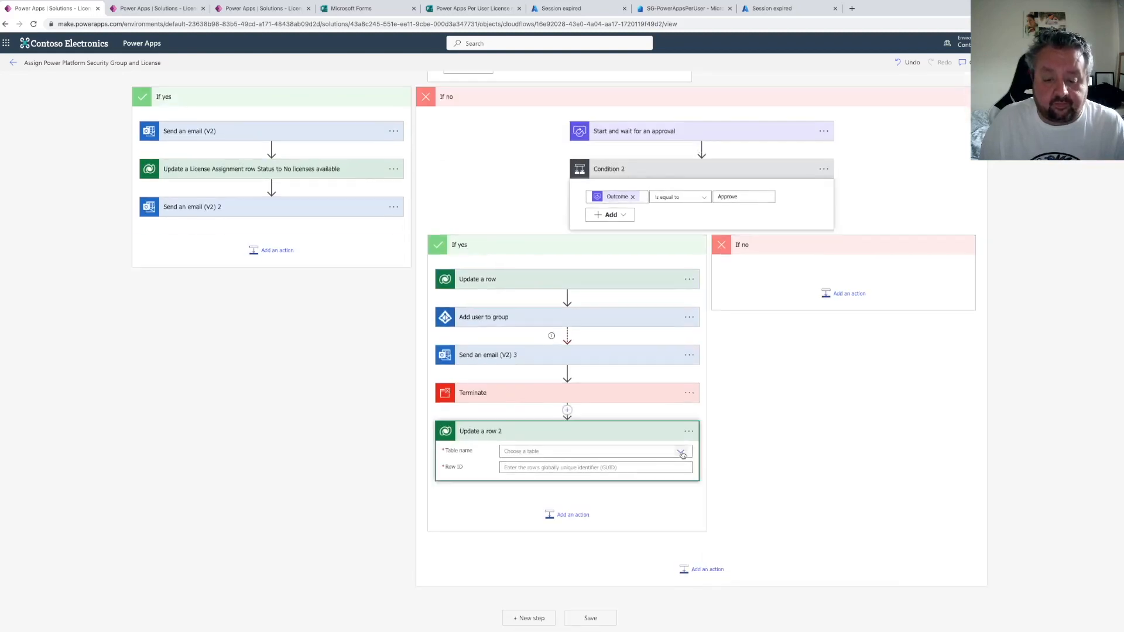
left_click(682, 455)
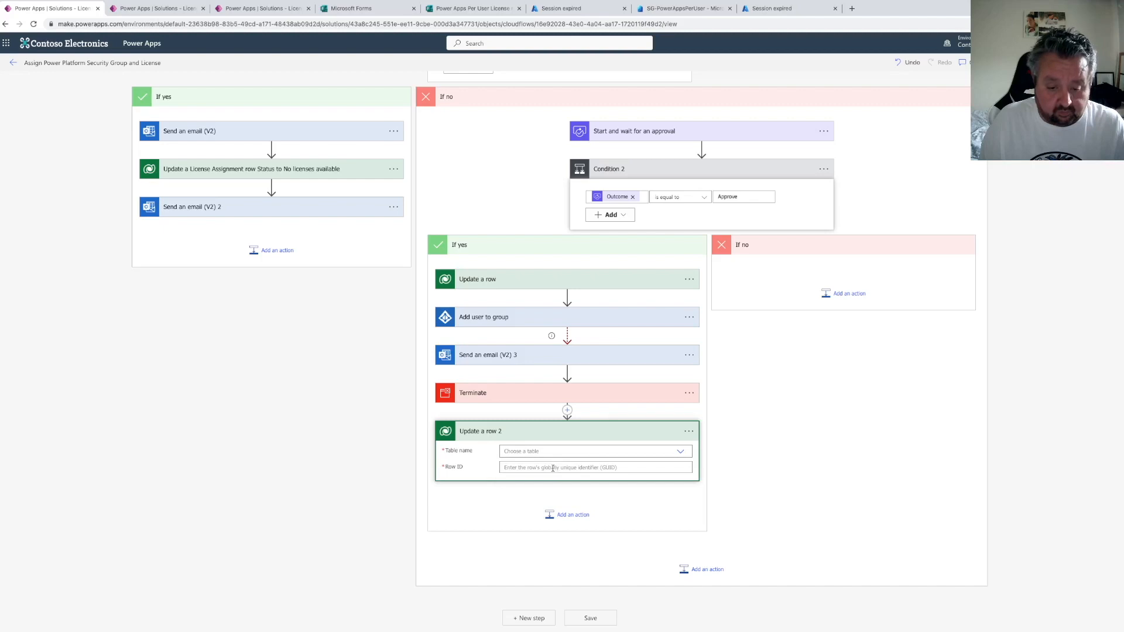
left_click(628, 452)
type("l")
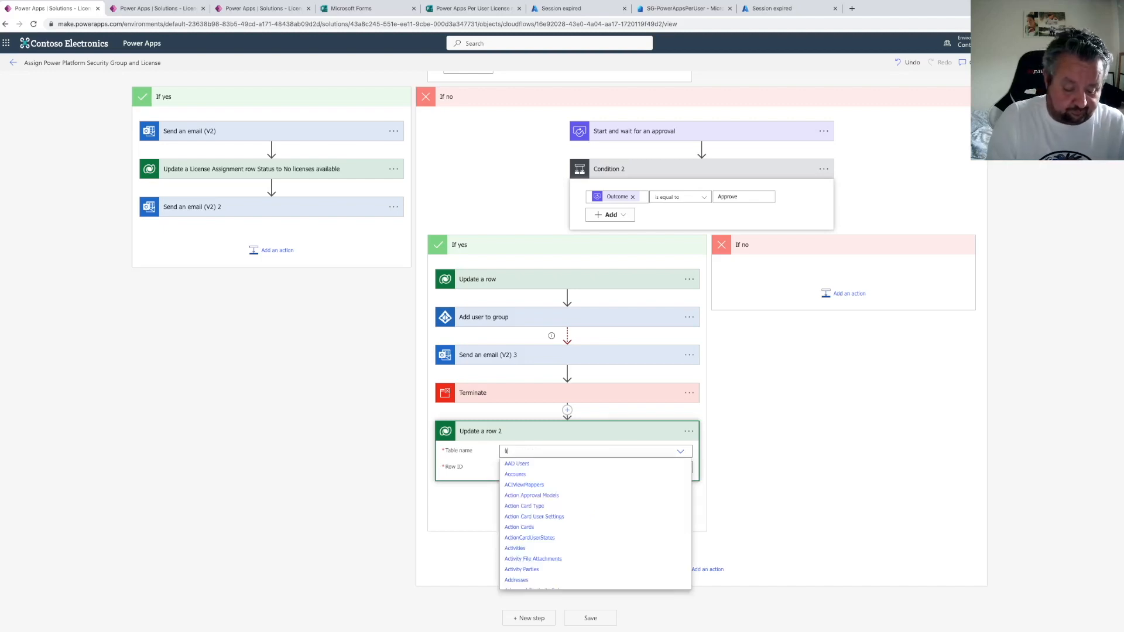
type("icense s")
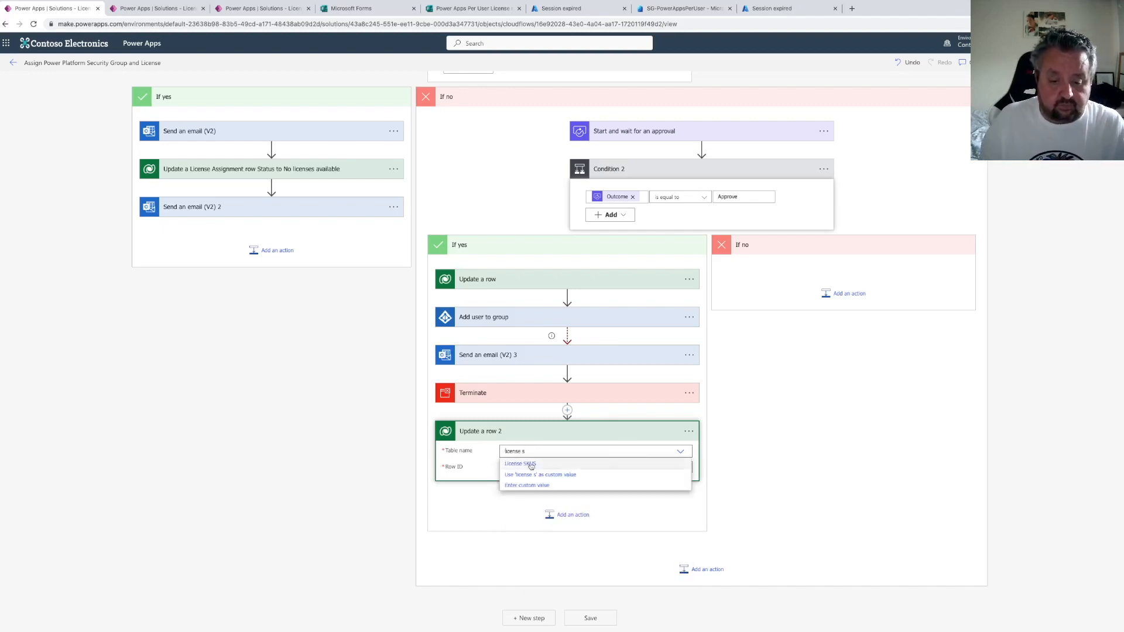
left_click(567, 463)
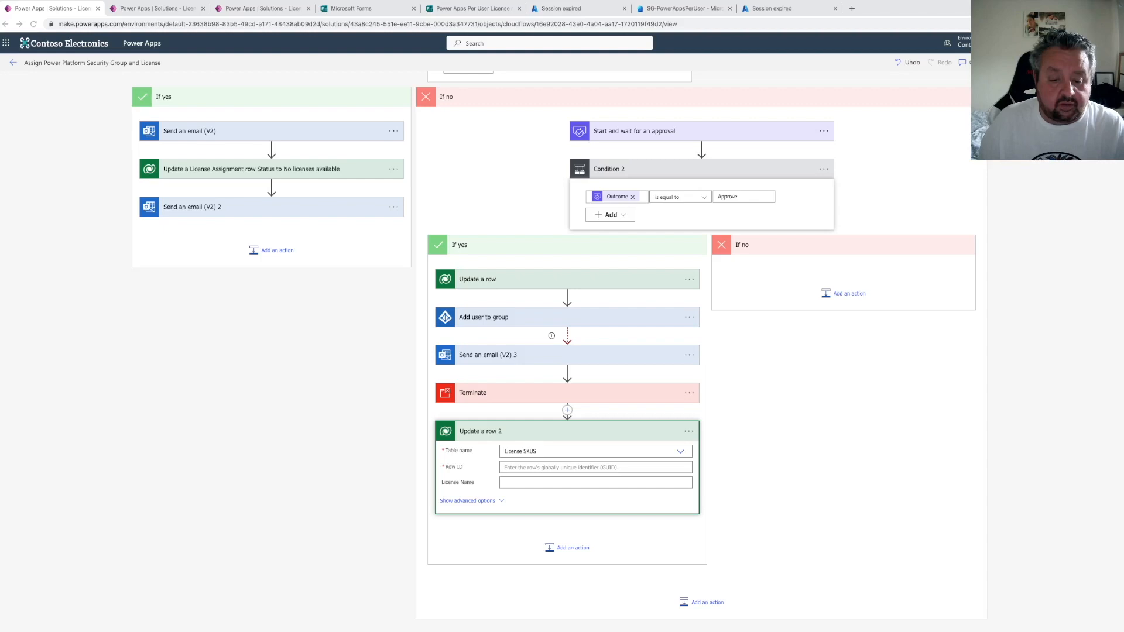
left_click(539, 469)
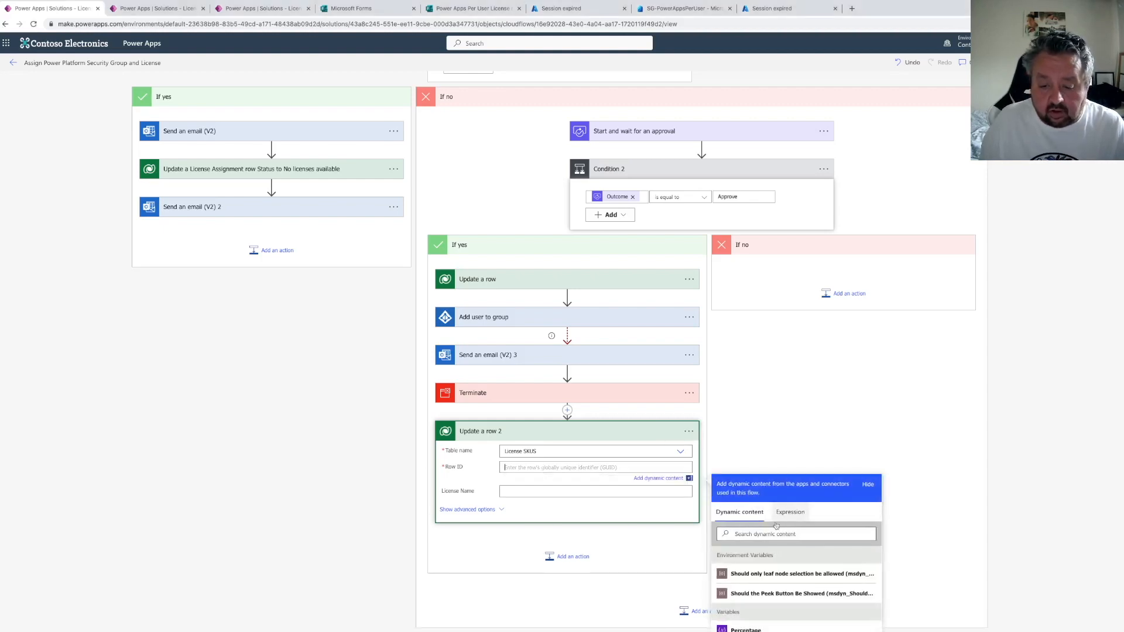
left_click(790, 520)
key("ctrl+v")
left_click_drag(754, 543, 725, 540)
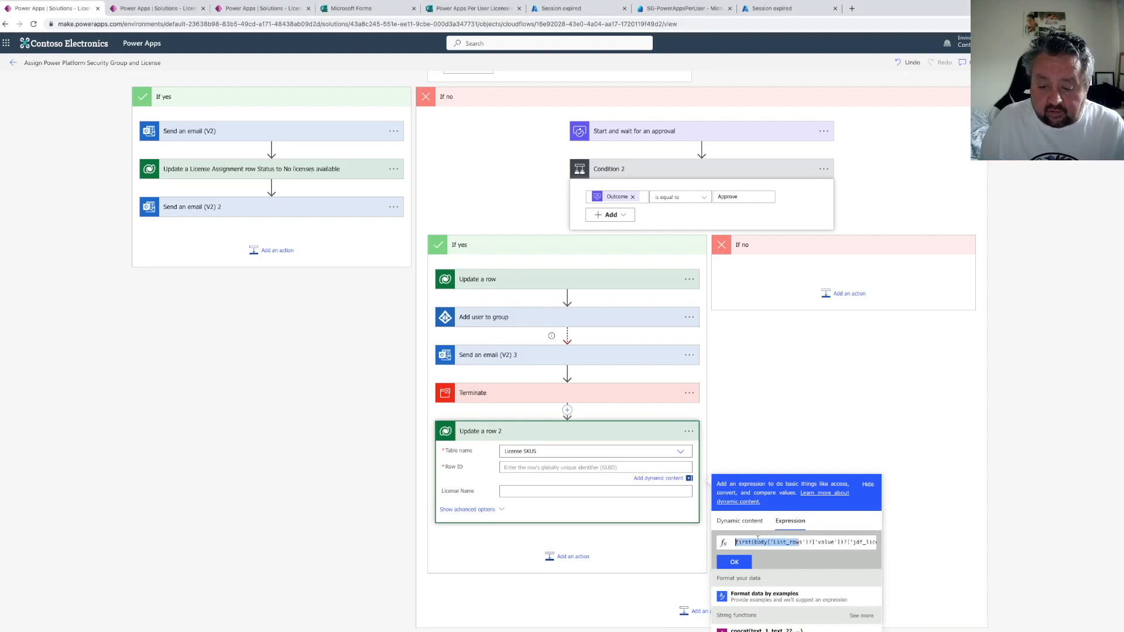
double_click(823, 543)
left_click_drag(853, 542, 878, 543)
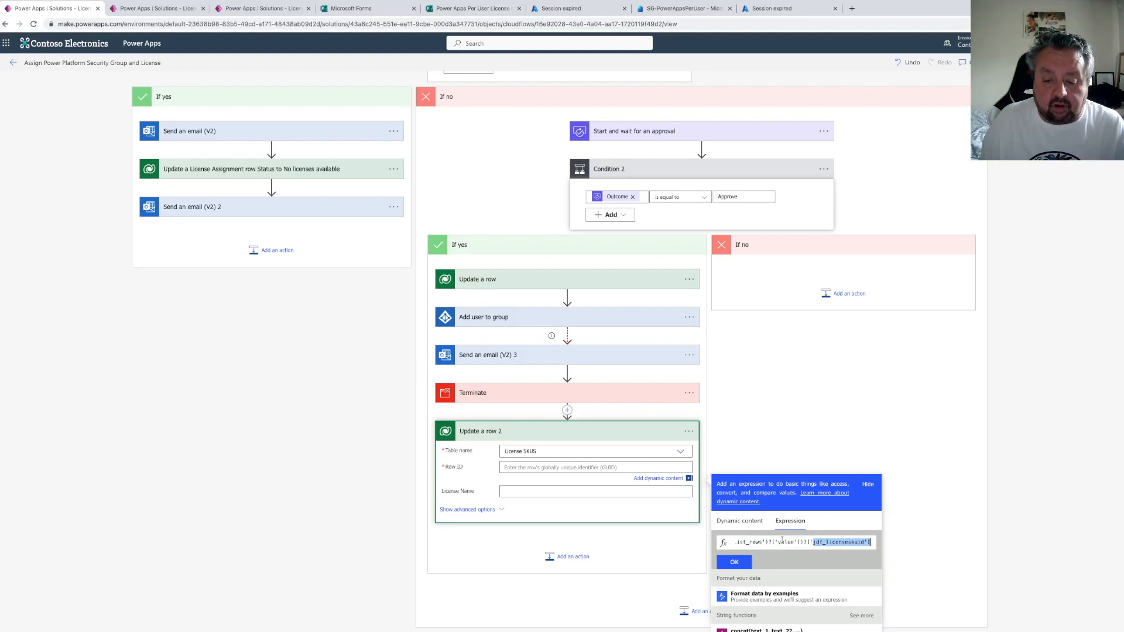
Examine the List rows action's table and filter settings near the top of the flow
scroll(521, 290, "up", 2)
scroll(521, 290, "up", 10)
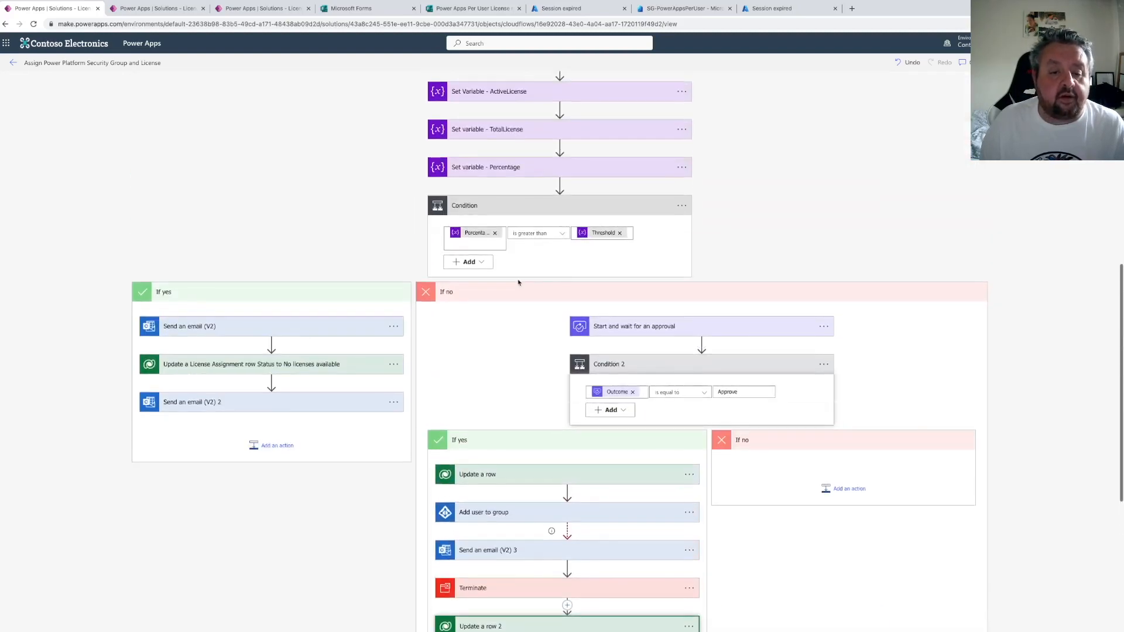
left_click(513, 303)
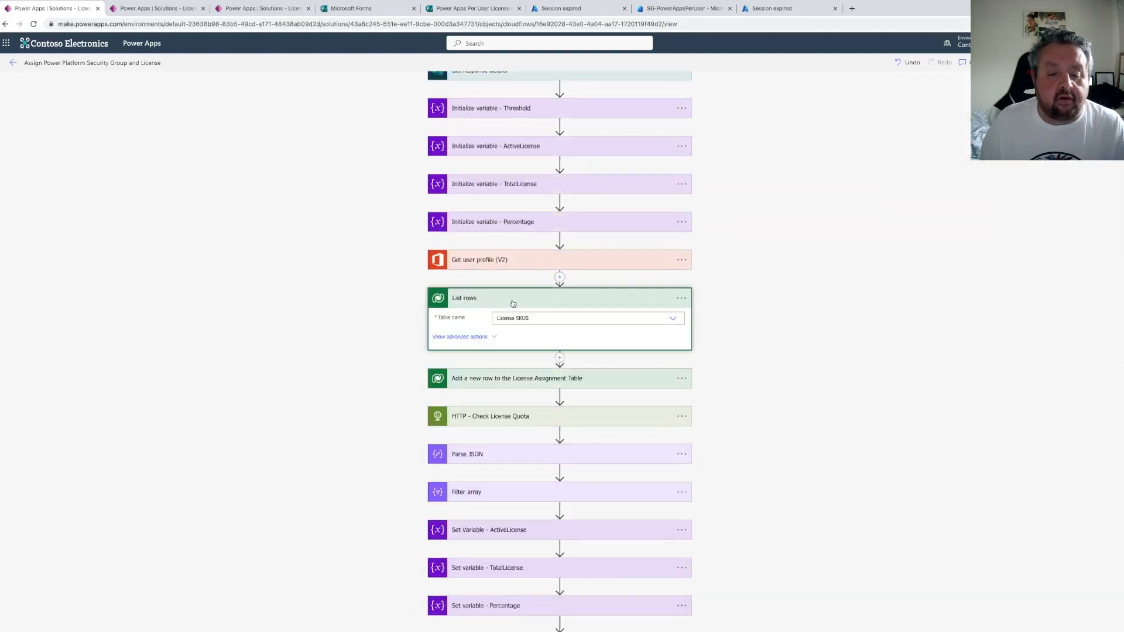
left_click(514, 303)
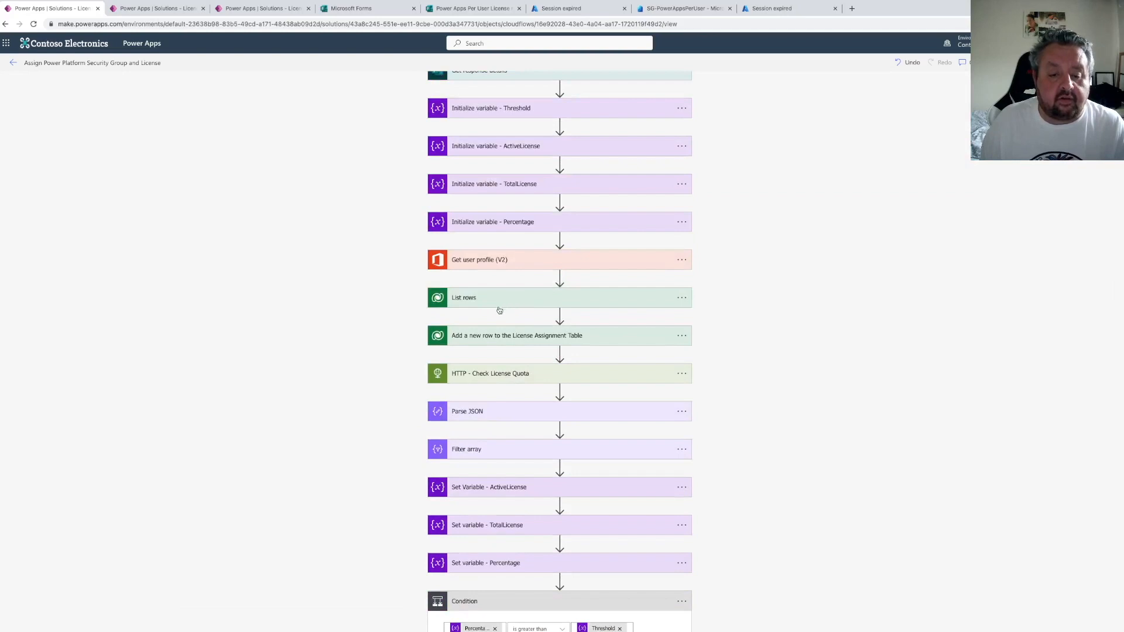
left_click(501, 305)
left_click(465, 338)
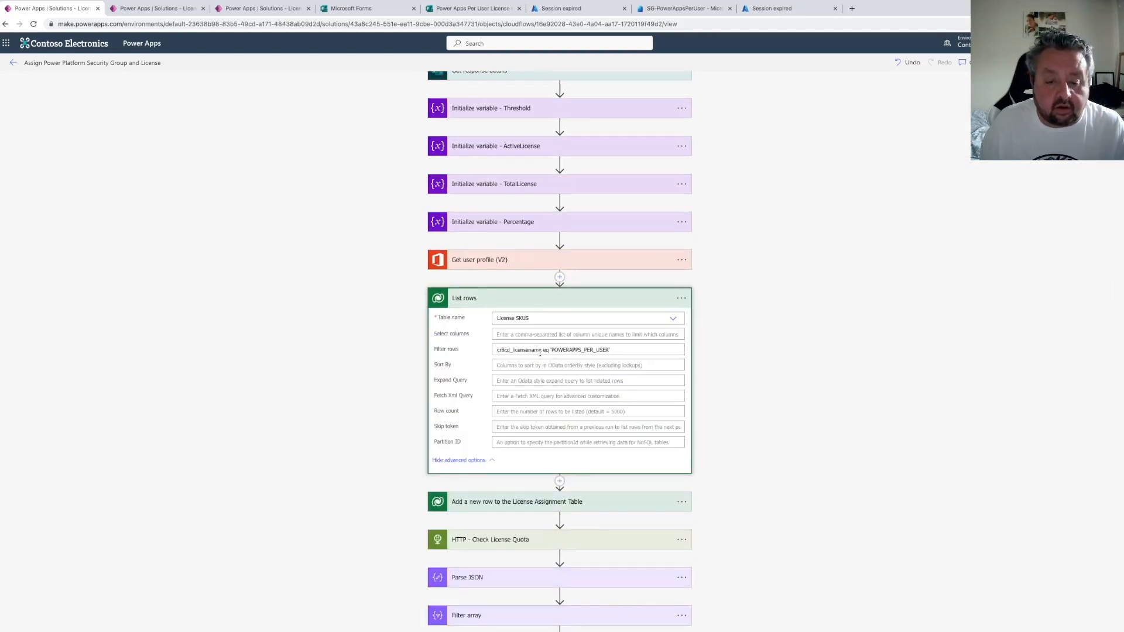
left_click(494, 302)
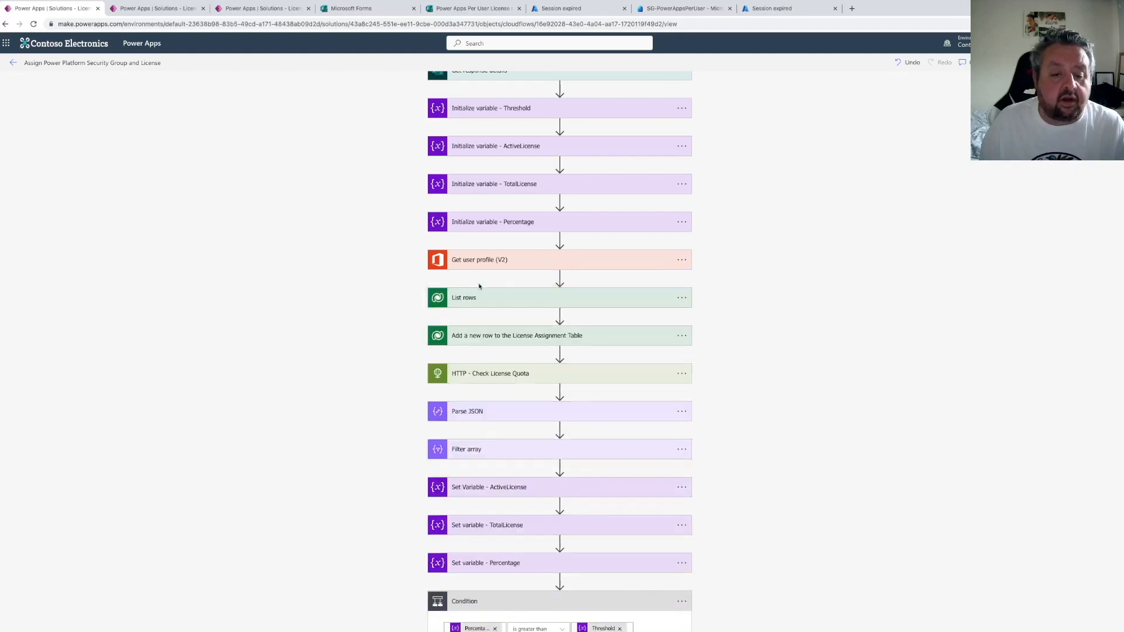
Open the License SKU table's License SKU column and copy its logical name
left_click(155, 10)
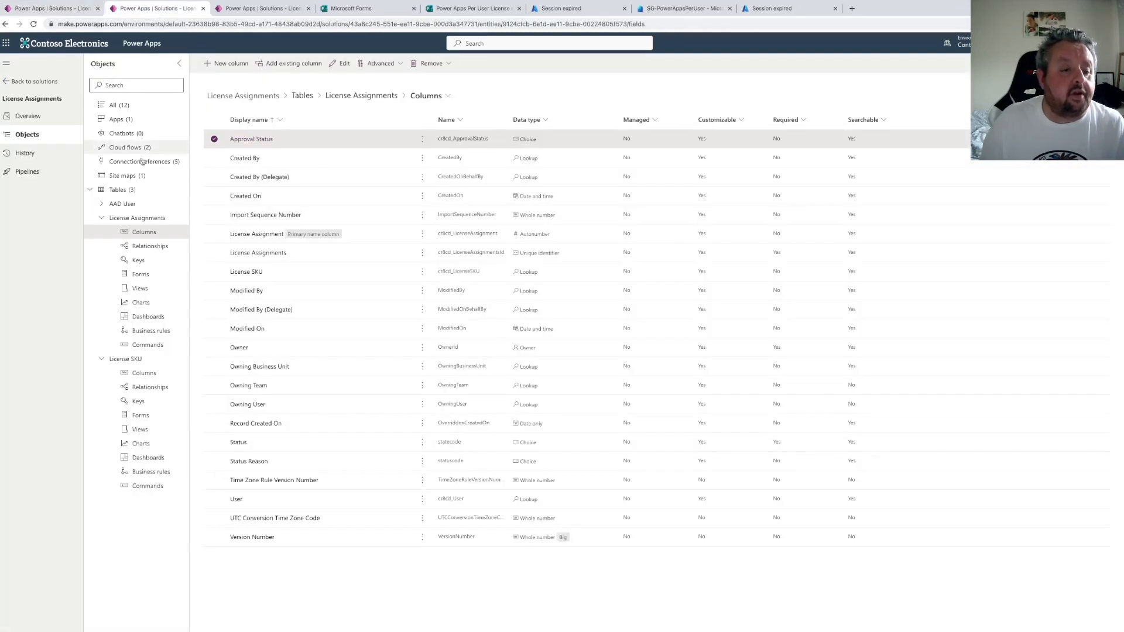
left_click(144, 373)
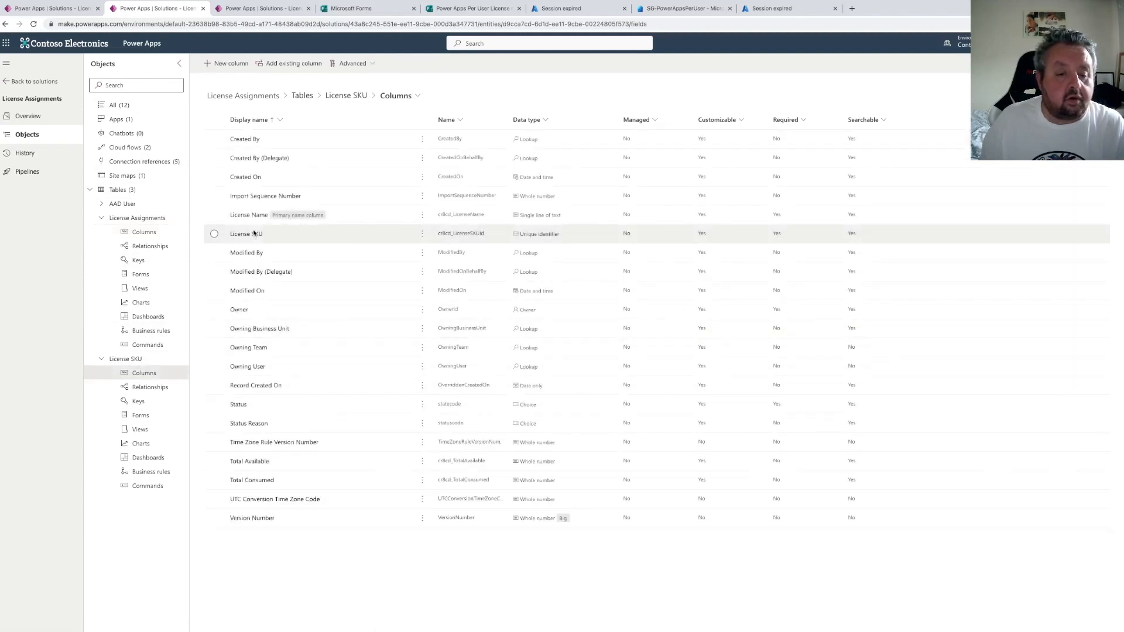
left_click(254, 235)
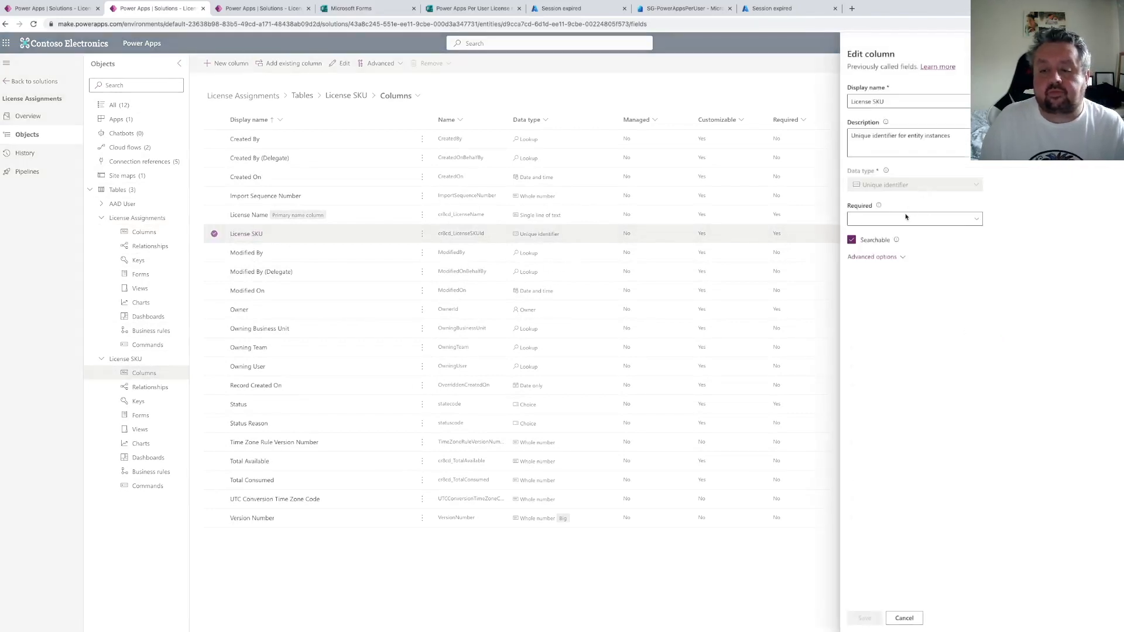
left_click(876, 256)
left_click_drag(910, 333, 822, 330)
key("ctrl+c")
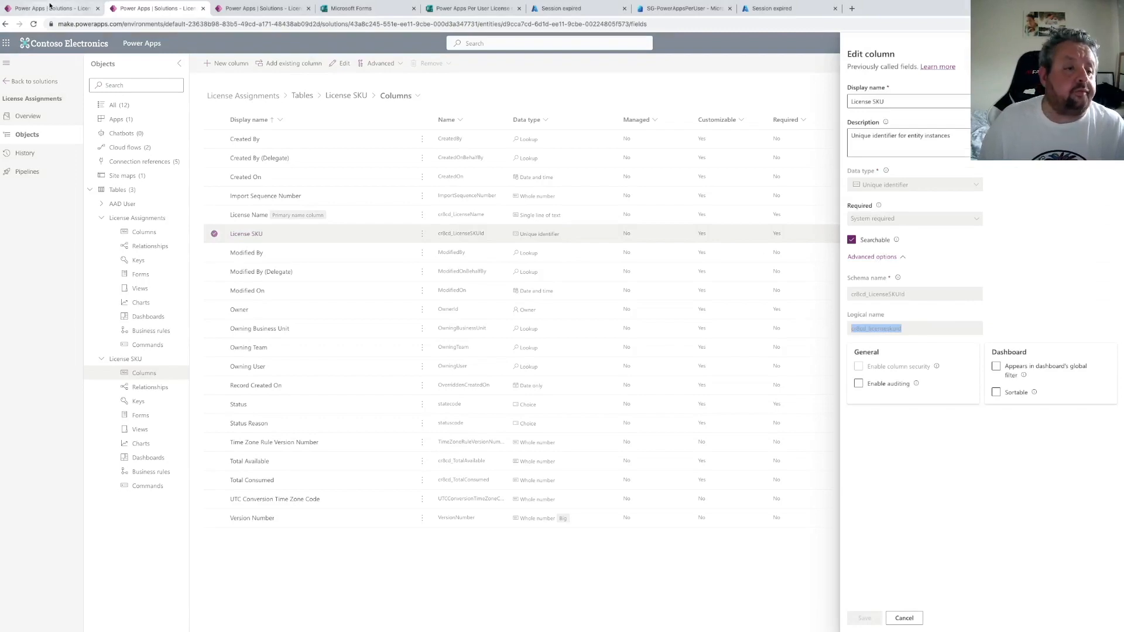
Set Update a row 2's Row ID to the first(body('List_rows')?['value'])?['cr8cd_licenseskuid'] expression
left_click(50, 8)
scroll(502, 422, "down", 5)
scroll(501, 422, "down", 5)
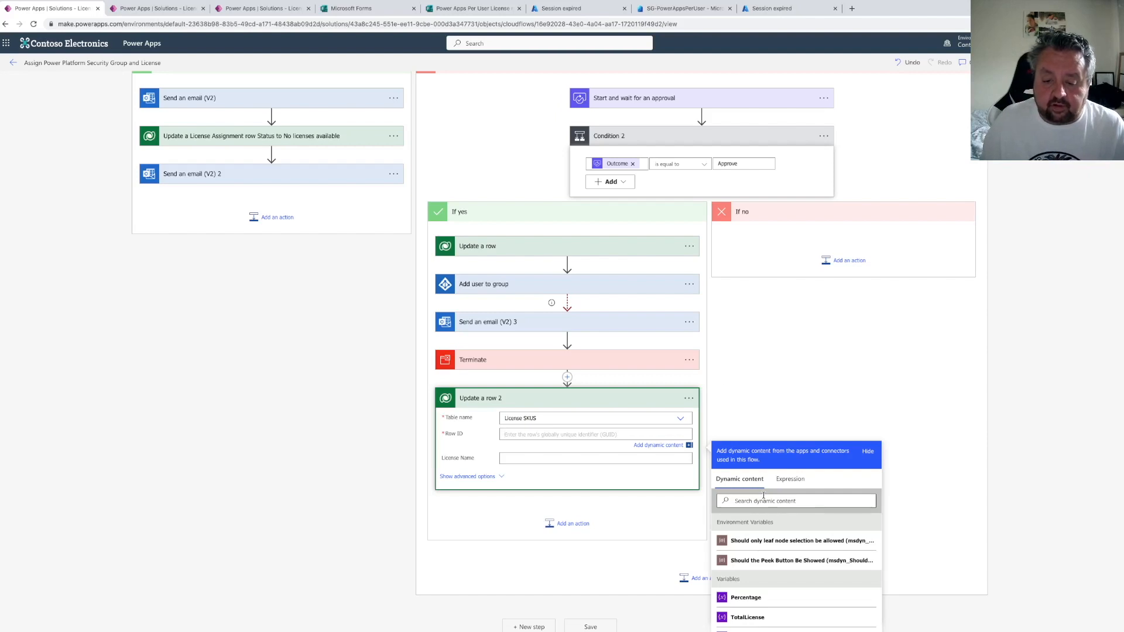
left_click(791, 479)
key("ctrl+v")
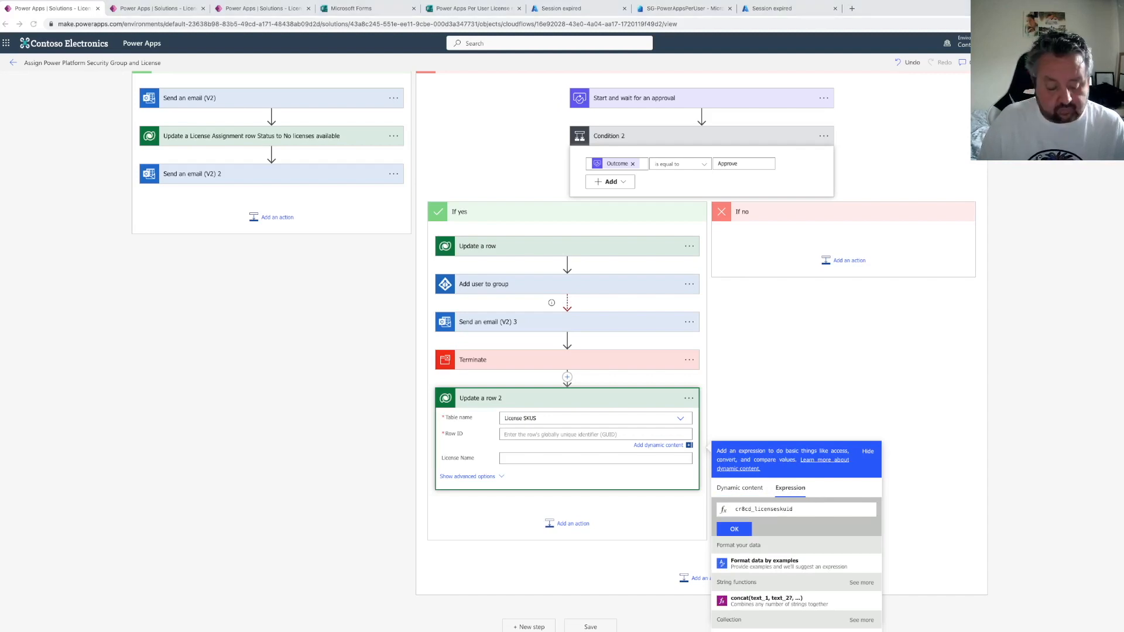
double_click(737, 510)
left_click(737, 510)
key("ctrl+v")
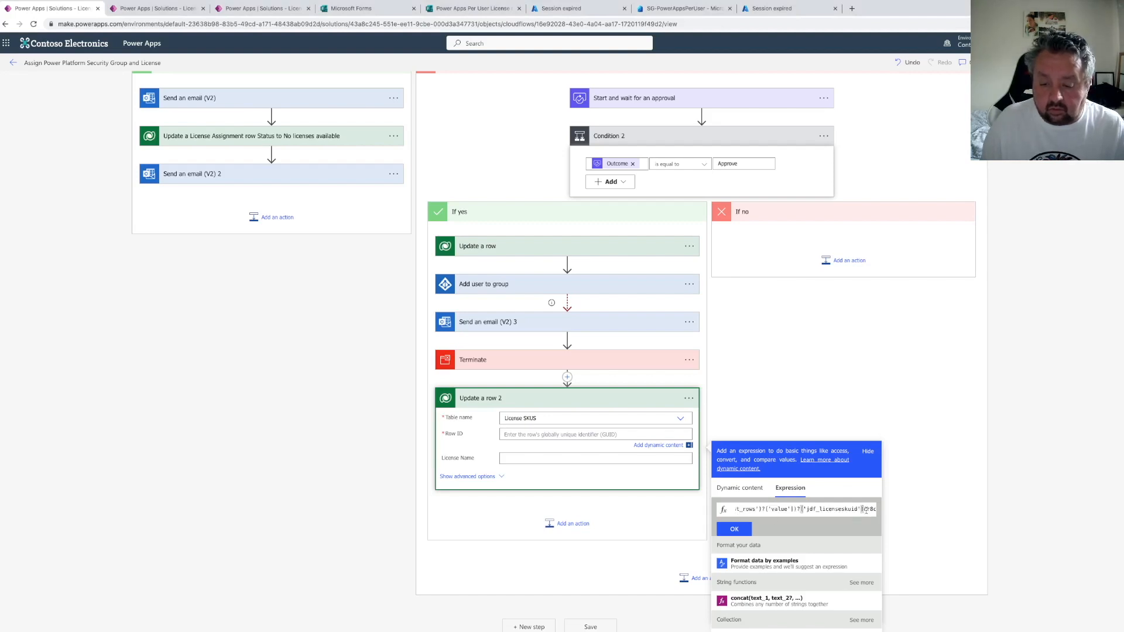
left_click_drag(863, 509, 895, 512)
left_click_drag(817, 511, 814, 511)
key("ctrl+c")
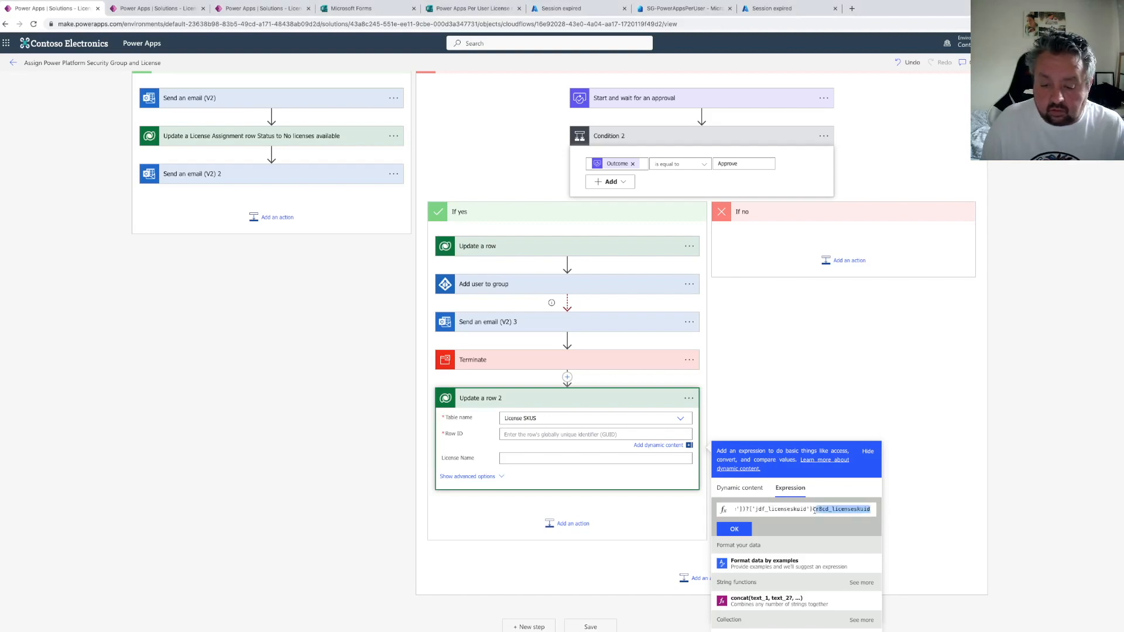
left_click(869, 510)
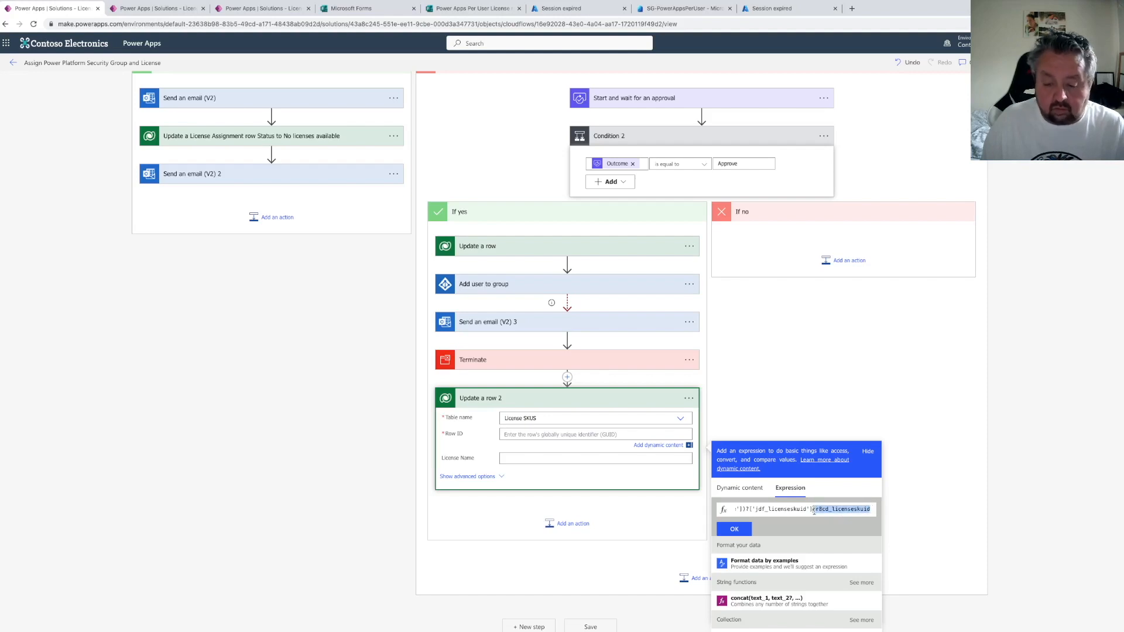
key("BackSpace")
left_click_drag(852, 509, 802, 511)
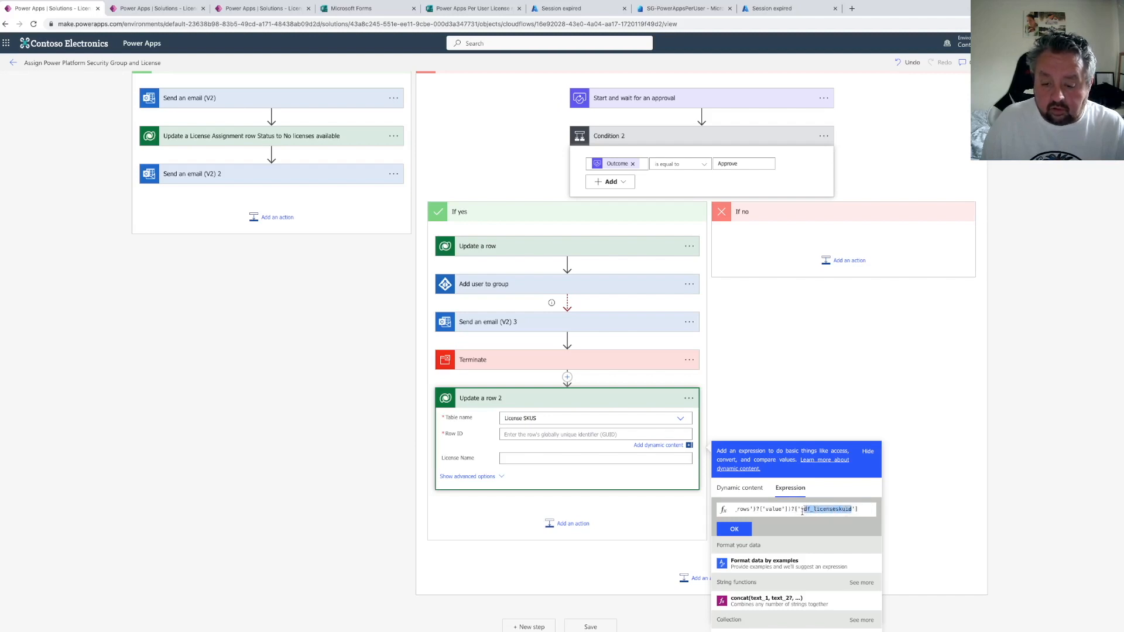
key("ctrl+v")
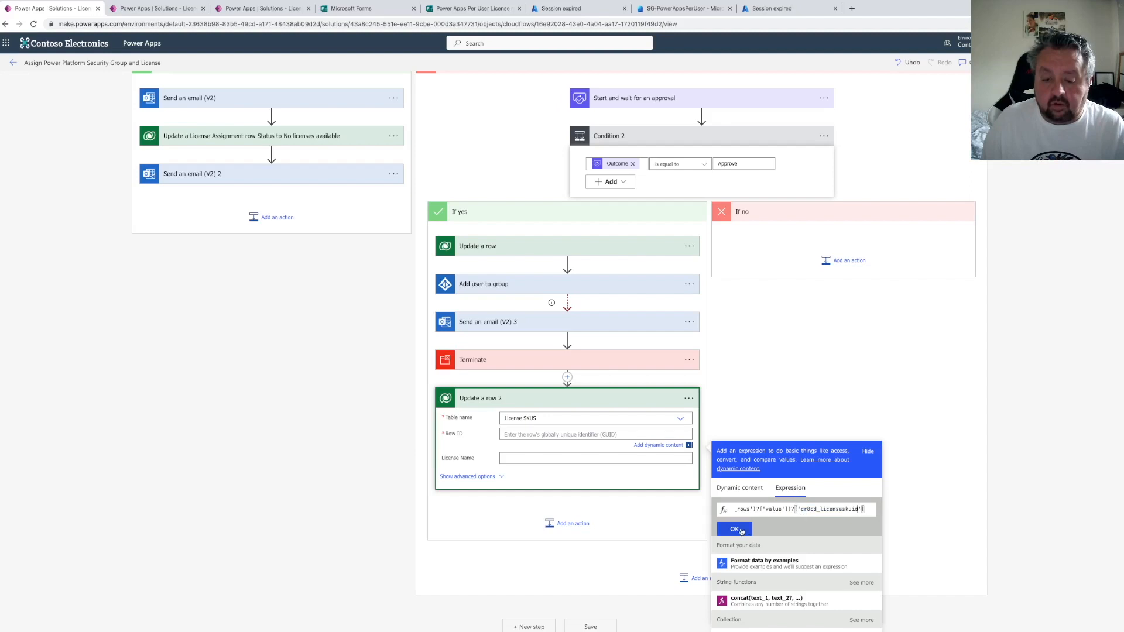
left_click(739, 530)
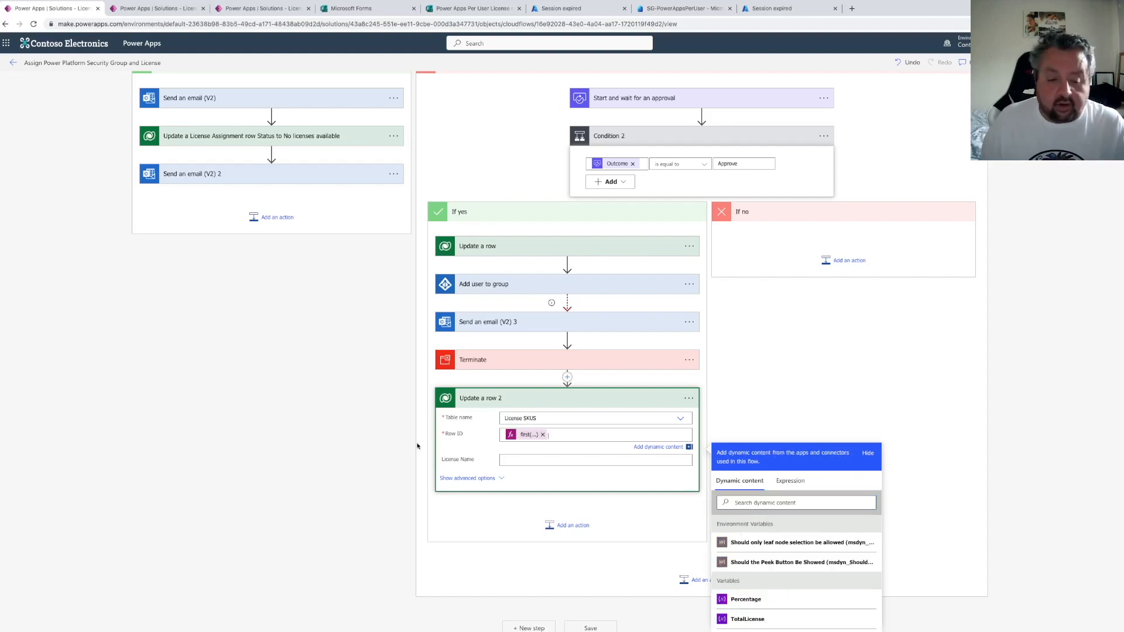
Set Total Consumed to the expression add(variables('ActiveLicense'),1)
left_click(473, 479)
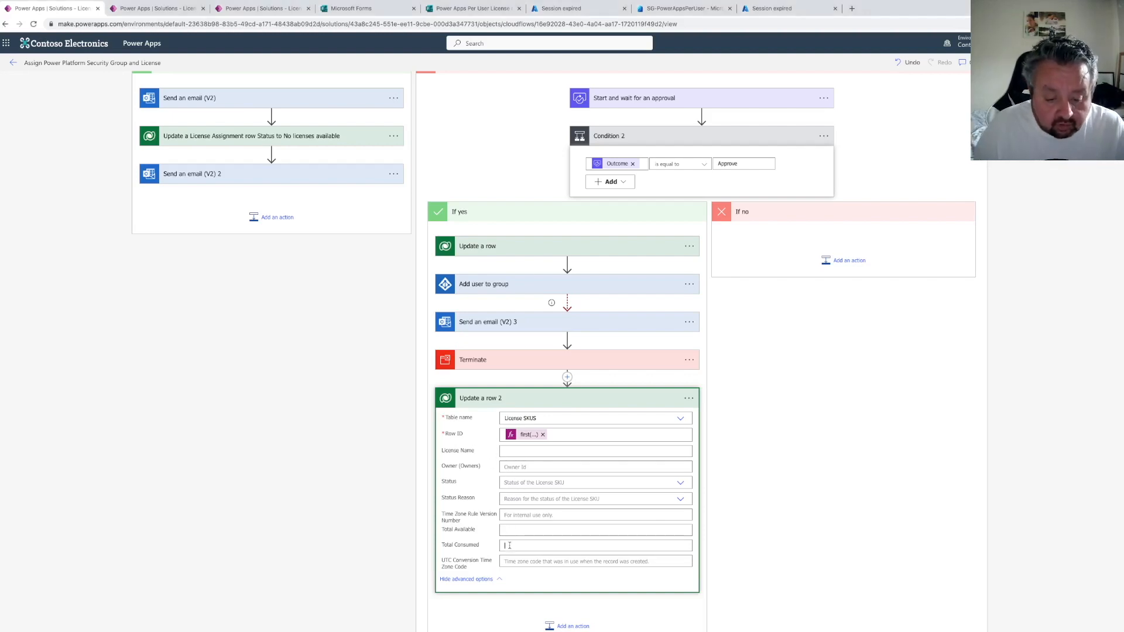
left_click(790, 501)
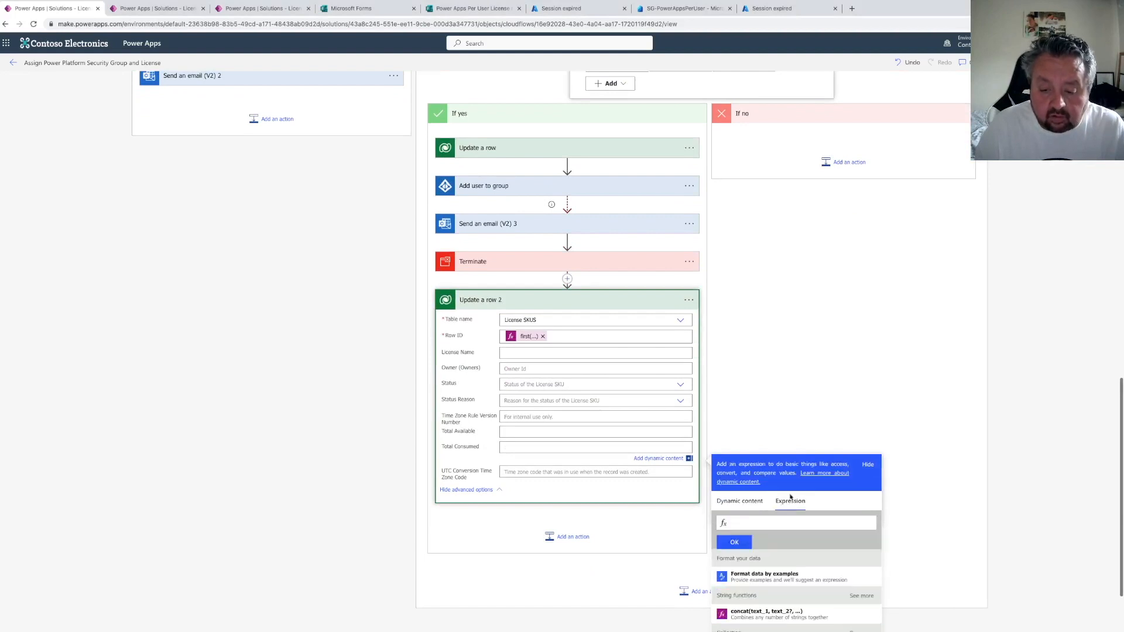
key("ctrl+v")
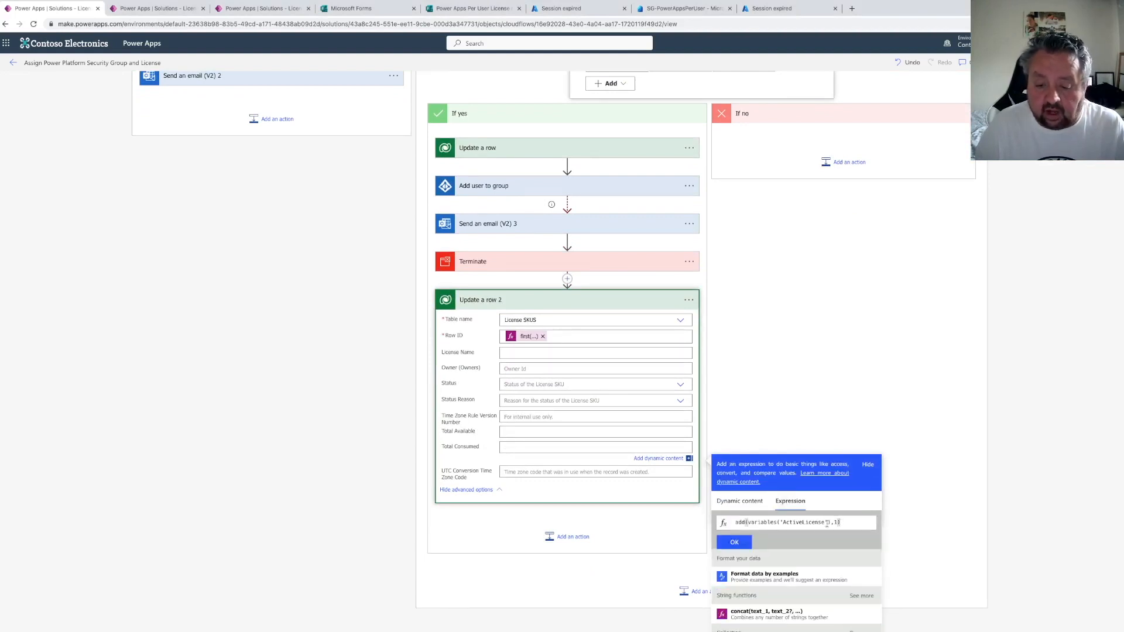
left_click(740, 542)
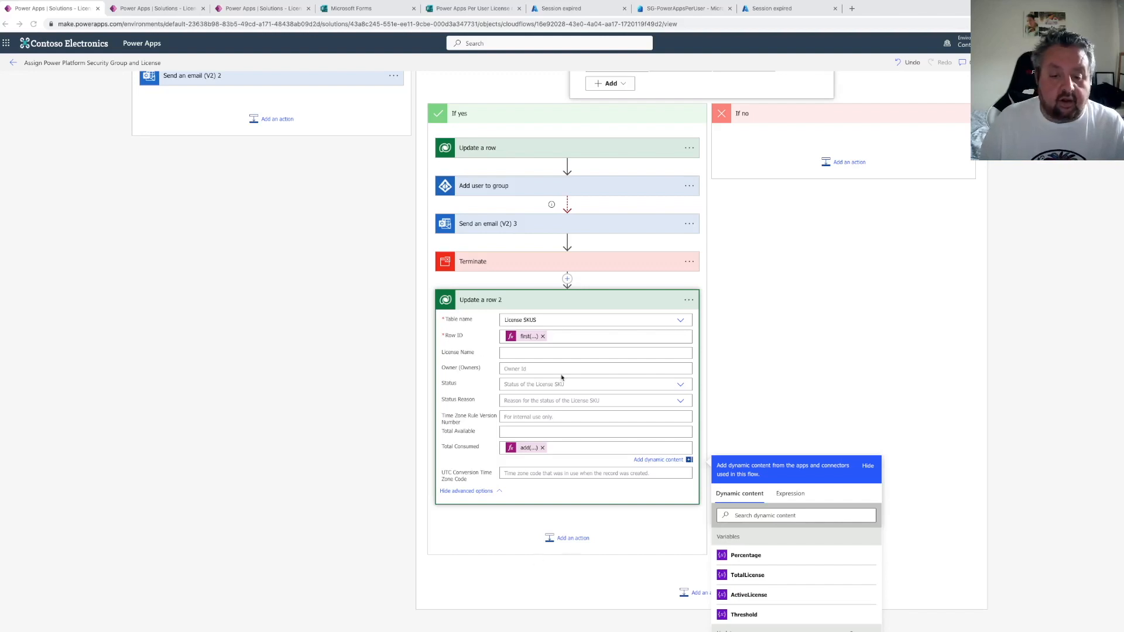
Configure Update a row 2 to run after Terminate has failed, is skipped or has timed out
left_click(689, 300)
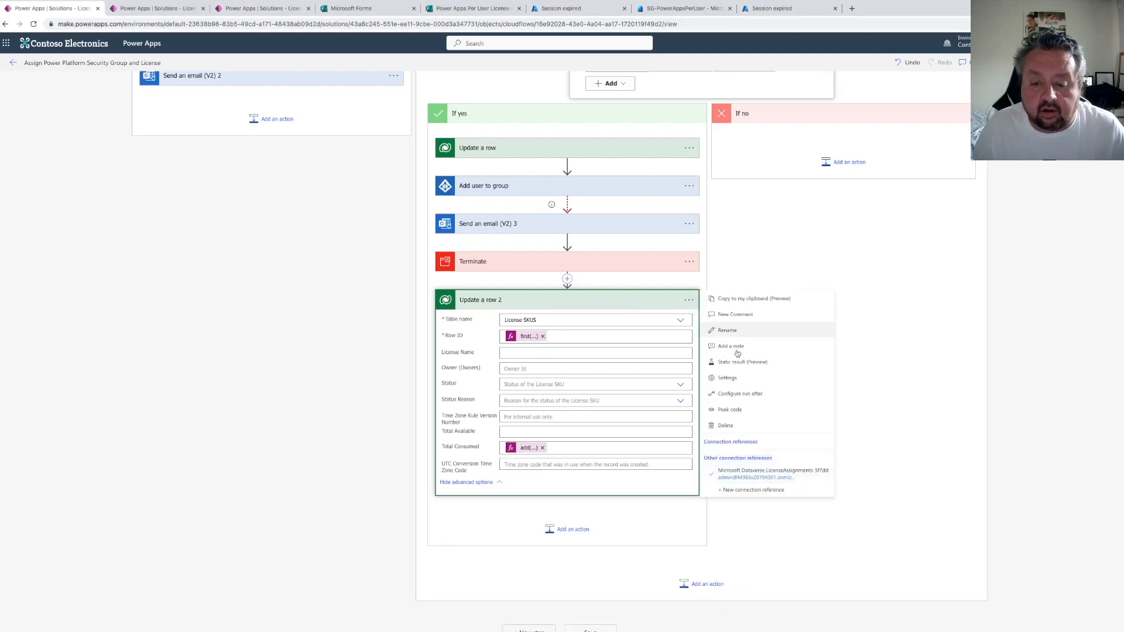
left_click(740, 393)
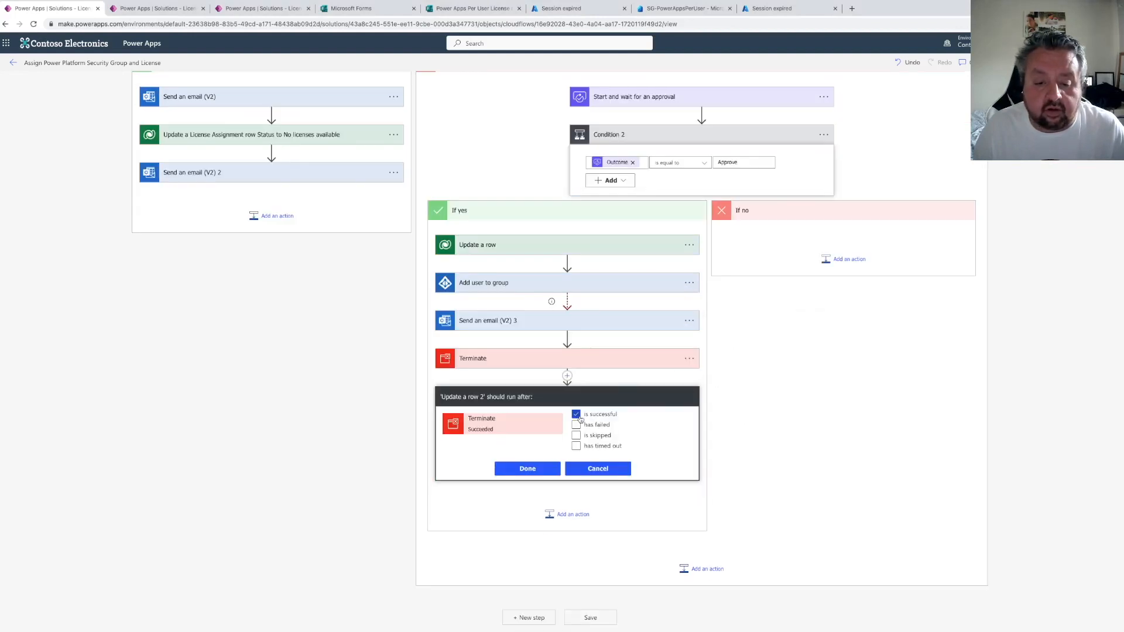
left_click(576, 415)
left_click(576, 425)
left_click(576, 435)
left_click(576, 446)
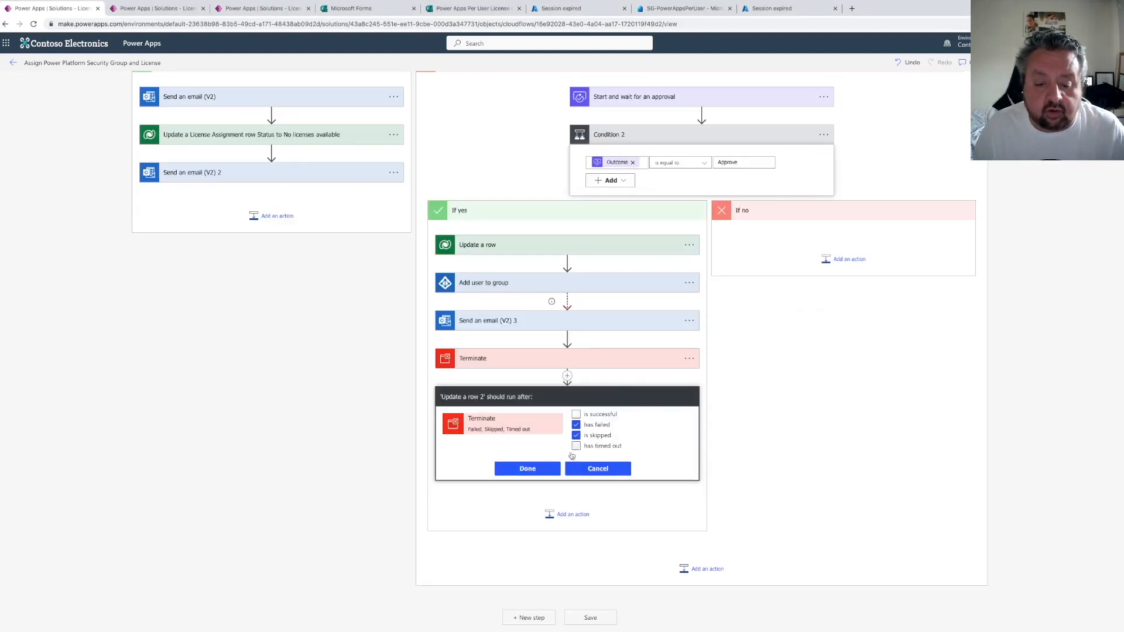
left_click(547, 469)
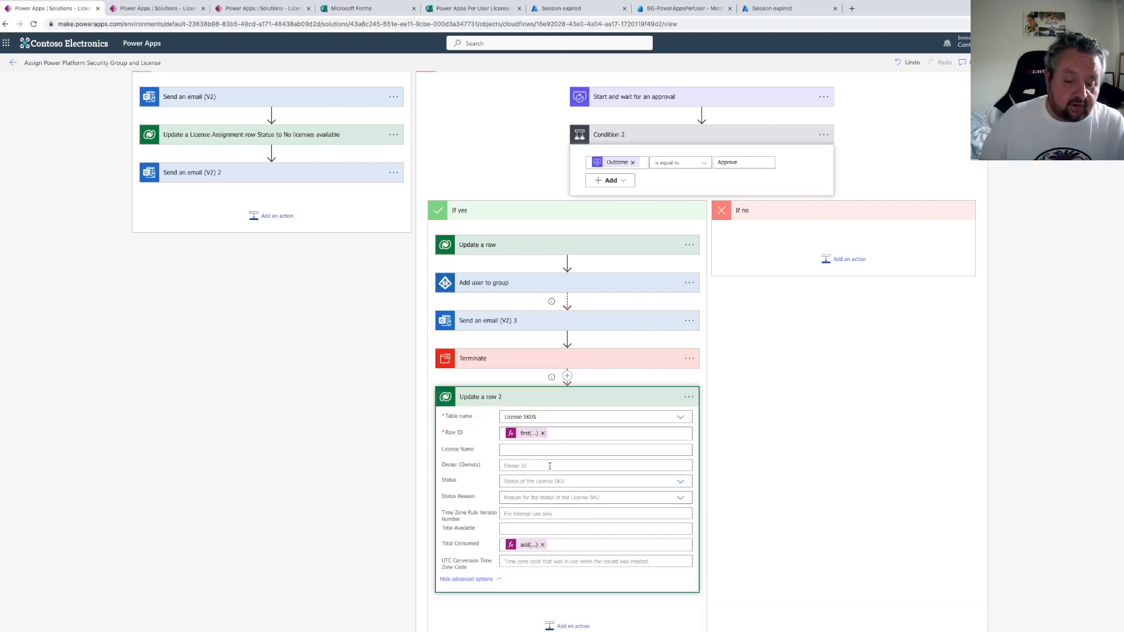
Add a Send an email (V2) action after Update a row 2
scroll(550, 465, "down", 2)
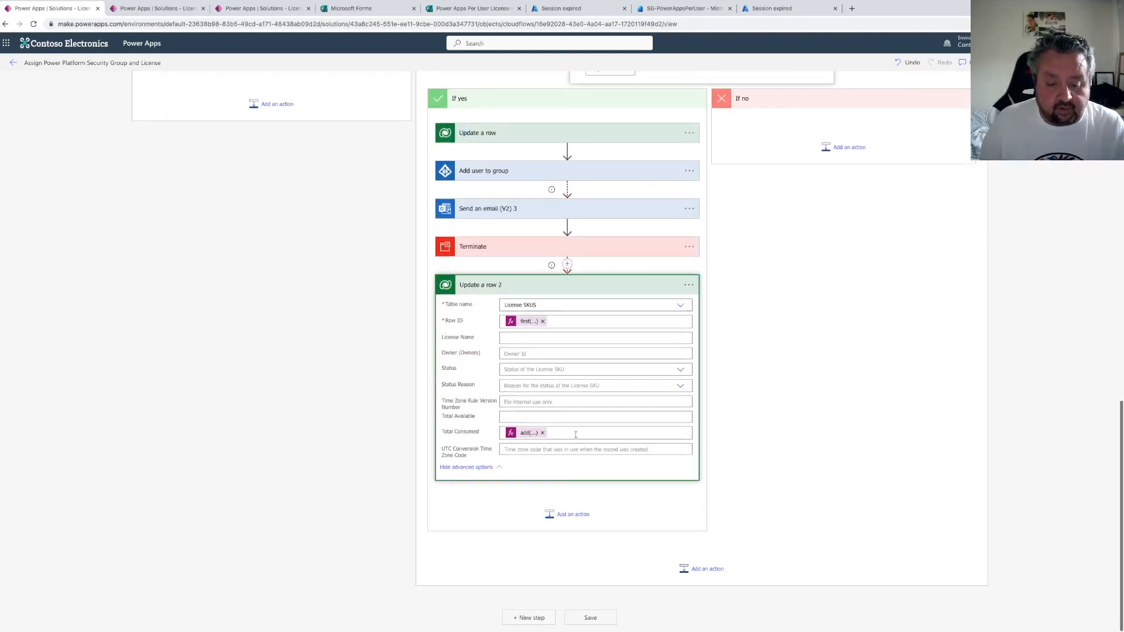
left_click(570, 516)
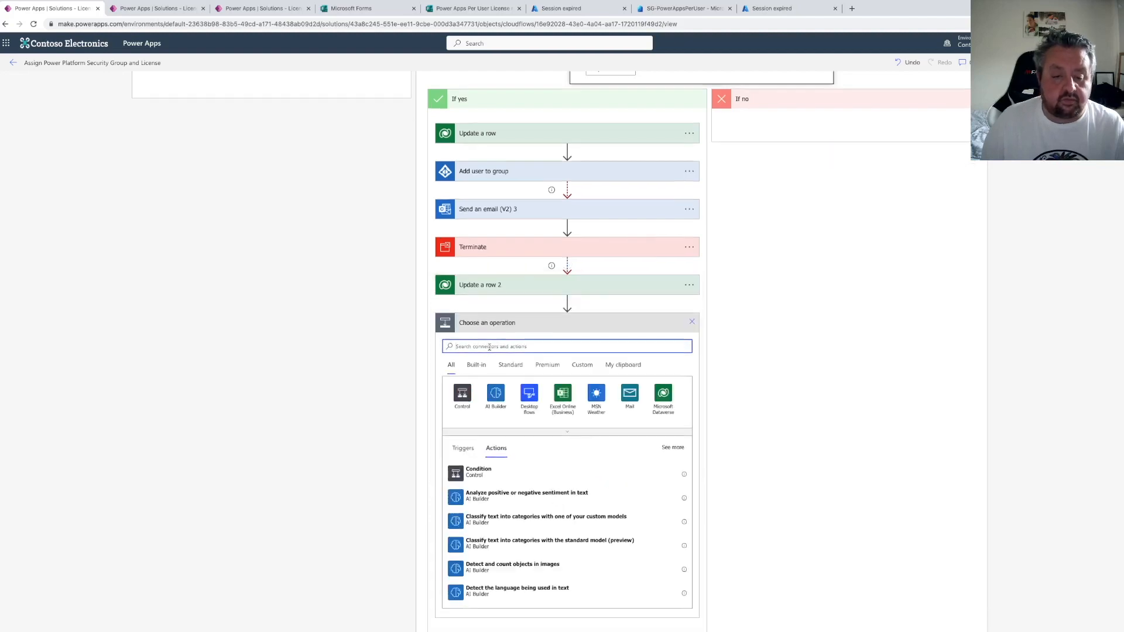
type("send an email")
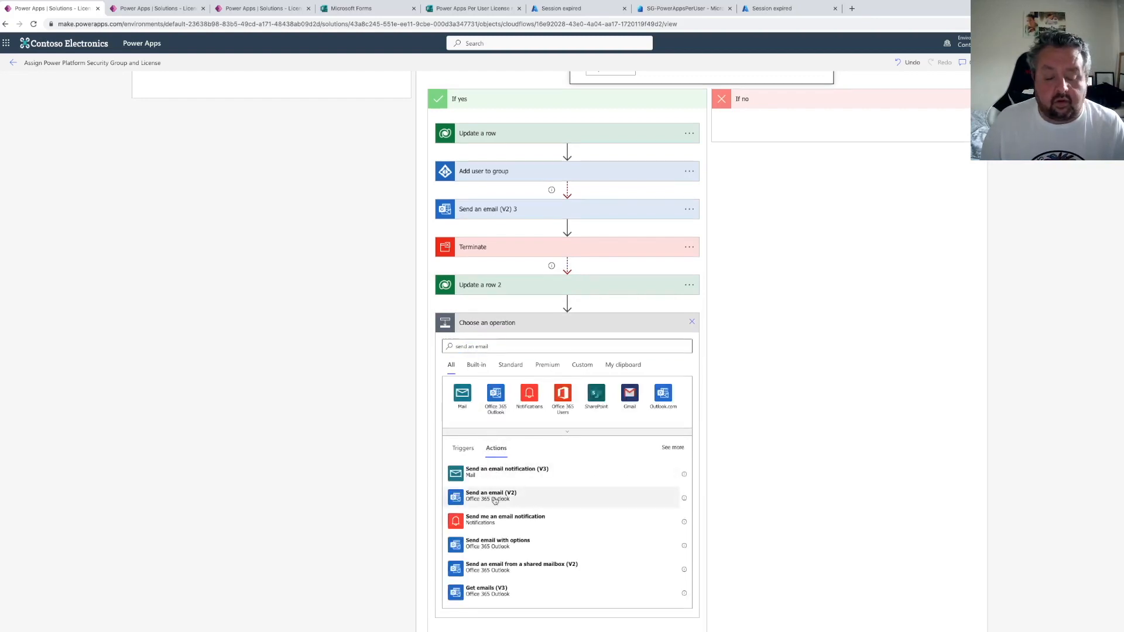
left_click(497, 493)
left_click(521, 415)
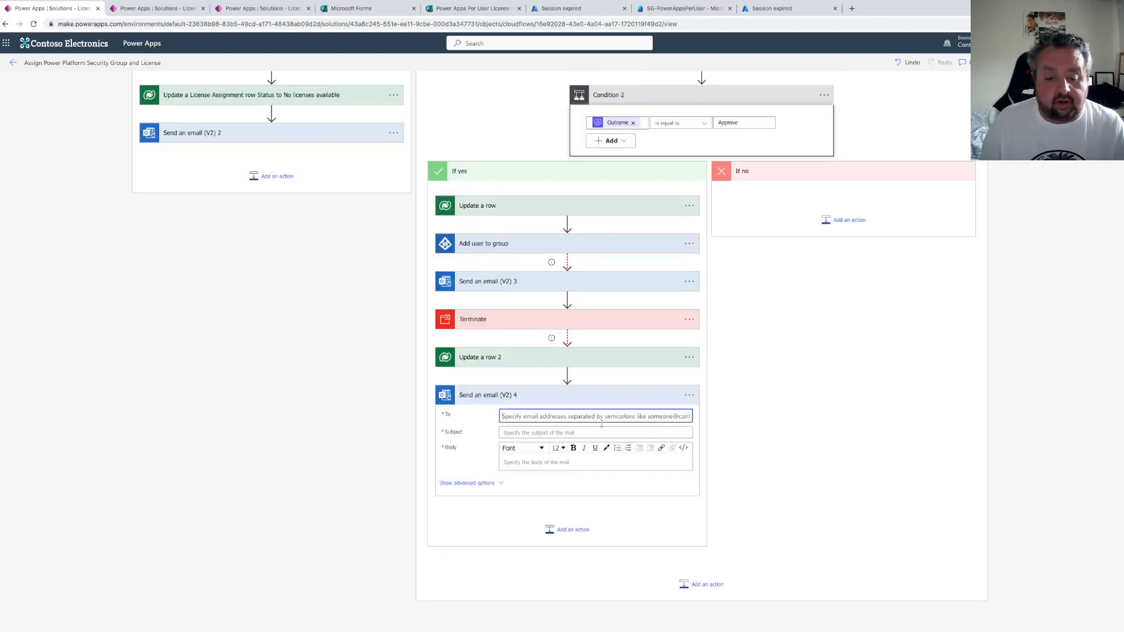
Set the To field of Send an email (V2) 4 to the Responders' Email dynamic content
left_click(688, 441)
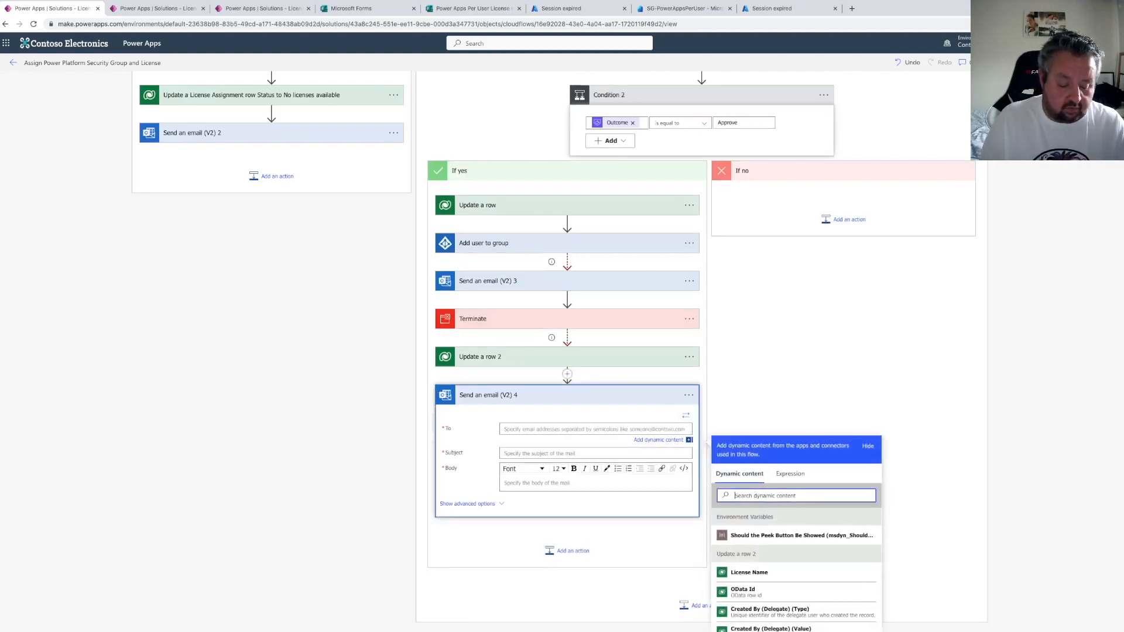
type("responde")
scroll(769, 571, "down", 3)
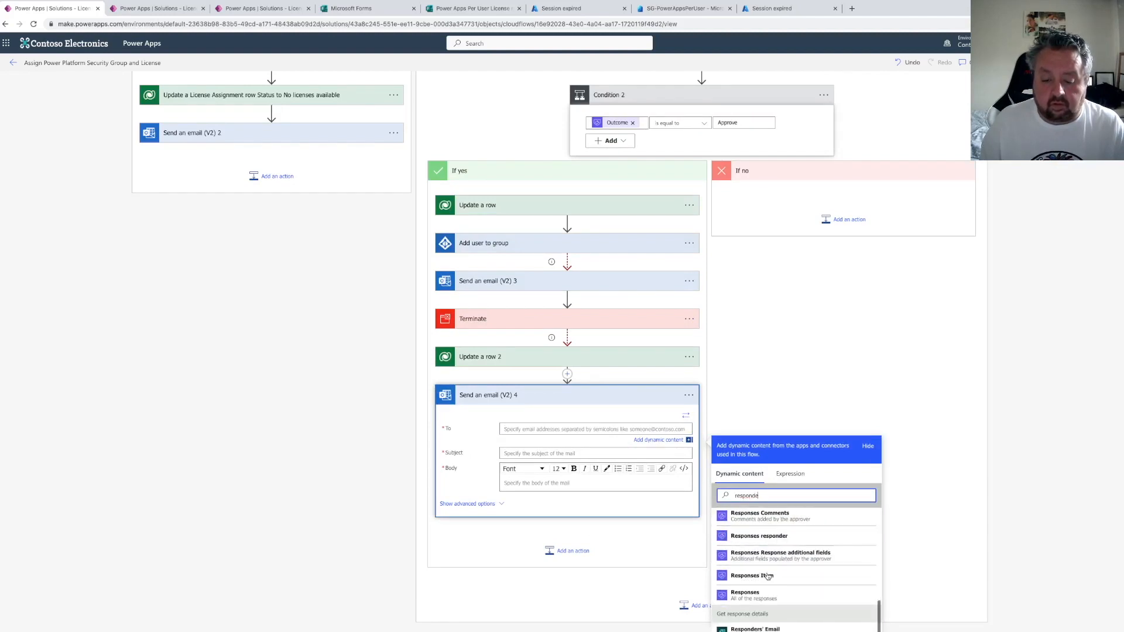
left_click(759, 628)
Set the subject to "Success! You now have a Power Apps per user license assigned to you."
left_click(531, 453)
type("Success! Y")
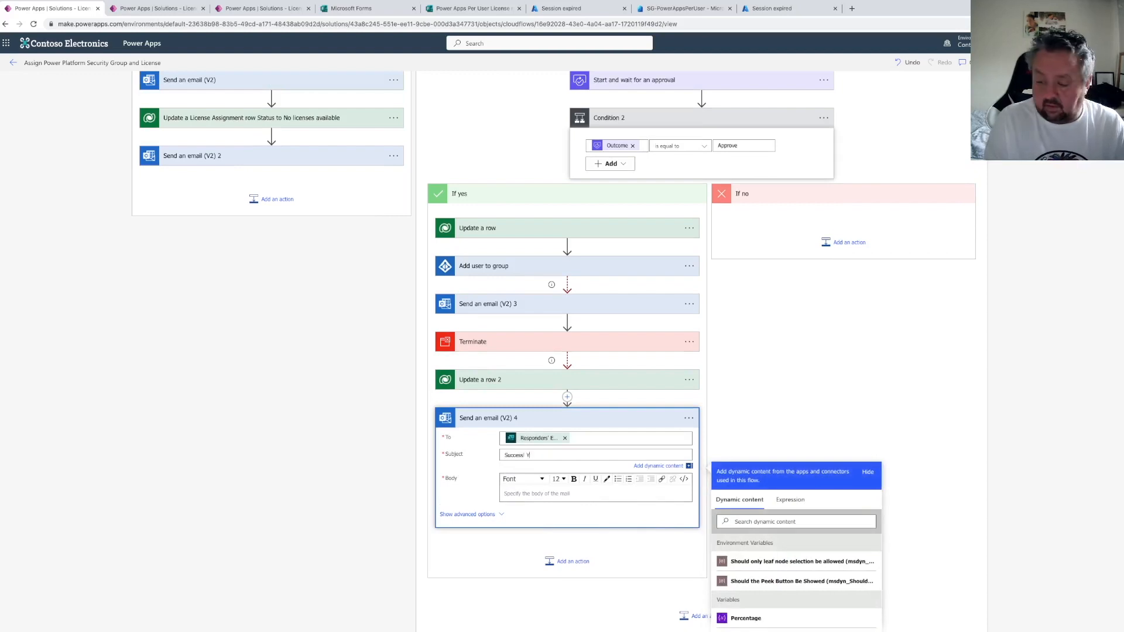
type("ou no")
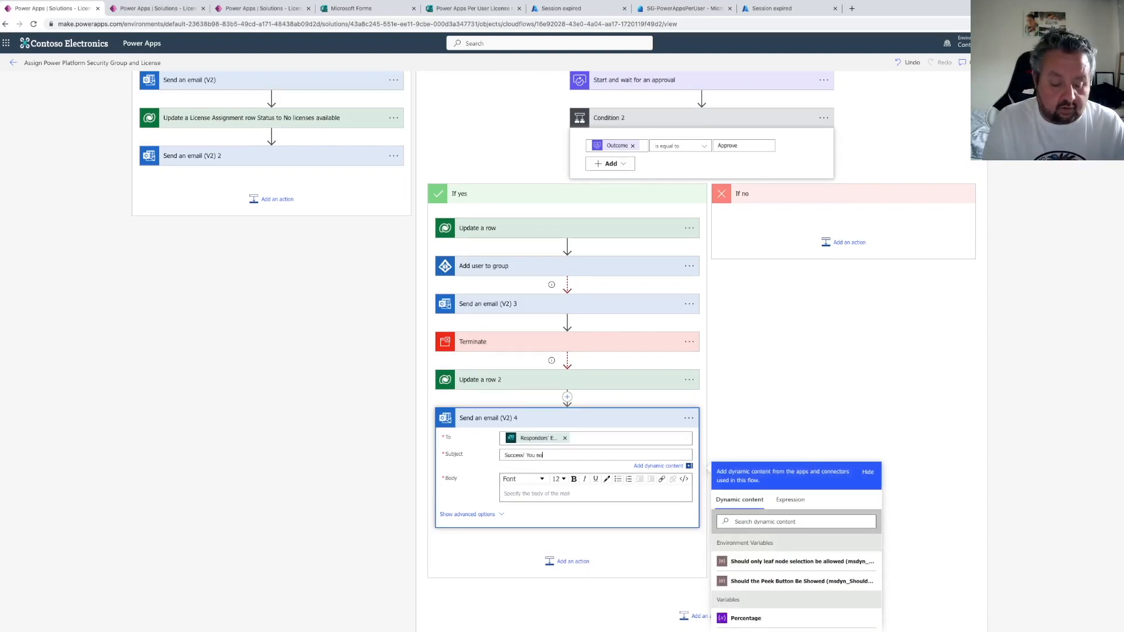
type("w have a P")
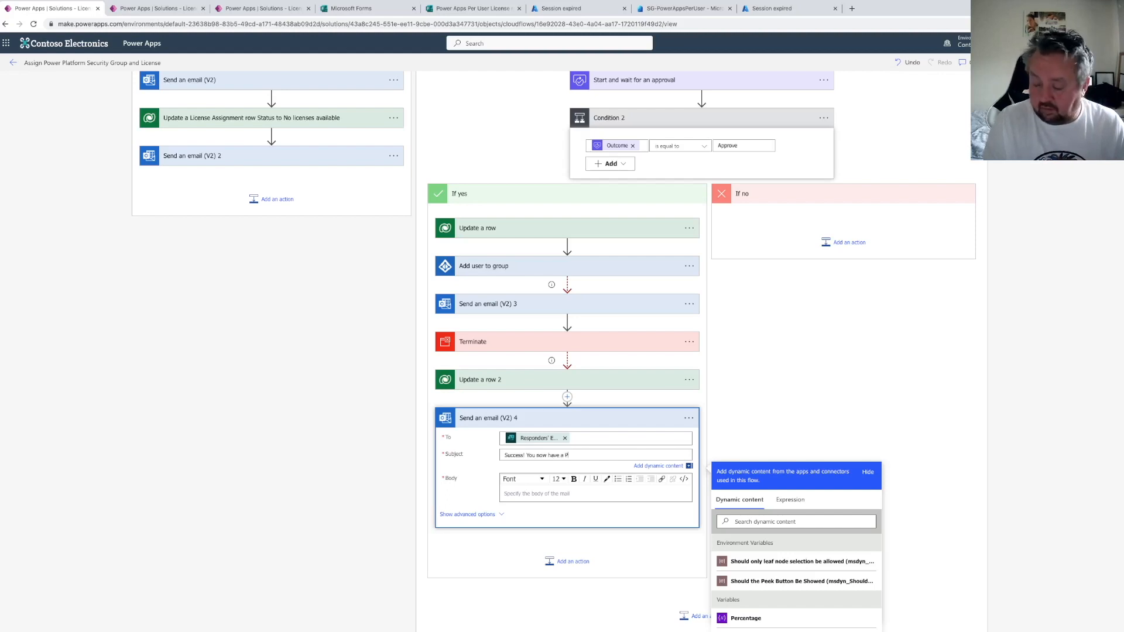
type("ower Apps per user license assigned to youy.")
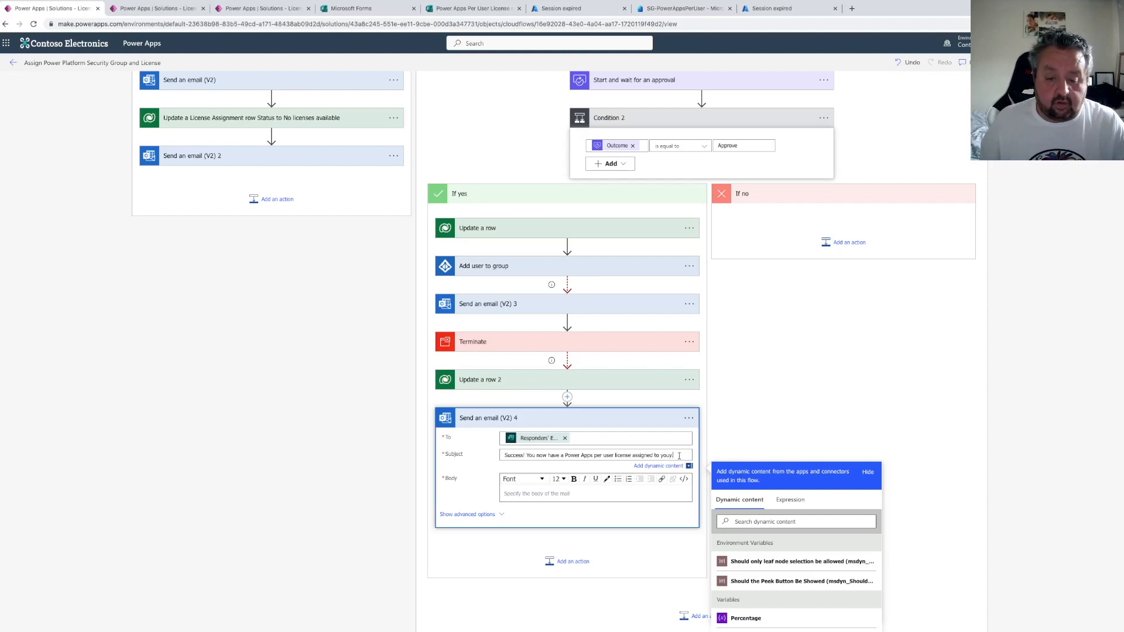
key("BackSpace")
key("BackSpace")
left_click_drag(674, 455, 489, 462)
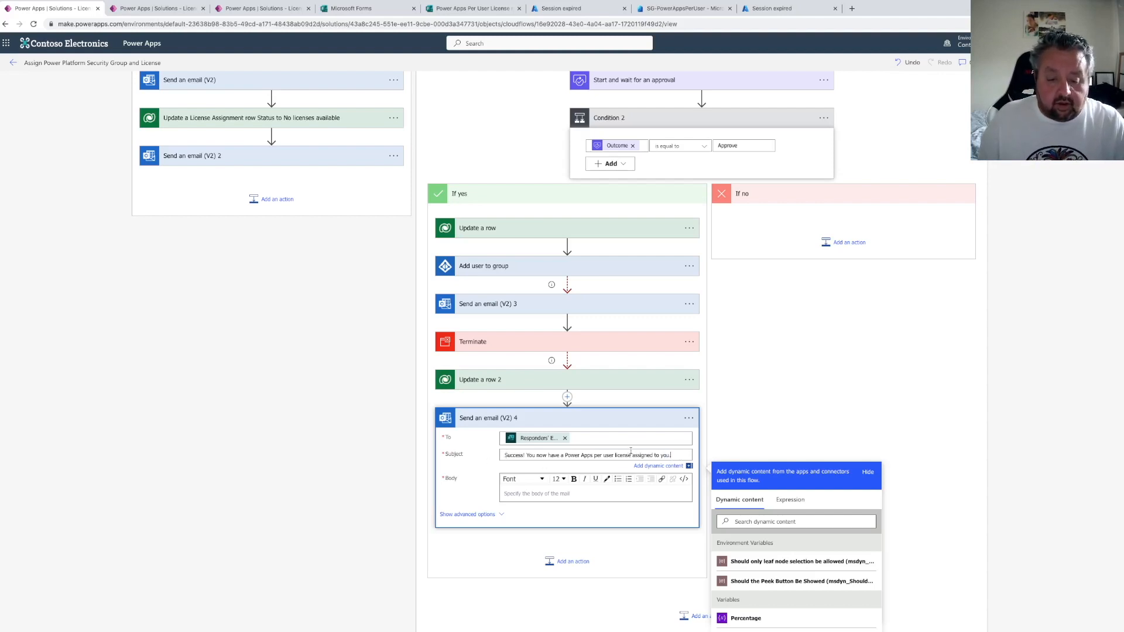
left_click_drag(683, 453, 488, 457)
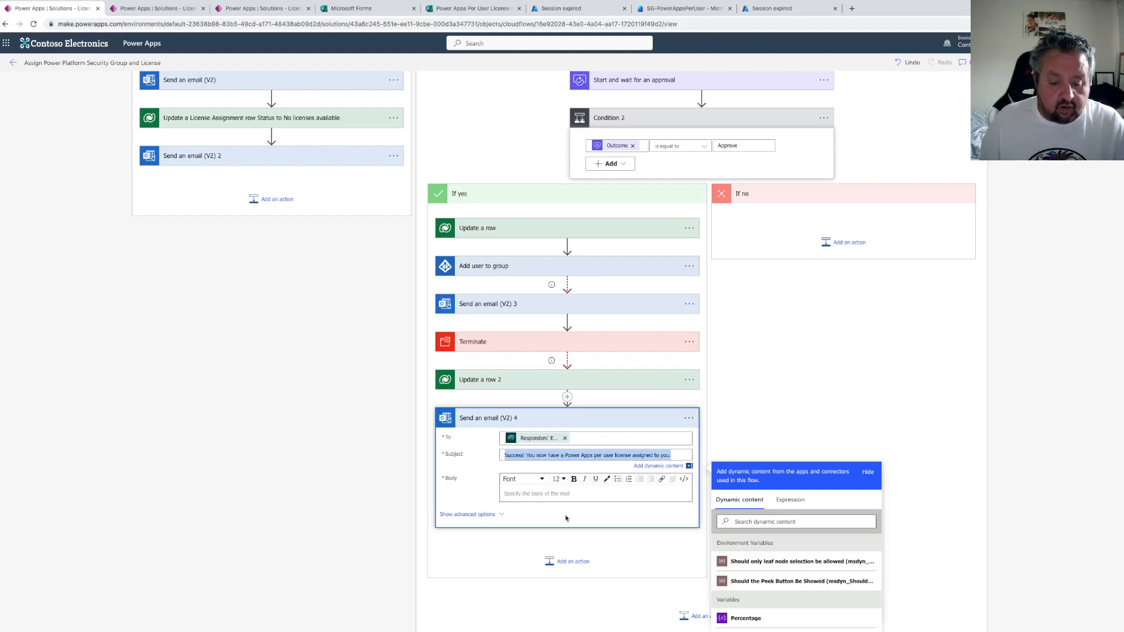
key("ctrl+c")
left_click(548, 495)
key("ctrl+v")
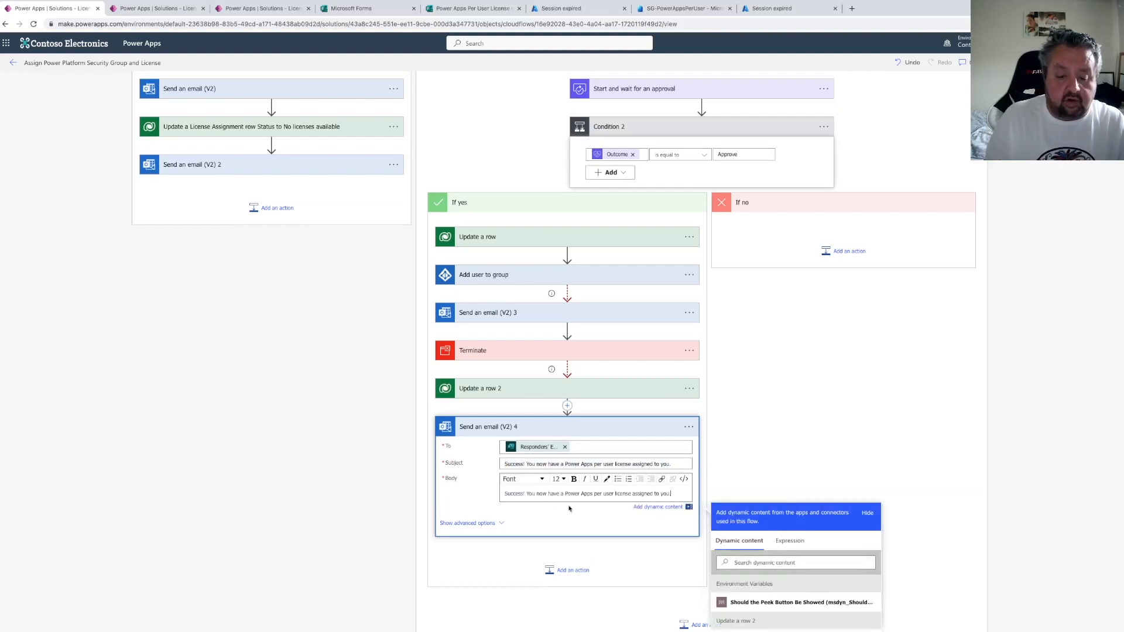
key("Return")
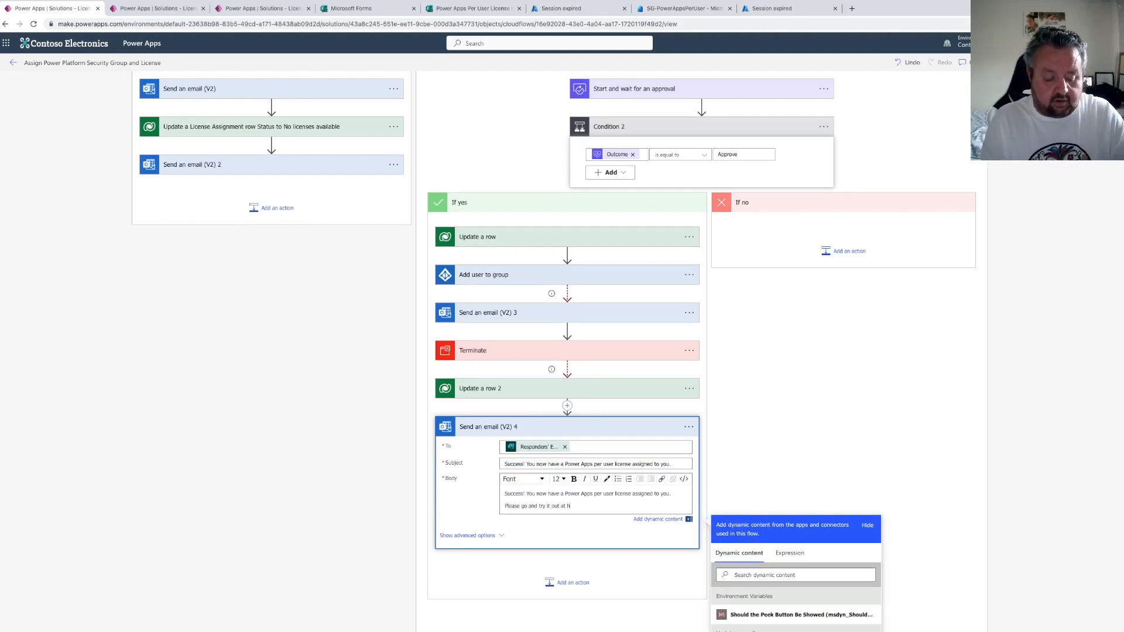
type("Please go and try it out at https://make")
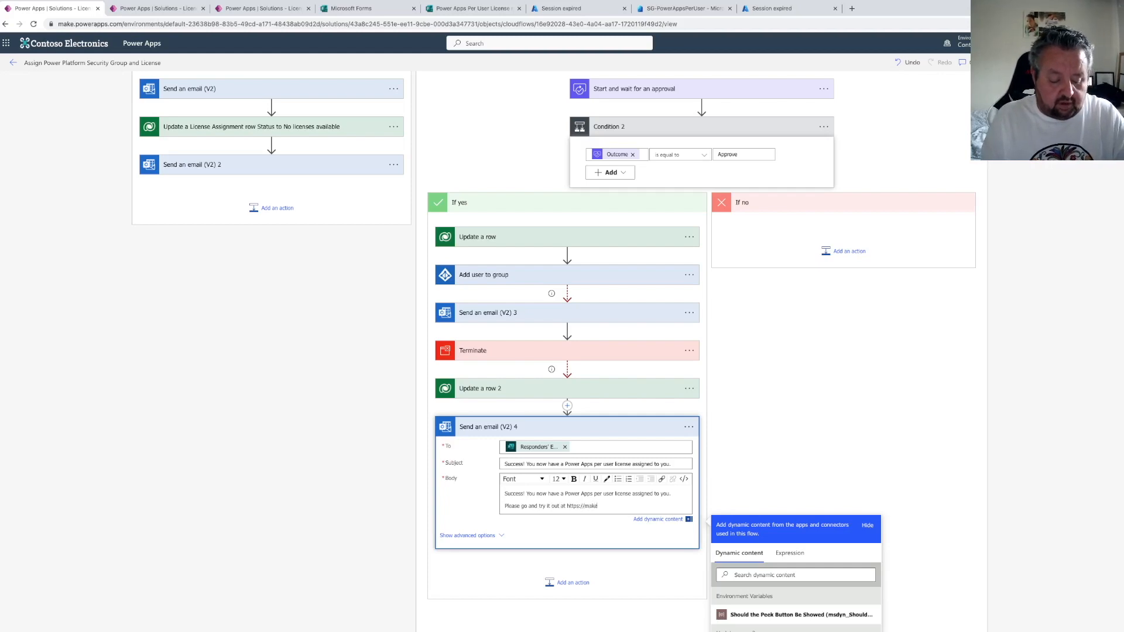
type(".powerapps.com")
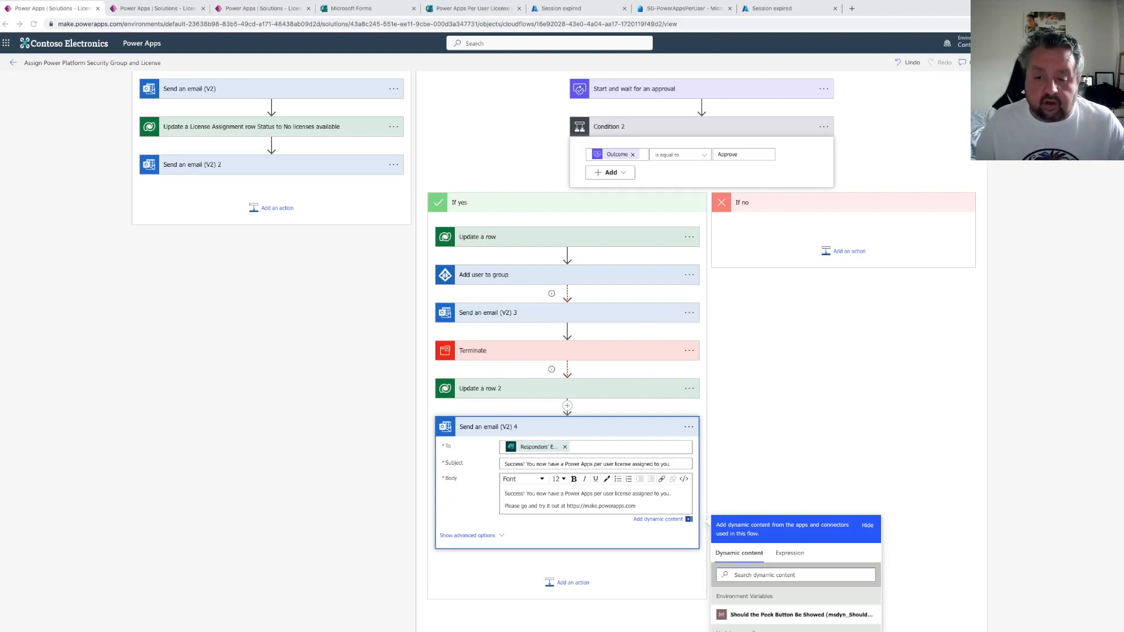
Add an Office 365 Outlook Send an email (V2) action to the If no branch of Condition 2
left_click(849, 253)
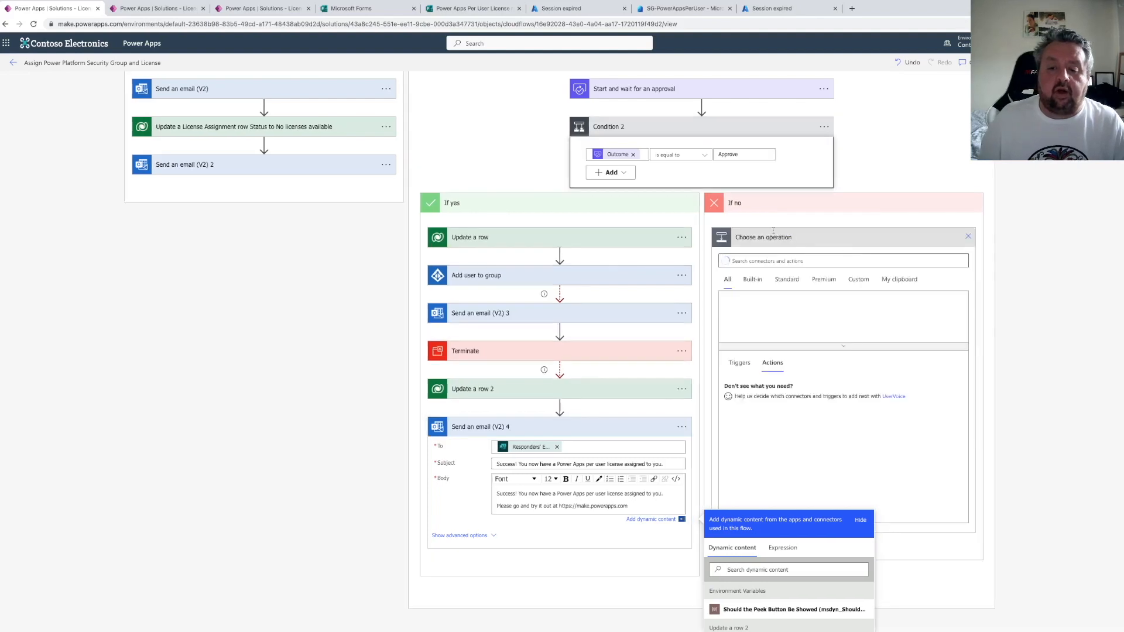
left_click(749, 261)
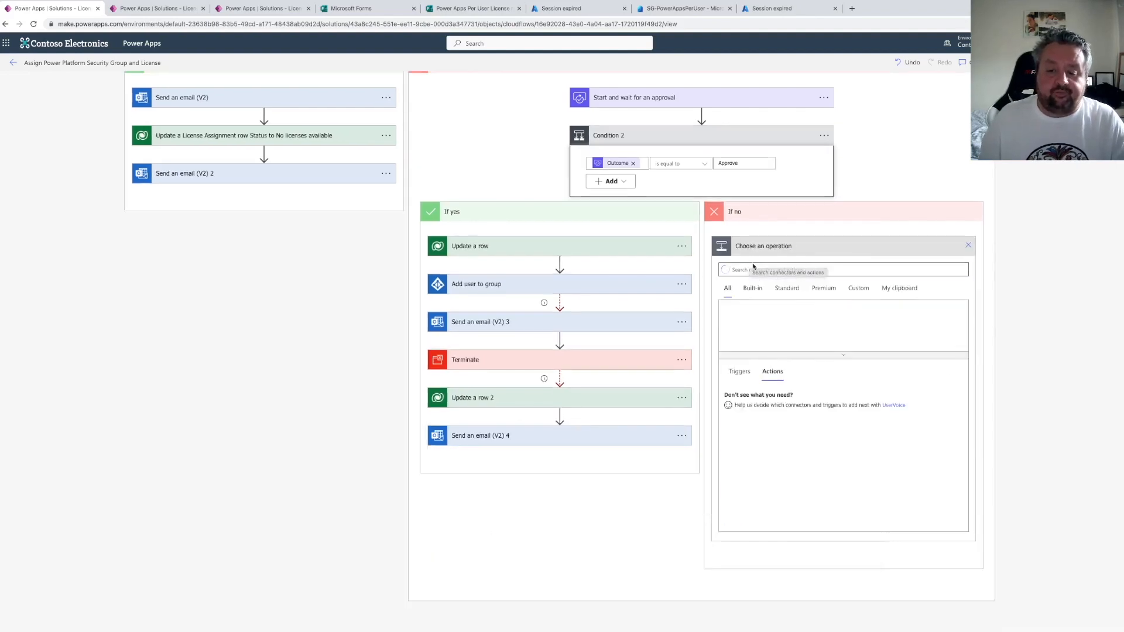
type("send an email")
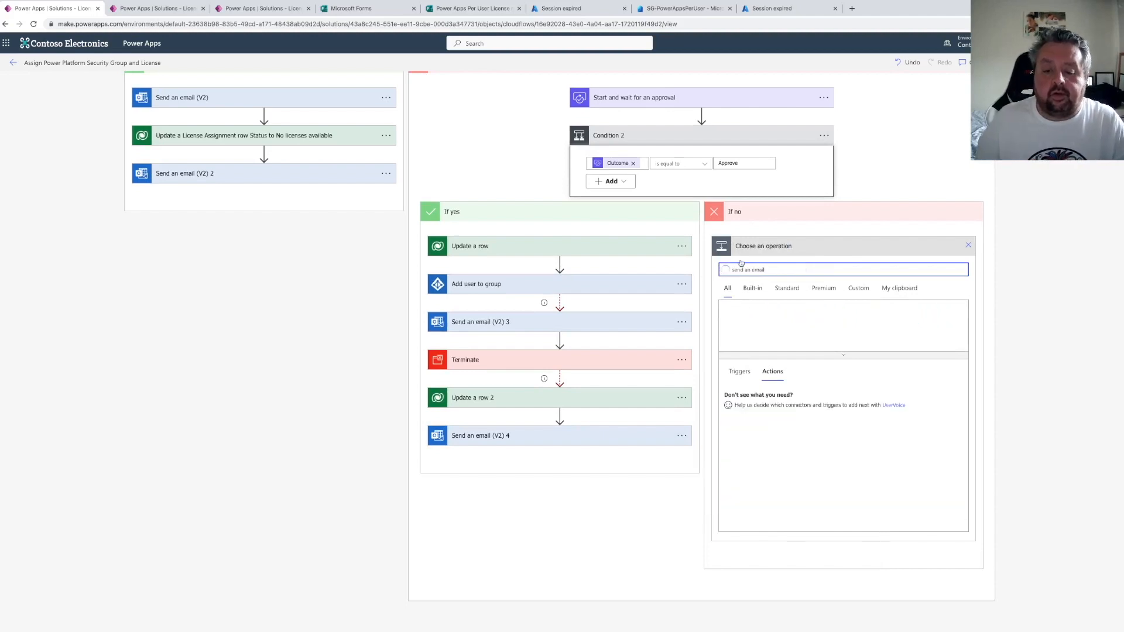
left_click(768, 419)
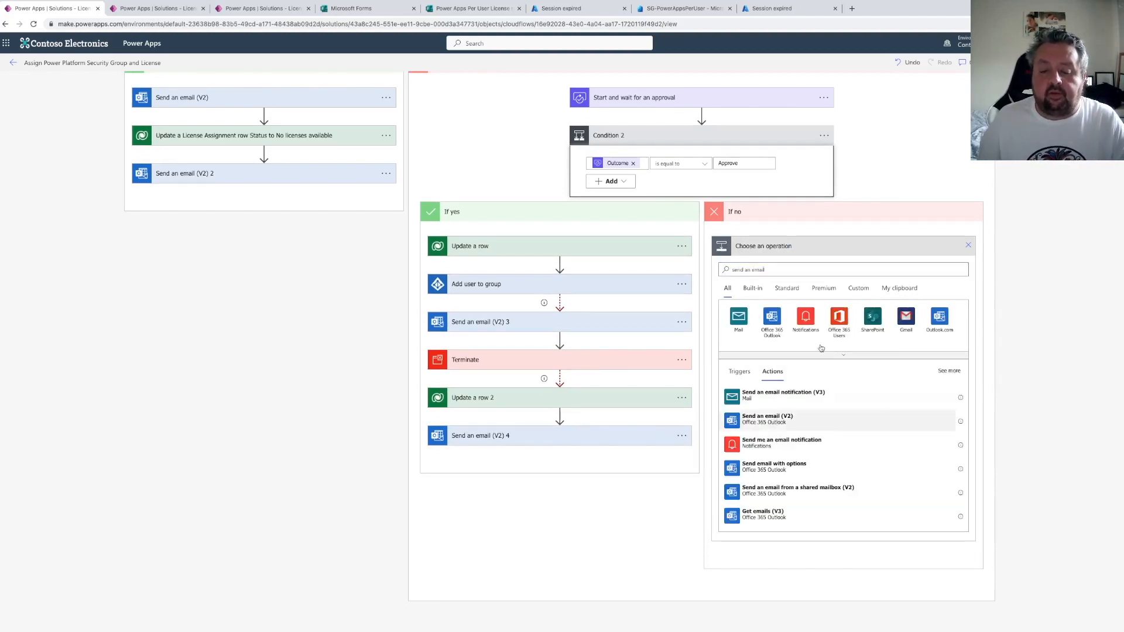
left_click(830, 302)
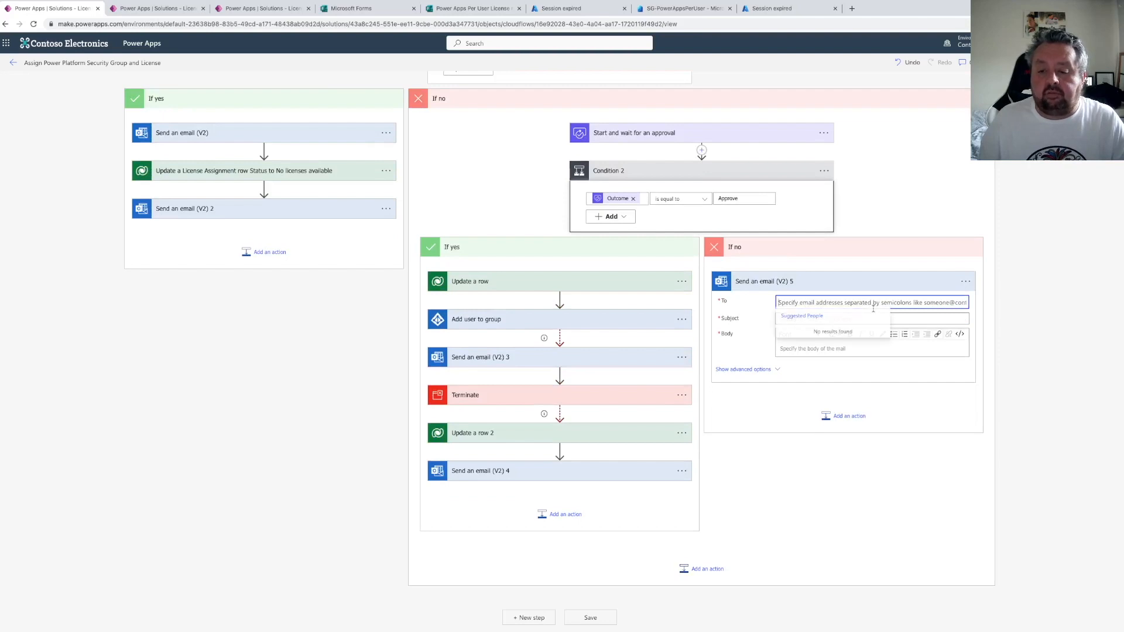
Set the rejection email's To field to the Responders' Email dynamic content
left_click(964, 329)
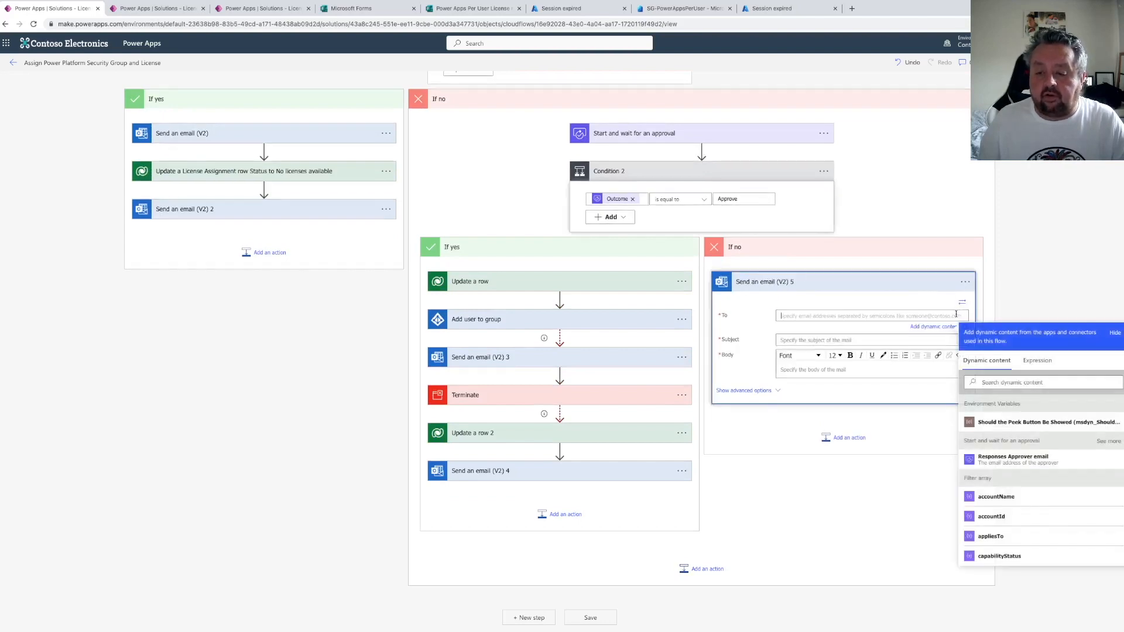
left_click(997, 382)
type("respoinder")
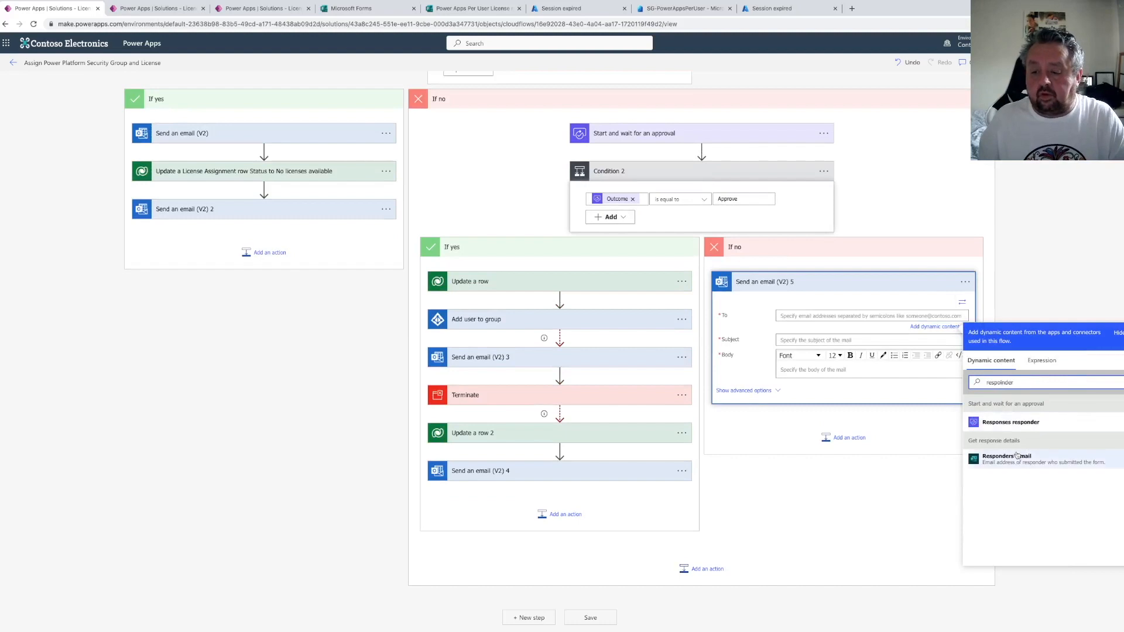
left_click(995, 455)
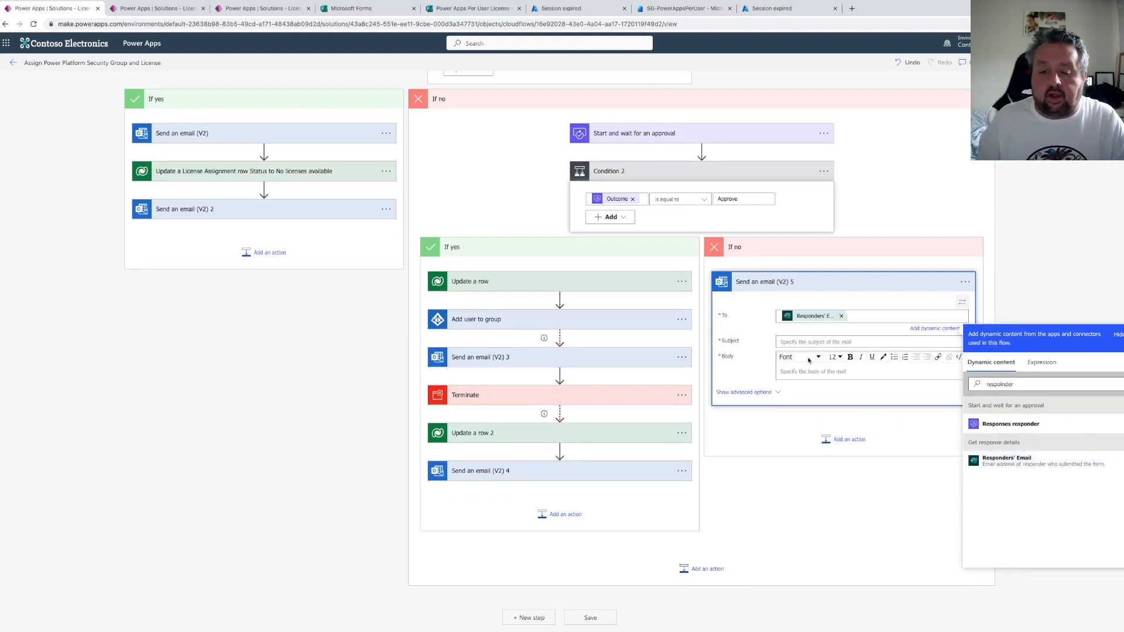
Set the rejection email's subject and body to "Your request has been rejected"
left_click(791, 342)
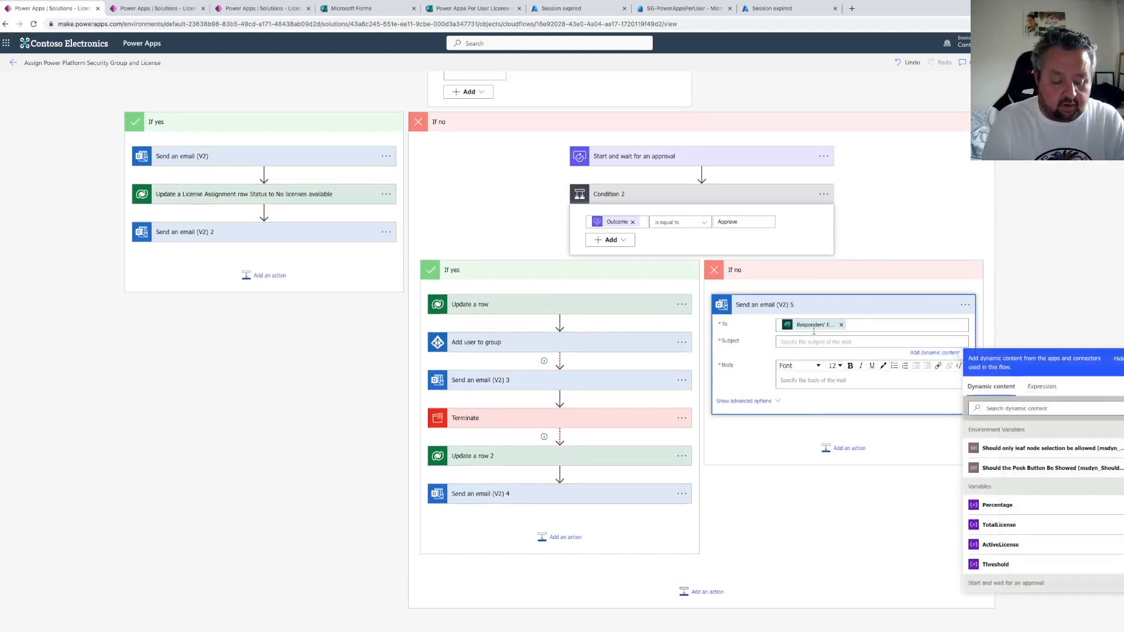
type("Your requ")
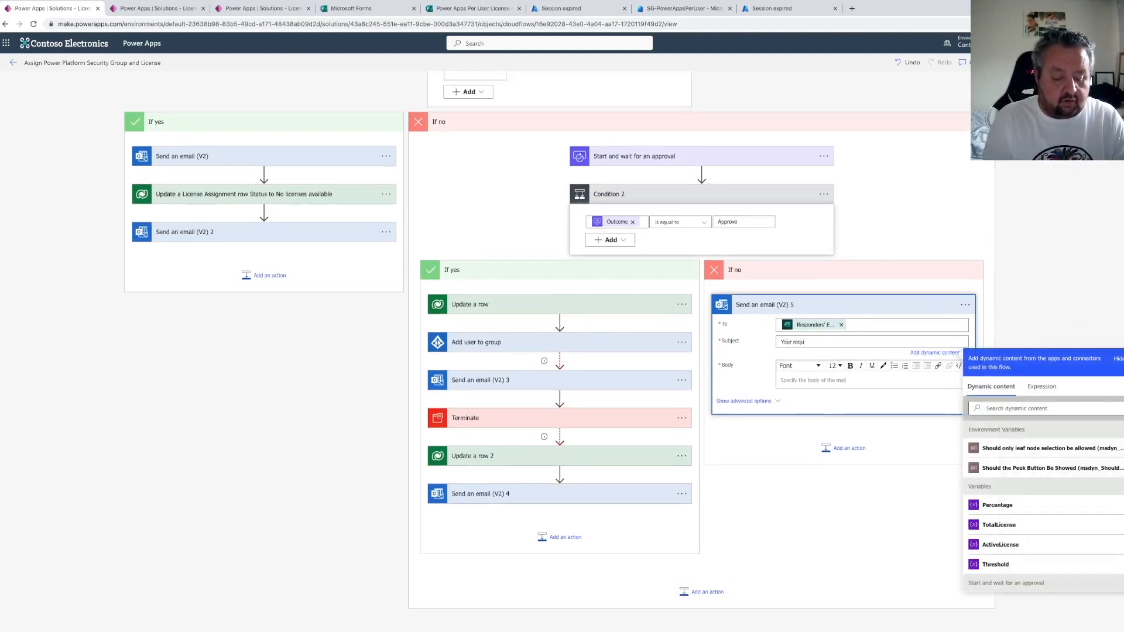
type("est has been rejected")
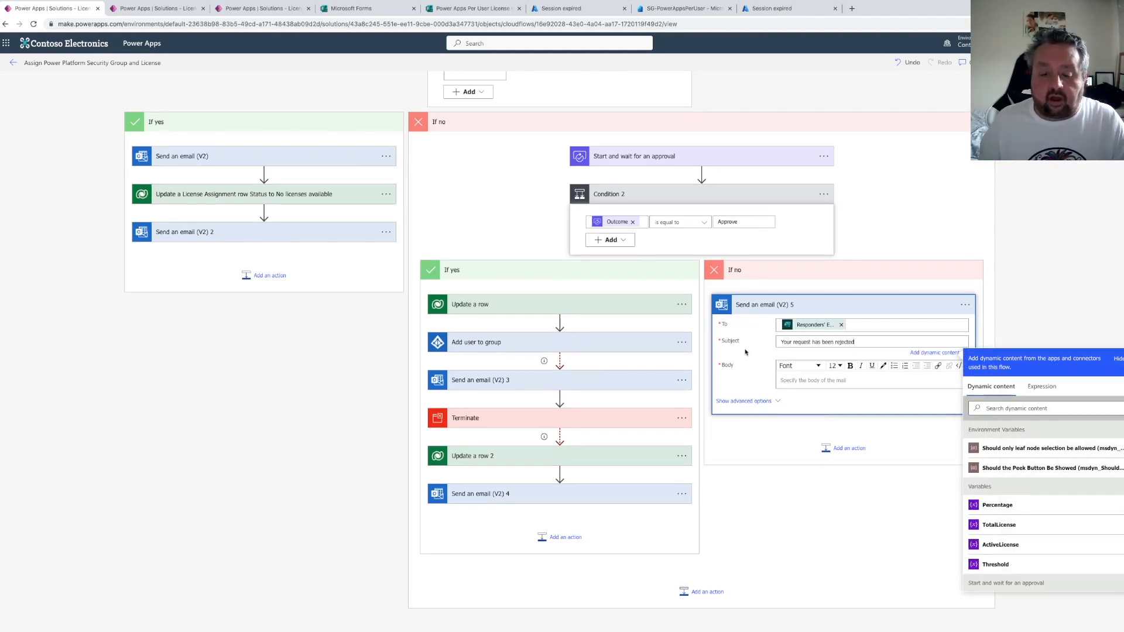
left_click_drag(856, 342, 781, 342)
key("ctrl+v")
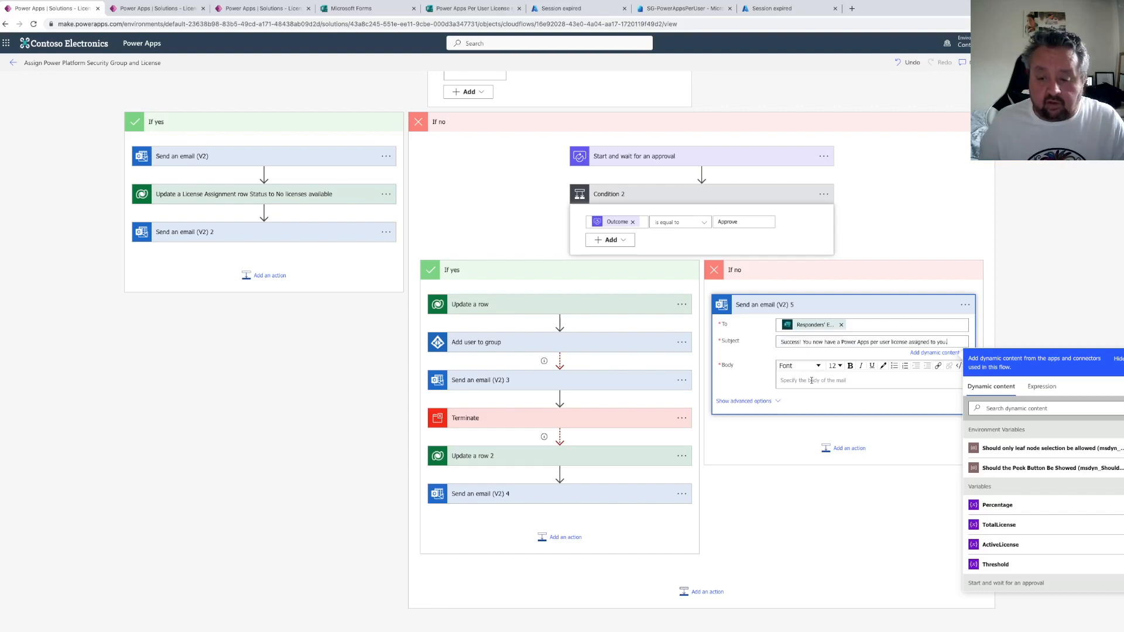
key("ctrl+z")
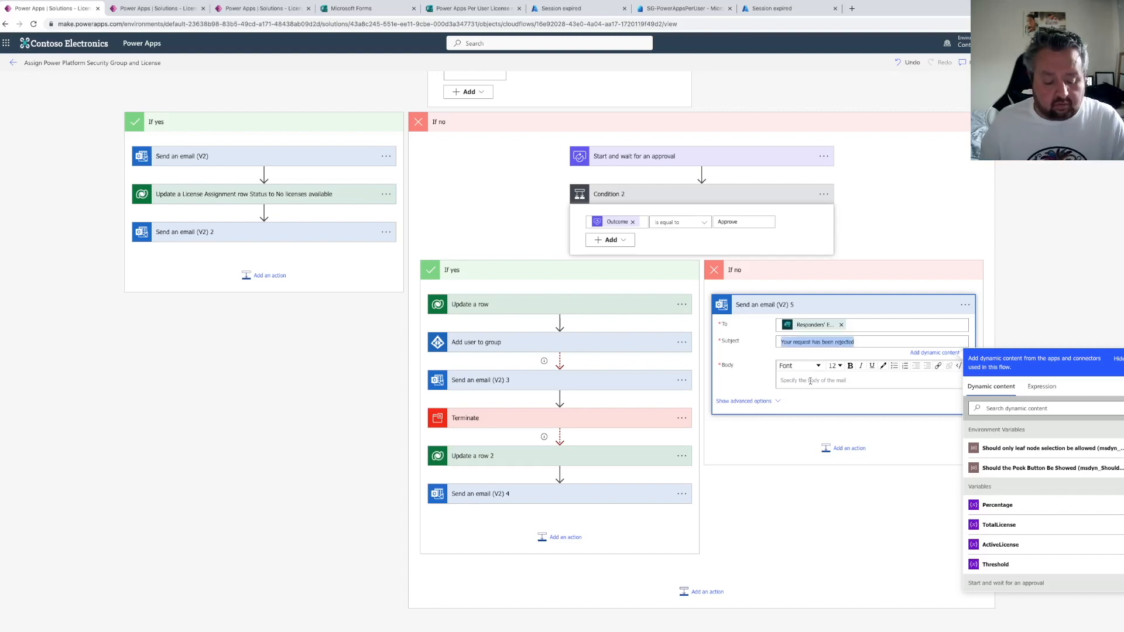
left_click(822, 381)
key("ctrl+v")
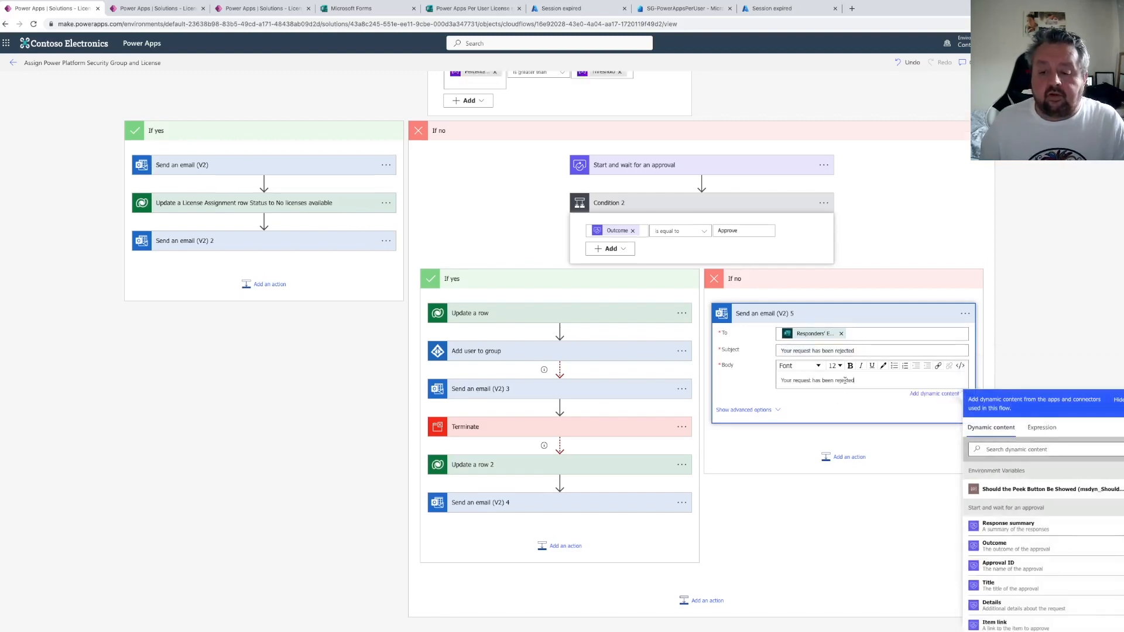
Save the flow
left_click(1022, 63)
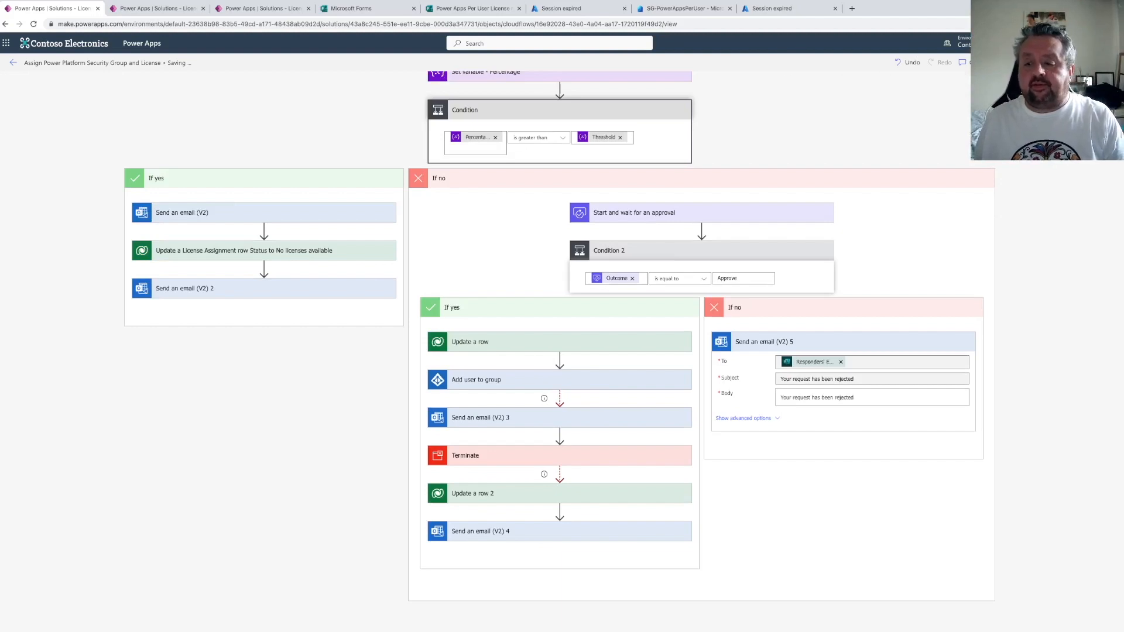
mouse_move(454, 625)
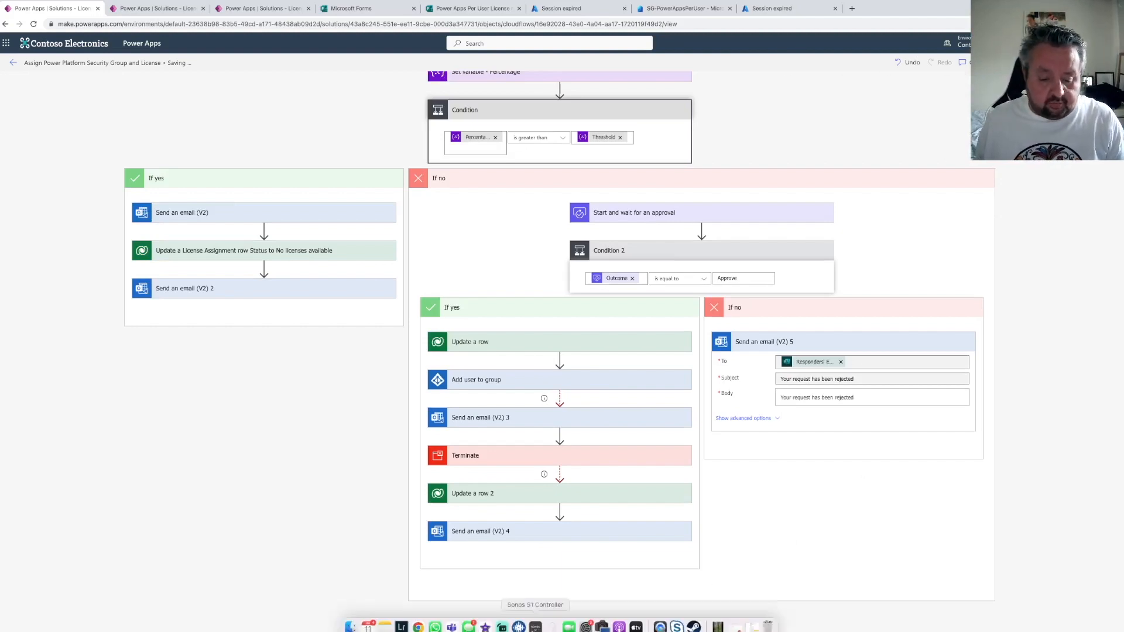
left_click(418, 621)
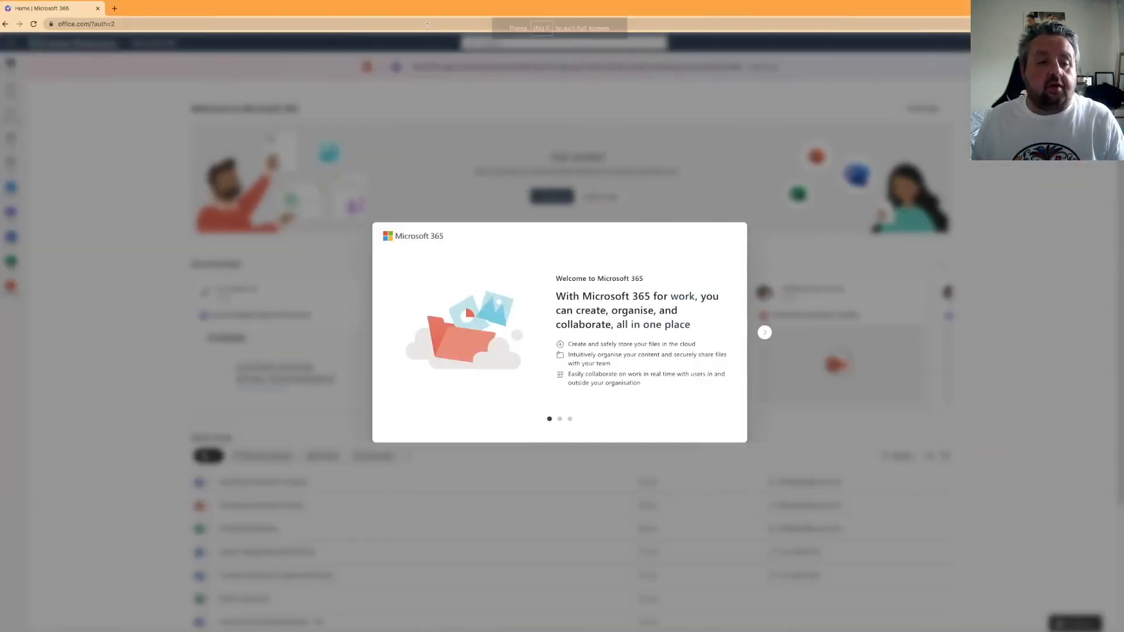
left_click(765, 333)
left_click(765, 332)
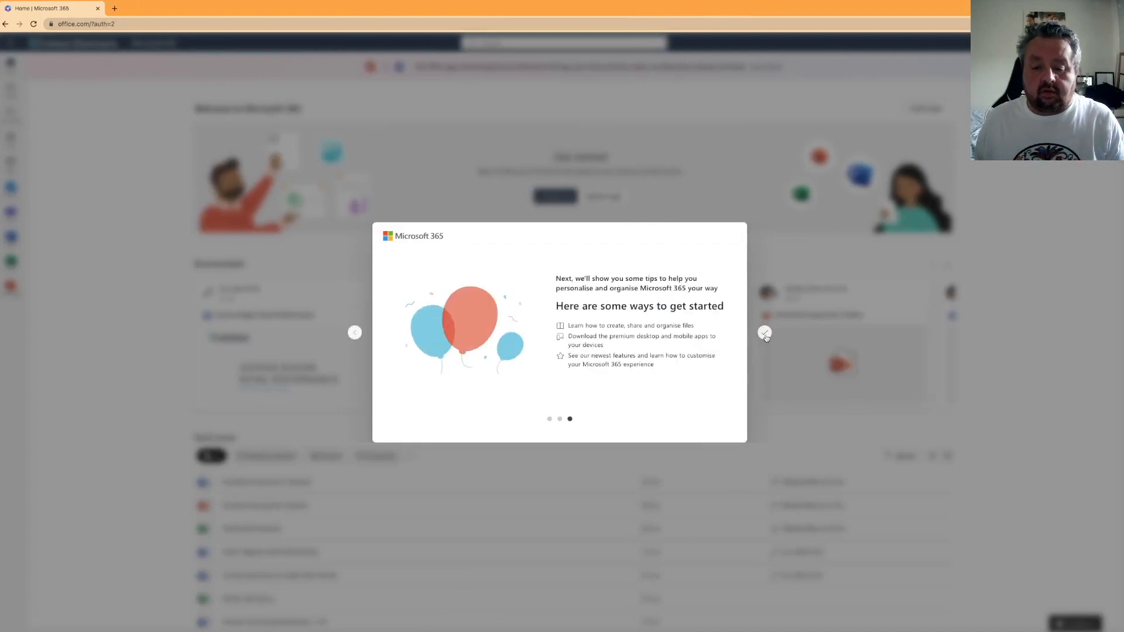
left_click(764, 333)
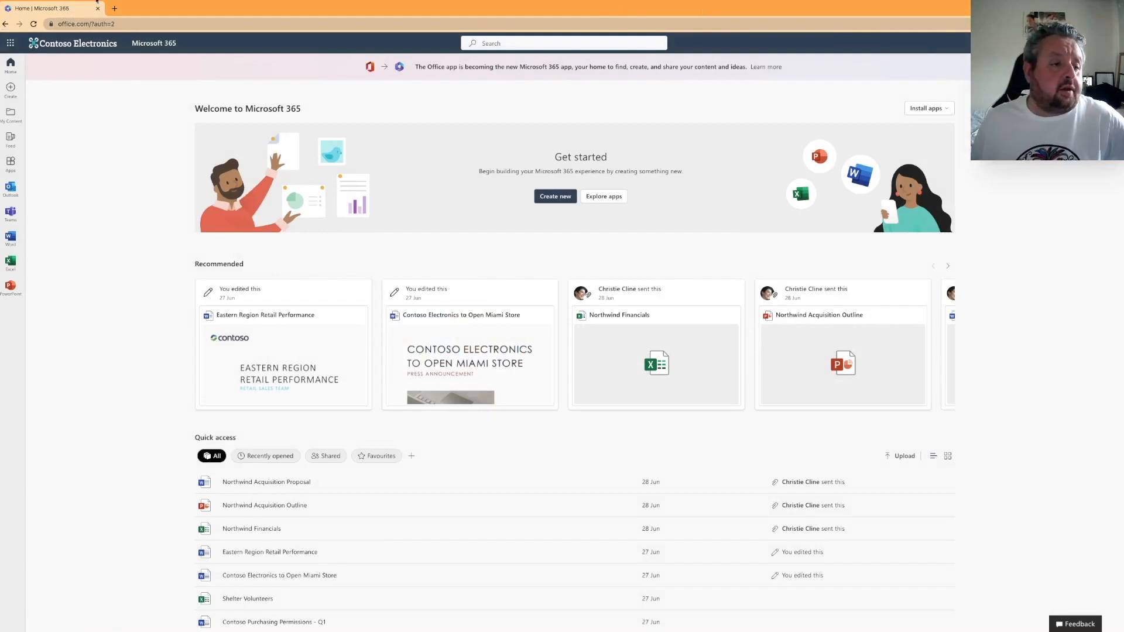
left_click(28, 15)
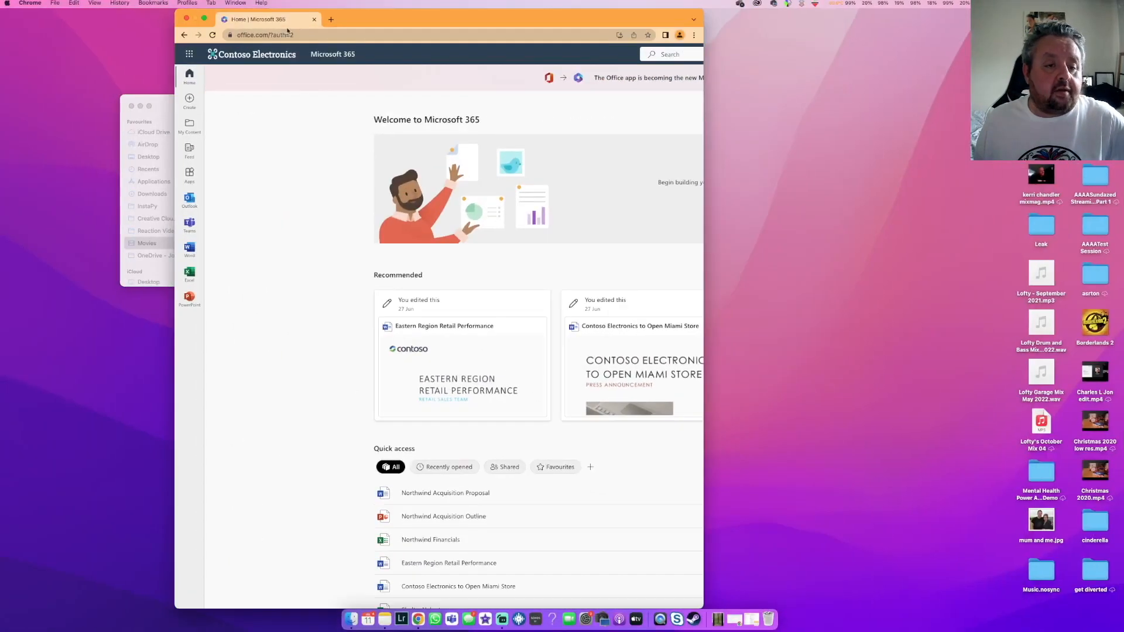
left_click_drag(379, 21, 780, 35)
left_click(141, 106)
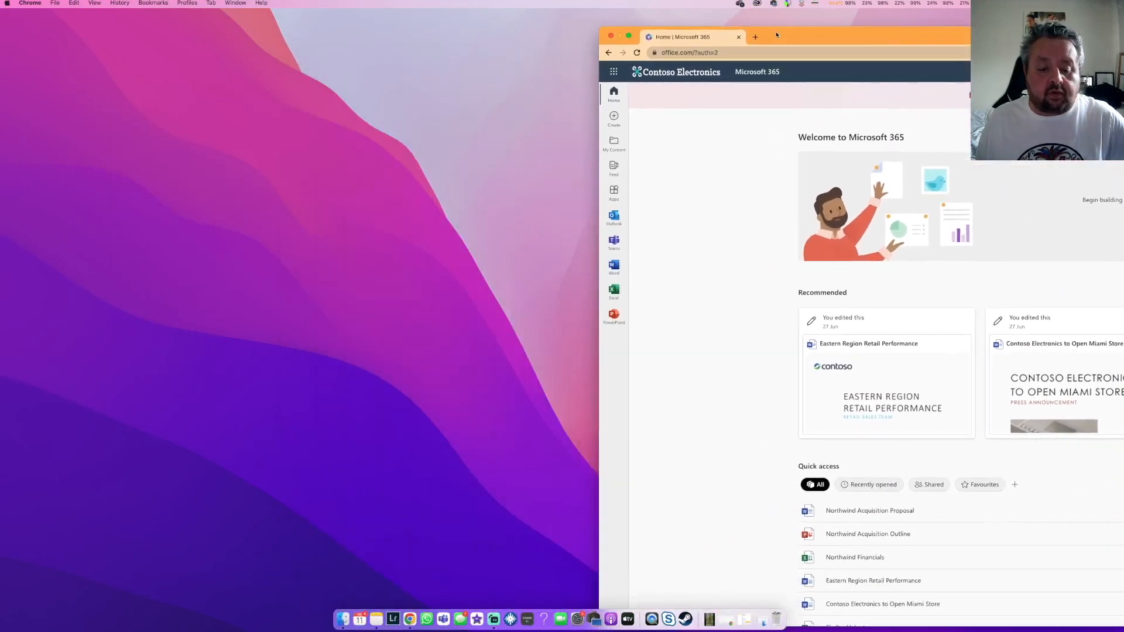
left_click(410, 619)
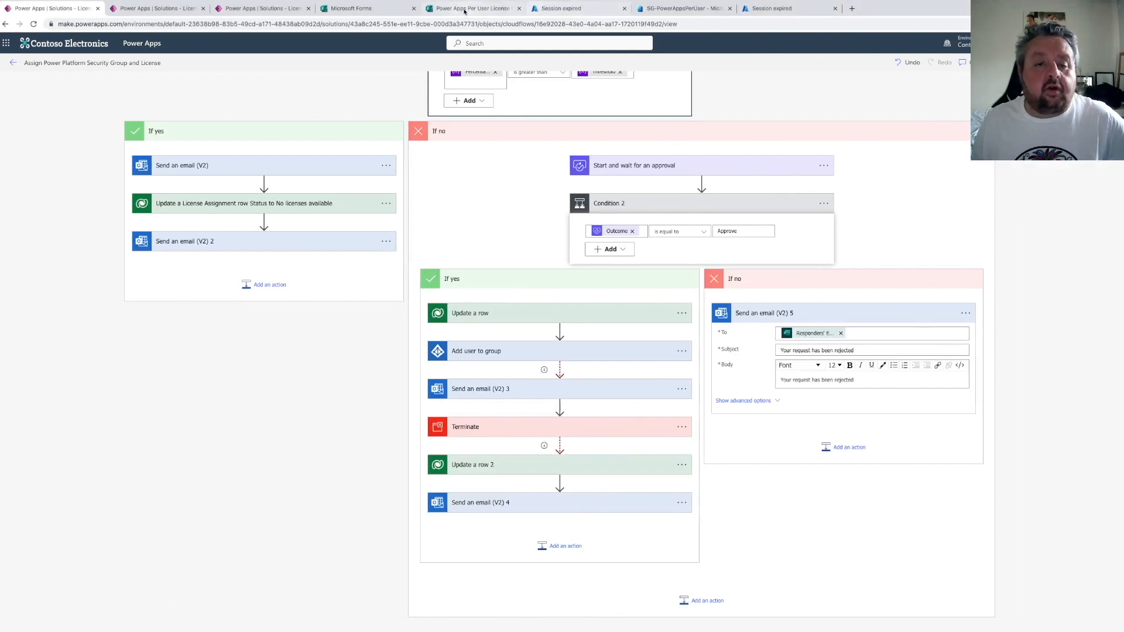
Return to the form's designer and copy the Power Apps Per User License request response link
left_click(466, 9)
left_click(427, 241)
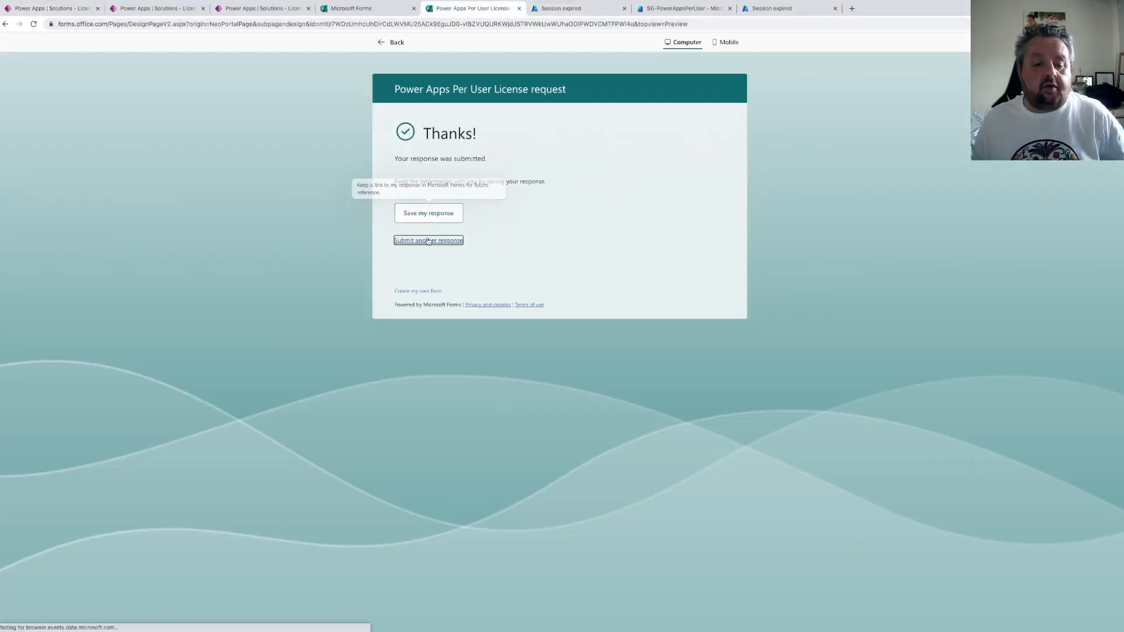
left_click(395, 43)
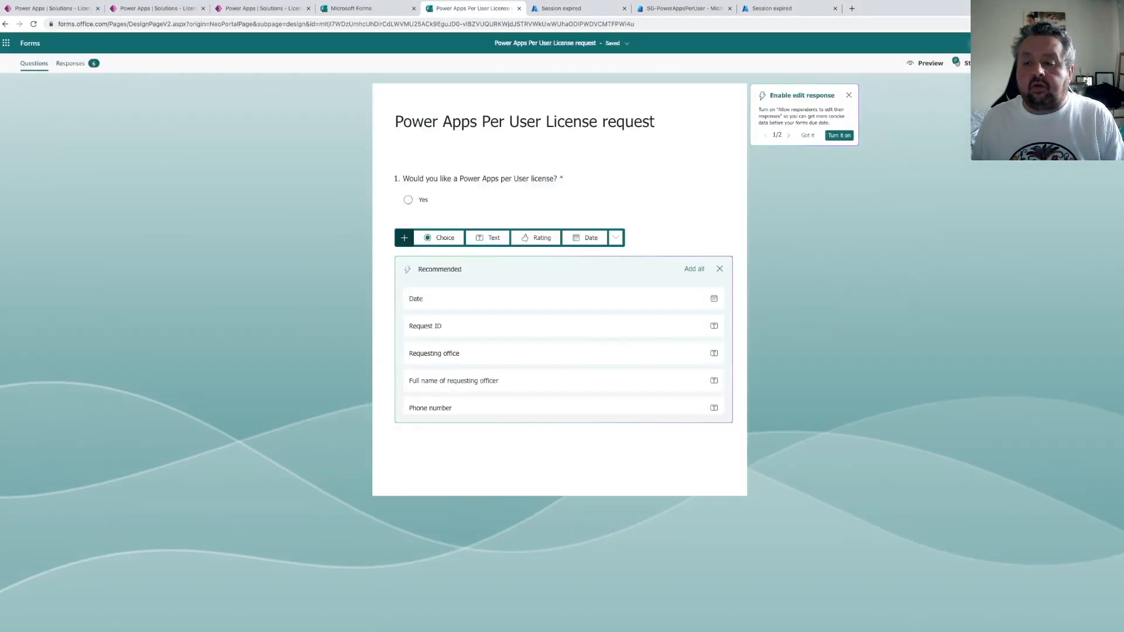
left_click(1025, 63)
left_click(721, 224)
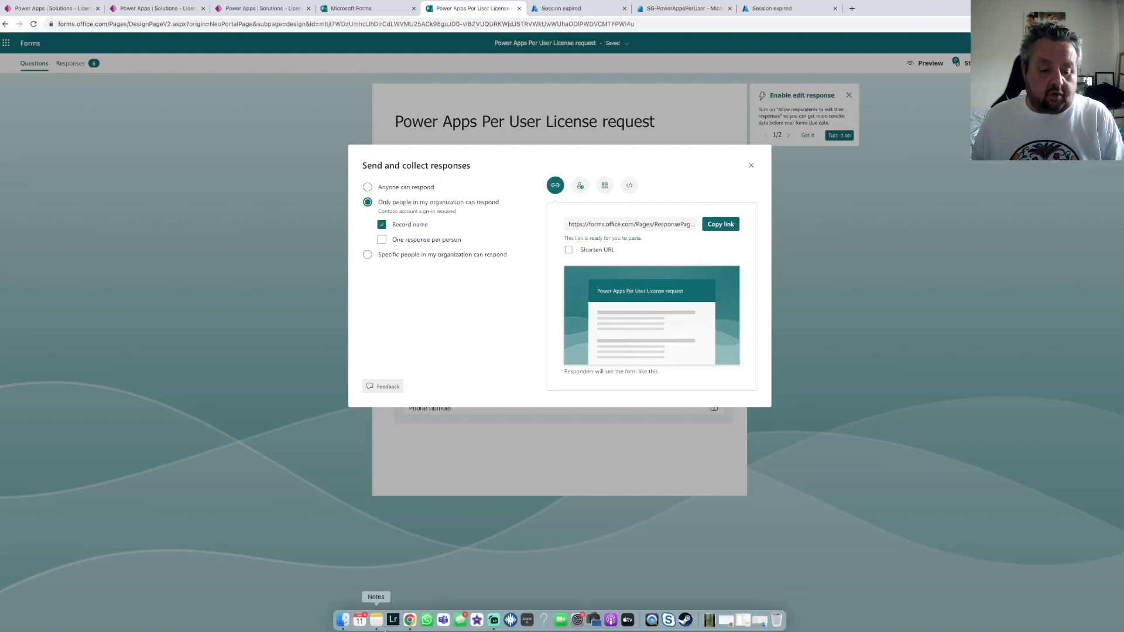
Open the copied form link in the second browser window signed in as the test user
left_click(410, 620)
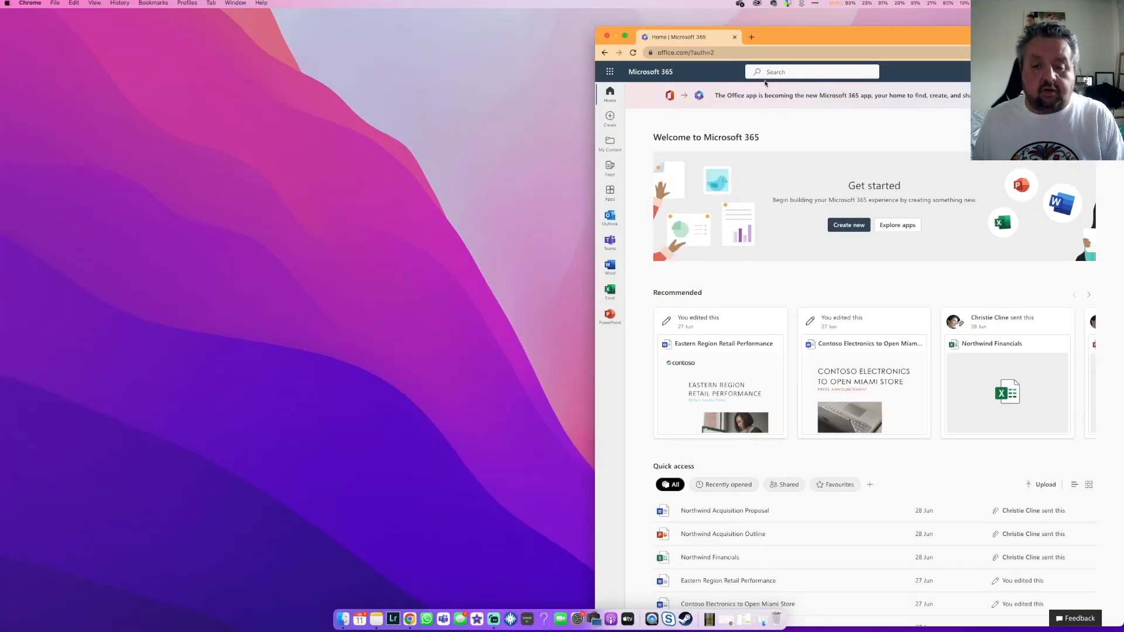
left_click_drag(791, 35, 529, 24)
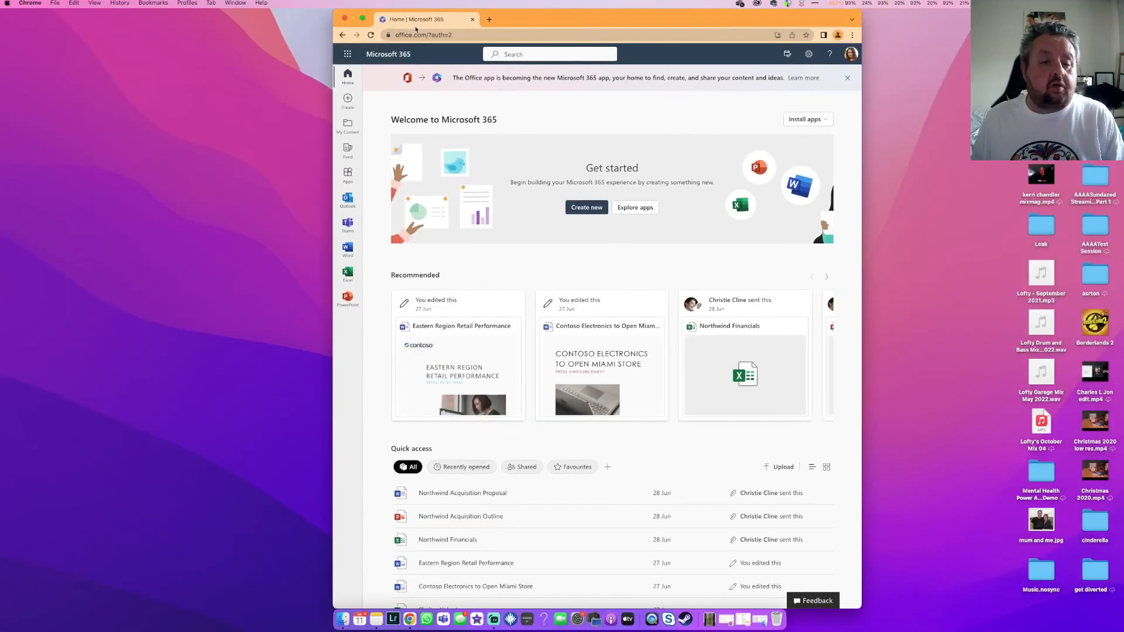
left_click(359, 20)
left_click(188, 27)
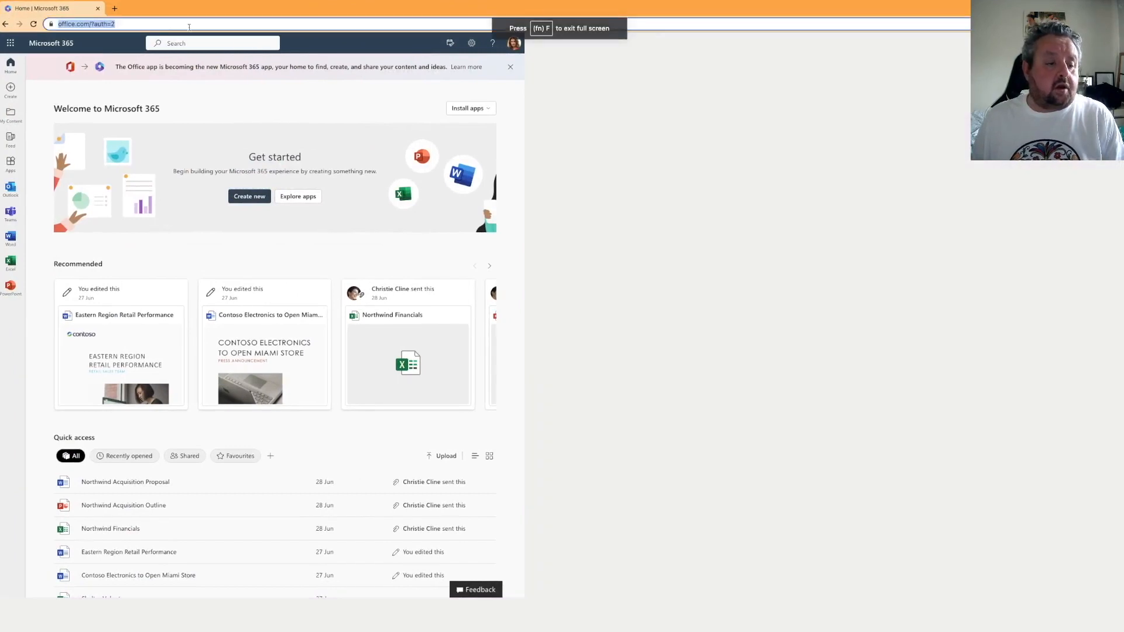
key("ctrl+v")
key("Return")
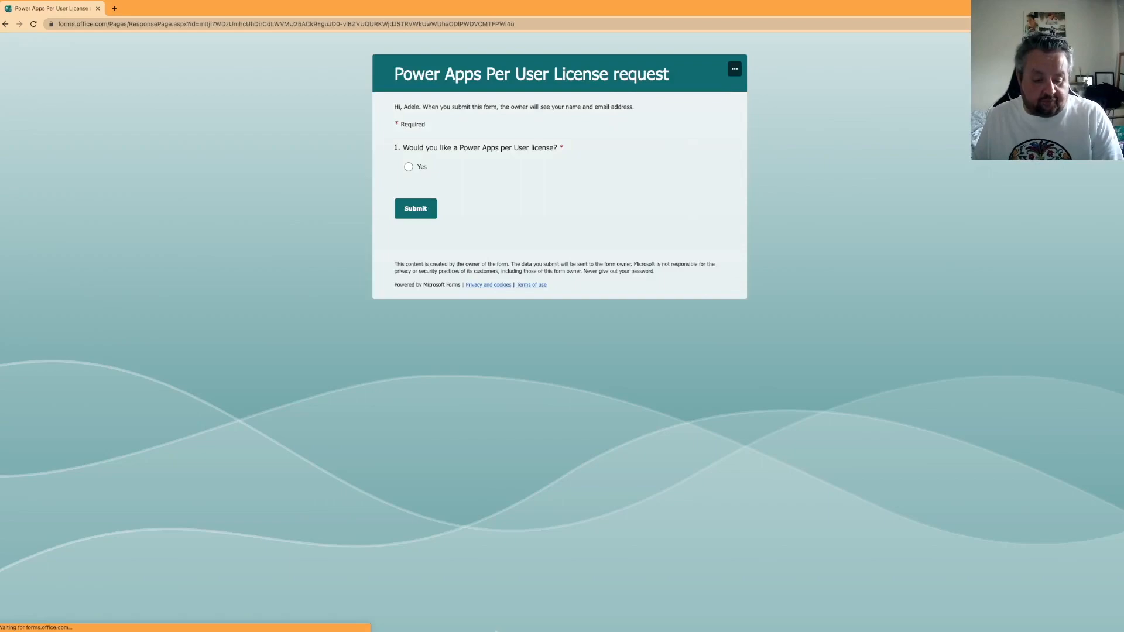
Close the sharing dialog and start a manual test of the Assign Power Platform Security Group and License flow
mouse_move(471, 622)
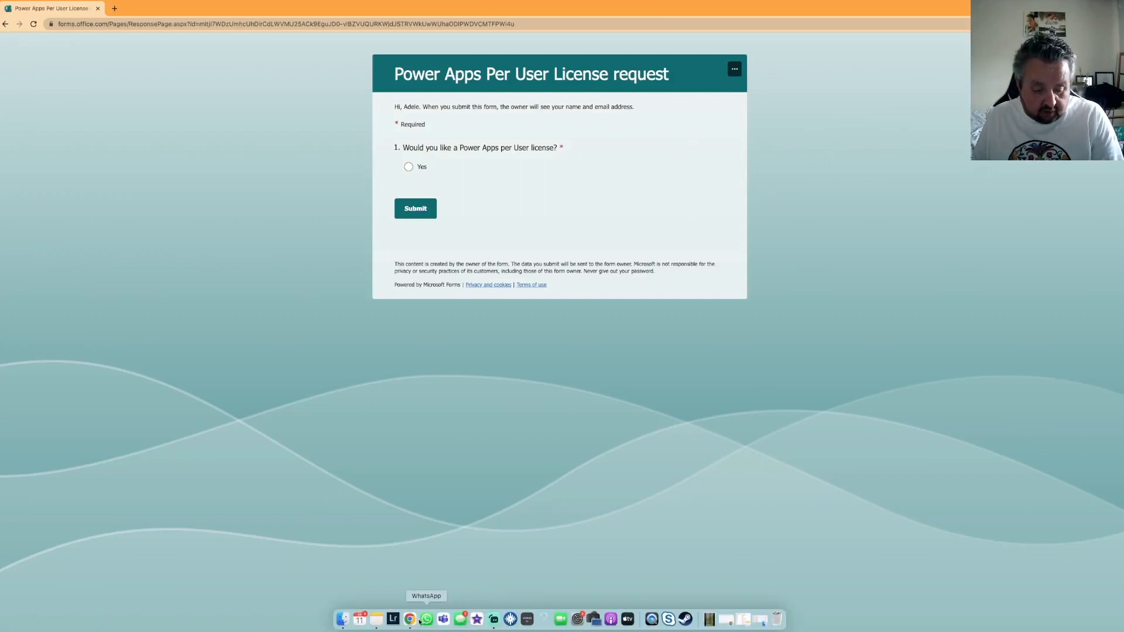
left_click(410, 619)
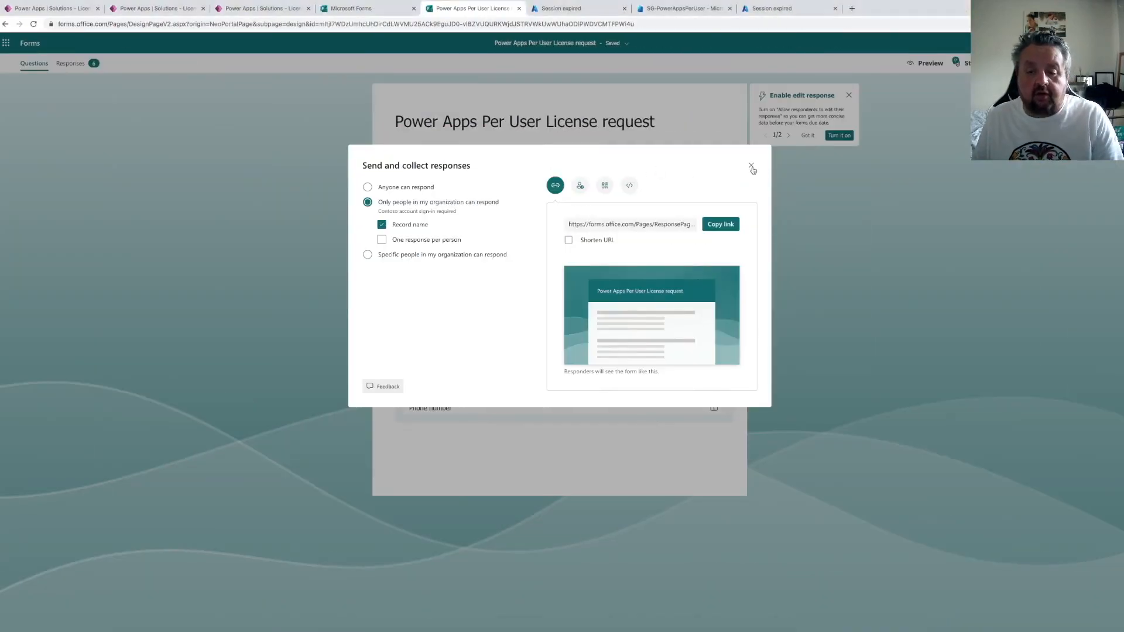
left_click(752, 165)
left_click(87, 9)
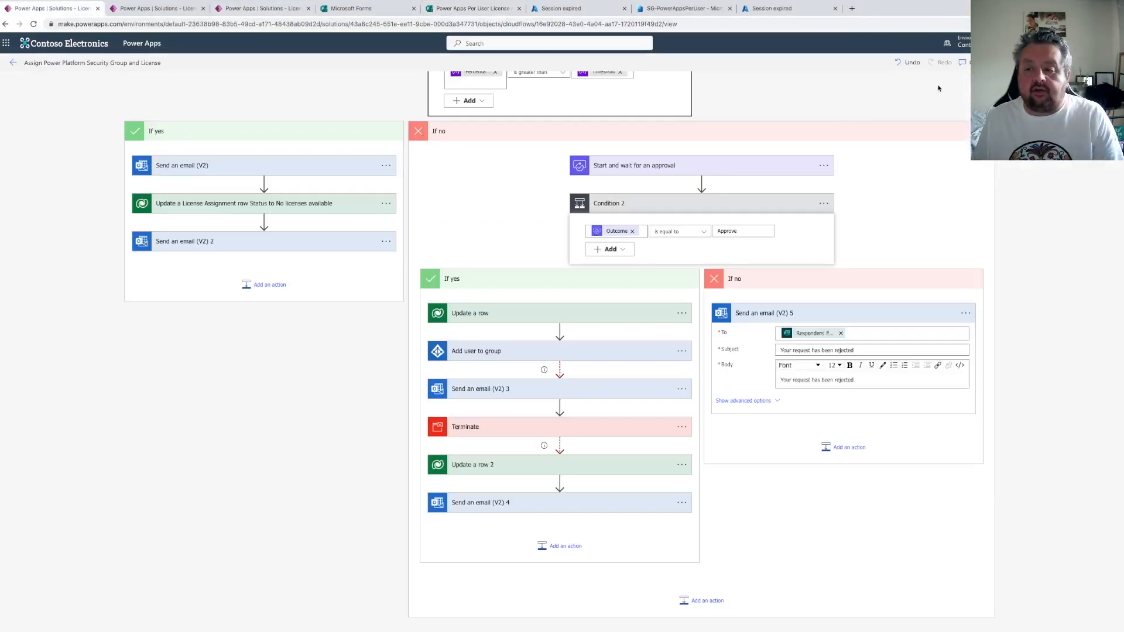
left_click(1102, 63)
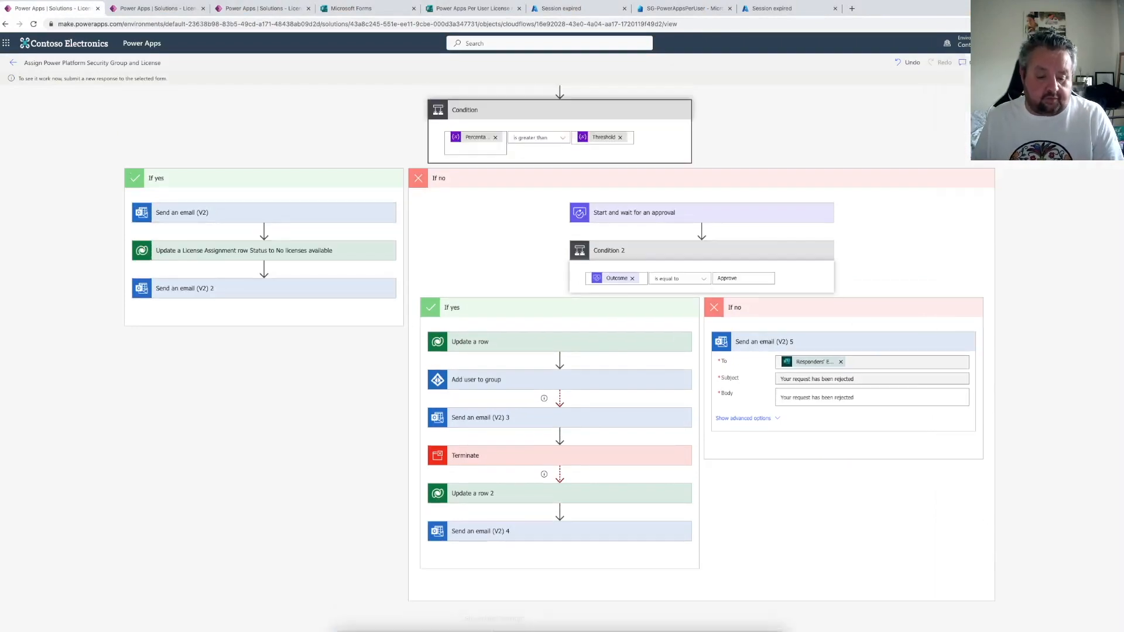
Submit the license request form as the test user, answering Yes
left_click(426, 619)
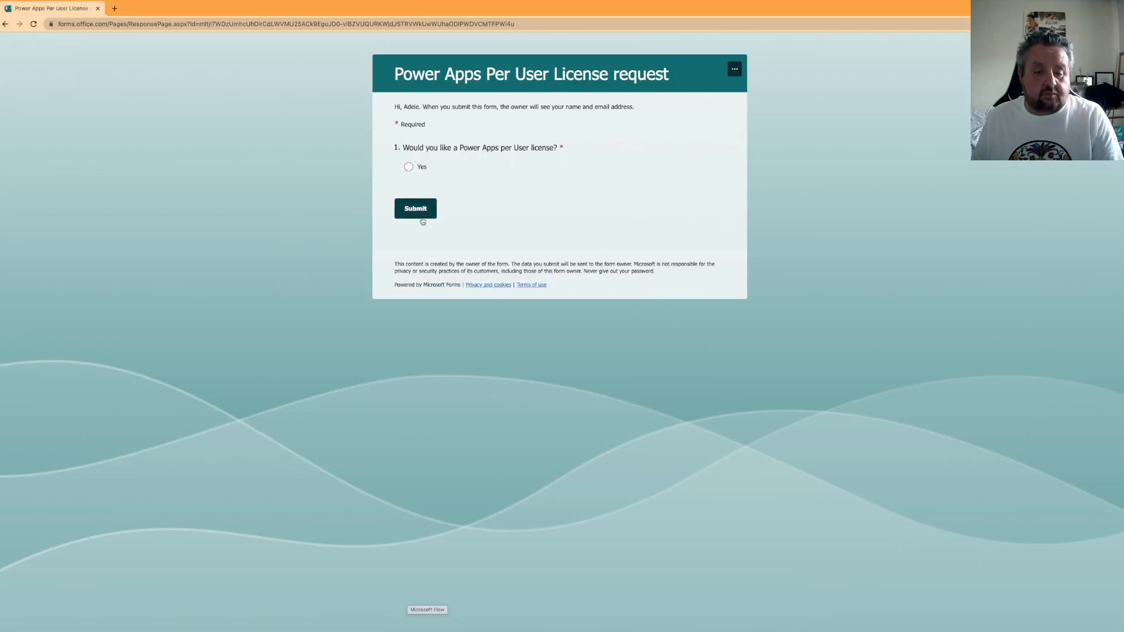
left_click(409, 166)
left_click(421, 209)
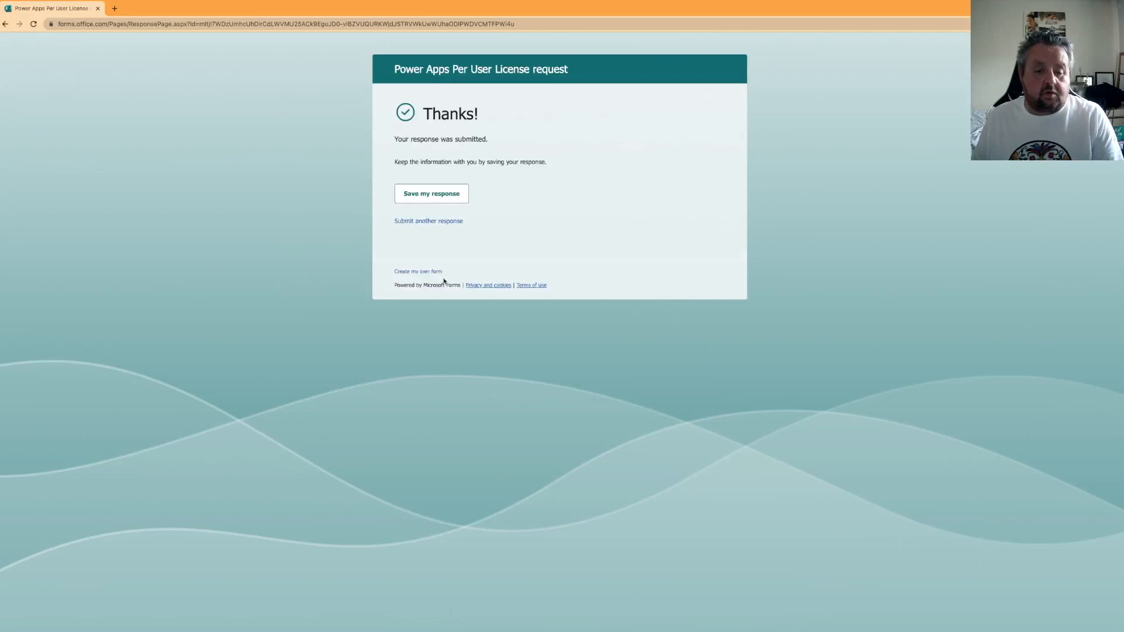
left_click(412, 614)
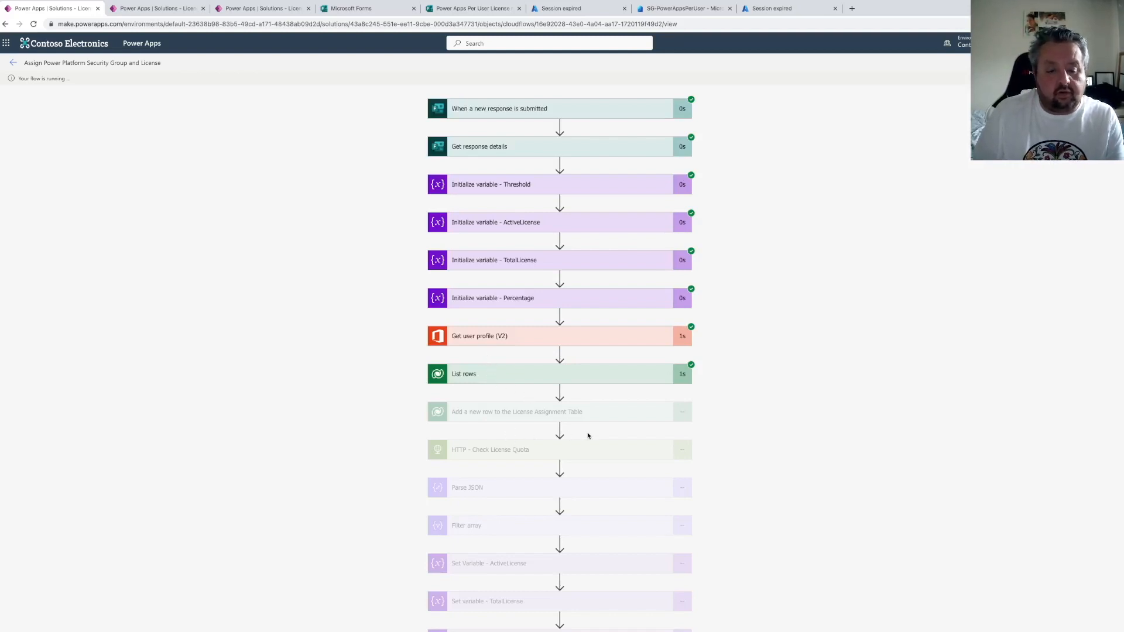
Inspect the running flow's step results, including the Set variable - Percentage inputs and outputs
scroll(588, 436, "down", 2)
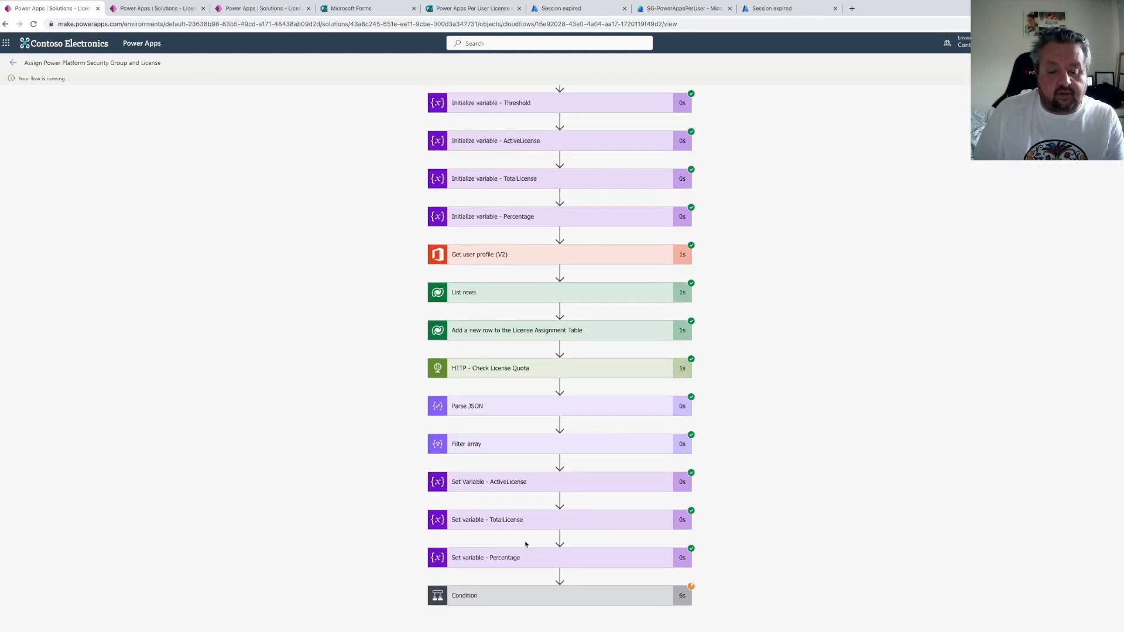
left_click(521, 562)
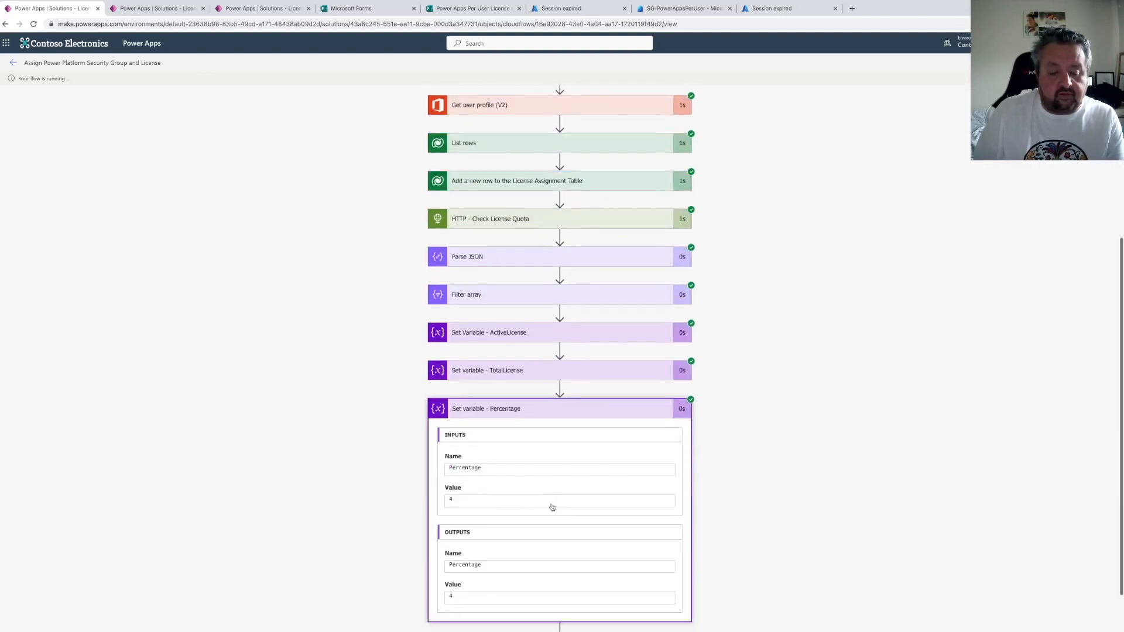
scroll(554, 507, "down", 1)
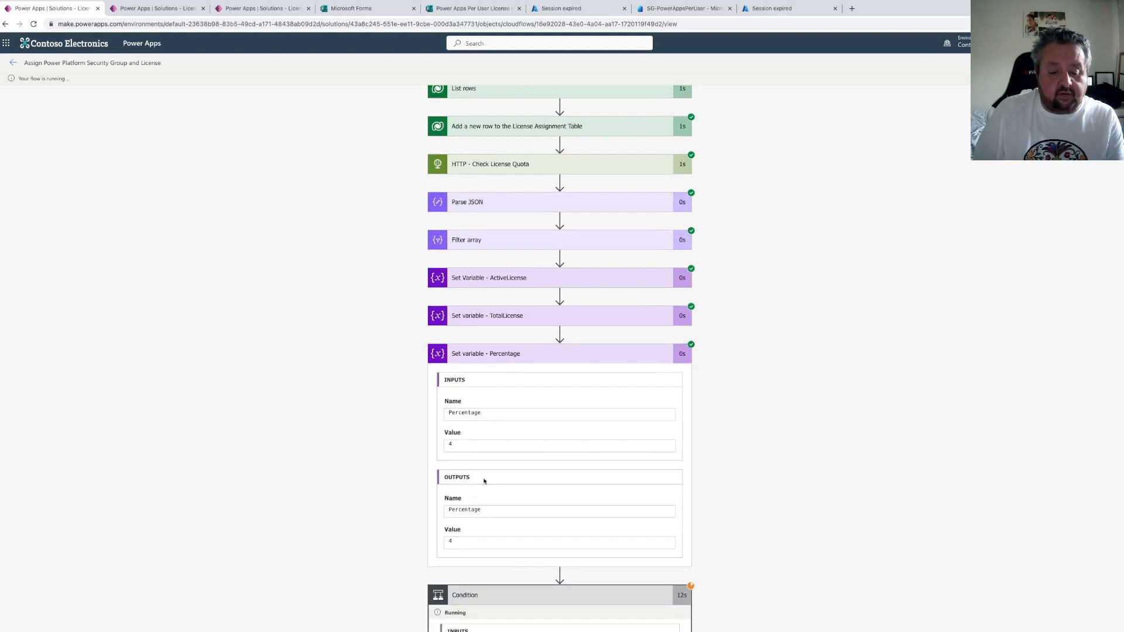
scroll(468, 470, "down", 4)
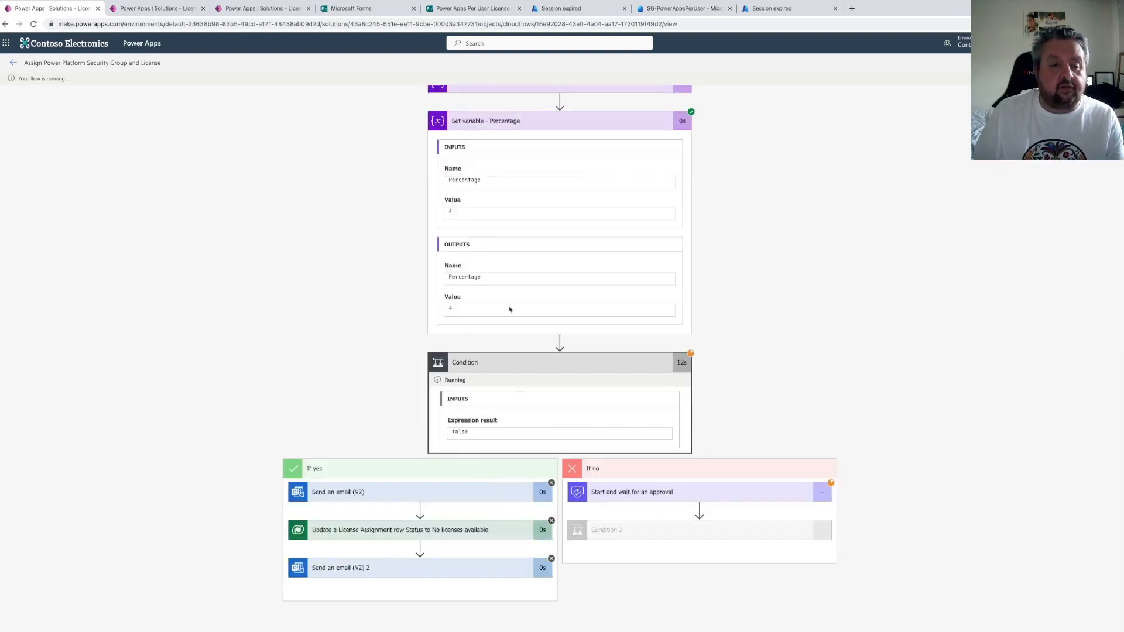
Open Outlook on the web in a new tab via office.com
left_click(852, 8)
type("office.com")
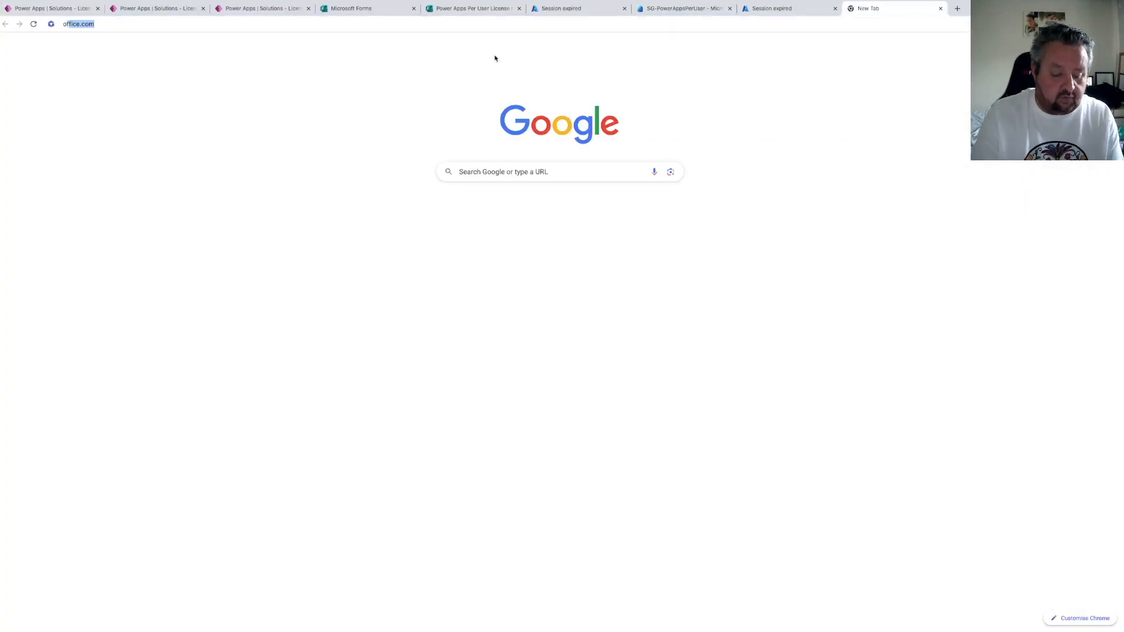
key("Return")
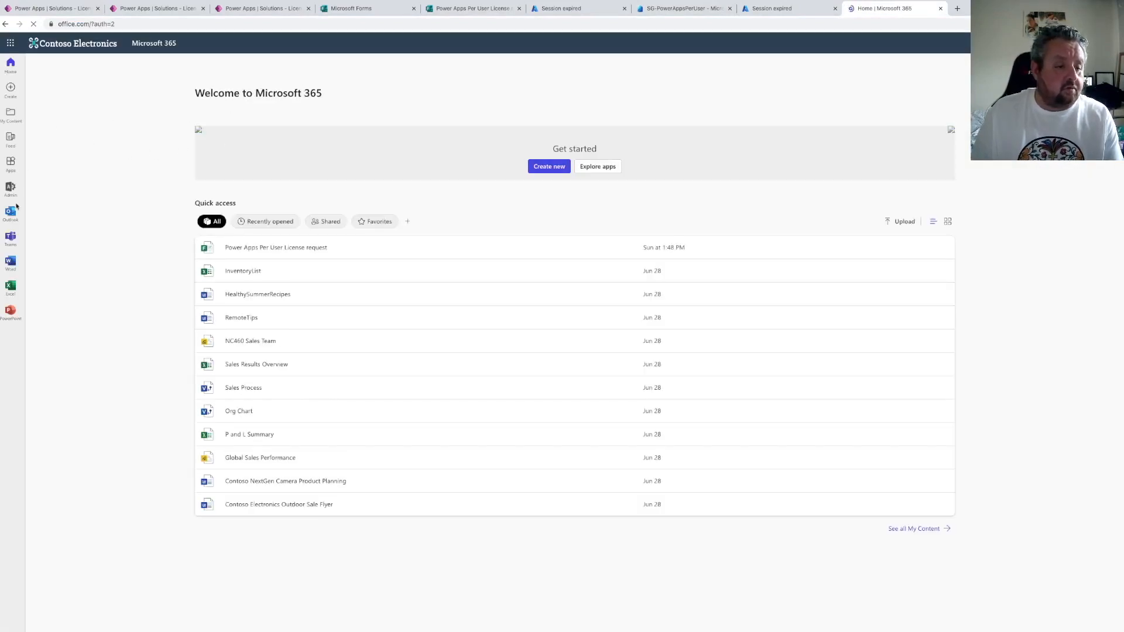
left_click(11, 212)
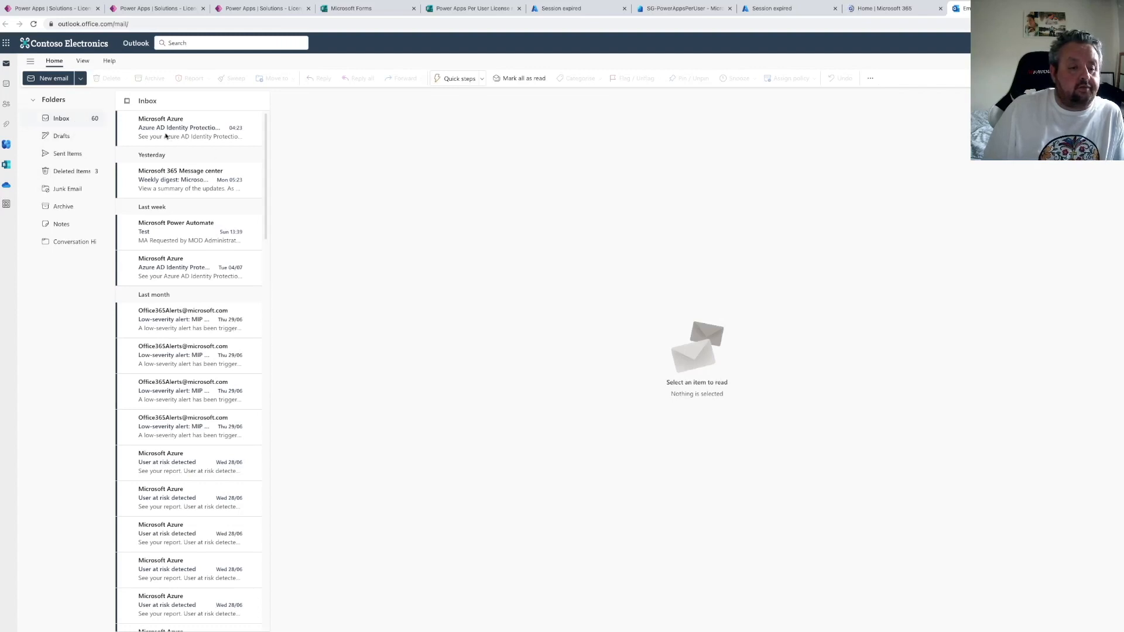
Check the flow run's progress and allow Outlook to open email links
left_click(45, 13)
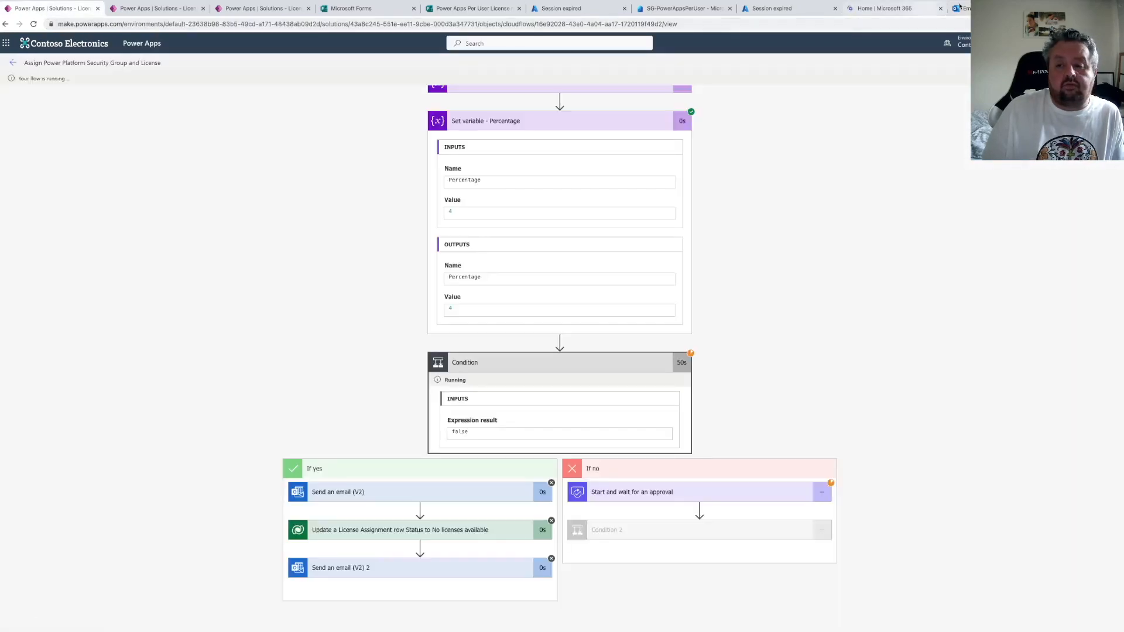
left_click(954, 8)
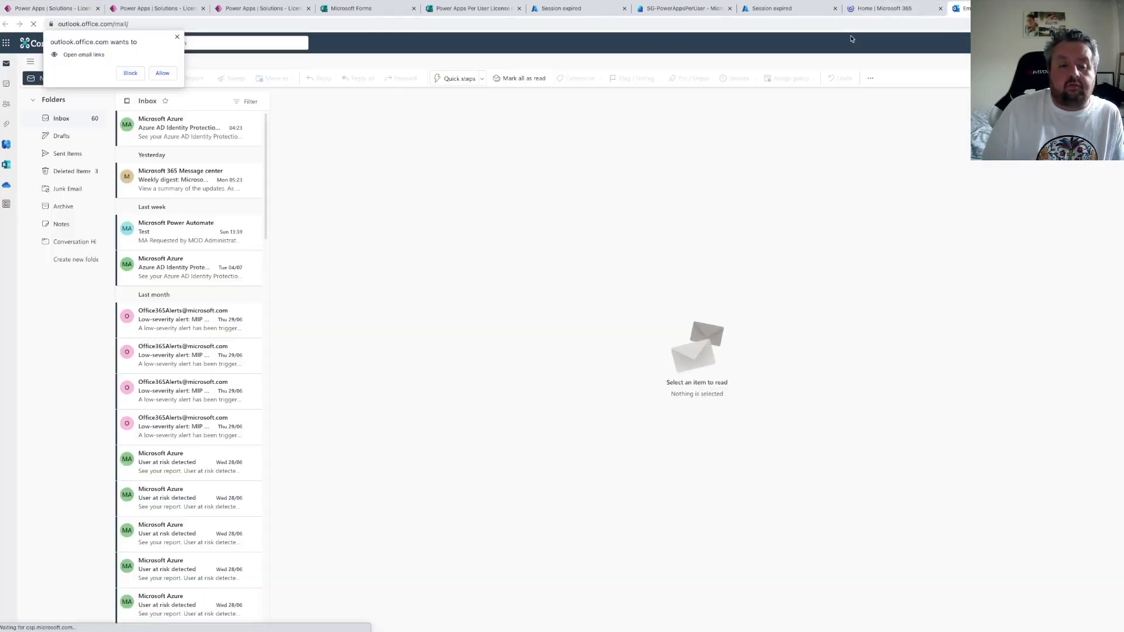
left_click(161, 74)
left_click(53, 8)
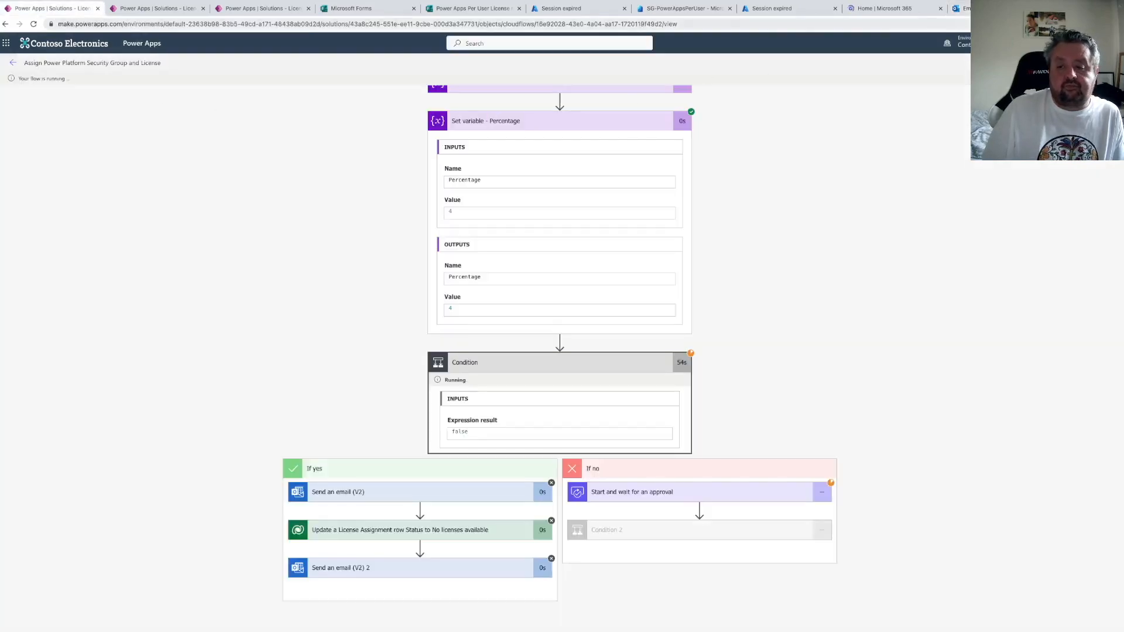
left_click(954, 7)
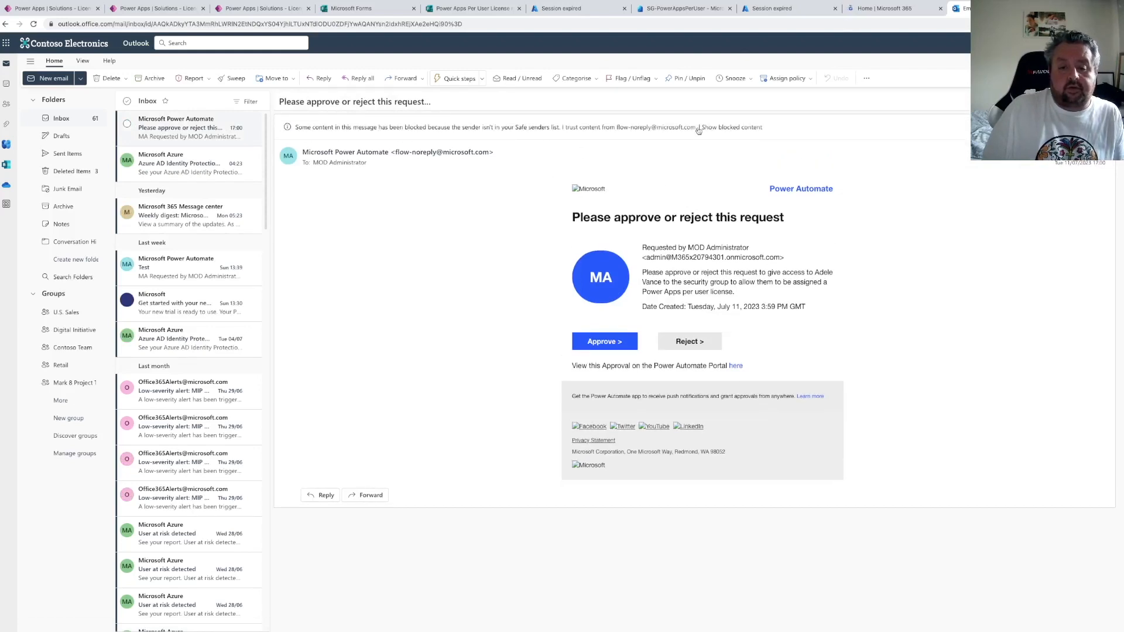
Open the approval request email and approve the license request
left_click(715, 127)
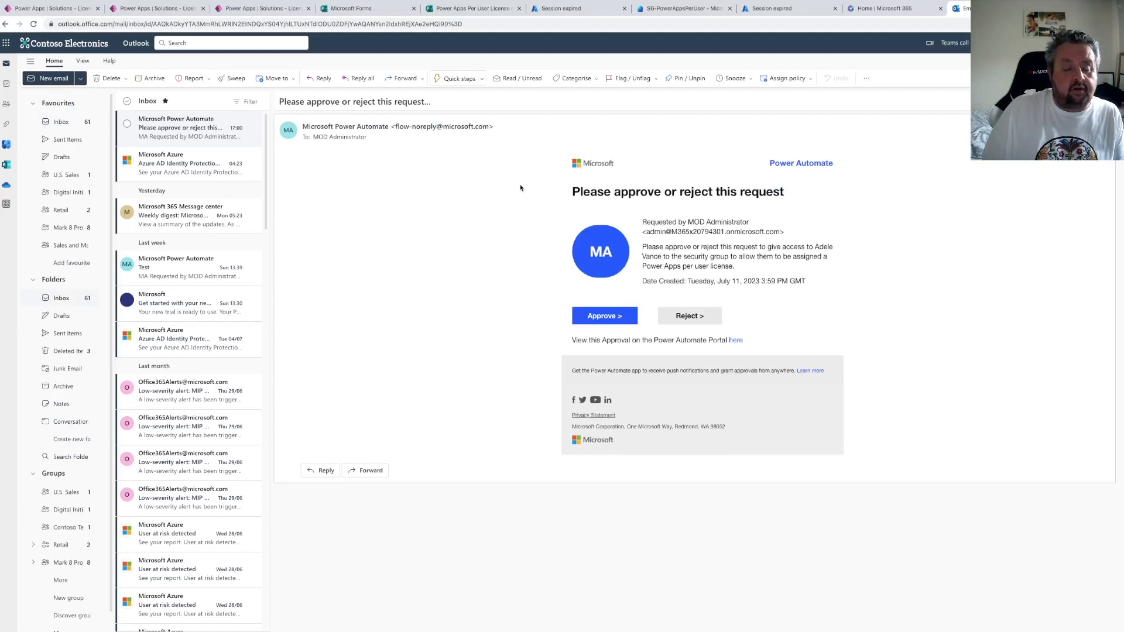
left_click(192, 169)
left_click(181, 128)
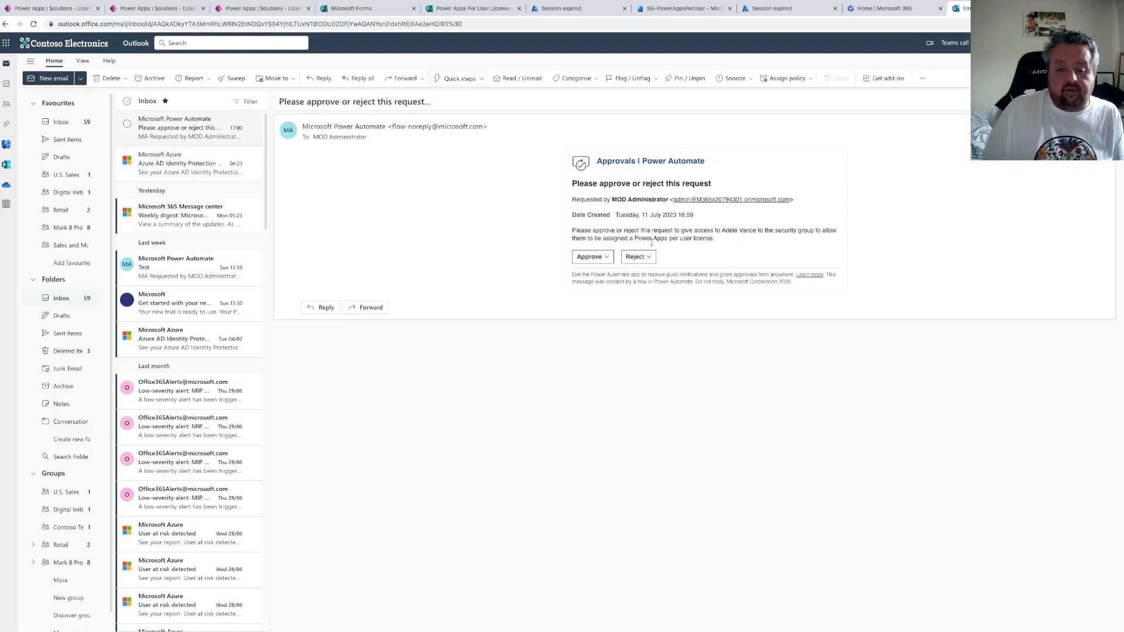
left_click(605, 256)
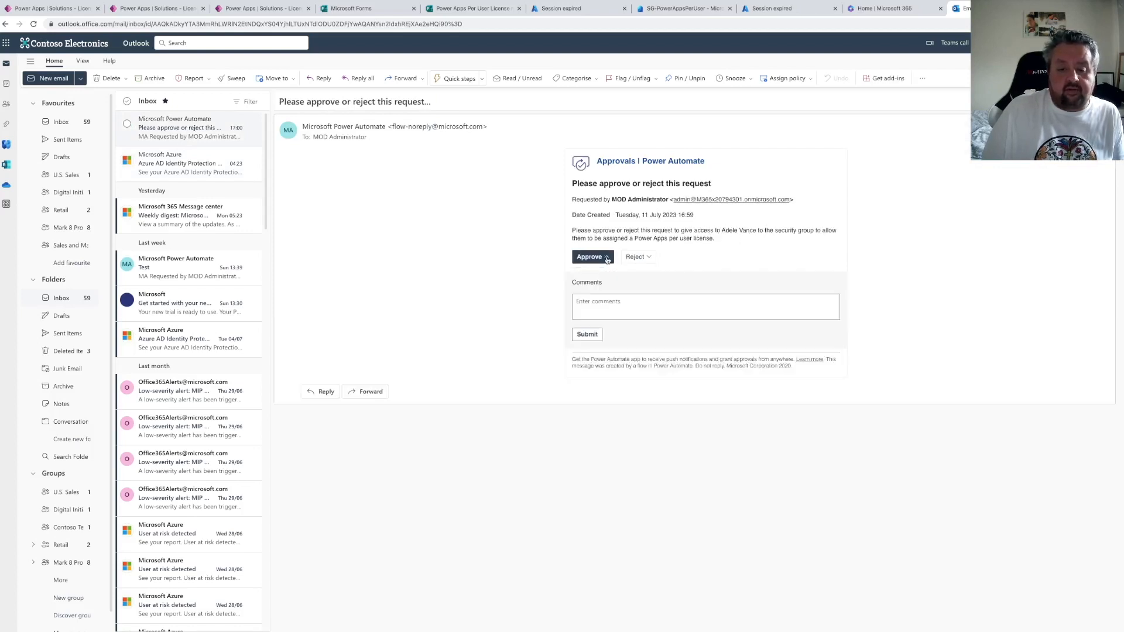
left_click(587, 334)
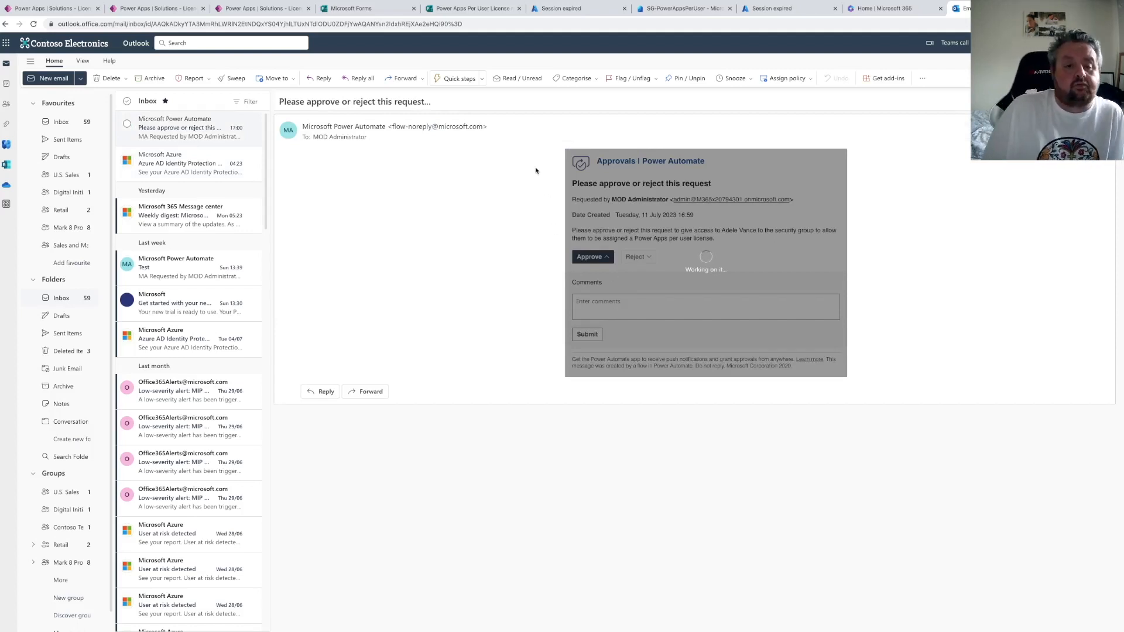
Review the finished flow run and the SG-PowerAppsPerUser group's members
left_click(53, 8)
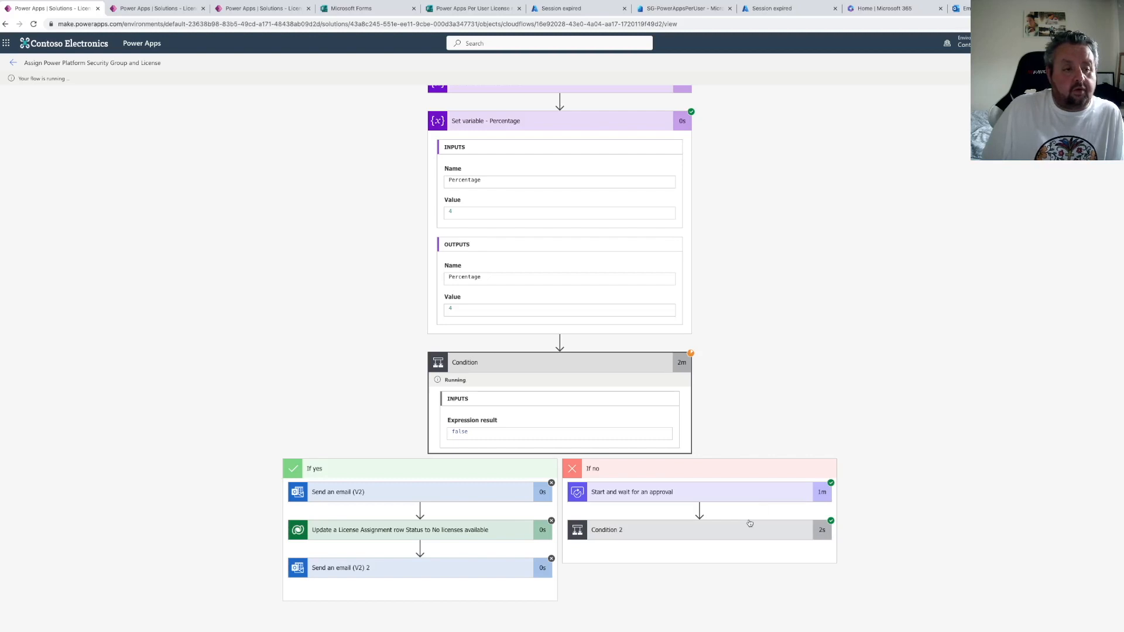
left_click(677, 9)
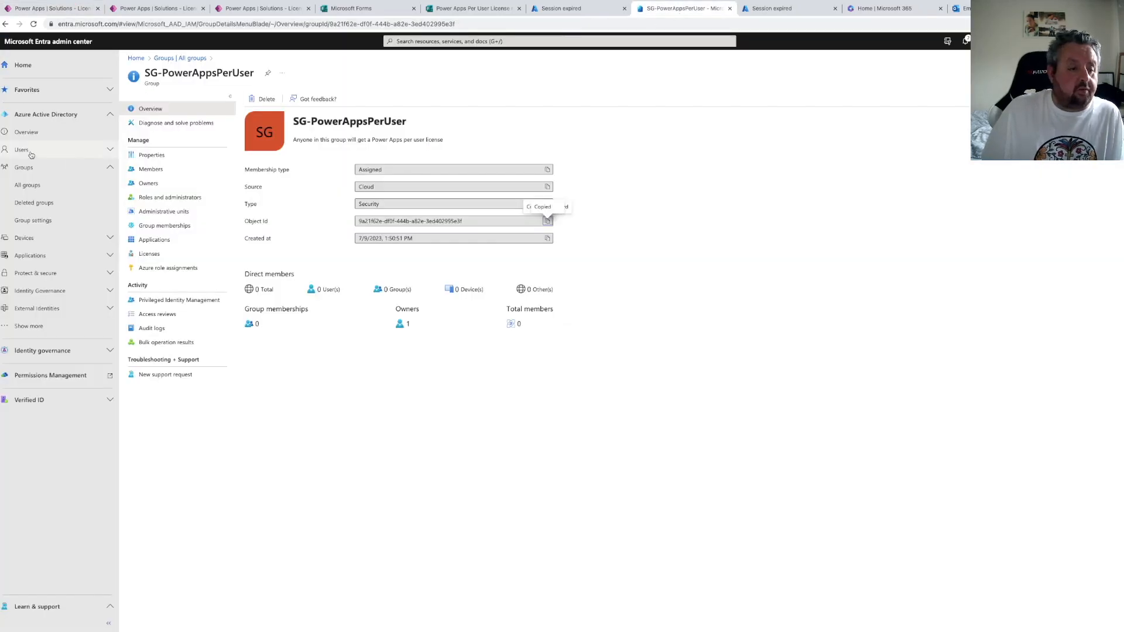
left_click(151, 170)
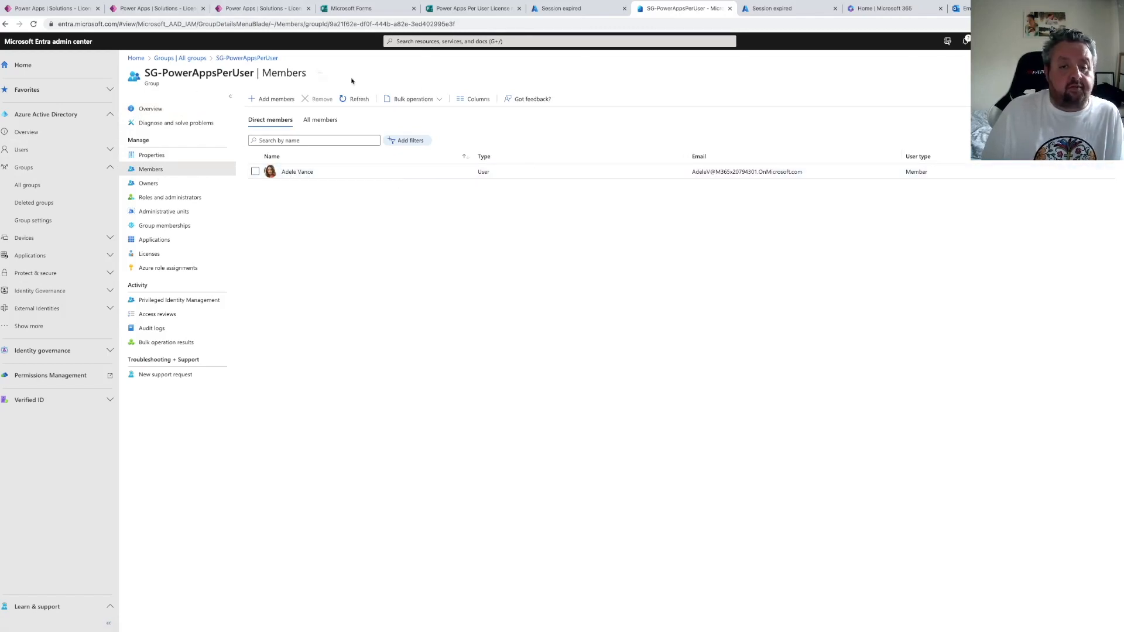
Open the Microsoft 365 admin center's active users list to check license assignment
left_click(884, 9)
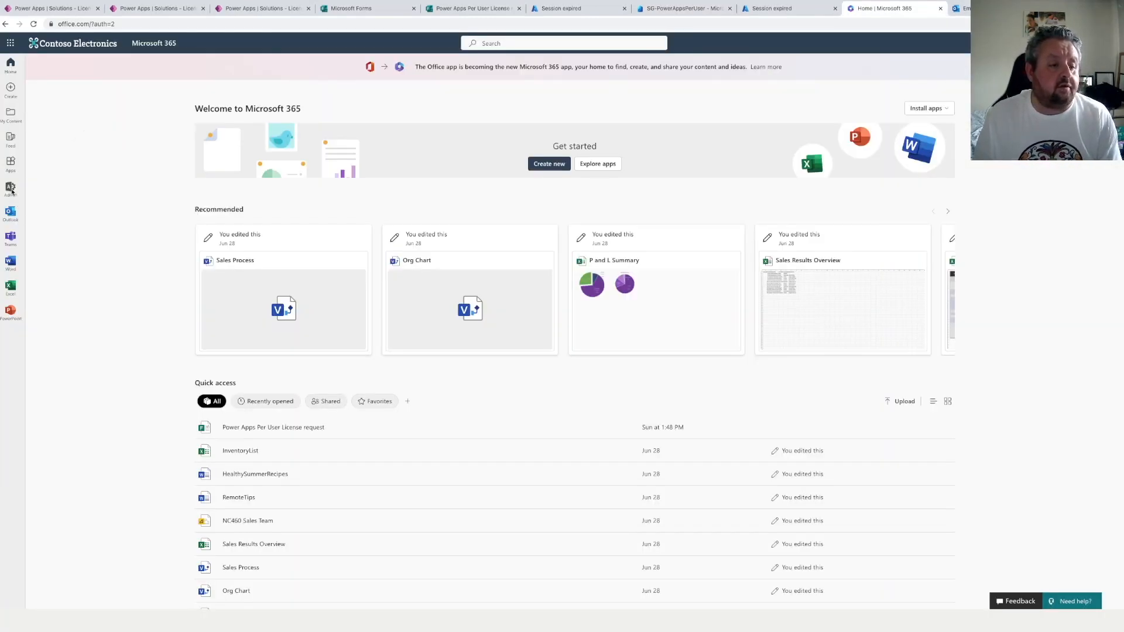
left_click(11, 189)
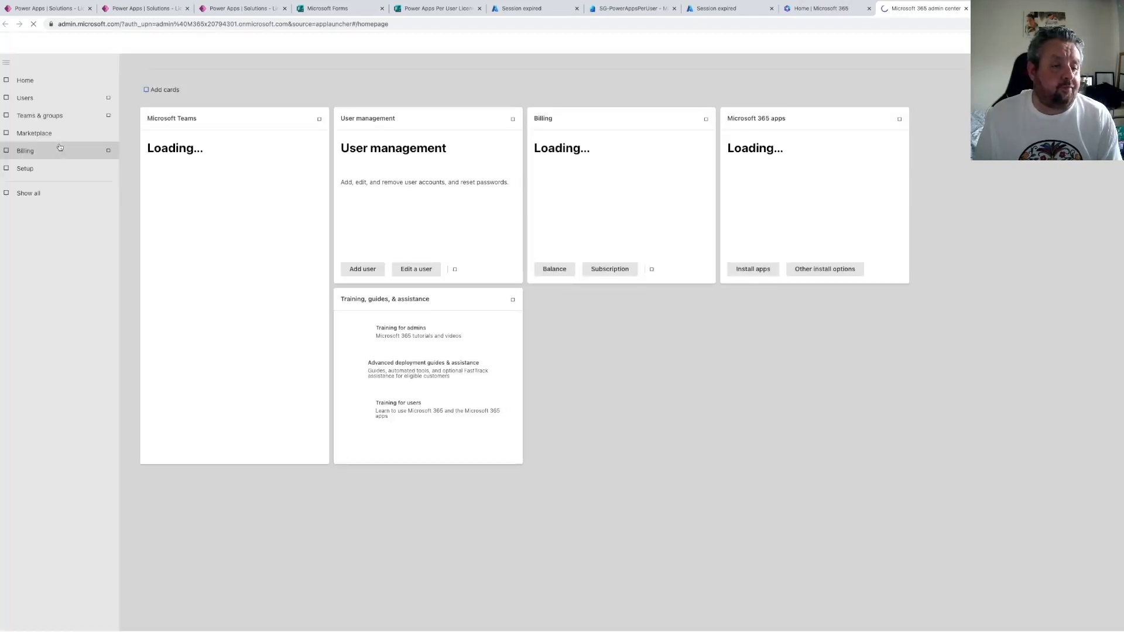
left_click(35, 108)
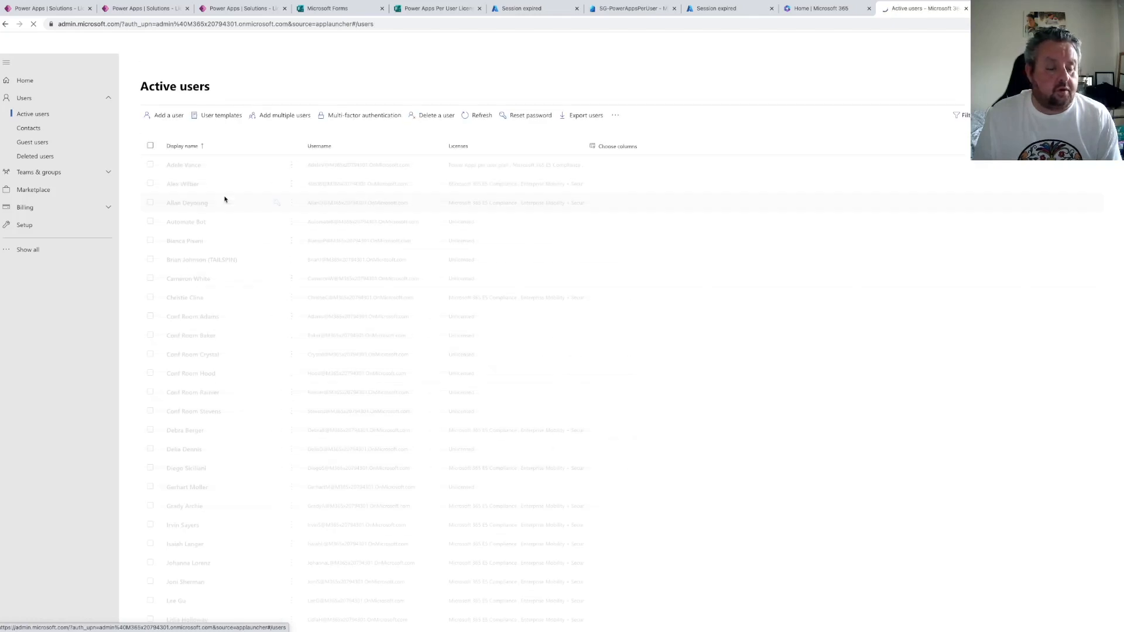
Open the approved user's details in Active users and view the Licenses tab
left_click(185, 168)
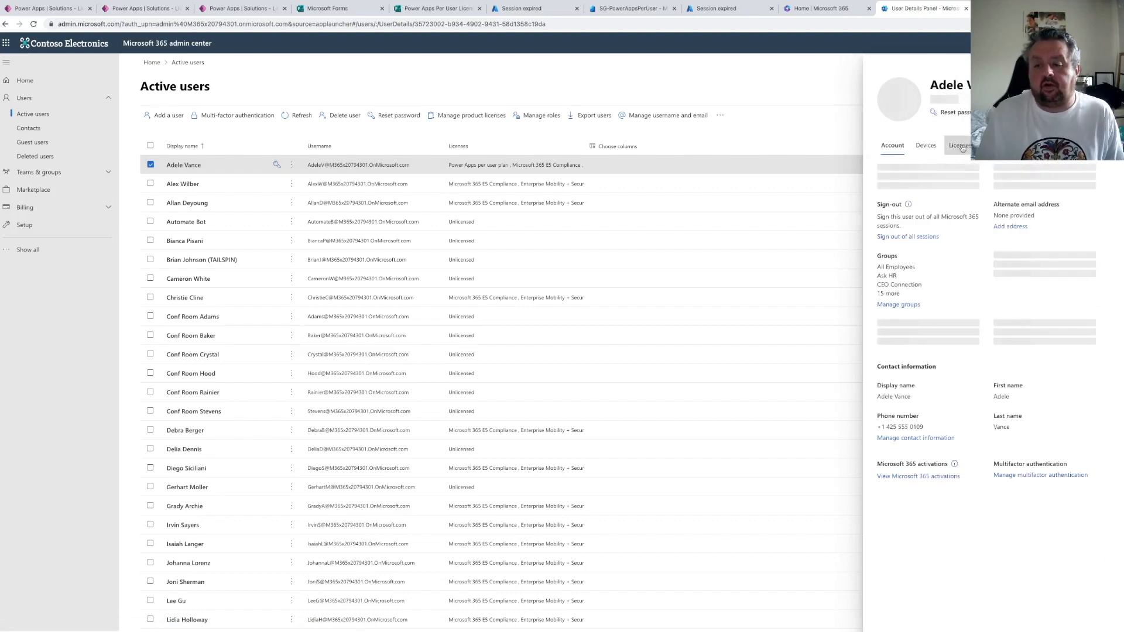
left_click(958, 152)
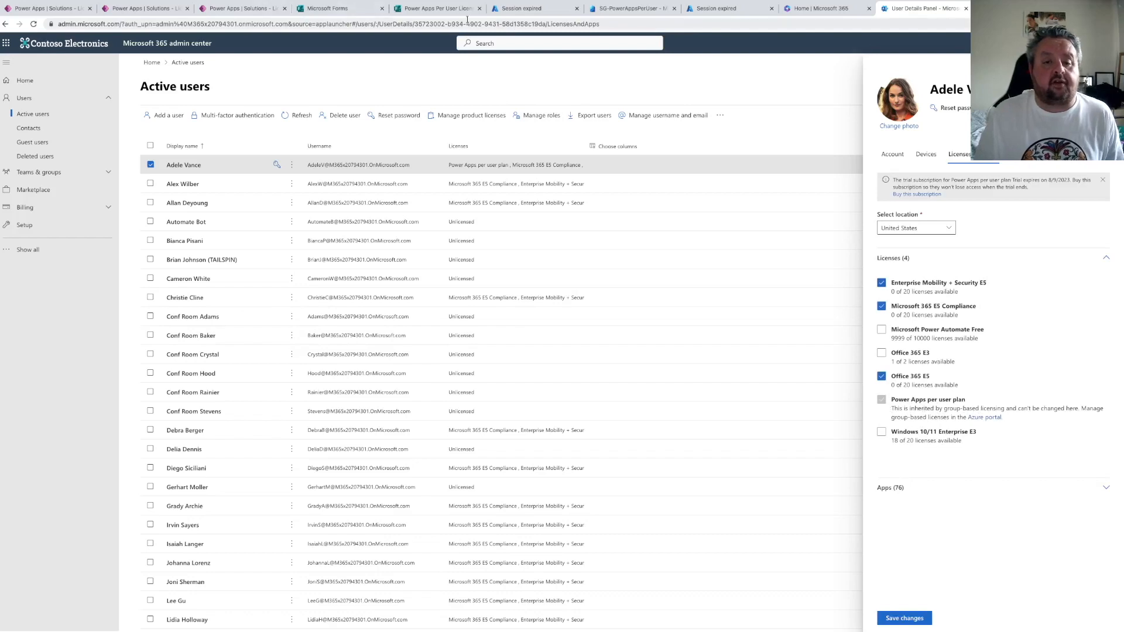
Try to play the License Assignments app from the solution's Apps list
left_click(150, 9)
left_click(237, 9)
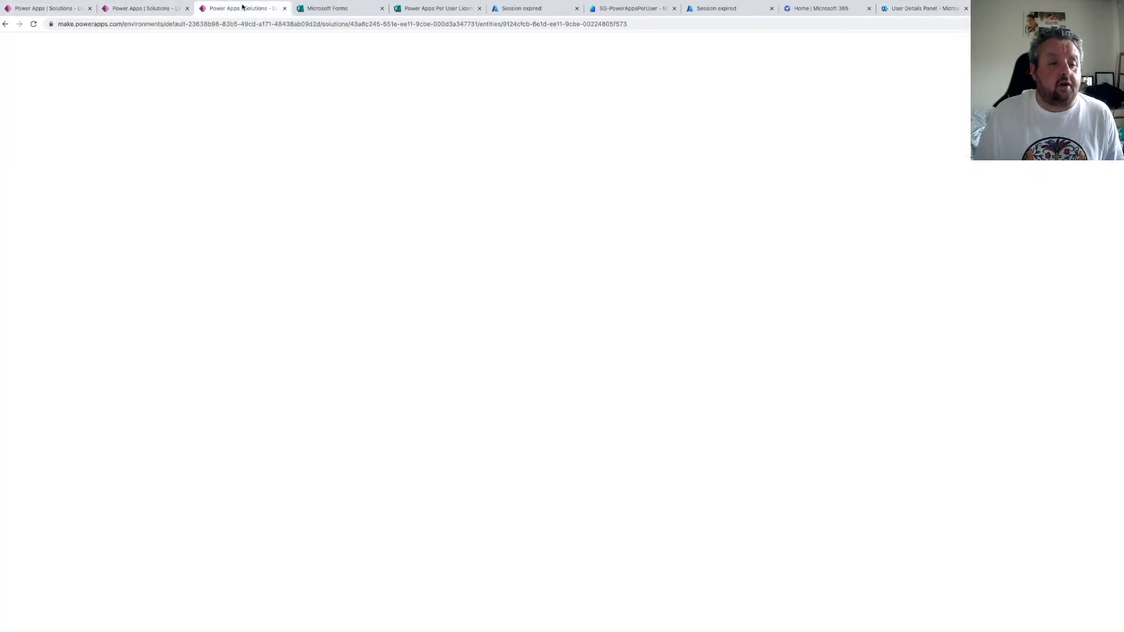
left_click(120, 120)
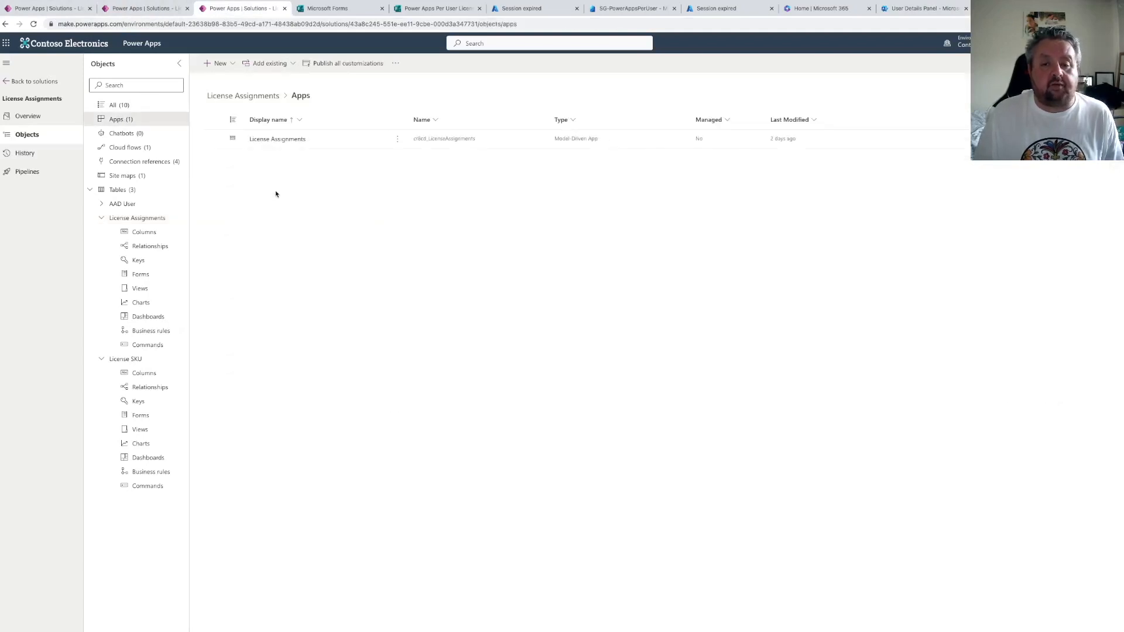
left_click(397, 139)
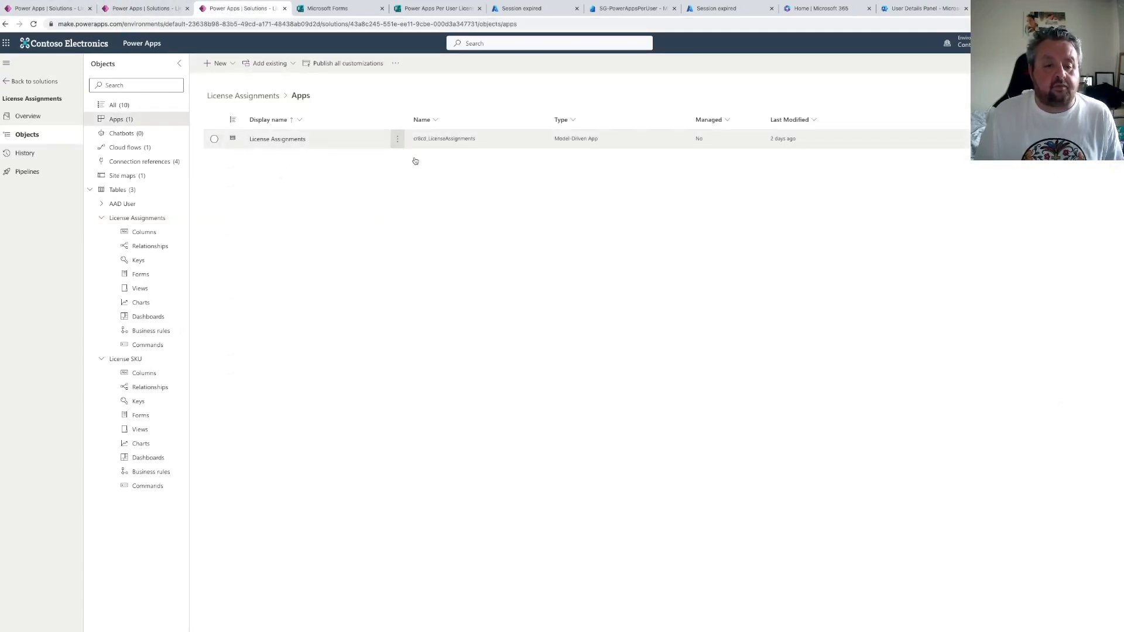
left_click(415, 172)
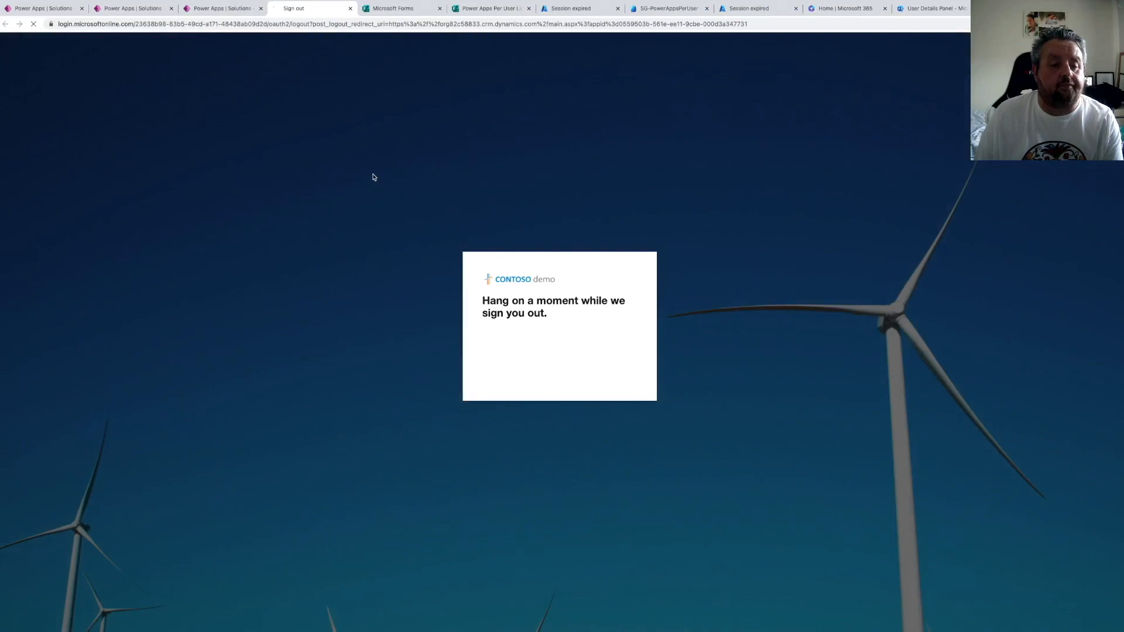
left_click(350, 12)
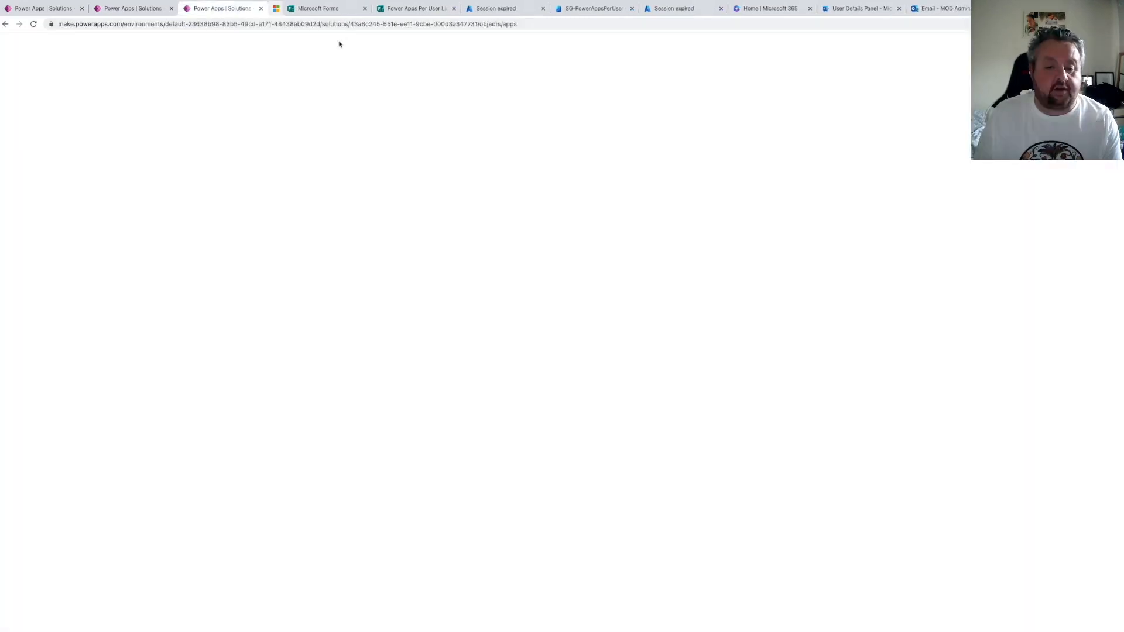
Play the License Assignments model-driven app, signing in with the admin account and choosing to stay signed in
left_click(398, 138)
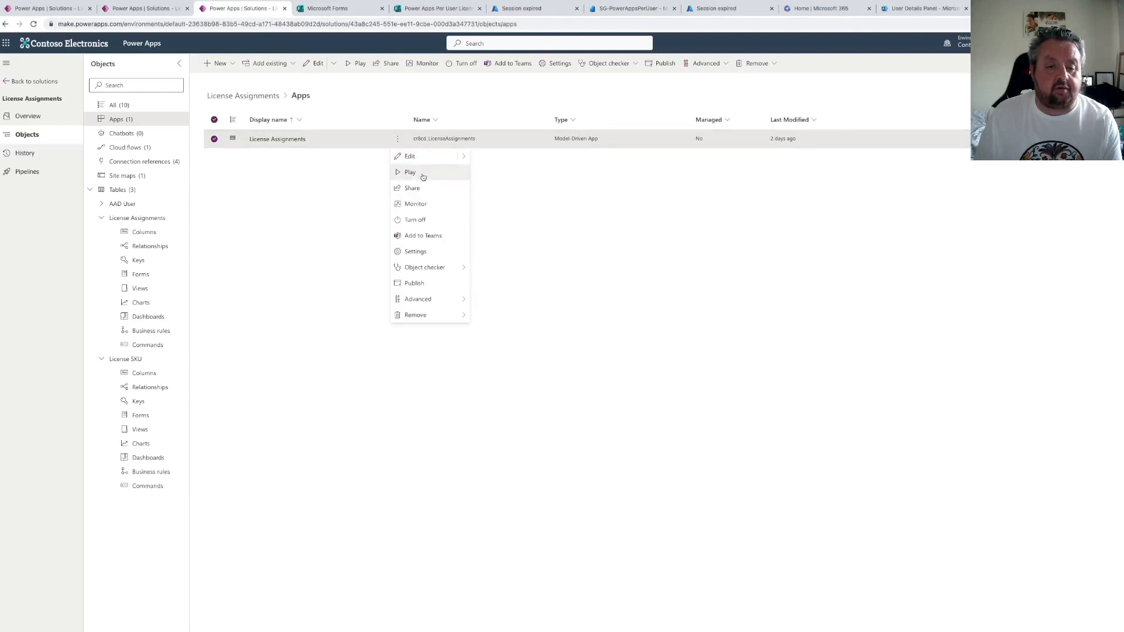
left_click(421, 173)
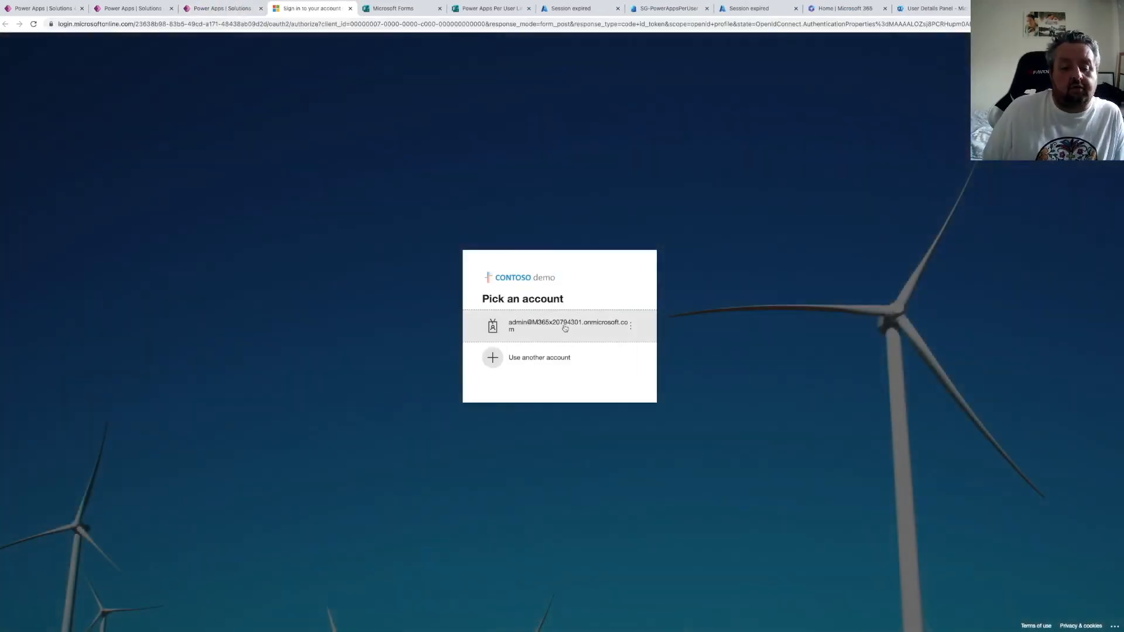
left_click(565, 328)
left_click(596, 355)
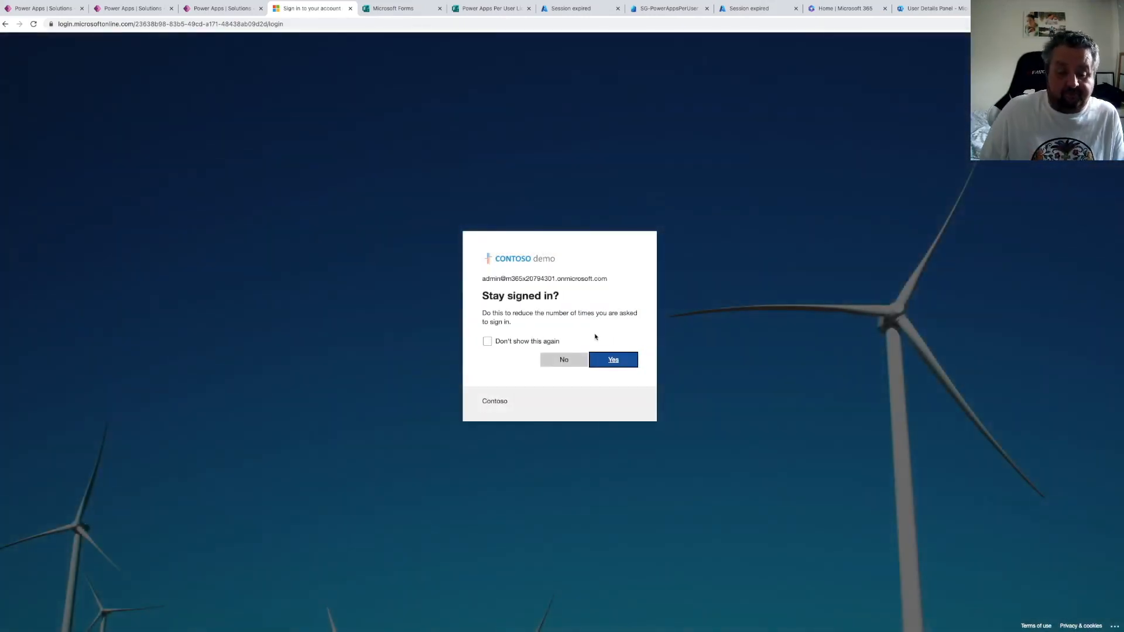
left_click(607, 360)
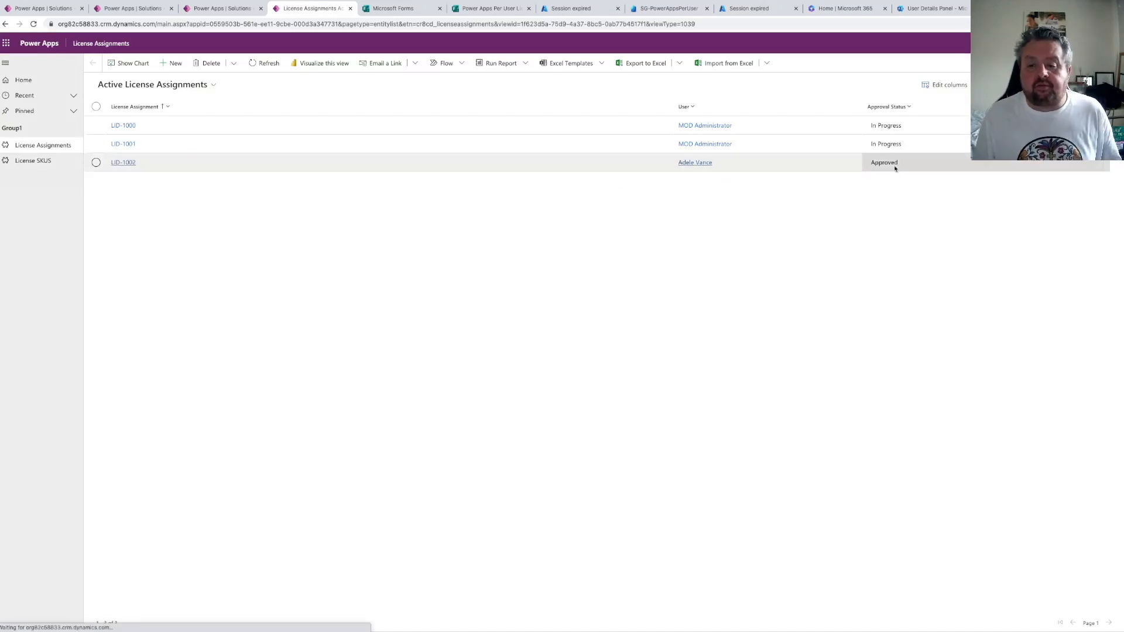
Open the License SKUs view to review the licence totals and available counts
left_click(41, 161)
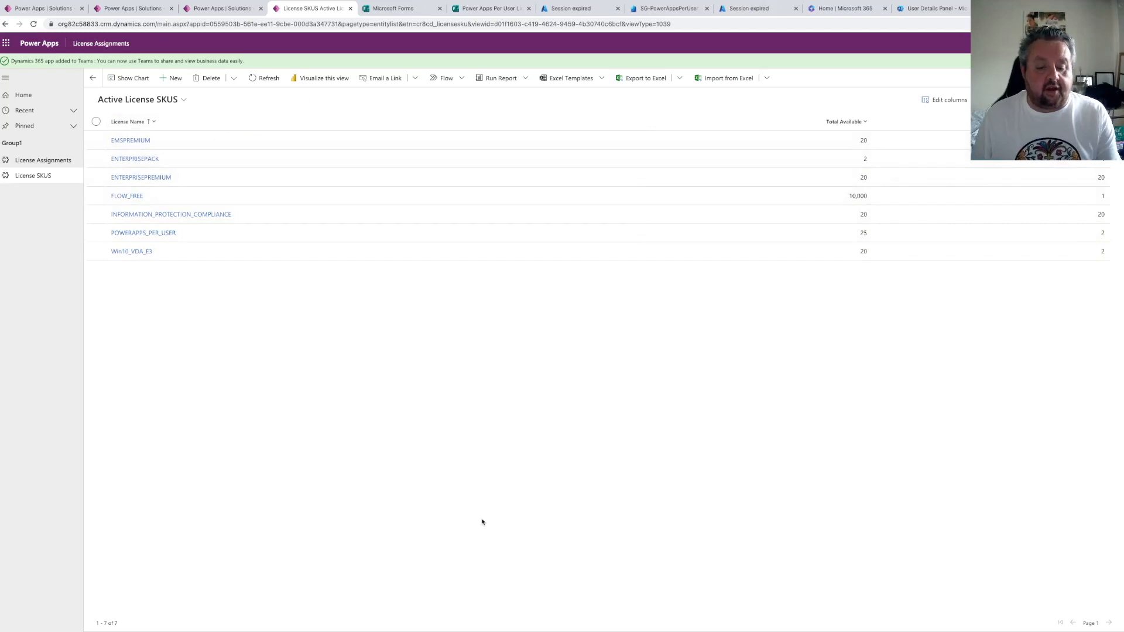
mouse_move(580, 626)
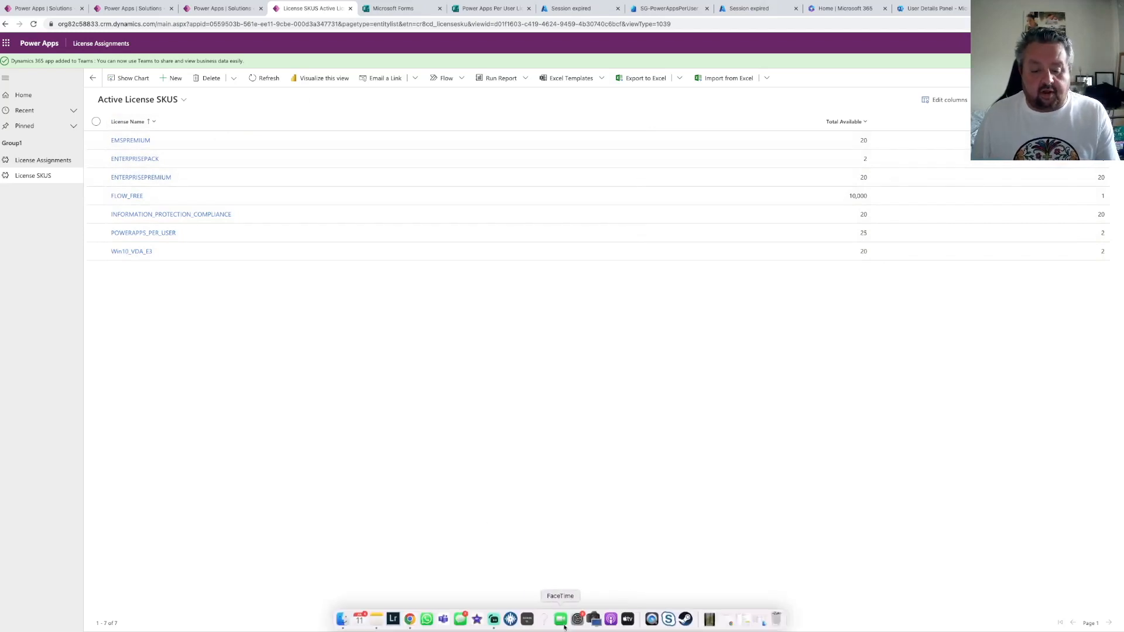
left_click(494, 619)
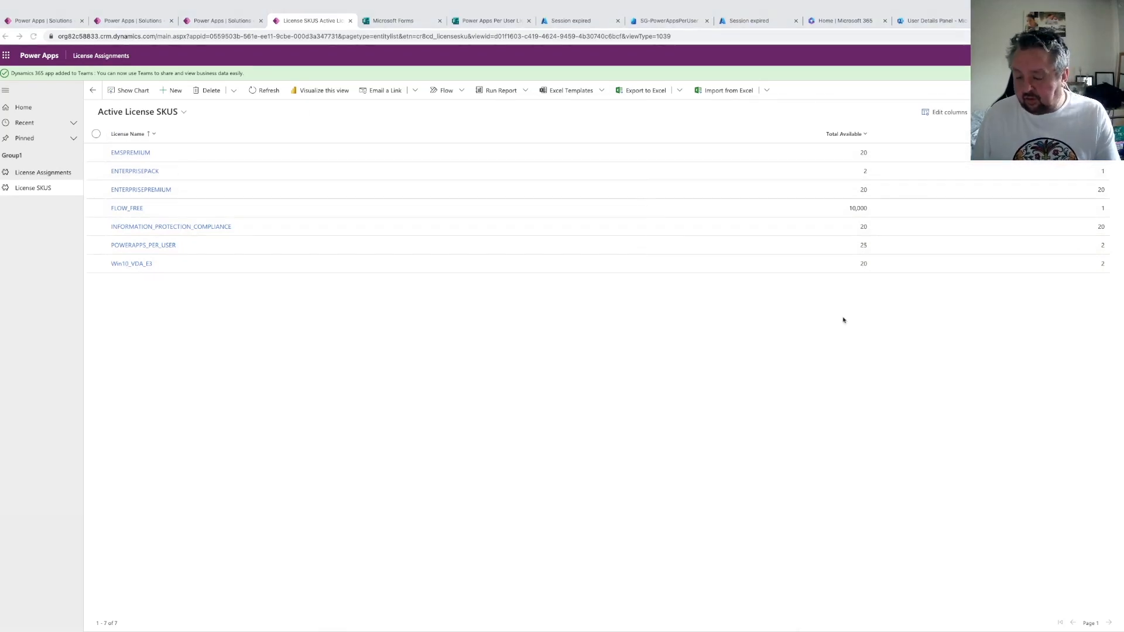